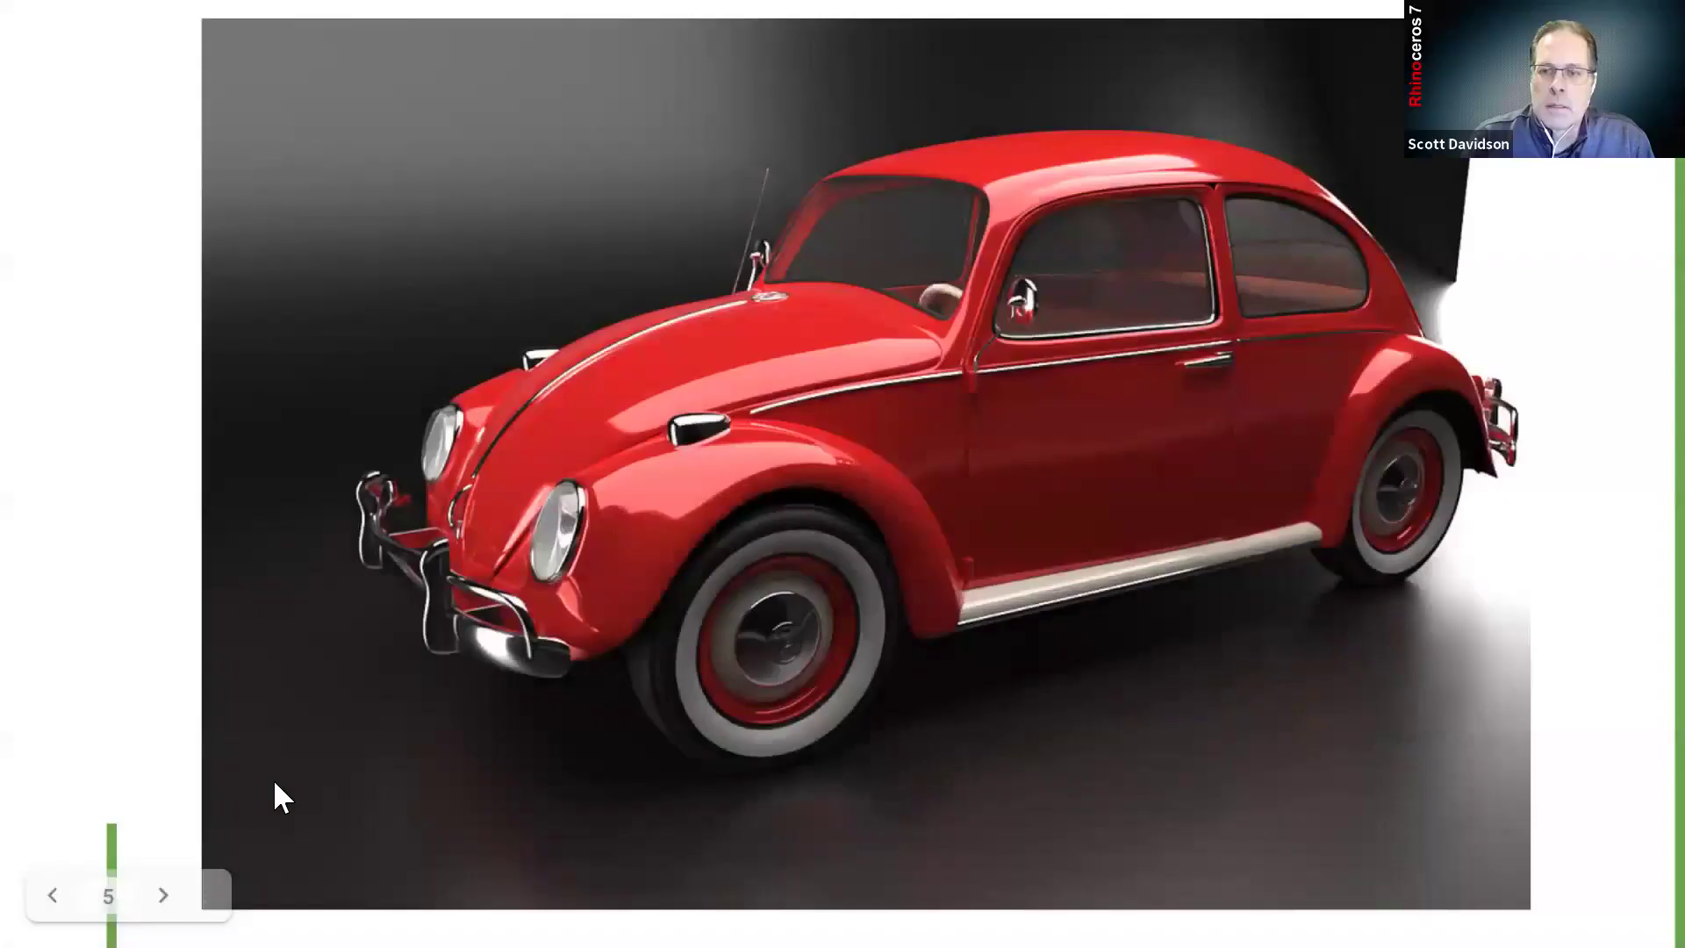
pyautogui.press('Right')
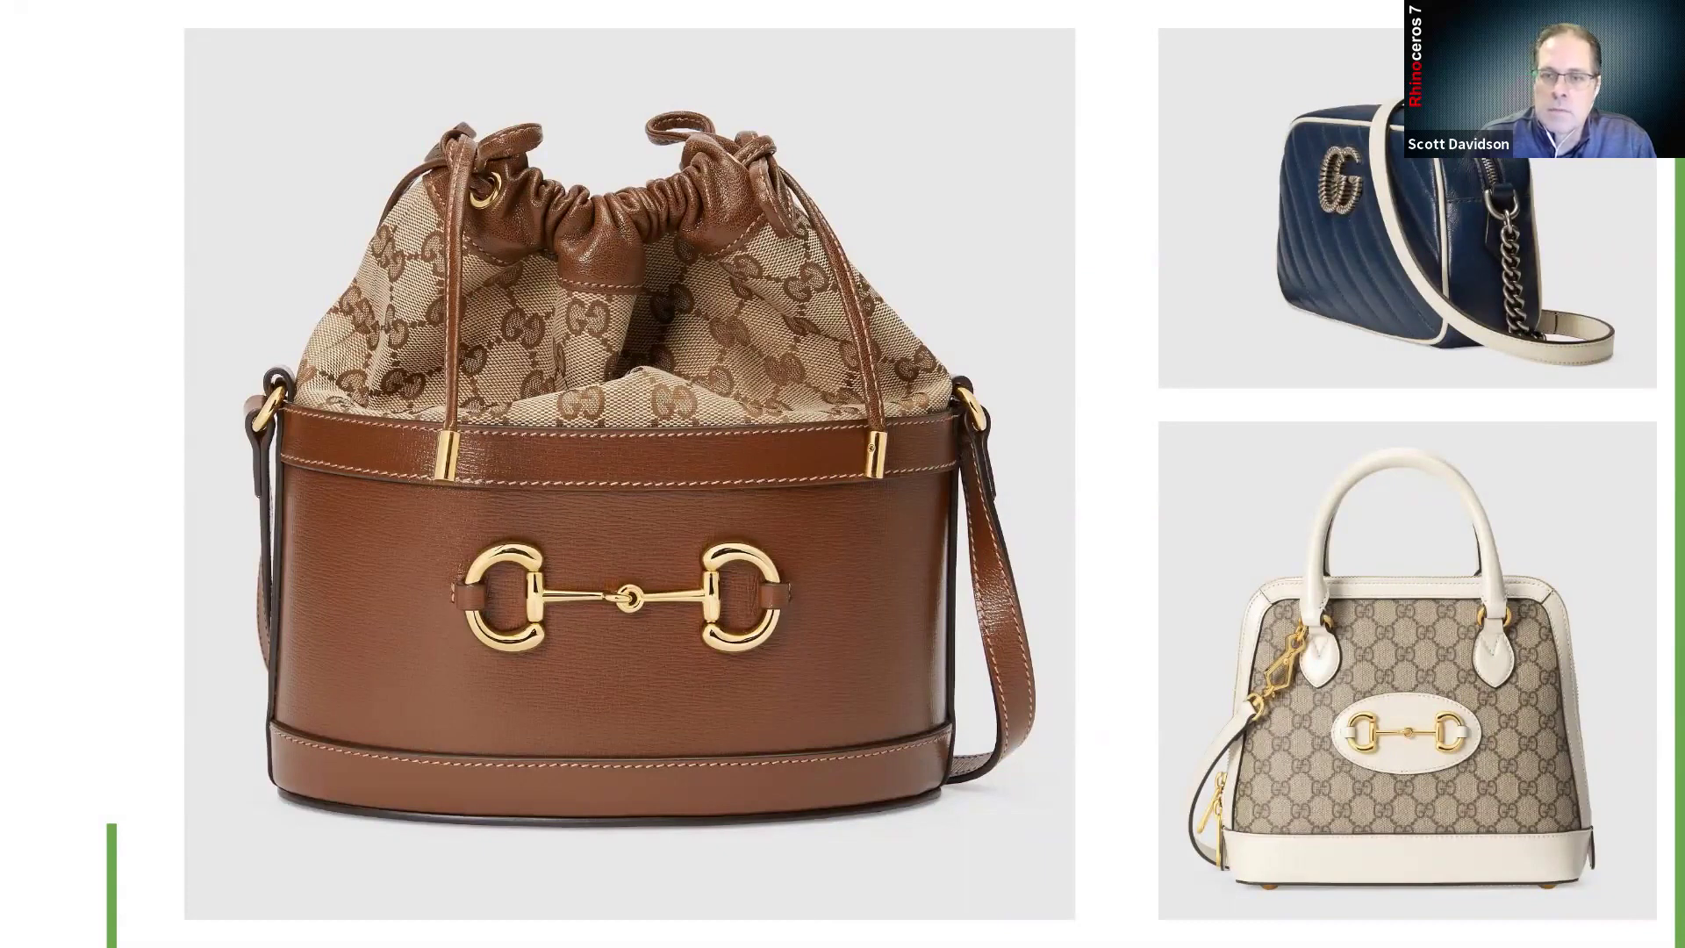
pyautogui.press('Right')
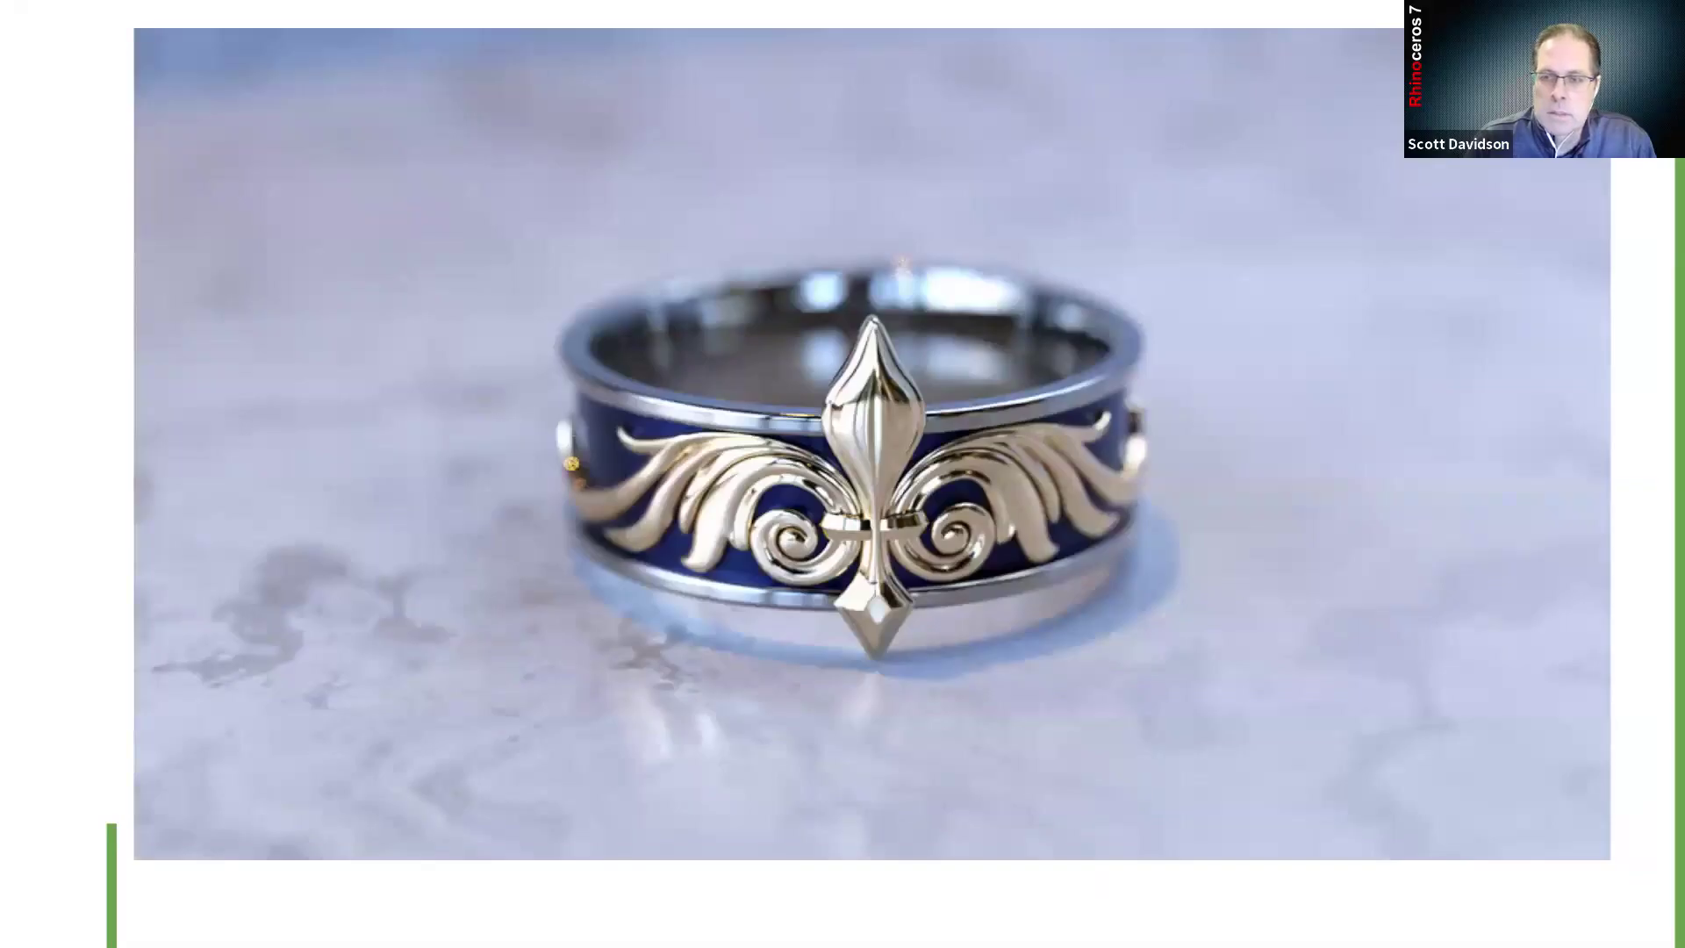
pyautogui.press('Right')
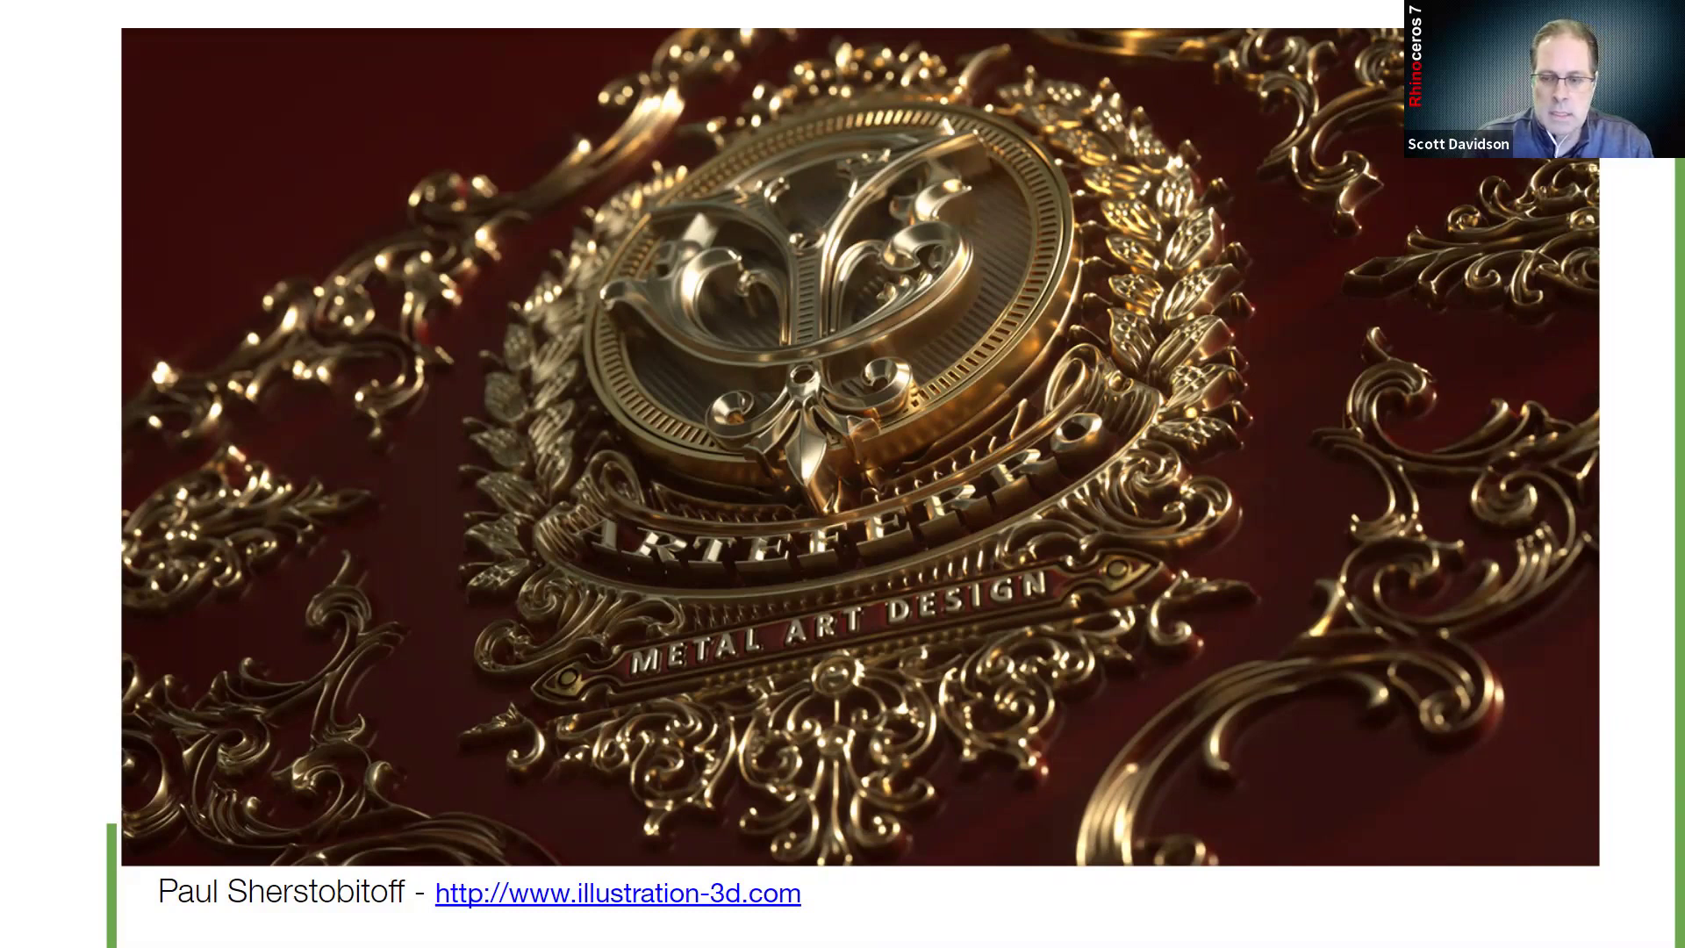
pyautogui.press('Right')
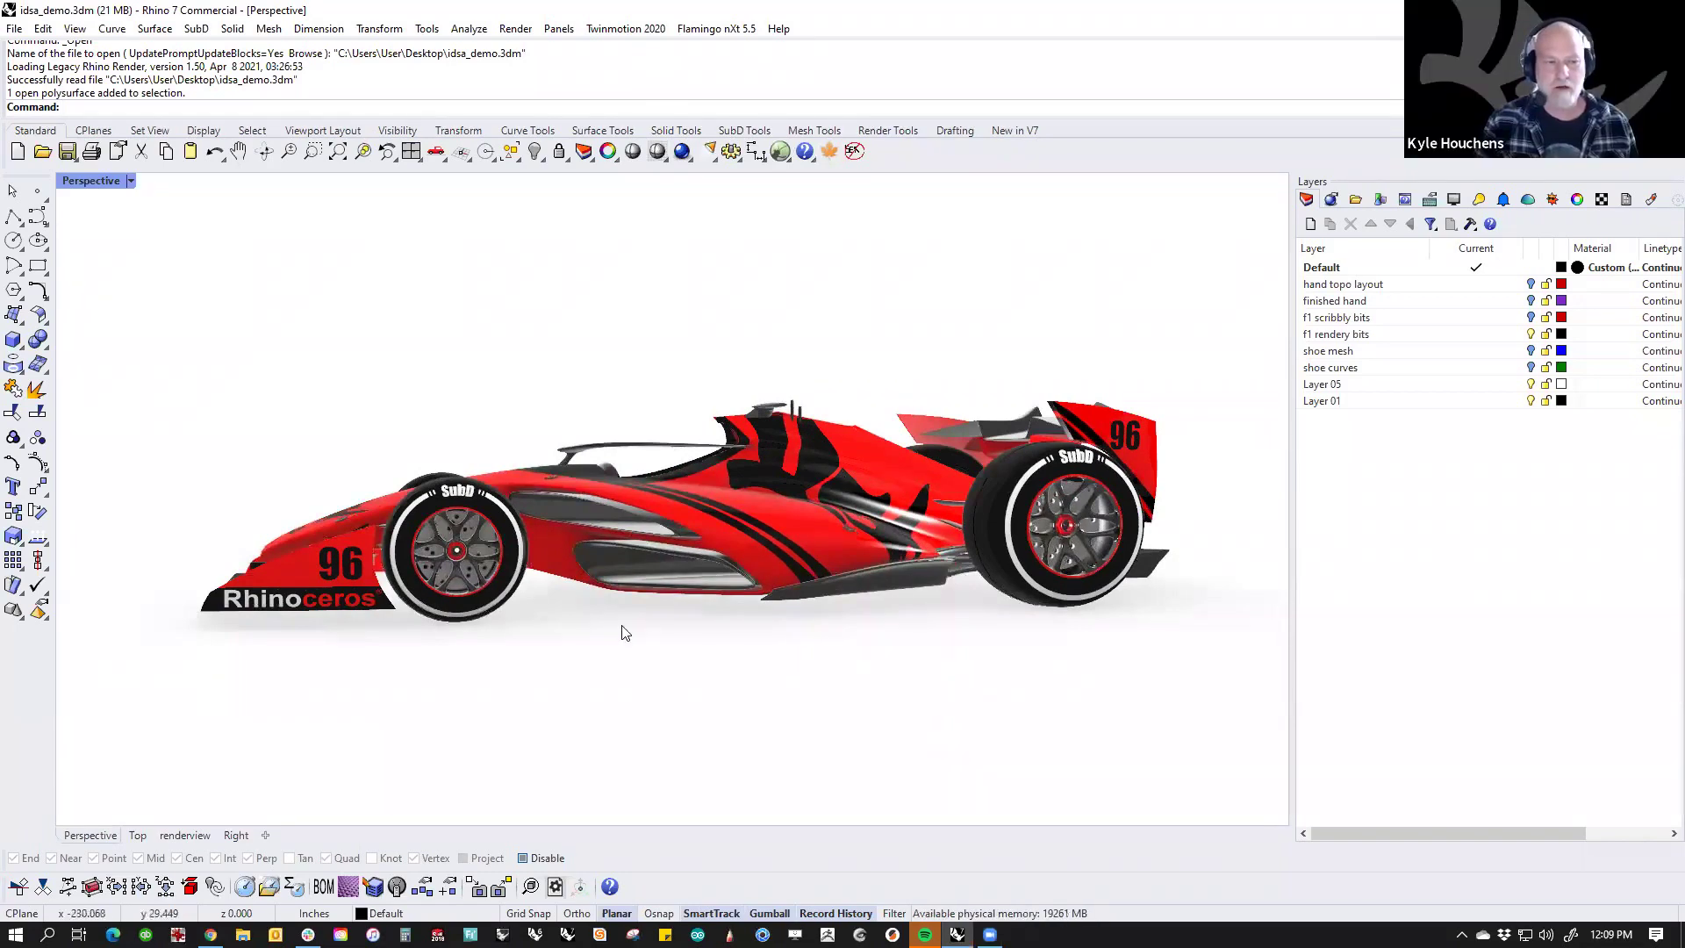
# Step: Display the race car in Wireframe mode, and switch the Perspective view to Shaded mode
pyautogui.moveTo(726, 662); pyautogui.dragTo(814, 659, button='right')
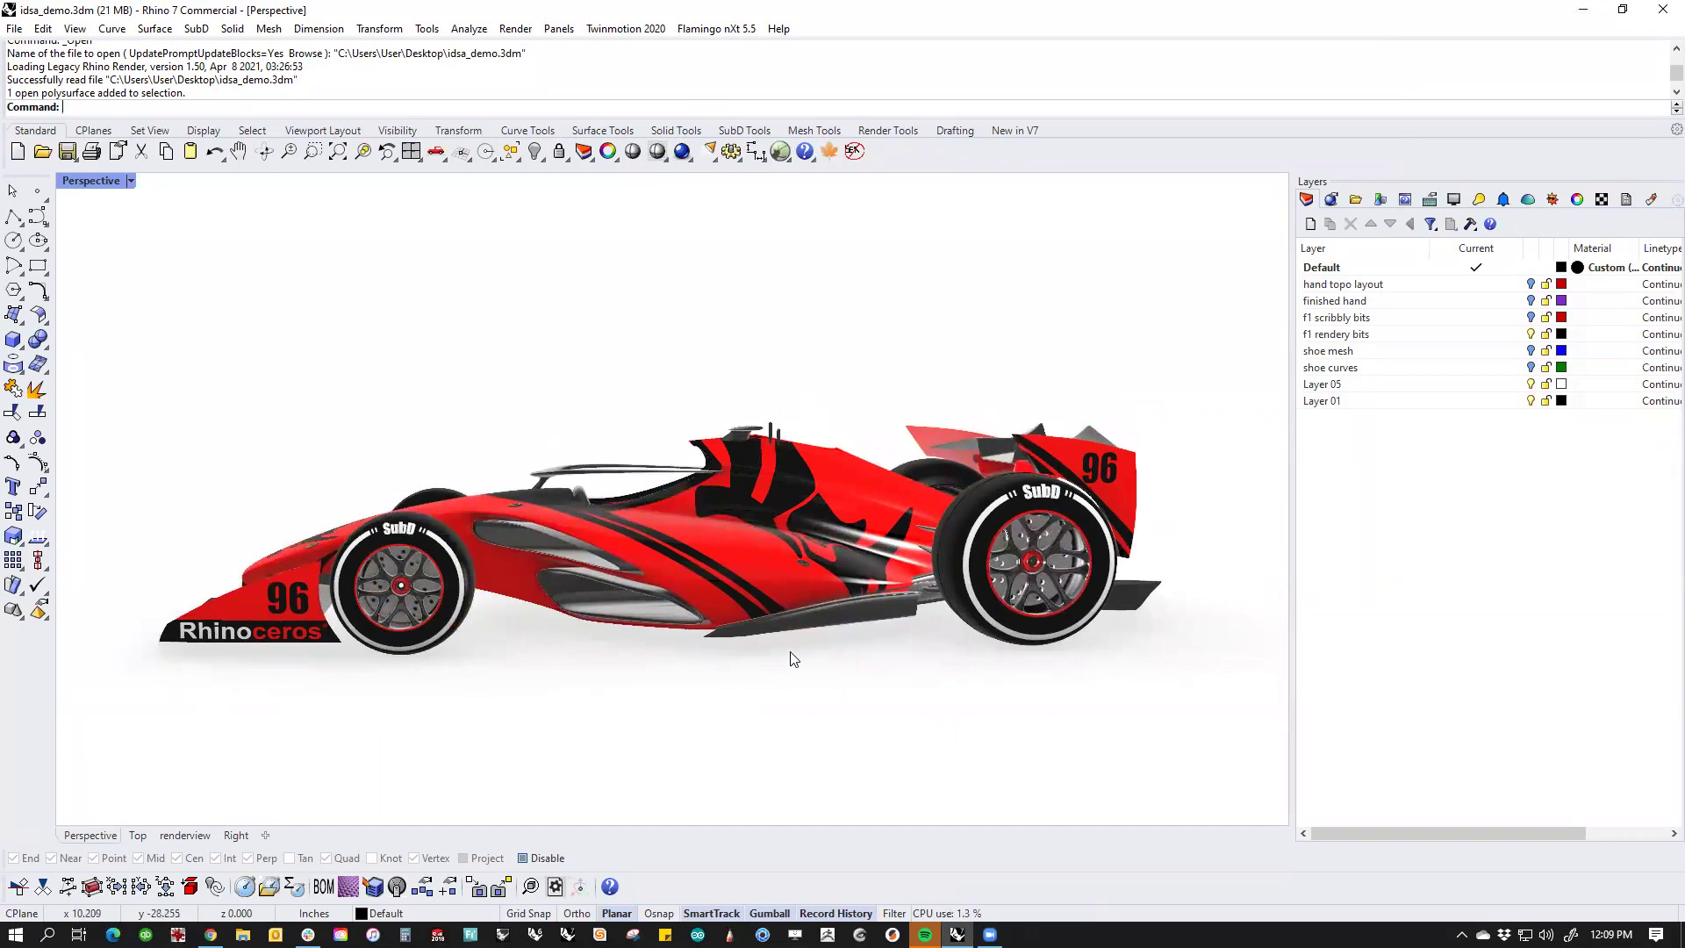
pyautogui.moveTo(788, 674); pyautogui.dragTo(886, 680, button='right')
pyautogui.click(91, 181)
pyautogui.click(112, 246)
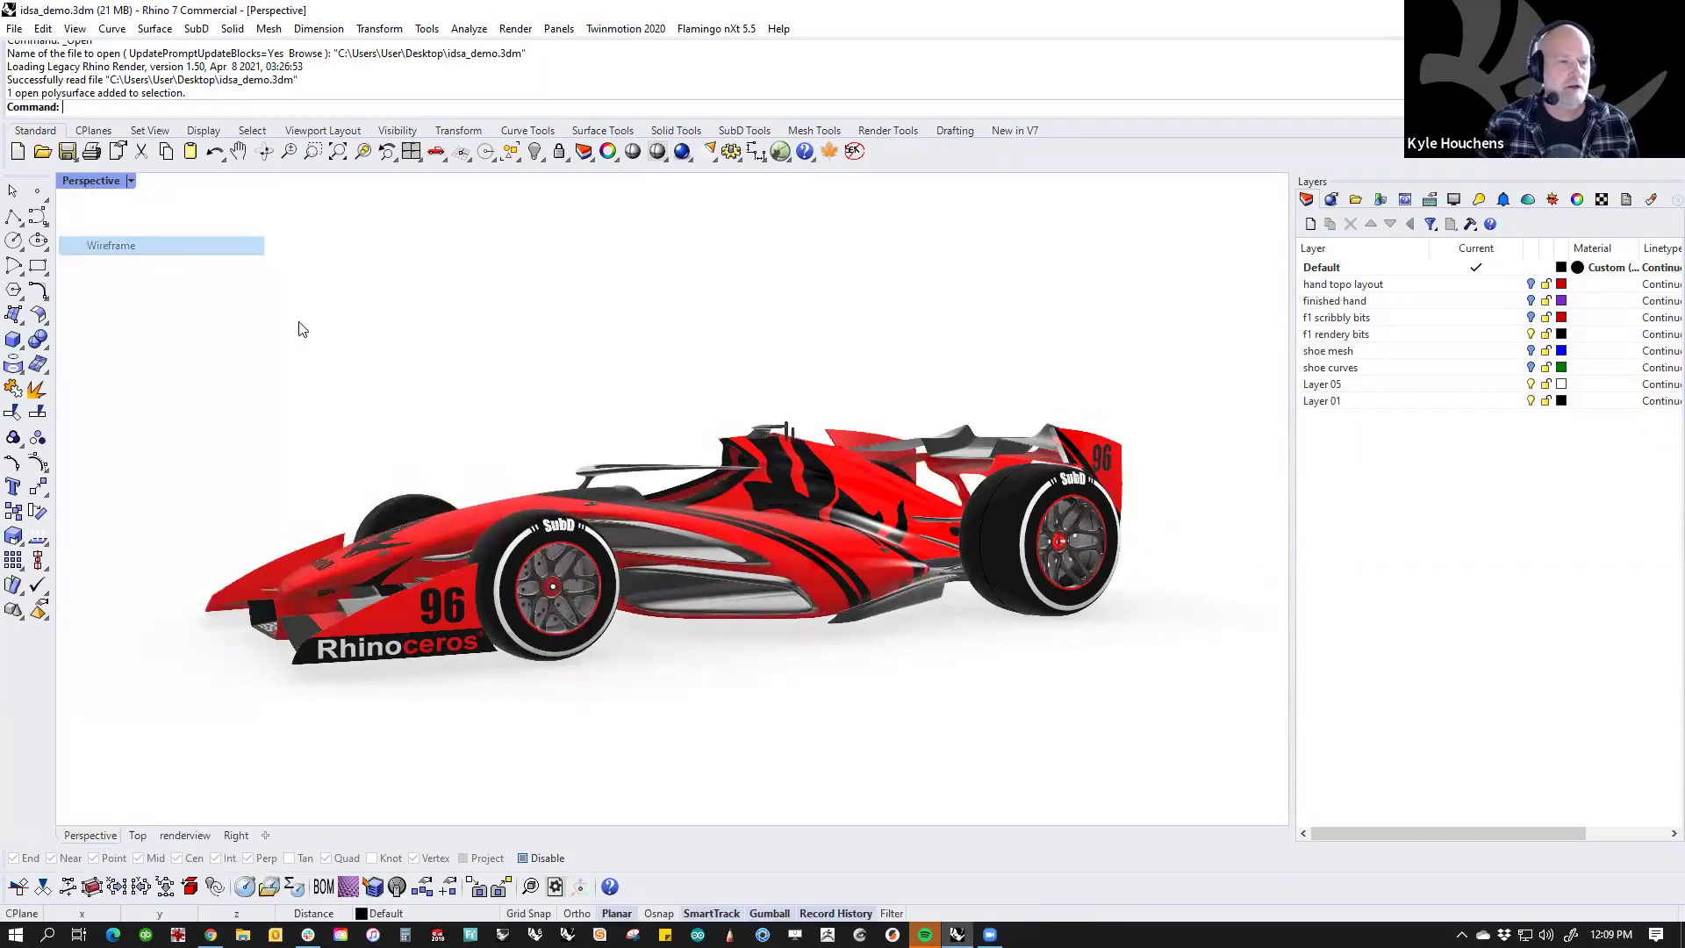
pyautogui.click(91, 180)
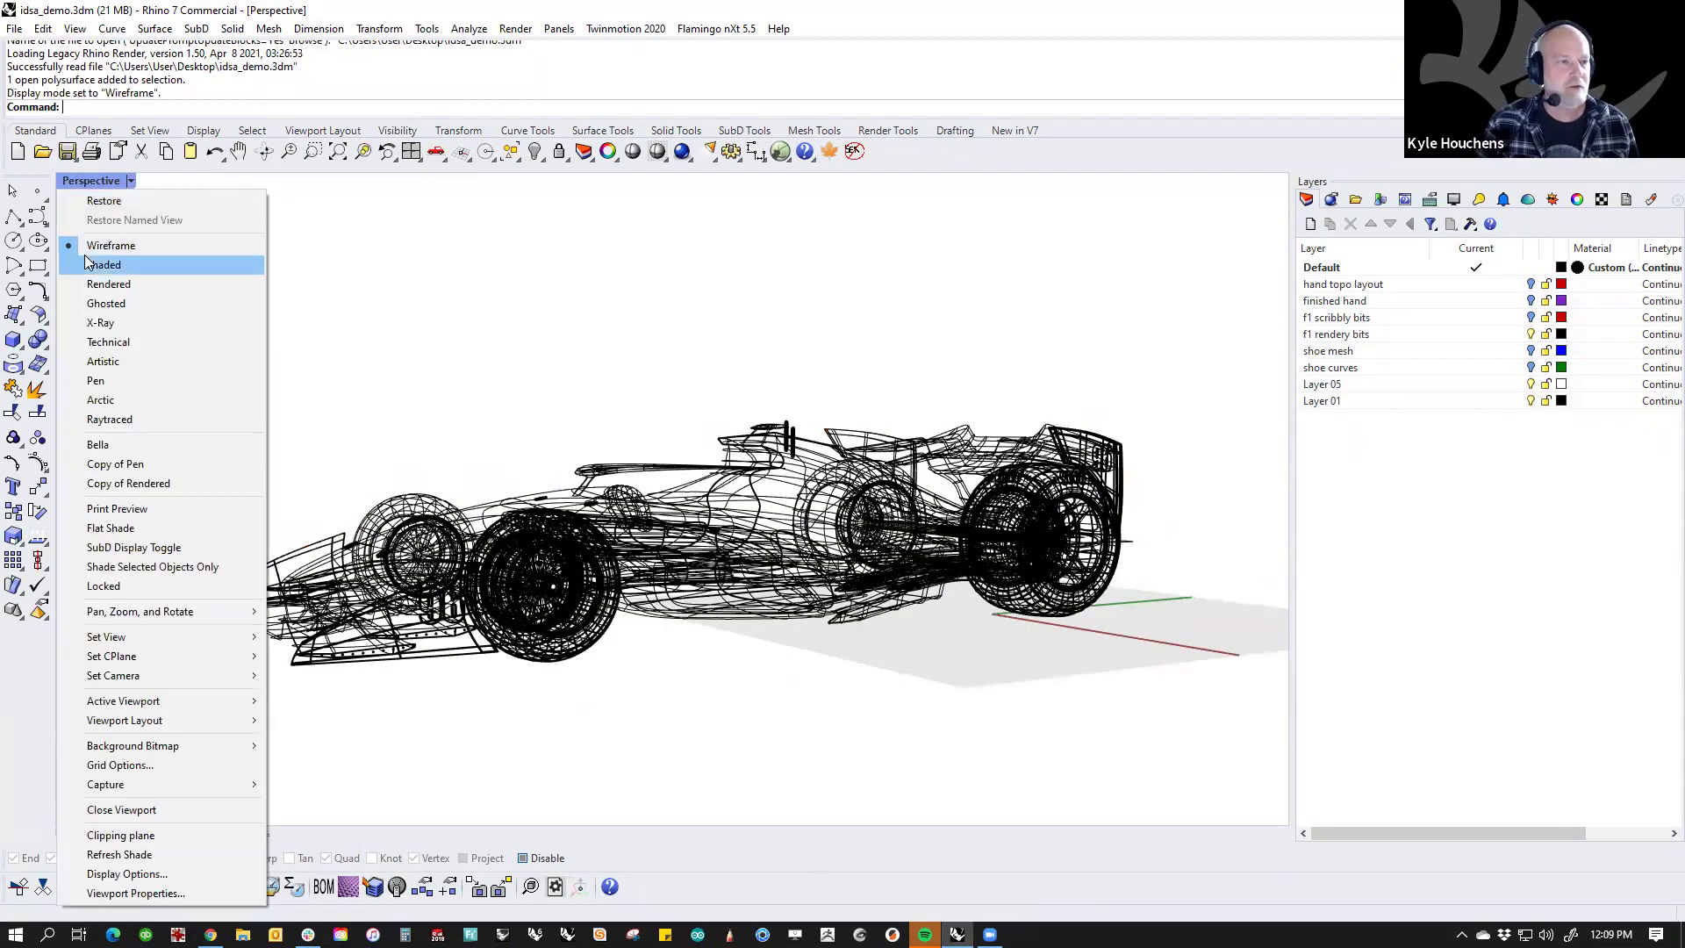
pyautogui.click(106, 265)
# Step: Isolate the race car's main body SubD and toggle its display between flat and smooth
pyautogui.moveTo(756, 634)
pyautogui.mouseDown(button='right')
pyautogui.moveTo(819, 699)
pyautogui.moveTo(836, 667)
pyautogui.moveTo(776, 602)
pyautogui.moveTo(728, 614)
pyautogui.moveTo(851, 684)
pyautogui.moveTo(849, 714)
pyautogui.moveTo(842, 641)
pyautogui.moveTo(730, 427)
pyautogui.mouseUp(button='right')
pyautogui.click(777, 601)
pyautogui.write('ii')
pyautogui.press('Return')
pyautogui.press('Tab')
pyautogui.moveTo(895, 590)
pyautogui.mouseDown(button='right')
pyautogui.moveTo(841, 735)
pyautogui.moveTo(830, 639)
pyautogui.mouseUp(button='right')
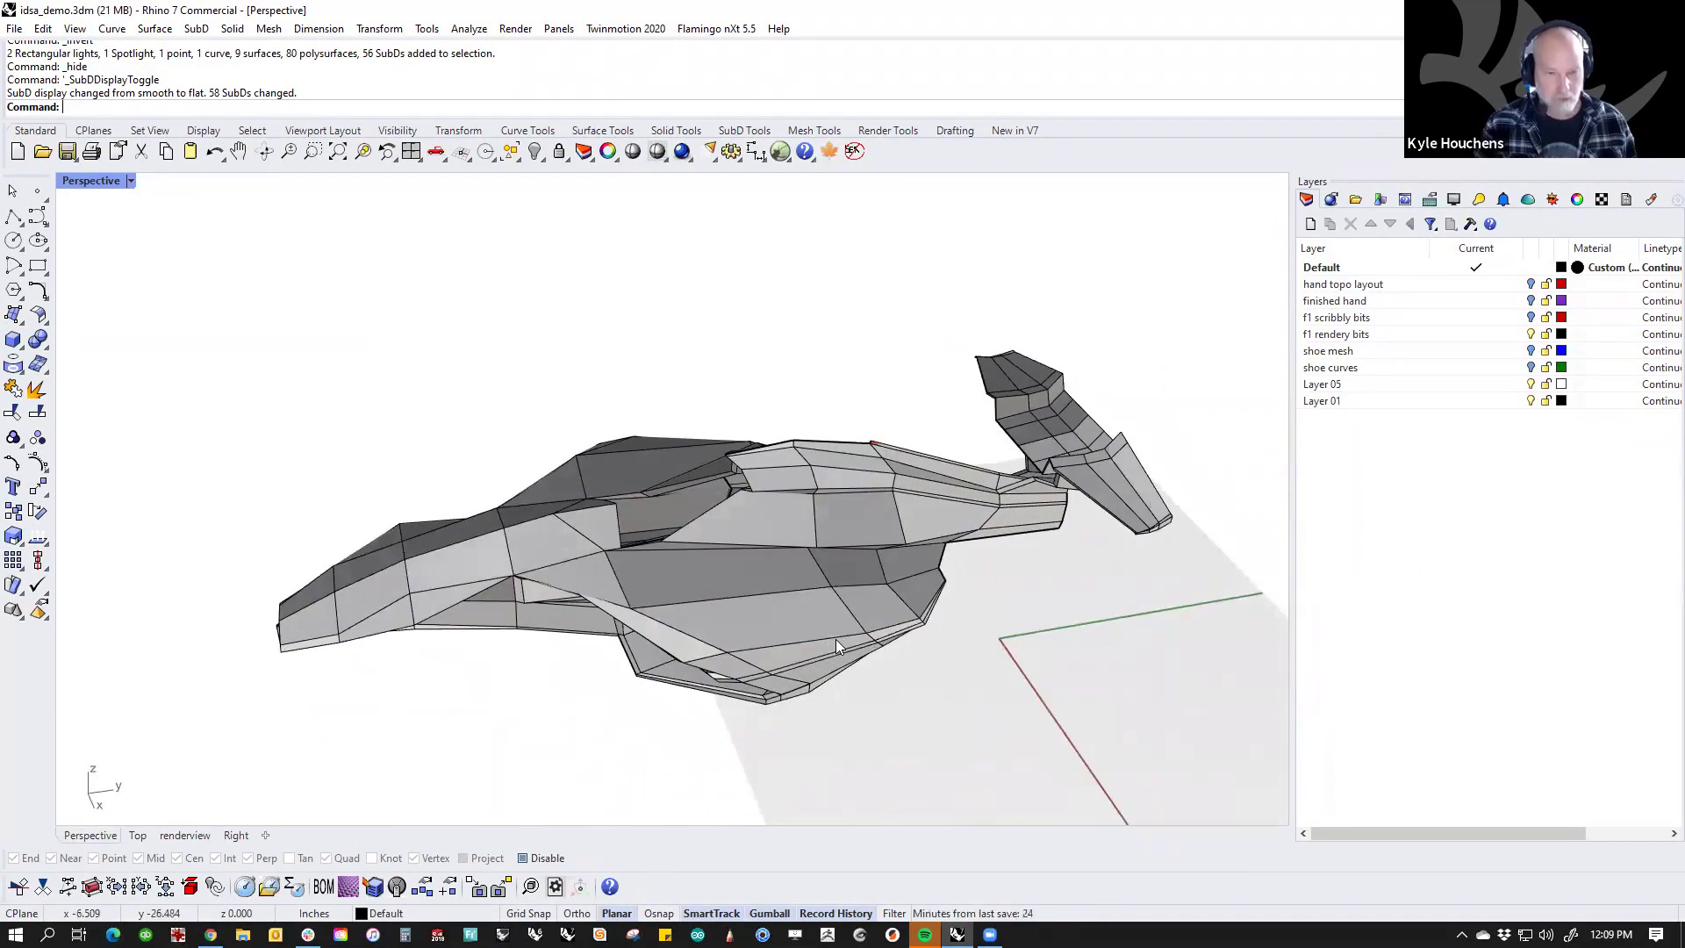
pyautogui.press('Tab')
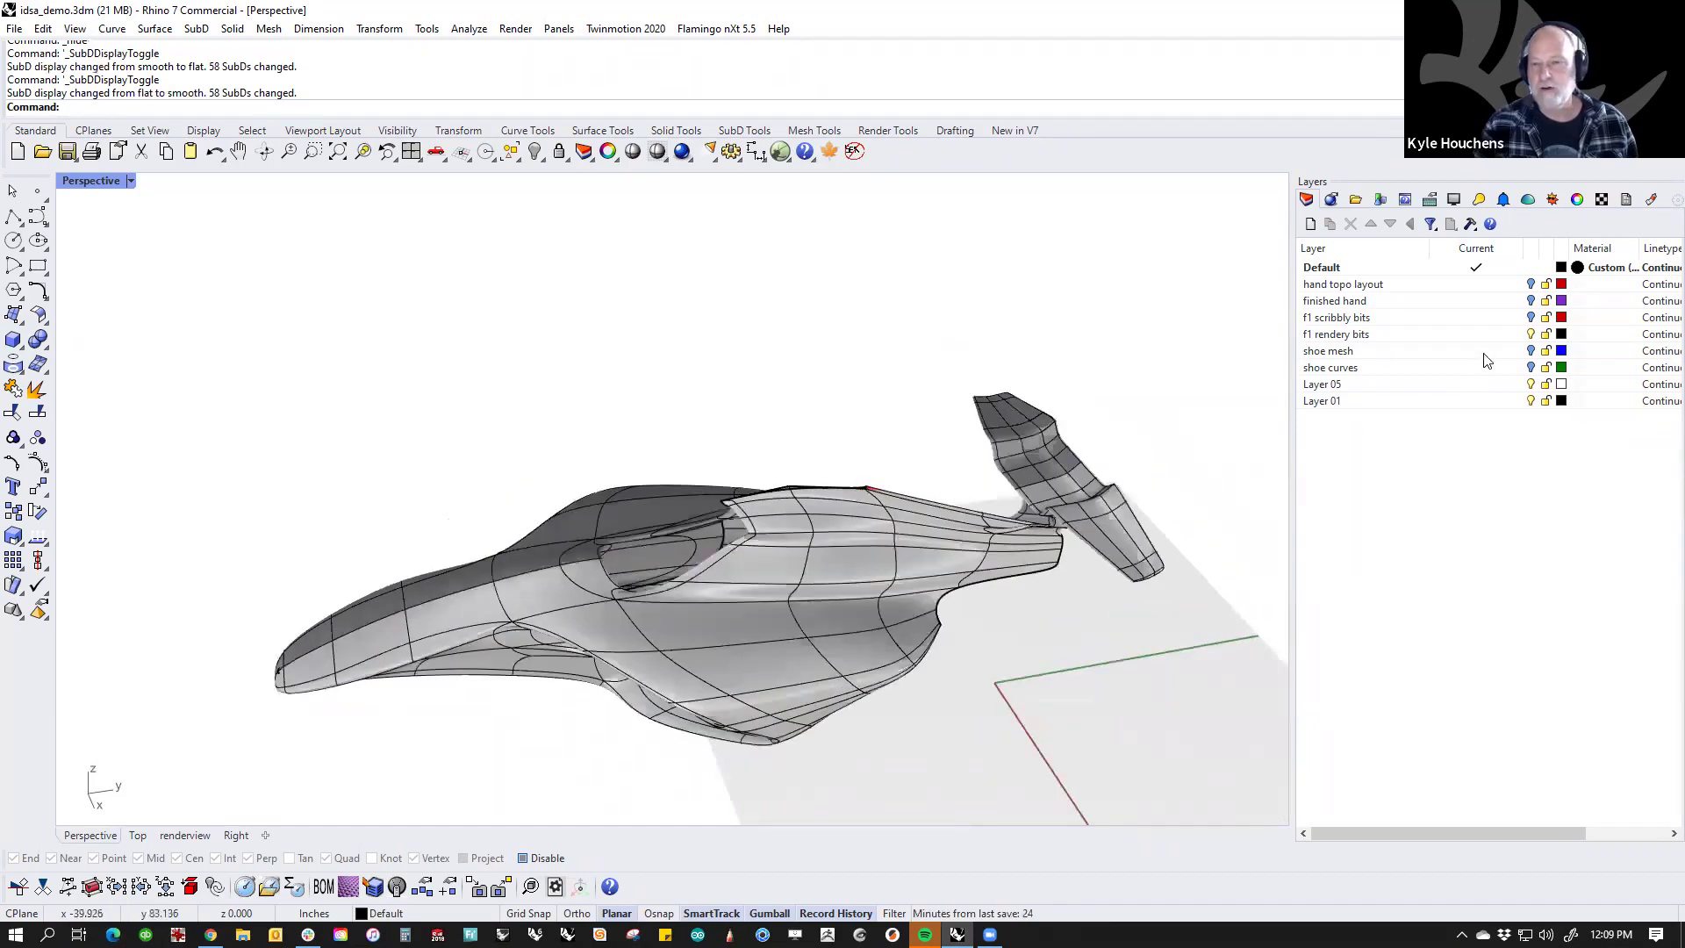
# Step: Turn off the f1 rendery bits layer and turn on the hand topo layout layer
pyautogui.click(1531, 336)
pyautogui.click(1531, 285)
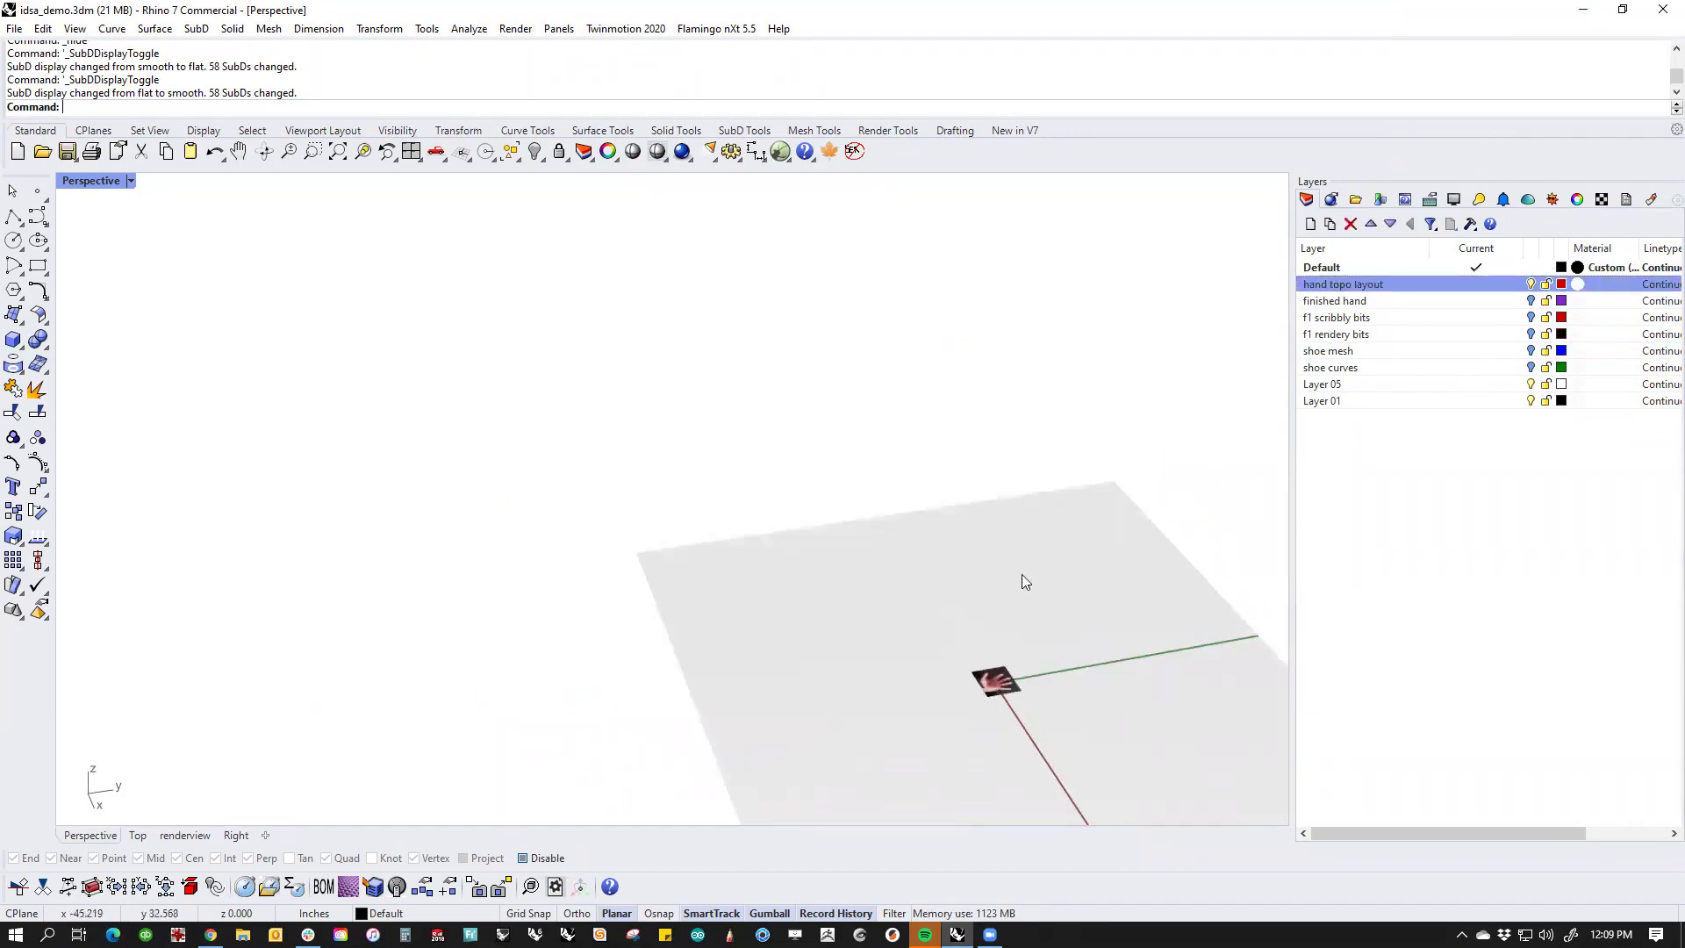
pyautogui.keyDown('shift'); pyautogui.moveTo(985, 678); pyautogui.dragTo(709, 583, button='right'); pyautogui.keyUp('shift')
pyautogui.scroll(5, 709, 583)
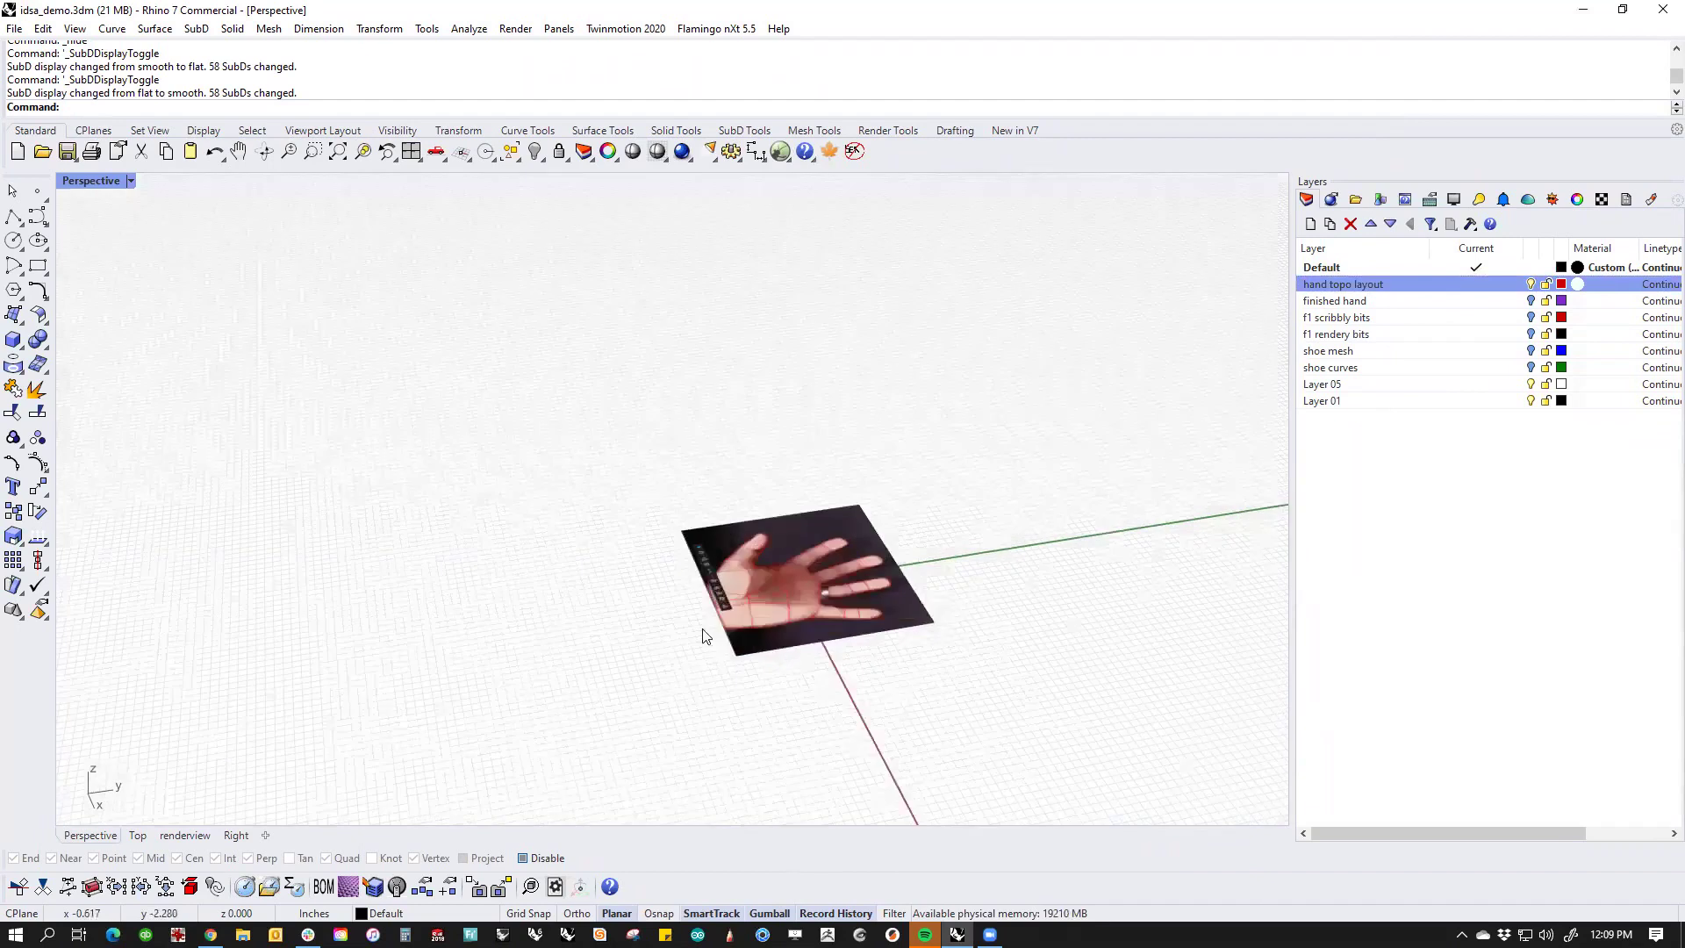
# Step: Examine the red topology lines traced over the hand photo in the Top and Perspective views
pyautogui.write('Top')
pyautogui.press('Return')
pyautogui.moveTo(681, 608); pyautogui.dragTo(741, 601, button='right')
pyautogui.scroll(3, 740, 602)
pyautogui.scroll(-1, 765, 601)
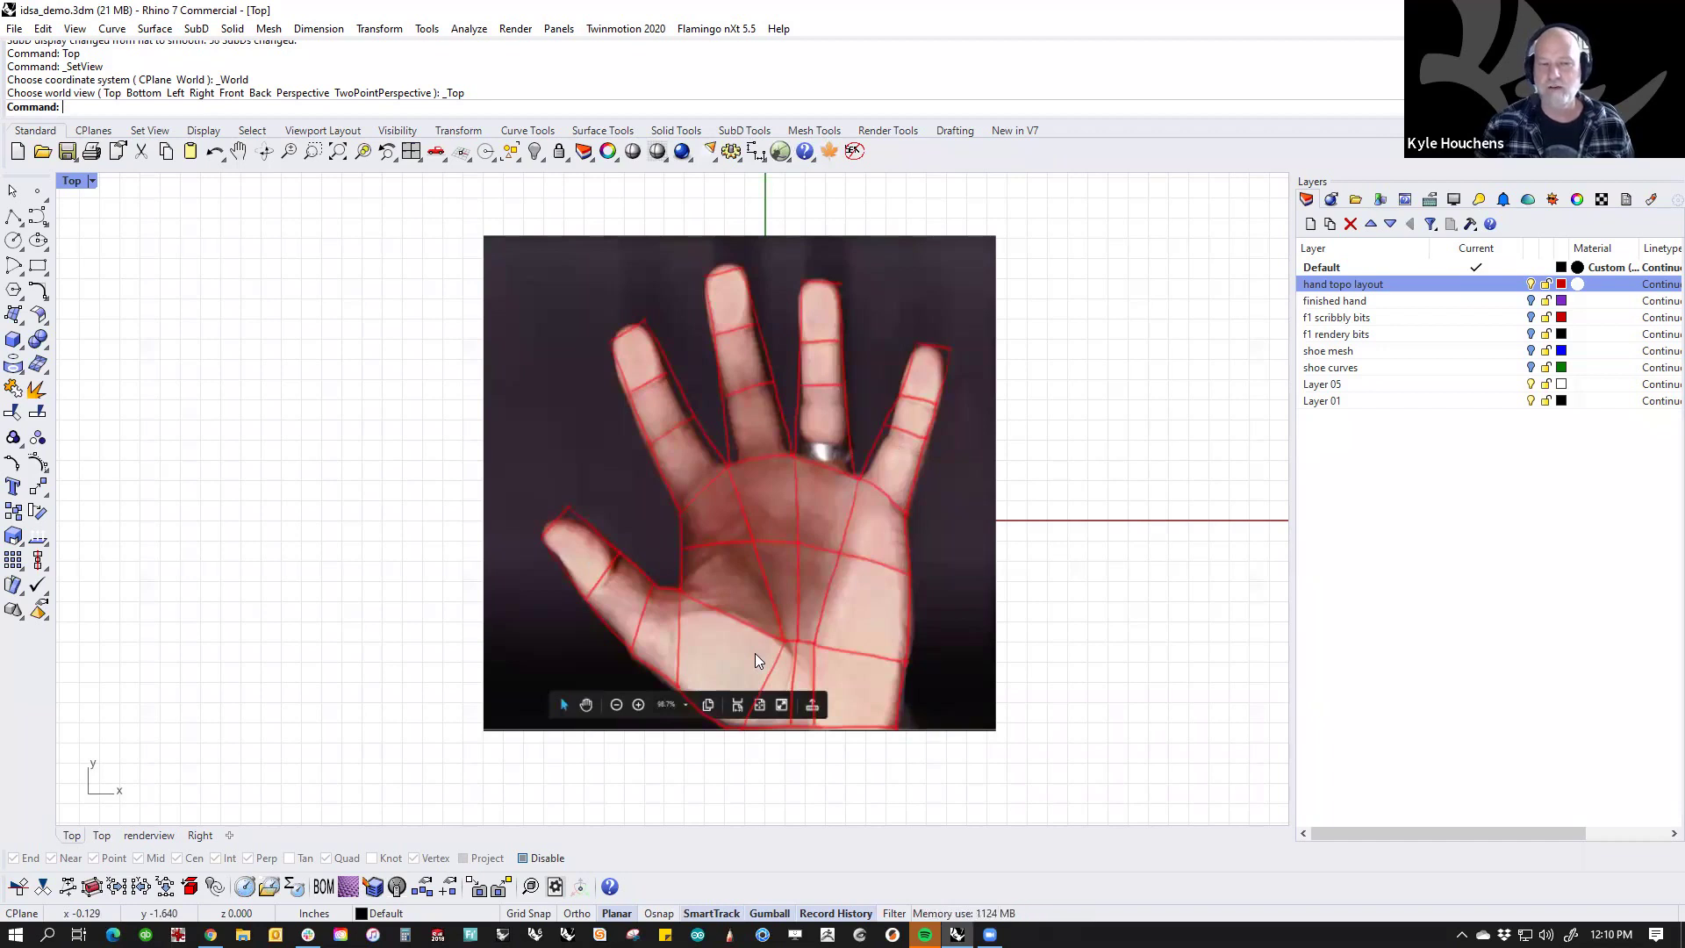
pyautogui.moveTo(817, 618); pyautogui.dragTo(992, 638, button='right')
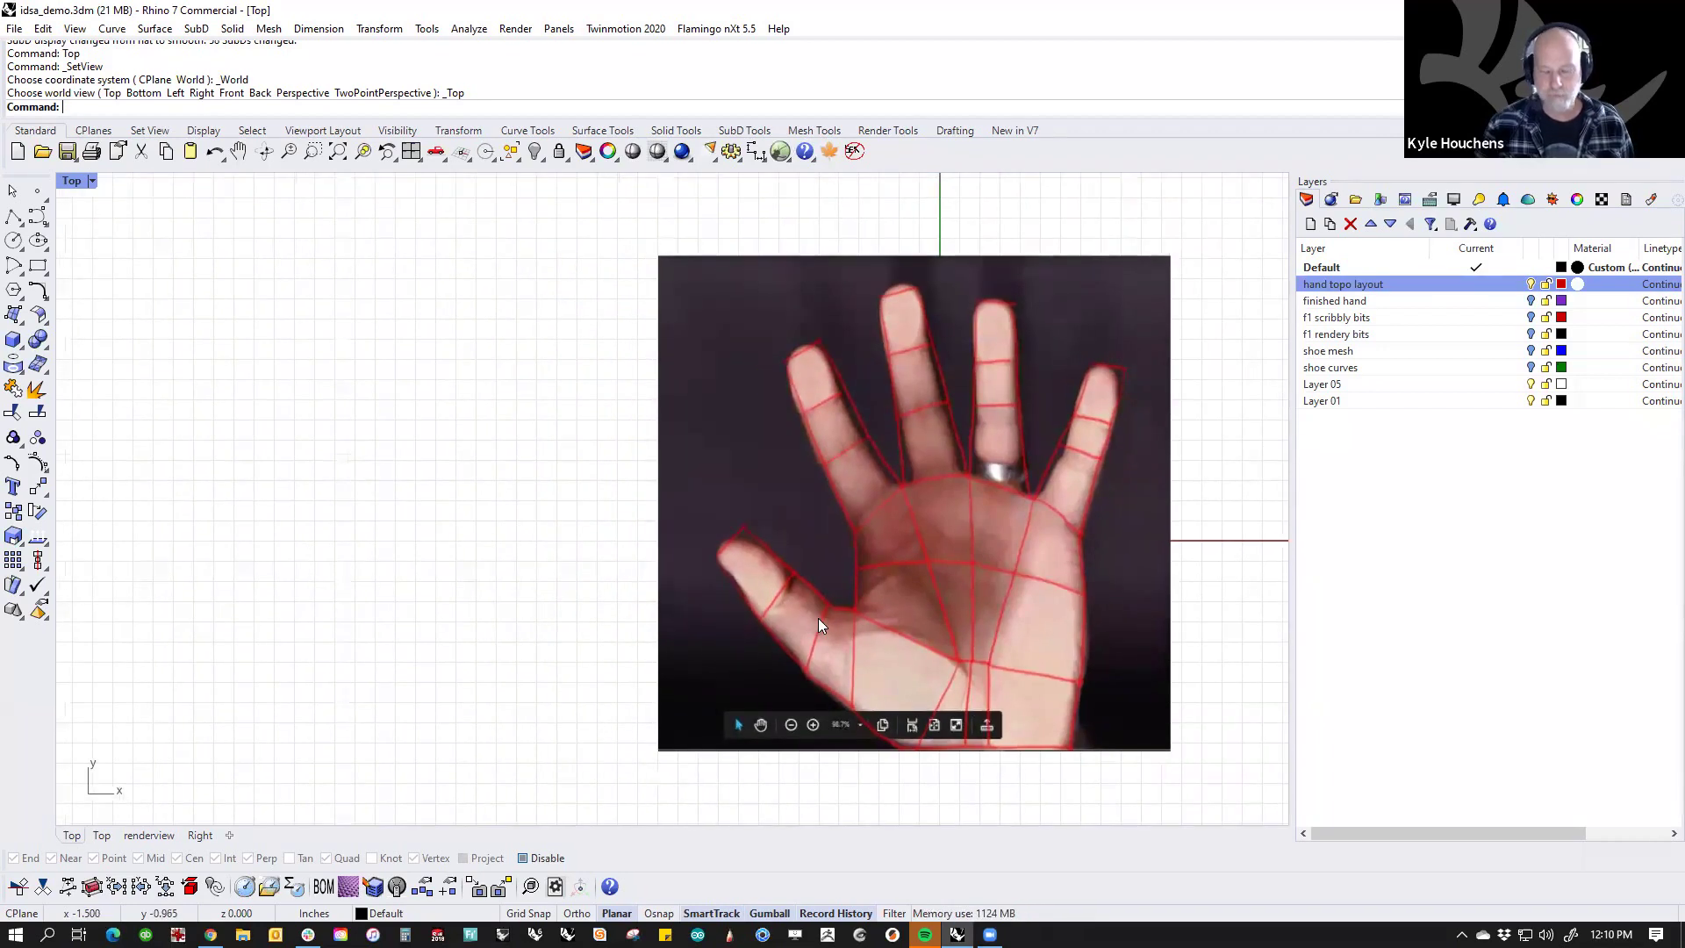
pyautogui.hotkey('ctrl', 'F4')
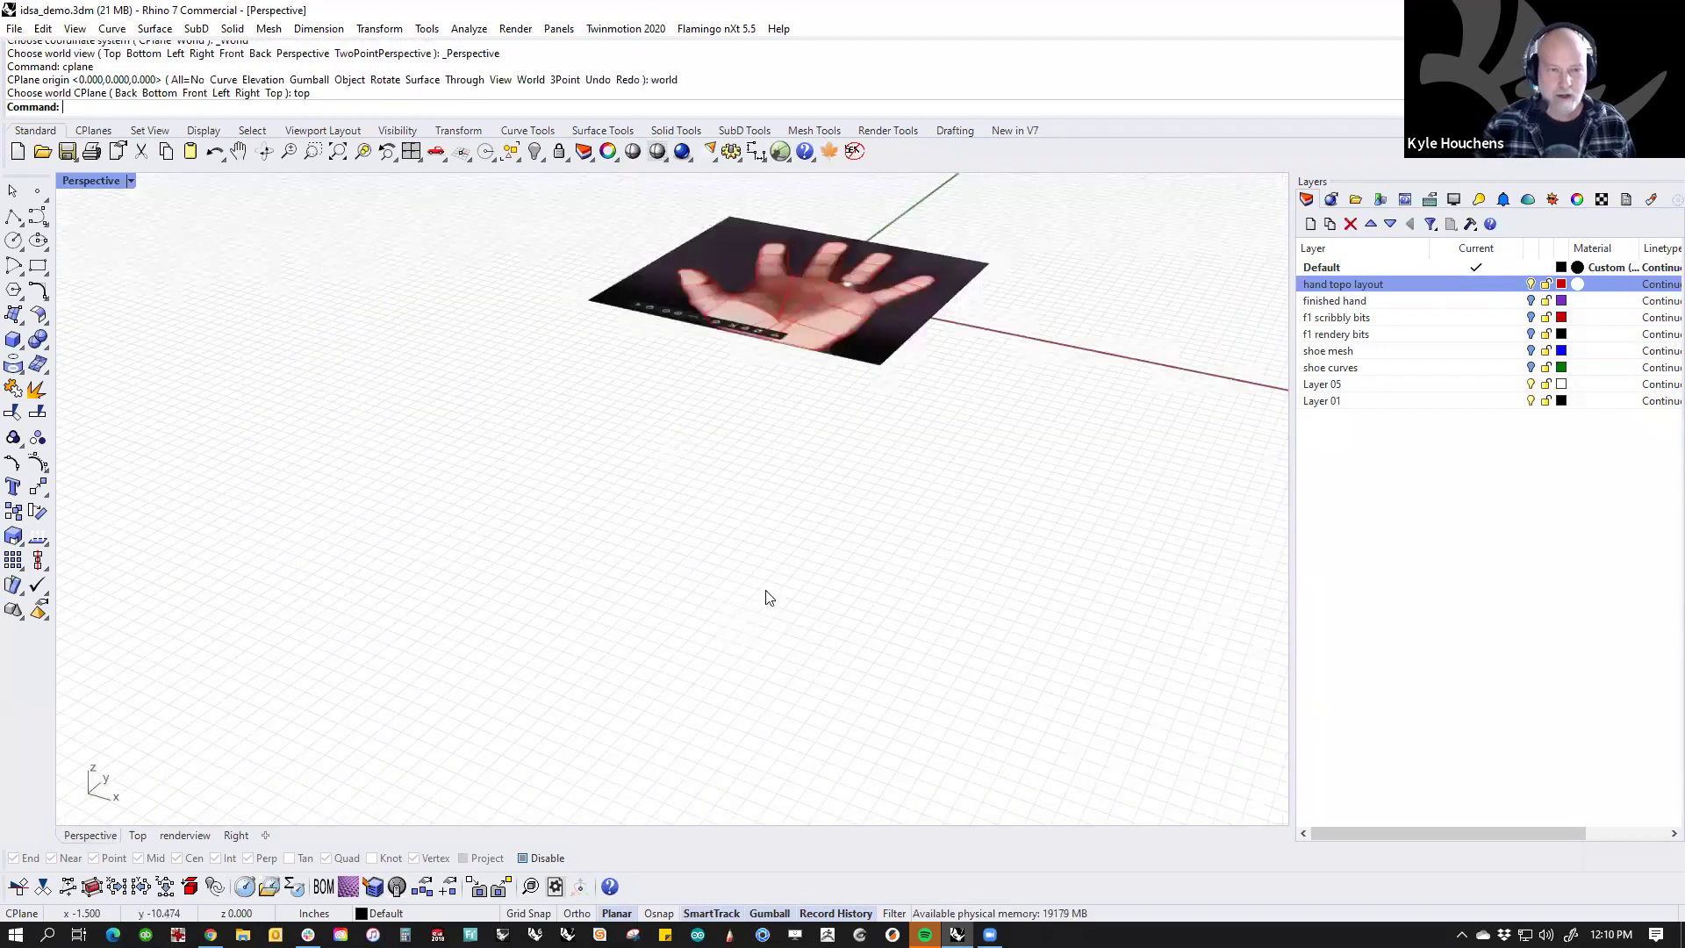
pyautogui.scroll(4, 882, 608)
pyautogui.scroll(-4, 841, 569)
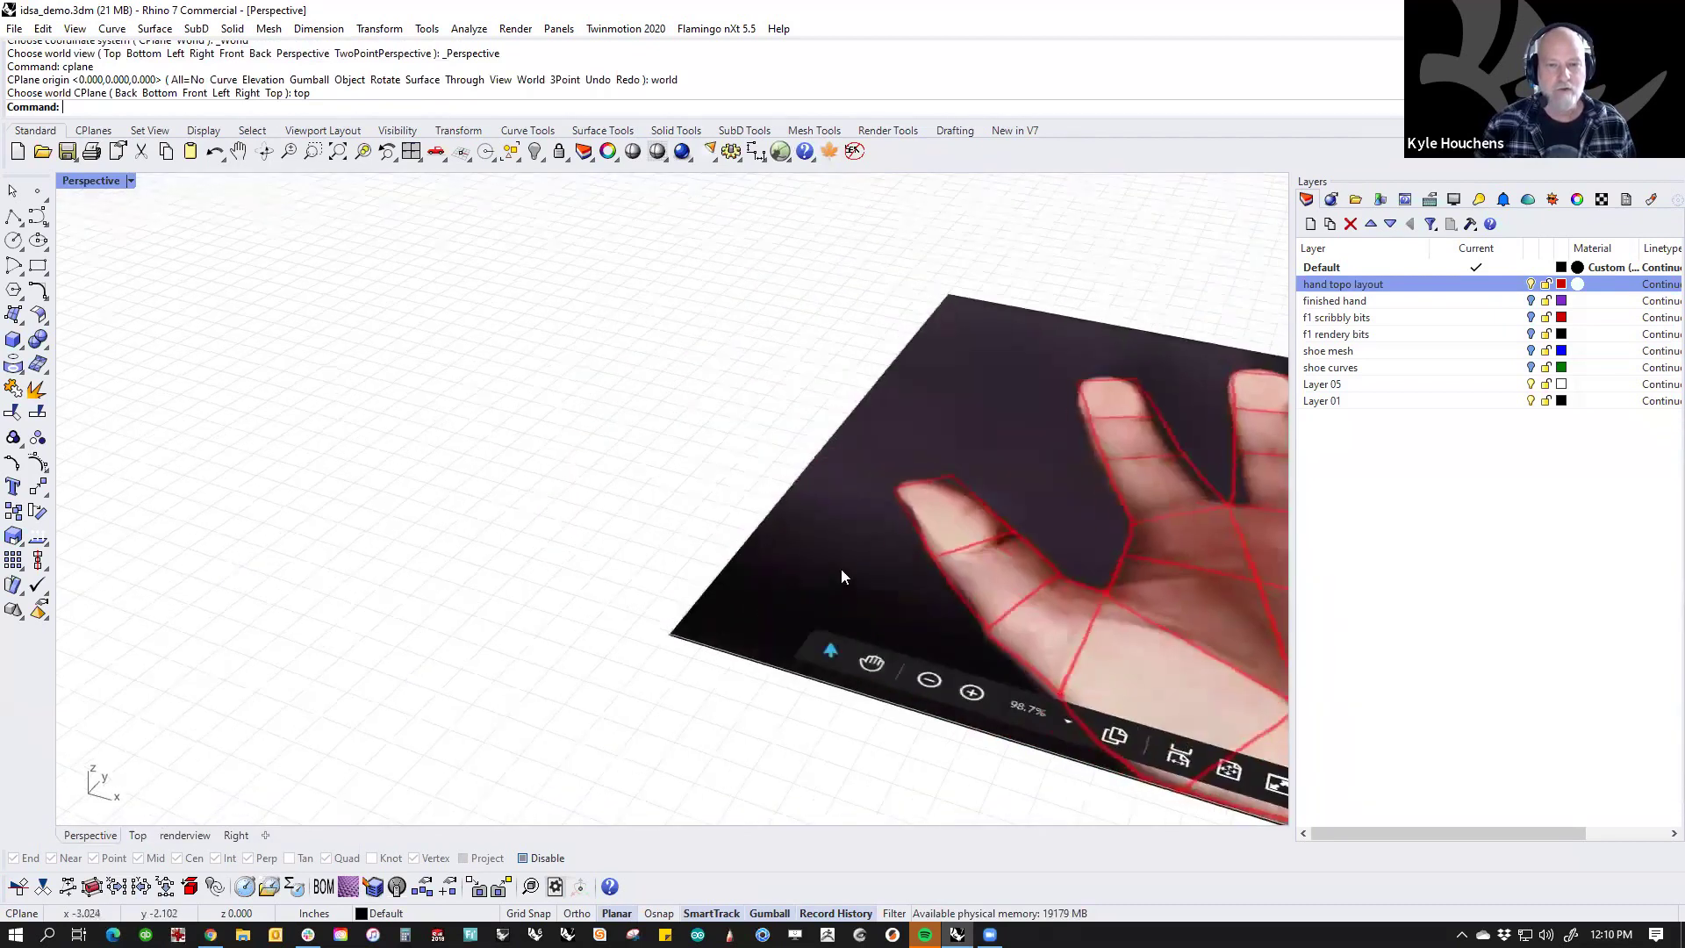
# Step: Draw a degree-3 corner-shaped curve with five control points in the Front view and turn on its control points
pyautogui.hotkey('ctrl', 'F2')
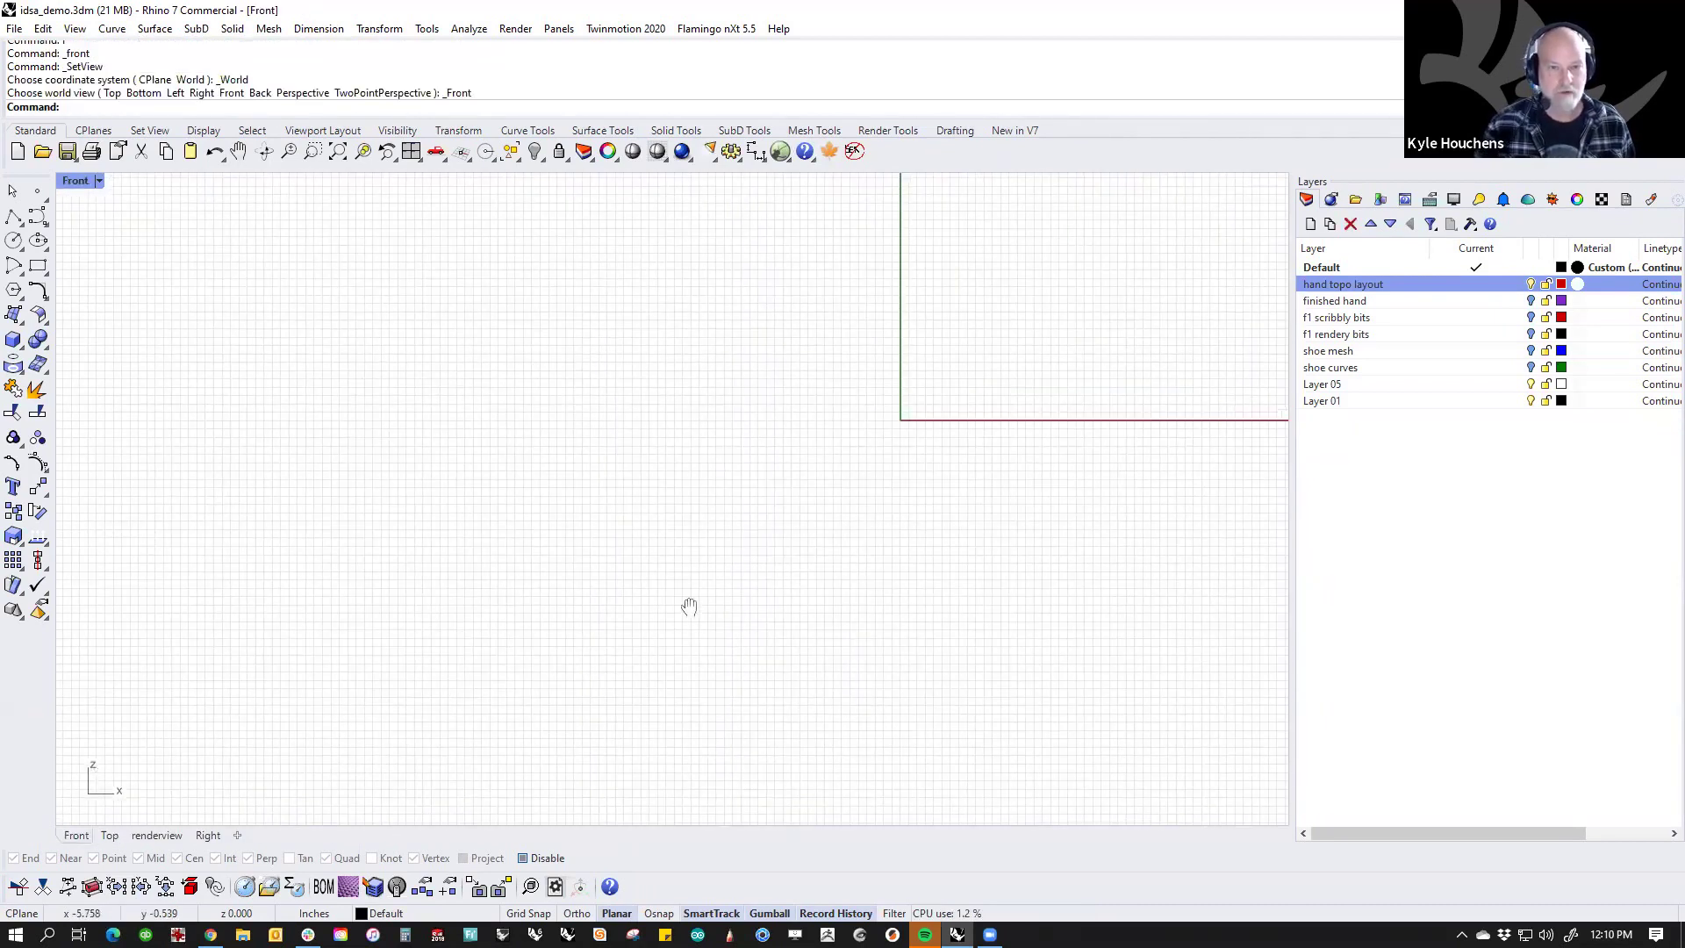
pyautogui.click(36, 215)
pyautogui.click(466, 574)
pyautogui.click(466, 333)
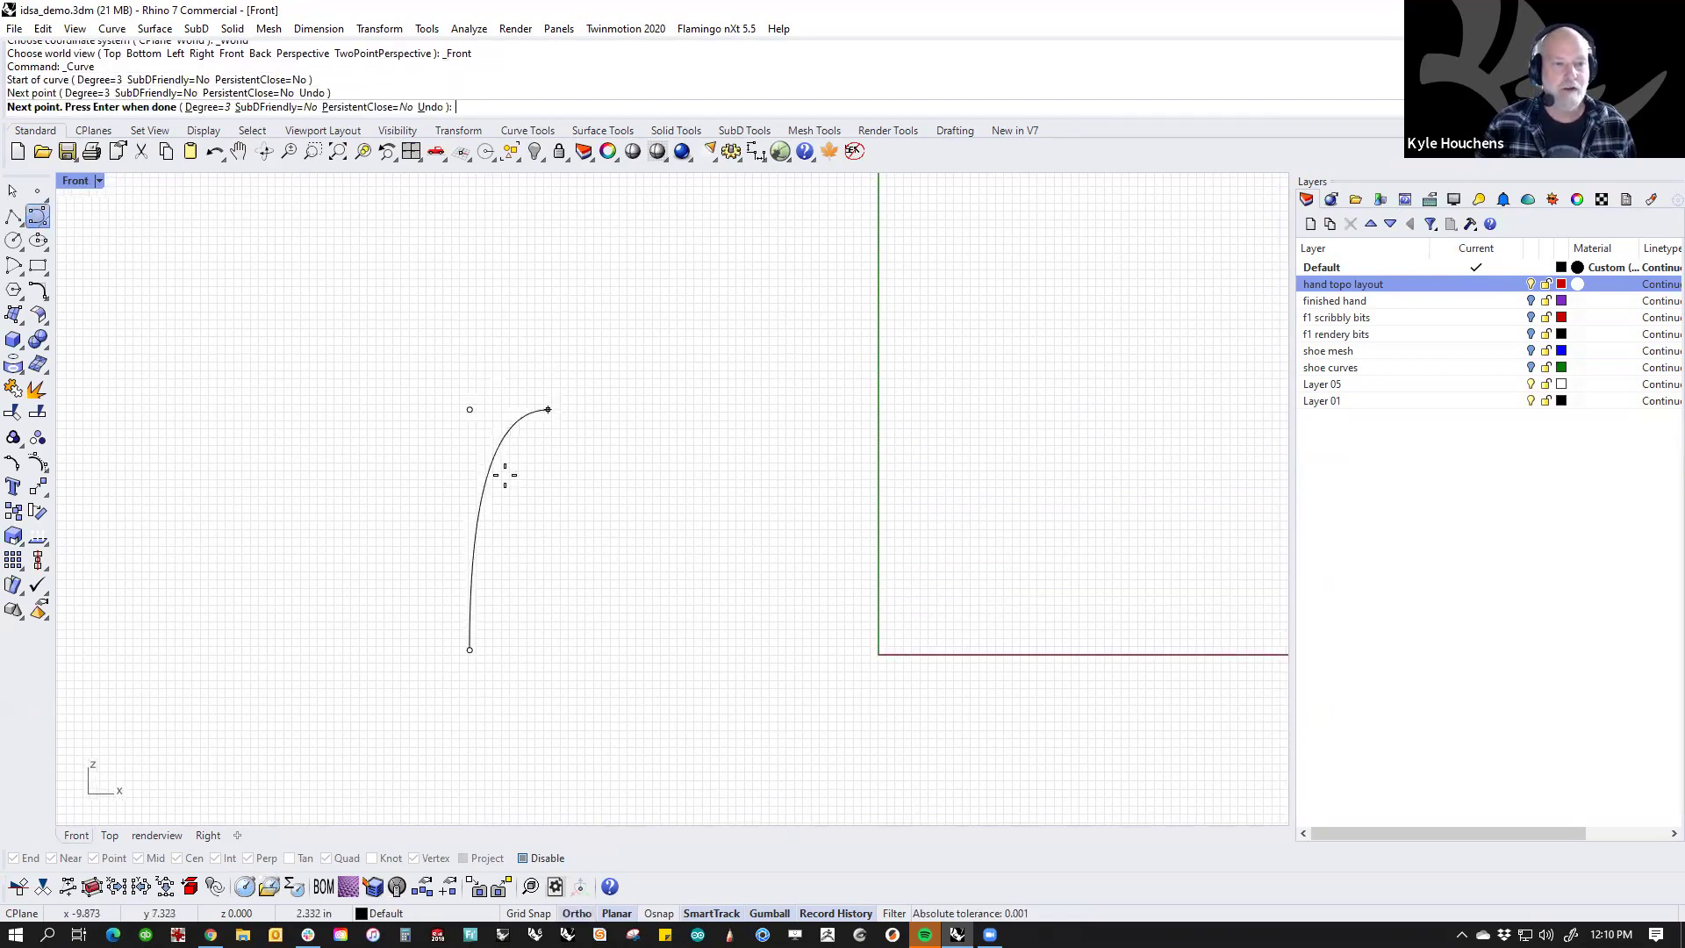
pyautogui.click(457, 345)
pyautogui.click(742, 346)
pyautogui.click(997, 345)
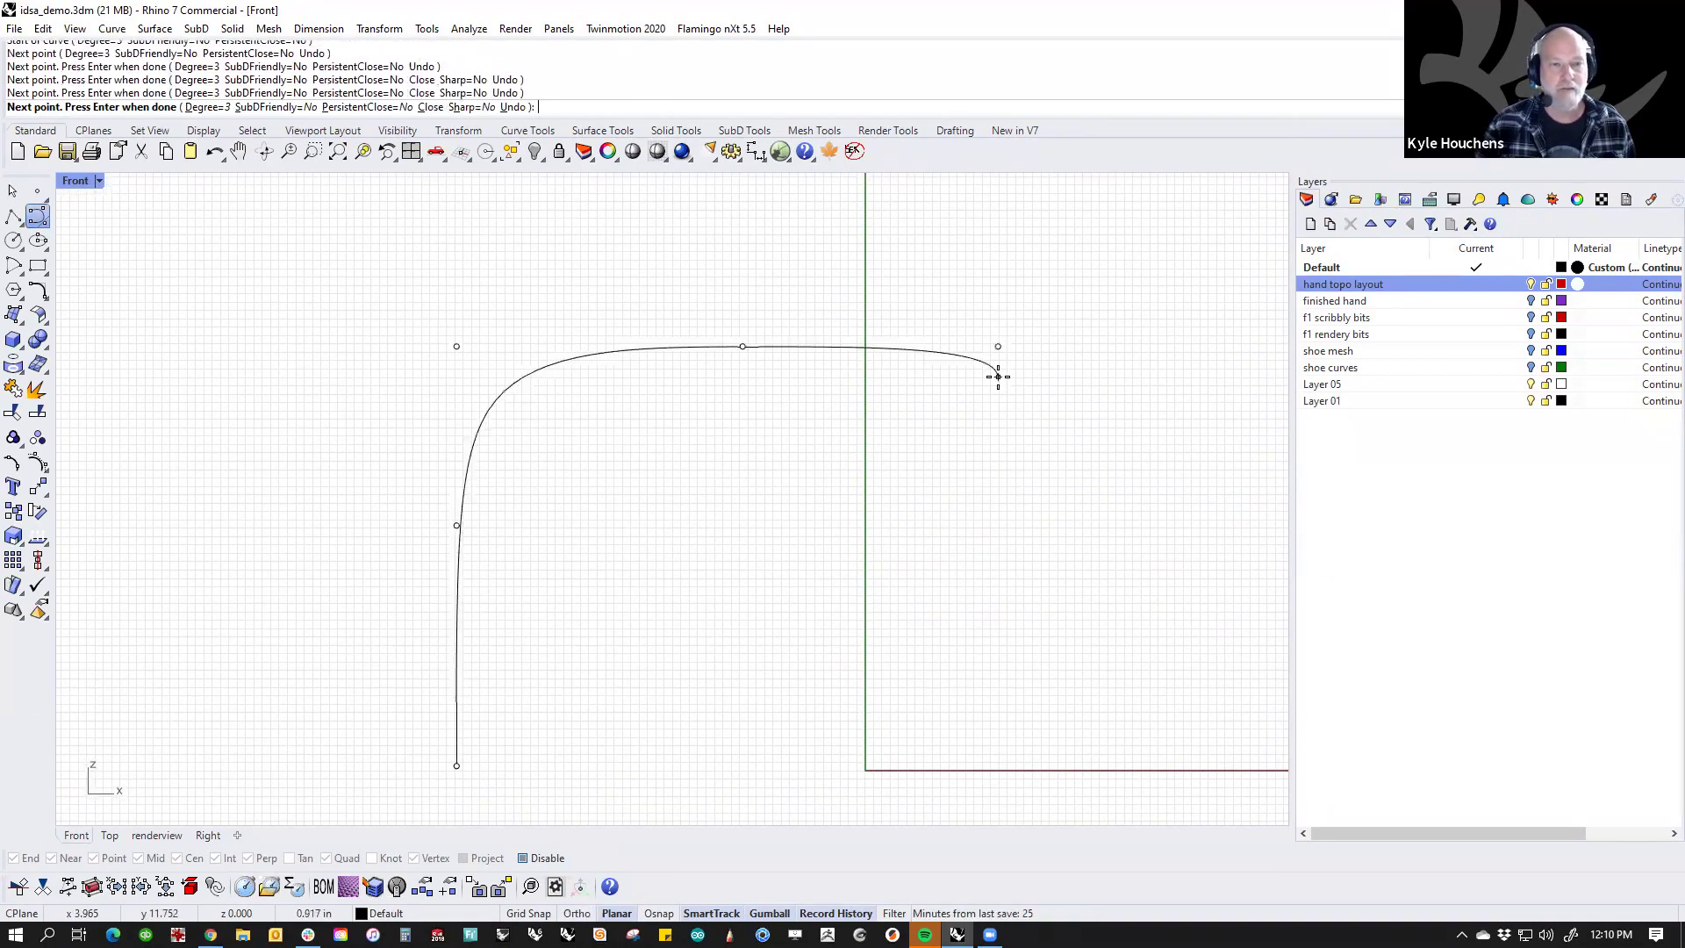
pyautogui.rightClick(997, 376)
pyautogui.click(820, 347)
pyautogui.middleClick(787, 508)
pyautogui.click(832, 524)
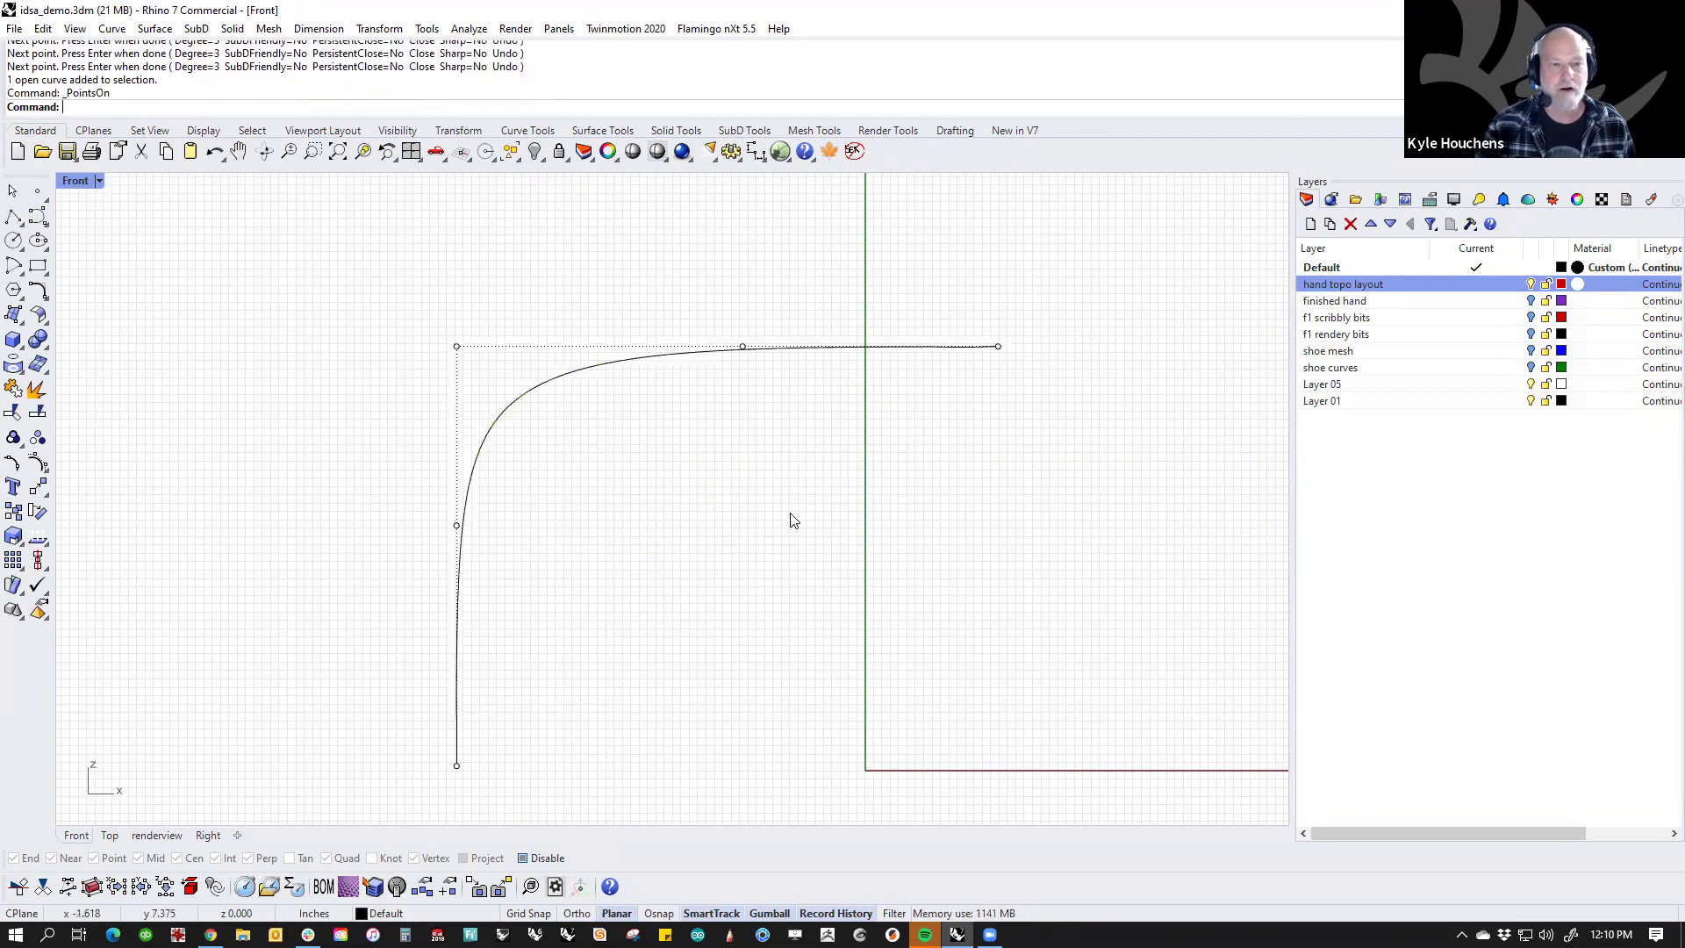
# Step: Select the corner curve's three middle control points and its end points in turn, clearing each selection
pyautogui.moveTo(339, 242); pyautogui.dragTo(788, 571)
pyautogui.press('Escape')
pyautogui.moveTo(396, 726); pyautogui.dragTo(577, 784)
pyautogui.keyDown('shift'); pyautogui.click(998, 329); pyautogui.keyUp('shift')
pyautogui.press('Escape')
pyautogui.moveTo(340, 256); pyautogui.dragTo(894, 563)
pyautogui.press('Escape')
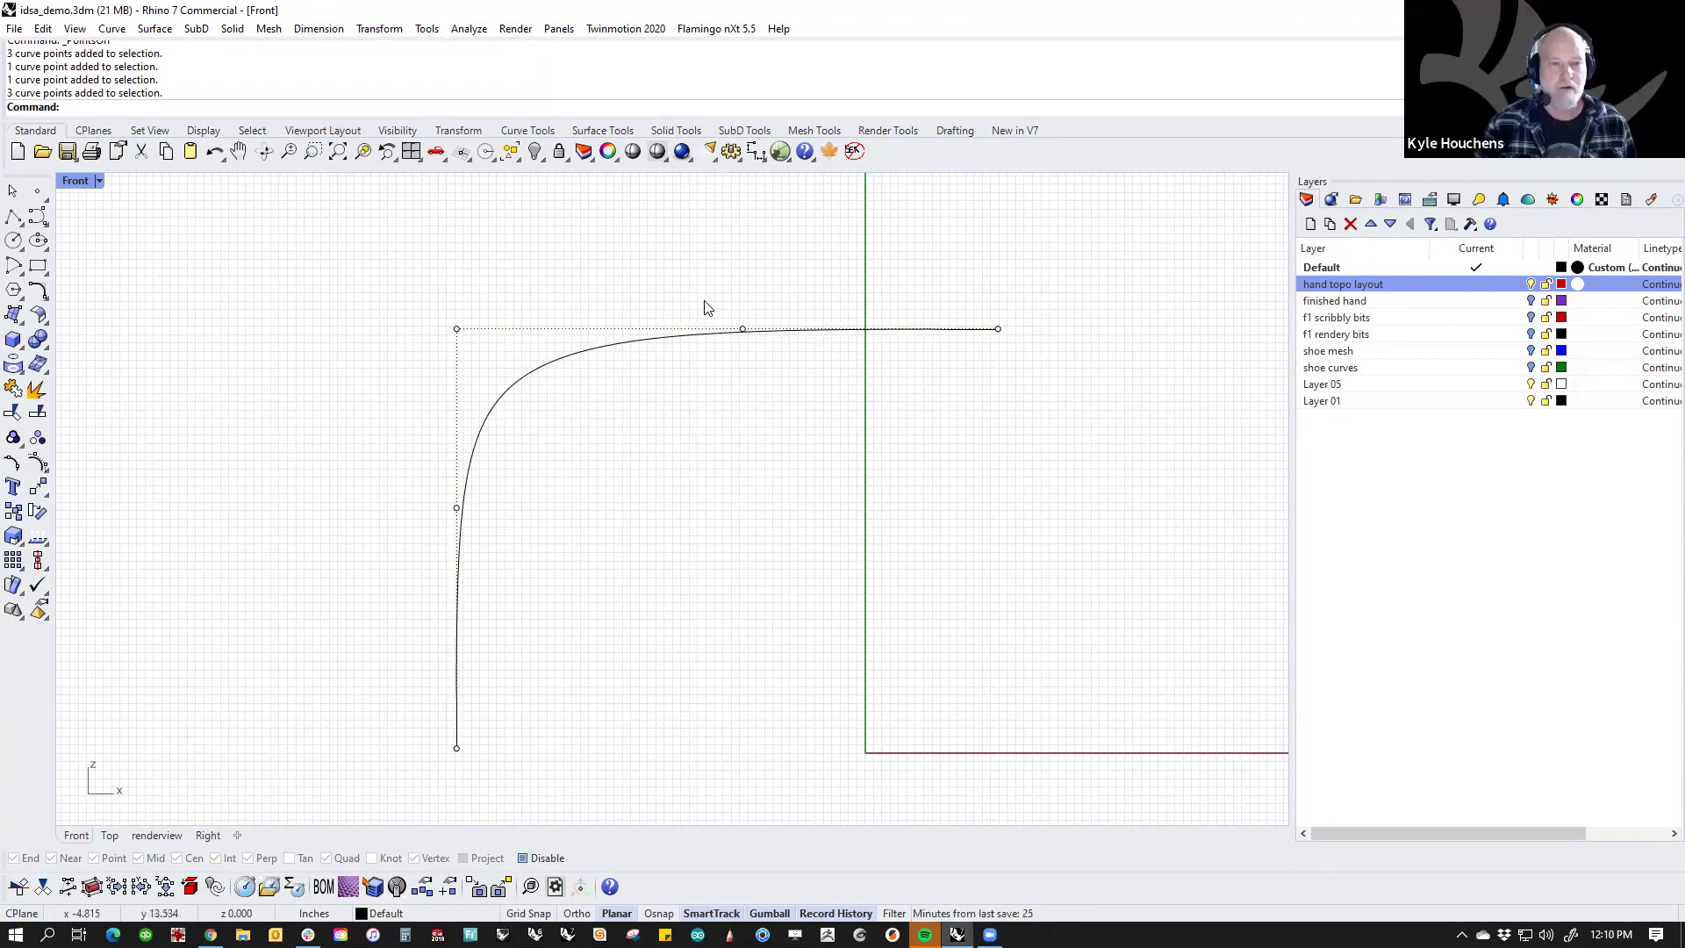
# Step: Draw a second degree-3 curve with eleven control points following the inside of the corner curve
pyautogui.click(39, 215)
pyautogui.click(600, 741)
pyautogui.click(596, 562)
pyautogui.click(599, 518)
pyautogui.click(612, 466)
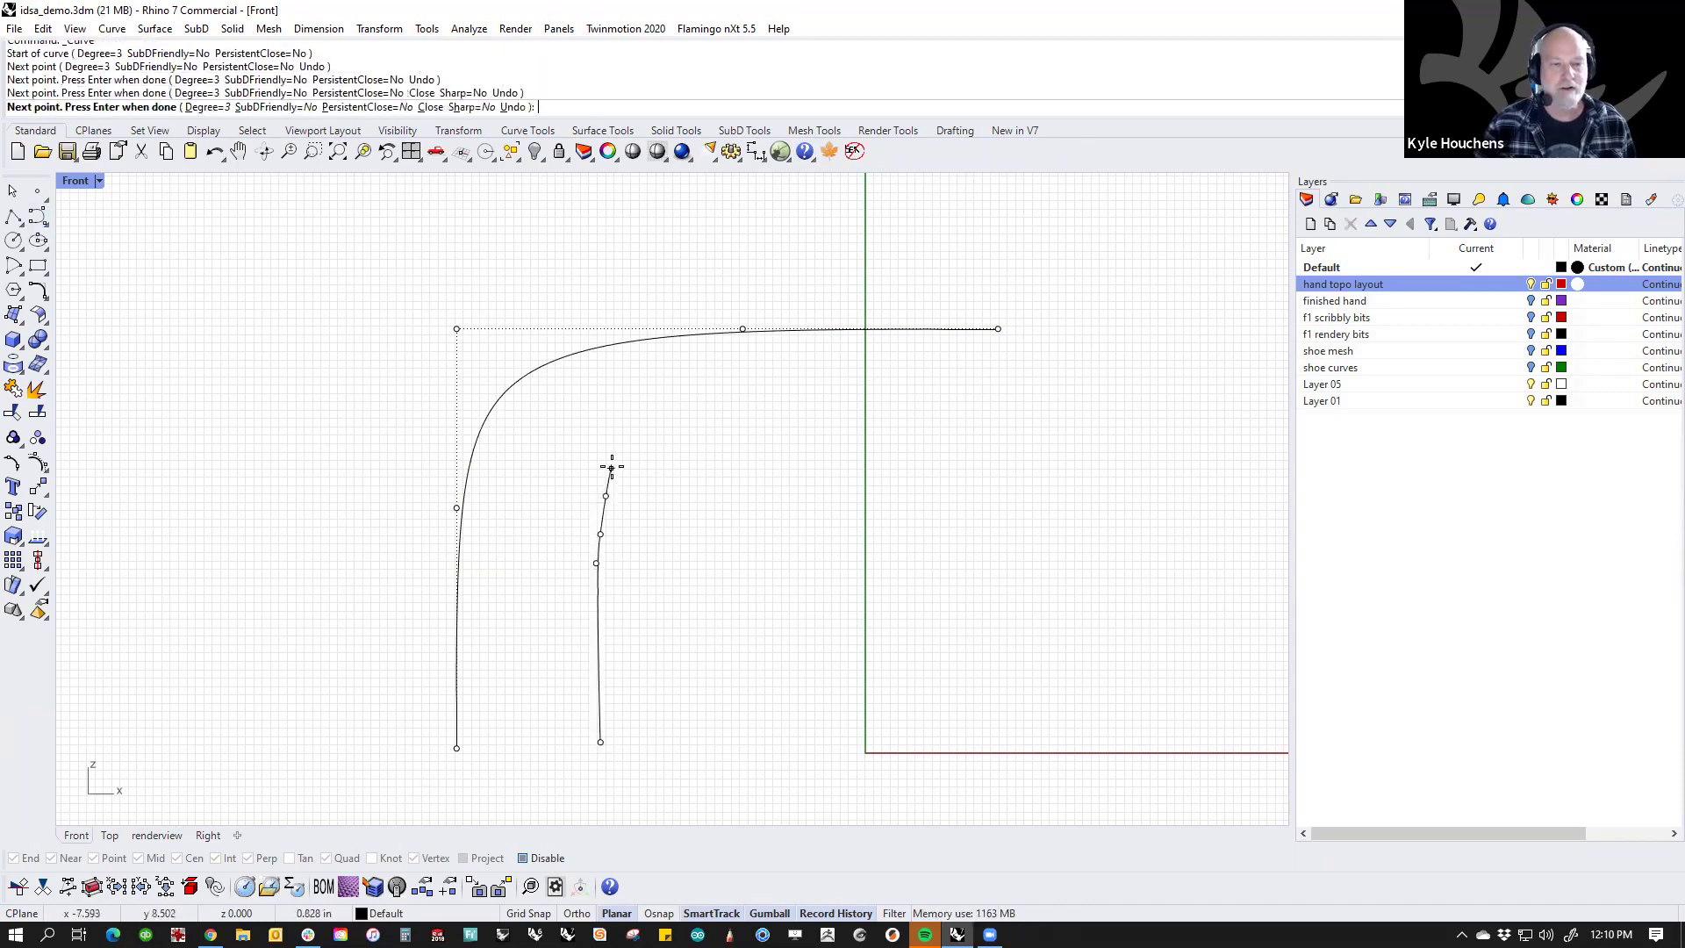
pyautogui.click(650, 421)
pyautogui.click(715, 404)
pyautogui.click(771, 395)
pyautogui.click(869, 394)
pyautogui.click(928, 402)
pyautogui.rightClick(985, 400)
# Step: Turn on the inner curve's control points and delete that curve
pyautogui.moveTo(861, 358); pyautogui.dragTo(834, 430)
pyautogui.middleClick(832, 483)
pyautogui.click(880, 487)
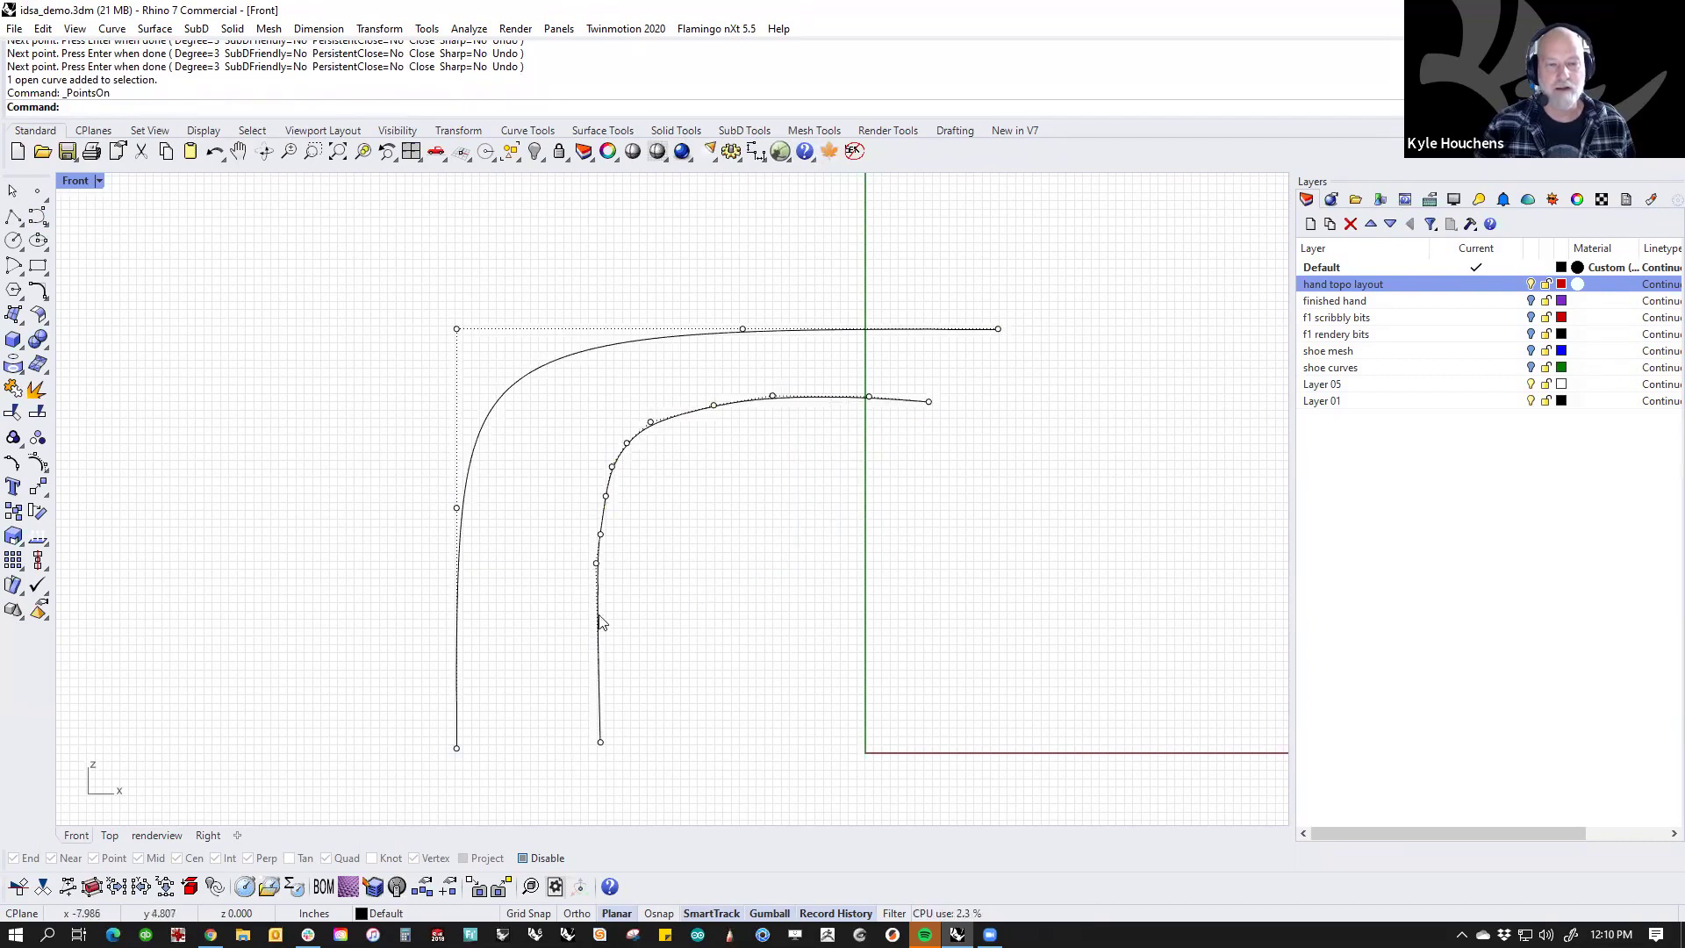
pyautogui.click(824, 404)
pyautogui.press('Delete')
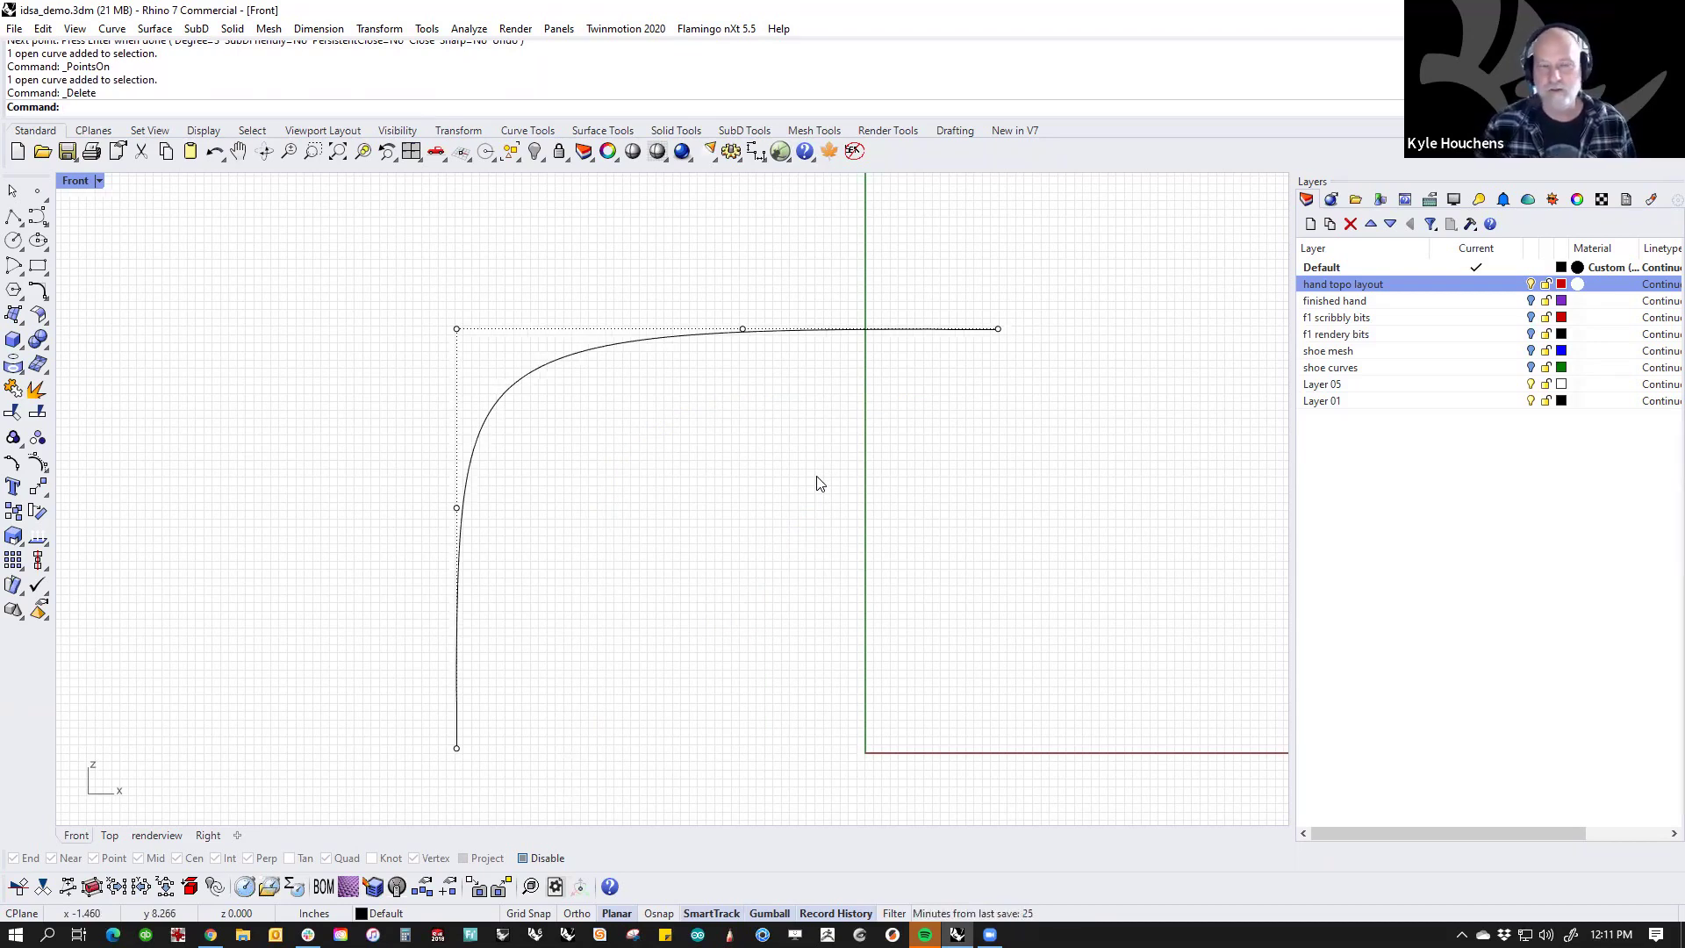
# Step: Slide the two control points beside the curve's corner toward it to tighten the bend, and back out to soften it
pyautogui.moveTo(647, 251); pyautogui.dragTo(823, 405)
pyautogui.moveTo(742, 329); pyautogui.dragTo(482, 318)
pyautogui.moveTo(396, 459); pyautogui.dragTo(582, 571)
pyautogui.moveTo(450, 452); pyautogui.dragTo(834, 330)
pyautogui.press('Escape')
pyautogui.click(488, 330)
pyautogui.click(456, 362)
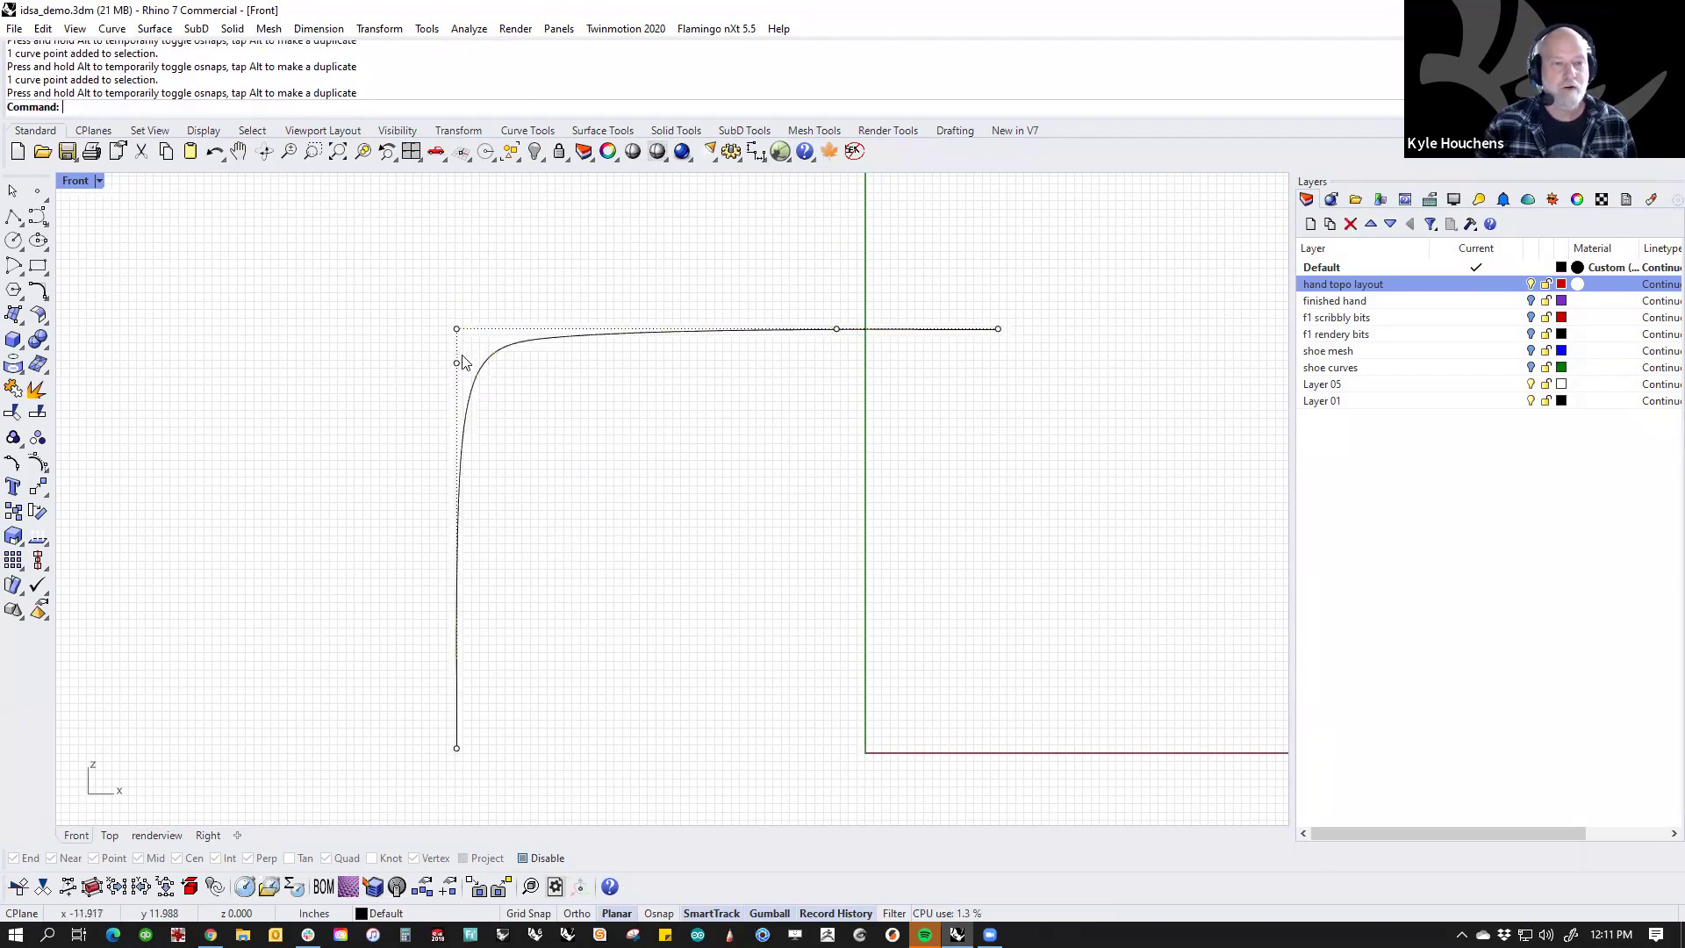
pyautogui.moveTo(458, 364); pyautogui.dragTo(458, 563)
pyautogui.press('Escape')
# Step: Draw a serpentine degree-3 curve with fifteen orthogonally placed control points beside the corner curve
pyautogui.scroll(-2, 620, 500)
pyautogui.scroll(-1, 646, 478)
pyautogui.moveTo(780, 368); pyautogui.dragTo(901, 376, button='right')
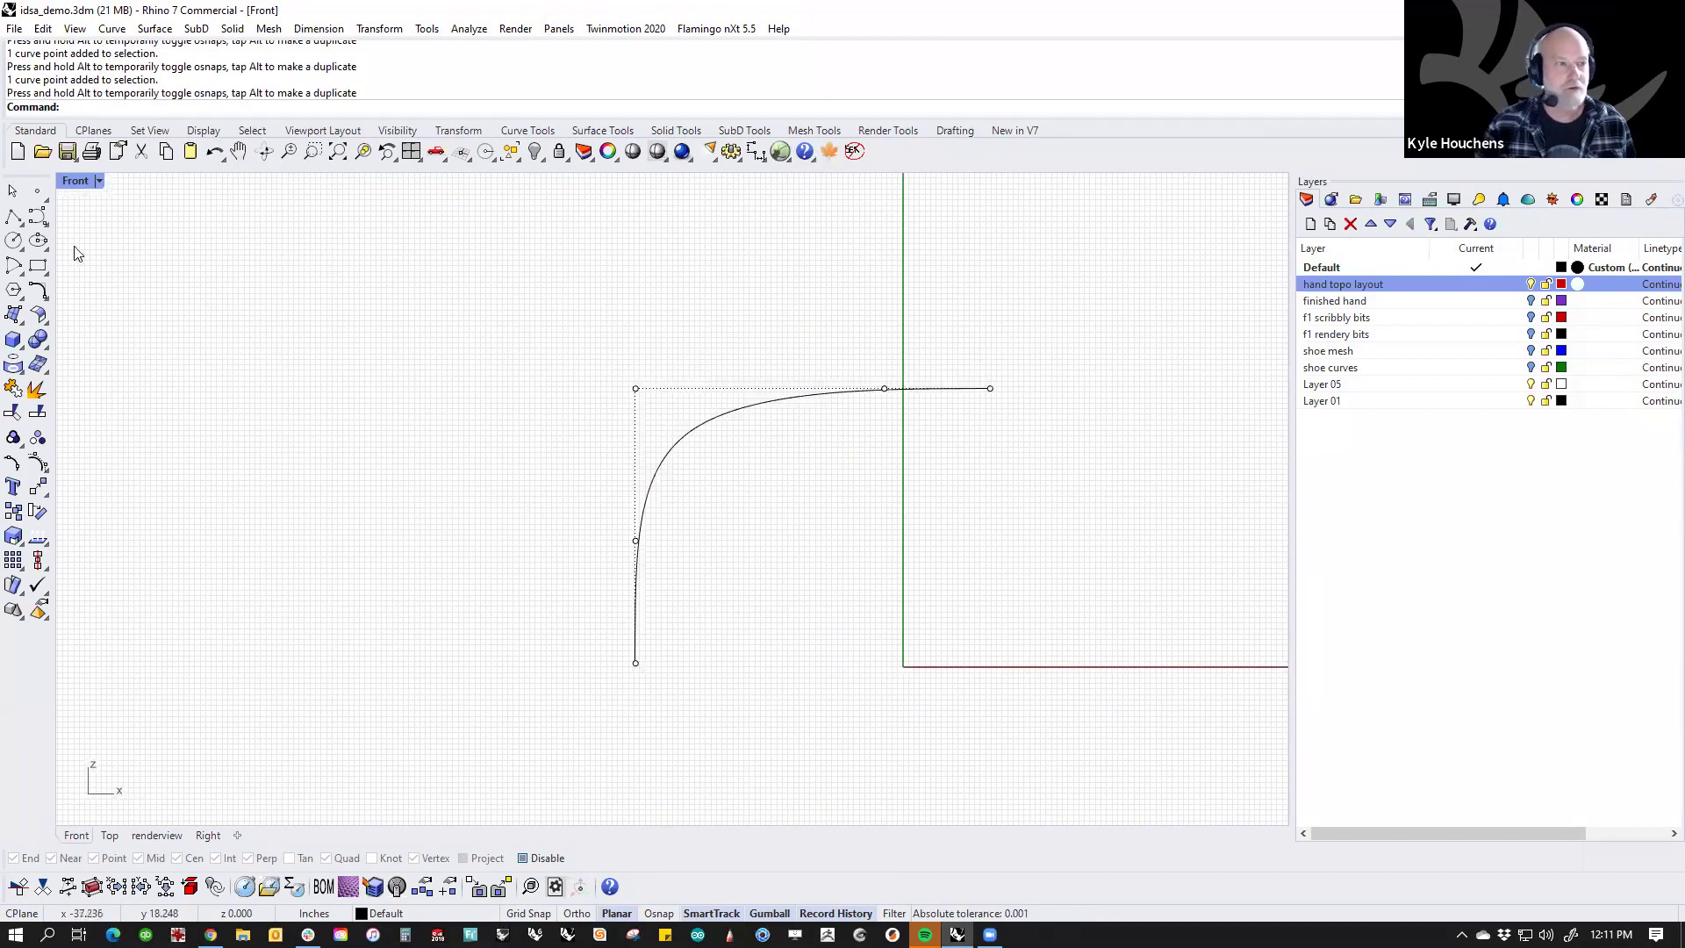
pyautogui.click(37, 216)
pyautogui.click(429, 684)
pyautogui.click(428, 573)
pyautogui.click(429, 491)
pyautogui.click(323, 491)
pyautogui.click(209, 491)
pyautogui.click(210, 391)
pyautogui.click(210, 305)
pyautogui.keyDown('shift'); pyautogui.click(368, 317); pyautogui.keyUp('shift')
pyautogui.keyDown('shift'); pyautogui.click(484, 327); pyautogui.keyUp('shift')
pyautogui.keyDown('shift'); pyautogui.click(497, 227); pyautogui.keyUp('shift')
pyautogui.moveTo(522, 318); pyautogui.dragTo(572, 505, button='right')
pyautogui.keyDown('shift'); pyautogui.click(528, 302); pyautogui.keyUp('shift')
pyautogui.keyDown('shift'); pyautogui.click(426, 293); pyautogui.keyUp('shift')
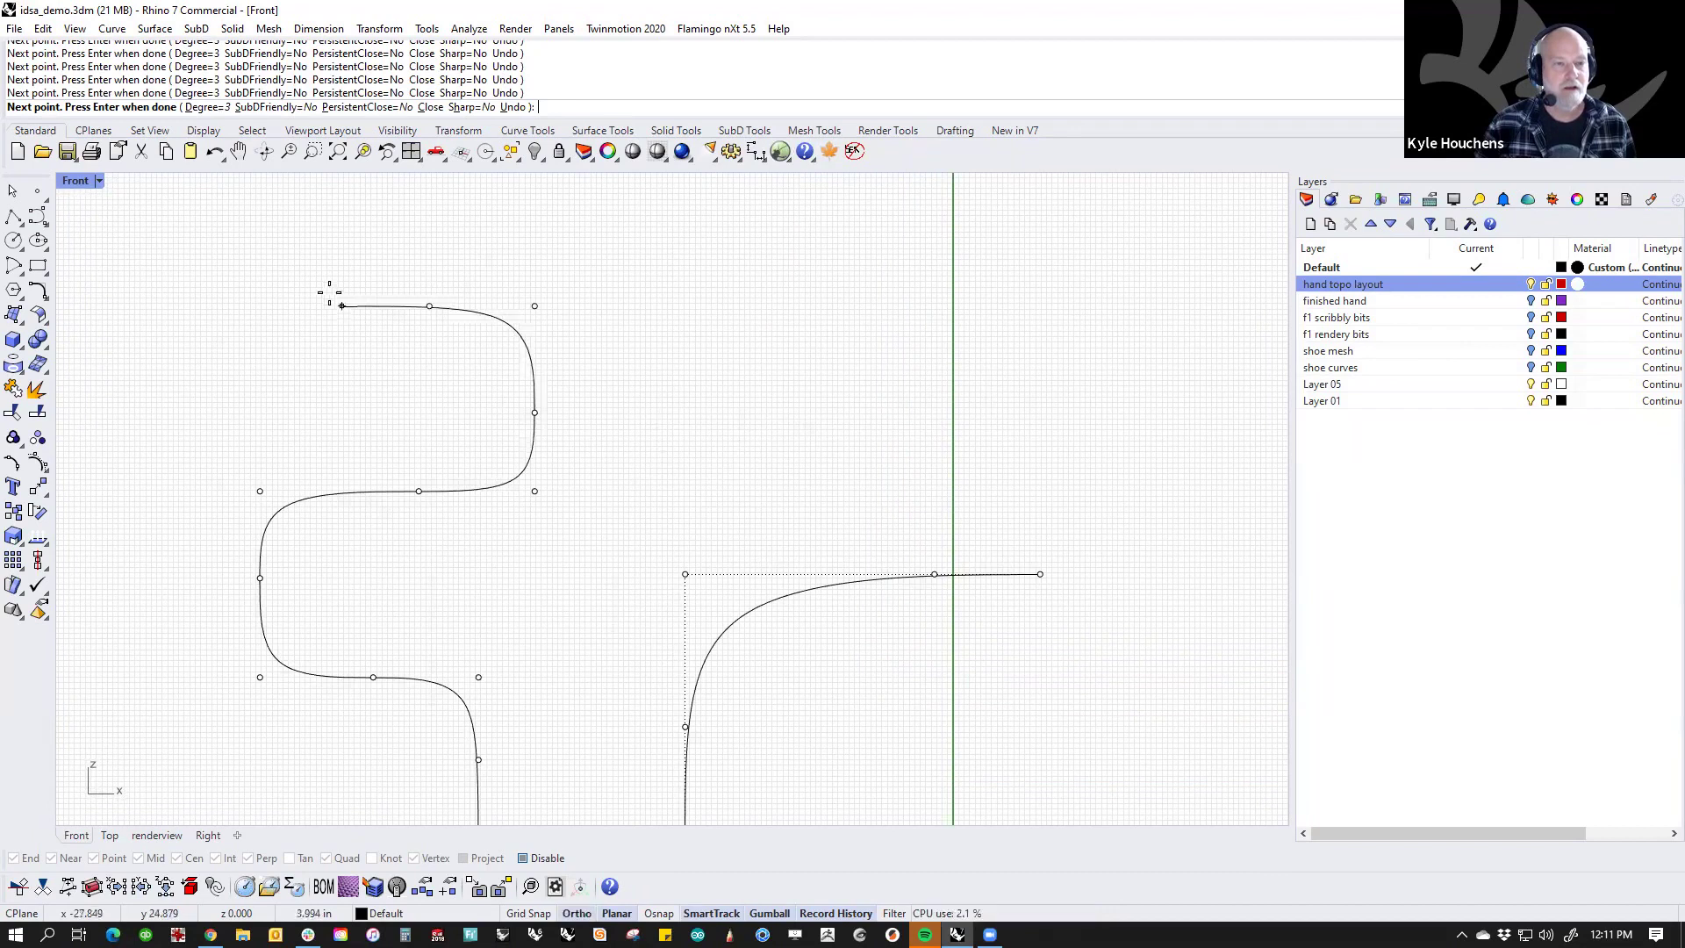
pyautogui.keyDown('shift'); pyautogui.click(286, 299); pyautogui.keyUp('shift')
pyautogui.keyDown('shift'); pyautogui.click(210, 299); pyautogui.keyUp('shift')
pyautogui.keyDown('shift'); pyautogui.click(211, 194); pyautogui.keyUp('shift')
pyautogui.press('Return')
# Step: Turn on the serpentine curve's control points and select the points that shape its successive bends
pyautogui.click(511, 305)
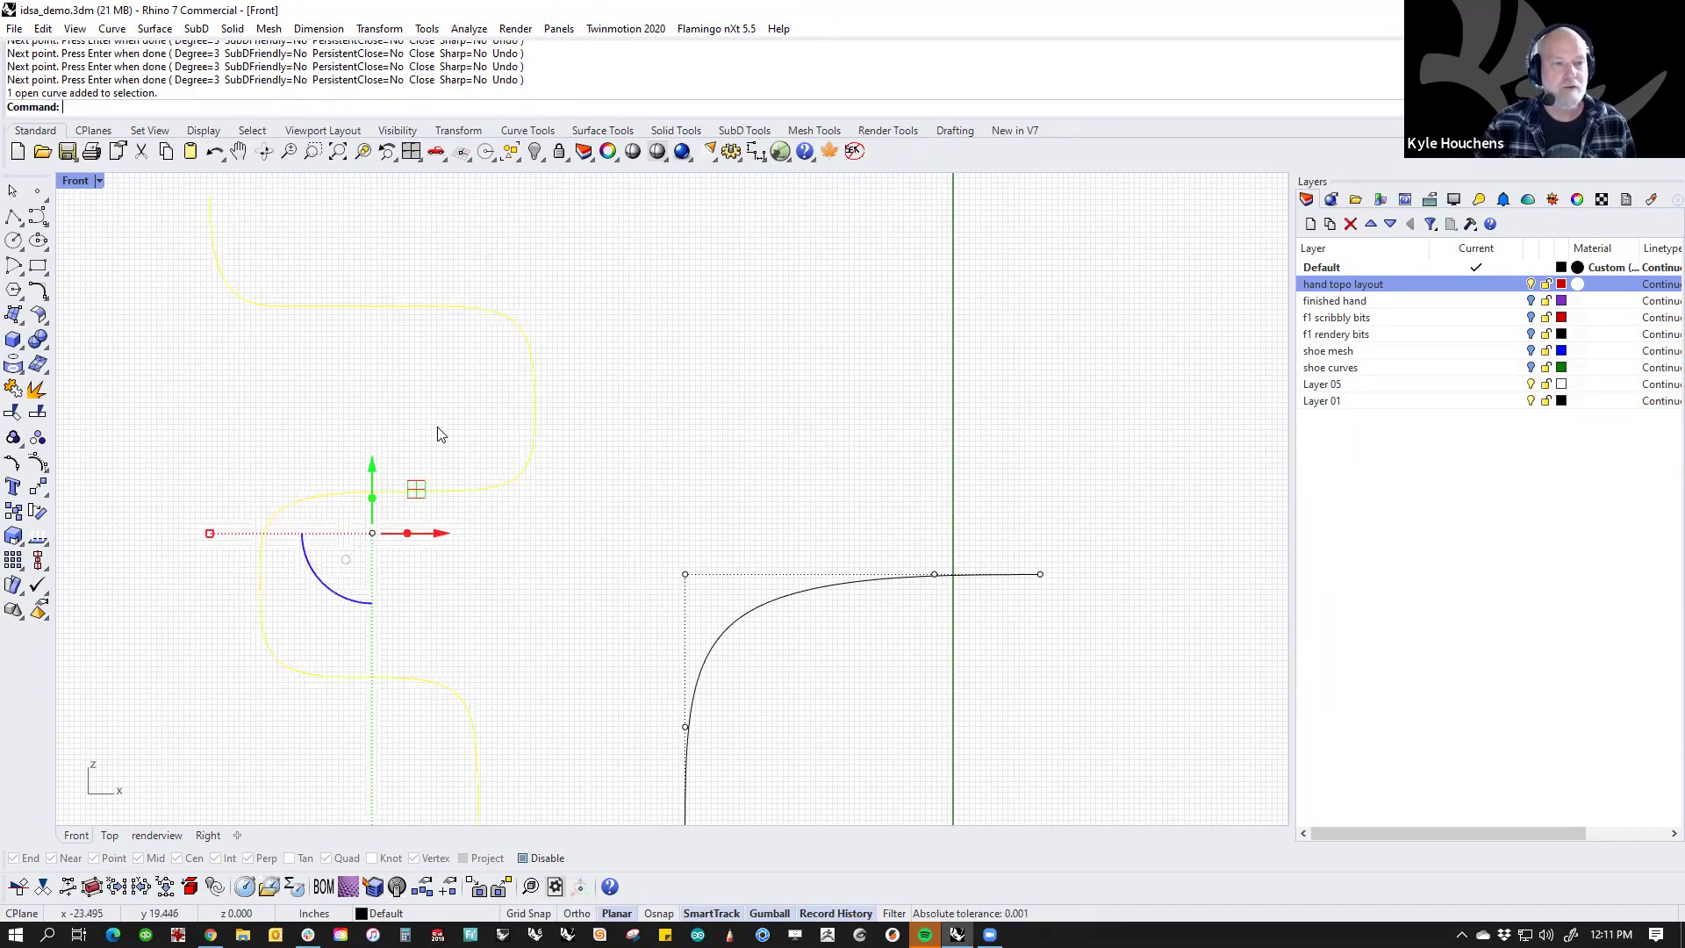
pyautogui.press('F10')
pyautogui.moveTo(514, 658); pyautogui.dragTo(533, 553, button='right')
pyautogui.moveTo(358, 517); pyautogui.dragTo(581, 705)
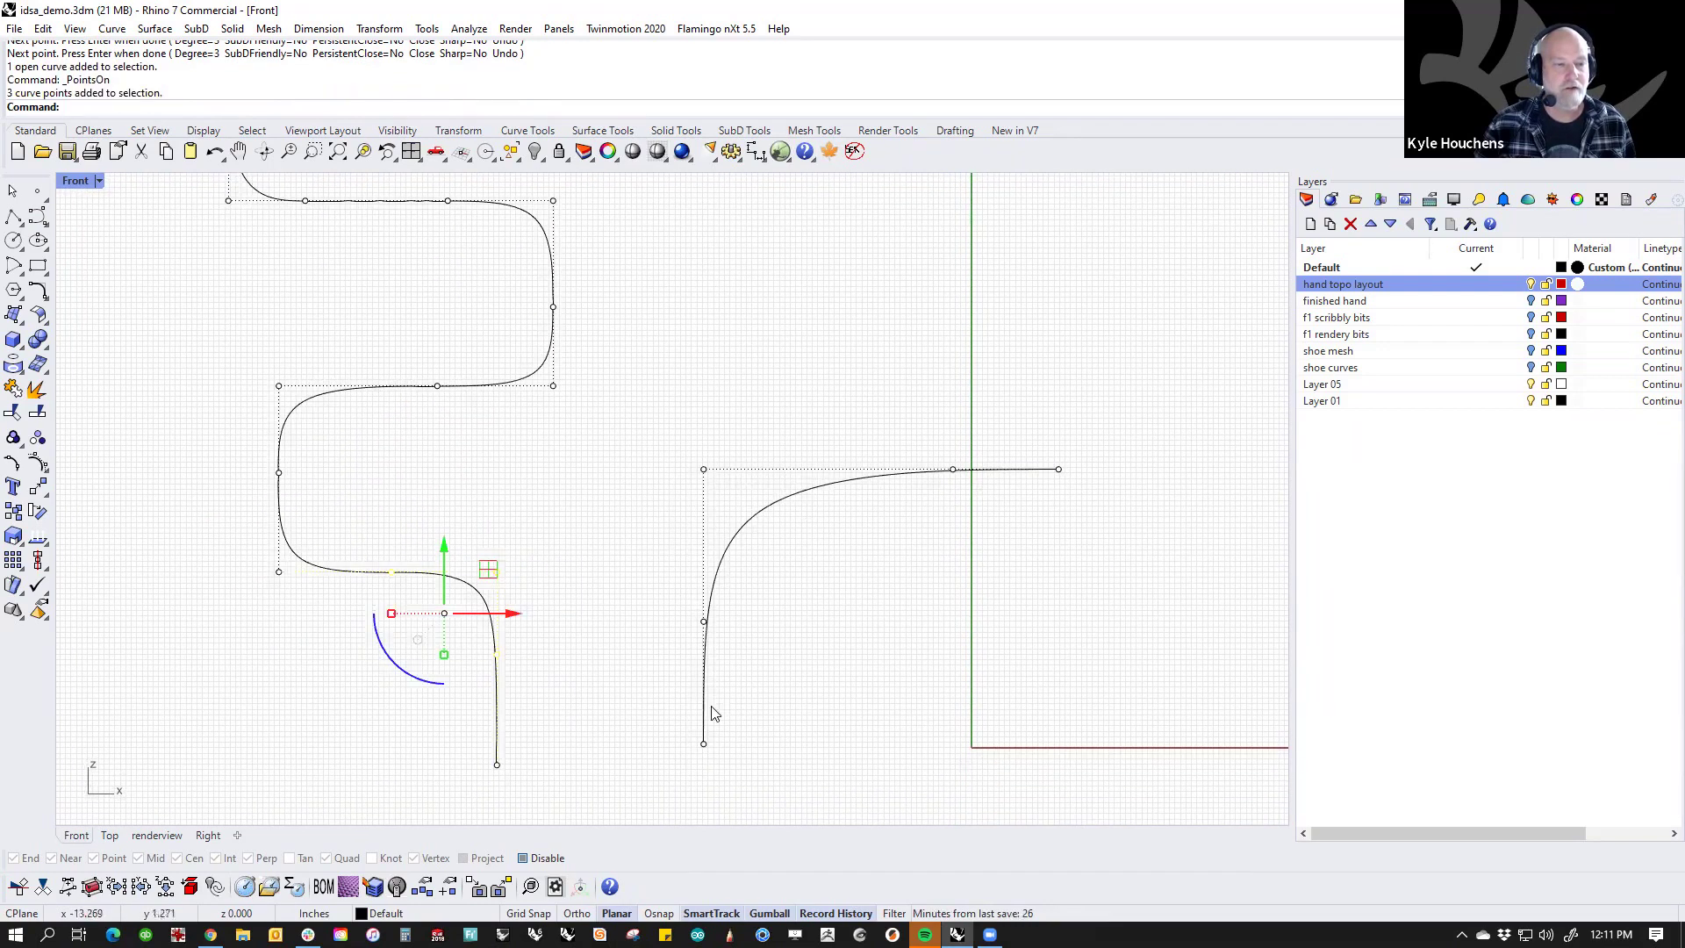
pyautogui.moveTo(230, 445); pyautogui.dragTo(442, 647)
pyautogui.moveTo(383, 541); pyautogui.dragTo(424, 635)
pyautogui.moveTo(237, 355); pyautogui.dragTo(489, 488)
pyautogui.click(500, 461)
pyautogui.moveTo(403, 305); pyautogui.dragTo(508, 466)
pyautogui.click(508, 466)
pyautogui.click(439, 388)
pyautogui.click(524, 474)
# Step: Slide the control points beside the serpentine curve's lowest corner to sharpen and relax that bend
pyautogui.scroll(-4, 553, 478)
pyautogui.moveTo(414, 561); pyautogui.dragTo(568, 656)
pyautogui.scroll(6, 492, 636)
pyautogui.click(552, 665)
pyautogui.click(621, 531)
pyautogui.click(553, 587)
pyautogui.click(621, 582)
pyautogui.click(539, 566)
pyautogui.moveTo(600, 576); pyautogui.dragTo(482, 576)
pyautogui.click(620, 526)
# Step: Create a SubD box with 5 faces in each direction below the corner curve, using its width as the height
pyautogui.scroll(-5, 604, 536)
pyautogui.moveTo(795, 514); pyautogui.dragTo(632, 464, button='right')
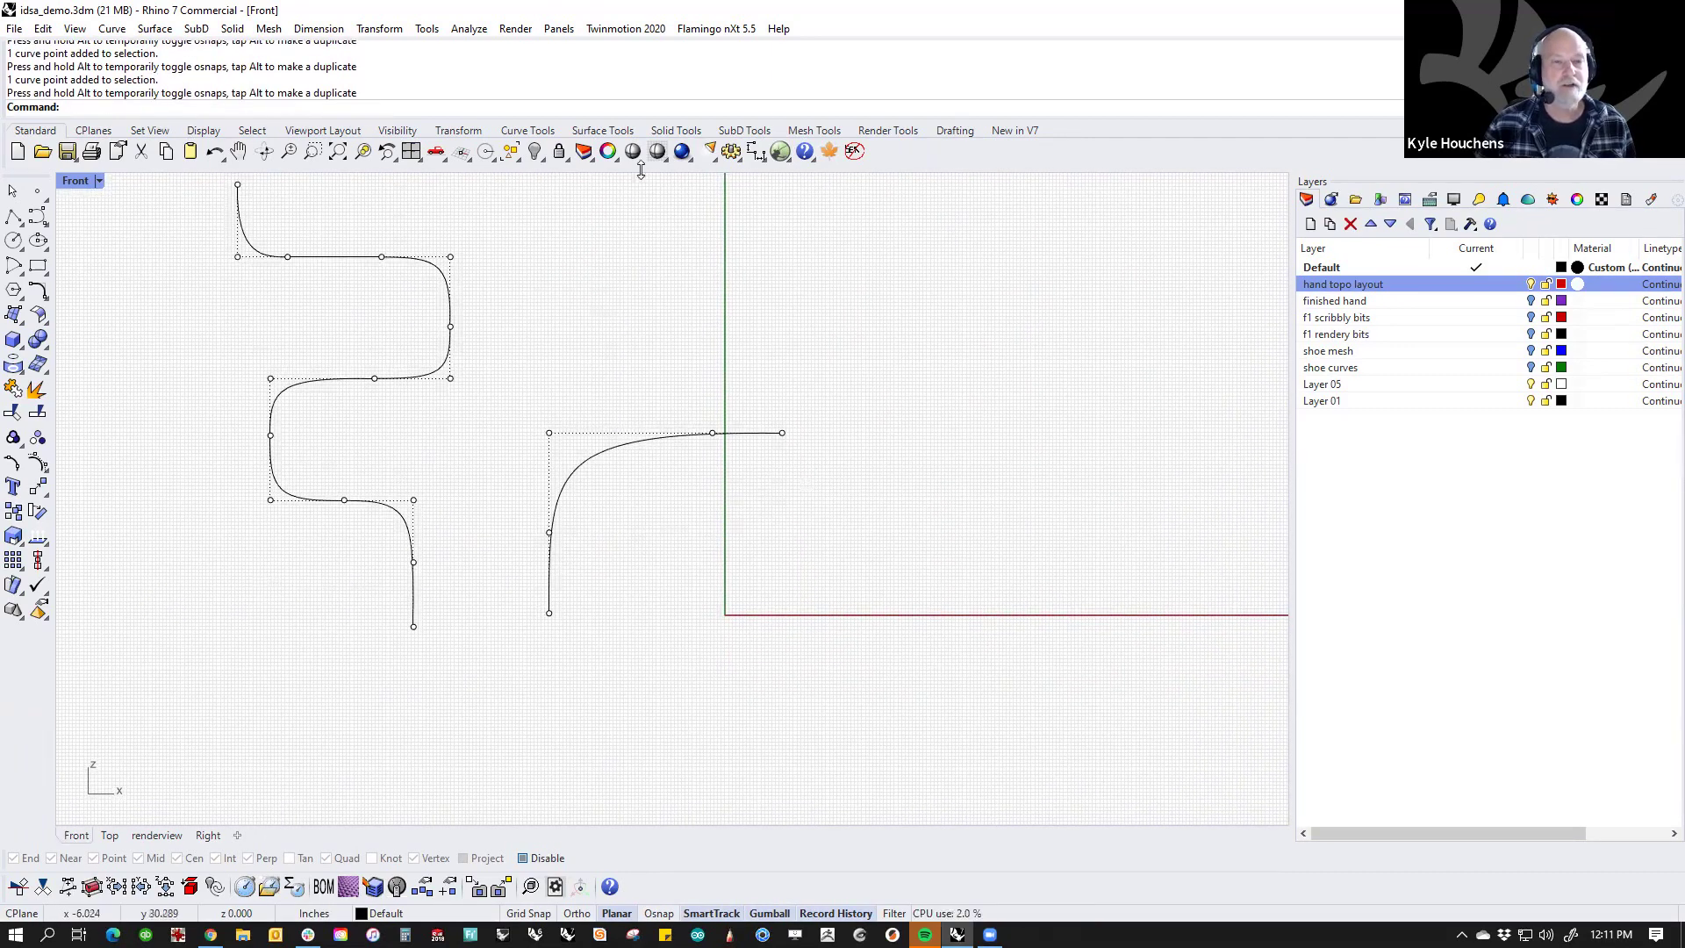
pyautogui.click(744, 131)
pyautogui.click(215, 151)
pyautogui.click(620, 492)
pyautogui.scroll(-4, 771, 620)
pyautogui.click(945, 792)
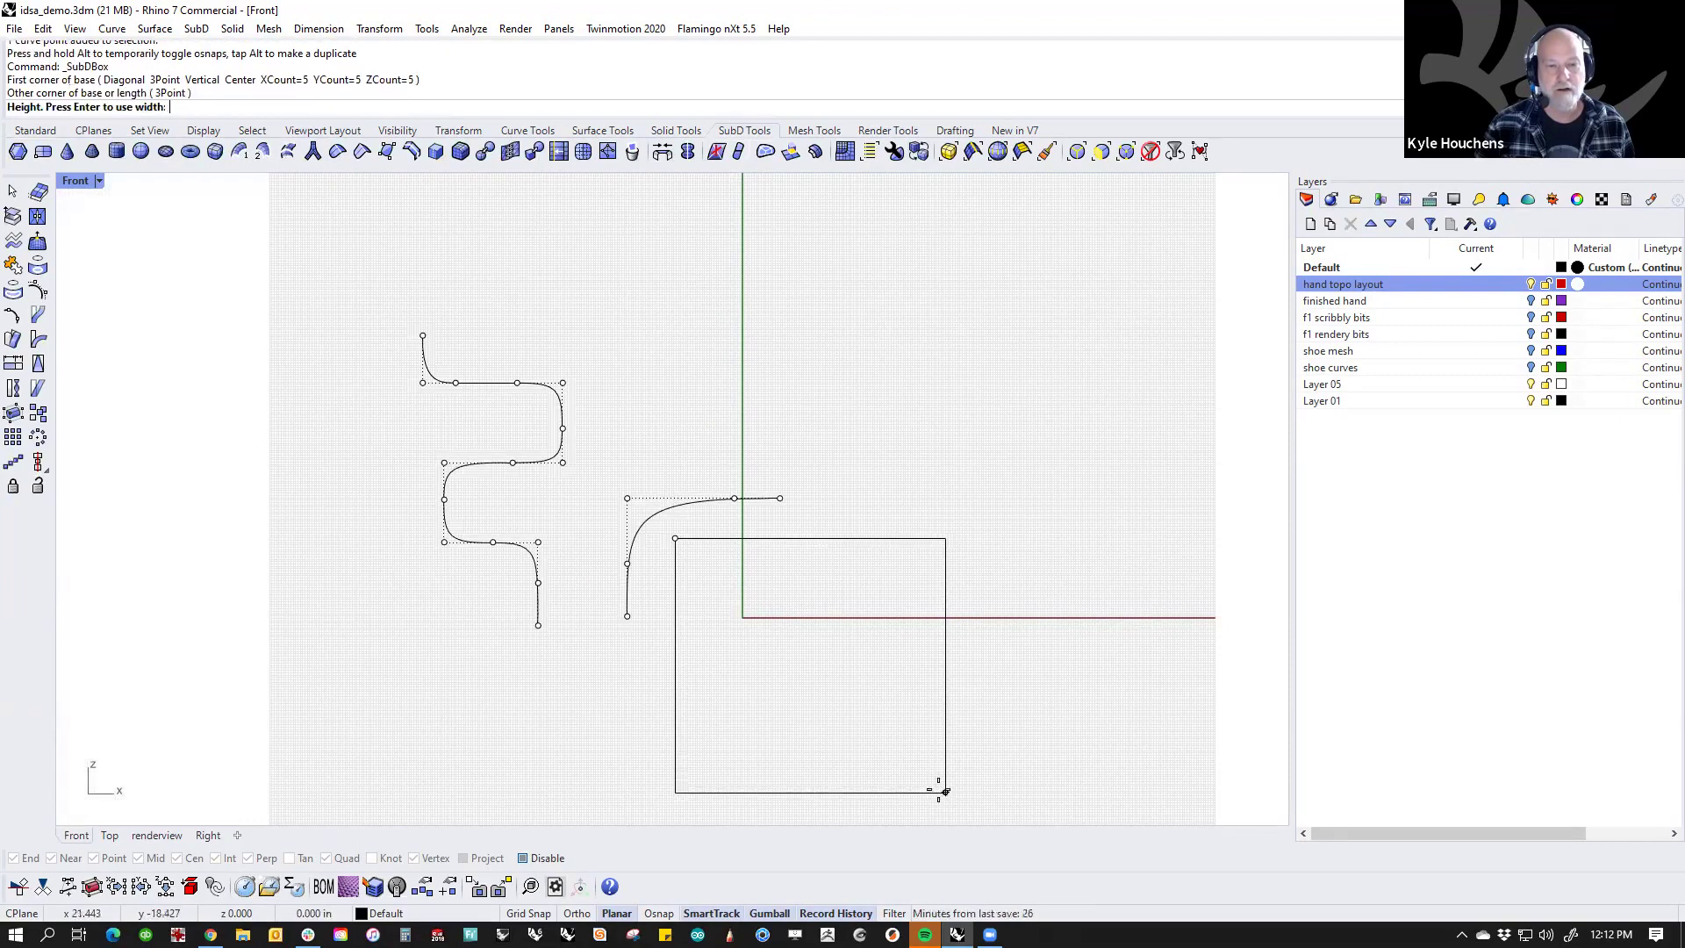
pyautogui.press('Return')
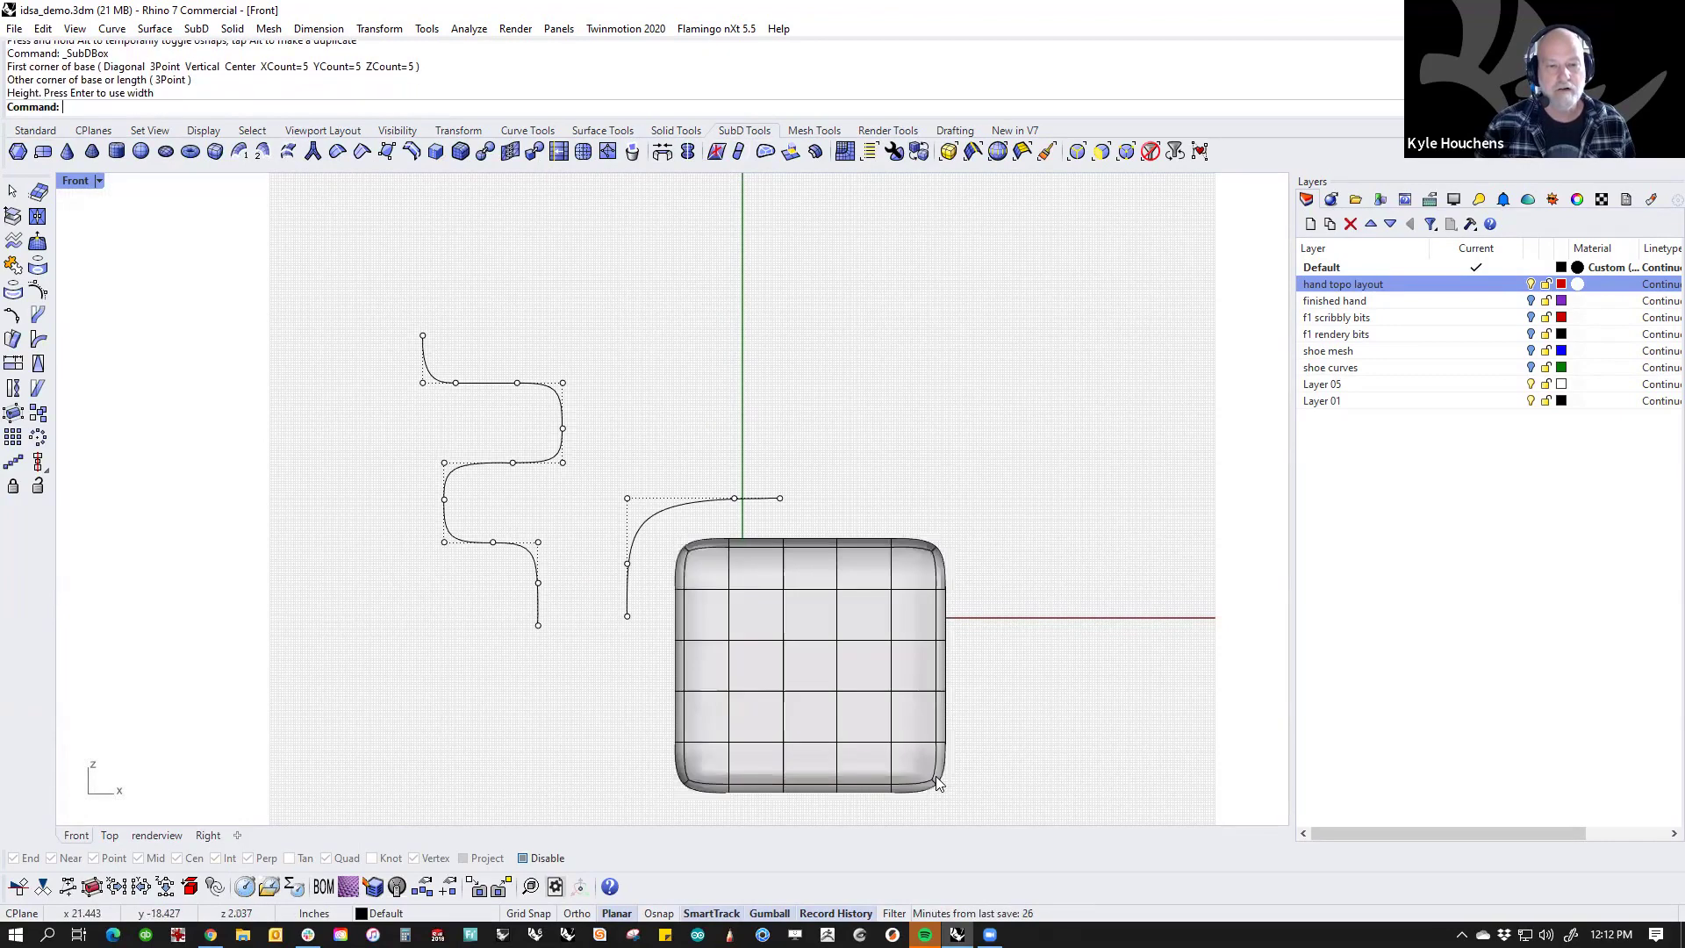
# Step: Turn on the SubD box's control points
pyautogui.click(806, 672)
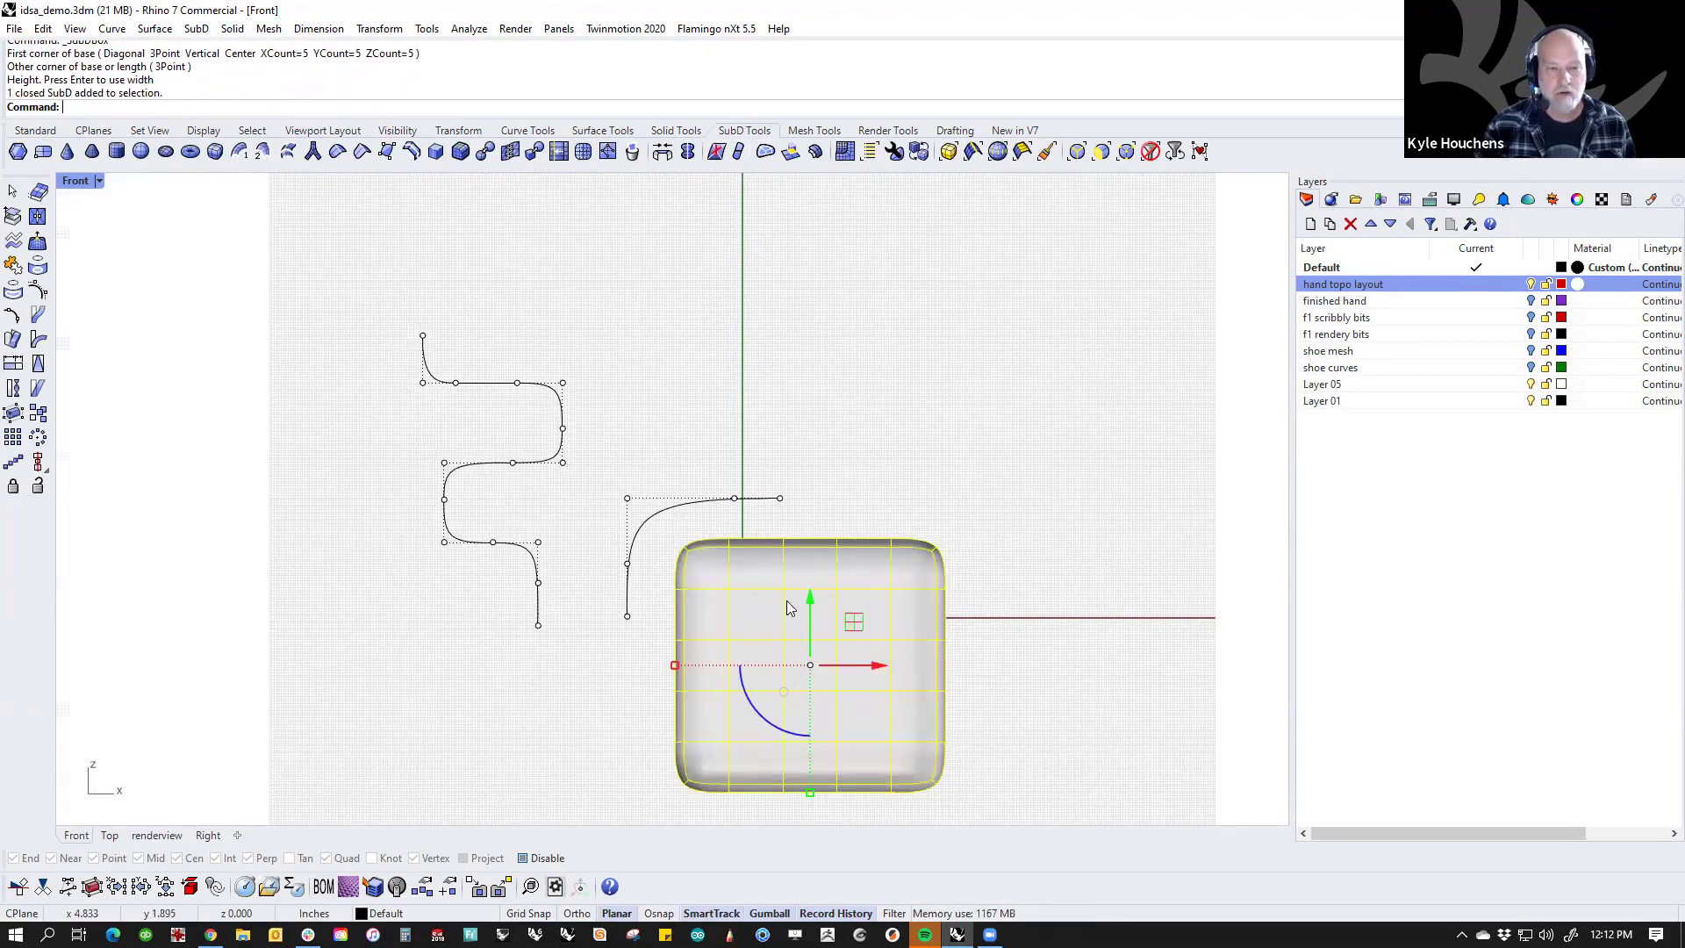
pyautogui.scroll(3, 787, 608)
pyautogui.middleClick(793, 533)
pyautogui.click(746, 577)
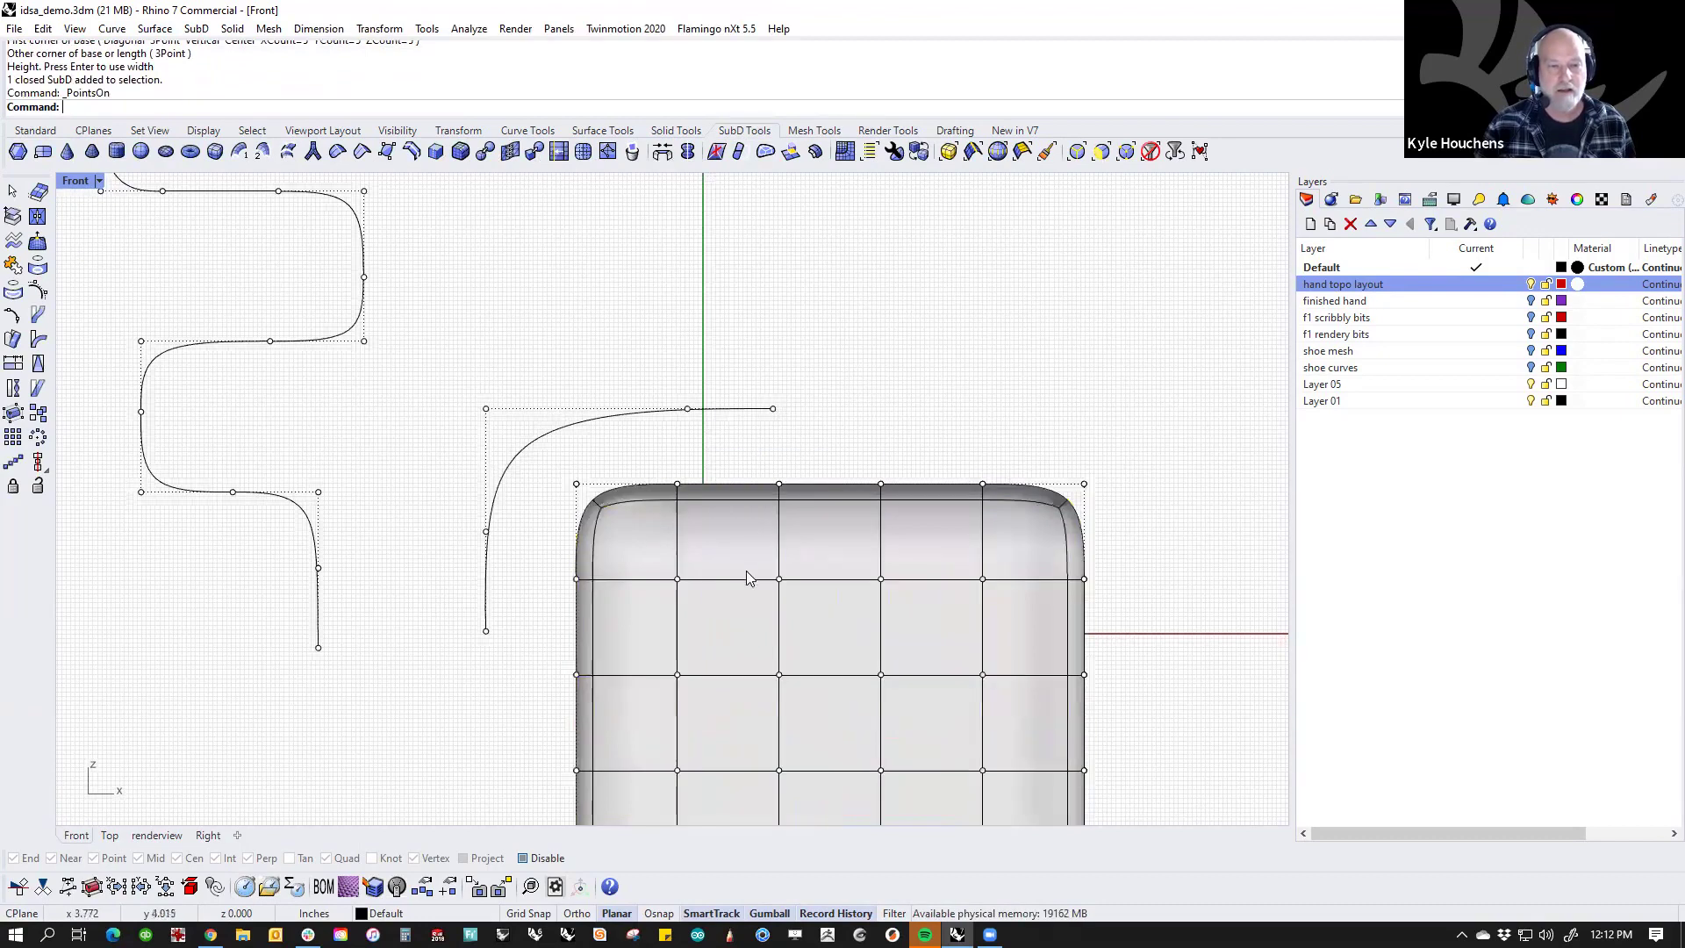
pyautogui.moveTo(667, 620); pyautogui.dragTo(664, 583, button='right')
# Step: Select control points around the SubD box's upper corner and on the corner curve to compare how both shape a bend
pyautogui.moveTo(578, 585); pyautogui.dragTo(625, 630)
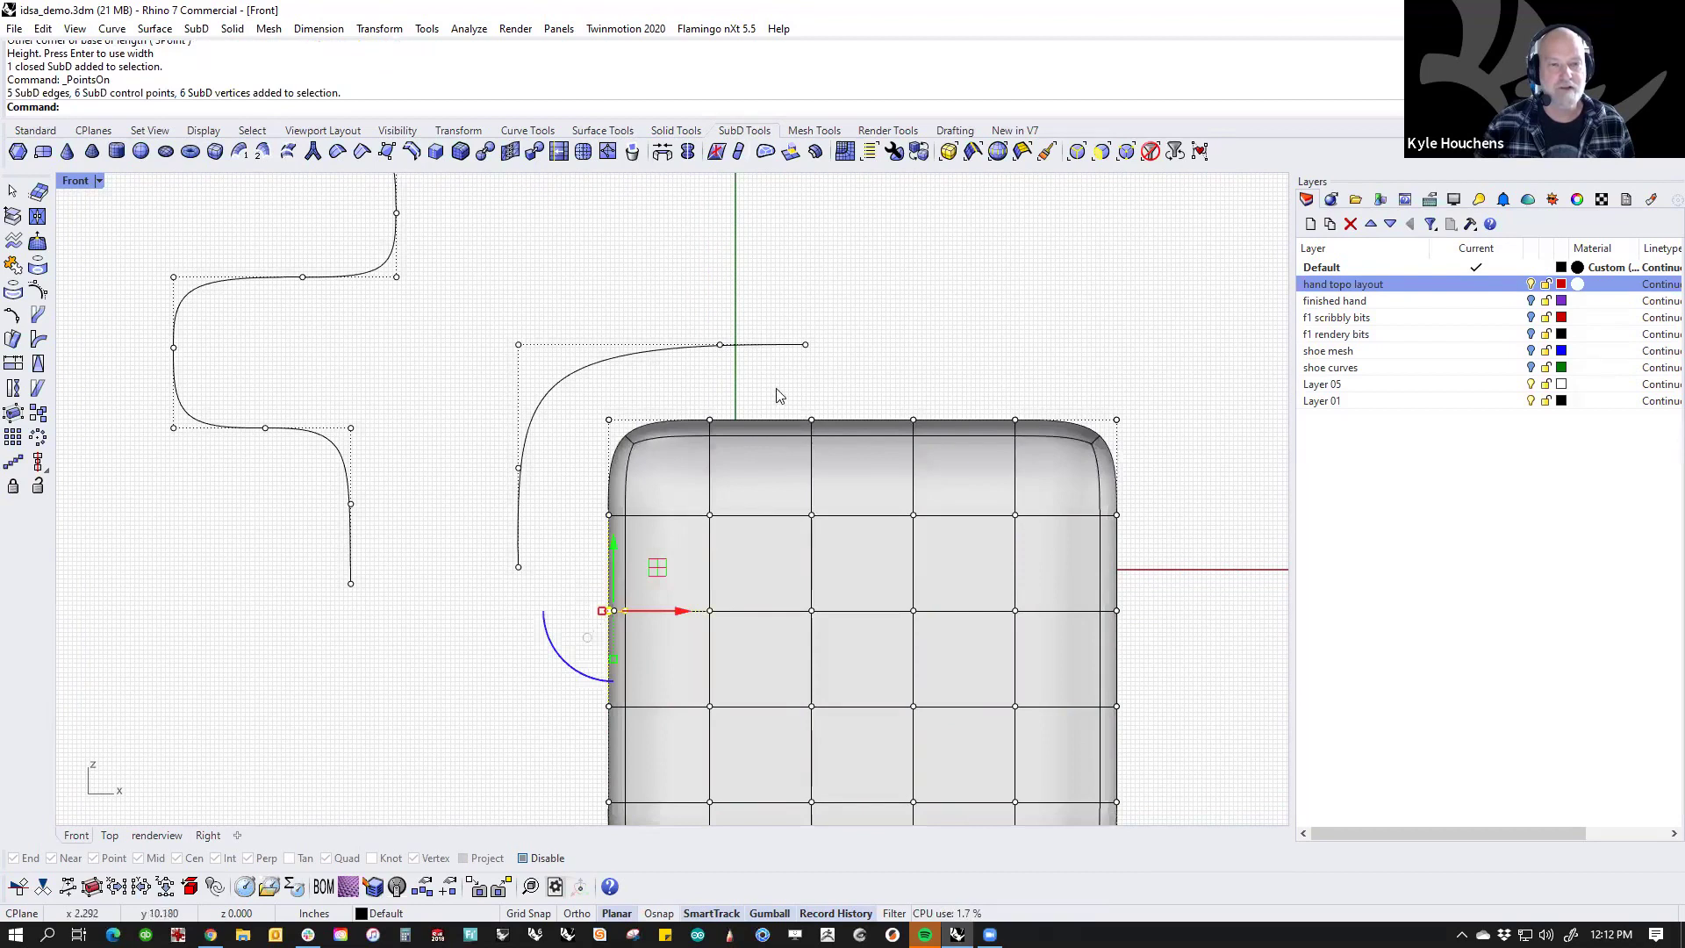
pyautogui.keyDown('shift'); pyautogui.moveTo(777, 389); pyautogui.dragTo(855, 456); pyautogui.keyUp('shift')
pyautogui.click(745, 391)
pyautogui.moveTo(709, 397); pyautogui.dragTo(746, 778)
pyautogui.scroll(-4, 736, 511)
pyautogui.click(699, 364)
pyautogui.moveTo(716, 372); pyautogui.dragTo(767, 423)
pyautogui.moveTo(628, 490); pyautogui.dragTo(1064, 532)
pyautogui.moveTo(562, 465); pyautogui.dragTo(632, 511)
pyautogui.click(647, 585)
pyautogui.click(610, 551)
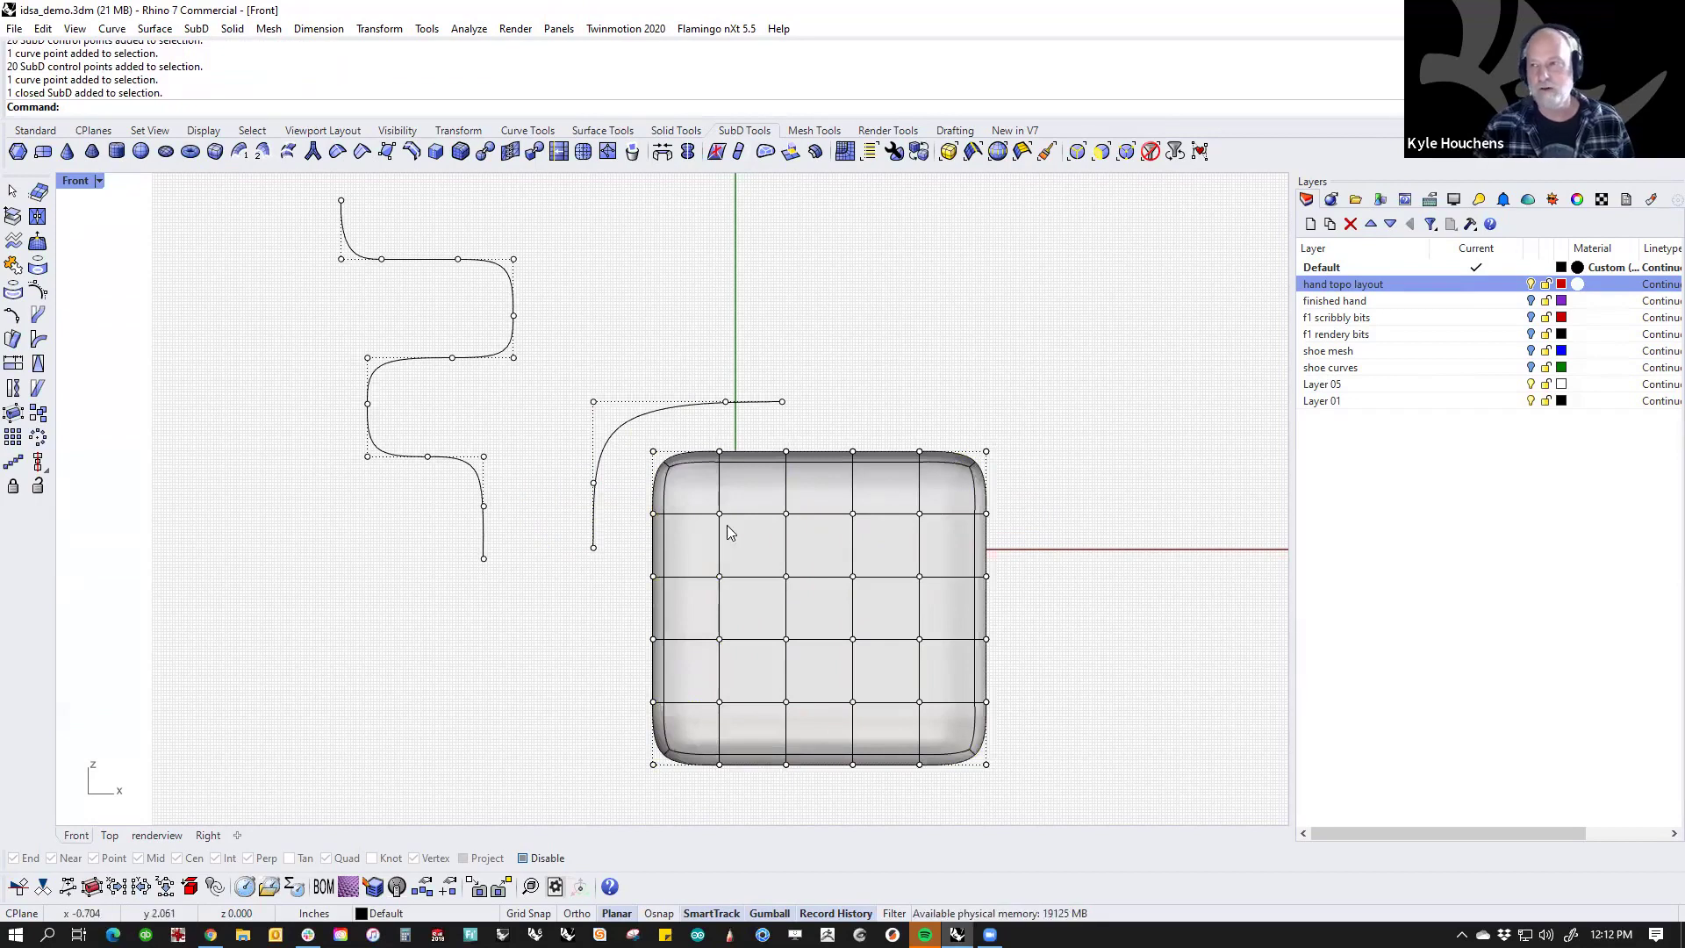
# Step: Slide the second column and row of control points close to the SubD box's outer edges to sharpen the corner, and undo both moves
pyautogui.scroll(2, 723, 449)
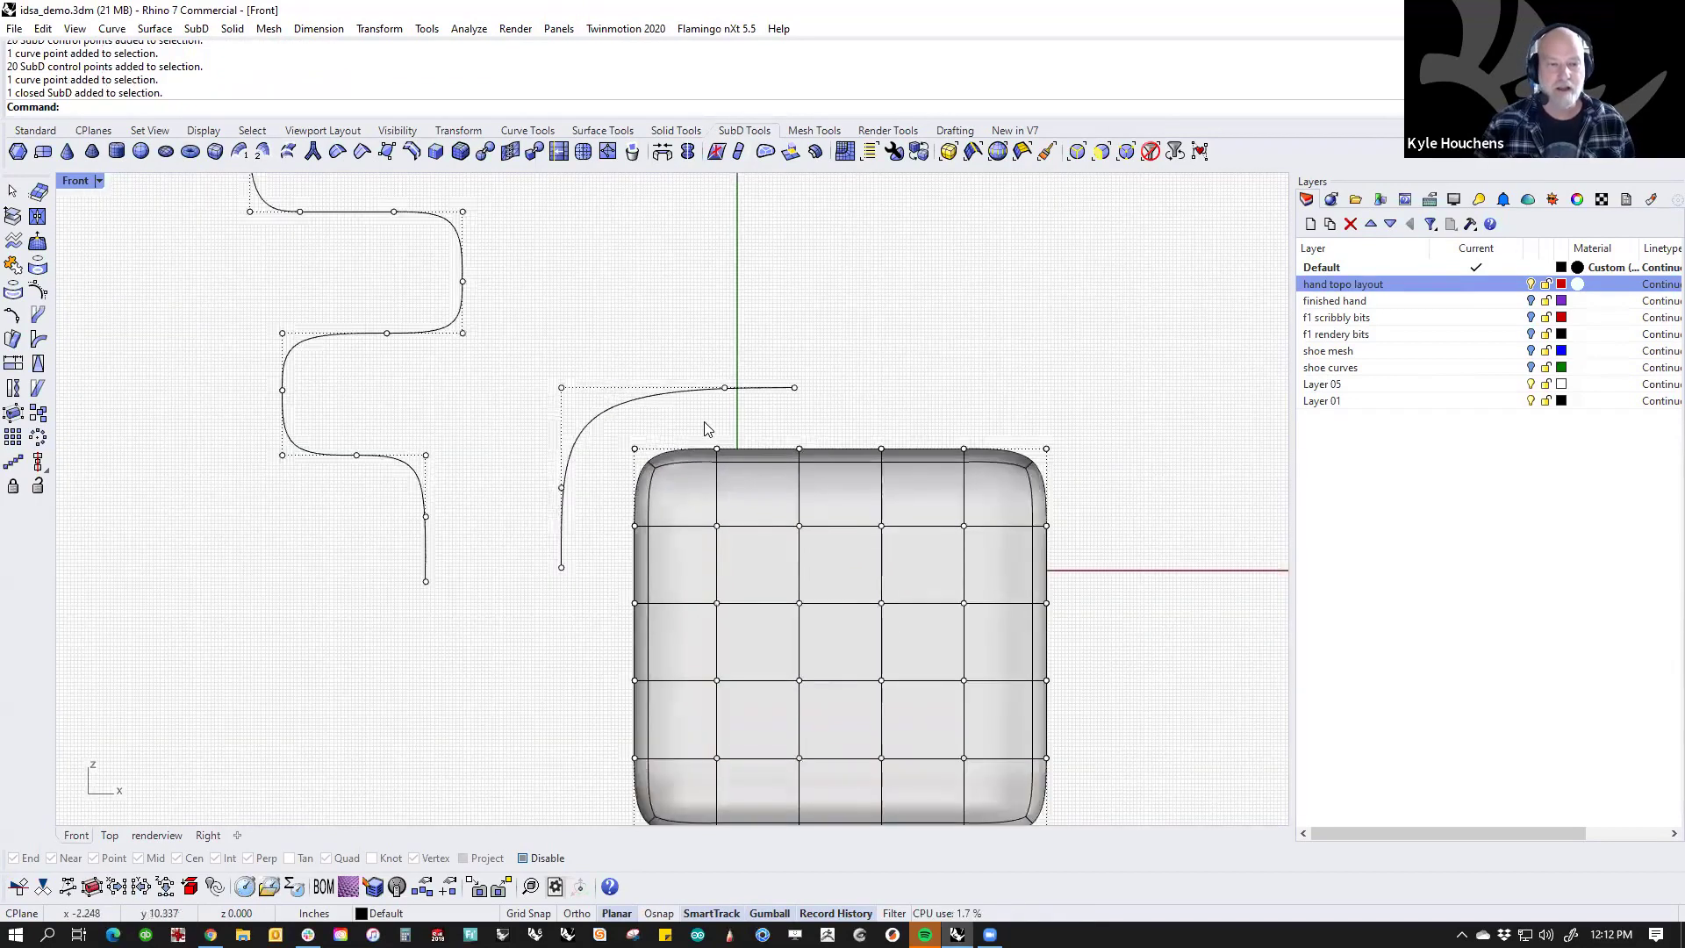
pyautogui.scroll(-1, 707, 428)
pyautogui.moveTo(702, 422); pyautogui.dragTo(762, 786)
pyautogui.moveTo(781, 601); pyautogui.dragTo(657, 594)
pyautogui.moveTo(602, 478); pyautogui.dragTo(1036, 547)
pyautogui.moveTo(814, 457); pyautogui.dragTo(812, 404)
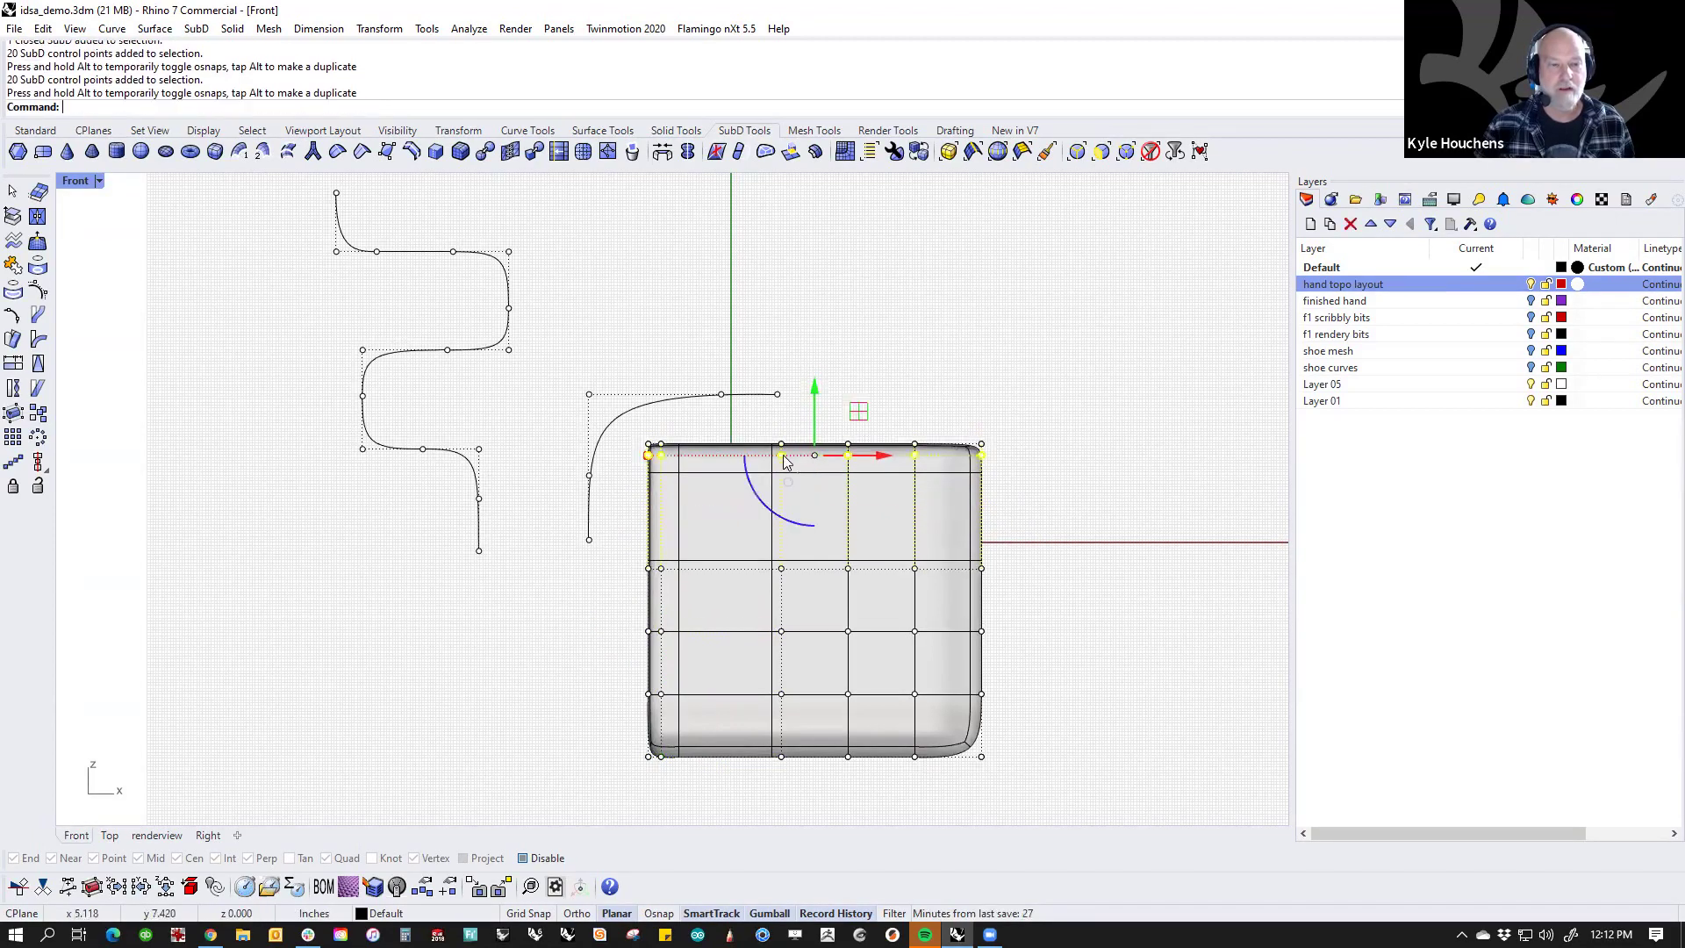
pyautogui.press('Escape')
pyautogui.hotkey('ctrl', 'z')
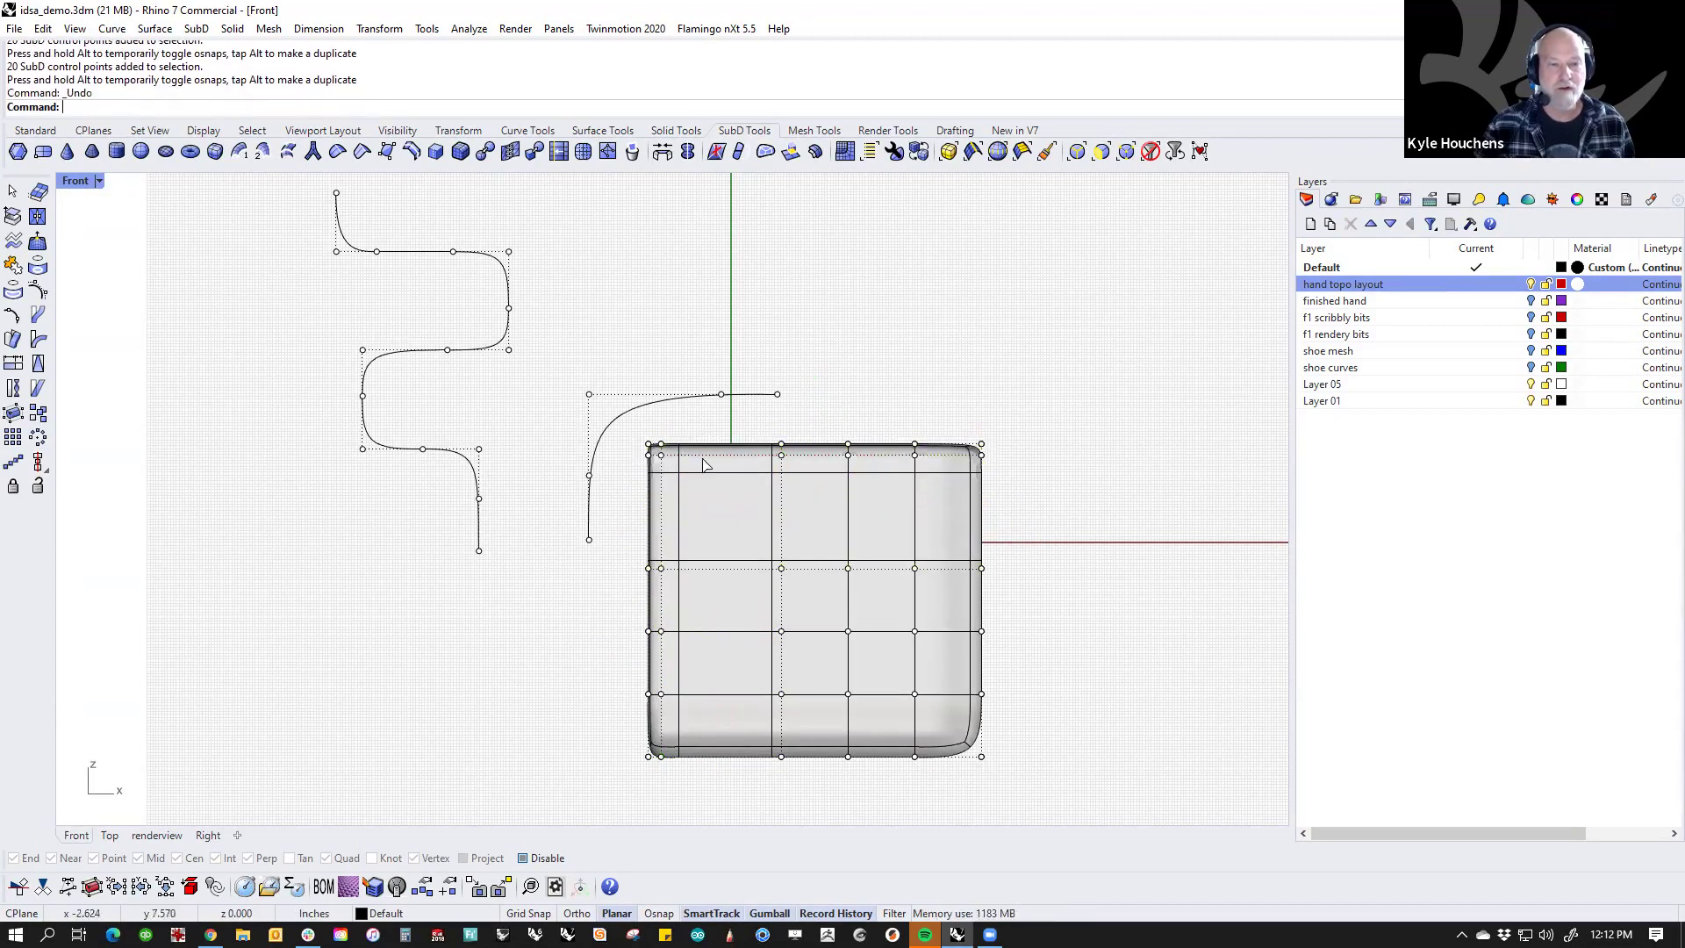
pyautogui.hotkey('ctrl', 'z')
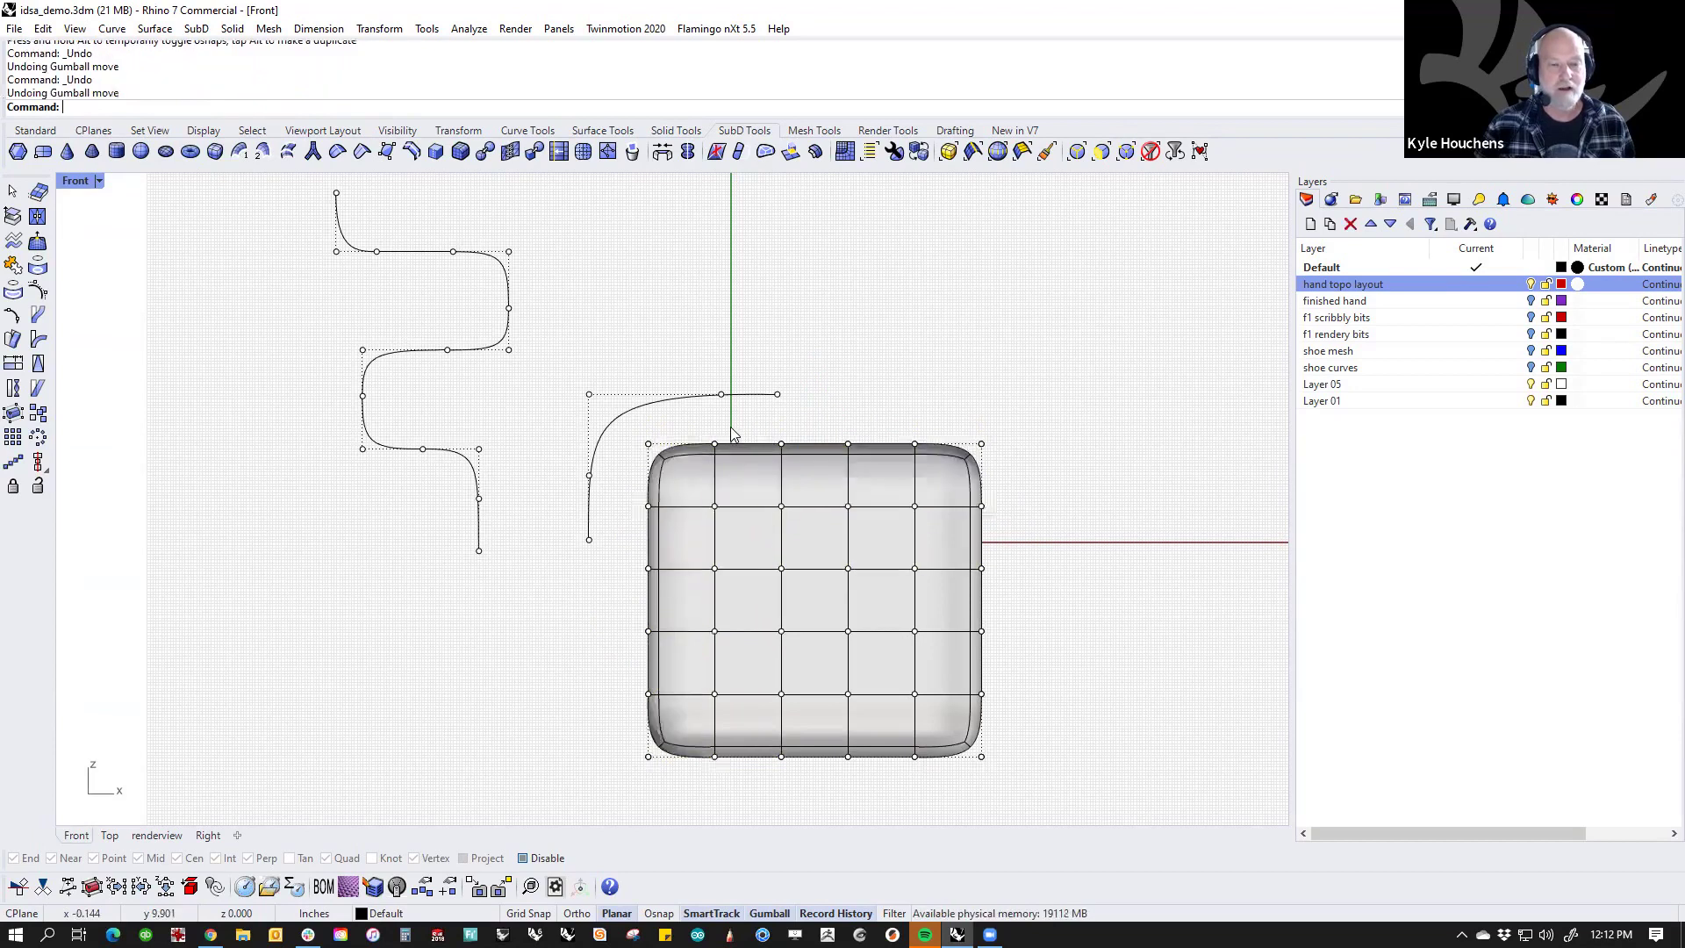
# Step: Slide the SubD box's second column and row of control points inwards to soften the upper corner, and undo the moves
pyautogui.moveTo(709, 436); pyautogui.dragTo(753, 789)
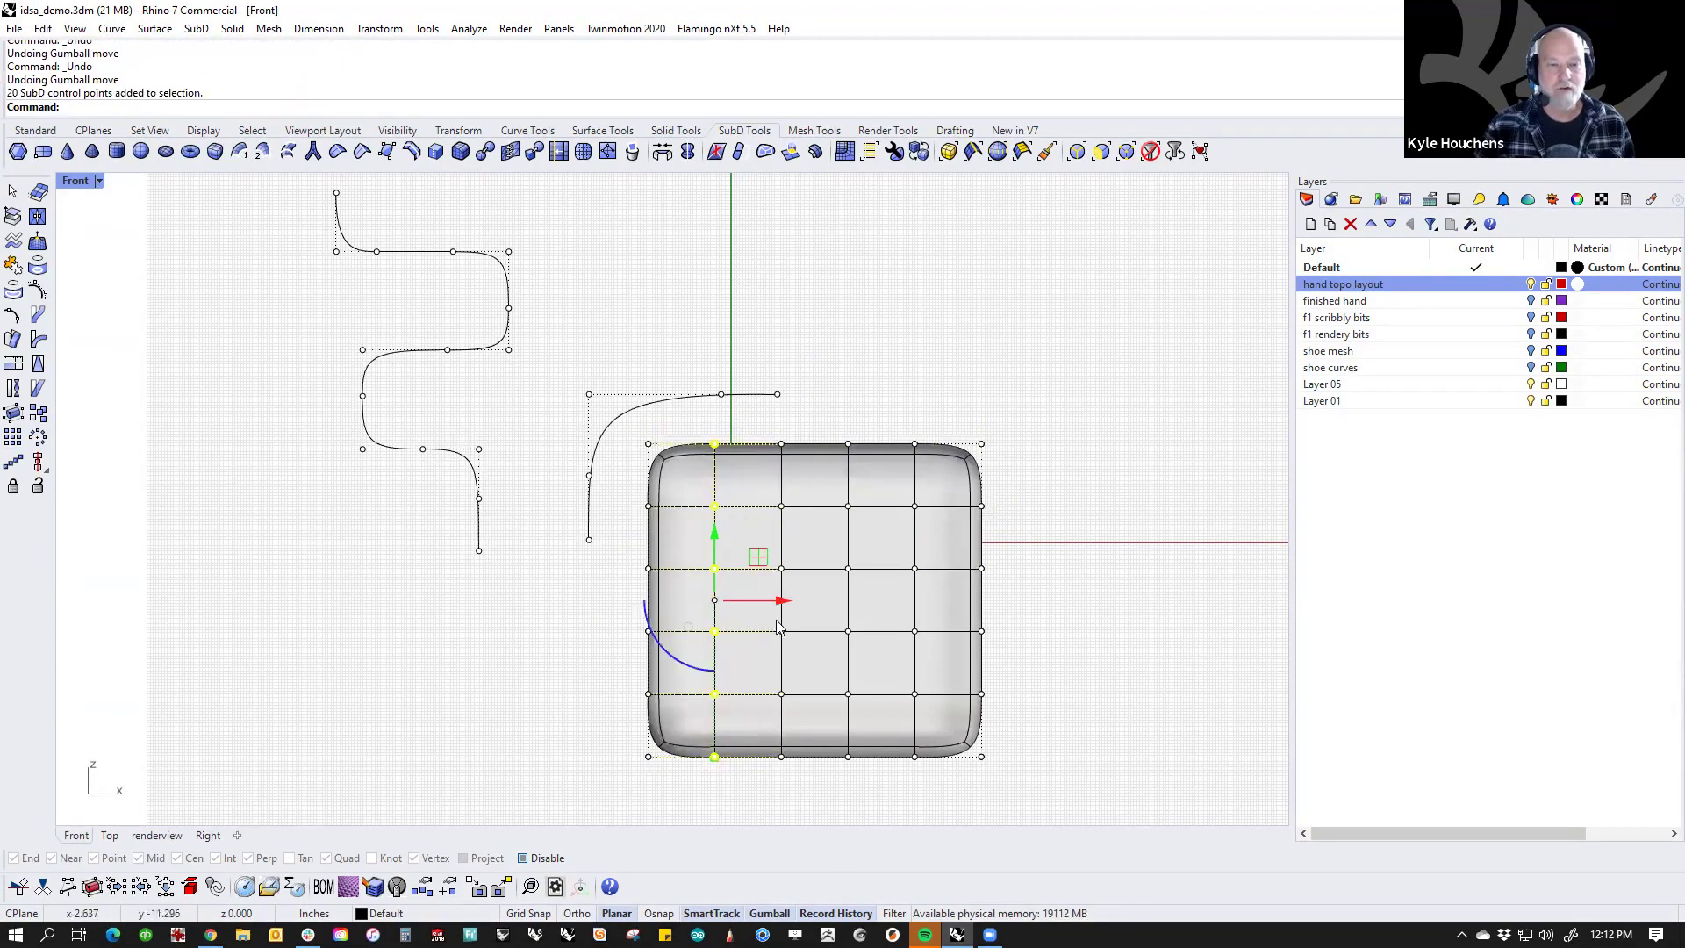
pyautogui.moveTo(714, 600); pyautogui.dragTo(759, 604)
pyautogui.press('Escape')
pyautogui.moveTo(620, 486); pyautogui.dragTo(1063, 532)
pyautogui.moveTo(814, 491); pyautogui.dragTo(789, 562)
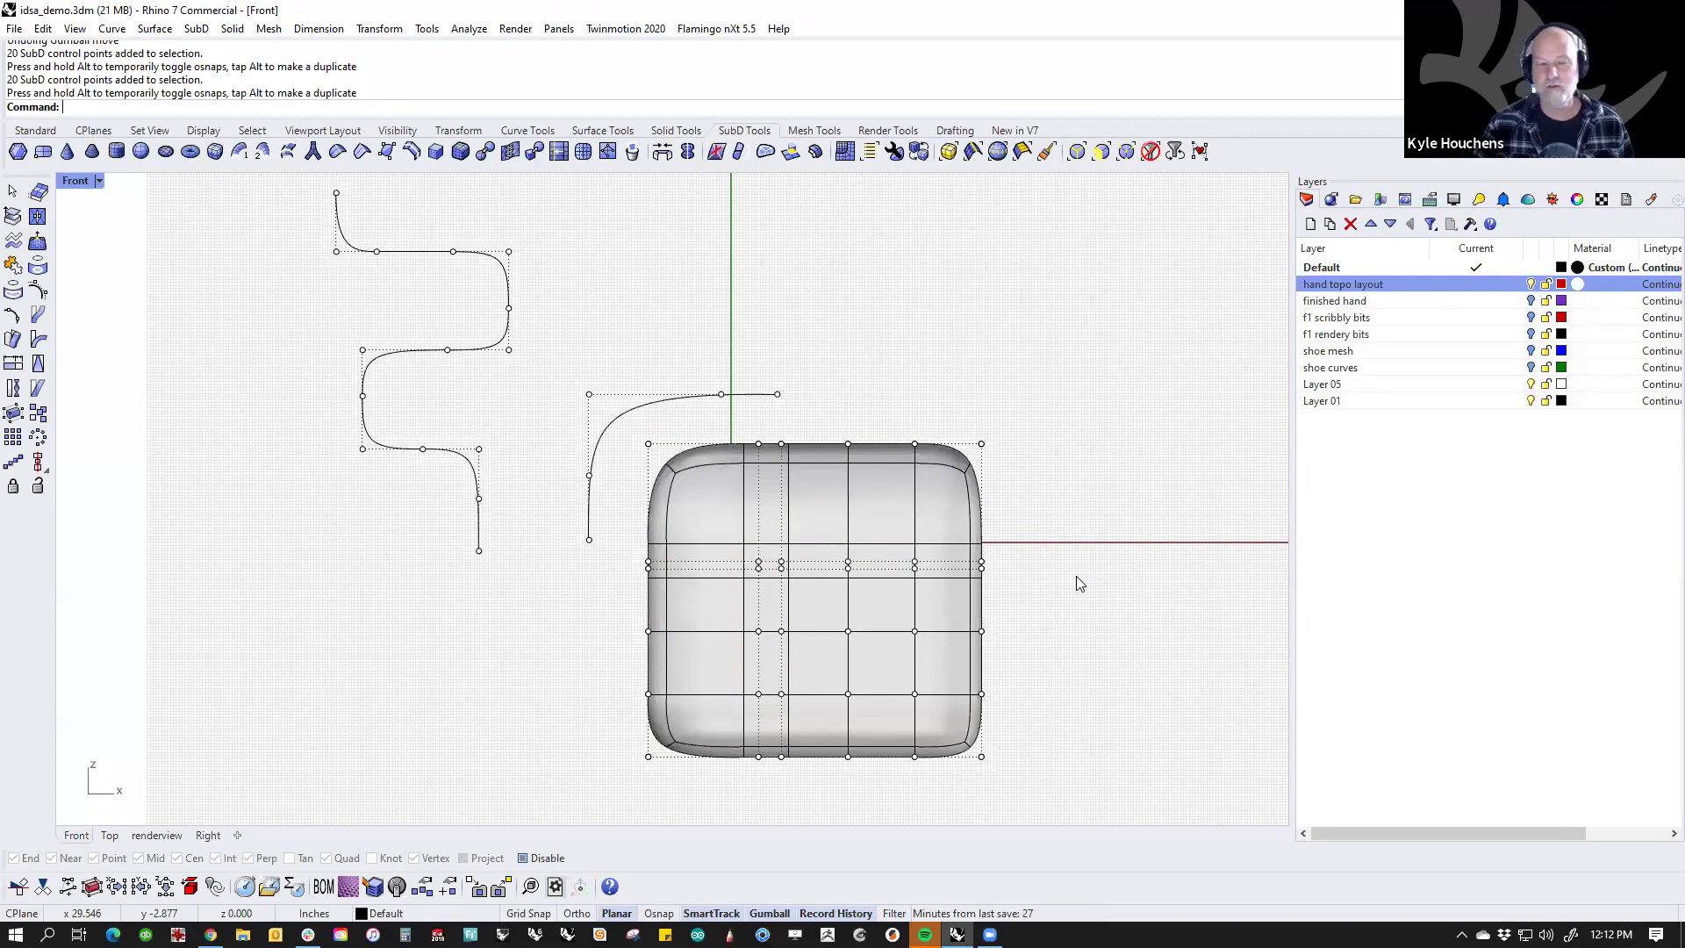
pyautogui.hotkey('ctrl', 'z')
pyautogui.hotkey('ctrl', 'z')
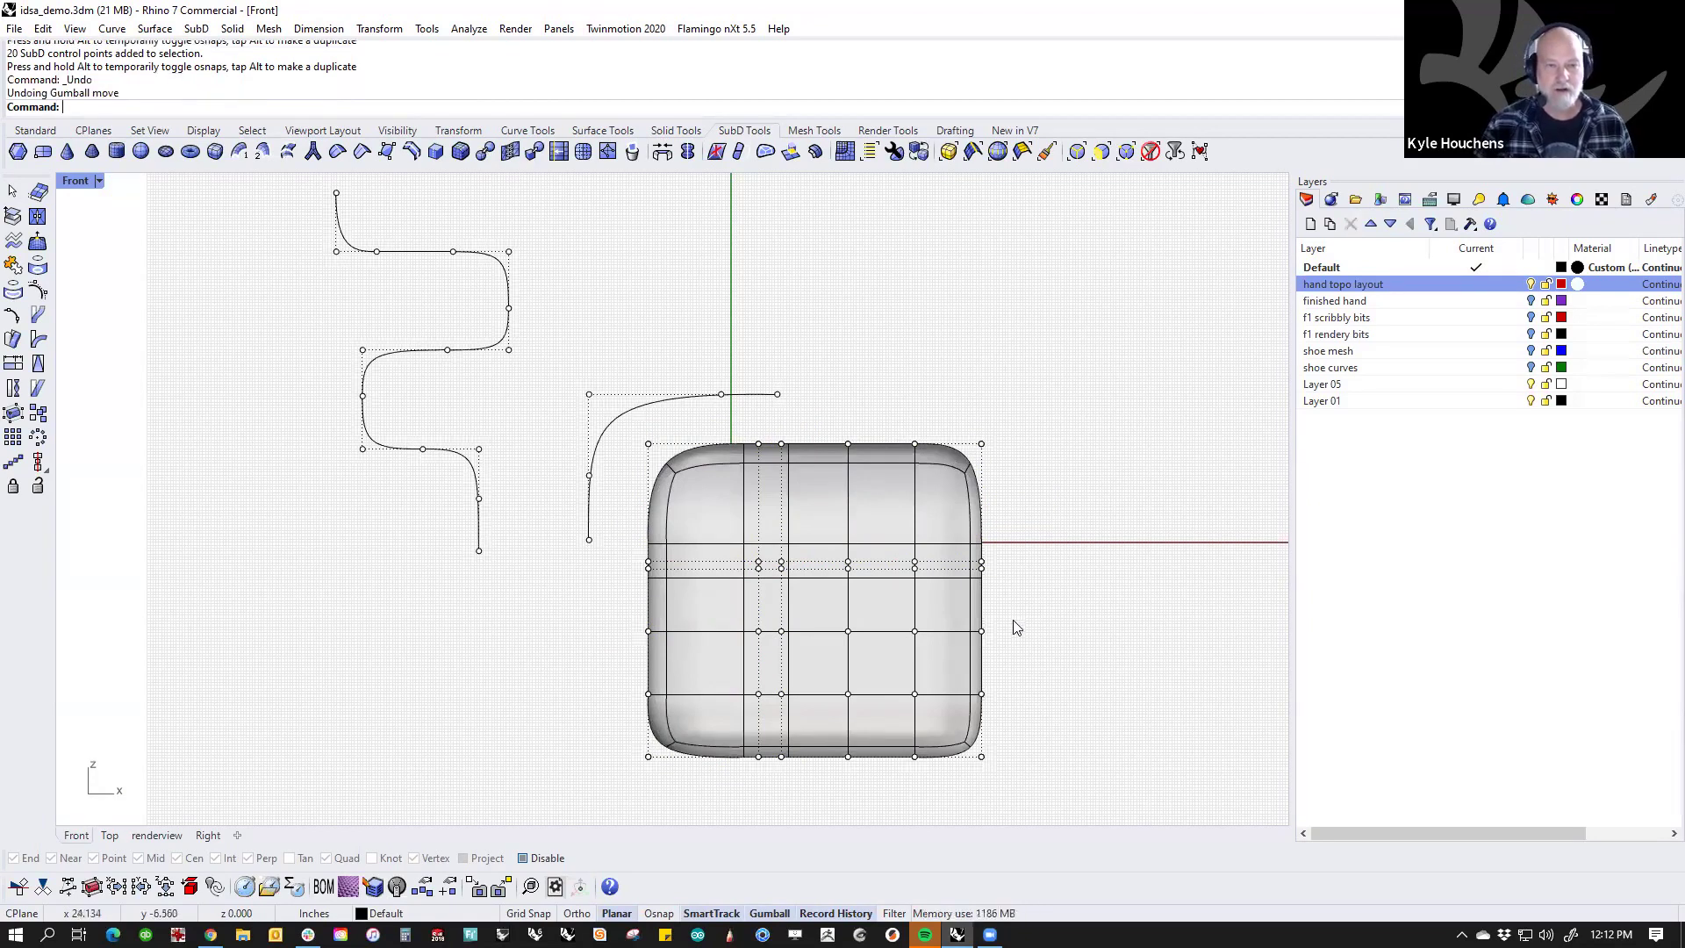
# Step: Switch to the perspective view and examine the SubD box and the two curves in 3D
pyautogui.write('p')
pyautogui.press('Return')
pyautogui.press('Escape')
pyautogui.moveTo(813, 625); pyautogui.dragTo(835, 596, button='right')
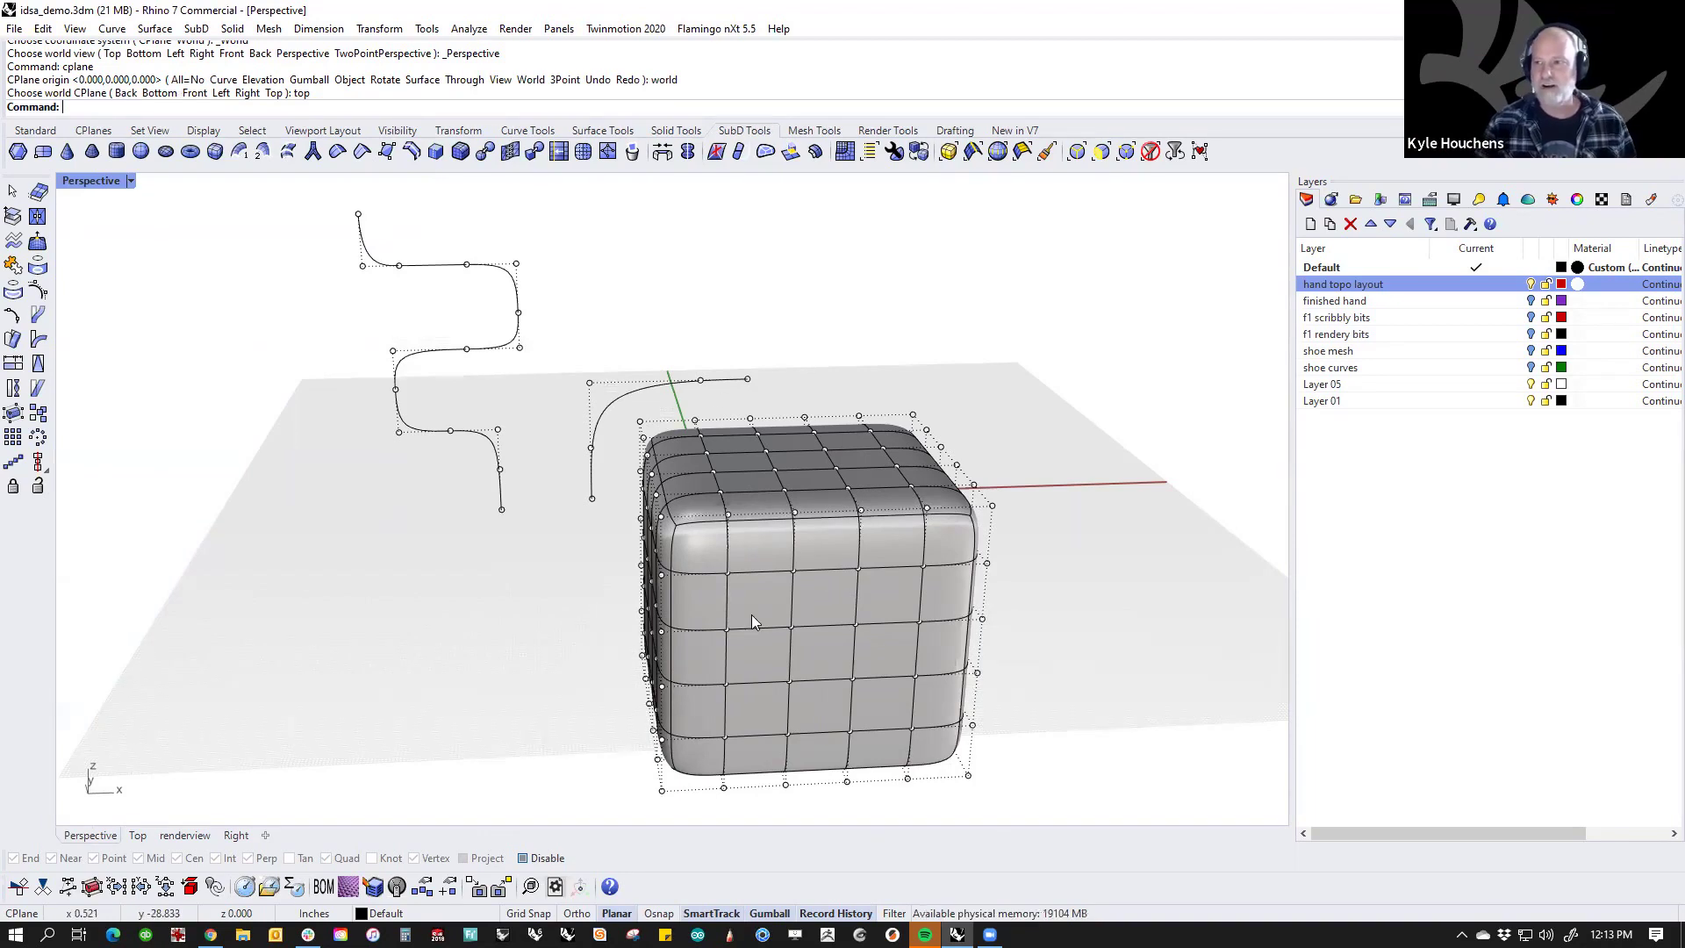
pyautogui.moveTo(737, 604); pyautogui.dragTo(470, 412, button='right')
pyautogui.moveTo(459, 407); pyautogui.dragTo(532, 474)
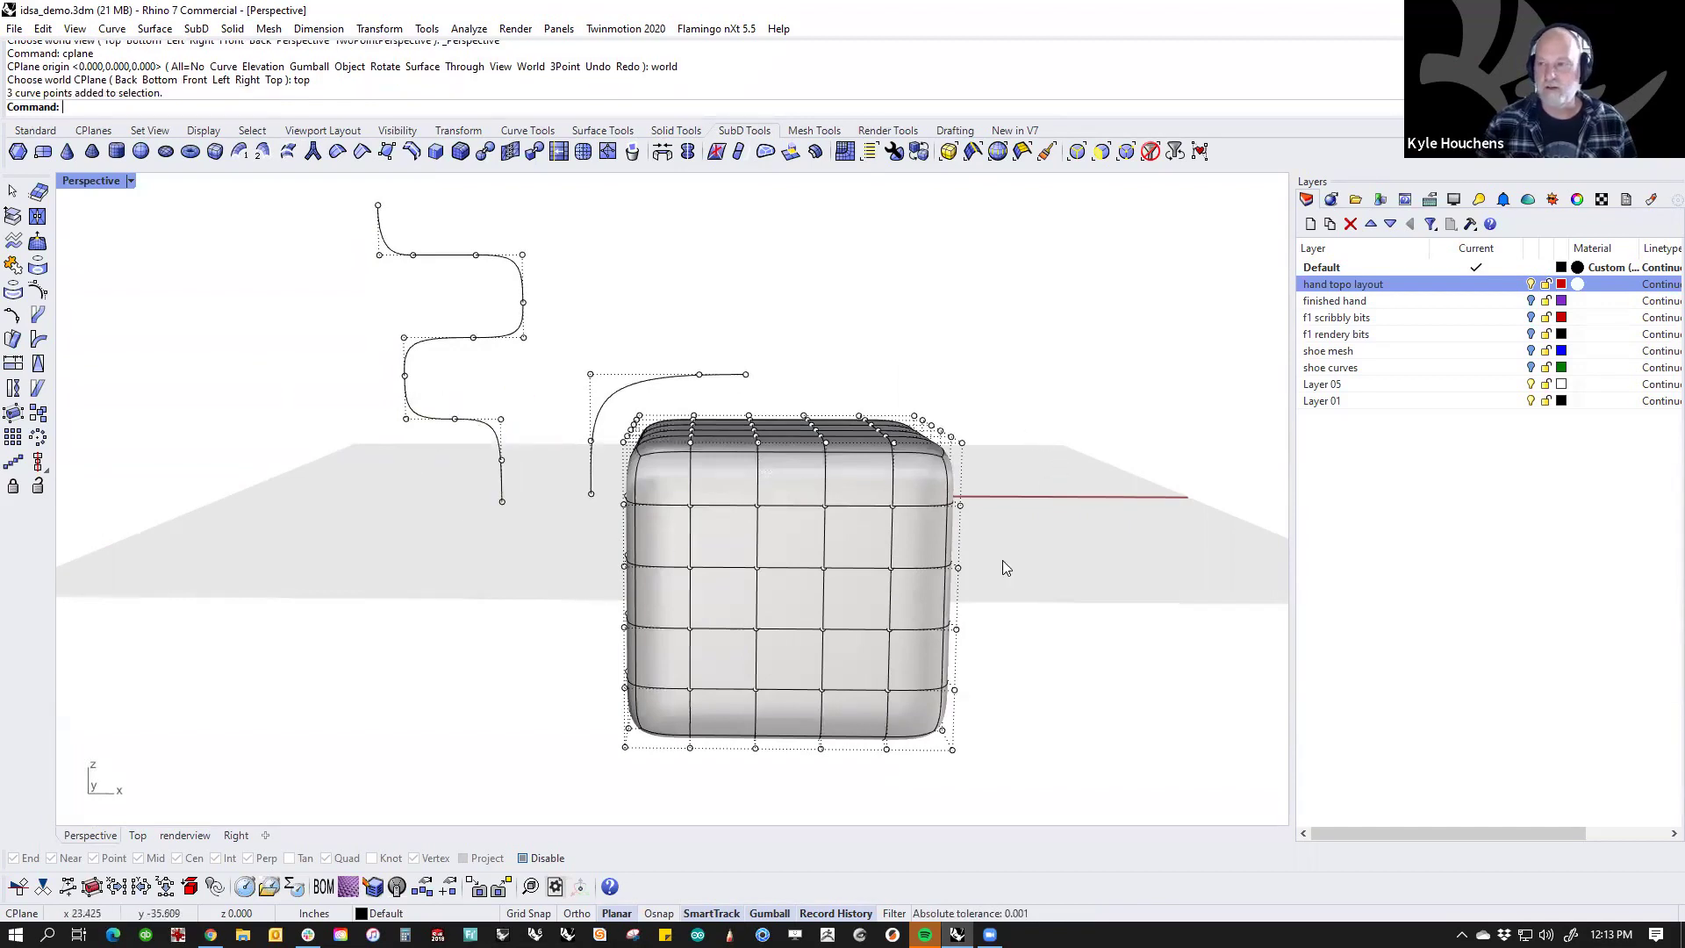
# Step: Try to delete everything around the SubD box and curves, and undo the deletions
pyautogui.moveTo(1041, 245); pyautogui.dragTo(331, 710)
pyautogui.press('Delete')
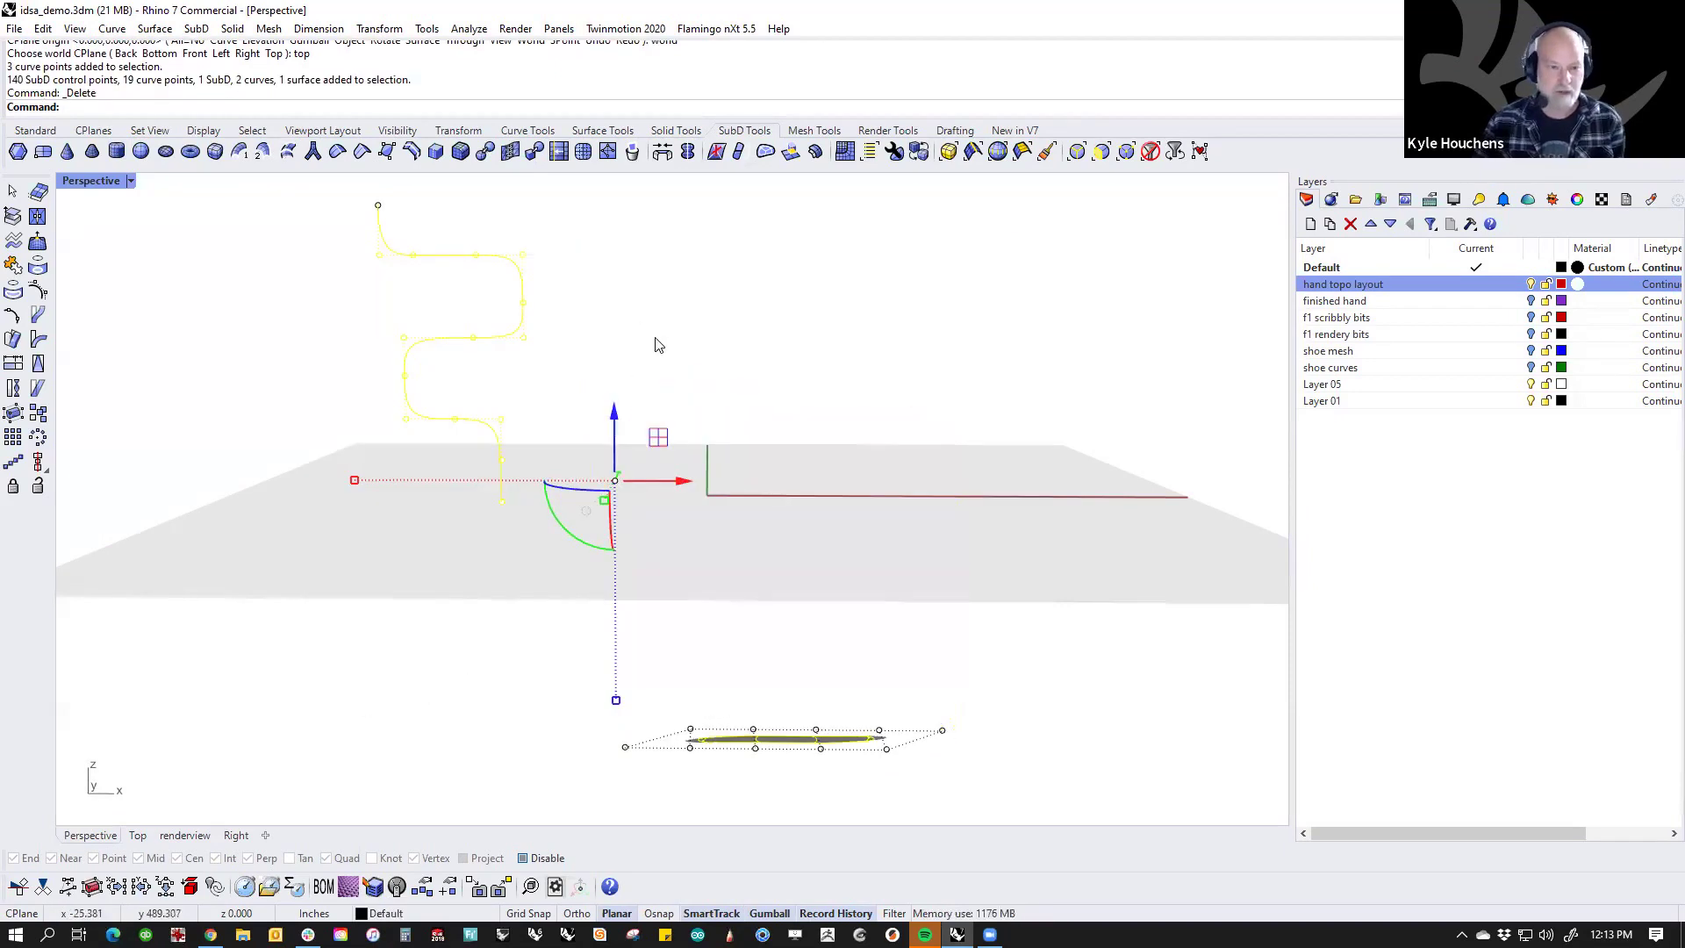
pyautogui.moveTo(336, 203); pyautogui.dragTo(942, 787)
pyautogui.press('Delete')
pyautogui.write('p')
pyautogui.press('Return')
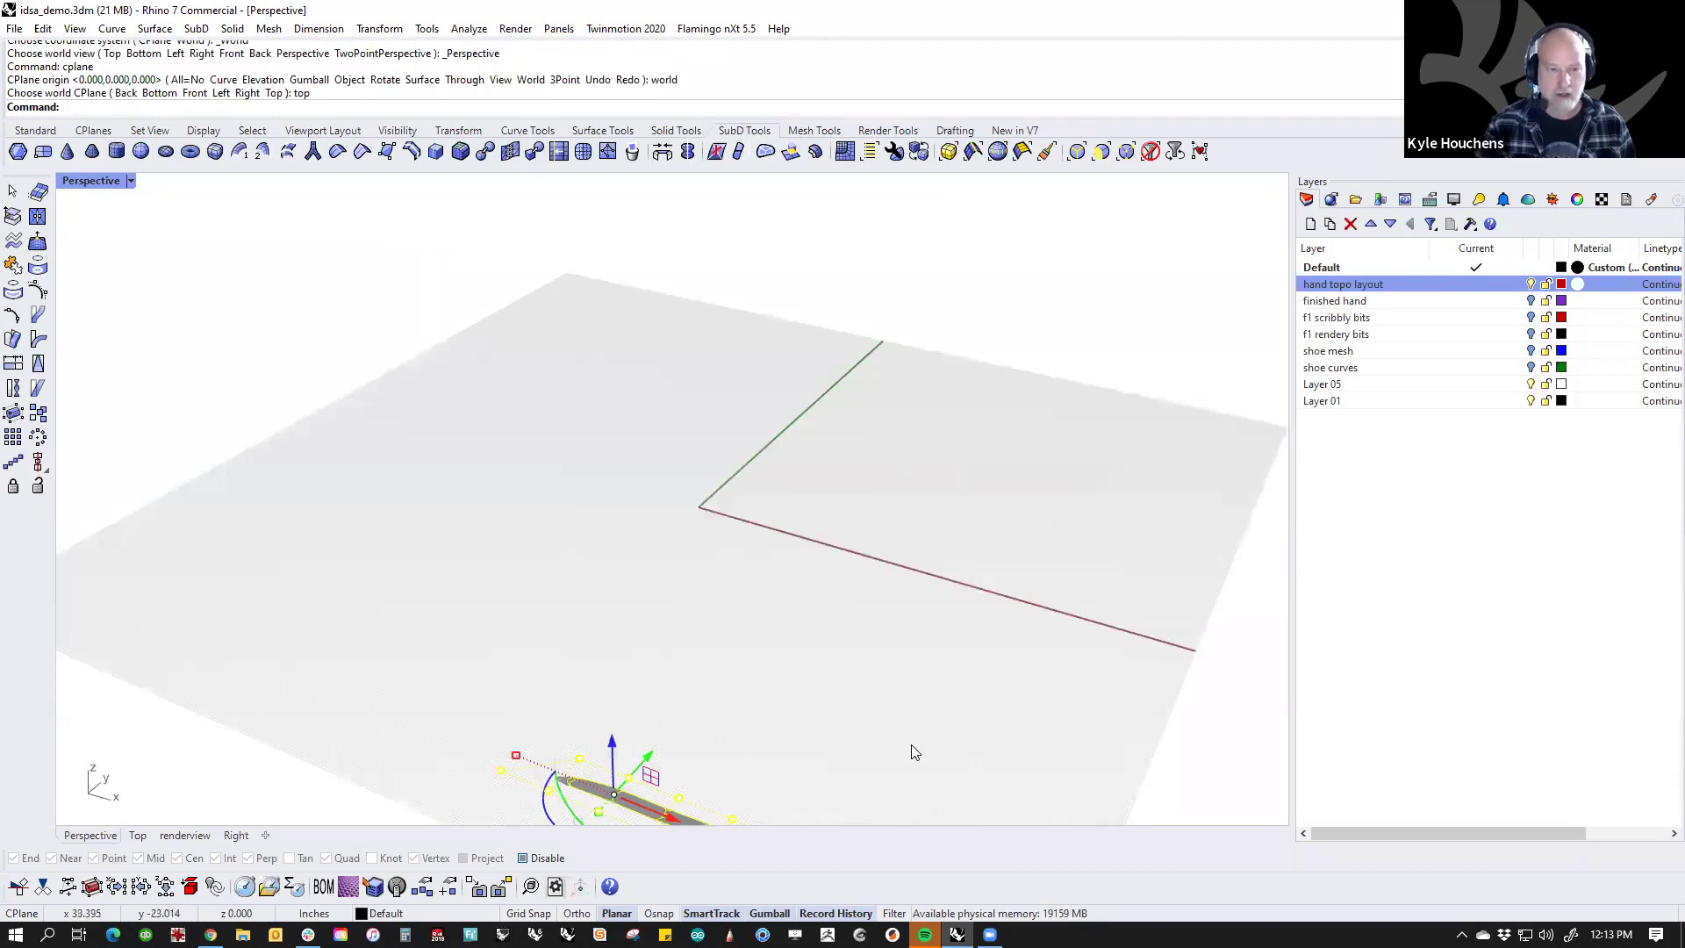
pyautogui.keyDown('shift'); pyautogui.moveTo(912, 752); pyautogui.dragTo(858, 641, button='right'); pyautogui.keyUp('shift')
pyautogui.hotkey('ctrl', 'z')
pyautogui.hotkey('ctrl', 'z')
pyautogui.hotkey('ctrl', 'z')
# Step: Delete the SubD box and the two curves, keeping the hand picture
pyautogui.click(797, 553)
pyautogui.keyDown('shift'); pyautogui.moveTo(610, 283); pyautogui.dragTo(706, 444, button='right'); pyautogui.keyUp('shift')
pyautogui.moveTo(742, 324); pyautogui.dragTo(493, 460)
pyautogui.press('Delete')
pyautogui.press('Delete')
# Step: Switch to the top view and examine the red topology lines traced over the hand picture
pyautogui.write('Top')
pyautogui.press('Return')
pyautogui.scroll(3, 518, 451)
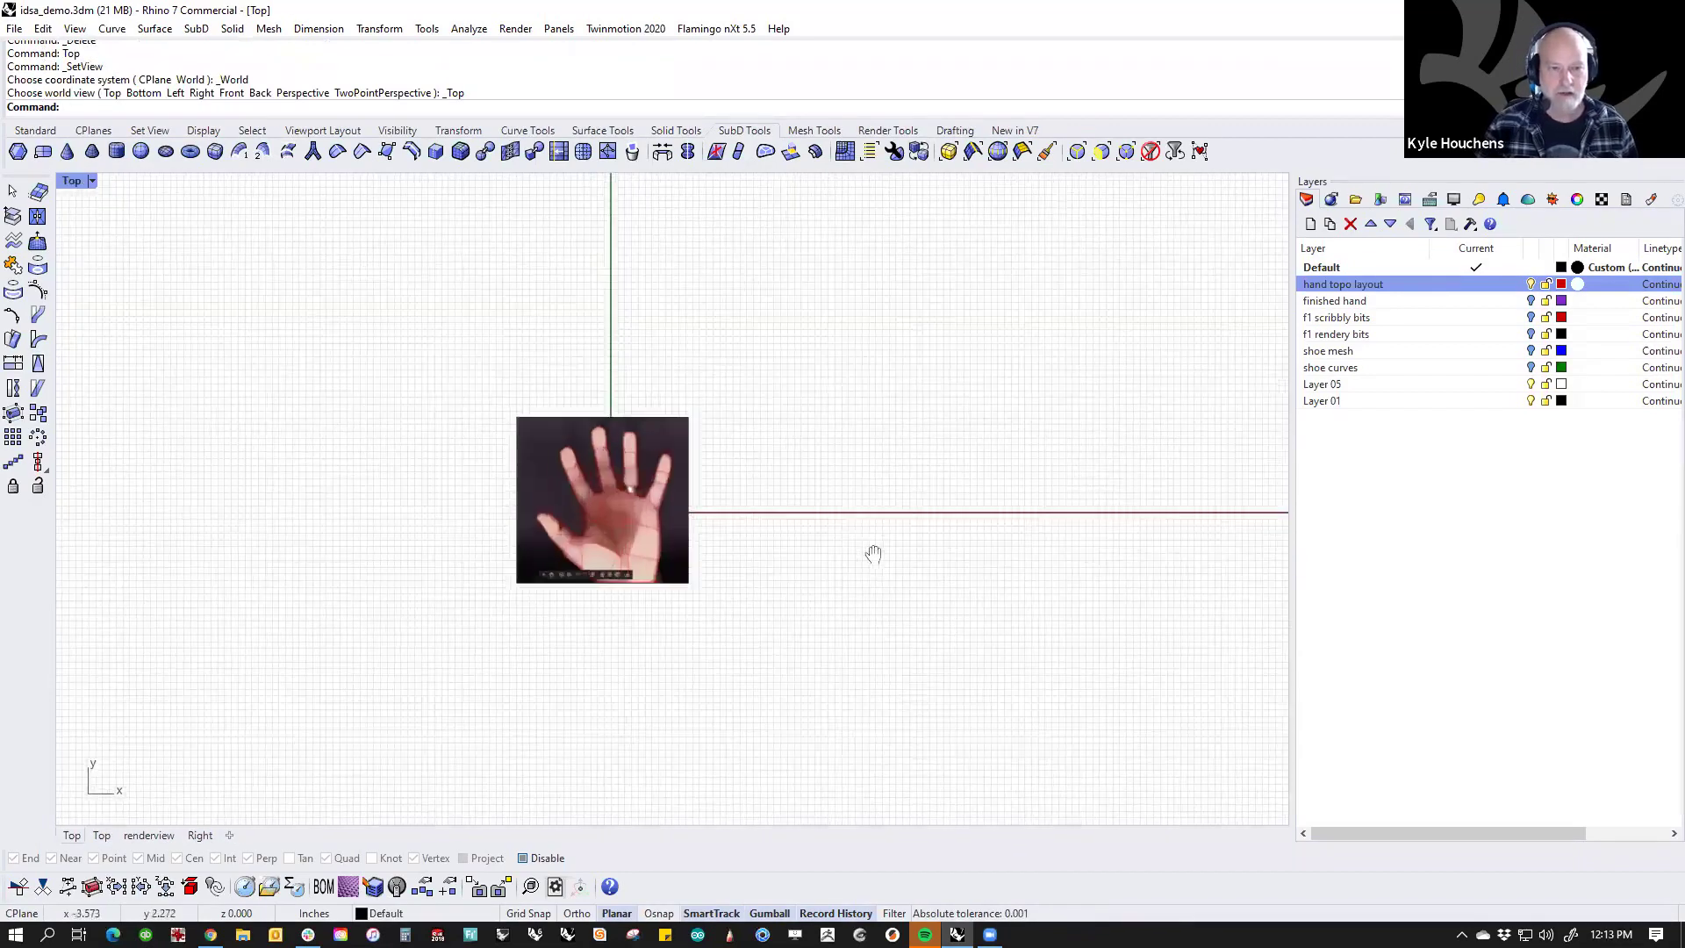
pyautogui.scroll(6, 873, 553)
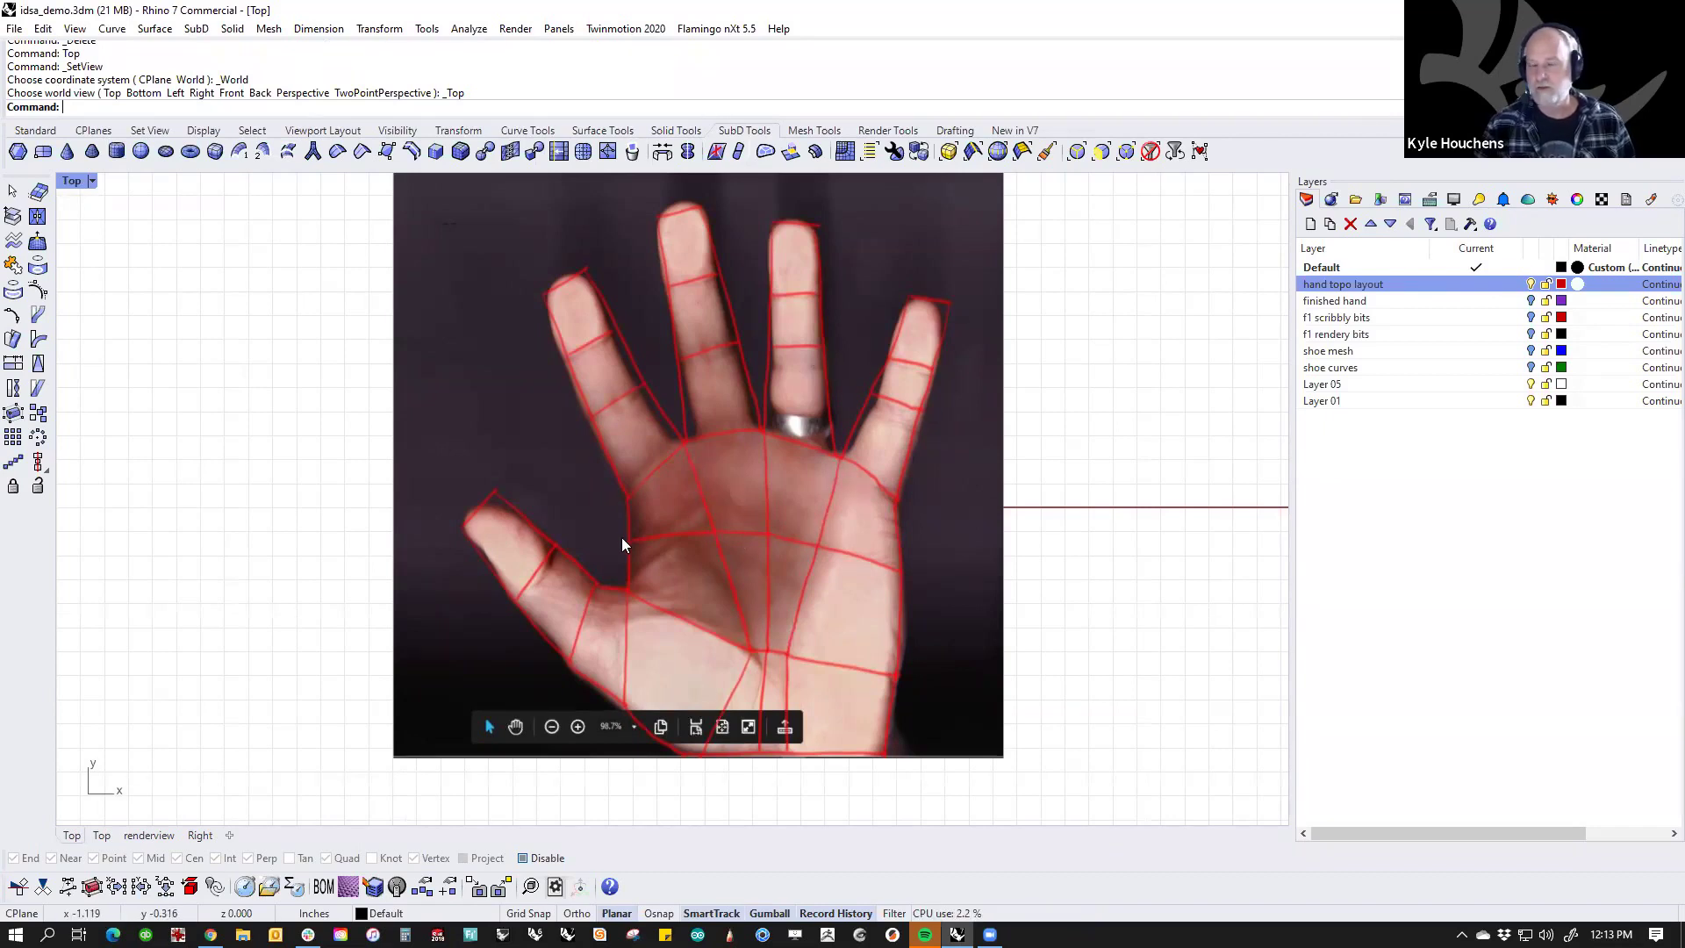
pyautogui.scroll(-2, 719, 588)
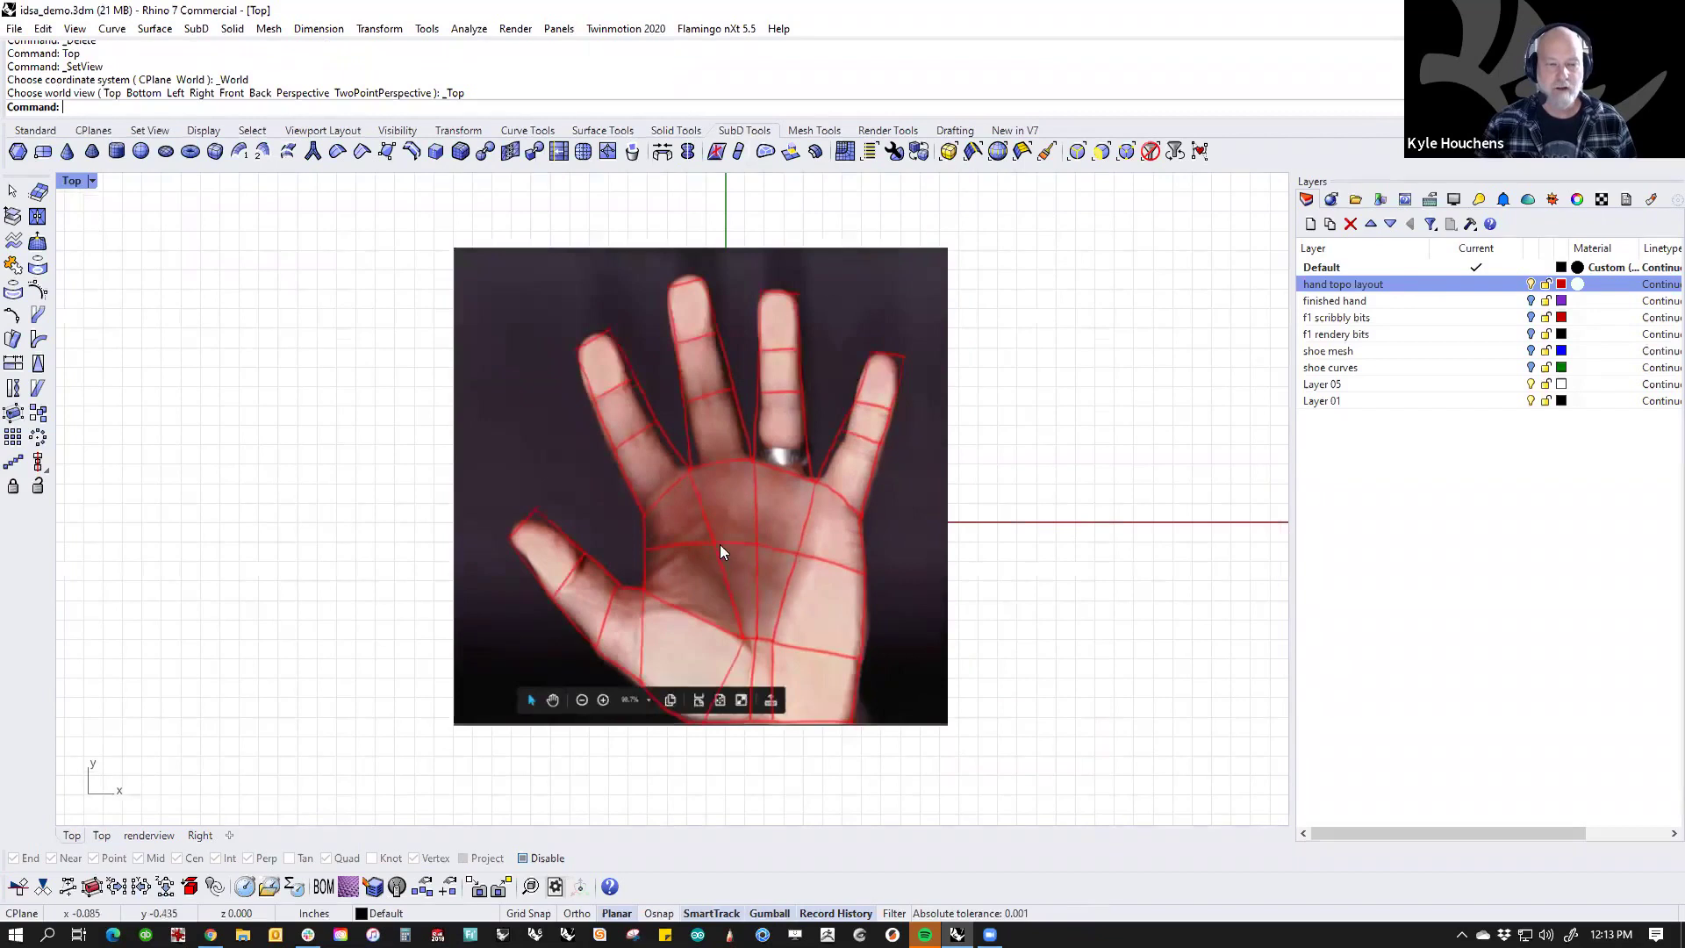
pyautogui.scroll(2, 728, 557)
pyautogui.scroll(-2, 649, 570)
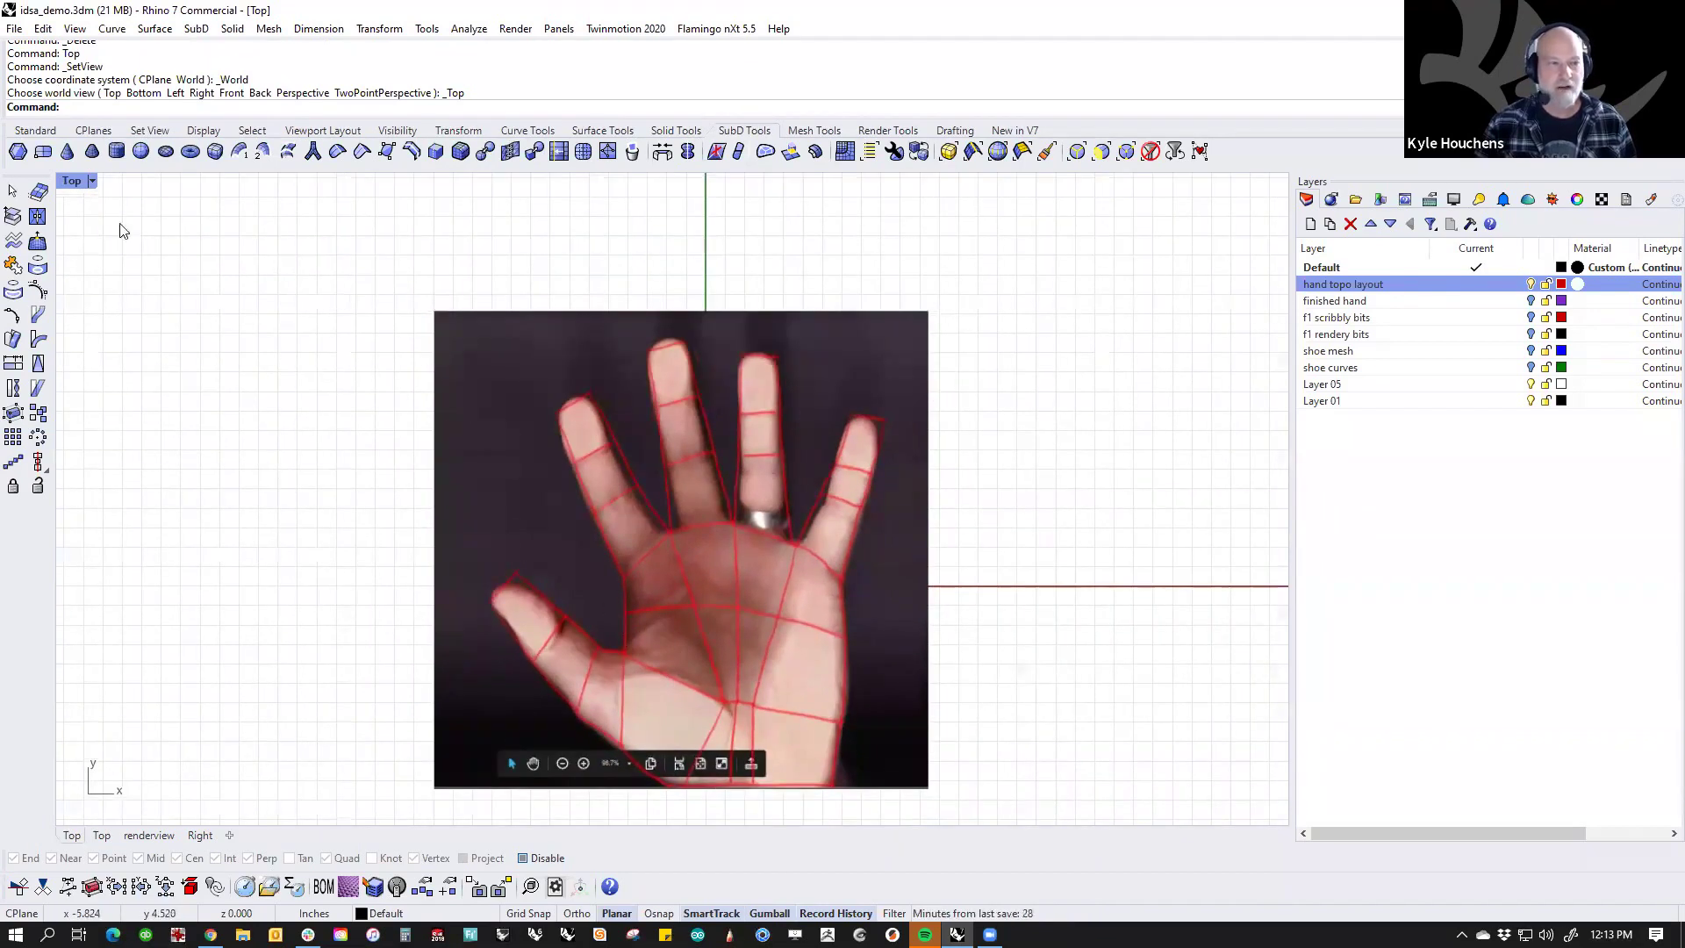
# Step: Draw a degree-3 wavy control point curve with six points across the area above the hand picture
pyautogui.click(35, 130)
pyautogui.click(37, 216)
pyautogui.click(432, 271)
pyautogui.click(546, 205)
pyautogui.click(663, 261)
pyautogui.click(798, 284)
pyautogui.click(877, 219)
pyautogui.click(1118, 269)
pyautogui.press('Return')
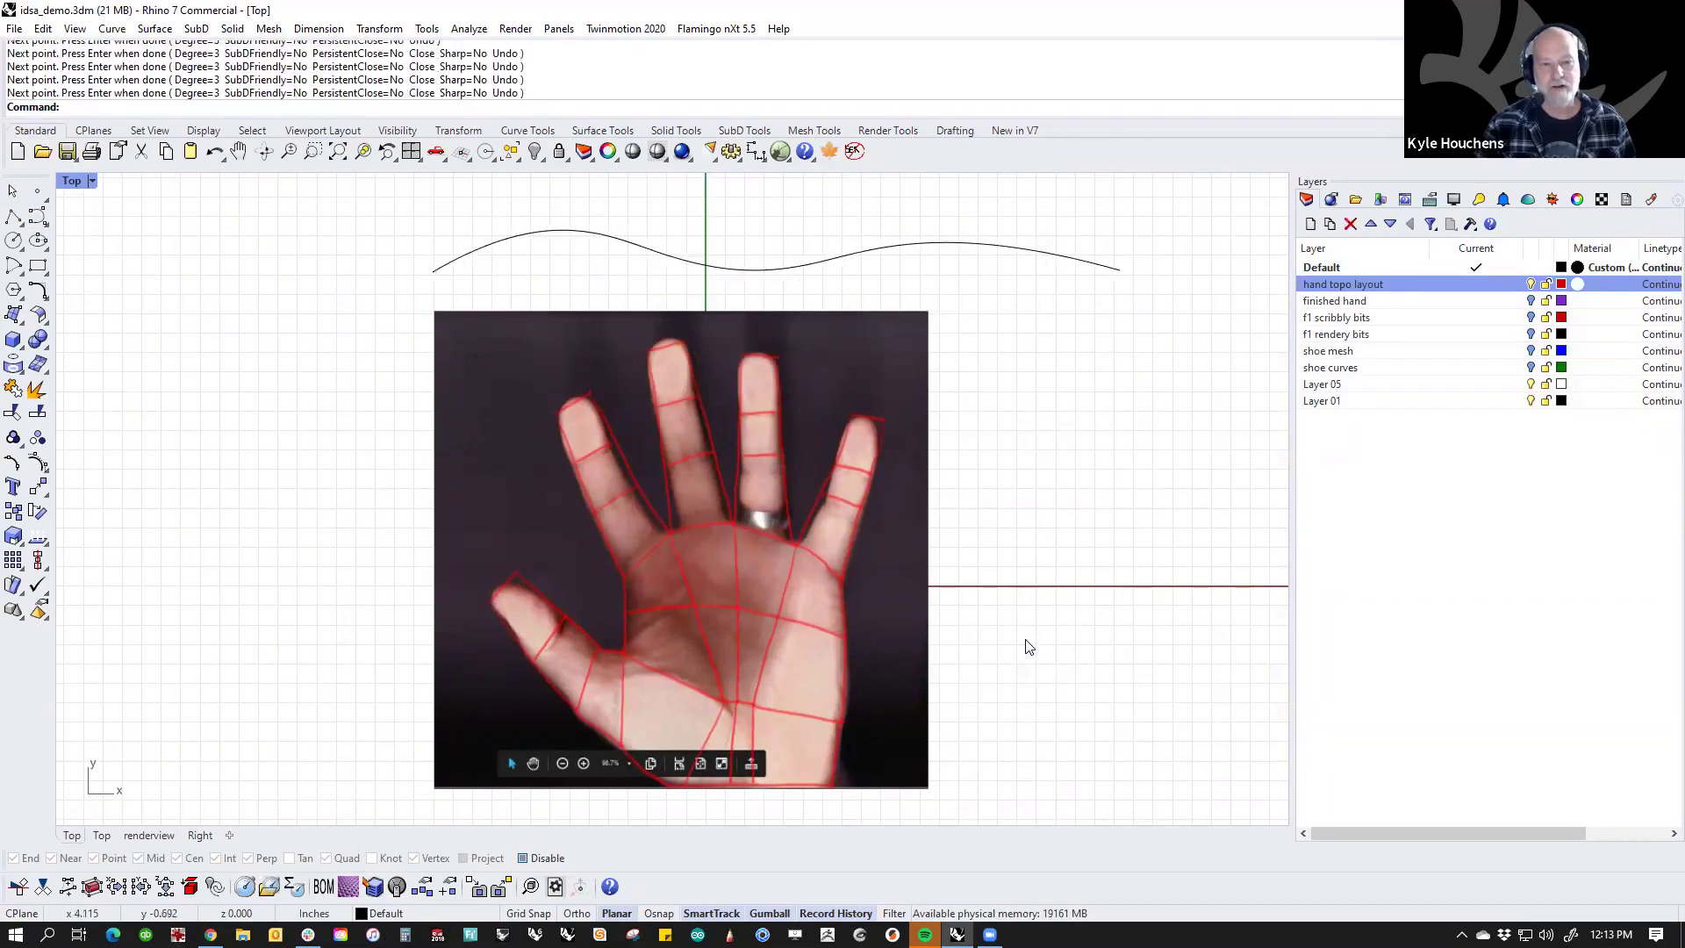
pyautogui.moveTo(524, 647); pyautogui.dragTo(1180, 645)
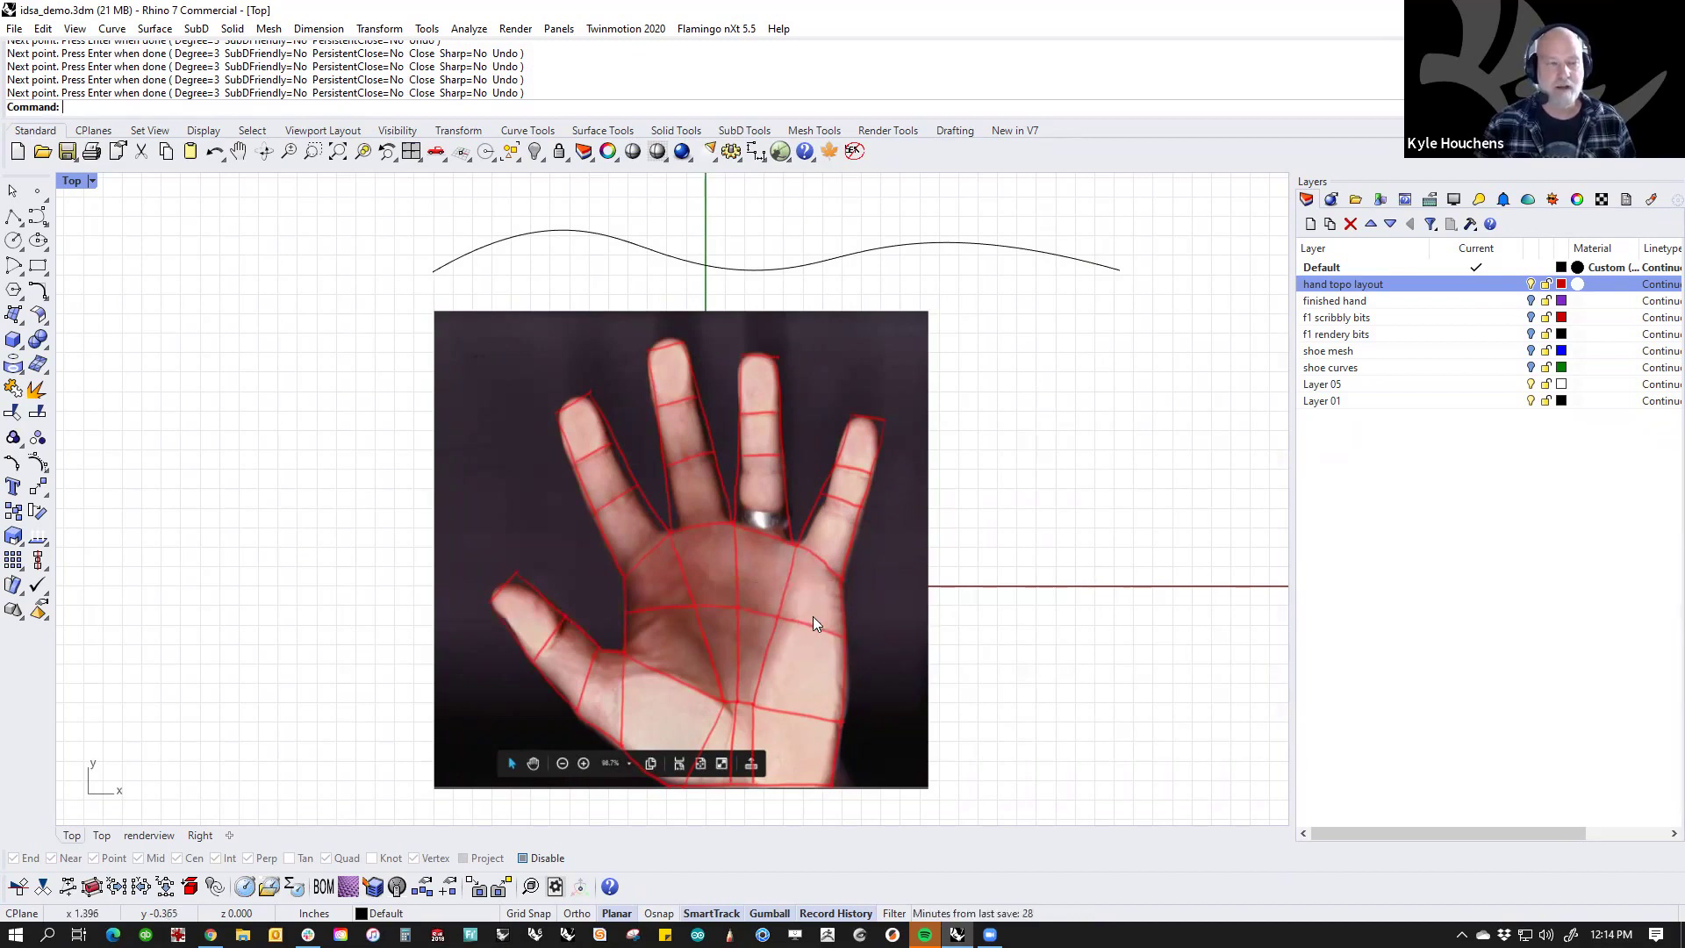
# Step: Draw two straight two-point polylines over the palm, one on the little-finger side and one on the thumb side
pyautogui.click(15, 215)
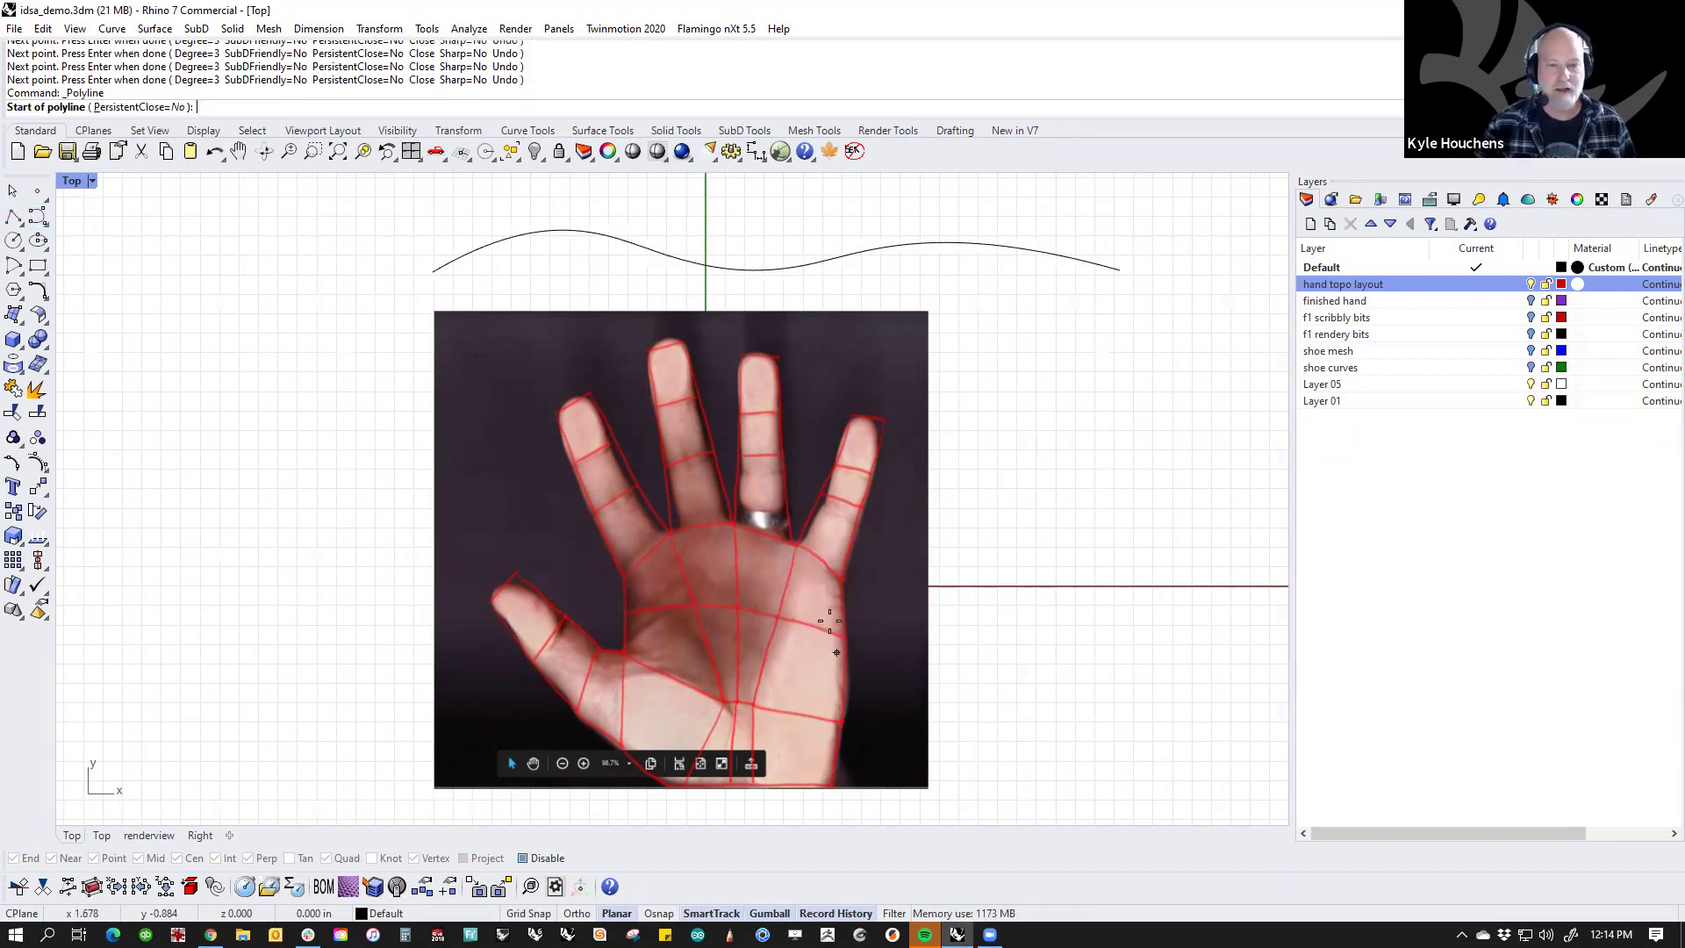
pyautogui.click(823, 572)
pyautogui.click(786, 761)
pyautogui.press('Return')
pyautogui.press('Return')
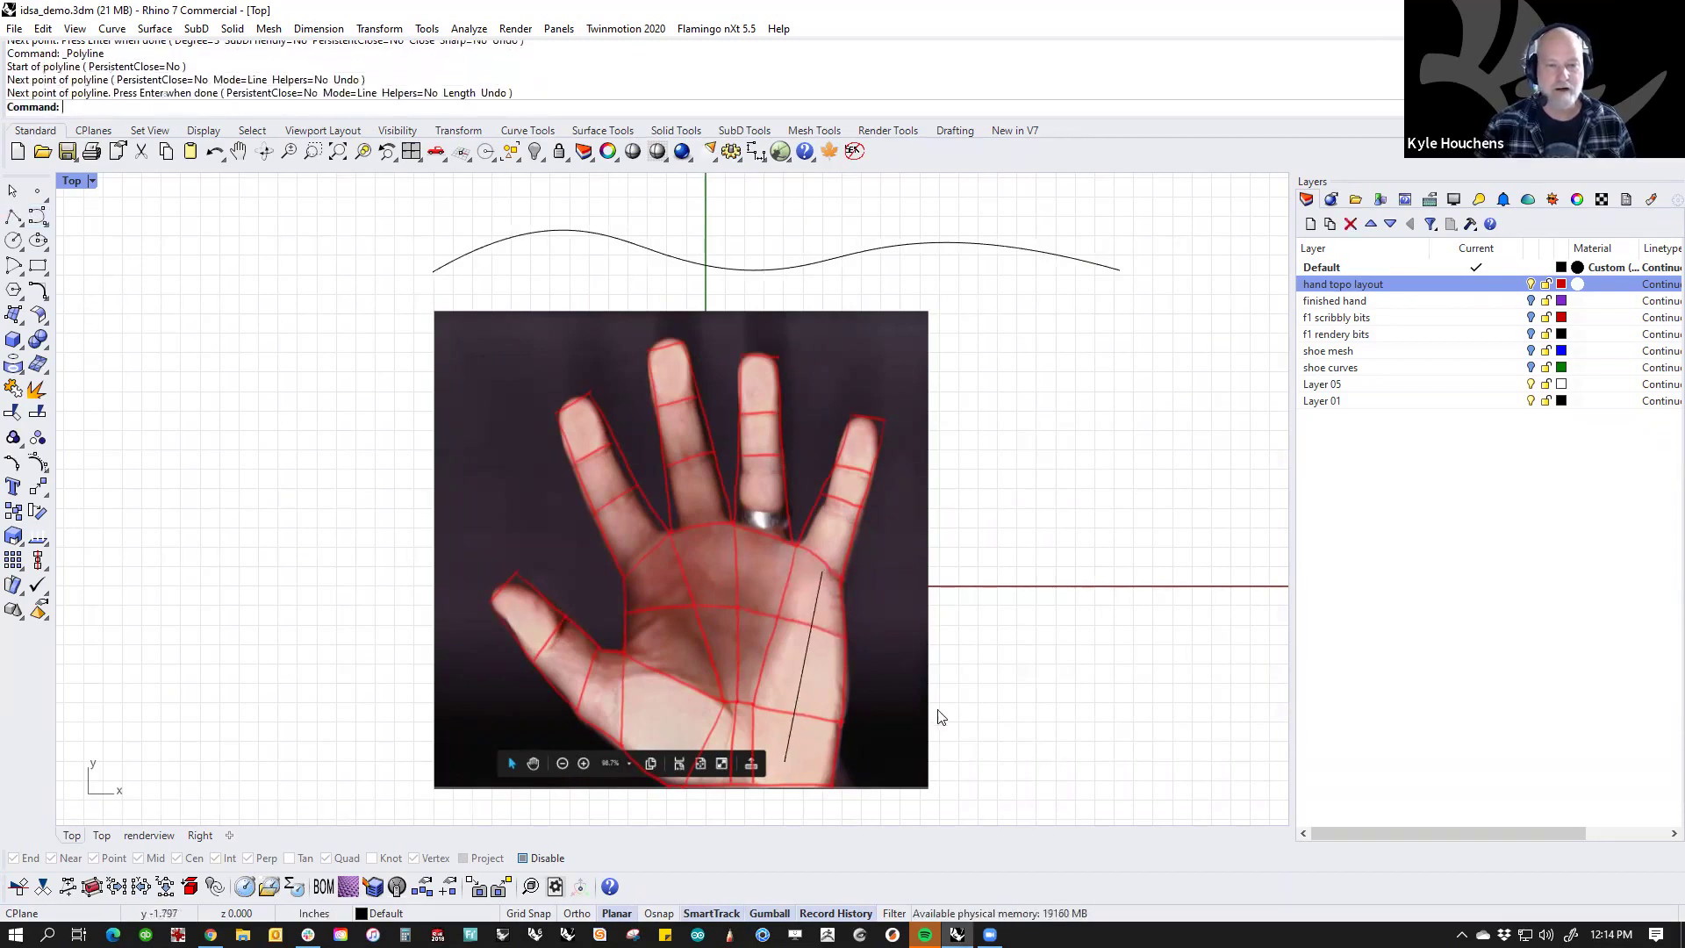
pyautogui.click(650, 570)
pyautogui.click(667, 733)
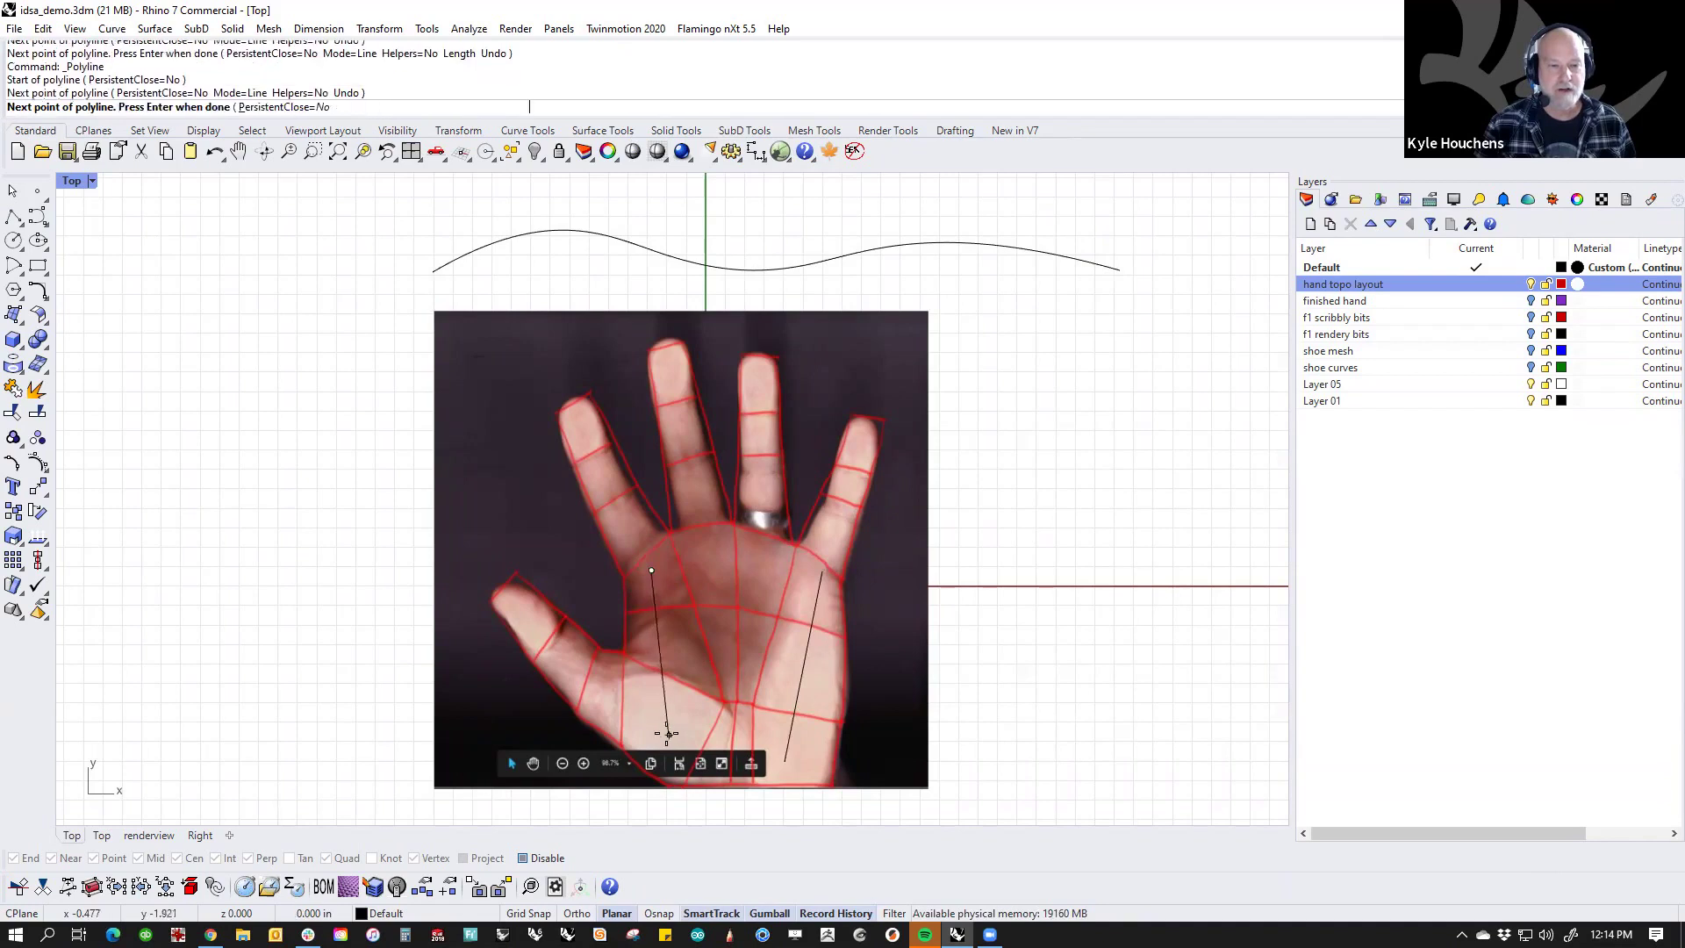
pyautogui.press('Return')
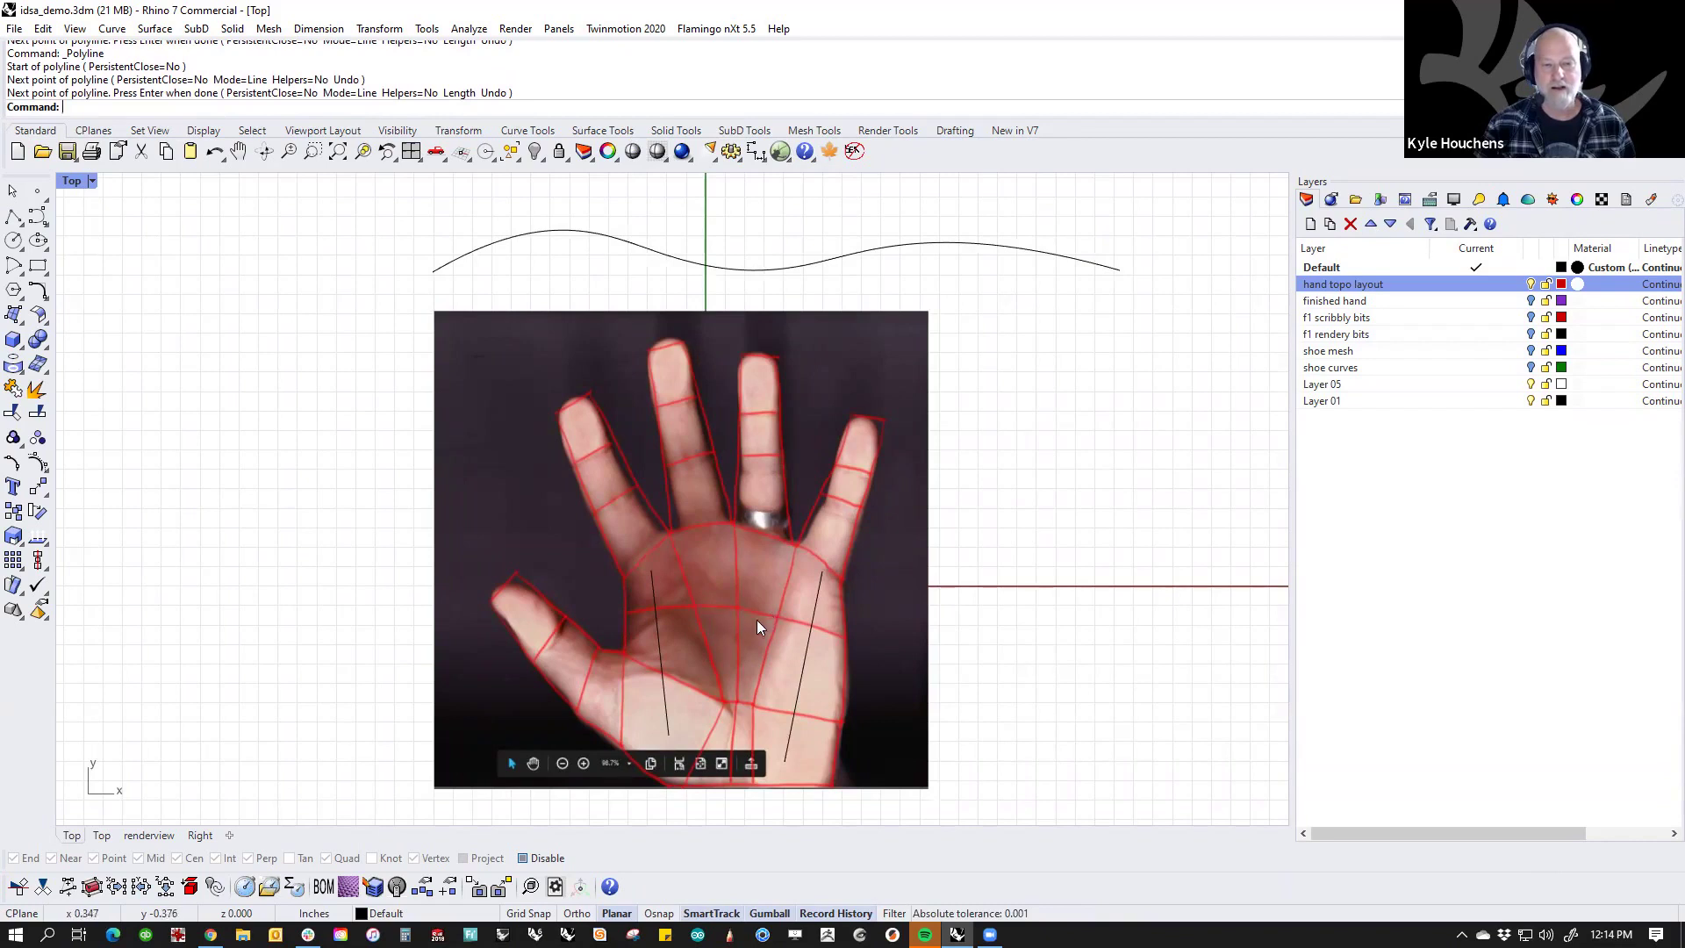
# Step: Delete the two straight lines on the palm and the wavy curve above the hand picture
pyautogui.click(816, 605)
pyautogui.press('Return')
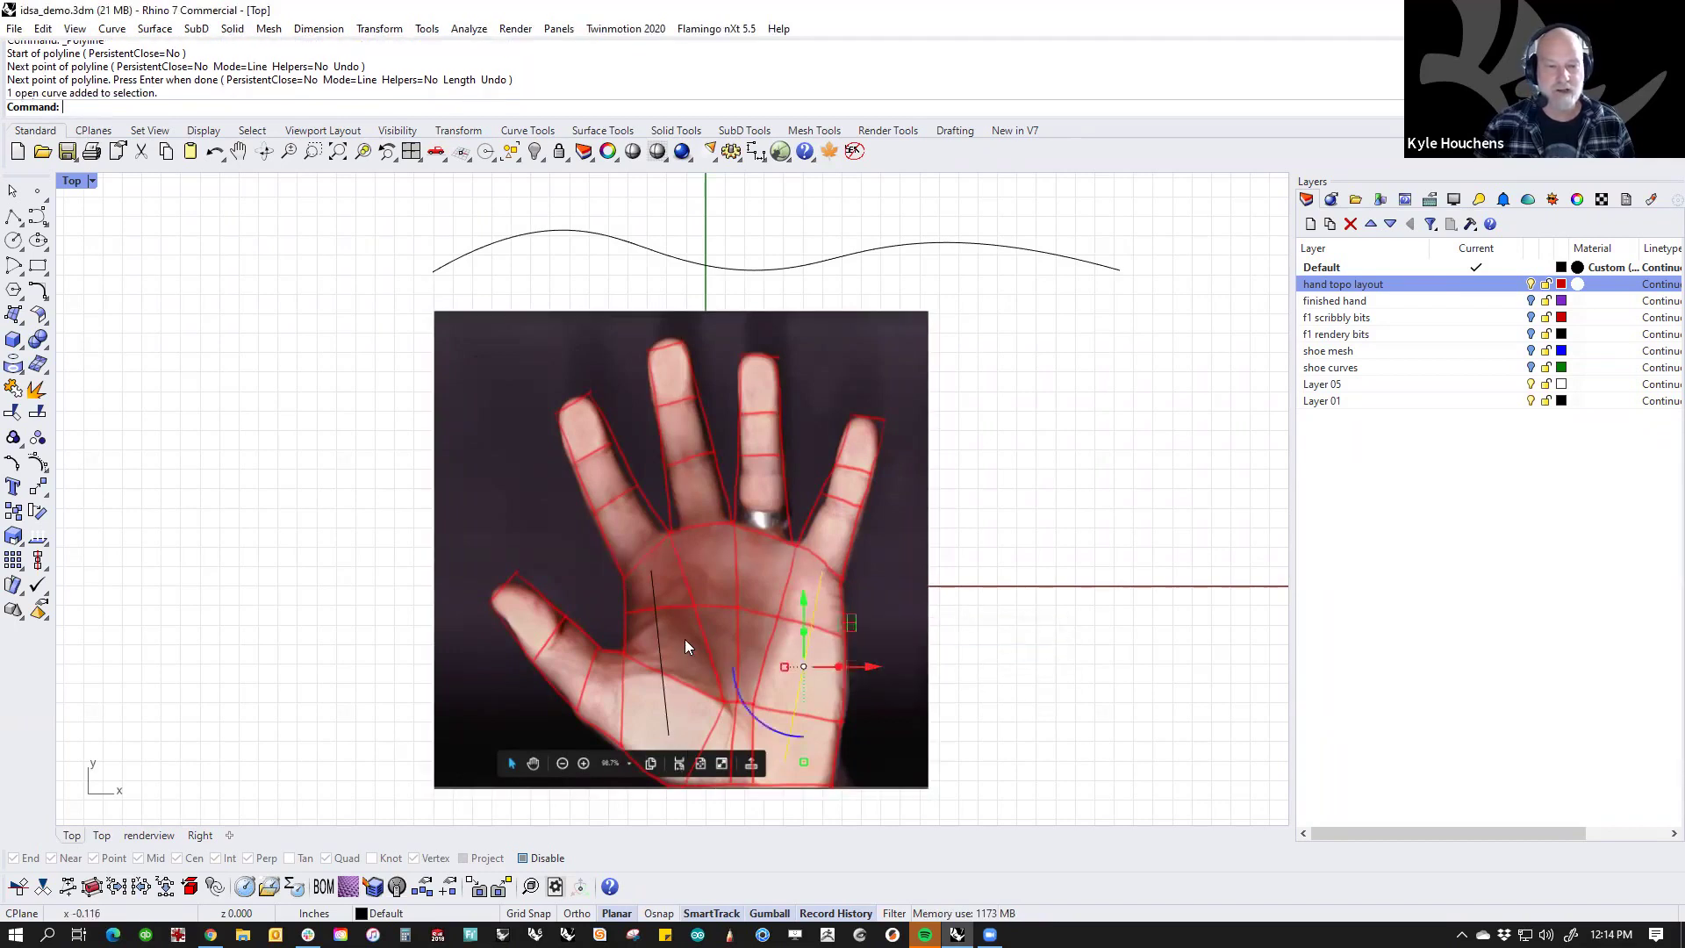
pyautogui.keyDown('shift'); pyautogui.click(663, 641); pyautogui.keyUp('shift')
pyautogui.press('Return')
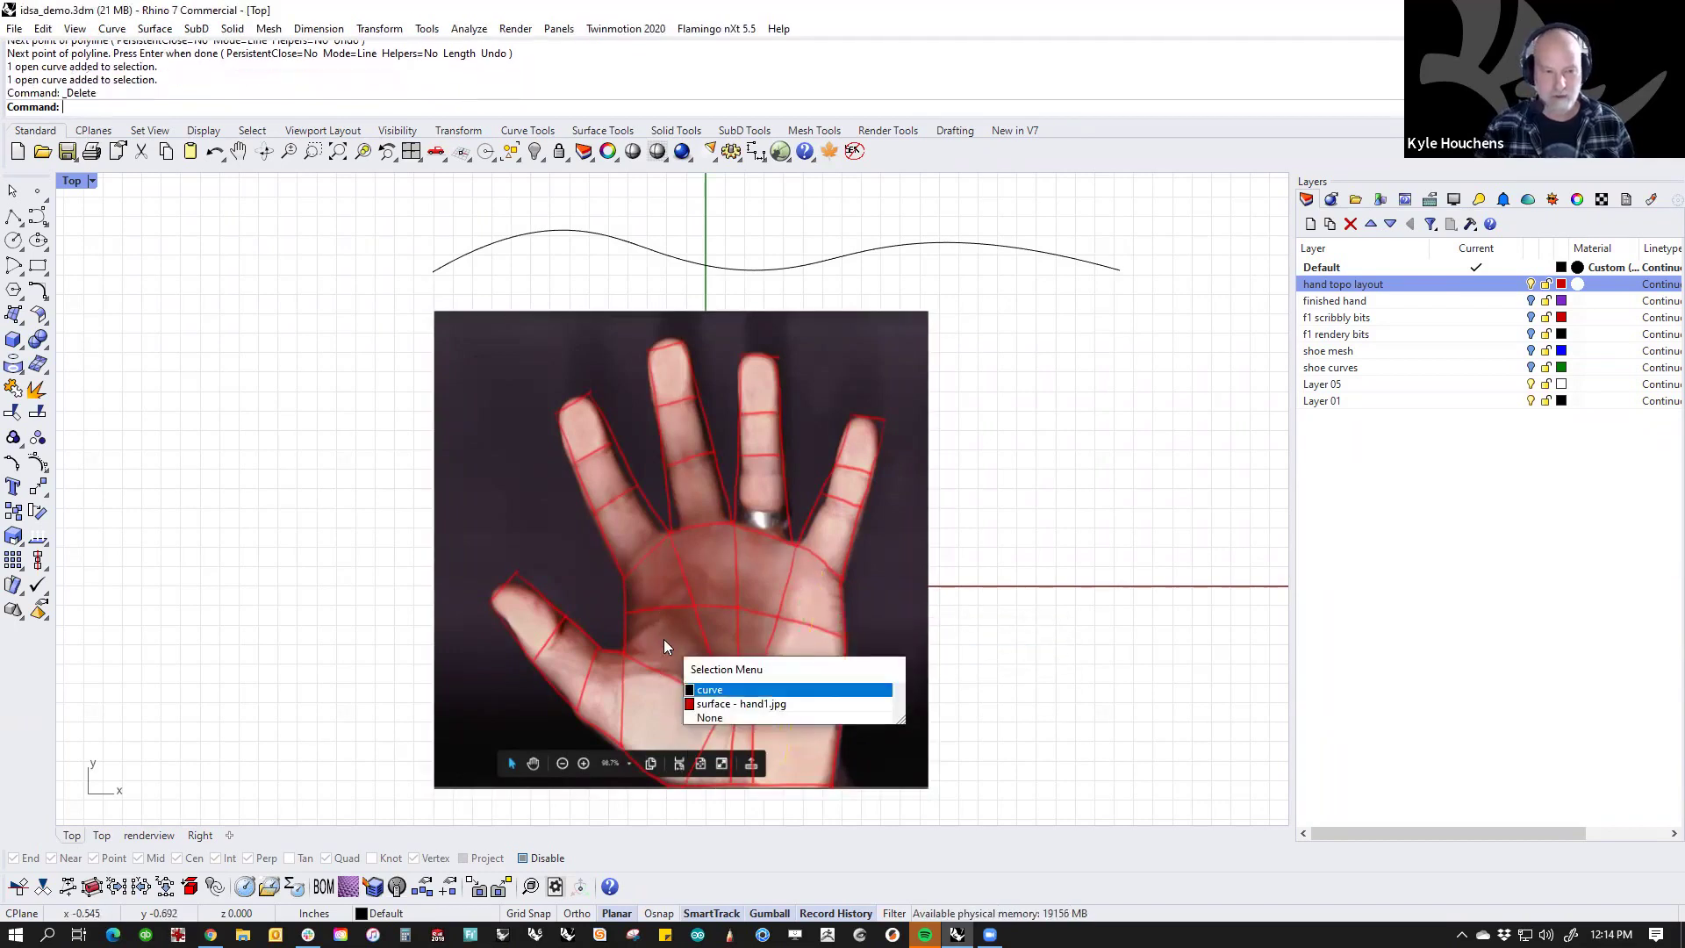
pyautogui.press('Delete')
pyautogui.click(719, 255)
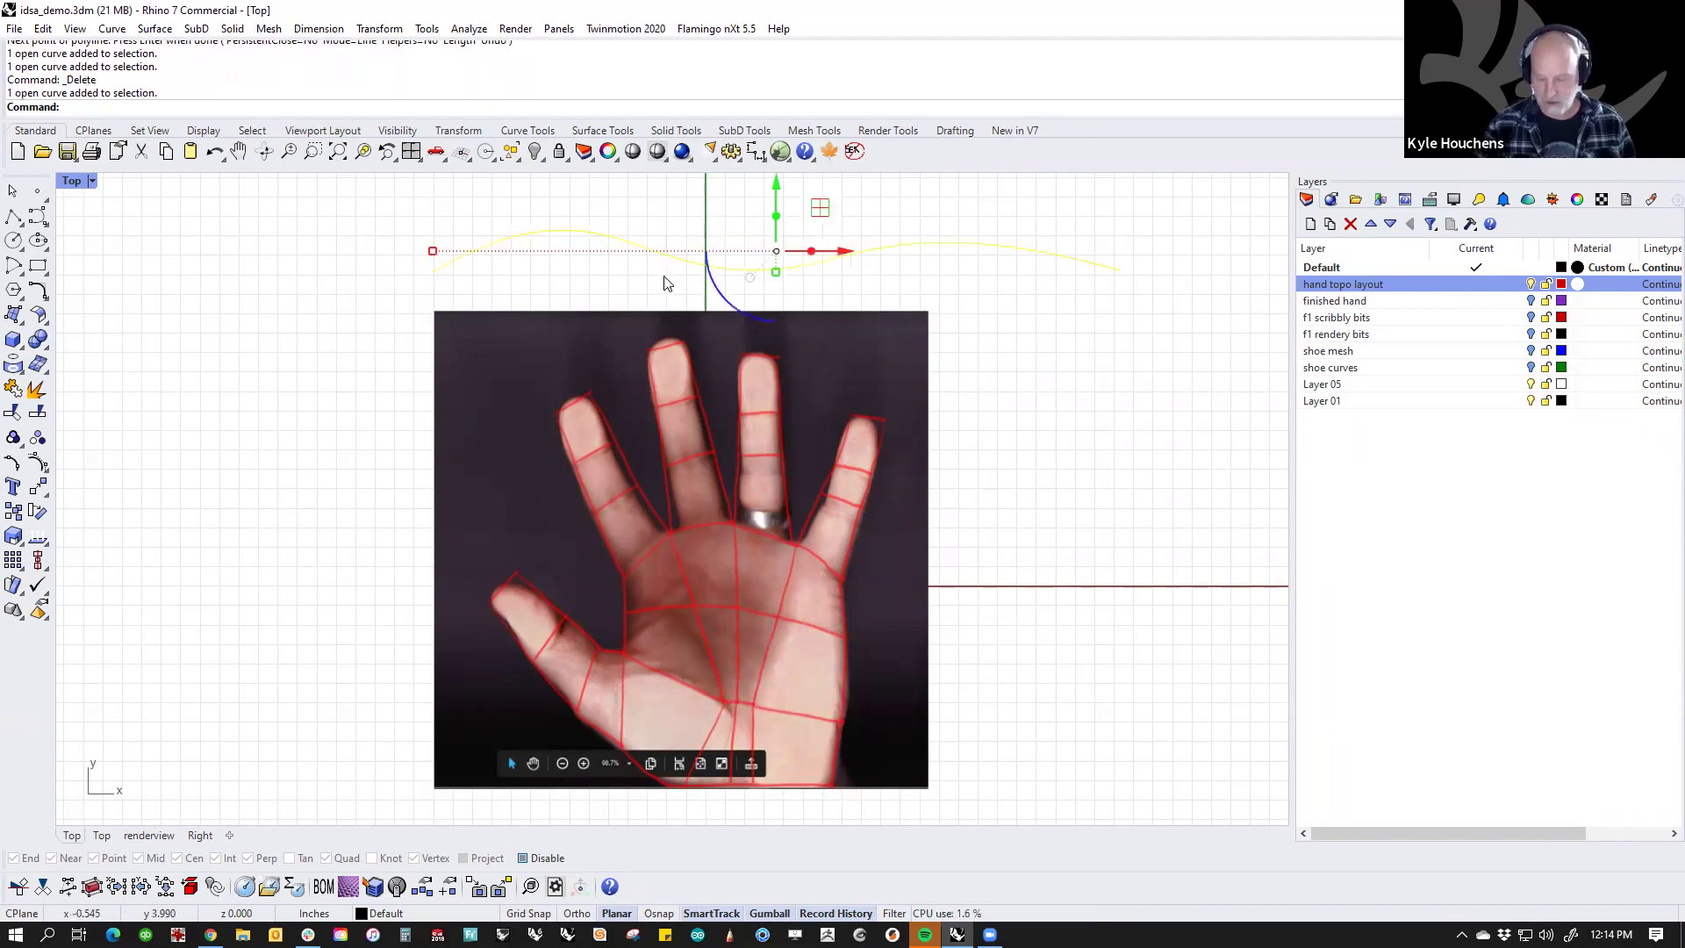
pyautogui.press('Delete')
# Step: Set the hand1 material's object transparency to about 63% and lock the hand picture
pyautogui.click(697, 465)
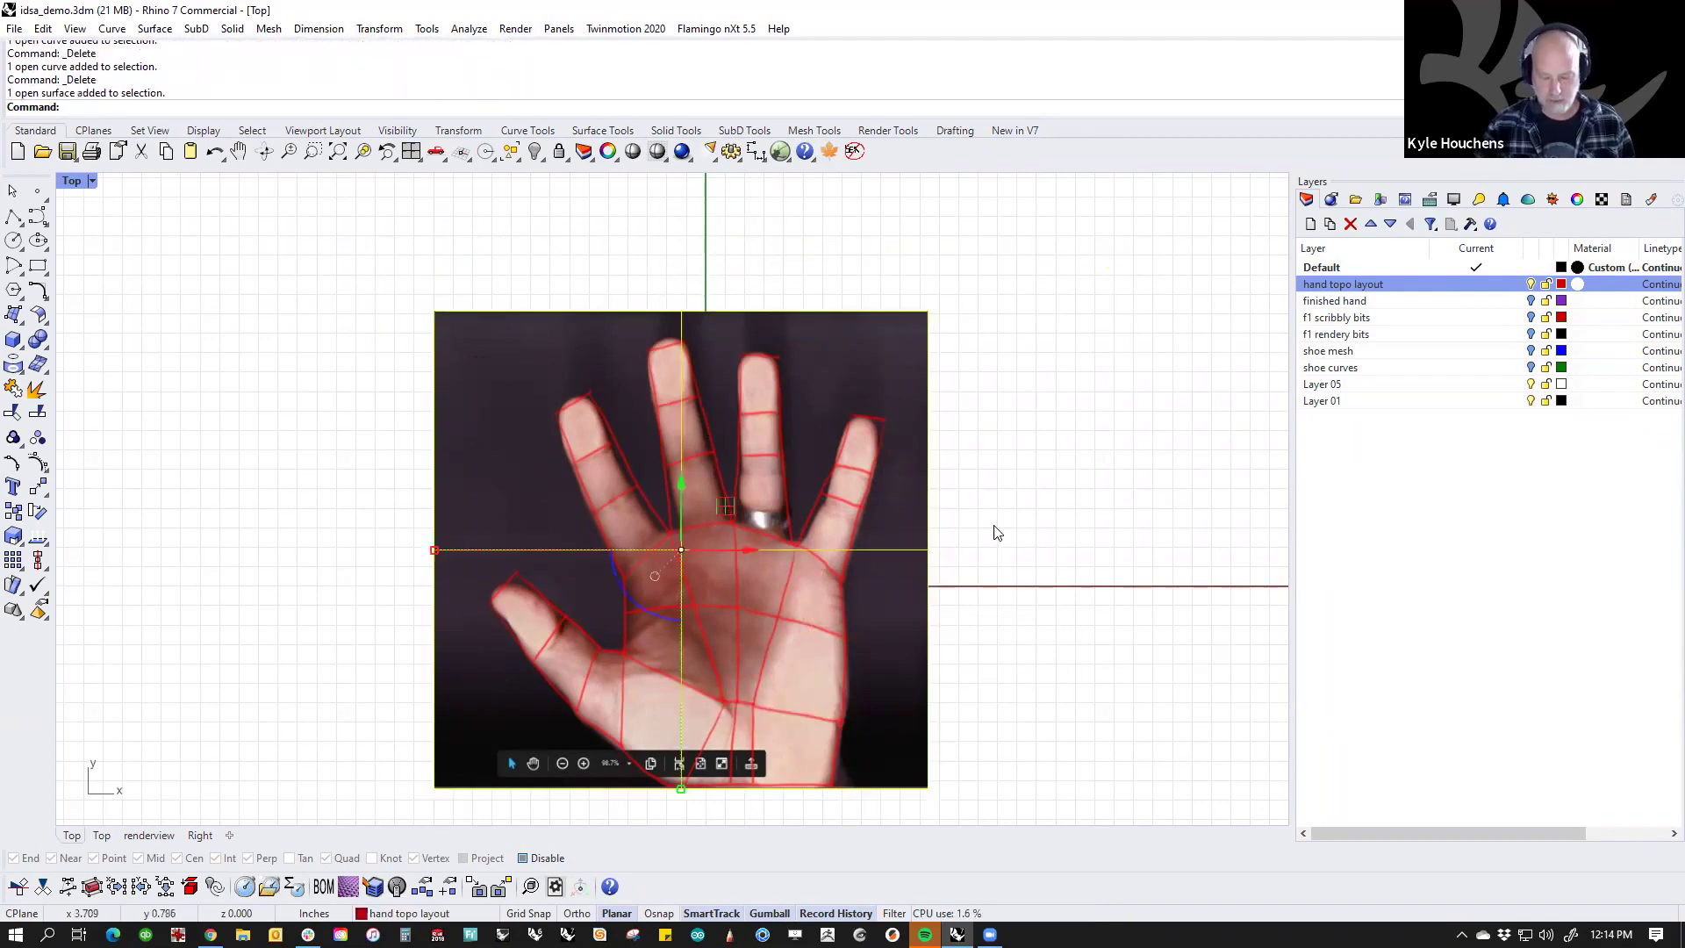
pyautogui.click(1648, 202)
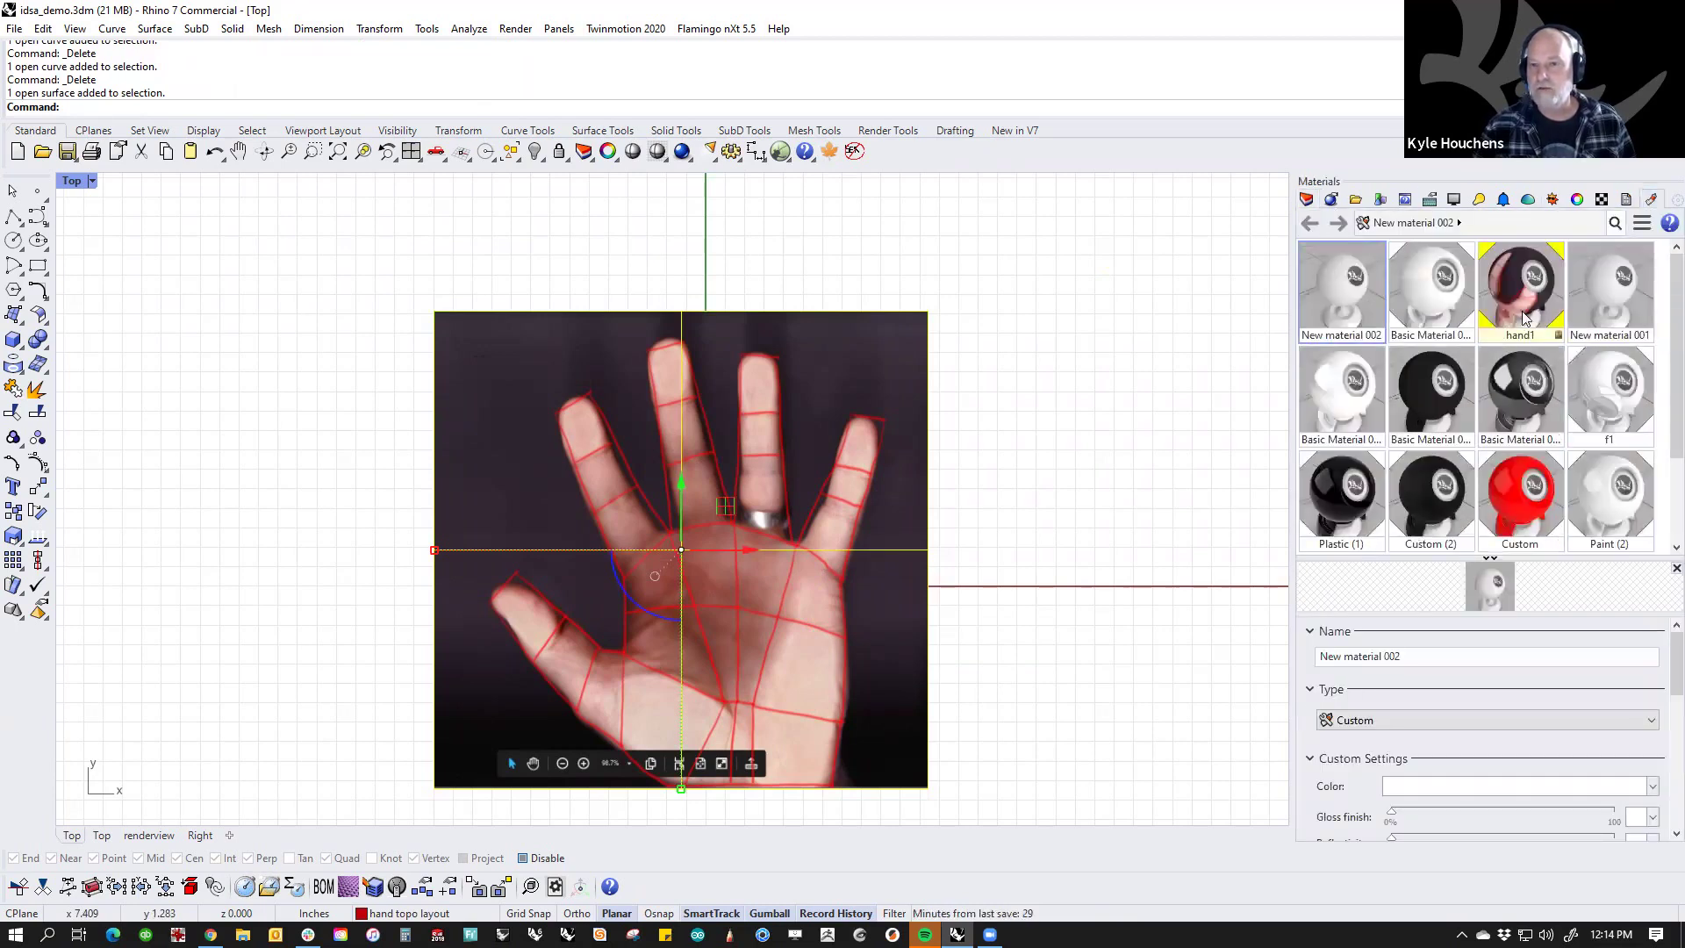
pyautogui.click(1524, 317)
pyautogui.scroll(-5, 1453, 776)
pyautogui.moveTo(1534, 787); pyautogui.dragTo(1580, 784)
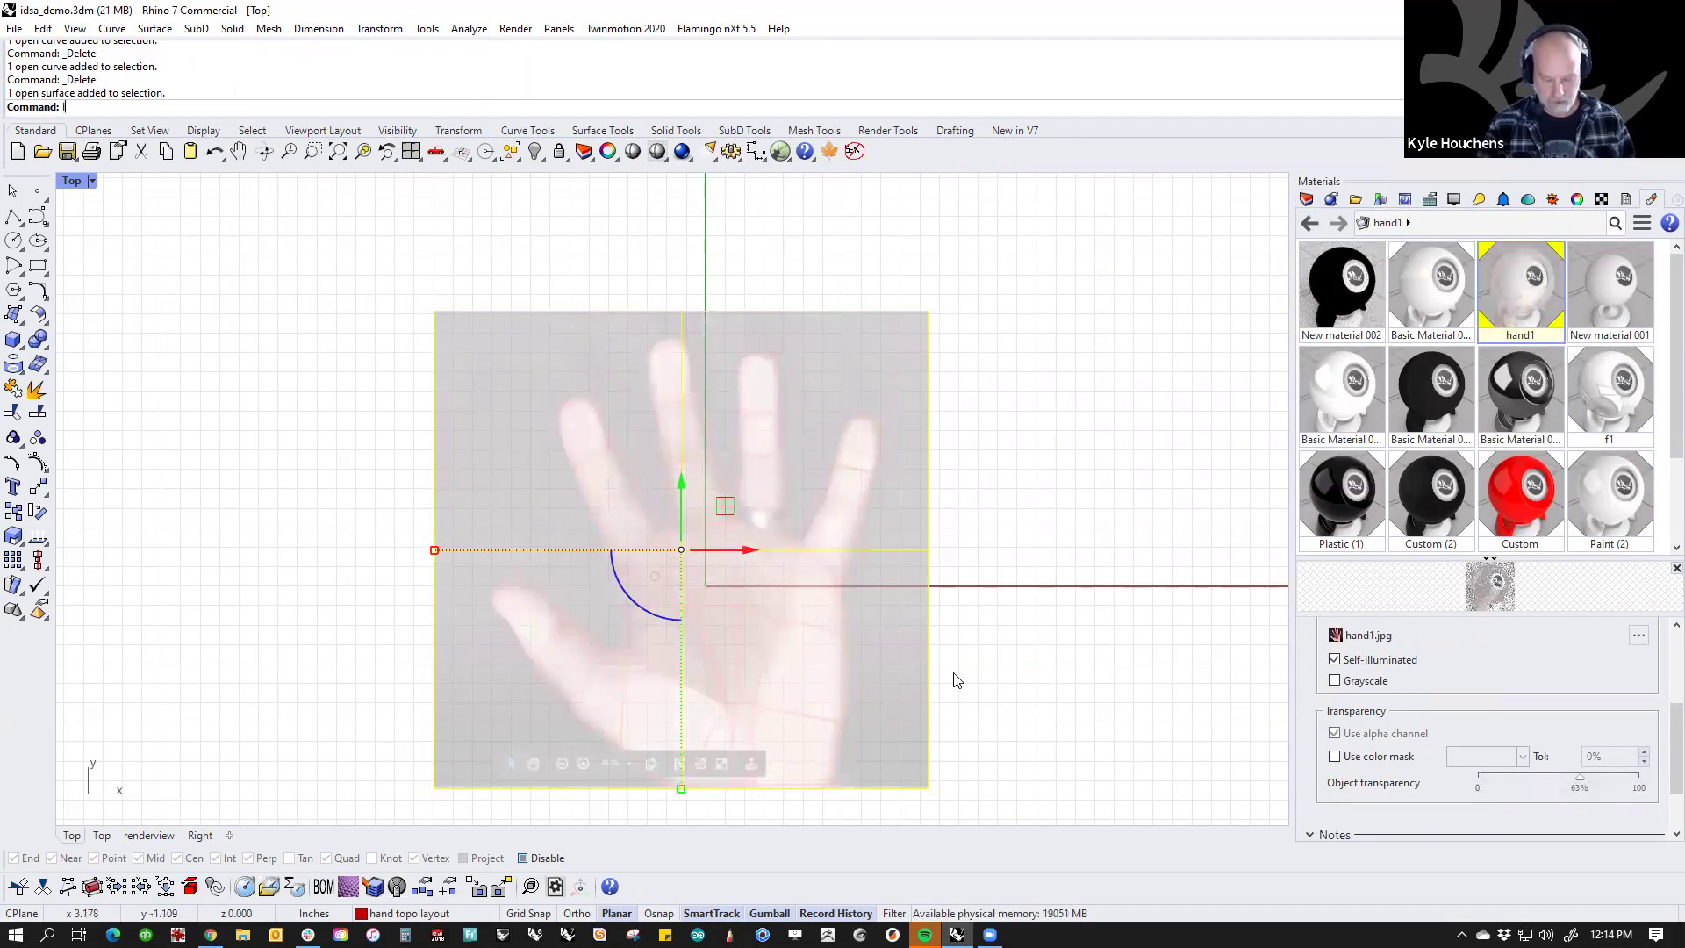
pyautogui.write('Lock')
pyautogui.press('Return')
# Step: Create a SubD plane with one face in each direction over the base of the thumb
pyautogui.scroll(4, 681, 684)
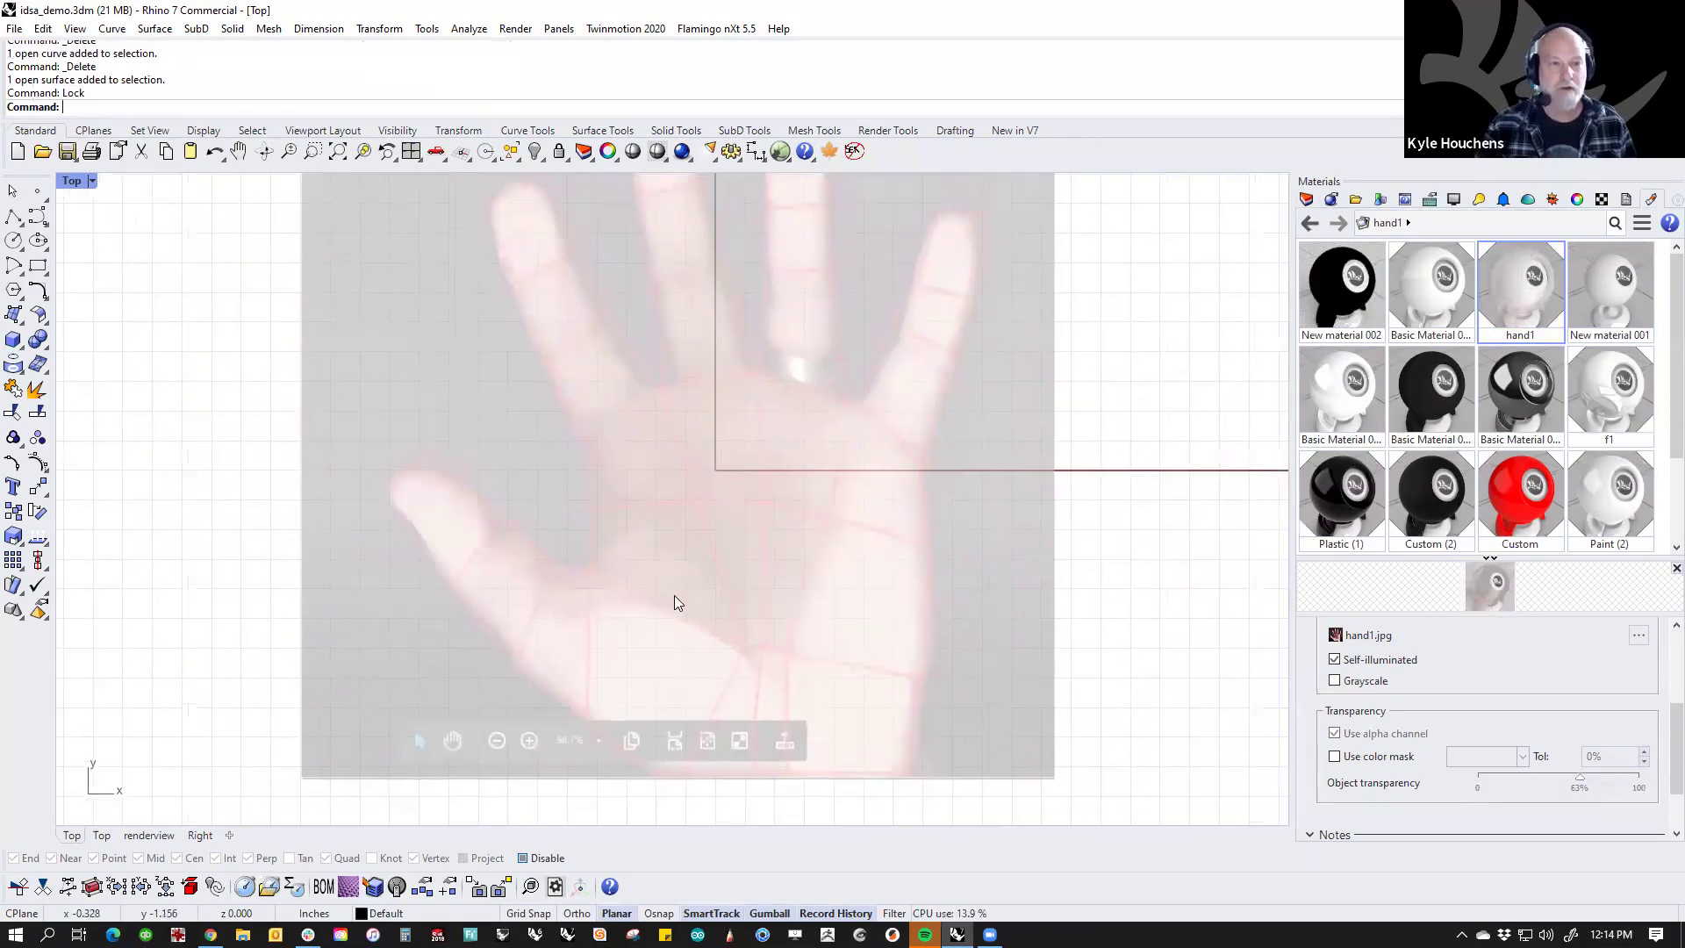
pyautogui.click(744, 129)
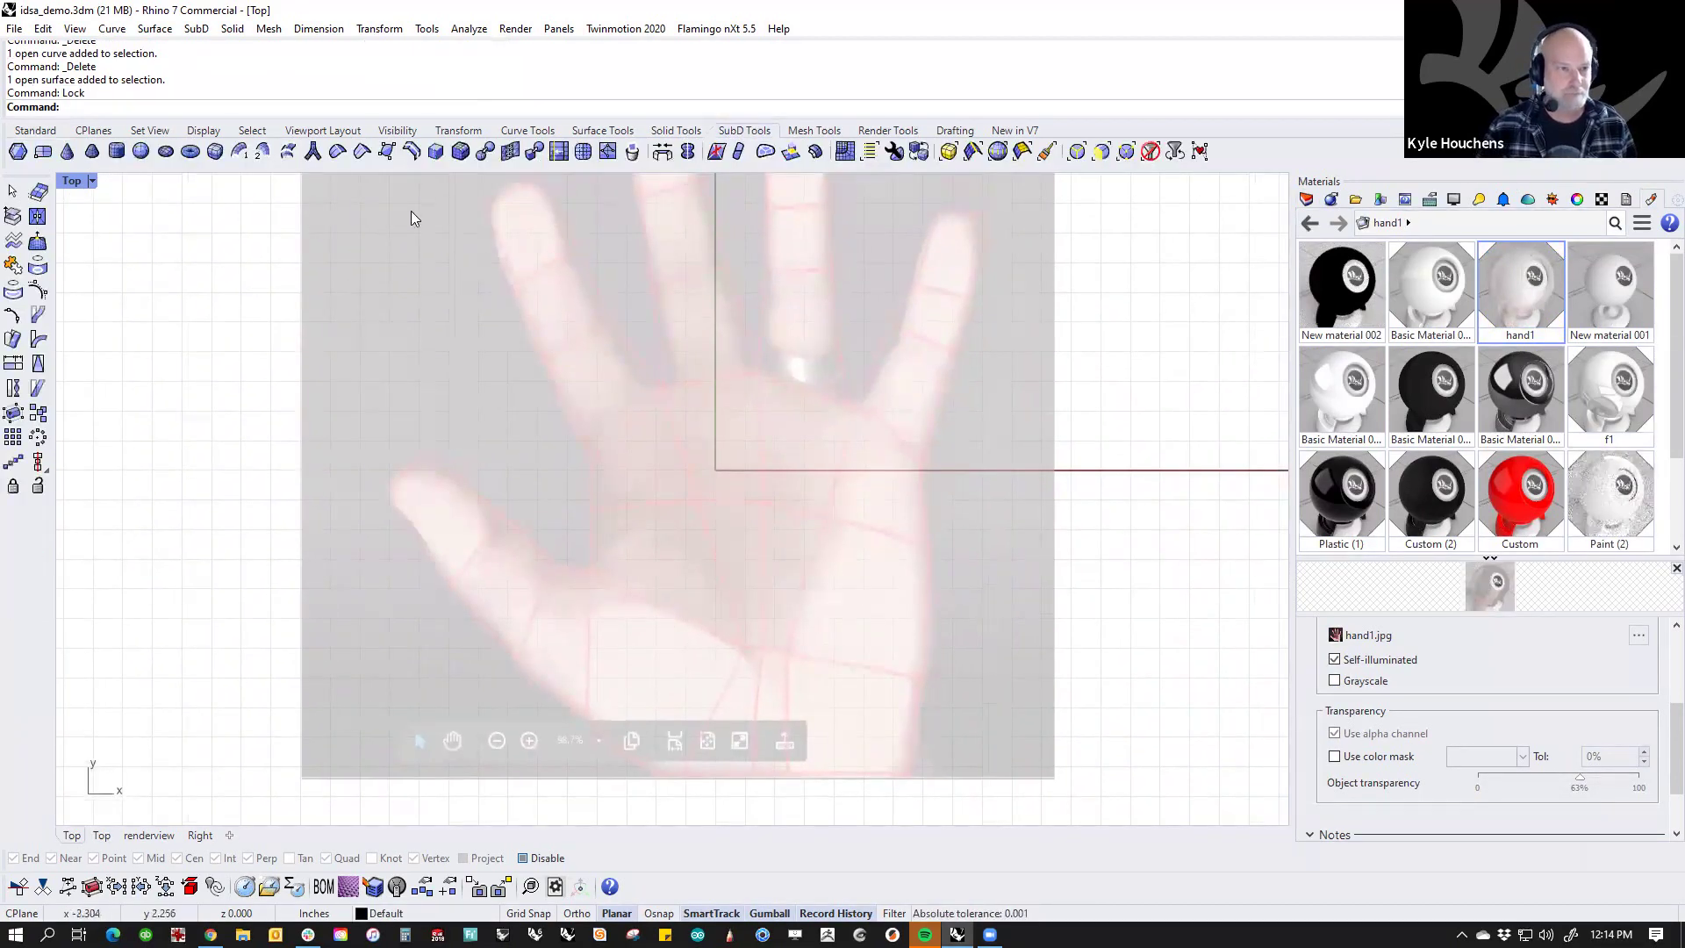
pyautogui.click(42, 151)
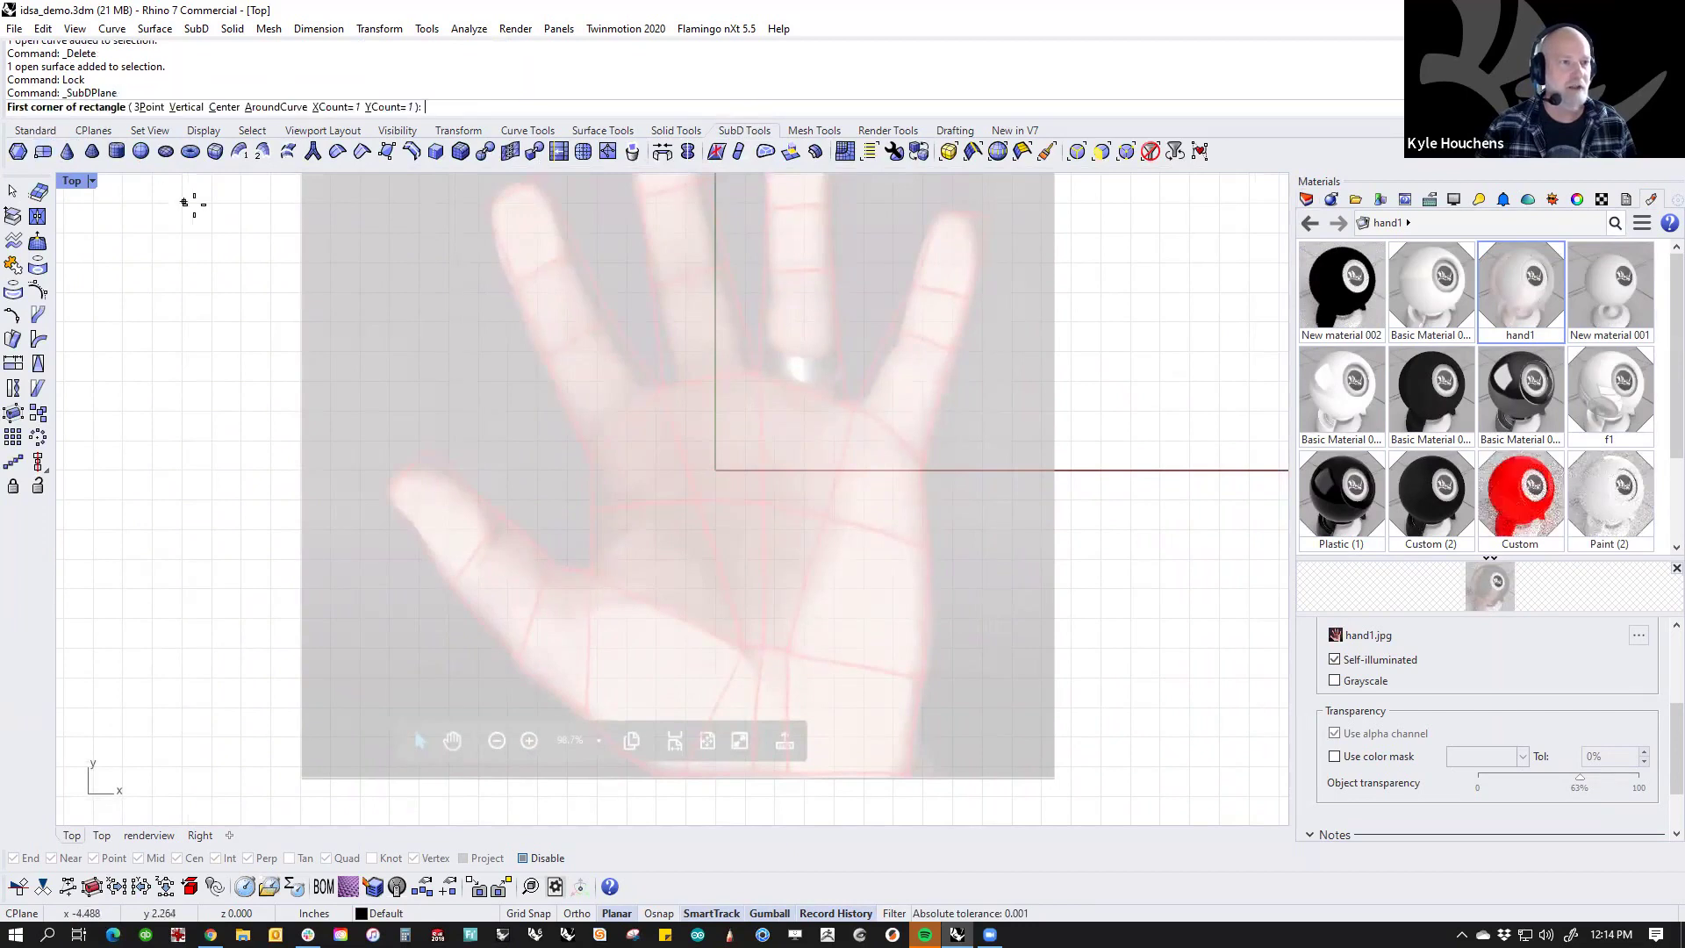
pyautogui.click(591, 576)
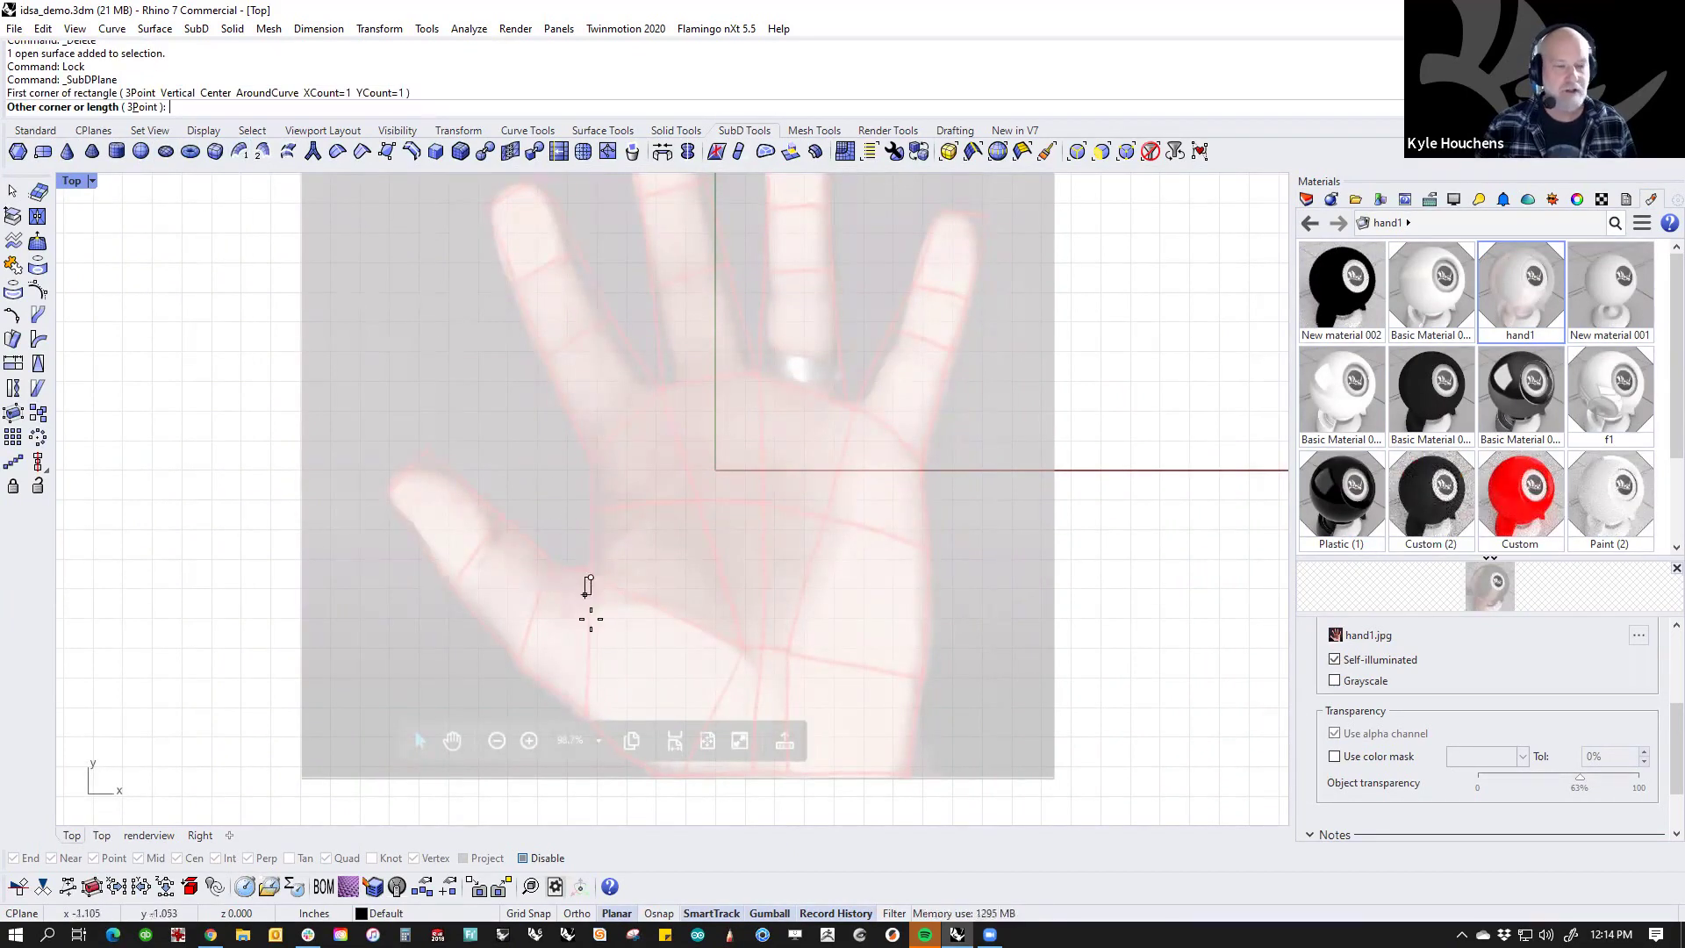
pyautogui.click(729, 762)
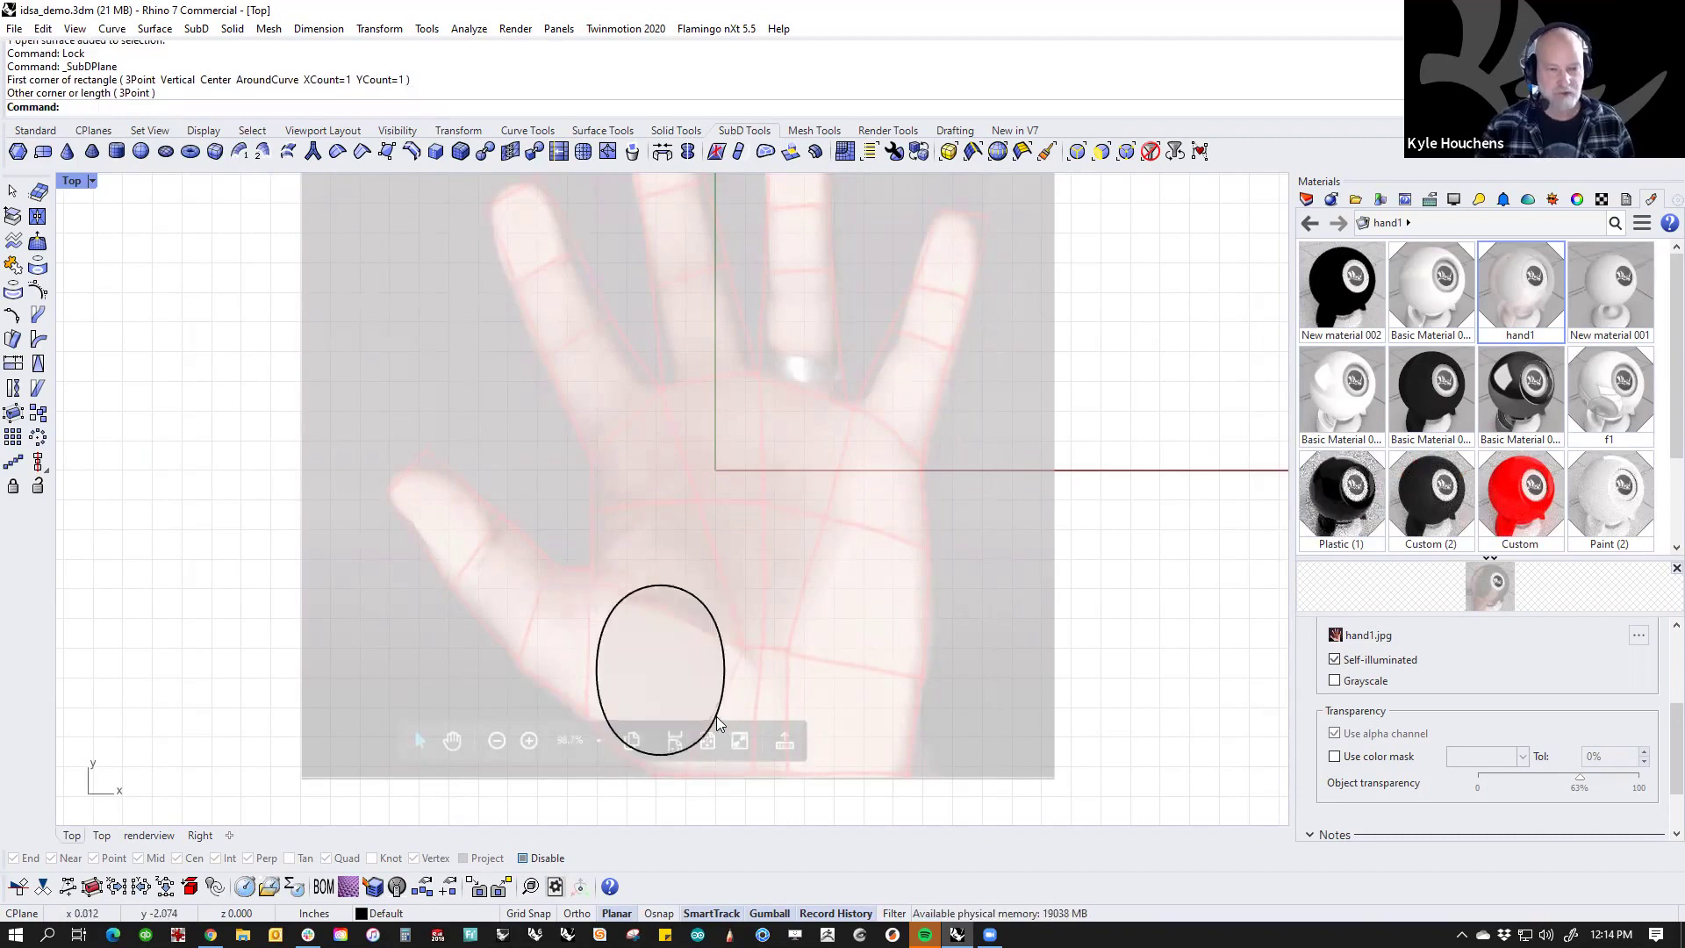
# Step: Switch the SubD display to flat and turn on the new plane's control points
pyautogui.press('Tab')
pyautogui.moveTo(720, 714); pyautogui.dragTo(744, 641, button='right')
pyautogui.middleClick(788, 674)
pyautogui.click(825, 698)
pyautogui.click(687, 689)
pyautogui.press('Return')
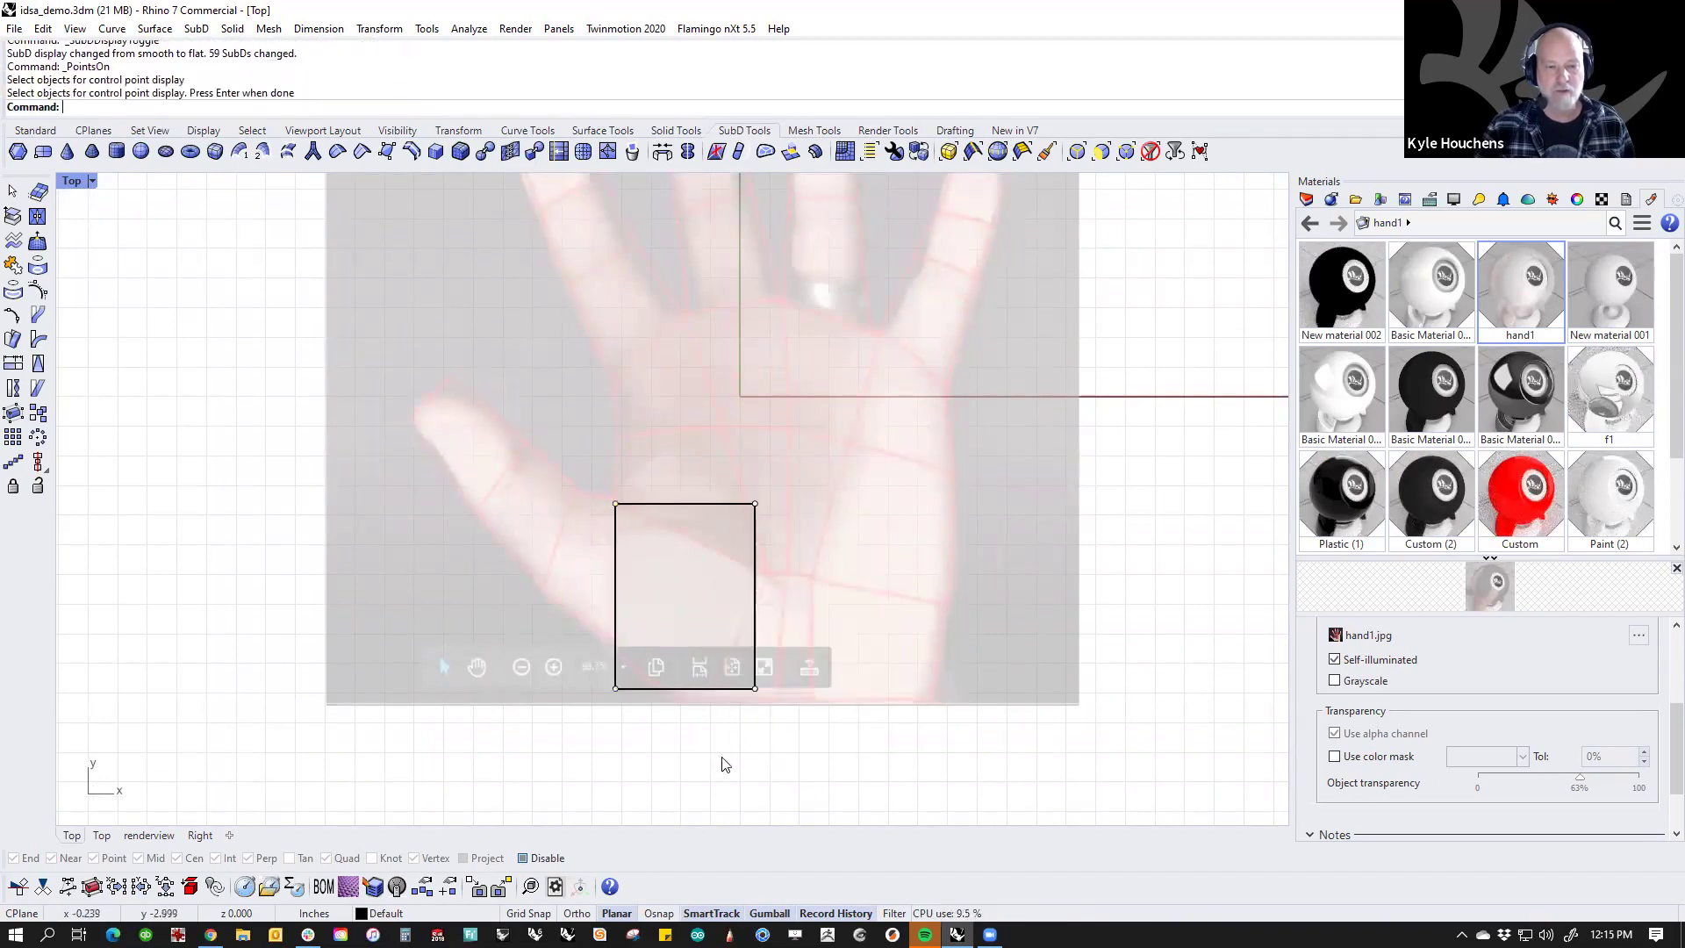
# Step: Move the SubD plane's corner points onto the red line intersections around the base of the thumb
pyautogui.scroll(3, 703, 582)
pyautogui.moveTo(740, 434); pyautogui.dragTo(837, 520)
pyautogui.moveTo(783, 465); pyautogui.dragTo(800, 571)
pyautogui.moveTo(830, 758); pyautogui.dragTo(848, 627, button='right')
pyautogui.moveTo(727, 672); pyautogui.dragTo(711, 642)
pyautogui.click(803, 614)
pyautogui.click(590, 617)
pyautogui.moveTo(616, 573)
pyautogui.mouseDown()
pyautogui.moveTo(588, 613)
pyautogui.moveTo(588, 559)
pyautogui.mouseUp()
pyautogui.hotkey('ctrl', 'z')
pyautogui.click(580, 652)
pyautogui.click(588, 617)
pyautogui.scroll(-2, 453, 623)
pyautogui.moveTo(540, 543); pyautogui.dragTo(626, 618, button='right')
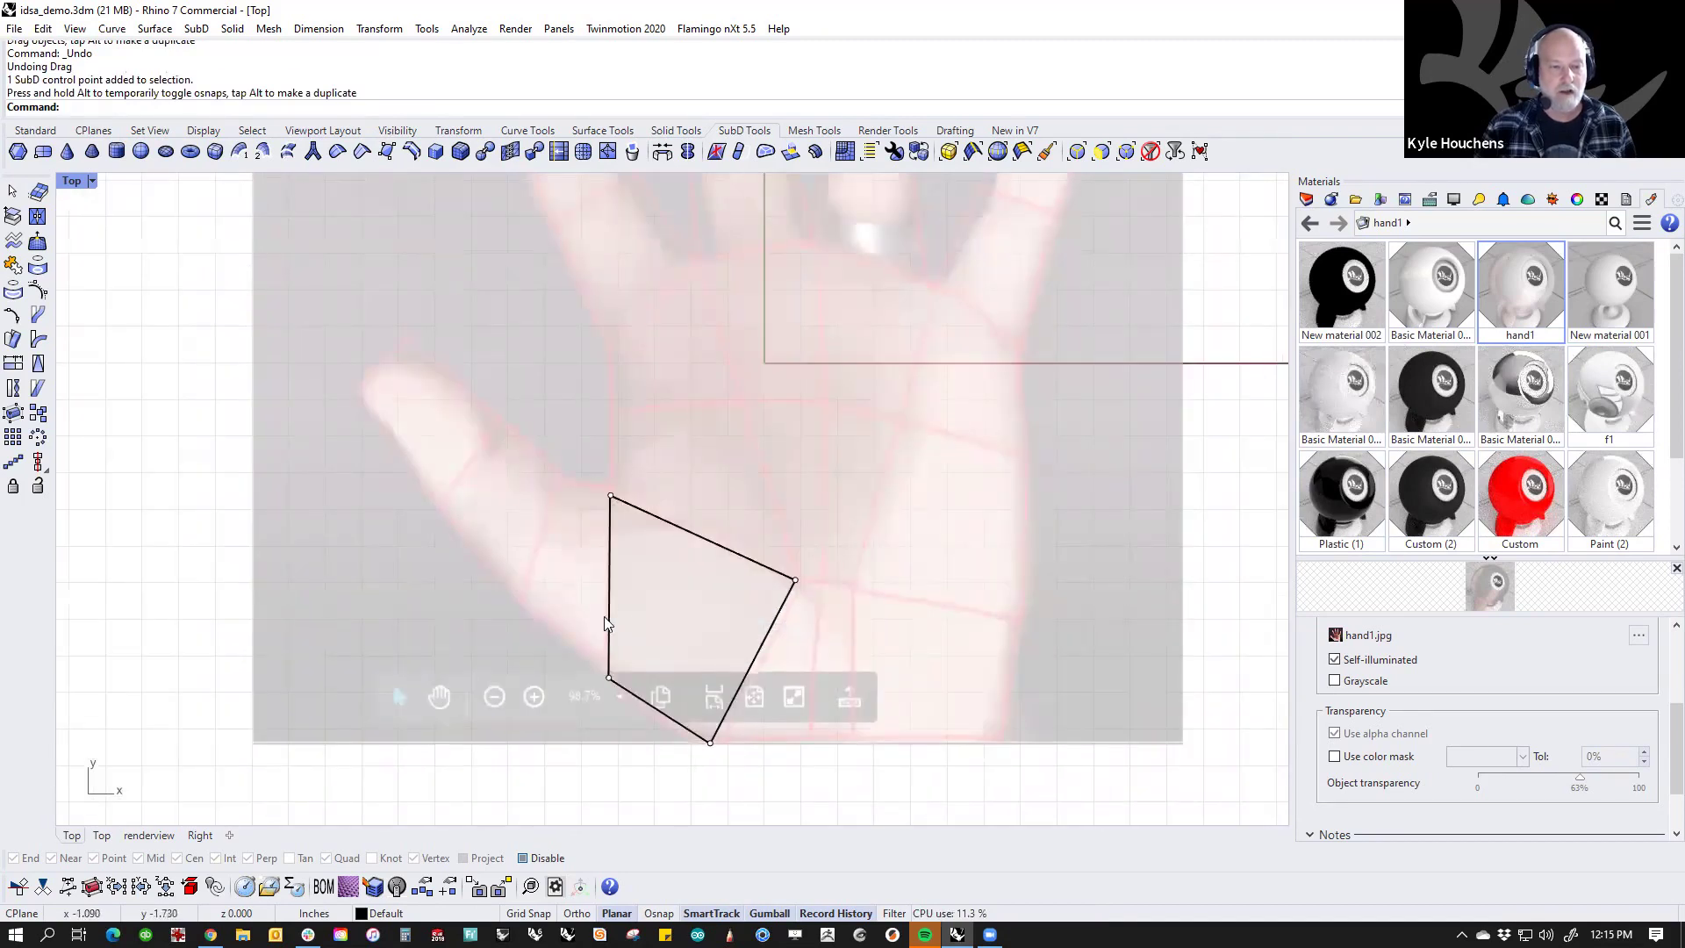
# Step: Extrude the plane's thumb-side edge into the first thumb segment and move its two end points onto the red joint line
pyautogui.click(608, 621)
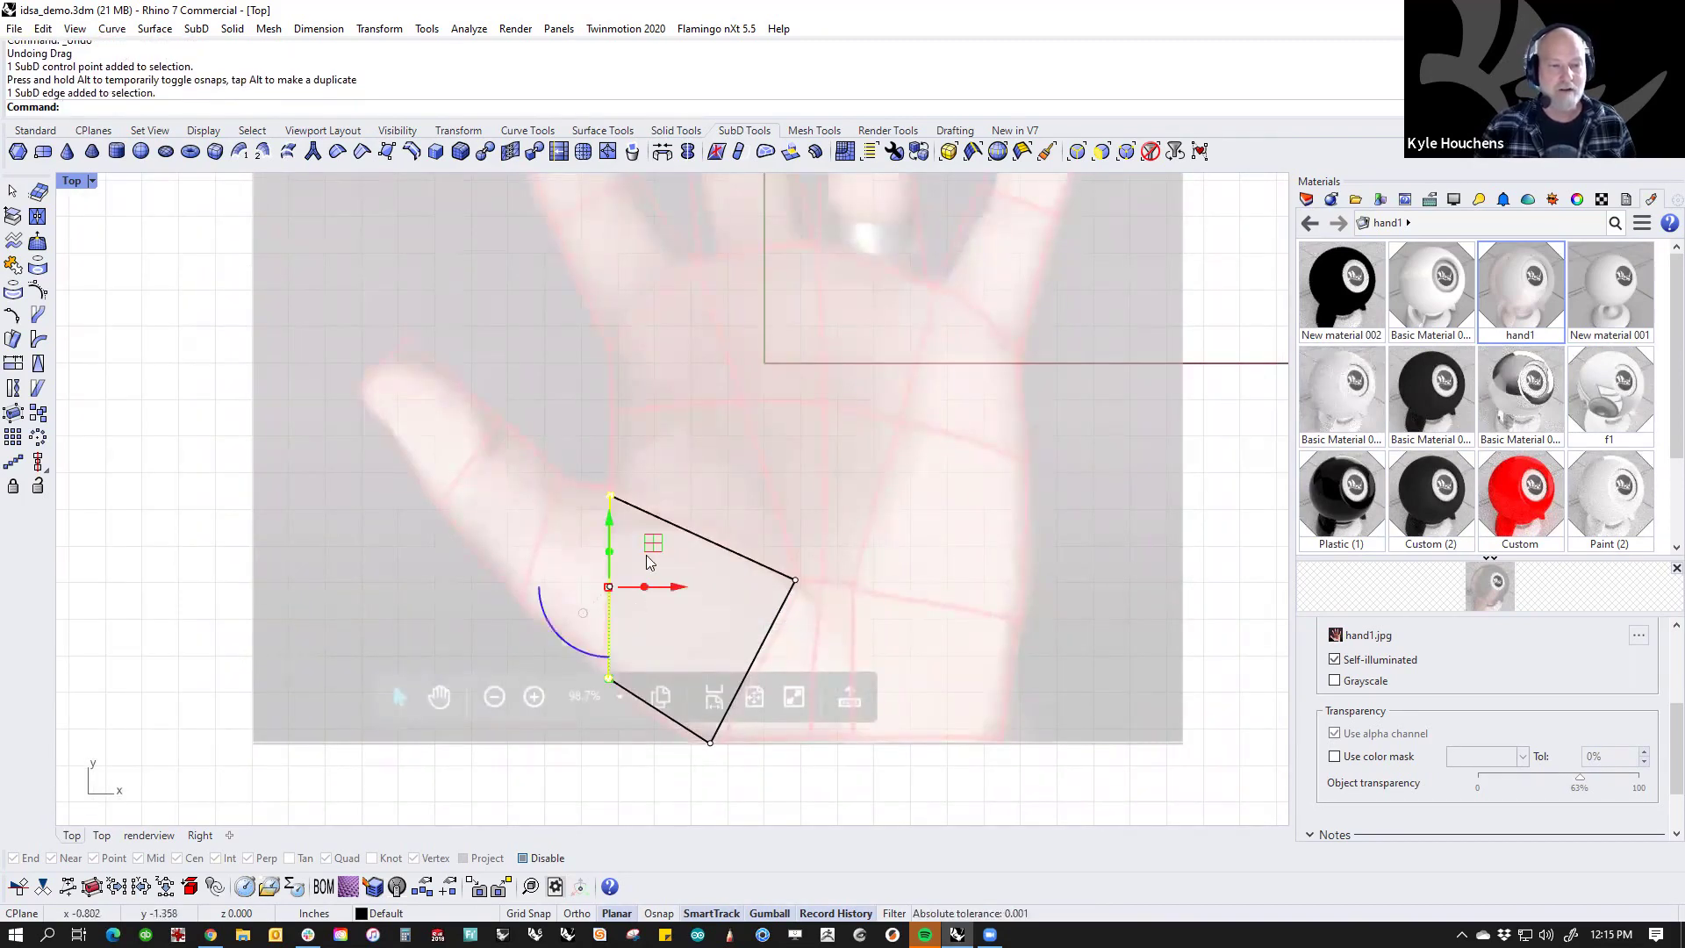
pyautogui.keyDown('ctrl'); pyautogui.moveTo(604, 585); pyautogui.dragTo(549, 583); pyautogui.keyUp('ctrl')
pyautogui.press('Escape')
pyautogui.click(566, 494)
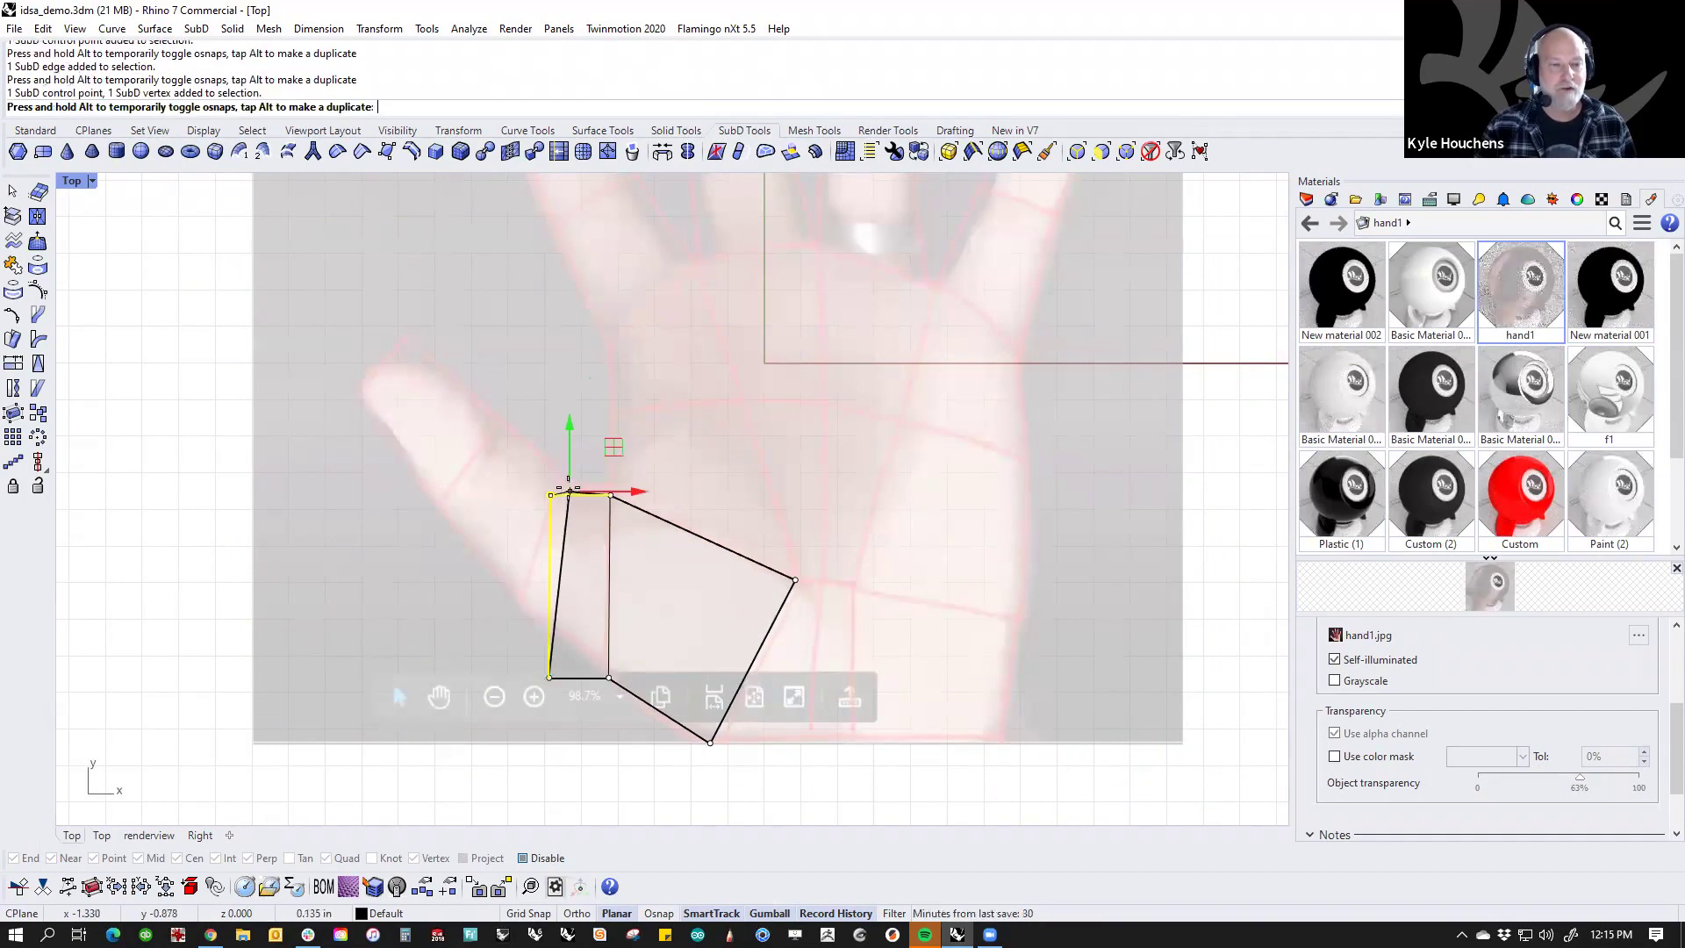
pyautogui.moveTo(569, 490); pyautogui.dragTo(566, 481)
pyautogui.click(490, 629)
pyautogui.moveTo(498, 645); pyautogui.dragTo(584, 698)
# Step: Extrude the thumb's end edge into two more segments up to the thumb tip and fit their points to the joint lines and outline
pyautogui.moveTo(586, 621); pyautogui.dragTo(399, 352)
pyautogui.click(538, 551)
pyautogui.press('alt')
pyautogui.click(350, 443)
pyautogui.click(370, 553)
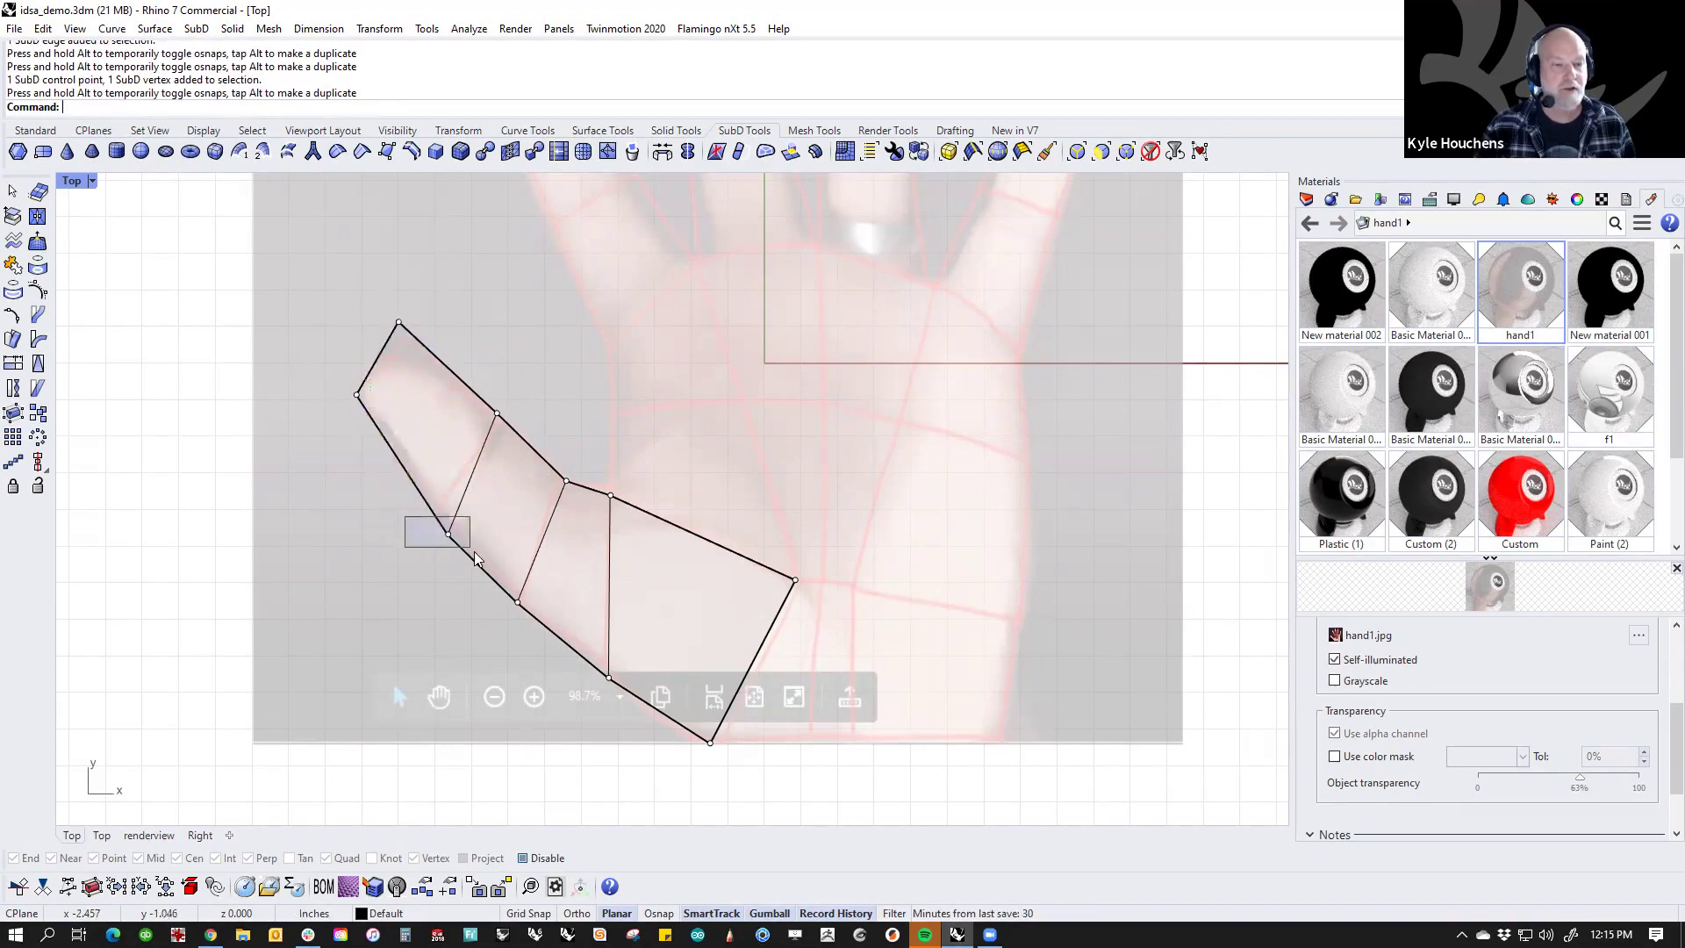
pyautogui.moveTo(474, 552); pyautogui.dragTo(478, 558)
pyautogui.moveTo(491, 490)
pyautogui.mouseDown()
pyautogui.moveTo(487, 449)
pyautogui.moveTo(480, 467)
pyautogui.mouseUp()
pyautogui.click(430, 617)
# Step: Extrude the palm face's edge facing the index finger into two rows and place the end points at the index finger base
pyautogui.scroll(-2, 735, 616)
pyautogui.moveTo(721, 613); pyautogui.dragTo(661, 645, button='right')
pyautogui.click(656, 619)
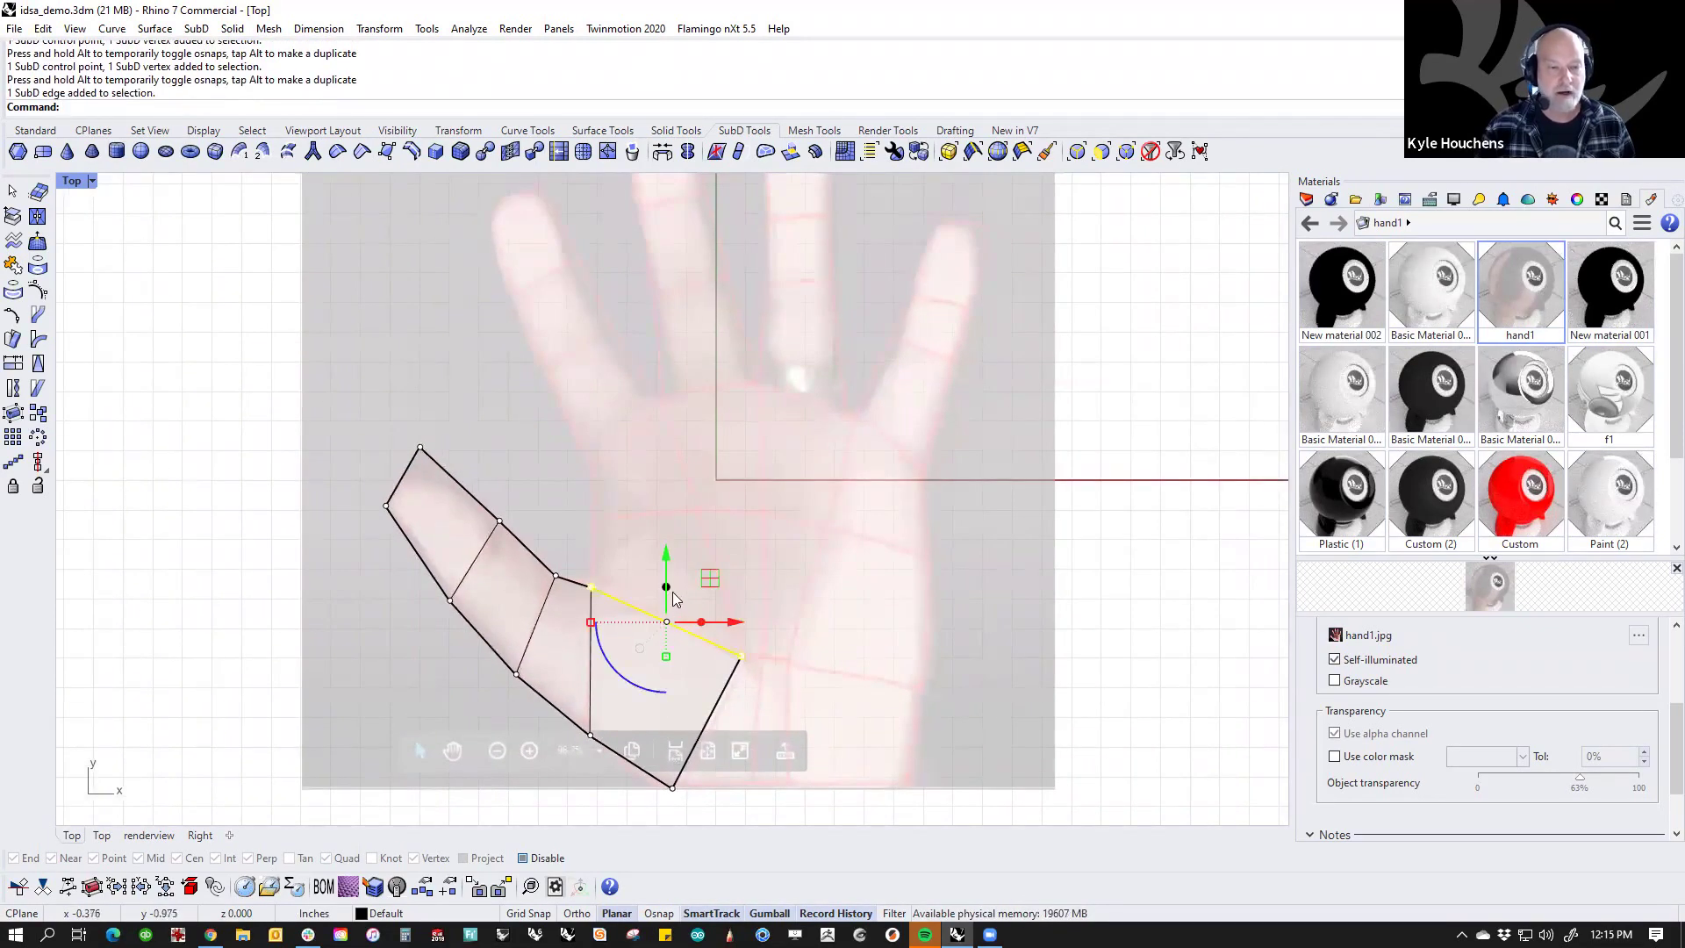
pyautogui.keyDown('ctrl'); pyautogui.moveTo(665, 620); pyautogui.dragTo(660, 403); pyautogui.keyUp('ctrl')
pyautogui.press('Escape')
pyautogui.click(741, 531)
pyautogui.press('Escape')
pyautogui.click(652, 522)
pyautogui.press('Escape')
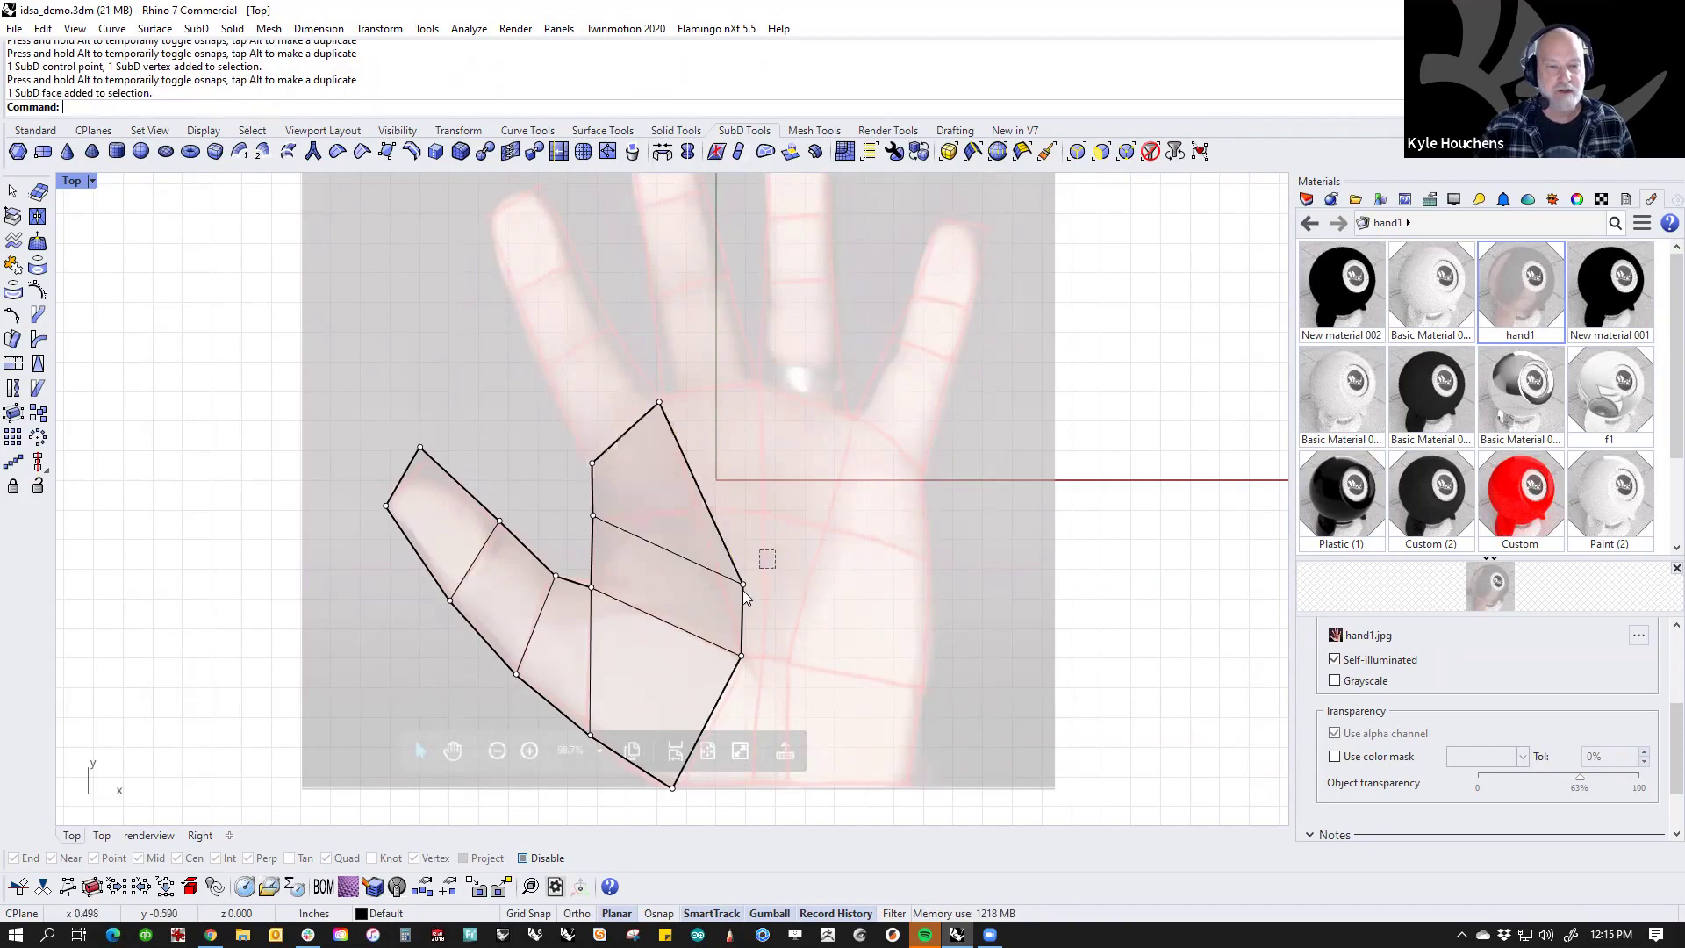
# Step: Move the inner palm point between the two new rows onto the red line intersection below the index finger
pyautogui.moveTo(768, 560); pyautogui.dragTo(739, 606)
pyautogui.press('Escape')
pyautogui.middleClick(763, 558)
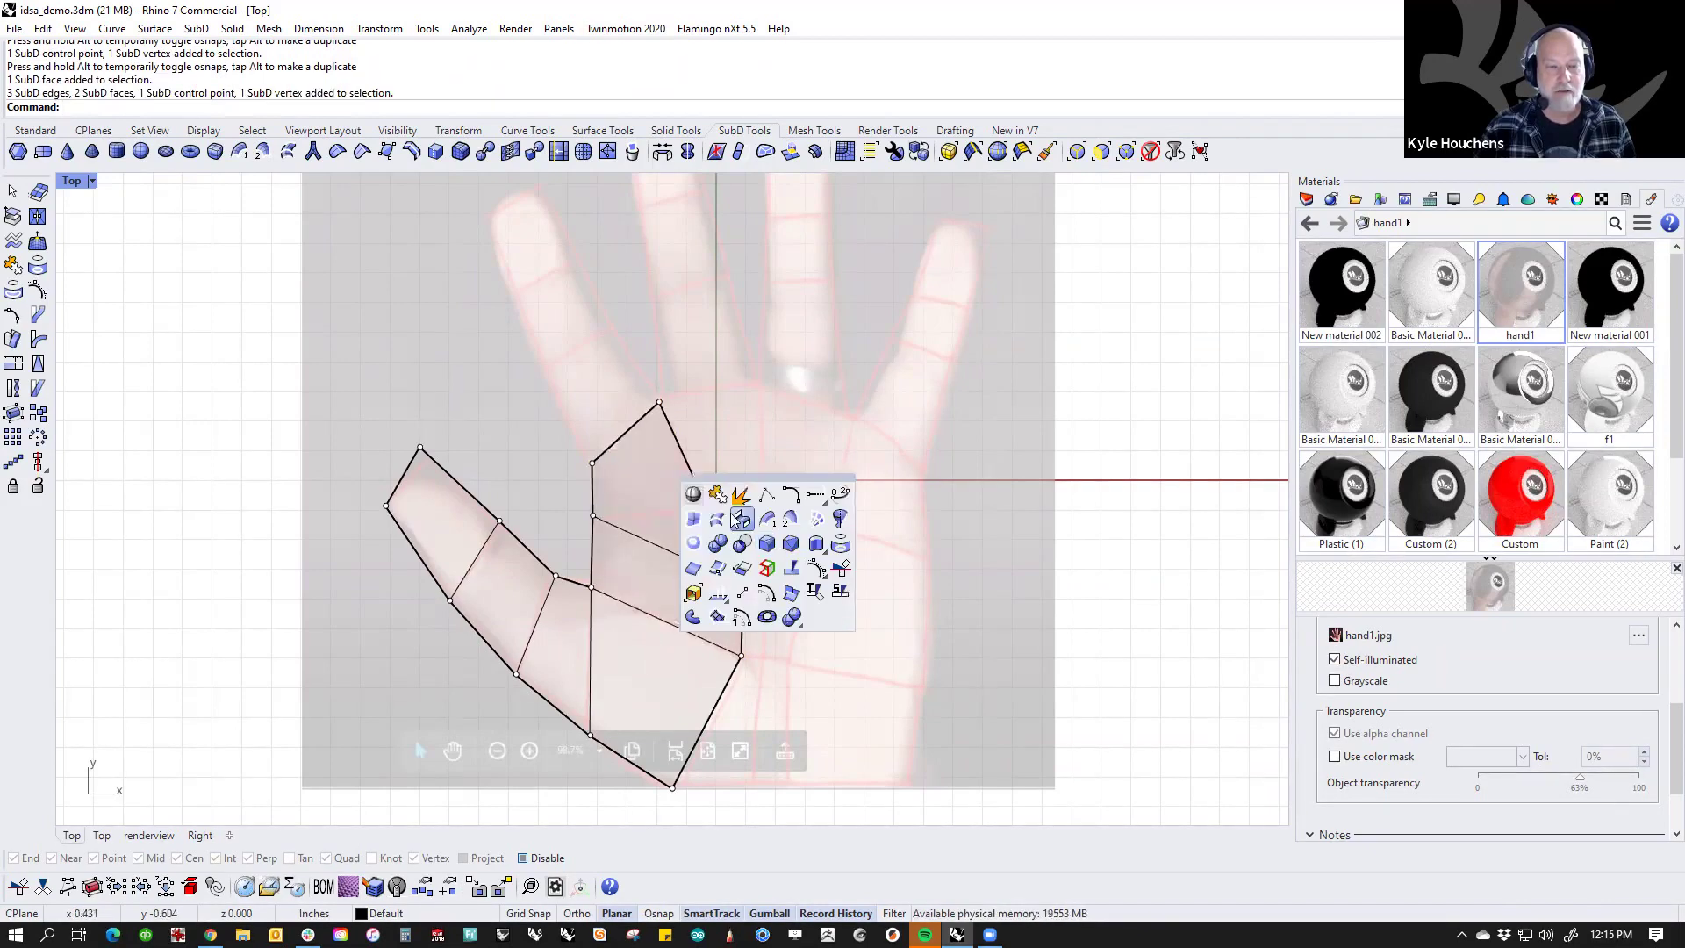
pyautogui.click(693, 495)
pyautogui.click(743, 583)
pyautogui.moveTo(743, 584); pyautogui.dragTo(695, 509)
# Step: Extrude the three inner palm edges toward the little-finger side and place the top point between the middle and ring fingers
pyautogui.keyDown('ctrl'); pyautogui.keyDown('shift'); pyautogui.click(683, 476); pyautogui.keyUp('shift'); pyautogui.keyUp('ctrl')
pyautogui.keyDown('ctrl'); pyautogui.keyDown('shift'); pyautogui.click(723, 596); pyautogui.keyUp('shift'); pyautogui.keyUp('ctrl')
pyautogui.keyDown('ctrl'); pyautogui.keyDown('shift'); pyautogui.click(721, 694); pyautogui.keyUp('shift'); pyautogui.keyUp('ctrl')
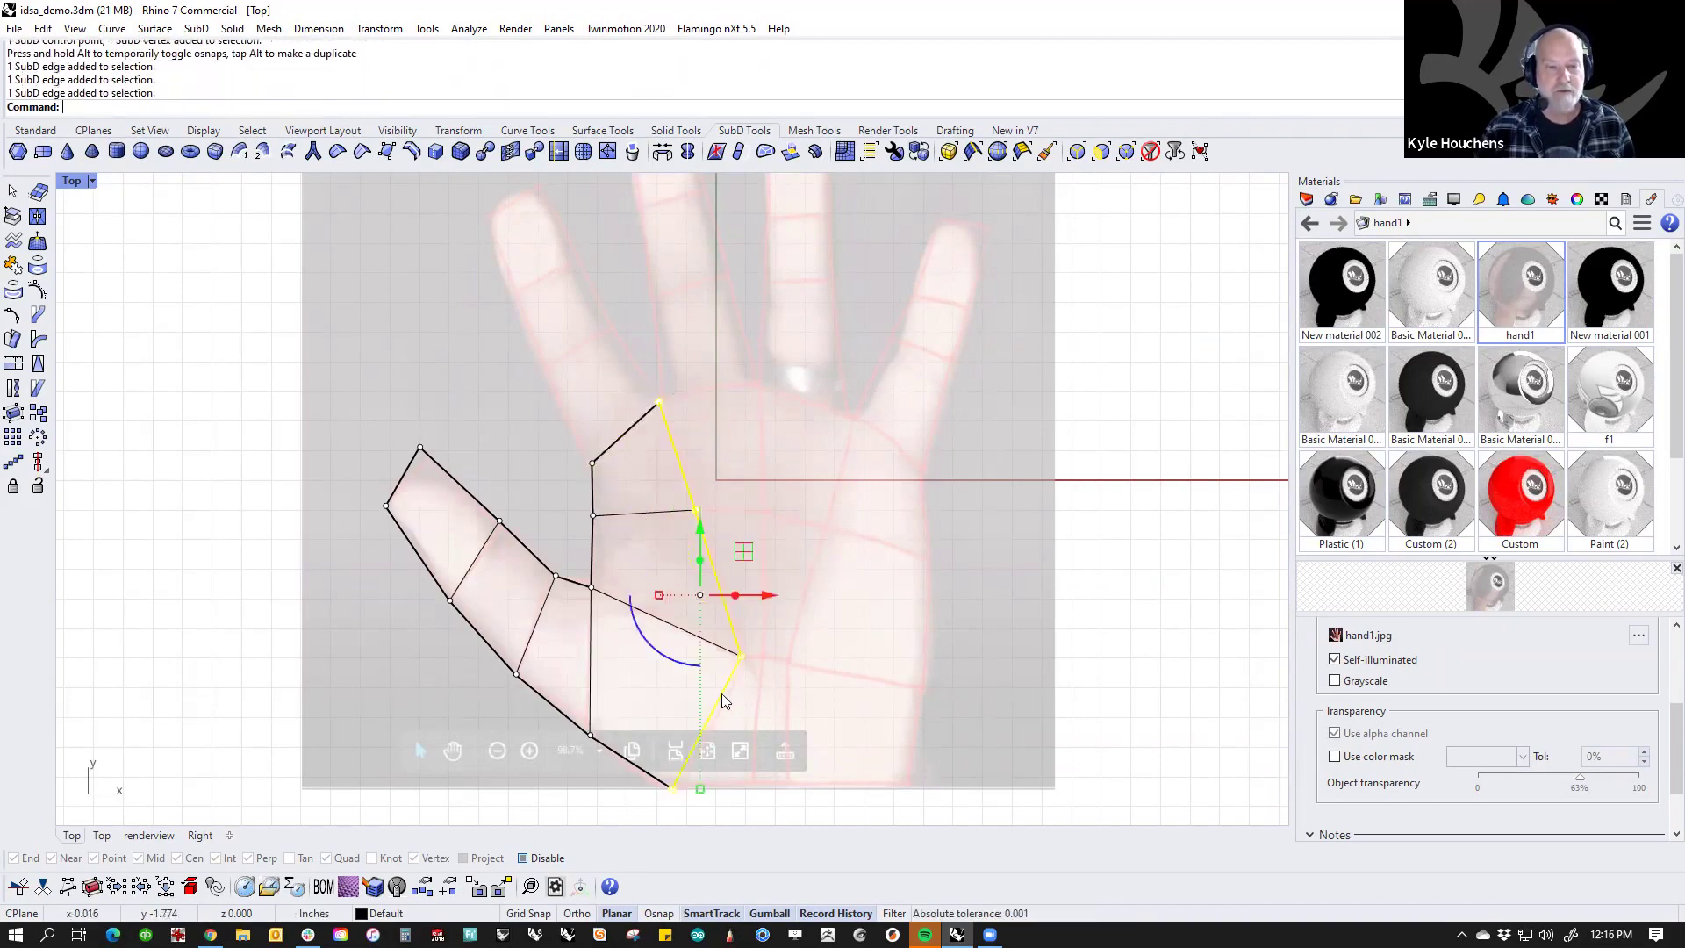
pyautogui.moveTo(741, 609); pyautogui.dragTo(766, 608)
pyautogui.keyDown('ctrl'); pyautogui.keyDown('shift'); pyautogui.click(683, 402); pyautogui.keyUp('shift'); pyautogui.keyUp('ctrl')
pyautogui.moveTo(726, 358); pyautogui.dragTo(802, 348)
pyautogui.press('Escape')
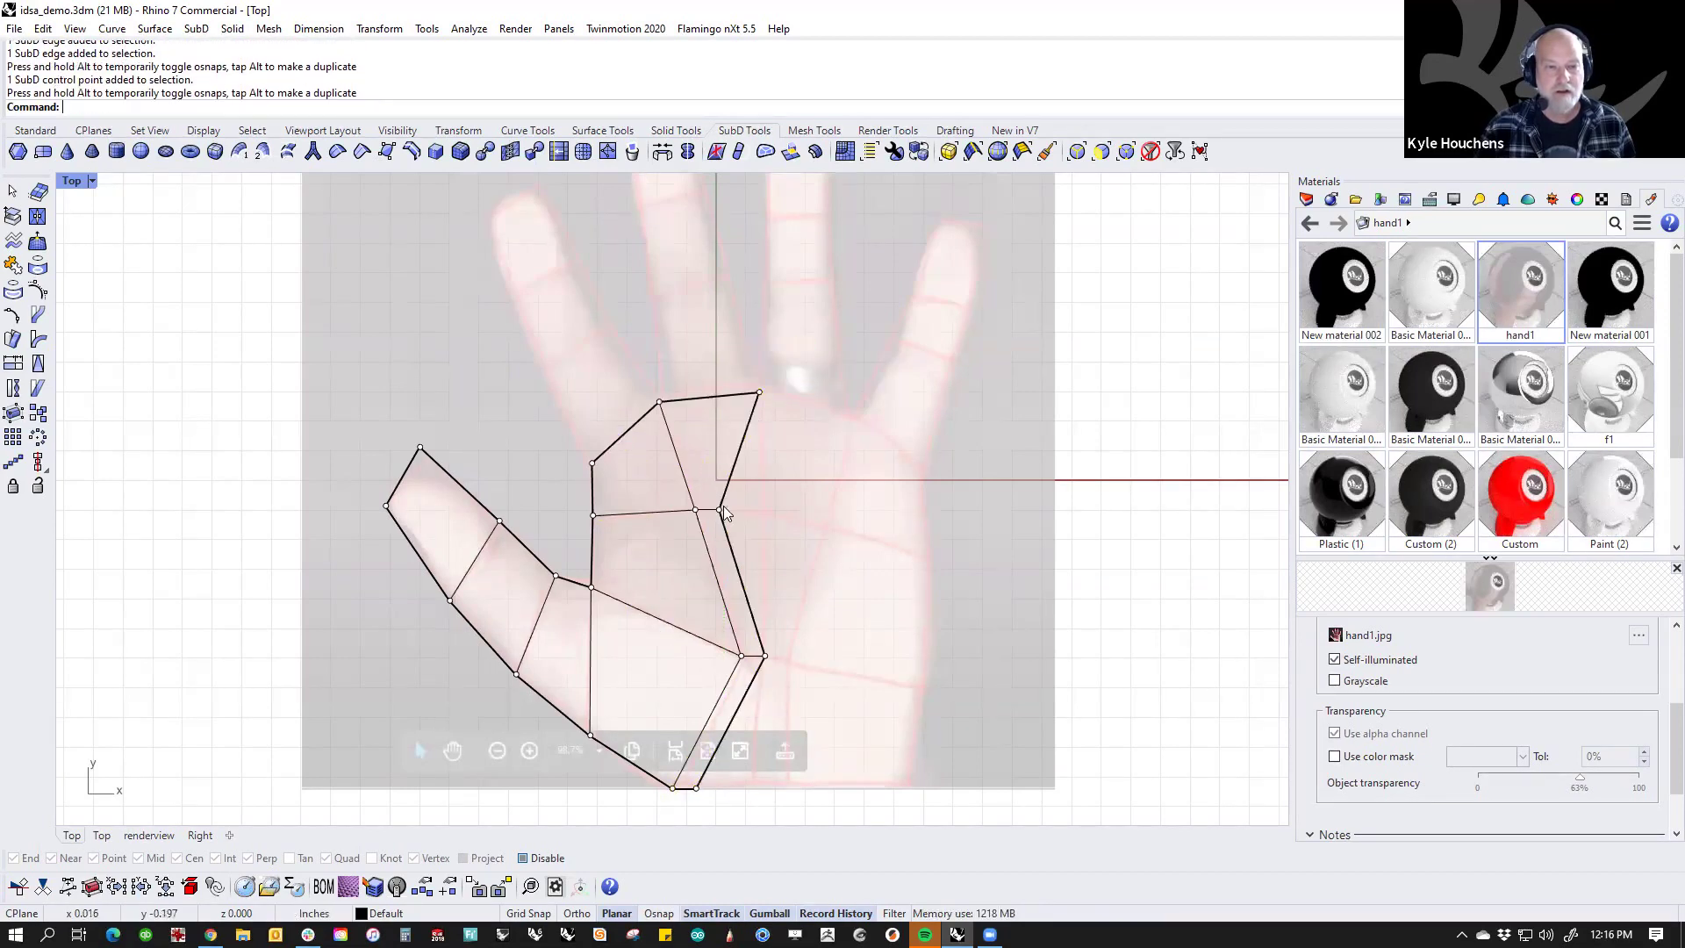
# Step: Move the new palm column's middle and wrist points onto the traced red lines
pyautogui.keyDown('ctrl'); pyautogui.keyDown('shift'); pyautogui.click(720, 508); pyautogui.keyUp('shift'); pyautogui.keyUp('ctrl')
pyautogui.moveTo(780, 509); pyautogui.dragTo(826, 511)
pyautogui.press('Escape')
pyautogui.moveTo(771, 735); pyautogui.dragTo(755, 653, button='right')
pyautogui.click(682, 706)
pyautogui.moveTo(746, 707); pyautogui.dragTo(802, 707)
pyautogui.press('Escape')
# Step: Extrude the second palm column's three outer edges into a third column and fit its lower points to the red lines
pyautogui.keyDown('ctrl'); pyautogui.keyDown('shift'); pyautogui.click(748, 411); pyautogui.keyUp('shift'); pyautogui.keyUp('ctrl')
pyautogui.keyDown('ctrl'); pyautogui.keyDown('shift'); pyautogui.click(746, 625); pyautogui.keyUp('shift'); pyautogui.keyUp('ctrl')
pyautogui.keyDown('ctrl'); pyautogui.keyDown('shift'); pyautogui.click(750, 542); pyautogui.keyUp('shift'); pyautogui.keyUp('ctrl')
pyautogui.moveTo(777, 507); pyautogui.dragTo(794, 561)
pyautogui.press('Escape')
pyautogui.moveTo(771, 691)
pyautogui.keyDown('ctrl'); pyautogui.keyDown('shift'); pyautogui.mouseDown()
pyautogui.moveTo(793, 705)
pyautogui.moveTo(771, 707)
pyautogui.moveTo(772, 678)
pyautogui.mouseUp(); pyautogui.keyUp('shift'); pyautogui.keyUp('ctrl')
pyautogui.press('Escape')
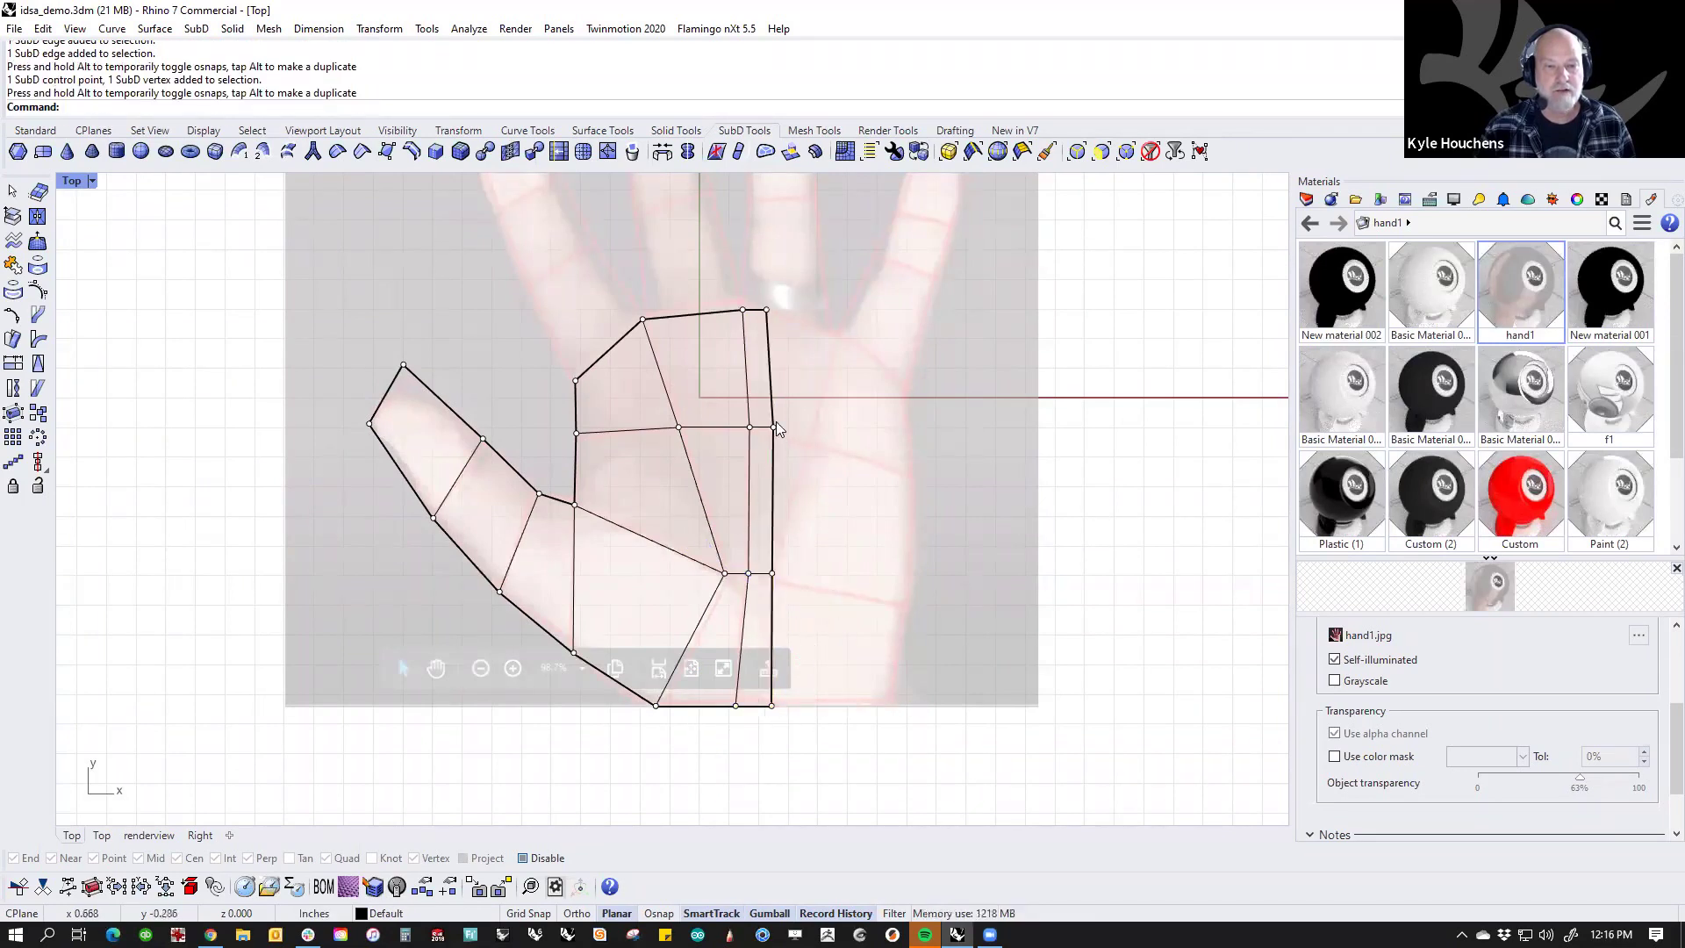
# Step: Move the third palm column's middle and top points onto the red lines below the gap between ring and little fingers
pyautogui.click(774, 427)
pyautogui.moveTo(774, 427); pyautogui.dragTo(808, 438)
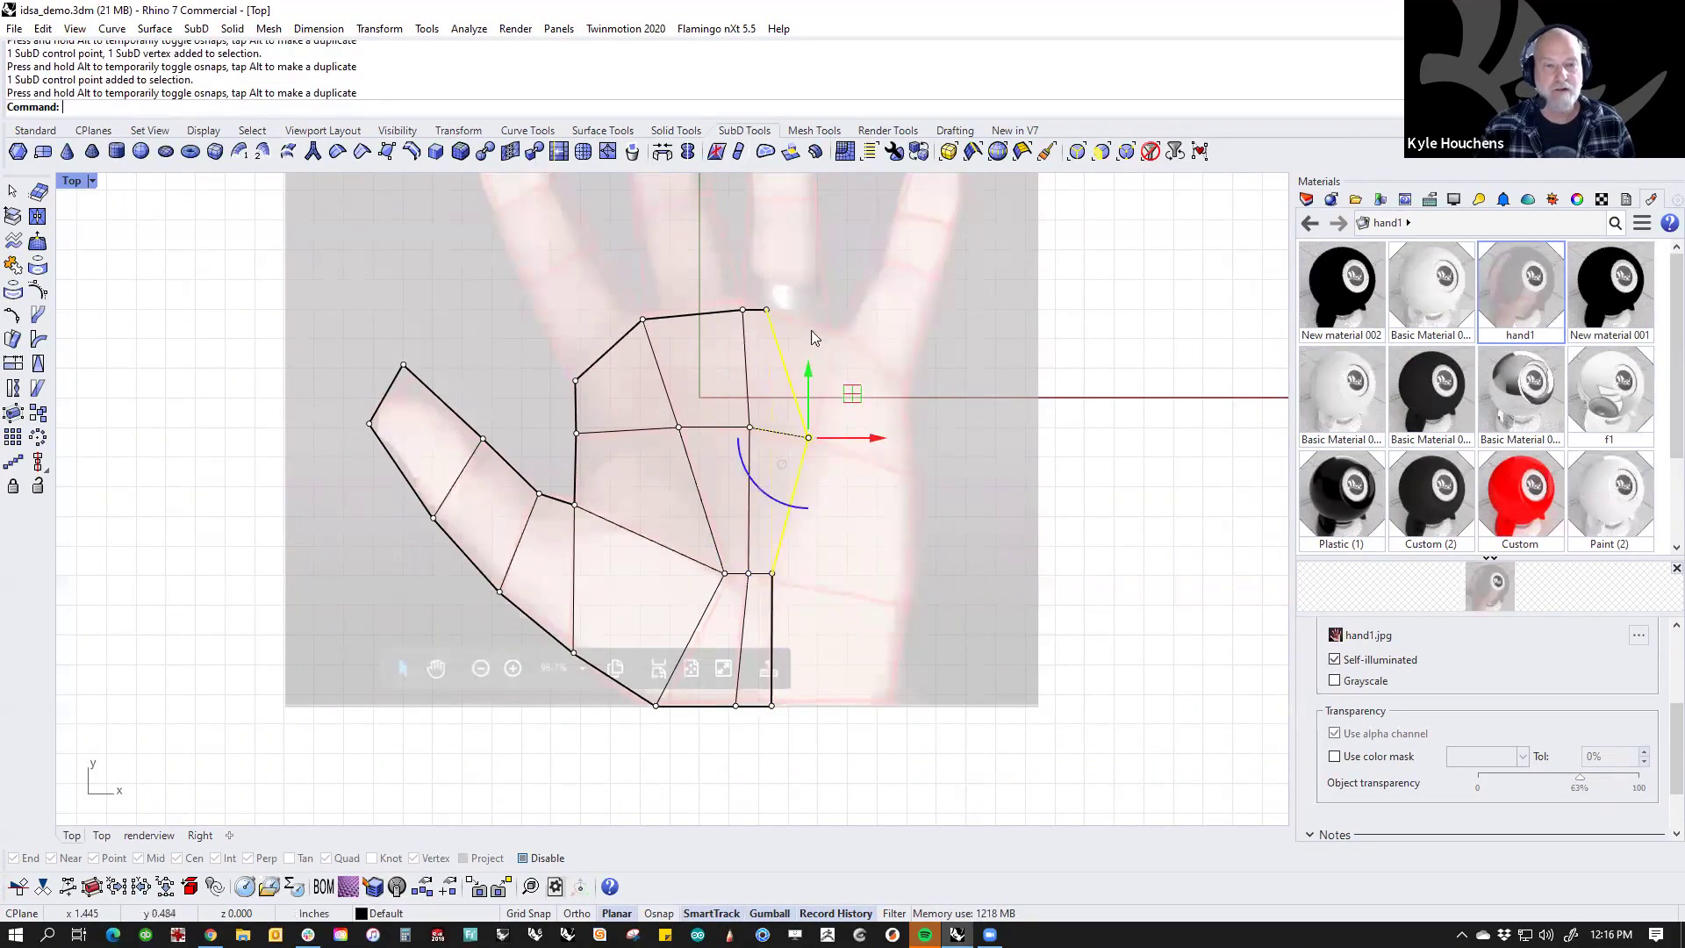
pyautogui.click(767, 310)
pyautogui.moveTo(813, 268); pyautogui.dragTo(883, 291)
pyautogui.press('Escape')
# Step: Extrude the third palm column's outer edges to the hand's outer side and place the wrist corner point on the outline
pyautogui.click(816, 405)
pyautogui.keyDown('shift'); pyautogui.click(790, 506); pyautogui.keyUp('shift')
pyautogui.keyDown('shift'); pyautogui.click(772, 621); pyautogui.keyUp('shift')
pyautogui.moveTo(834, 524); pyautogui.dragTo(943, 568)
pyautogui.click(1026, 736)
pyautogui.moveTo(875, 729)
pyautogui.mouseDown()
pyautogui.moveTo(929, 690)
pyautogui.moveTo(896, 706)
pyautogui.mouseUp()
# Step: Move the outer palm column's remaining points onto the hand outline and the outer base of the little finger
pyautogui.click(968, 591)
pyautogui.moveTo(907, 424); pyautogui.dragTo(912, 473)
pyautogui.click(1011, 439)
pyautogui.moveTo(934, 301); pyautogui.dragTo(1044, 395)
pyautogui.moveTo(969, 334); pyautogui.dragTo(913, 386)
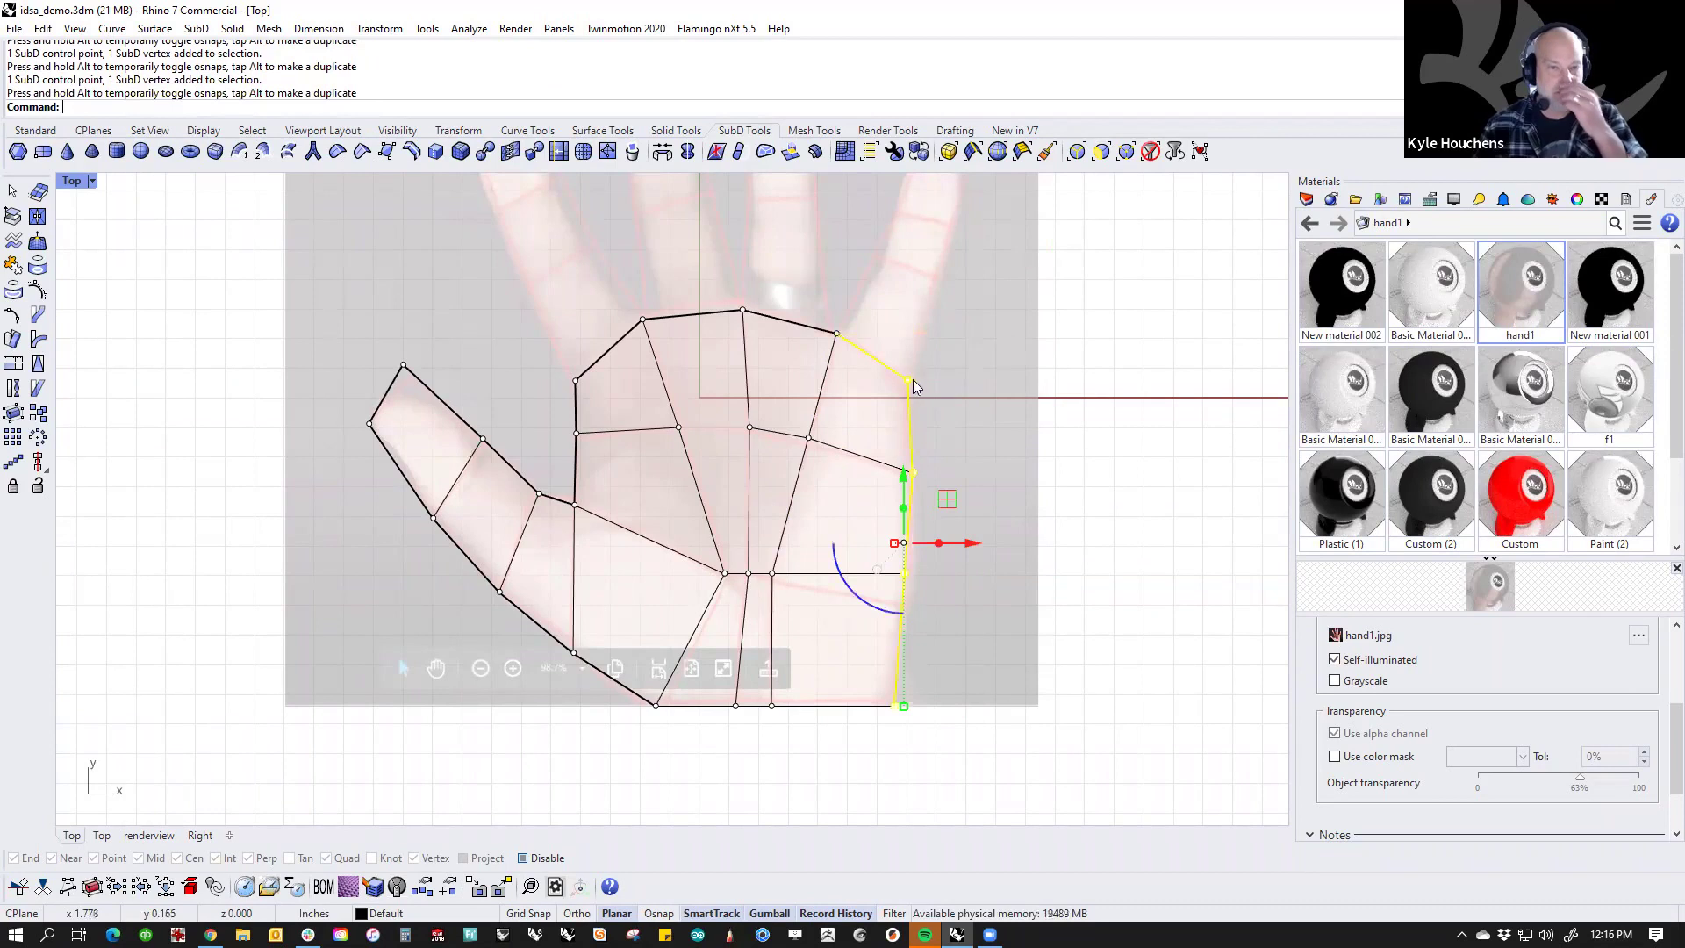
pyautogui.click(945, 443)
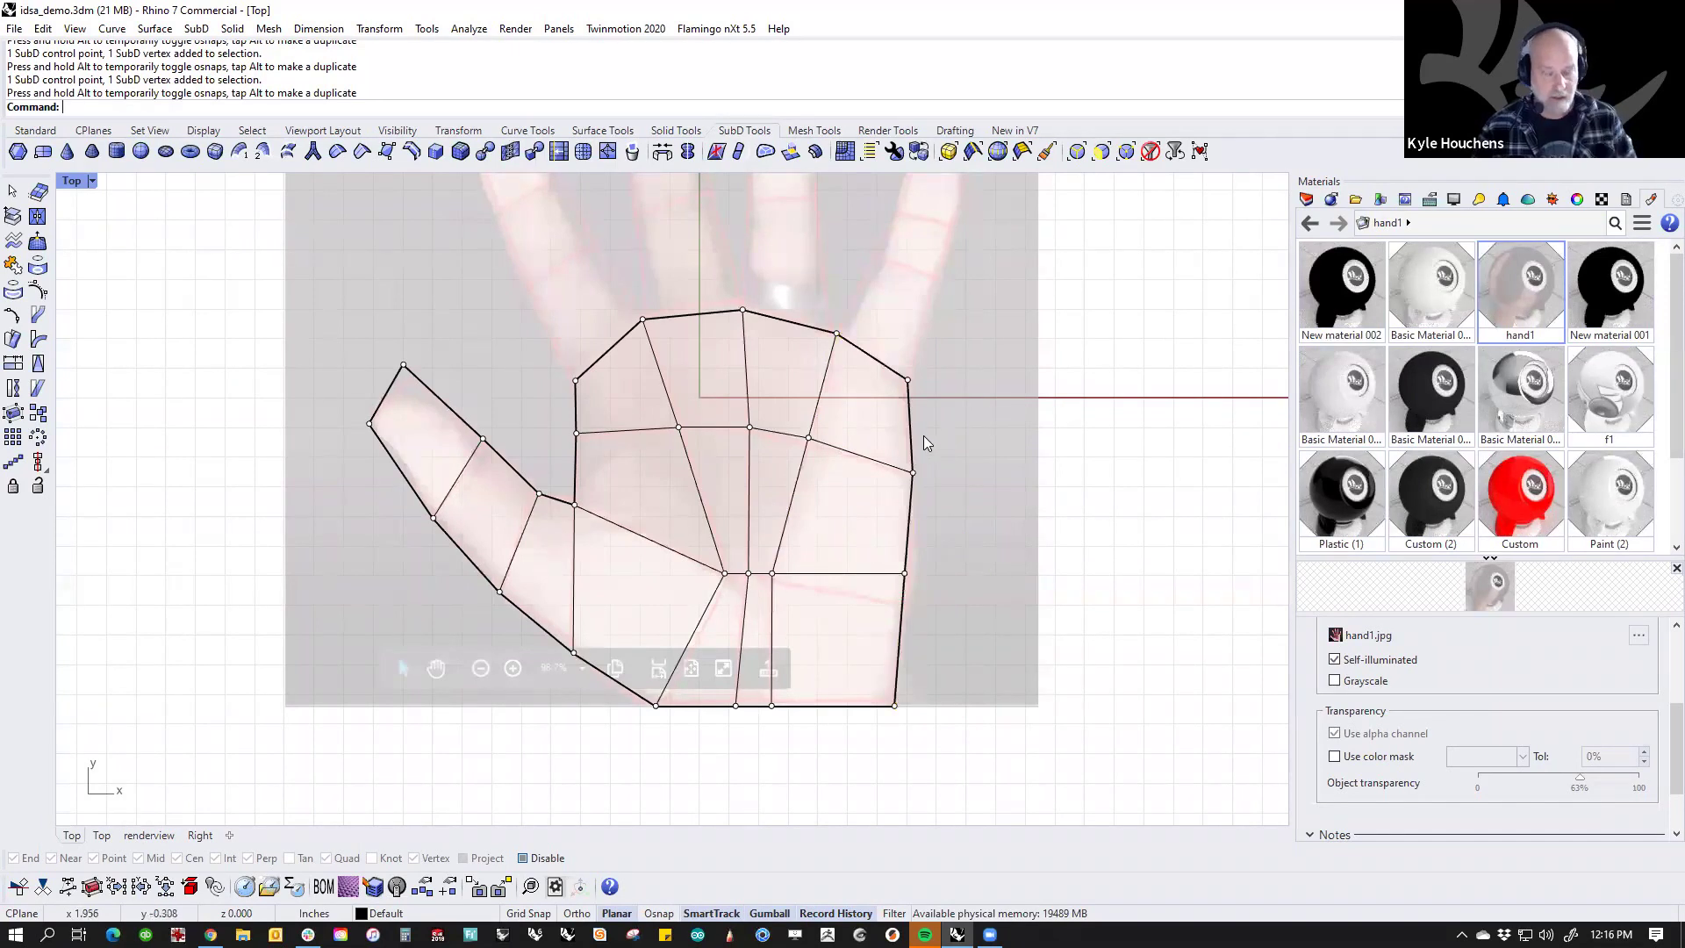
# Step: Set the Top viewport to Shaded display and select a face, an edge and a corner vertex below the little finger in turn
pyautogui.middleClick(787, 383)
pyautogui.click(787, 383)
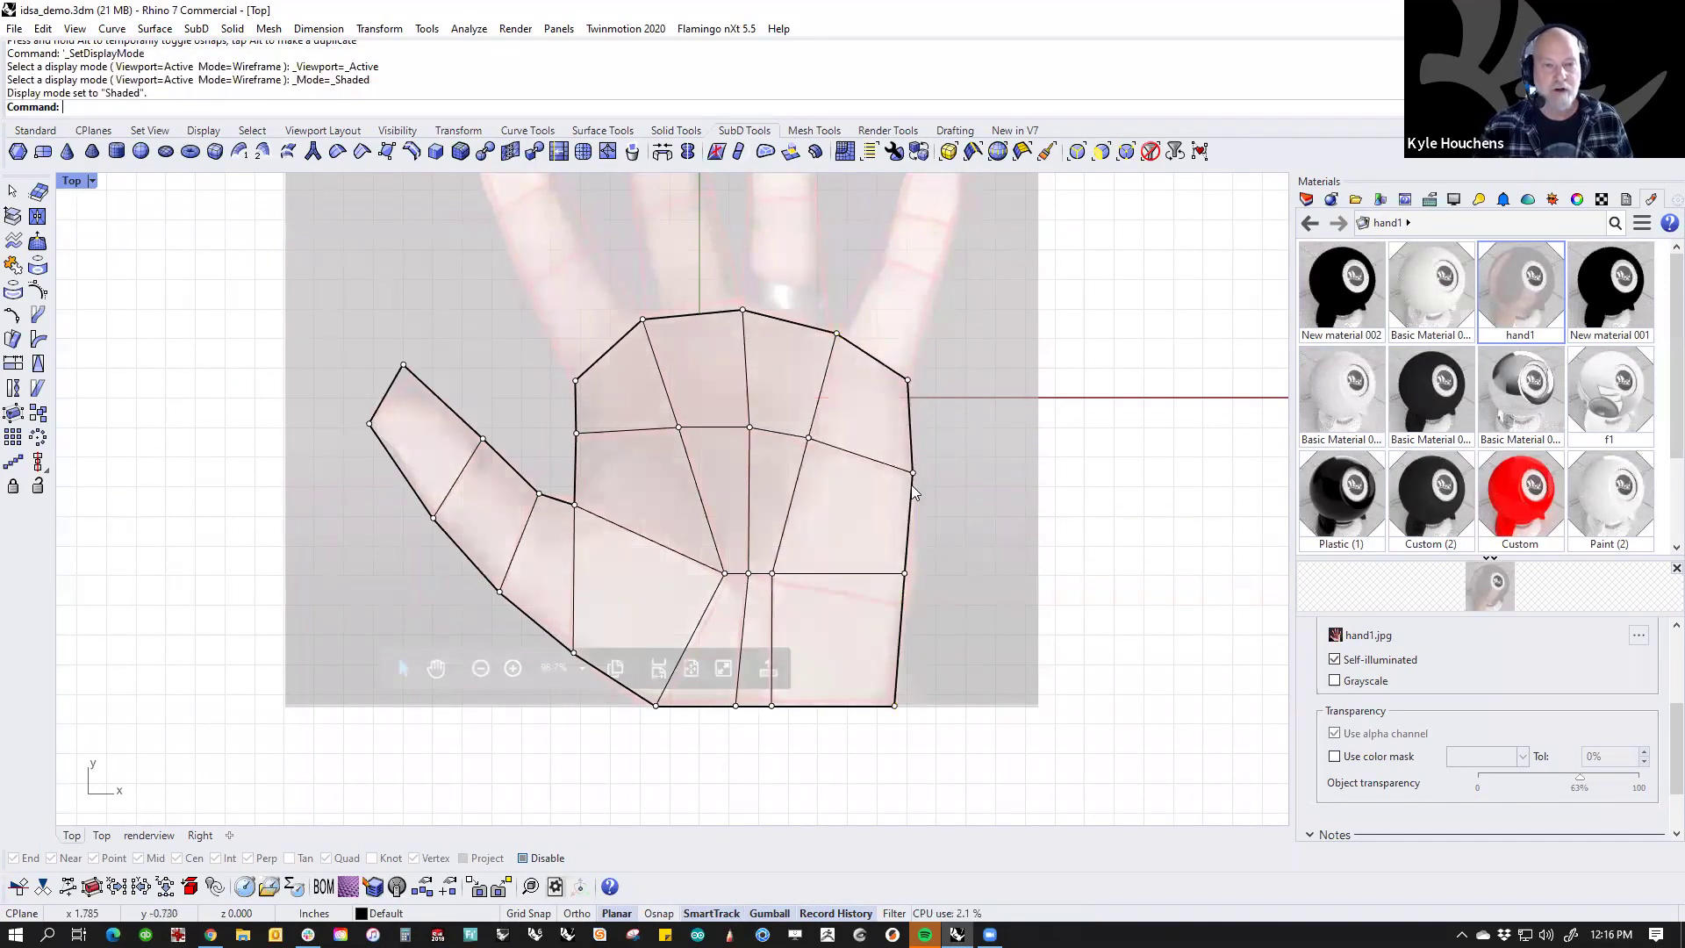
pyautogui.keyDown('ctrl'); pyautogui.keyDown('shift'); pyautogui.click(866, 421); pyautogui.keyUp('shift'); pyautogui.keyUp('ctrl')
pyautogui.click(969, 438)
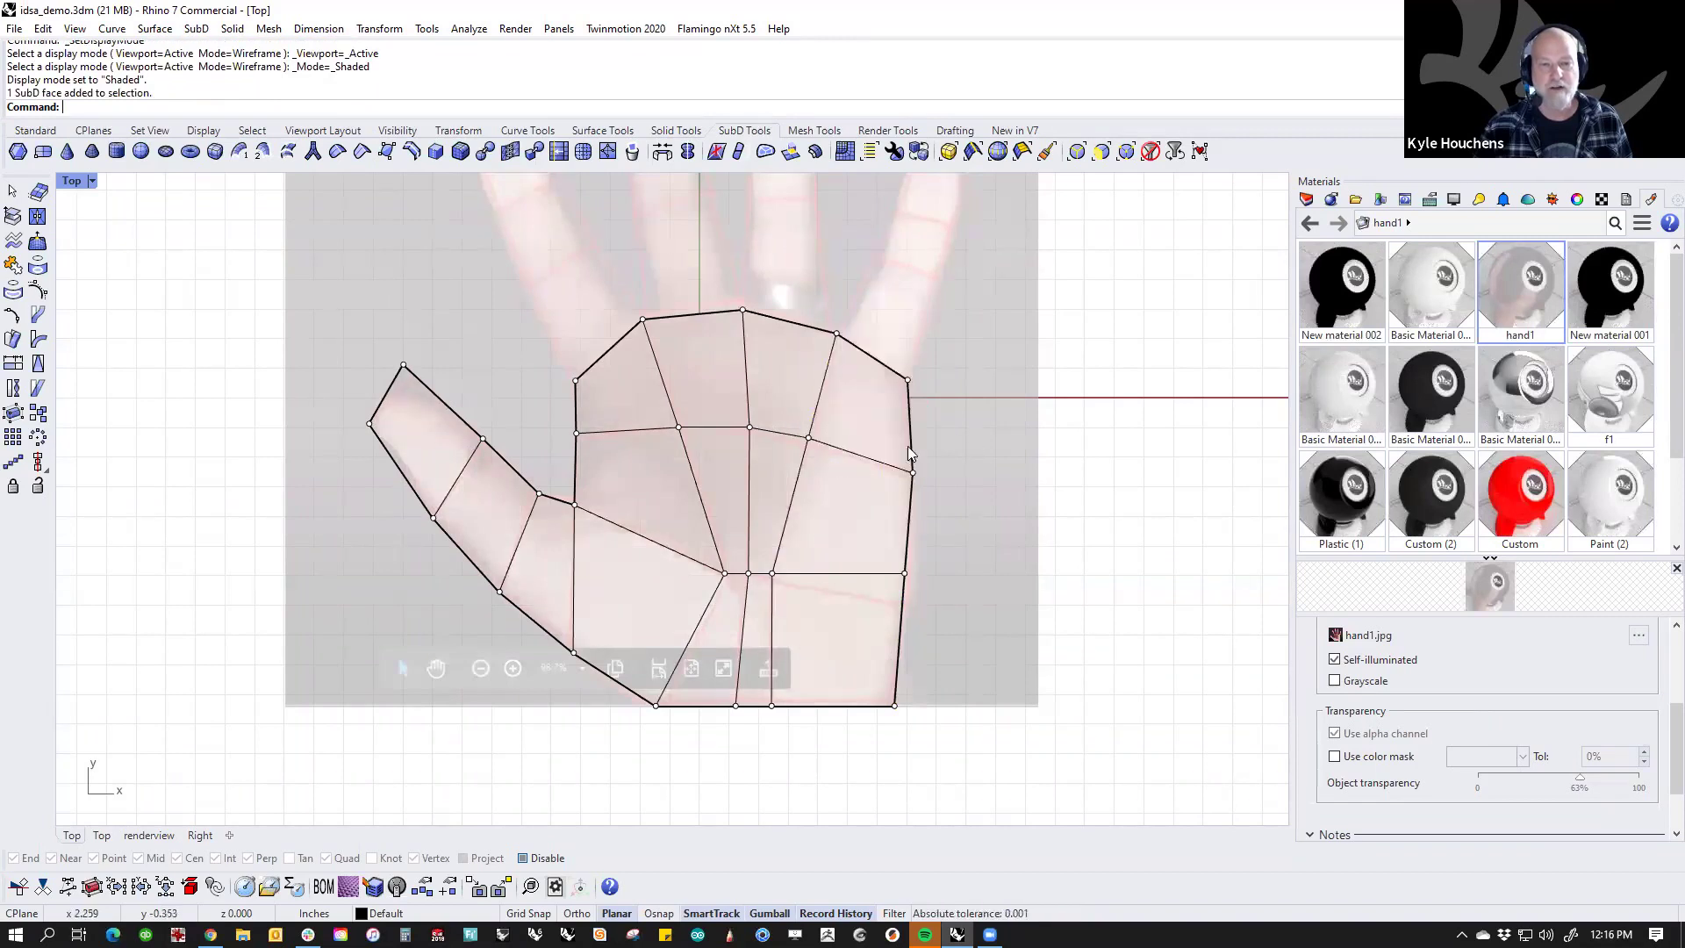
pyautogui.keyDown('ctrl'); pyautogui.keyDown('shift'); pyautogui.click(877, 466); pyautogui.keyUp('shift'); pyautogui.keyUp('ctrl')
pyautogui.click(997, 464)
pyautogui.keyDown('ctrl'); pyautogui.keyDown('shift'); pyautogui.click(907, 379); pyautogui.keyUp('shift'); pyautogui.keyUp('ctrl')
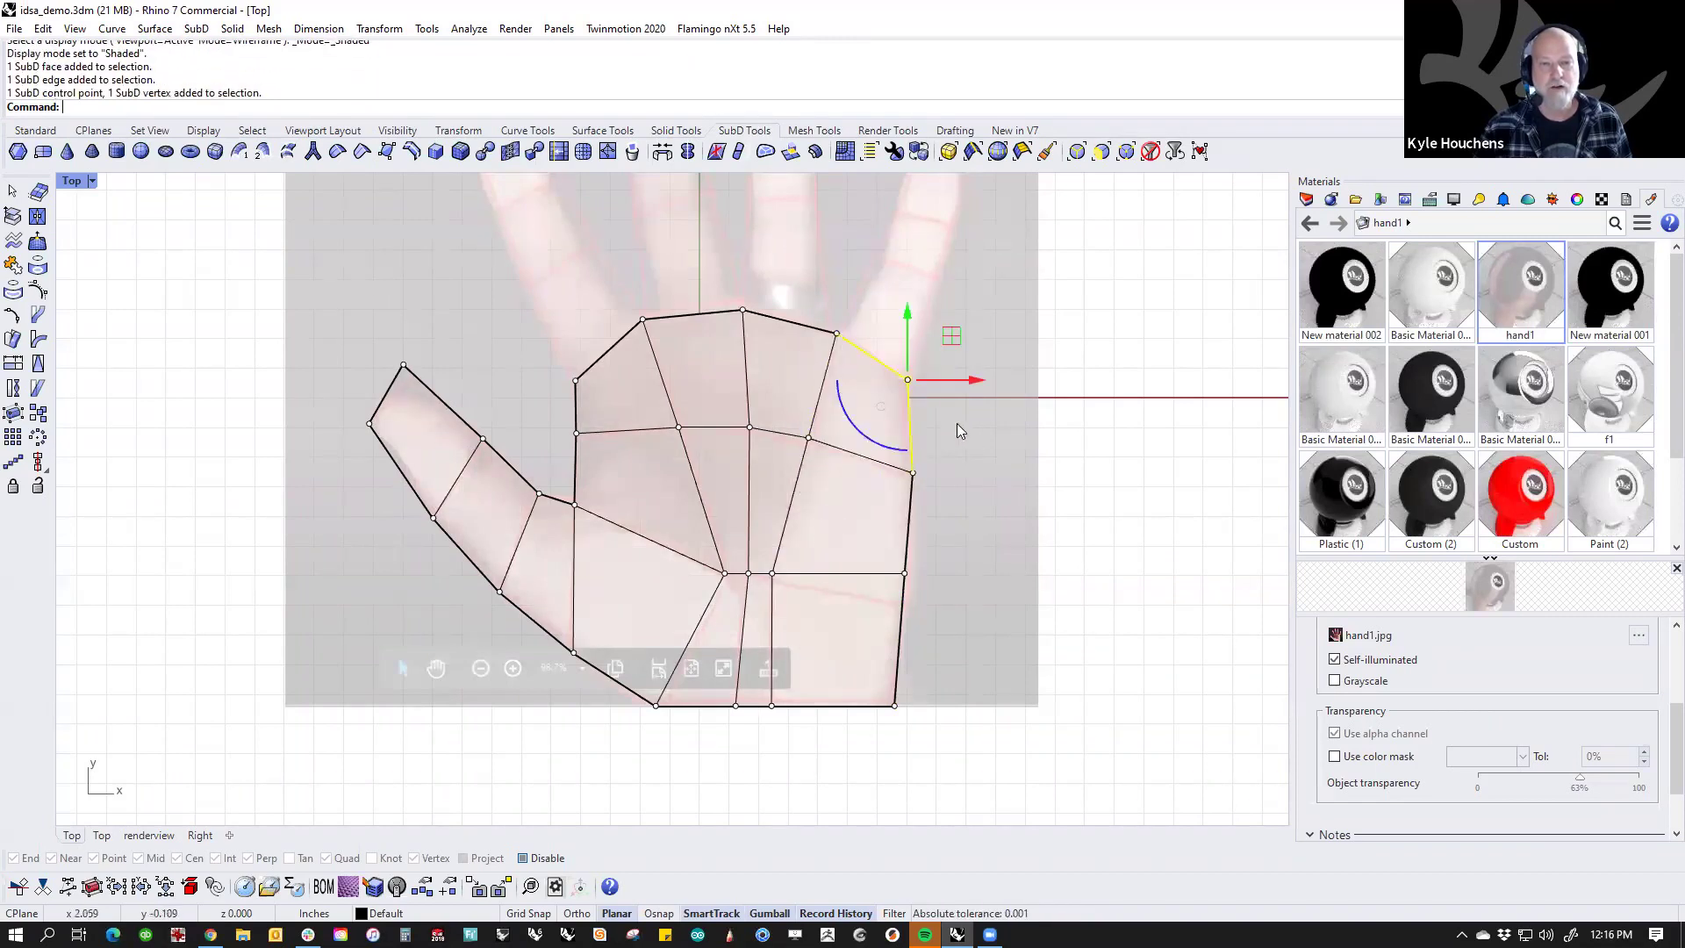
pyautogui.click(1046, 477)
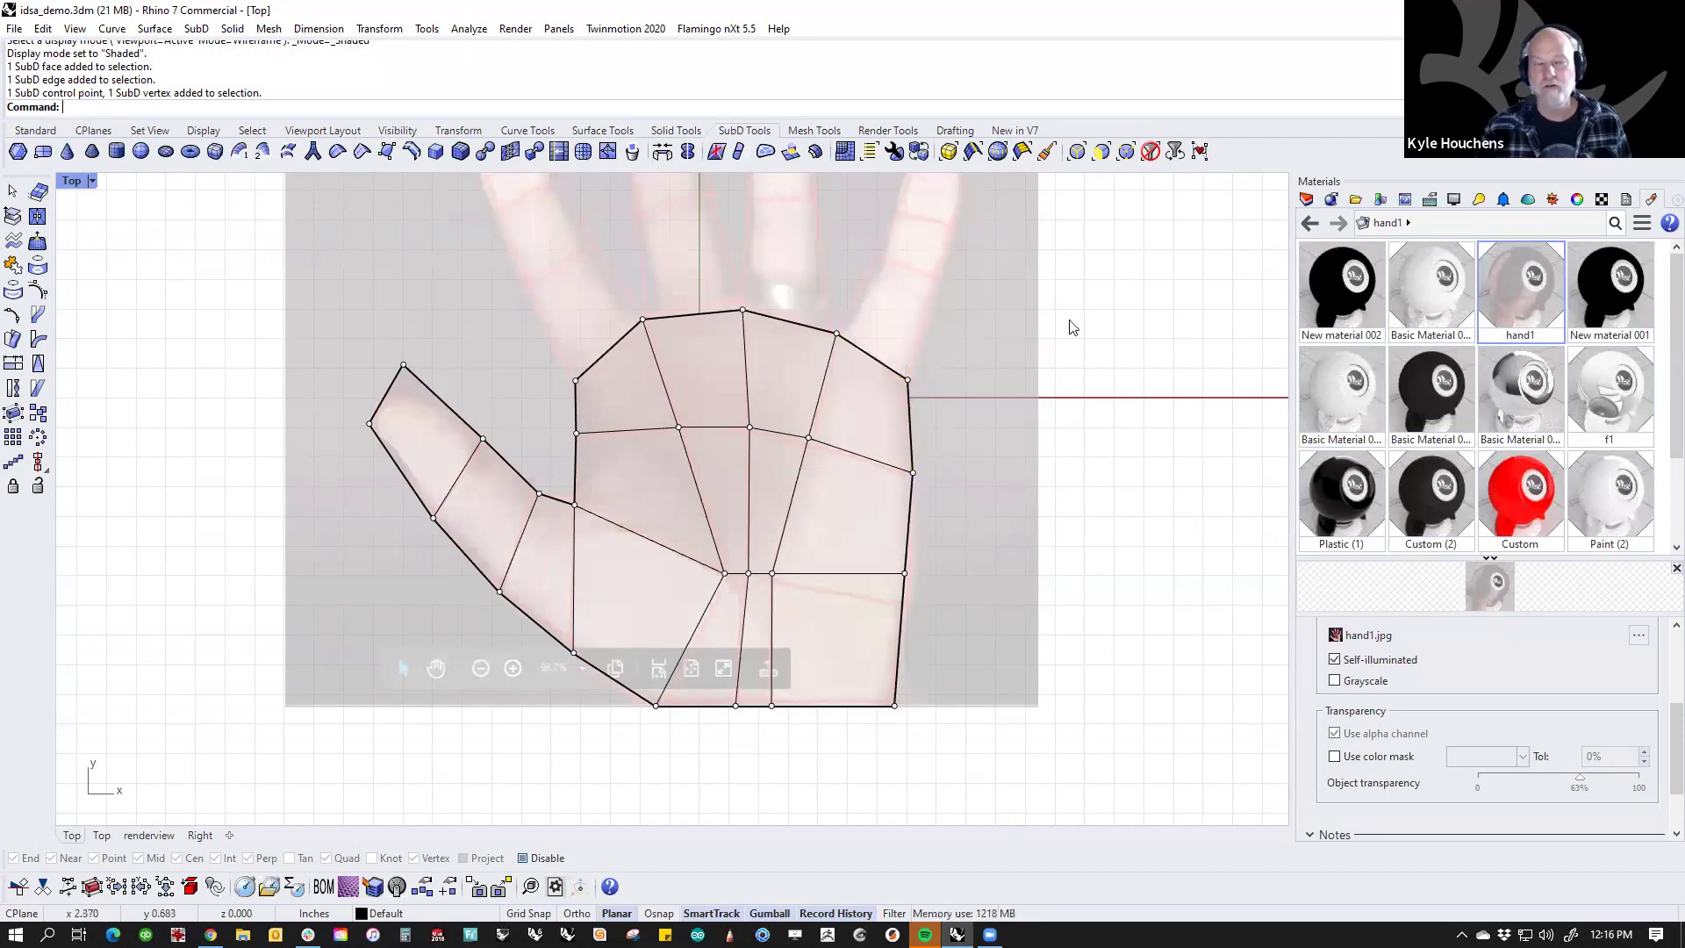
# Step: Move the outer palm point above the wrist down onto the red line at the hand's outer side
pyautogui.moveTo(1013, 376); pyautogui.dragTo(1019, 513, button='right')
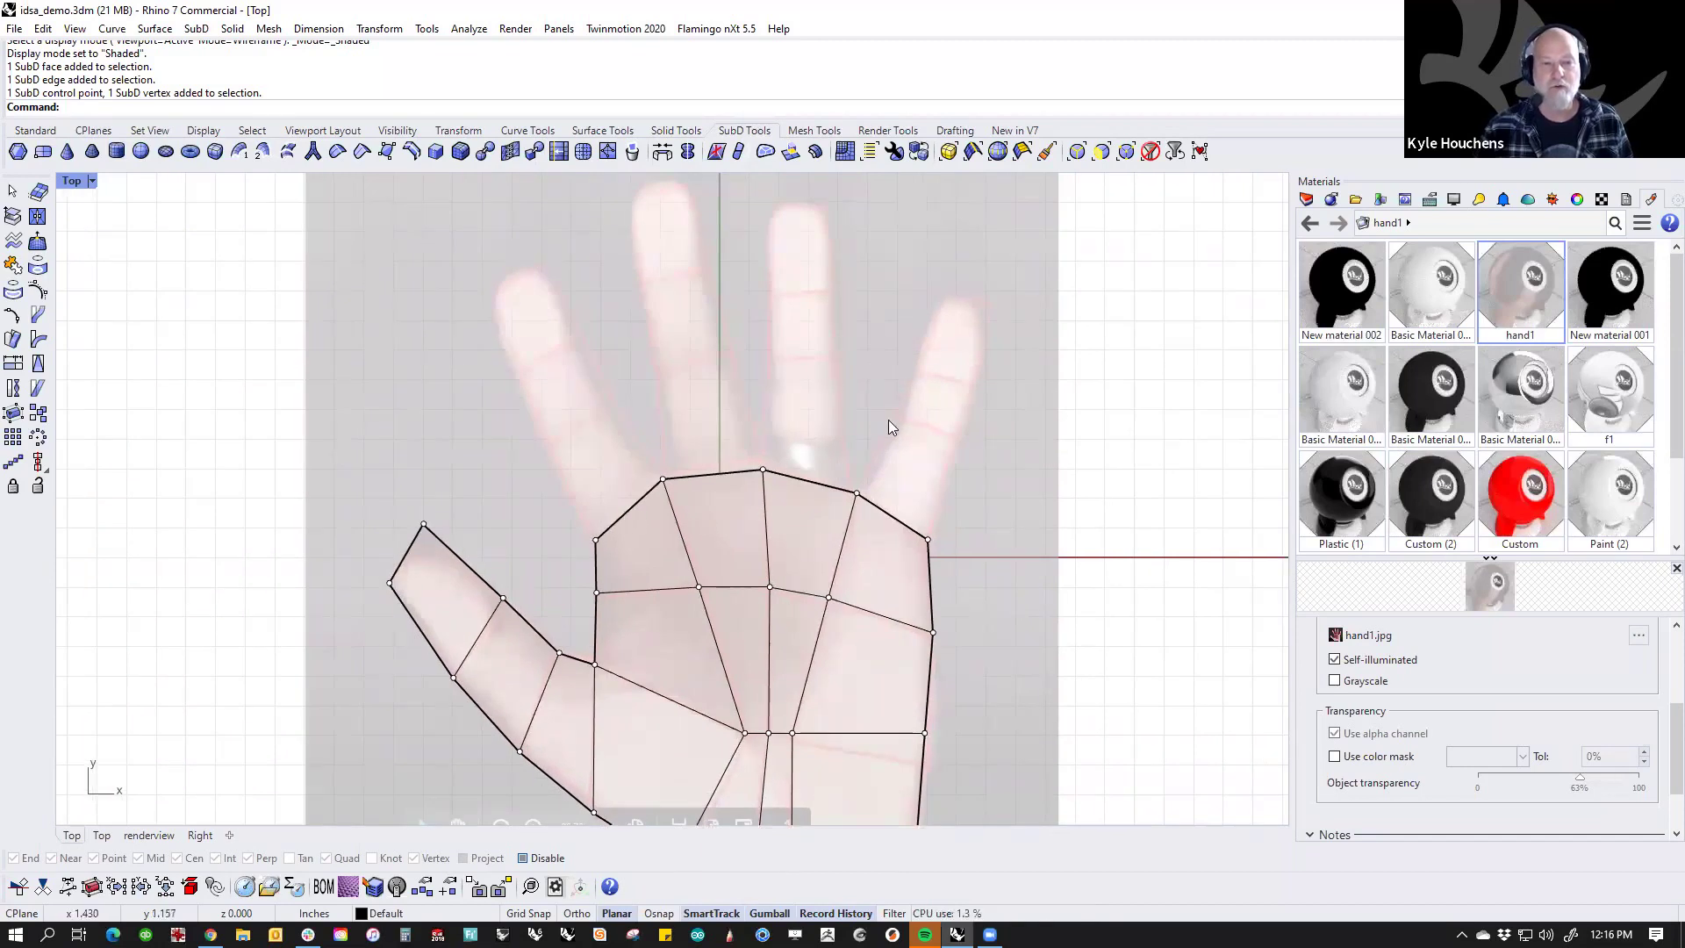
pyautogui.scroll(-2, 767, 562)
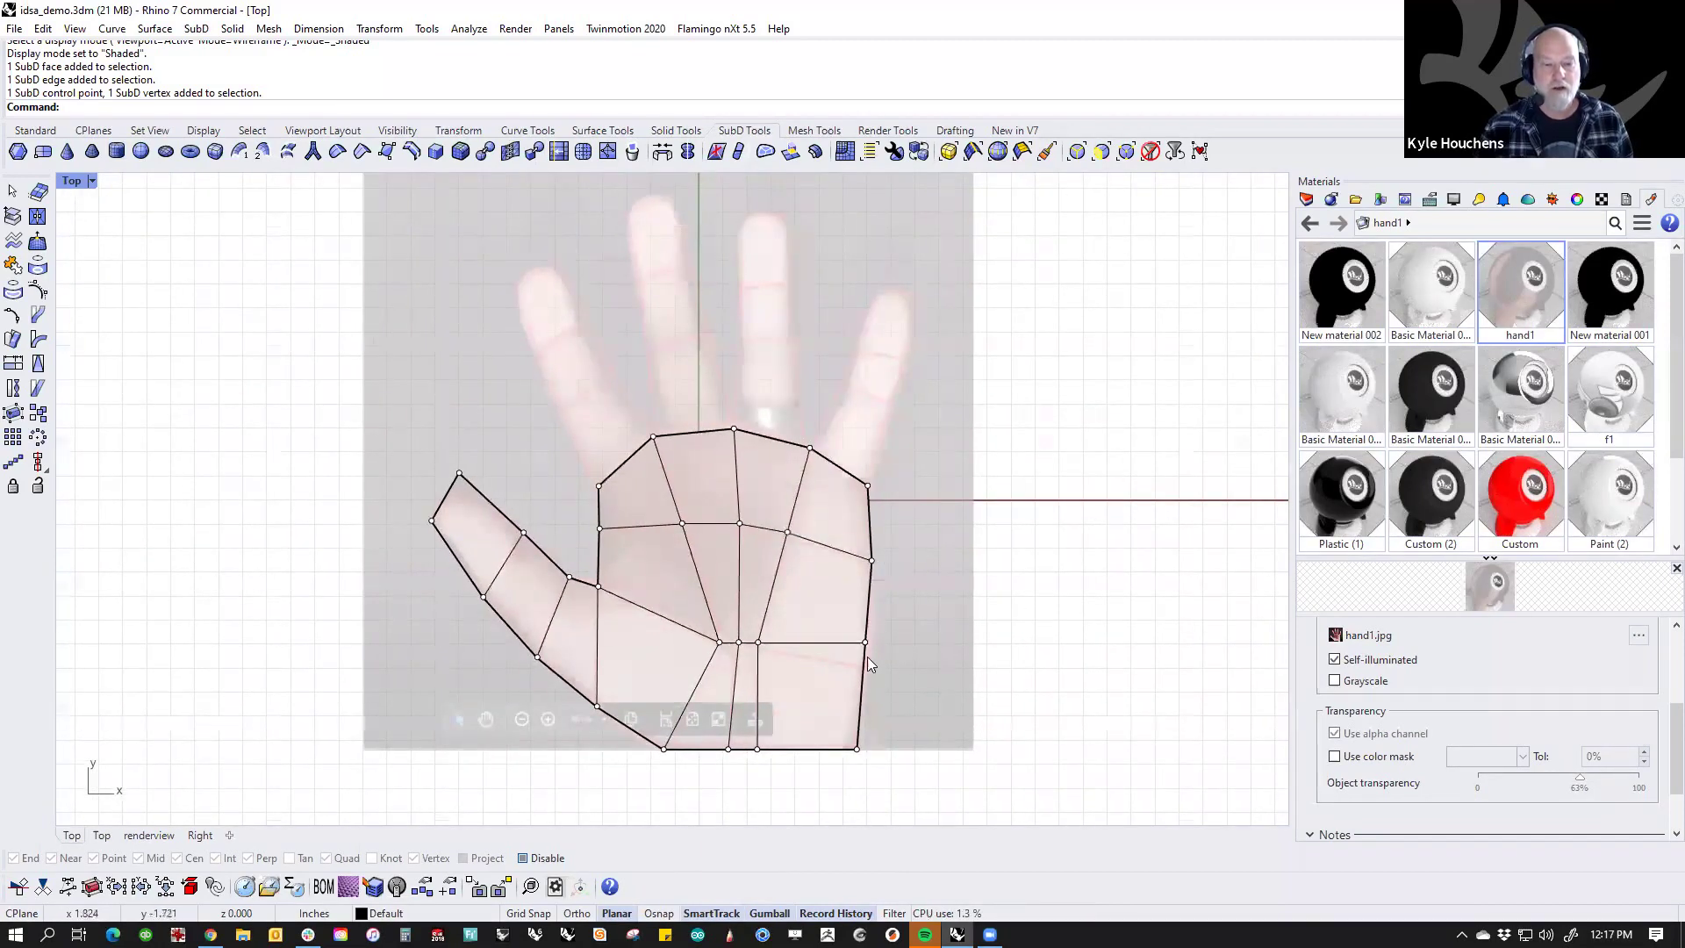
pyautogui.click(864, 642)
pyautogui.moveTo(863, 641); pyautogui.dragTo(864, 665)
pyautogui.moveTo(947, 591); pyautogui.dragTo(930, 628, button='right')
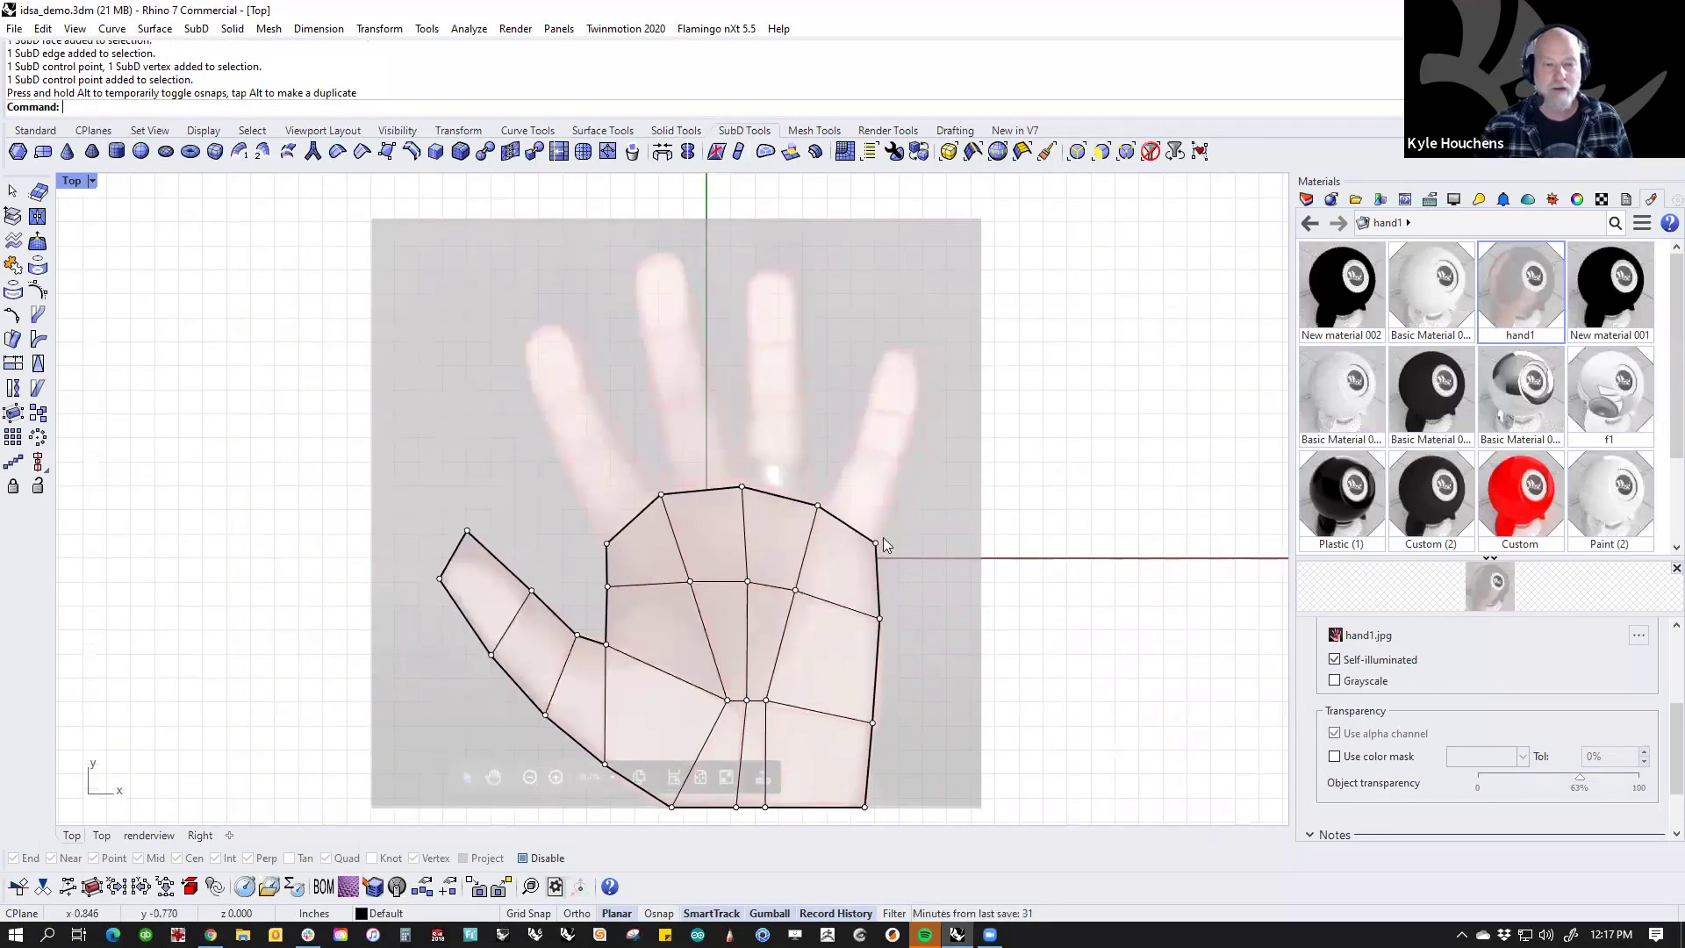
# Step: Try to extrude all four finger base edges together, and undo the extrusion
pyautogui.click(630, 523)
pyautogui.keyDown('shift'); pyautogui.click(702, 489); pyautogui.keyUp('shift')
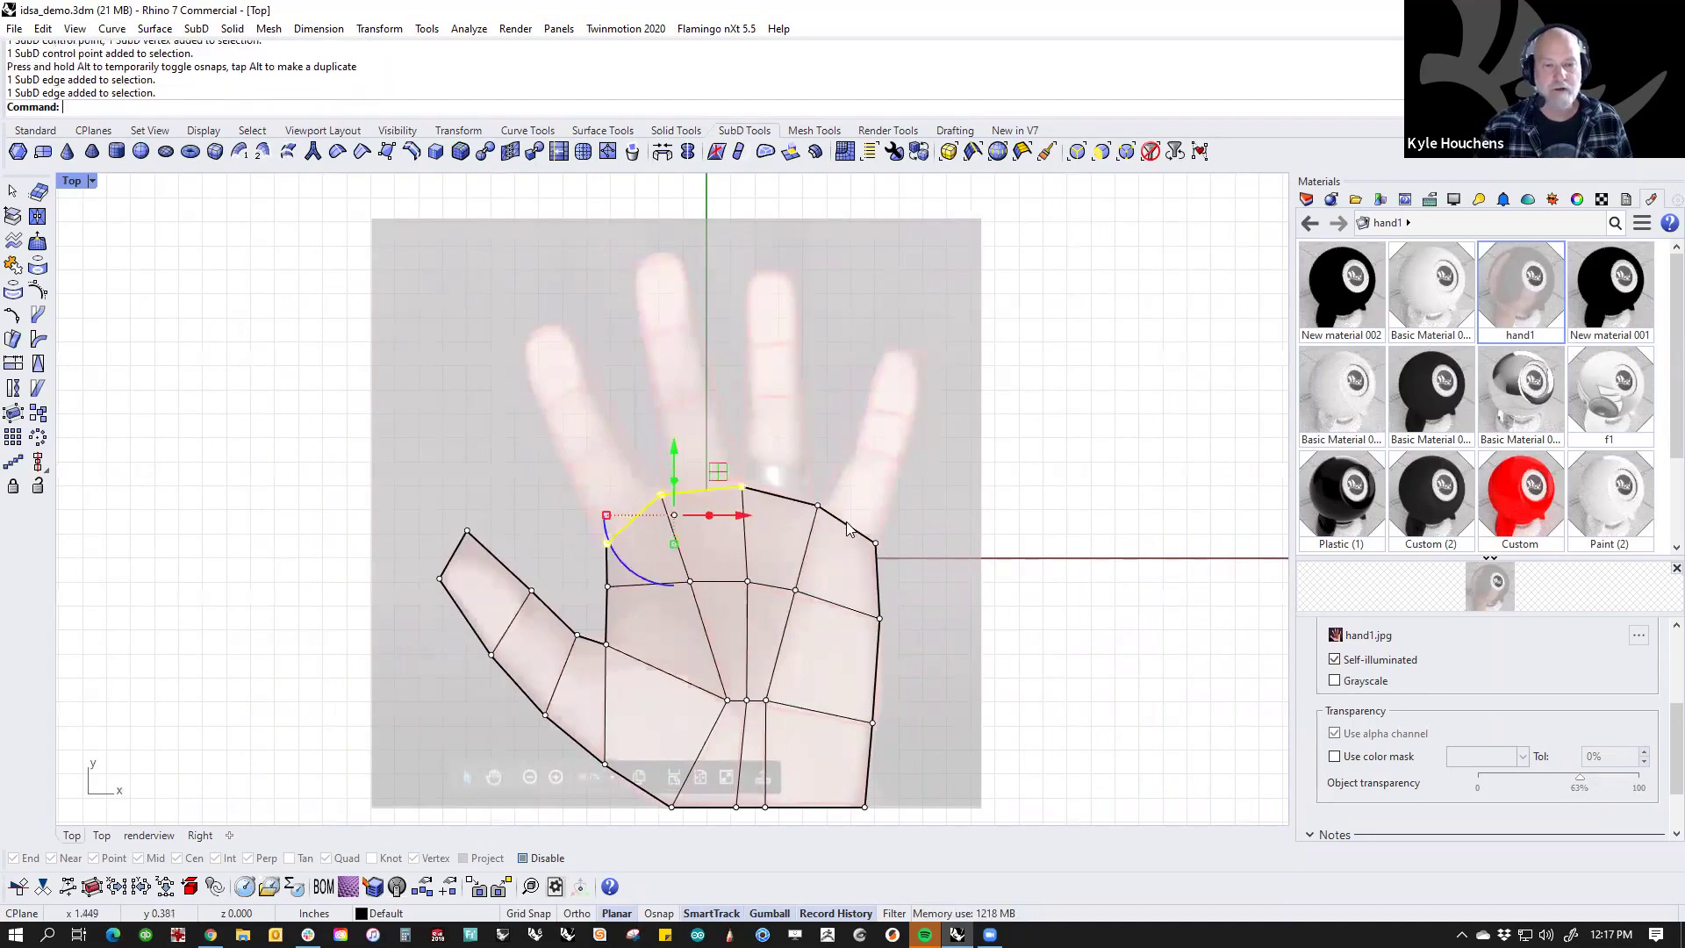
pyautogui.keyDown('shift'); pyautogui.click(847, 526); pyautogui.keyUp('shift')
pyautogui.keyDown('shift'); pyautogui.click(792, 500); pyautogui.keyUp('shift')
pyautogui.keyDown('ctrl'); pyautogui.moveTo(741, 461); pyautogui.dragTo(741, 377); pyautogui.keyUp('ctrl')
pyautogui.hotkey('ctrl', 'z')
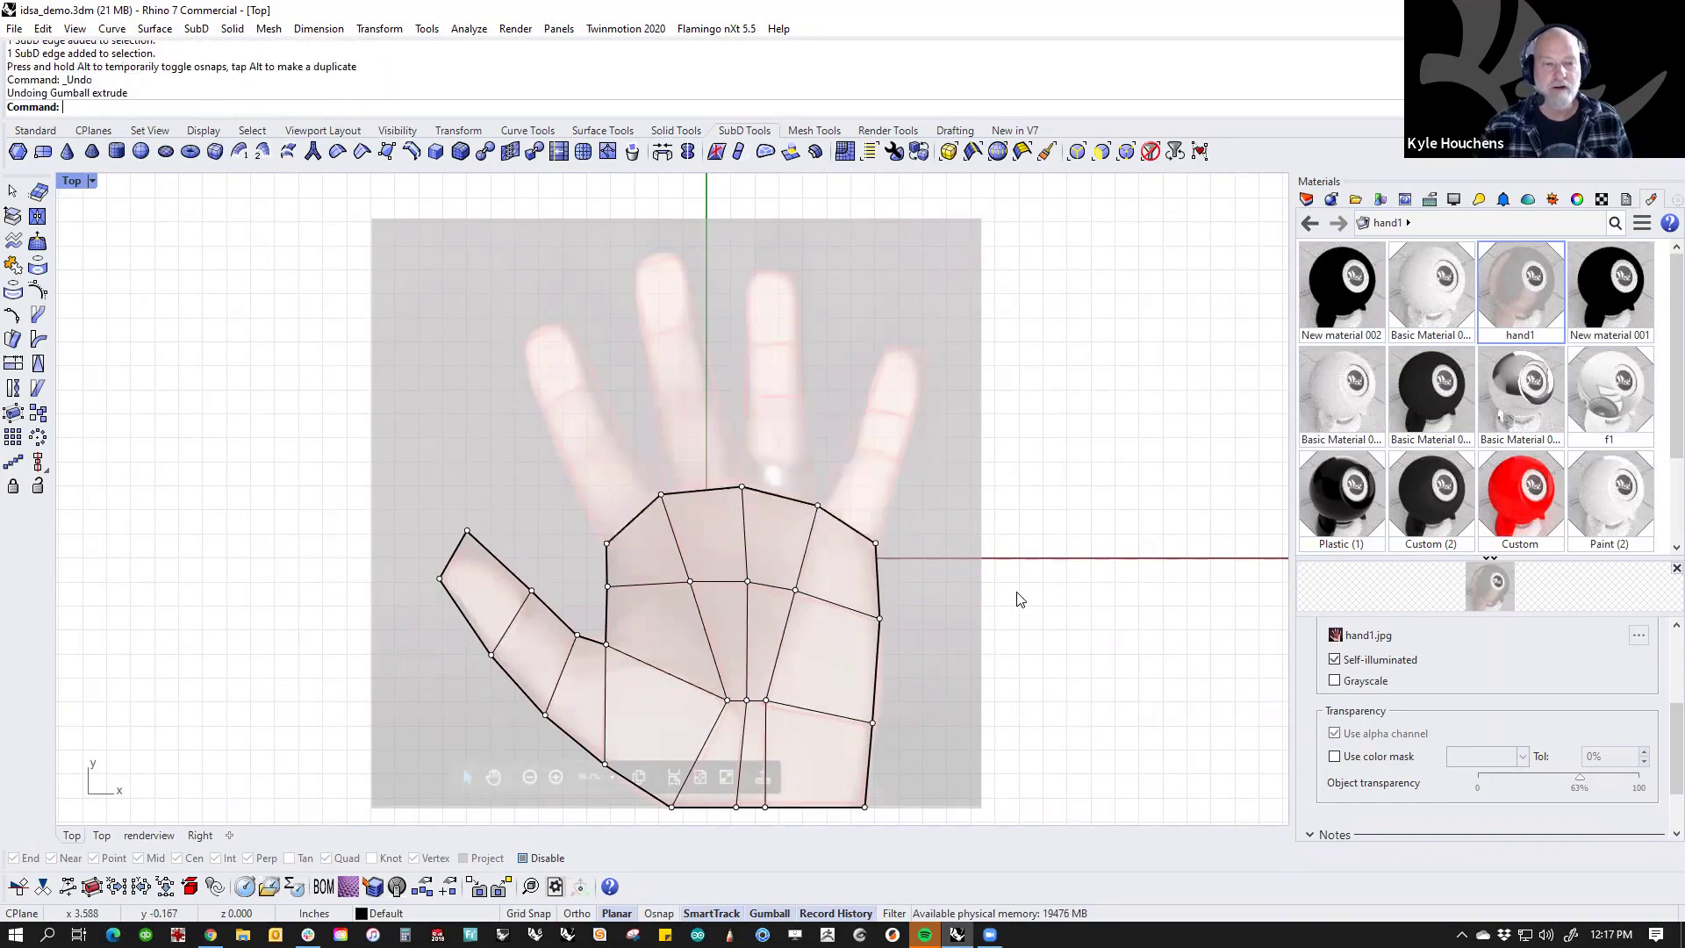
# Step: Extrude the index and ring finger base edges into first finger segments and fit the index segment's end edge to its joint
pyautogui.click(635, 518)
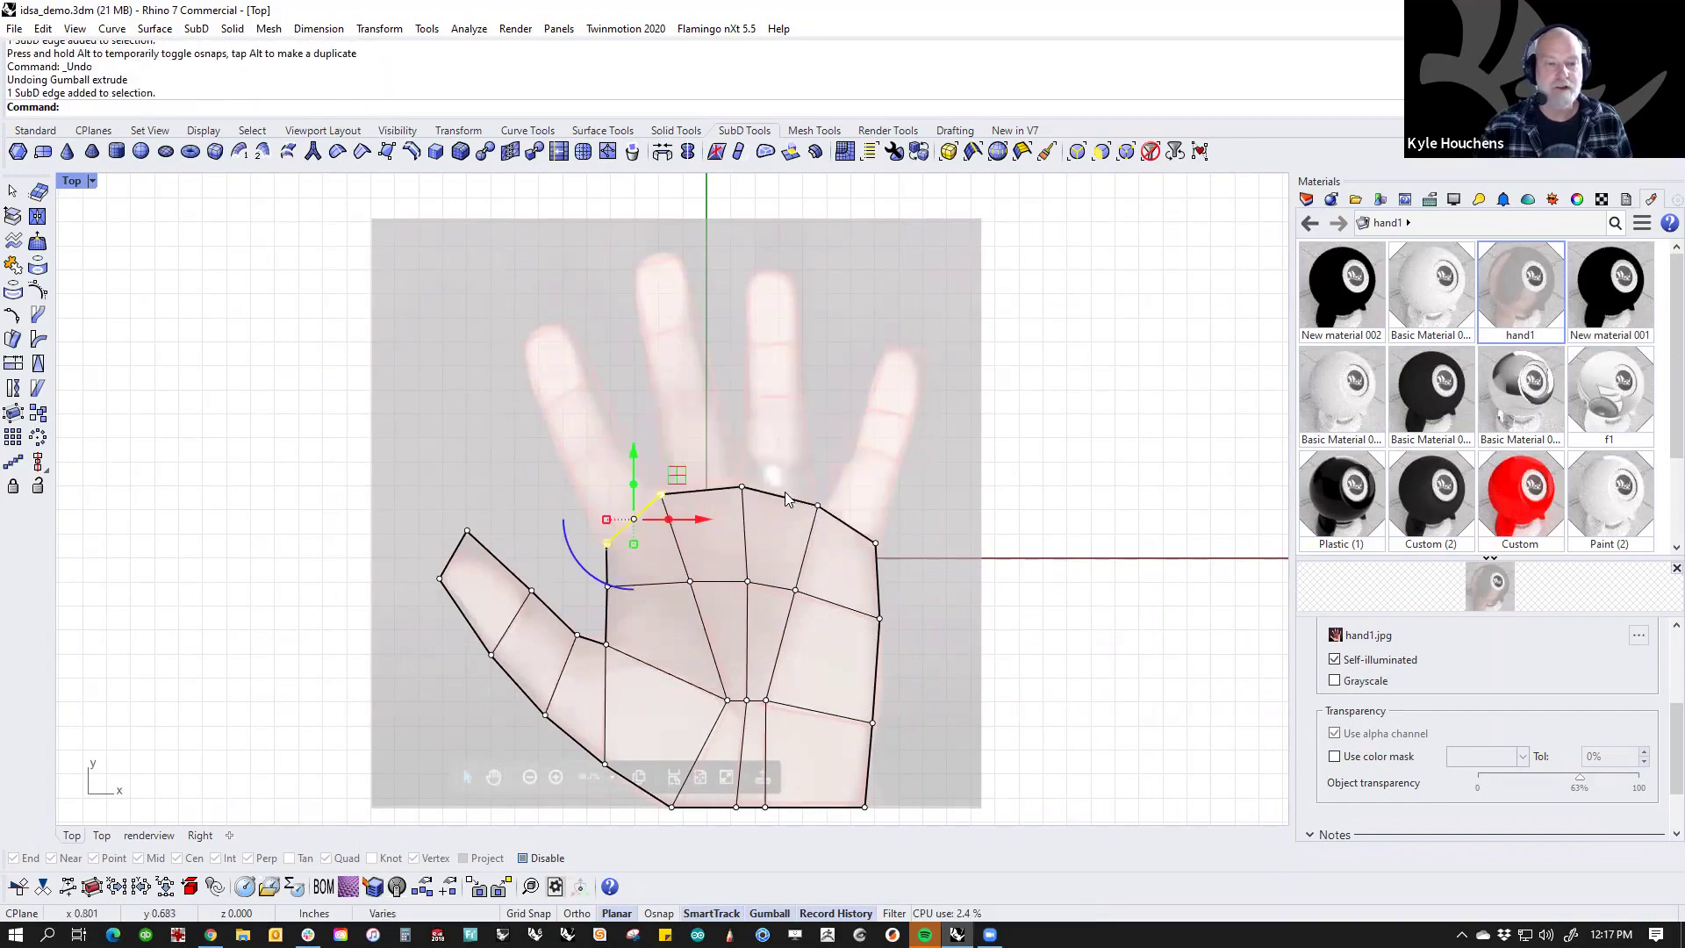
pyautogui.keyDown('shift'); pyautogui.click(787, 499); pyautogui.keyUp('shift')
pyautogui.keyDown('ctrl'); pyautogui.moveTo(712, 484); pyautogui.dragTo(588, 370); pyautogui.keyUp('ctrl')
pyautogui.click(585, 364)
pyautogui.click(633, 431)
pyautogui.moveTo(632, 431); pyautogui.dragTo(596, 451)
pyautogui.click(713, 422)
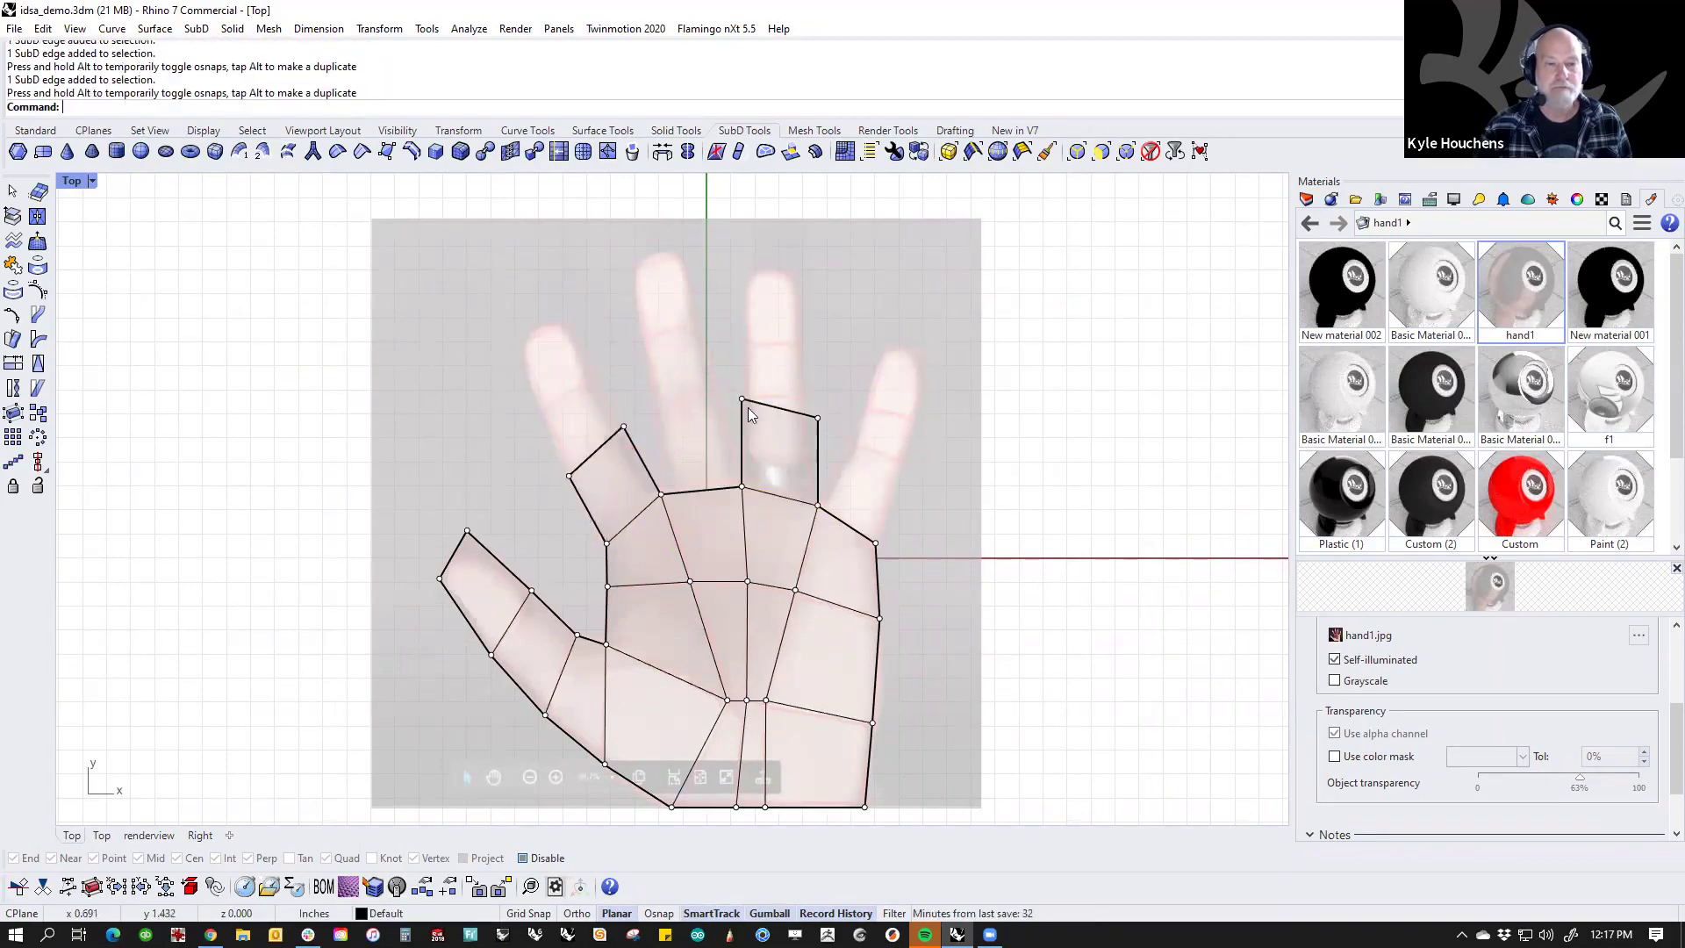
# Step: Move the ring finger segment's end points onto the finger outline at the first joint line
pyautogui.click(742, 400)
pyautogui.moveTo(790, 358); pyautogui.dragTo(796, 354)
pyautogui.moveTo(839, 409); pyautogui.dragTo(806, 397)
# Step: Try to extrude the middle and little finger base edges, and undo the resulting move
pyautogui.click(715, 489)
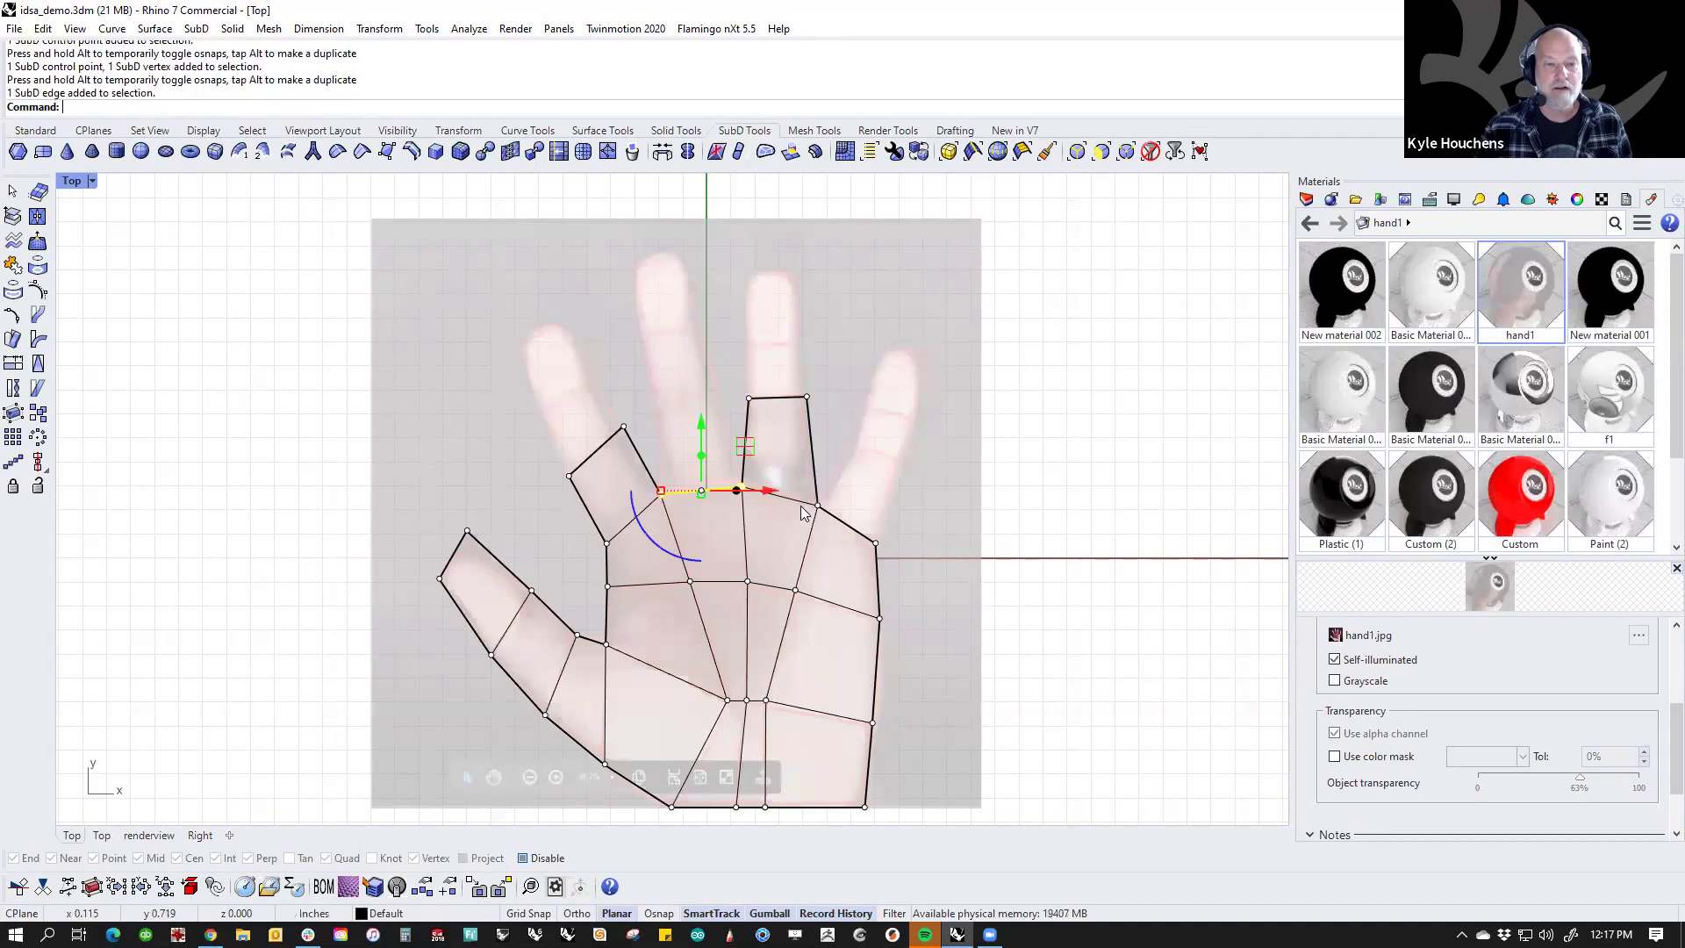
pyautogui.keyDown('shift'); pyautogui.click(858, 527); pyautogui.keyUp('shift')
pyautogui.keyDown('ctrl'); pyautogui.moveTo(772, 488); pyautogui.dragTo(805, 434); pyautogui.keyUp('ctrl')
pyautogui.hotkey('ctrl', 'z')
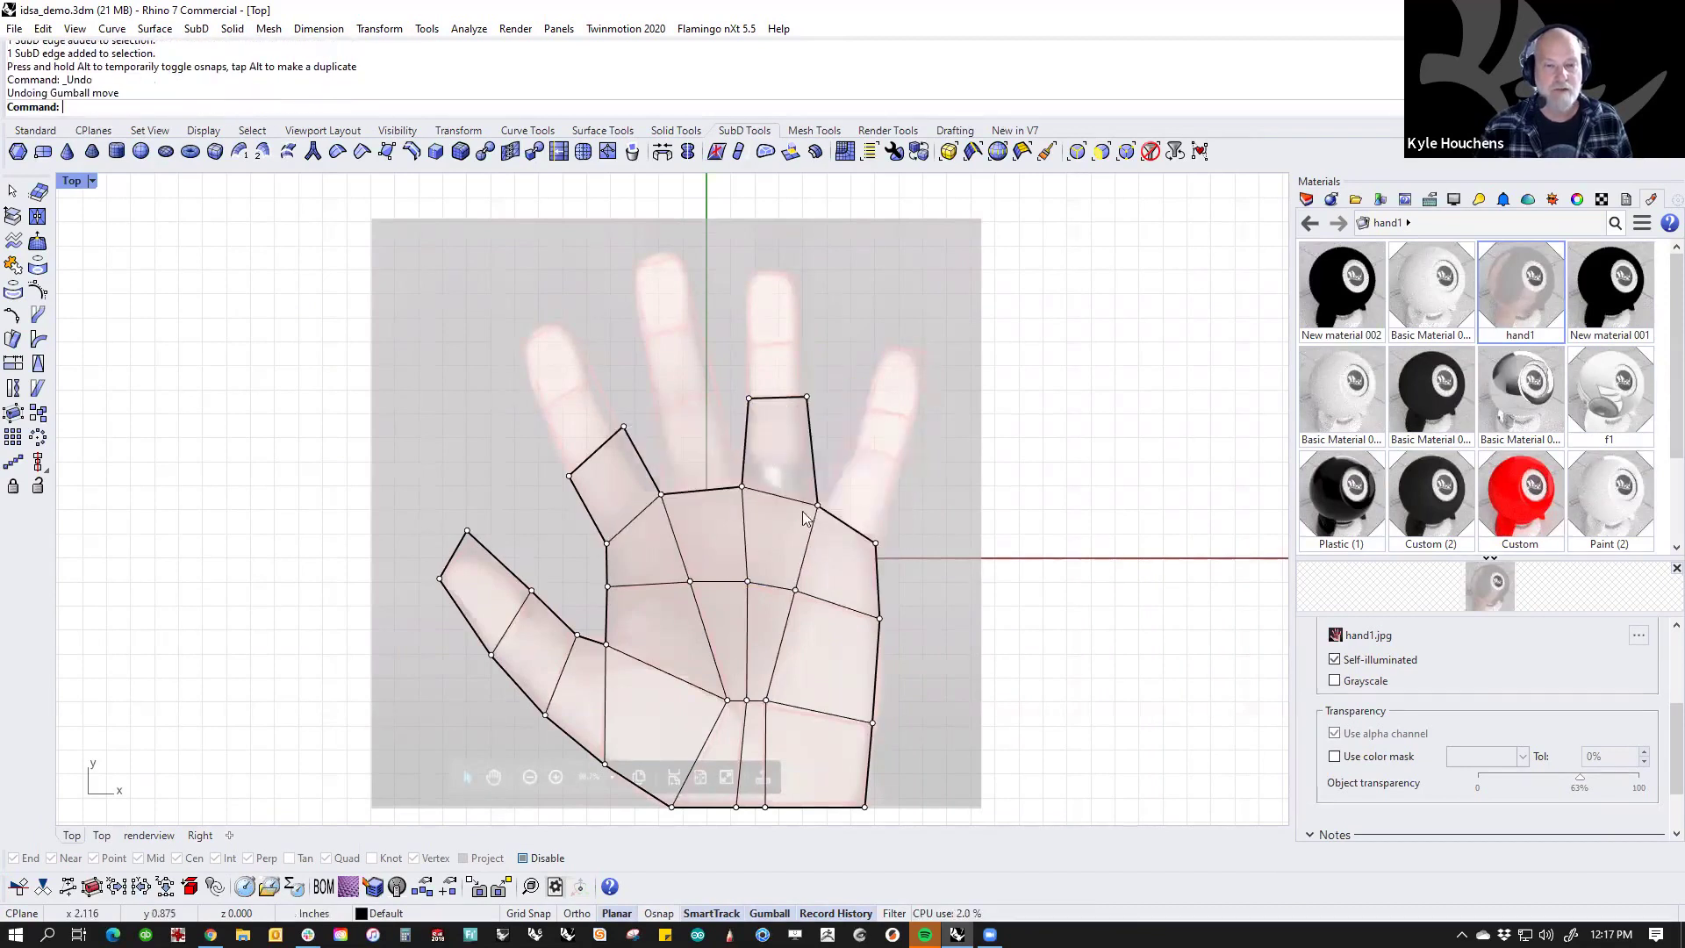
# Step: Extrude the middle and little finger base edges up into their first finger segments
pyautogui.click(700, 489)
pyautogui.keyDown('shift'); pyautogui.click(851, 527); pyautogui.keyUp('shift')
pyautogui.keyDown('ctrl'); pyautogui.moveTo(771, 482); pyautogui.dragTo(771, 396); pyautogui.keyUp('ctrl')
pyautogui.press('Escape')
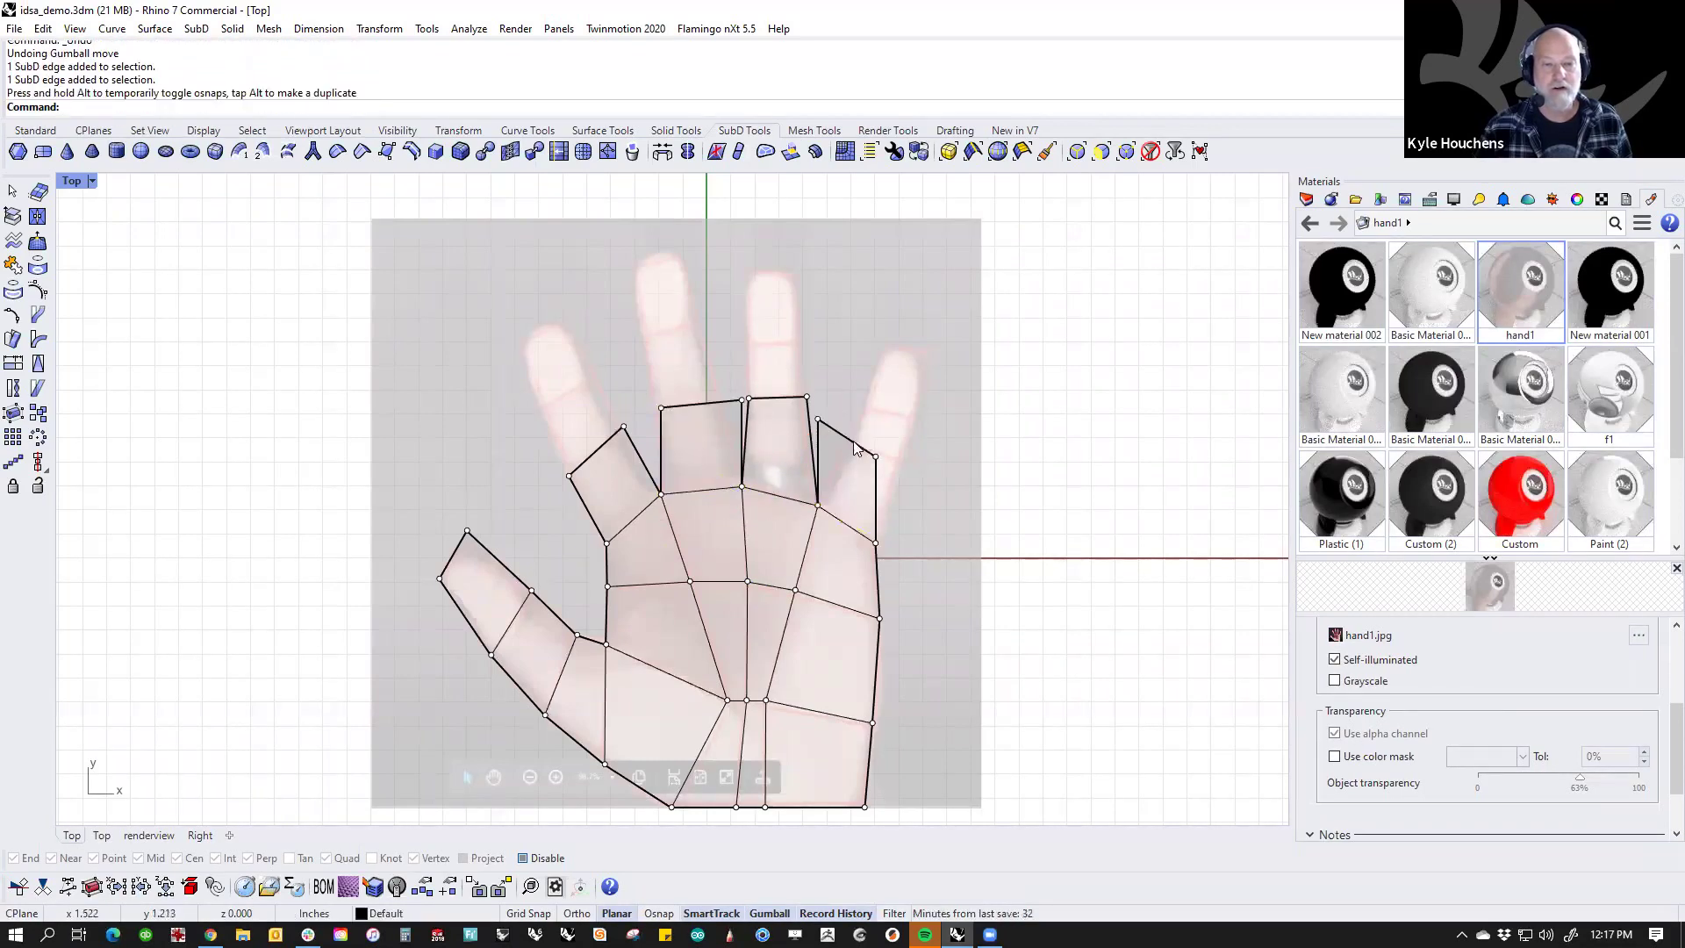
# Step: Fit the end edge of the little finger segment and the inner end point of the middle finger segment to the picture
pyautogui.click(853, 442)
pyautogui.moveTo(890, 394); pyautogui.dragTo(945, 416)
pyautogui.click(908, 478)
pyautogui.keyDown('shift'); pyautogui.click(747, 400); pyautogui.keyUp('shift')
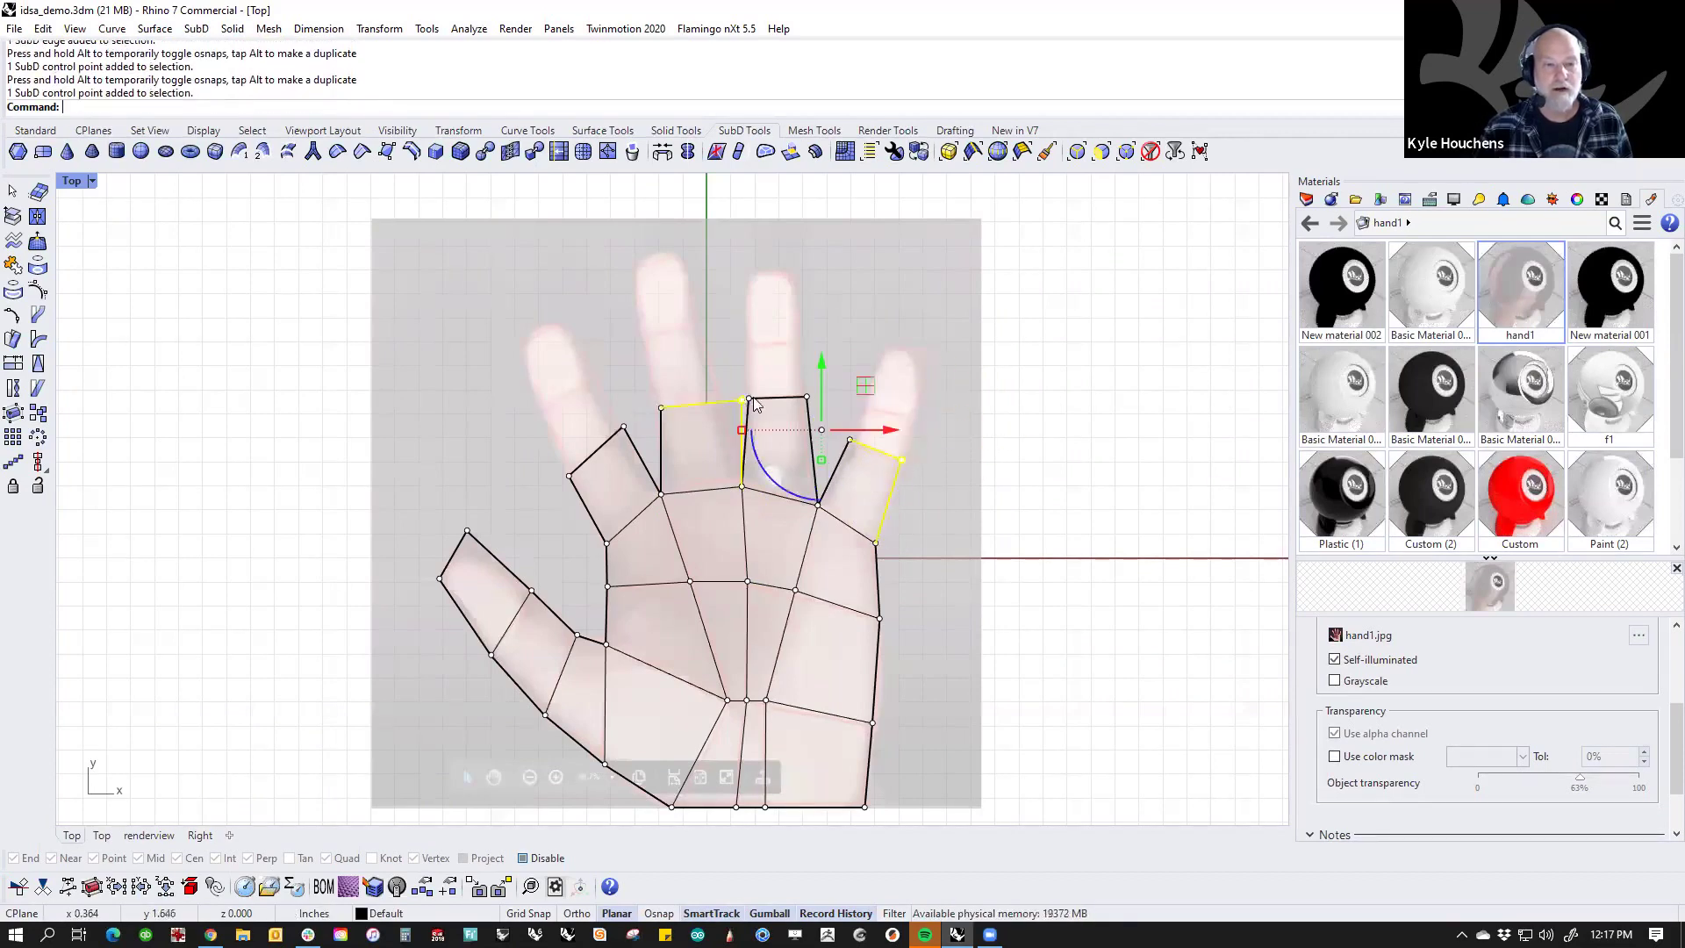
pyautogui.moveTo(883, 428); pyautogui.dragTo(956, 460)
pyautogui.press('Escape')
pyautogui.click(877, 459)
pyautogui.click(917, 539)
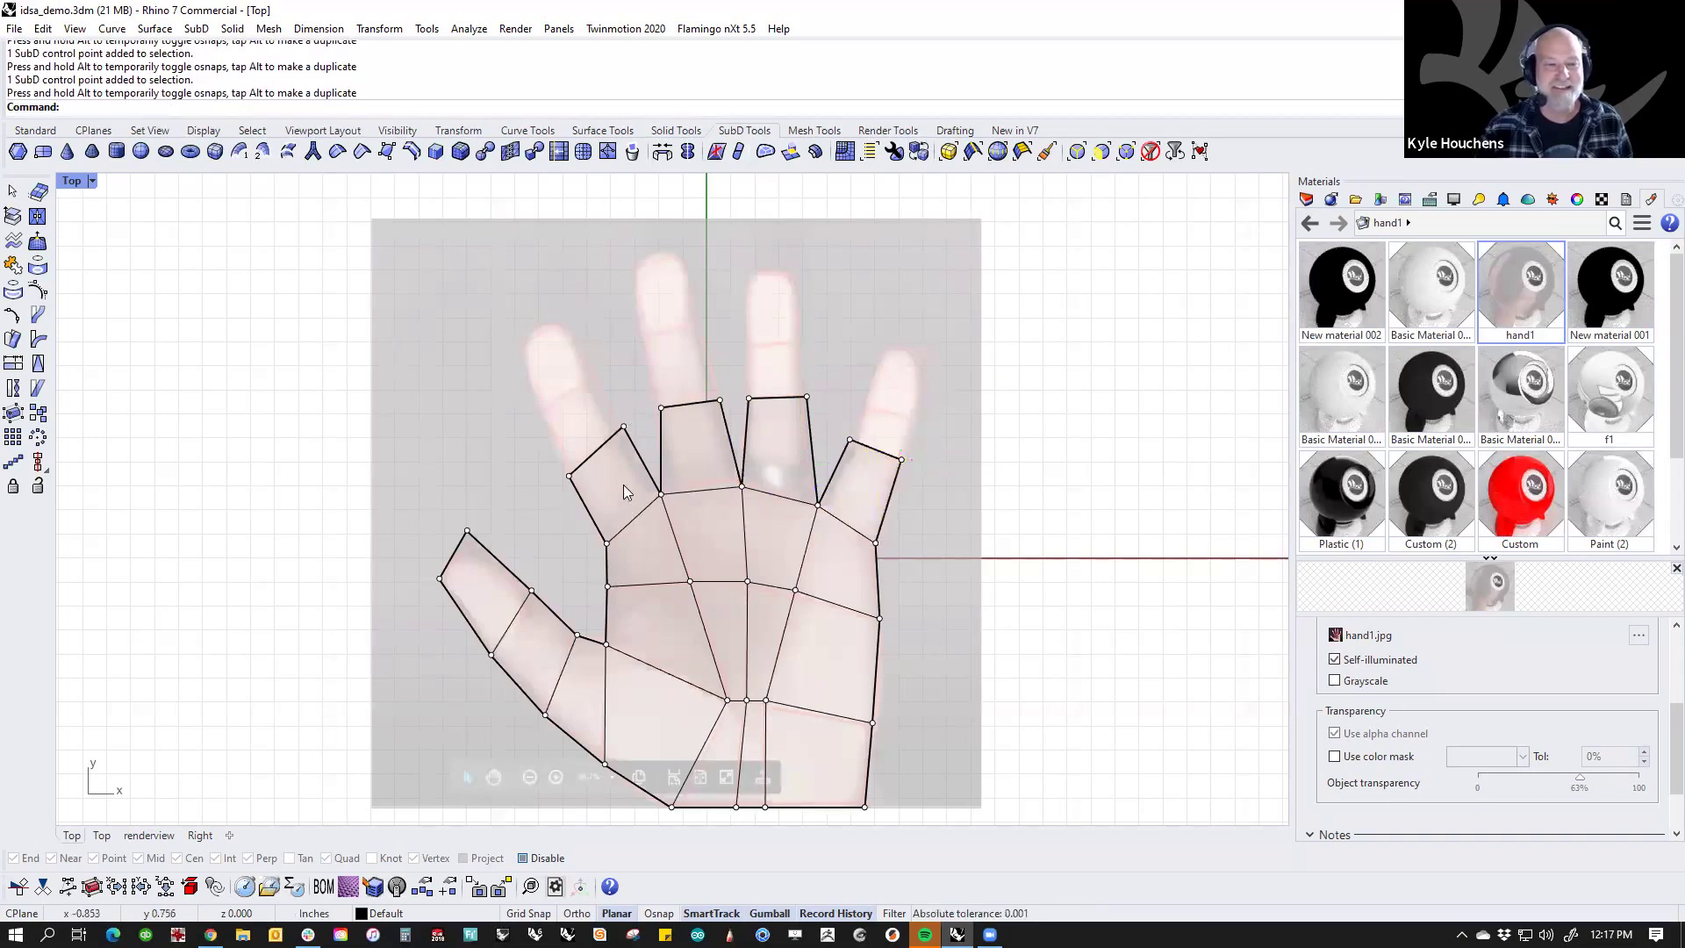
# Step: Extrude the end edges of all four first finger segments together into second segments
pyautogui.click(594, 453)
pyautogui.keyDown('shift'); pyautogui.click(693, 404); pyautogui.keyUp('shift')
pyautogui.keyDown('shift'); pyautogui.click(794, 399); pyautogui.keyUp('shift')
pyautogui.keyDown('shift'); pyautogui.click(875, 451); pyautogui.keyUp('shift')
pyautogui.moveTo(735, 401); pyautogui.dragTo(734, 327)
# Step: Fit the end points of the second index and middle finger segments to the joint lines in the picture
pyautogui.click(643, 365)
pyautogui.click(585, 385)
pyautogui.keyDown('shift'); pyautogui.click(569, 401); pyautogui.keyUp('shift')
pyautogui.moveTo(544, 362); pyautogui.dragTo(630, 370)
pyautogui.click(510, 346)
pyautogui.click(592, 326)
pyautogui.moveTo(663, 312); pyautogui.dragTo(735, 349)
pyautogui.click(641, 306)
pyautogui.click(704, 268)
pyautogui.moveTo(762, 282); pyautogui.dragTo(747, 283)
# Step: Move the end edges of the second ring and little finger segments onto their joint lines
pyautogui.click(753, 272)
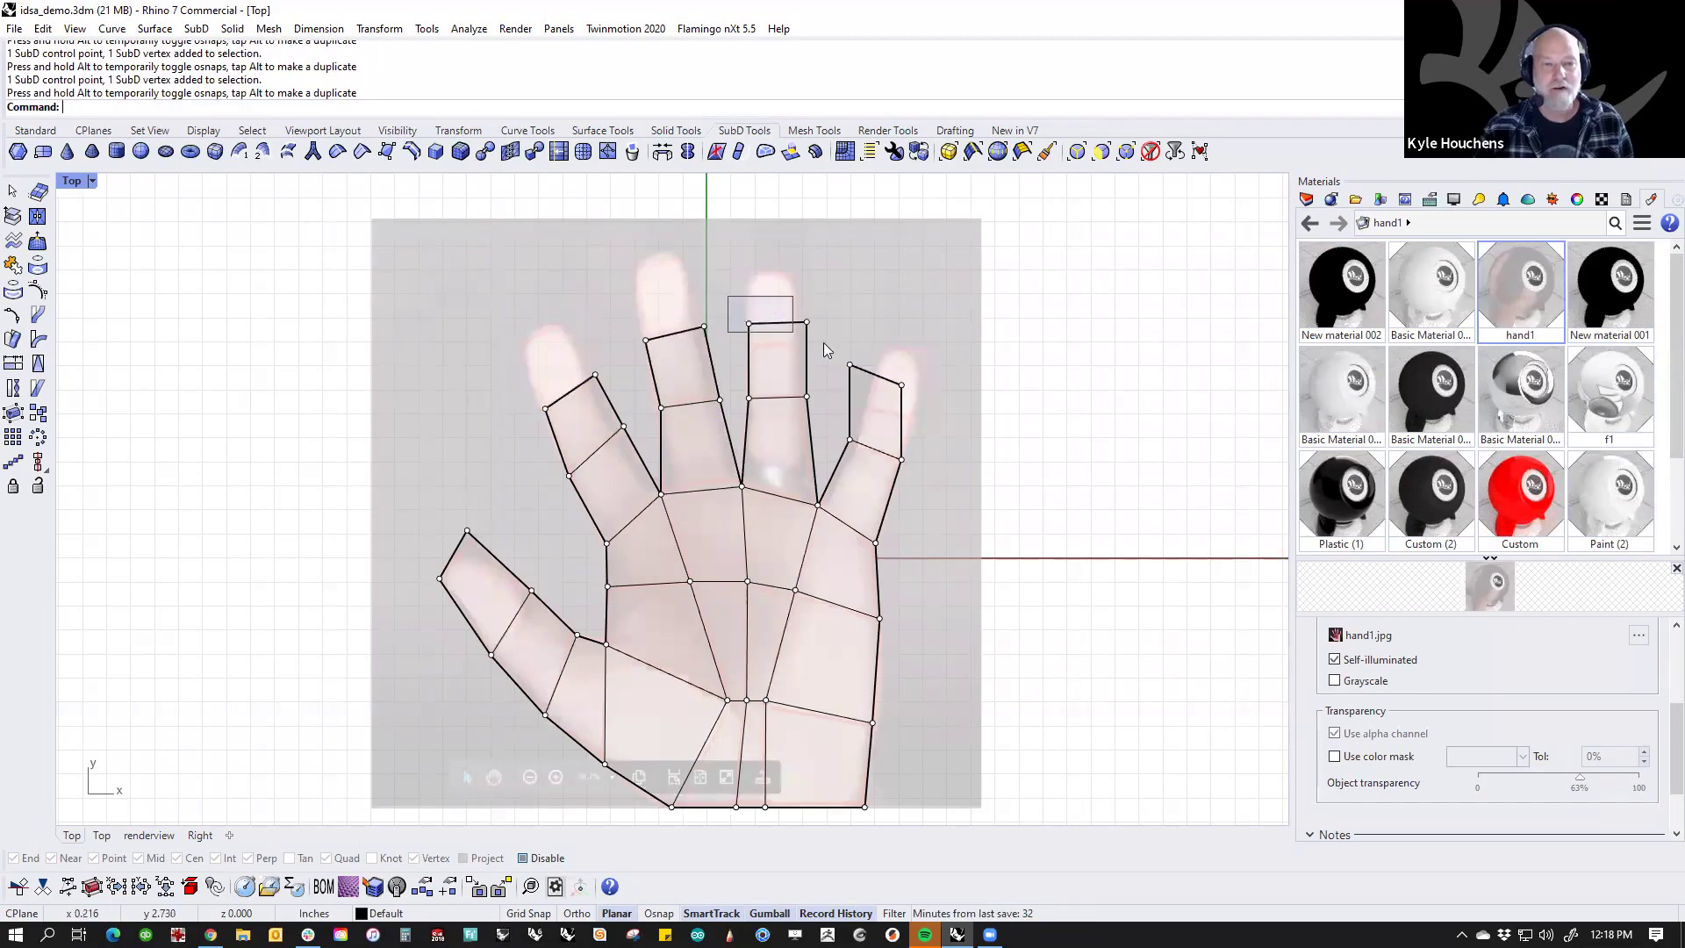
pyautogui.moveTo(823, 342); pyautogui.dragTo(825, 341)
pyautogui.moveTo(778, 264); pyautogui.dragTo(930, 374)
pyautogui.click(890, 312)
# Step: Extrude the end edges of all four second finger segments together into the fingertip segments
pyautogui.click(570, 392)
pyautogui.keyDown('shift'); pyautogui.click(675, 334); pyautogui.keyUp('shift')
pyautogui.keyDown('shift'); pyautogui.click(760, 340); pyautogui.keyUp('shift')
pyautogui.keyDown('shift'); pyautogui.click(886, 415); pyautogui.keyUp('shift')
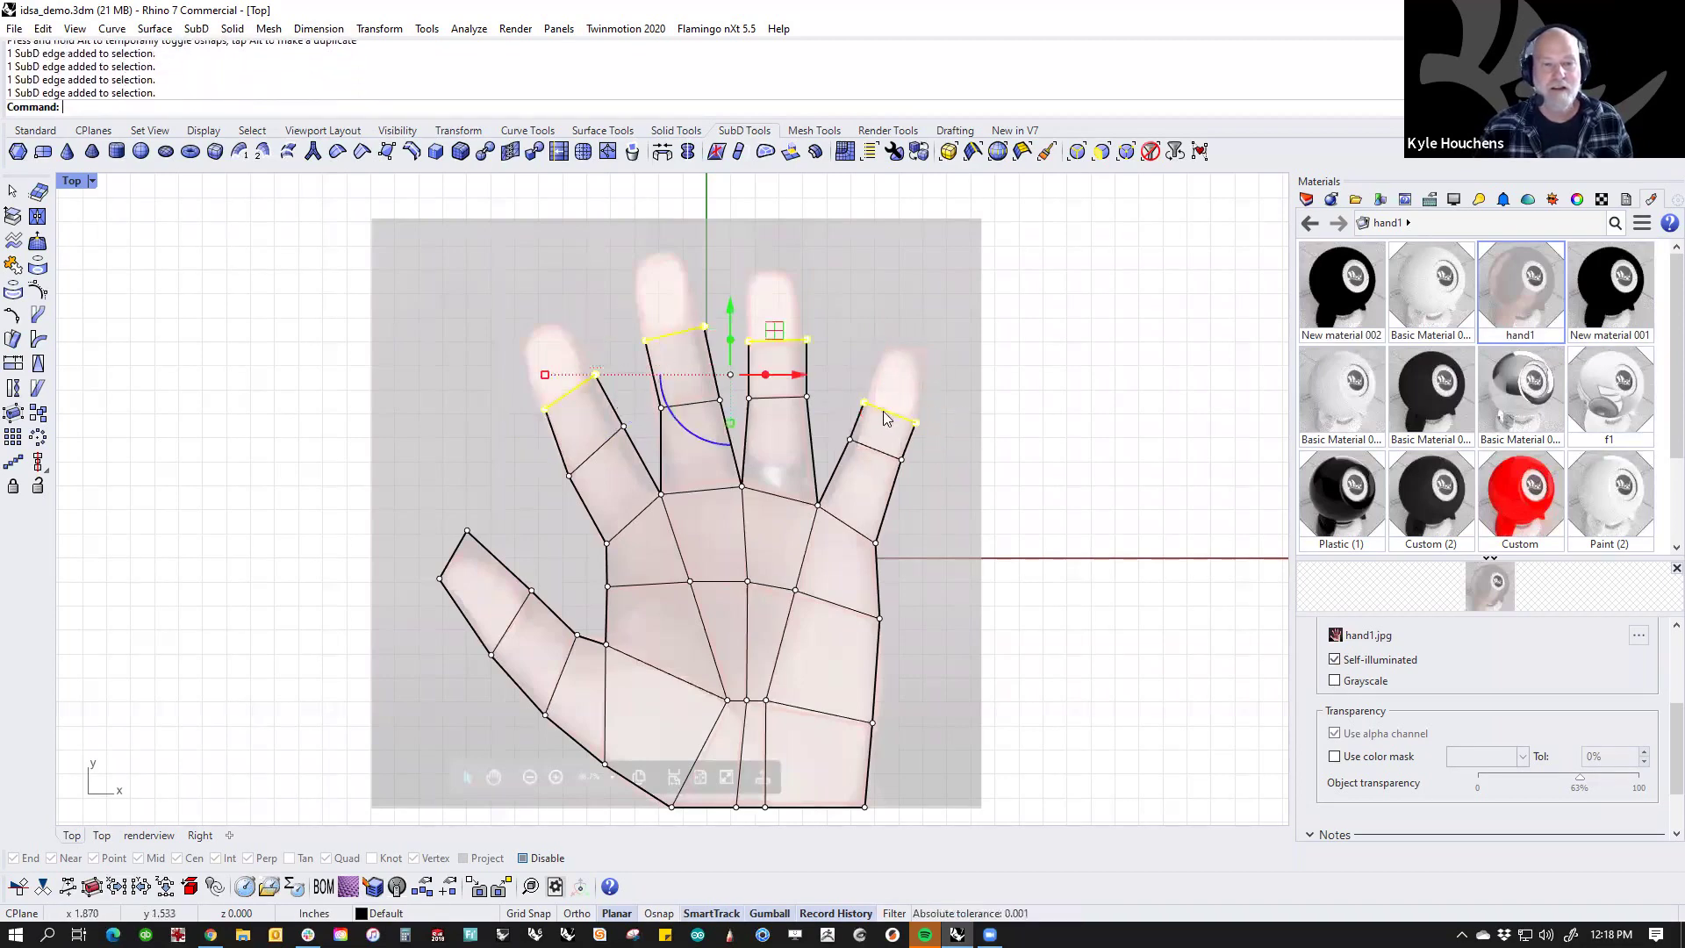
pyautogui.moveTo(728, 322); pyautogui.dragTo(725, 300)
# Step: Move and align the little finger's end edge to the traced fingertip
pyautogui.click(895, 275)
pyautogui.click(892, 339)
pyautogui.moveTo(903, 357); pyautogui.dragTo(987, 358)
pyautogui.click(934, 289)
pyautogui.click(798, 245)
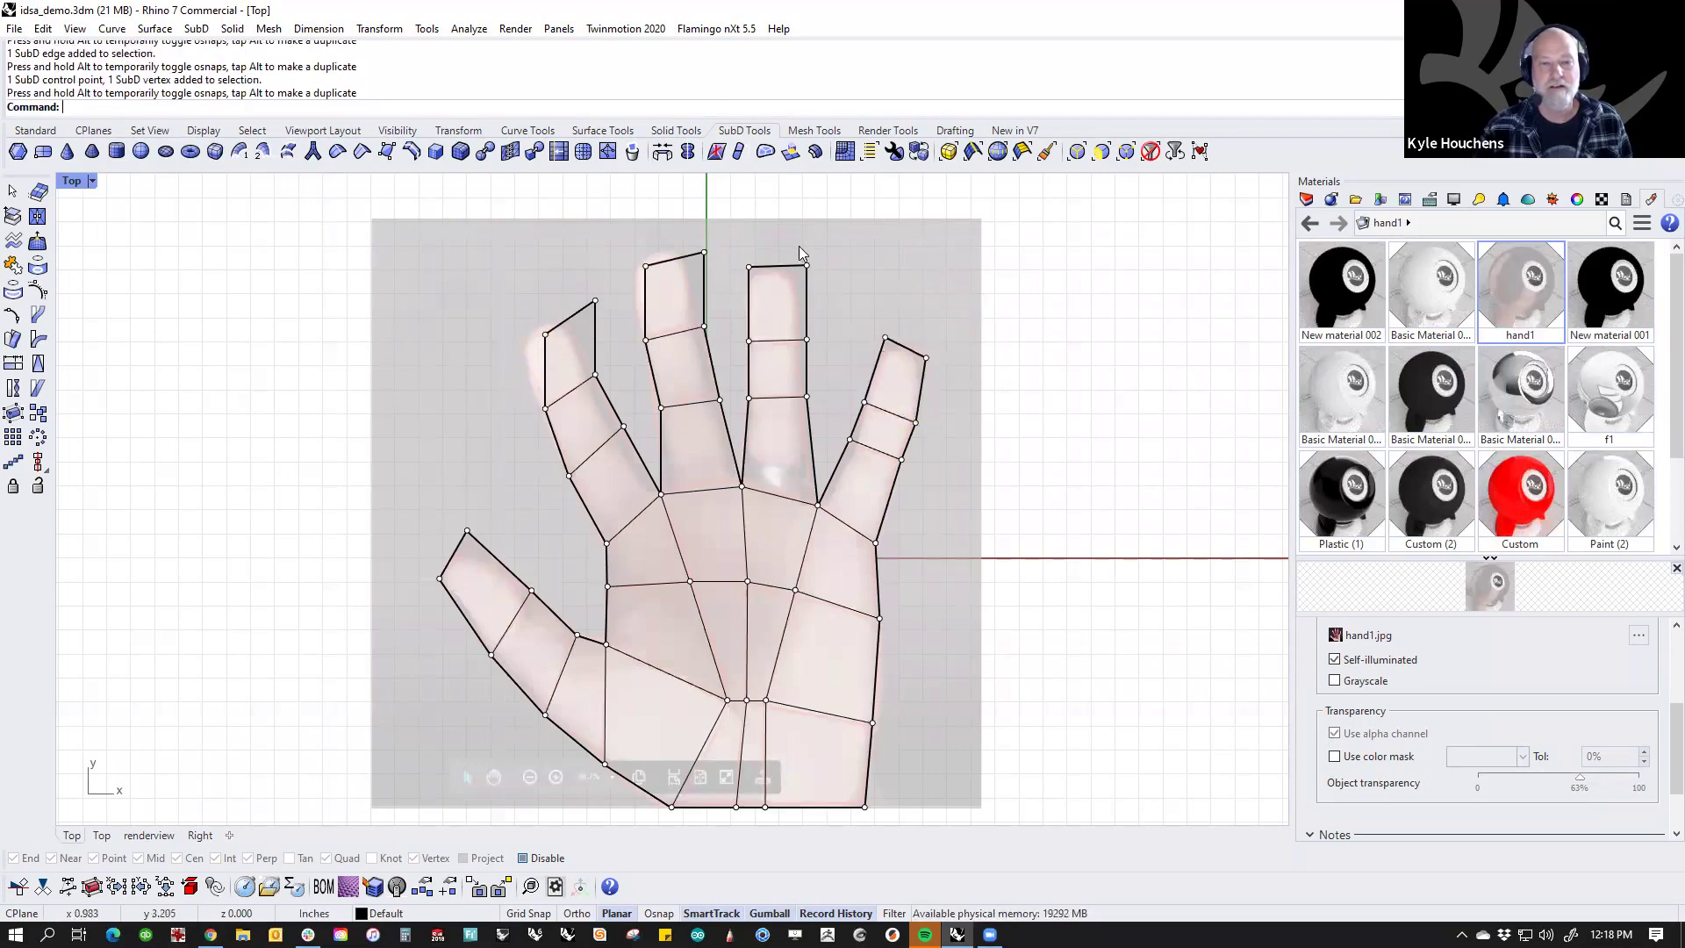
# Step: Move the end edges of the middle and index fingers onto their fingertips in the picture
pyautogui.click(675, 259)
pyautogui.moveTo(675, 259); pyautogui.dragTo(653, 256)
pyautogui.click(553, 264)
pyautogui.click(562, 322)
pyautogui.moveTo(599, 318)
pyautogui.mouseDown()
pyautogui.moveTo(631, 272)
pyautogui.moveTo(570, 332)
pyautogui.mouseUp()
pyautogui.click(472, 417)
# Step: Switch to the Perspective view of the flat hand and unlock the hand picture
pyautogui.scroll(-2, 473, 410)
pyautogui.moveTo(472, 410); pyautogui.dragTo(466, 395, button='right')
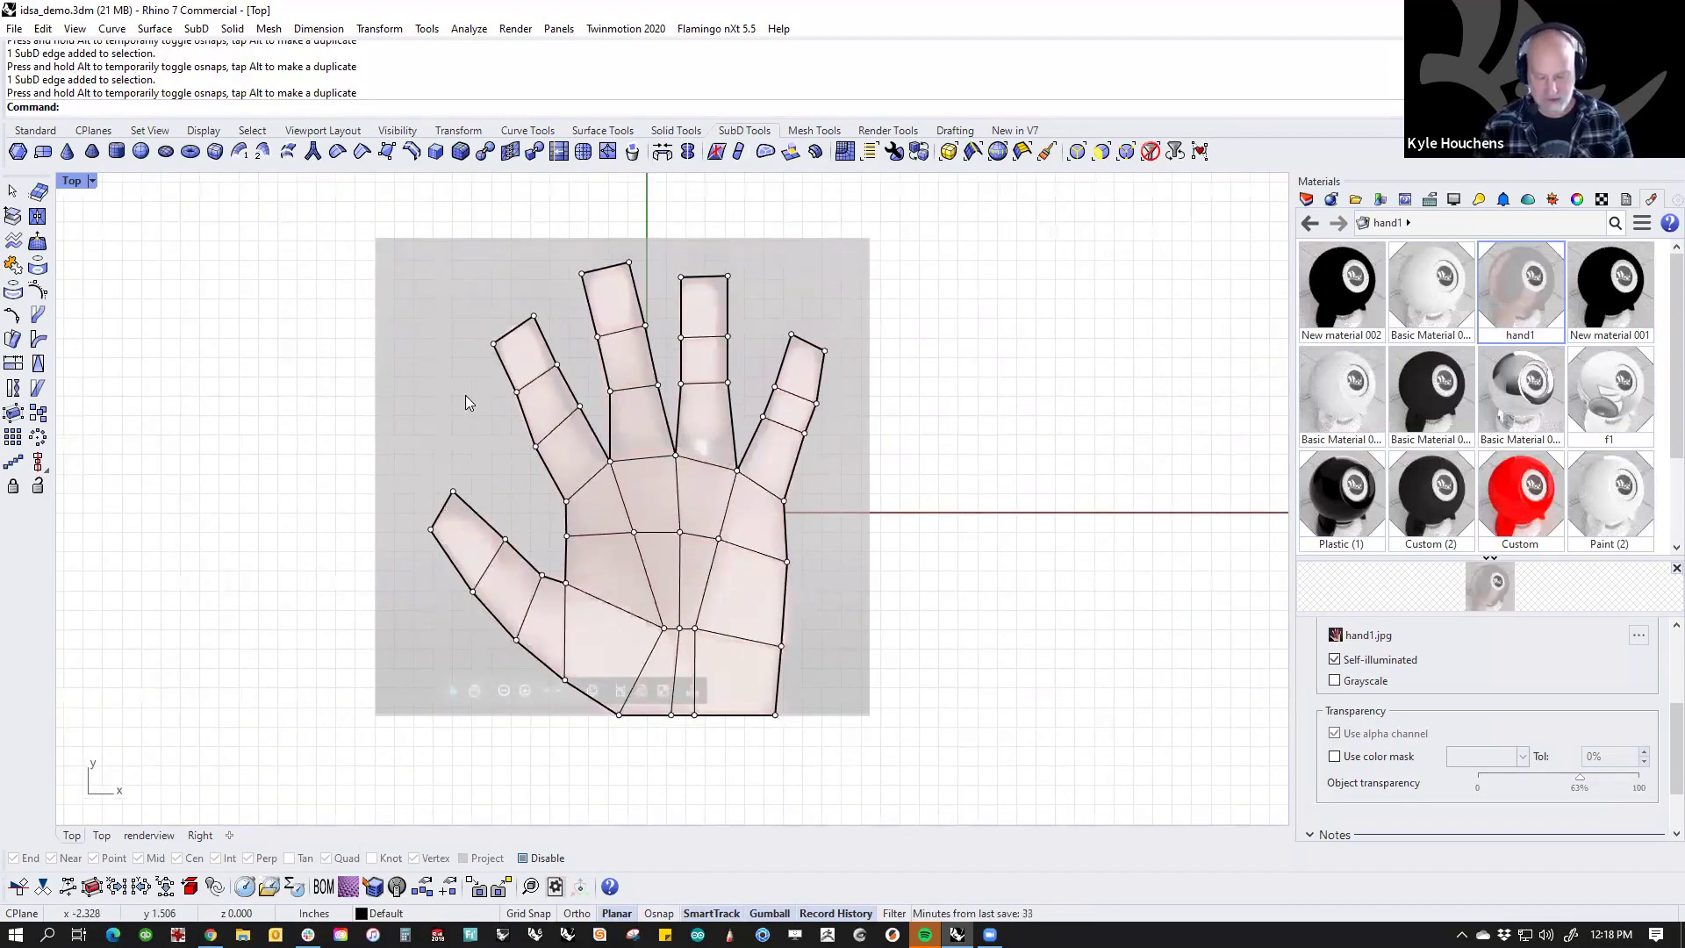
pyautogui.hotkey('ctrl', 'F4')
pyautogui.scroll(2, 665, 524)
pyautogui.scroll(8, 667, 527)
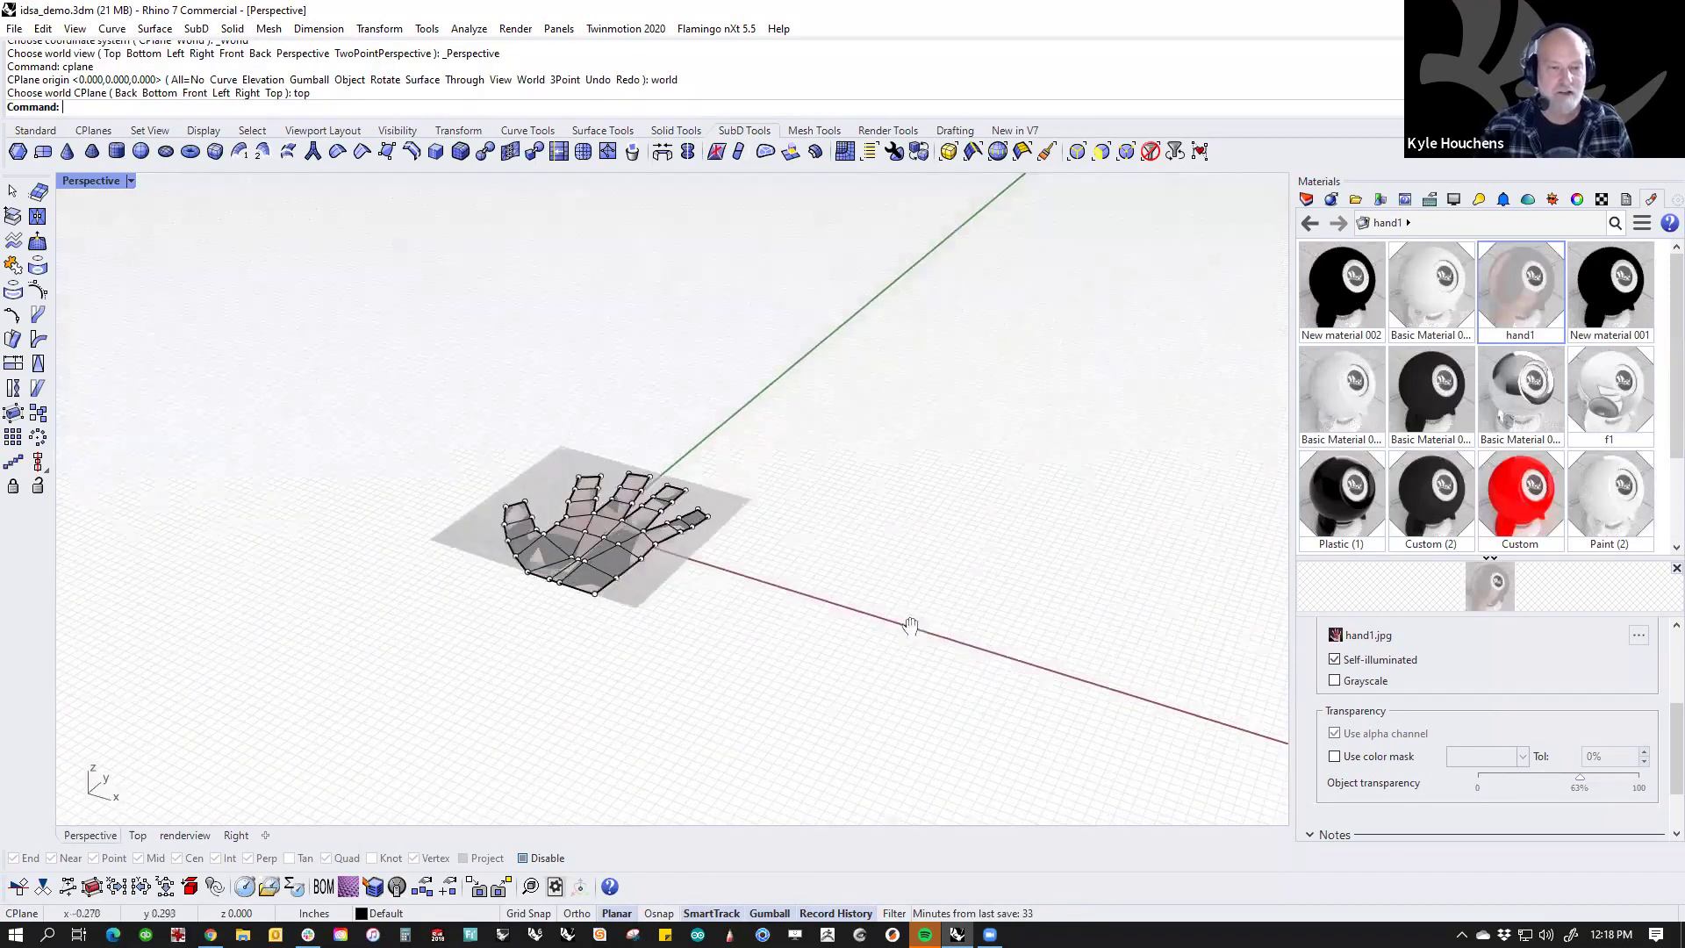
pyautogui.moveTo(872, 623); pyautogui.dragTo(912, 636, button='right')
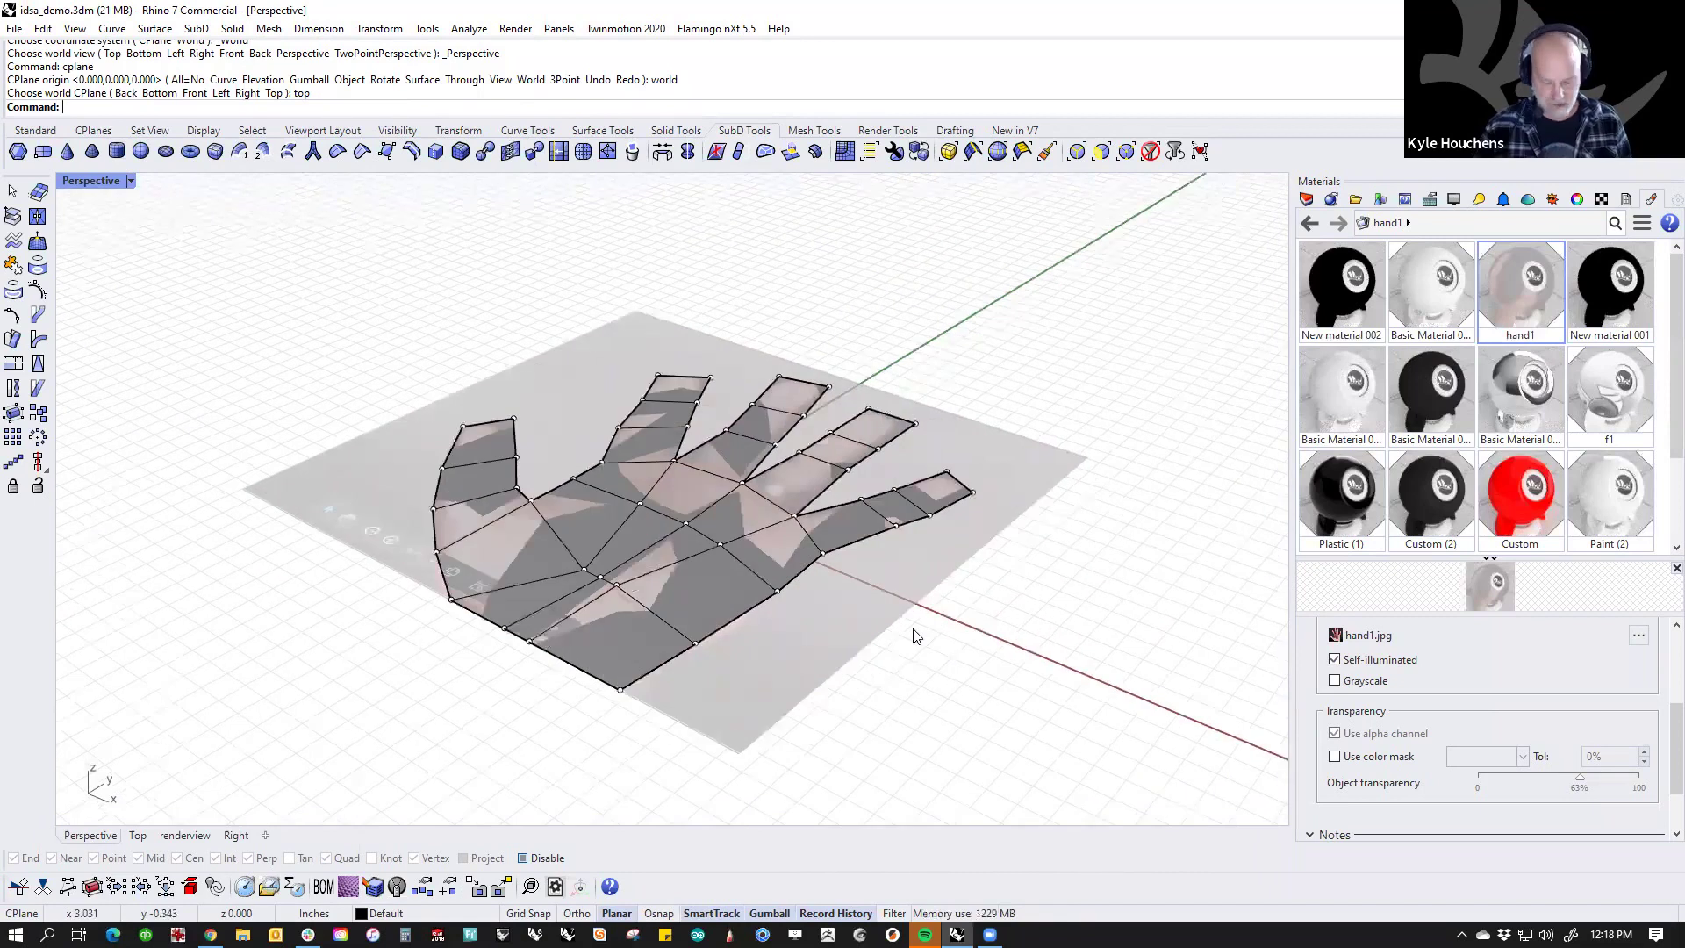
pyautogui.press('Return')
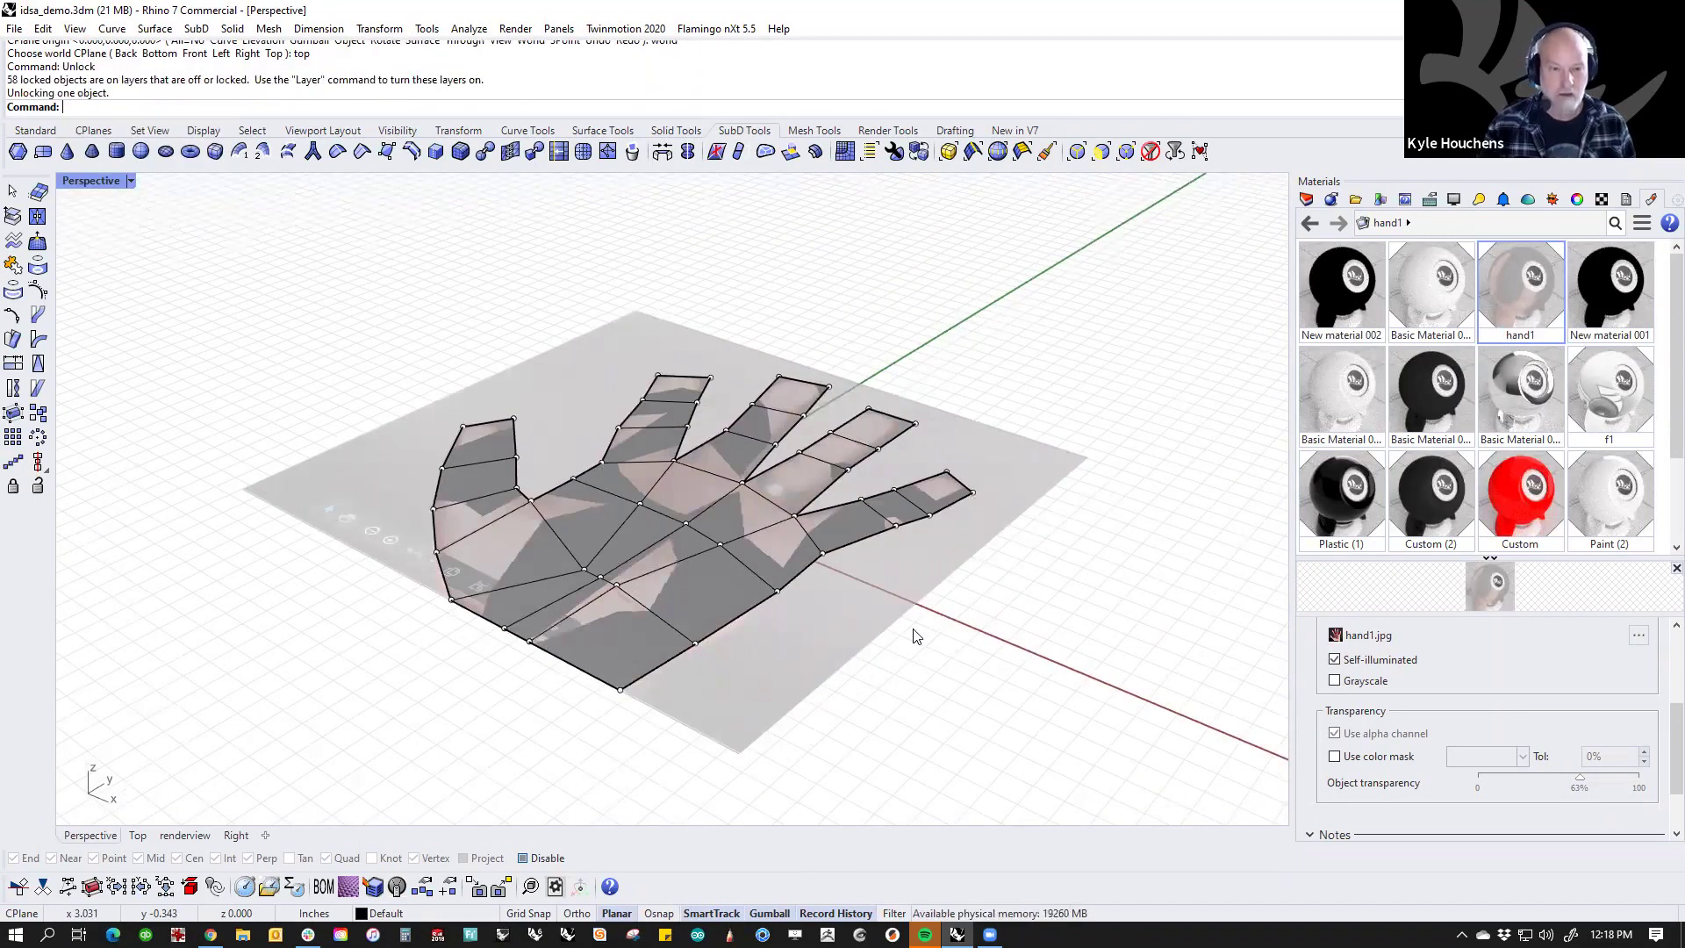
# Step: Hide the hand picture and change the hand's SubD display from flat to smooth
pyautogui.write('h')
pyautogui.press('Return')
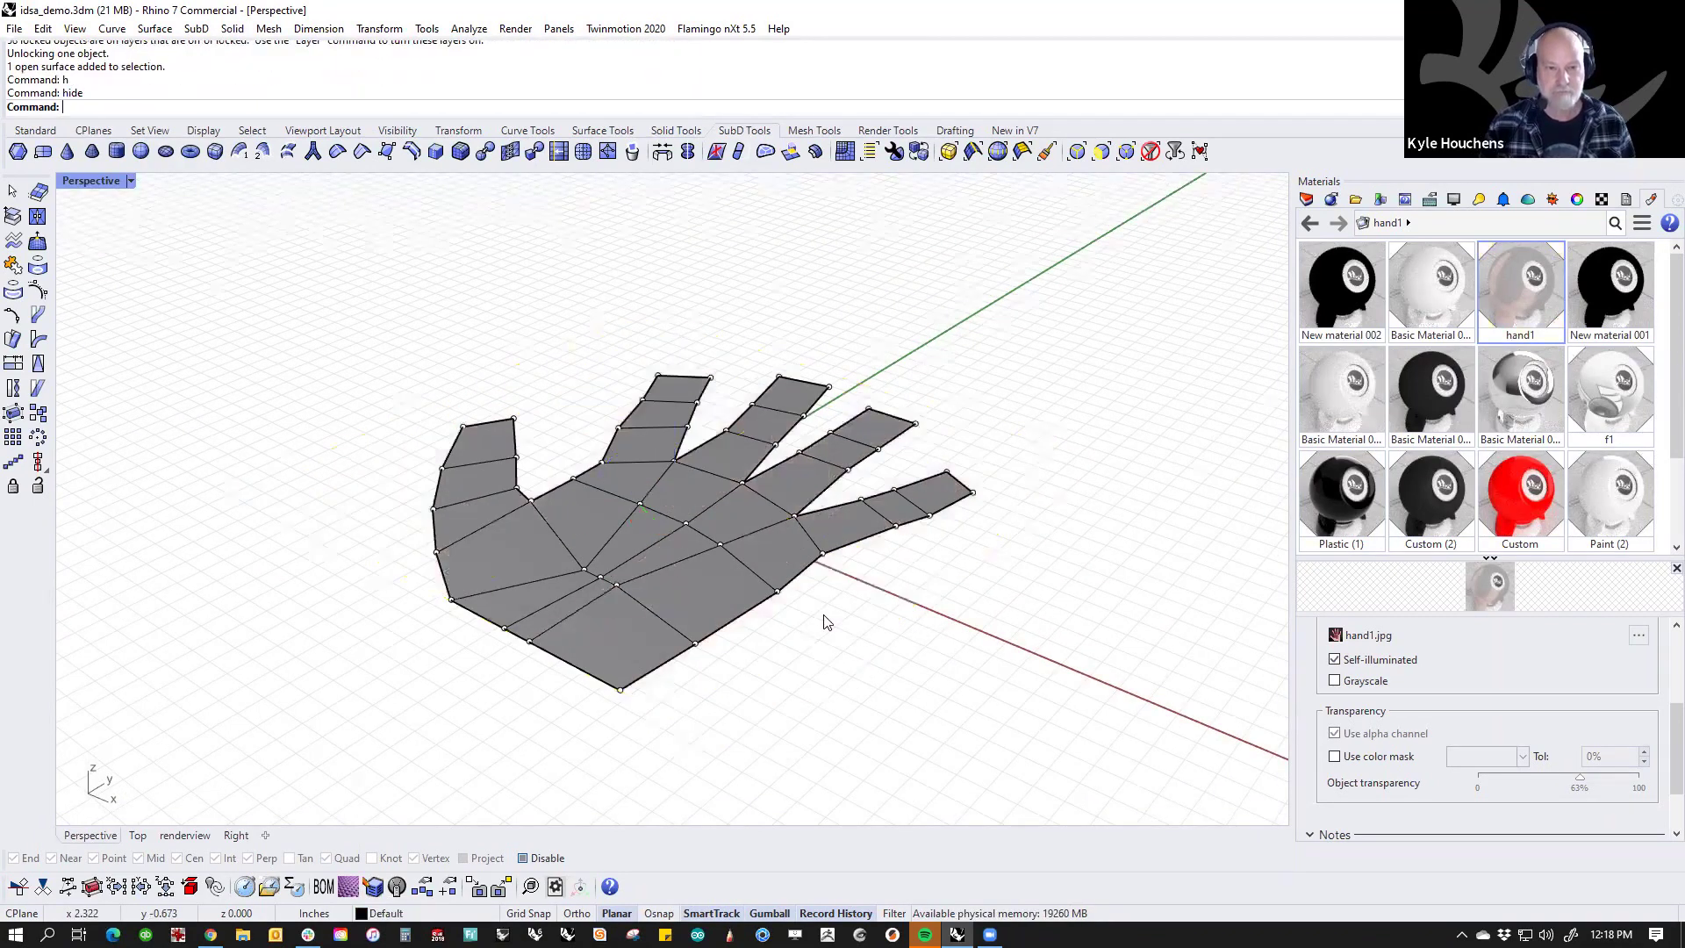
pyautogui.keyDown('shift'); pyautogui.moveTo(750, 655); pyautogui.dragTo(744, 618, button='right'); pyautogui.keyUp('shift')
pyautogui.scroll(4, 705, 528)
pyautogui.moveTo(630, 562); pyautogui.dragTo(672, 598, button='right')
pyautogui.press('Tab')
pyautogui.moveTo(843, 604); pyautogui.dragTo(854, 733, button='right')
pyautogui.moveTo(854, 645); pyautogui.dragTo(640, 181, button='right')
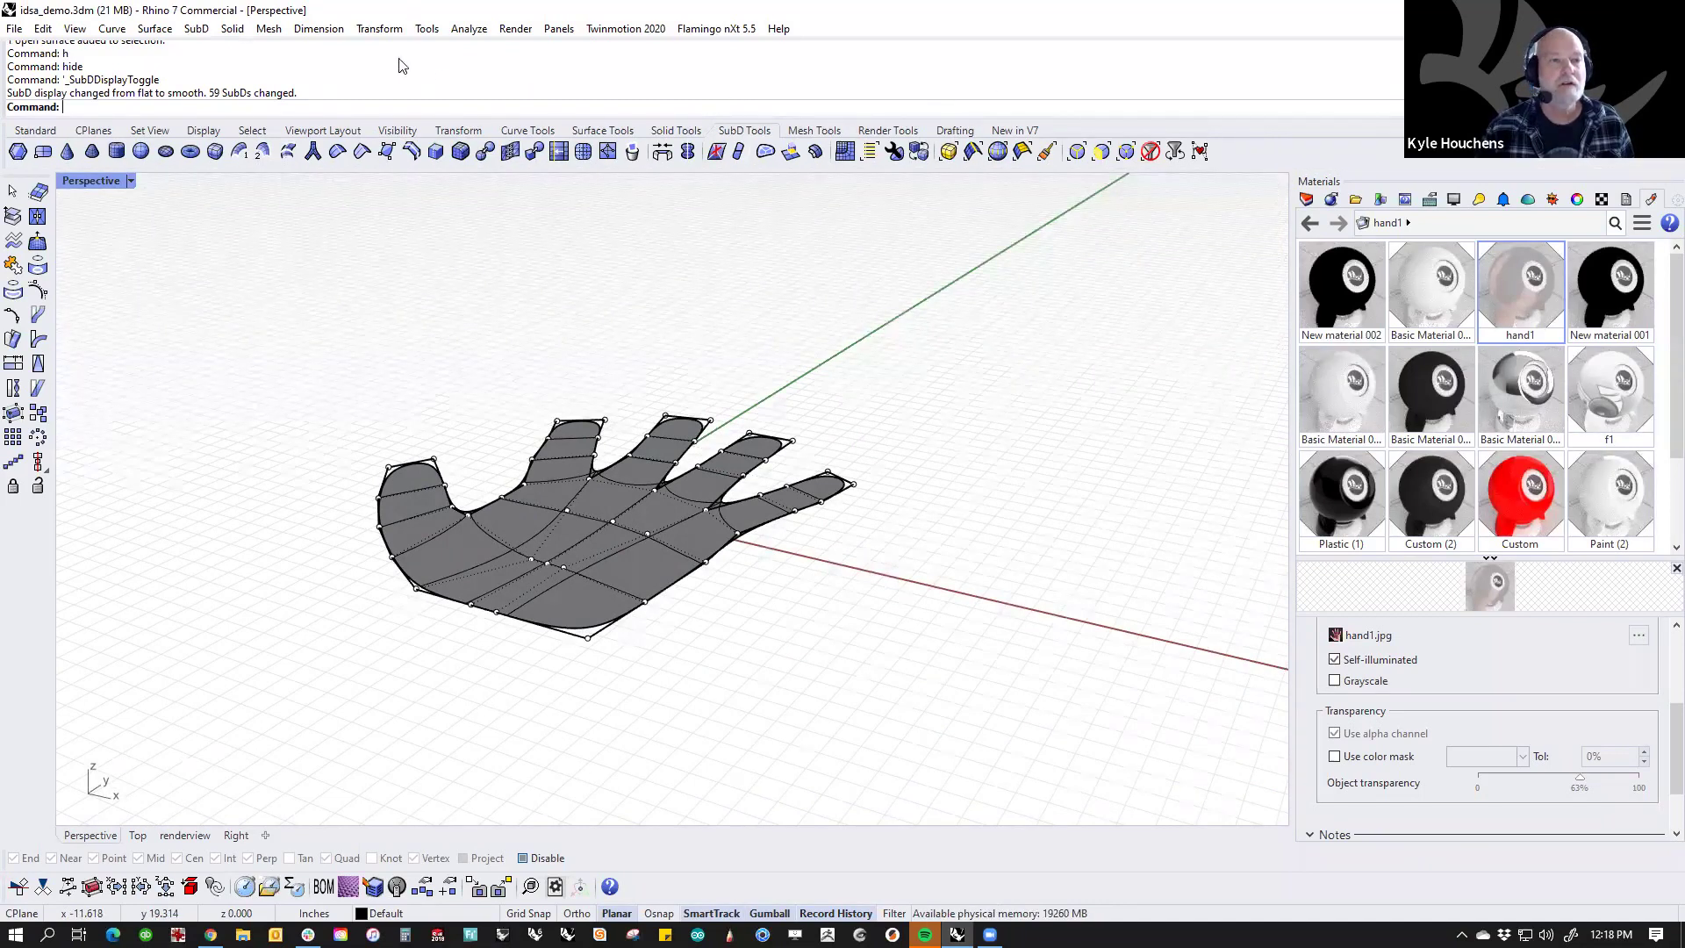
pyautogui.moveTo(478, 11); pyautogui.dragTo(485, 68)
pyautogui.doubleClick(485, 67)
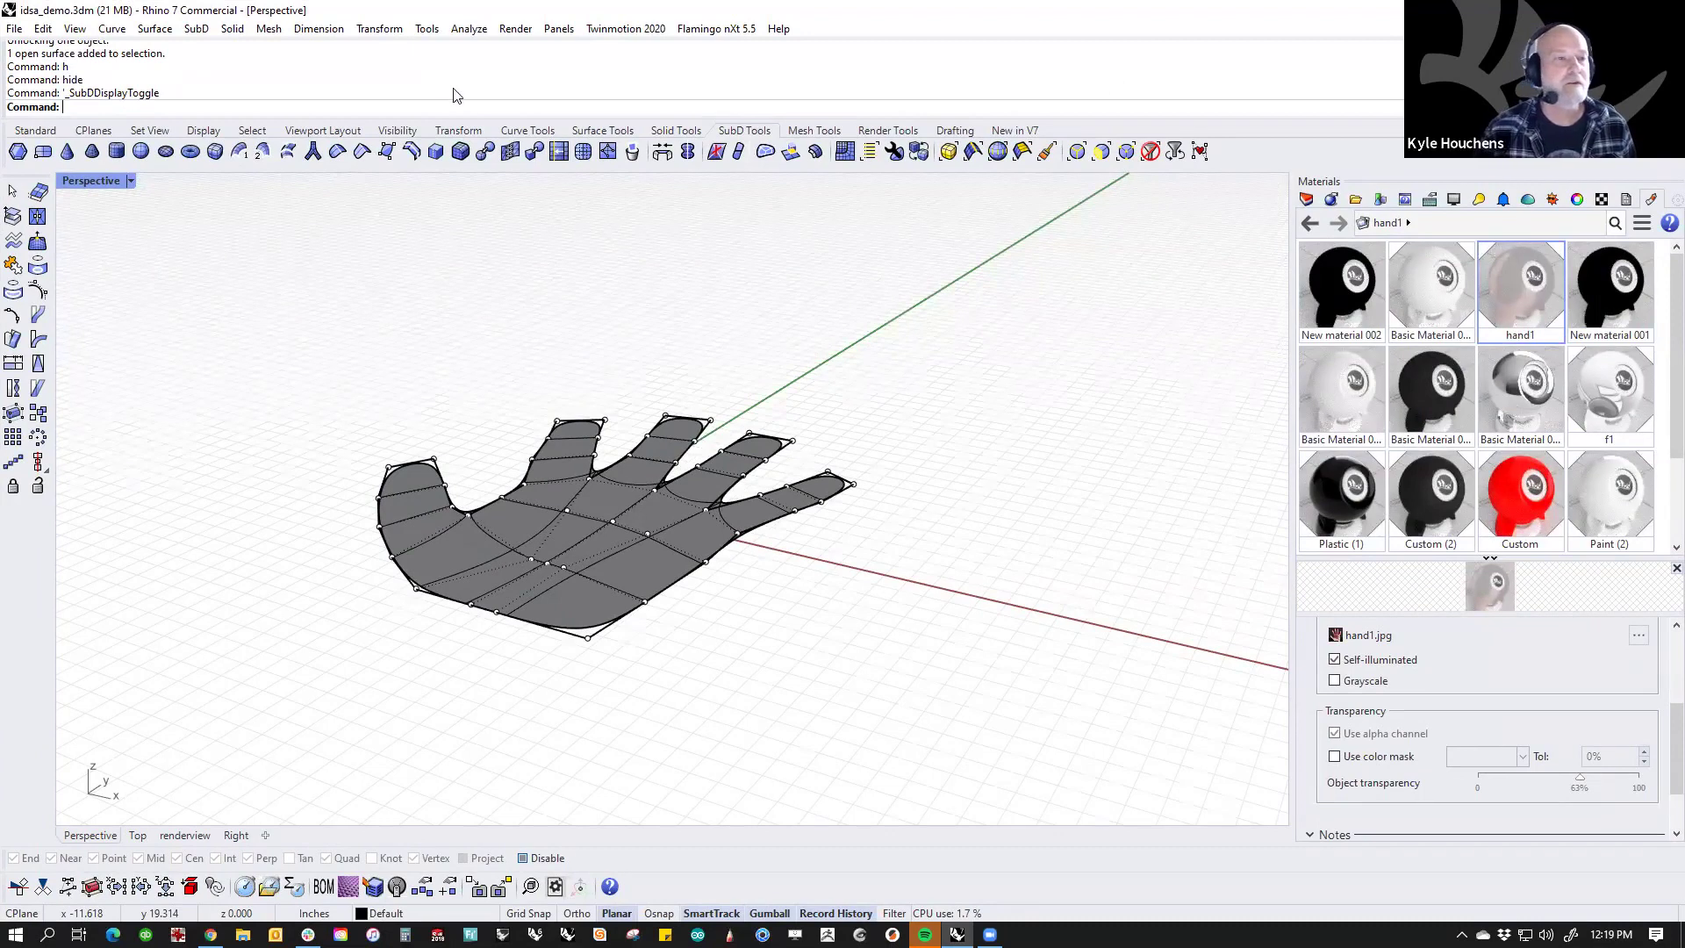
# Step: Offset the hand SubD into a solid with a distance of 1, deleting the input object
pyautogui.click(195, 29)
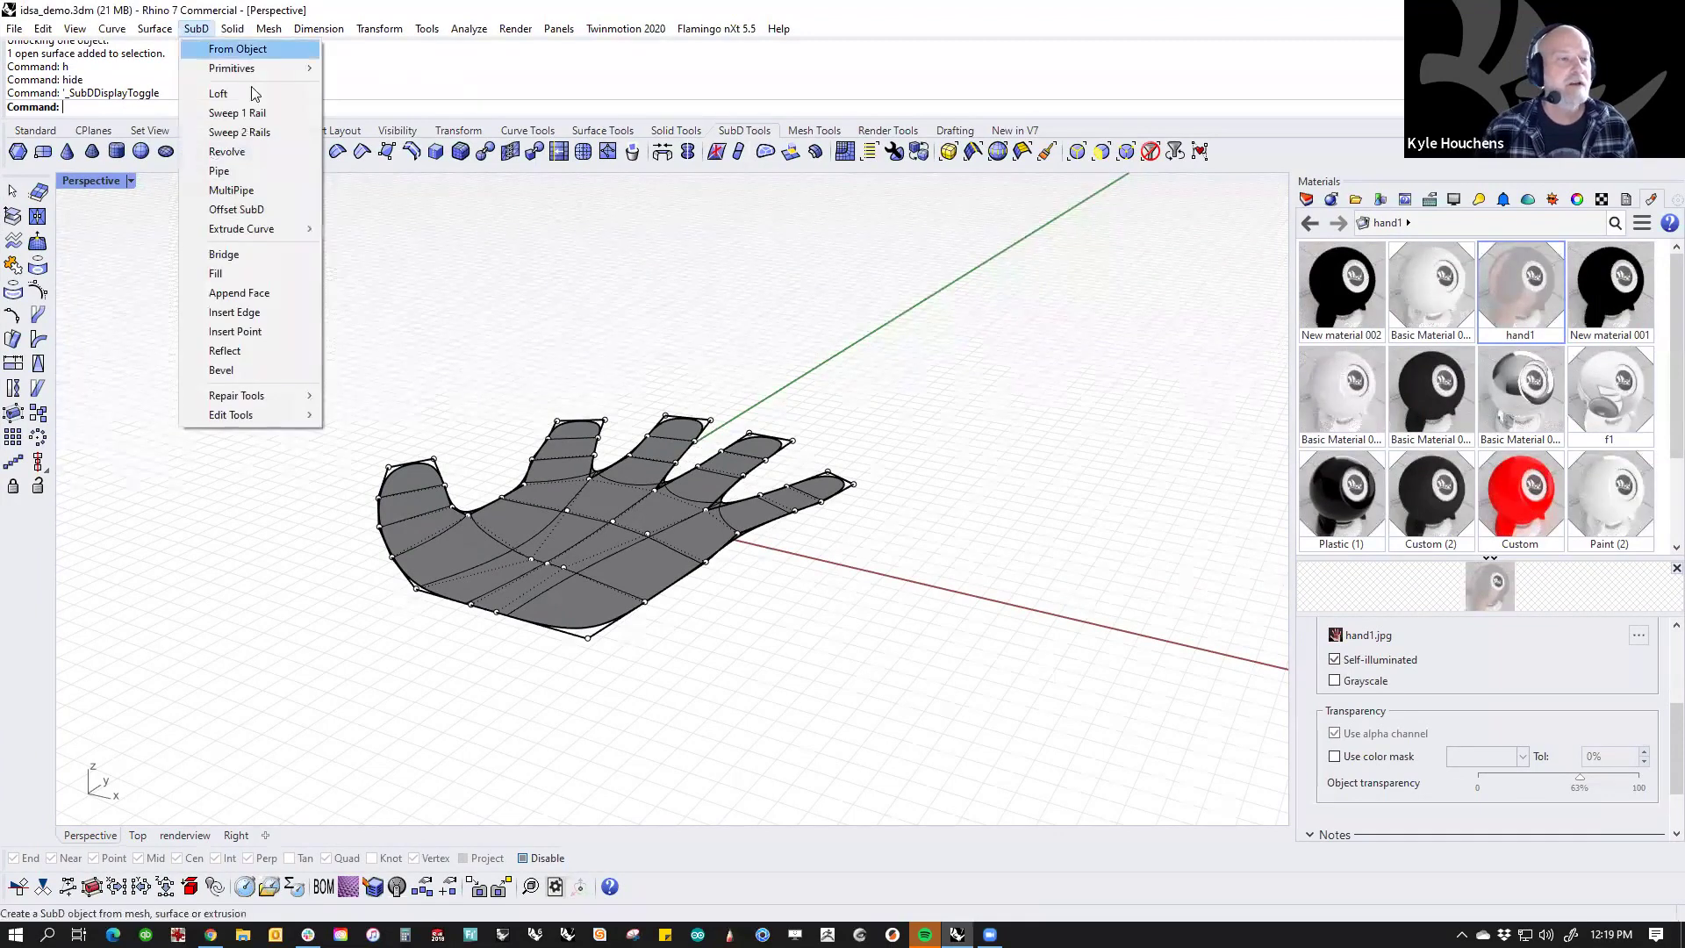
pyautogui.click(261, 211)
pyautogui.click(611, 539)
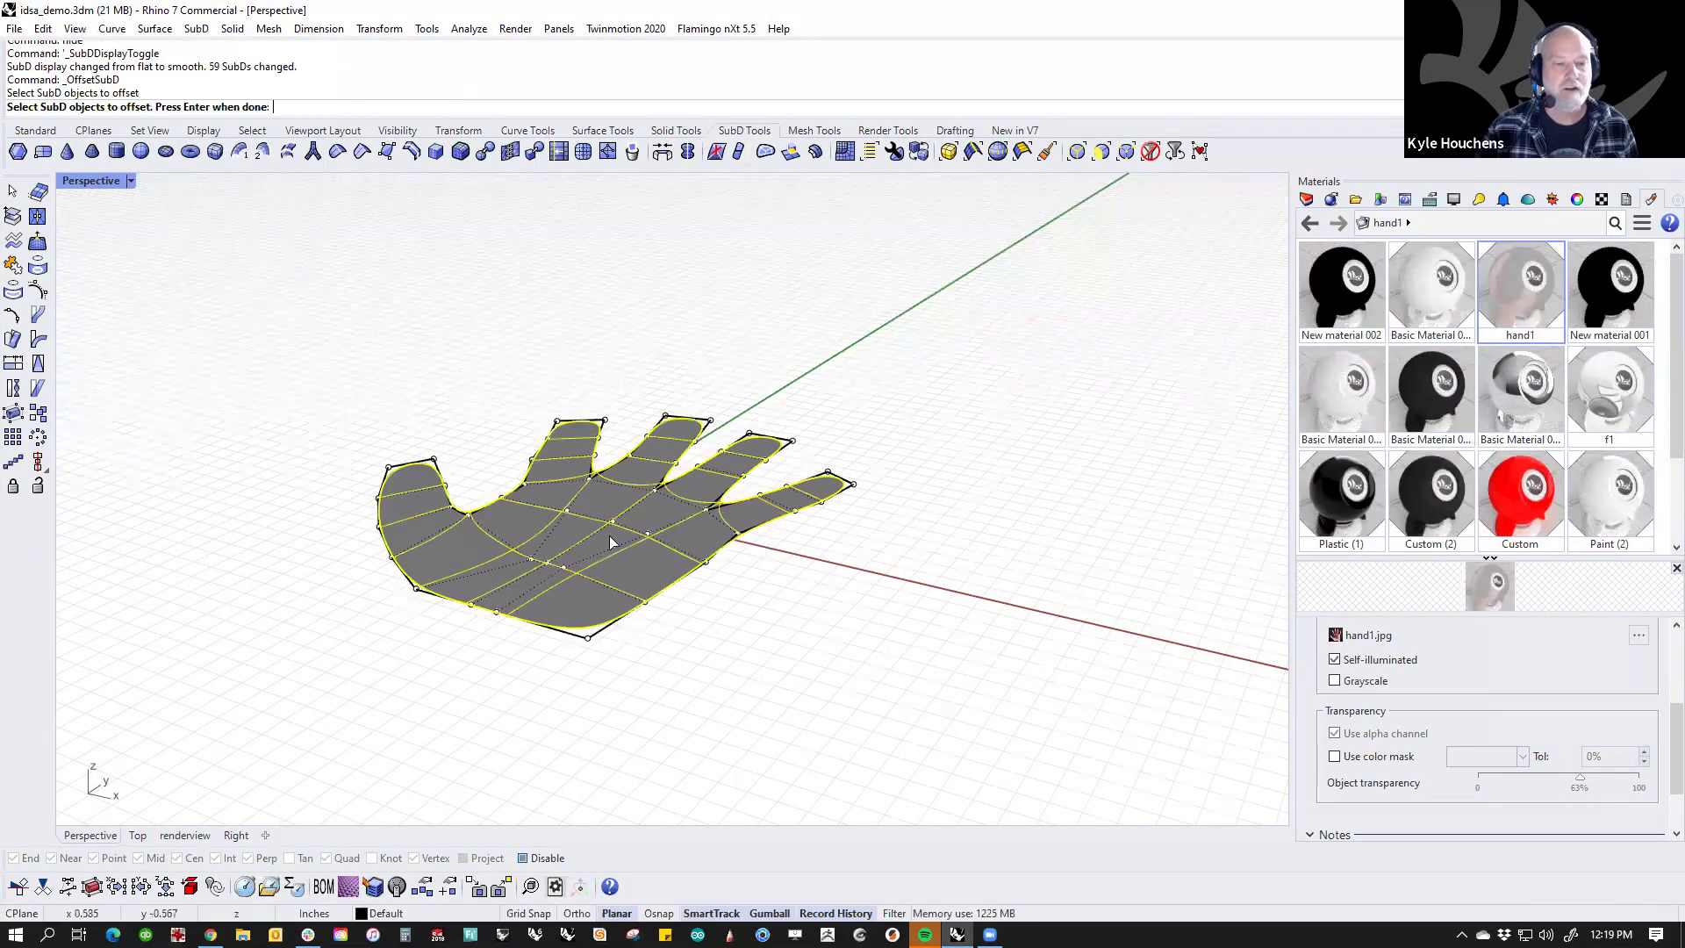
pyautogui.press('Return')
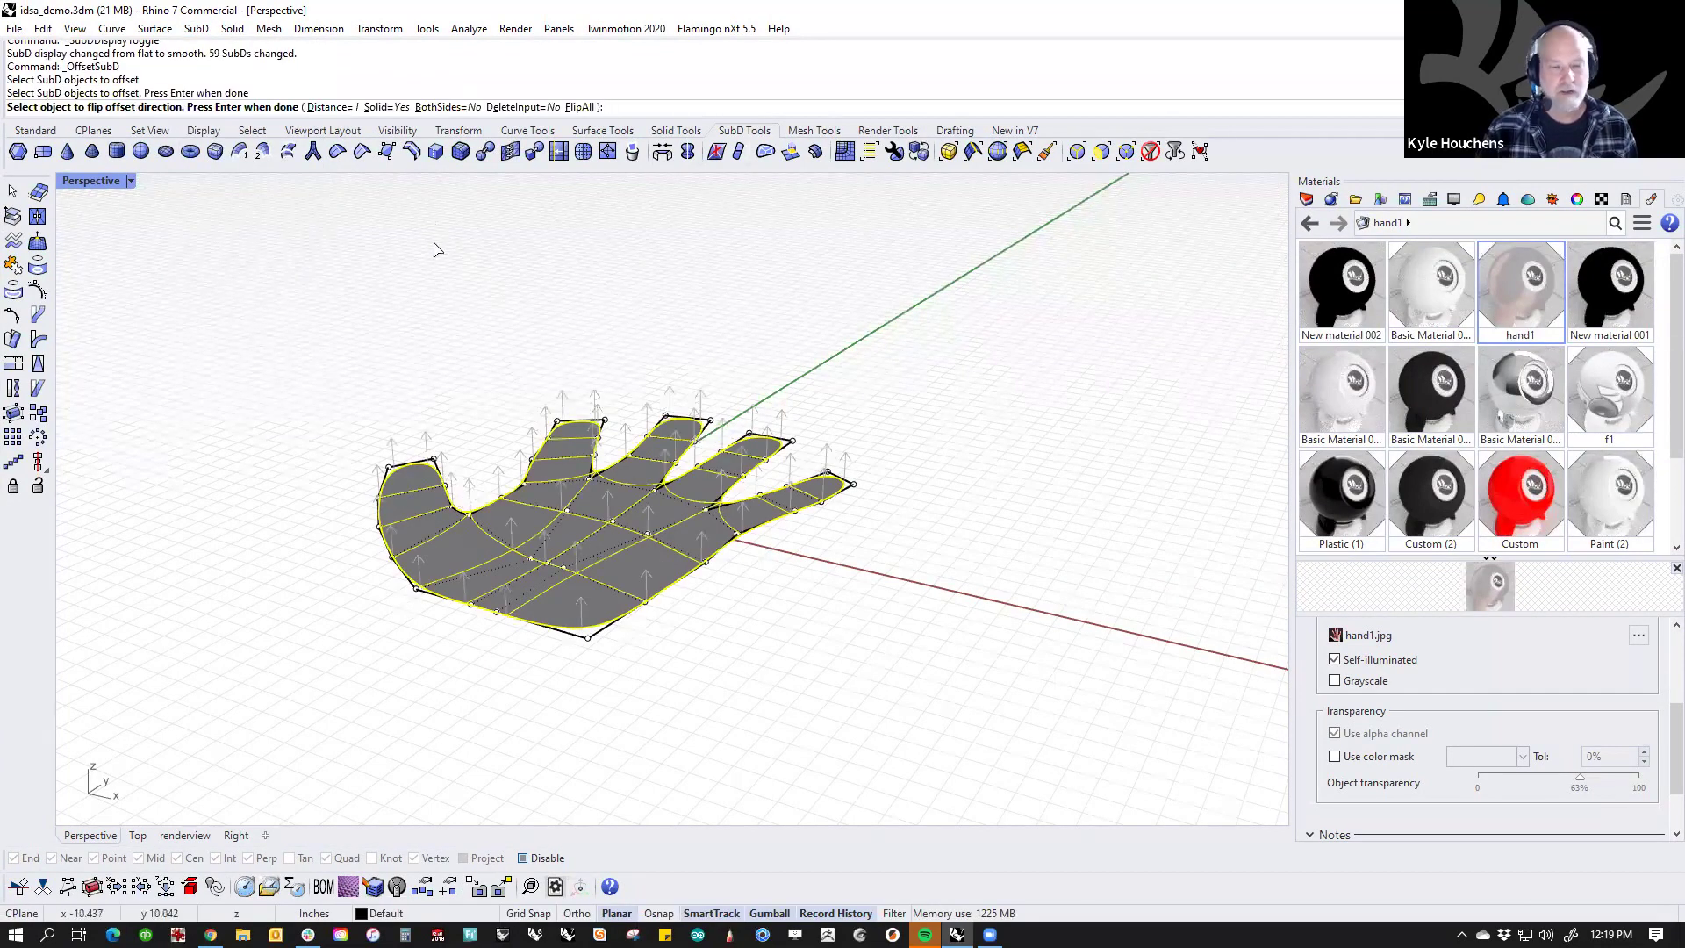
pyautogui.write('1')
pyautogui.press('Return')
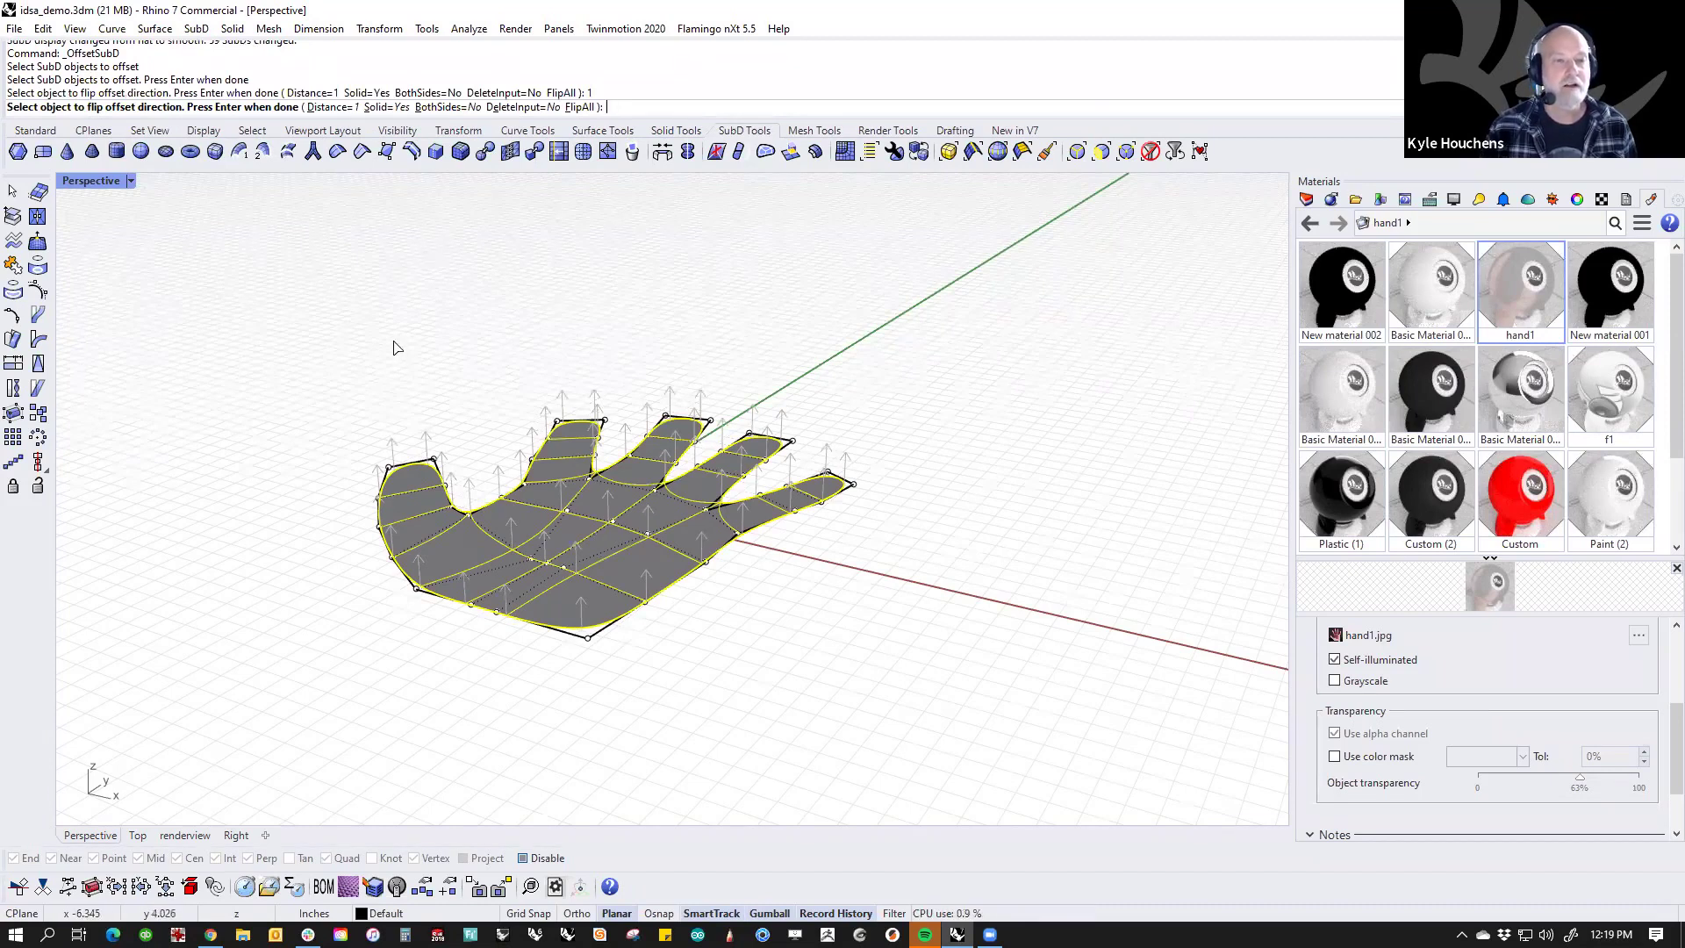
pyautogui.click(518, 107)
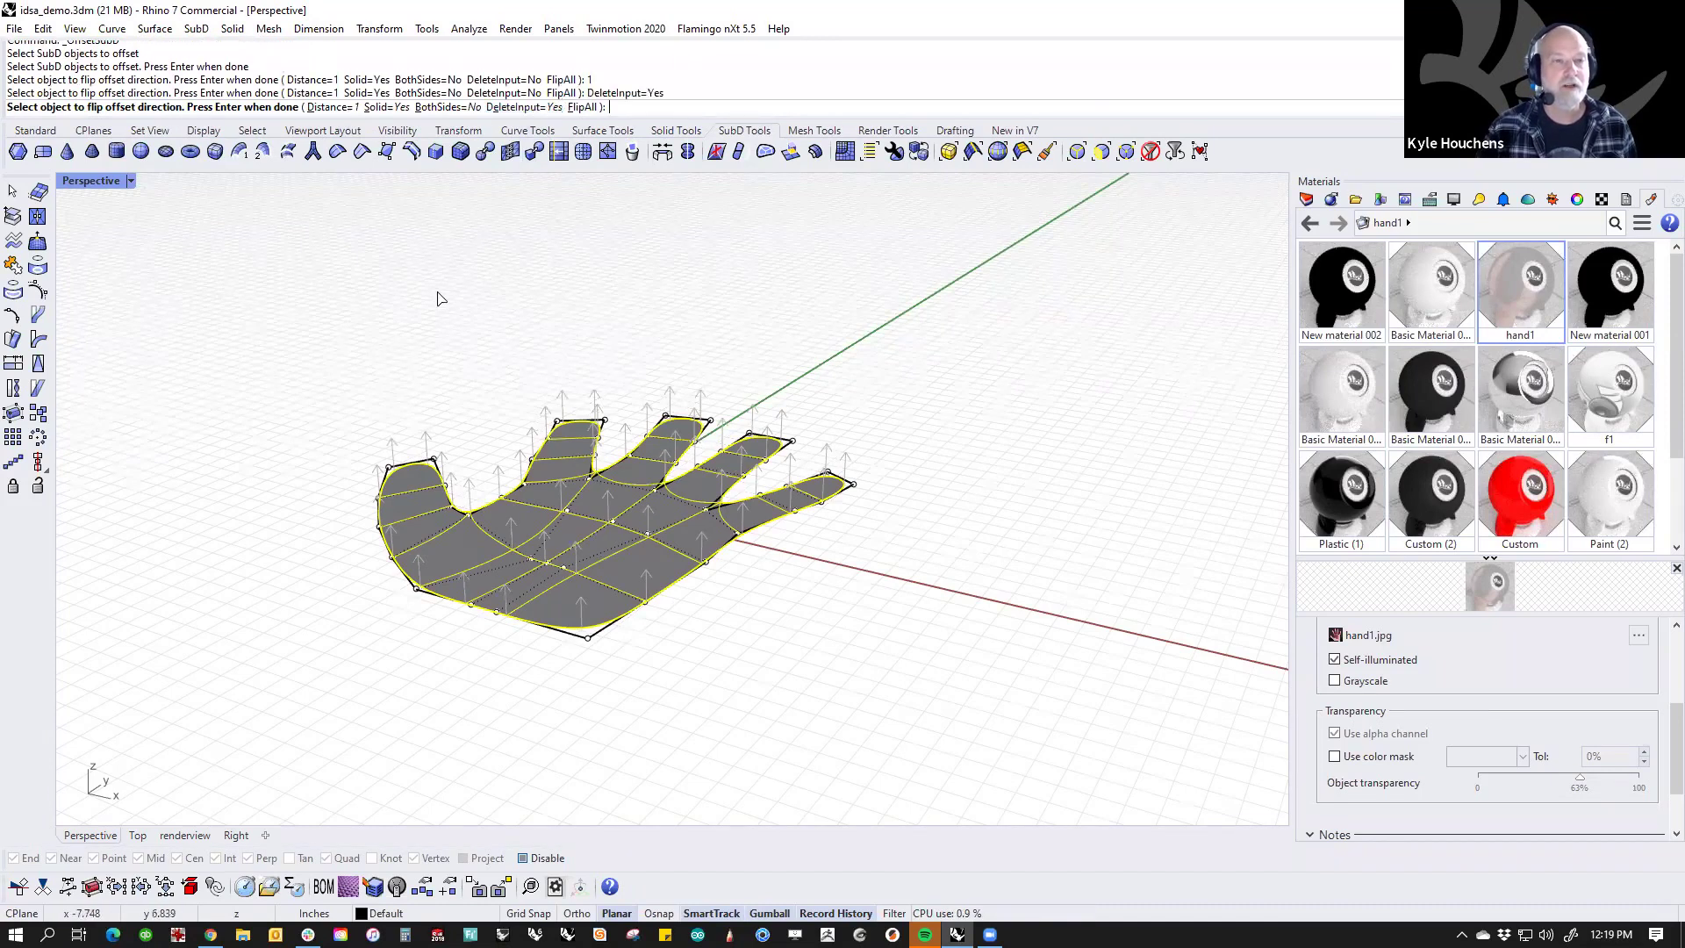
pyautogui.press('Return')
pyautogui.moveTo(690, 713); pyautogui.dragTo(334, 361, button='right')
# Step: Select all edges, faces and vertices of the thickened hand and remove their creases
pyautogui.press('Tab')
pyautogui.press('Tab')
pyautogui.moveTo(293, 283); pyautogui.dragTo(985, 741)
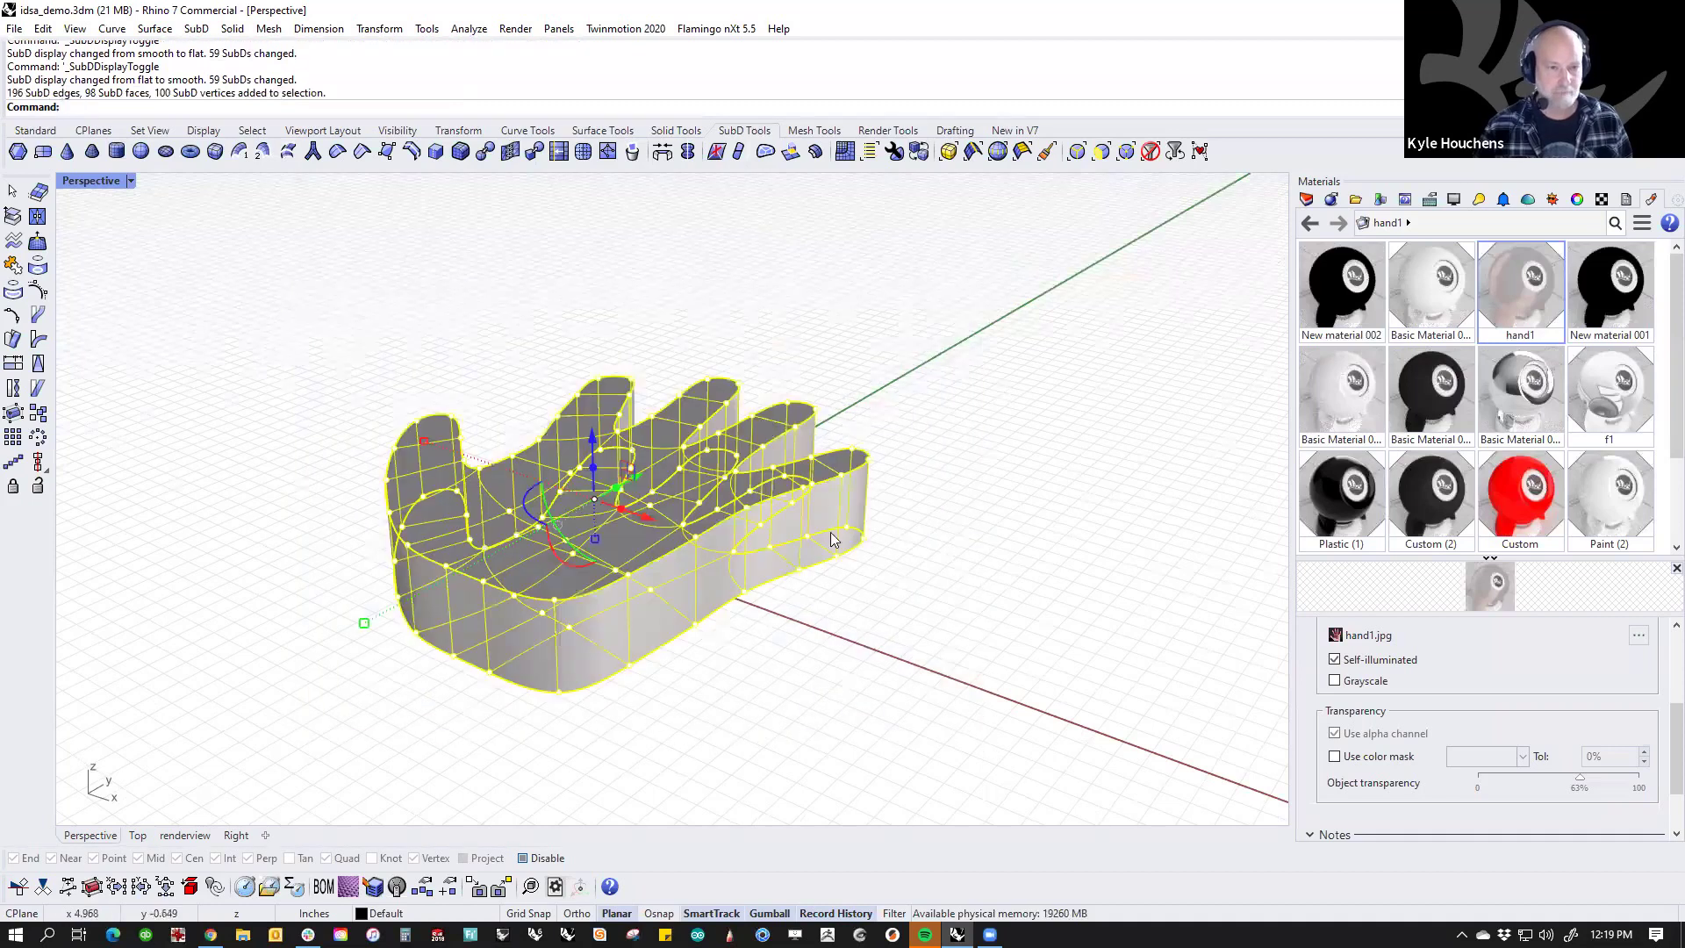
pyautogui.click(337, 151)
pyautogui.moveTo(401, 460); pyautogui.dragTo(384, 425, button='right')
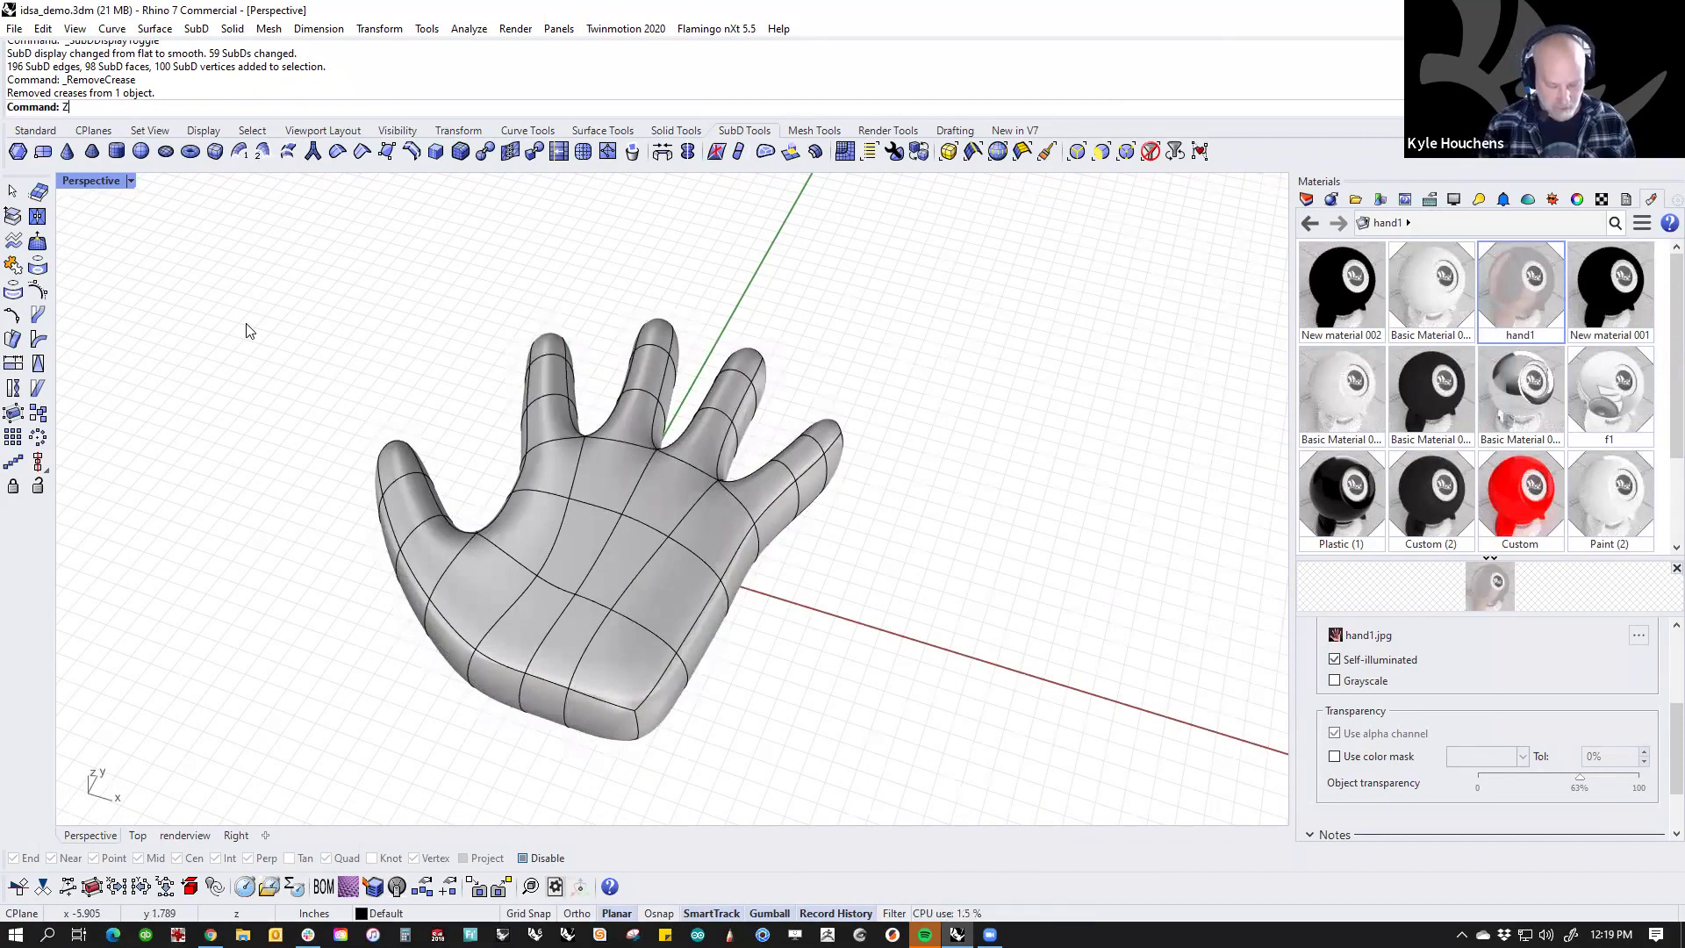
# Step: Check the hand's surface smoothness with a Zebra stripe analysis and close the analysis
pyautogui.write('BRA')
pyautogui.press('Return')
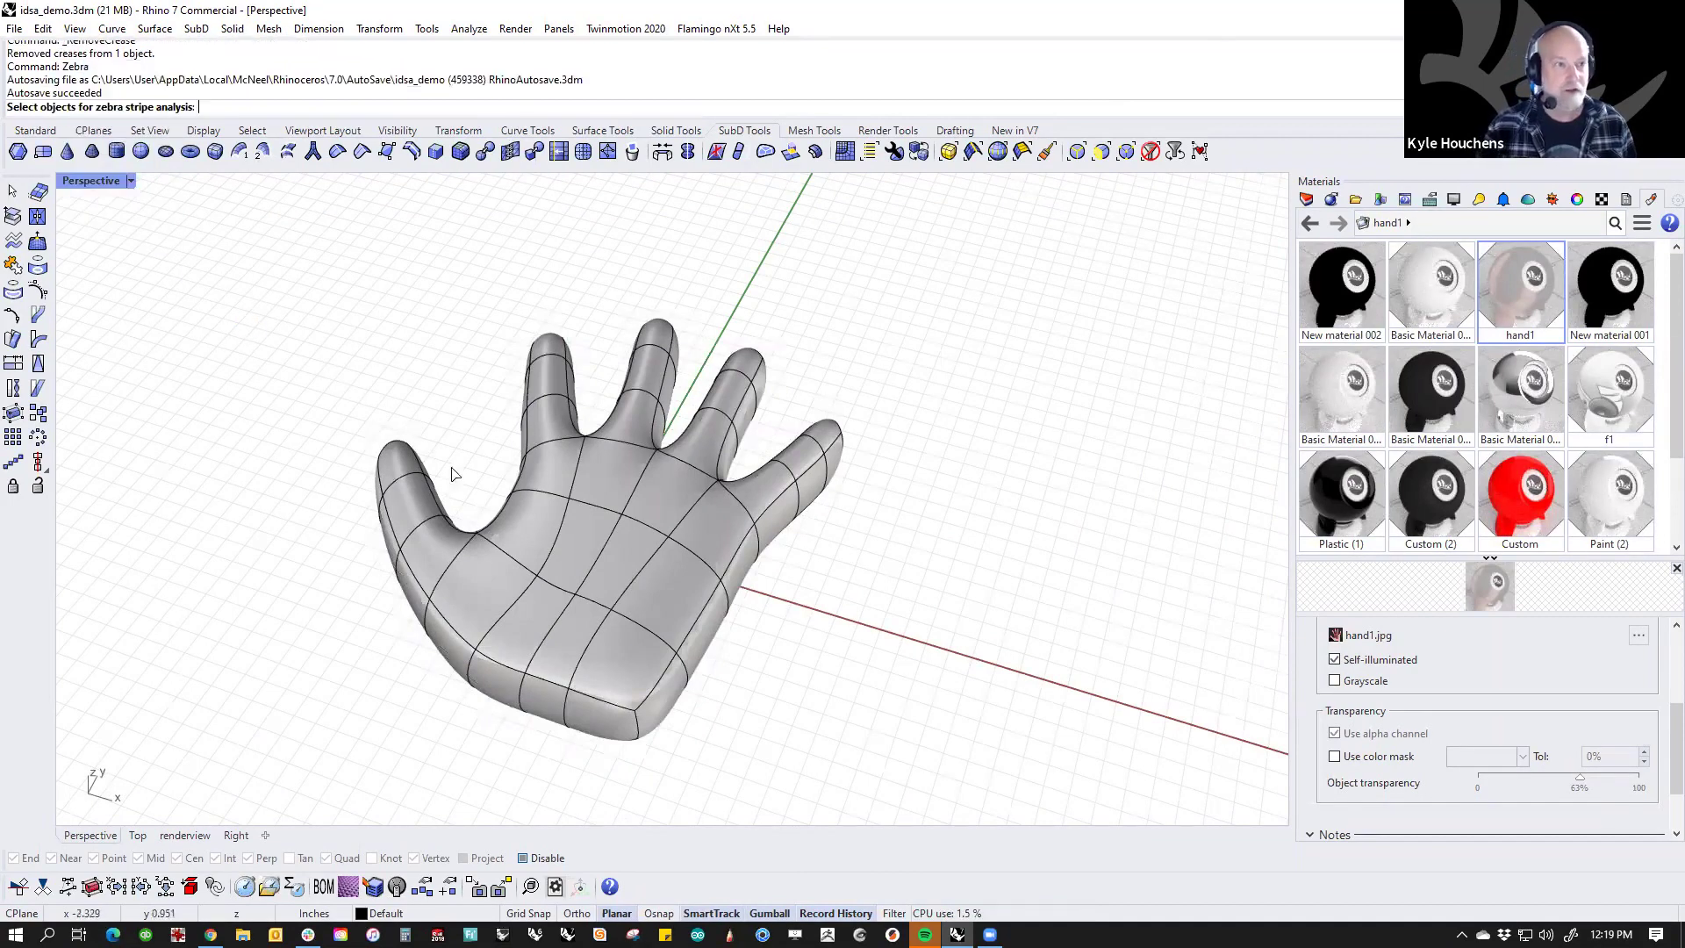
pyautogui.click(554, 561)
pyautogui.press('Return')
pyautogui.moveTo(733, 591); pyautogui.dragTo(433, 263, button='right')
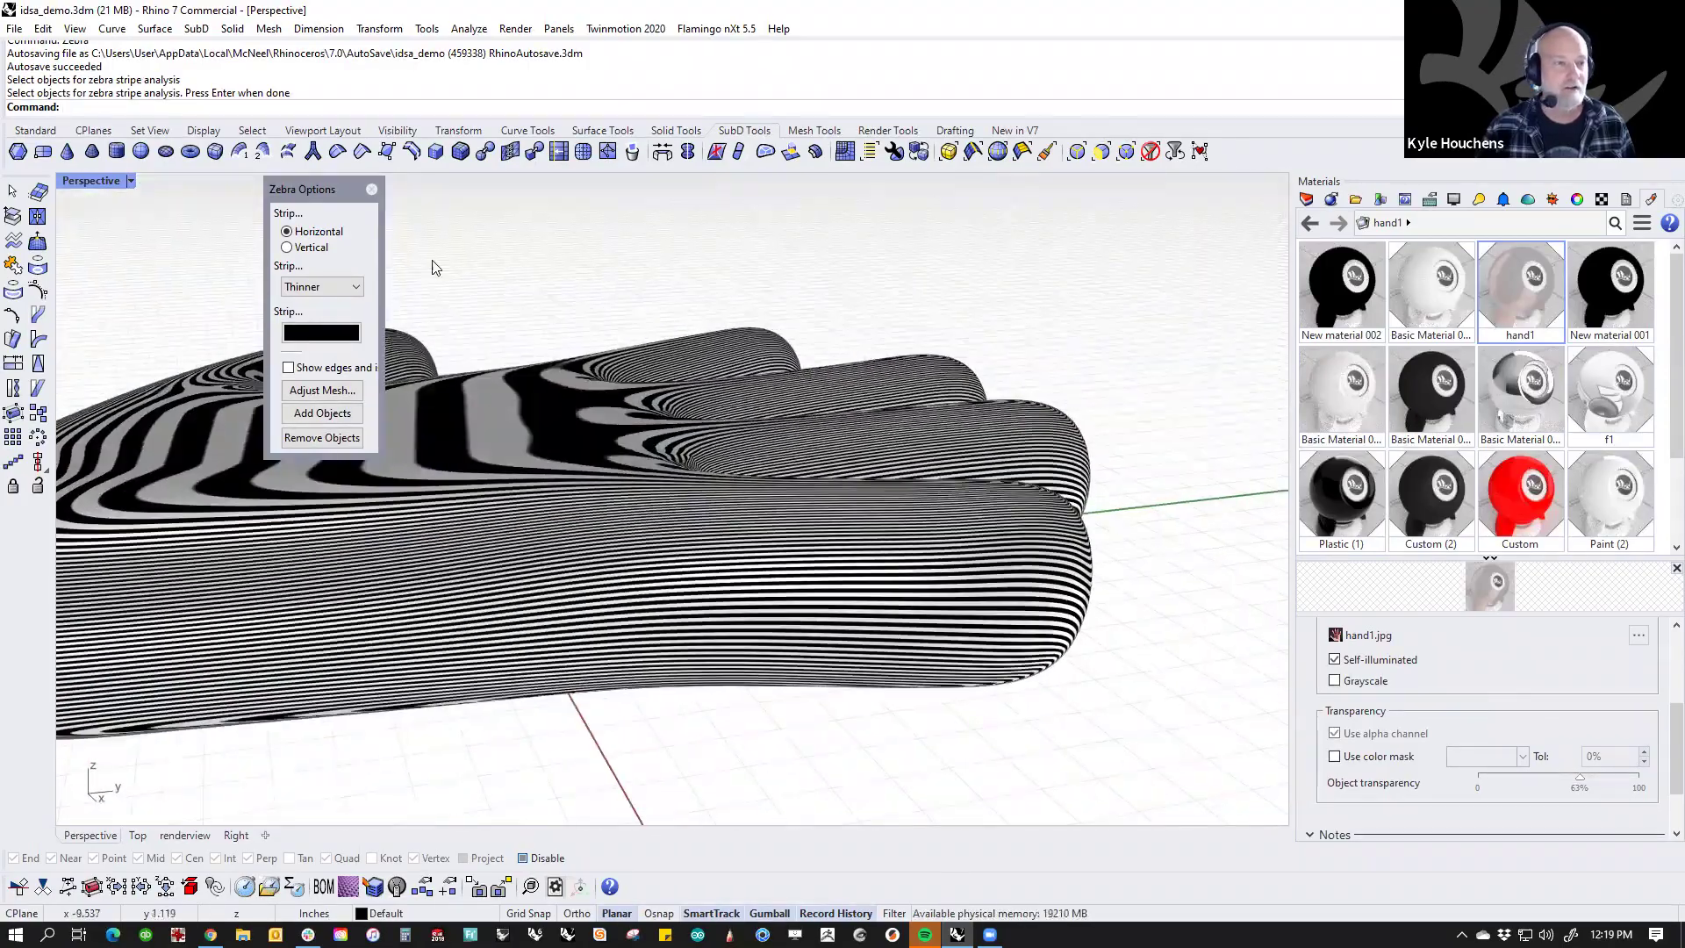
pyautogui.click(369, 189)
# Step: Inspect the hand's reflections with an EMap environment map analysis and close the analysis
pyautogui.scroll(-3, 547, 421)
pyautogui.moveTo(548, 421); pyautogui.dragTo(591, 458, button='right')
pyautogui.write('EMap')
pyautogui.press('Return')
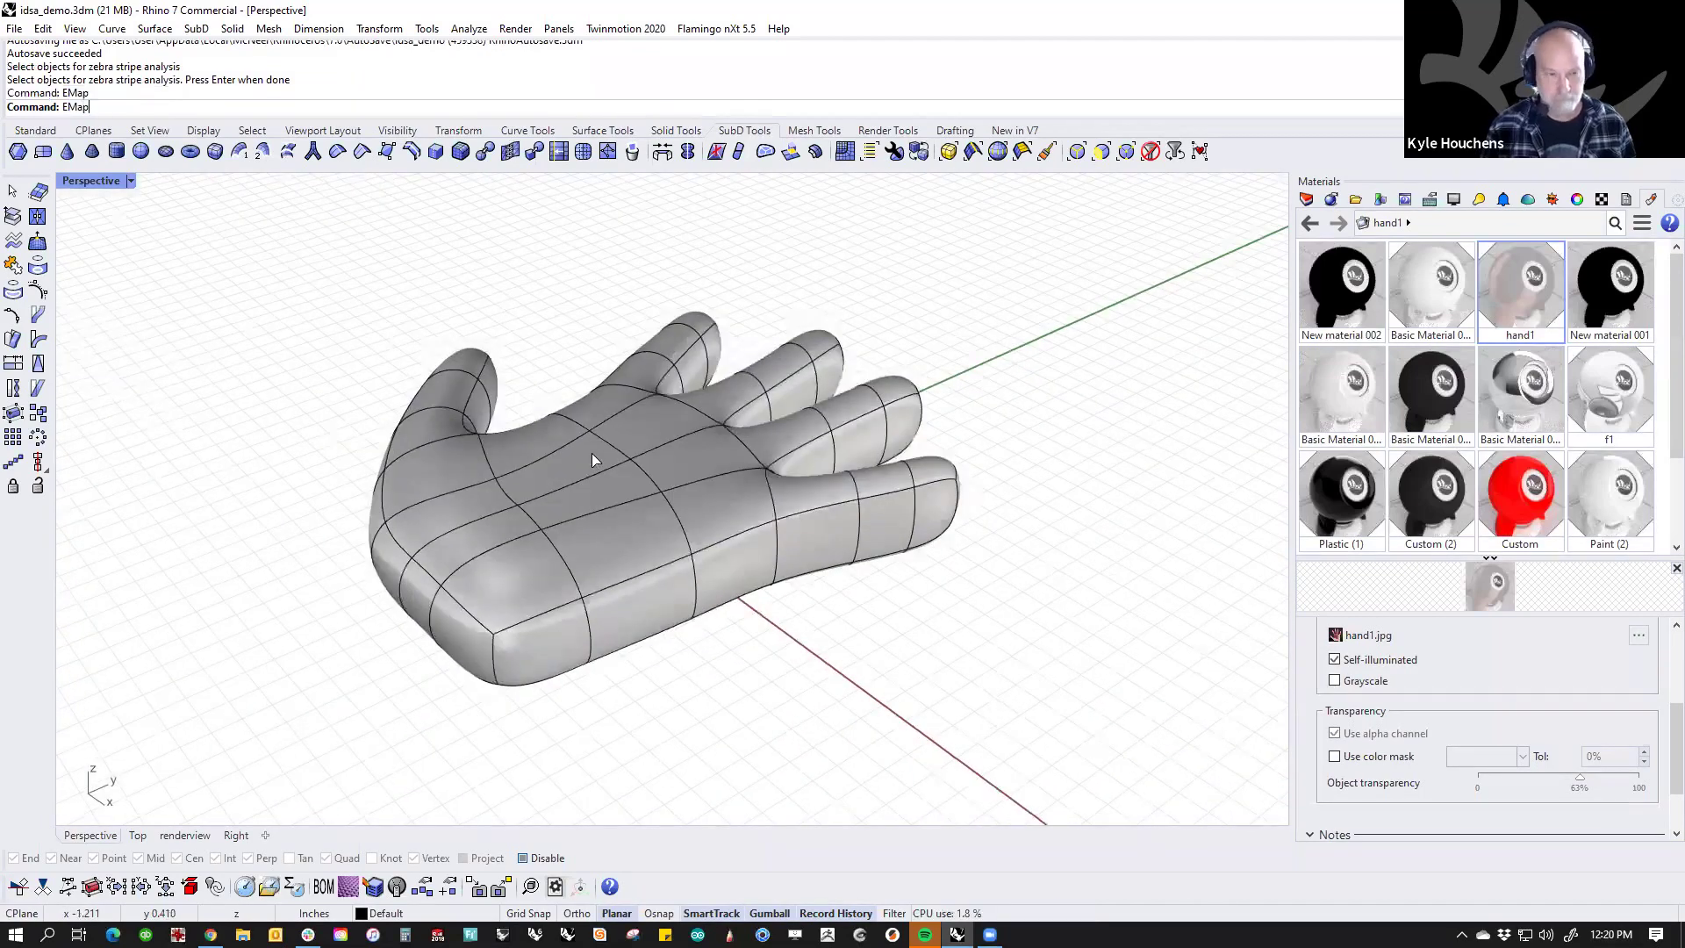
pyautogui.click(591, 453)
pyautogui.press('Return')
pyautogui.moveTo(623, 591)
pyautogui.mouseDown(button='right')
pyautogui.moveTo(764, 610)
pyautogui.moveTo(462, 727)
pyautogui.moveTo(992, 599)
pyautogui.mouseUp(button='right')
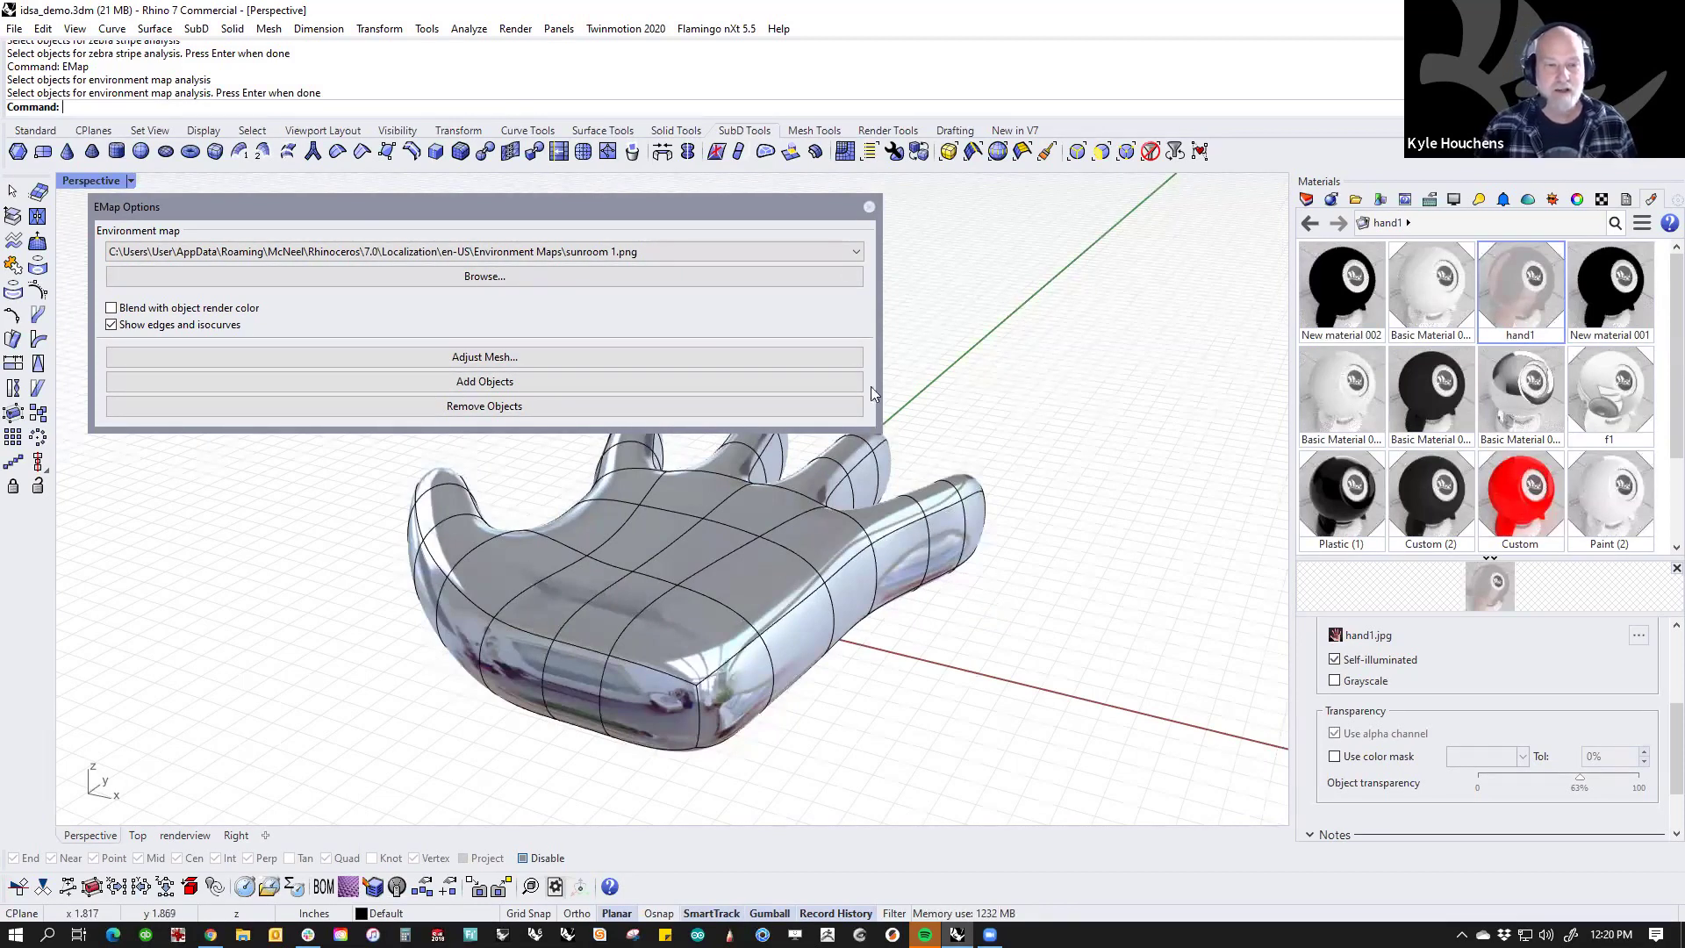
pyautogui.click(869, 207)
pyautogui.moveTo(825, 465); pyautogui.dragTo(849, 448, button='right')
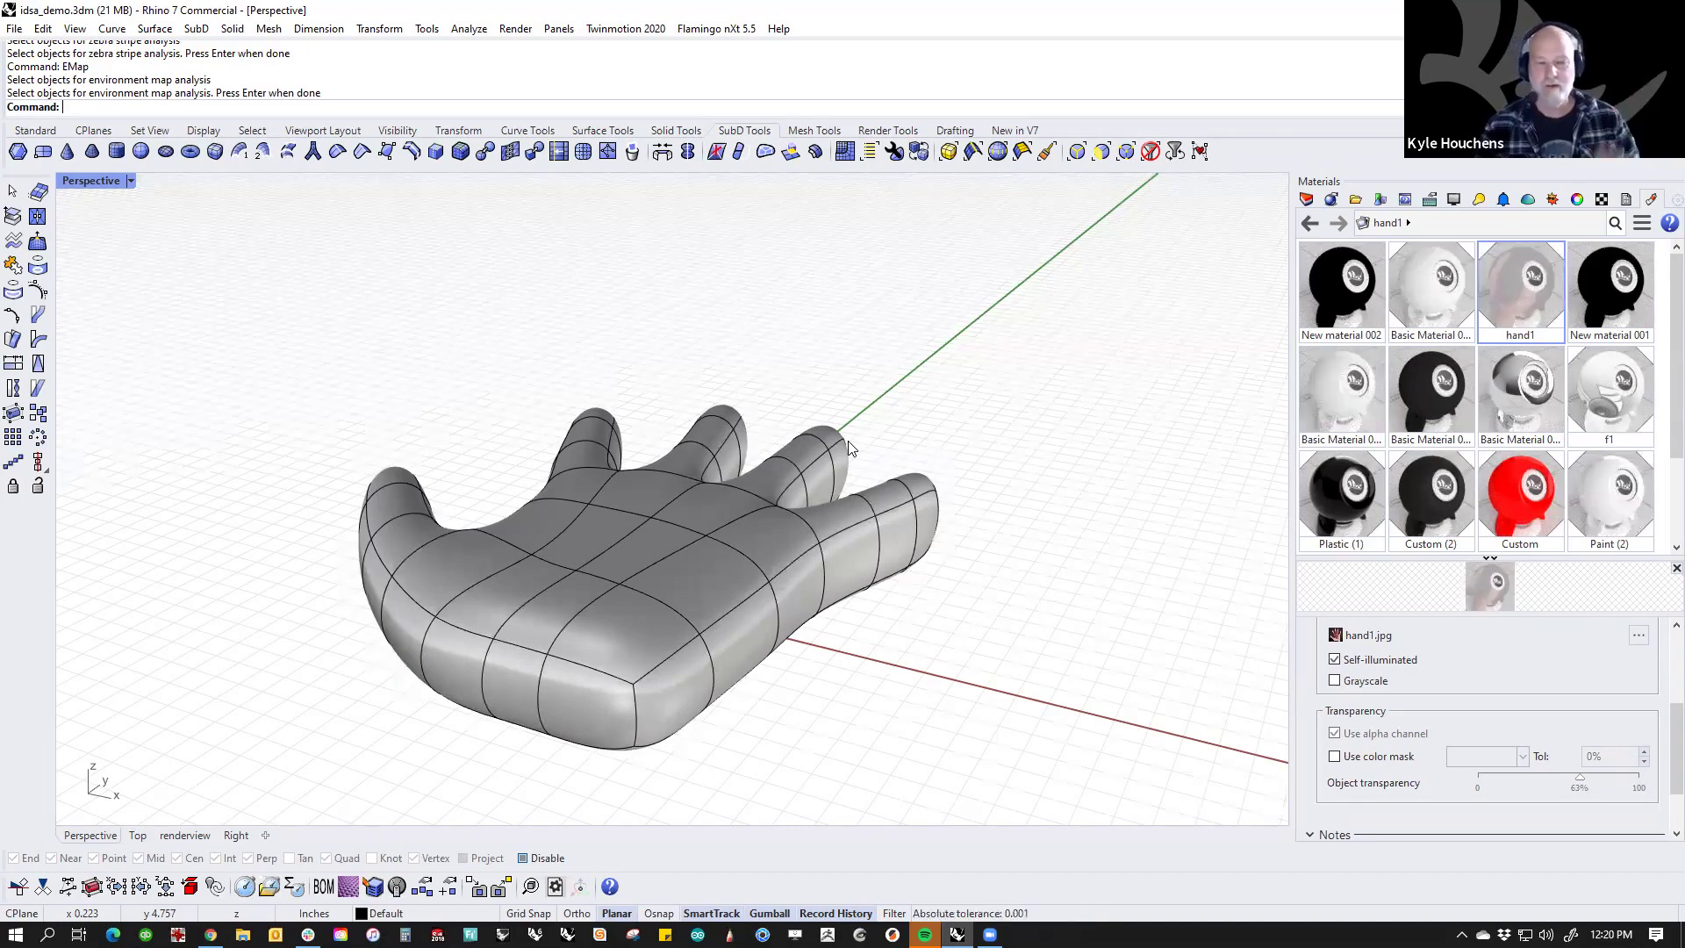
# Step: Dismiss the CCleaner alert
pyautogui.moveTo(580, 677); pyautogui.dragTo(1273, 710, button='right')
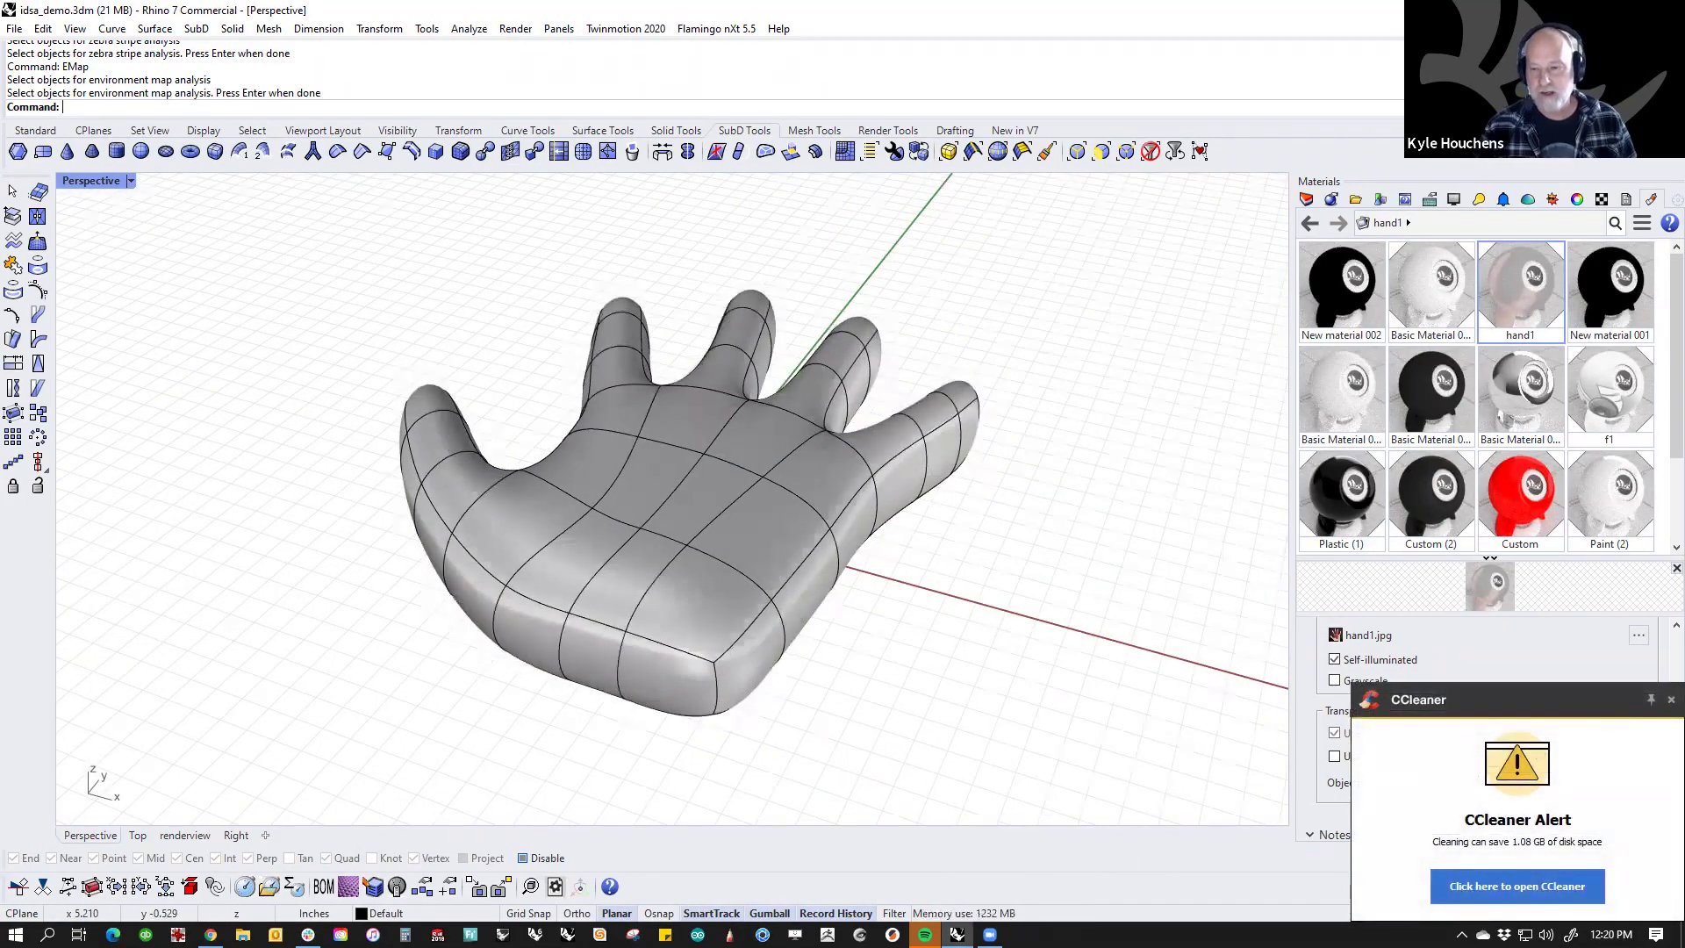
pyautogui.click(1670, 699)
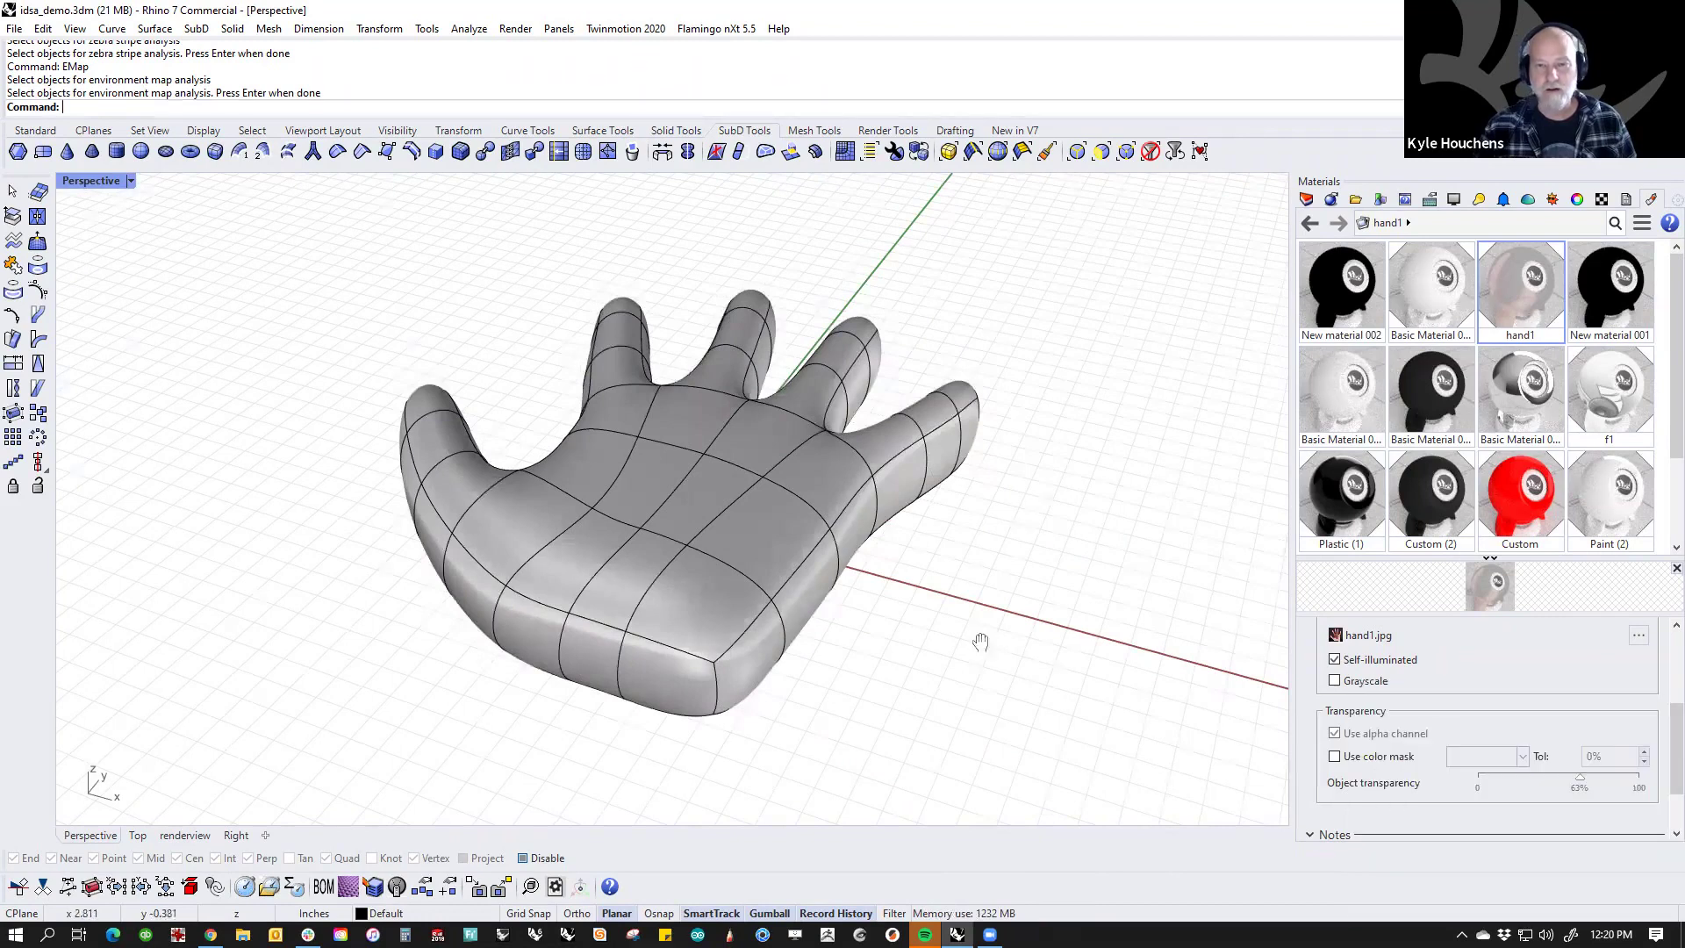
pyautogui.moveTo(977, 640); pyautogui.dragTo(934, 654, button='right')
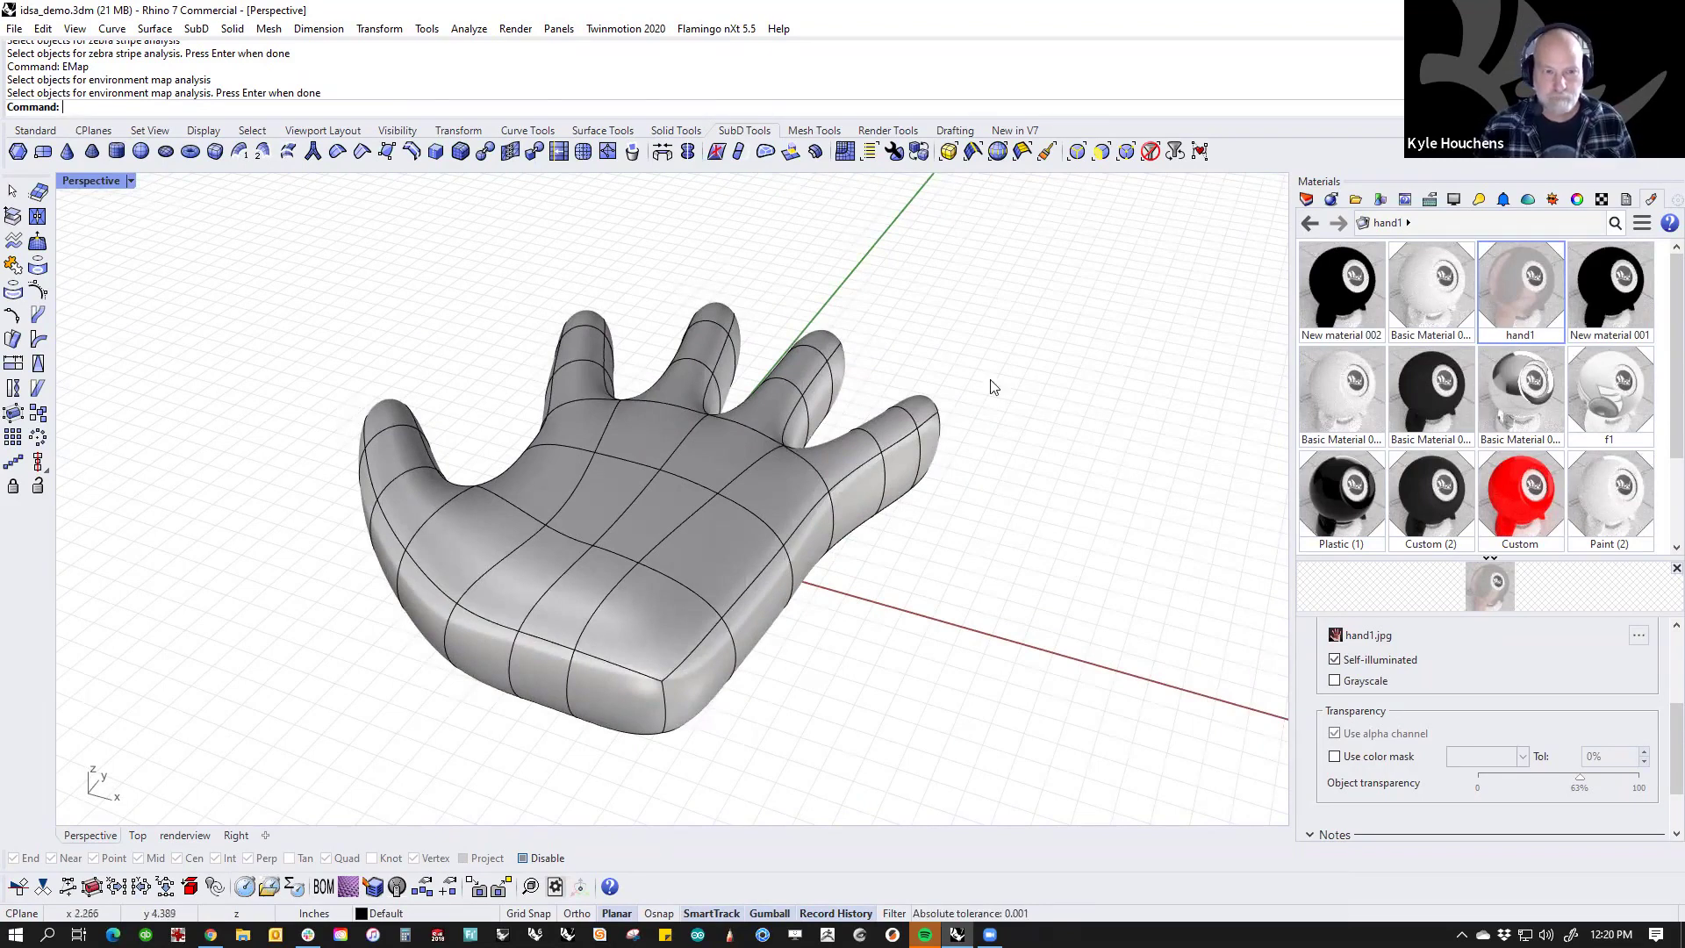
# Step: Show the layer list and delete the rounded SubD hand
pyautogui.click(873, 488)
pyautogui.click(990, 566)
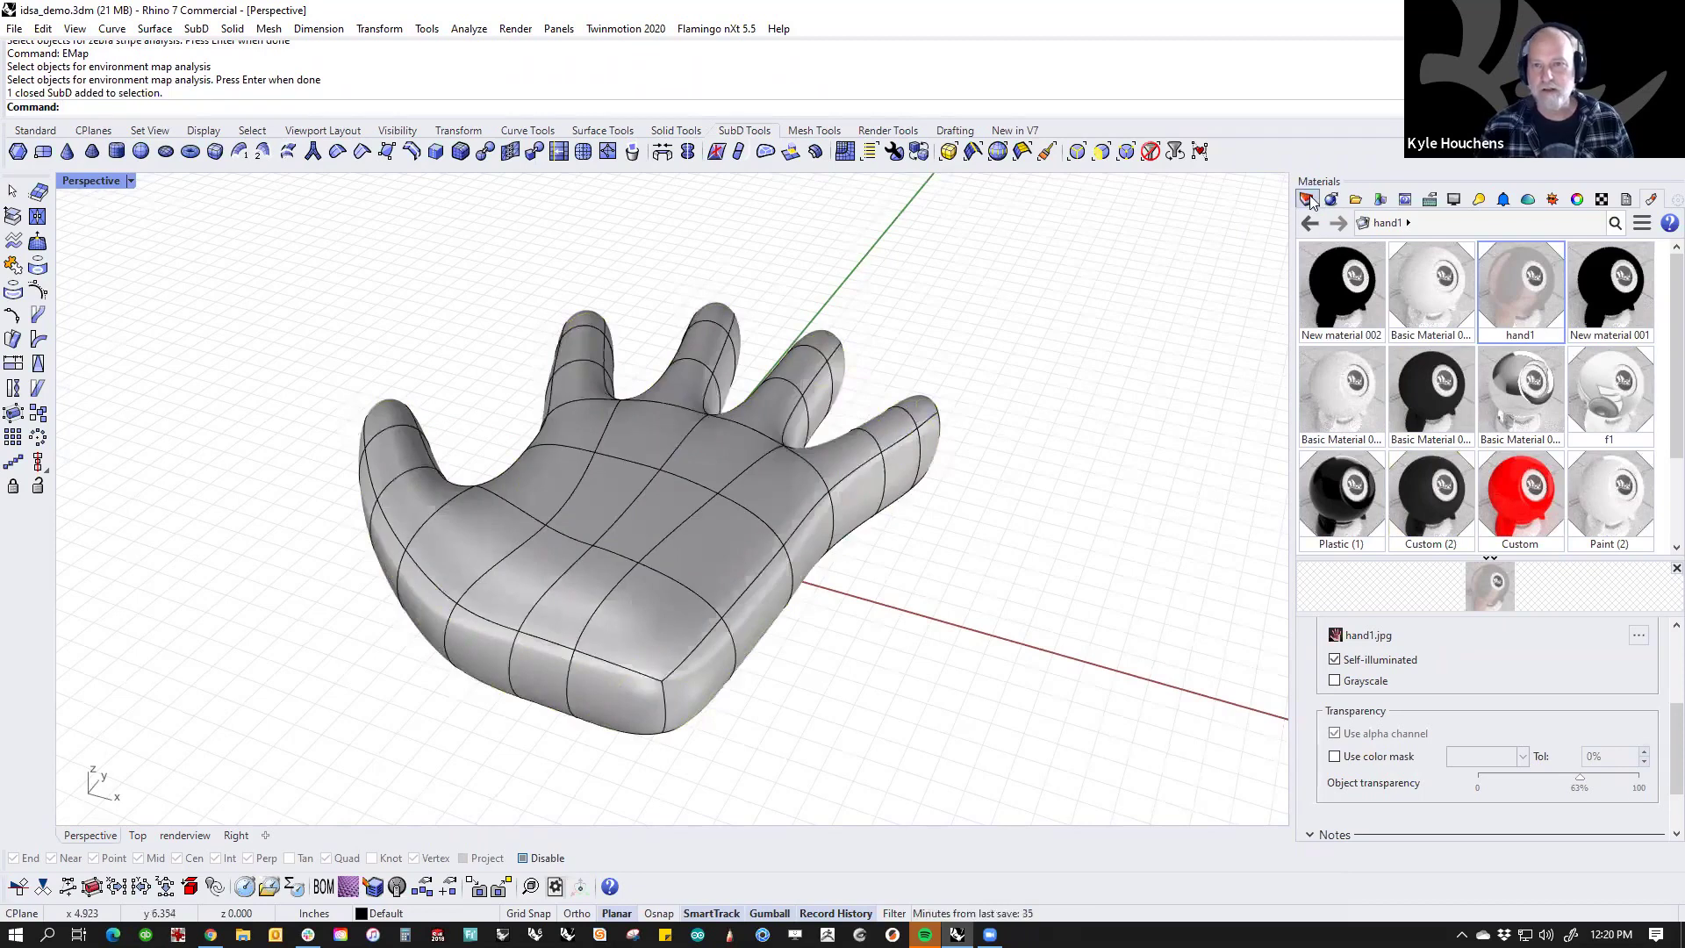
pyautogui.click(1308, 200)
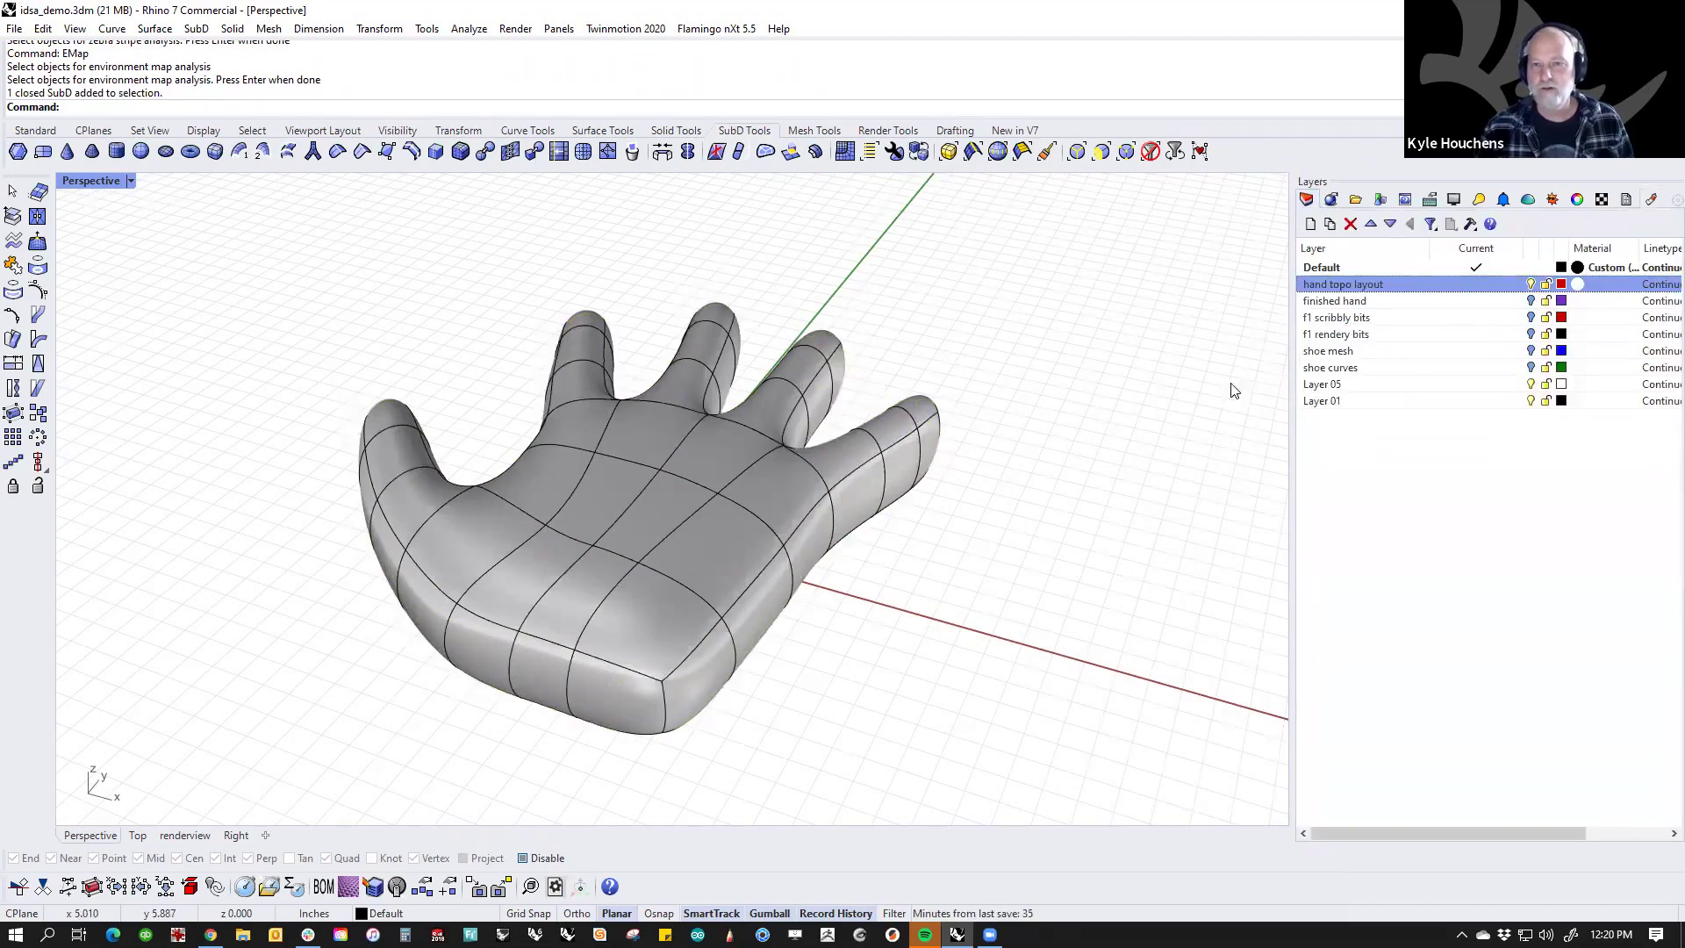
pyautogui.click(782, 551)
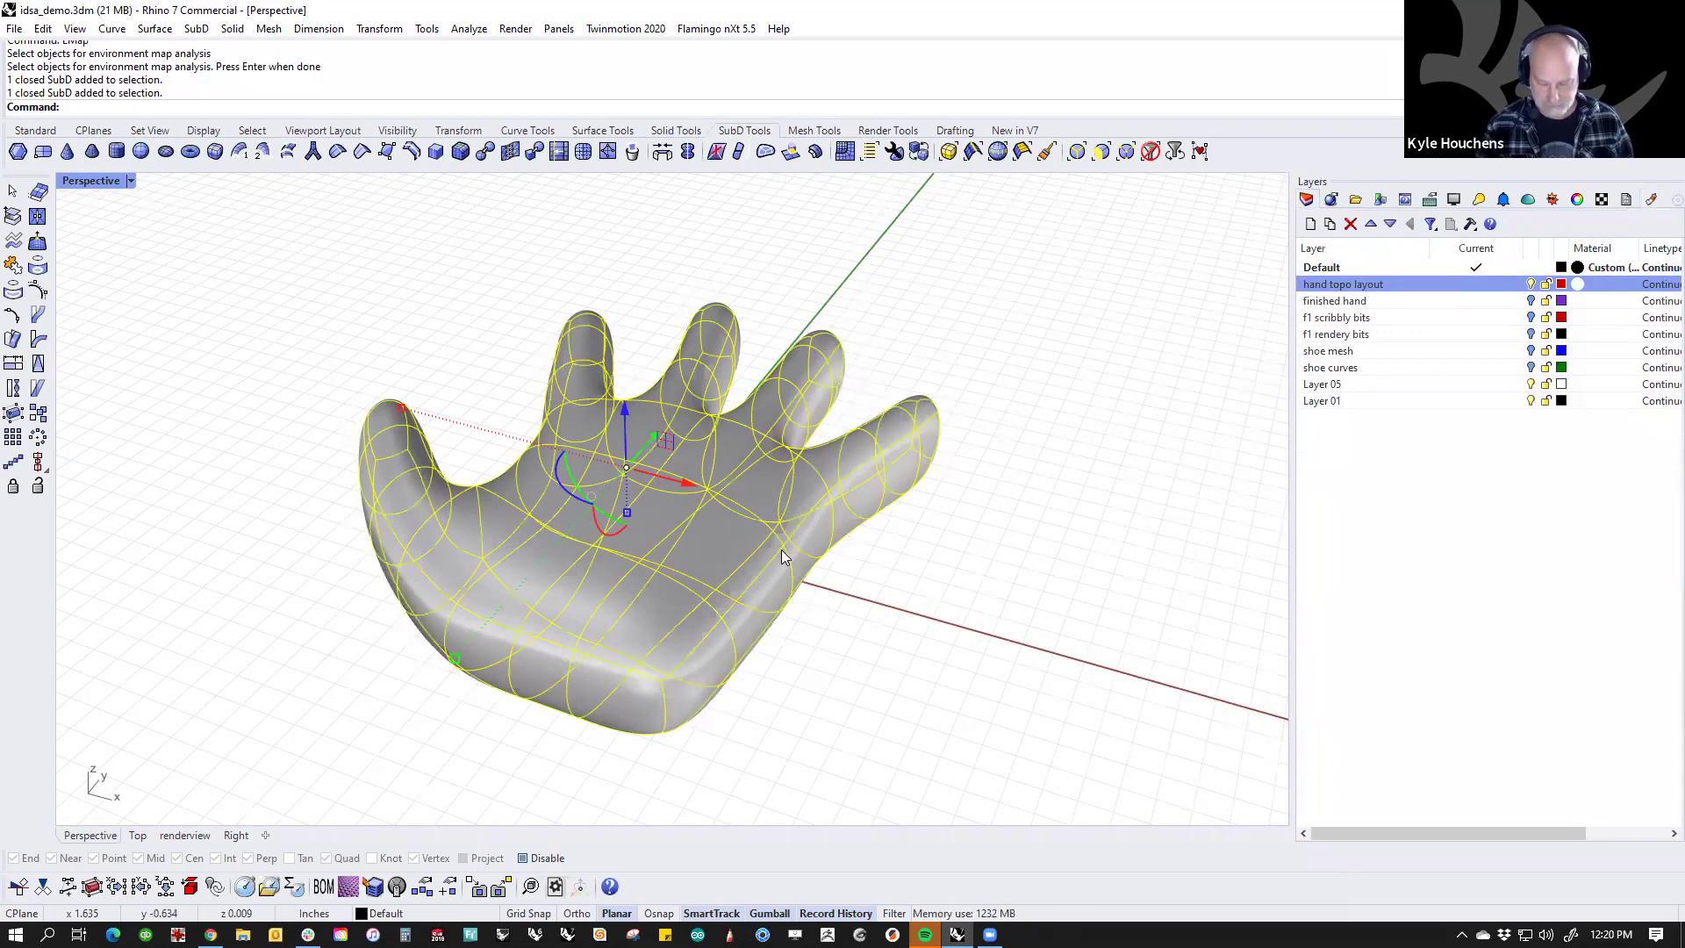
pyautogui.press('Delete')
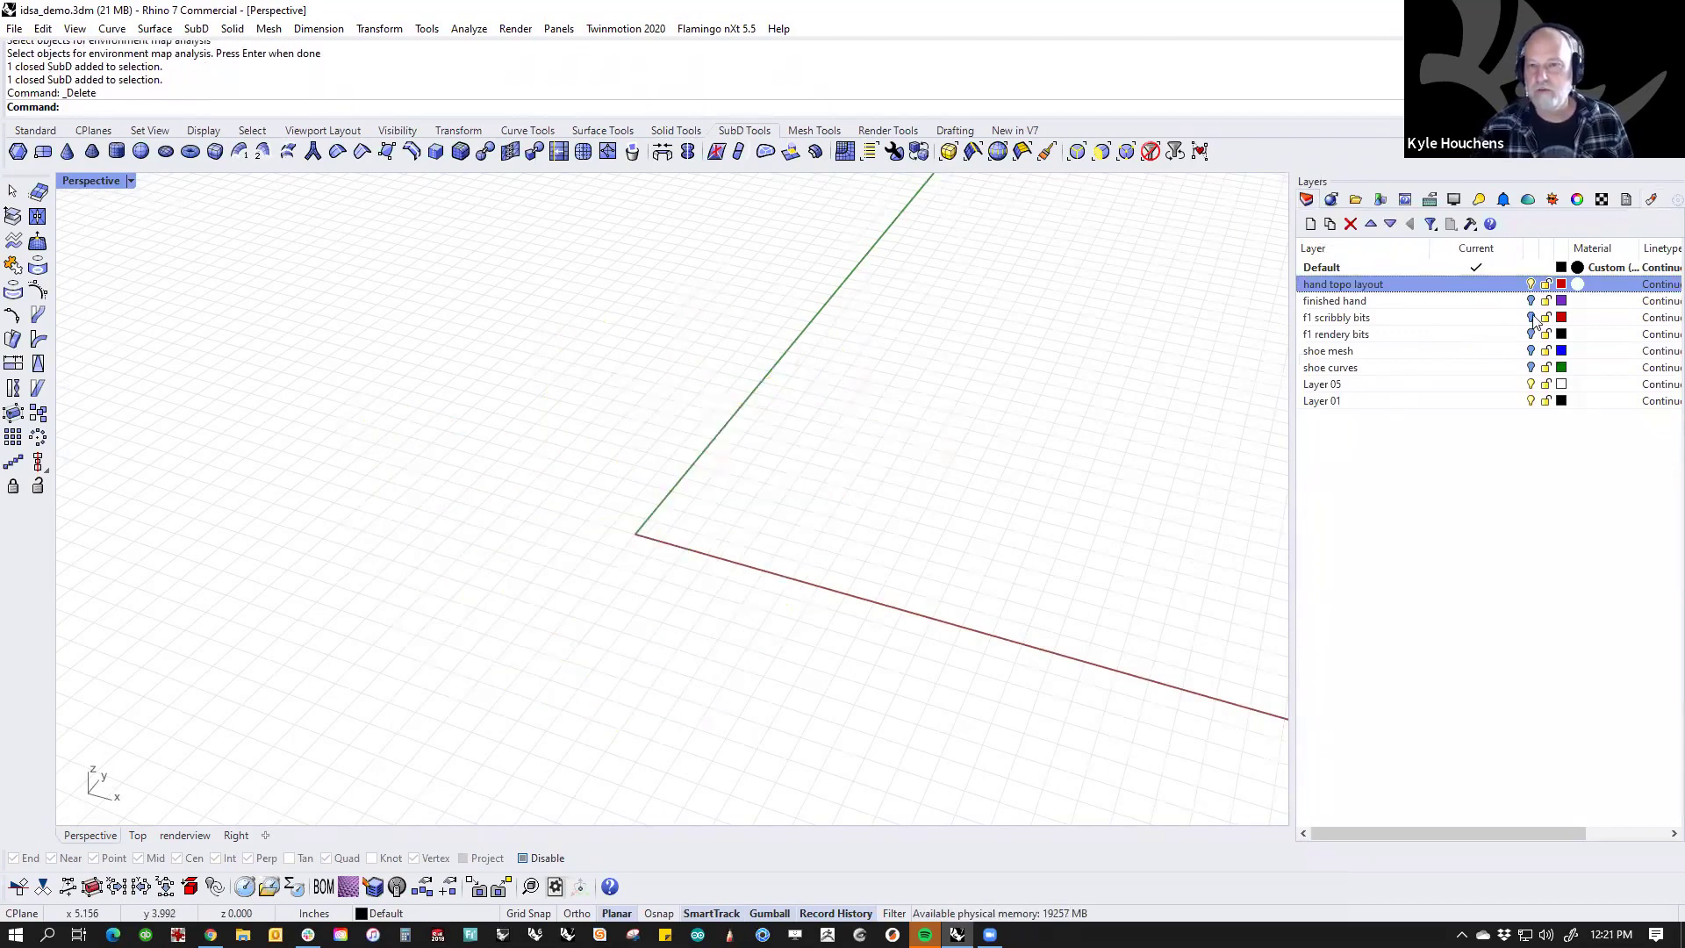
# Step: Turn on the "f1 scribbly bits" layer to show the race car sketch
pyautogui.click(1516, 318)
pyautogui.scroll(-2, 940, 561)
pyautogui.moveTo(937, 579)
pyautogui.mouseDown(button='right')
pyautogui.moveTo(828, 576)
pyautogui.moveTo(959, 681)
pyautogui.moveTo(866, 593)
pyautogui.mouseUp(button='right')
pyautogui.scroll(4, 866, 594)
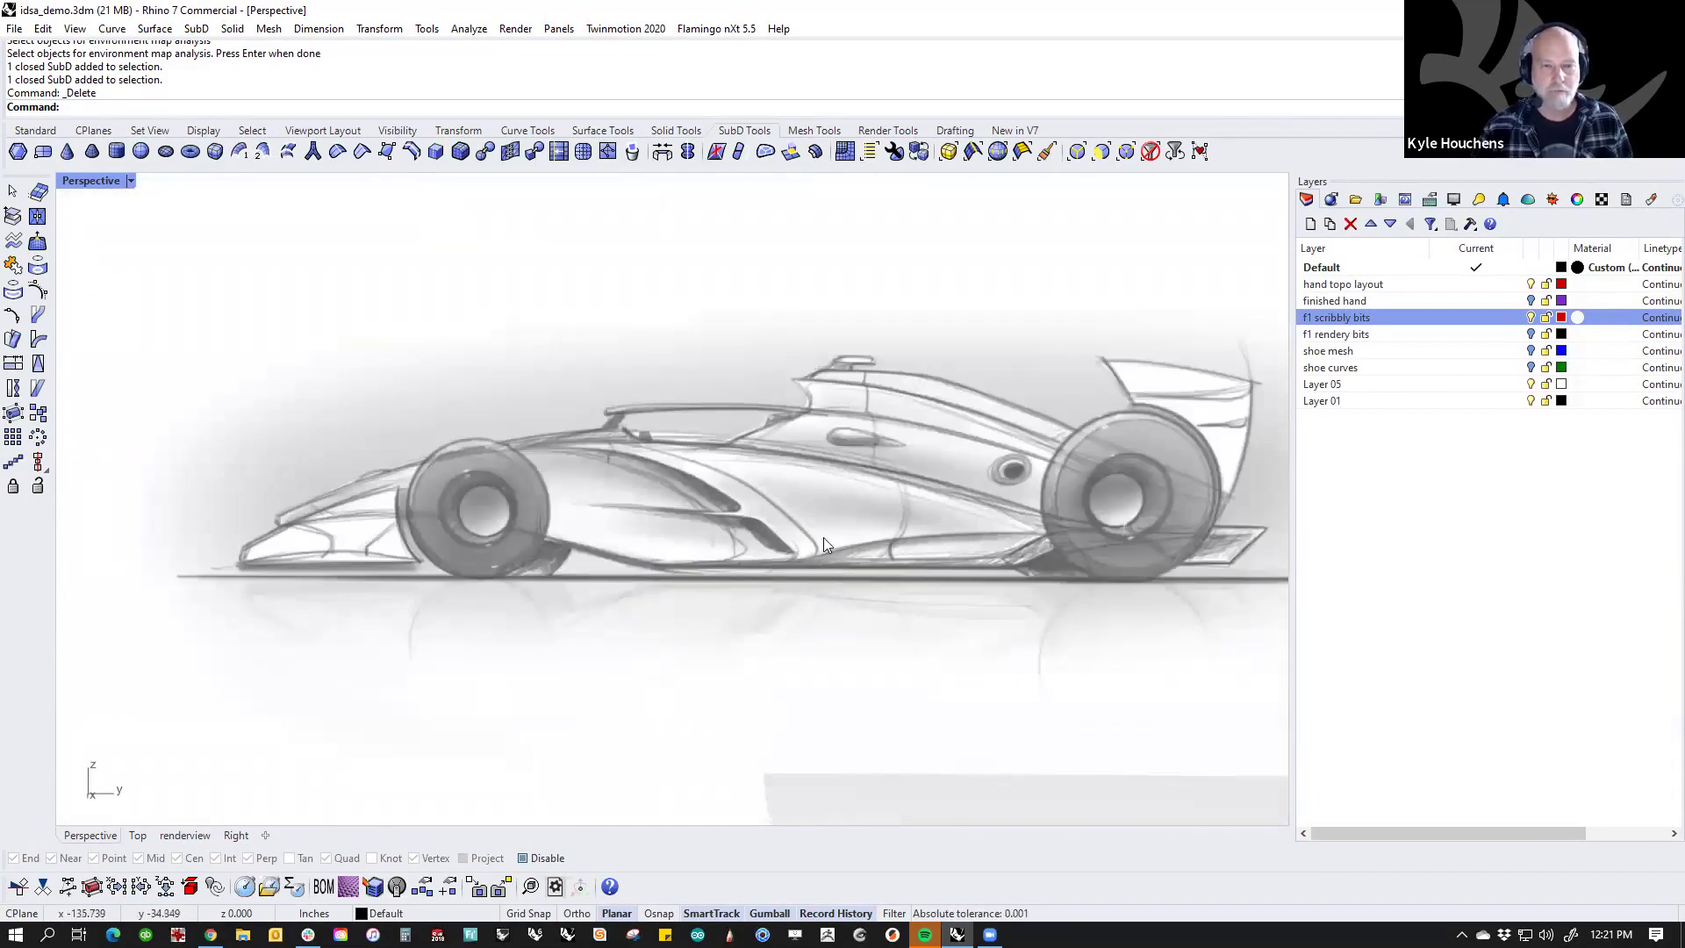
# Step: Set the viewport to the Right view of the car sketch and lock the "f1 scribbly bits" layer
pyautogui.write('f')
pyautogui.press('Return')
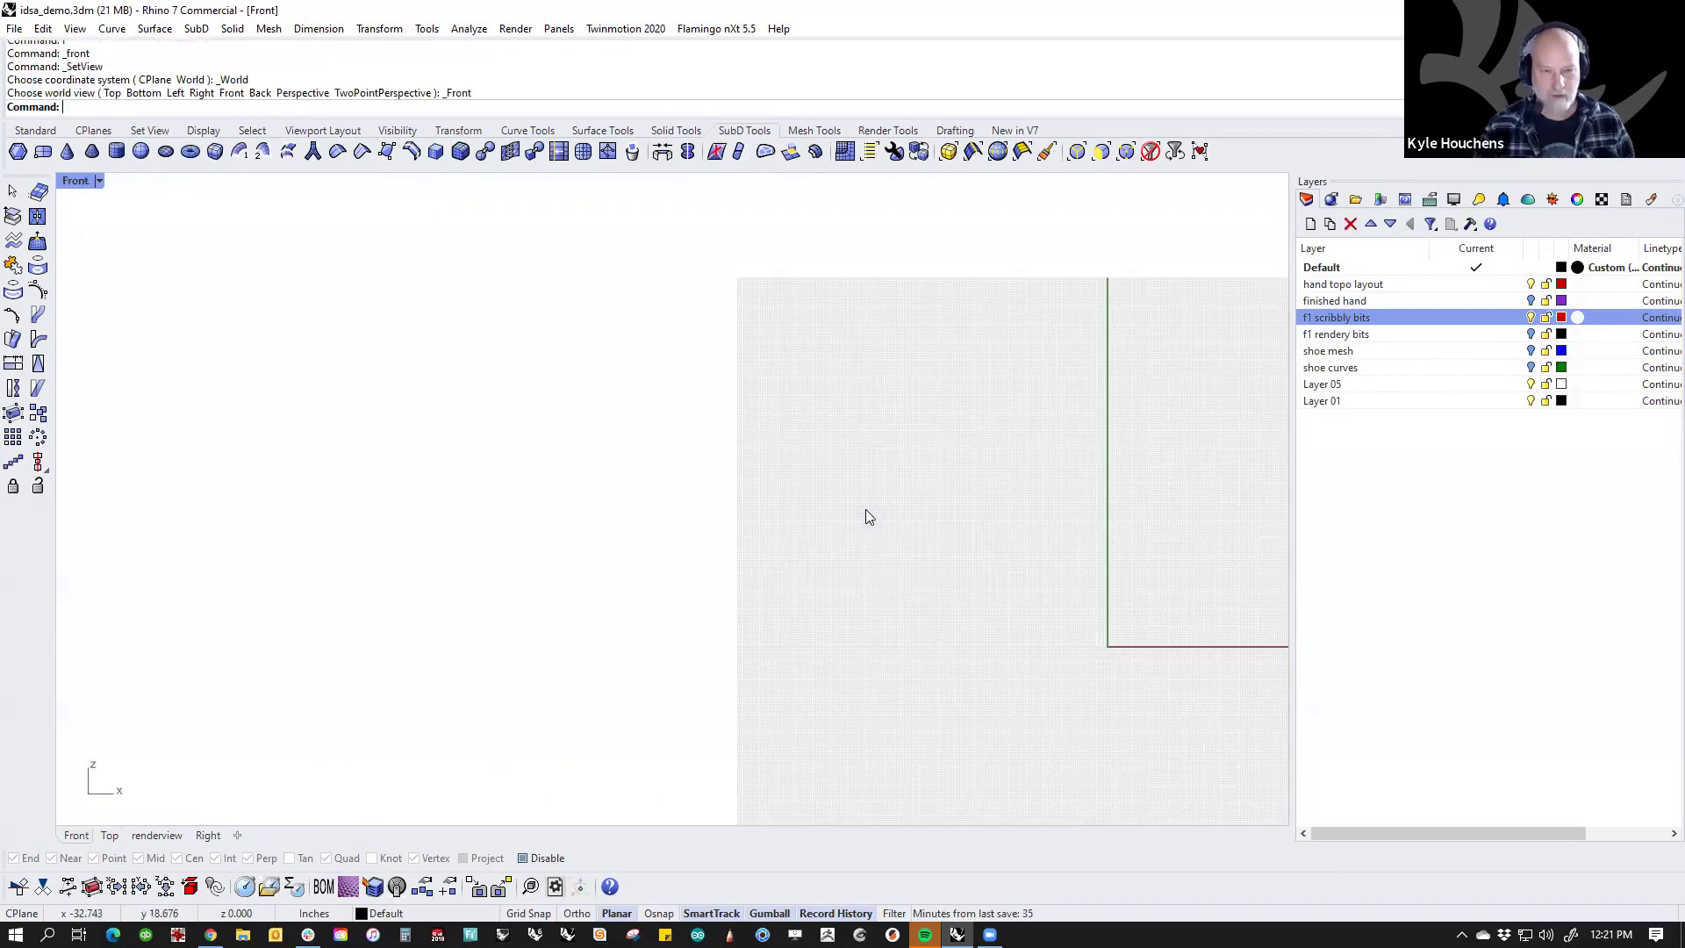
pyautogui.write('r')
pyautogui.press('Return')
pyautogui.scroll(2, 1053, 483)
pyautogui.moveTo(1074, 502)
pyautogui.mouseDown(button='right')
pyautogui.moveTo(997, 432)
pyautogui.moveTo(1057, 433)
pyautogui.mouseUp(button='right')
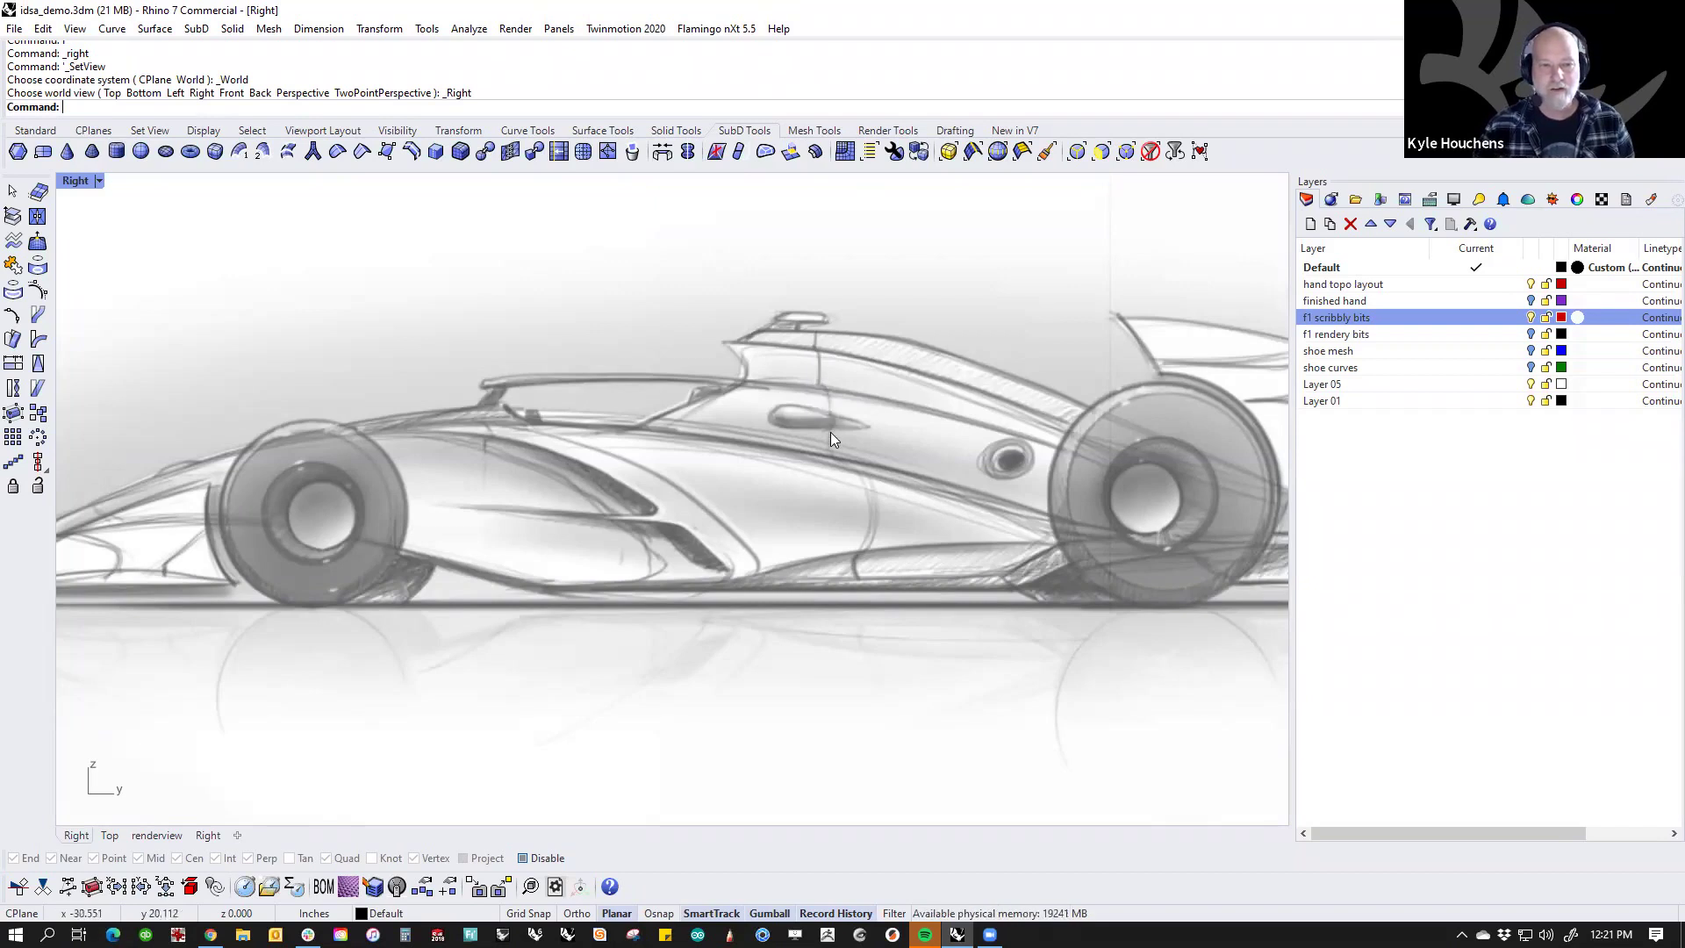
pyautogui.scroll(-2, 686, 496)
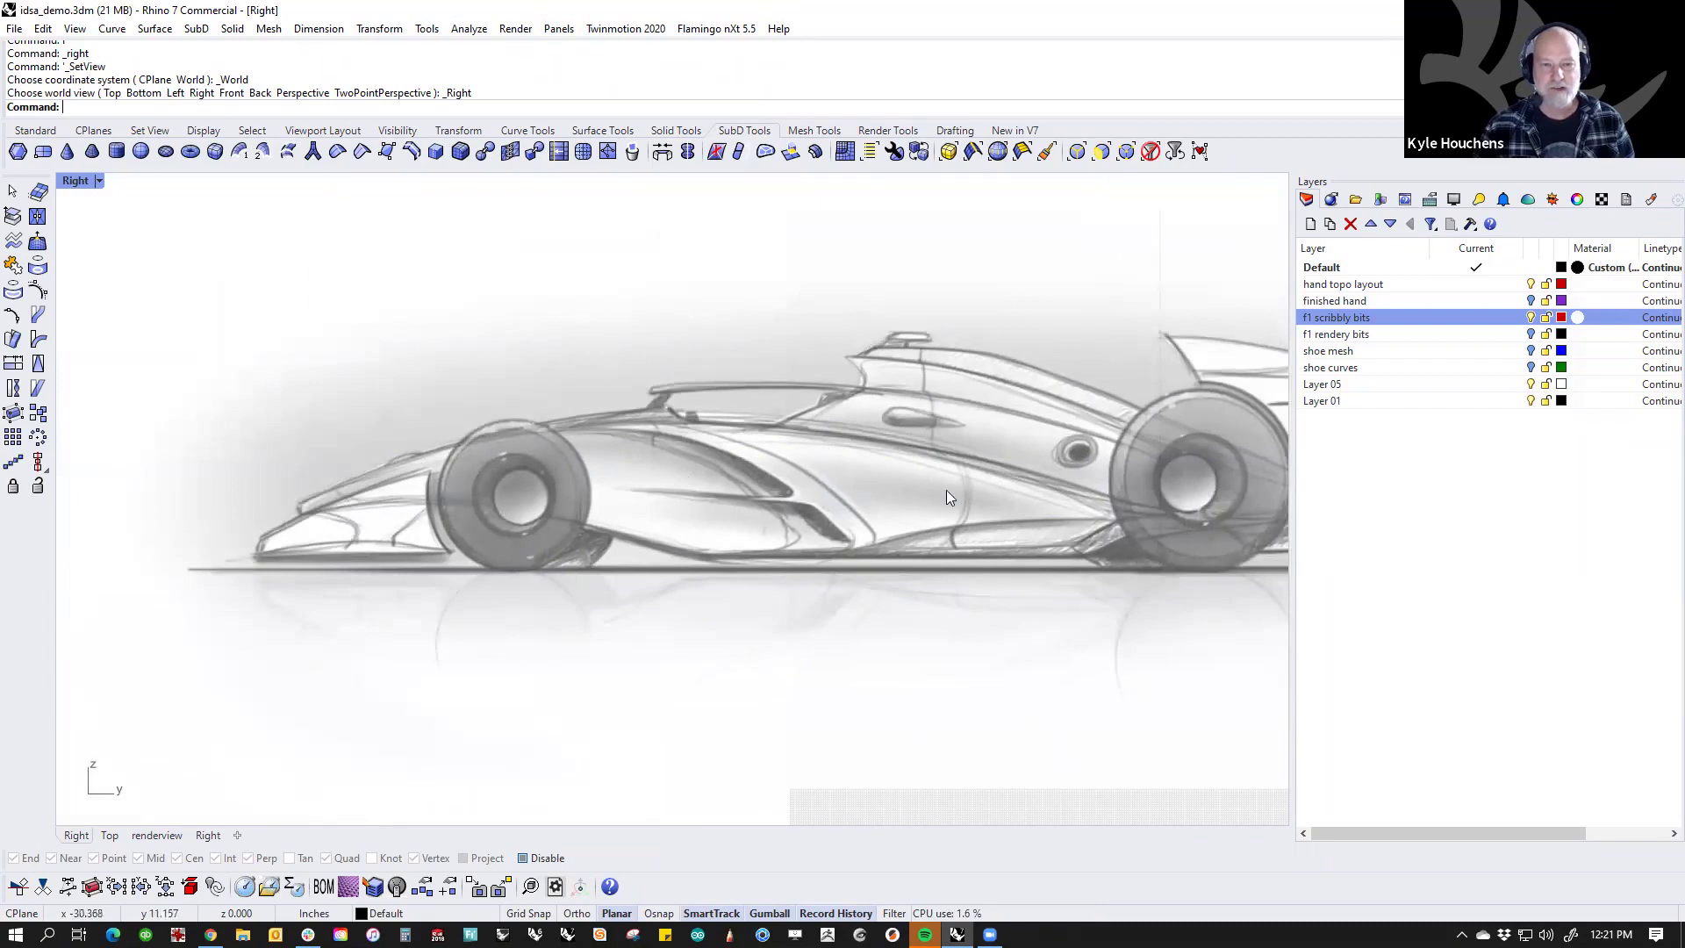
pyautogui.moveTo(946, 490); pyautogui.dragTo(788, 511, button='right')
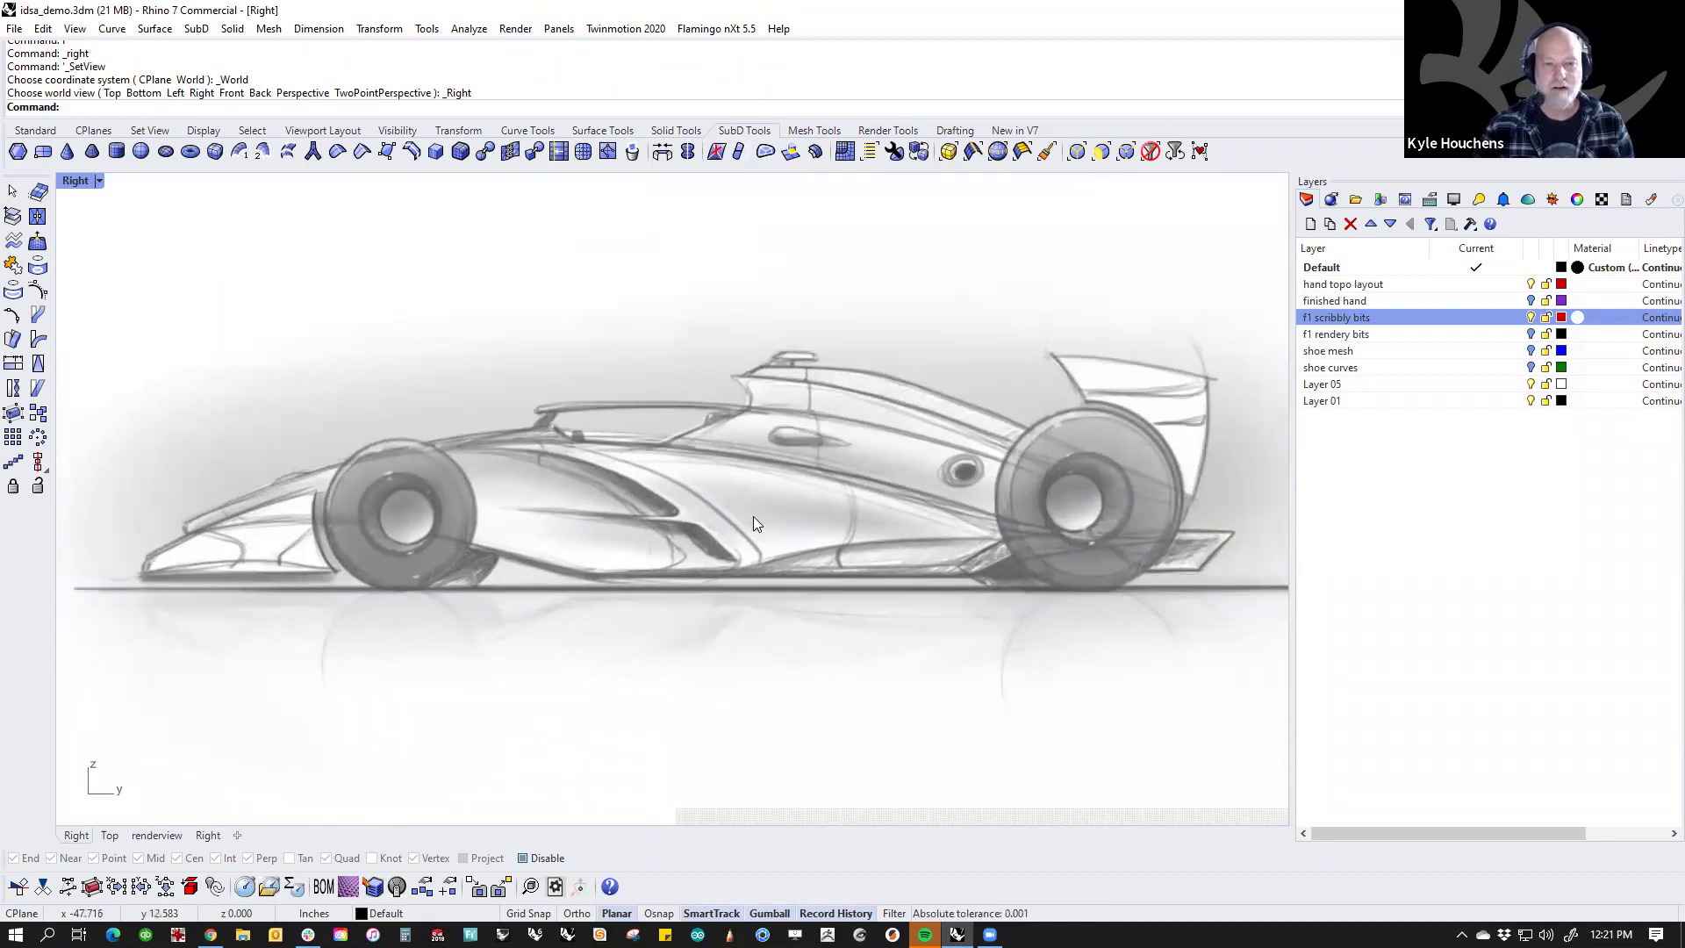
pyautogui.click(1545, 318)
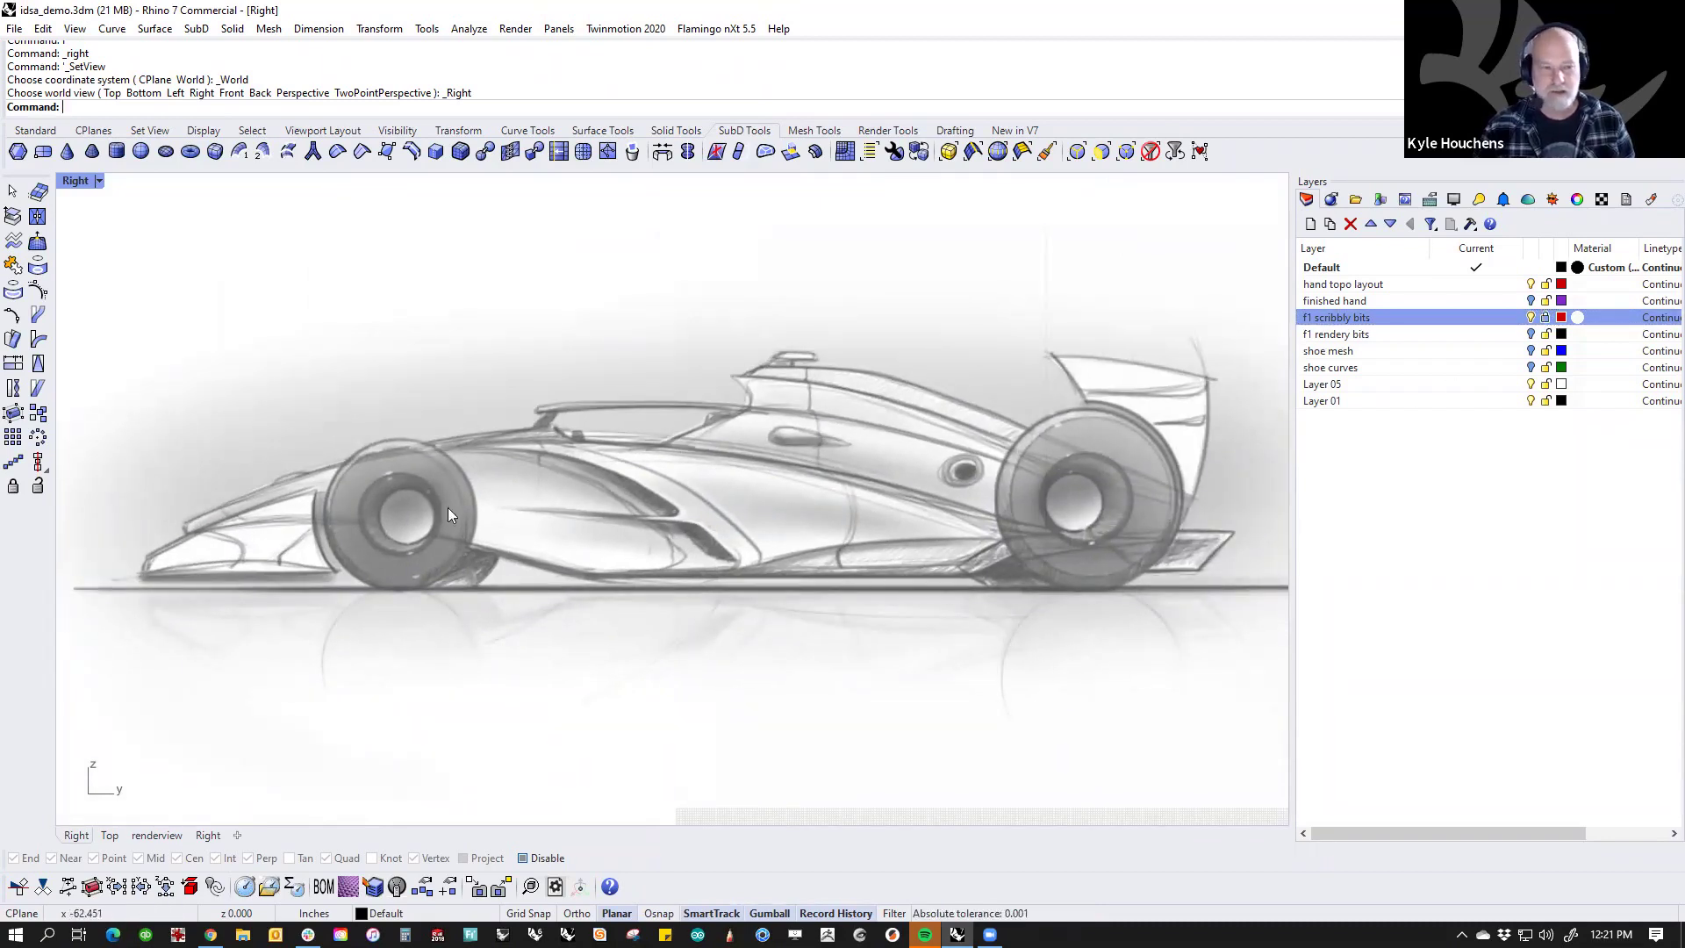
# Step: Draw a SubD-friendly degree 3 curve with five points along the car's upper body line from nose to tail
pyautogui.click(35, 130)
pyautogui.click(38, 217)
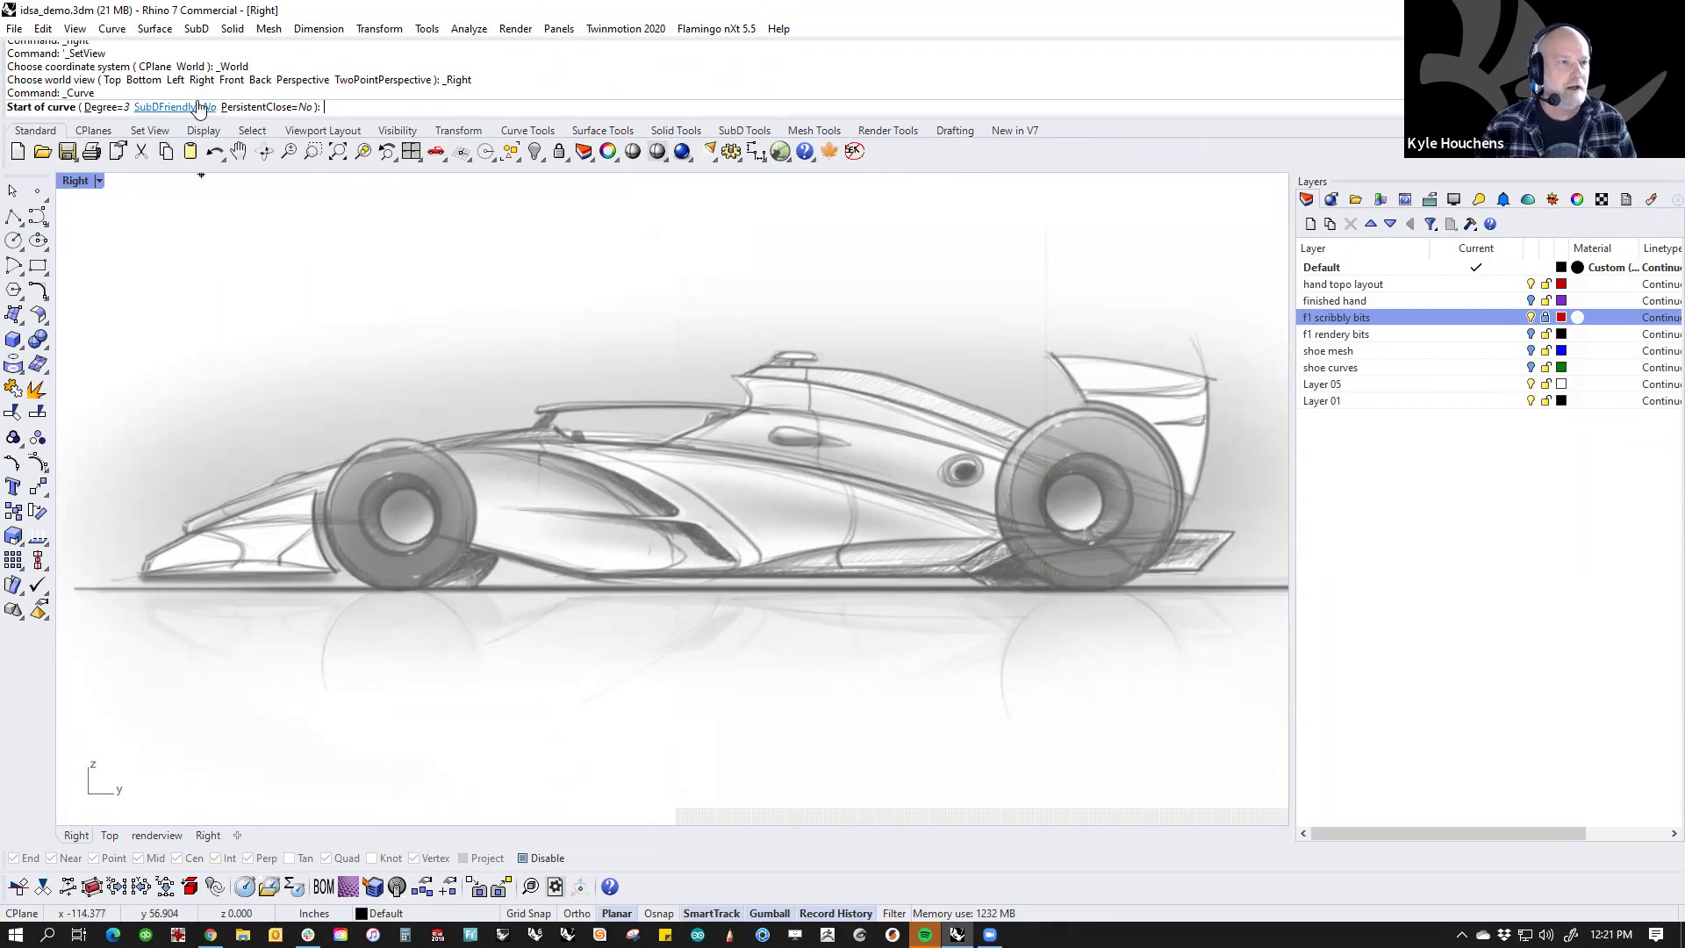
pyautogui.click(162, 106)
pyautogui.click(183, 519)
pyautogui.click(374, 446)
pyautogui.click(552, 419)
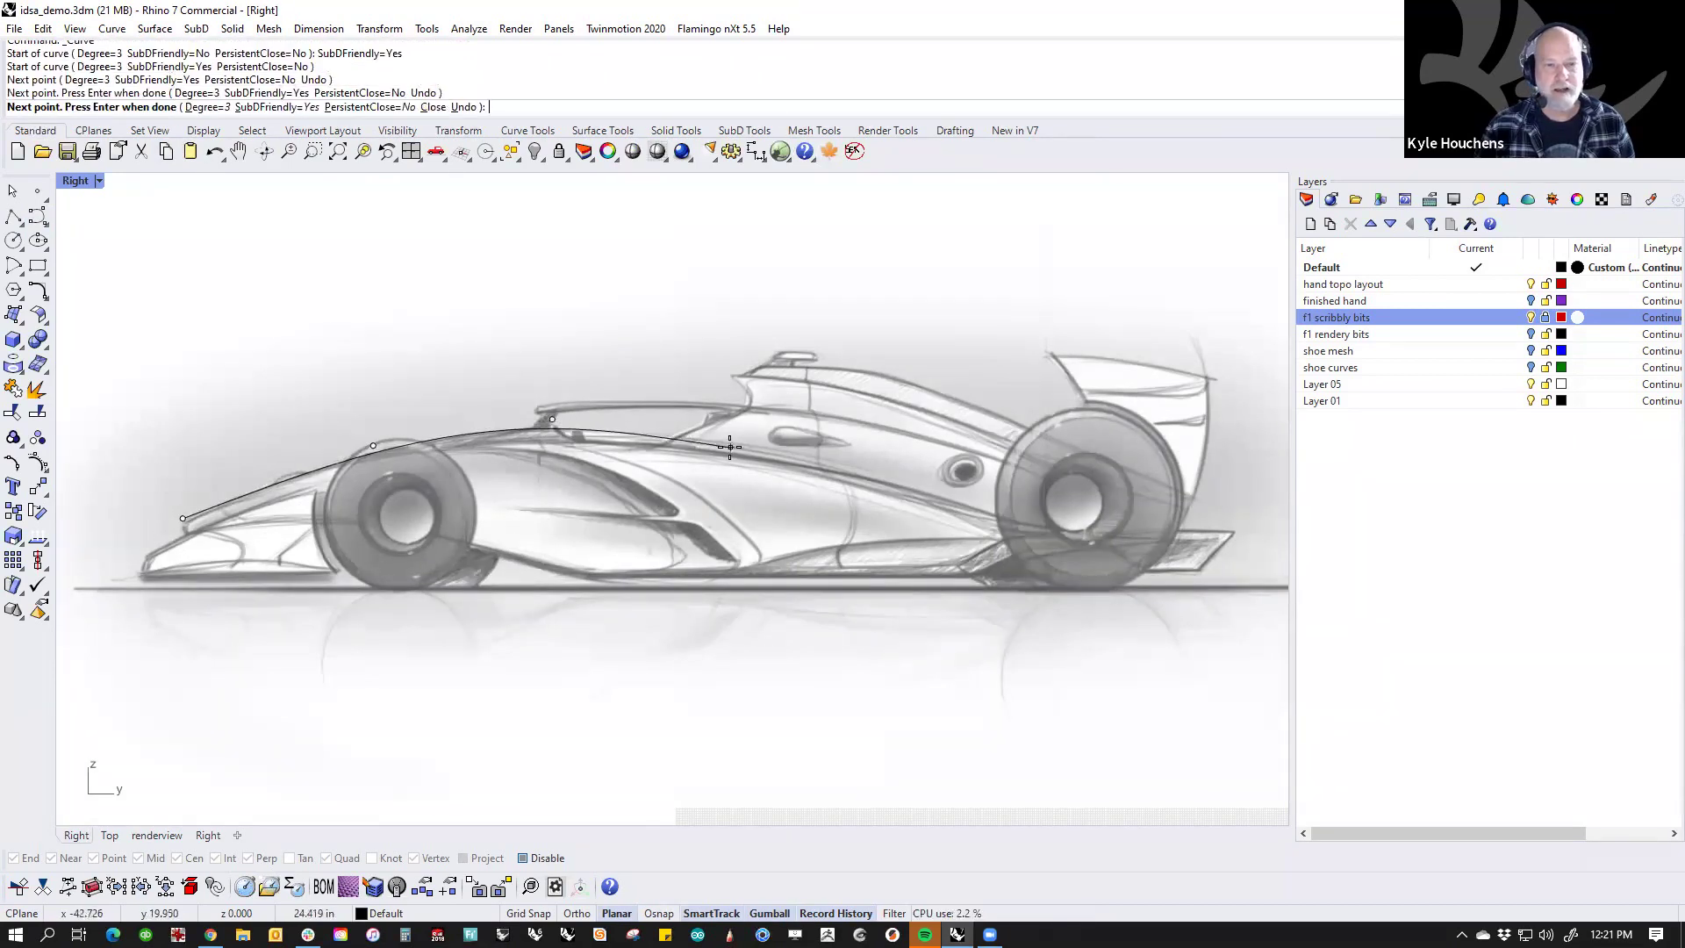
pyautogui.click(732, 449)
pyautogui.click(1194, 562)
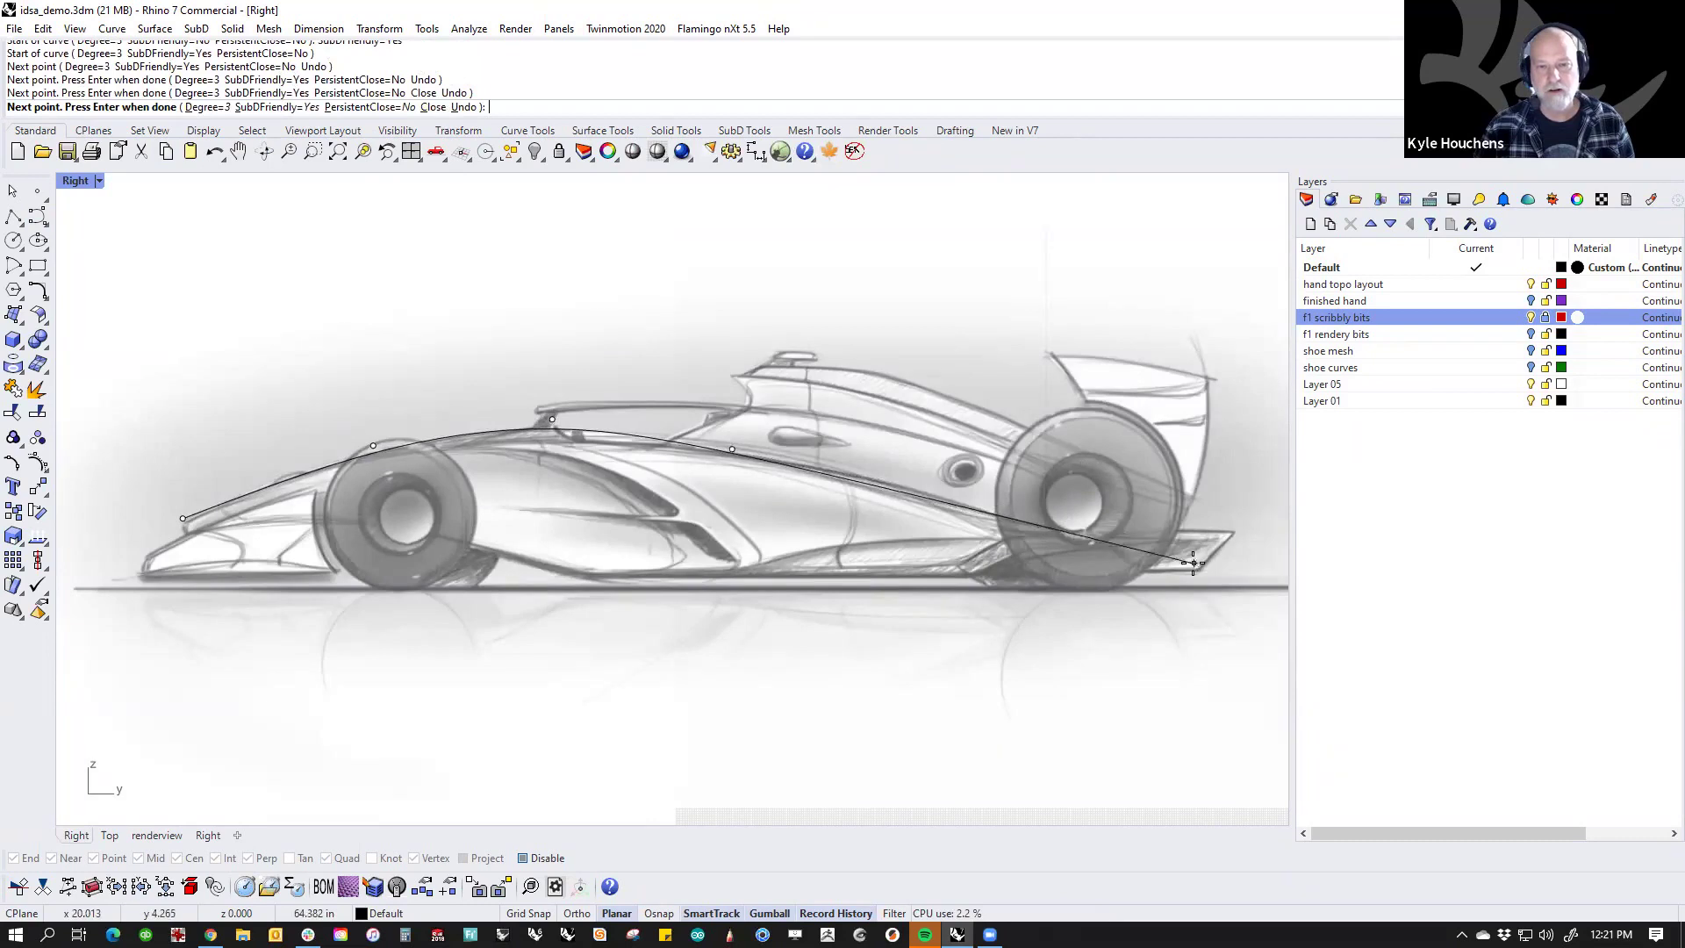
pyautogui.press('Return')
pyautogui.moveTo(255, 547); pyautogui.dragTo(257, 544, button='right')
# Step: Draw a second SubD-friendly curve with six points along the car's lower body line from nose to tail
pyautogui.rightClick(197, 532)
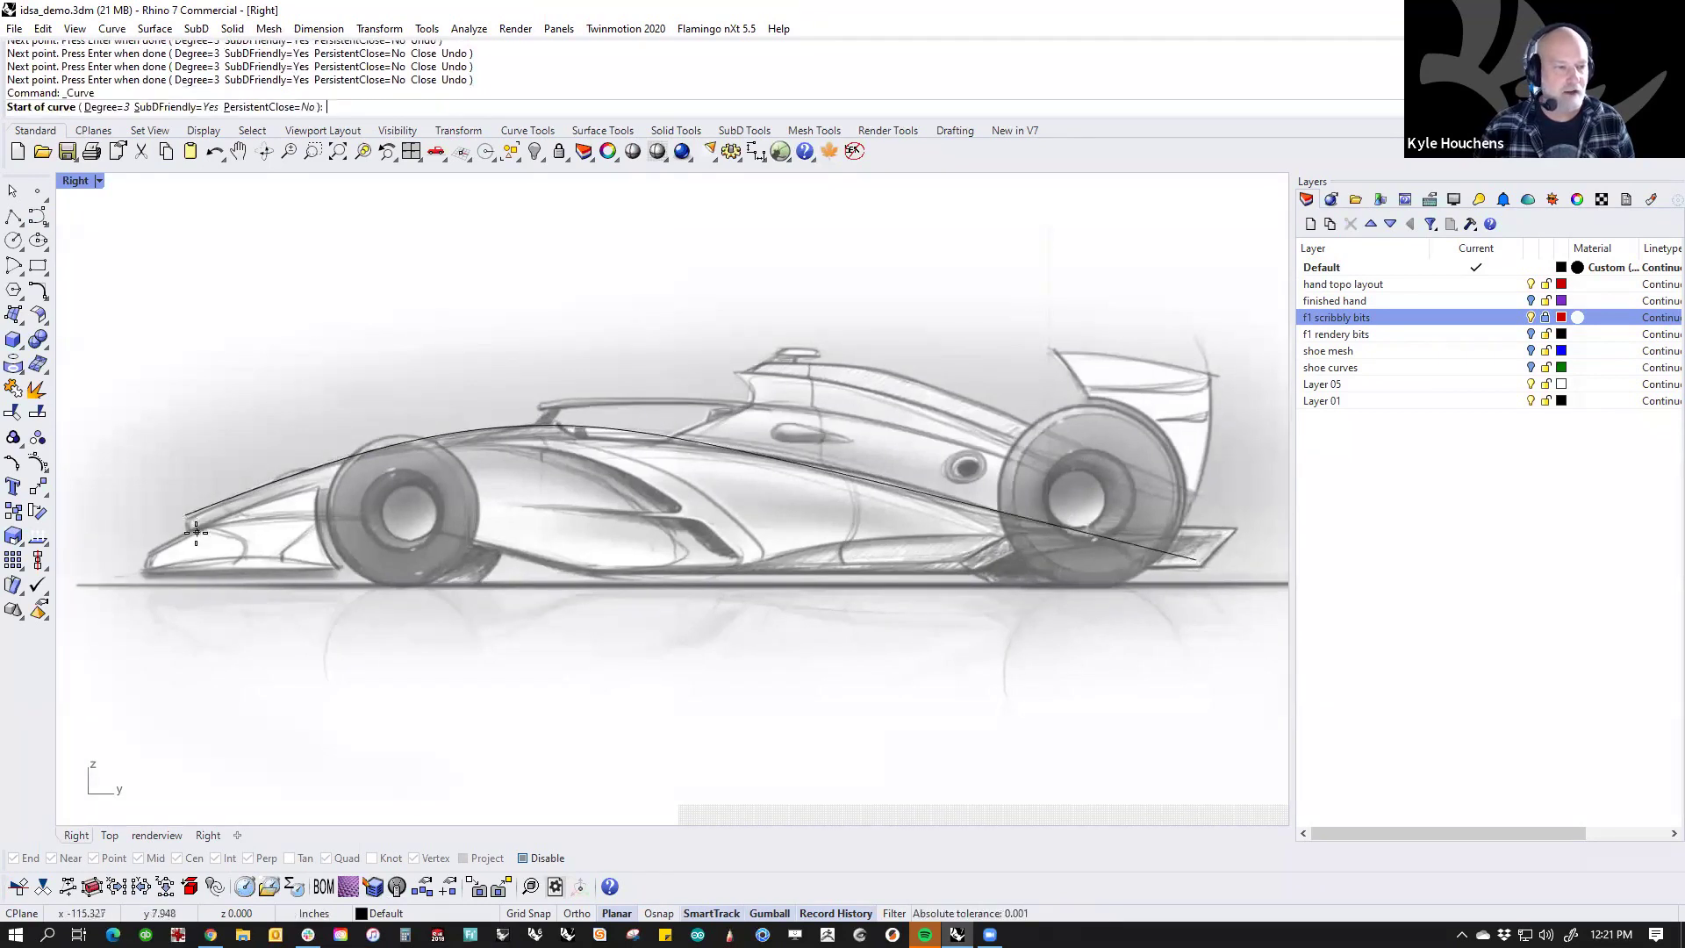
pyautogui.click(193, 534)
pyautogui.click(314, 501)
pyautogui.click(489, 546)
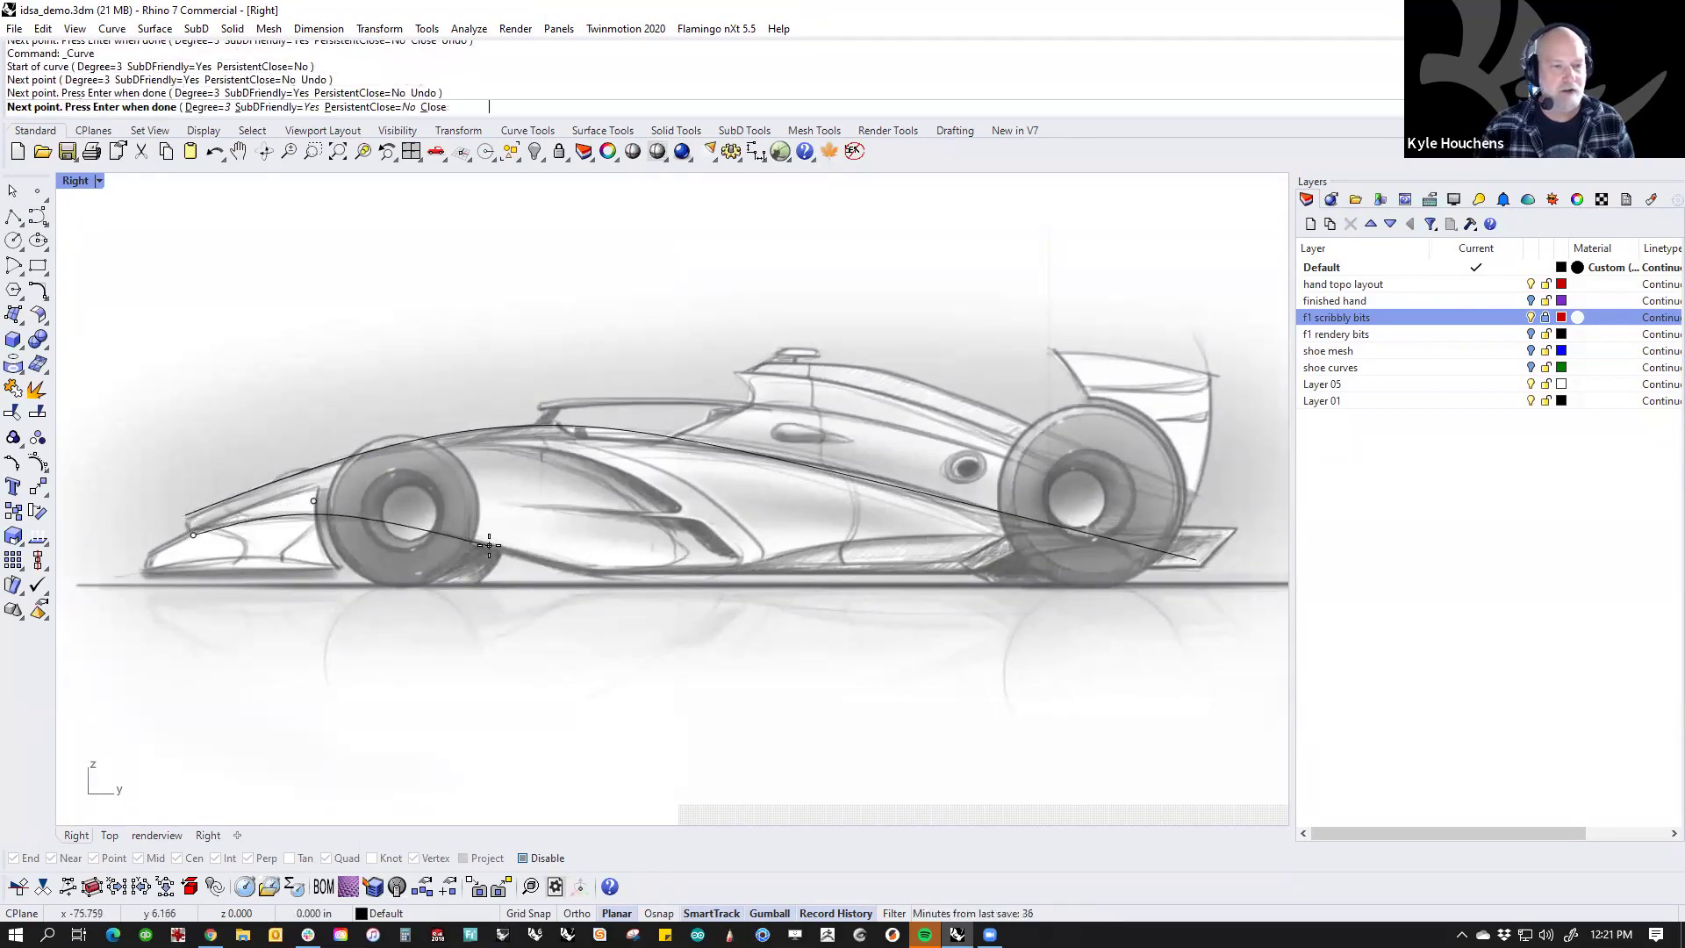
pyautogui.click(606, 581)
pyautogui.click(626, 575)
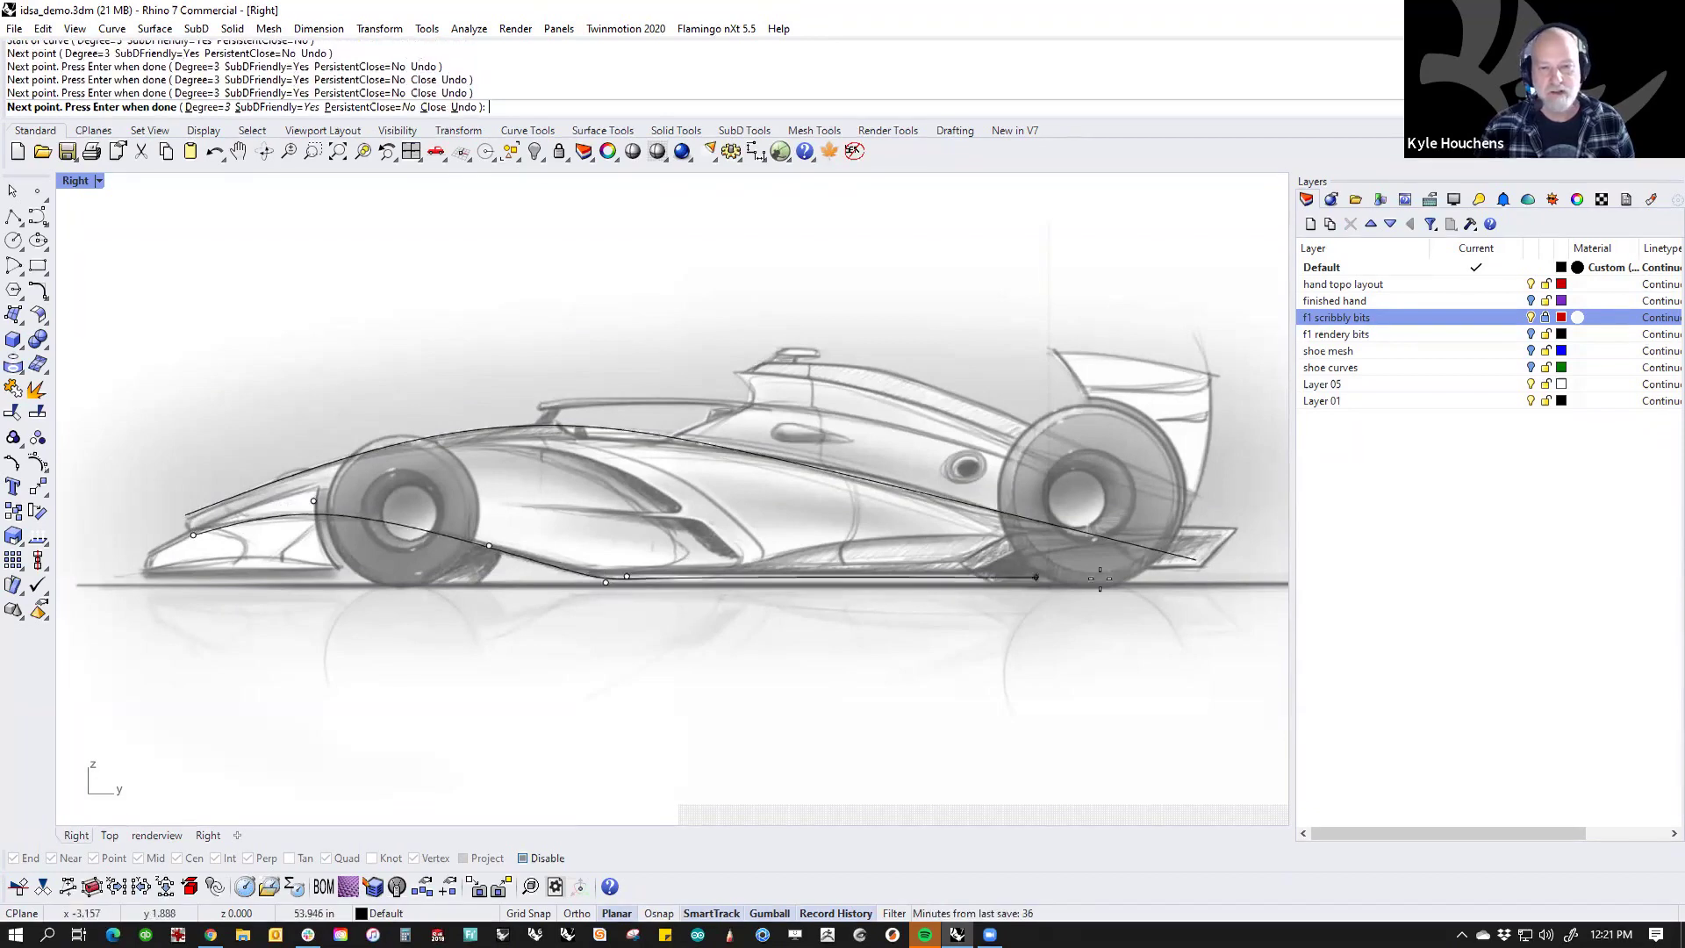
pyautogui.click(1192, 578)
pyautogui.rightClick(1184, 595)
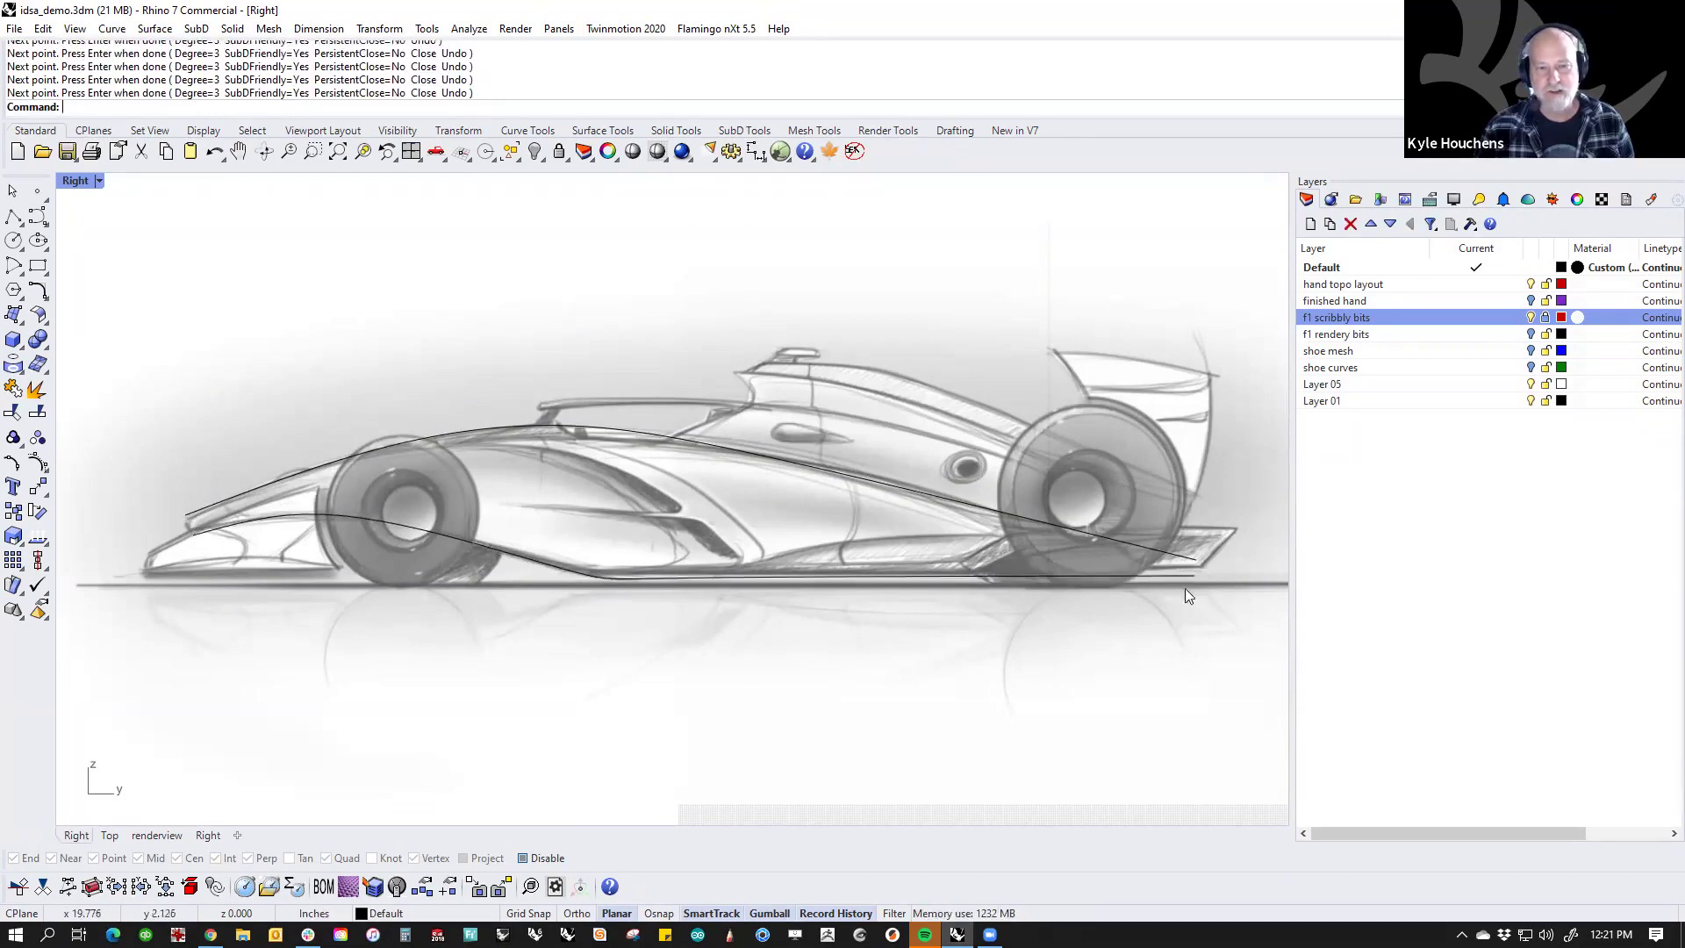
# Step: Draw a three-point SubD-friendly curve along the engine cover's lower line, from the cockpit back to the tail
pyautogui.rightClick(800, 449)
pyautogui.click(741, 405)
pyautogui.click(936, 425)
pyautogui.click(1194, 527)
pyautogui.rightClick(804, 365)
# Step: Draw a four-point SubD-friendly curve along the engine cover's top line, from the airbox back to the tail
pyautogui.rightClick(804, 365)
pyautogui.click(736, 374)
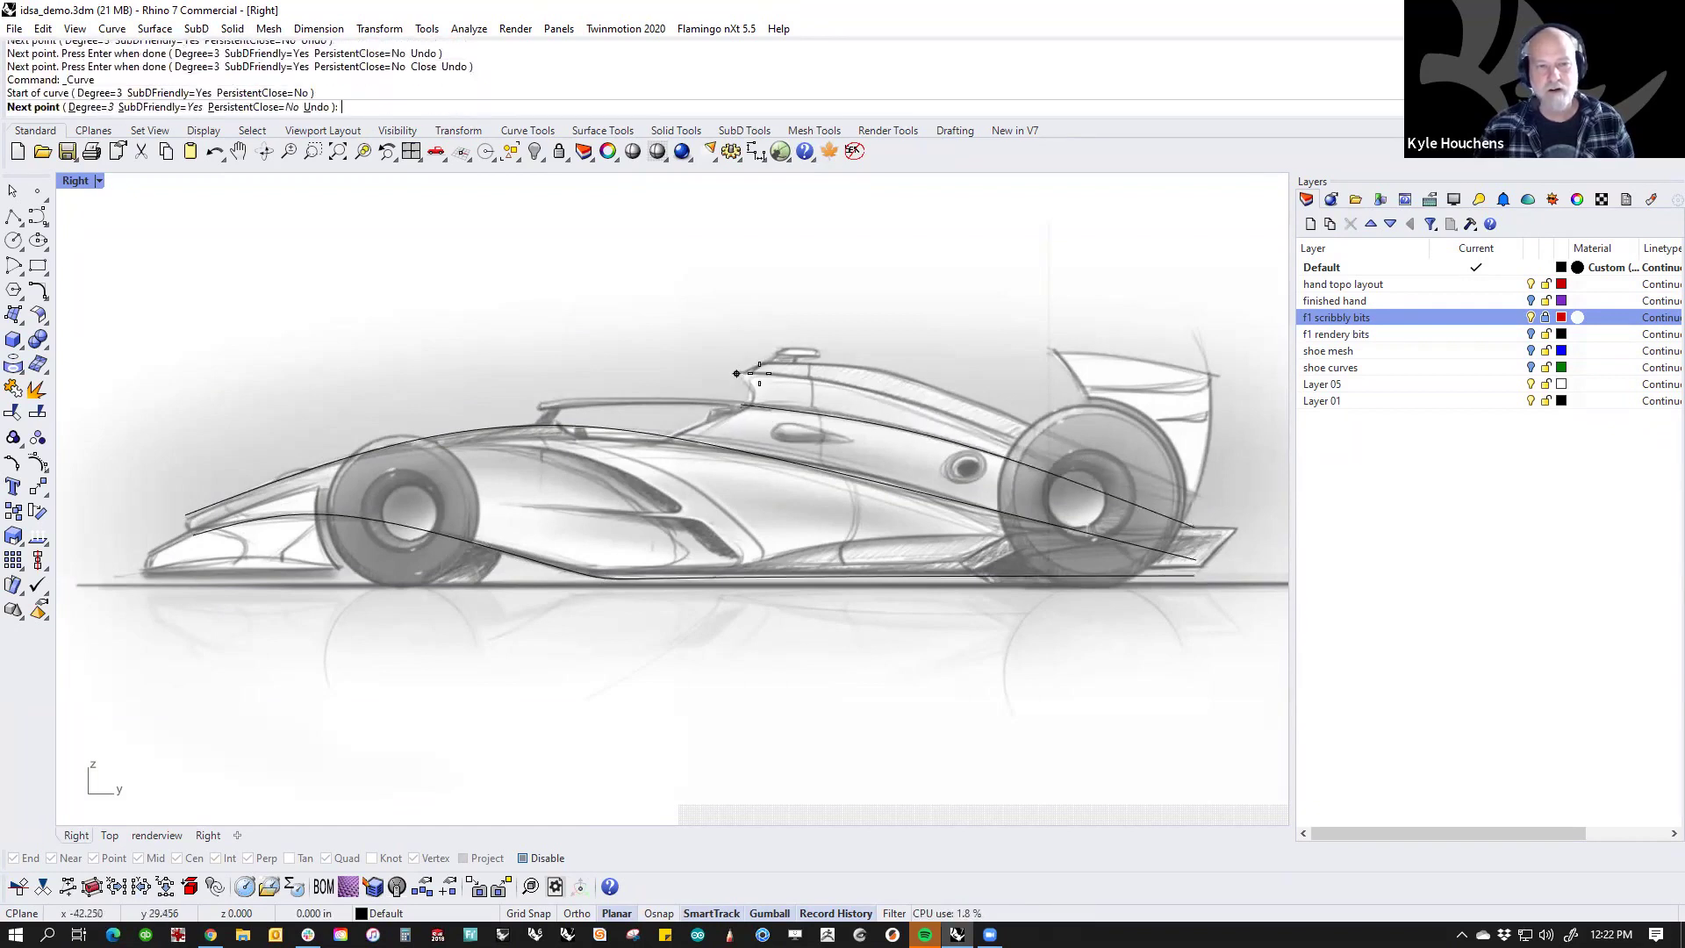
pyautogui.click(860, 376)
pyautogui.click(1067, 455)
pyautogui.click(1204, 515)
pyautogui.rightClick(1204, 515)
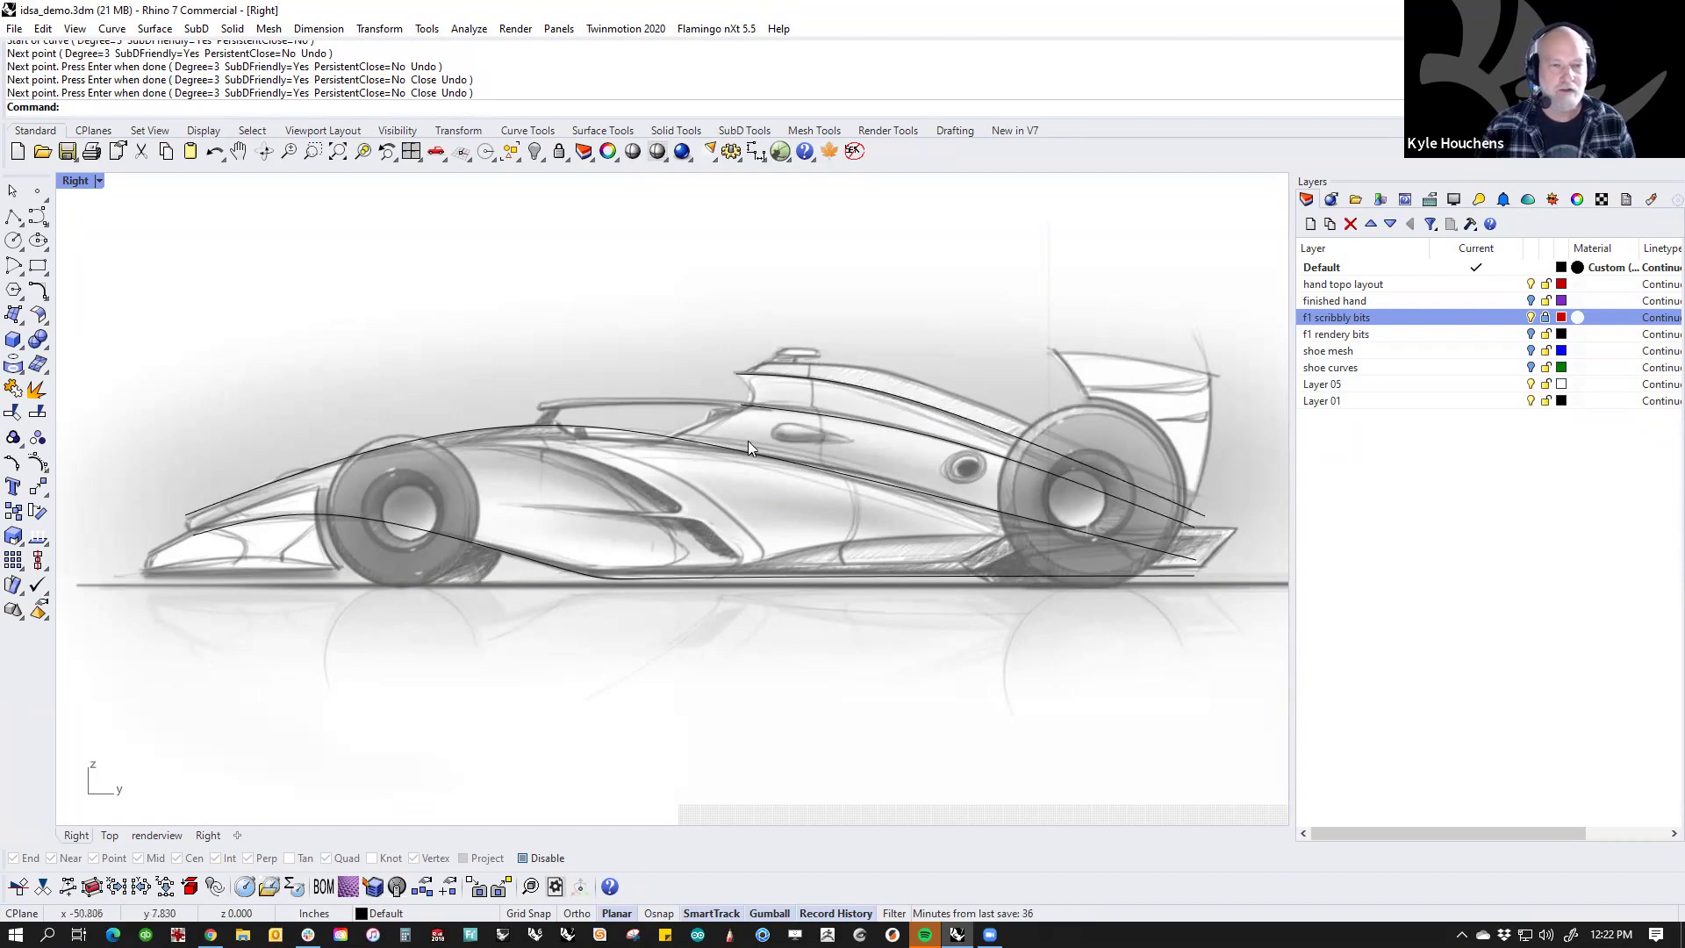
# Step: Try a SubD loft between the upper and lower body curves with 2 divisions between shapes and 5 adjusted shape segments
pyautogui.moveTo(481, 380); pyautogui.dragTo(406, 588)
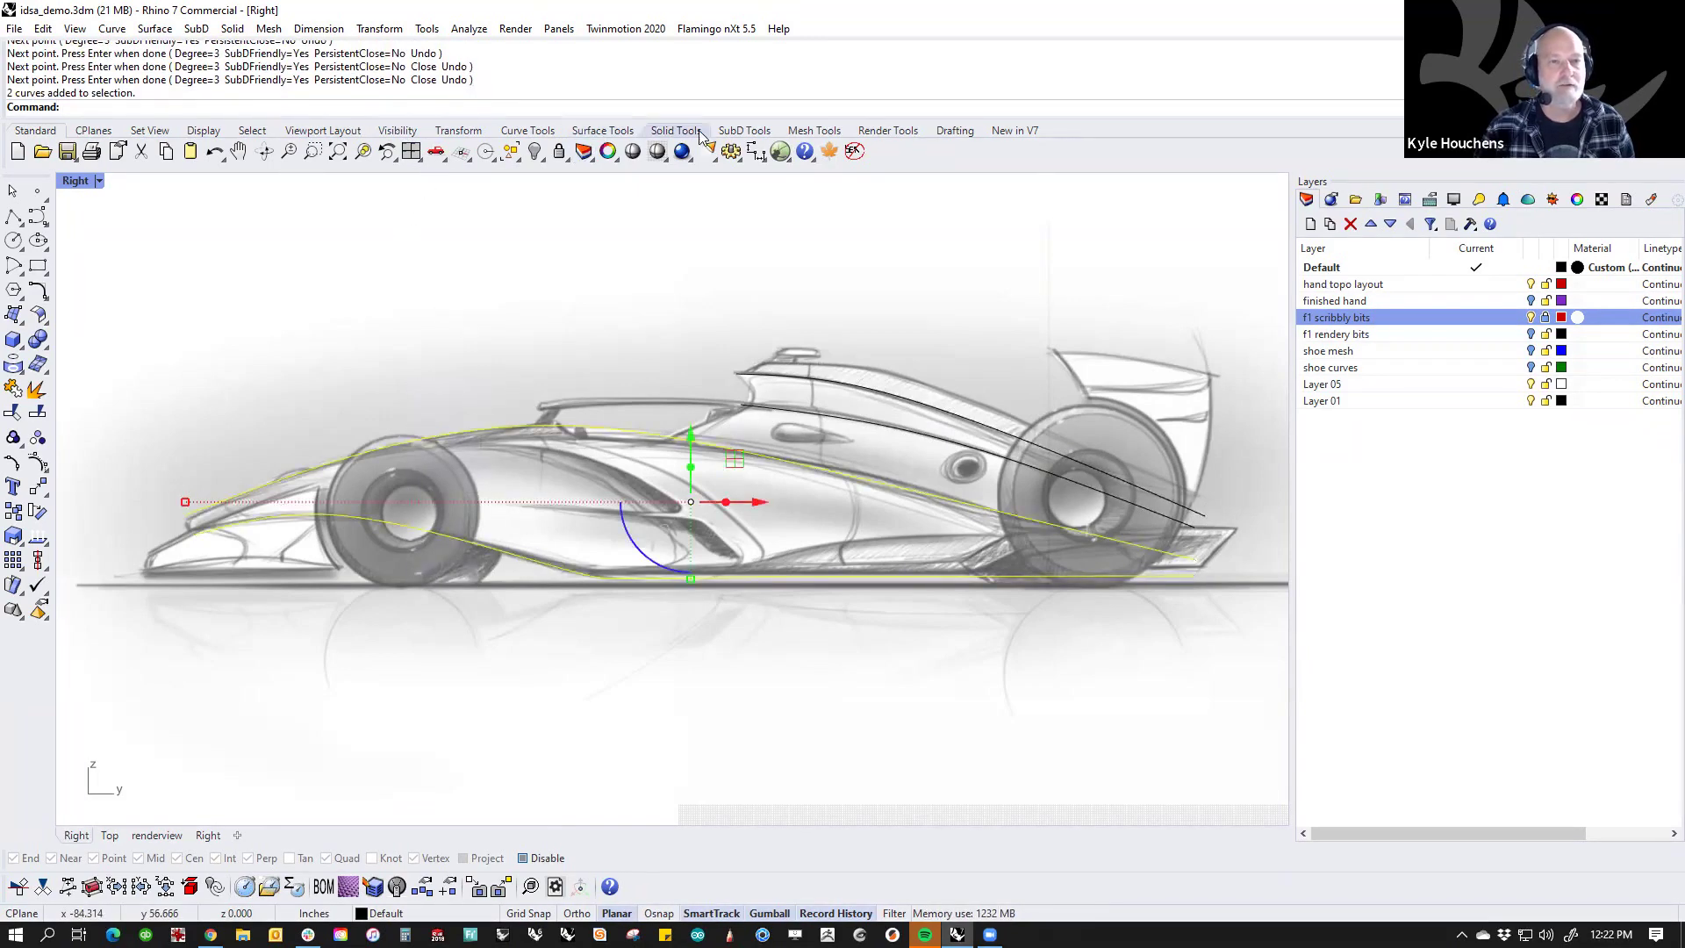
pyautogui.click(195, 29)
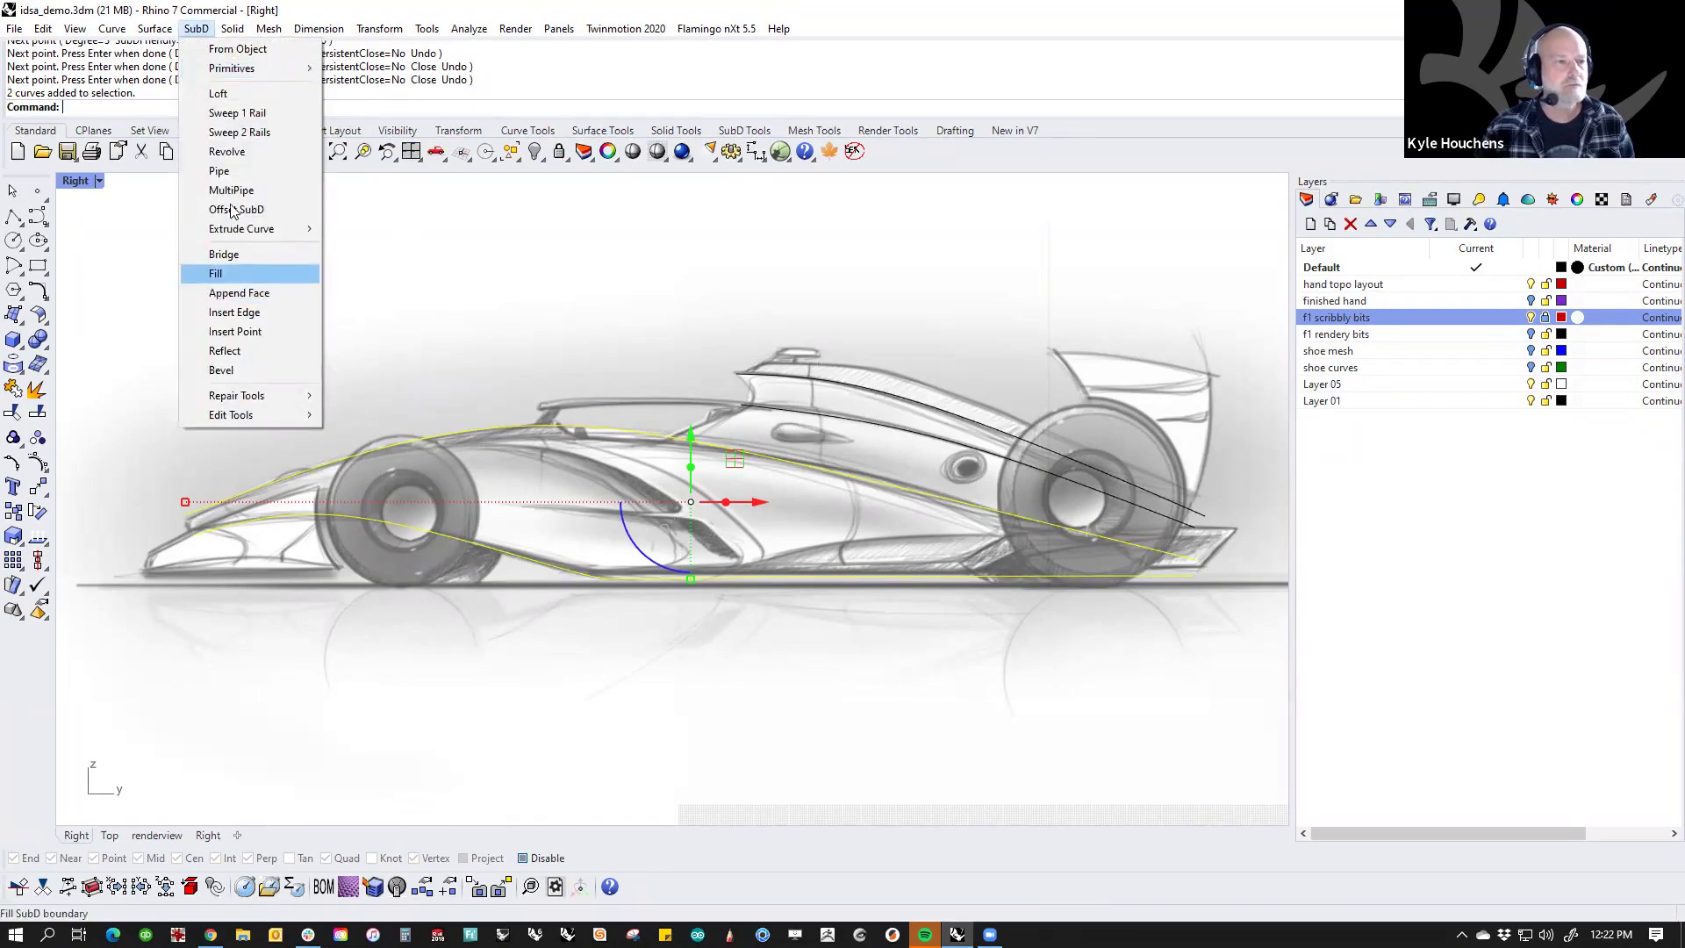
pyautogui.click(216, 94)
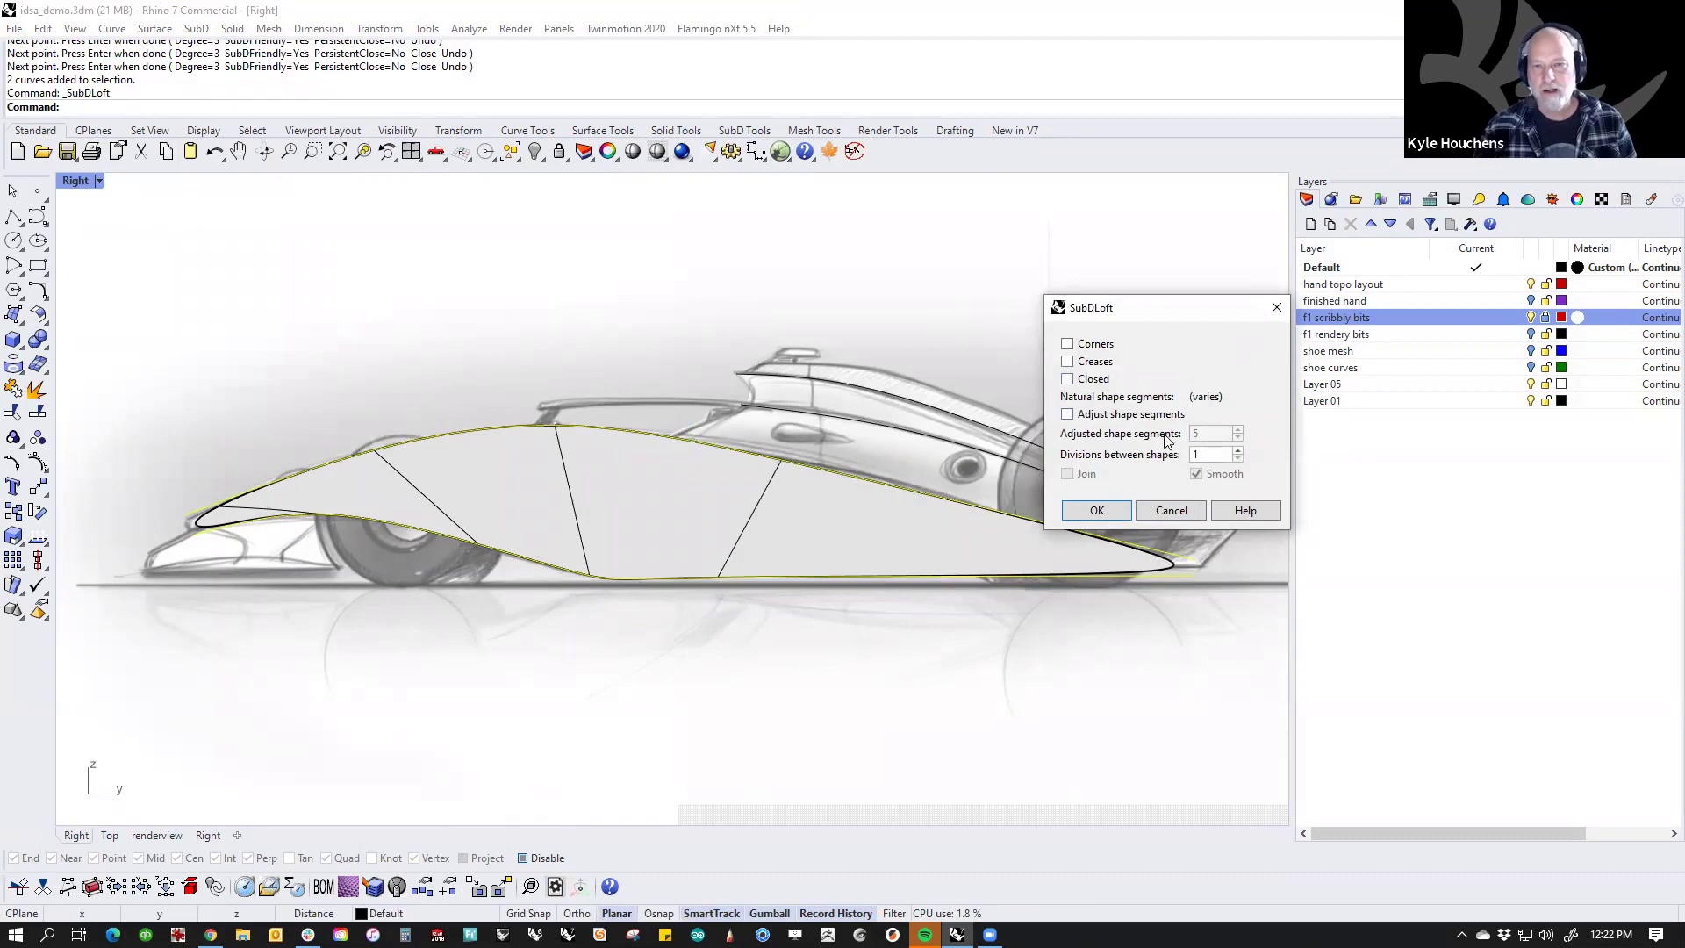
pyautogui.click(1237, 450)
pyautogui.click(1237, 451)
pyautogui.click(1237, 450)
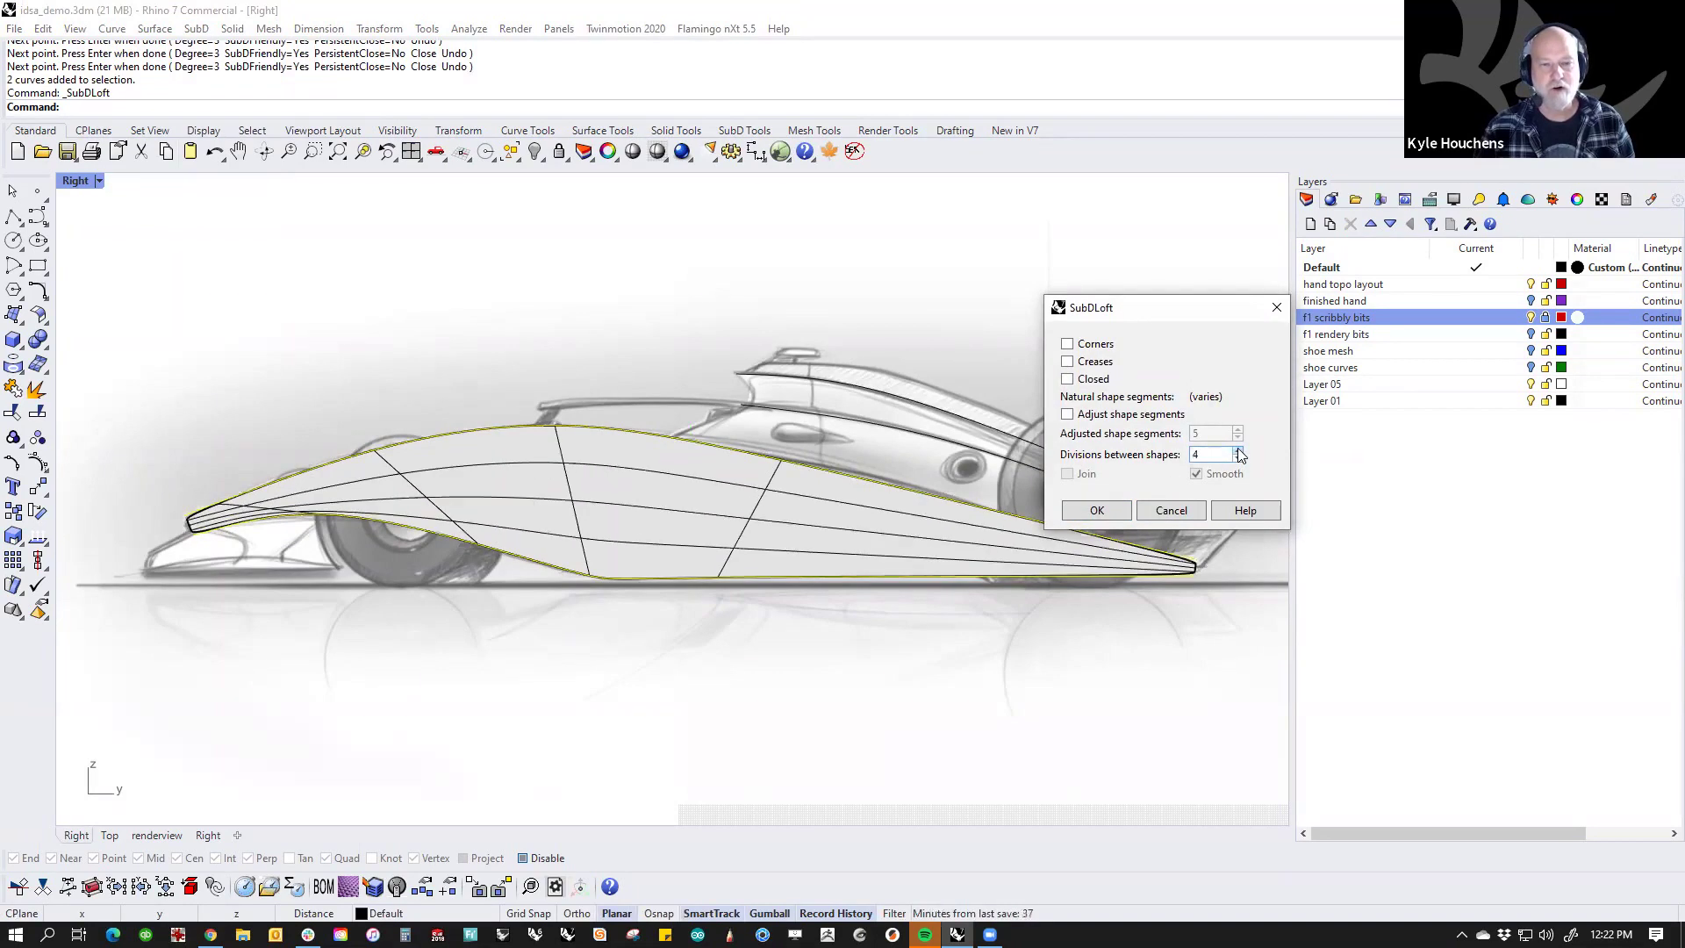
pyautogui.click(1238, 458)
pyautogui.click(1237, 458)
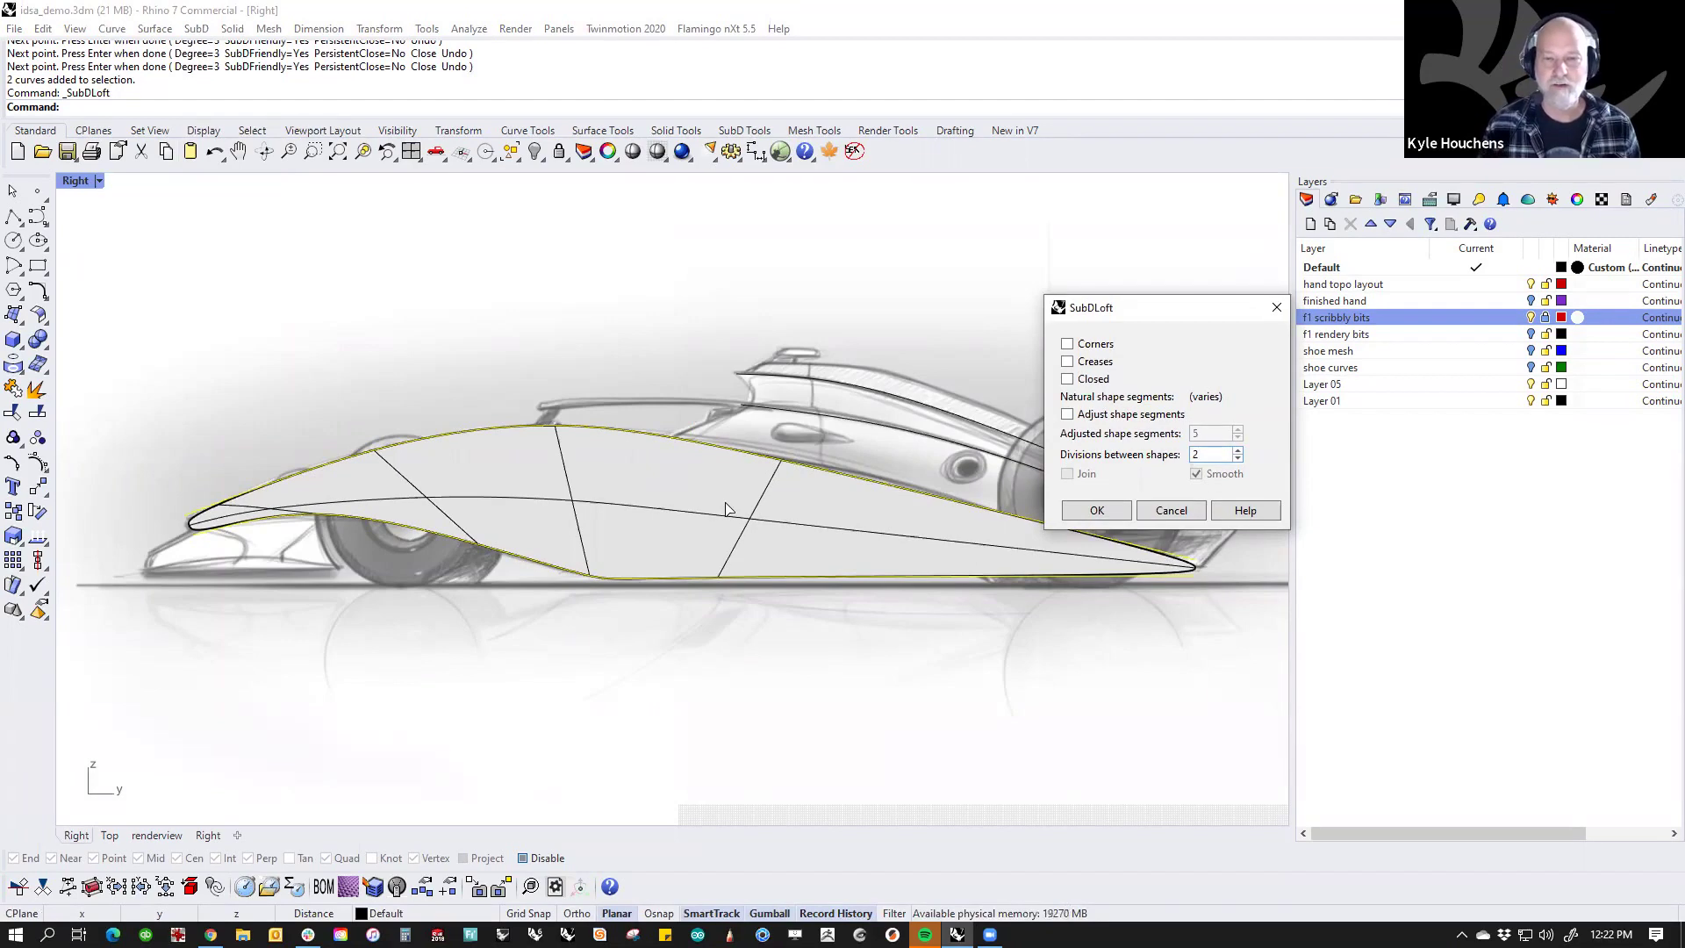
pyautogui.click(1067, 413)
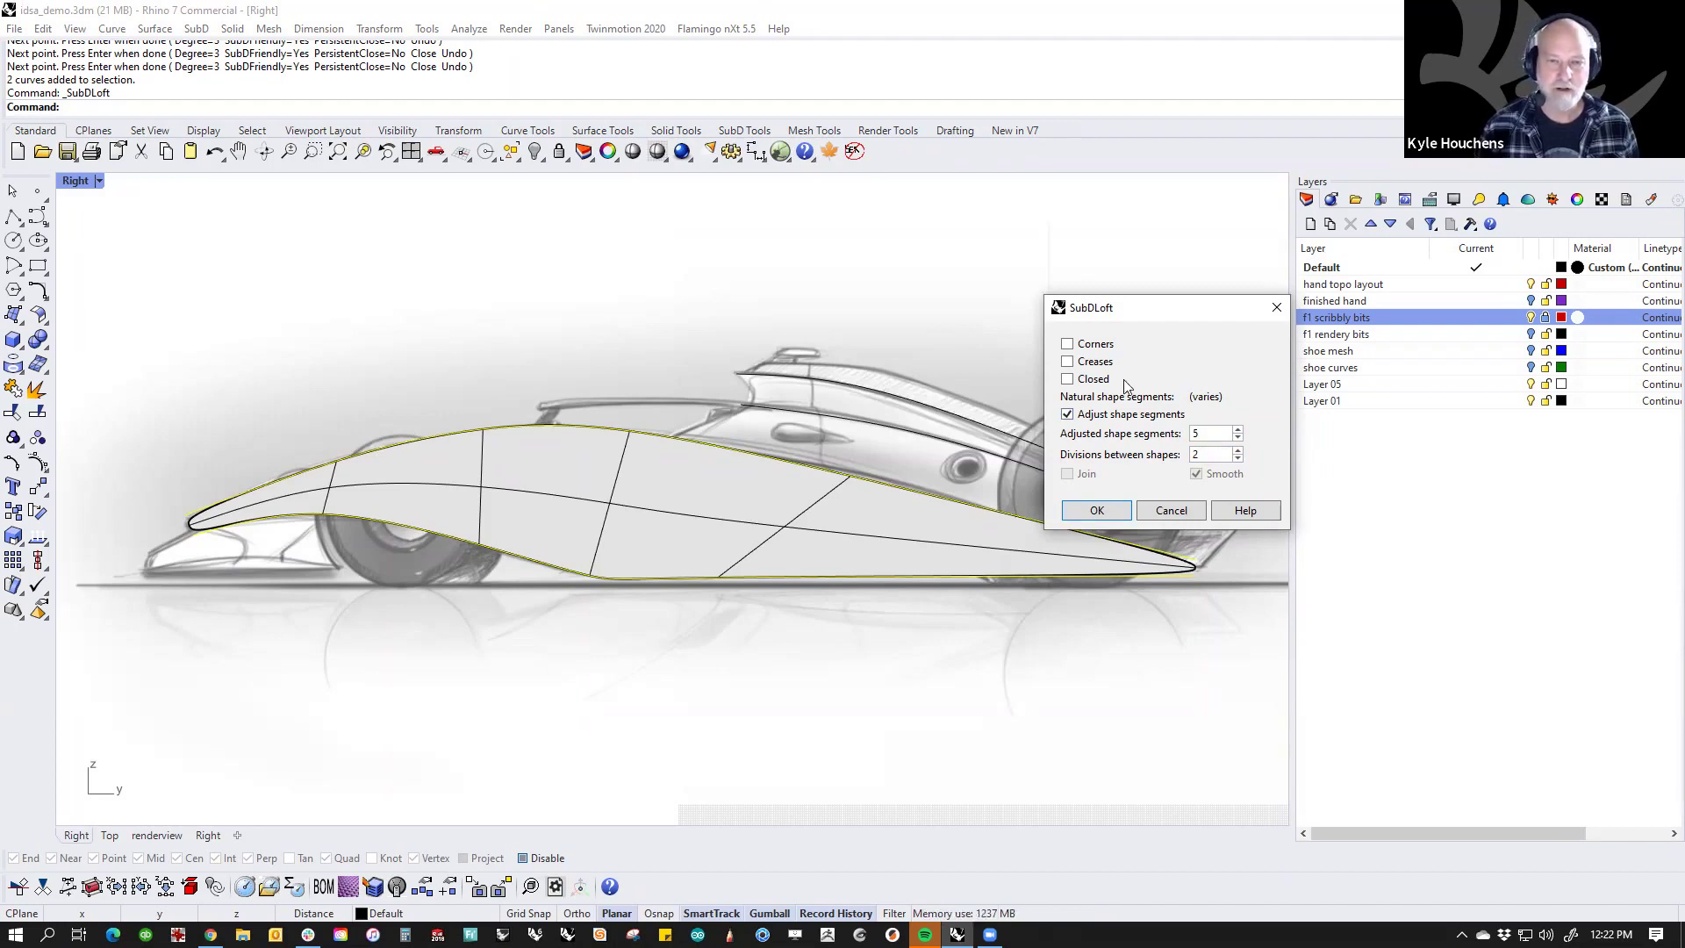
pyautogui.moveTo(1157, 311); pyautogui.dragTo(1104, 242)
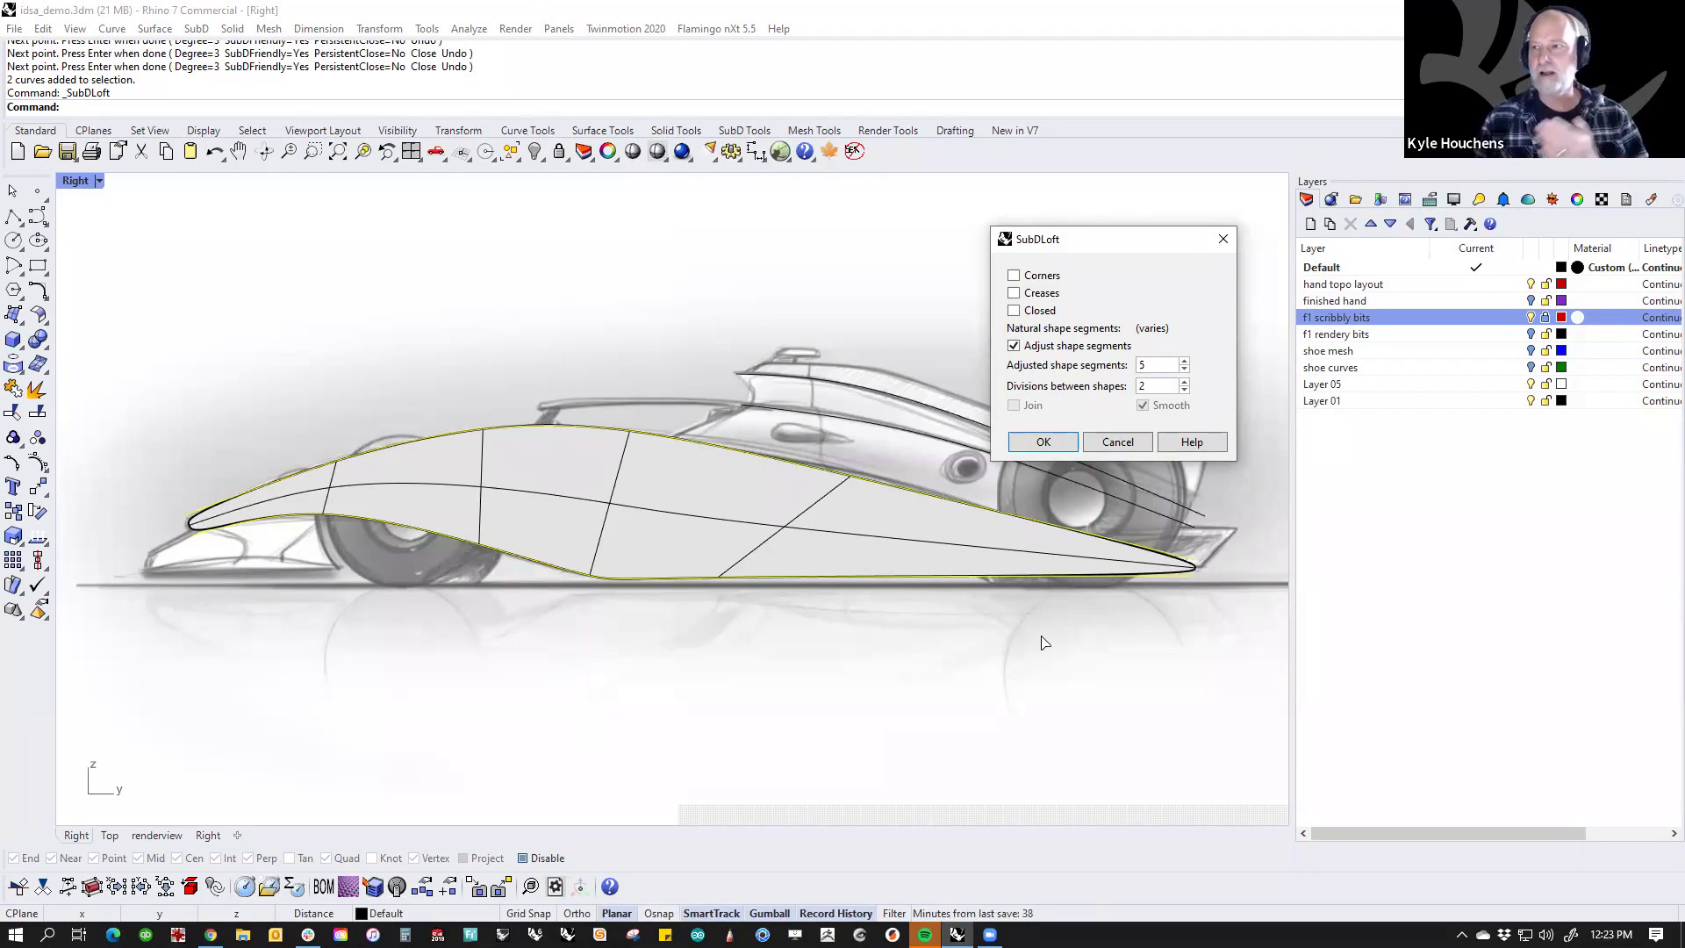
# Step: Sketch a sample SubD-friendly curve with a rounded corner in the empty area above the car's nose
pyautogui.moveTo(282, 263); pyautogui.dragTo(420, 412, button='right')
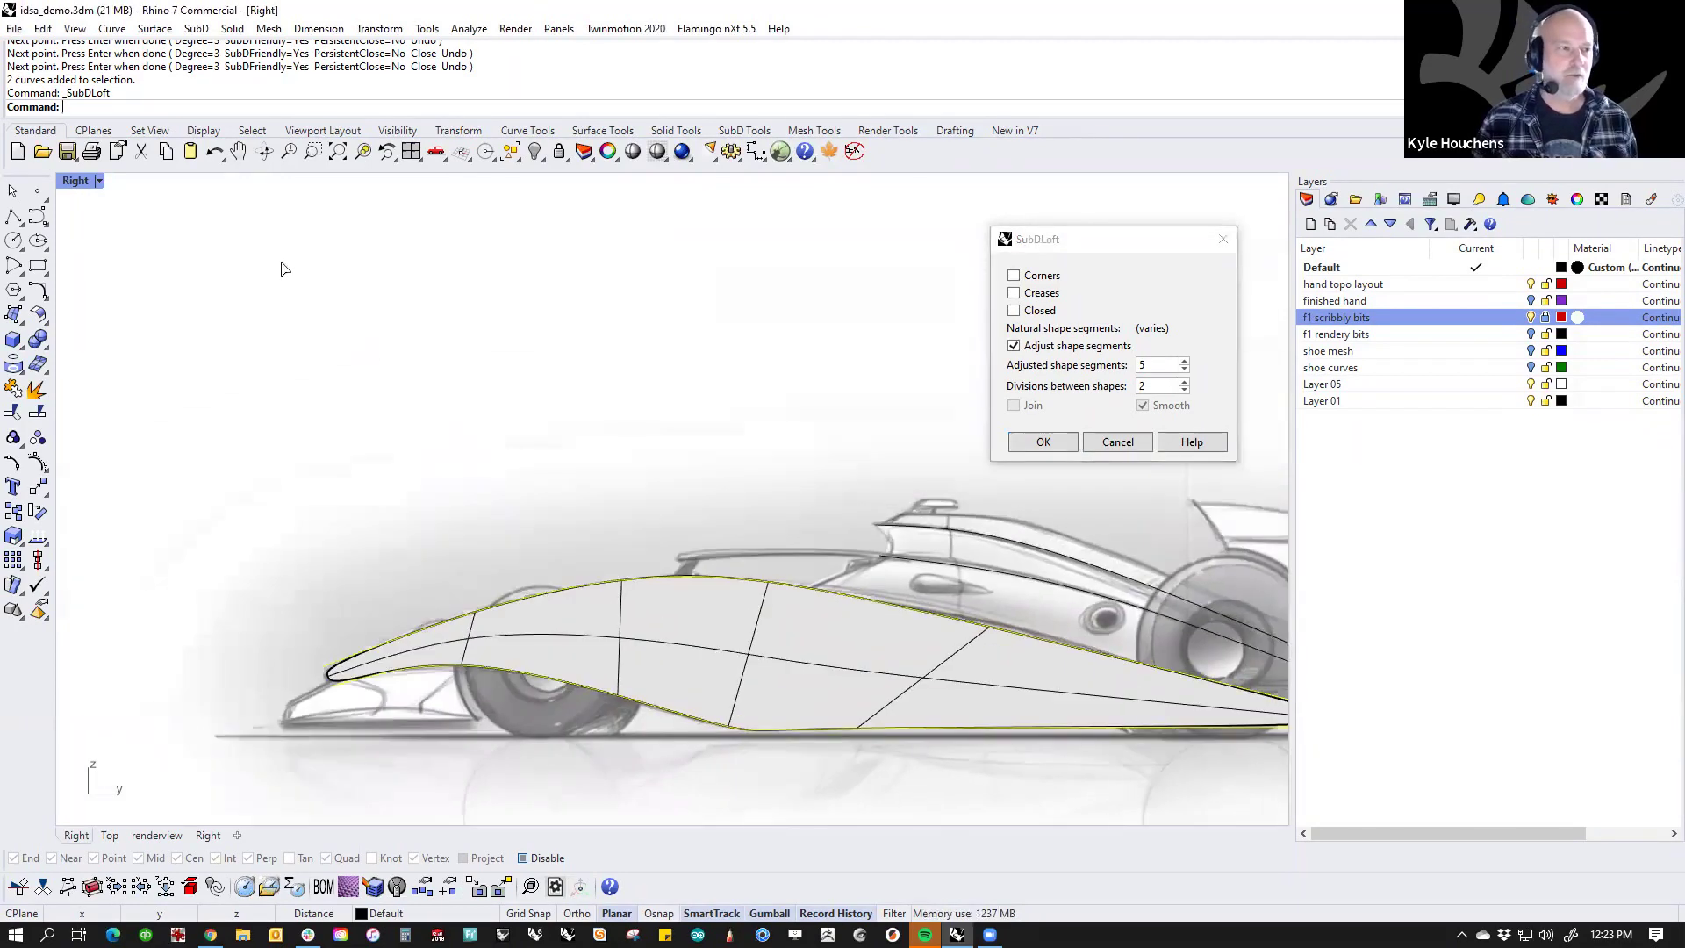
pyautogui.click(38, 217)
pyautogui.click(292, 492)
pyautogui.click(293, 258)
pyautogui.click(303, 237)
pyautogui.click(579, 237)
pyautogui.press('Return')
pyautogui.press('Return')
# Step: Sketch a second sample curve beside the first, placing closely spaced points around its bend
pyautogui.click(421, 477)
pyautogui.click(414, 398)
pyautogui.click(415, 371)
pyautogui.click(451, 304)
pyautogui.click(492, 294)
pyautogui.click(533, 284)
pyautogui.click(579, 279)
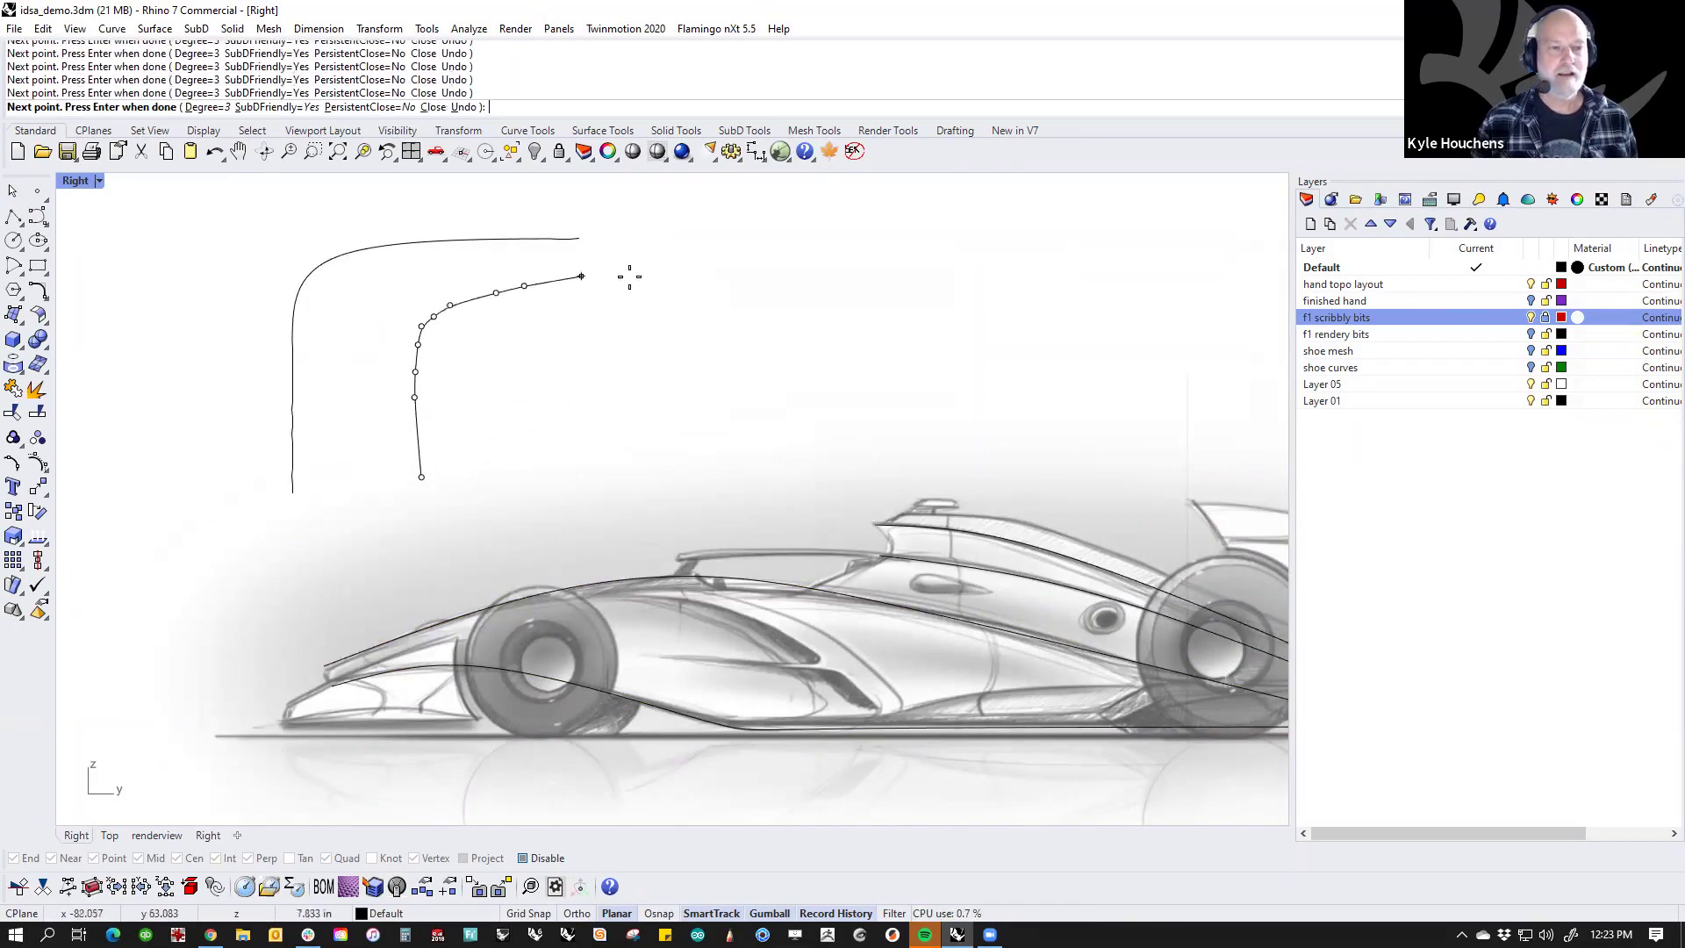
pyautogui.click(681, 283)
pyautogui.rightClick(716, 287)
# Step: Delete both sample curves above the car
pyautogui.moveTo(544, 379); pyautogui.dragTo(327, 232)
pyautogui.press('Delete')
pyautogui.scroll(-3, 389, 247)
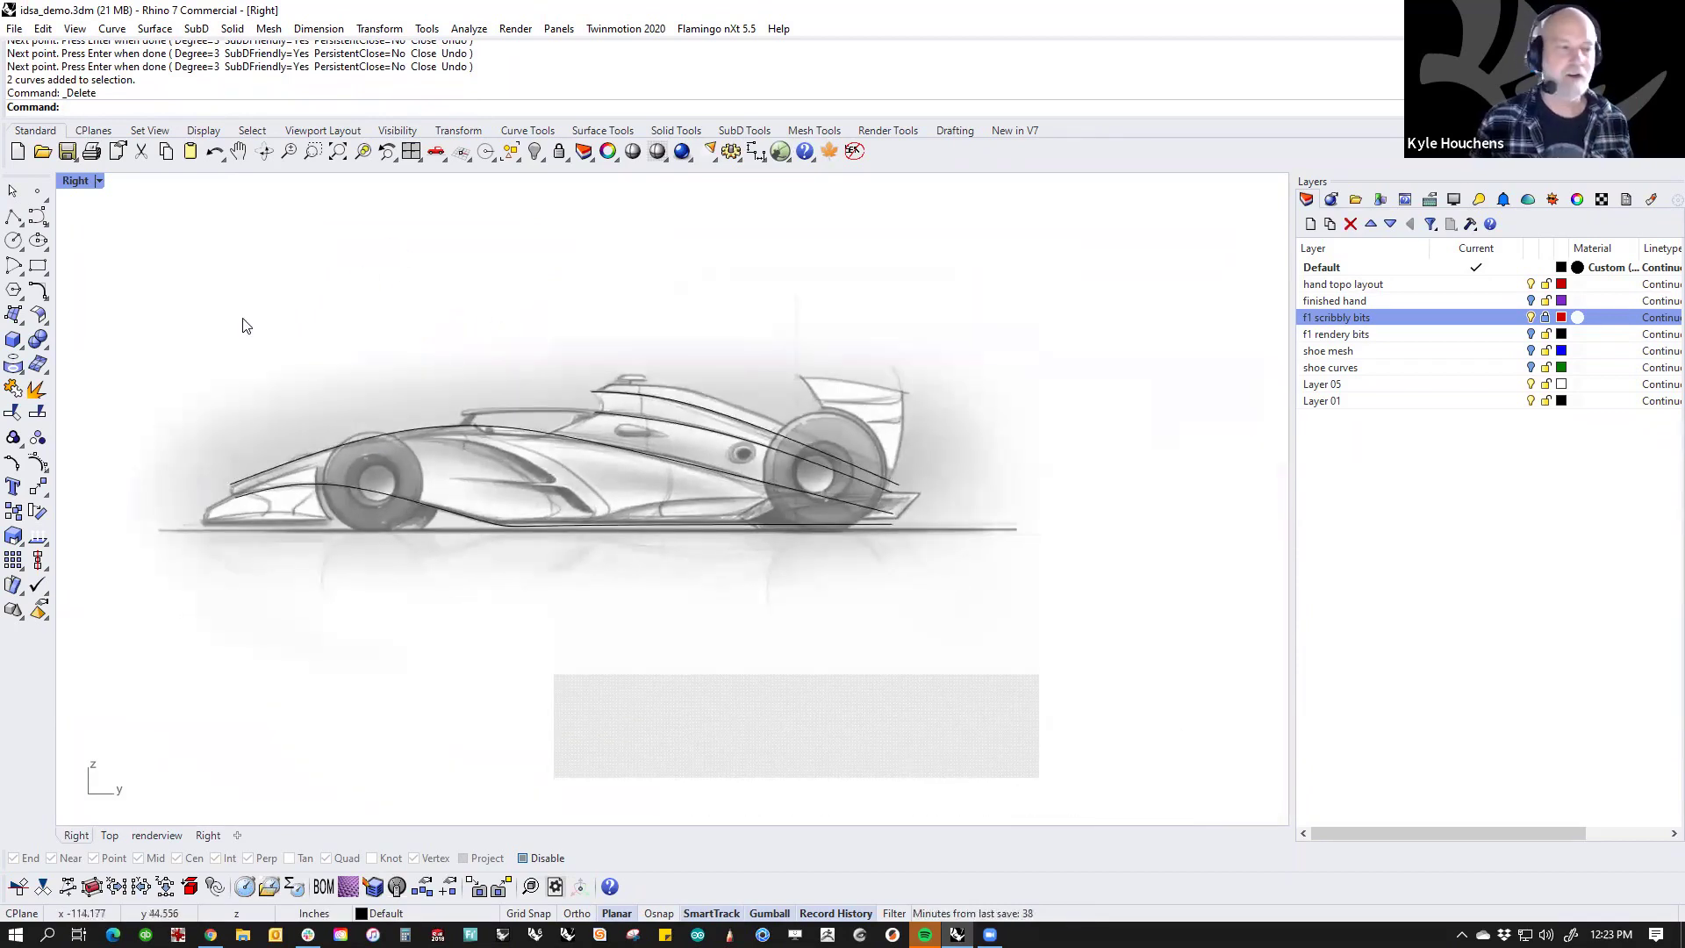
# Step: Start a SubD loft between the upper and lower body curves with 2 divisions between shapes
pyautogui.click(196, 29)
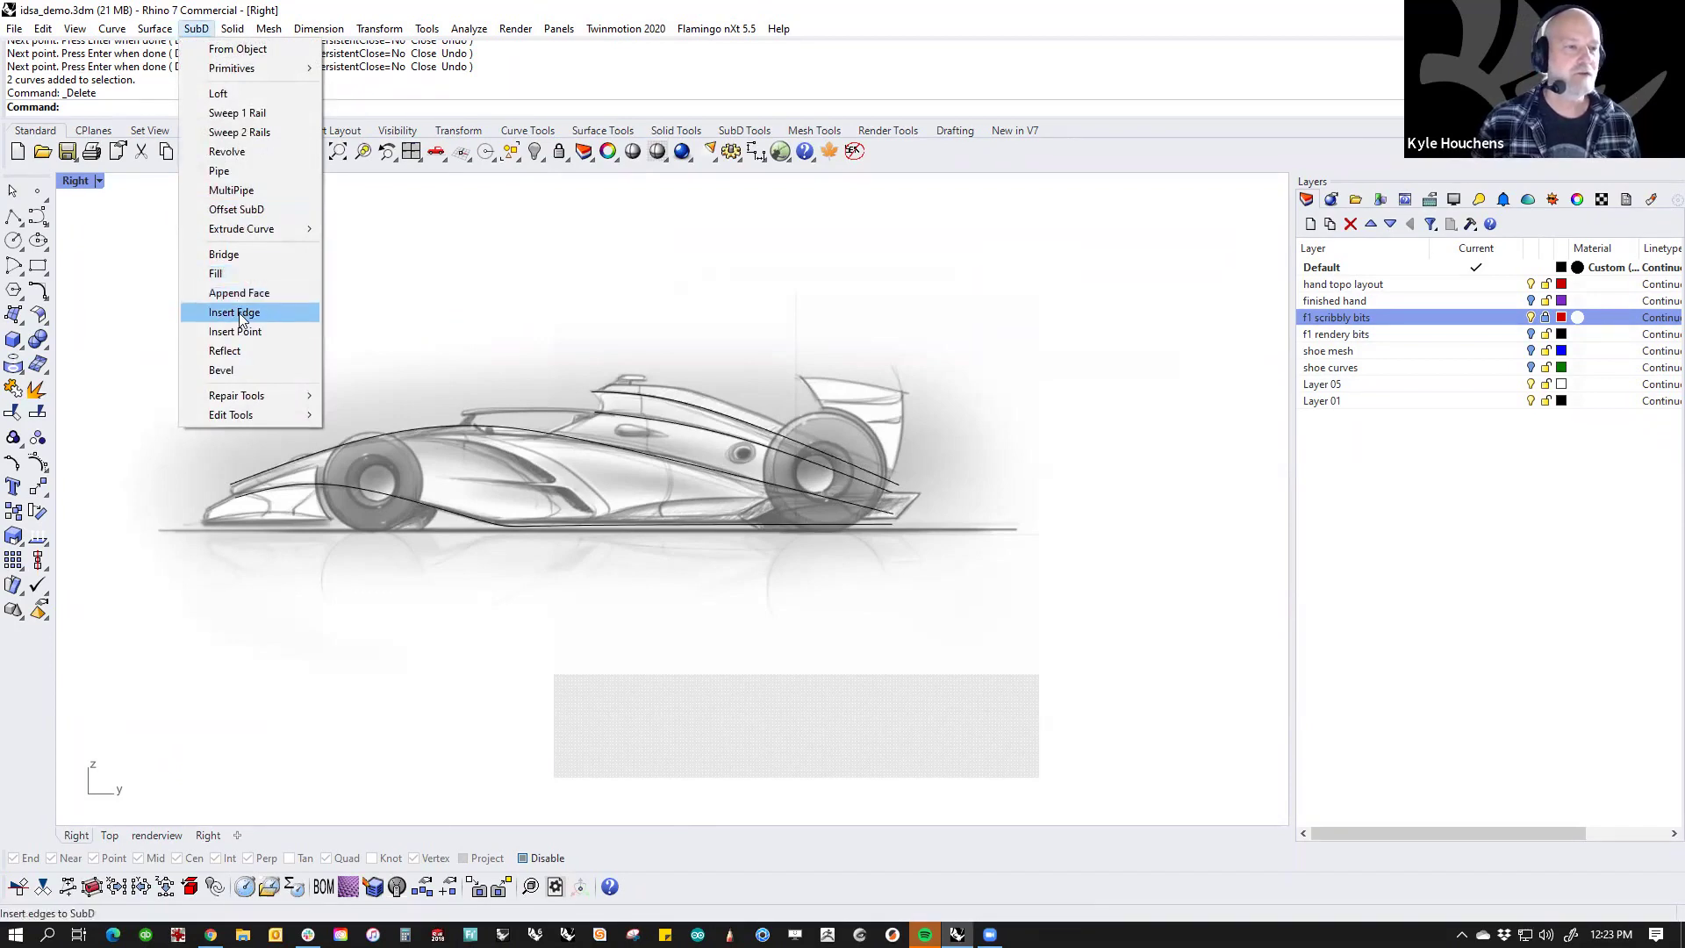
pyautogui.click(220, 93)
pyautogui.moveTo(436, 419); pyautogui.dragTo(339, 579)
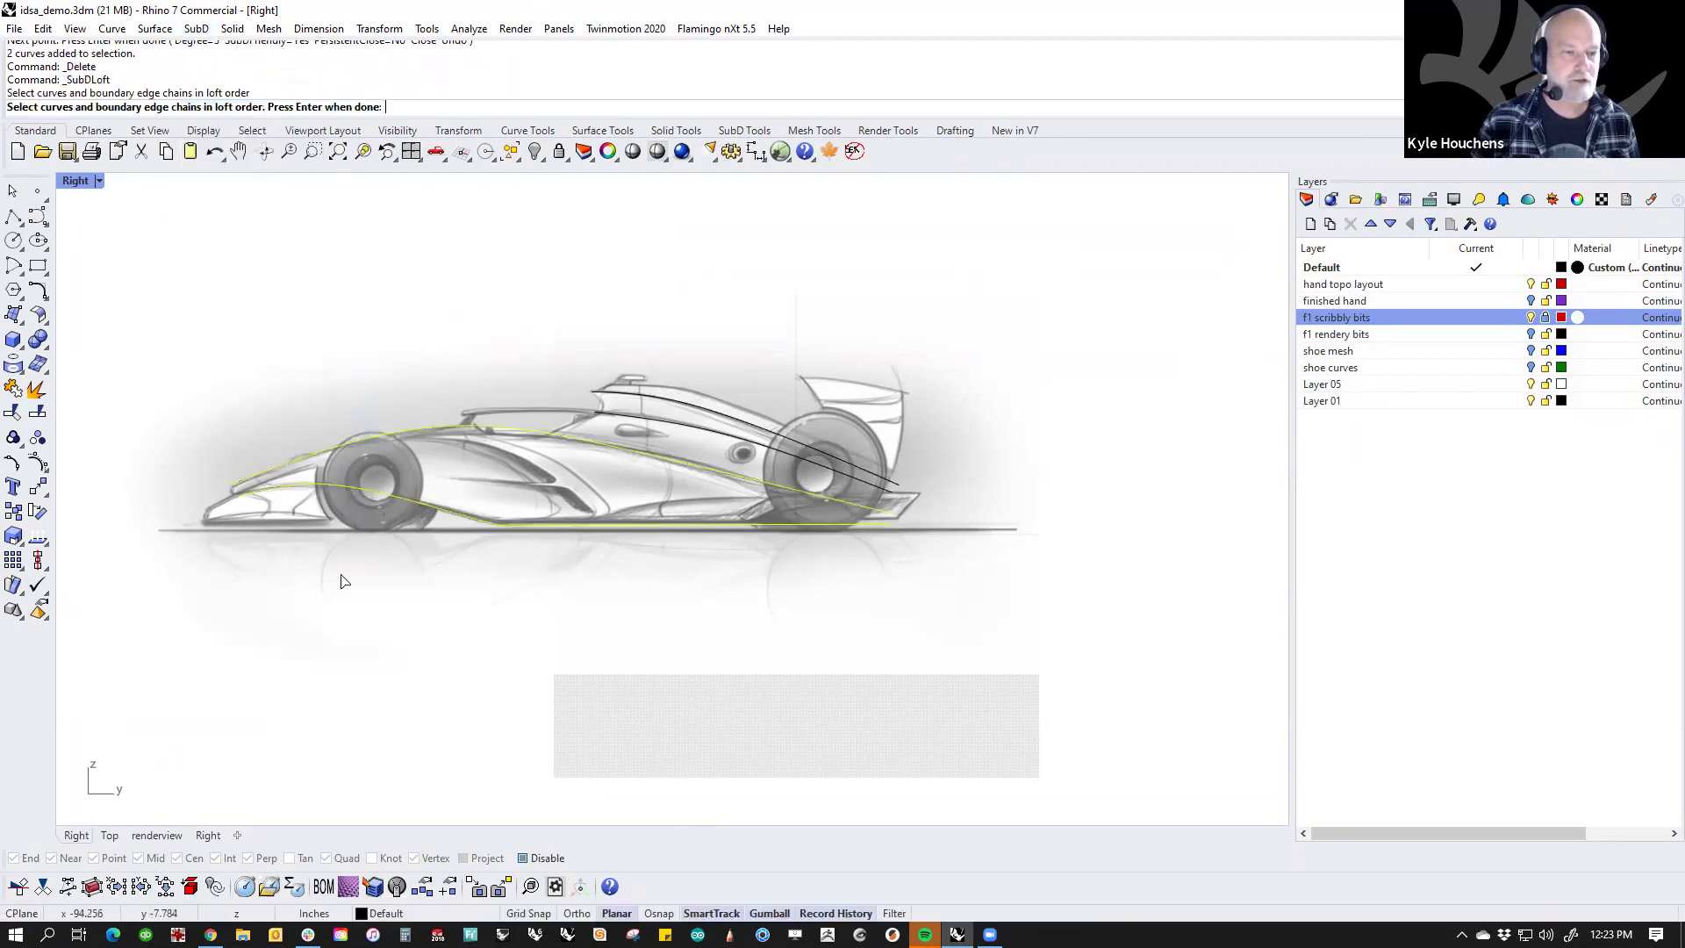
pyautogui.press('Return')
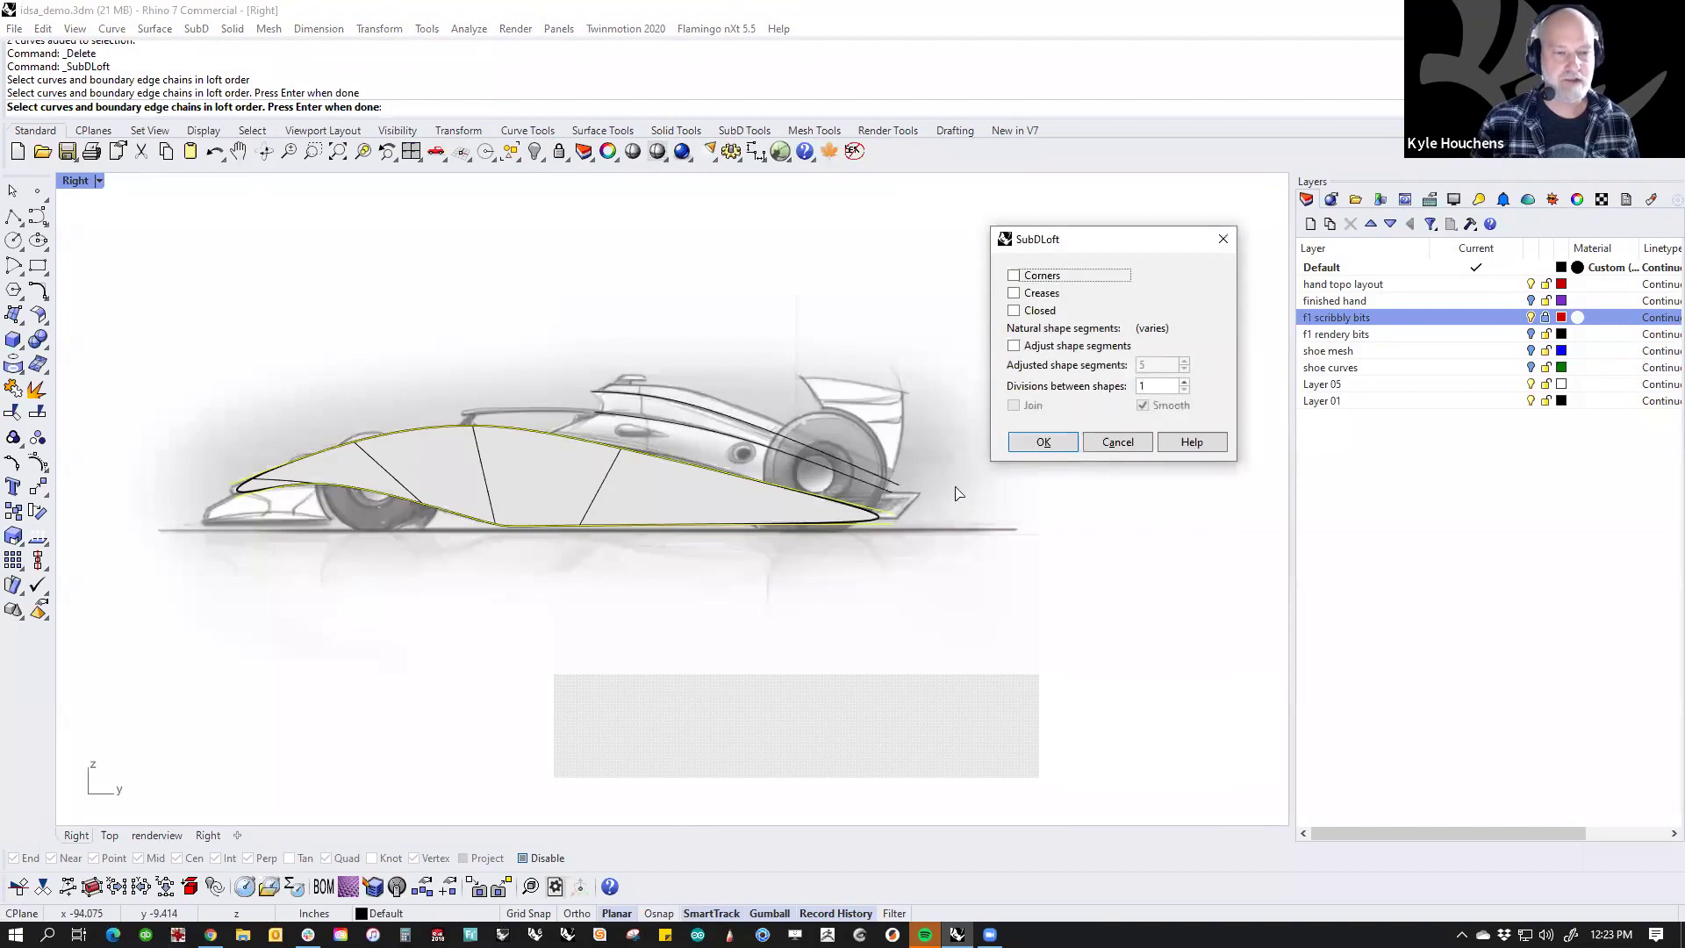
pyautogui.click(1184, 382)
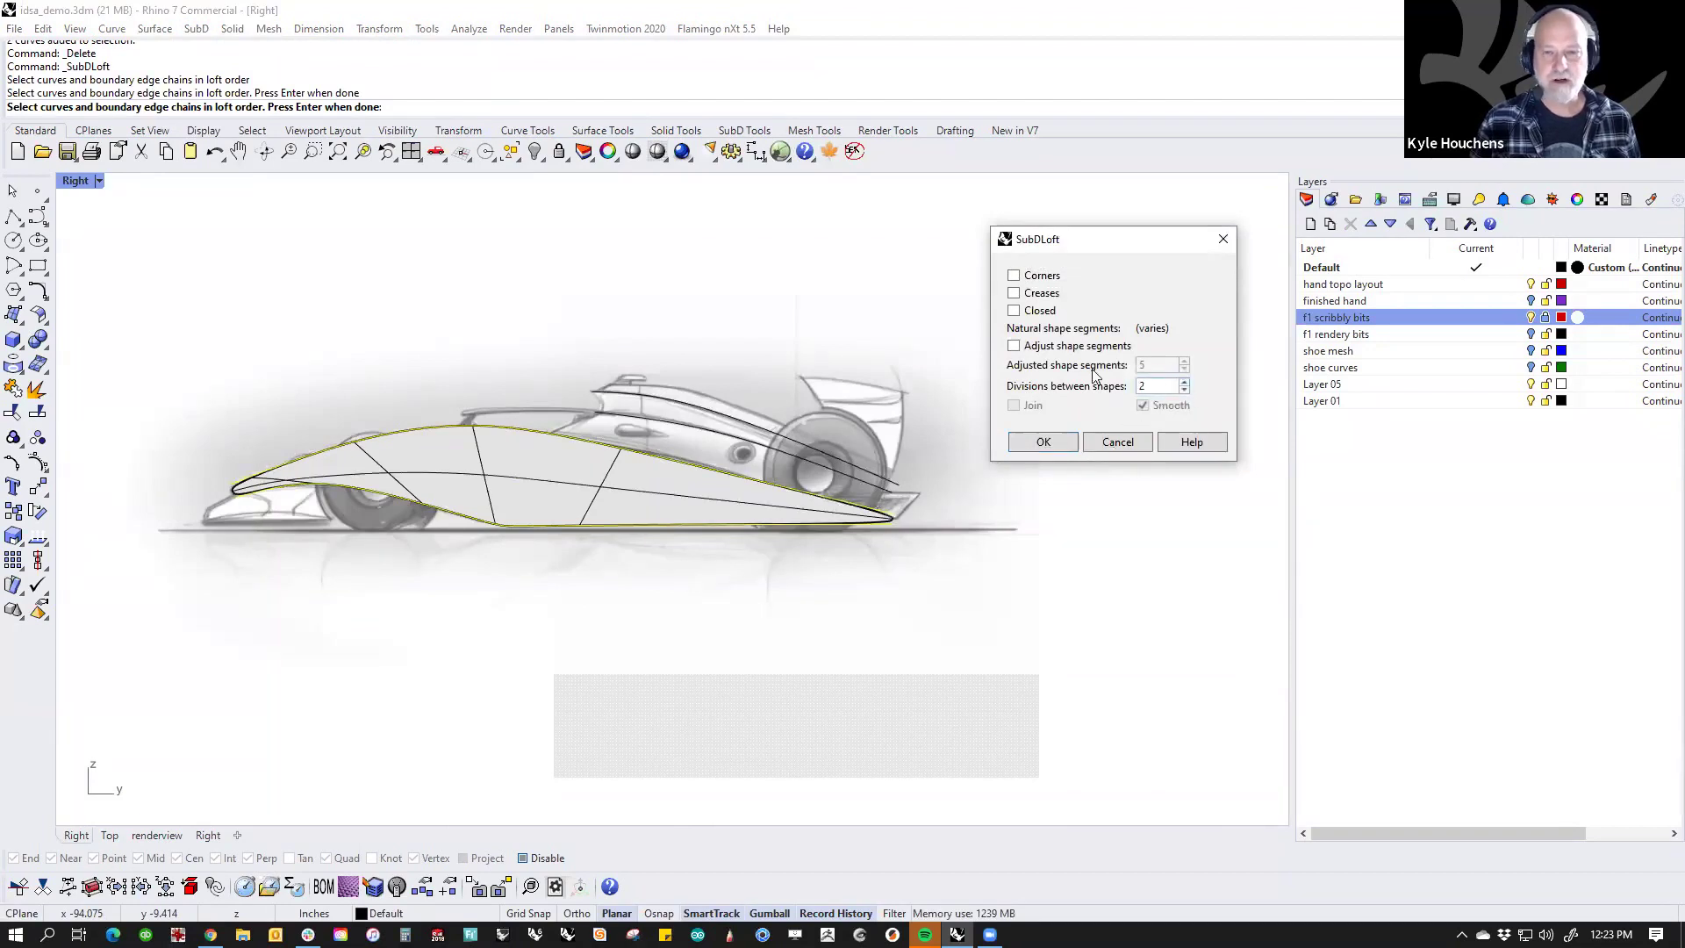
# Step: Enable adjusted shape segments, set them to 8, and create the body side loft
pyautogui.click(1015, 346)
pyautogui.click(1183, 362)
pyautogui.click(1184, 362)
pyautogui.click(1183, 362)
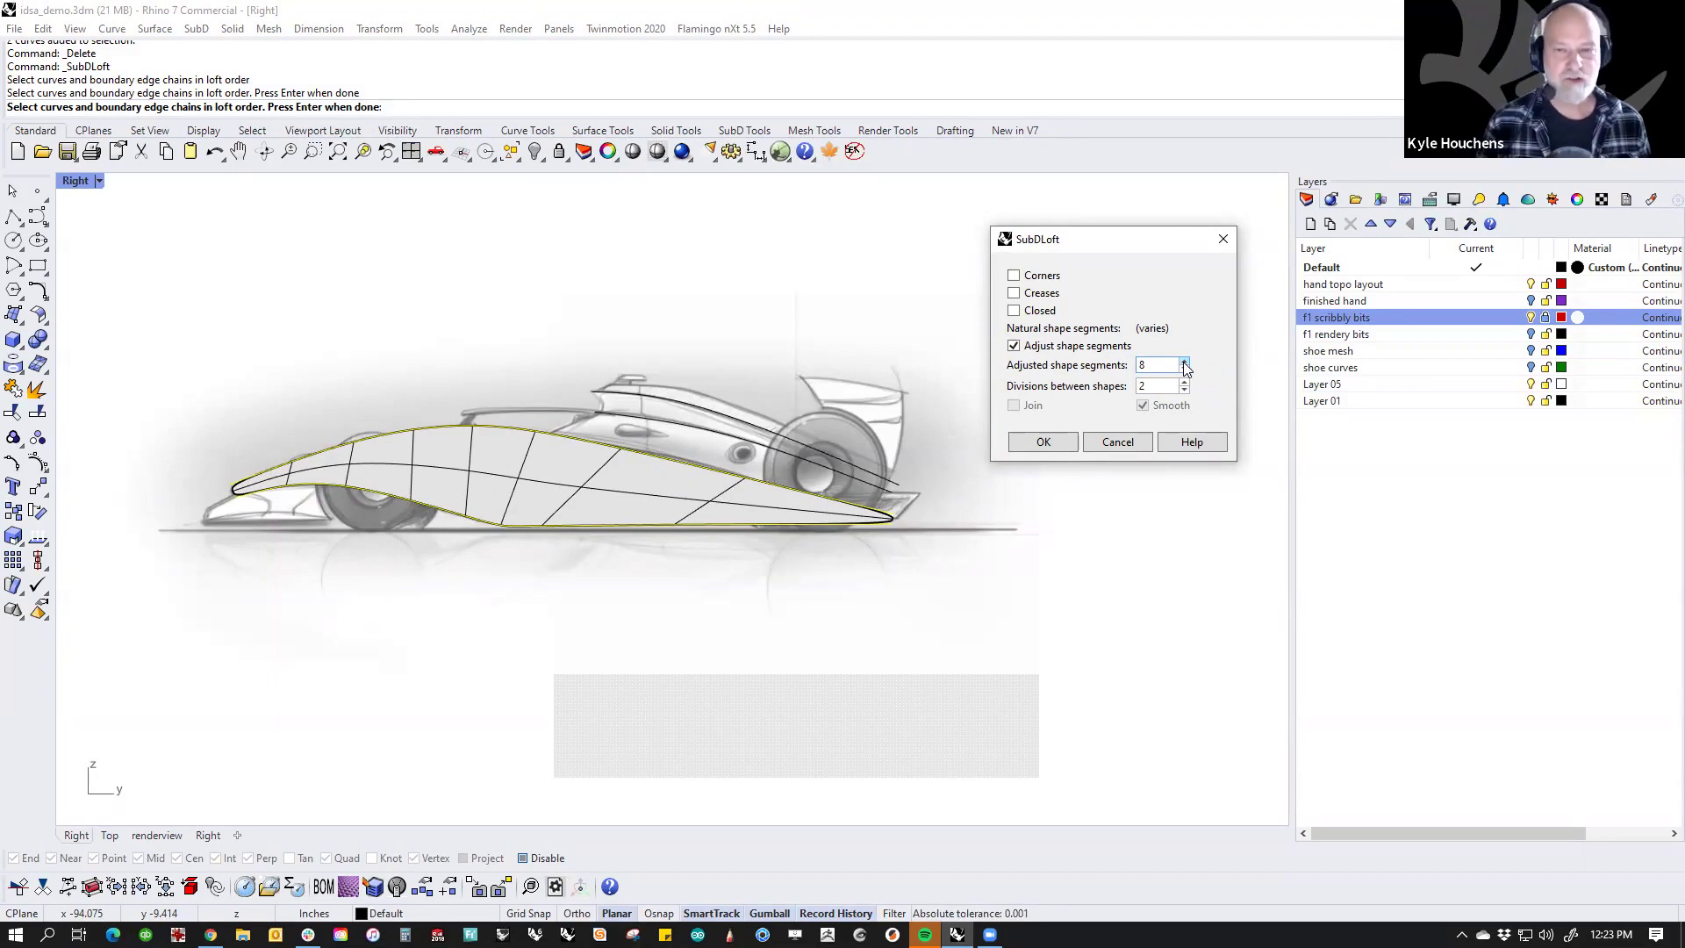
pyautogui.click(1184, 369)
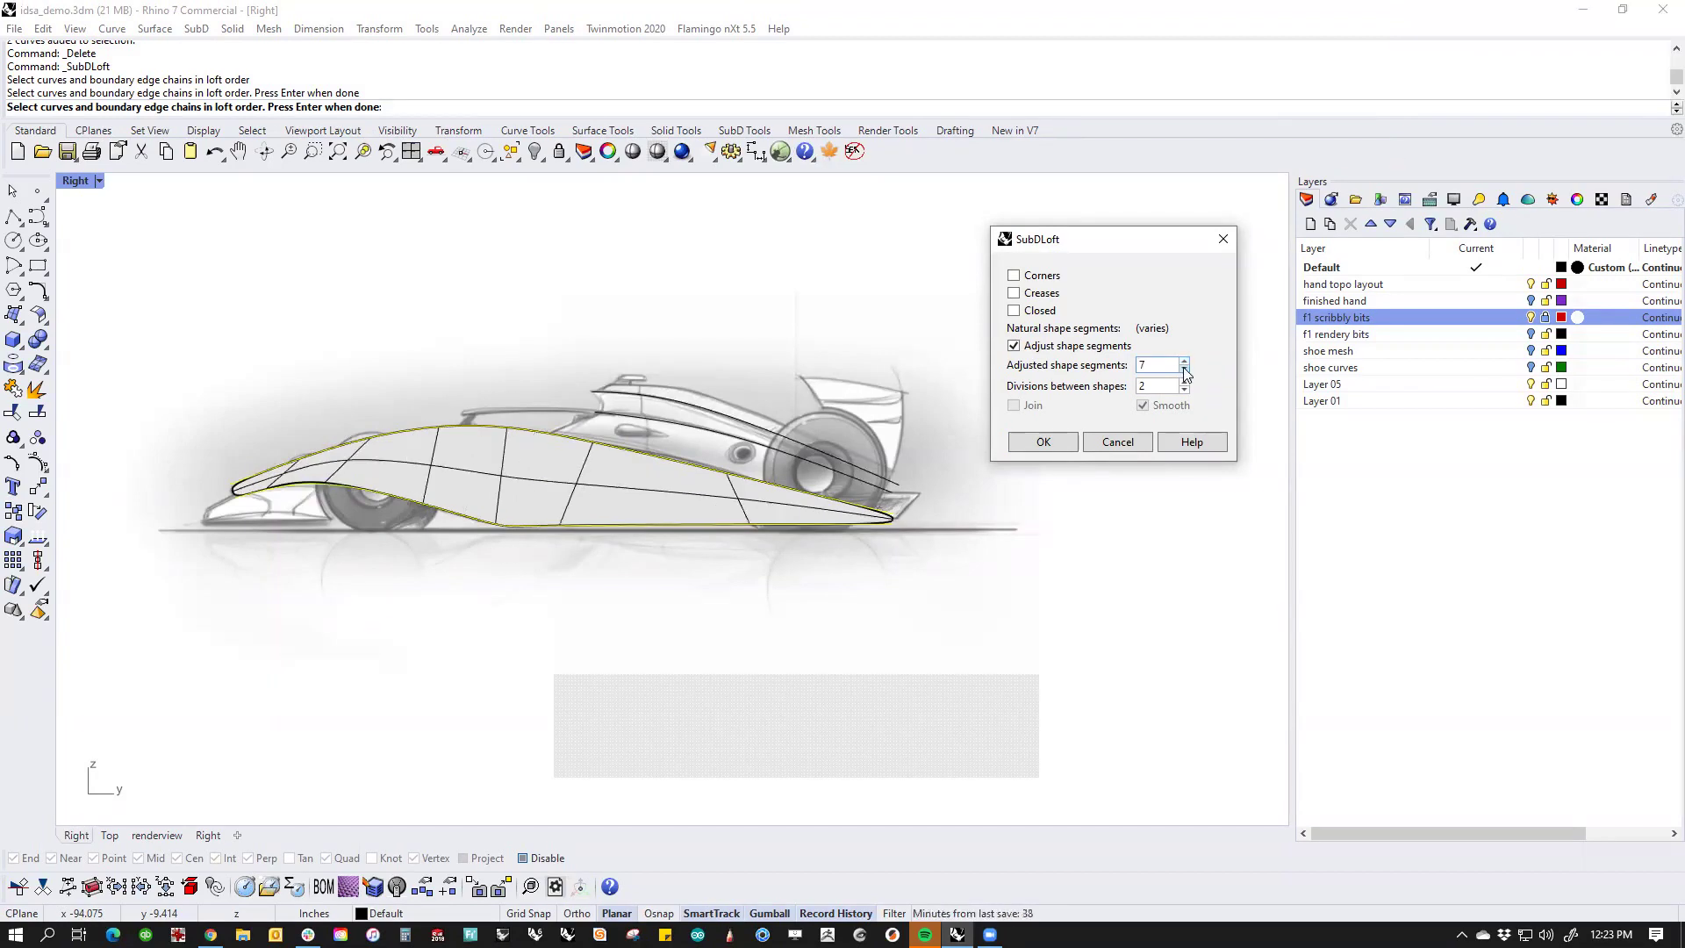
pyautogui.click(1184, 361)
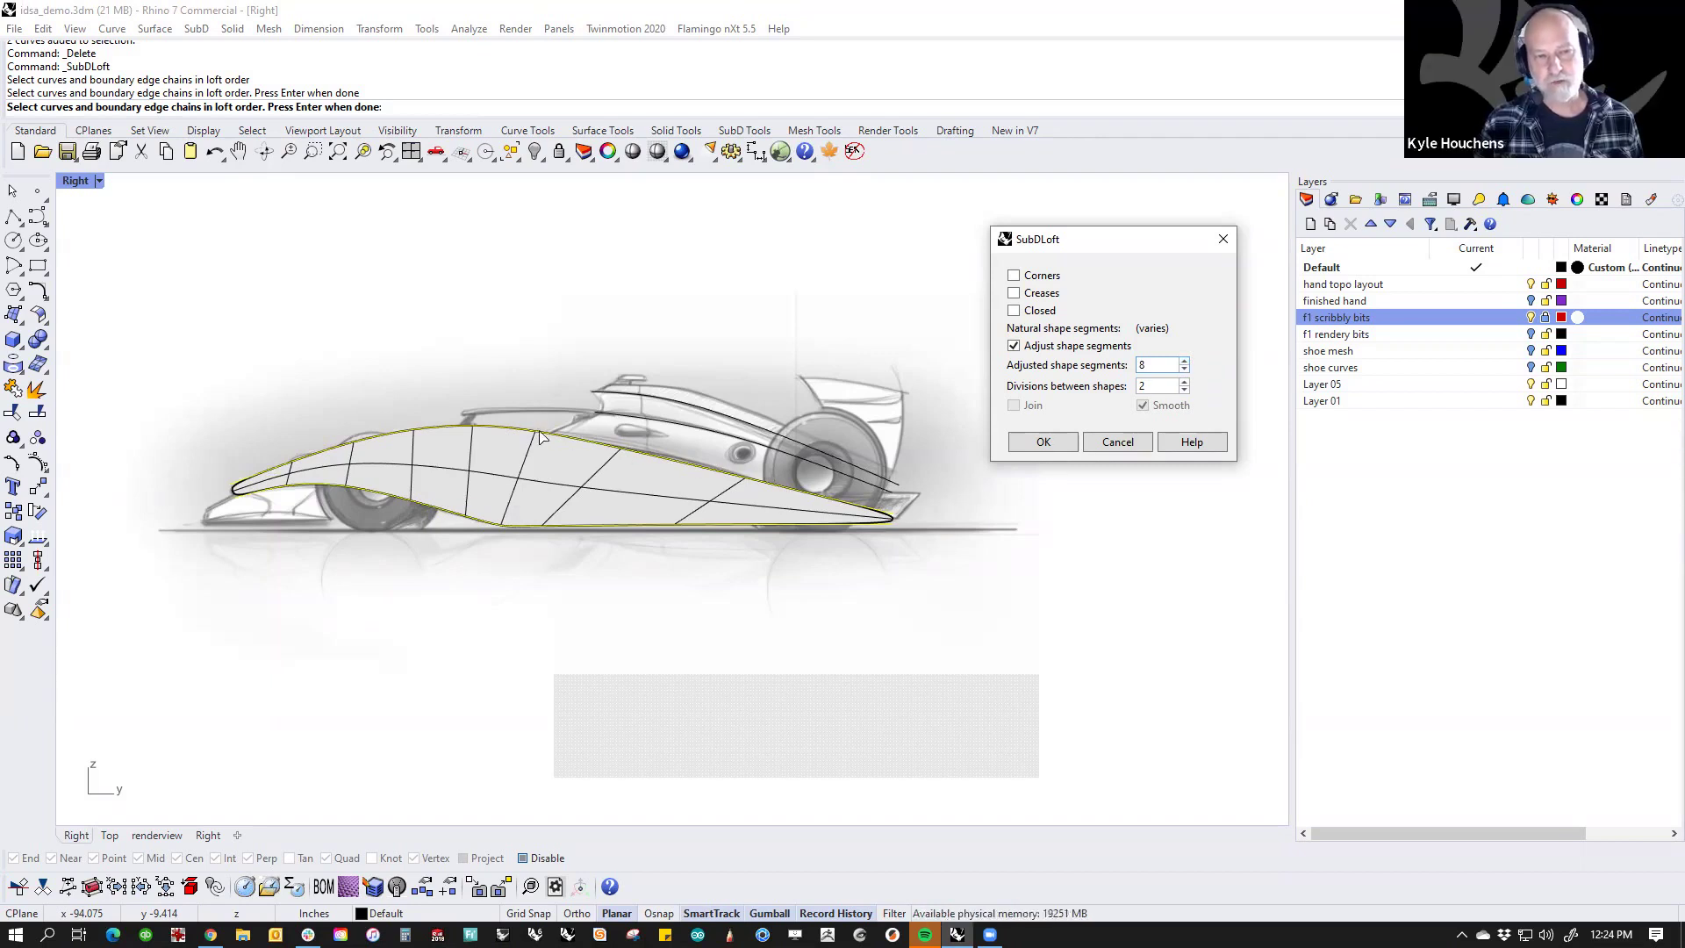
pyautogui.click(1033, 446)
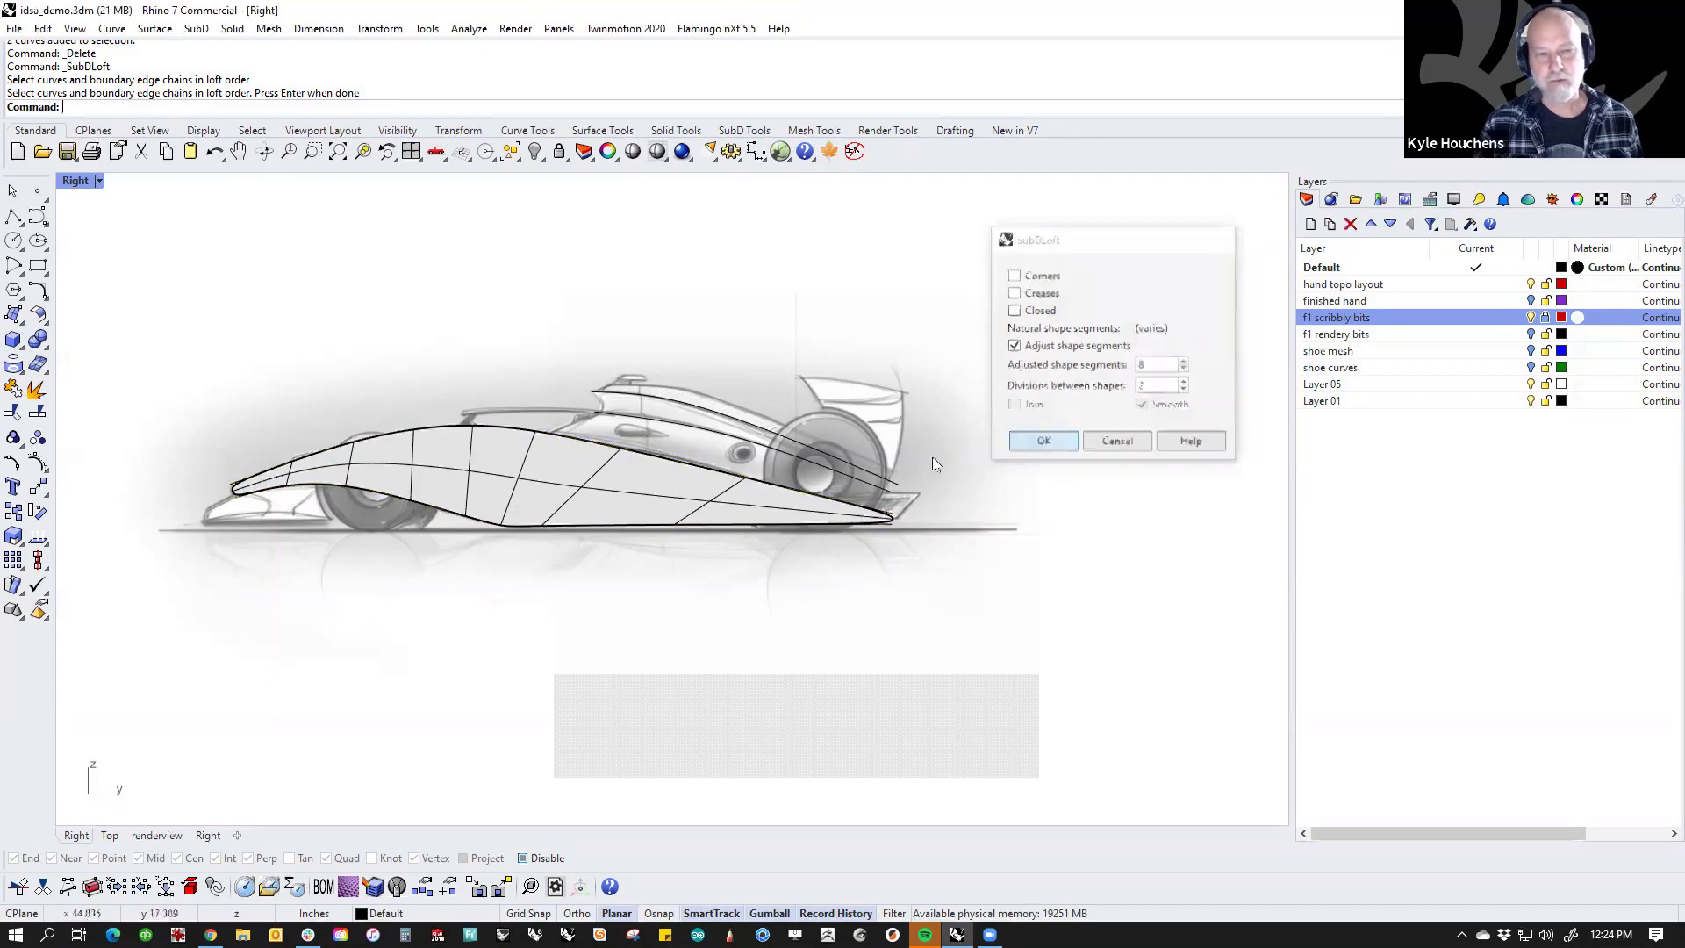
# Step: Select all the traced curves and delete them, keeping only the lofted SubD
pyautogui.scroll(2, 592, 439)
pyautogui.click(625, 451)
pyautogui.click(575, 374)
pyautogui.write('cc')
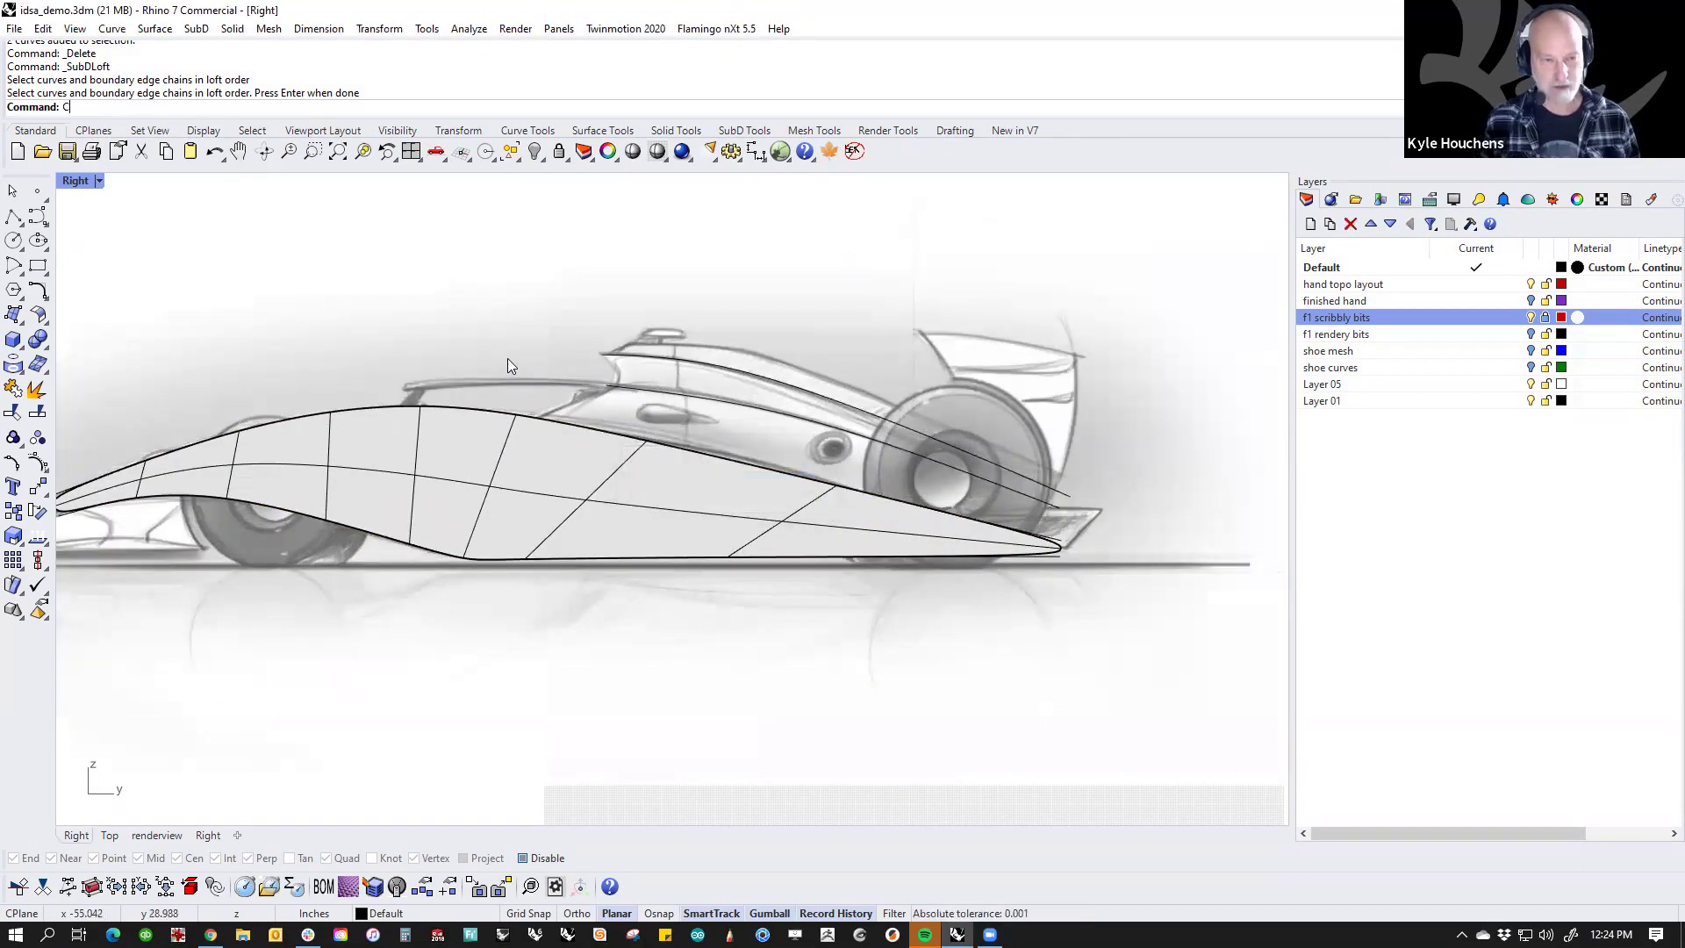
pyautogui.press('Return')
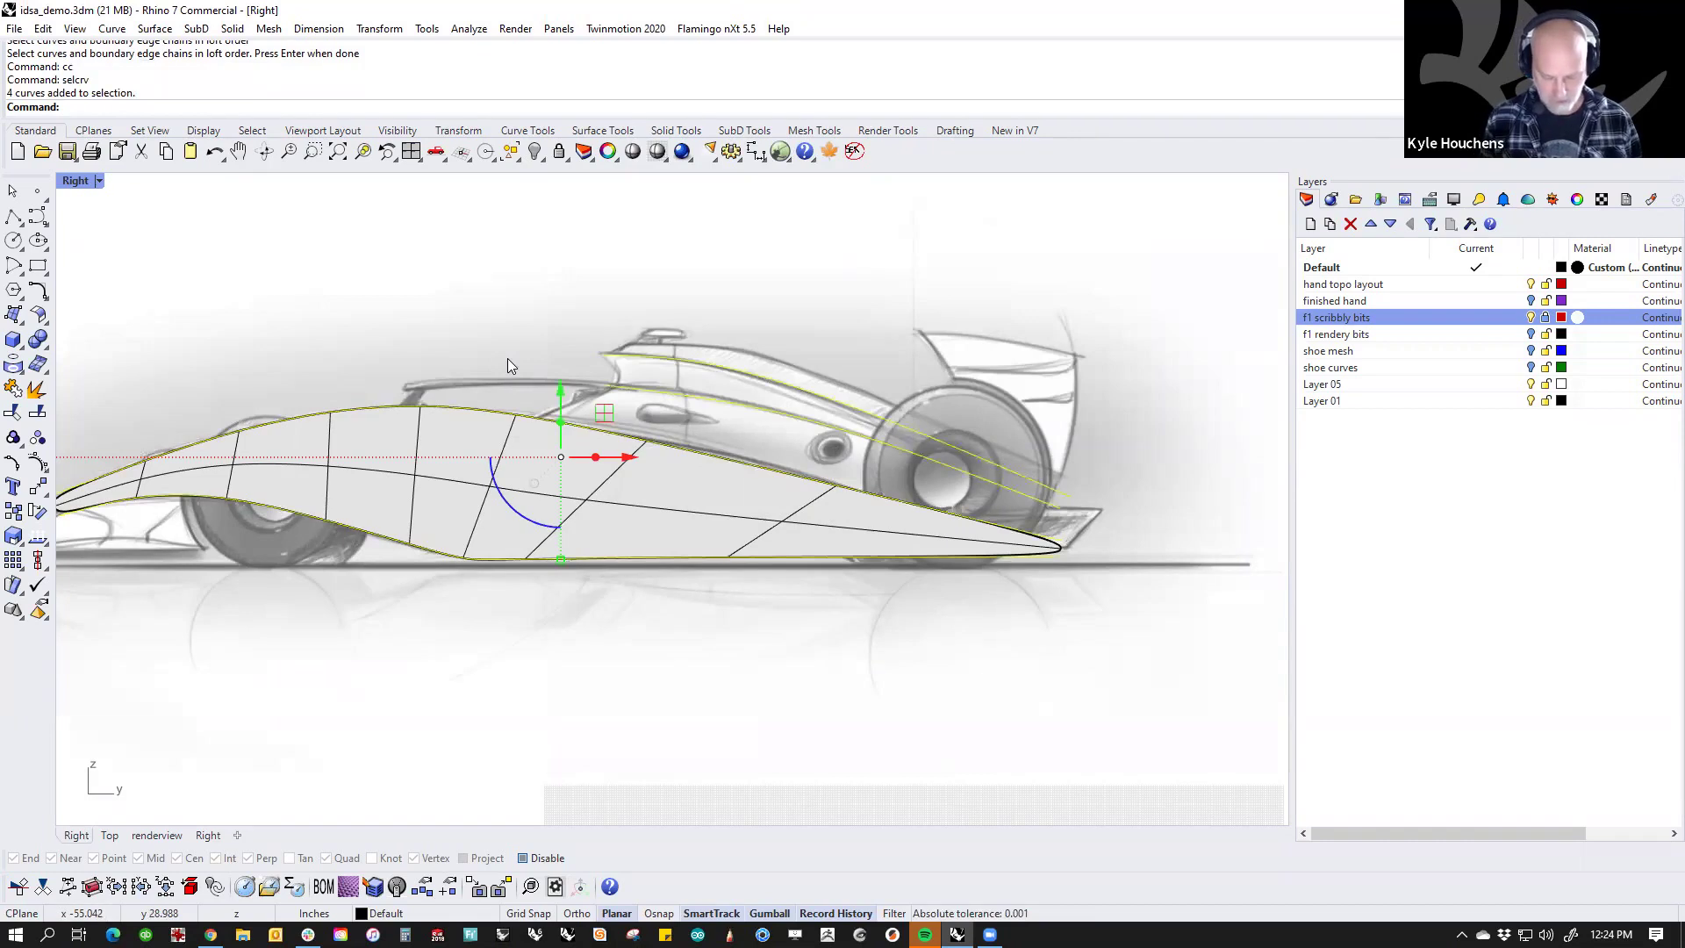
pyautogui.press('Delete')
# Step: Extrude the three upper edges behind the cockpit upward twice to build the engine cover rows
pyautogui.click(579, 428)
pyautogui.keyDown('shift'); pyautogui.click(703, 451); pyautogui.keyUp('shift')
pyautogui.keyDown('shift'); pyautogui.click(937, 504); pyautogui.keyUp('shift')
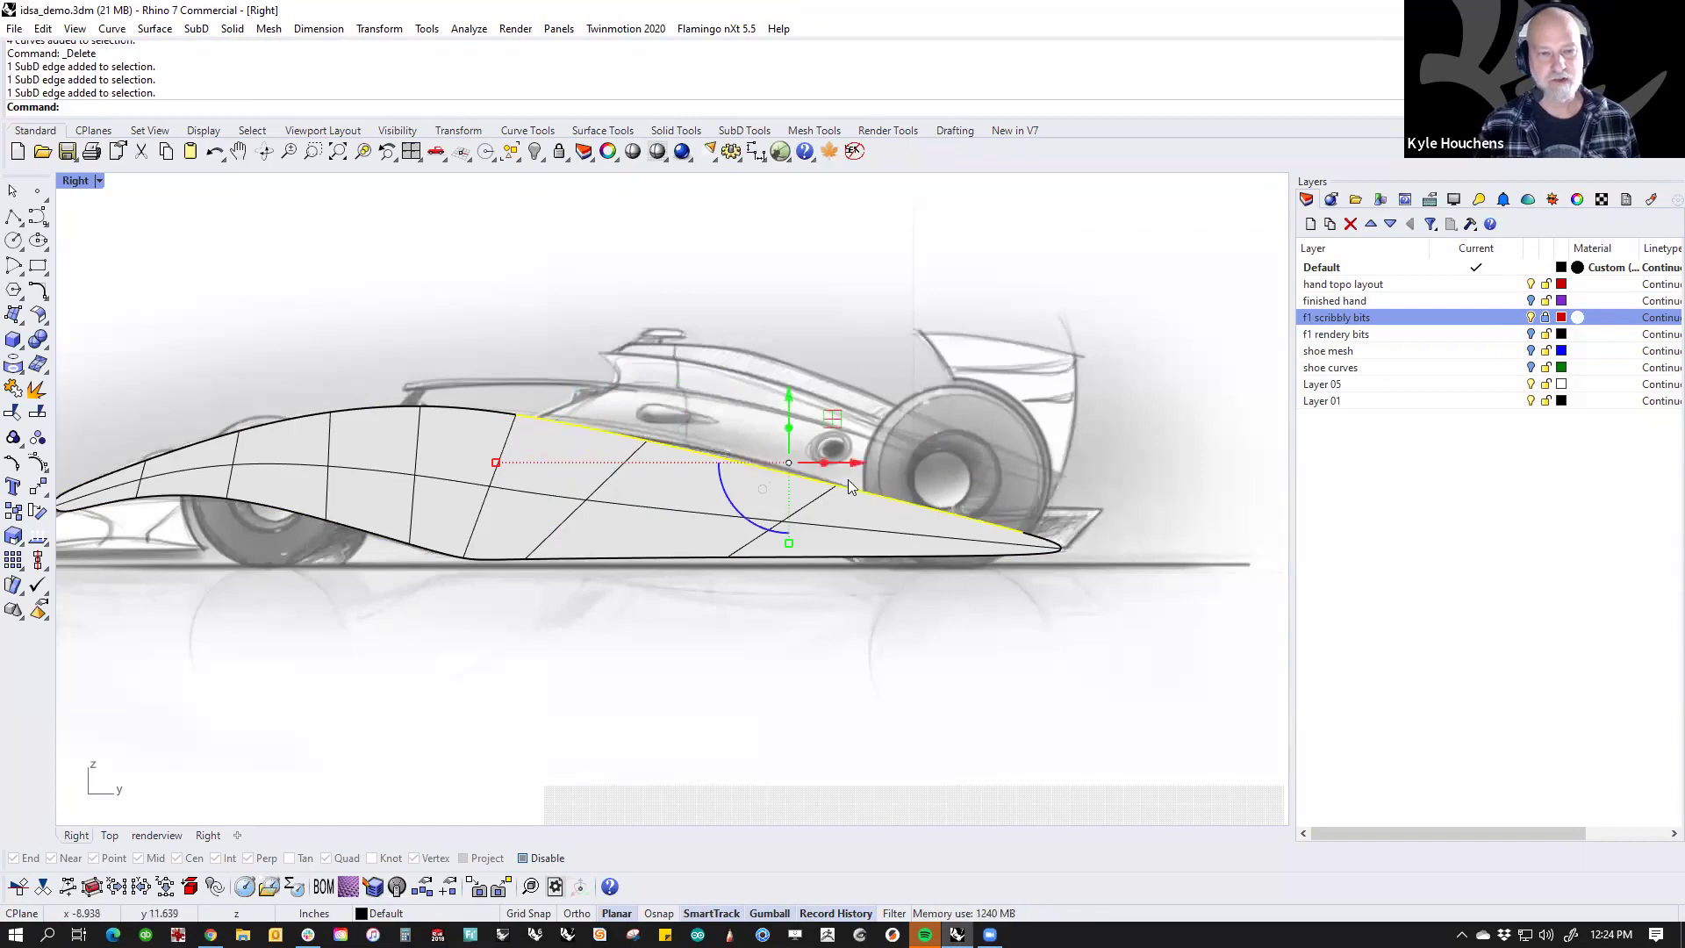
pyautogui.moveTo(832, 427)
pyautogui.mouseDown()
pyautogui.moveTo(877, 391)
pyautogui.moveTo(832, 432)
pyautogui.moveTo(860, 424)
pyautogui.moveTo(825, 433)
pyautogui.mouseUp()
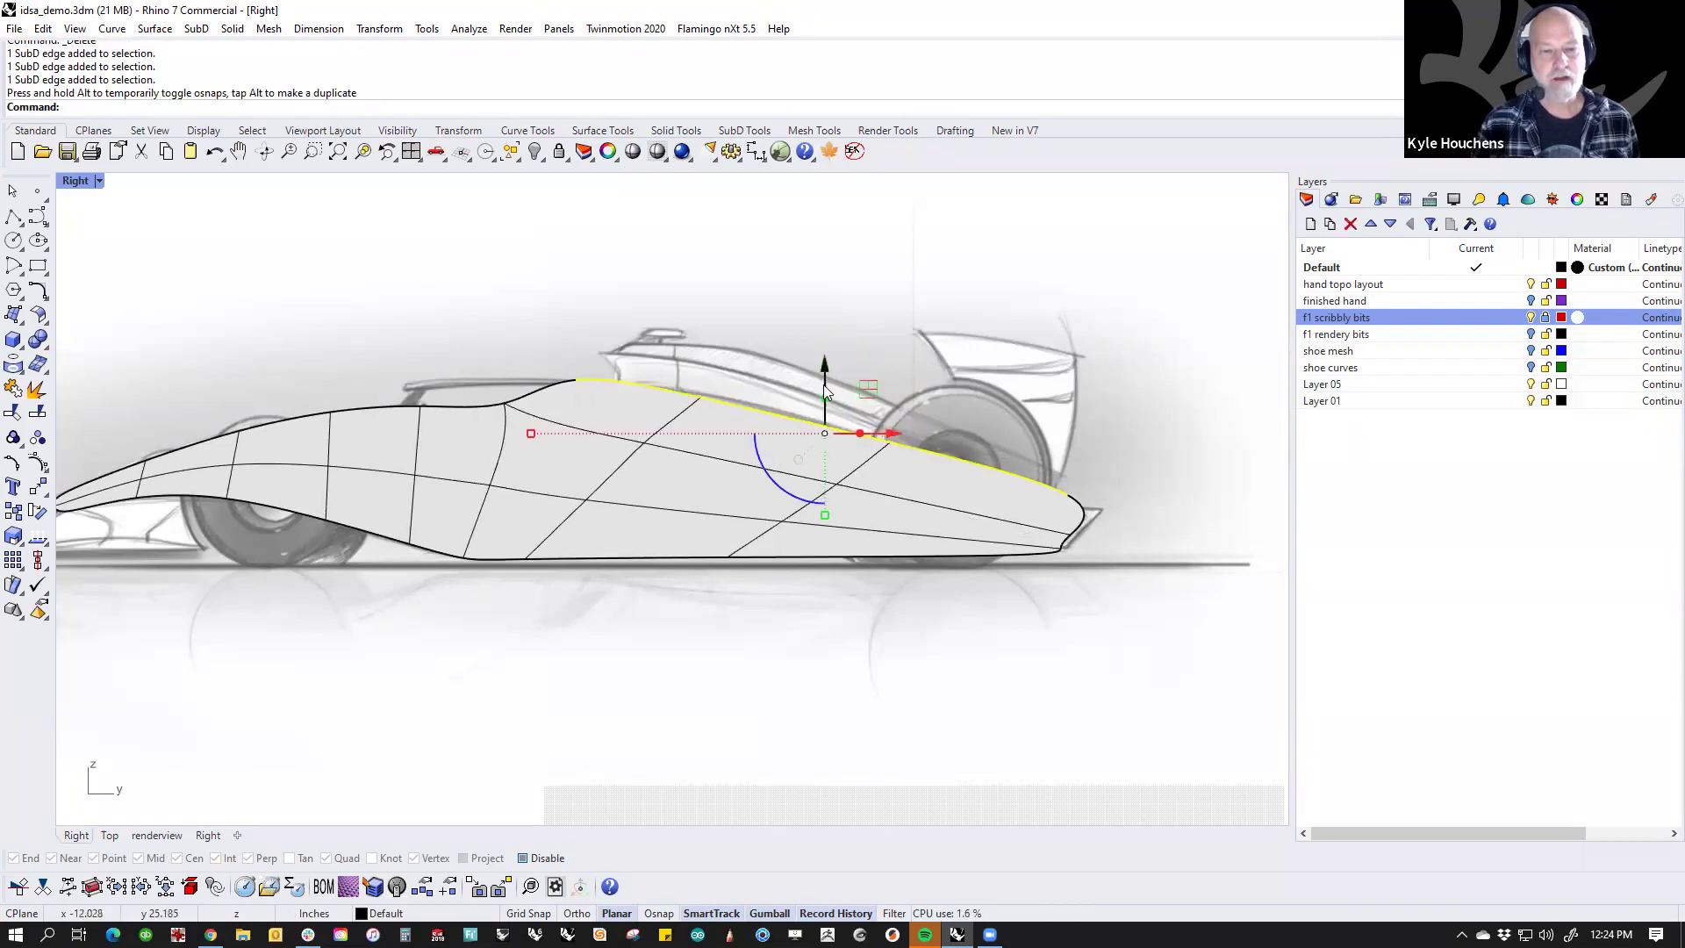
pyautogui.moveTo(827, 399)
pyautogui.mouseDown()
pyautogui.moveTo(825, 351)
pyautogui.moveTo(813, 387)
pyautogui.mouseUp()
pyautogui.press('Escape')
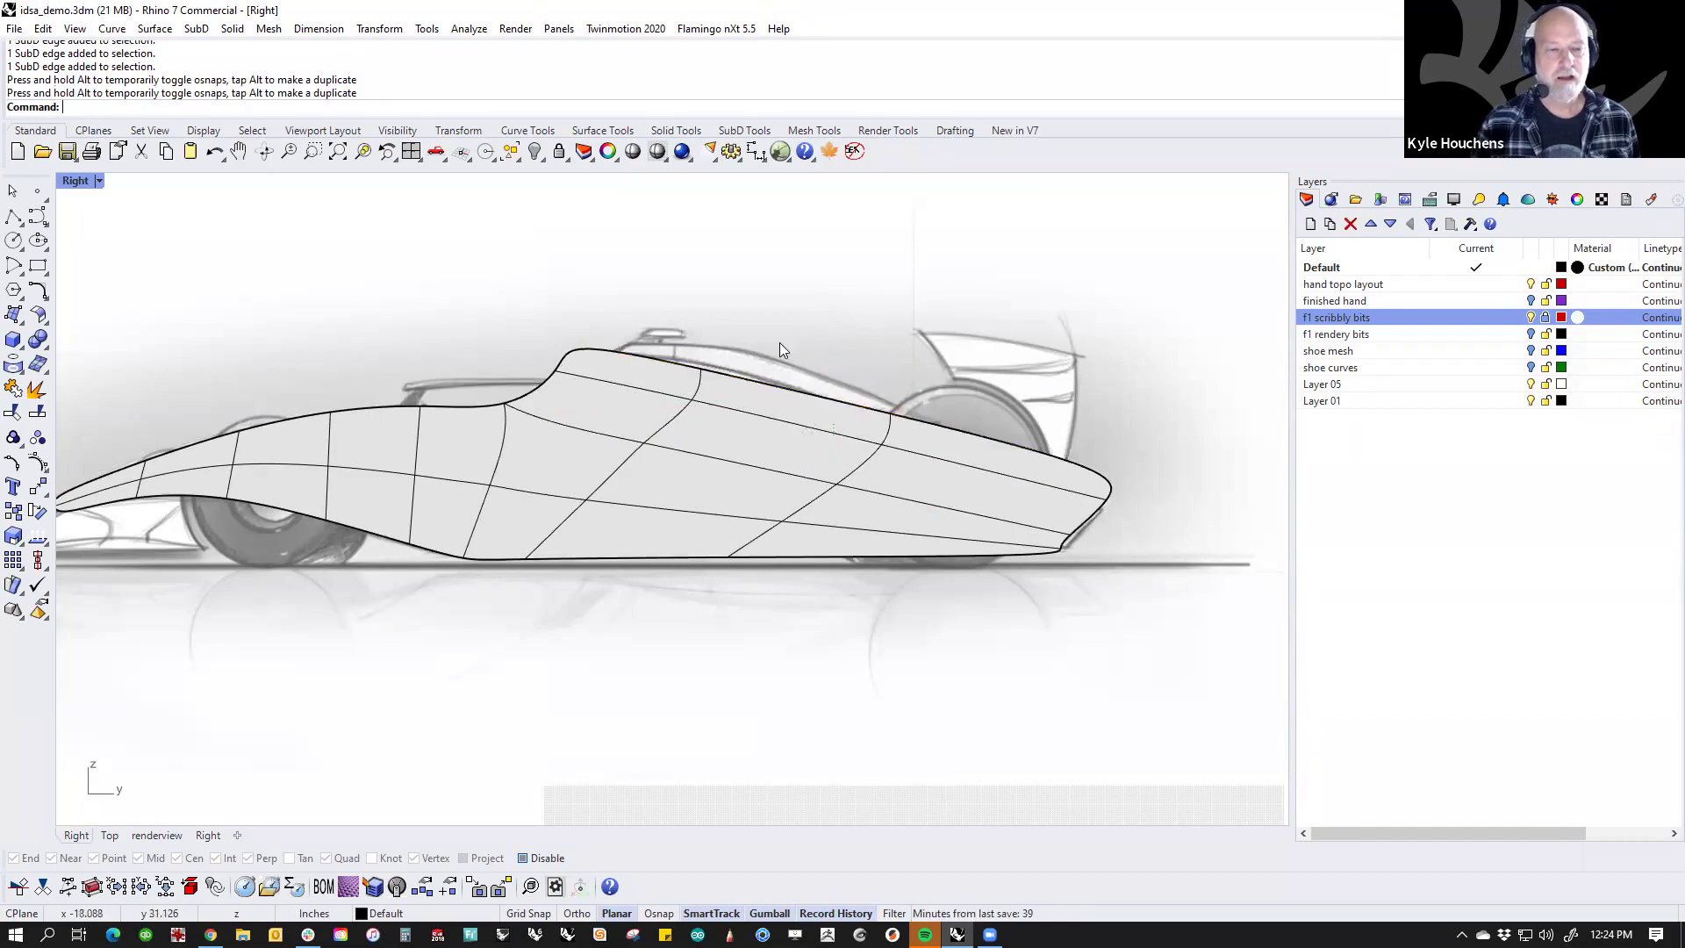
# Step: Extrude the engine cover's three top edges upward once more to add a third row
pyautogui.keyDown('ctrl'); pyautogui.keyDown('shift'); pyautogui.click(702, 367); pyautogui.keyUp('shift'); pyautogui.keyUp('ctrl')
pyautogui.keyDown('ctrl'); pyautogui.keyDown('shift'); pyautogui.click(876, 401); pyautogui.keyUp('shift'); pyautogui.keyUp('ctrl')
pyautogui.keyDown('ctrl'); pyautogui.keyDown('shift'); pyautogui.click(955, 428); pyautogui.keyUp('shift'); pyautogui.keyUp('ctrl')
pyautogui.moveTo(821, 363)
pyautogui.mouseDown()
pyautogui.moveTo(821, 311)
pyautogui.moveTo(821, 339)
pyautogui.mouseUp()
# Step: Set the viewport to Wireframe display and switch the SubD display from smooth to flat
pyautogui.click(652, 285)
pyautogui.middleClick(653, 283)
pyautogui.click(581, 220)
pyautogui.scroll(4, 620, 366)
pyautogui.moveTo(675, 406)
pyautogui.mouseDown(button='right')
pyautogui.moveTo(677, 437)
pyautogui.moveTo(581, 488)
pyautogui.moveTo(692, 508)
pyautogui.mouseUp(button='right')
pyautogui.press('Tab')
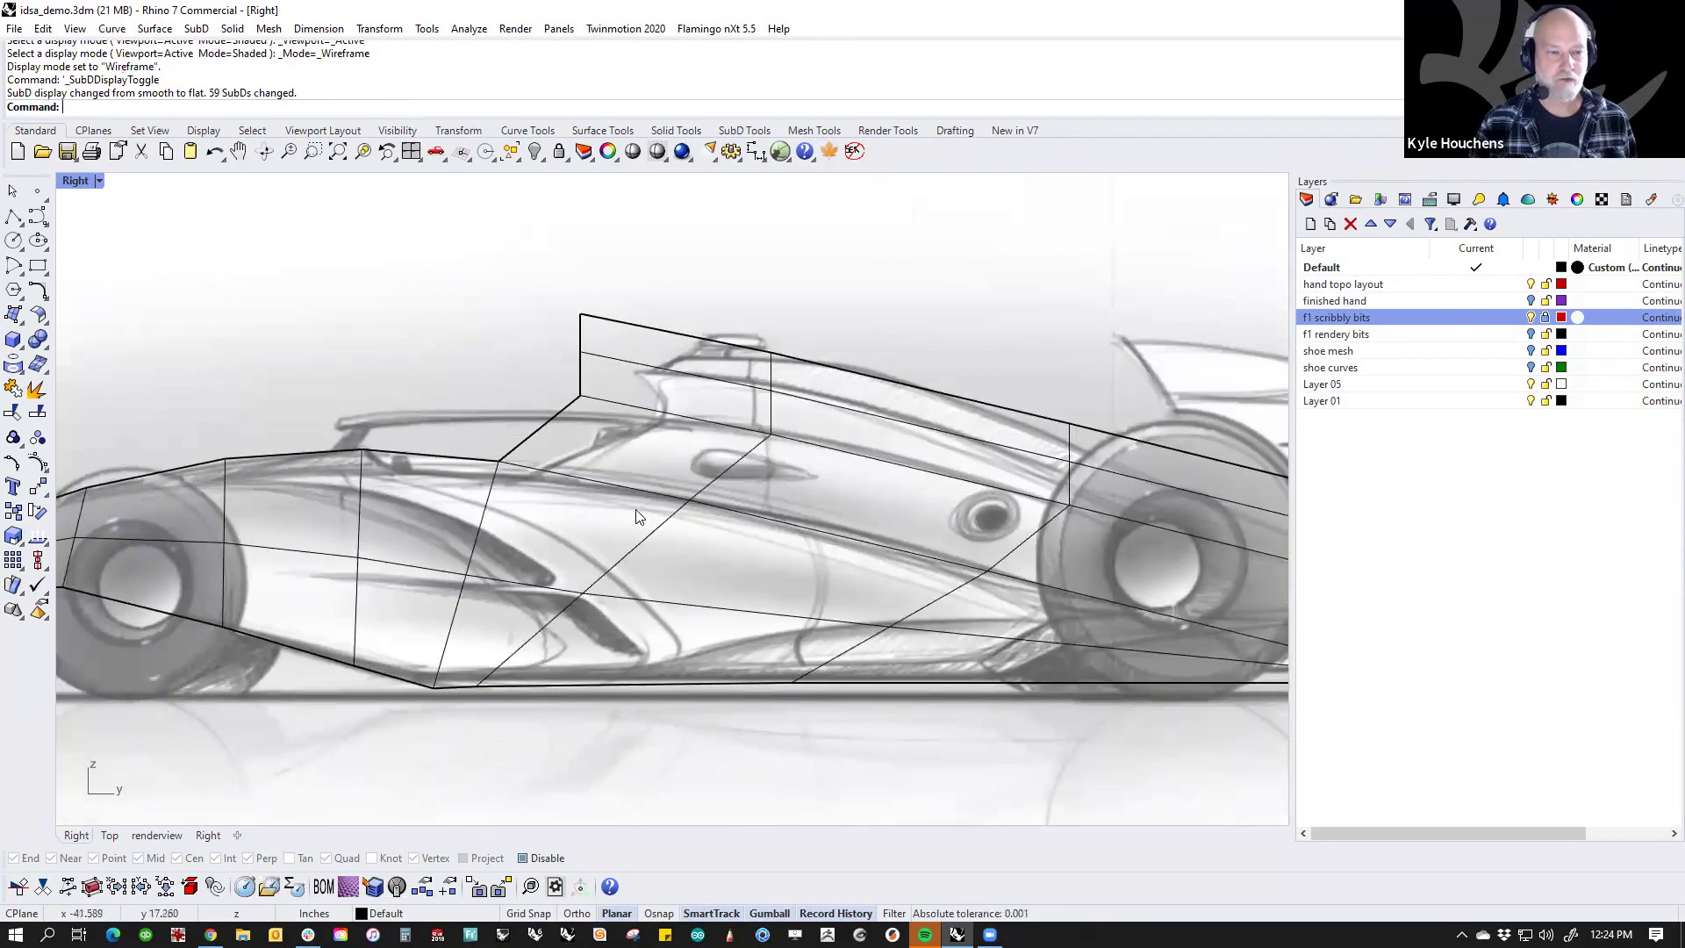
# Step: Move the front vertices of the extruded rows onto the sketch's cockpit and airbox outline
pyautogui.click(498, 459)
pyautogui.moveTo(542, 418); pyautogui.dragTo(576, 431)
pyautogui.moveTo(551, 373); pyautogui.dragTo(611, 417)
pyautogui.moveTo(624, 351); pyautogui.dragTo(703, 377)
pyautogui.moveTo(568, 374); pyautogui.dragTo(684, 327)
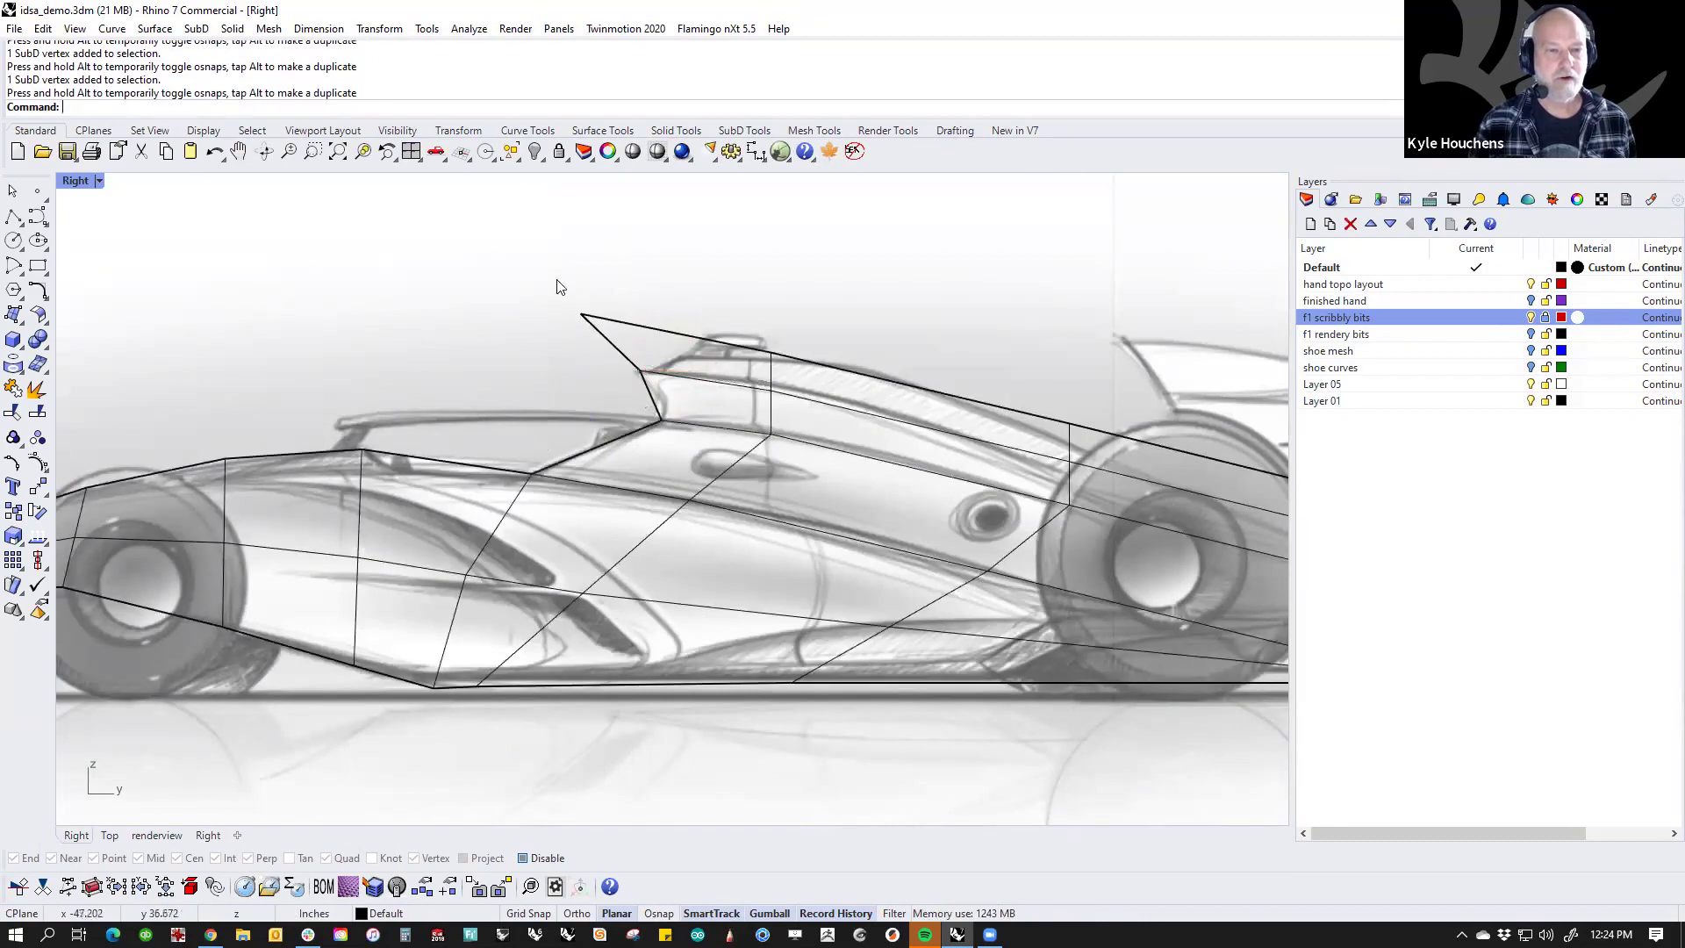
pyautogui.moveTo(558, 286); pyautogui.dragTo(614, 336)
pyautogui.moveTo(625, 271); pyautogui.dragTo(724, 311)
pyautogui.click(839, 343)
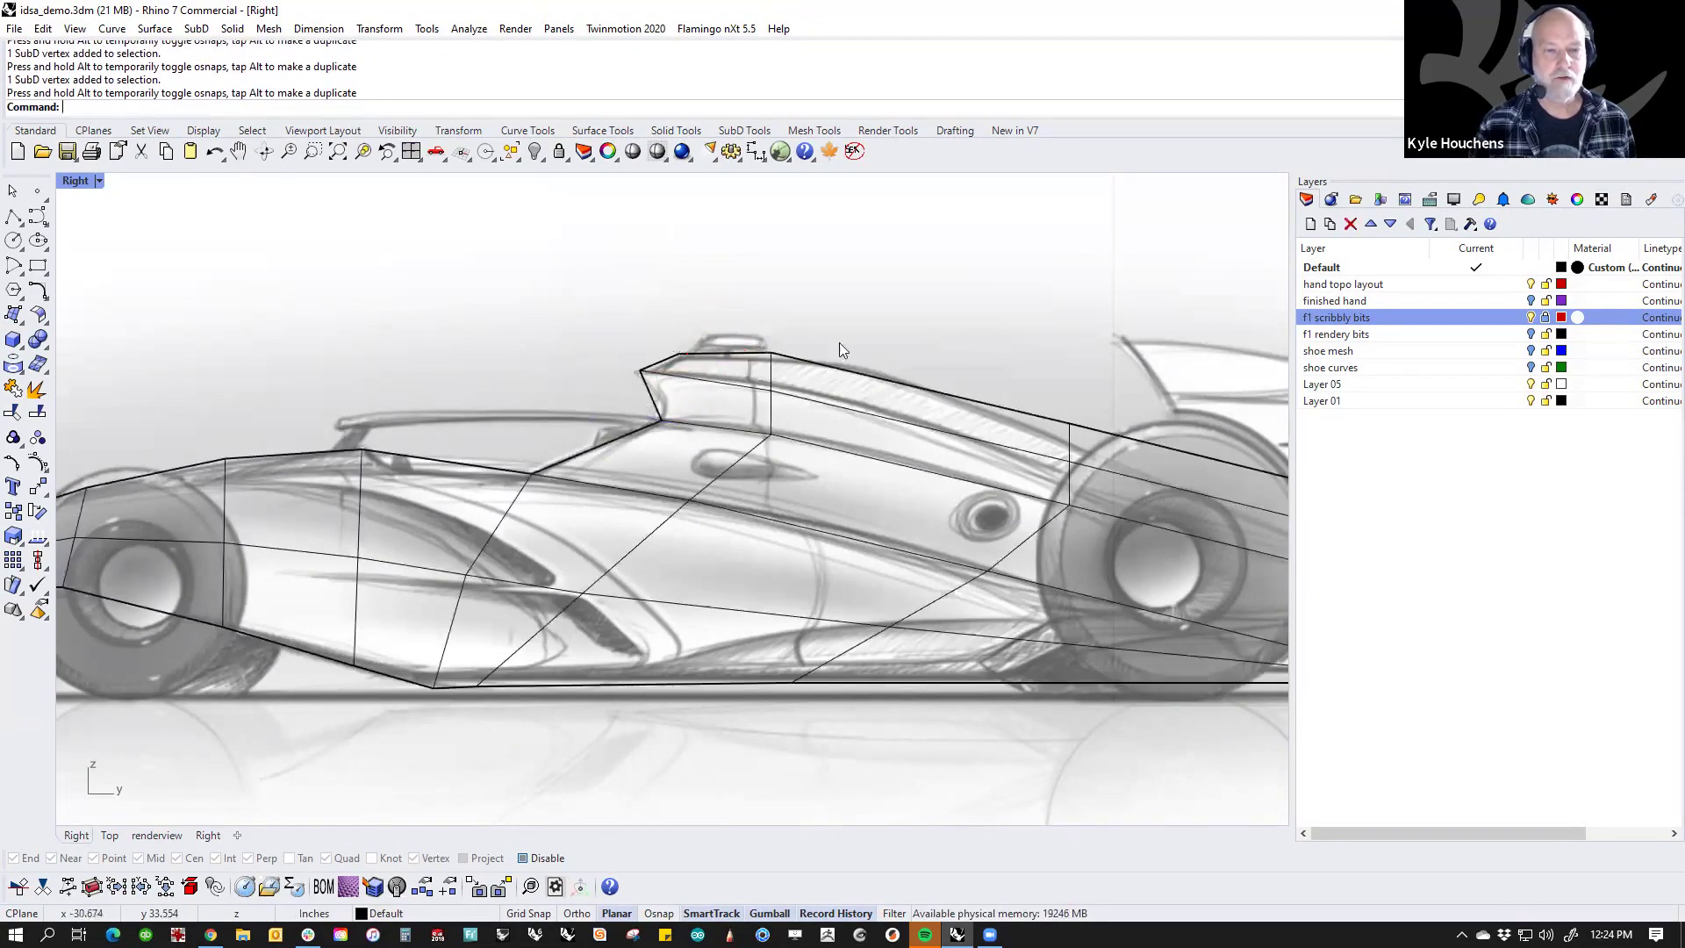
# Step: Lower the engine cover vertices just ahead of the rear wheel onto the sketched cover line
pyautogui.moveTo(1040, 372); pyautogui.dragTo(677, 303, button='right')
pyautogui.moveTo(693, 303); pyautogui.dragTo(735, 418)
pyautogui.moveTo(707, 359); pyautogui.dragTo(702, 397)
pyautogui.click(876, 356)
# Step: Scale the upper tail vertices in one direction toward the lower rear corner to lower the tail
pyautogui.moveTo(979, 366); pyautogui.dragTo(1110, 551)
pyautogui.write('s1')
pyautogui.press('Return')
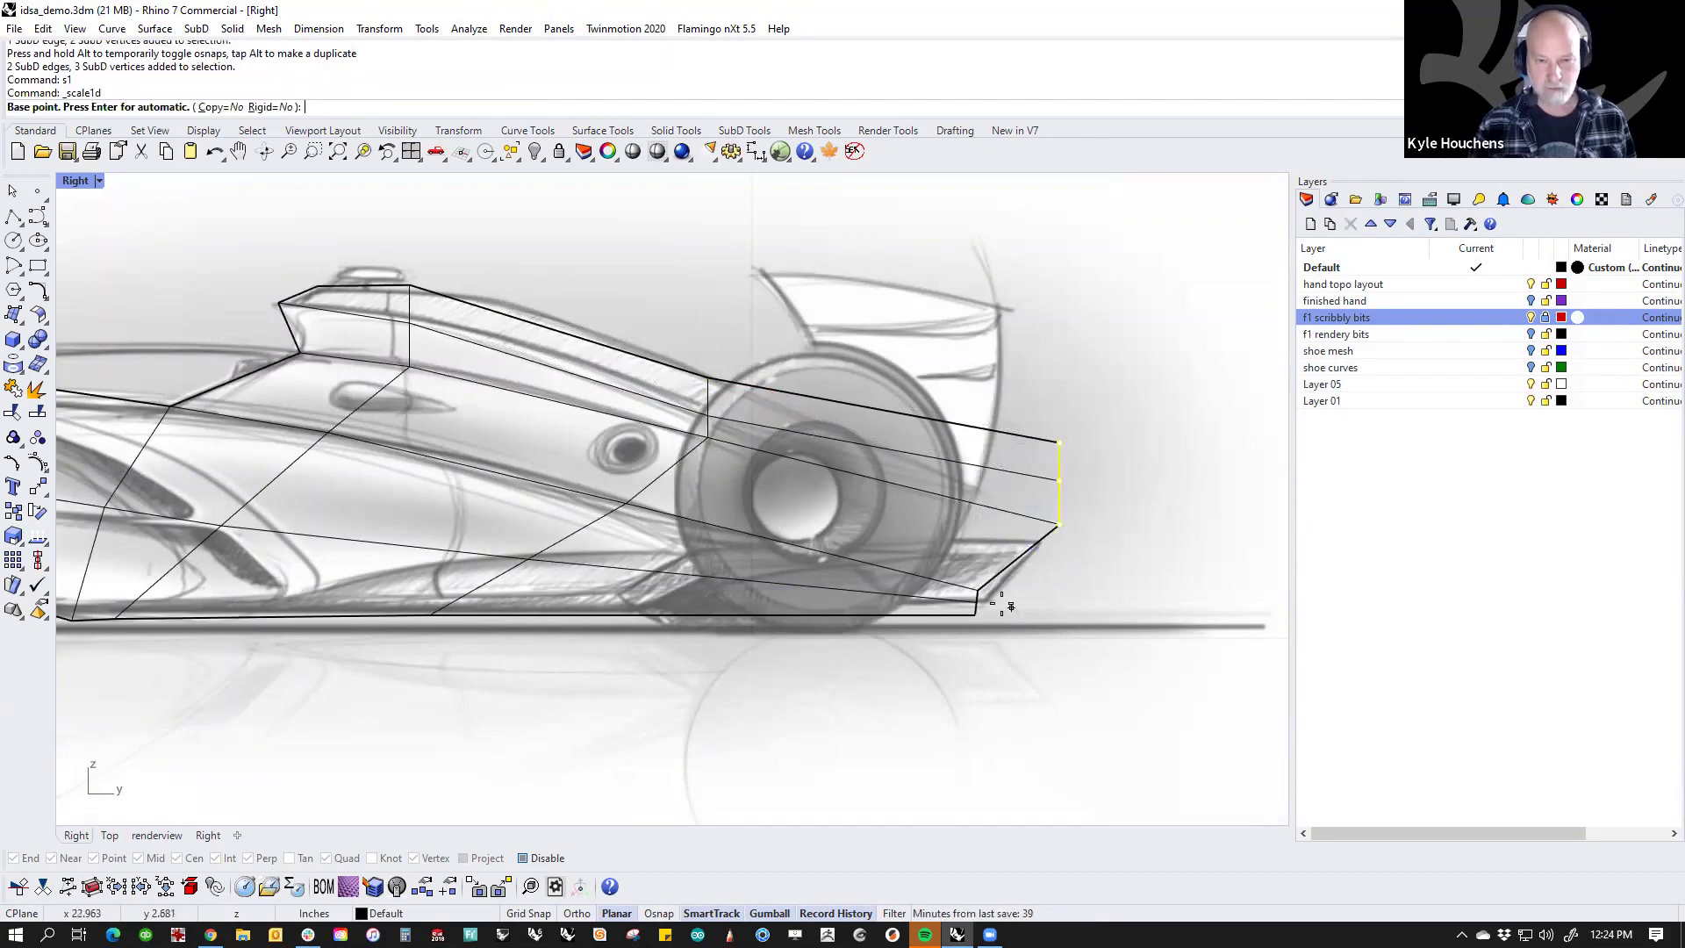
pyautogui.click(978, 595)
pyautogui.click(1043, 388)
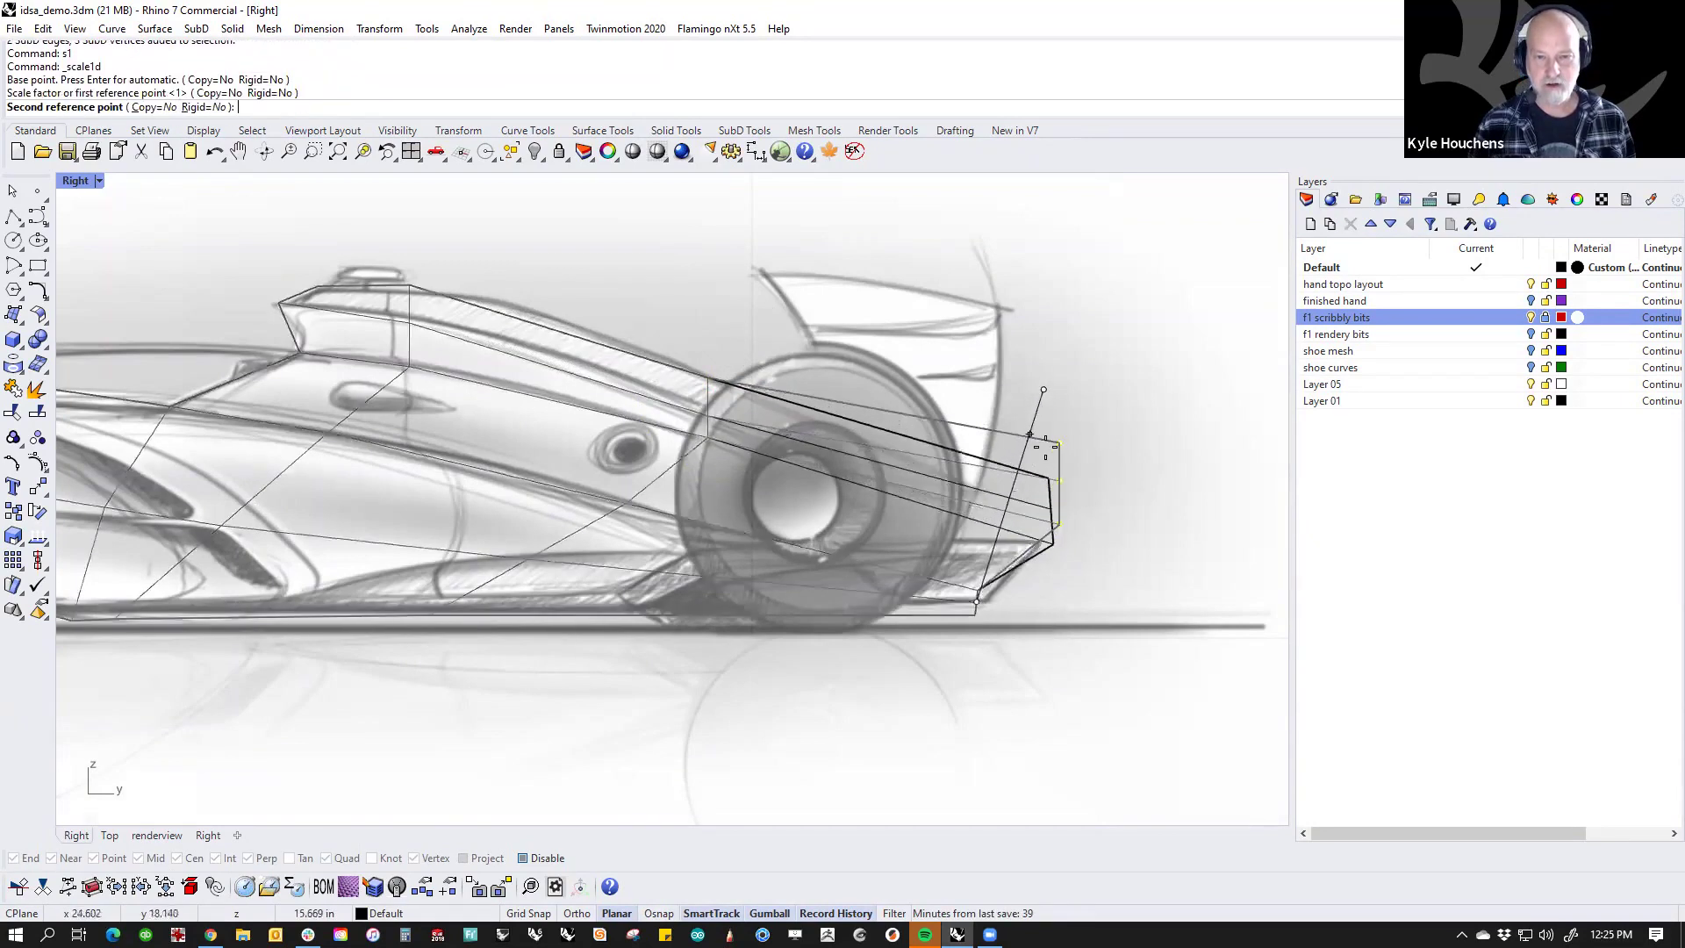
pyautogui.click(1016, 481)
# Step: Flatten all the tail-end vertices into one vertical line
pyautogui.moveTo(895, 391); pyautogui.dragTo(1107, 653)
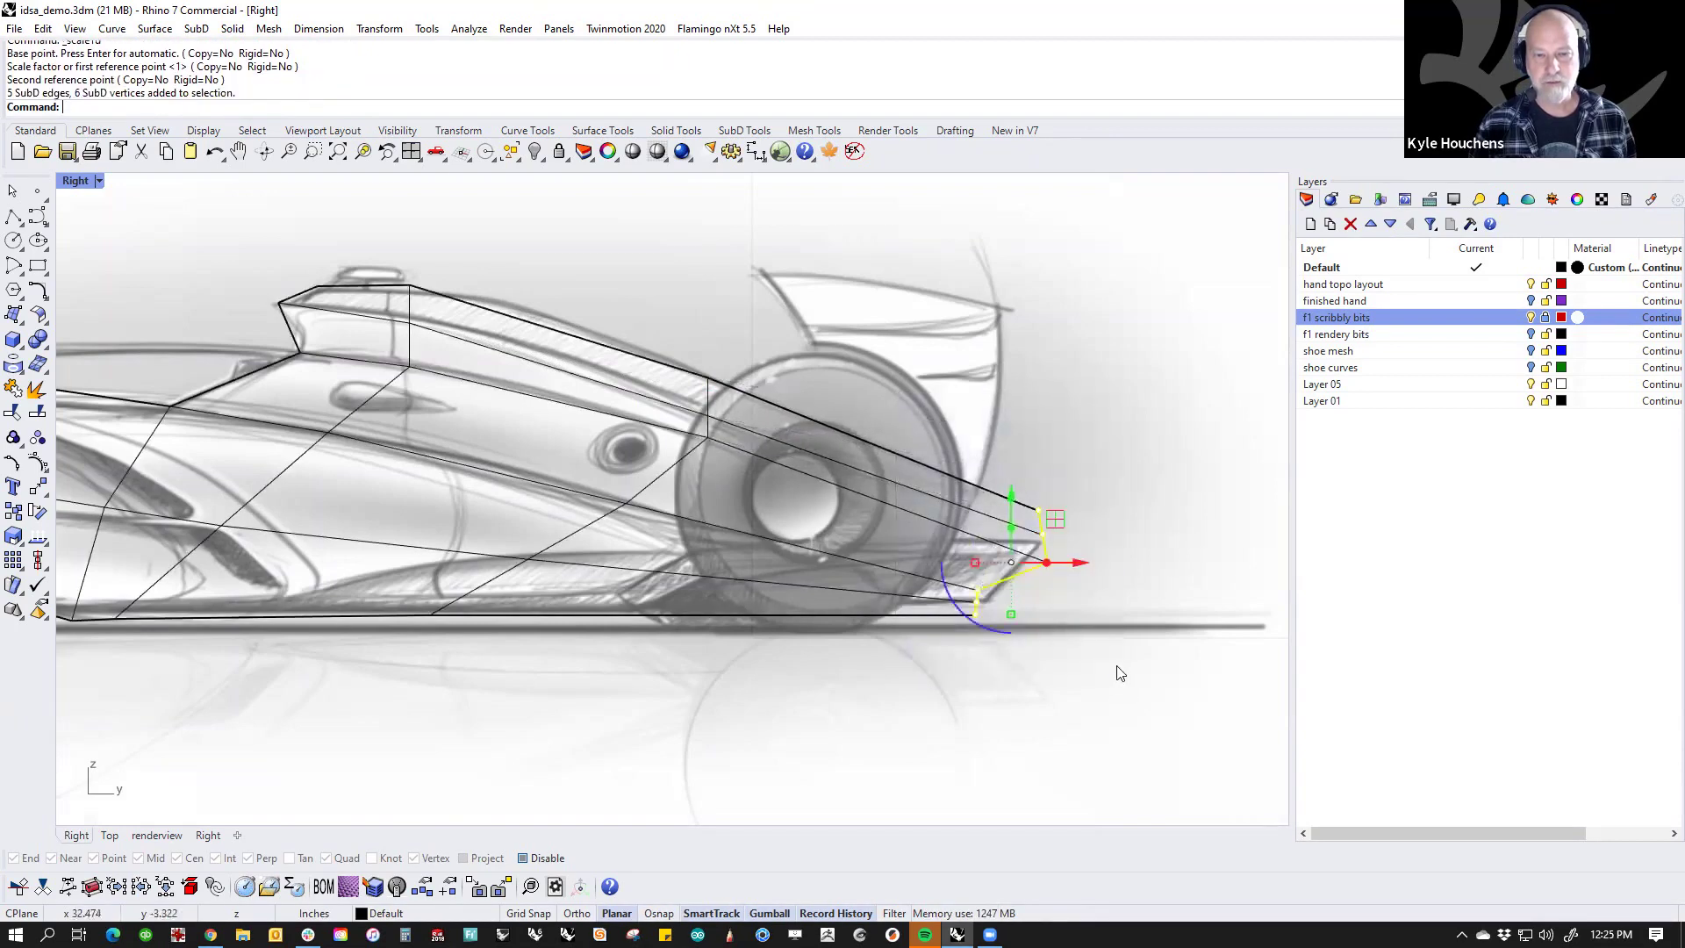
pyautogui.click(975, 563)
pyautogui.press('Return')
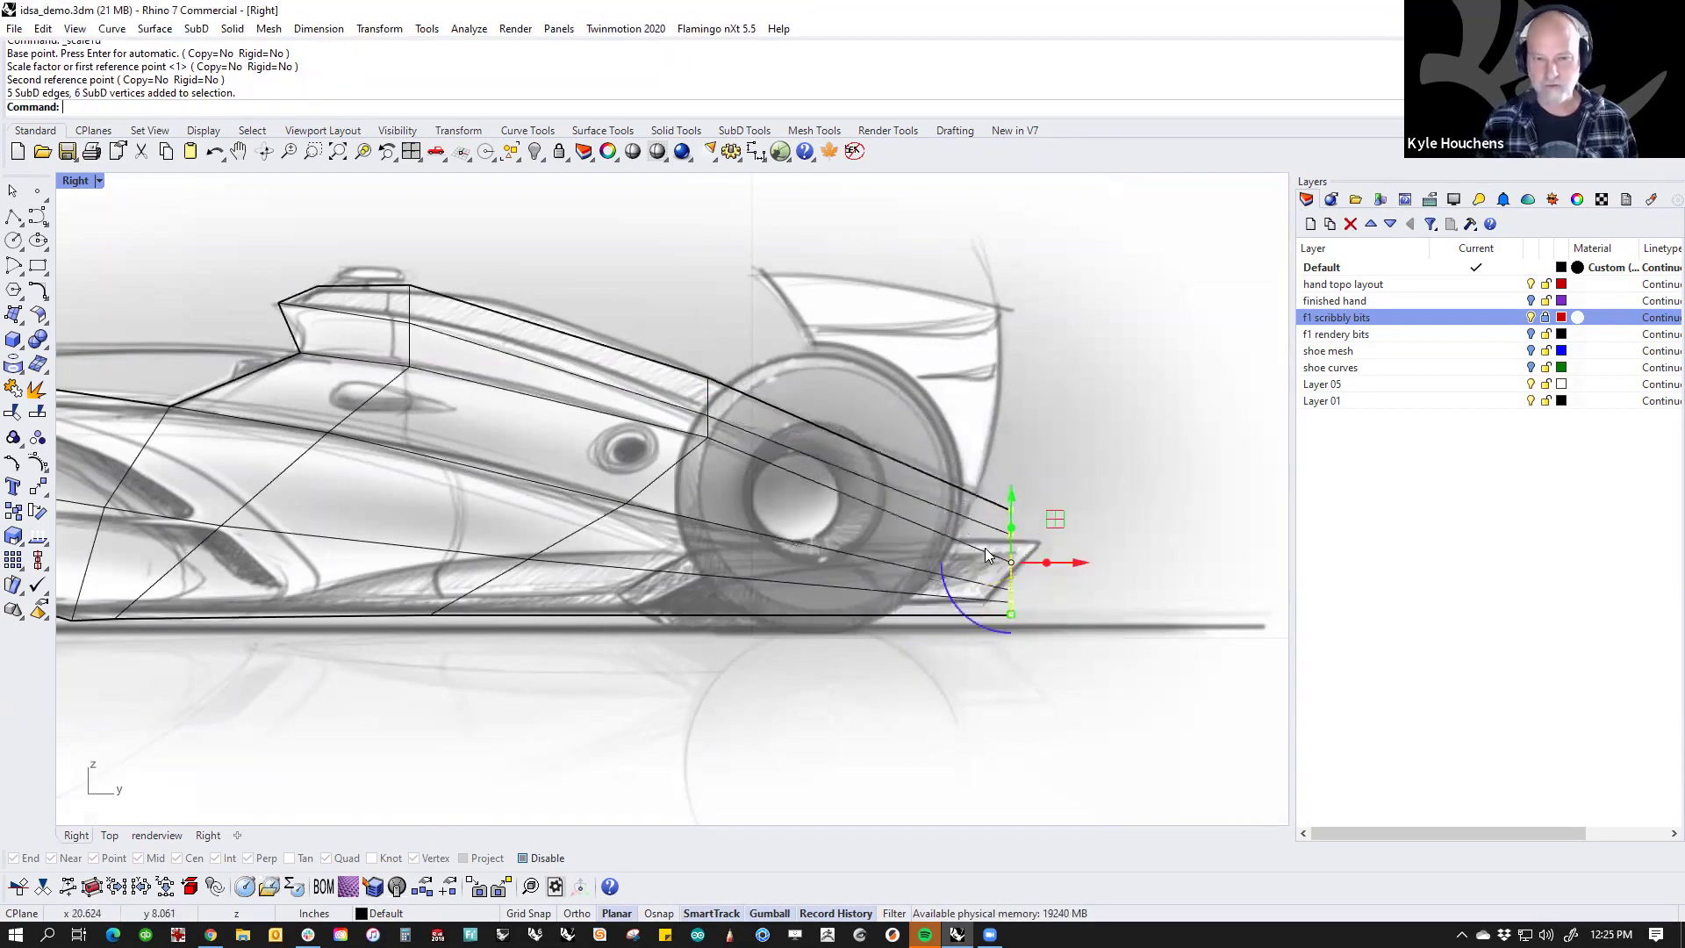
# Step: Move the column of tail vertices forward over the rear wheel and tilt it to a slant
pyautogui.moveTo(1013, 562); pyautogui.dragTo(930, 529)
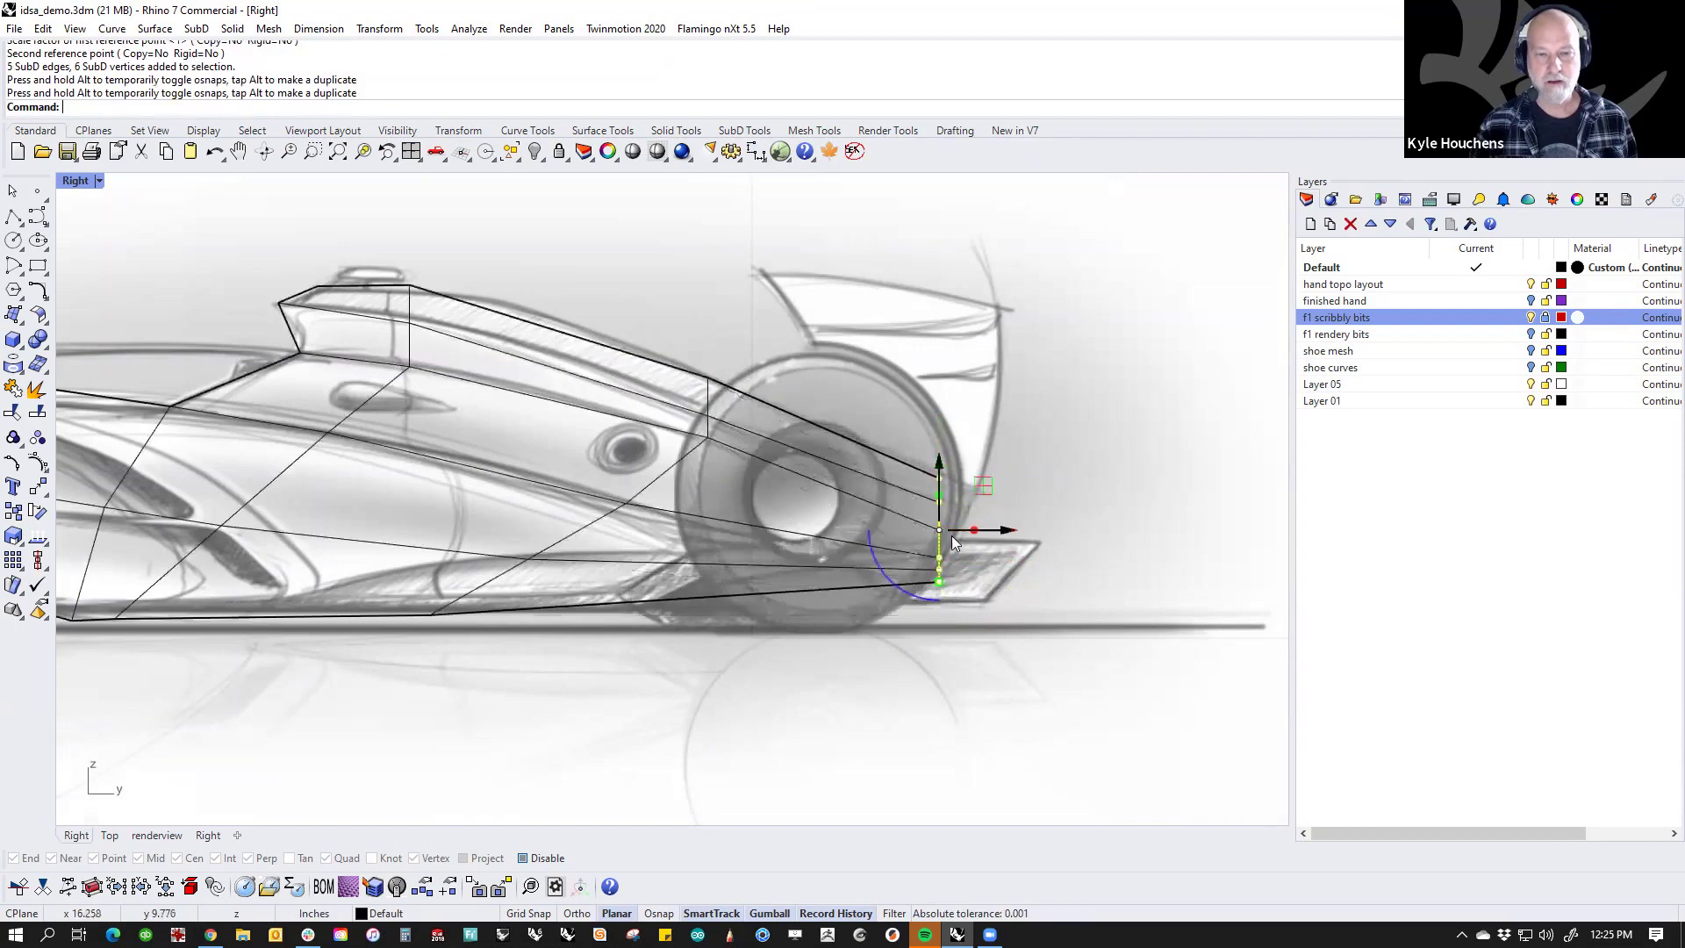
pyautogui.moveTo(935, 586)
pyautogui.mouseDown()
pyautogui.moveTo(912, 593)
pyautogui.moveTo(935, 586)
pyautogui.moveTo(923, 606)
pyautogui.mouseUp()
pyautogui.click(751, 611)
# Step: Slide the two lower vertices of the cross-section ahead of the rear wheel rearward to steepen its lower part
pyautogui.scroll(-3, 751, 612)
pyautogui.scroll(5, 953, 505)
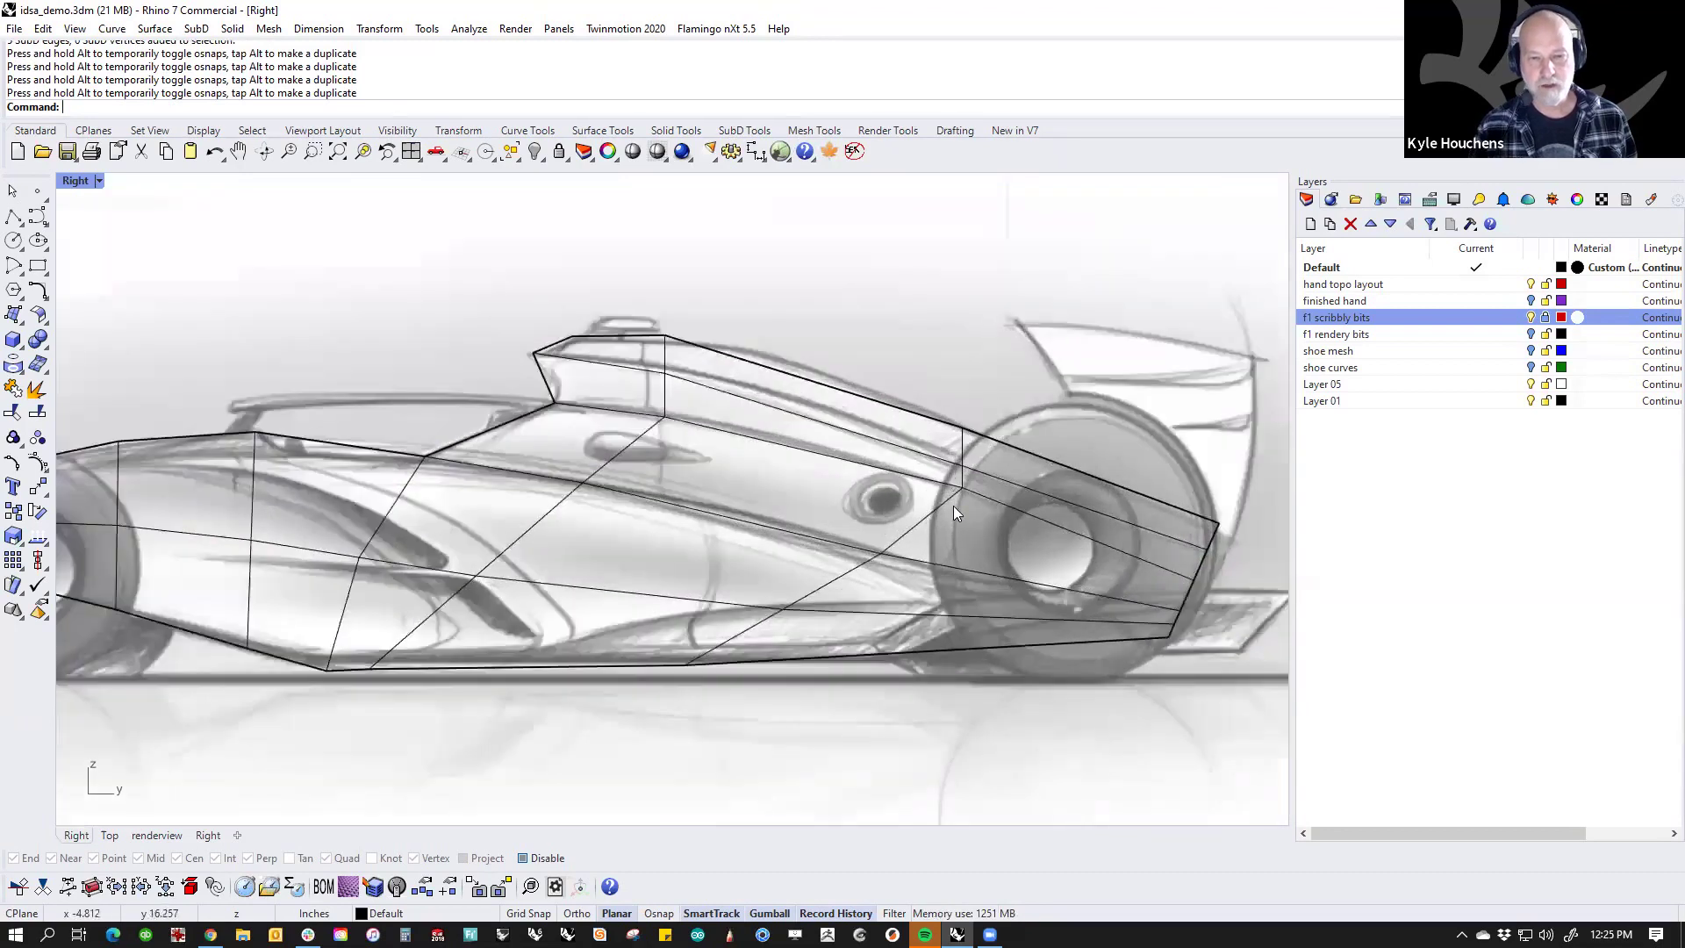
pyautogui.click(623, 702)
pyautogui.moveTo(623, 702); pyautogui.dragTo(825, 700)
pyautogui.click(701, 574)
pyautogui.click(743, 632)
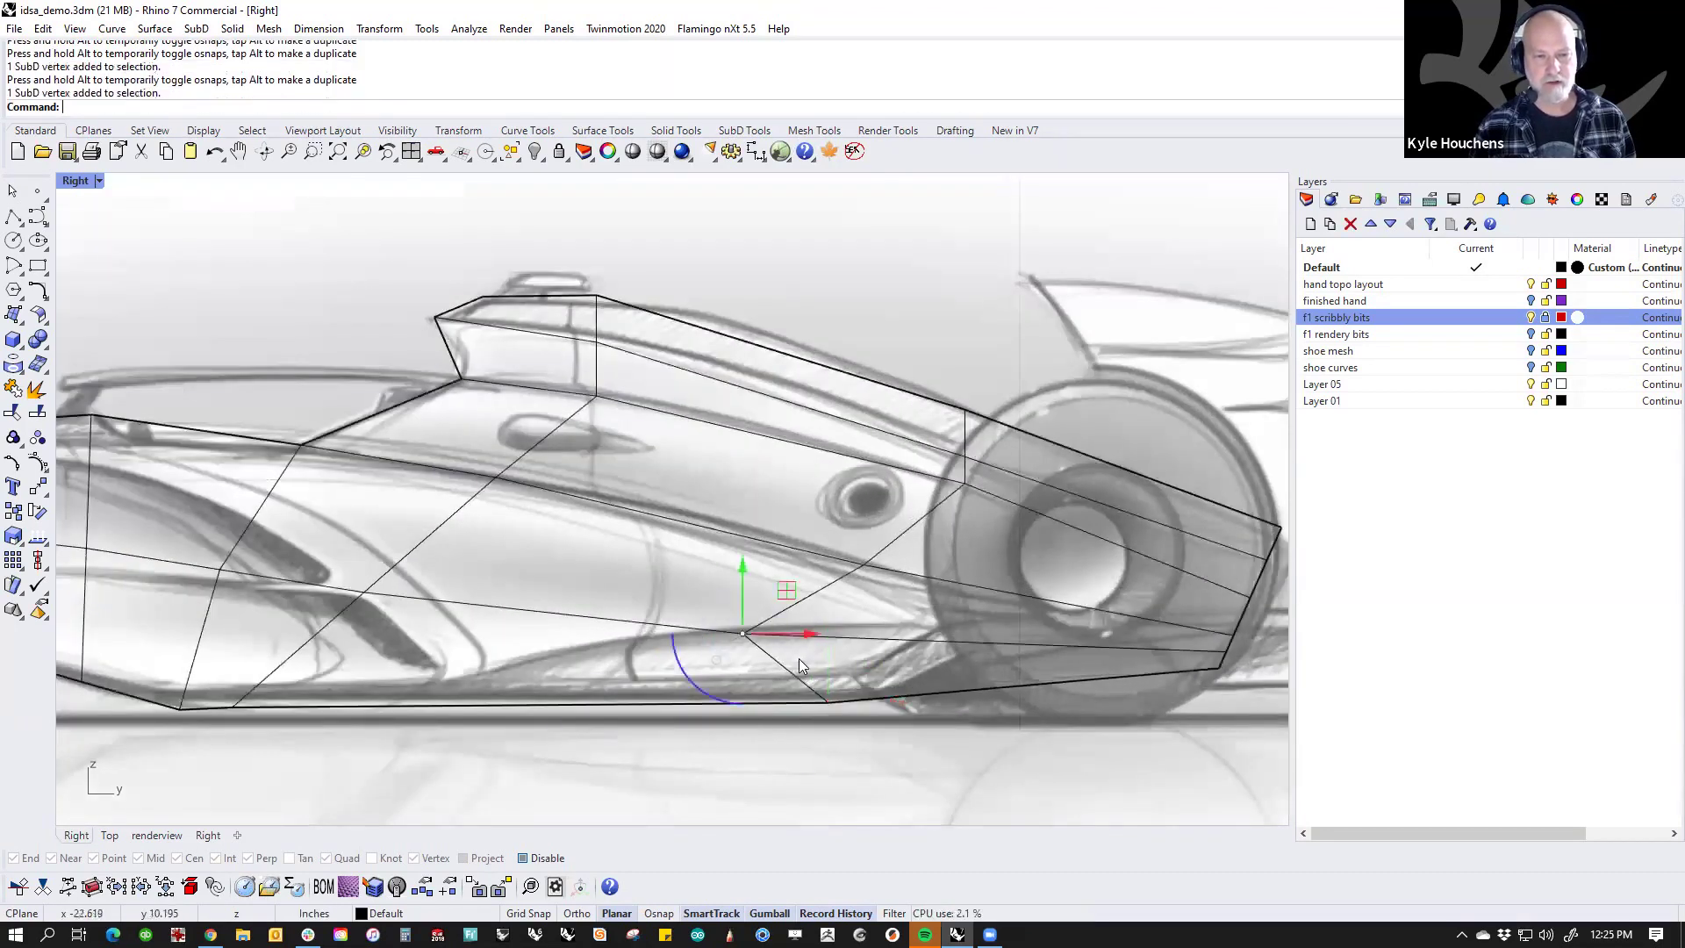
pyautogui.moveTo(807, 636); pyautogui.dragTo(905, 636)
pyautogui.click(819, 491)
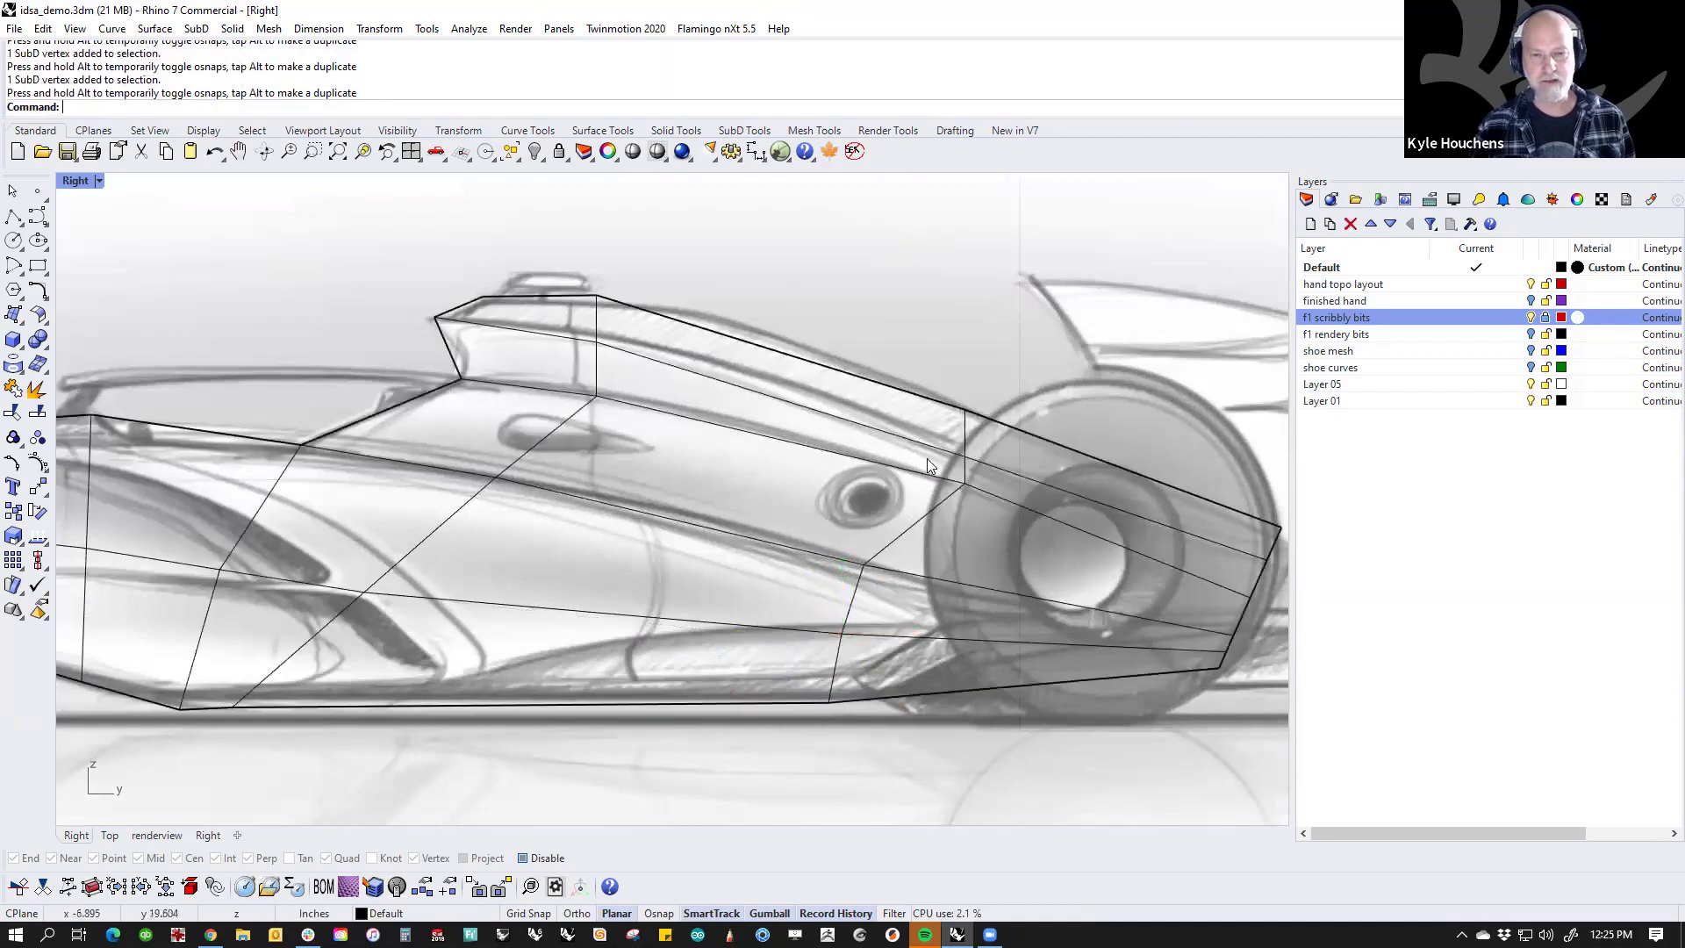
# Step: Shift the engine cover vertices just ahead of the rear wheel forward so the cross-section follows a smooth slanted line
pyautogui.moveTo(943, 433)
pyautogui.mouseDown()
pyautogui.moveTo(1007, 506)
pyautogui.moveTo(936, 455)
pyautogui.mouseUp()
pyautogui.click(981, 343)
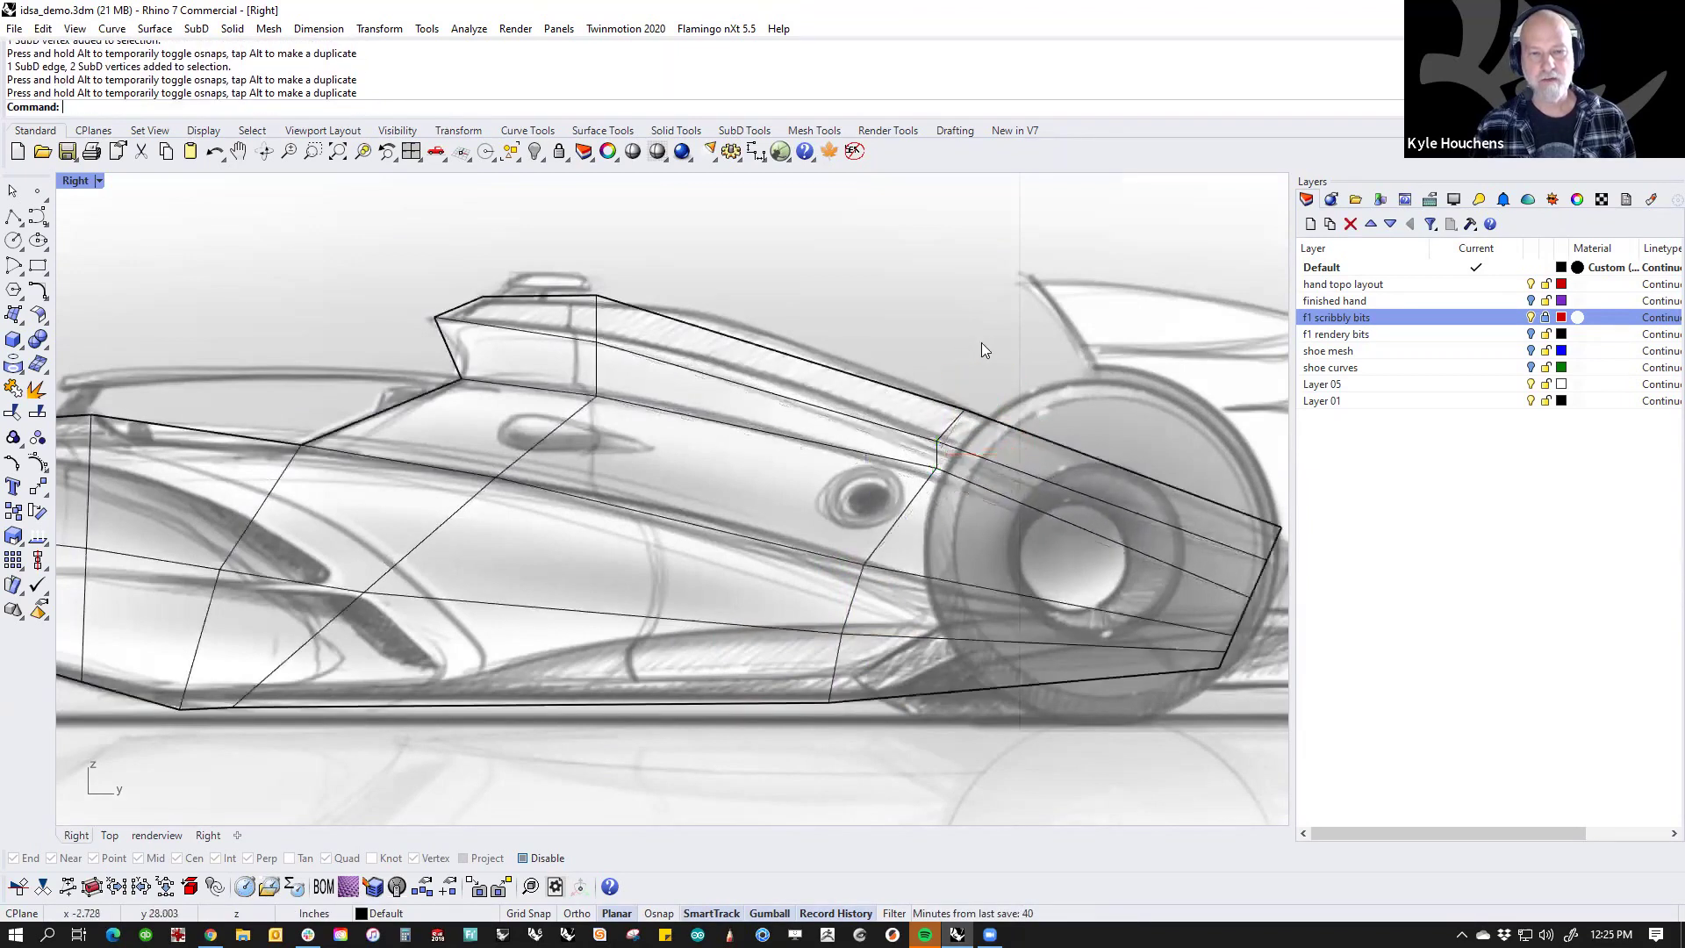
pyautogui.click(943, 472)
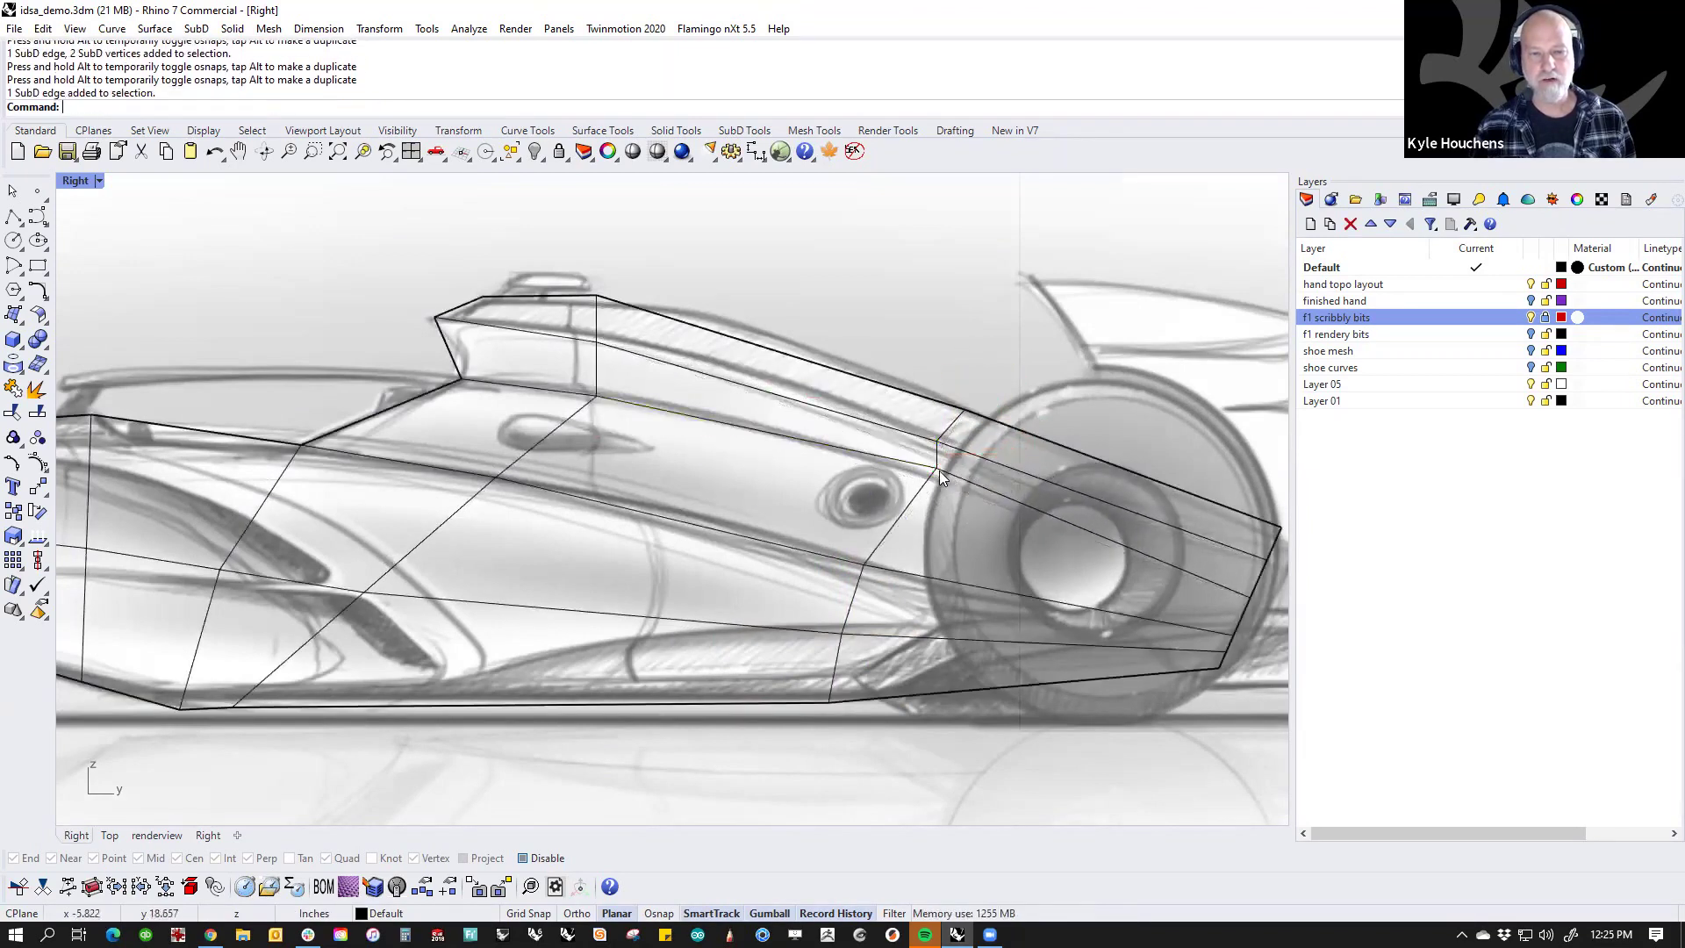
pyautogui.click(937, 471)
pyautogui.moveTo(937, 470); pyautogui.dragTo(915, 473)
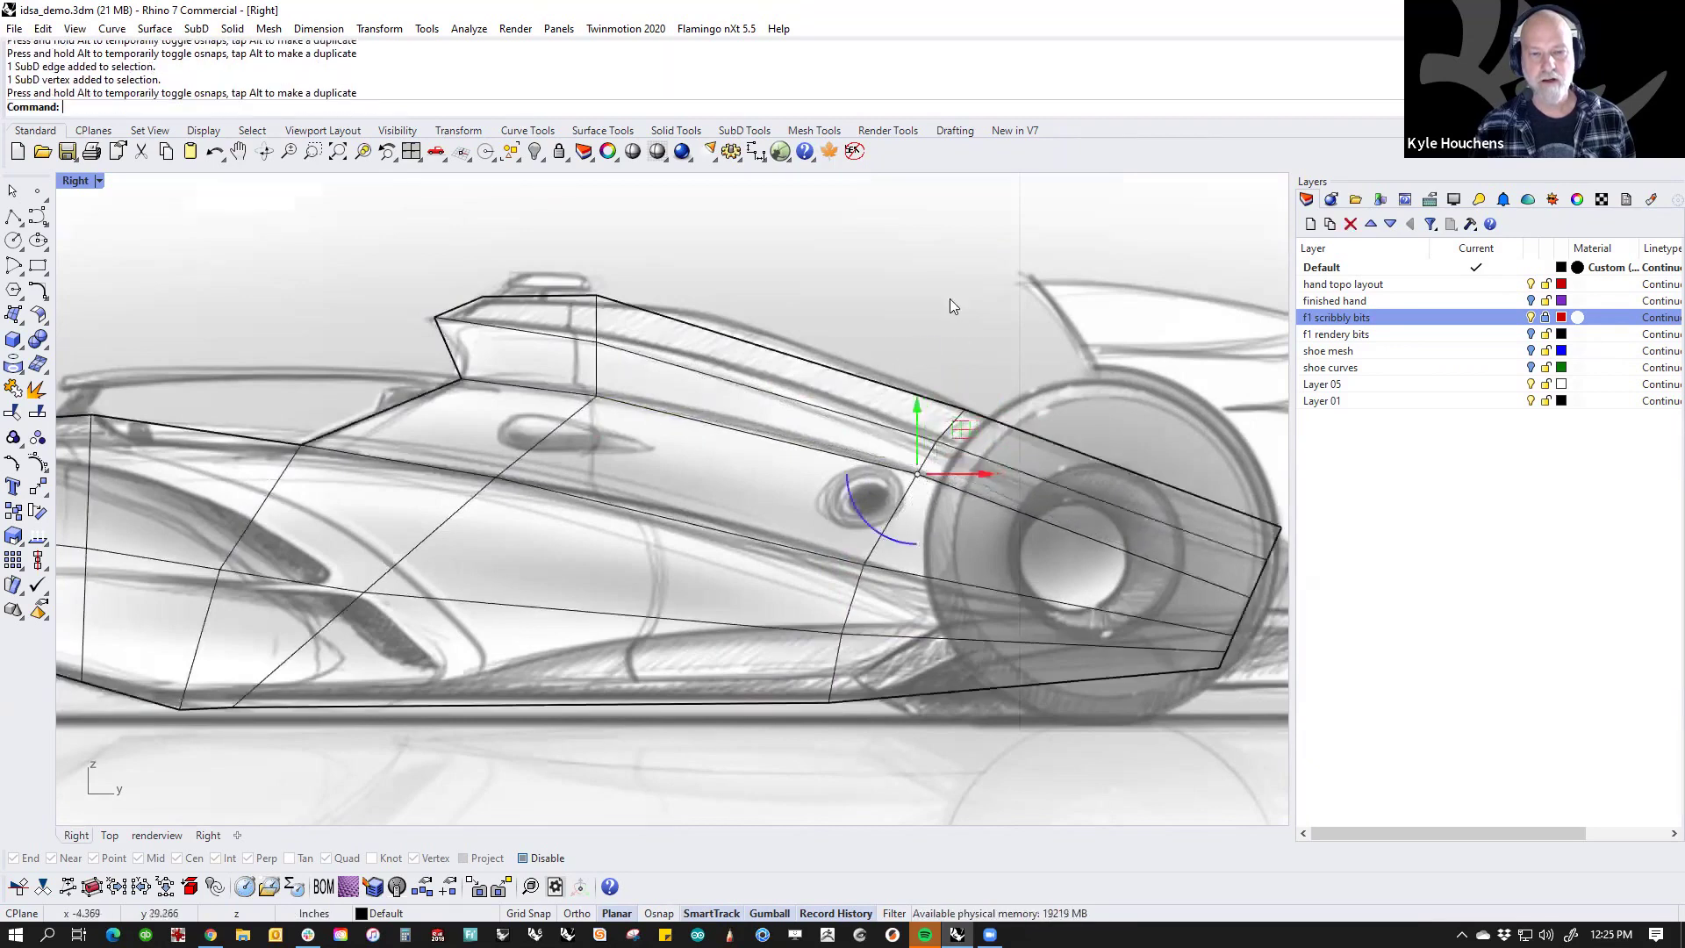
pyautogui.click(949, 299)
# Step: In the perspective view, select the middle lengthwise edge loop of the body side and pull it outward
pyautogui.scroll(-6, 765, 492)
pyautogui.moveTo(647, 564); pyautogui.dragTo(778, 563, button='right')
pyautogui.write('pp')
pyautogui.press('Return')
pyautogui.scroll(-4, 916, 706)
pyautogui.scroll(3, 919, 713)
pyautogui.moveTo(951, 620)
pyautogui.mouseDown(button='right')
pyautogui.moveTo(843, 521)
pyautogui.moveTo(891, 598)
pyautogui.moveTo(891, 555)
pyautogui.mouseUp(button='right')
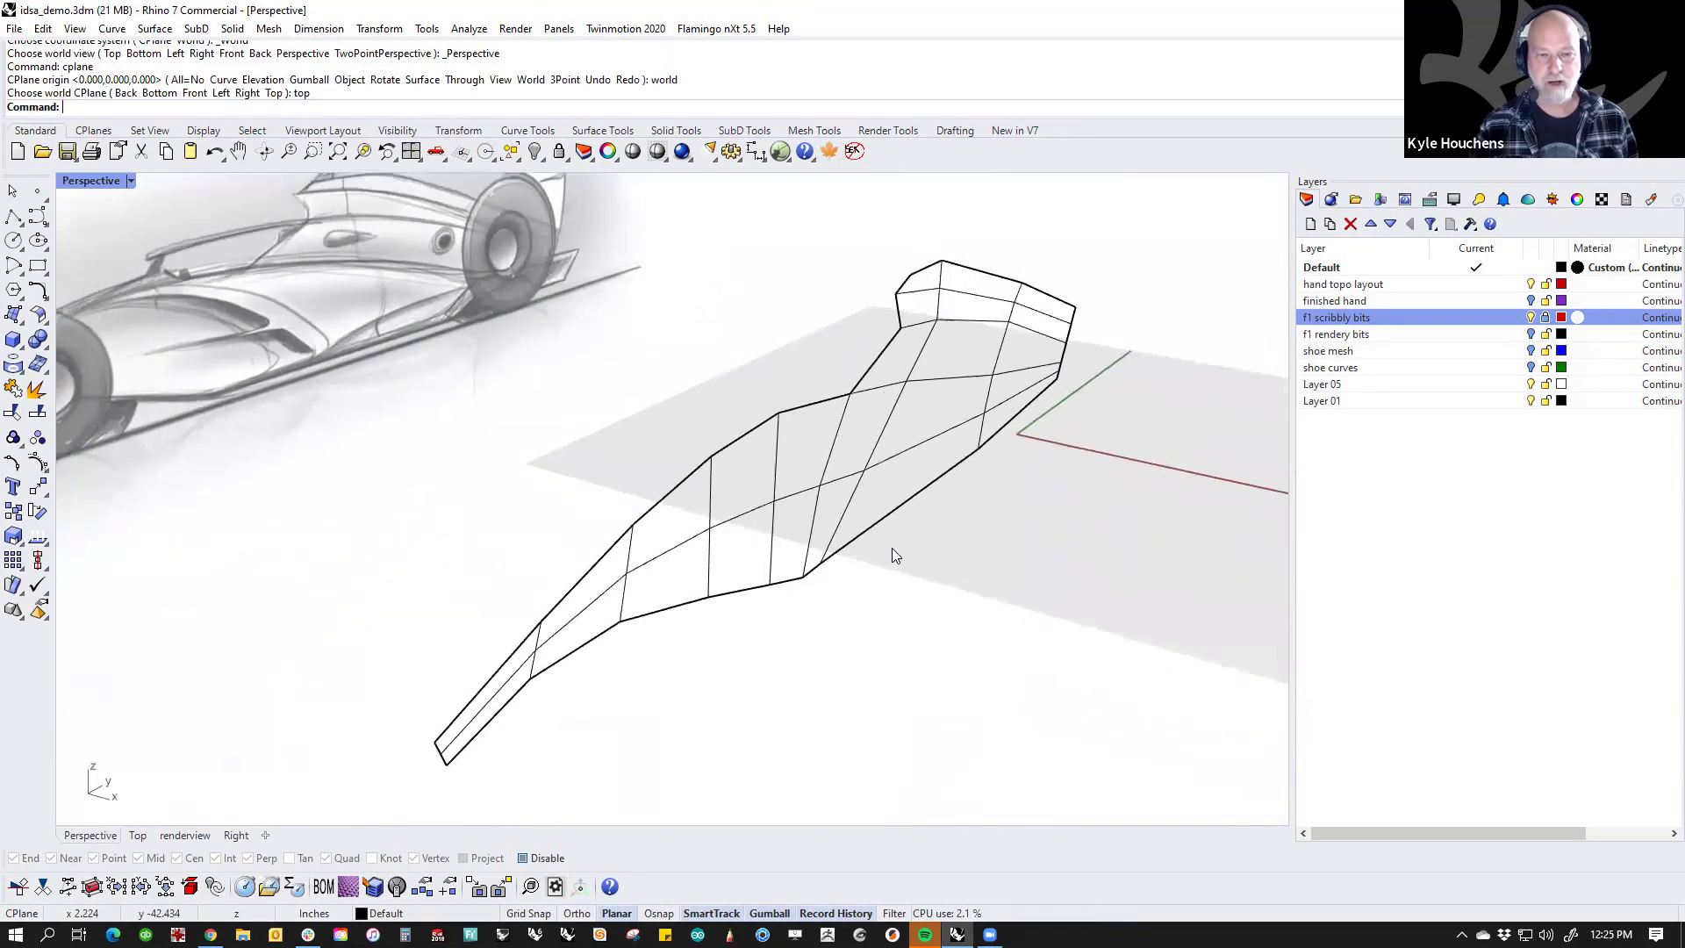
pyautogui.keyDown('ctrl'); pyautogui.keyDown('shift'); pyautogui.doubleClick(792, 496); pyautogui.keyUp('shift'); pyautogui.keyUp('ctrl')
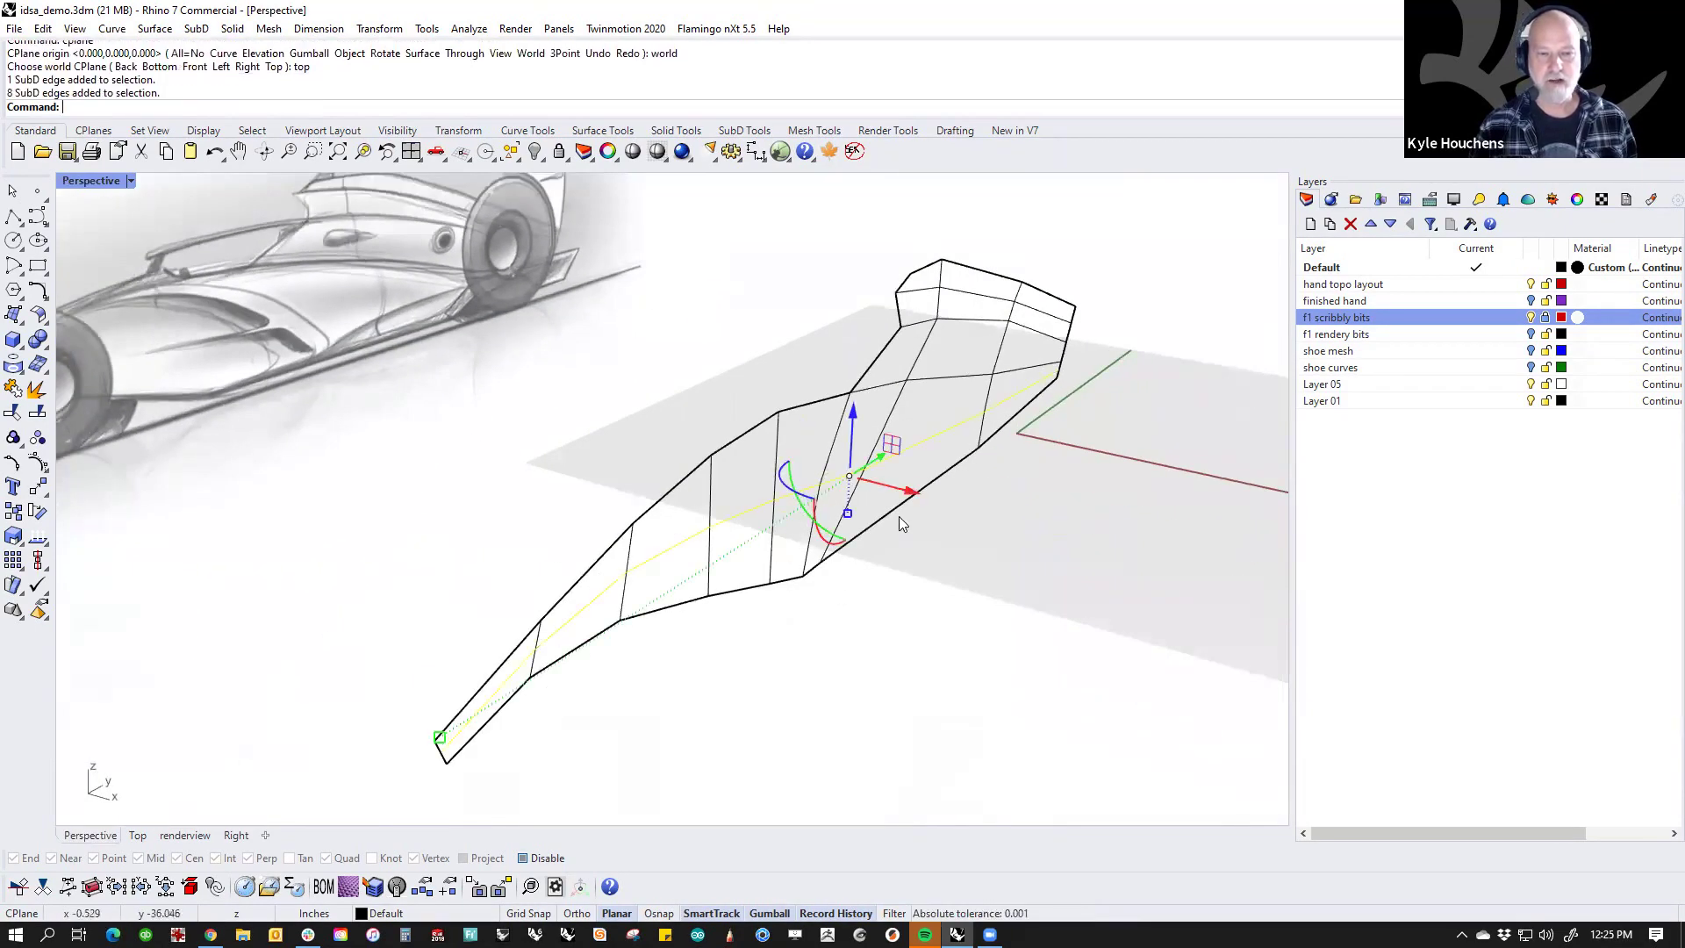
pyautogui.moveTo(917, 503); pyautogui.dragTo(881, 619)
# Step: Toggle the SubD display from flat to smooth and set the perspective view to Shaded mode
pyautogui.press('Tab')
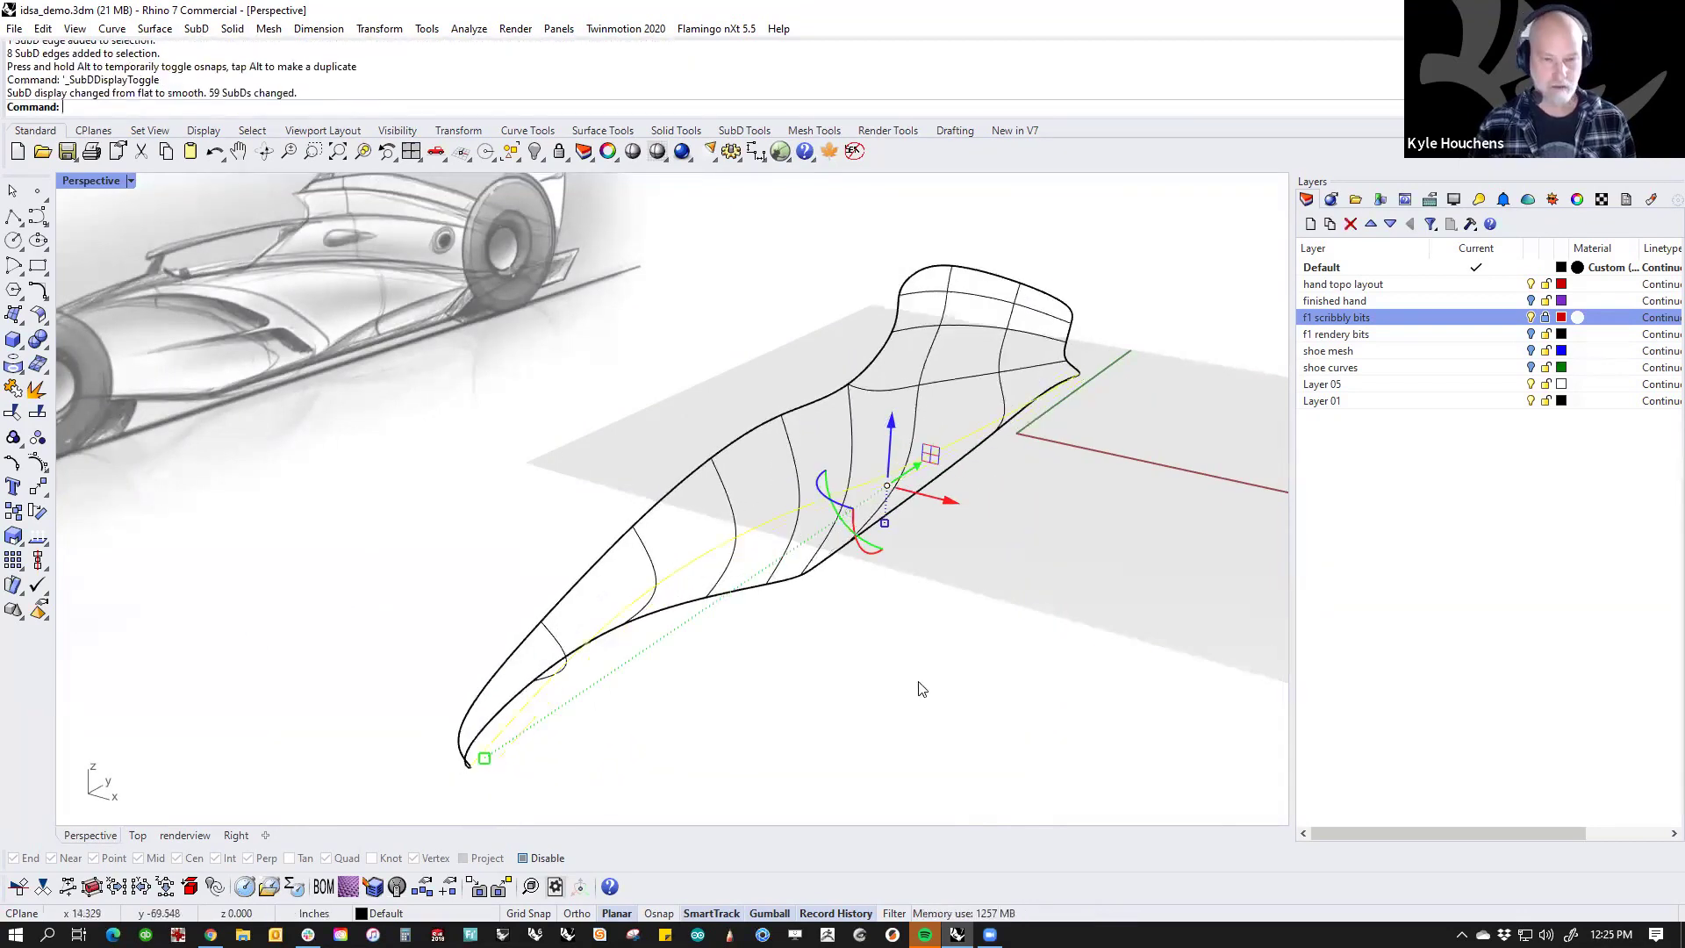
pyautogui.middleClick(941, 692)
pyautogui.click(877, 641)
pyautogui.moveTo(878, 640)
pyautogui.mouseDown(button='right')
pyautogui.moveTo(822, 693)
pyautogui.moveTo(722, 609)
pyautogui.moveTo(872, 657)
pyautogui.moveTo(837, 627)
pyautogui.mouseUp(button='right')
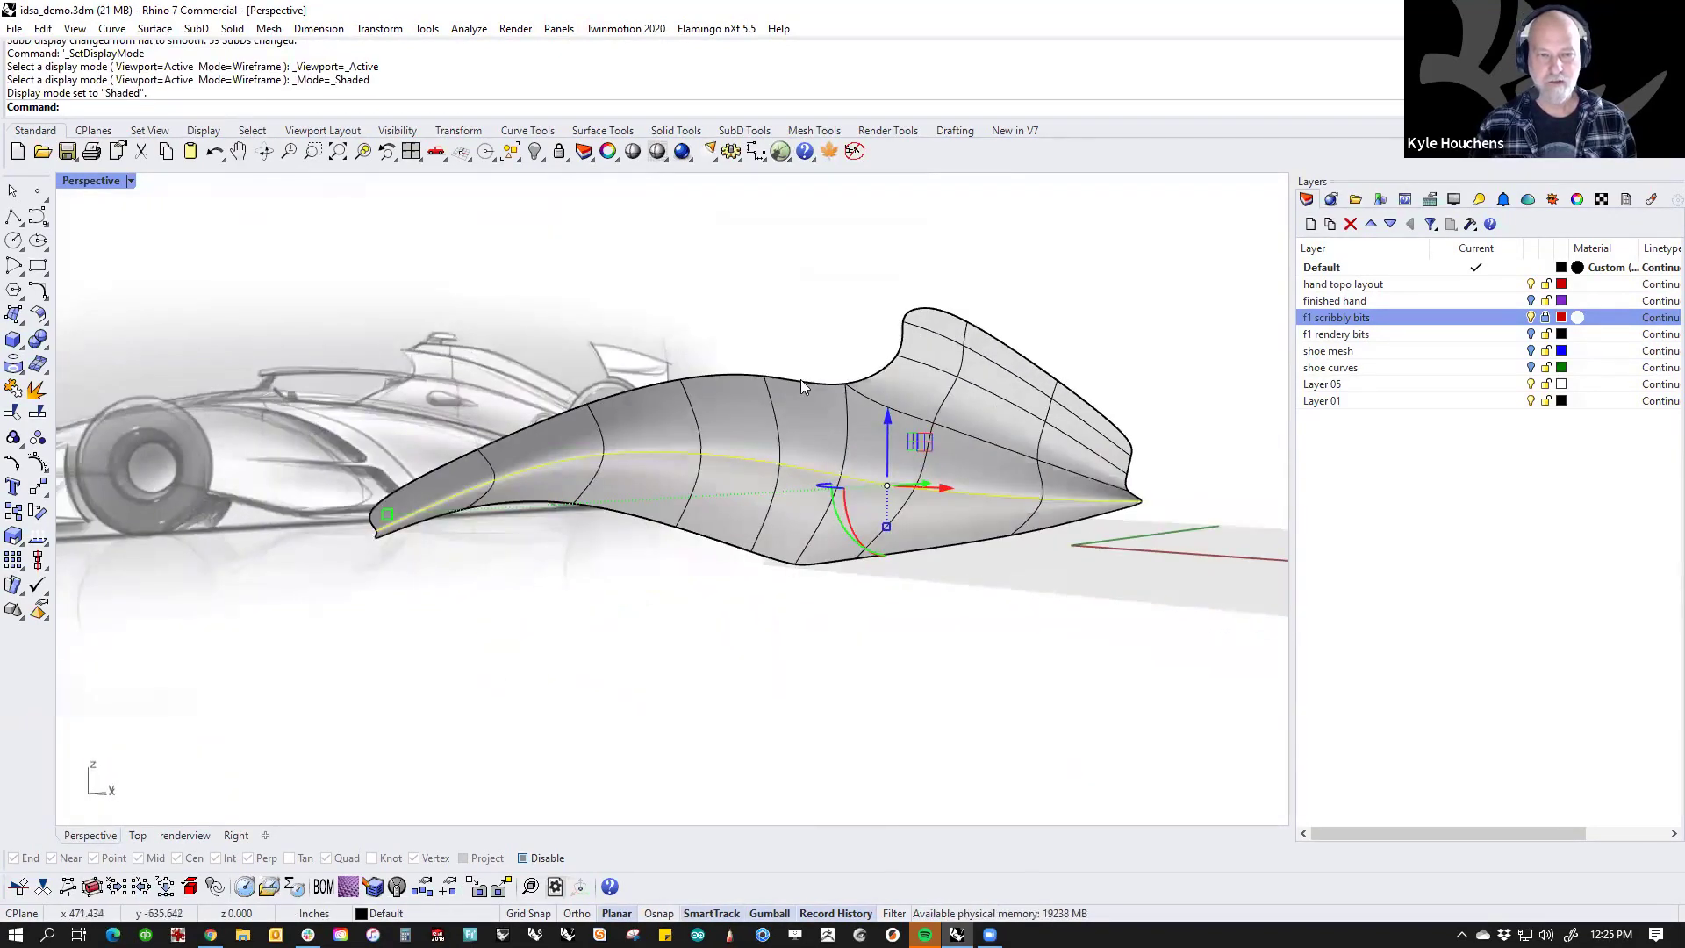
pyautogui.keyDown('ctrl'); pyautogui.keyDown('shift'); pyautogui.click(800, 379); pyautogui.keyUp('shift'); pyautogui.keyUp('ctrl')
pyautogui.keyDown('ctrl'); pyautogui.keyDown('shift'); pyautogui.click(803, 466); pyautogui.keyUp('shift'); pyautogui.keyUp('ctrl')
pyautogui.keyDown('ctrl'); pyautogui.keyDown('shift'); pyautogui.click(789, 566); pyautogui.keyUp('shift'); pyautogui.keyUp('ctrl')
pyautogui.click(824, 617)
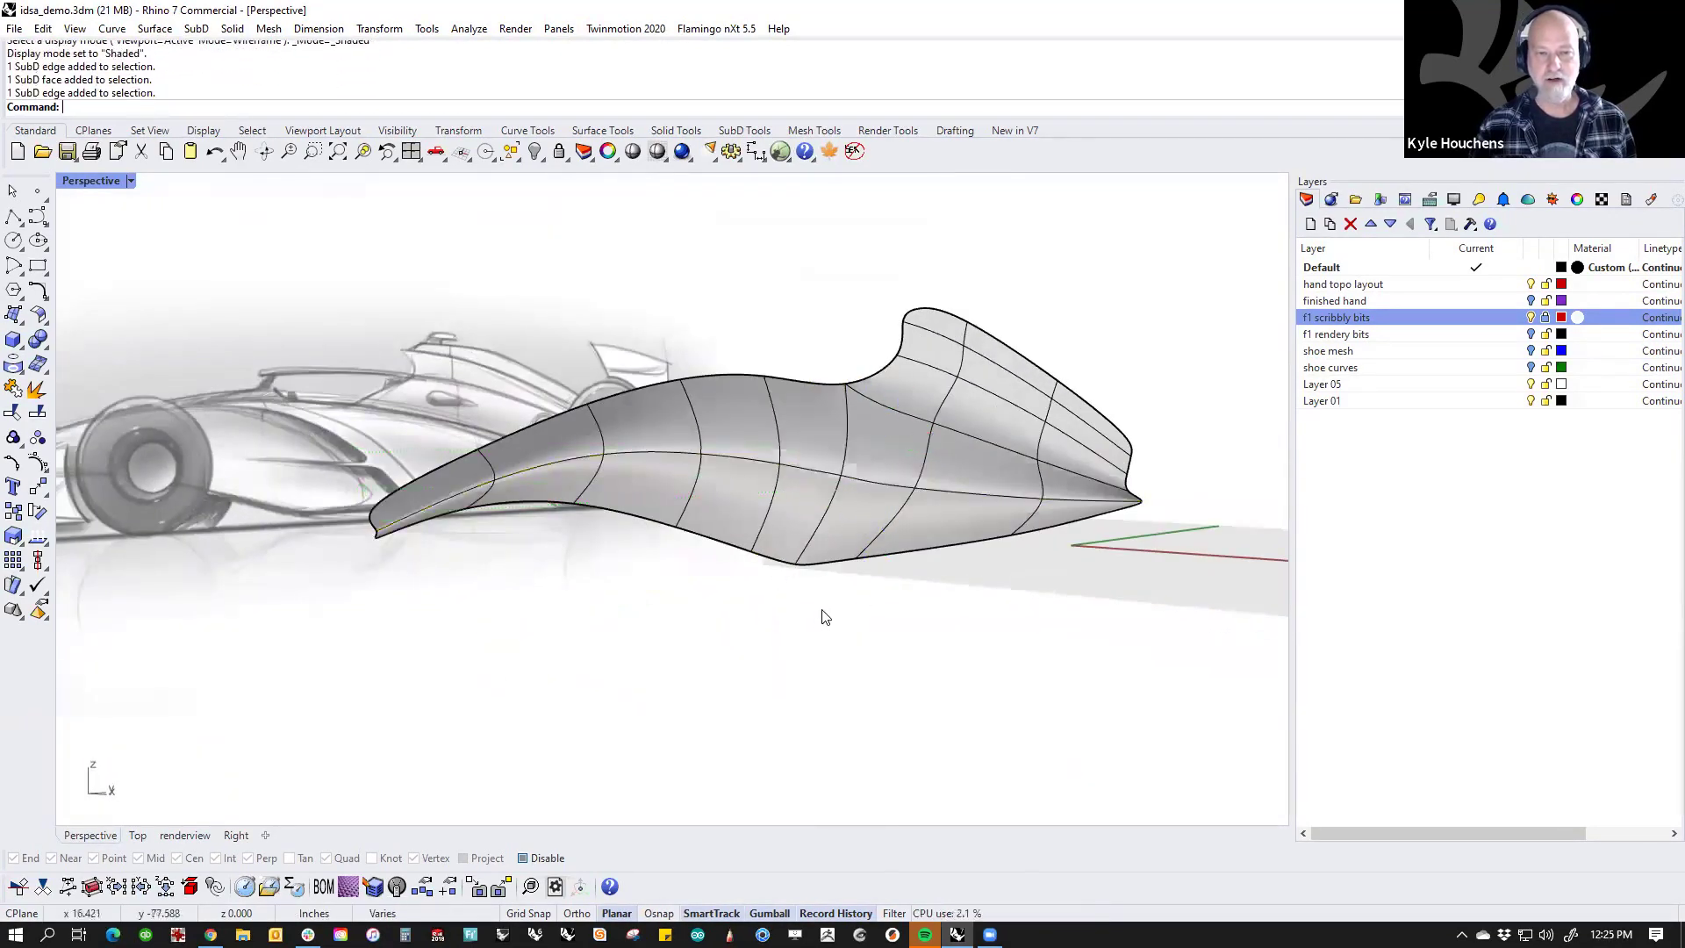
# Step: Select the upper lengthwise edges of the engine cover, including its top boundary, and move them inward toward the car's centreline
pyautogui.moveTo(1013, 483); pyautogui.dragTo(916, 481, button='right')
pyautogui.keyDown('ctrl'); pyautogui.keyDown('shift'); pyautogui.doubleClick(918, 470); pyautogui.keyUp('shift'); pyautogui.keyUp('ctrl')
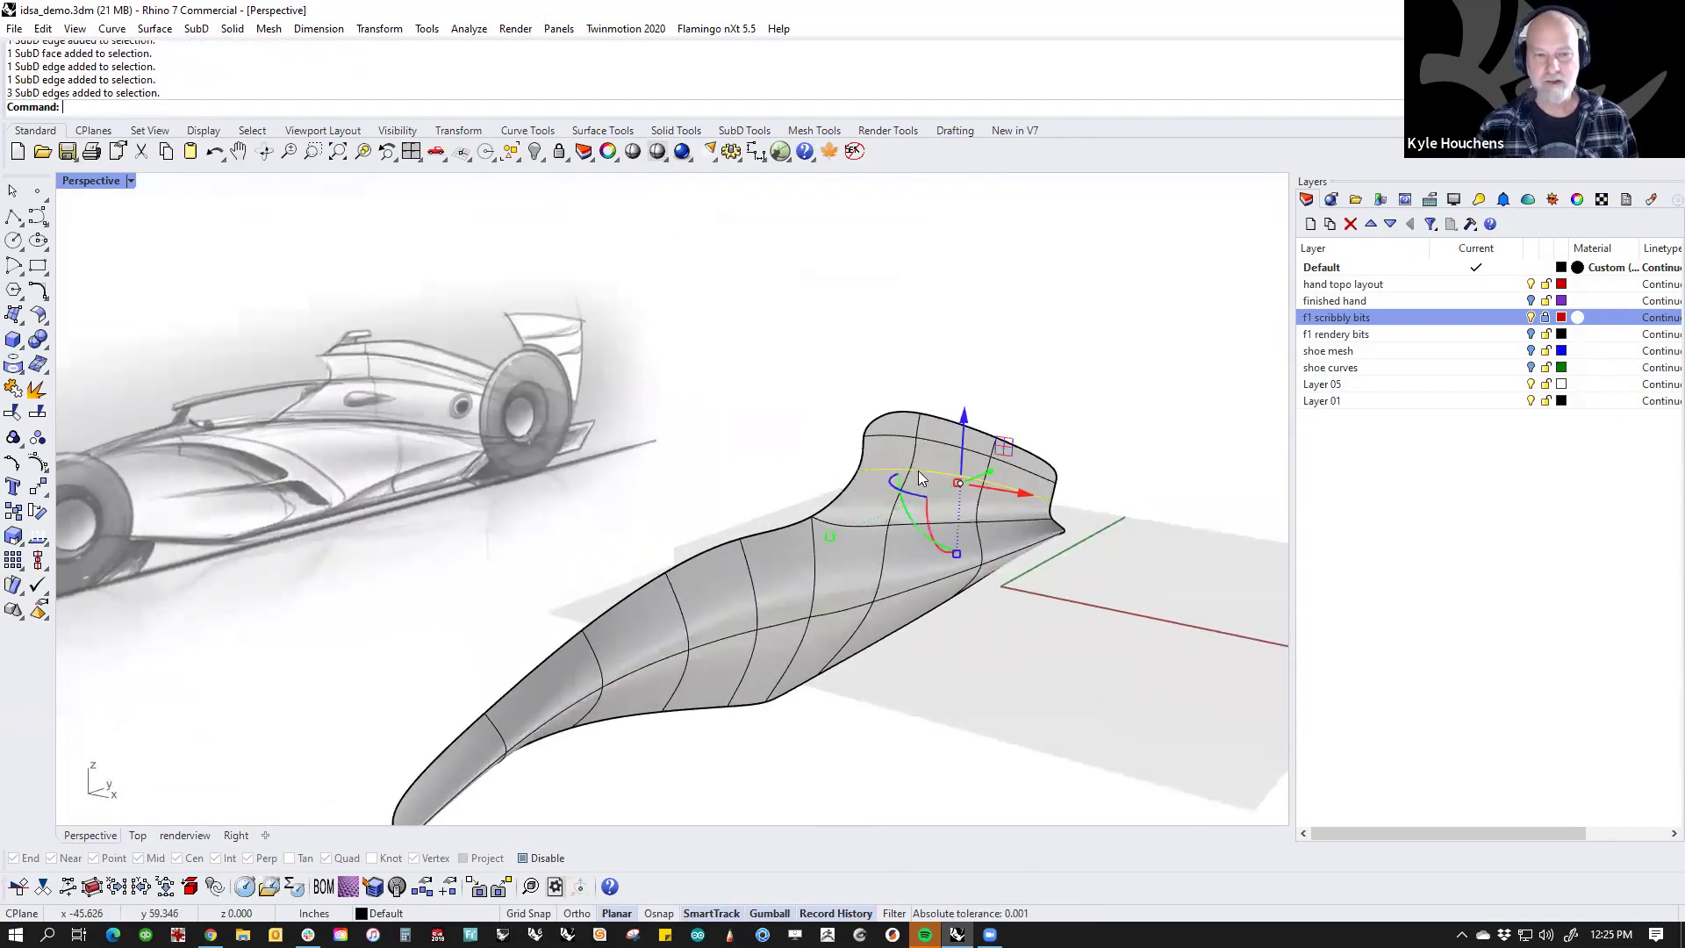
pyautogui.keyDown('ctrl'); pyautogui.keyDown('shift'); pyautogui.doubleClick(898, 432); pyautogui.keyUp('shift'); pyautogui.keyUp('ctrl')
pyautogui.keyDown('ctrl'); pyautogui.keyDown('shift'); pyautogui.click(899, 415); pyautogui.keyUp('shift'); pyautogui.keyUp('ctrl')
pyautogui.keyDown('ctrl'); pyautogui.keyDown('shift'); pyautogui.click(941, 419); pyautogui.keyUp('shift'); pyautogui.keyUp('ctrl')
pyautogui.keyDown('ctrl'); pyautogui.keyDown('shift'); pyautogui.click(1054, 496); pyautogui.keyUp('shift'); pyautogui.keyUp('ctrl')
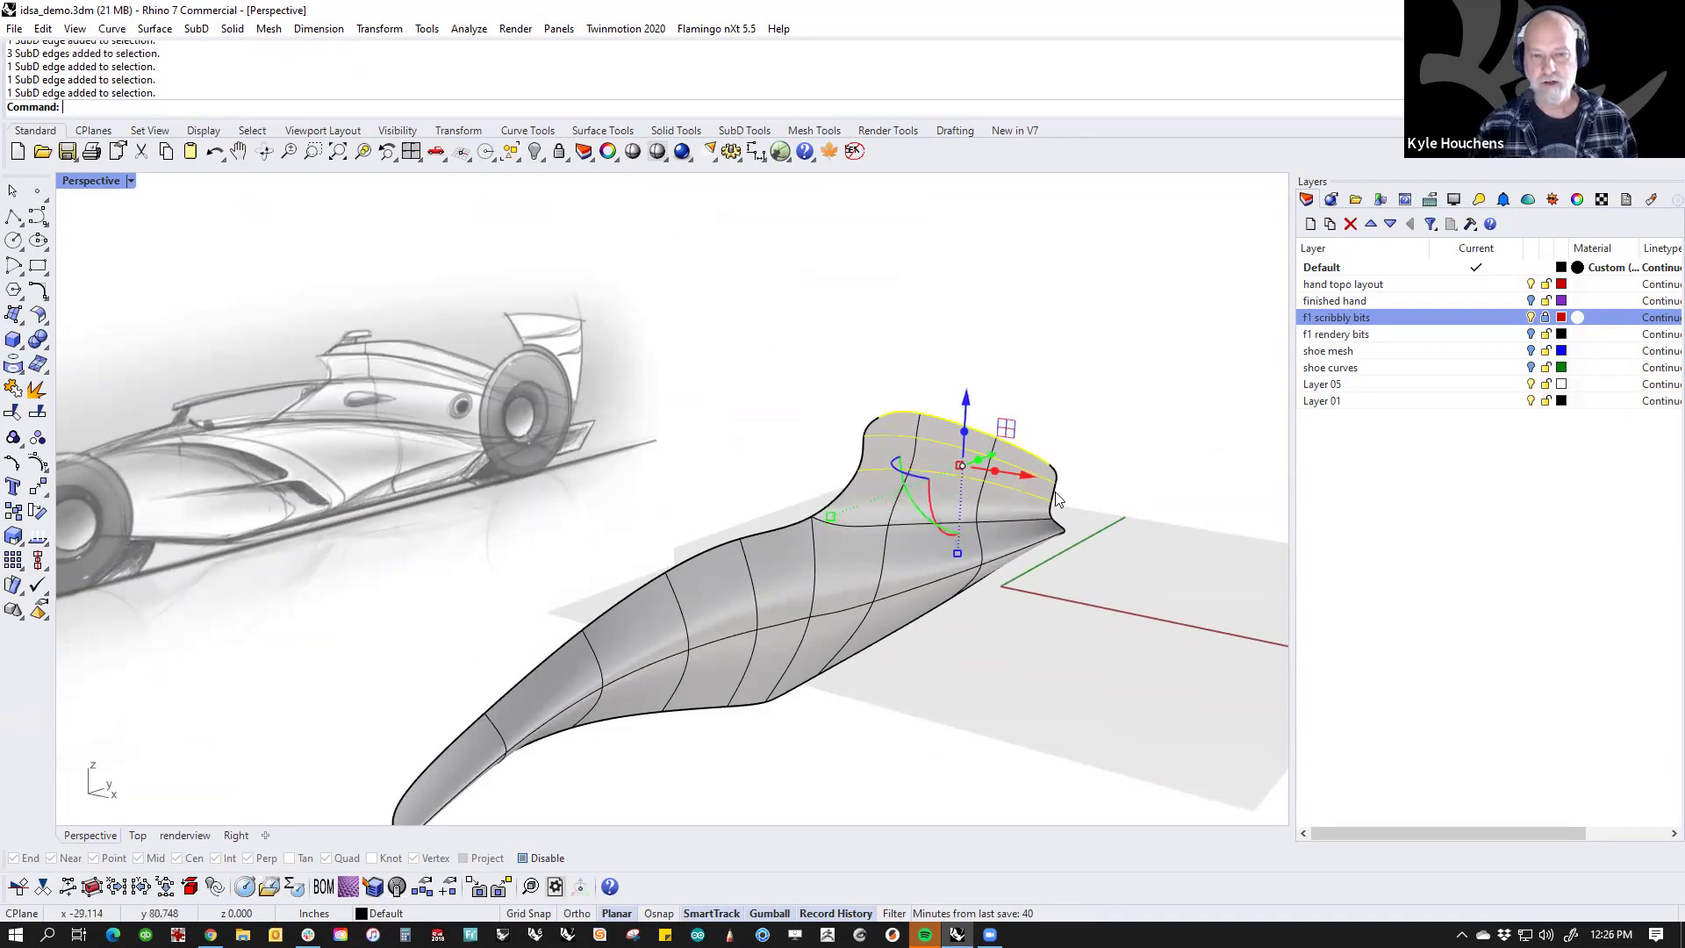
pyautogui.moveTo(1027, 486); pyautogui.dragTo(921, 472)
pyautogui.moveTo(921, 472)
pyautogui.mouseDown(button='right')
pyautogui.moveTo(1061, 594)
pyautogui.moveTo(1027, 571)
pyautogui.moveTo(974, 591)
pyautogui.moveTo(803, 588)
pyautogui.moveTo(596, 562)
pyautogui.moveTo(625, 572)
pyautogui.mouseUp(button='right')
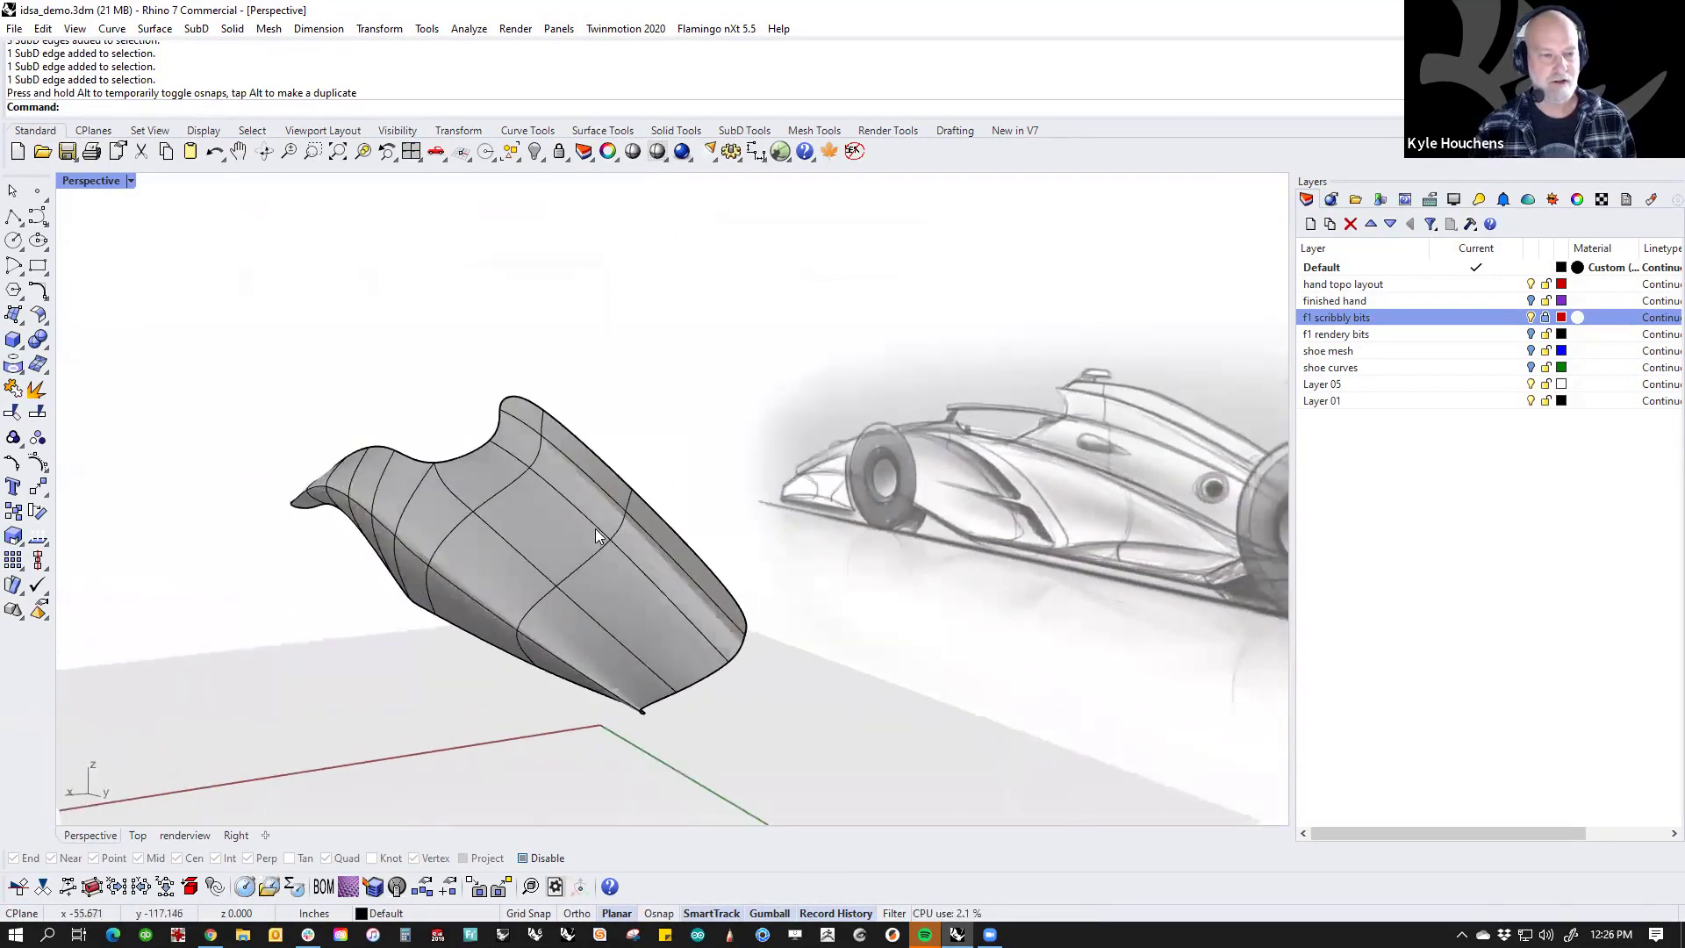
# Step: Shift a lengthwise row of engine cover edges to reshape the transition between the cover and the body side
pyautogui.click(594, 528)
pyautogui.keyDown('shift'); pyautogui.click(497, 453); pyautogui.keyUp('shift')
pyautogui.keyDown('shift'); pyautogui.click(617, 576); pyautogui.keyUp('shift')
pyautogui.moveTo(523, 524); pyautogui.dragTo(515, 542)
pyautogui.click(985, 702)
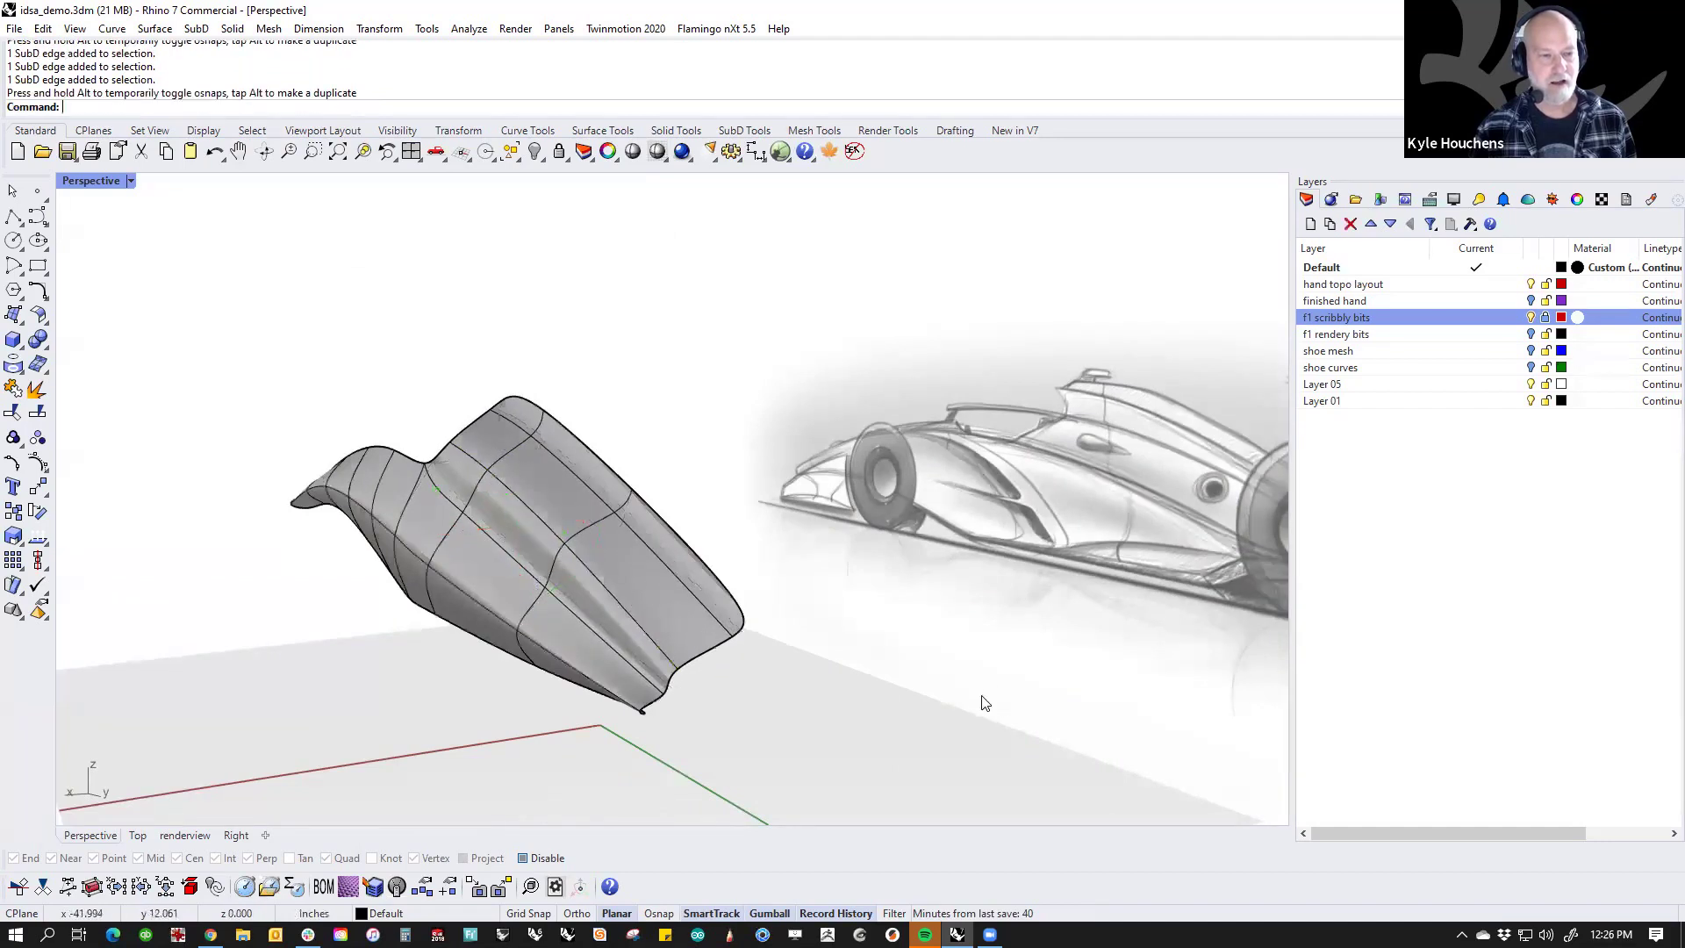
pyautogui.keyDown('ctrl'); pyautogui.keyDown('shift'); pyautogui.click(497, 547); pyautogui.keyUp('shift'); pyautogui.keyUp('ctrl')
pyautogui.keyDown('ctrl'); pyautogui.keyDown('shift'); pyautogui.click(537, 516); pyautogui.keyUp('shift'); pyautogui.keyUp('ctrl')
pyautogui.keyDown('ctrl'); pyautogui.keyDown('shift'); pyautogui.click(579, 488); pyautogui.keyUp('shift'); pyautogui.keyUp('ctrl')
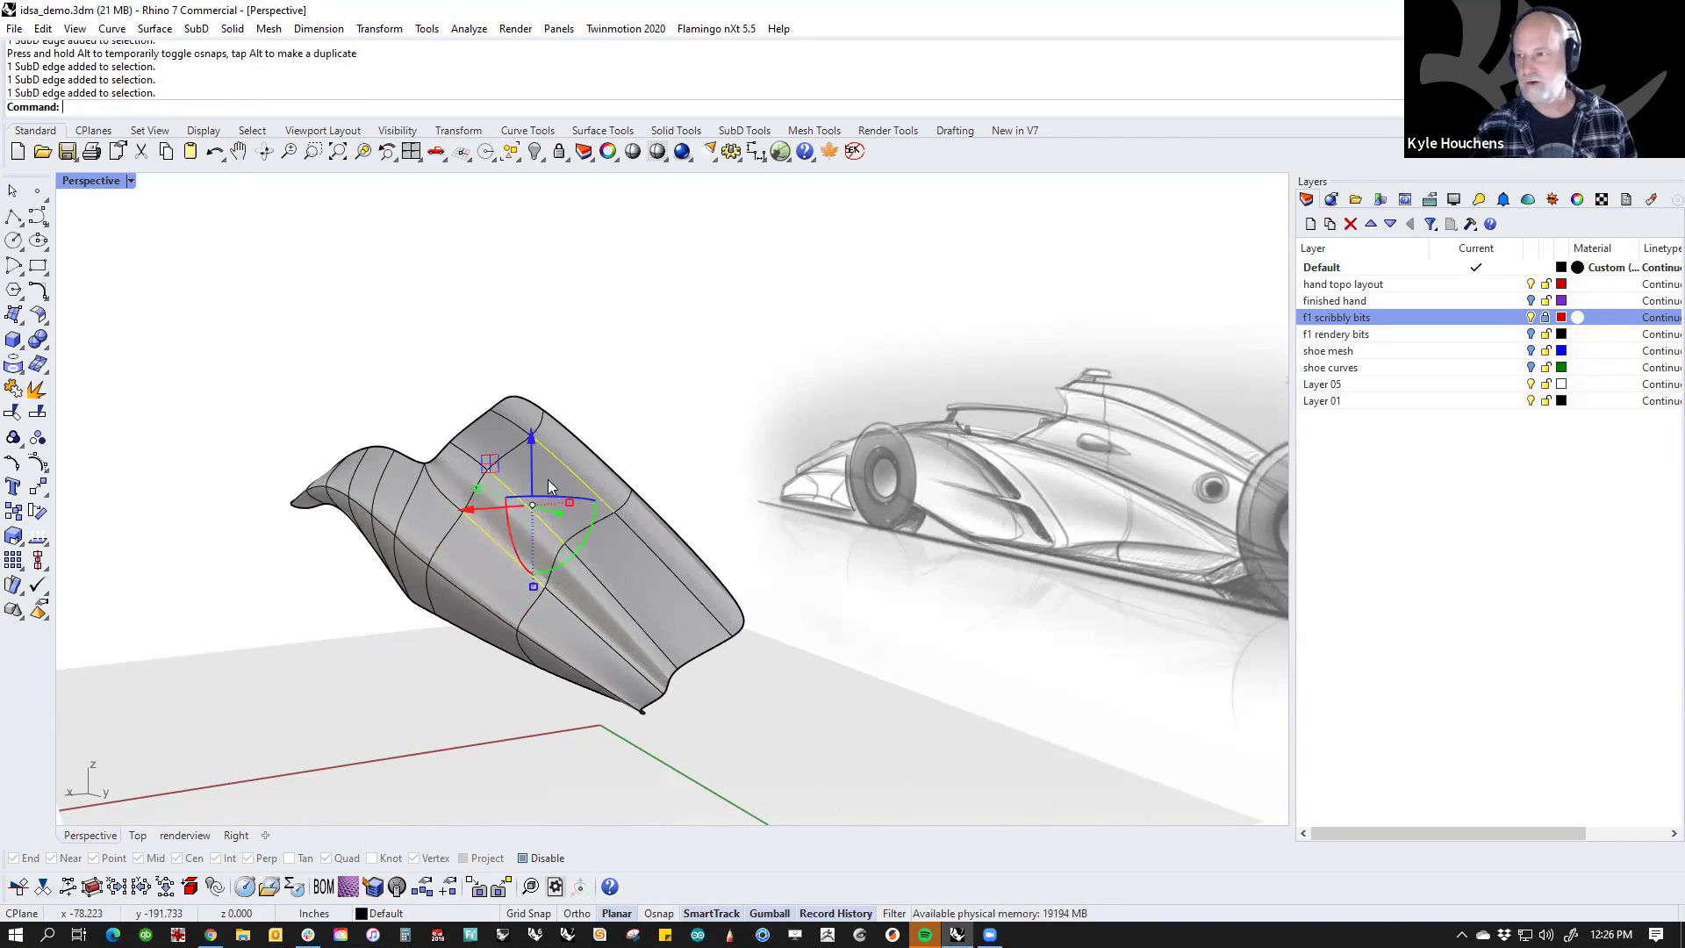
pyautogui.click(672, 422)
# Step: Select three vertices across the engine cover and move them sideways to refine its cross-section
pyautogui.moveTo(639, 463); pyautogui.dragTo(904, 532, button='right')
pyautogui.keyDown('ctrl'); pyautogui.keyDown('shift'); pyautogui.click(875, 498); pyautogui.keyUp('shift'); pyautogui.keyUp('ctrl')
pyautogui.keyDown('ctrl'); pyautogui.keyDown('shift'); pyautogui.click(895, 456); pyautogui.keyUp('shift'); pyautogui.keyUp('ctrl')
pyautogui.keyDown('ctrl'); pyautogui.keyDown('shift'); pyautogui.click(911, 428); pyautogui.keyUp('shift'); pyautogui.keyUp('ctrl')
pyautogui.moveTo(937, 415); pyautogui.dragTo(856, 470)
pyautogui.moveTo(855, 470)
pyautogui.mouseDown(button='right')
pyautogui.moveTo(832, 455)
pyautogui.moveTo(737, 602)
pyautogui.moveTo(925, 591)
pyautogui.moveTo(909, 616)
pyautogui.moveTo(901, 449)
pyautogui.moveTo(840, 485)
pyautogui.mouseUp(button='right')
pyautogui.scroll(3, 882, 477)
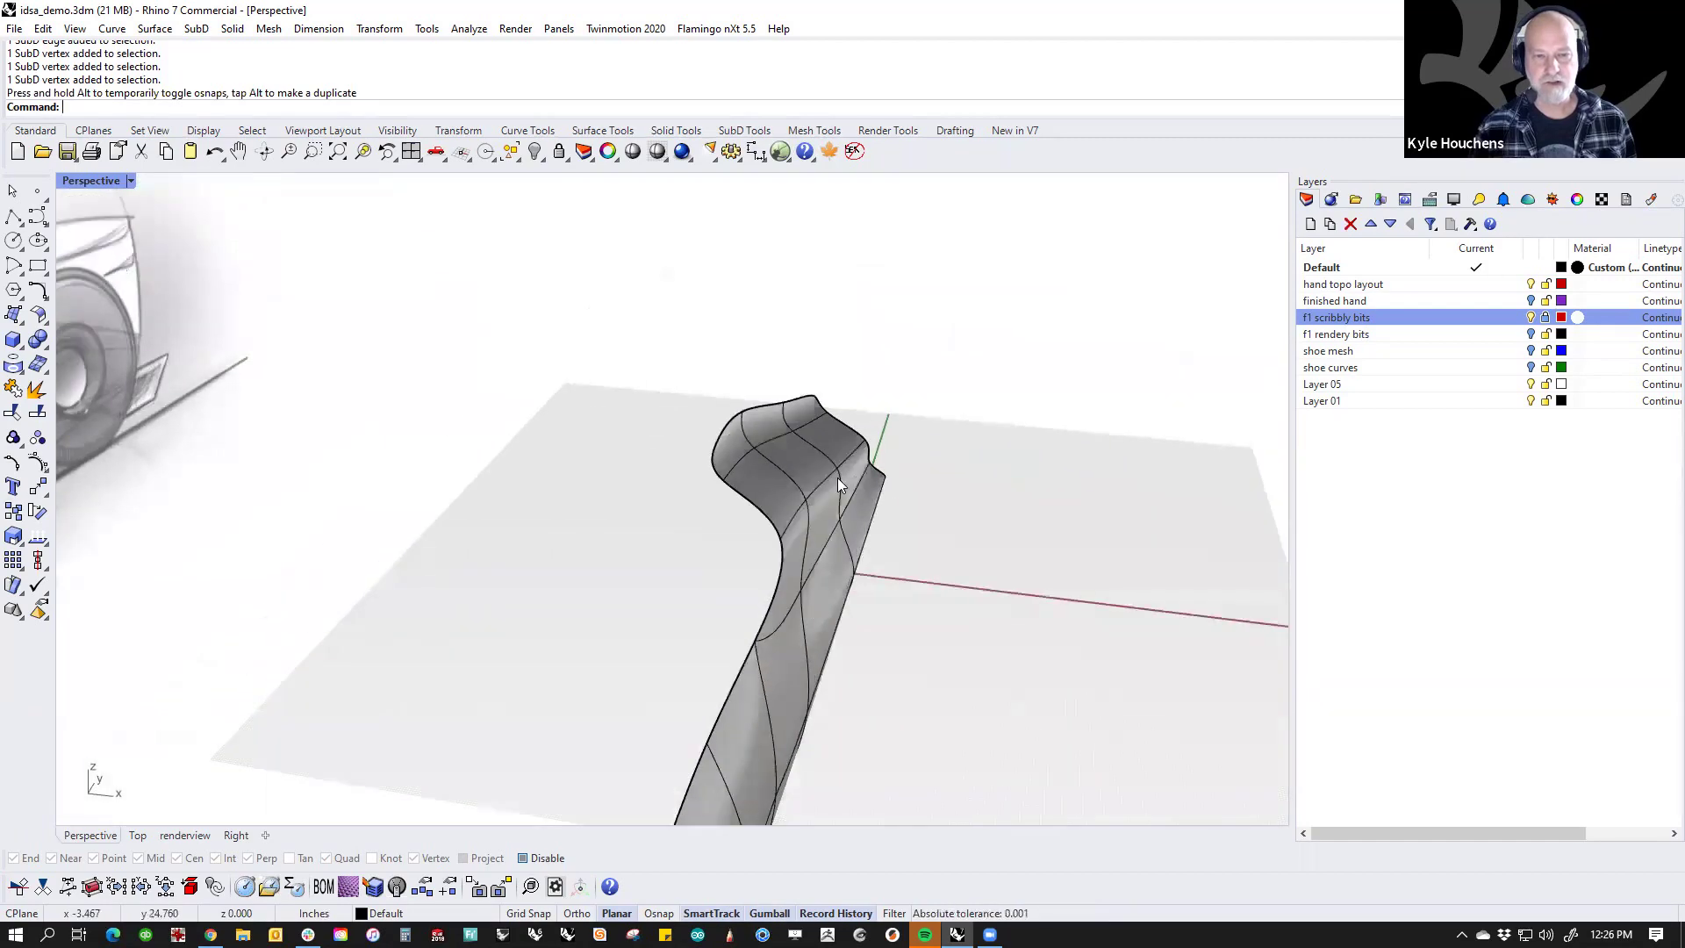
pyautogui.keyDown('ctrl'); pyautogui.keyDown('shift'); pyautogui.click(808, 501); pyautogui.keyUp('shift'); pyautogui.keyUp('ctrl')
pyautogui.click(1084, 474)
# Step: Show the material library and set the perspective view to Rendered display mode
pyautogui.moveTo(921, 527)
pyautogui.mouseDown(button='right')
pyautogui.moveTo(824, 556)
pyautogui.moveTo(598, 508)
pyautogui.moveTo(515, 444)
pyautogui.moveTo(786, 444)
pyautogui.moveTo(822, 481)
pyautogui.mouseUp(button='right')
pyautogui.scroll(-3, 740, 454)
pyautogui.click(1655, 201)
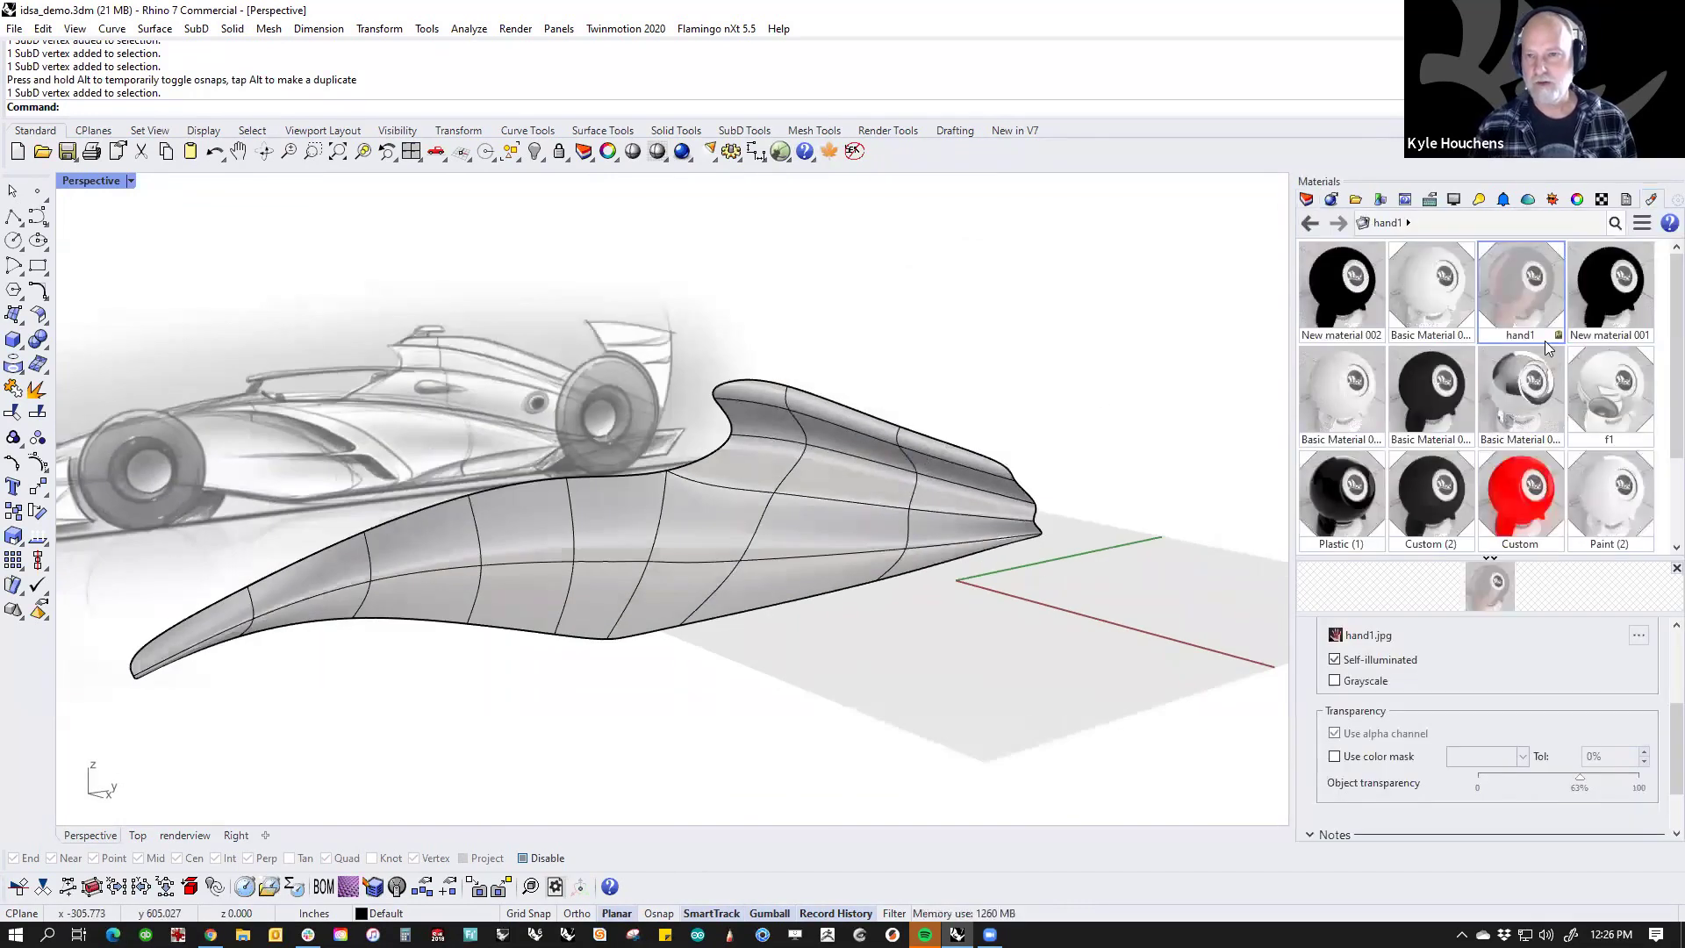
pyautogui.click(88, 182)
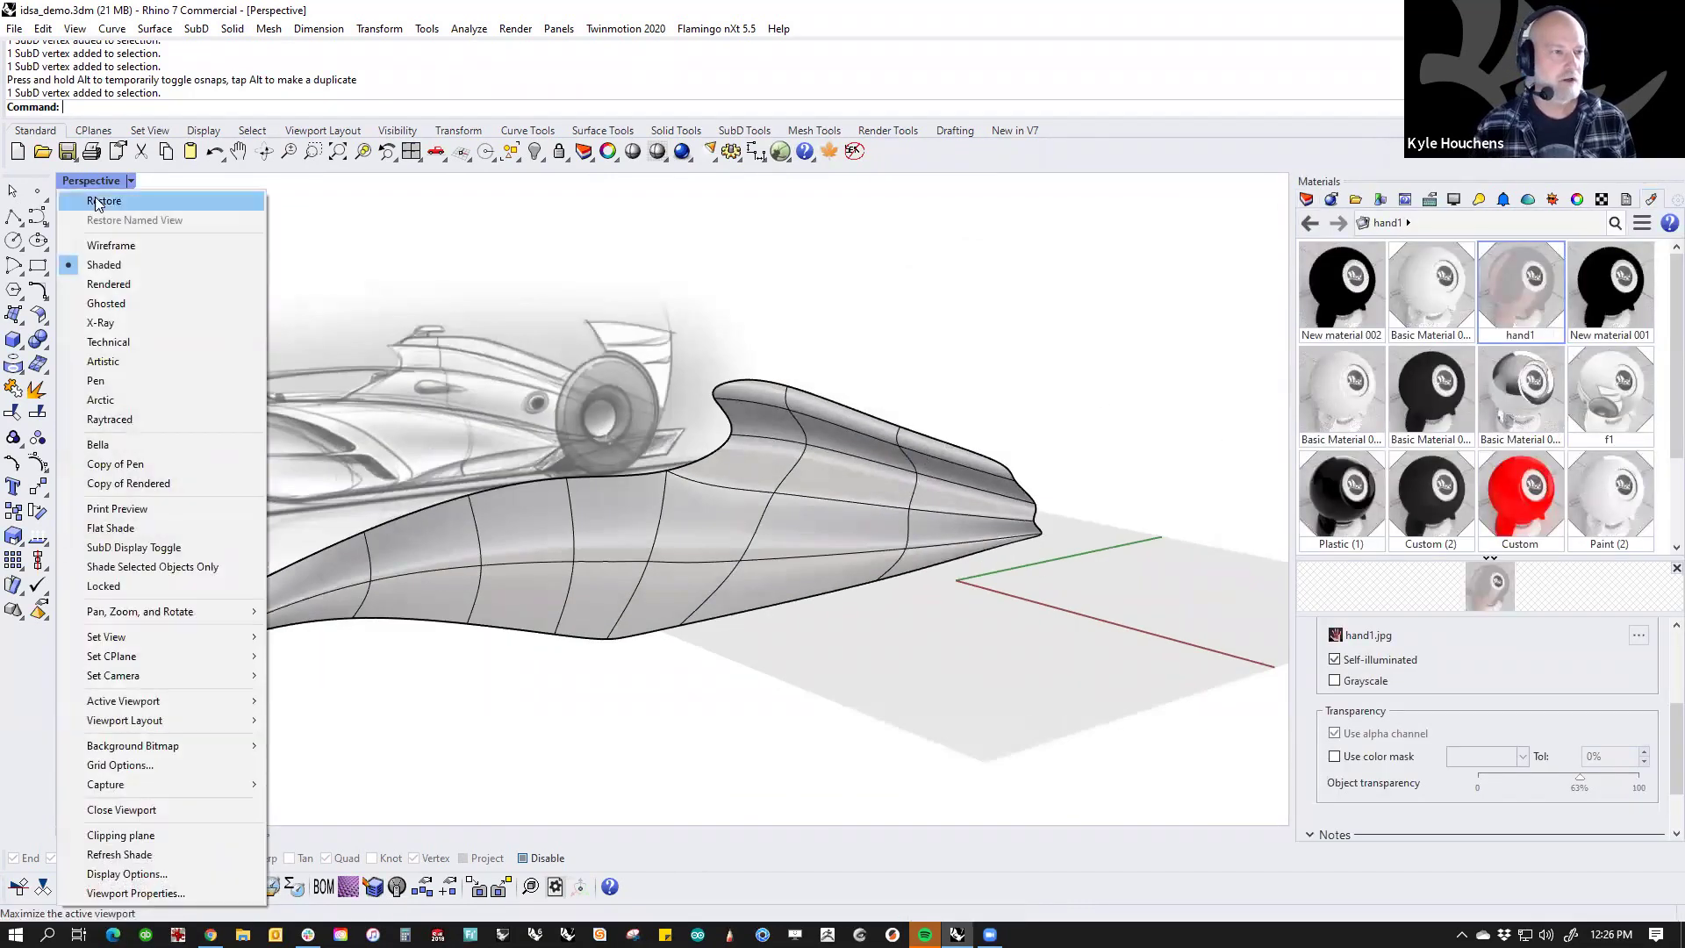
pyautogui.click(114, 284)
pyautogui.moveTo(667, 535); pyautogui.dragTo(773, 544, button='right')
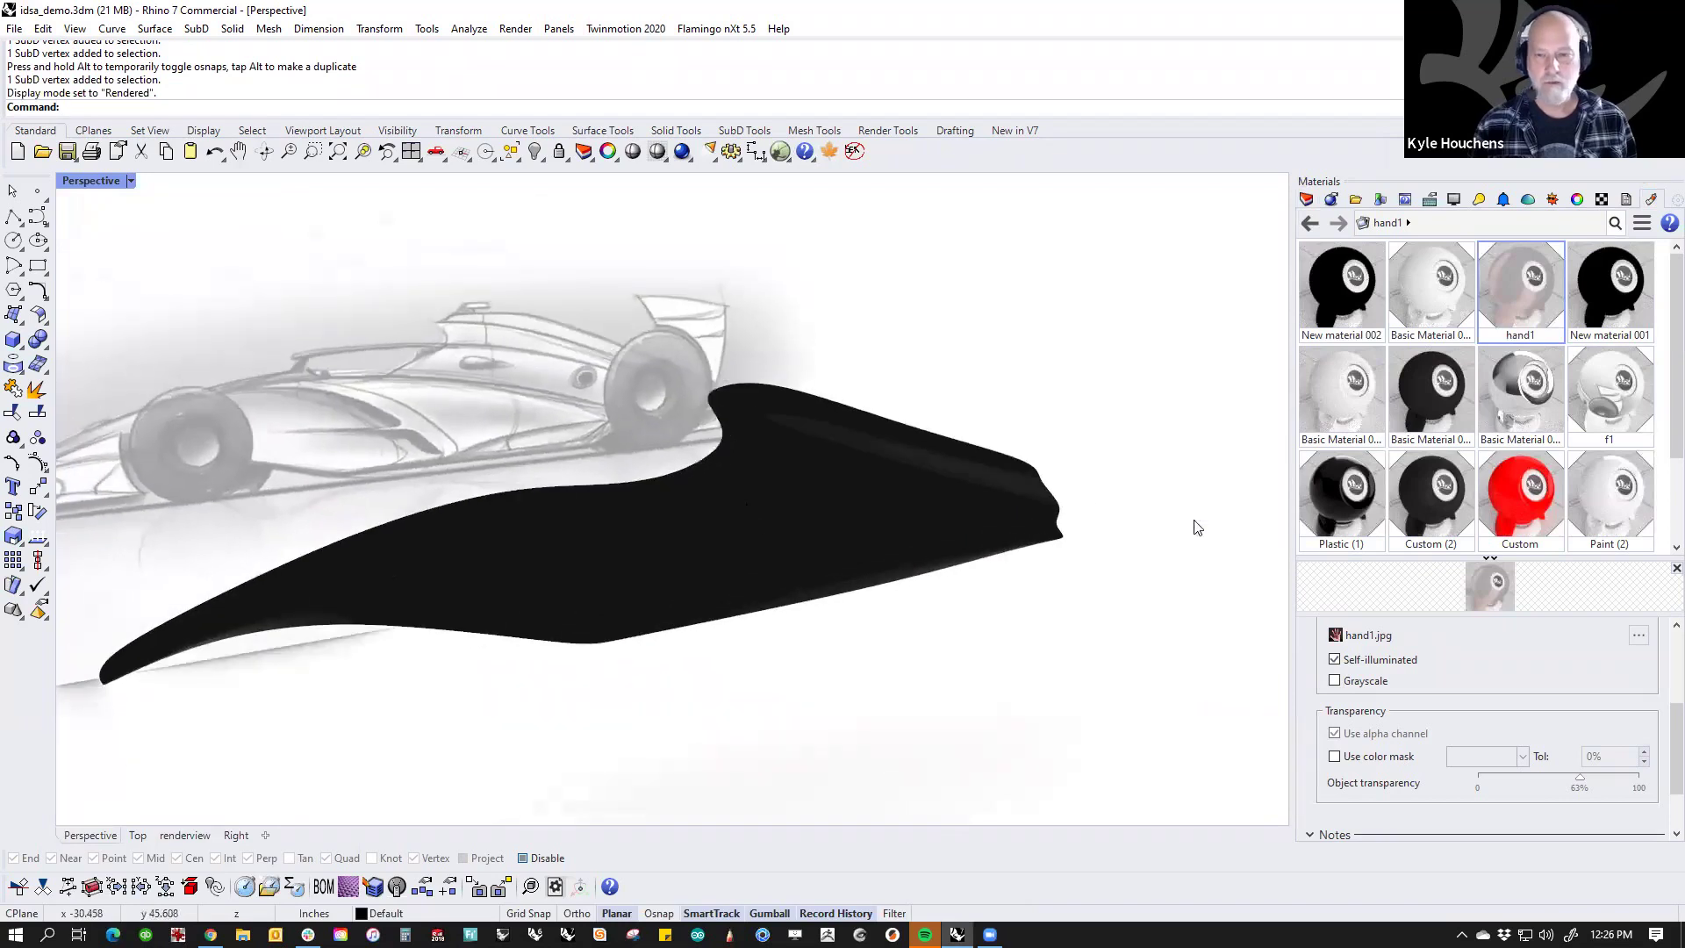
# Step: Create a new Paint material and set its colour to pure red (R 255, G 0, B 0)
pyautogui.scroll(-2, 1650, 430)
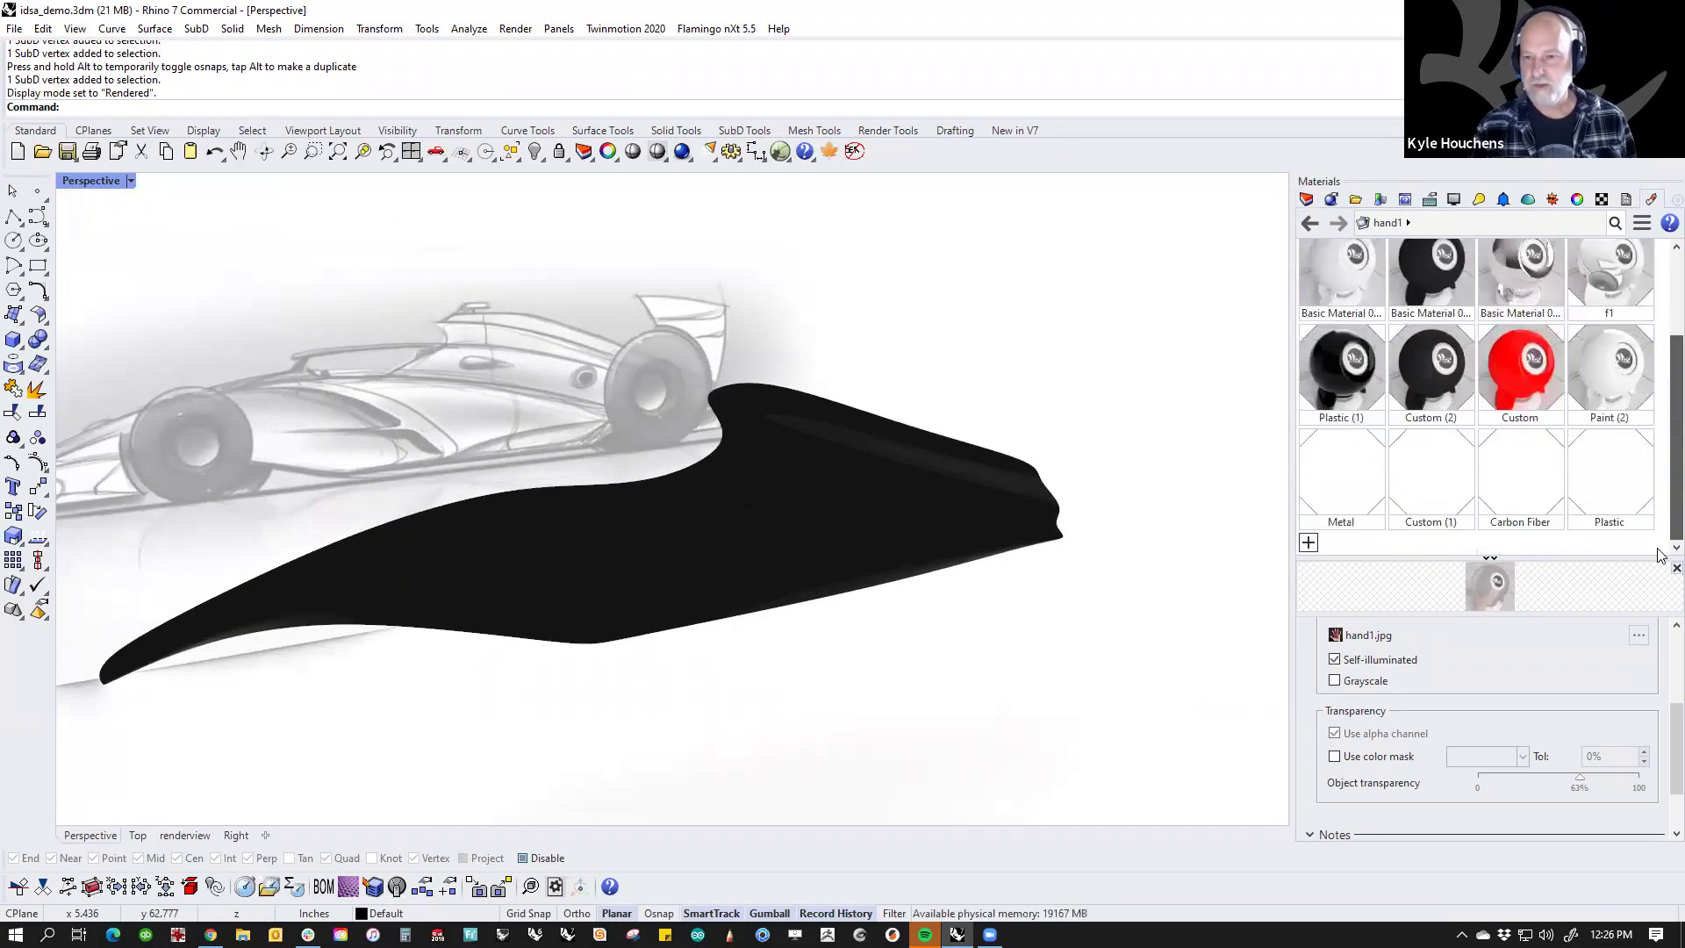
pyautogui.click(1320, 546)
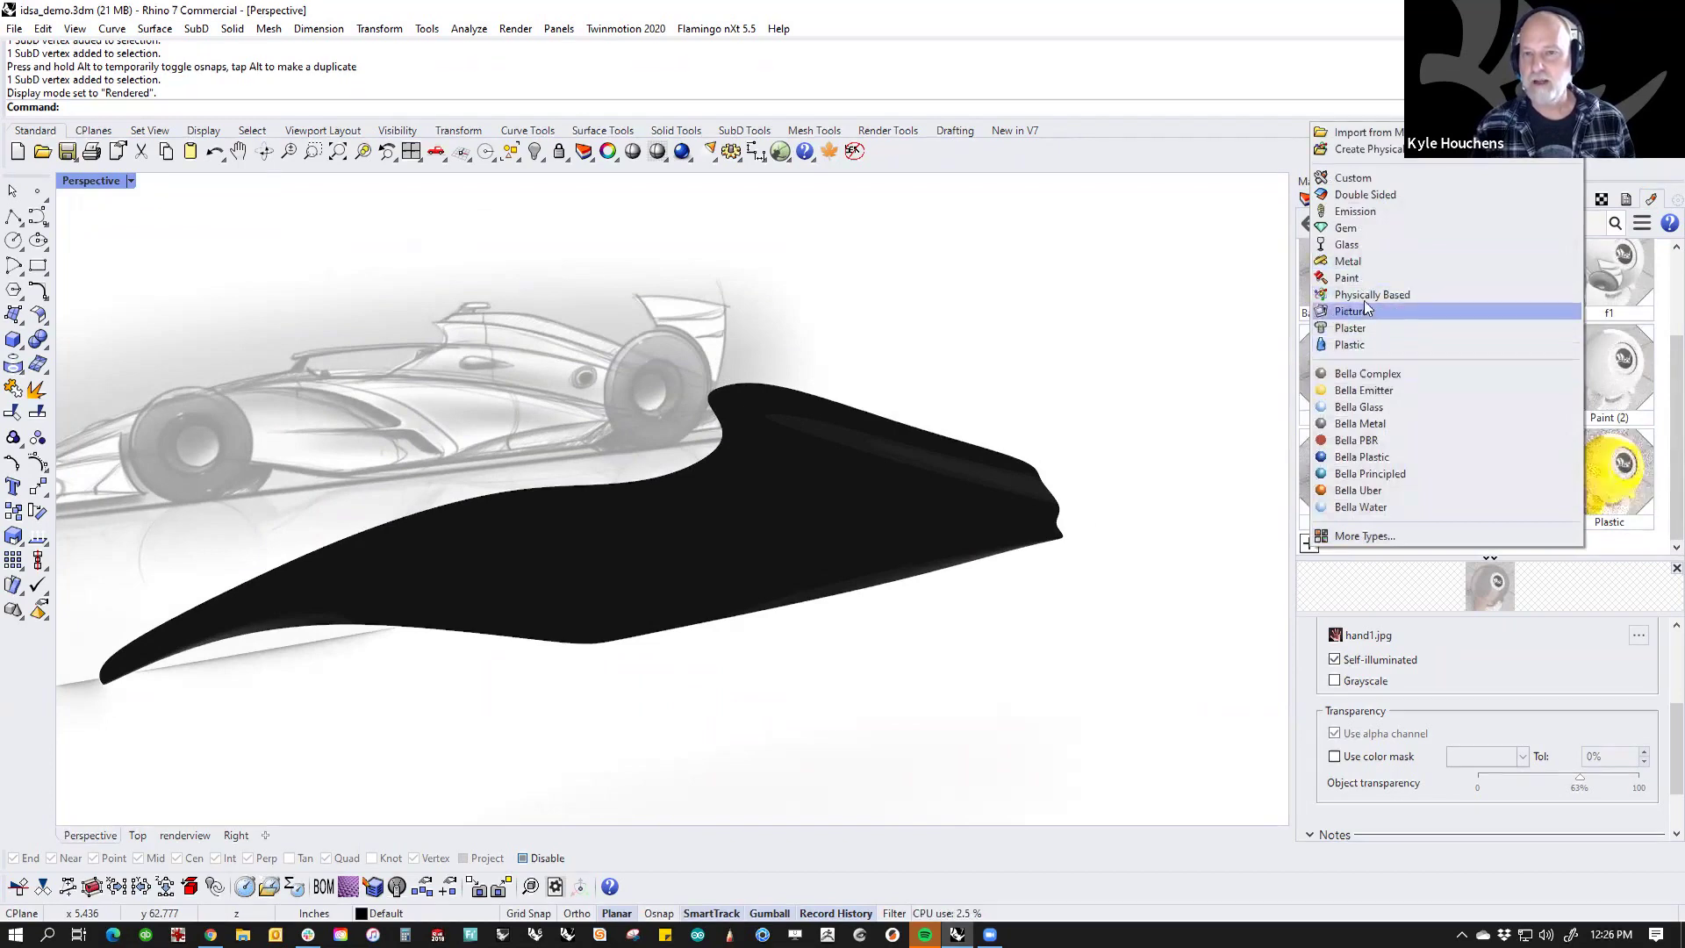
pyautogui.click(1358, 278)
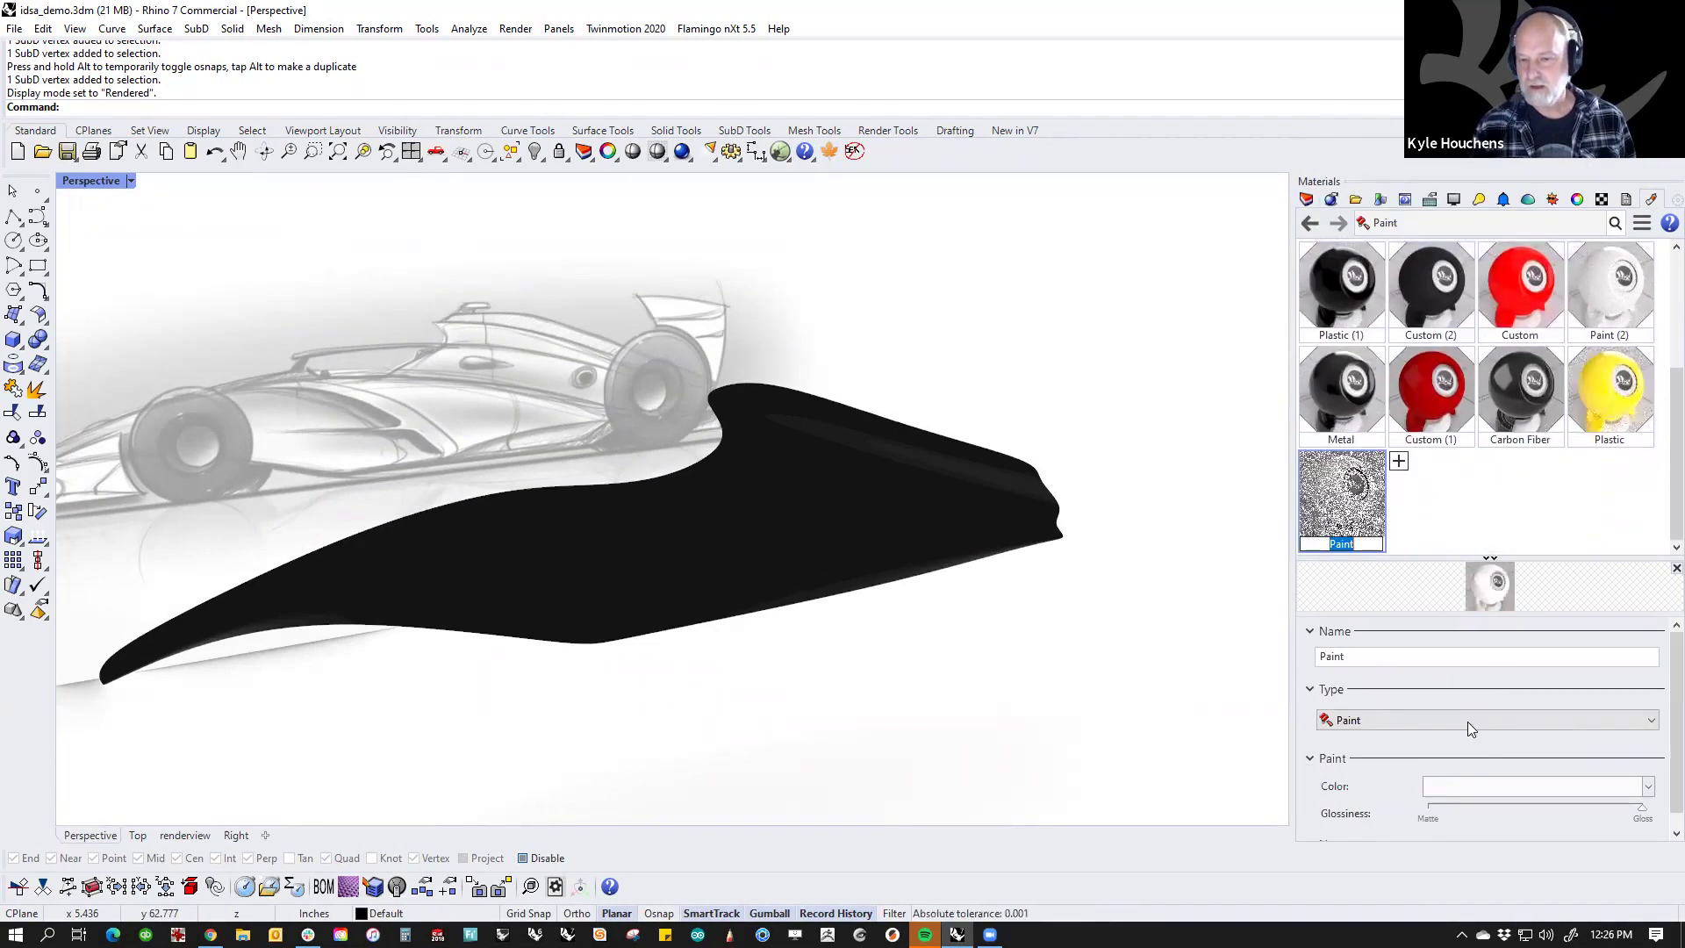
pyautogui.click(1450, 784)
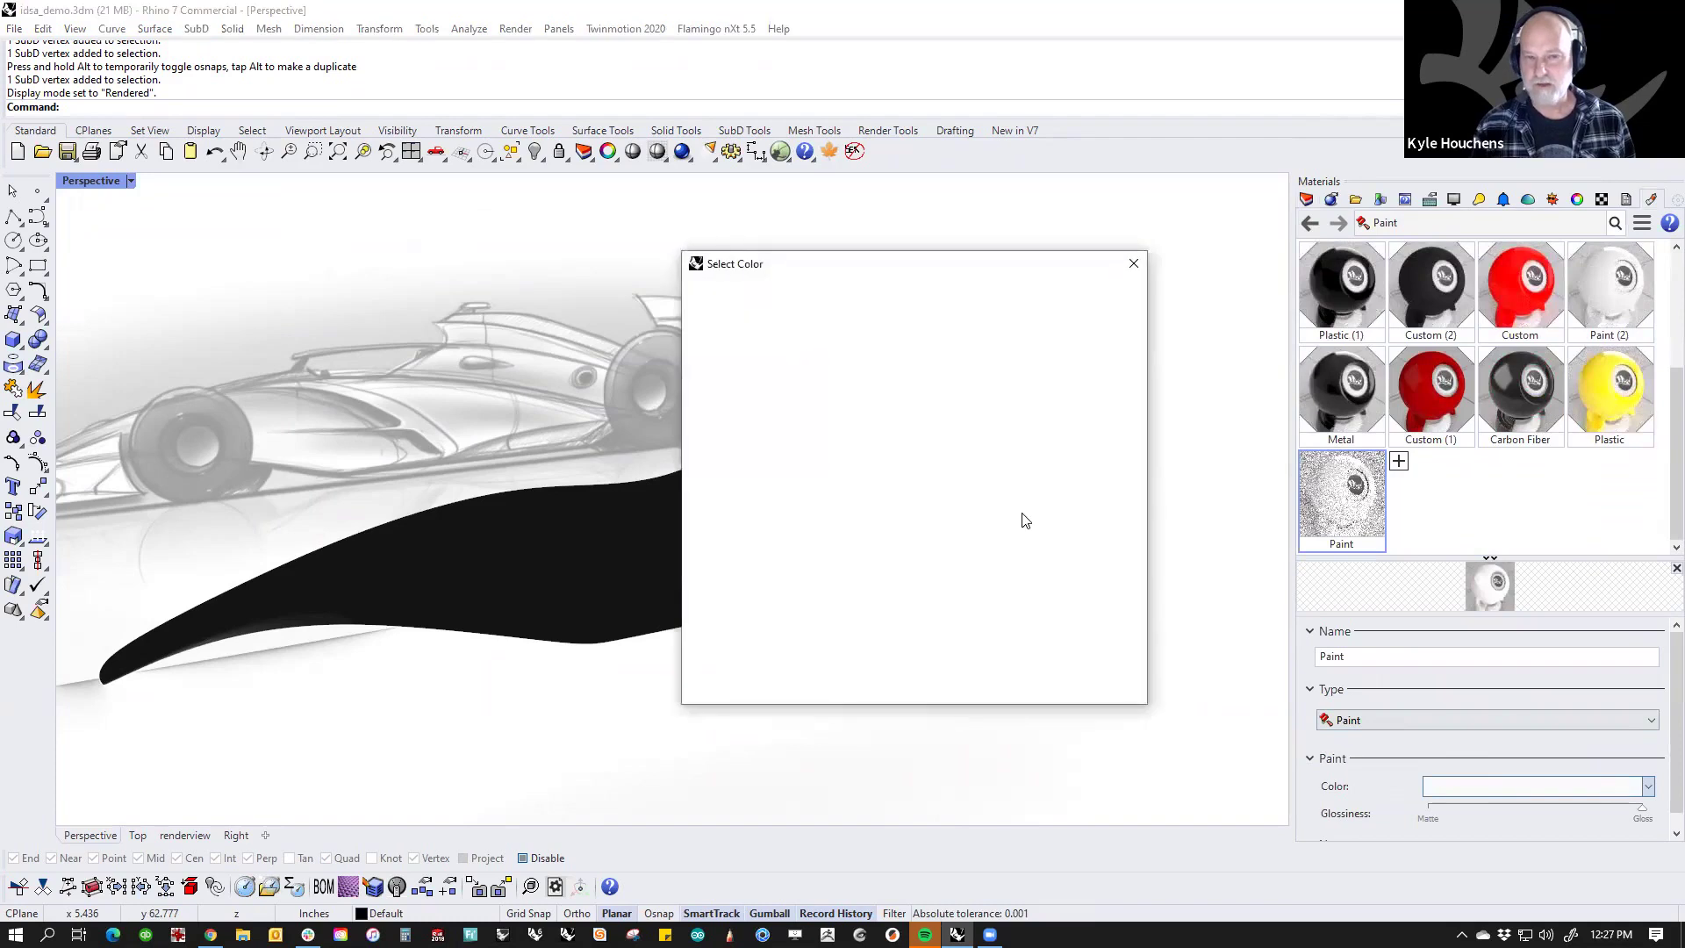
pyautogui.click(887, 385)
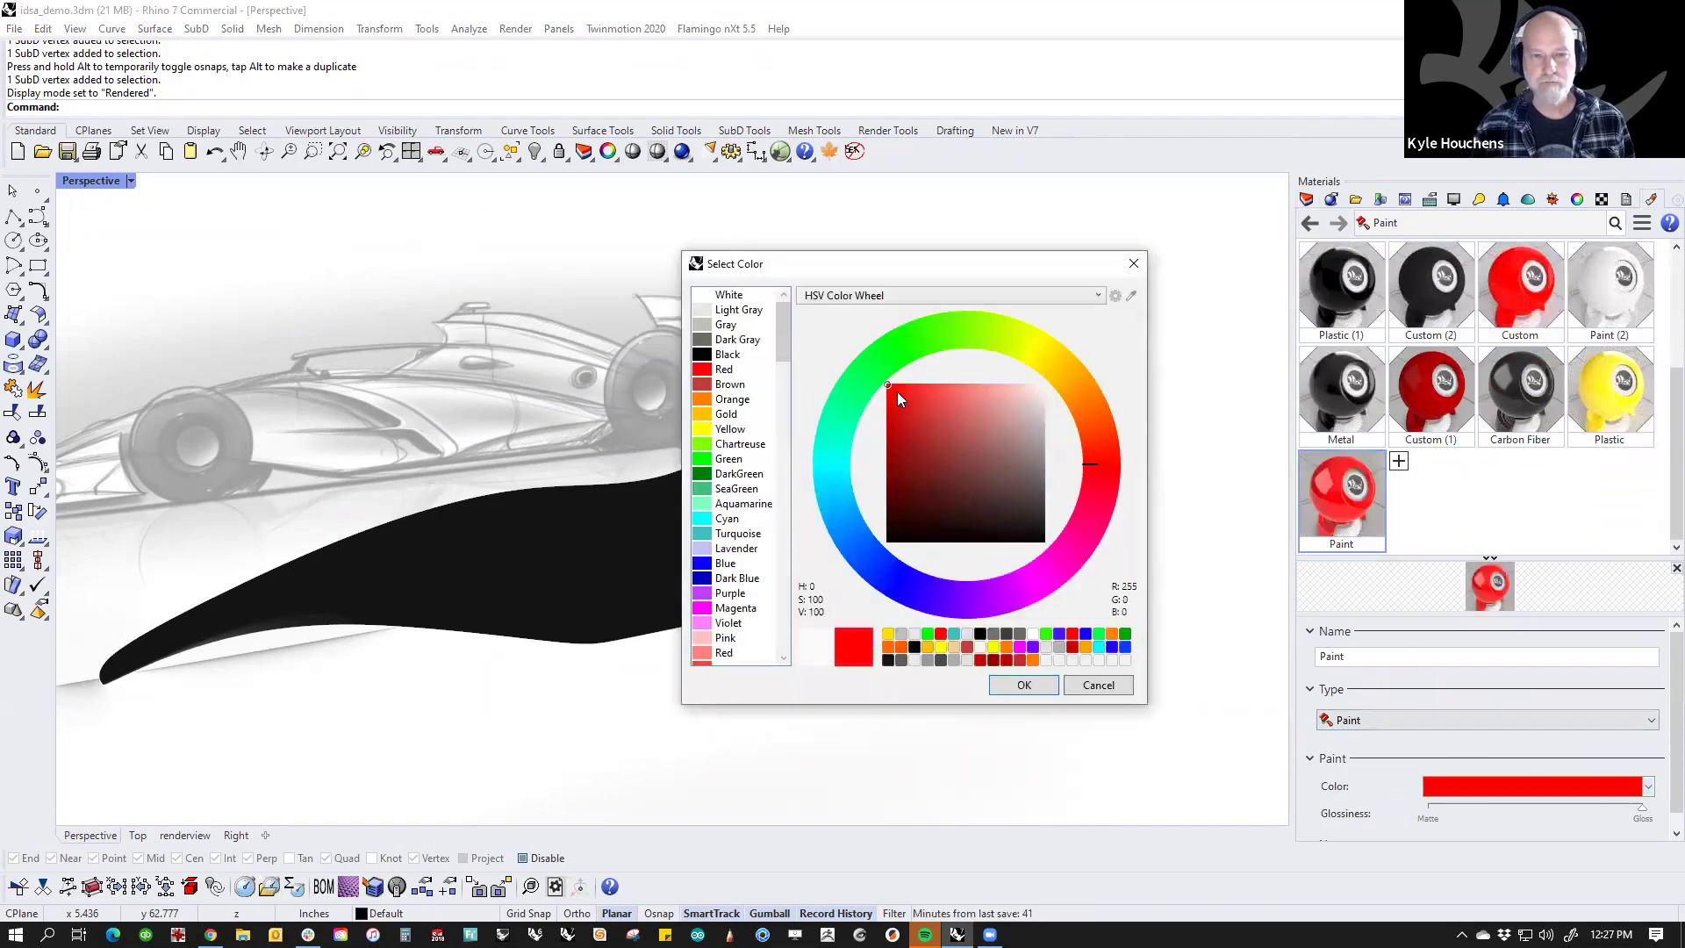
pyautogui.click(1023, 685)
# Step: Apply the red Paint material to the SubD body side
pyautogui.moveTo(1341, 500); pyautogui.dragTo(950, 540)
pyautogui.click(1015, 620)
pyautogui.moveTo(1015, 620)
pyautogui.mouseDown(button='right')
pyautogui.moveTo(876, 621)
pyautogui.moveTo(767, 681)
pyautogui.moveTo(646, 639)
pyautogui.moveTo(914, 658)
pyautogui.moveTo(938, 696)
pyautogui.moveTo(997, 650)
pyautogui.moveTo(1071, 647)
pyautogui.moveTo(1064, 670)
pyautogui.moveTo(876, 632)
pyautogui.moveTo(807, 521)
pyautogui.mouseUp(button='right')
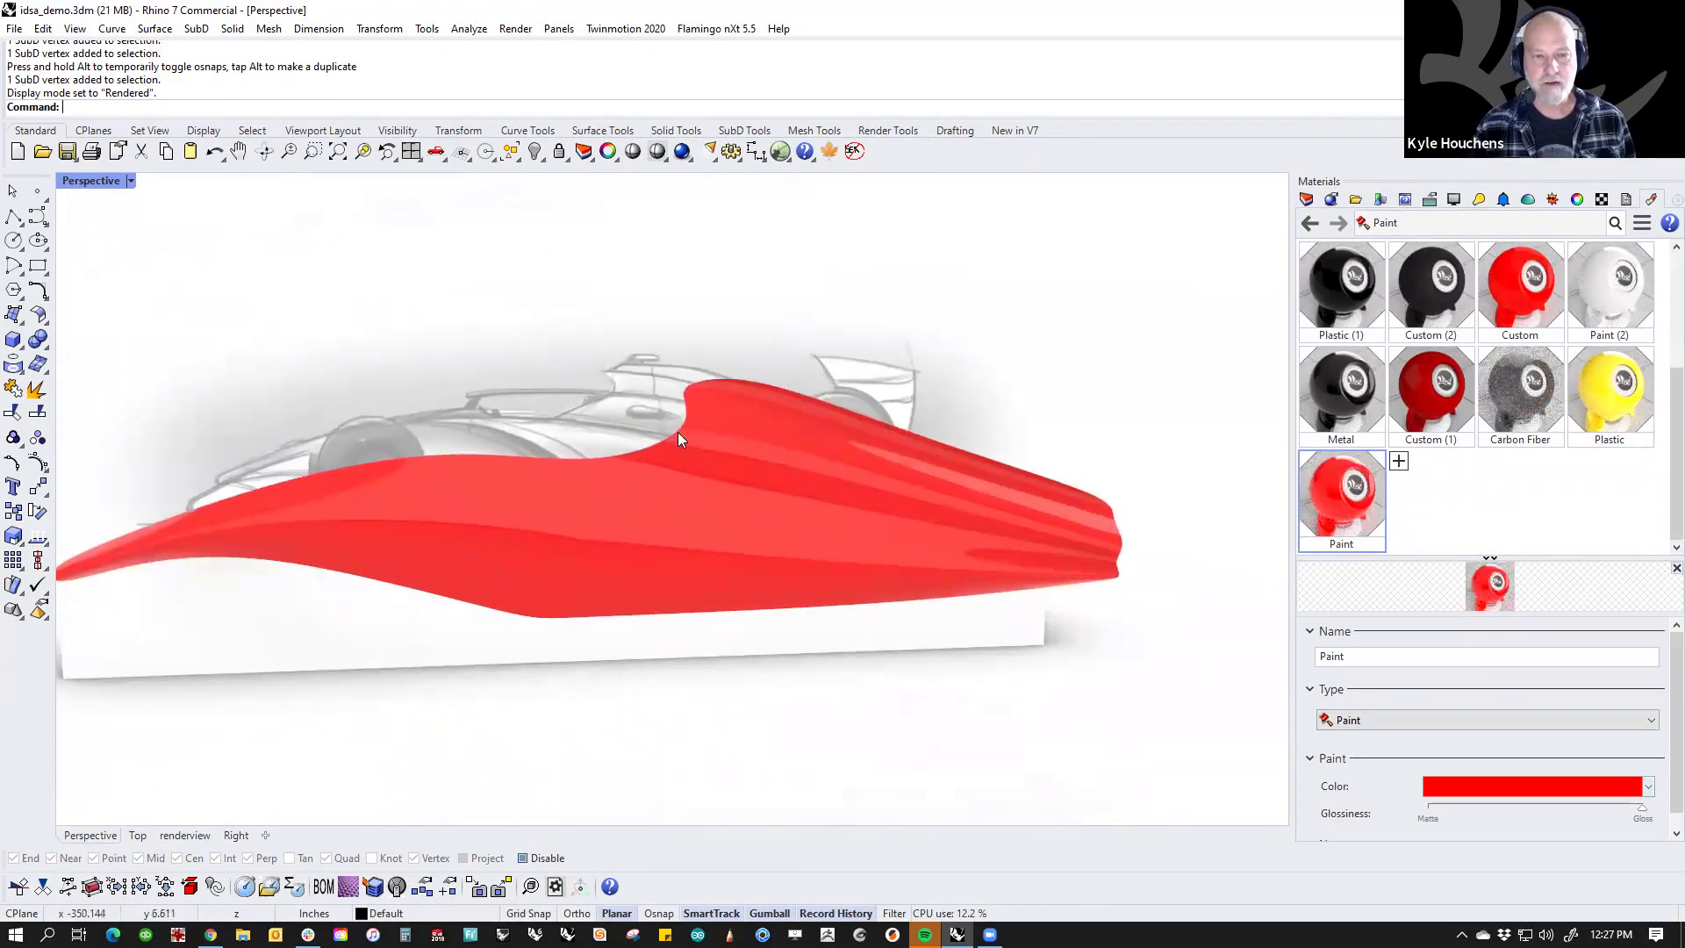
# Step: Turn on SubD Wires for the Rendered display mode
pyautogui.moveTo(1127, 554)
pyautogui.mouseDown(button='right')
pyautogui.moveTo(948, 553)
pyautogui.moveTo(1166, 606)
pyautogui.moveTo(436, 376)
pyautogui.mouseUp(button='right')
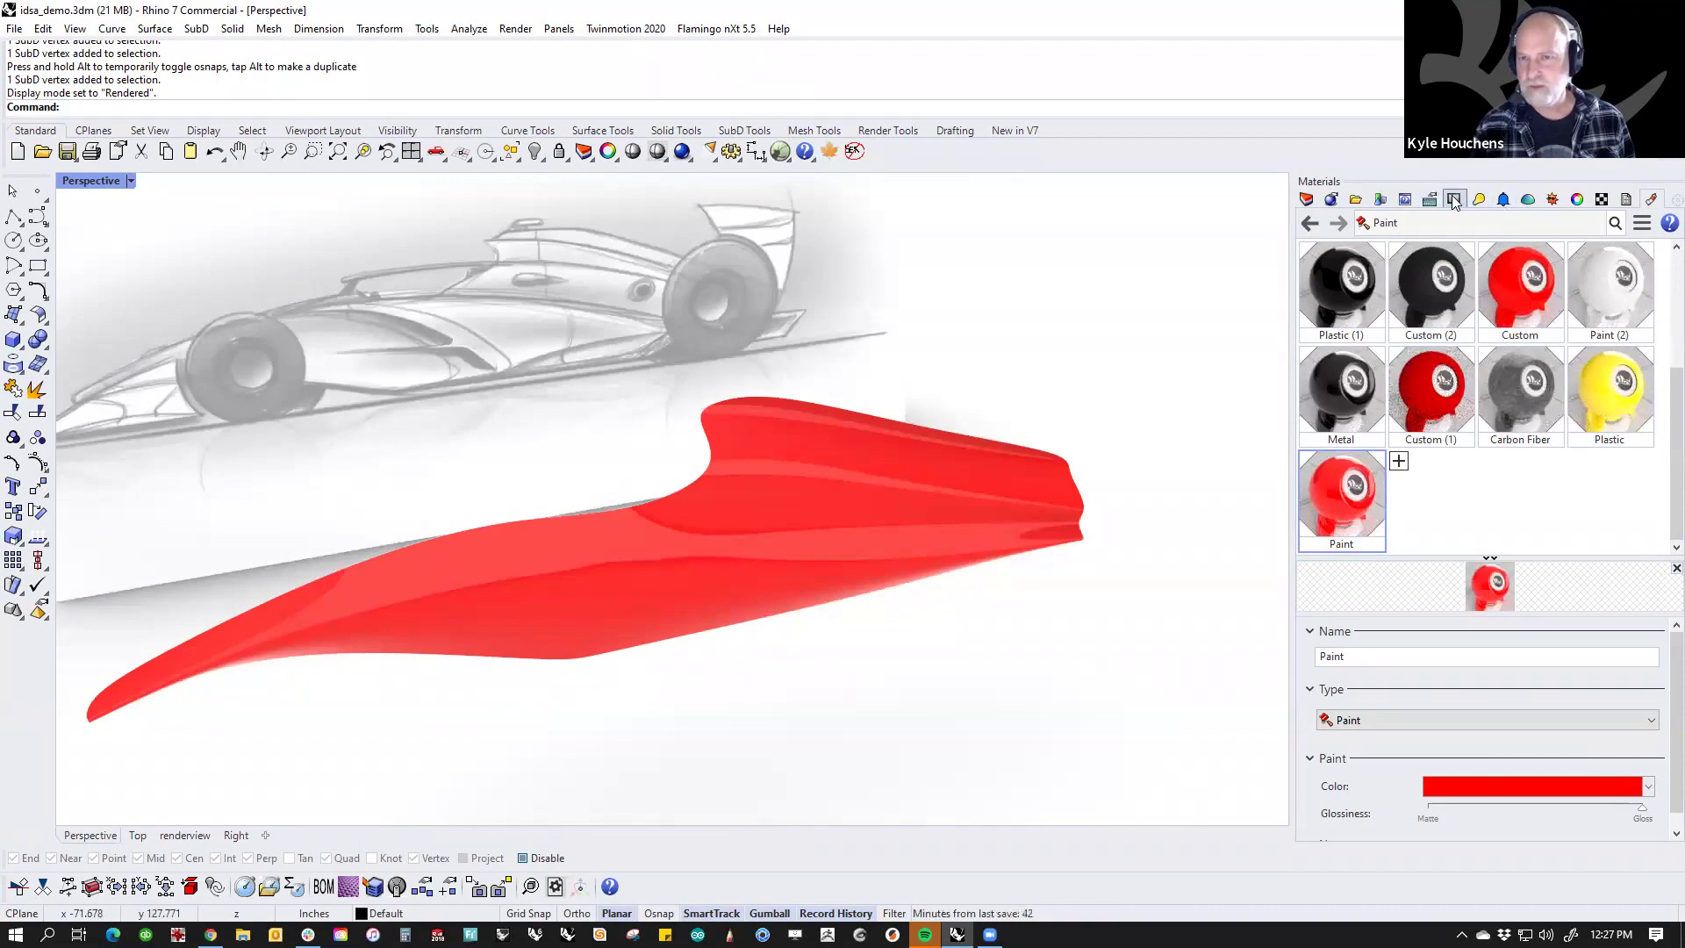
pyautogui.click(1453, 199)
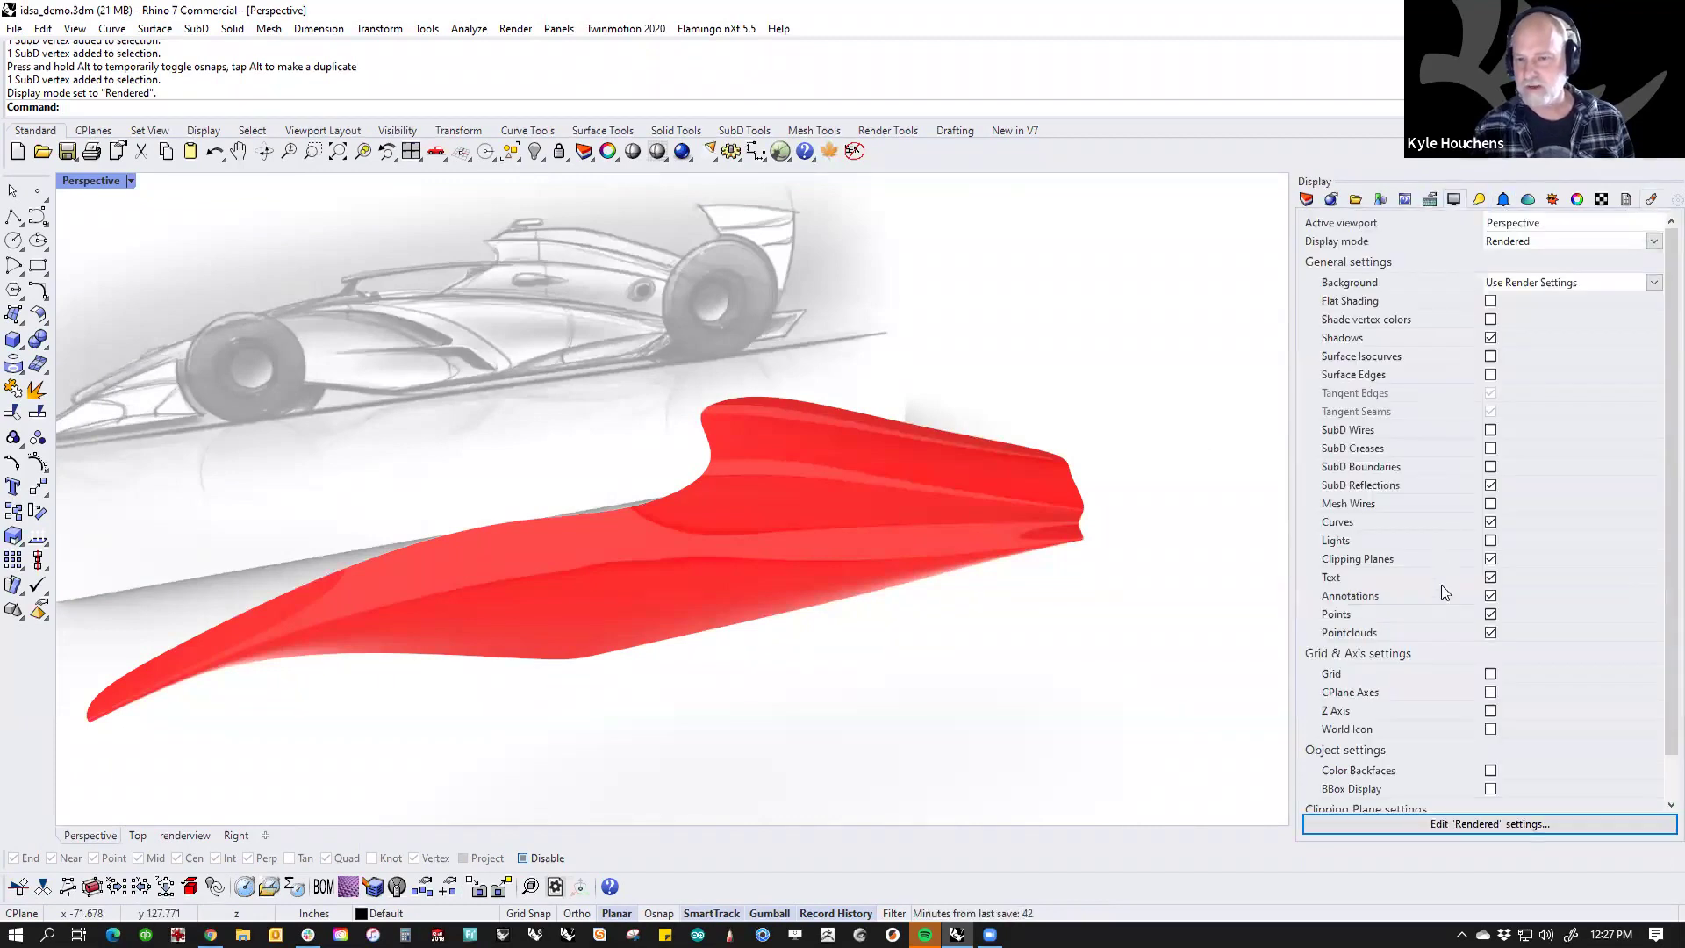
pyautogui.click(1490, 430)
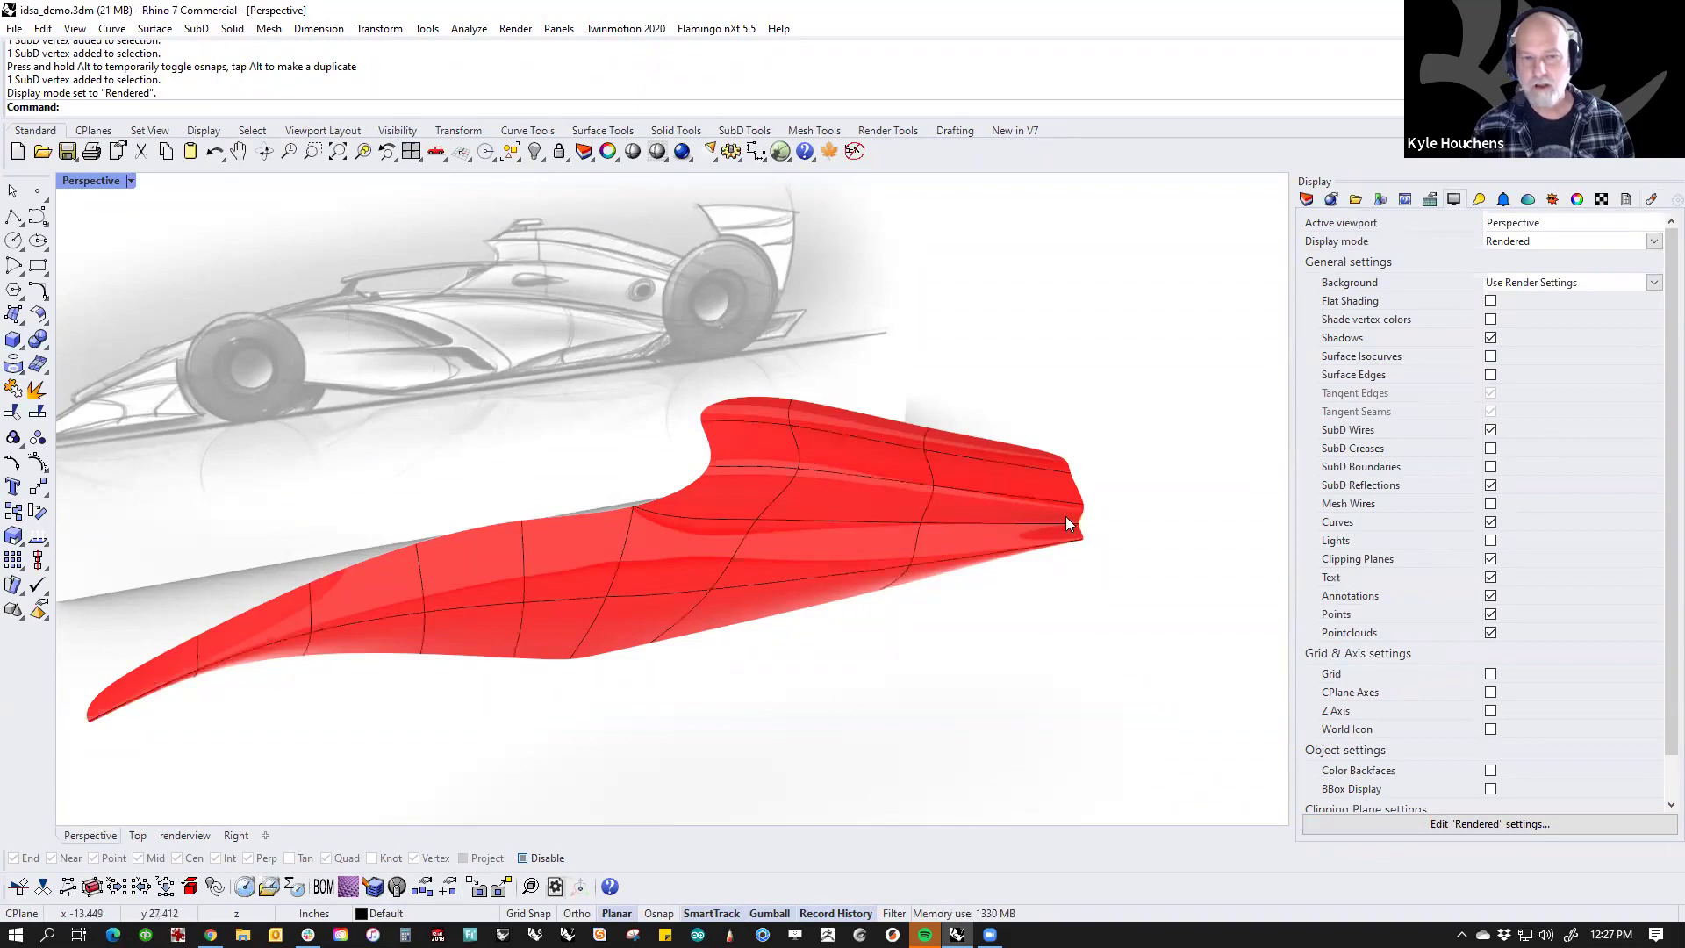
# Step: Select the complete lengthwise row of edges along the lower flank of the engine cover
pyautogui.keyDown('ctrl'); pyautogui.keyDown('shift'); pyautogui.click(1000, 493); pyautogui.keyUp('shift'); pyautogui.keyUp('ctrl')
pyautogui.keyDown('ctrl'); pyautogui.keyDown('shift'); pyautogui.click(864, 477); pyautogui.keyUp('shift'); pyautogui.keyUp('ctrl')
pyautogui.keyDown('ctrl'); pyautogui.keyDown('shift'); pyautogui.click(763, 461); pyautogui.keyUp('shift'); pyautogui.keyUp('ctrl')
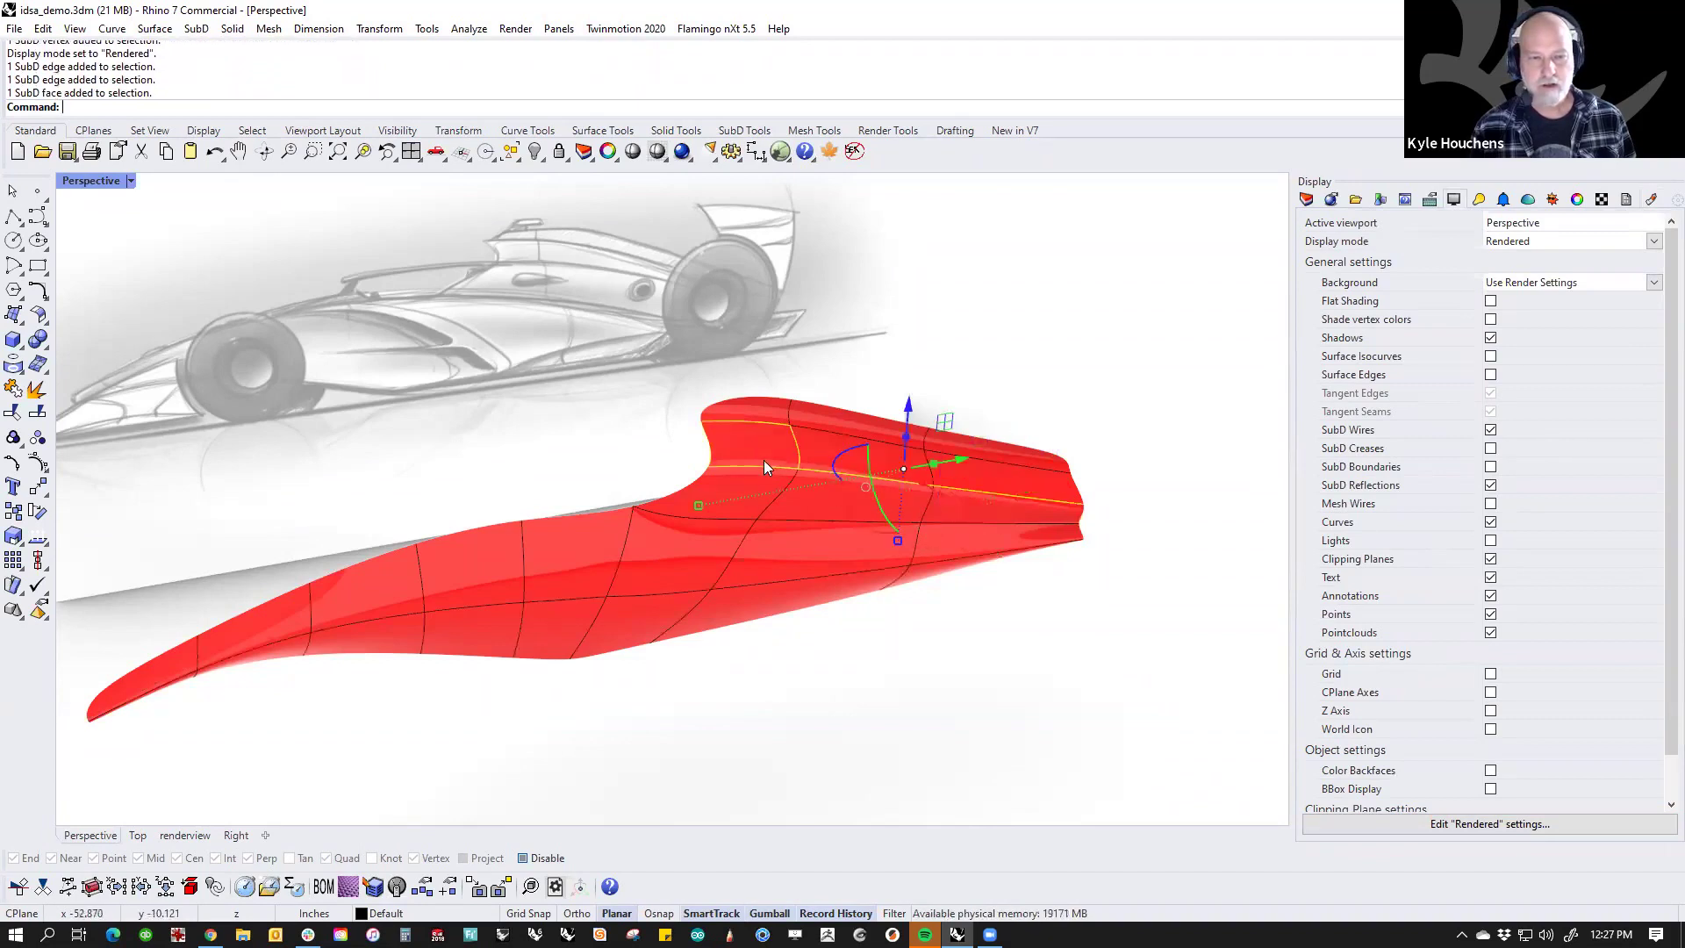
pyautogui.keyDown('ctrl'); pyautogui.keyDown('shift'); pyautogui.click(753, 441); pyautogui.keyUp('shift'); pyautogui.keyUp('ctrl')
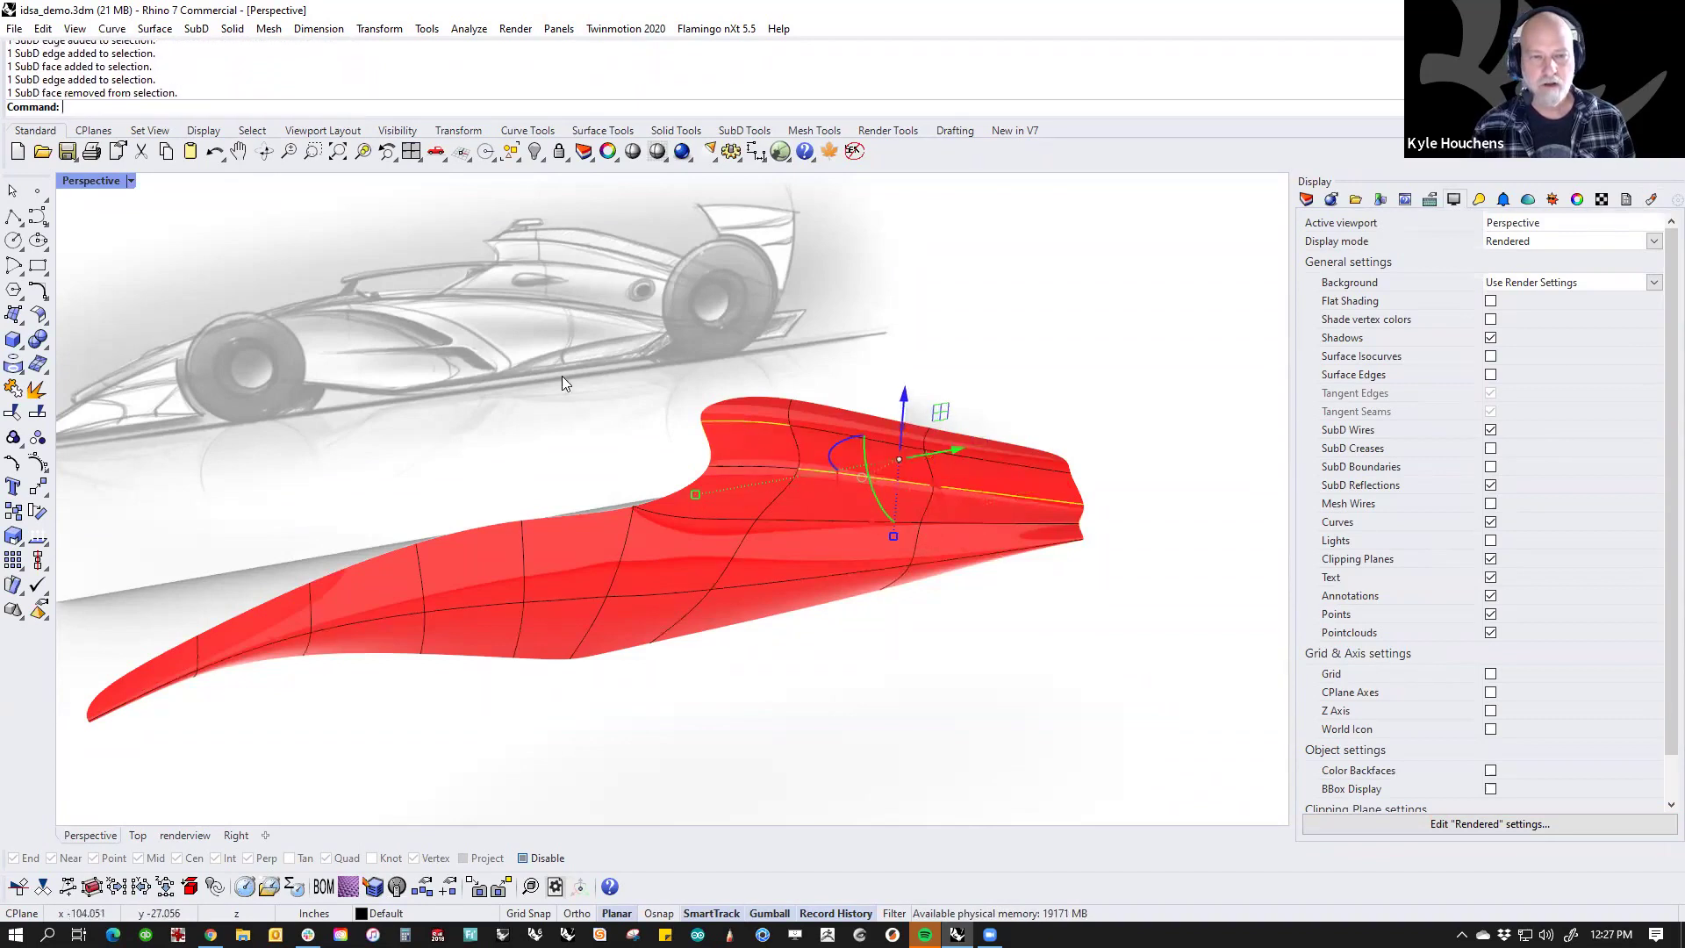
pyautogui.keyDown('ctrl'); pyautogui.keyDown('shift'); pyautogui.click(769, 467); pyautogui.keyUp('shift'); pyautogui.keyUp('ctrl')
pyautogui.keyDown('ctrl'); pyautogui.keyDown('shift'); pyautogui.click(844, 474); pyautogui.keyUp('shift'); pyautogui.keyUp('ctrl')
pyautogui.keyDown('ctrl'); pyautogui.keyDown('shift'); pyautogui.click(965, 489); pyautogui.keyUp('shift'); pyautogui.keyUp('ctrl')
pyautogui.moveTo(965, 490)
pyautogui.mouseDown(button='right')
pyautogui.moveTo(954, 548)
pyautogui.moveTo(1019, 650)
pyautogui.moveTo(1033, 633)
pyautogui.mouseUp(button='right')
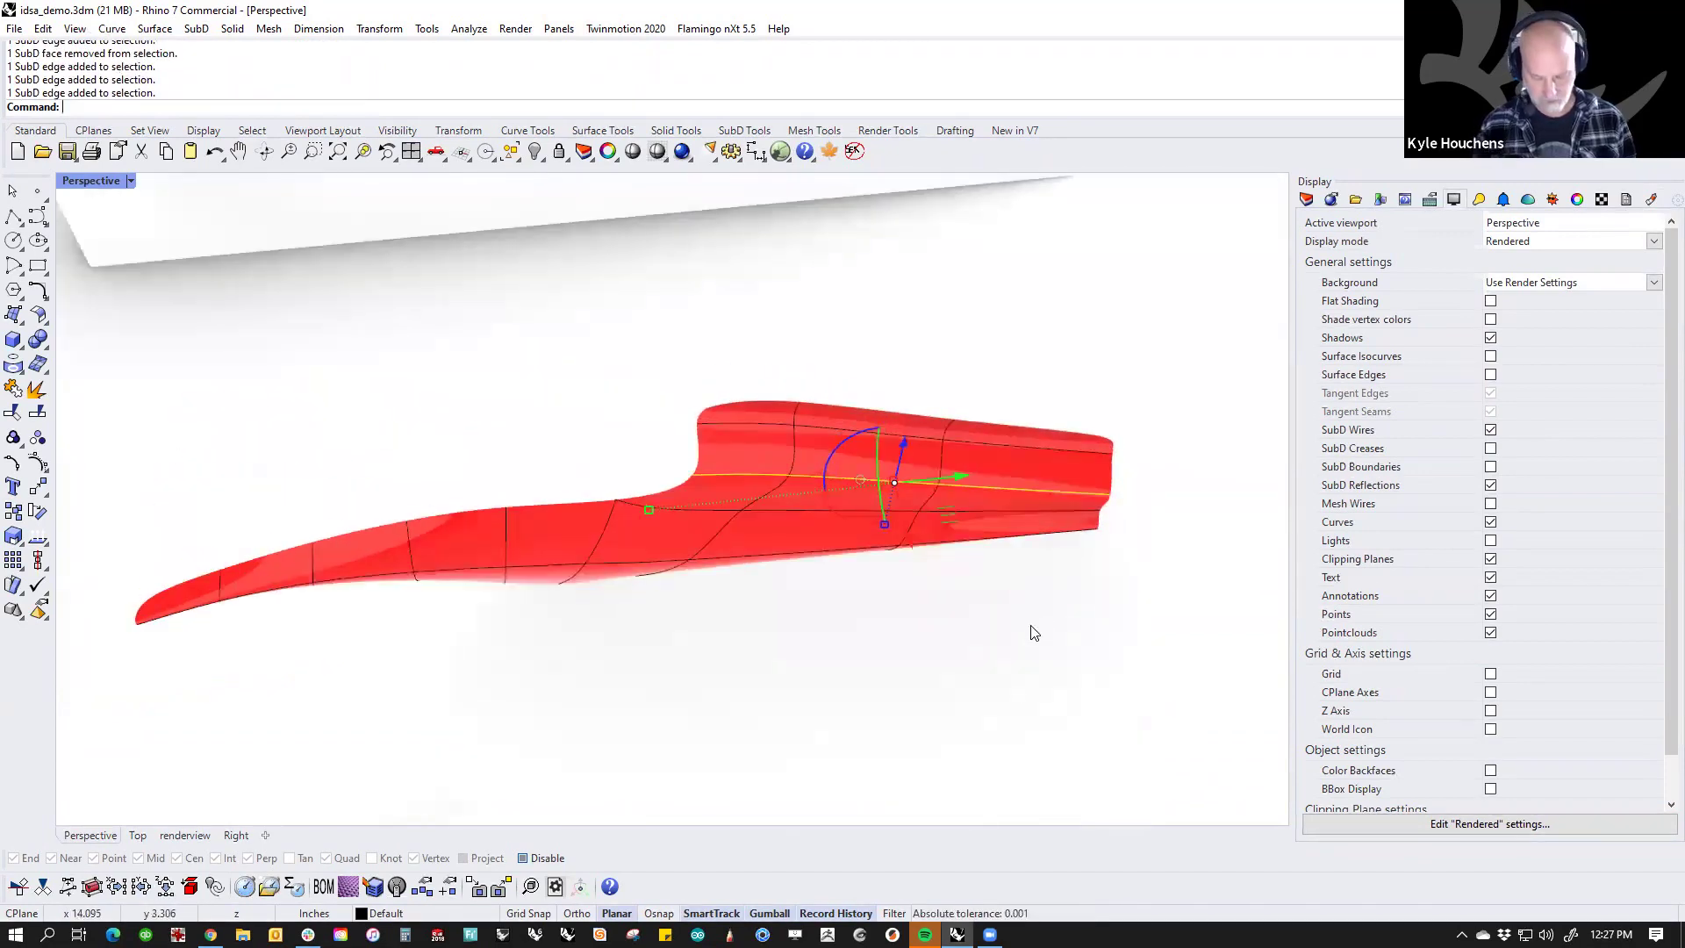
# Step: In the Top view, bend the selected flank edges with a spine from the engine cover's front corner to its rear end, curving inward
pyautogui.write('Top')
pyautogui.press('Return')
pyautogui.moveTo(982, 546); pyautogui.dragTo(1028, 227, button='right')
pyautogui.rightClick(980, 83)
pyautogui.moveTo(908, 586); pyautogui.dragTo(859, 497, button='right')
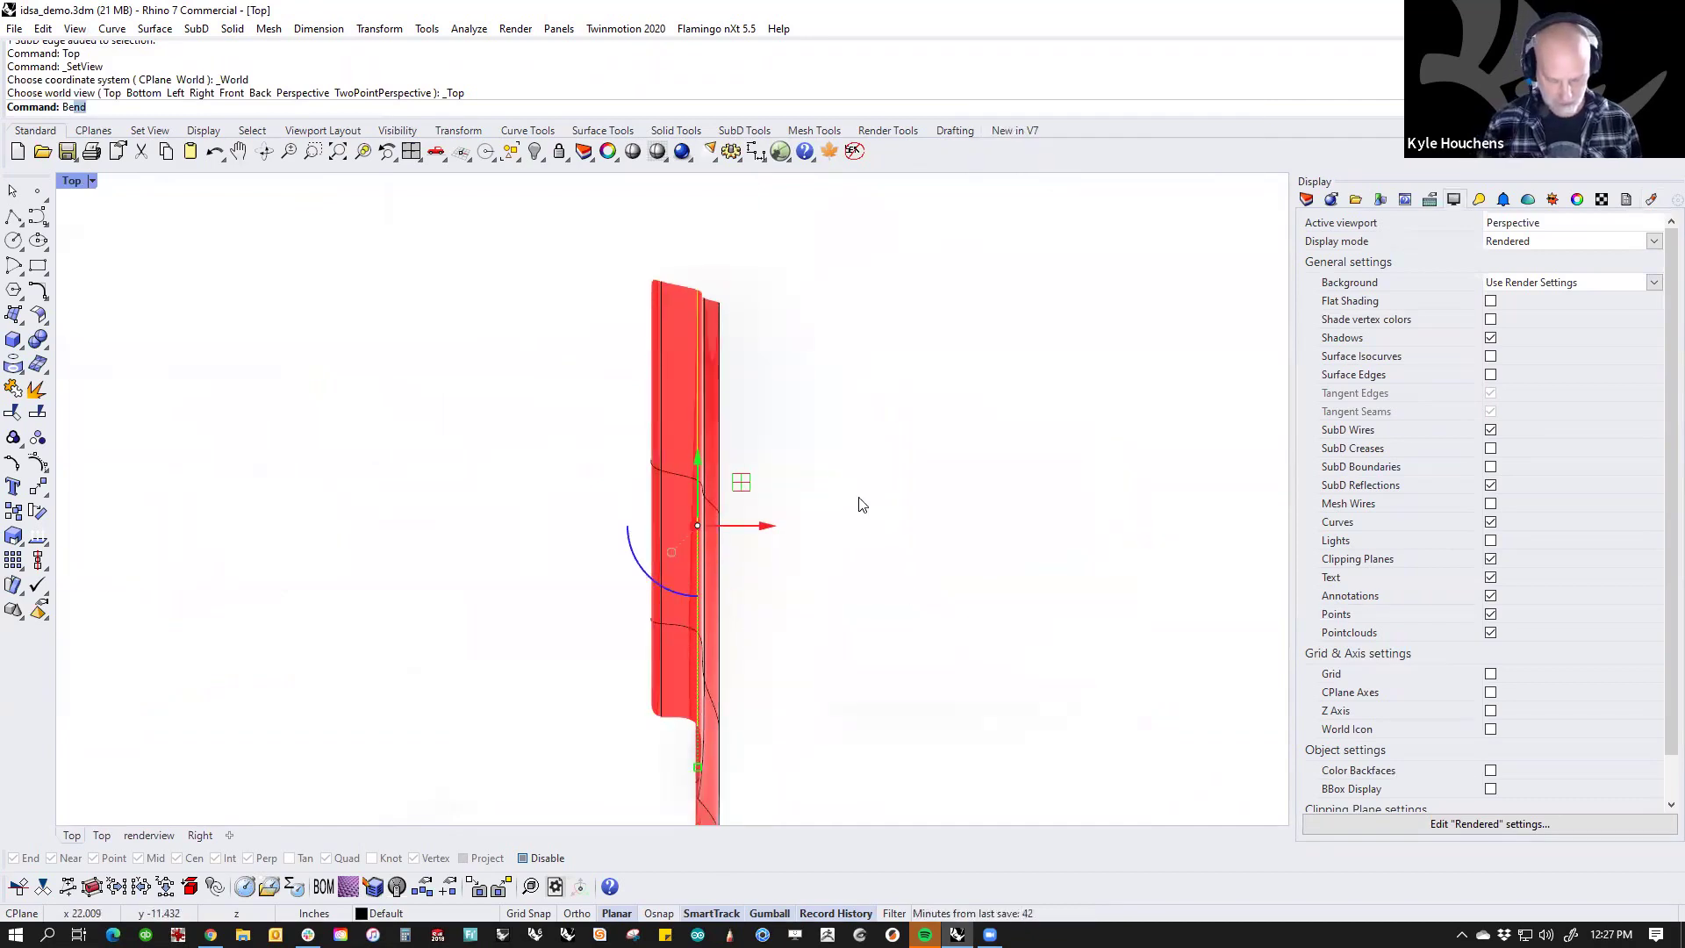
pyautogui.press('Return')
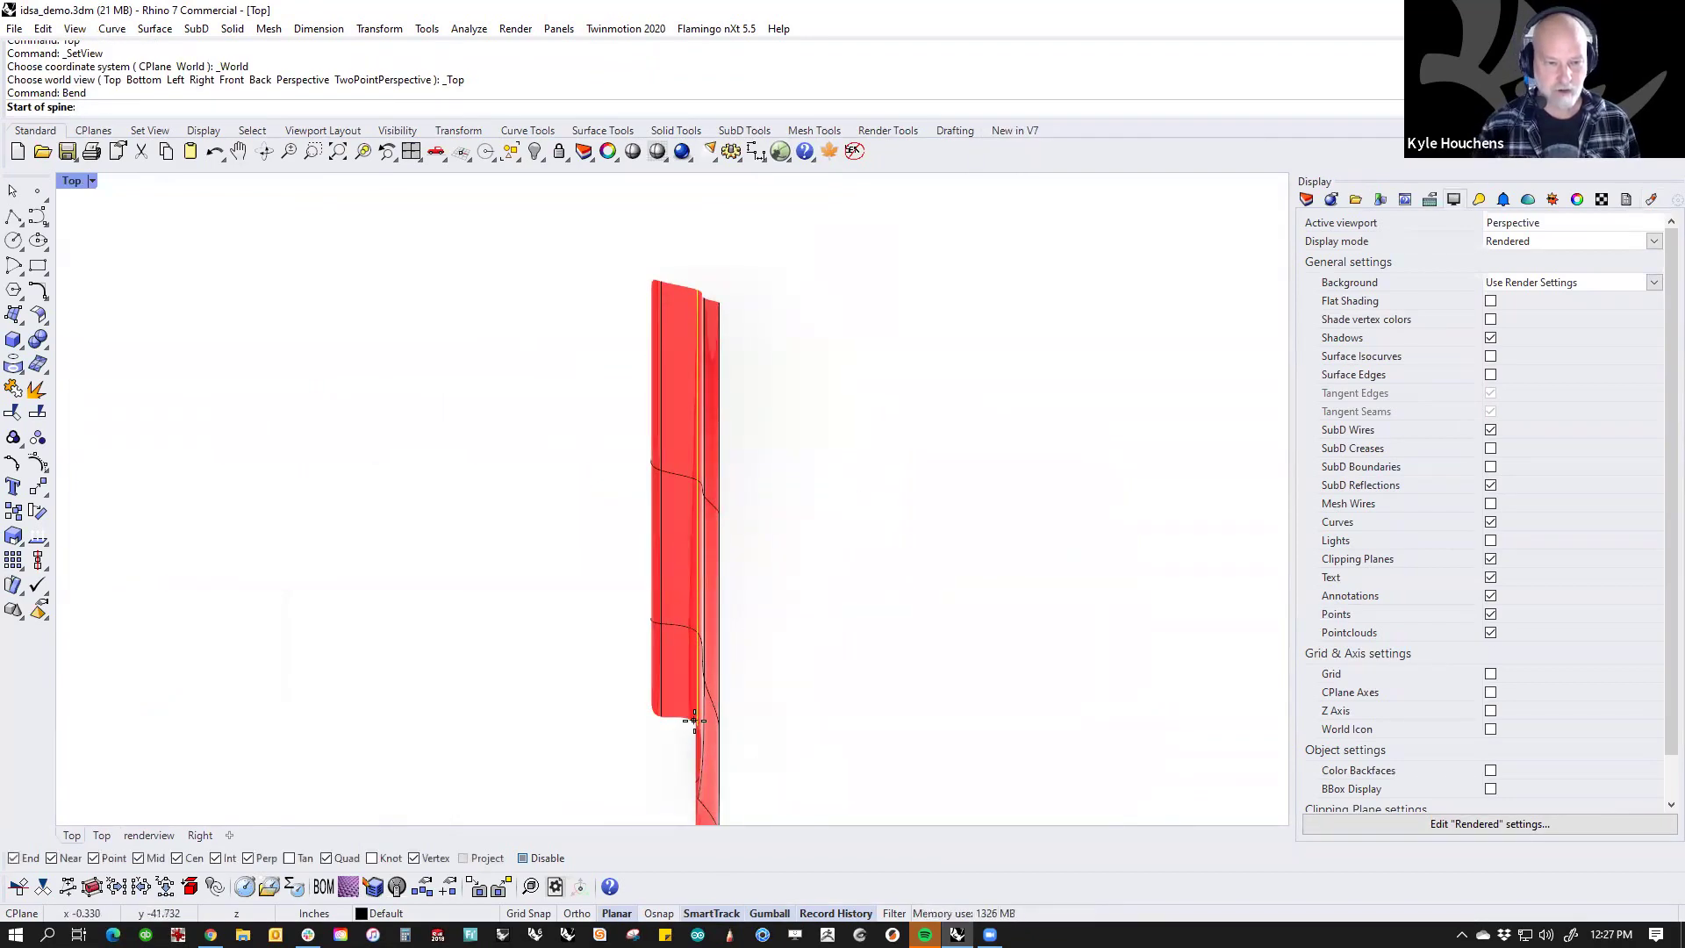
pyautogui.click(694, 720)
pyautogui.click(697, 270)
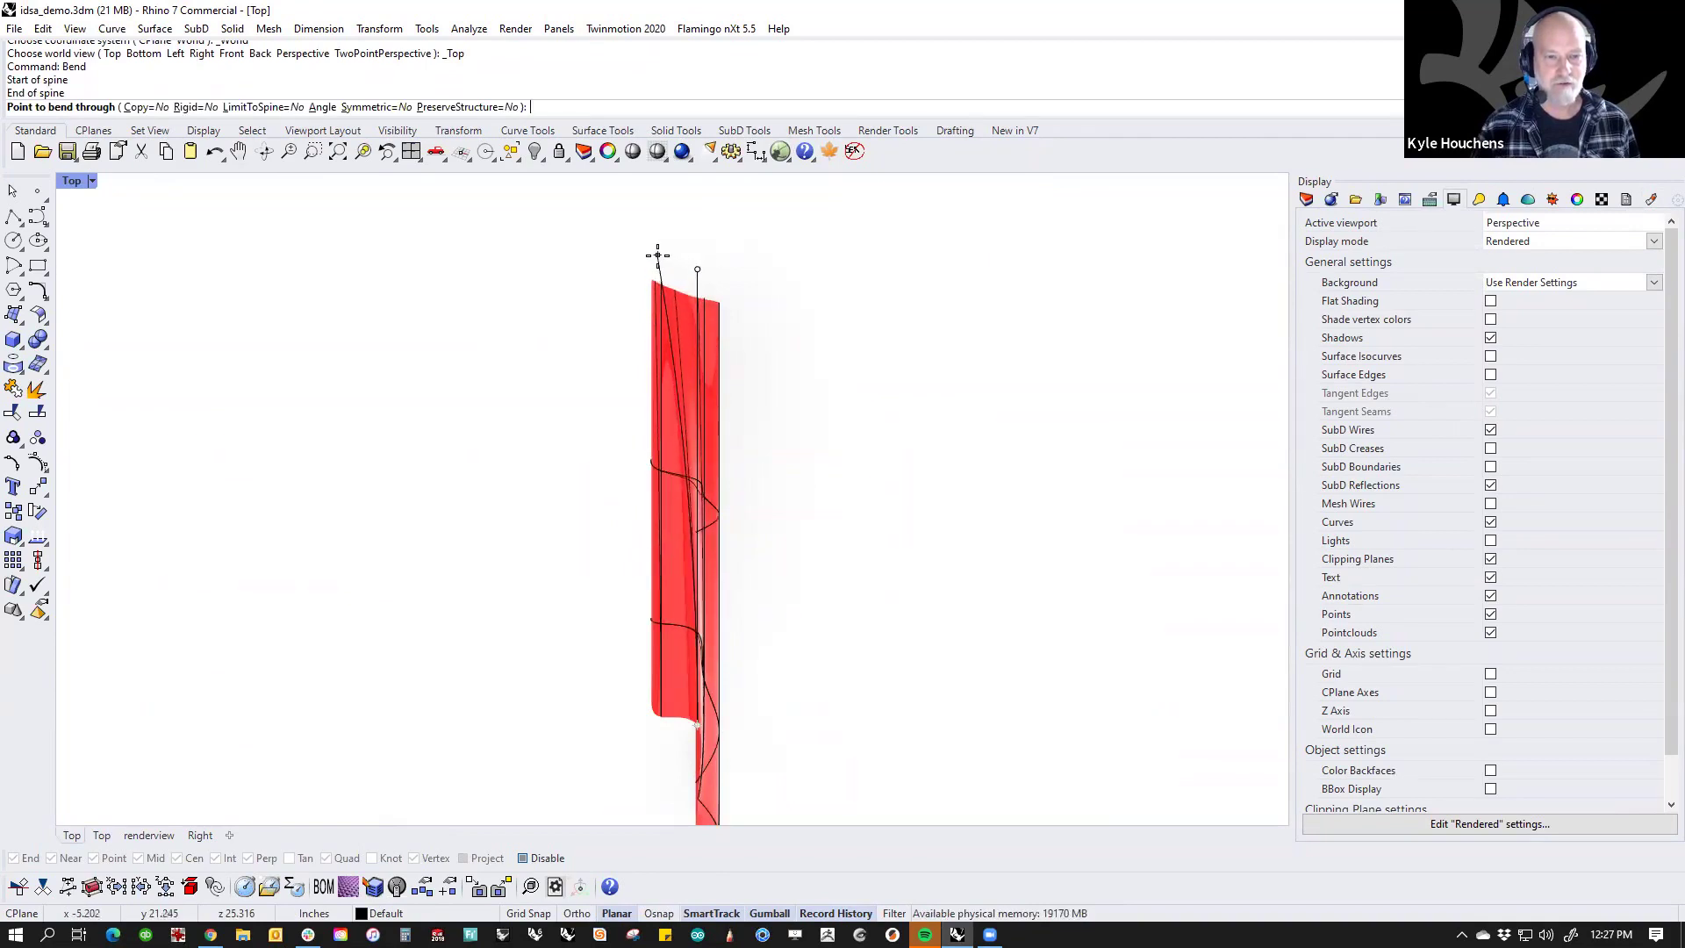
pyautogui.click(657, 256)
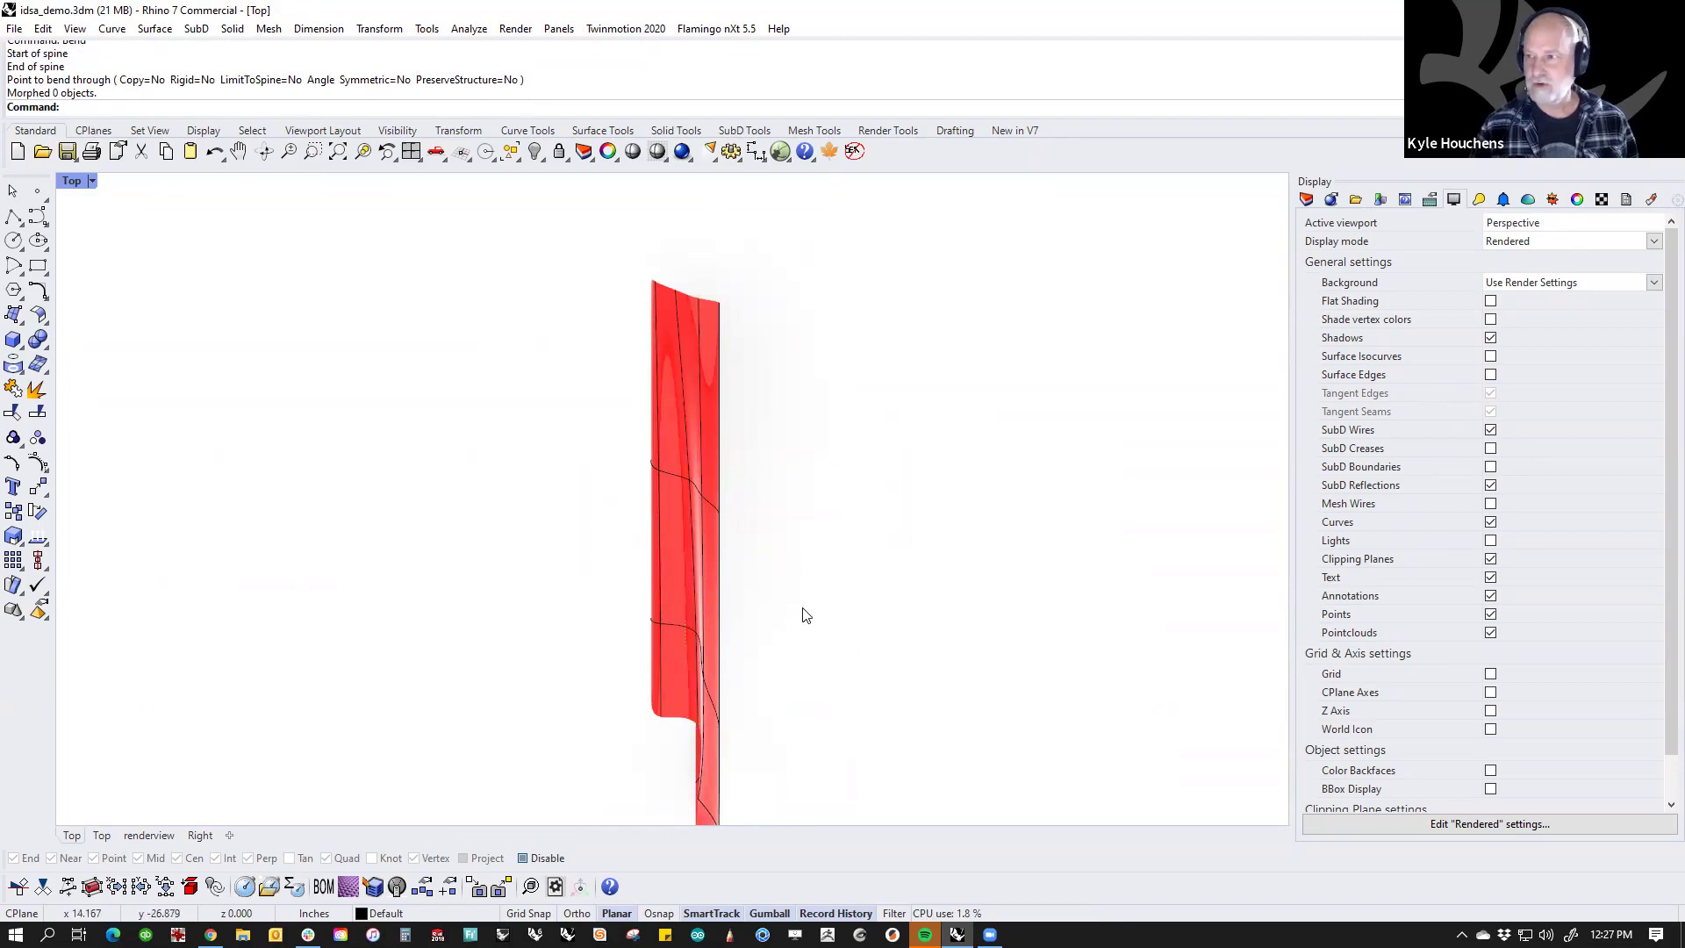
# Step: Return to the Perspective view and set the construction plane to World Top
pyautogui.write('p')
pyautogui.press('Return')
pyautogui.moveTo(1092, 673)
pyautogui.mouseDown(button='right')
pyautogui.moveTo(655, 500)
pyautogui.moveTo(489, 545)
pyautogui.moveTo(758, 617)
pyautogui.moveTo(843, 597)
pyautogui.moveTo(860, 620)
pyautogui.moveTo(881, 596)
pyautogui.moveTo(865, 602)
pyautogui.mouseUp(button='right')
# Step: Mirror a copy of the body side SubD across a lengthwise plane starting at the origin (0)
pyautogui.click(865, 602)
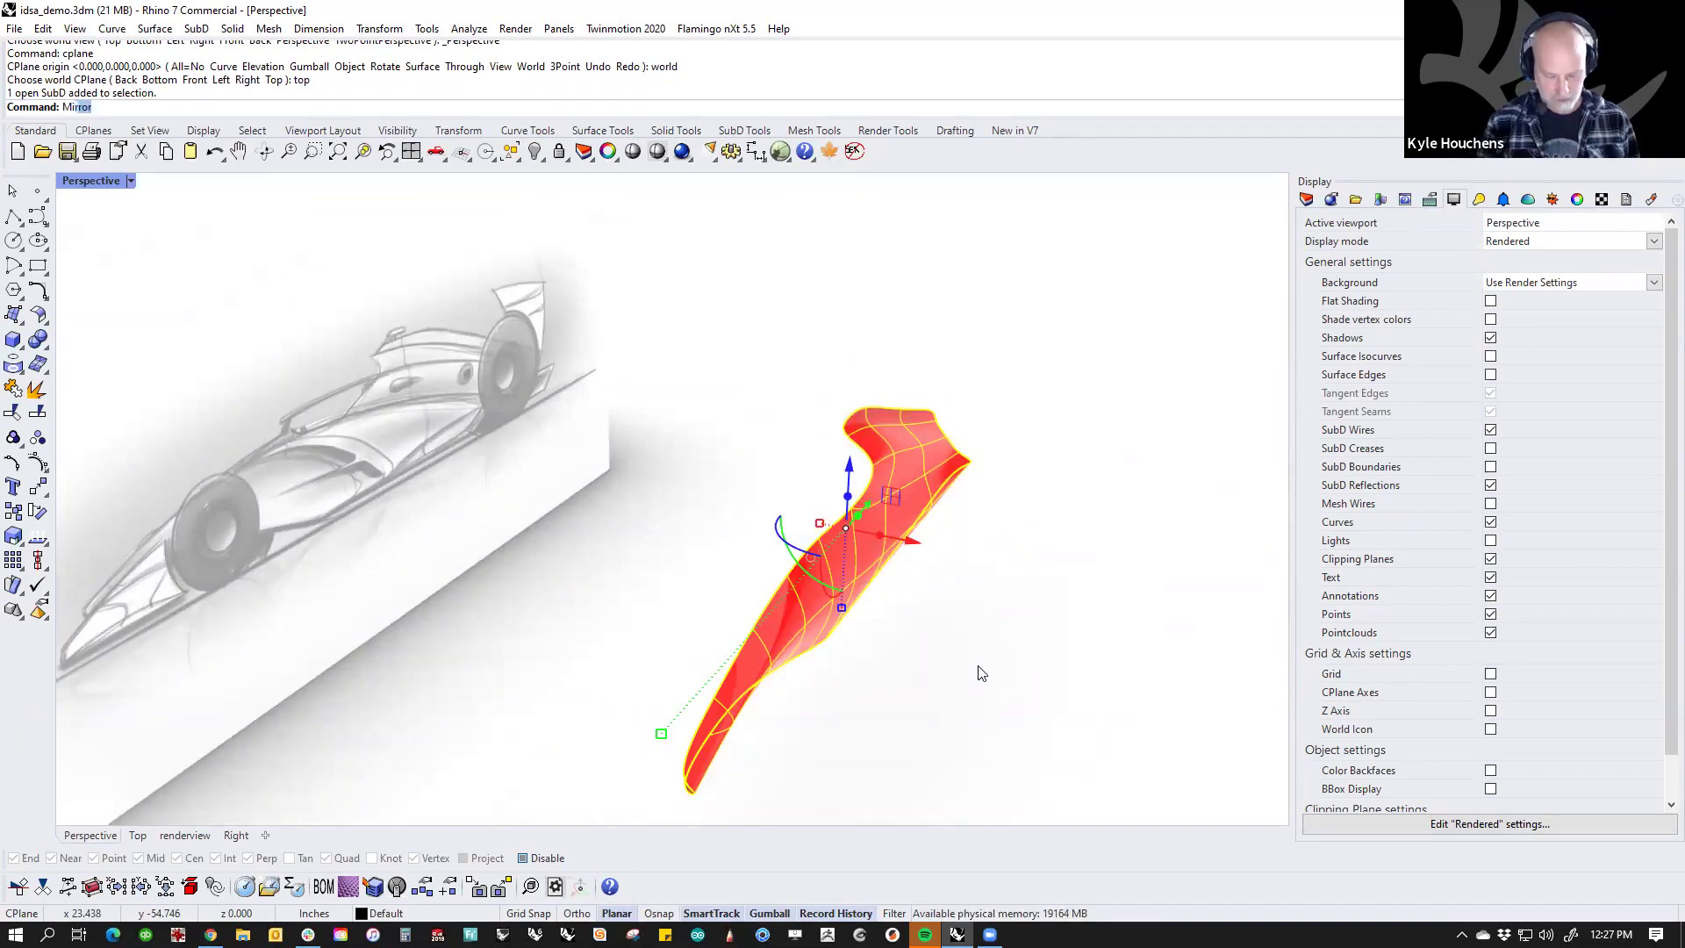
pyautogui.write('Miro')
pyautogui.press('BackSpace')
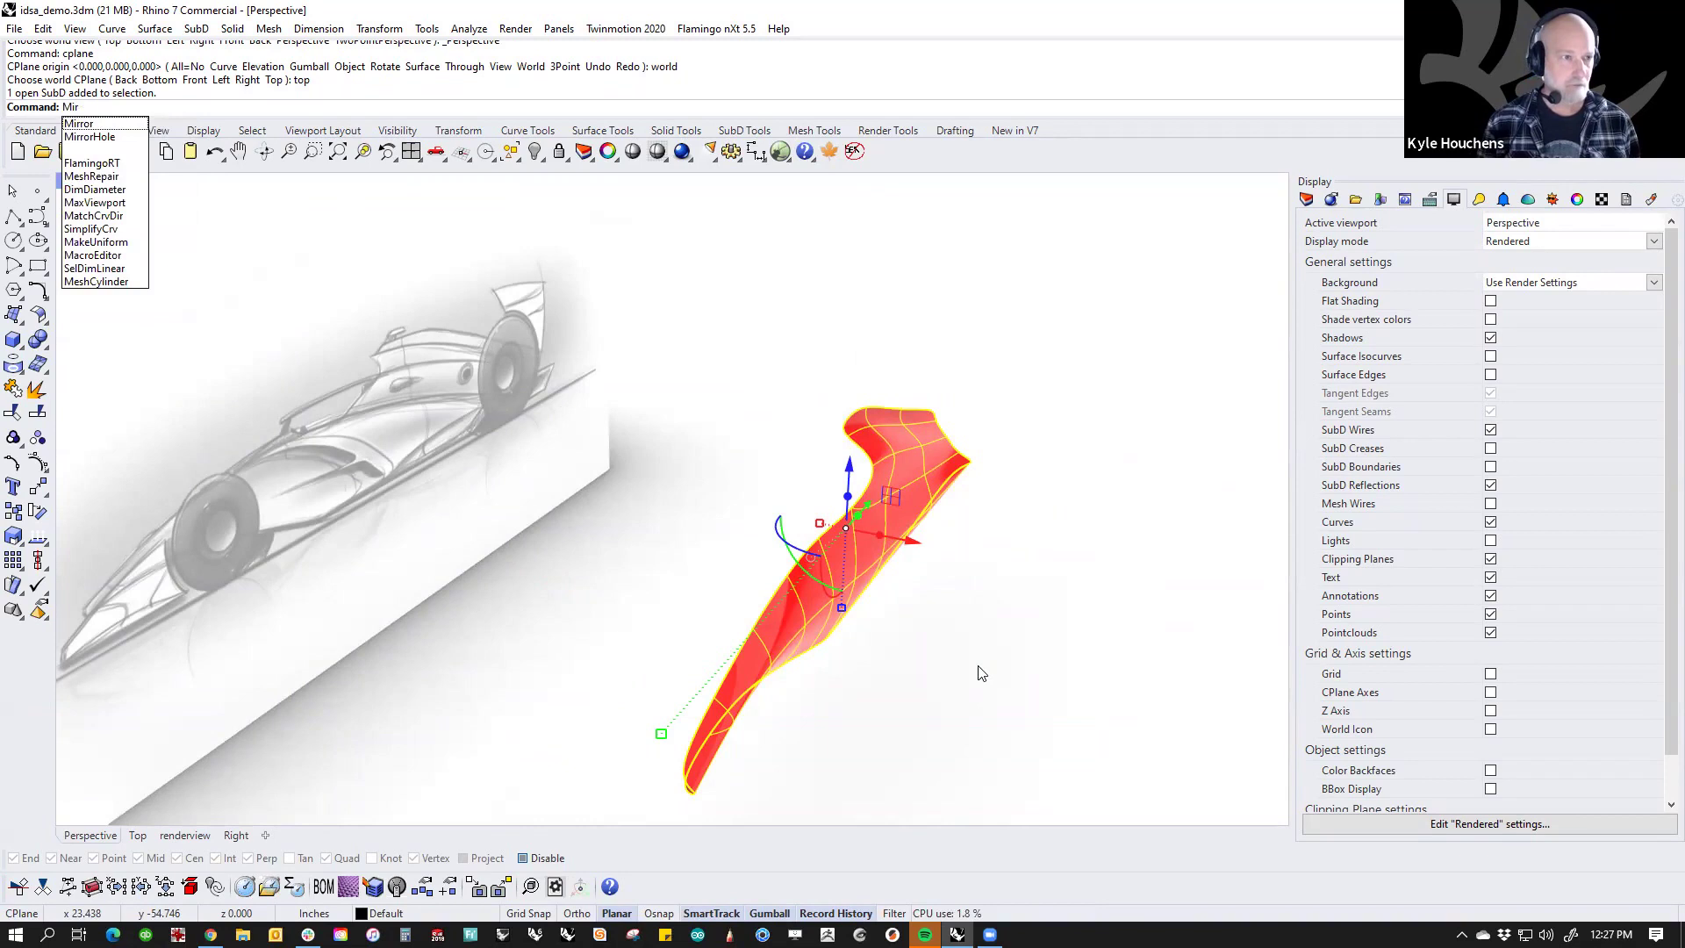
pyautogui.write('ror')
pyautogui.press('Return')
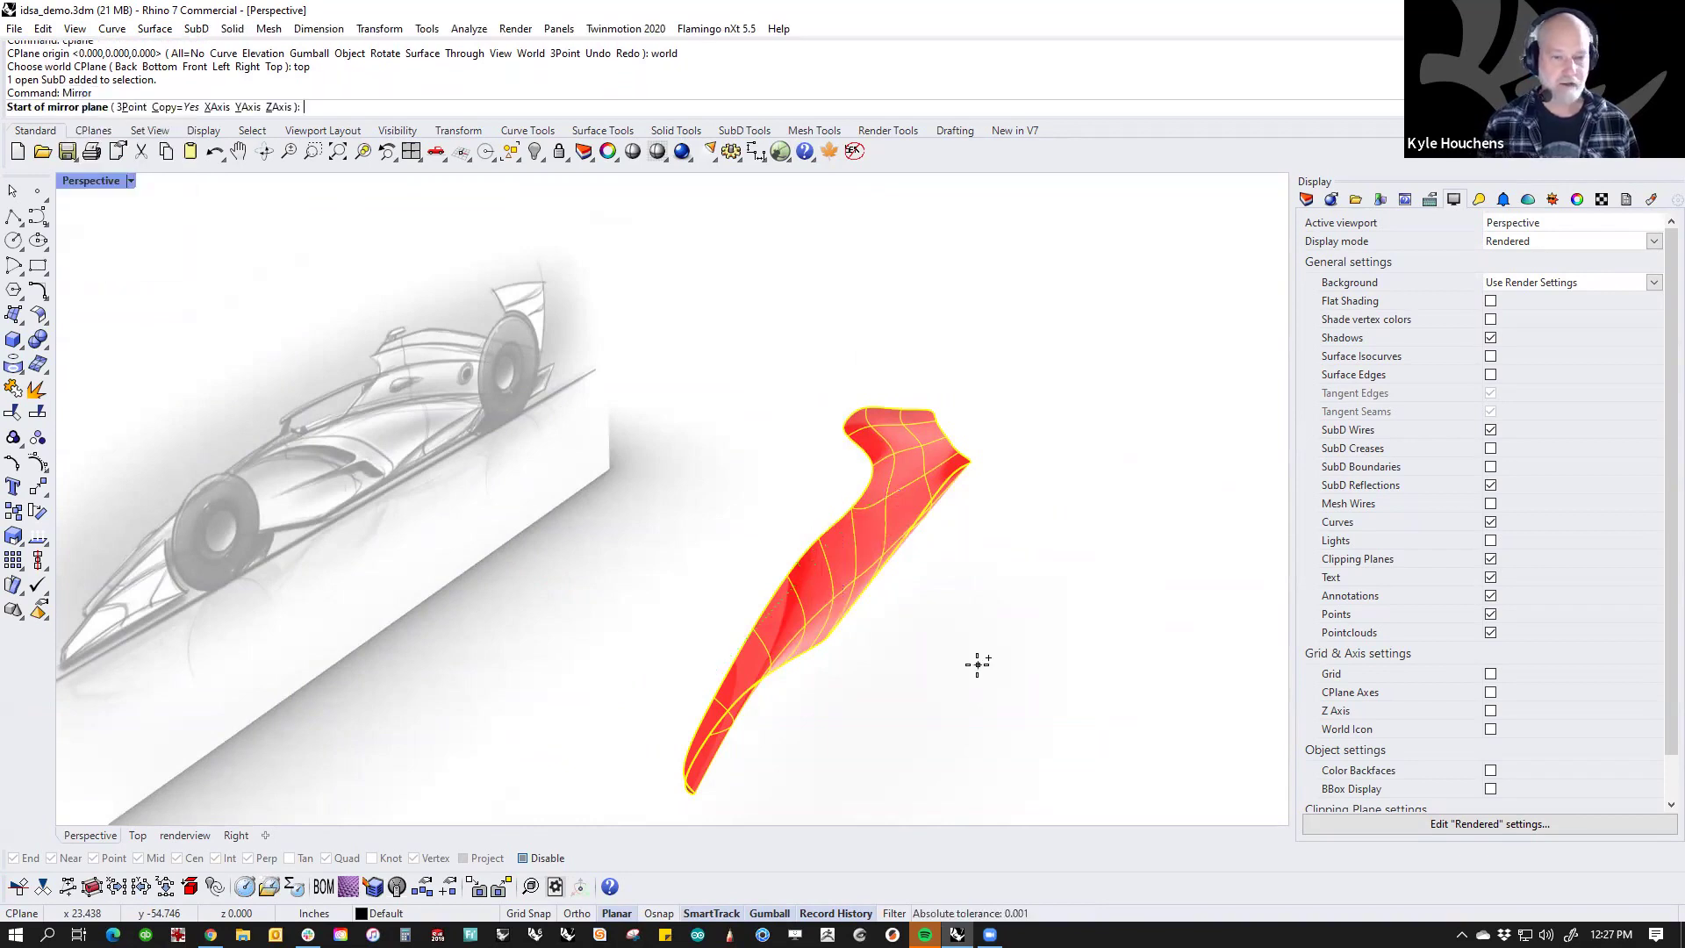
pyautogui.write('0')
pyautogui.press('Return')
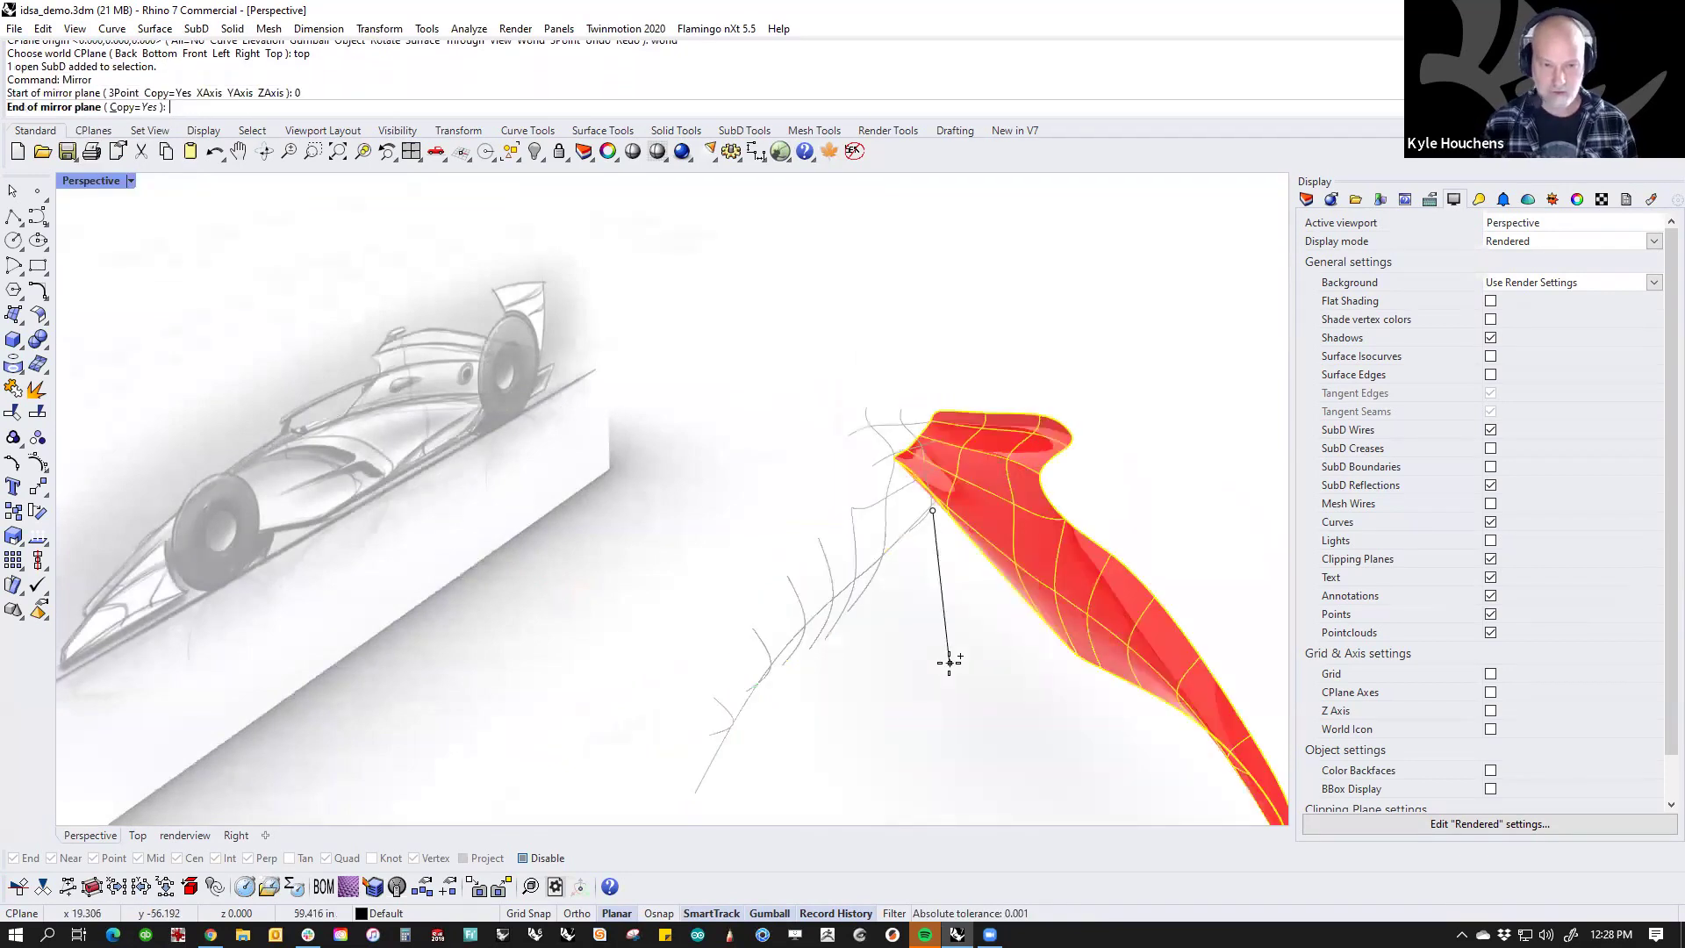
pyautogui.click(844, 682)
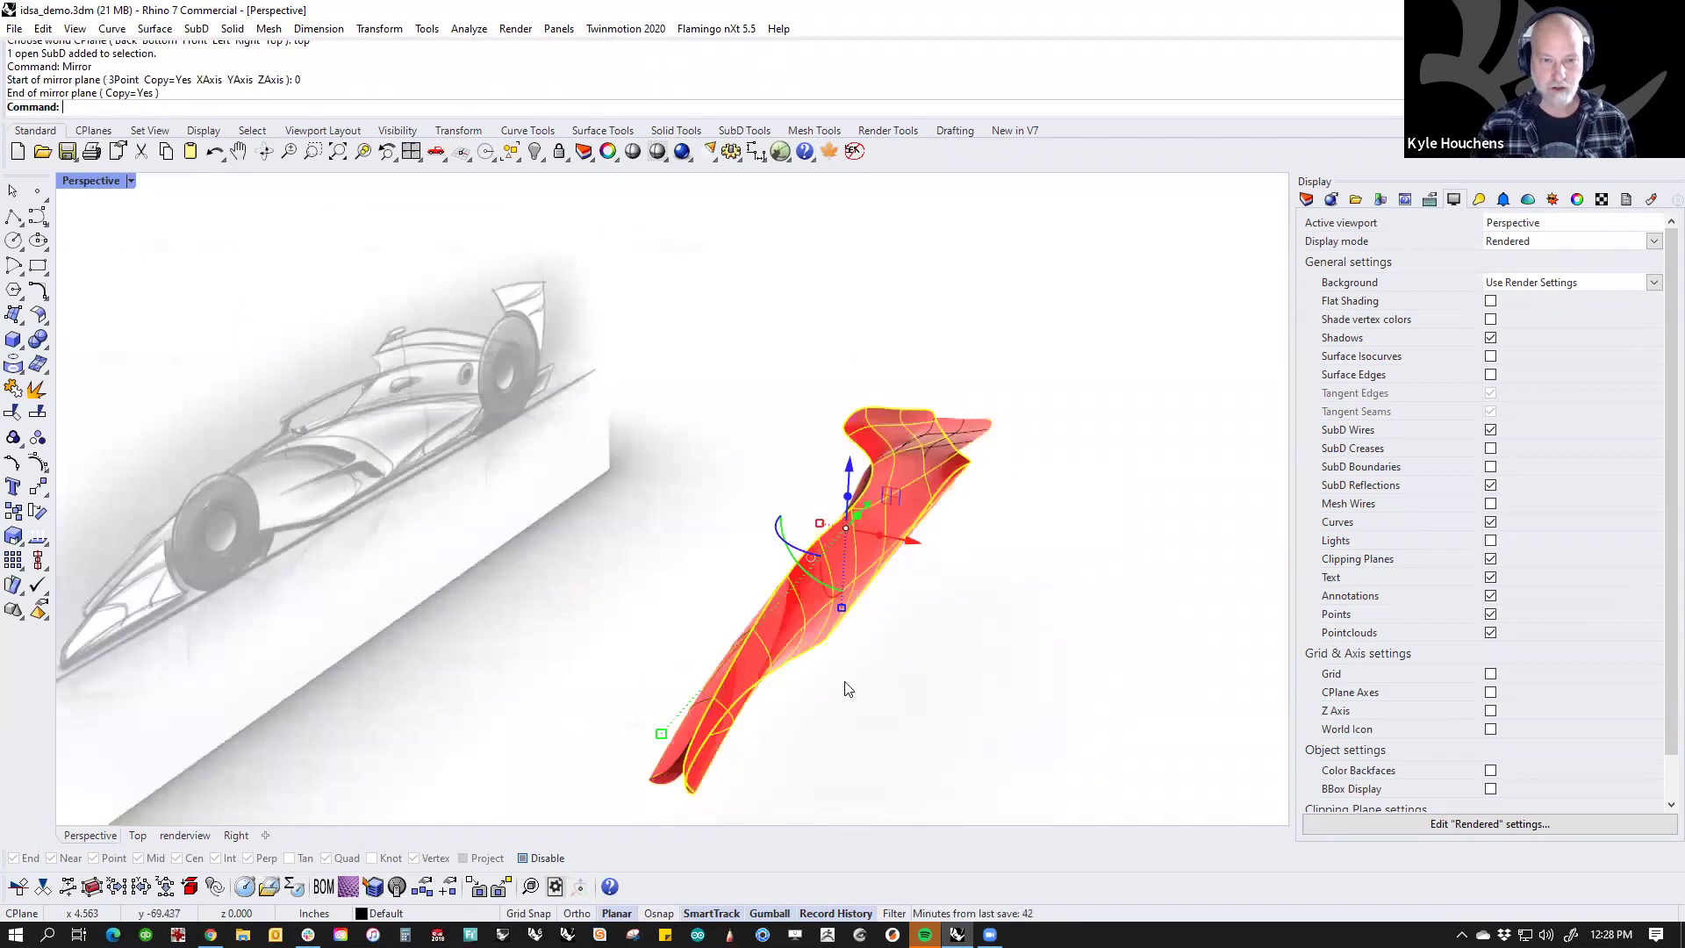
# Step: Move the original body half sideways and adjust its spacing from the mirrored half
pyautogui.click(735, 728)
pyautogui.moveTo(912, 541); pyautogui.dragTo(970, 624)
pyautogui.press('Escape')
pyautogui.moveTo(970, 624)
pyautogui.mouseDown(button='right')
pyautogui.moveTo(996, 714)
pyautogui.moveTo(688, 694)
pyautogui.moveTo(624, 677)
pyautogui.moveTo(643, 654)
pyautogui.moveTo(613, 654)
pyautogui.moveTo(653, 683)
pyautogui.moveTo(417, 655)
pyautogui.mouseUp(button='right')
pyautogui.click(417, 654)
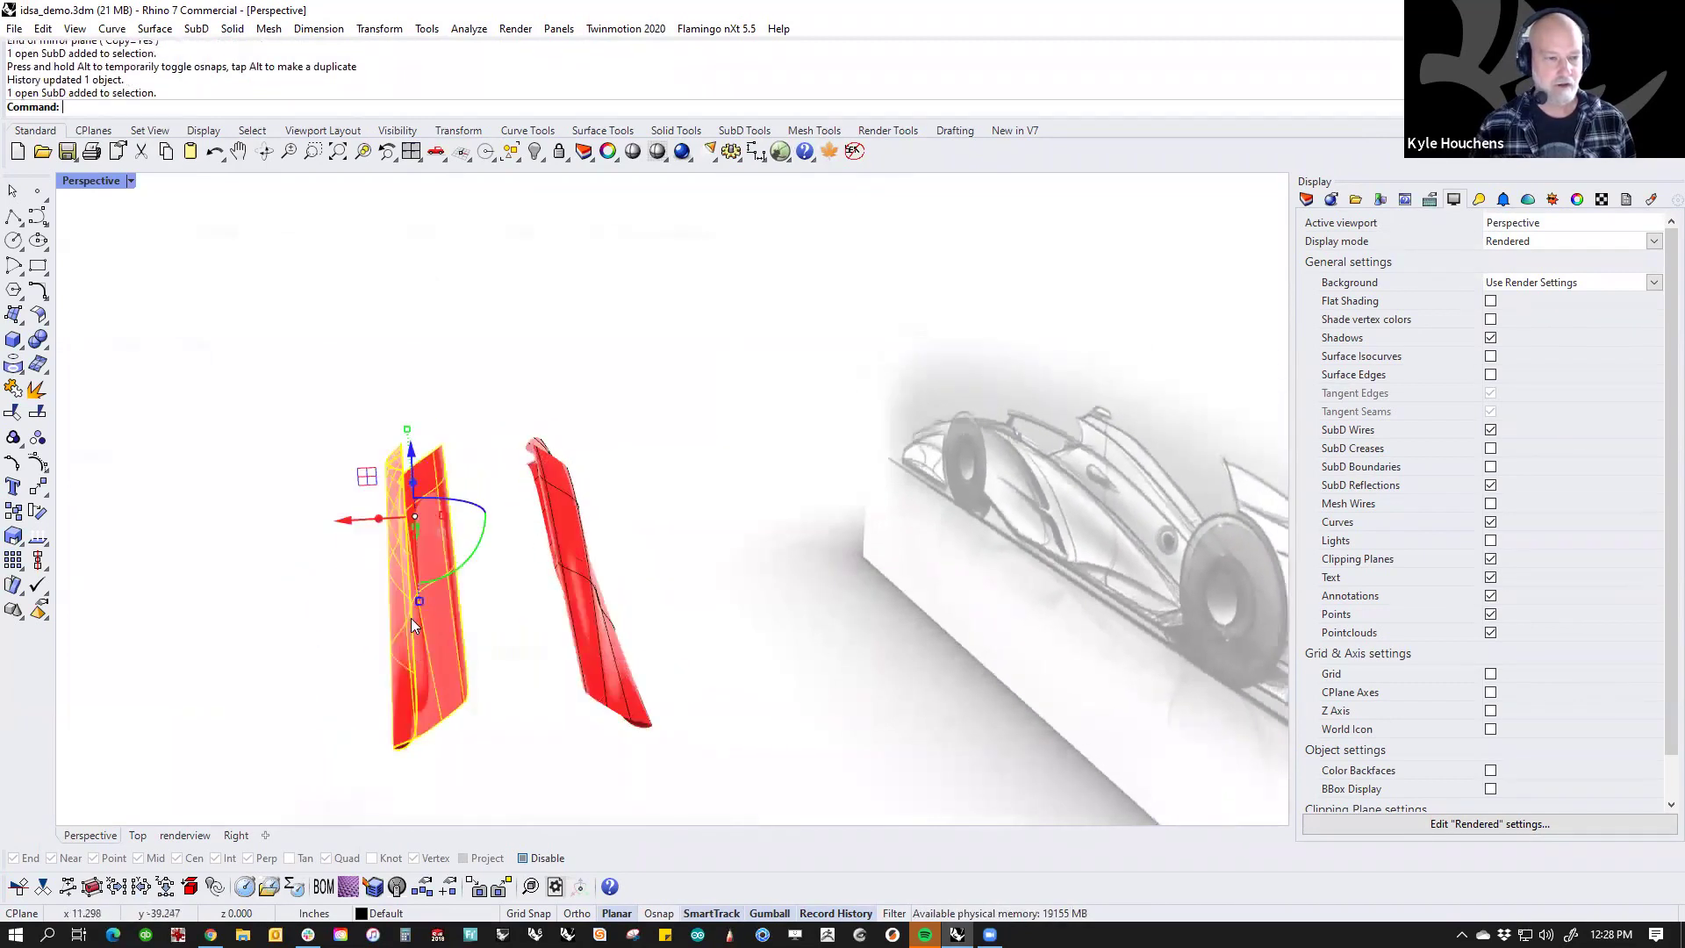
pyautogui.moveTo(411, 517)
pyautogui.mouseDown()
pyautogui.moveTo(360, 521)
pyautogui.moveTo(427, 530)
pyautogui.moveTo(329, 519)
pyautogui.moveTo(389, 519)
pyautogui.mouseUp()
# Step: Select the facing upper edges of both engine cover halves and stitch them together at the Average location
pyautogui.moveTo(688, 573); pyautogui.dragTo(658, 613, button='right')
pyautogui.click(697, 591)
pyautogui.keyDown('ctrl'); pyautogui.keyDown('shift'); pyautogui.click(739, 571); pyautogui.keyUp('shift'); pyautogui.keyUp('ctrl')
pyautogui.keyDown('ctrl'); pyautogui.keyDown('shift'); pyautogui.click(809, 609); pyautogui.keyUp('shift'); pyautogui.keyUp('ctrl')
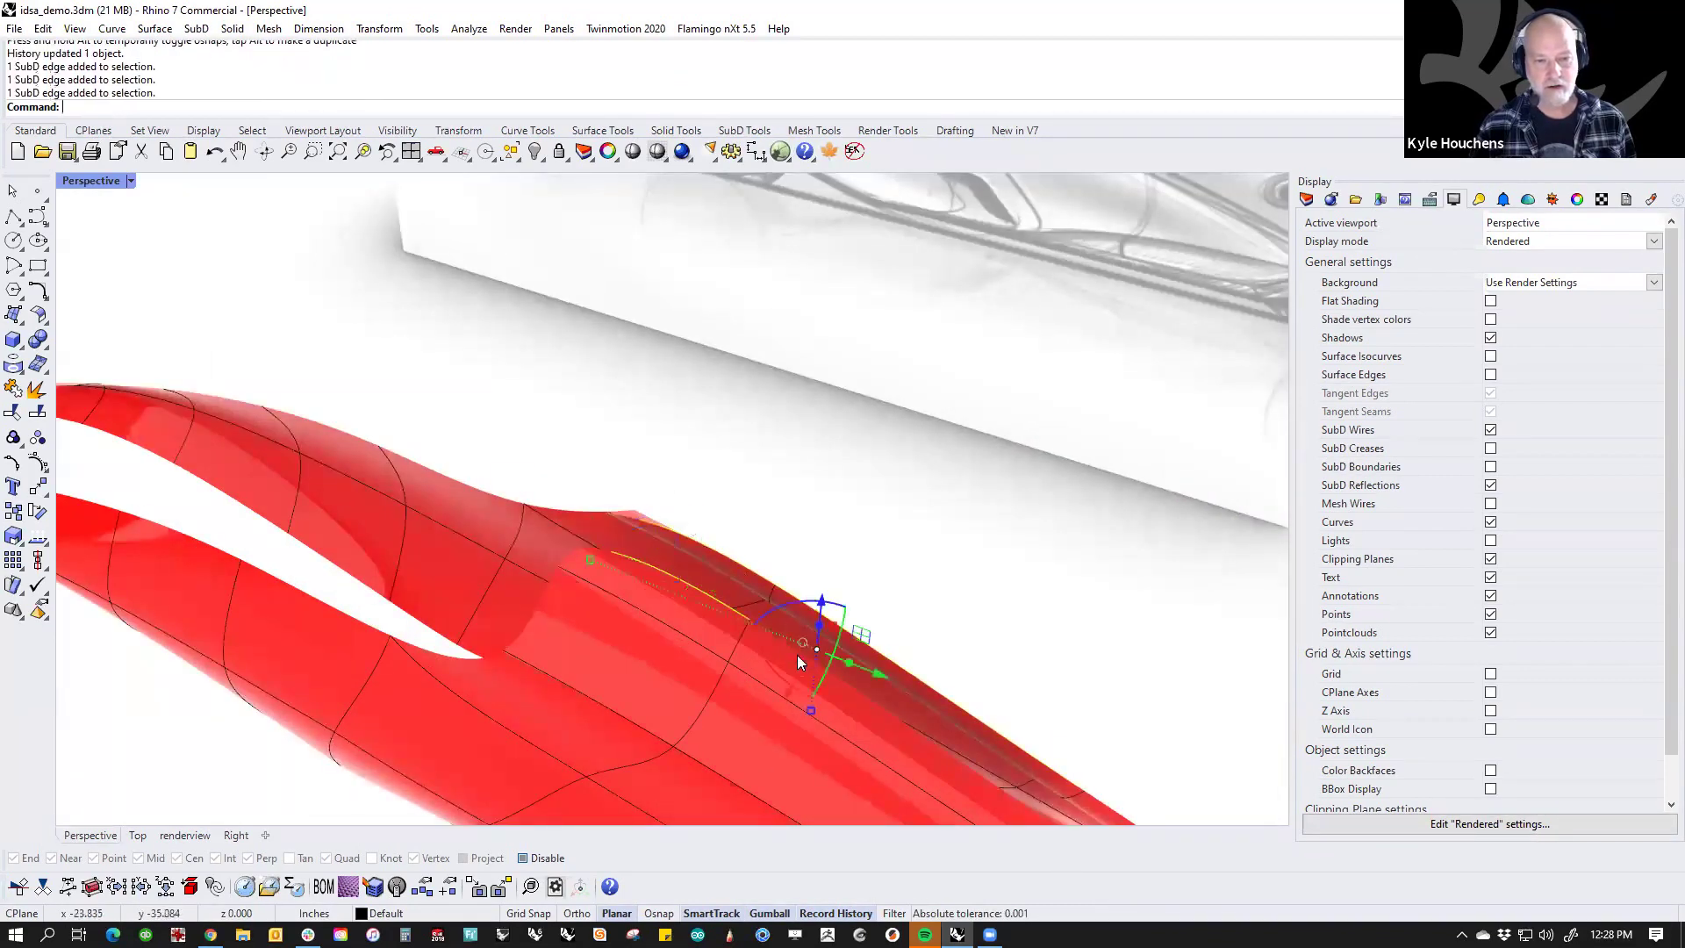
pyautogui.keyDown('ctrl'); pyautogui.keyDown('shift'); pyautogui.click(887, 714); pyautogui.keyUp('shift'); pyautogui.keyUp('ctrl')
pyautogui.moveTo(1084, 710); pyautogui.dragTo(895, 639, button='right')
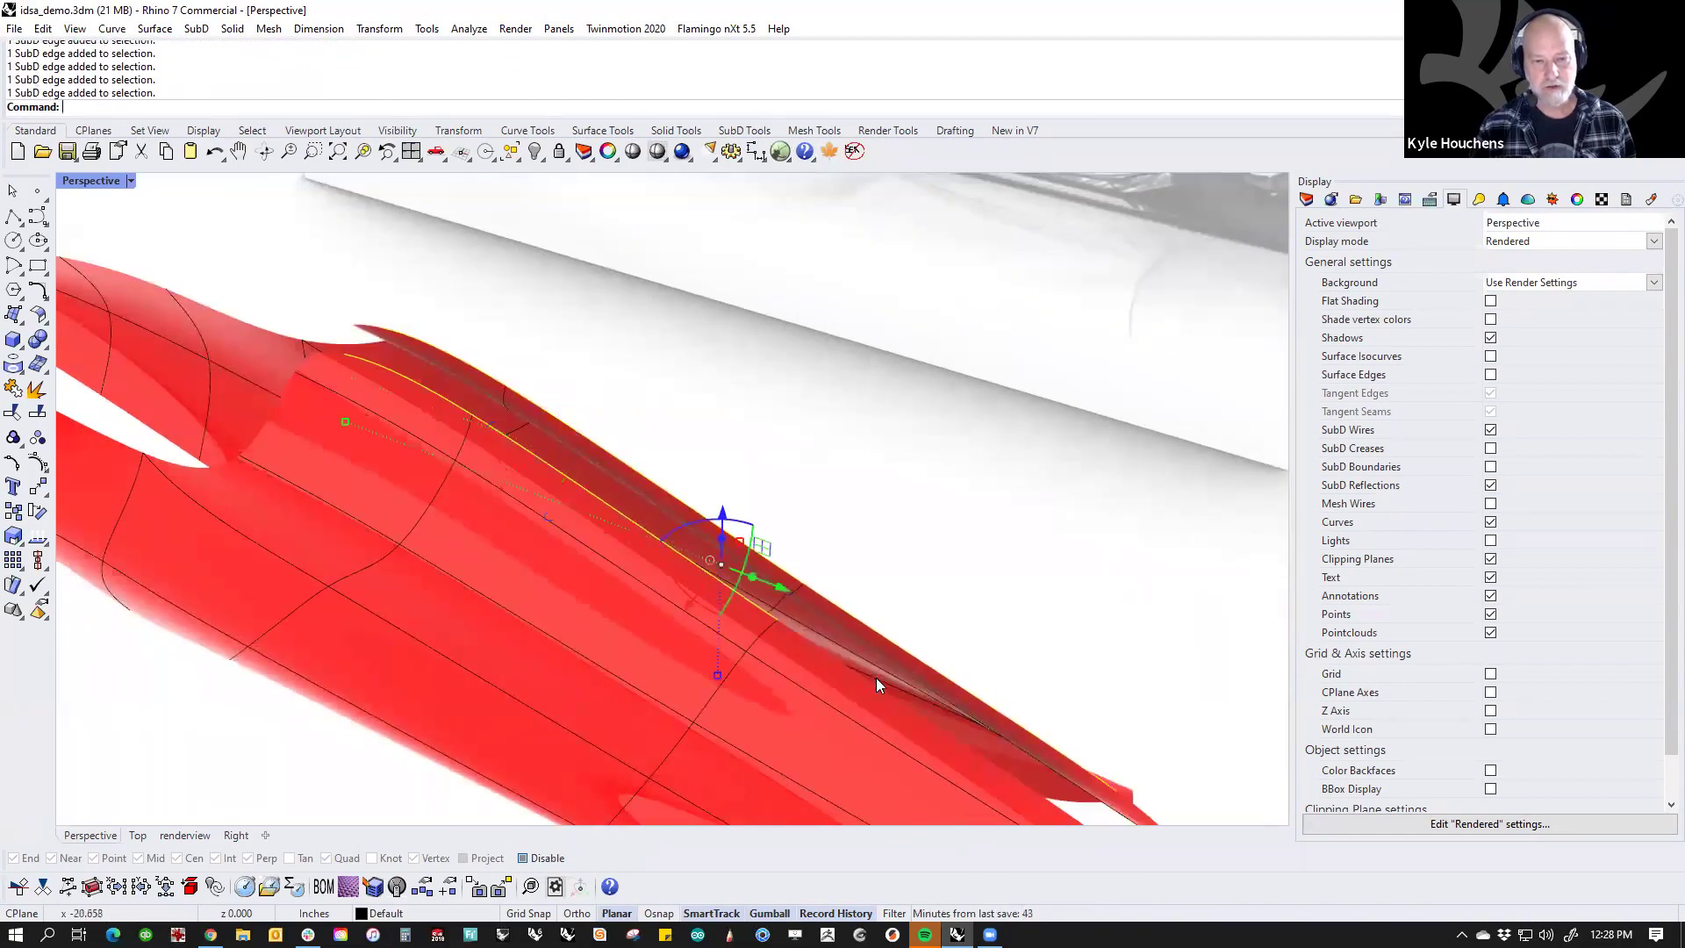
pyautogui.moveTo(972, 702); pyautogui.dragTo(890, 539, button='right')
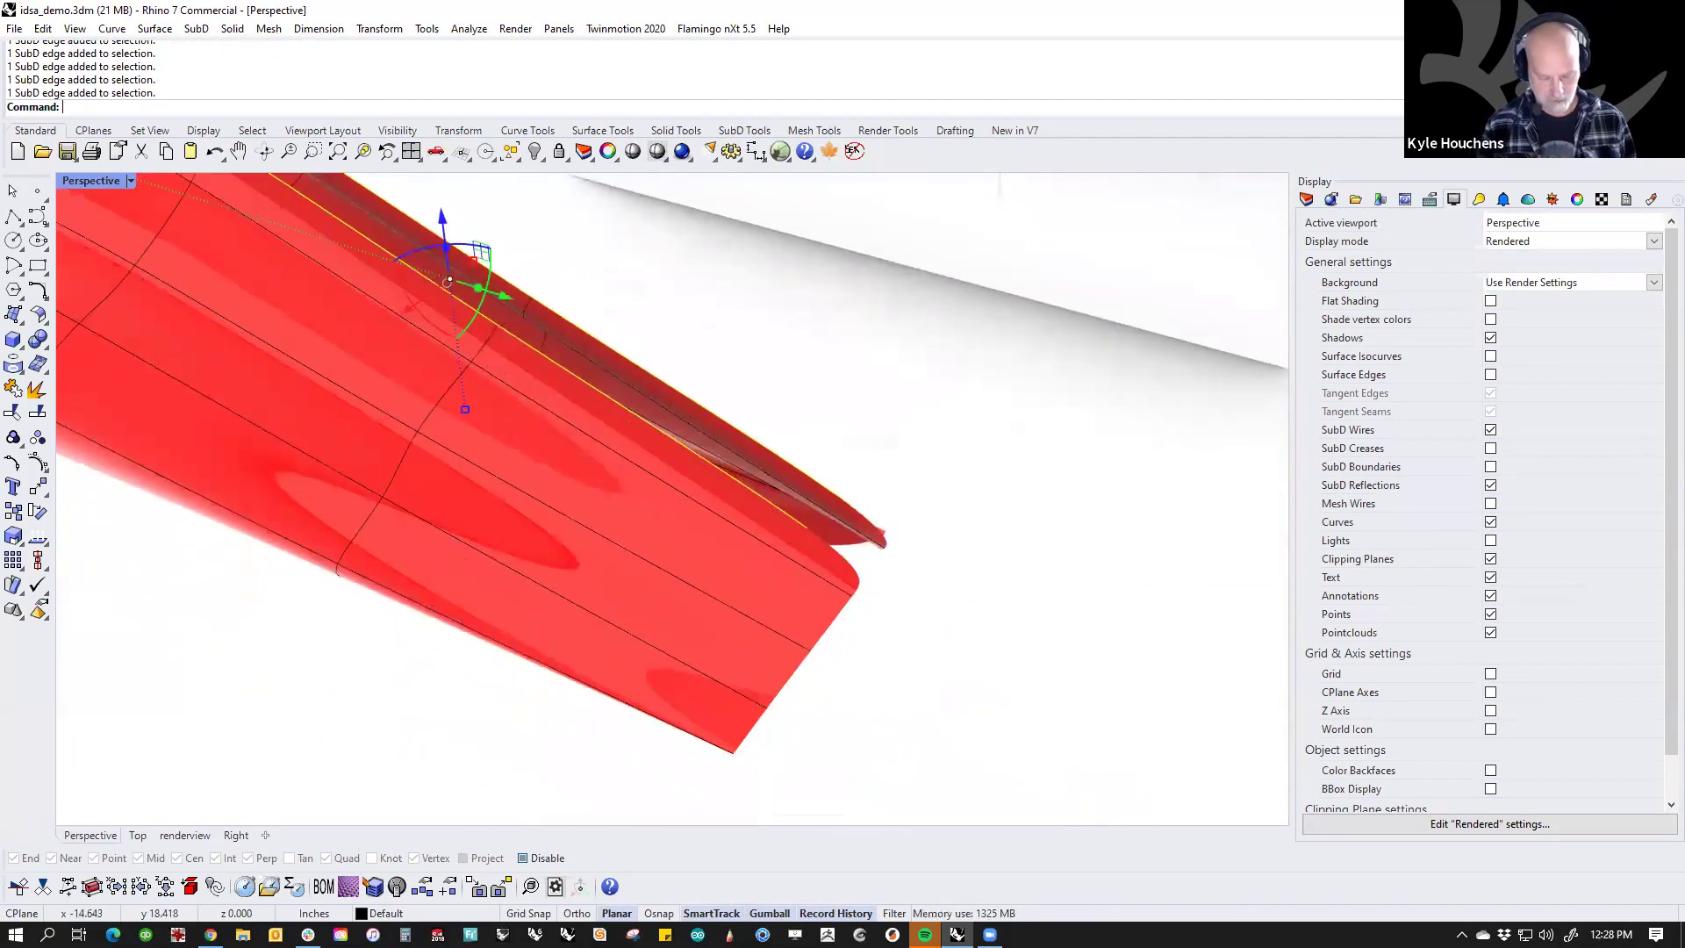
pyautogui.write('st')
pyautogui.press('Return')
pyautogui.press('Return')
pyautogui.moveTo(883, 534); pyautogui.dragTo(715, 527, button='right')
pyautogui.scroll(4, 567, 530)
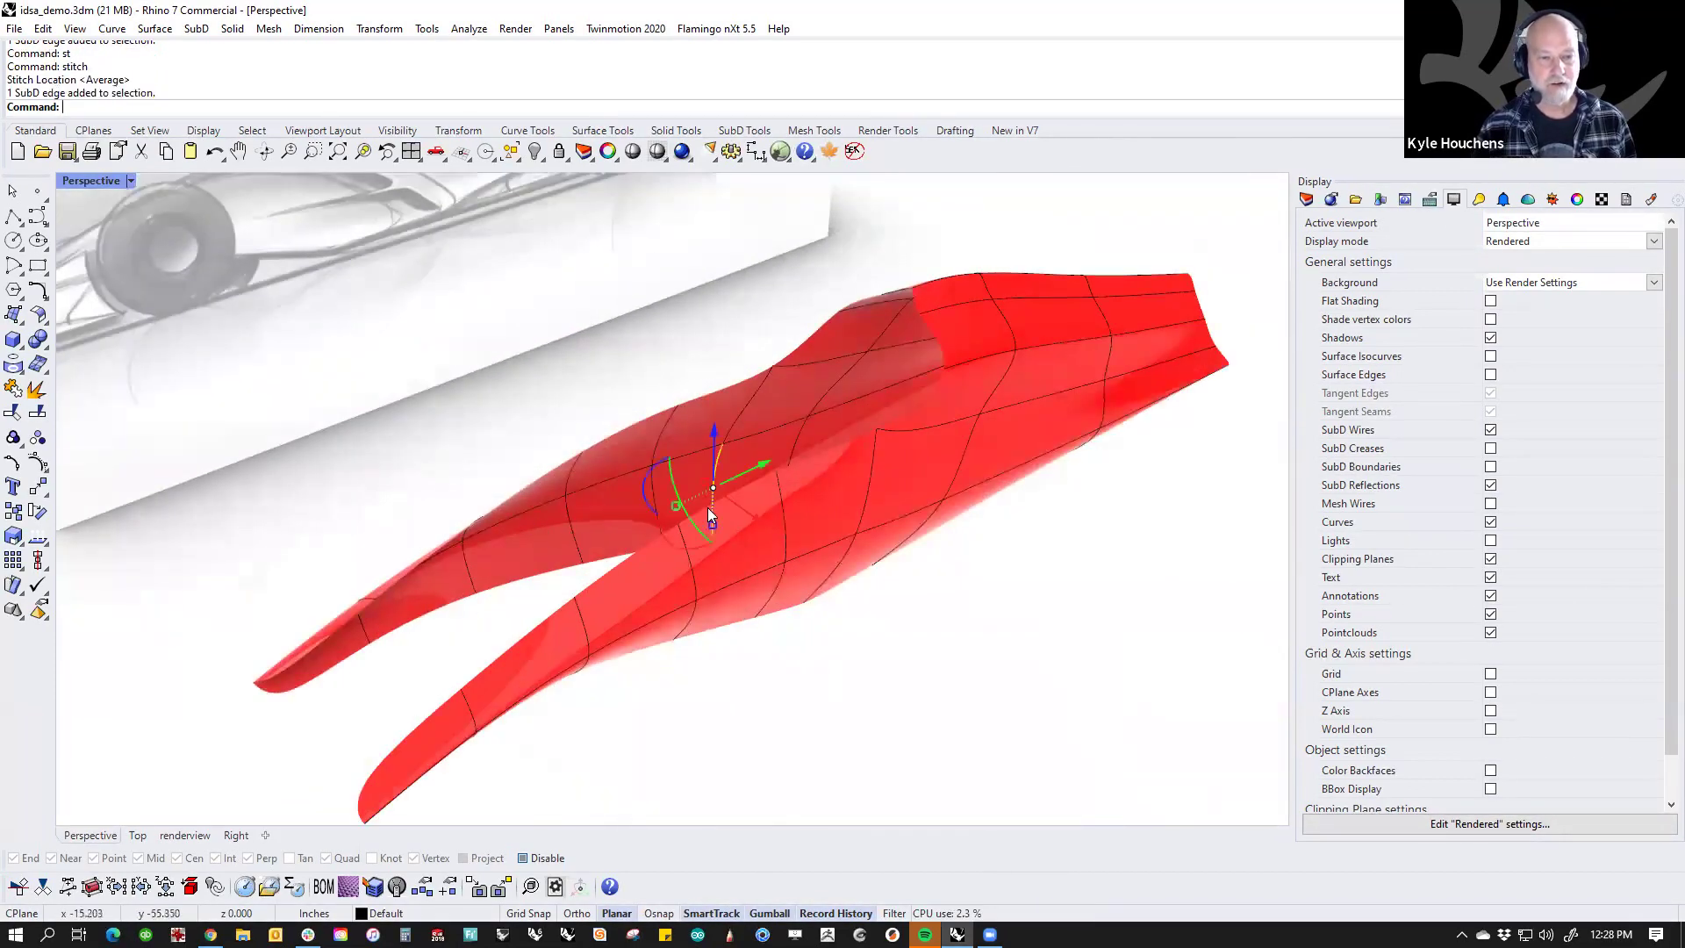
pyautogui.press('Escape')
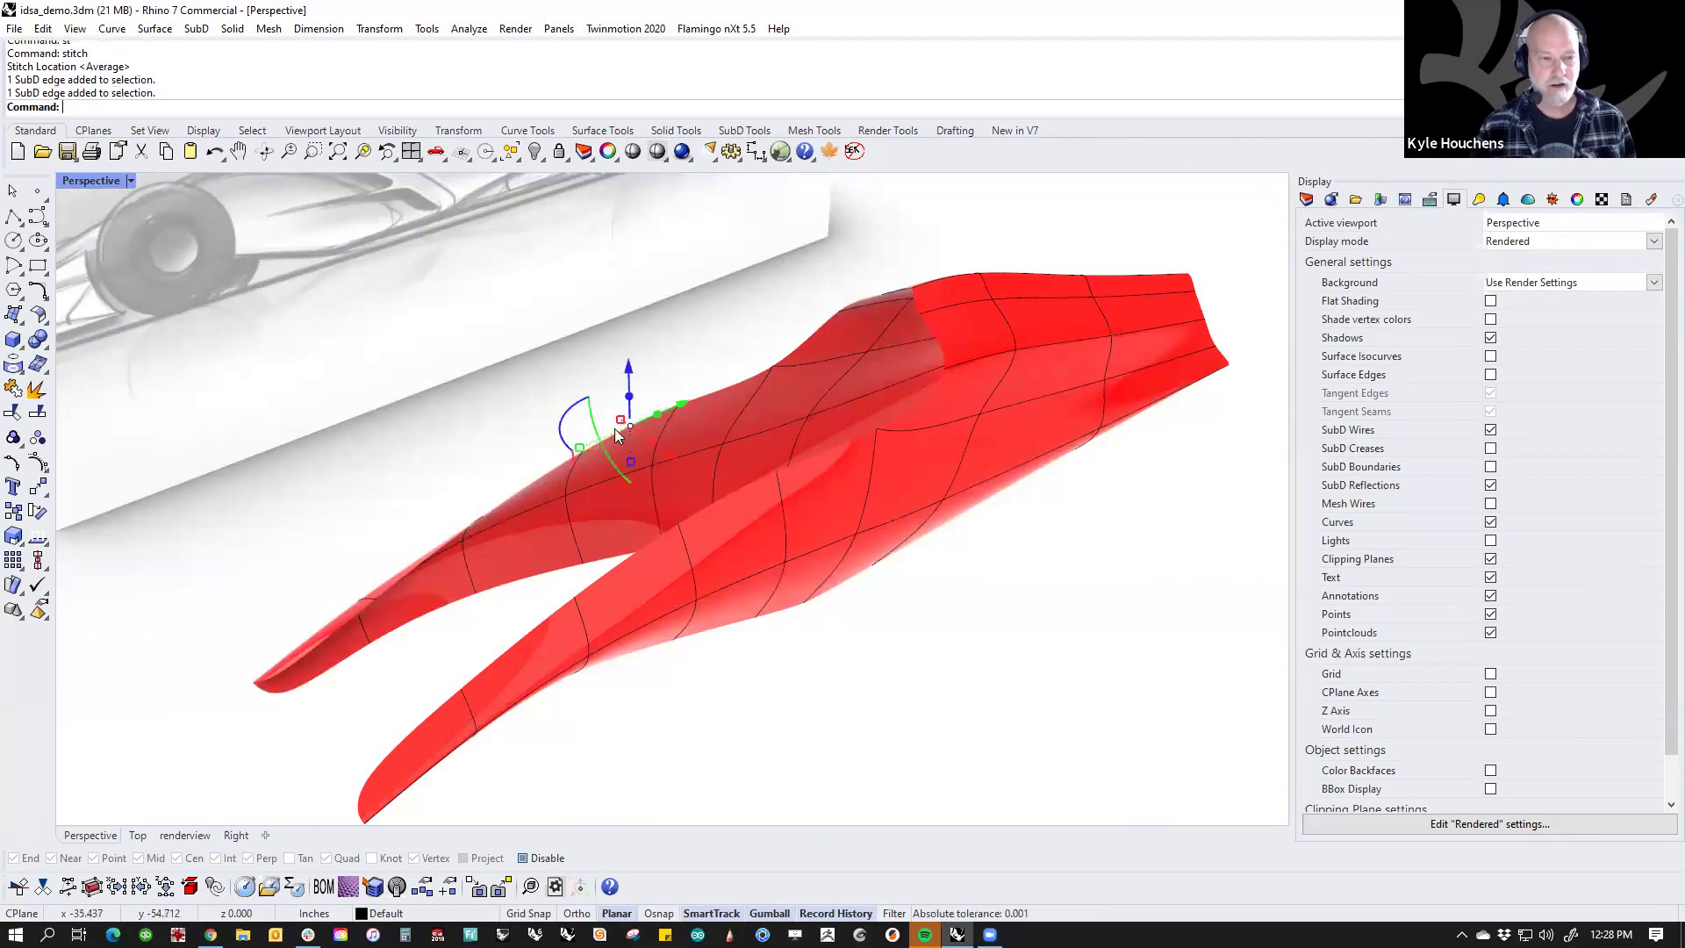
pyautogui.keyDown('ctrl'); pyautogui.keyDown('shift'); pyautogui.click(304, 652); pyautogui.keyUp('shift'); pyautogui.keyUp('ctrl')
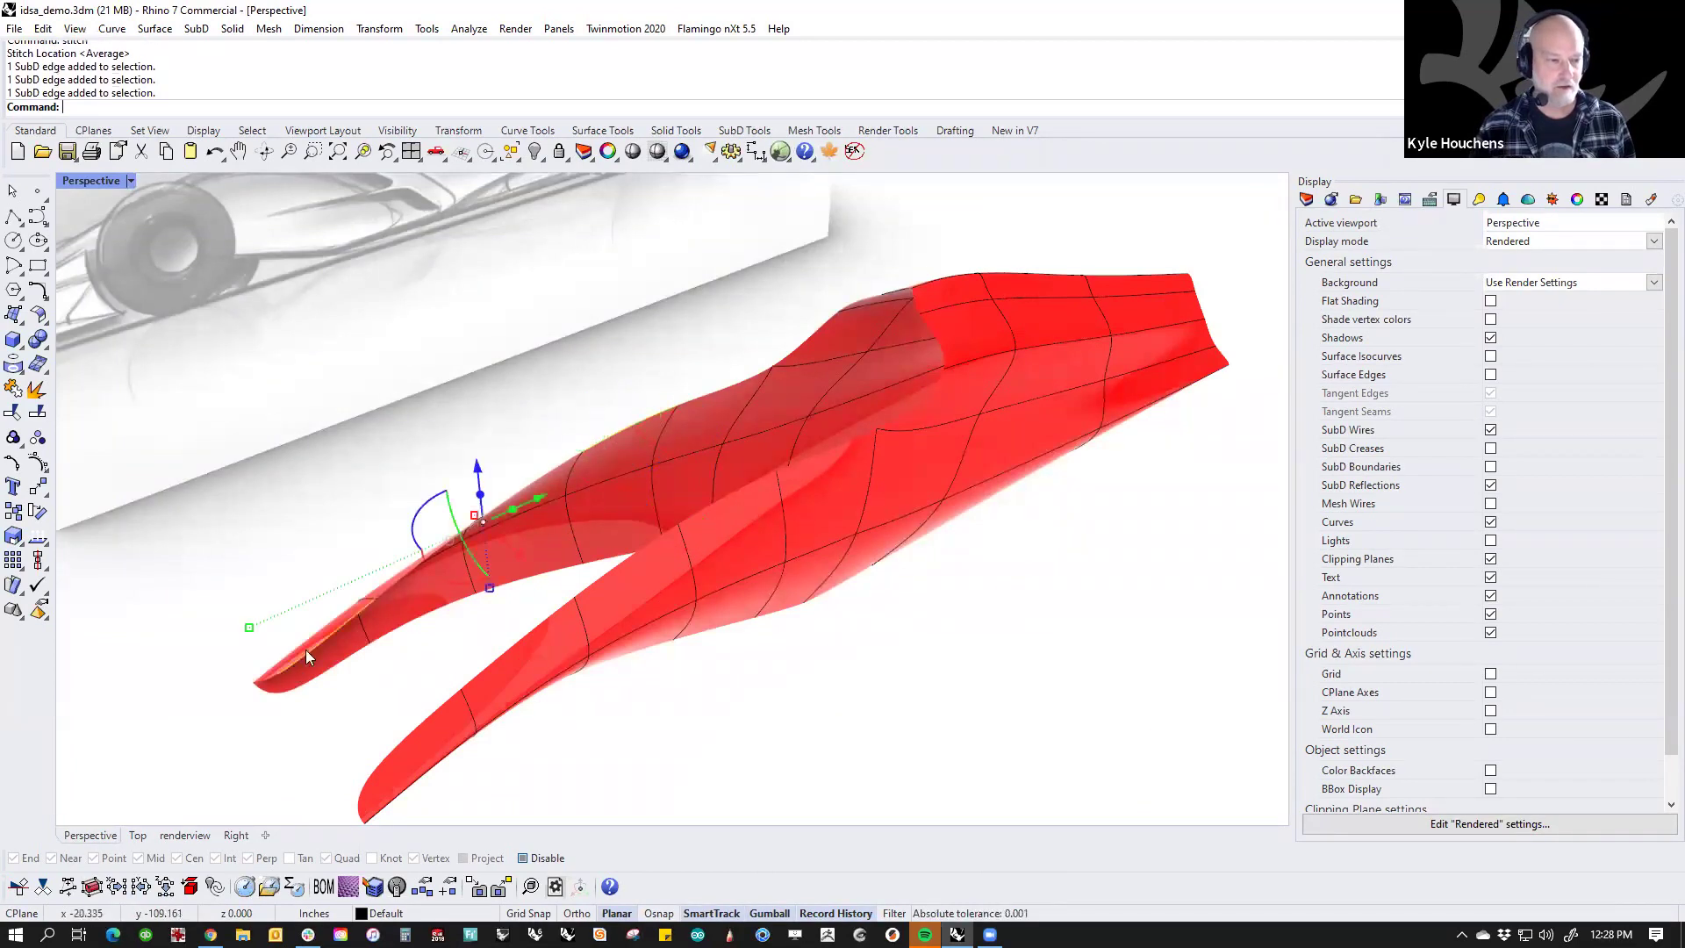
pyautogui.keyDown('ctrl'); pyautogui.keyDown('shift'); pyautogui.doubleClick(392, 582); pyautogui.keyUp('shift'); pyautogui.keyUp('ctrl')
pyautogui.press('Escape')
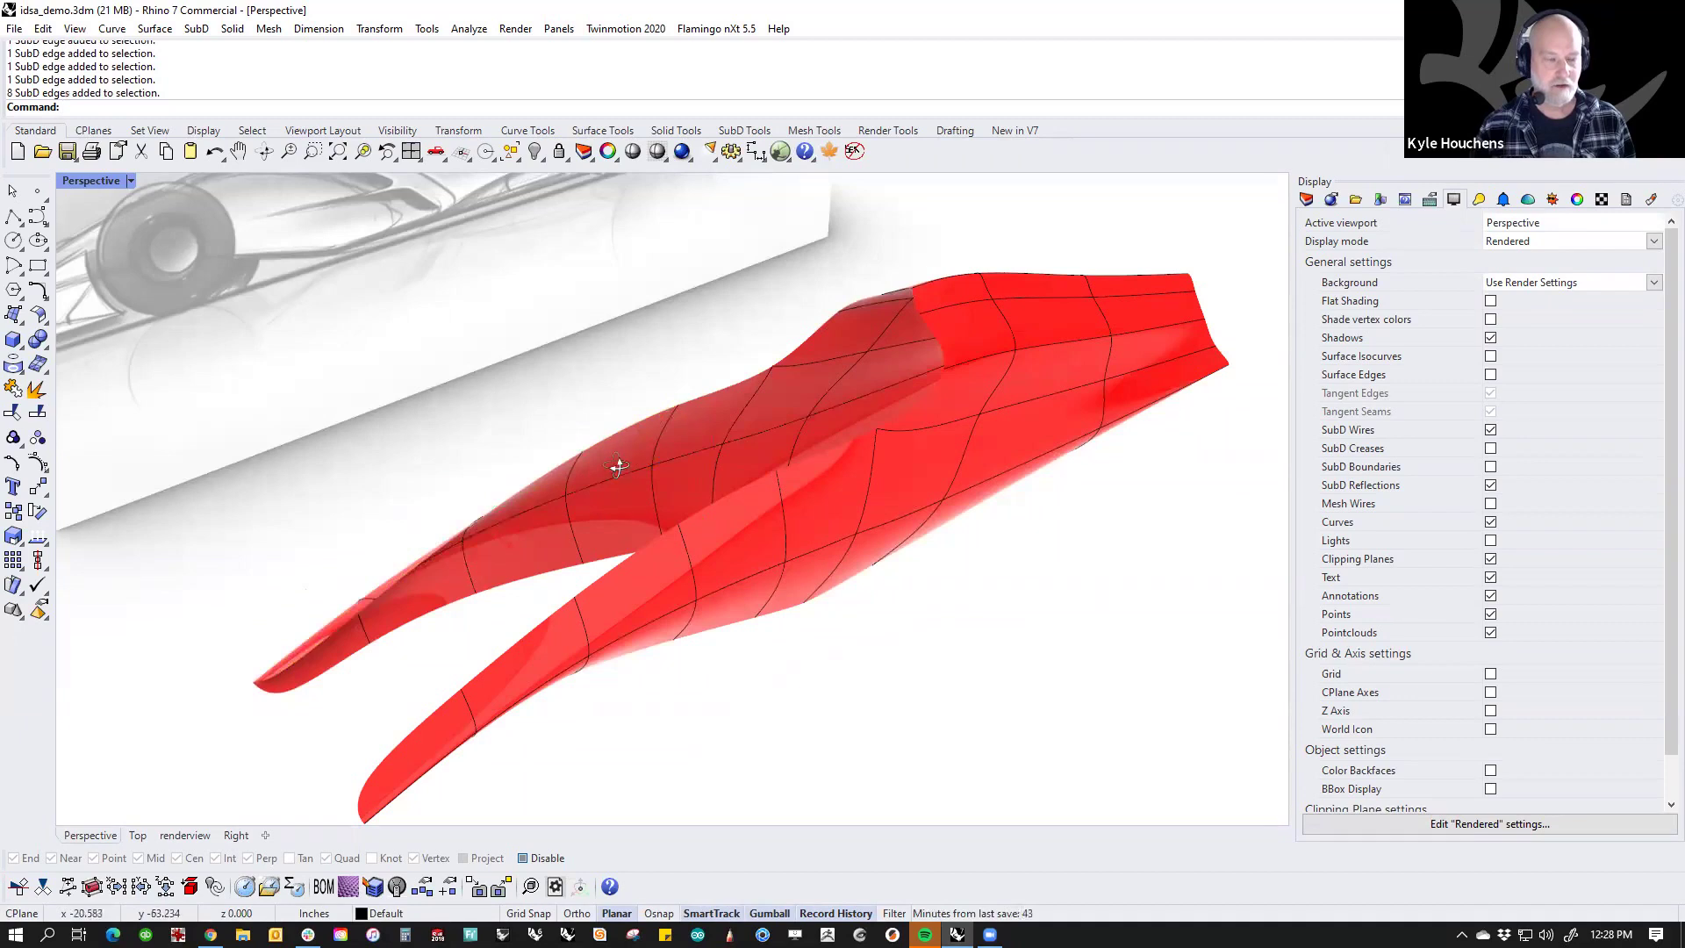
# Step: Select the upper edges of both nose halves ahead of the cockpit and stitch them at the Average location
pyautogui.moveTo(618, 466); pyautogui.dragTo(617, 412, button='right')
pyautogui.keyDown('ctrl'); pyautogui.keyDown('shift'); pyautogui.click(307, 546); pyautogui.keyUp('shift'); pyautogui.keyUp('ctrl')
pyautogui.keyDown('ctrl'); pyautogui.keyDown('shift'); pyautogui.doubleClick(376, 509); pyautogui.keyUp('shift'); pyautogui.keyUp('ctrl')
pyautogui.keyDown('ctrl'); pyautogui.keyDown('shift'); pyautogui.click(730, 438); pyautogui.keyUp('shift'); pyautogui.keyUp('ctrl')
pyautogui.keyDown('ctrl'); pyautogui.click(402, 586); pyautogui.keyUp('ctrl')
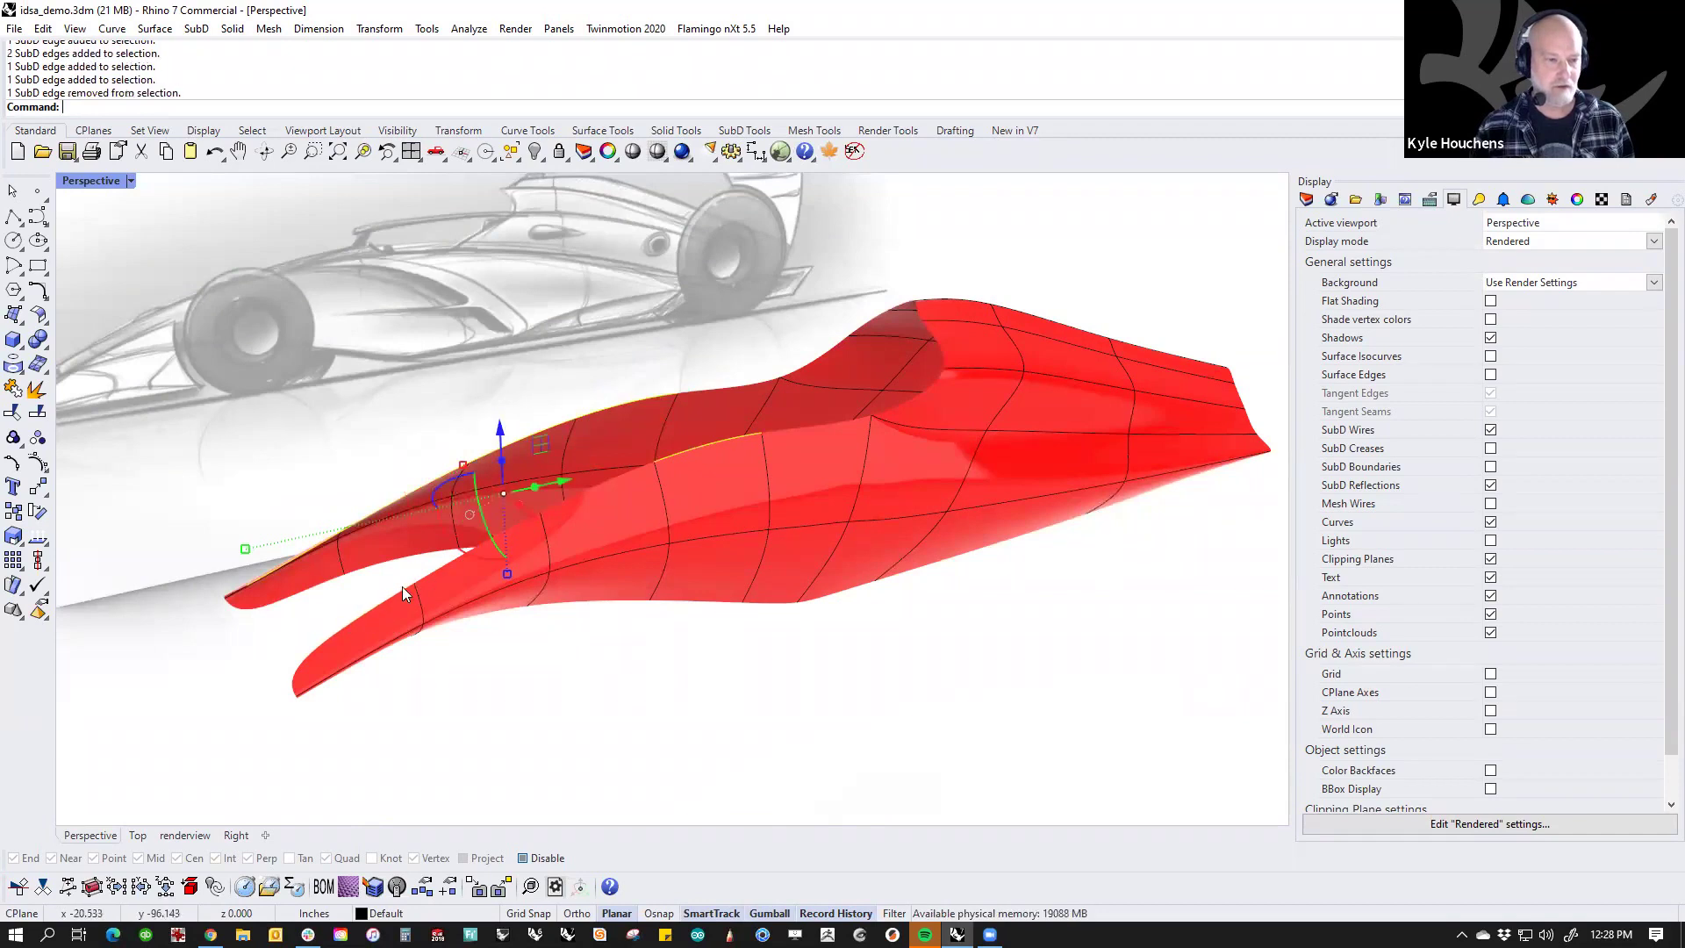
pyautogui.keyDown('ctrl'); pyautogui.keyDown('shift'); pyautogui.doubleClick(437, 573); pyautogui.keyUp('shift'); pyautogui.keyUp('ctrl')
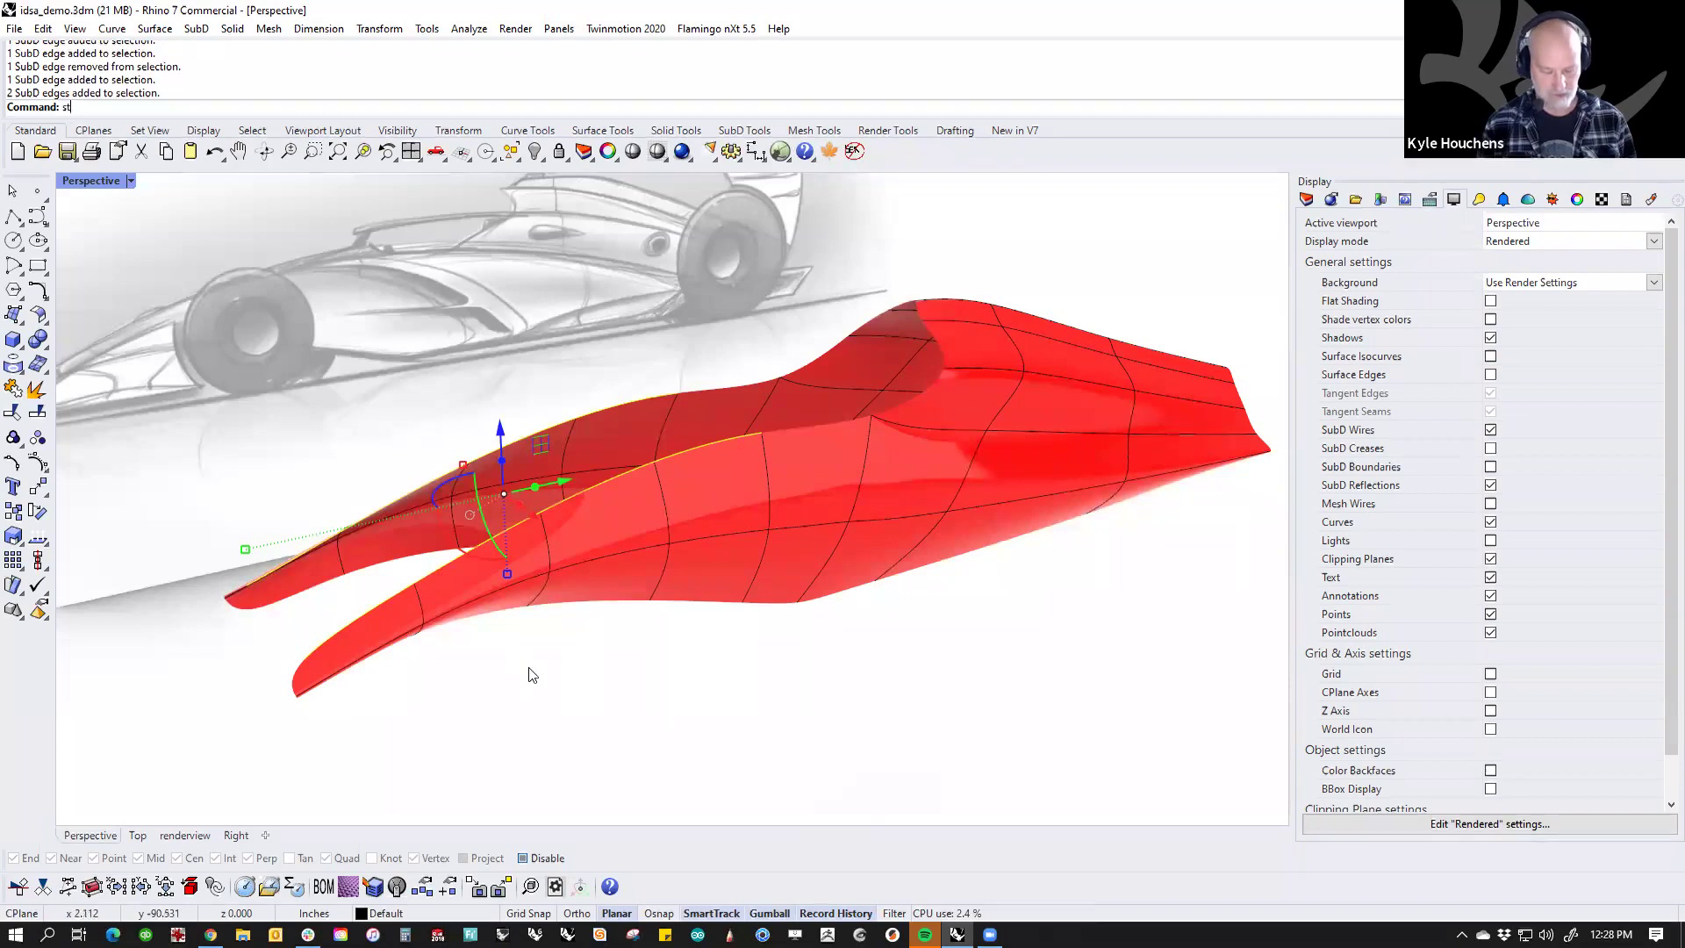
pyautogui.press('Return')
pyautogui.press('Return')
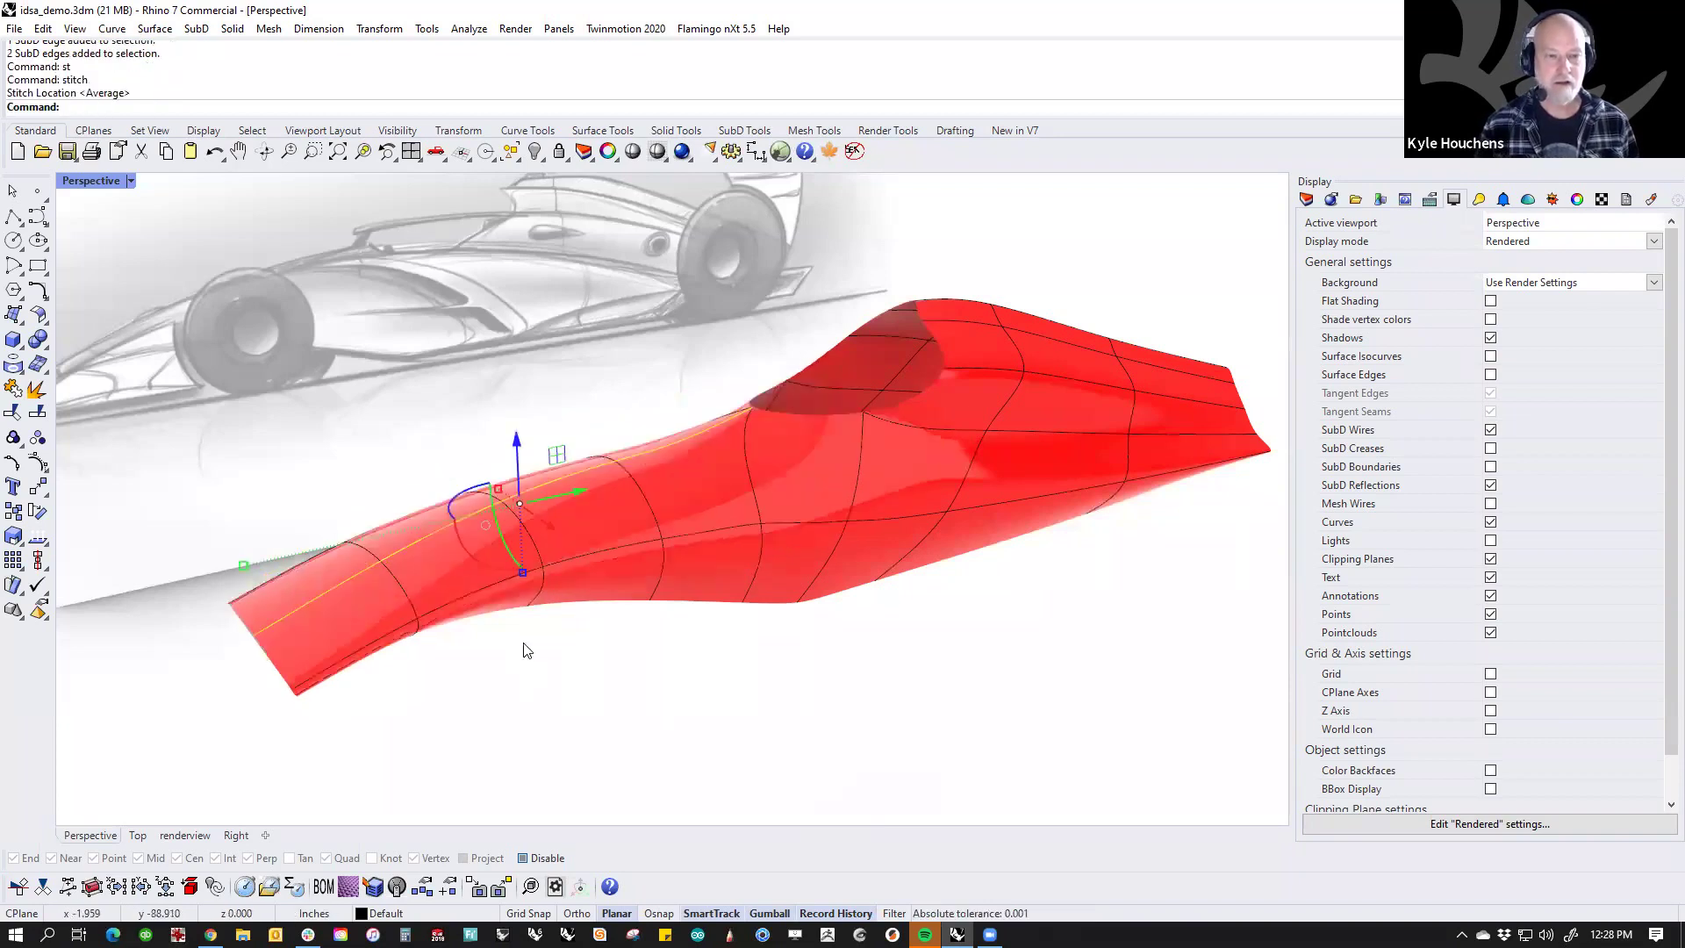
# Step: Select the front section of the nose and adjust its position
pyautogui.moveTo(571, 699); pyautogui.dragTo(606, 670, button='right')
pyautogui.moveTo(300, 475); pyautogui.dragTo(568, 716)
pyautogui.moveTo(549, 688); pyautogui.dragTo(625, 712, button='right')
pyautogui.scroll(2, 590, 488)
pyautogui.click(592, 474)
pyautogui.moveTo(623, 476); pyautogui.dragTo(488, 518)
pyautogui.moveTo(488, 517); pyautogui.dragTo(644, 496, button='right')
# Step: Select the edge loop around the cockpit opening and extrude it down into the body as inner walls
pyautogui.doubleClick(643, 498)
pyautogui.moveTo(732, 532); pyautogui.dragTo(686, 512, button='right')
pyautogui.moveTo(678, 378); pyautogui.dragTo(645, 501)
pyautogui.click(562, 372)
# Step: Select the top edges of the engine cover rim behind the cockpit and pull them forward
pyautogui.moveTo(563, 372); pyautogui.dragTo(733, 405, button='right')
pyautogui.scroll(6, 839, 358)
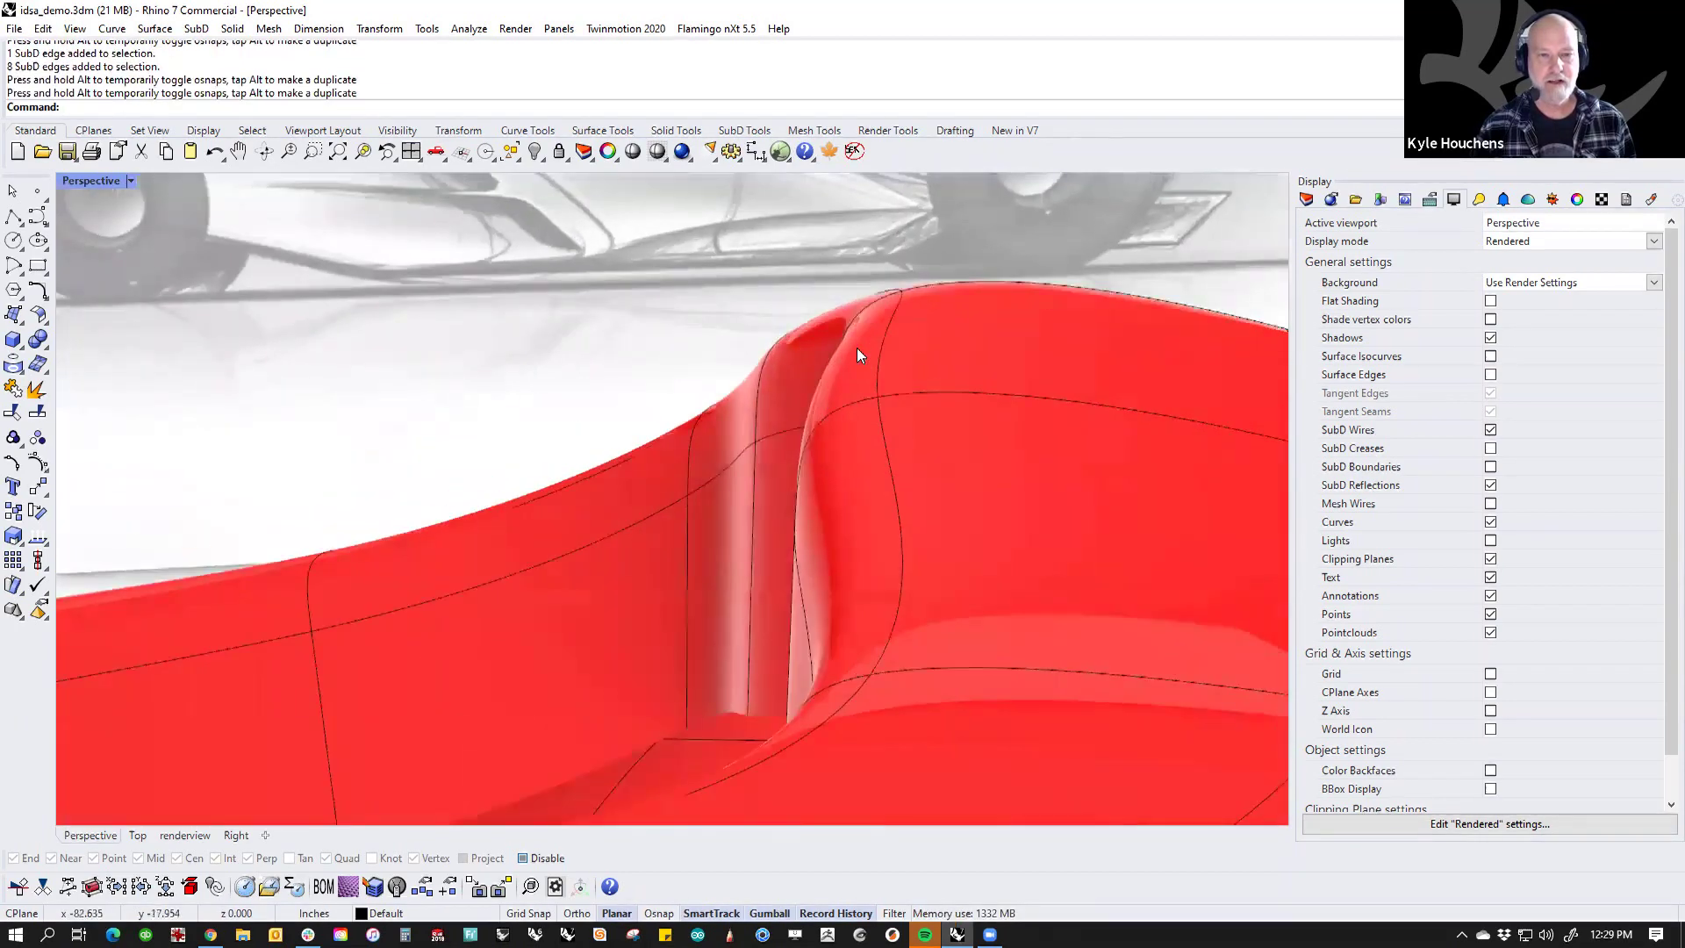
pyautogui.keyDown('ctrl'); pyautogui.keyDown('shift'); pyautogui.click(890, 353); pyautogui.keyUp('shift'); pyautogui.keyUp('ctrl')
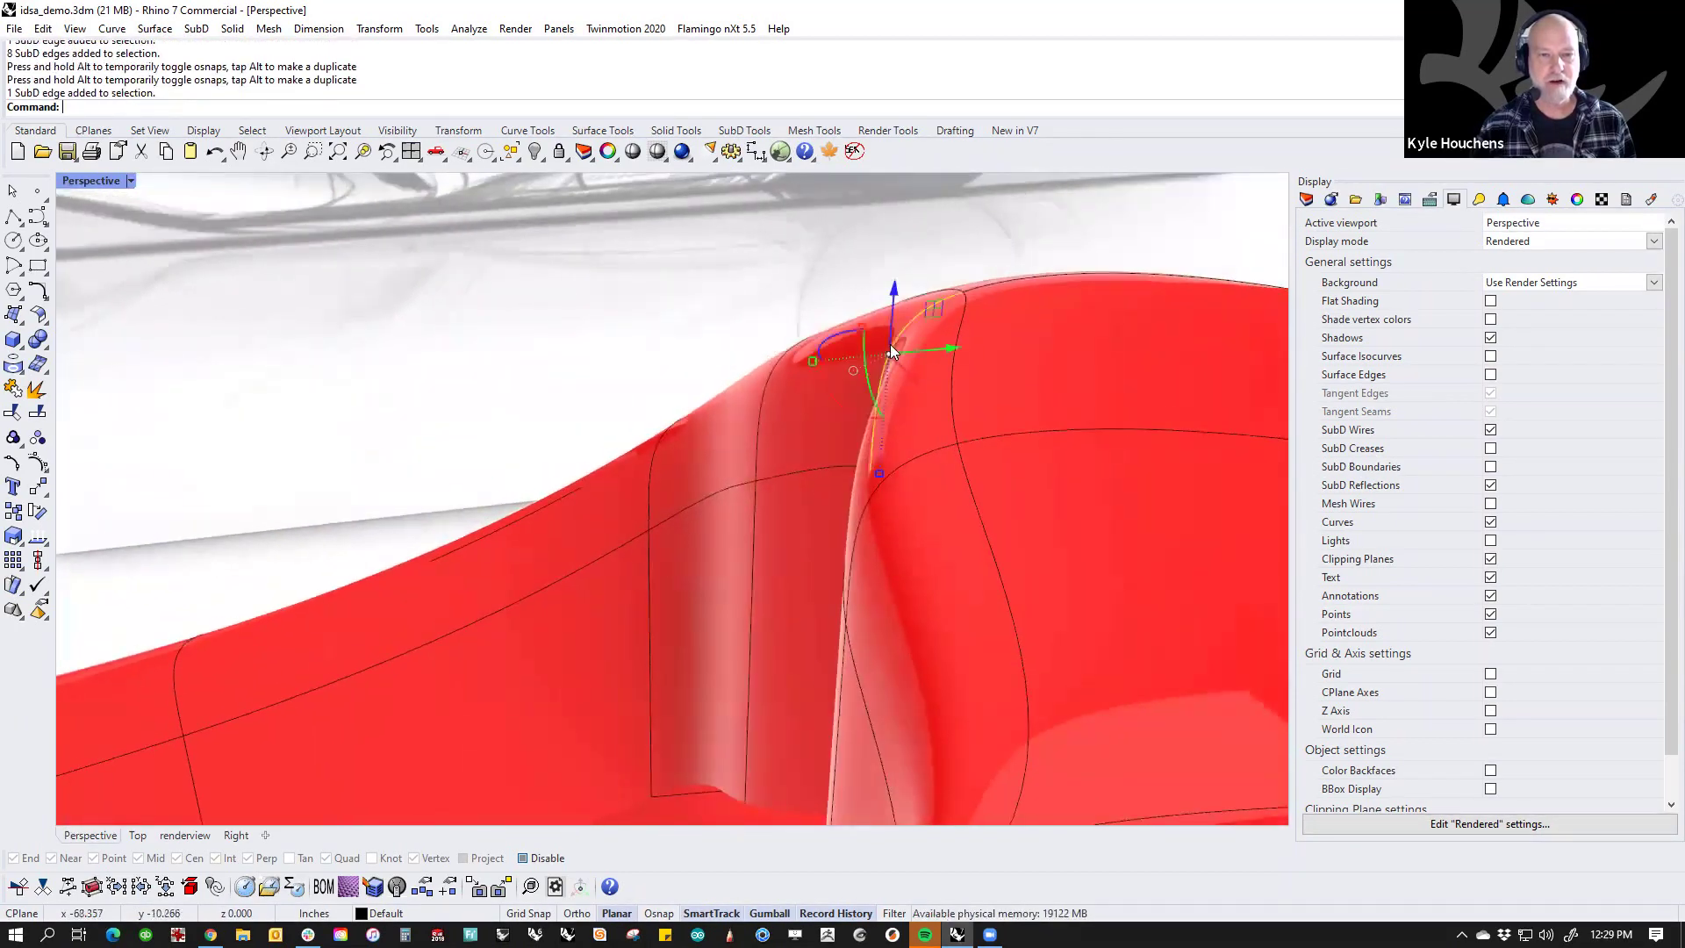
pyautogui.keyDown('ctrl'); pyautogui.keyDown('shift'); pyautogui.click(960, 290); pyautogui.keyUp('shift'); pyautogui.keyUp('ctrl')
pyautogui.moveTo(960, 290); pyautogui.dragTo(676, 295)
pyautogui.click(541, 365)
# Step: Switch the SubD display to flat and reposition a matching pair of vertices beside the cockpit opening
pyautogui.scroll(-8, 561, 368)
pyautogui.moveTo(703, 429)
pyautogui.mouseDown(button='right')
pyautogui.moveTo(823, 414)
pyautogui.moveTo(781, 470)
pyautogui.moveTo(726, 451)
pyautogui.moveTo(797, 496)
pyautogui.moveTo(783, 545)
pyautogui.moveTo(714, 620)
pyautogui.moveTo(632, 650)
pyautogui.moveTo(399, 432)
pyautogui.moveTo(671, 451)
pyautogui.moveTo(690, 570)
pyautogui.moveTo(617, 557)
pyautogui.moveTo(609, 582)
pyautogui.moveTo(779, 640)
pyautogui.moveTo(715, 558)
pyautogui.moveTo(996, 425)
pyautogui.moveTo(985, 474)
pyautogui.moveTo(1091, 485)
pyautogui.moveTo(996, 497)
pyautogui.moveTo(767, 368)
pyautogui.moveTo(872, 406)
pyautogui.moveTo(935, 354)
pyautogui.moveTo(872, 391)
pyautogui.moveTo(823, 387)
pyautogui.mouseUp(button='right')
pyautogui.press('Tab')
pyautogui.keyDown('ctrl'); pyautogui.keyDown('shift'); pyautogui.click(733, 367); pyautogui.keyUp('shift'); pyautogui.keyUp('ctrl')
pyautogui.keyDown('ctrl'); pyautogui.keyDown('shift'); pyautogui.click(966, 343); pyautogui.keyUp('shift'); pyautogui.keyUp('ctrl')
pyautogui.moveTo(733, 337); pyautogui.dragTo(797, 350)
pyautogui.click(801, 416)
# Step: Select the matching narrow rim faces on both sides of the cockpit and scale them inward across the car's width
pyautogui.moveTo(801, 415); pyautogui.dragTo(693, 384, button='right')
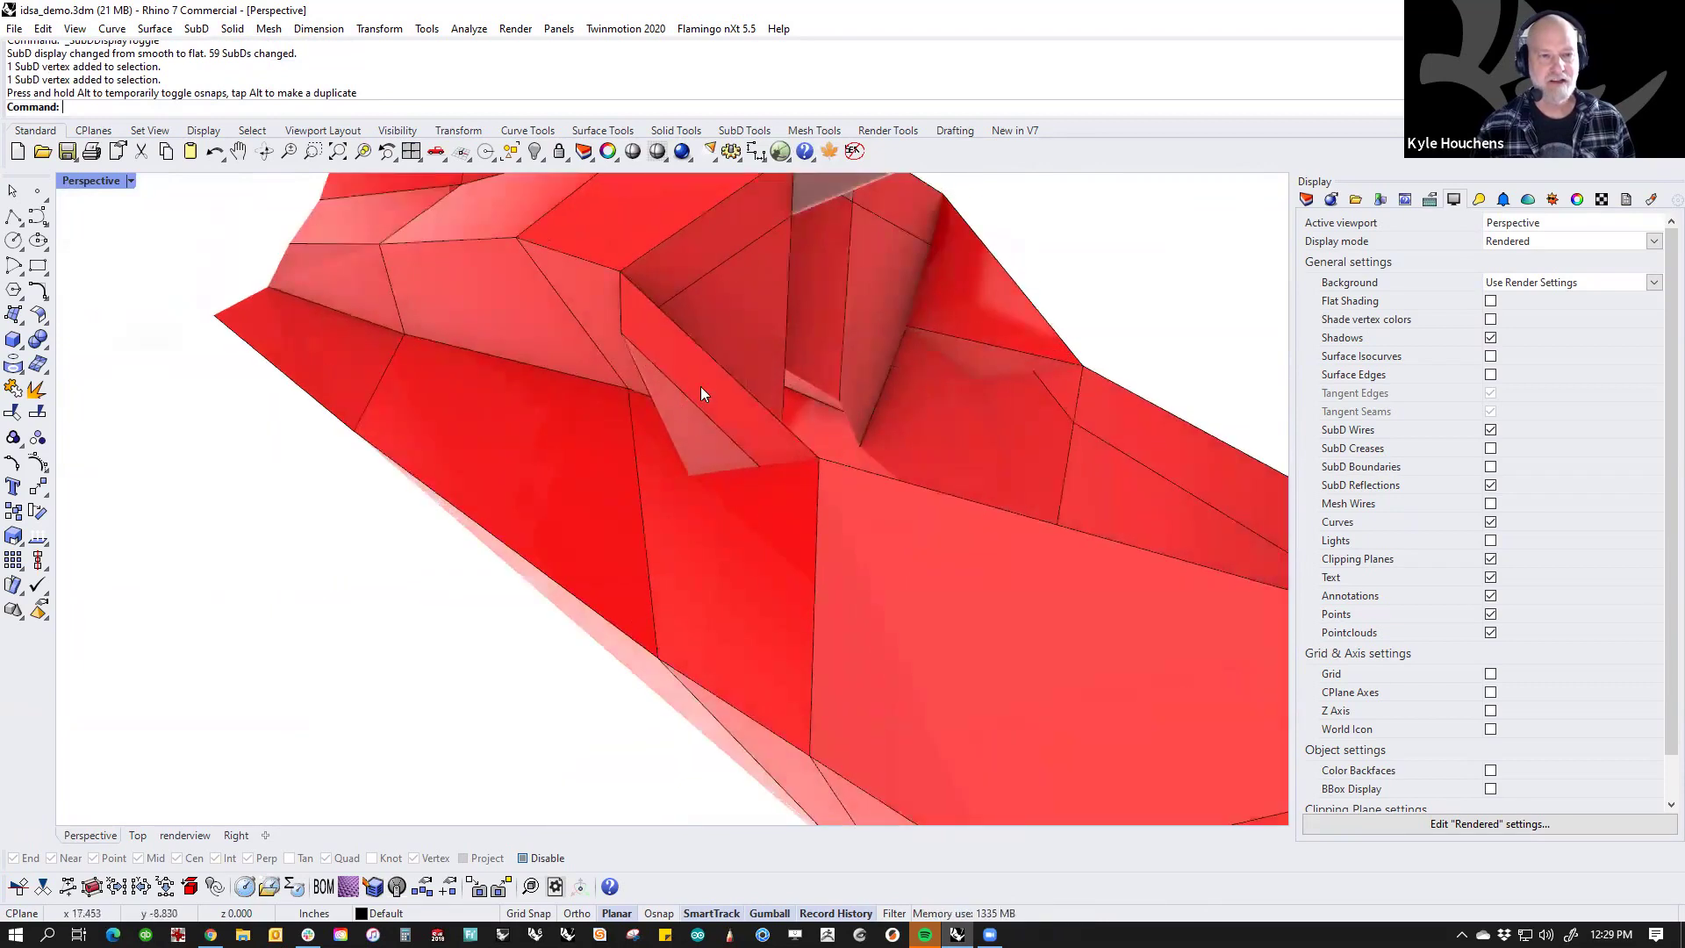
pyautogui.keyDown('ctrl'); pyautogui.keyDown('shift'); pyautogui.click(702, 394); pyautogui.keyUp('shift'); pyautogui.keyUp('ctrl')
pyautogui.moveTo(962, 351); pyautogui.dragTo(1044, 477, button='right')
pyautogui.keyDown('ctrl'); pyautogui.keyDown('shift'); pyautogui.click(1039, 479); pyautogui.keyUp('shift'); pyautogui.keyUp('ctrl')
pyautogui.keyDown('ctrl'); pyautogui.keyDown('shift'); pyautogui.click(1034, 481); pyautogui.keyUp('shift'); pyautogui.keyUp('ctrl')
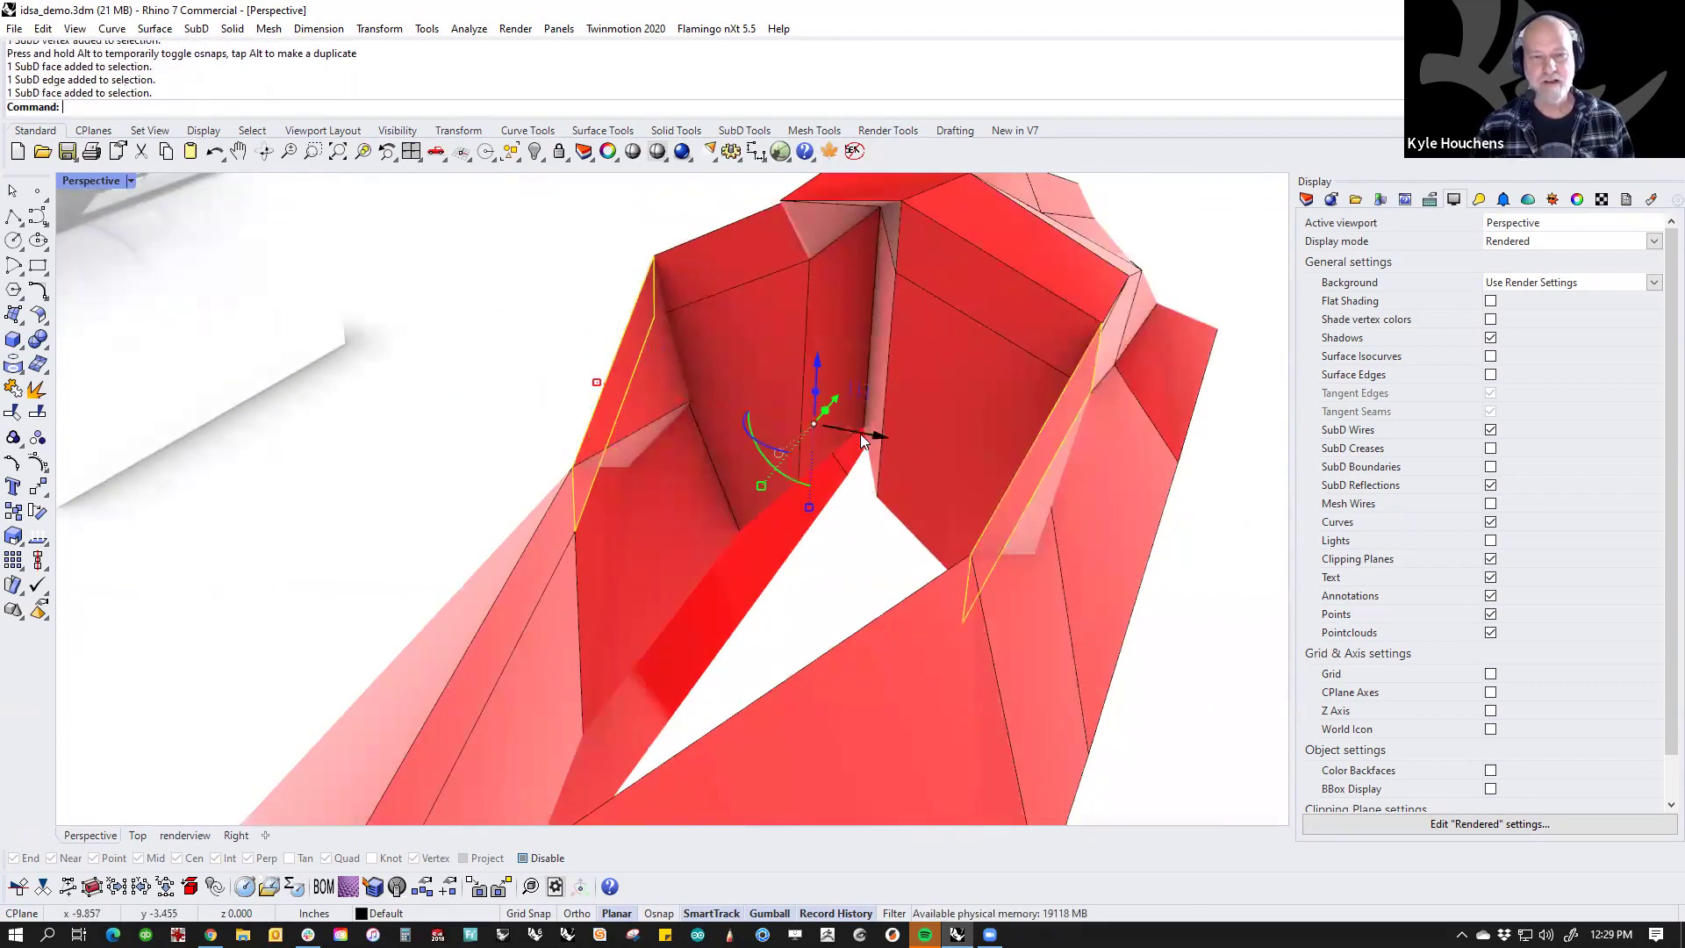
pyautogui.moveTo(602, 381); pyautogui.dragTo(665, 394)
# Step: Slide the two centreline vertices at the front tip of the cockpit opening along the car's length
pyautogui.moveTo(478, 365); pyautogui.dragTo(680, 470, button='right')
pyautogui.scroll(-4, 746, 449)
pyautogui.moveTo(892, 424); pyautogui.dragTo(491, 388, button='right')
pyautogui.scroll(8, 642, 453)
pyautogui.scroll(5, 802, 423)
pyautogui.keyDown('ctrl'); pyautogui.keyDown('shift'); pyautogui.click(419, 357); pyautogui.keyUp('shift'); pyautogui.keyUp('ctrl')
pyautogui.moveTo(525, 373); pyautogui.dragTo(647, 401)
pyautogui.keyDown('ctrl'); pyautogui.keyDown('shift'); pyautogui.click(479, 404); pyautogui.keyUp('shift'); pyautogui.keyUp('ctrl')
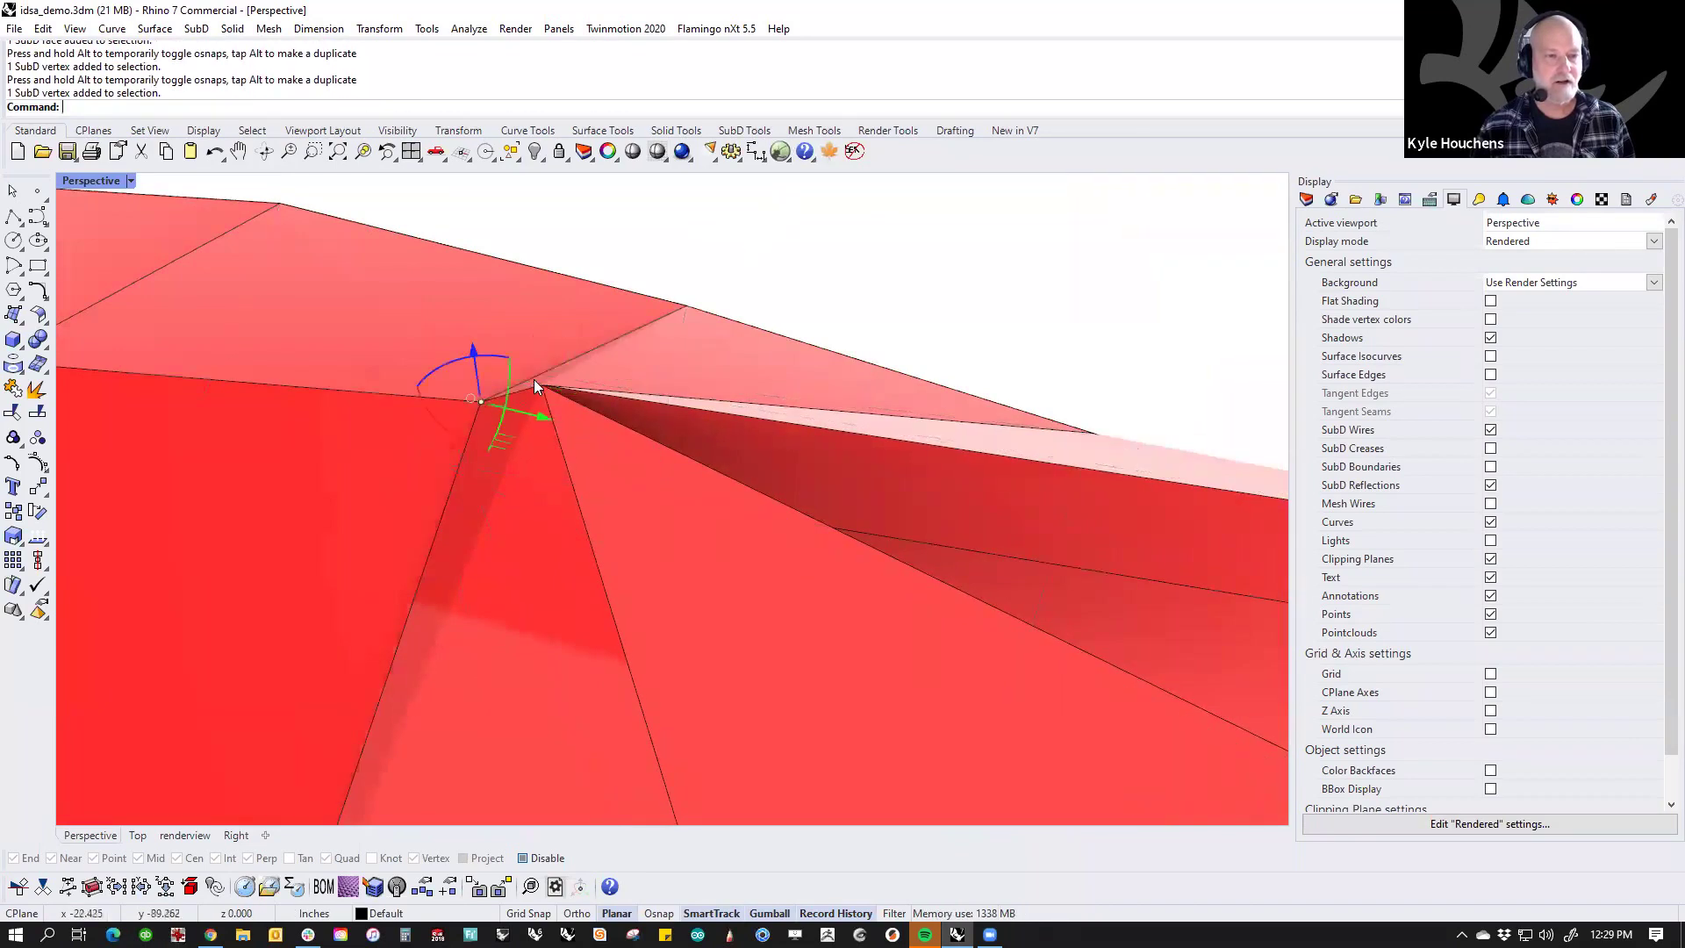
pyautogui.moveTo(554, 414)
pyautogui.mouseDown(button='right')
pyautogui.moveTo(654, 334)
pyautogui.moveTo(522, 358)
pyautogui.mouseUp(button='right')
pyautogui.moveTo(518, 358); pyautogui.dragTo(338, 363)
pyautogui.press('Escape')
# Step: Select all edges and vertices at the open end of the nose and stitch them into a single point
pyautogui.scroll(-8, 557, 376)
pyautogui.moveTo(557, 375); pyautogui.dragTo(566, 502, button='right')
pyautogui.scroll(-5, 614, 513)
pyautogui.moveTo(684, 519)
pyautogui.mouseDown(button='right')
pyautogui.moveTo(558, 457)
pyautogui.moveTo(599, 542)
pyautogui.mouseUp(button='right')
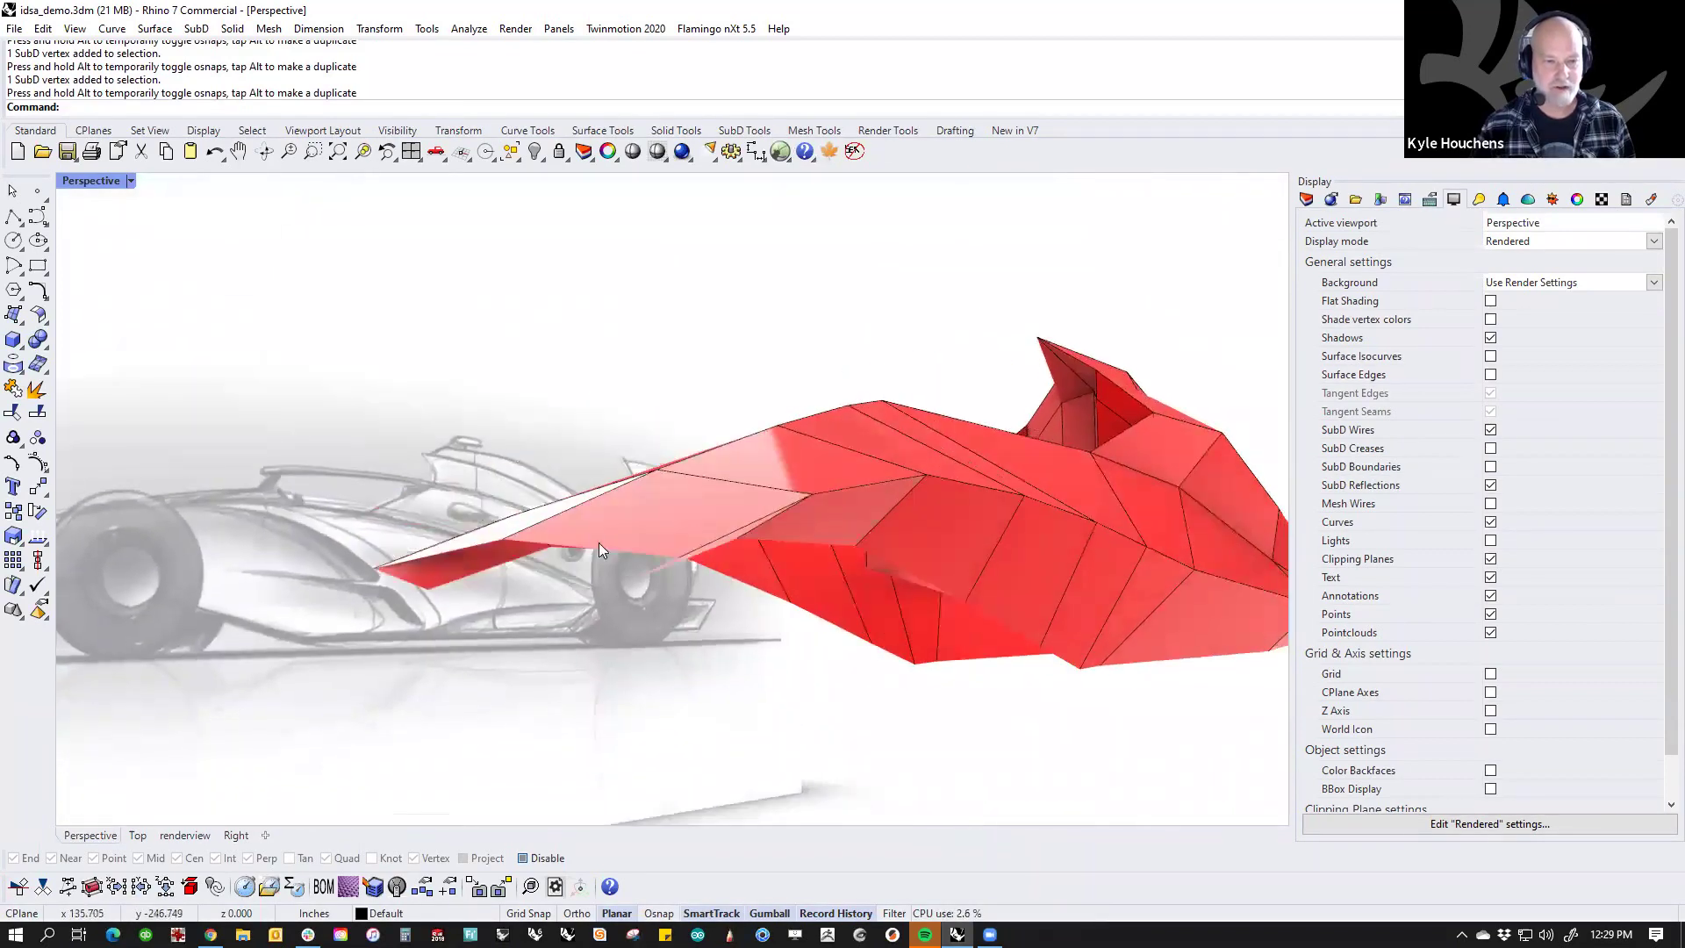
pyautogui.scroll(3, 593, 565)
pyautogui.moveTo(642, 611); pyautogui.dragTo(439, 594, button='right')
pyautogui.moveTo(369, 519); pyautogui.dragTo(564, 743)
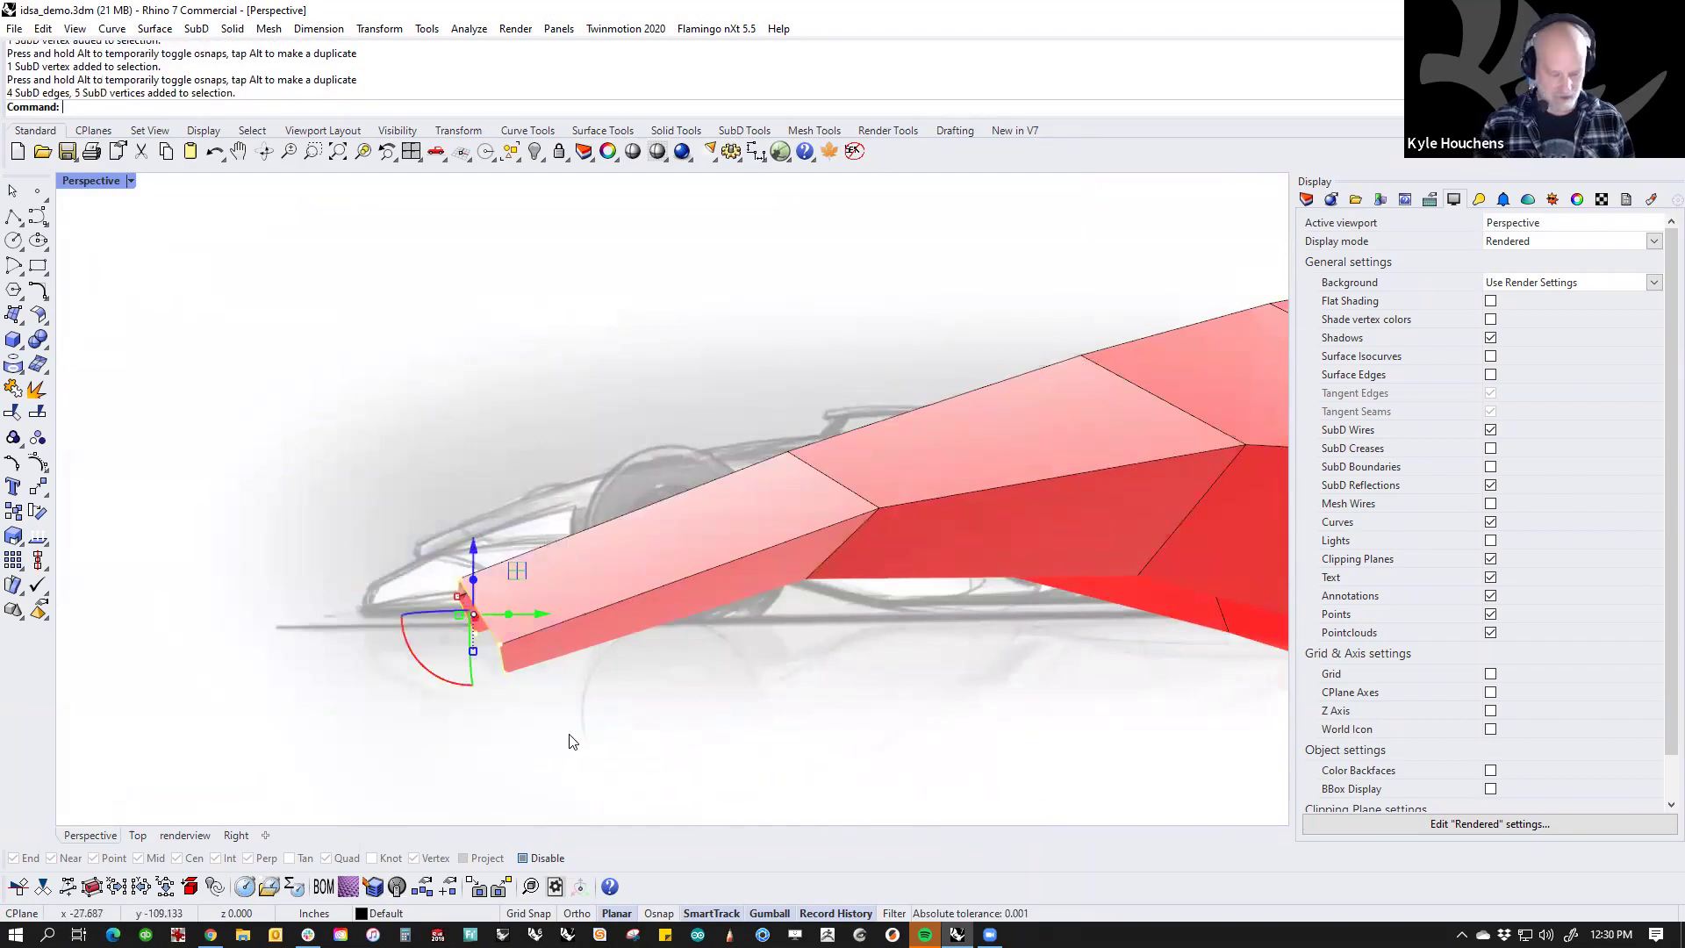
pyautogui.write('st')
pyautogui.press('Return')
pyautogui.press('Return')
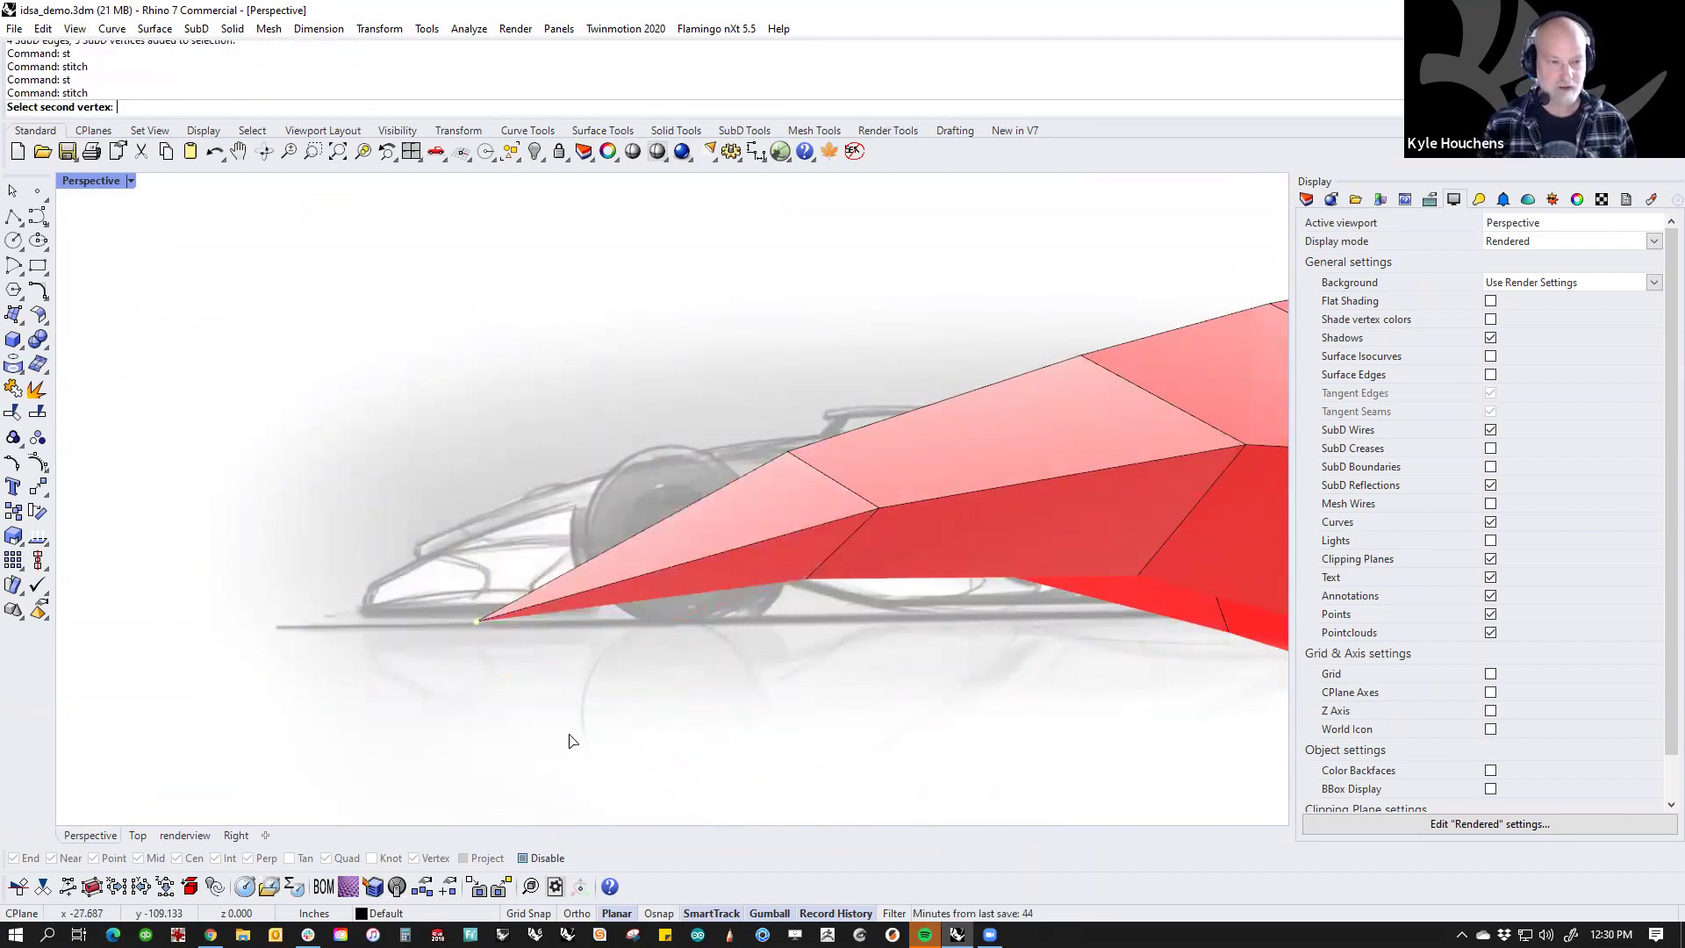
# Step: Move the ring of vertices behind the nose tip forward close to the tip, and check the nose in smooth display
pyautogui.moveTo(713, 561); pyautogui.dragTo(615, 535, button='right')
pyautogui.moveTo(574, 418); pyautogui.dragTo(869, 807)
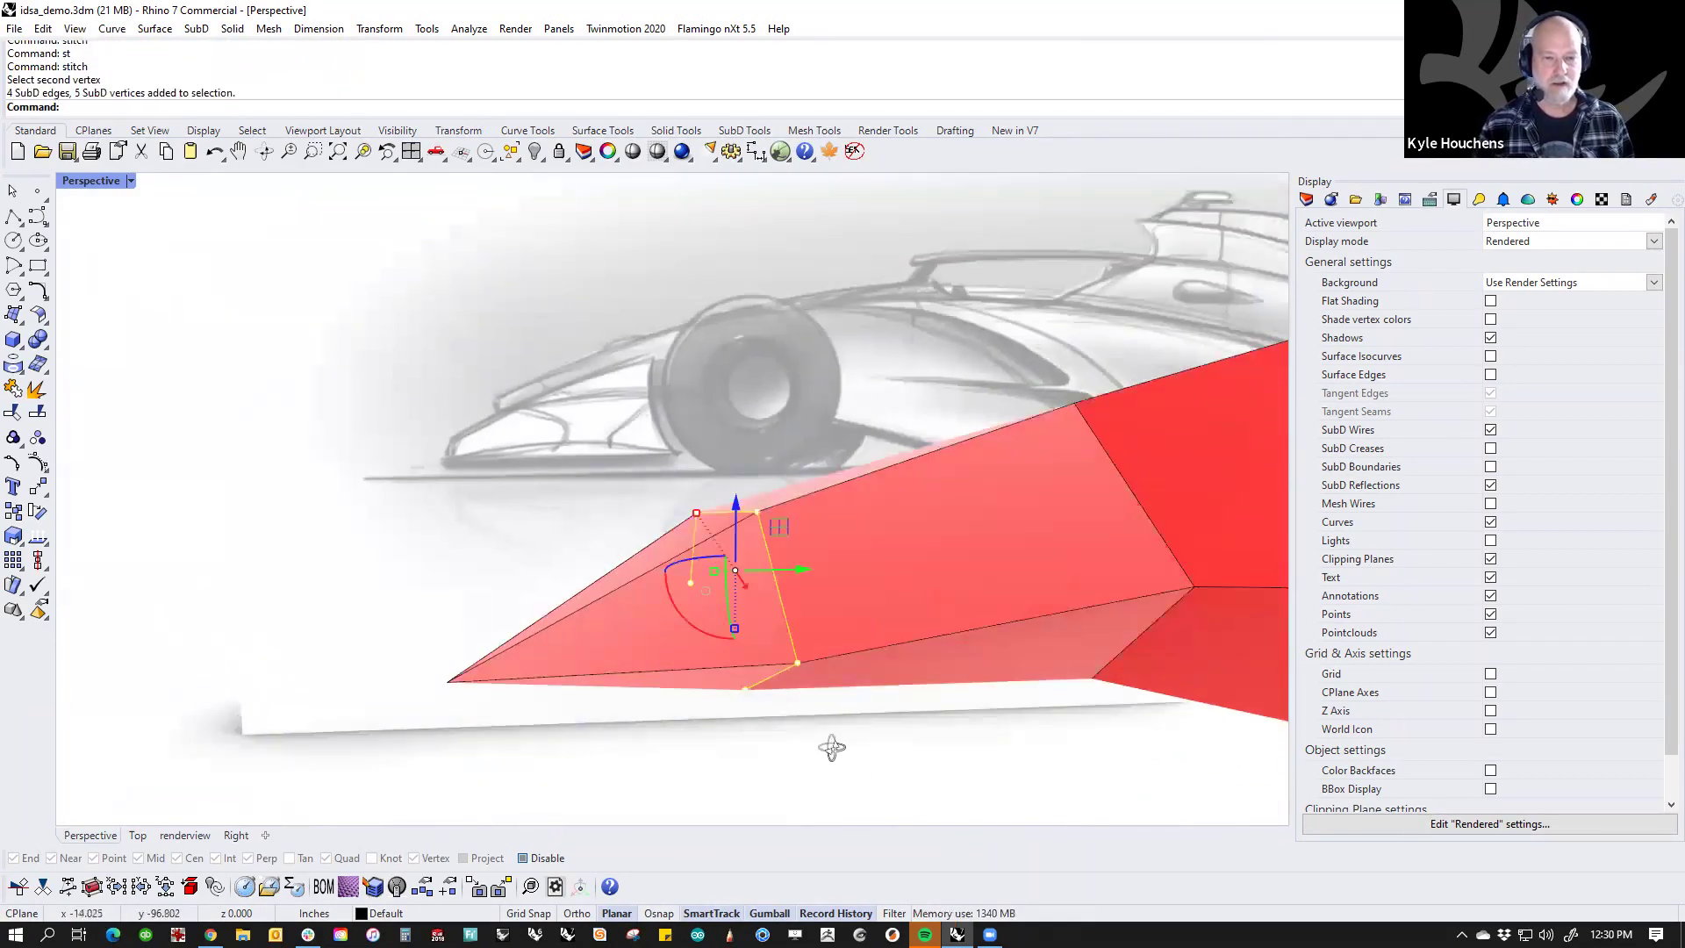
pyautogui.moveTo(835, 745); pyautogui.dragTo(803, 573, button='right')
pyautogui.moveTo(804, 574); pyautogui.dragTo(533, 616)
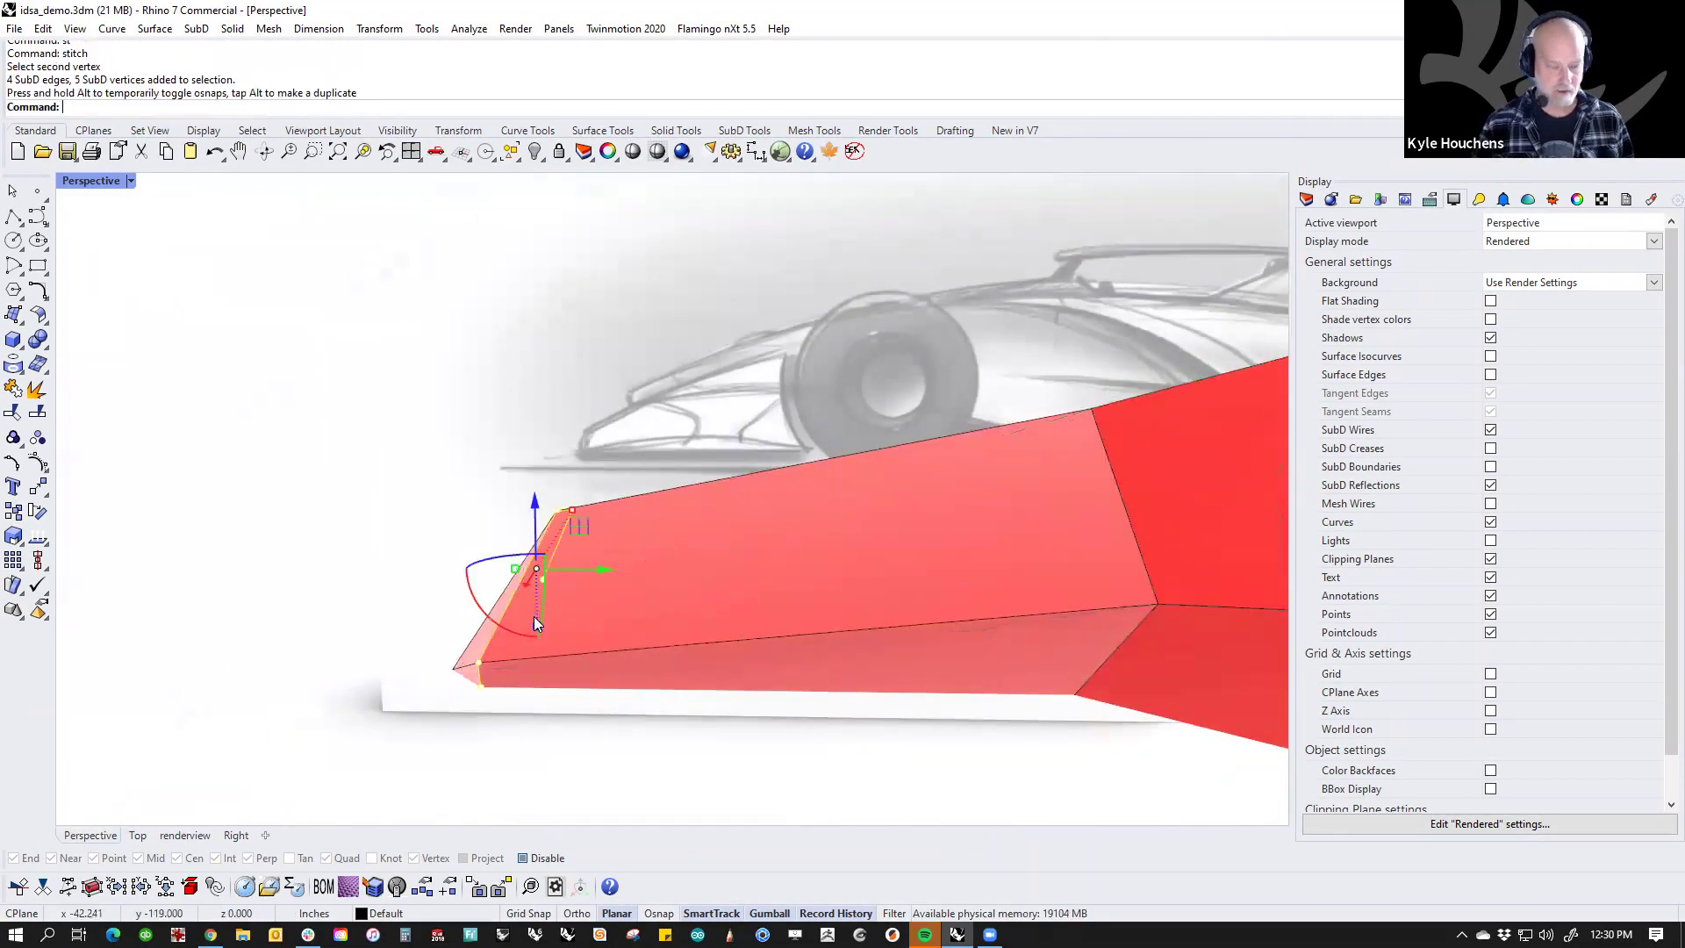
pyautogui.press('Tab')
pyautogui.moveTo(533, 616)
pyautogui.mouseDown(button='right')
pyautogui.moveTo(369, 742)
pyautogui.moveTo(619, 761)
pyautogui.moveTo(605, 685)
pyautogui.moveTo(556, 605)
pyautogui.moveTo(509, 712)
pyautogui.mouseUp(button='right')
pyautogui.moveTo(435, 693)
pyautogui.mouseDown(button='right')
pyautogui.moveTo(676, 752)
pyautogui.moveTo(820, 737)
pyautogui.moveTo(793, 707)
pyautogui.moveTo(798, 624)
pyautogui.moveTo(798, 655)
pyautogui.moveTo(739, 653)
pyautogui.mouseUp(button='right')
# Step: In flat display, select the upper and lower side faces beside the cockpit and extrude them outward into a side pod
pyautogui.press('Tab')
pyautogui.keyDown('ctrl'); pyautogui.keyDown('shift'); pyautogui.click(626, 609); pyautogui.keyUp('shift'); pyautogui.keyUp('ctrl')
pyautogui.keyDown('ctrl'); pyautogui.keyDown('shift'); pyautogui.click(742, 581); pyautogui.keyUp('shift'); pyautogui.keyUp('ctrl')
pyautogui.keyDown('ctrl'); pyautogui.keyDown('shift'); pyautogui.click(812, 548); pyautogui.keyUp('shift'); pyautogui.keyUp('ctrl')
pyautogui.keyDown('ctrl'); pyautogui.keyDown('shift'); pyautogui.click(863, 534); pyautogui.keyUp('shift'); pyautogui.keyUp('ctrl')
pyautogui.moveTo(856, 692); pyautogui.dragTo(640, 599, button='right')
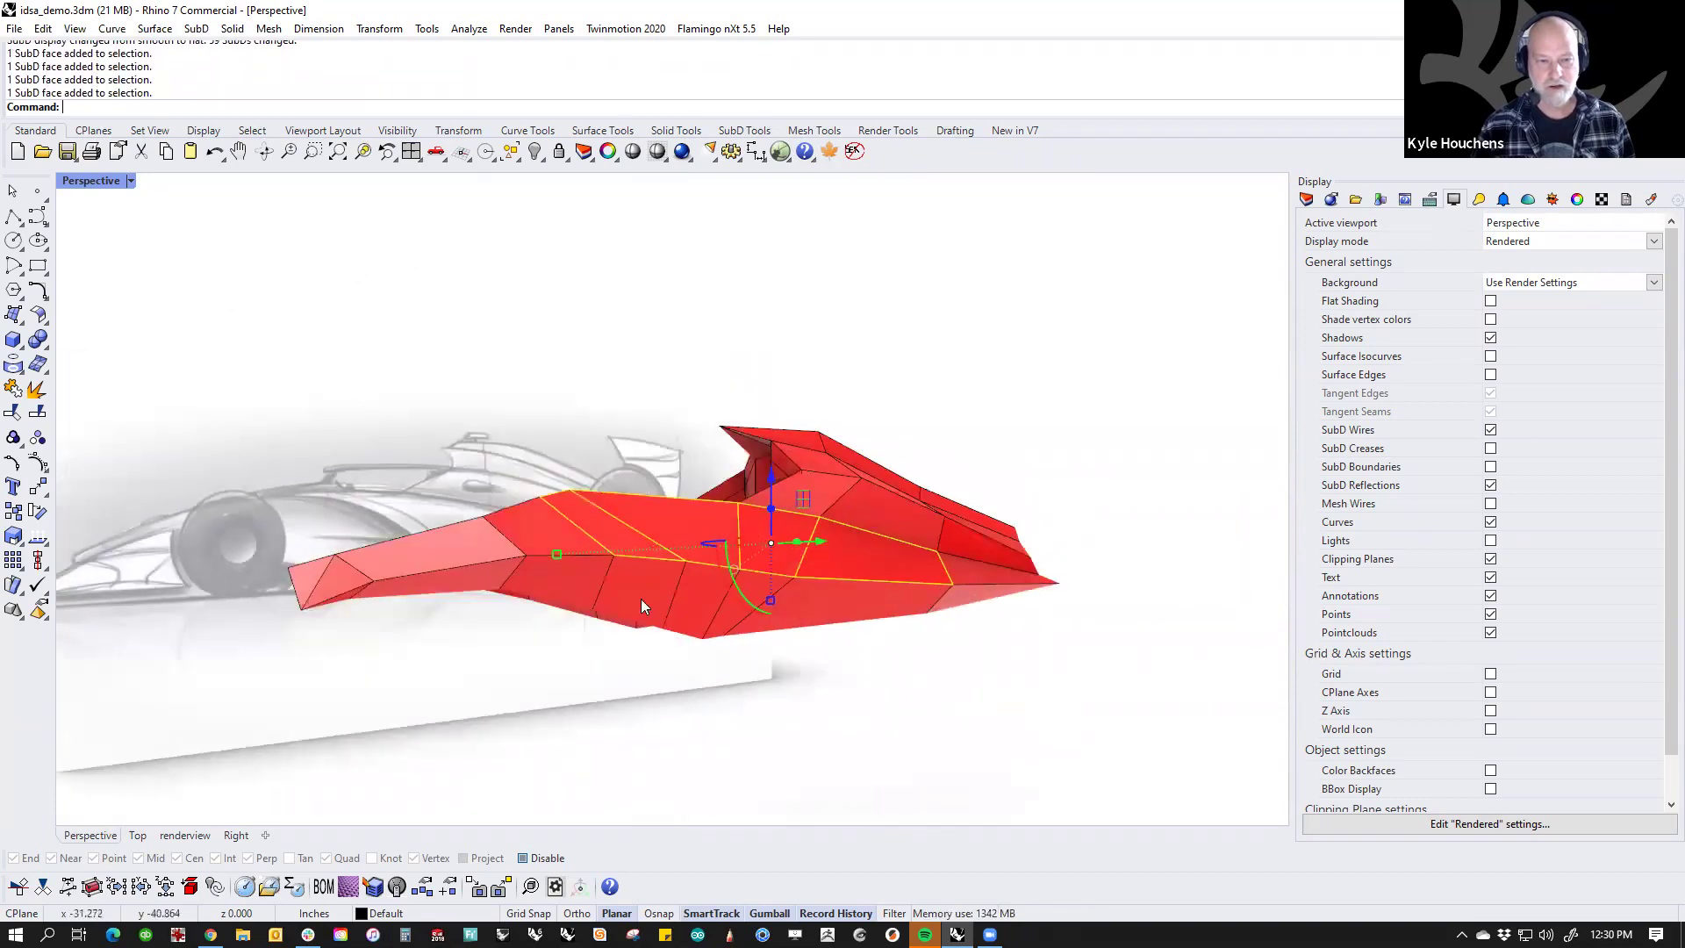
pyautogui.keyDown('ctrl'); pyautogui.keyDown('shift'); pyautogui.click(751, 606); pyautogui.keyUp('shift'); pyautogui.keyUp('ctrl')
pyautogui.keyDown('ctrl'); pyautogui.keyDown('shift'); pyautogui.click(825, 607); pyautogui.keyUp('shift'); pyautogui.keyUp('ctrl')
pyautogui.moveTo(832, 607)
pyautogui.mouseDown(button='right')
pyautogui.moveTo(853, 663)
pyautogui.moveTo(860, 593)
pyautogui.mouseUp(button='right')
pyautogui.keyDown('ctrl'); pyautogui.keyDown('shift'); pyautogui.click(860, 595); pyautogui.keyUp('shift'); pyautogui.keyUp('ctrl')
pyautogui.moveTo(845, 661); pyautogui.dragTo(775, 576, button='right')
pyautogui.keyDown('ctrl'); pyautogui.keyDown('shift'); pyautogui.click(840, 605); pyautogui.keyUp('shift'); pyautogui.keyUp('ctrl')
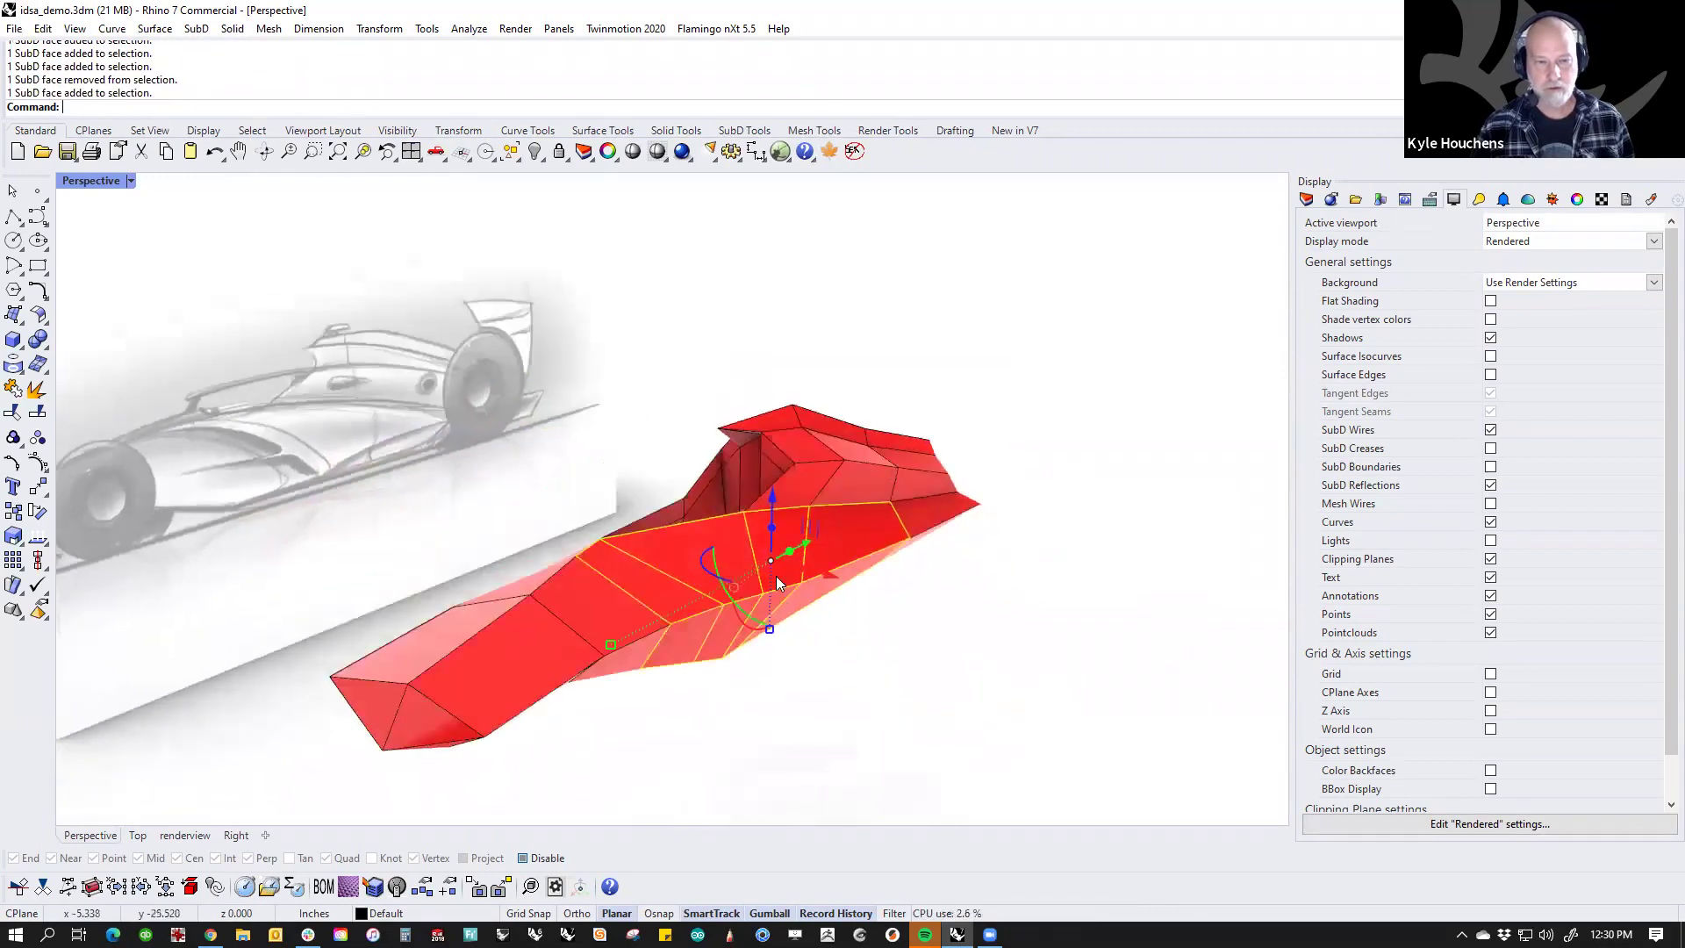
pyautogui.moveTo(800, 565); pyautogui.dragTo(890, 609)
pyautogui.click(925, 715)
# Step: Push the side pod's two front faces back and scale them into a recessed air intake, and switch to smooth display
pyautogui.moveTo(926, 715); pyautogui.dragTo(717, 553, button='right')
pyautogui.keyDown('ctrl'); pyautogui.keyDown('shift'); pyautogui.click(718, 559); pyautogui.keyUp('shift'); pyautogui.keyUp('ctrl')
pyautogui.keyDown('ctrl'); pyautogui.keyDown('shift'); pyautogui.click(758, 668); pyautogui.keyUp('shift'); pyautogui.keyUp('ctrl')
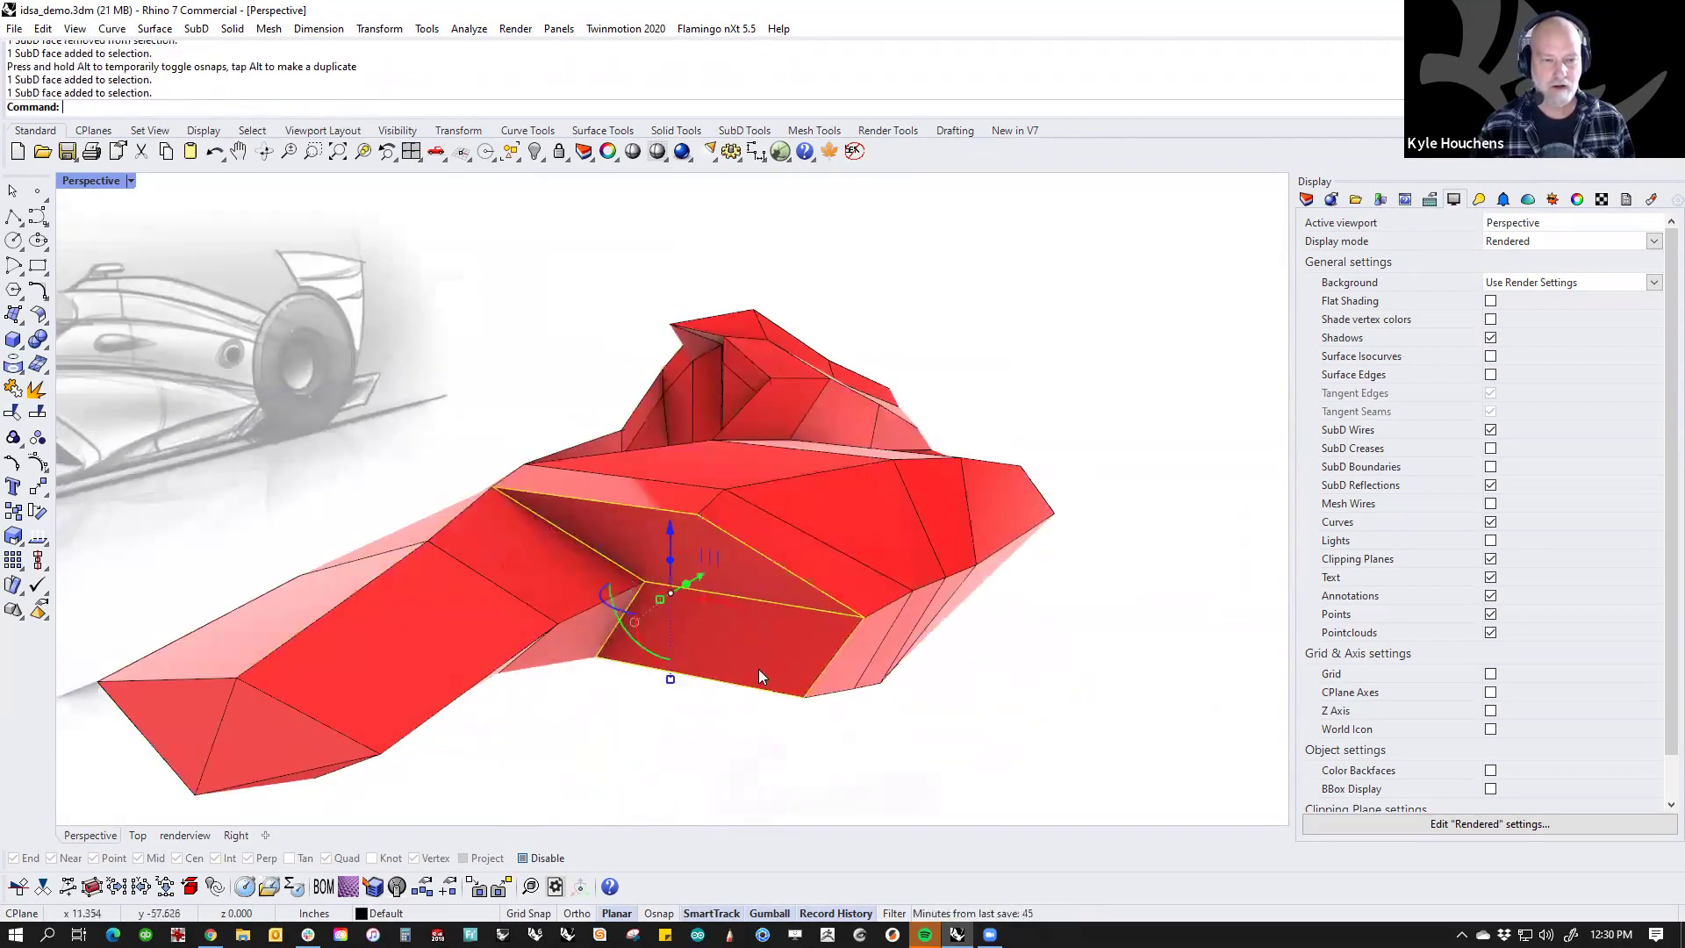
pyautogui.moveTo(758, 669); pyautogui.dragTo(699, 585, button='right')
pyautogui.moveTo(689, 586); pyautogui.dragTo(752, 616)
pyautogui.moveTo(574, 525); pyautogui.dragTo(619, 547)
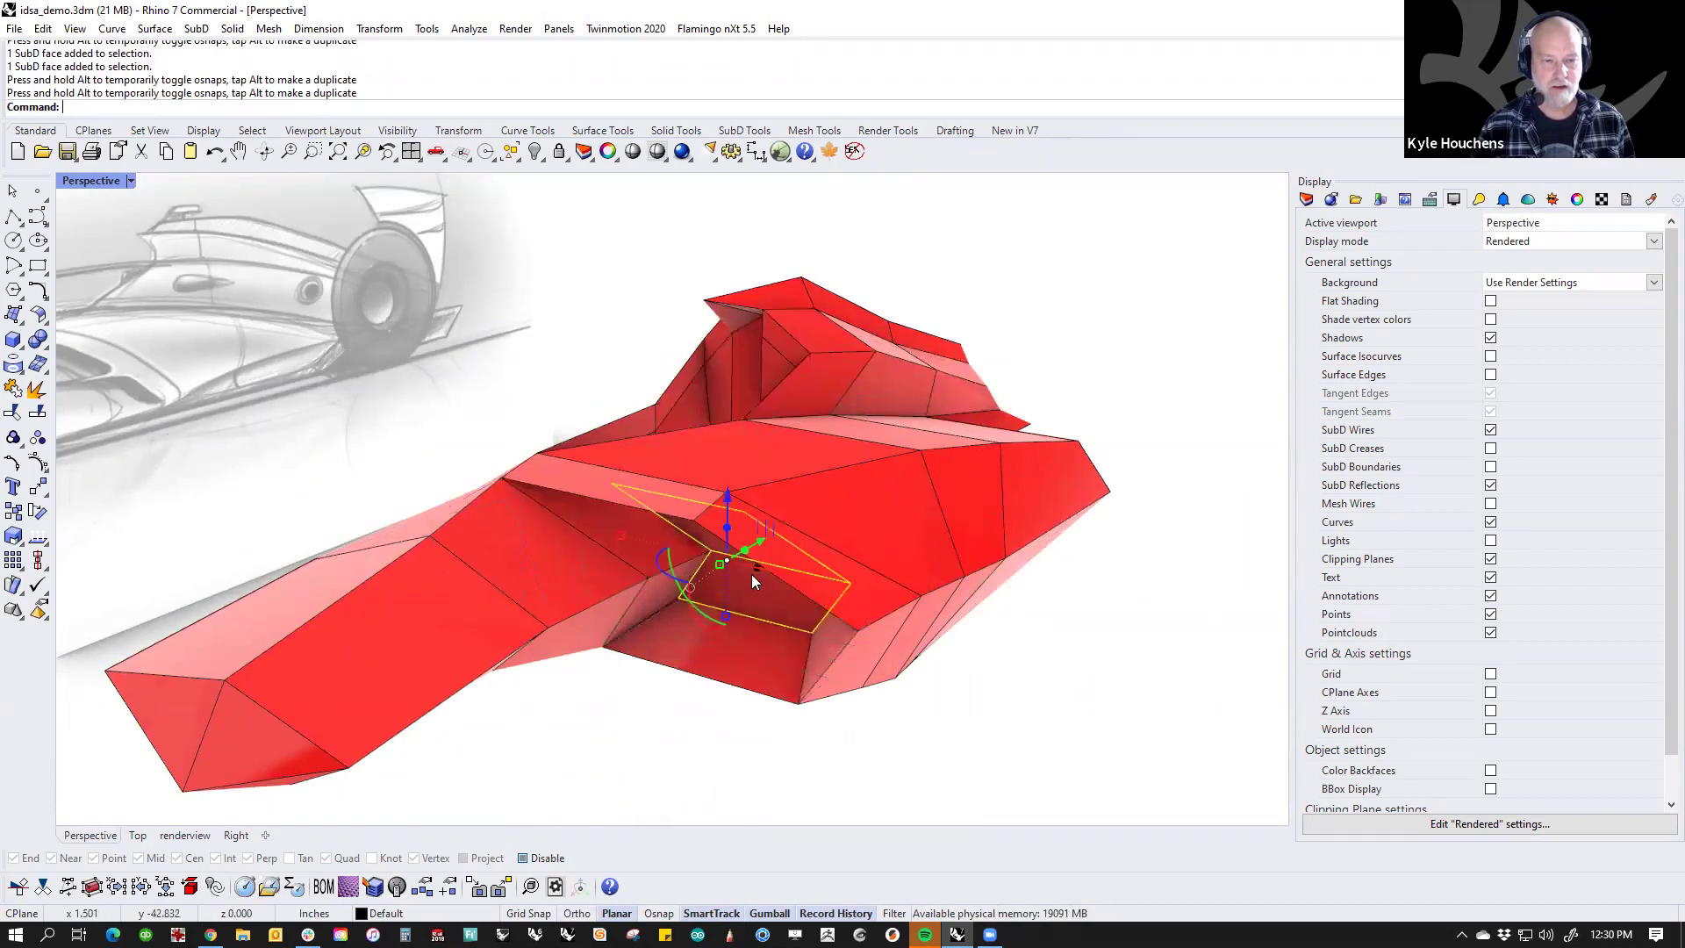
pyautogui.moveTo(808, 585); pyautogui.dragTo(824, 641)
pyautogui.press('Escape')
pyautogui.moveTo(832, 605)
pyautogui.mouseDown(button='right')
pyautogui.moveTo(855, 687)
pyautogui.moveTo(903, 699)
pyautogui.moveTo(861, 624)
pyautogui.moveTo(892, 650)
pyautogui.moveTo(860, 734)
pyautogui.moveTo(850, 624)
pyautogui.moveTo(709, 609)
pyautogui.moveTo(782, 725)
pyautogui.moveTo(760, 368)
pyautogui.mouseUp(button='right')
pyautogui.press('Tab')
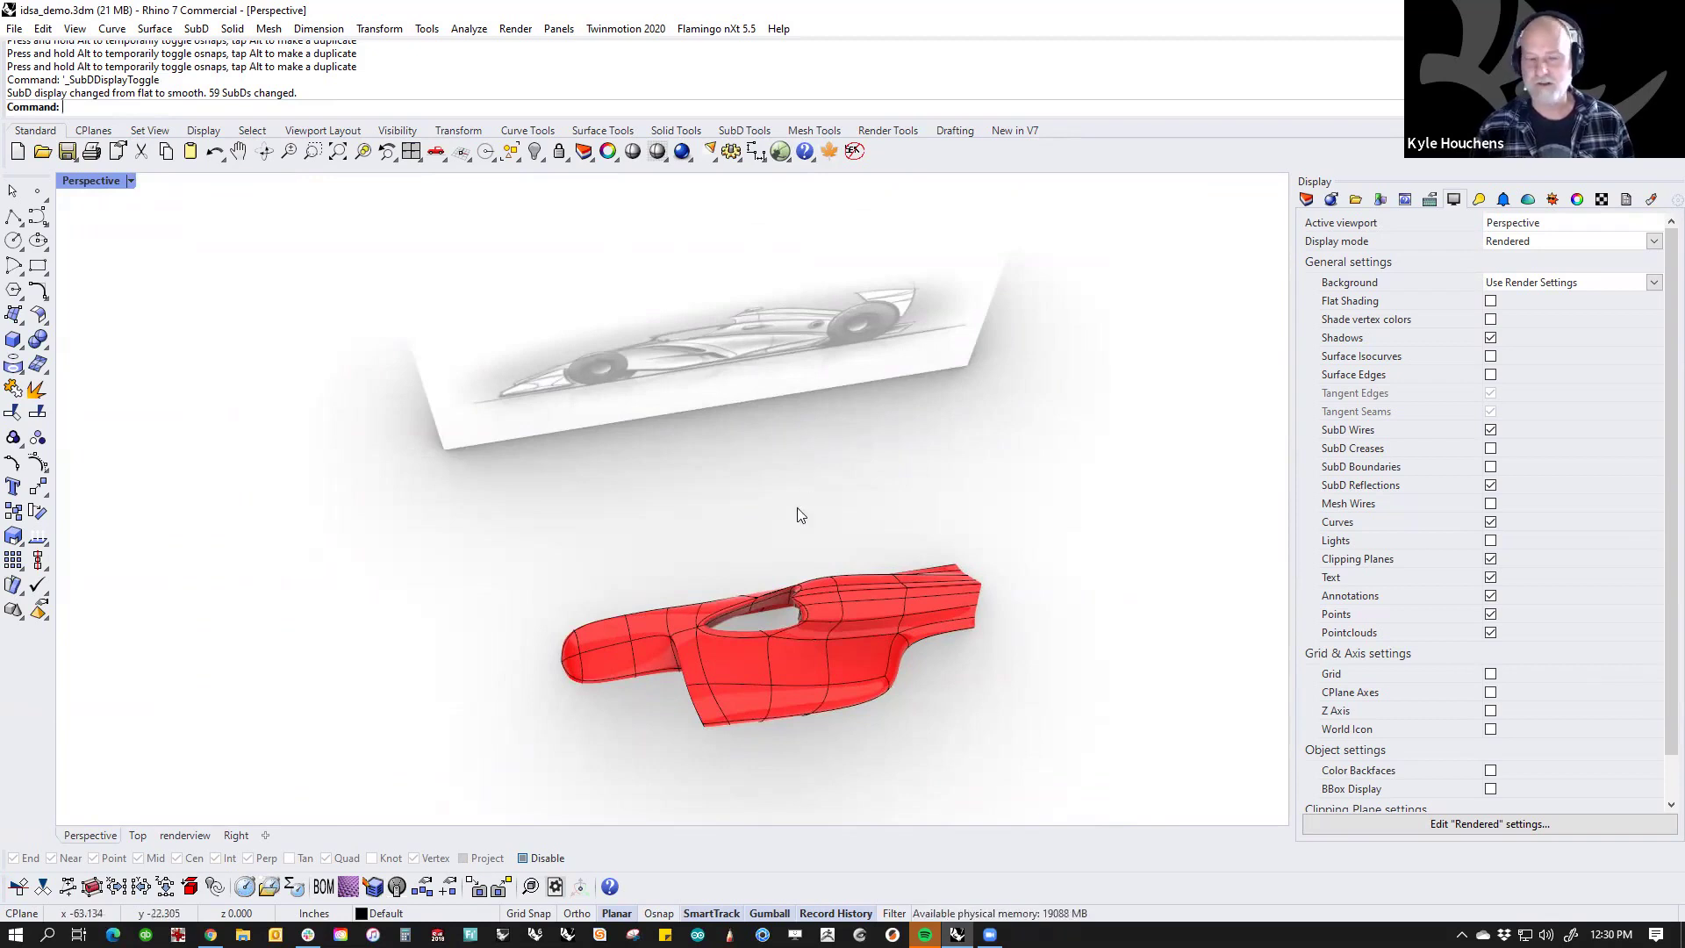
pyautogui.click(780, 699)
pyautogui.write('RefitTrim')
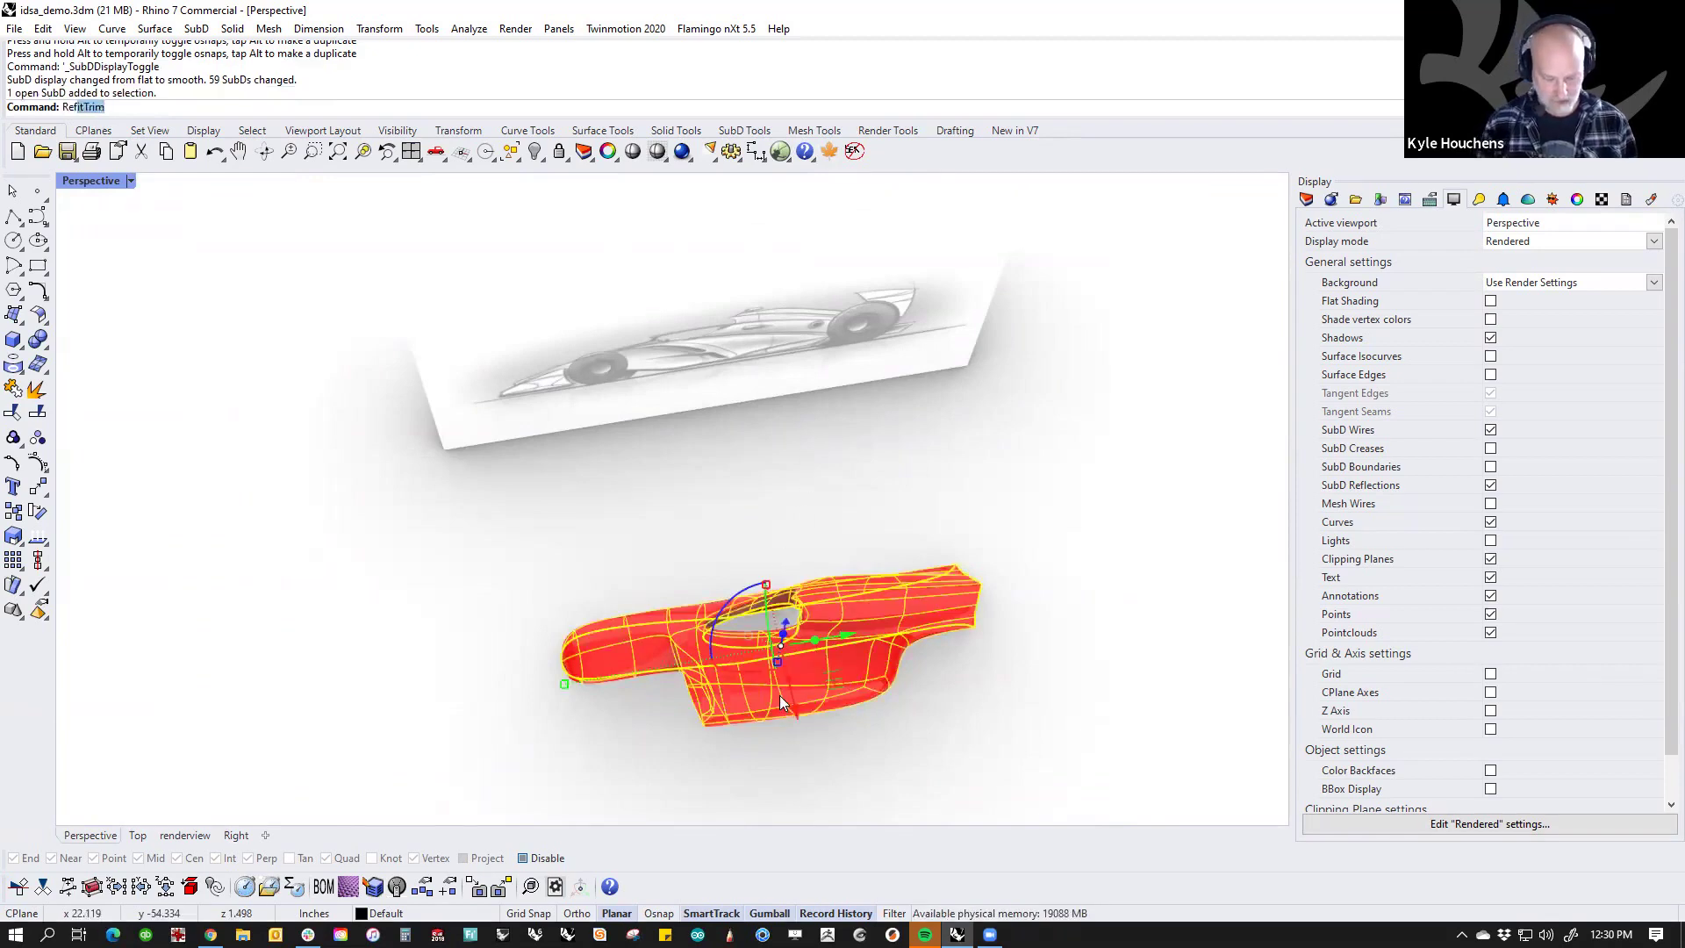
pyautogui.press('Return')
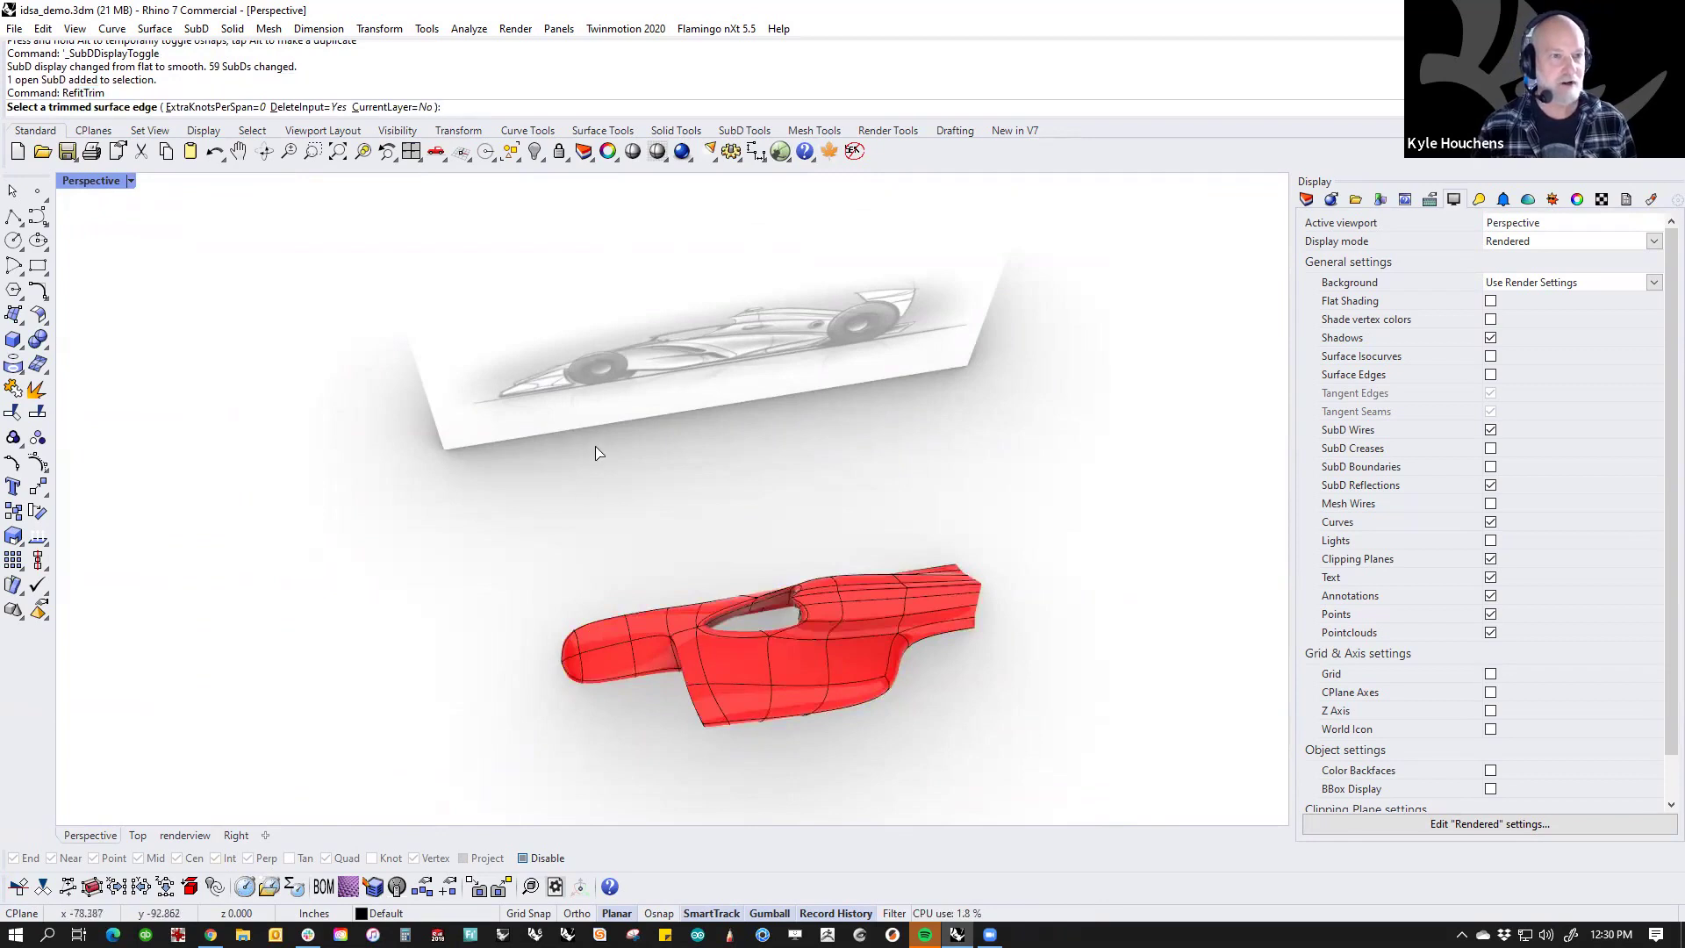
pyautogui.press('Escape')
# Step: Reflect the SubD car body about its lengthwise centreline, keeping the side with the side pod
pyautogui.click(744, 130)
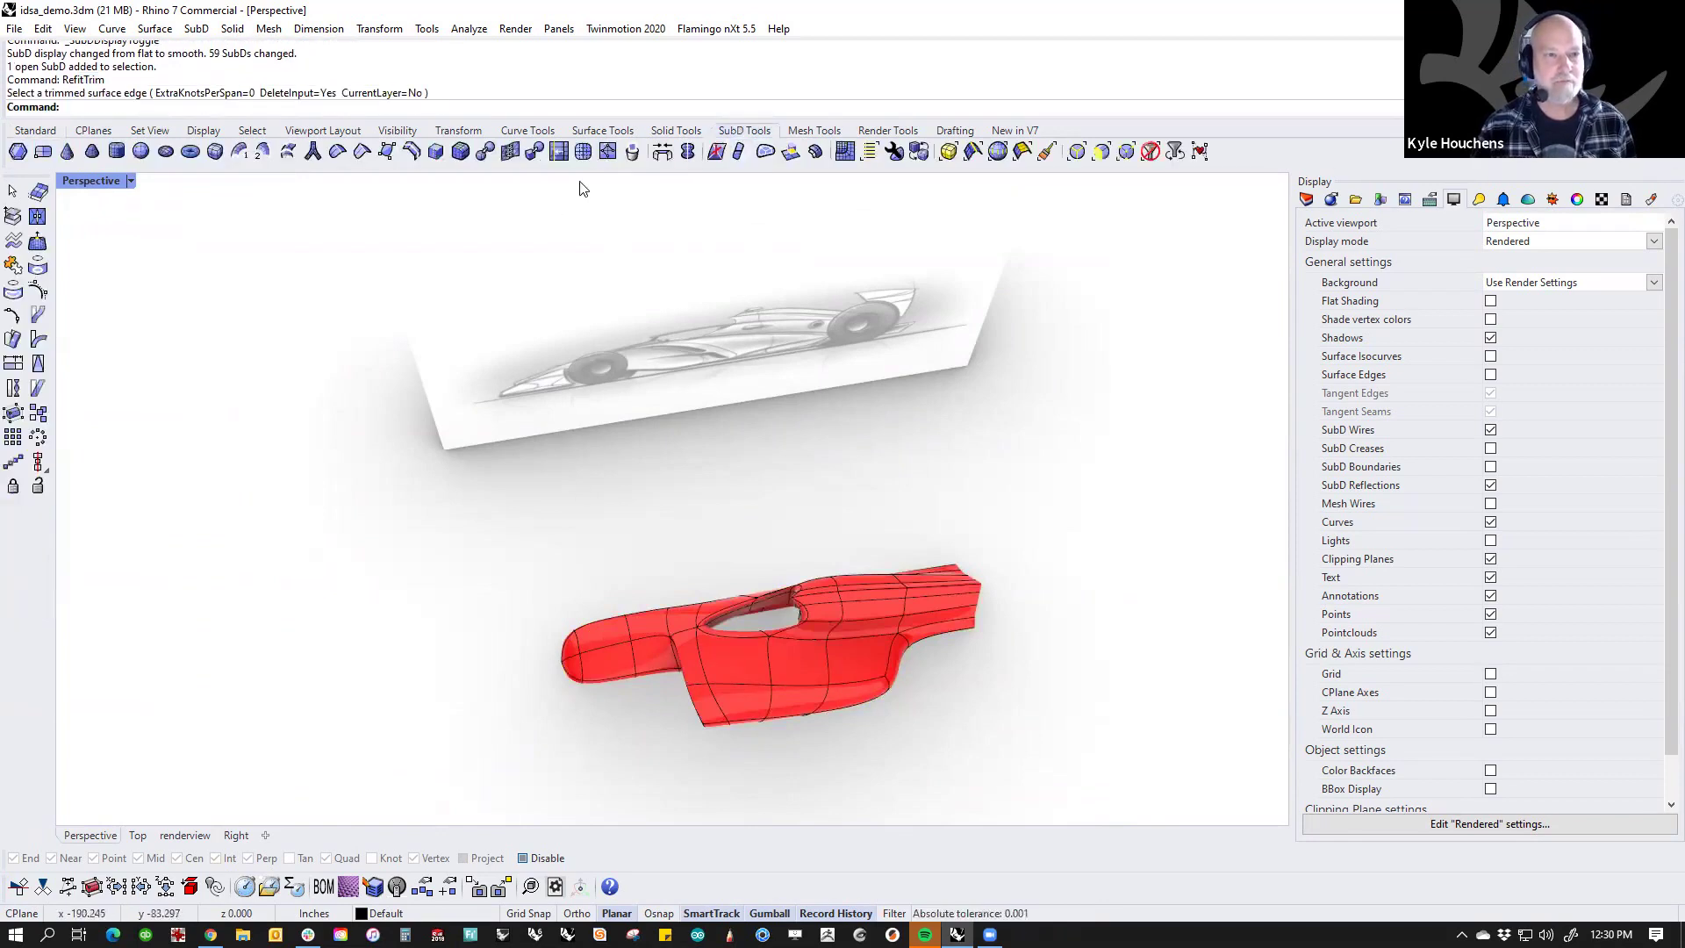
pyautogui.click(687, 151)
pyautogui.click(627, 645)
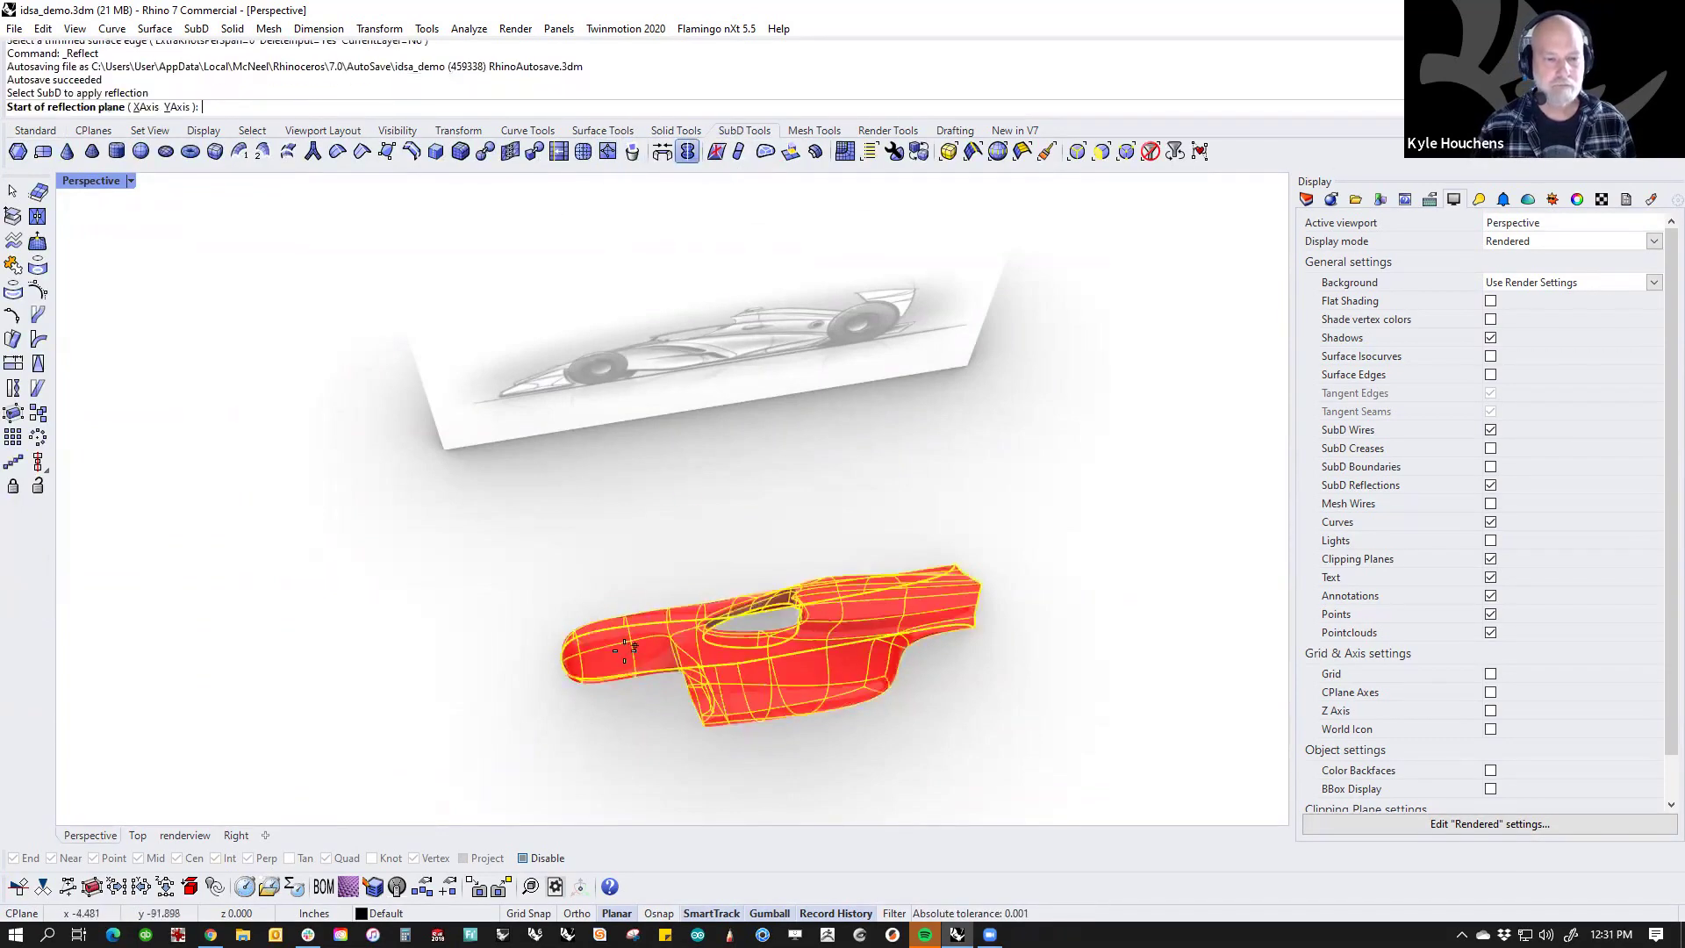
pyautogui.scroll(3, 627, 647)
pyautogui.click(675, 592)
pyautogui.click(1032, 537)
pyautogui.click(908, 707)
pyautogui.press('Return')
pyautogui.moveTo(913, 774); pyautogui.dragTo(1056, 713, button='right')
pyautogui.scroll(4, 964, 709)
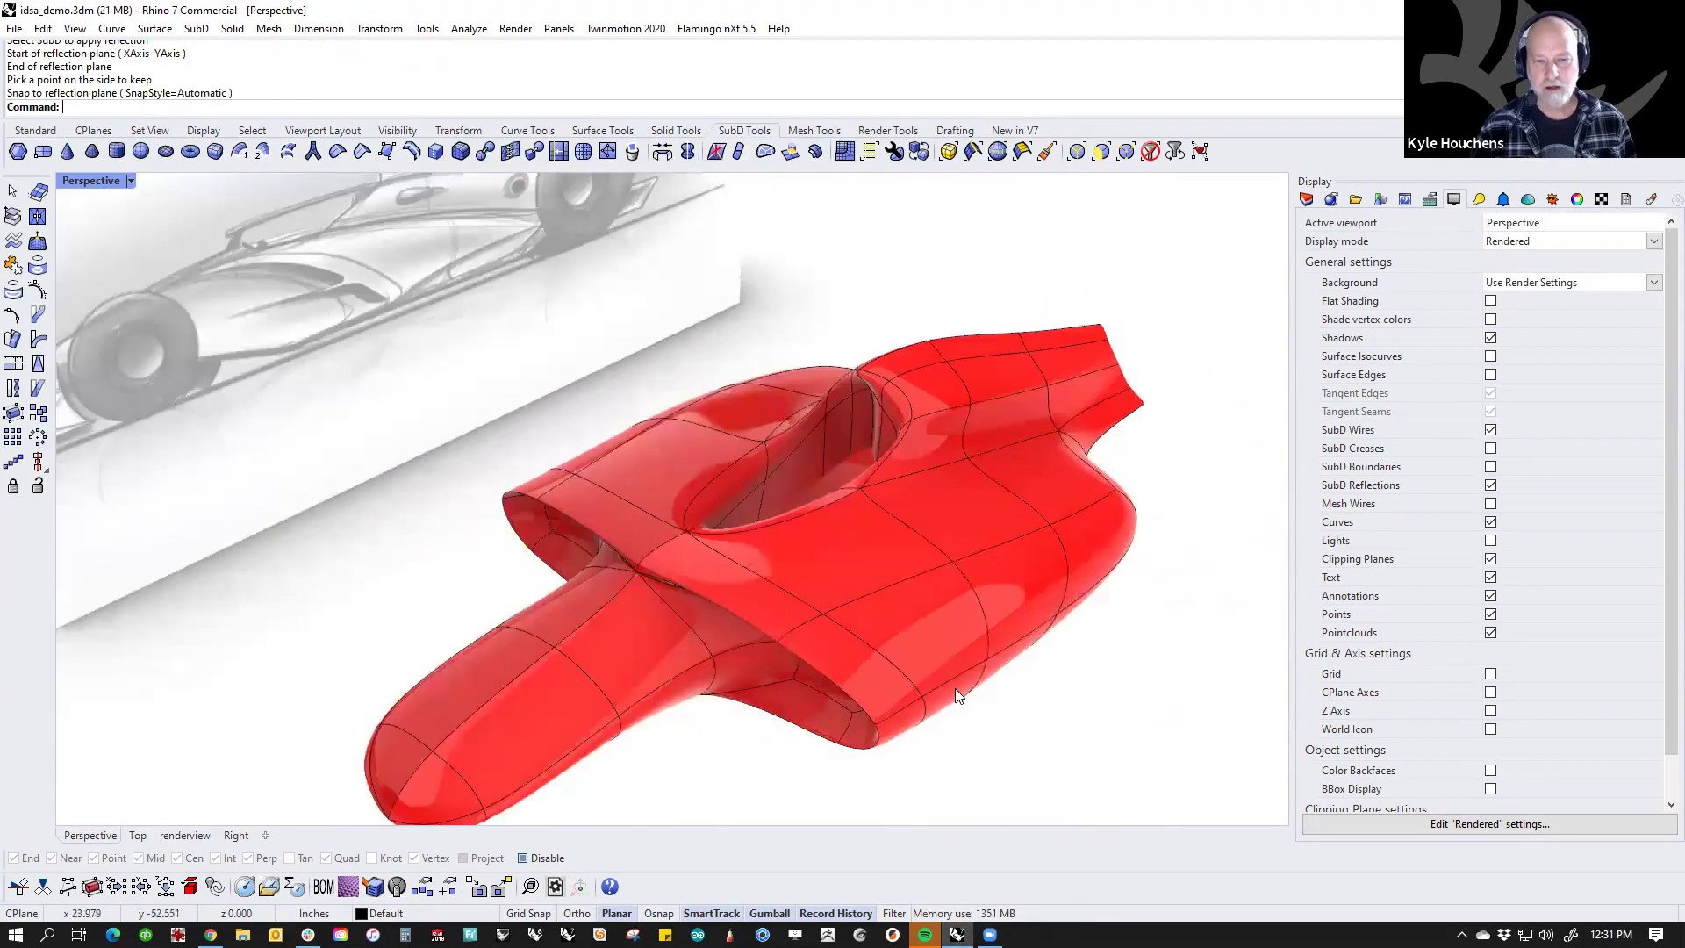
# Step: Move an edge on the outer side of the side pod outward and check the reflected body from the side
pyautogui.keyDown('ctrl'); pyautogui.keyDown('shift'); pyautogui.click(954, 687); pyautogui.keyUp('shift'); pyautogui.keyUp('ctrl')
pyautogui.moveTo(999, 698)
pyautogui.mouseDown()
pyautogui.moveTo(1088, 751)
pyautogui.moveTo(1019, 712)
pyautogui.mouseUp()
pyautogui.moveTo(1052, 687)
pyautogui.mouseDown(button='right')
pyautogui.moveTo(986, 670)
pyautogui.moveTo(929, 705)
pyautogui.moveTo(873, 647)
pyautogui.moveTo(750, 652)
pyautogui.moveTo(842, 544)
pyautogui.moveTo(935, 602)
pyautogui.moveTo(750, 605)
pyautogui.moveTo(820, 647)
pyautogui.moveTo(823, 681)
pyautogui.moveTo(753, 643)
pyautogui.moveTo(857, 628)
pyautogui.moveTo(870, 602)
pyautogui.moveTo(683, 634)
pyautogui.mouseUp(button='right')
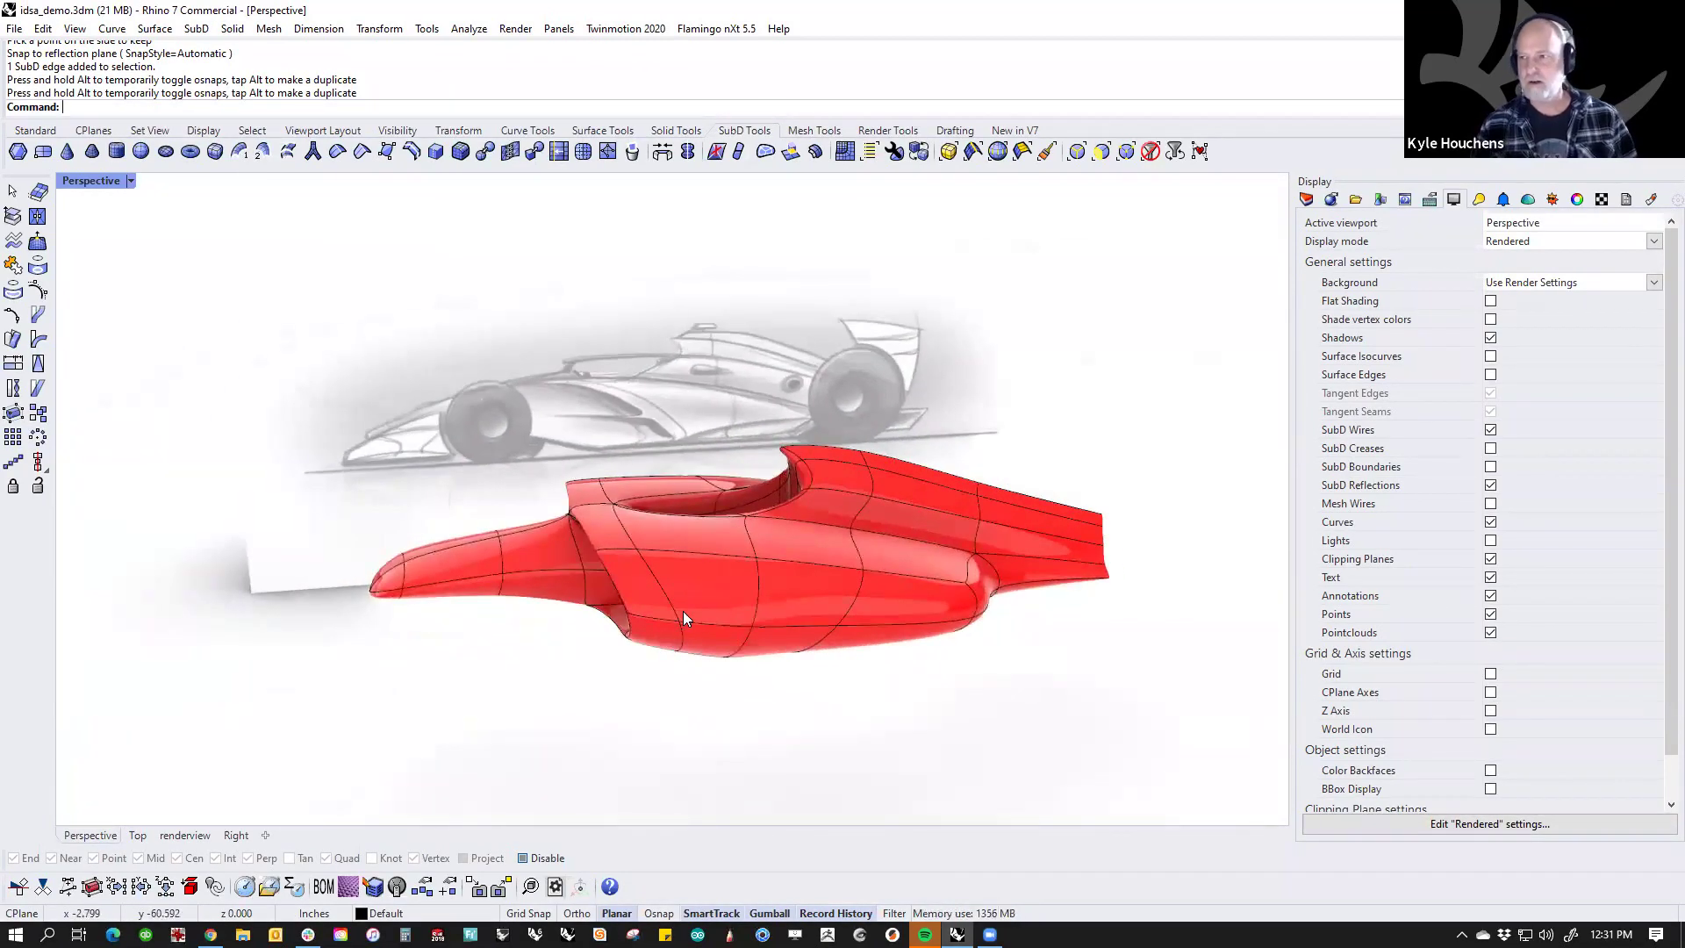
pyautogui.moveTo(682, 612)
pyautogui.mouseDown(button='right')
pyautogui.moveTo(978, 590)
pyautogui.moveTo(910, 545)
pyautogui.moveTo(827, 553)
pyautogui.moveTo(740, 625)
pyautogui.mouseUp(button='right')
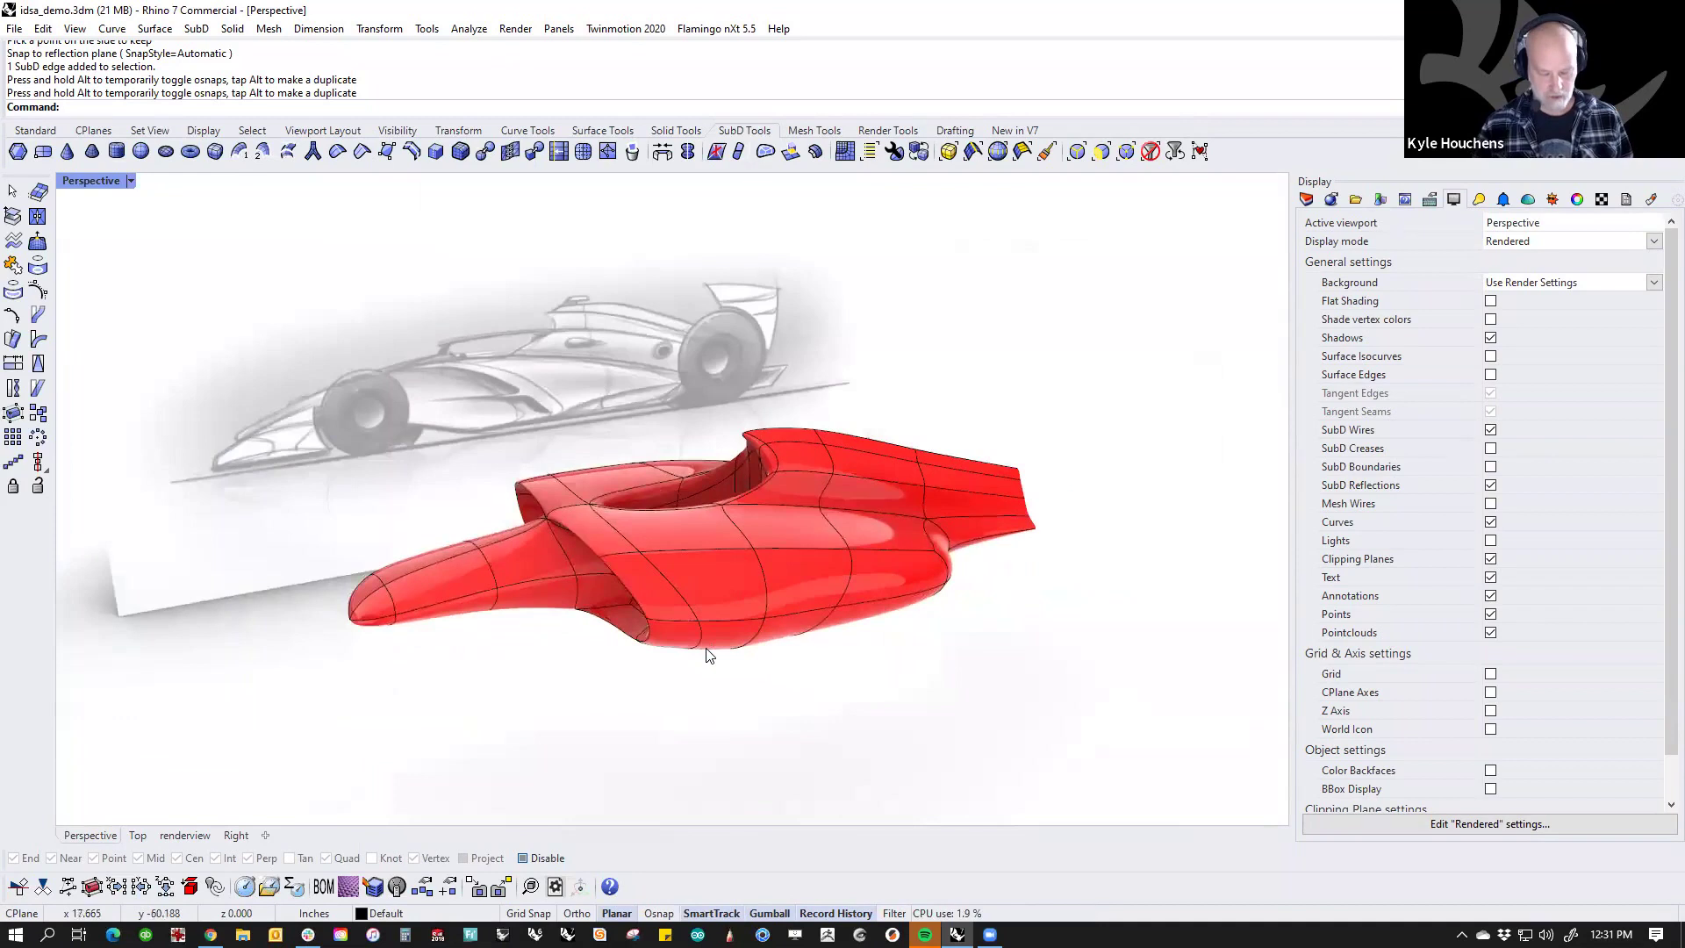
# Step: In the right view, raise the upper edges and vertices of the engine cover toward the sketched outline
pyautogui.write('f')
pyautogui.press('Return')
pyautogui.write('r')
pyautogui.press('Return')
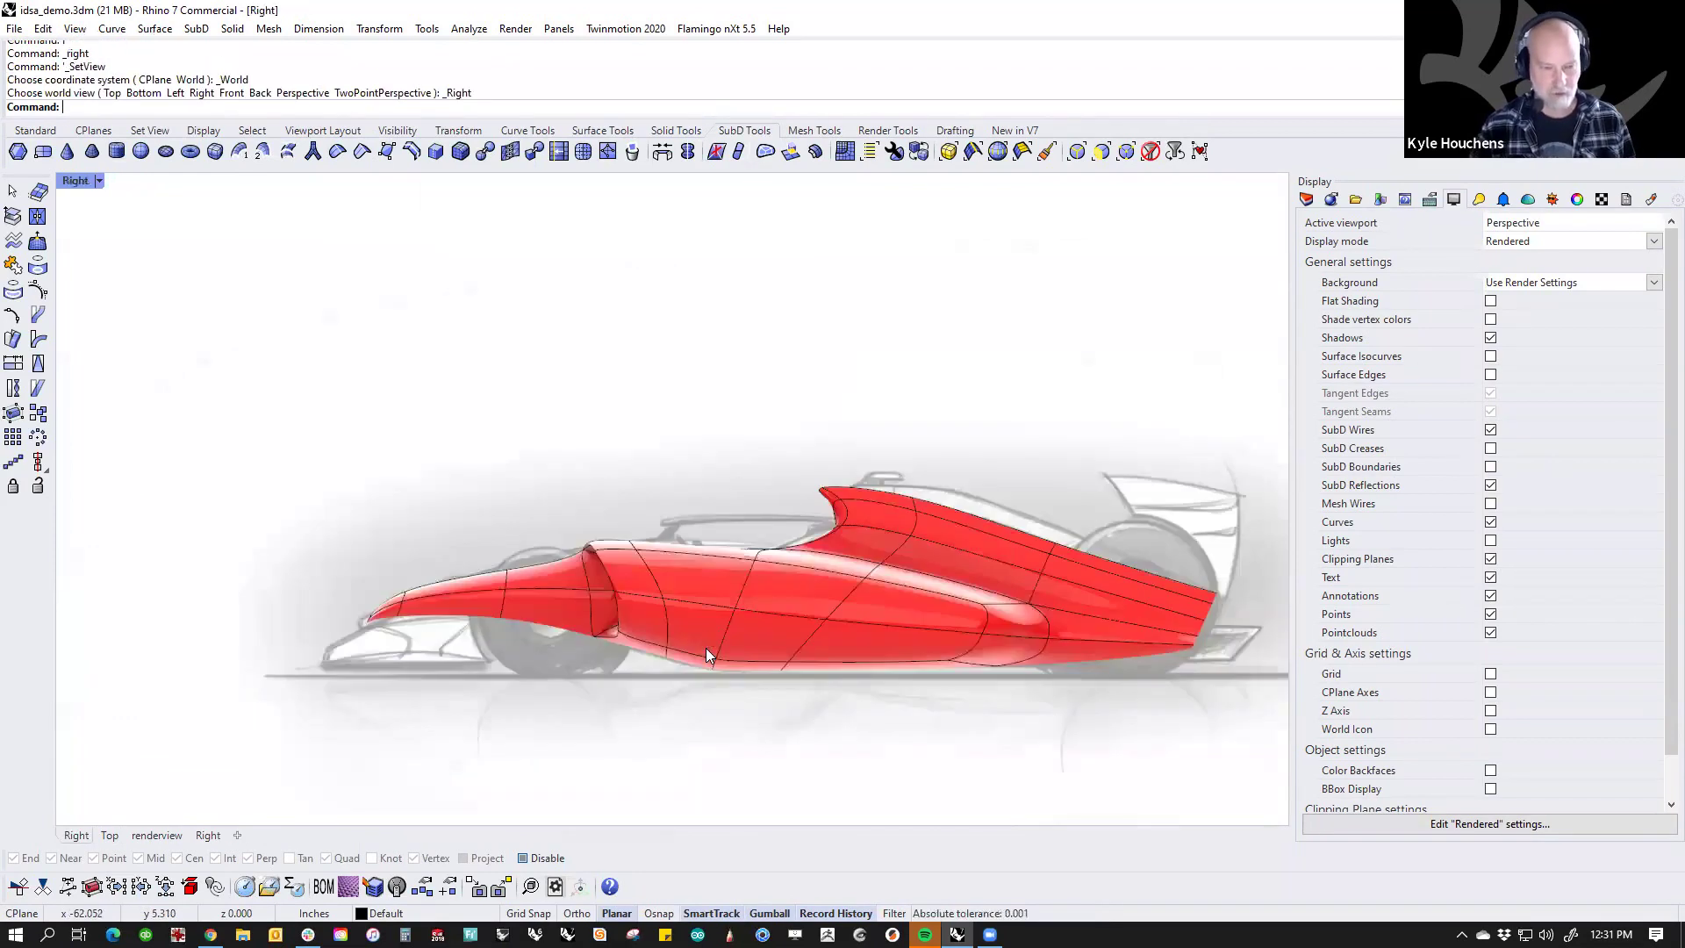
pyautogui.moveTo(909, 496); pyautogui.dragTo(916, 458)
pyautogui.moveTo(1093, 472); pyautogui.dragTo(1190, 541)
pyautogui.click(1038, 404)
# Step: In wireframe display, move the front edges and vertices of the engine cover down and forward to fit the sketch
pyautogui.middleClick(639, 499)
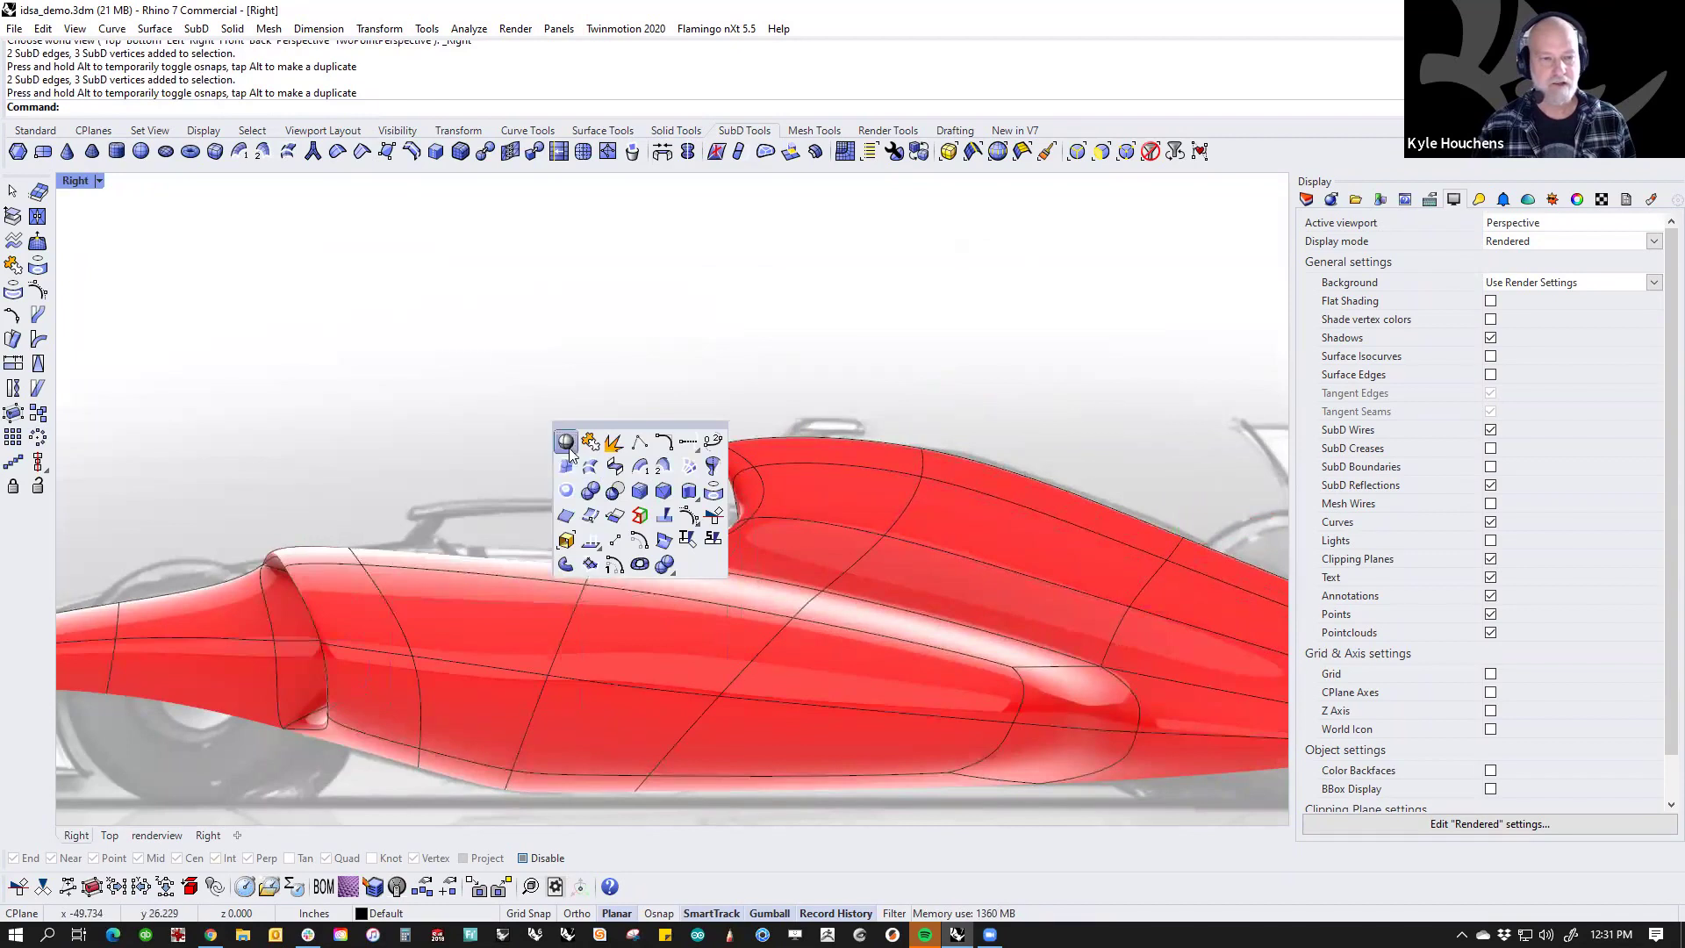
pyautogui.click(568, 448)
pyautogui.scroll(4, 702, 412)
pyautogui.moveTo(604, 335); pyautogui.dragTo(806, 487)
pyautogui.moveTo(757, 398); pyautogui.dragTo(725, 423)
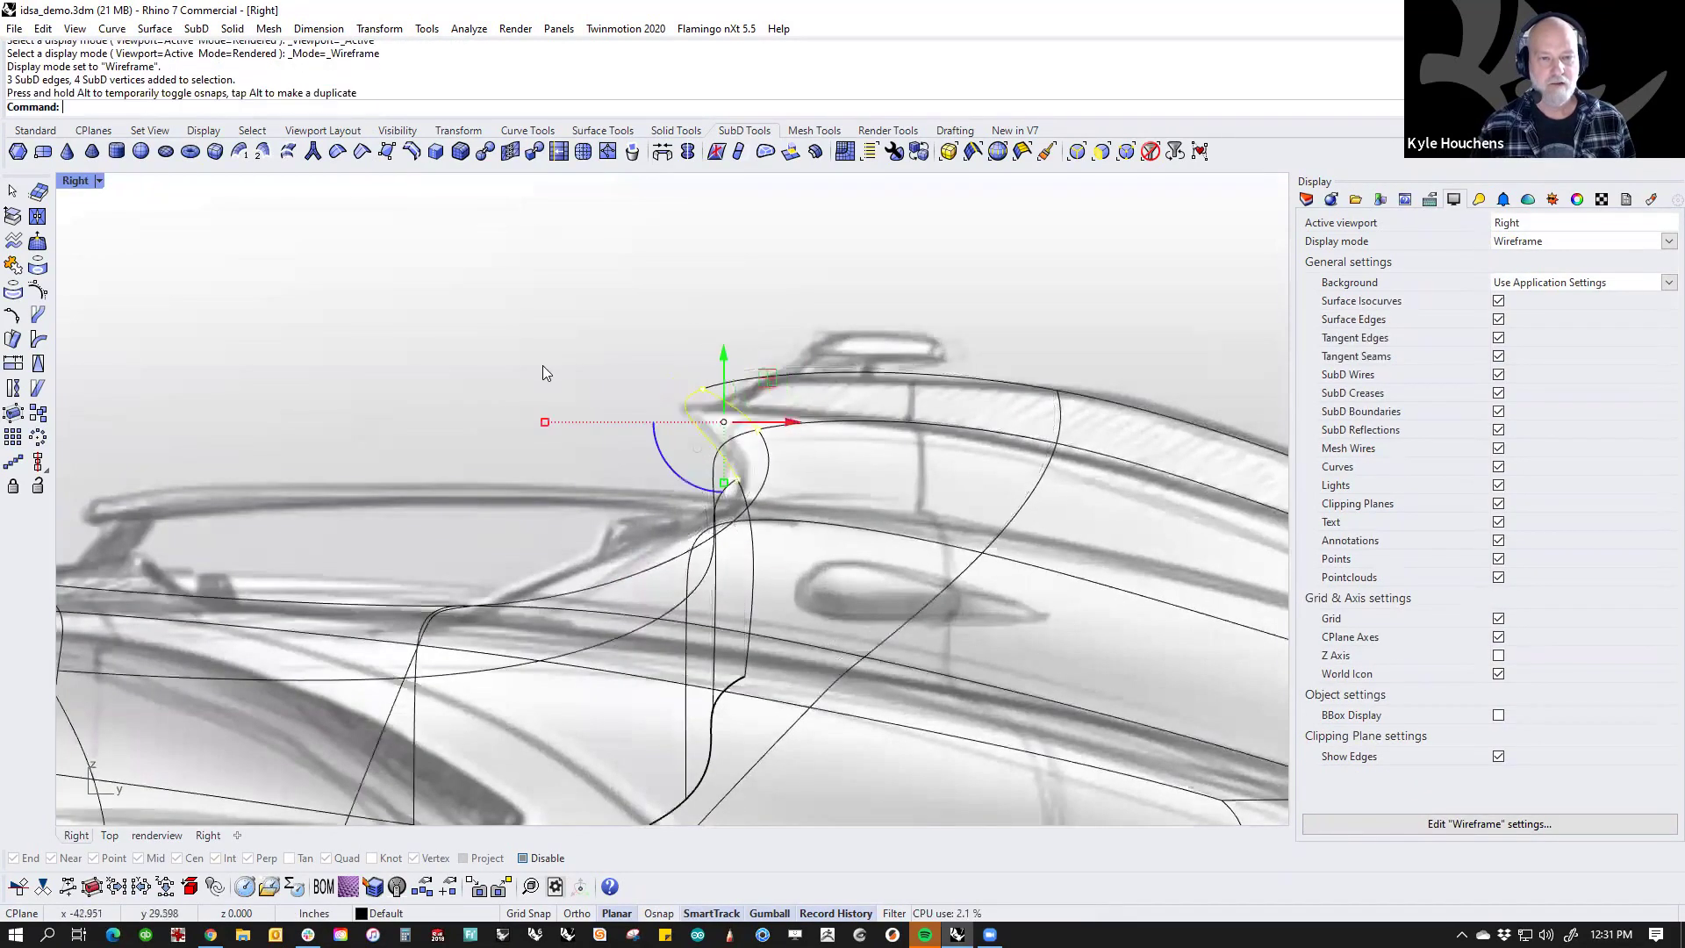
pyautogui.click(542, 365)
# Step: Select the nose tip's faces, edges and vertices and shift them forward and down to fit the sketch
pyautogui.scroll(-4, 572, 489)
pyautogui.moveTo(572, 490); pyautogui.dragTo(869, 452, button='right')
pyautogui.scroll(-4, 676, 493)
pyautogui.moveTo(733, 514); pyautogui.dragTo(950, 487, button='right')
pyautogui.moveTo(287, 471); pyautogui.dragTo(510, 614)
pyautogui.moveTo(446, 501); pyautogui.dragTo(419, 518)
pyautogui.click(598, 595)
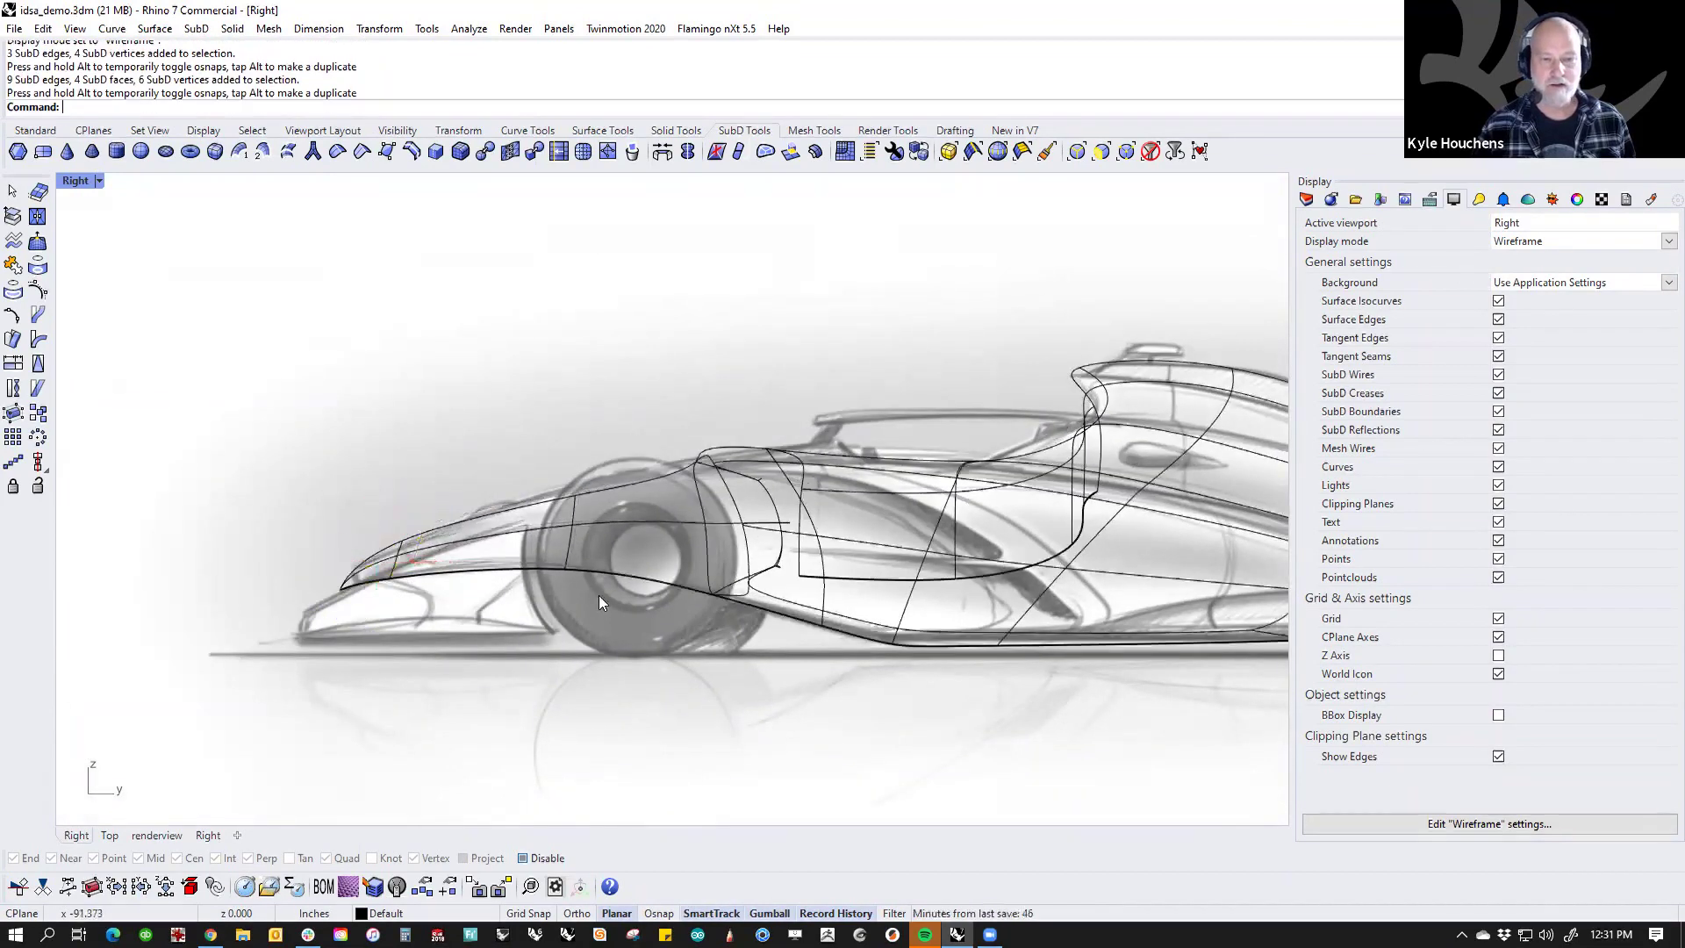
# Step: In the perspective view, hide the f1 scribbly bits layer and delete the SubD car body
pyautogui.write('P')
pyautogui.press('Return')
pyautogui.write('P')
pyautogui.press('Return')
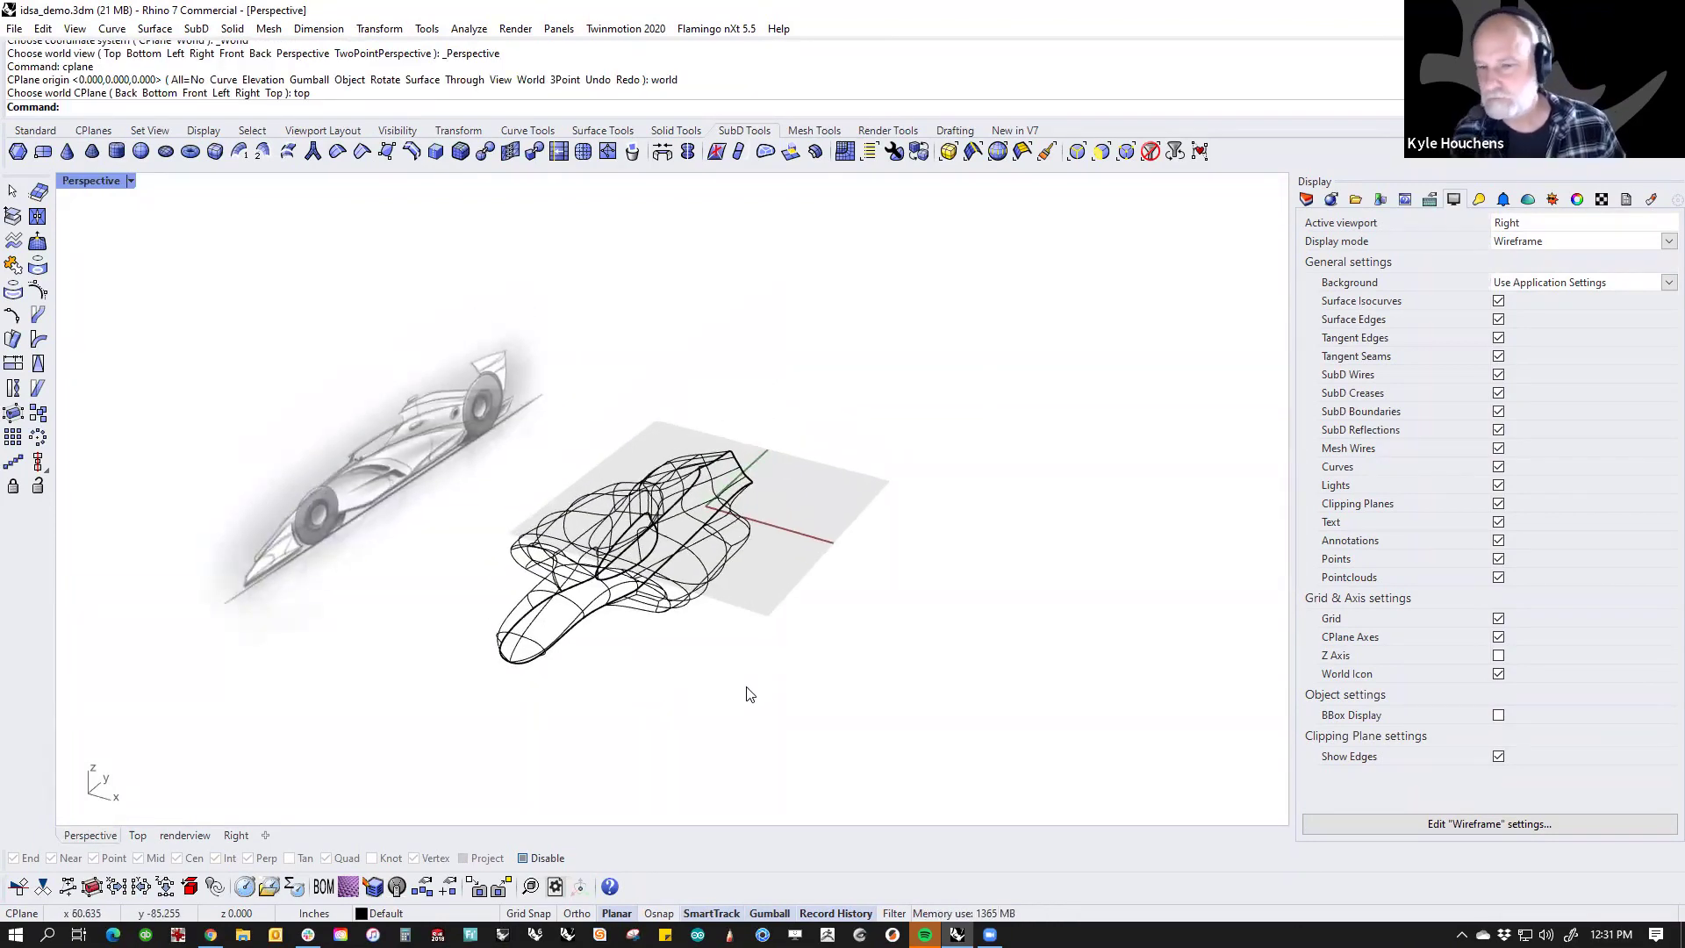
pyautogui.moveTo(763, 688); pyautogui.dragTo(745, 684, button='right')
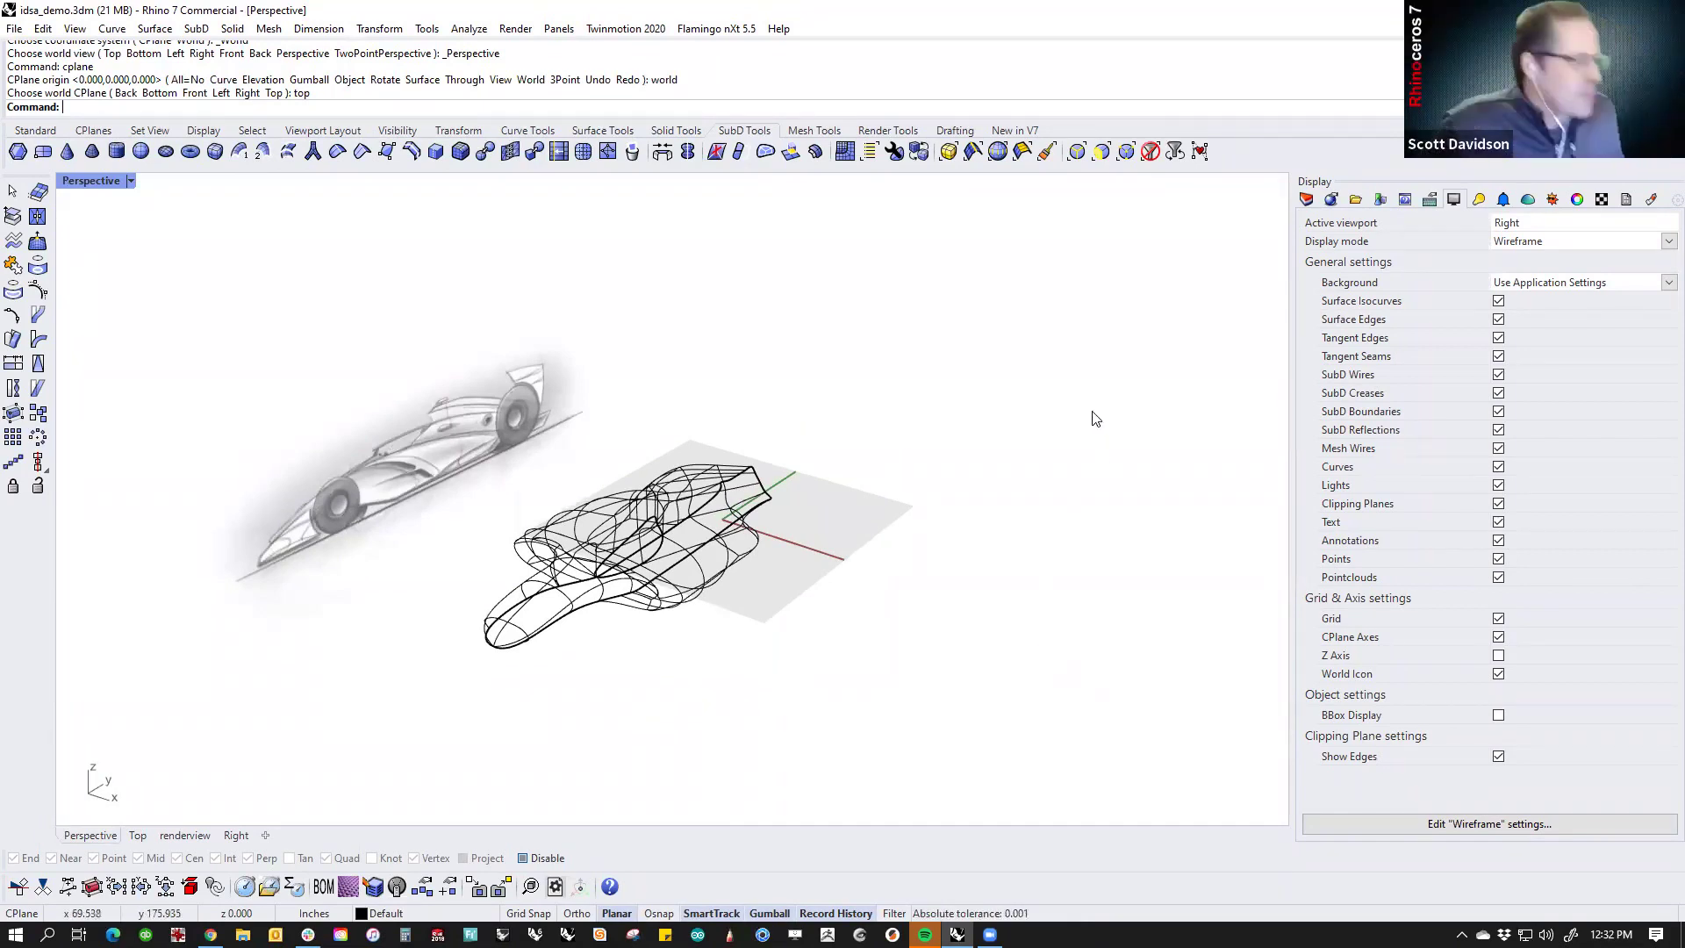
pyautogui.moveTo(1096, 418)
pyautogui.mouseDown(button='right')
pyautogui.moveTo(576, 648)
pyautogui.moveTo(624, 647)
pyautogui.mouseUp(button='right')
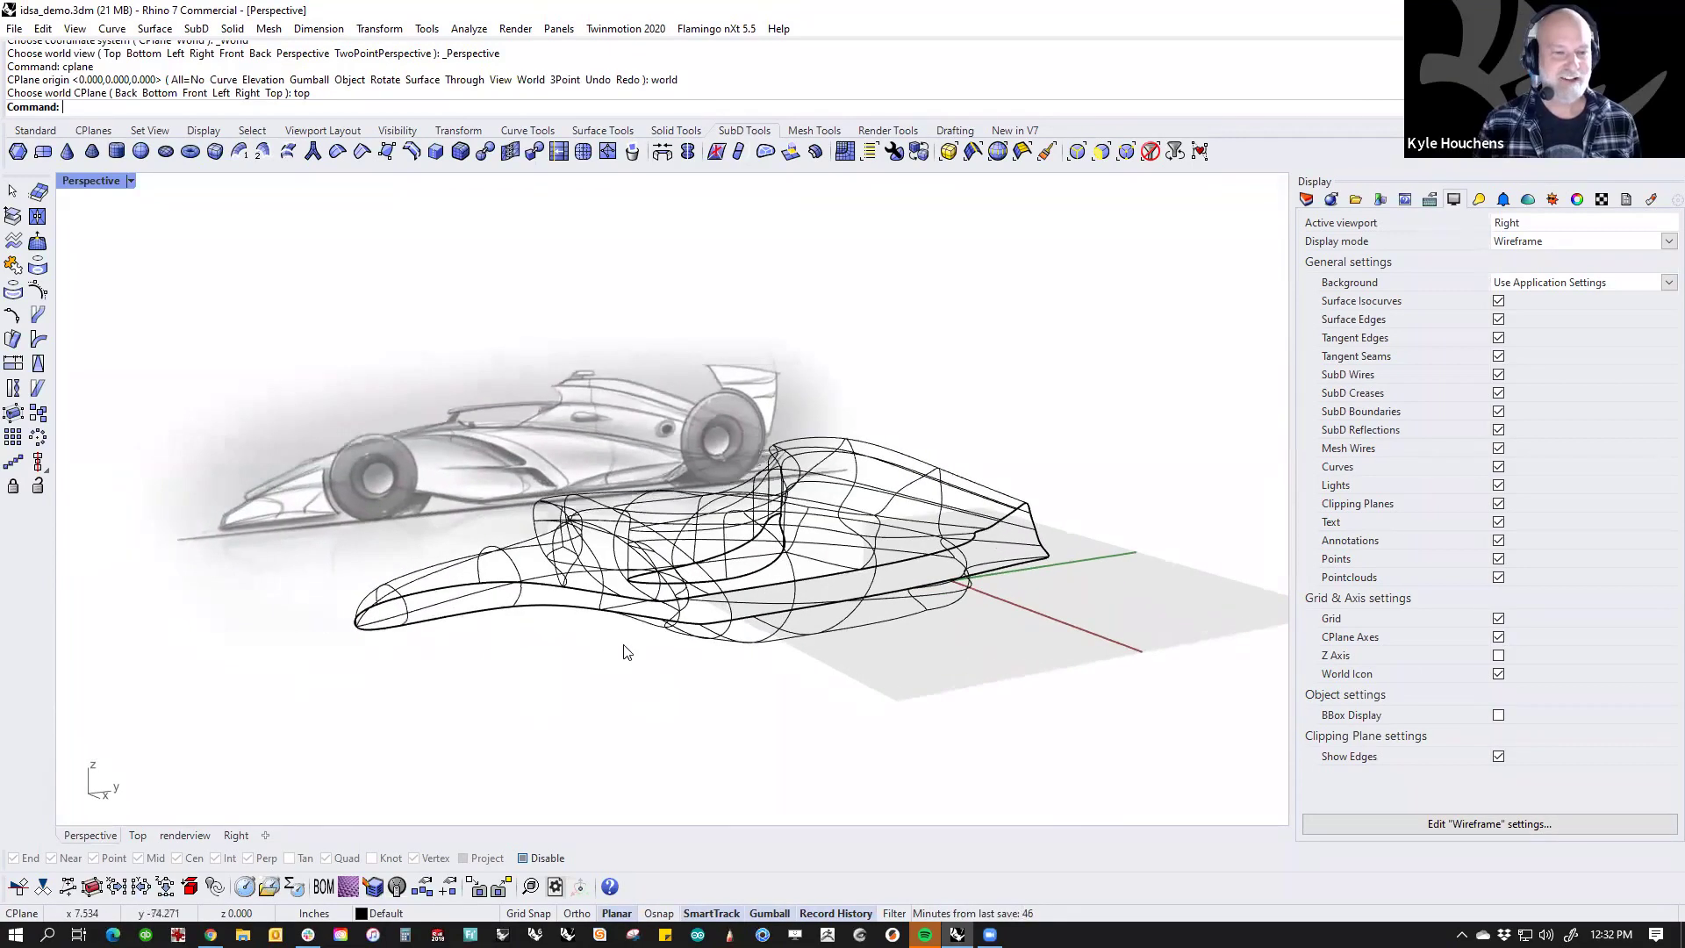
pyautogui.click(1305, 199)
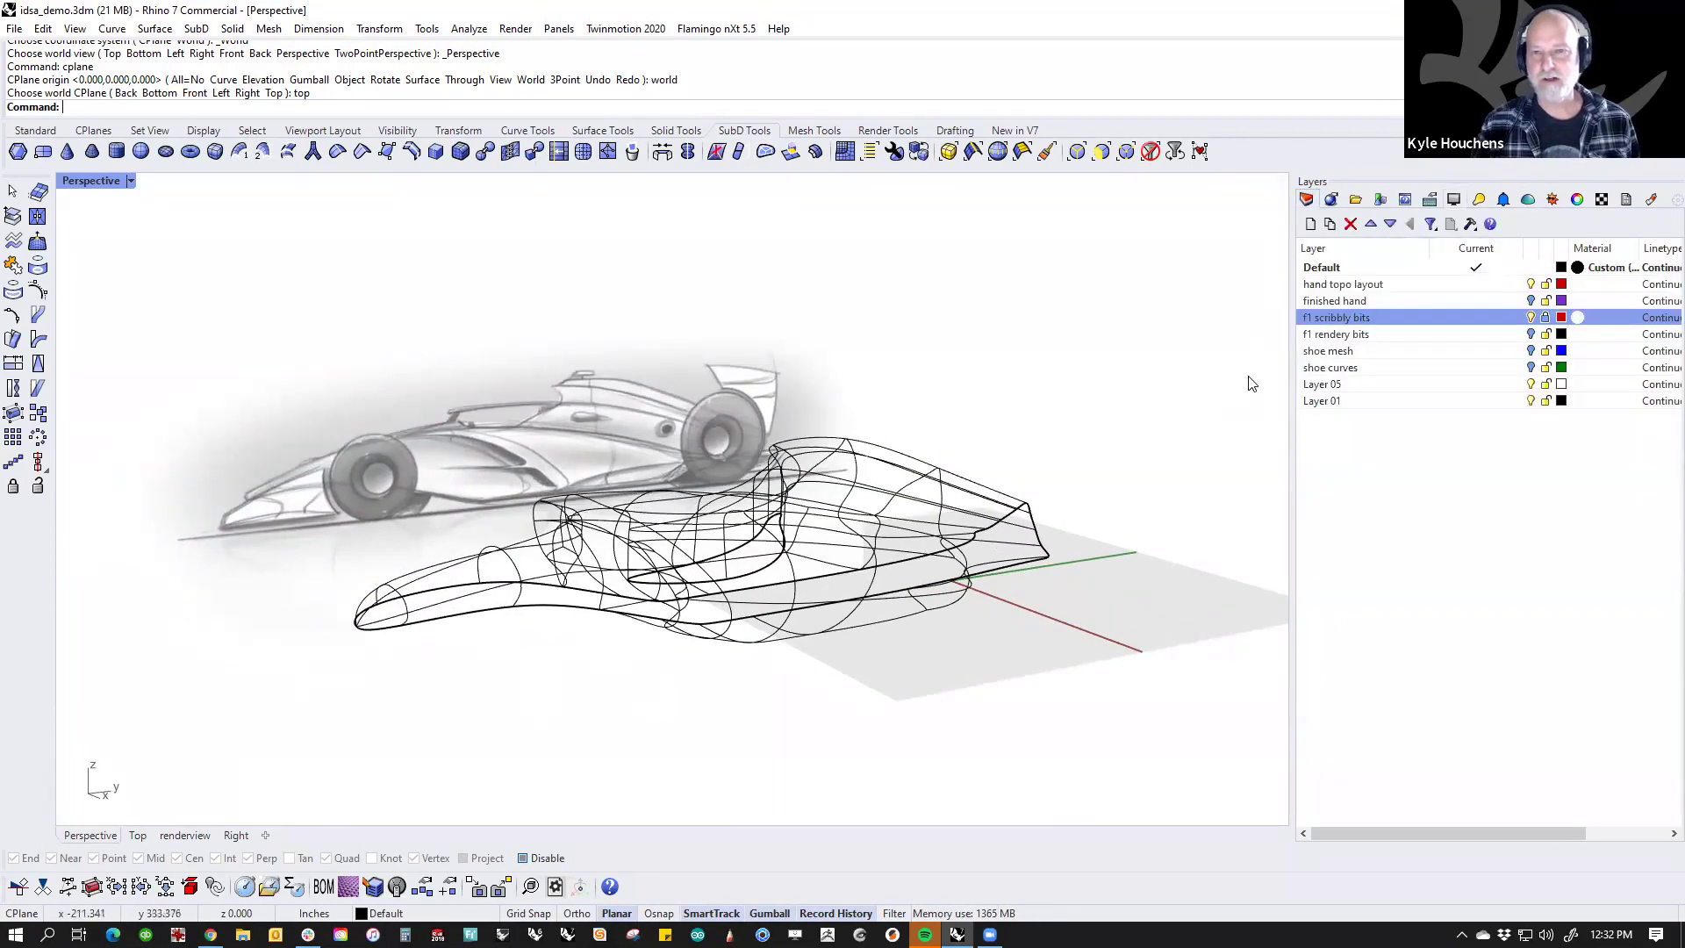
pyautogui.click(1532, 318)
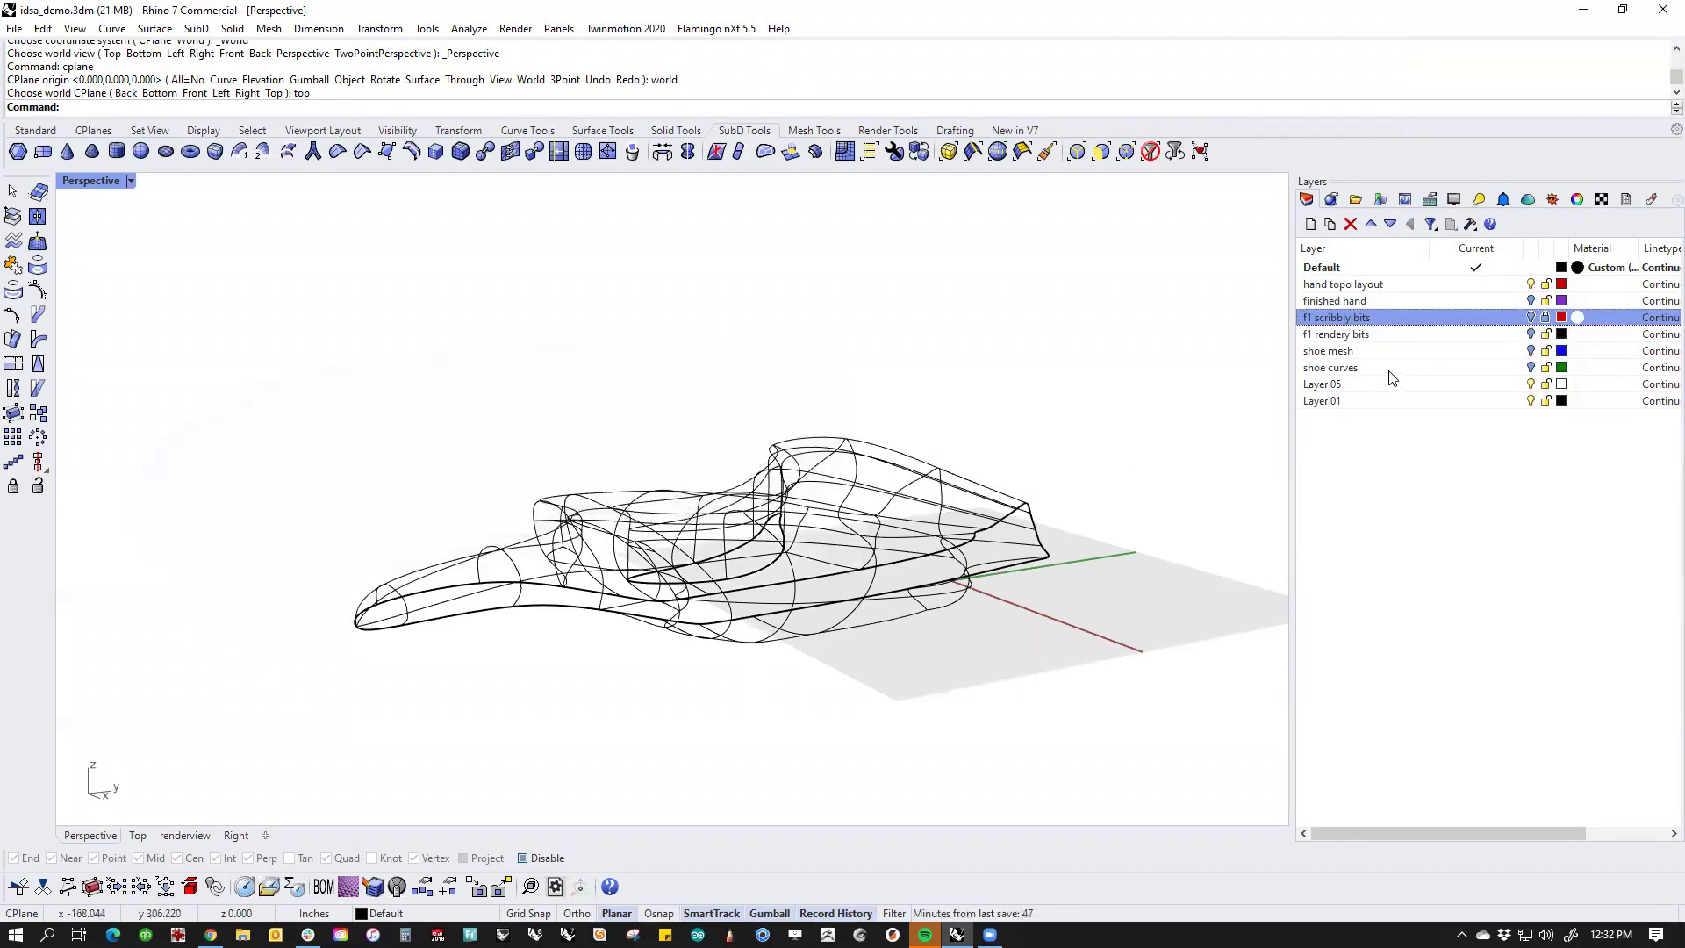
pyautogui.click(918, 593)
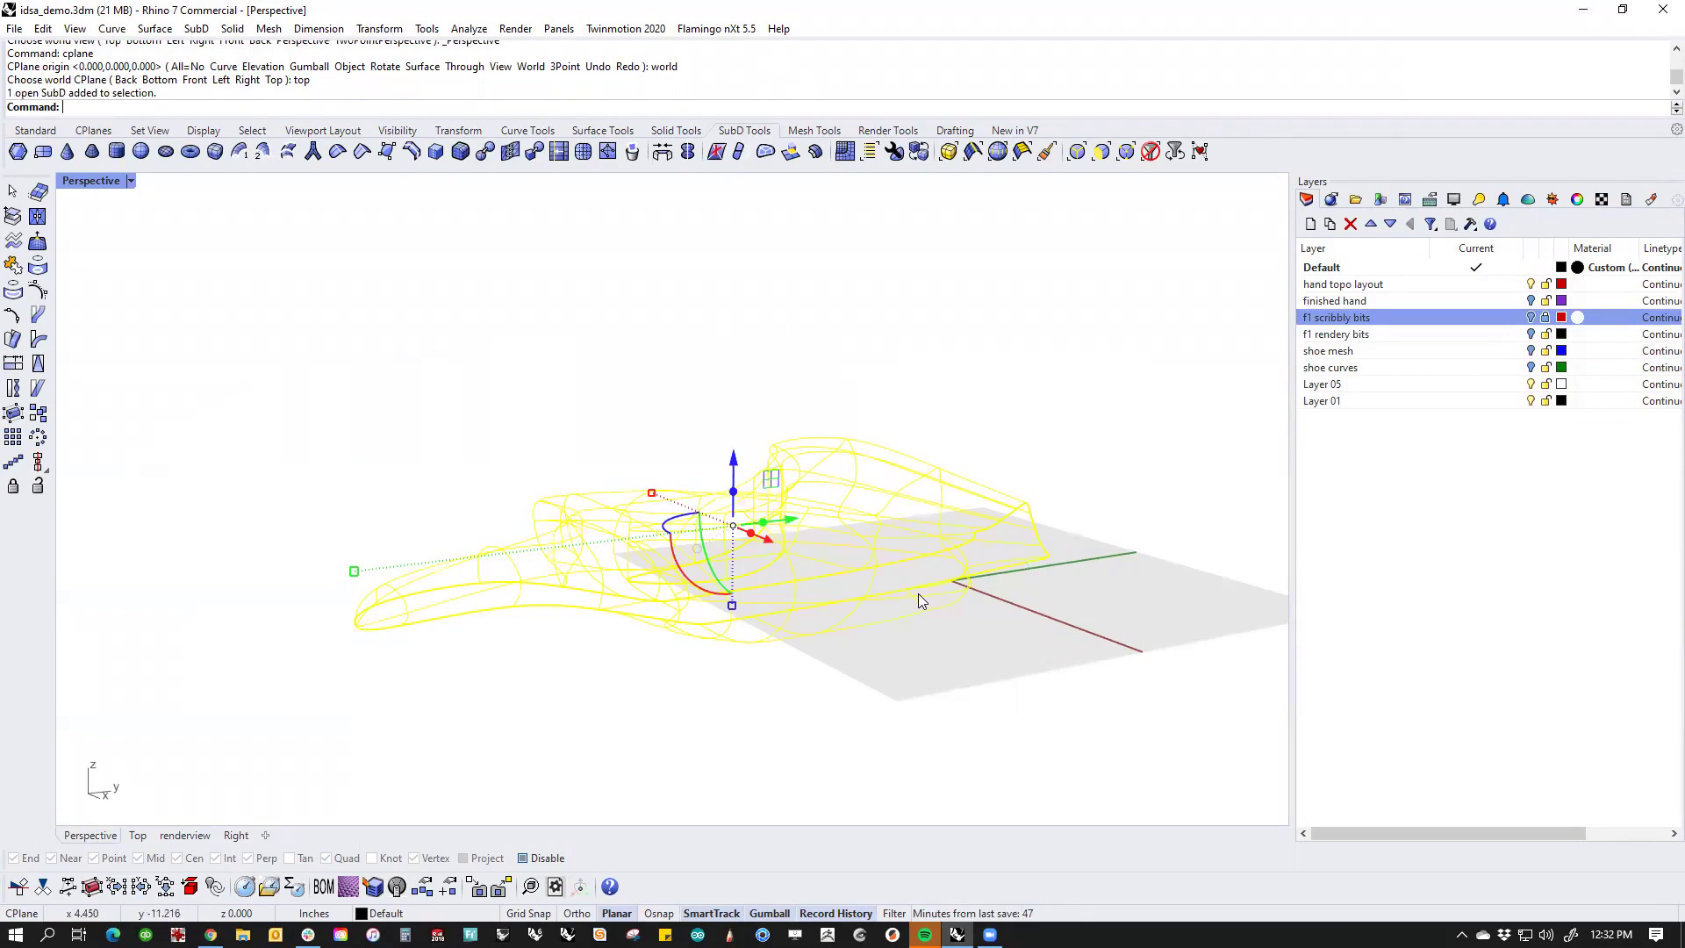
pyautogui.press('Delete')
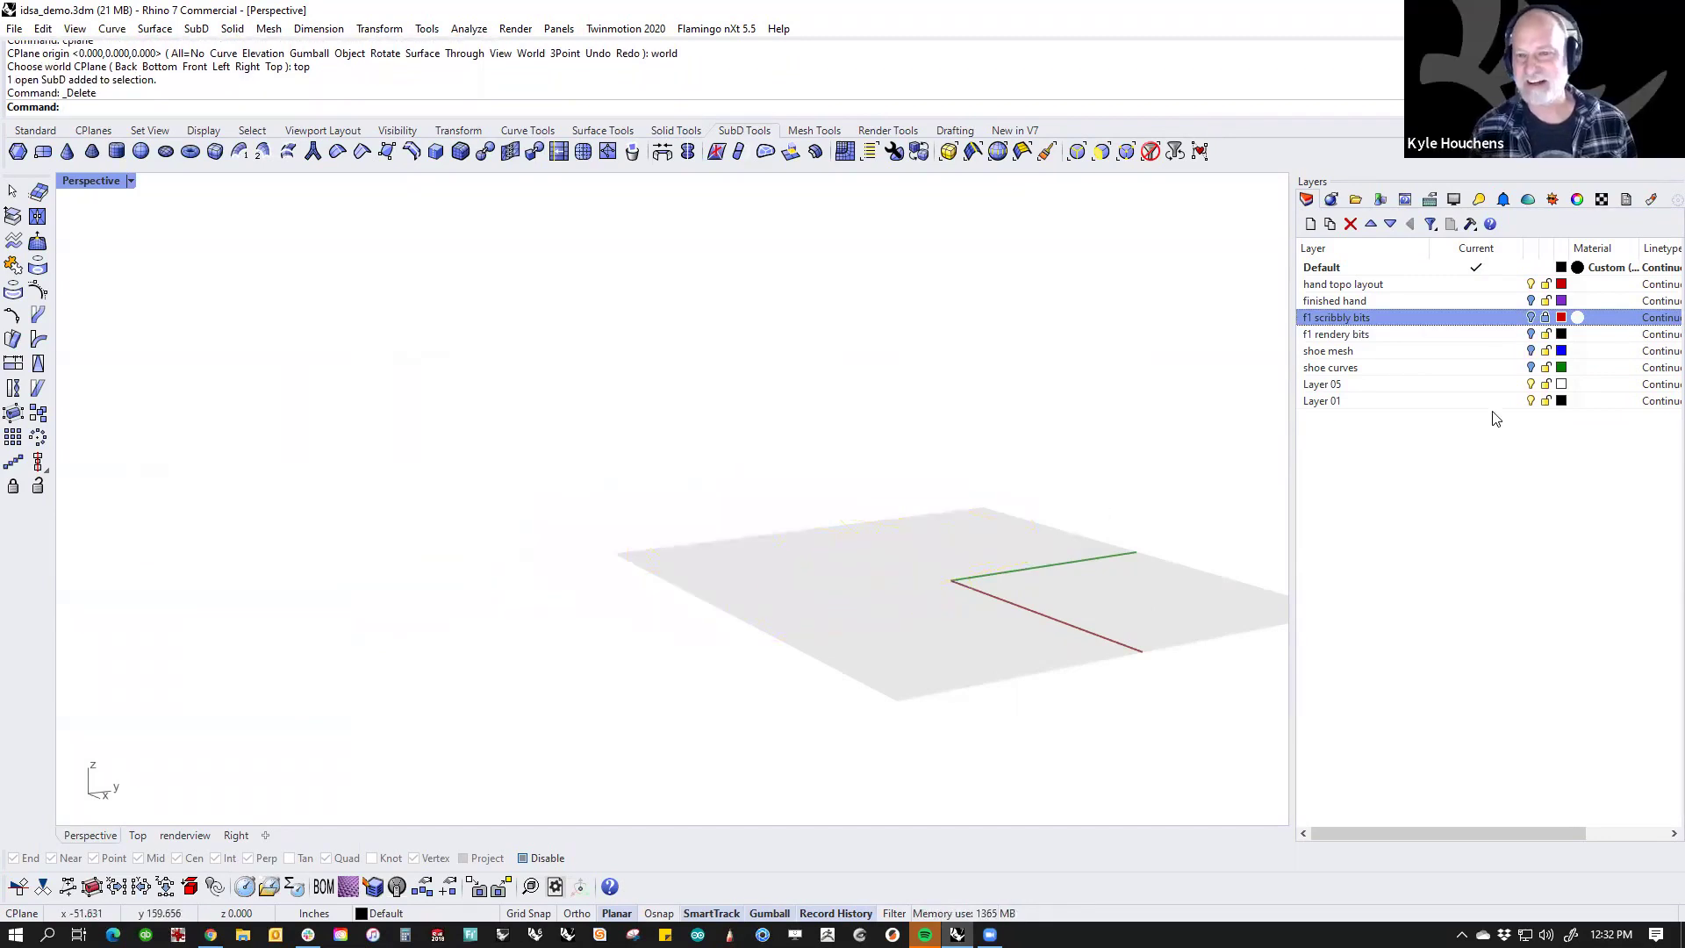
# Step: Show the shoe mesh layer and zoom in on the shoe mesh
pyautogui.click(1531, 351)
pyautogui.scroll(10, 1009, 632)
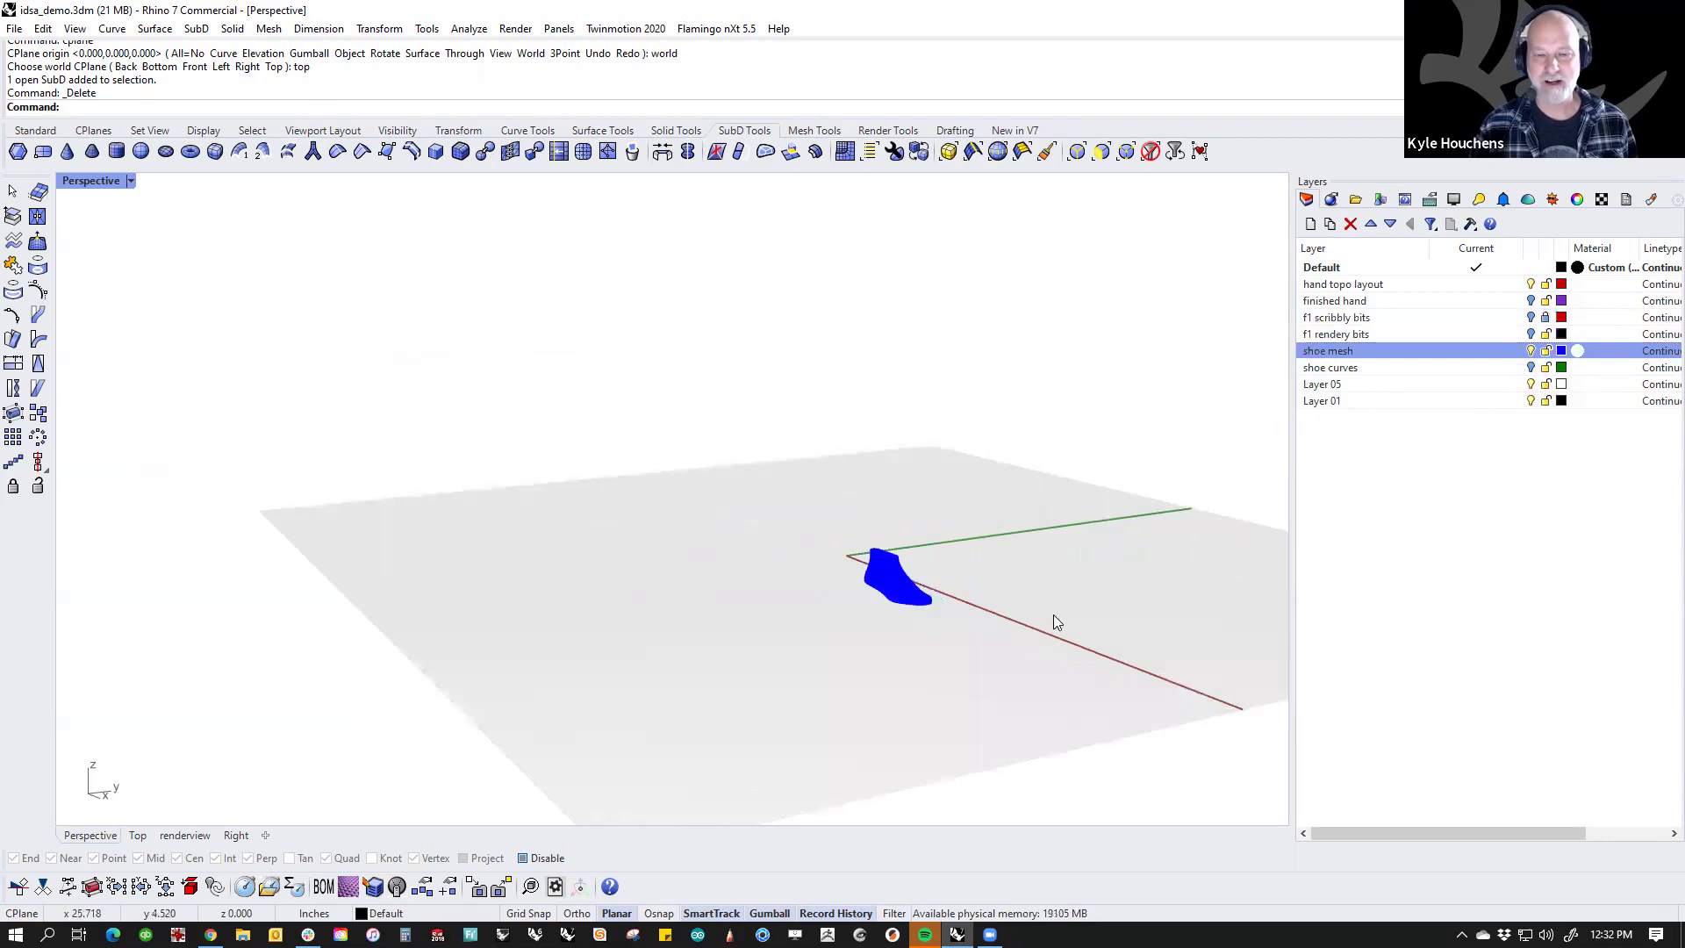
pyautogui.scroll(-6, 977, 659)
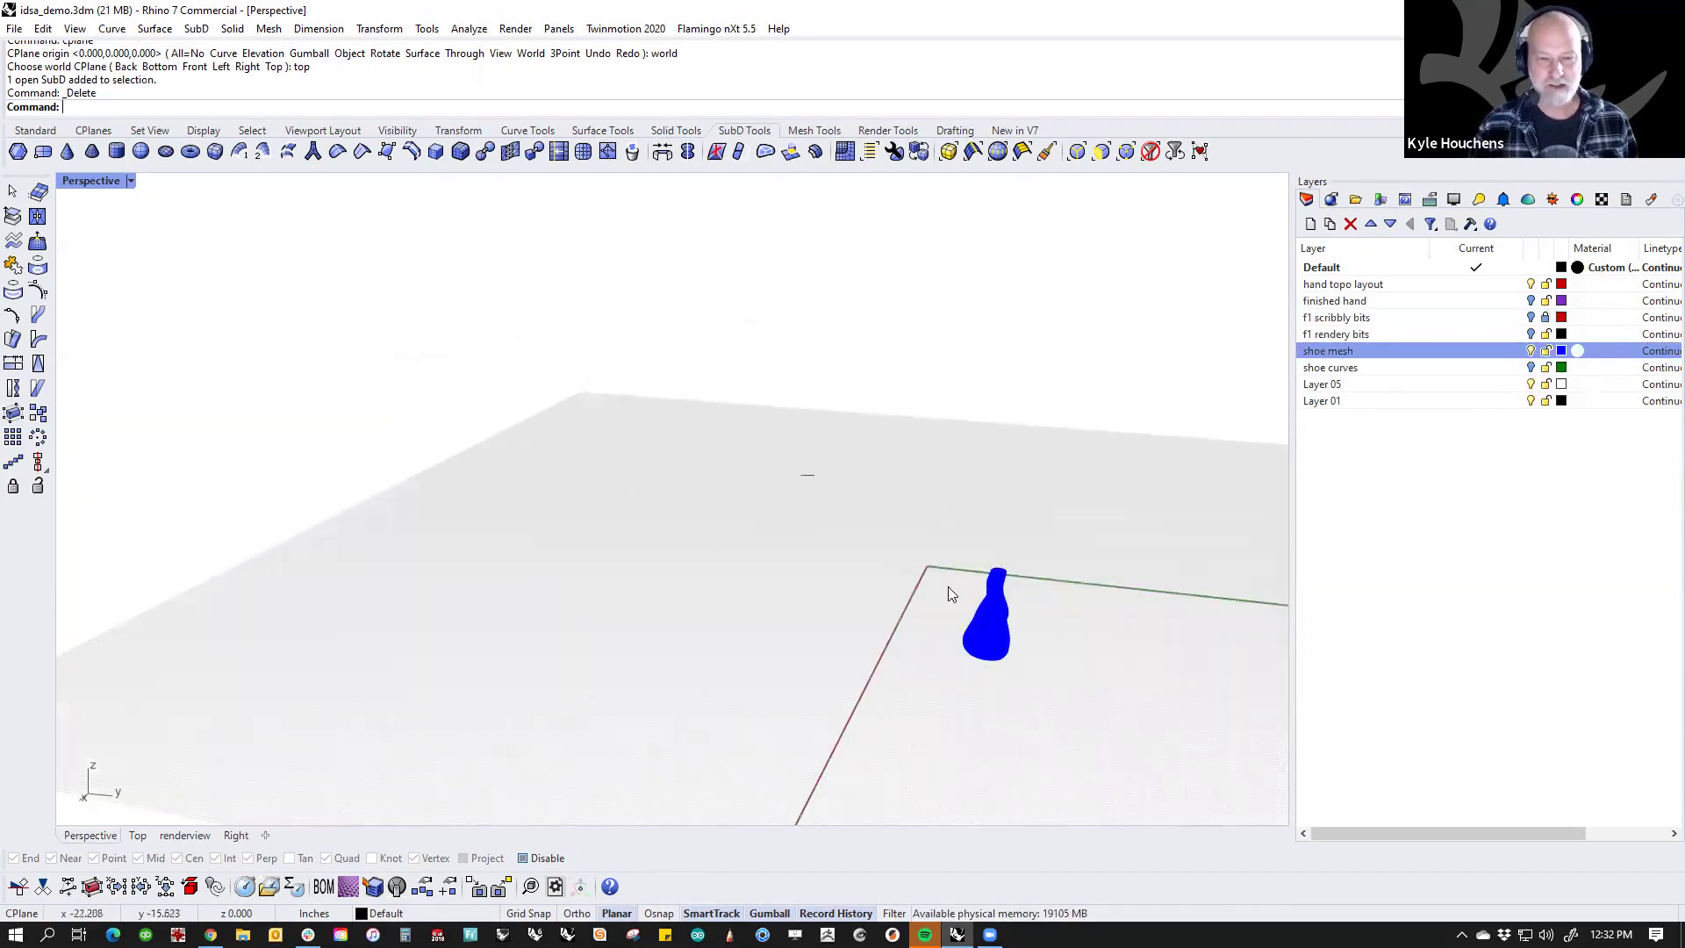
pyautogui.click(954, 595)
pyautogui.write('Zz')
pyautogui.press('Return')
pyautogui.moveTo(892, 745); pyautogui.dragTo(959, 669, button='right')
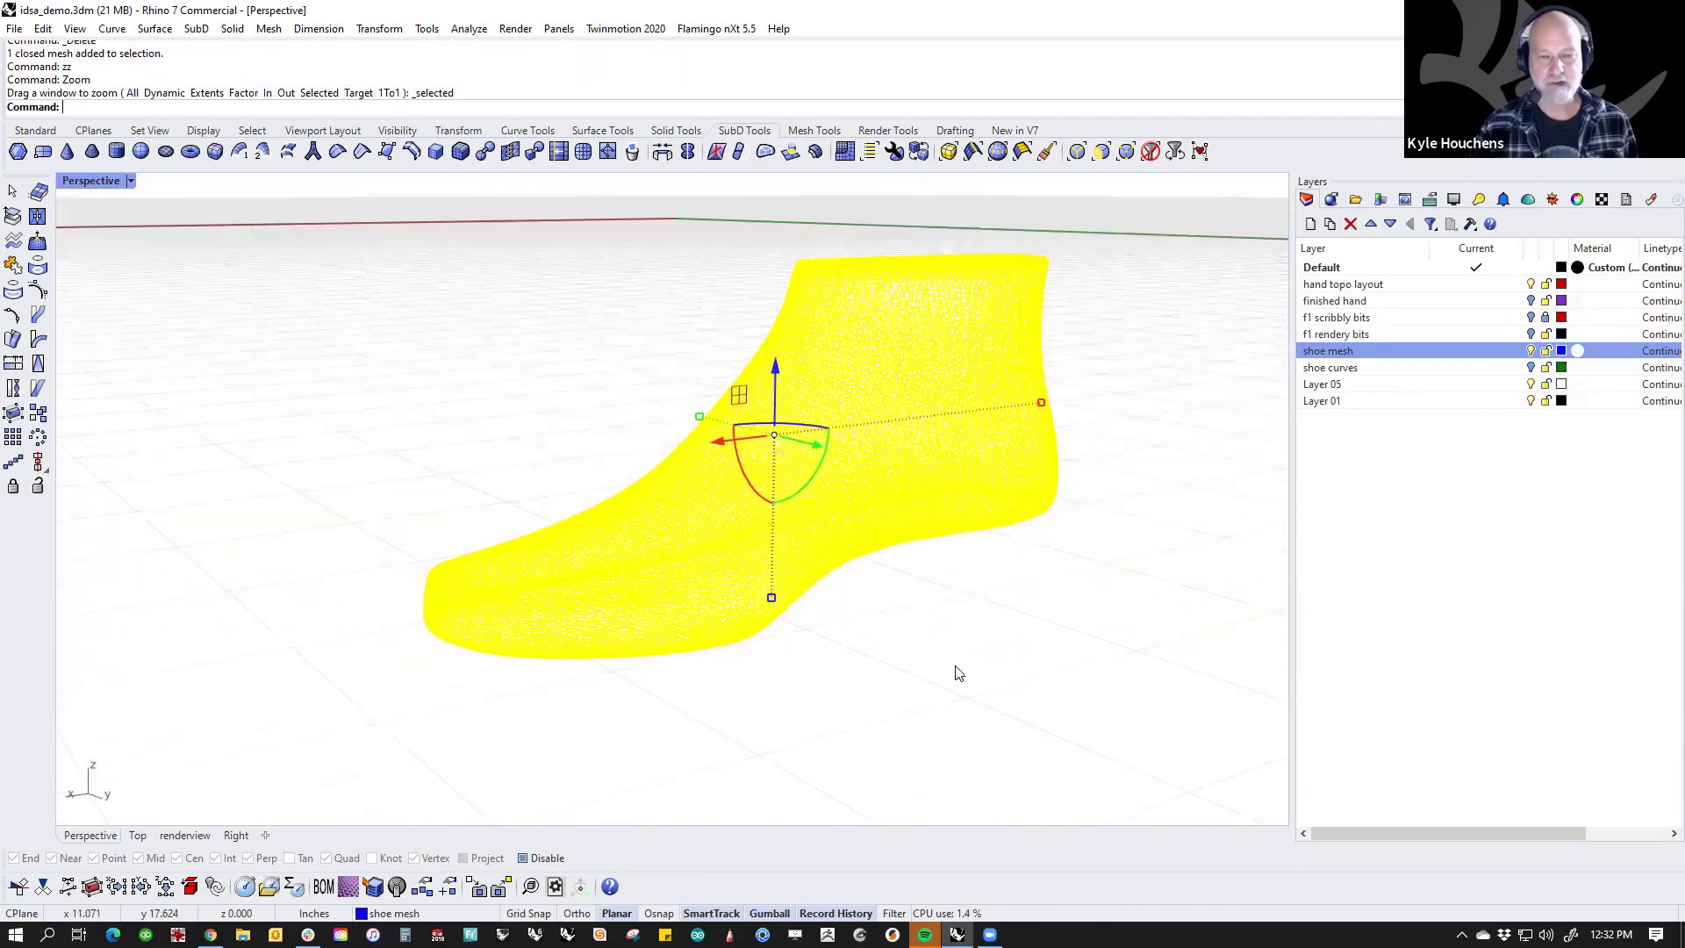
pyautogui.press('Escape')
# Step: Open the display mode choices for the Perspective viewport
pyautogui.click(131, 182)
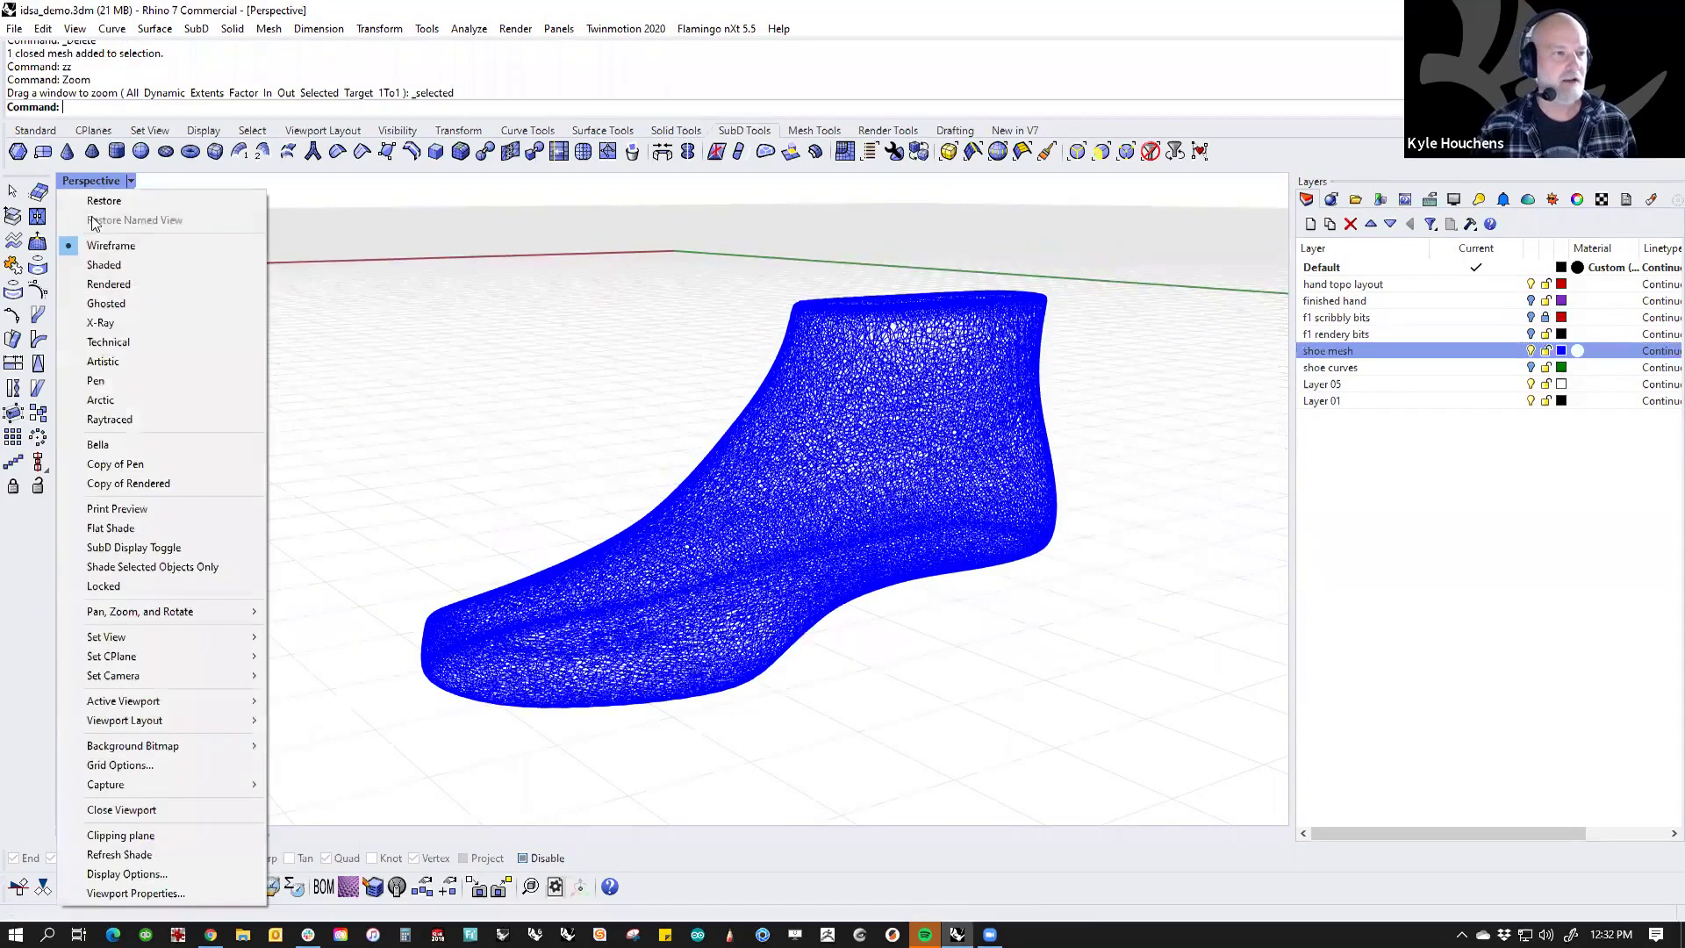
# Step: Set the Perspective viewport to Shaded display and change the shoe mesh layer's color to black
pyautogui.click(101, 266)
pyautogui.scroll(4, 723, 510)
pyautogui.scroll(-2, 817, 503)
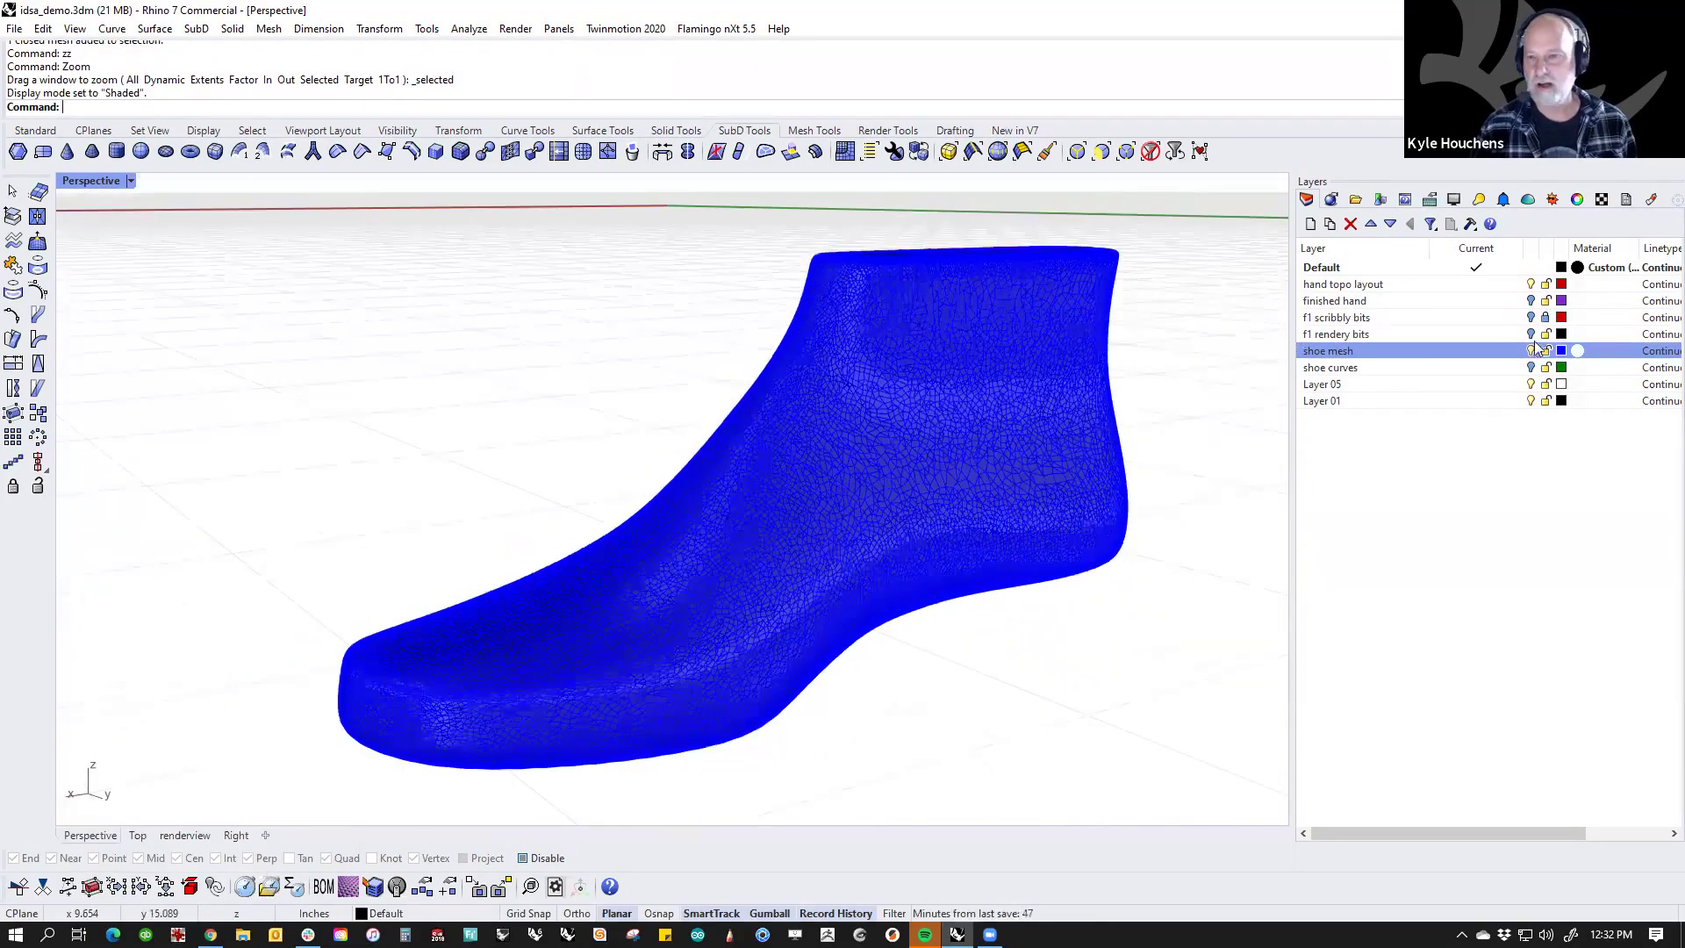
pyautogui.click(1561, 351)
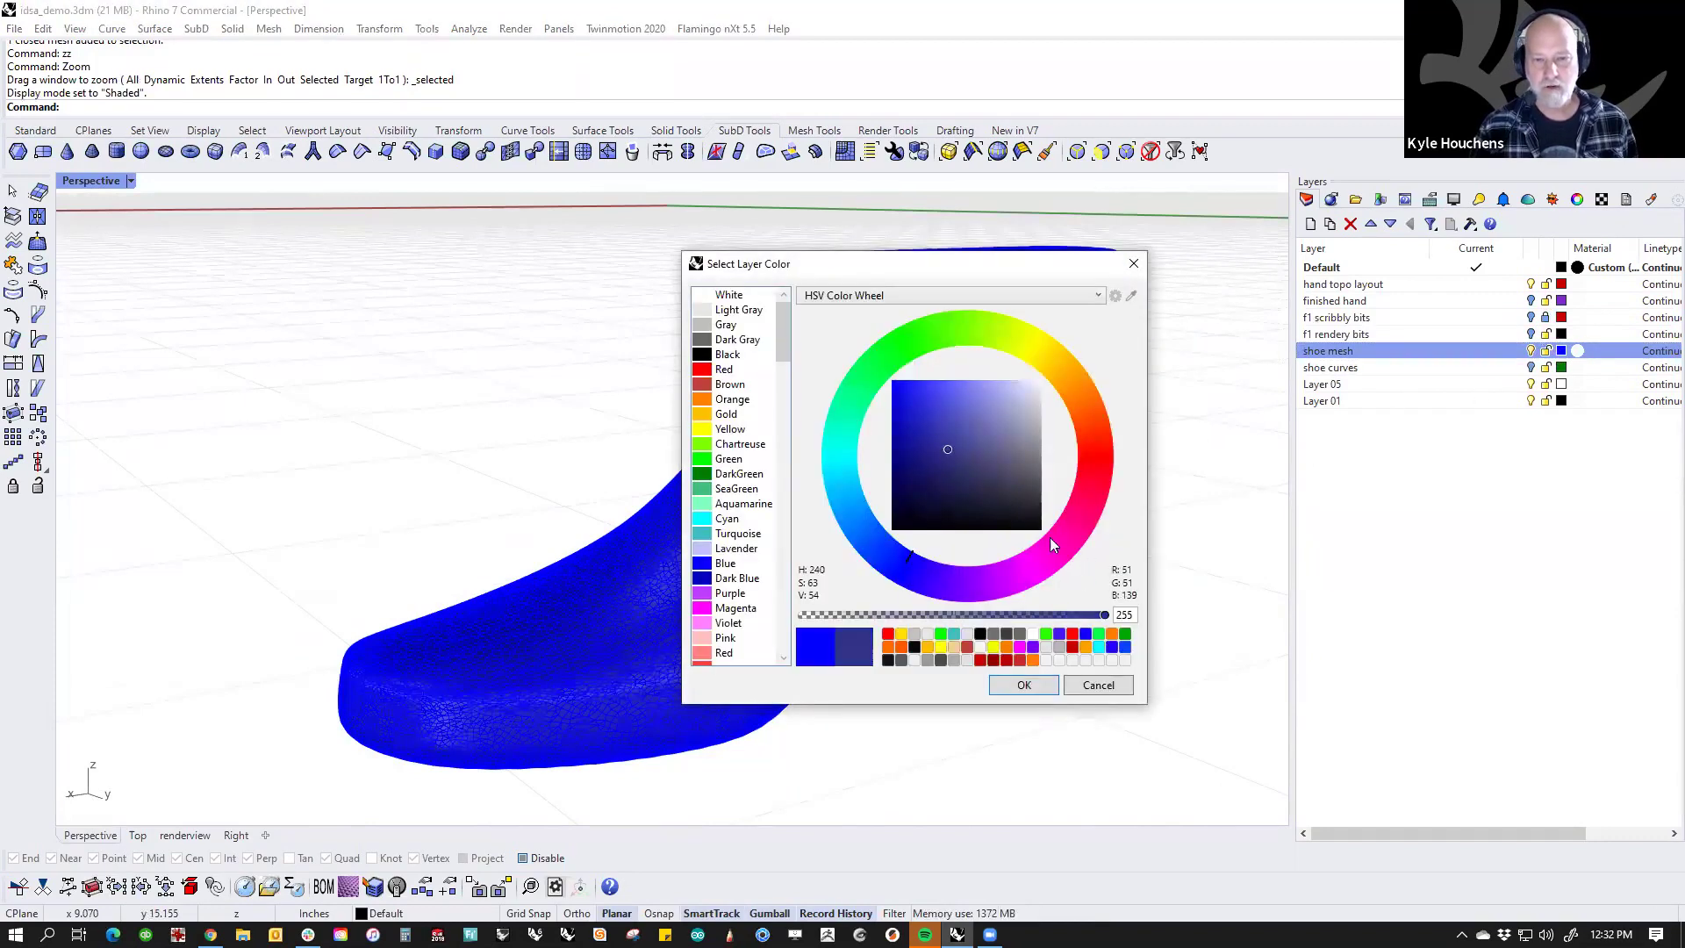
pyautogui.click(1049, 537)
pyautogui.click(1025, 685)
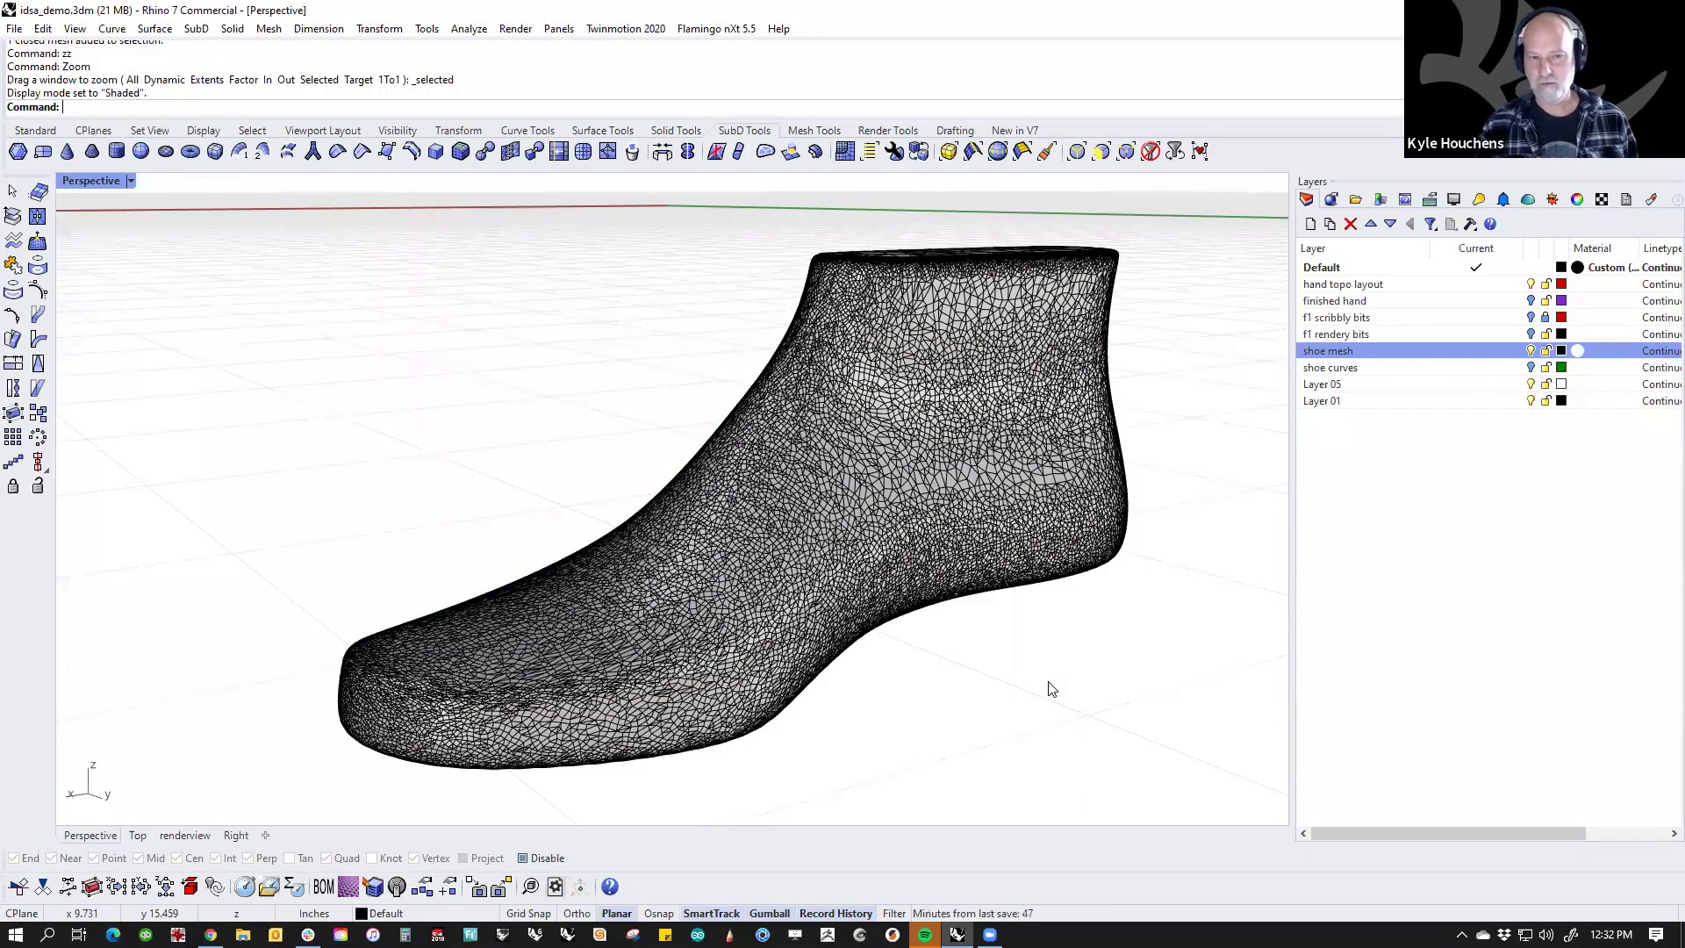
pyautogui.moveTo(1052, 689); pyautogui.dragTo(980, 696, button='right')
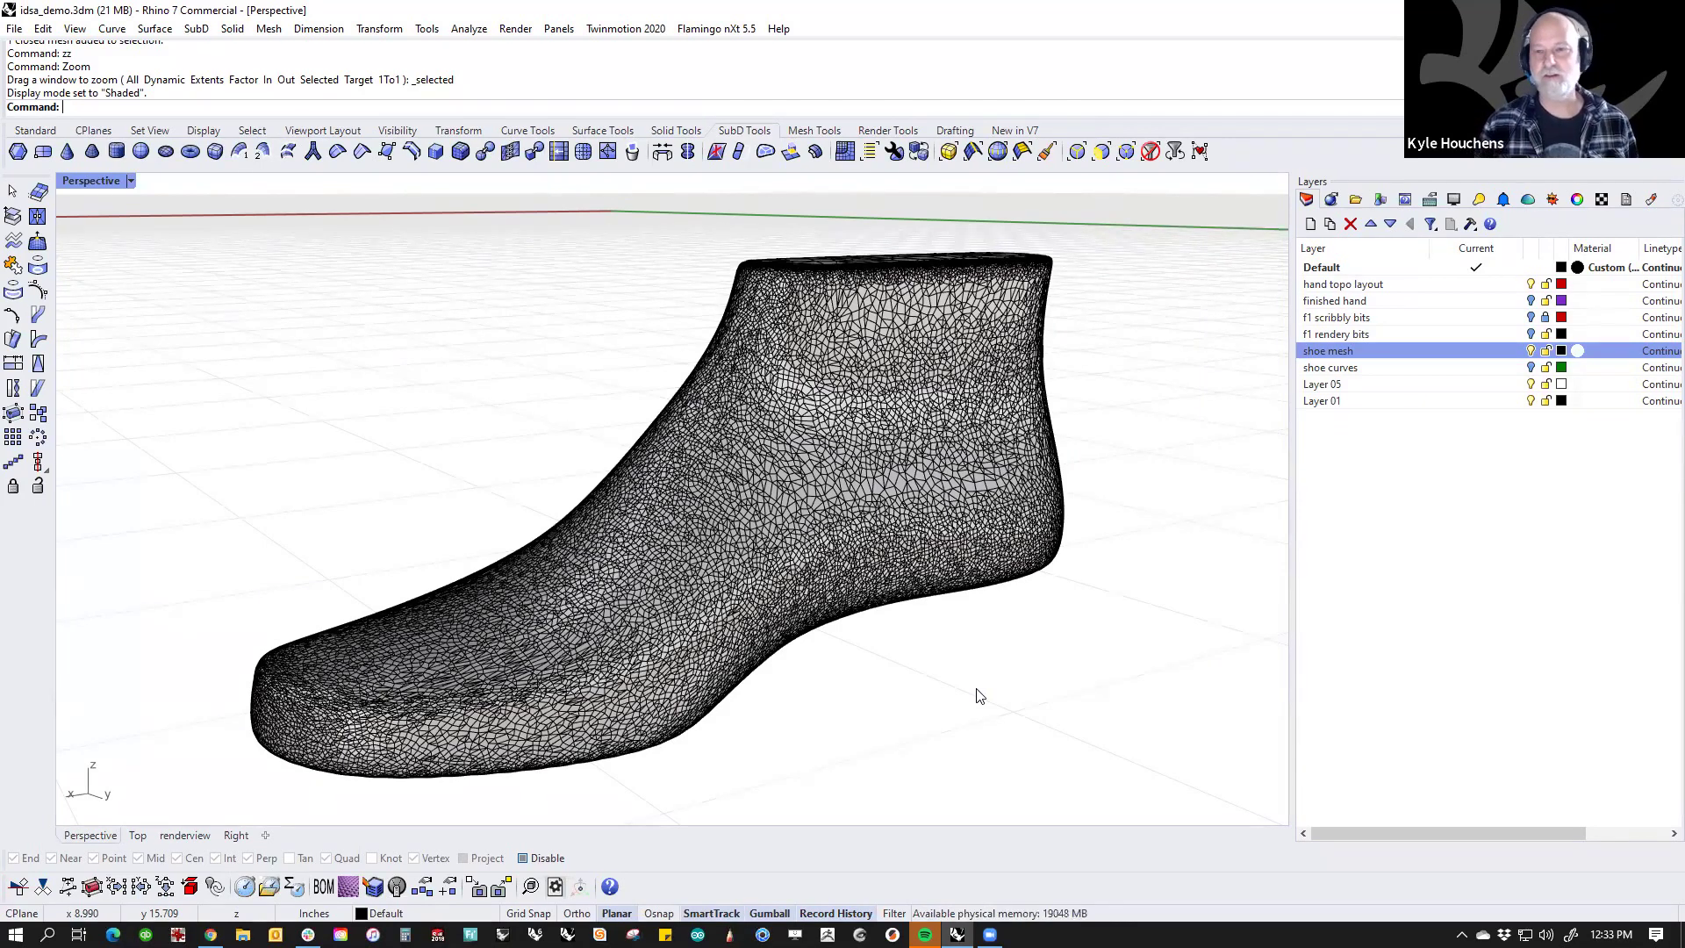
pyautogui.scroll(-2, 946, 680)
pyautogui.moveTo(878, 625); pyautogui.dragTo(930, 672, button='right')
pyautogui.moveTo(819, 653)
pyautogui.mouseDown(button='right')
pyautogui.moveTo(850, 658)
pyautogui.moveTo(802, 643)
pyautogui.mouseUp(button='right')
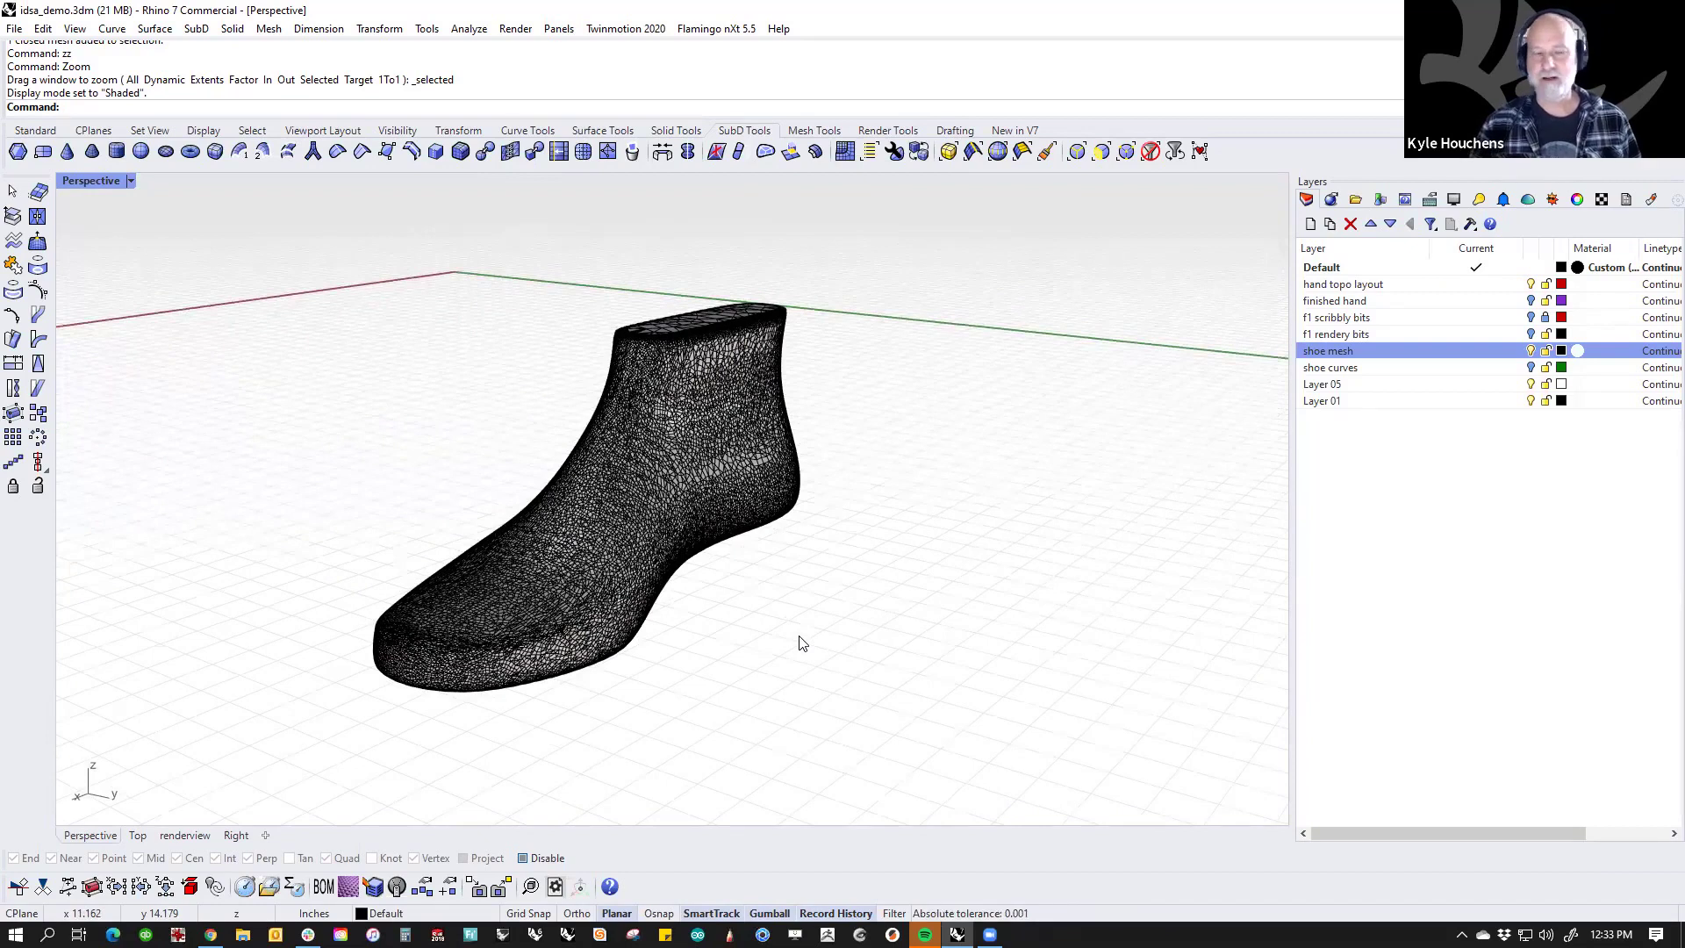
pyautogui.keyDown('shift'); pyautogui.moveTo(800, 647); pyautogui.dragTo(858, 639, button='right'); pyautogui.keyUp('shift')
pyautogui.click(714, 579)
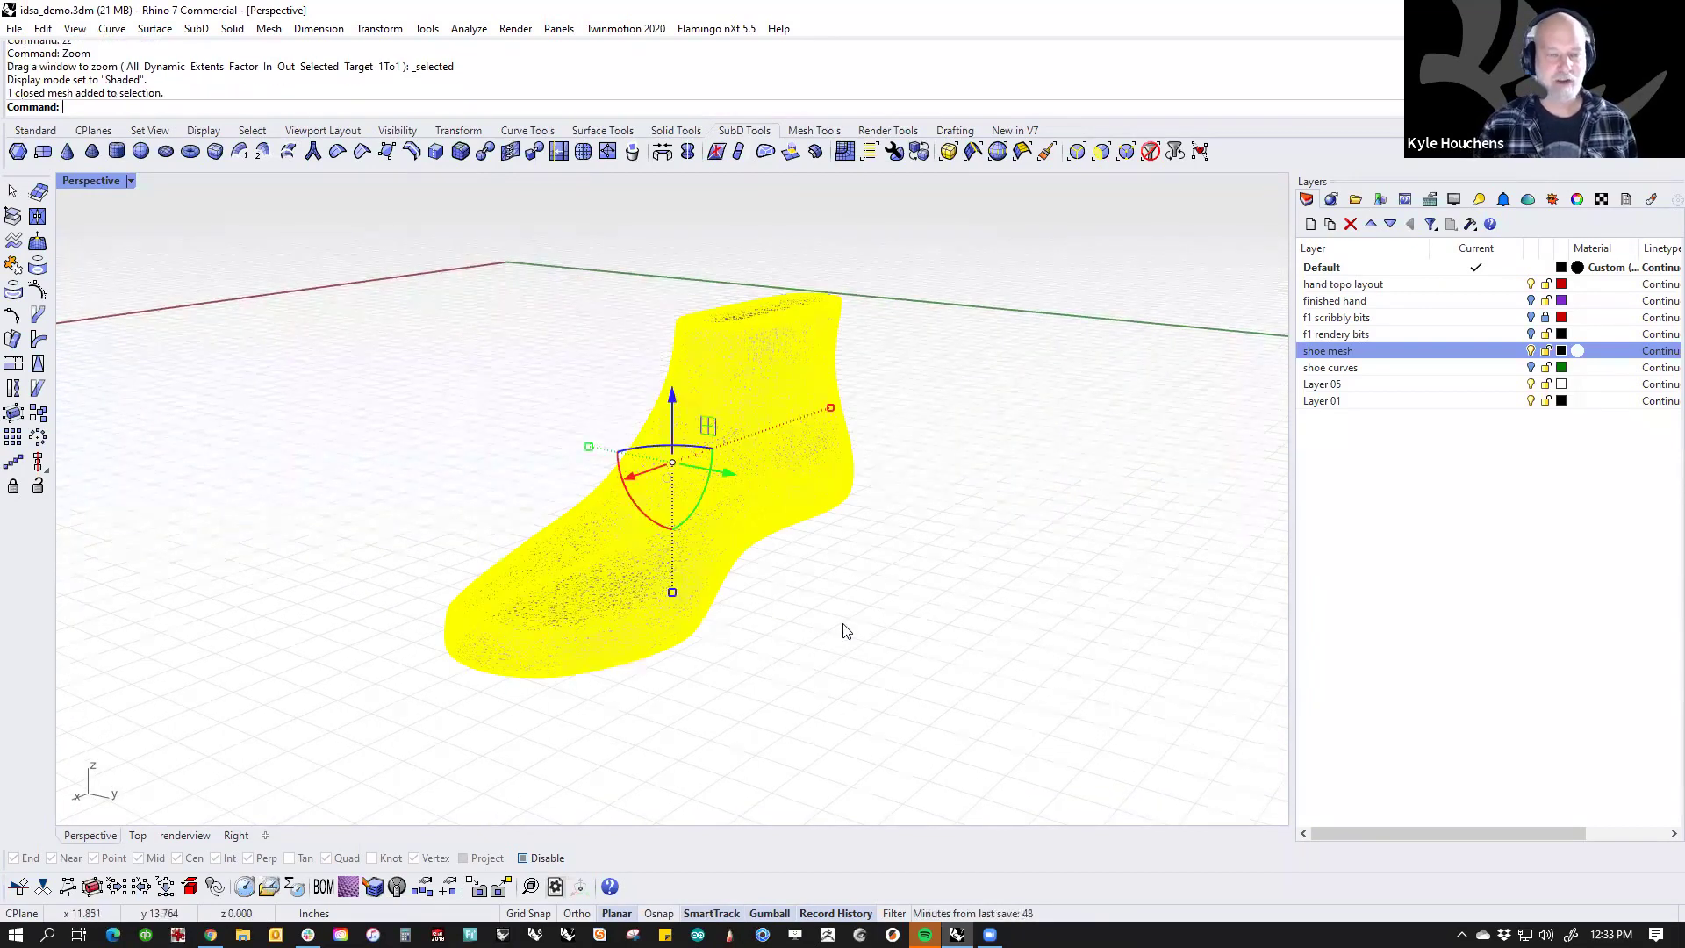
pyautogui.write('quadrangulateMesh')
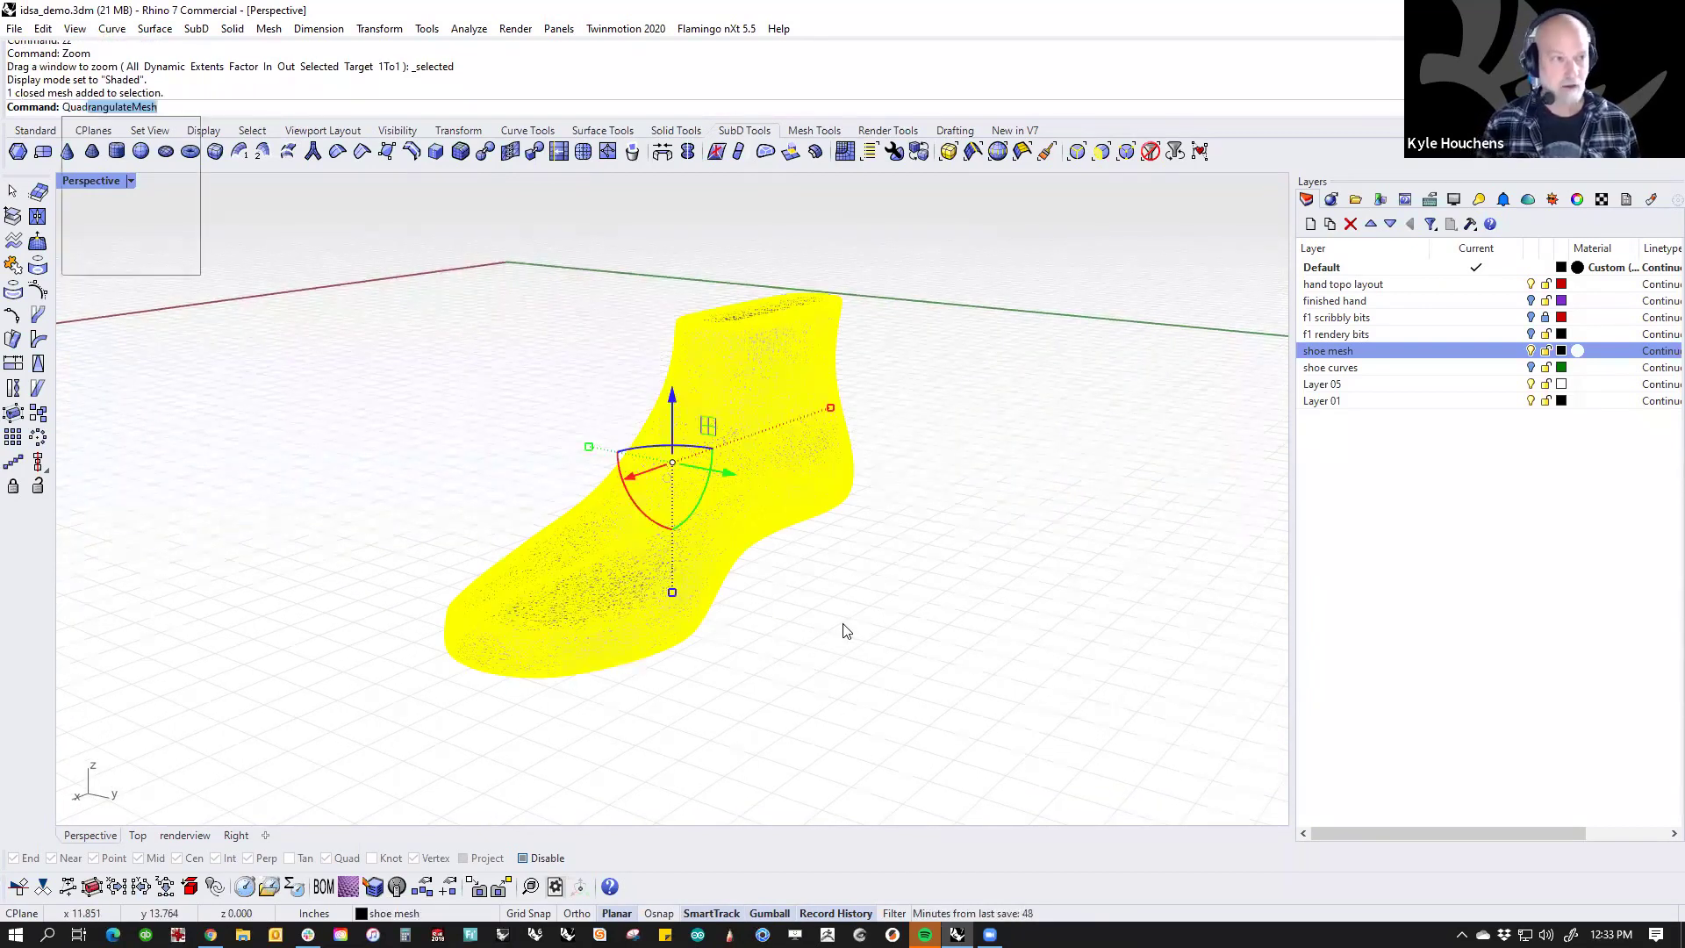
pyautogui.press('Return')
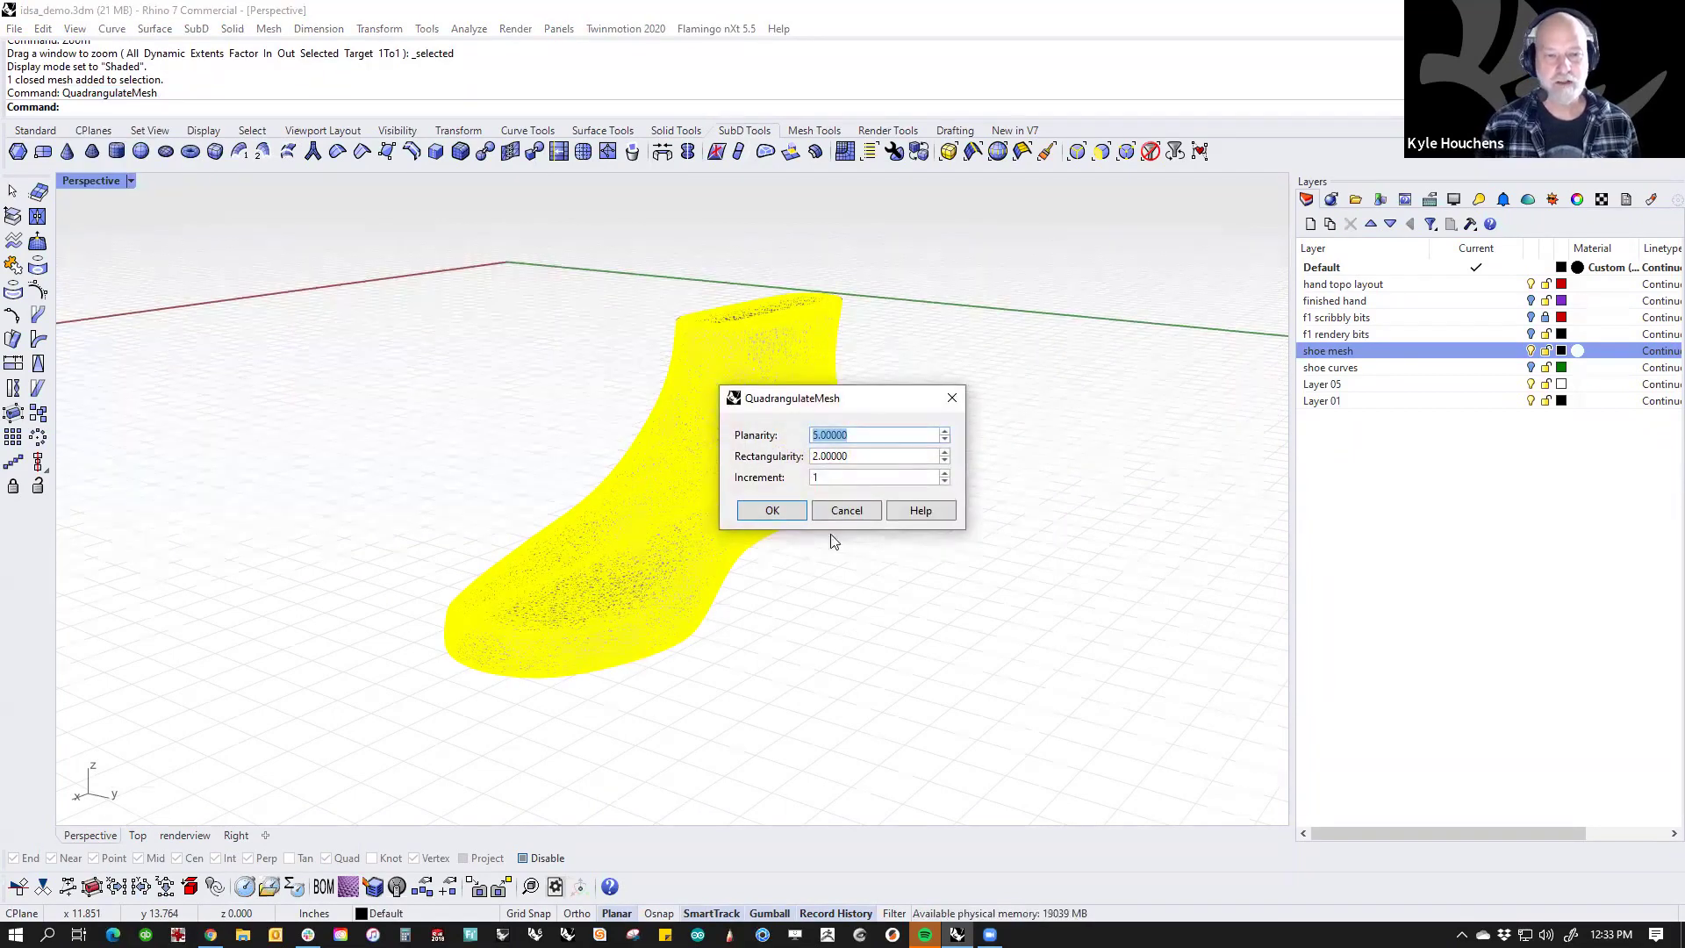
pyautogui.click(863, 514)
# Step: Quad-remesh the shoe last mesh with a target quad count of 2000 and an adaptive size of 50%
pyautogui.write('quadre')
pyautogui.press('Return')
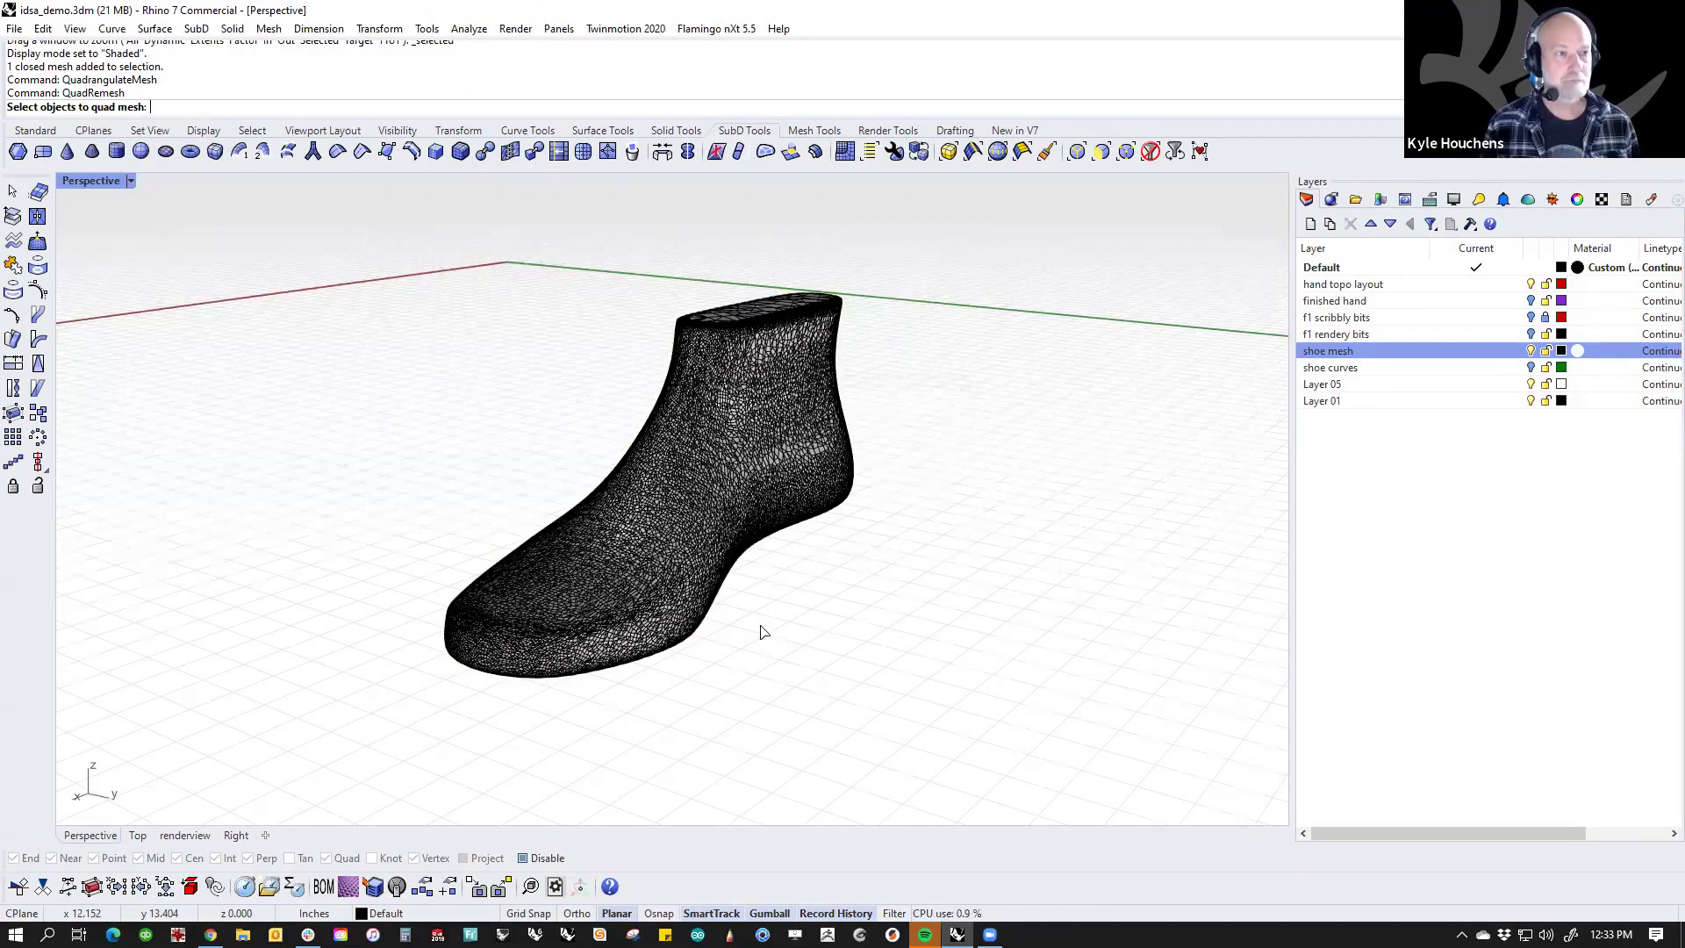
pyautogui.click(669, 537)
pyautogui.press('Return')
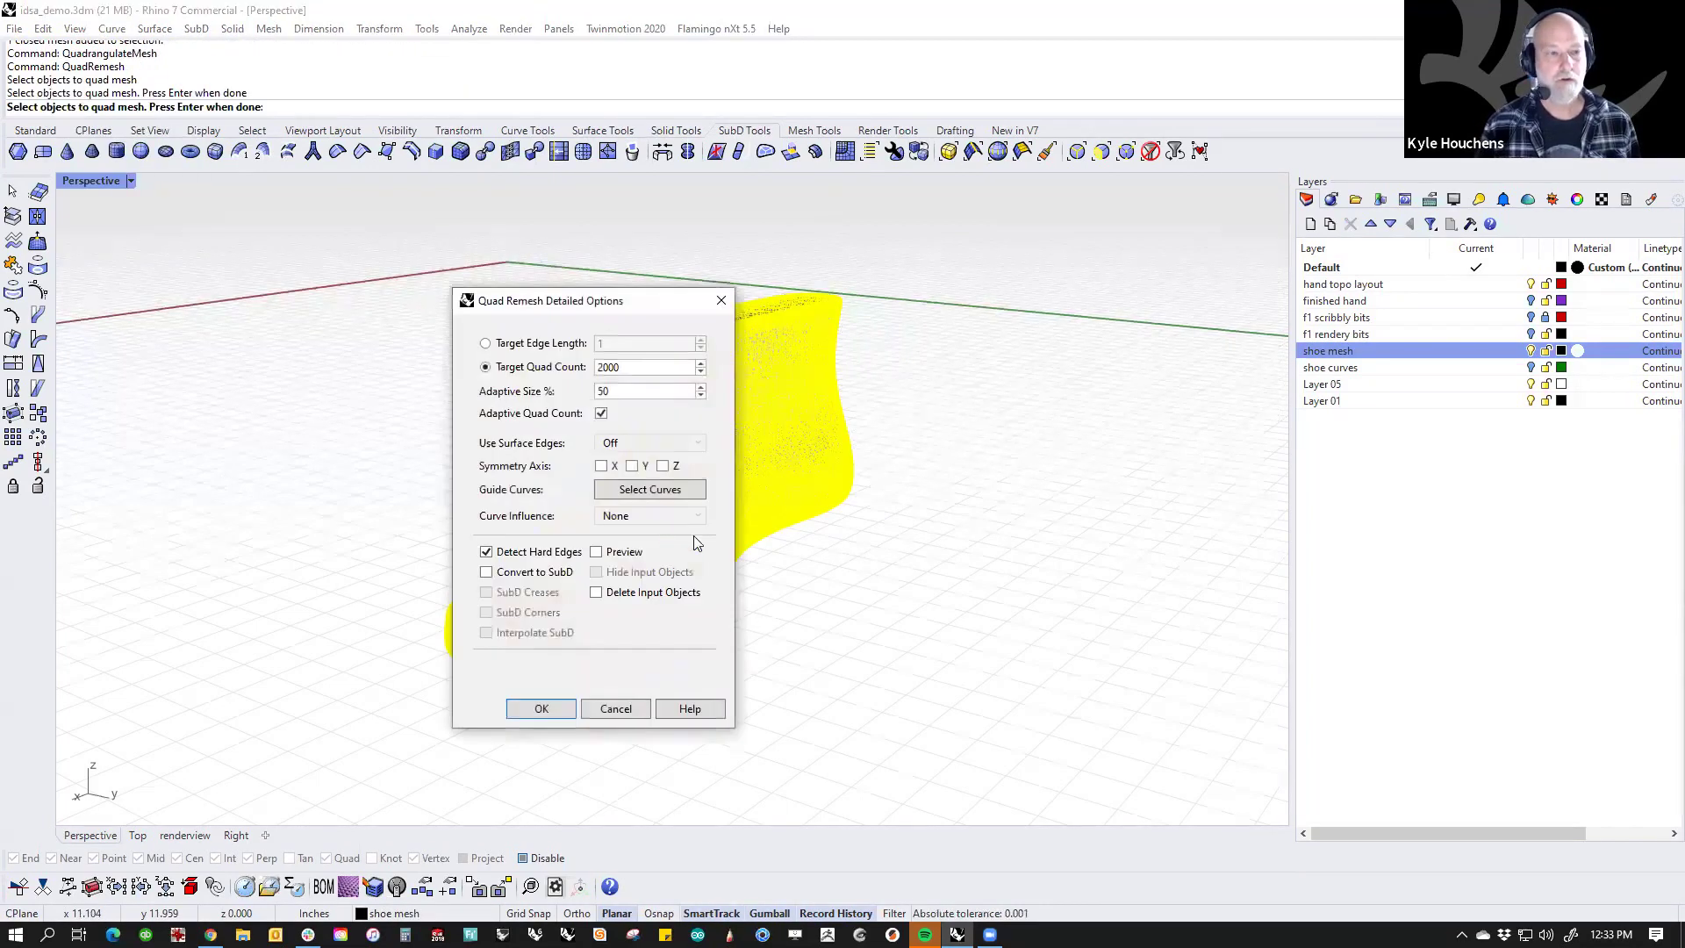
pyautogui.click(541, 708)
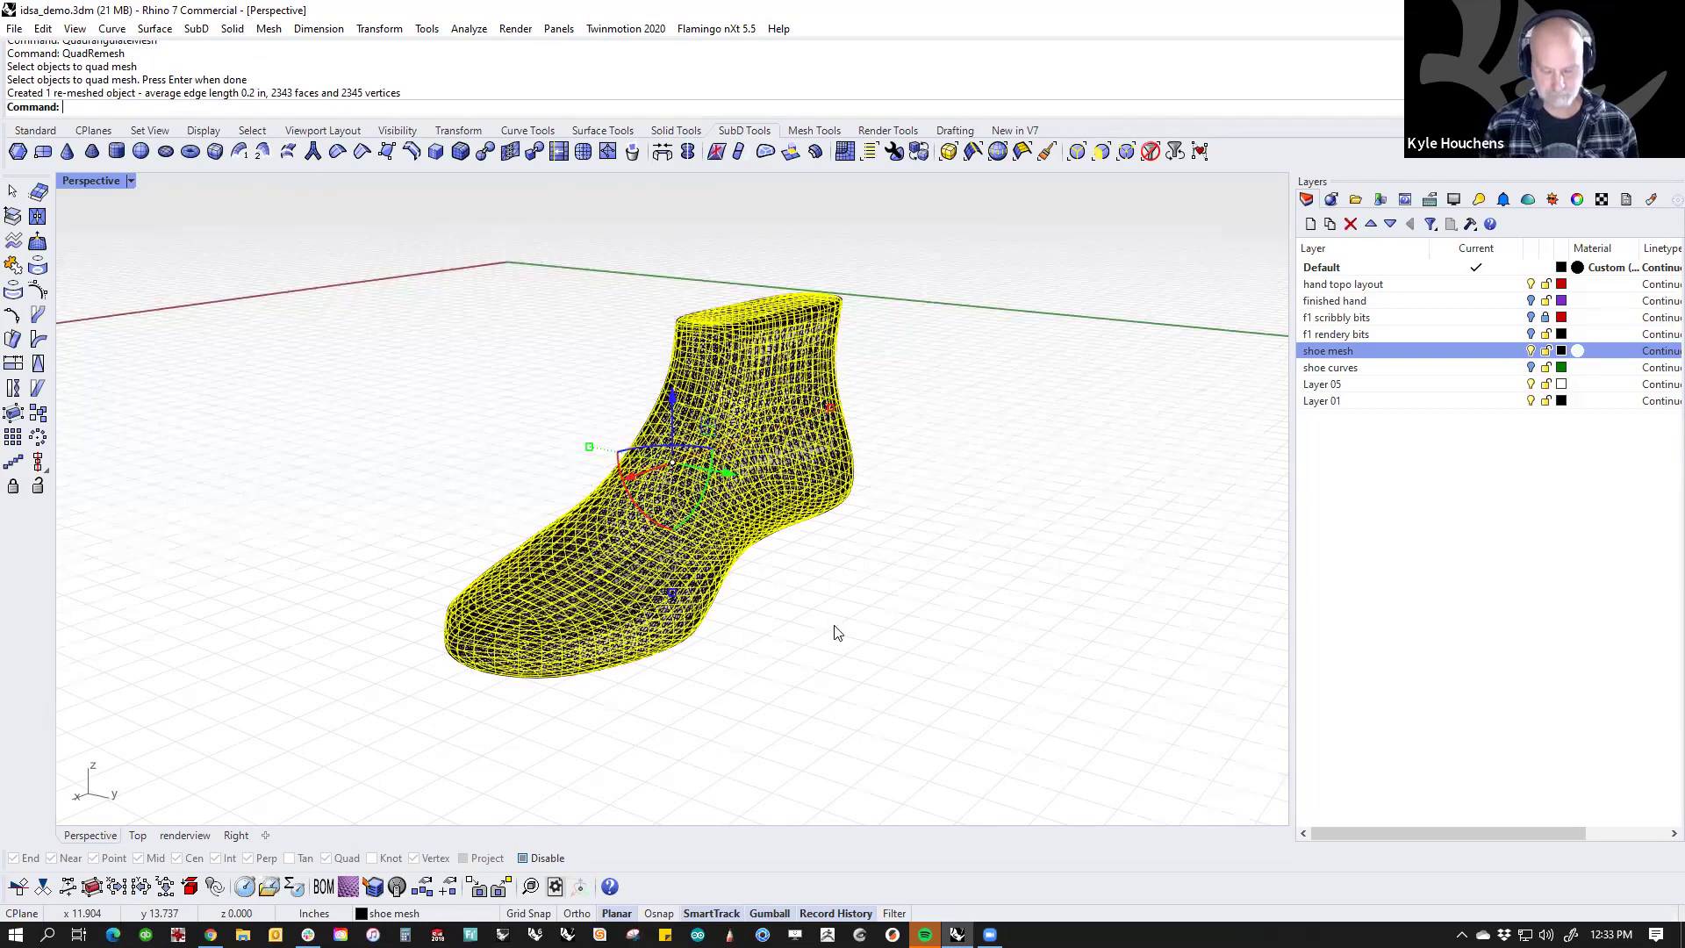
# Step: Hide the original dense mesh and convert the quad mesh to a SubD using its control points, keeping the input
pyautogui.hotkey('ctrl', 'i')
pyautogui.hotkey('ctrl', 'h')
pyautogui.click(685, 507)
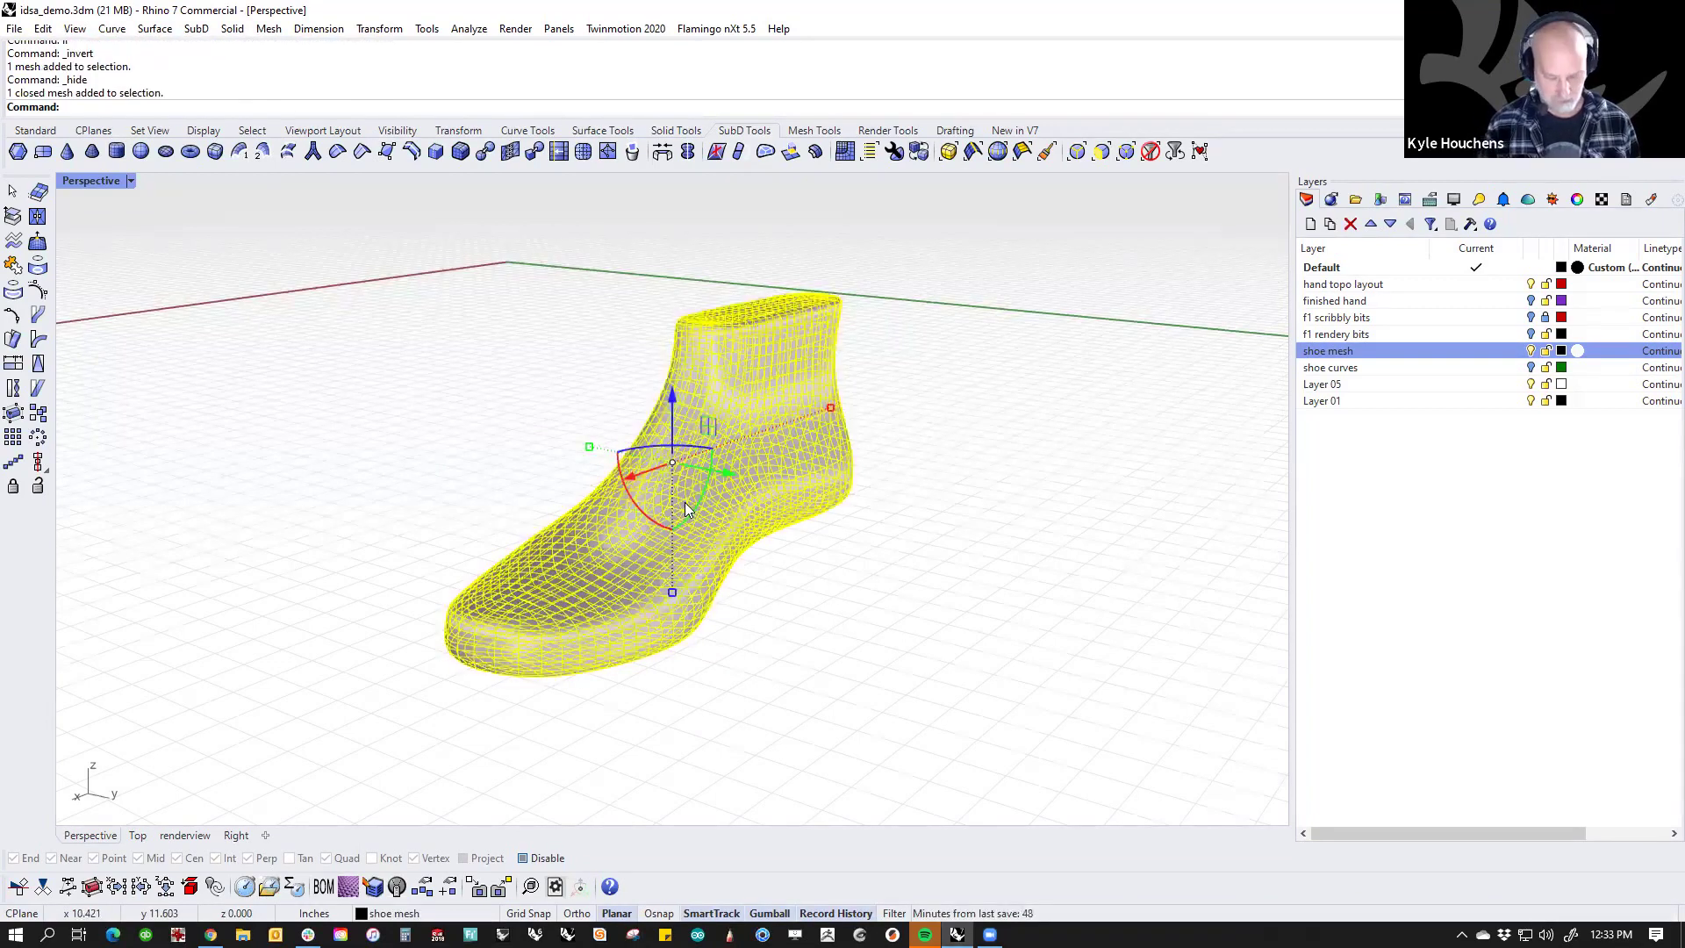
pyautogui.write('ToSubD')
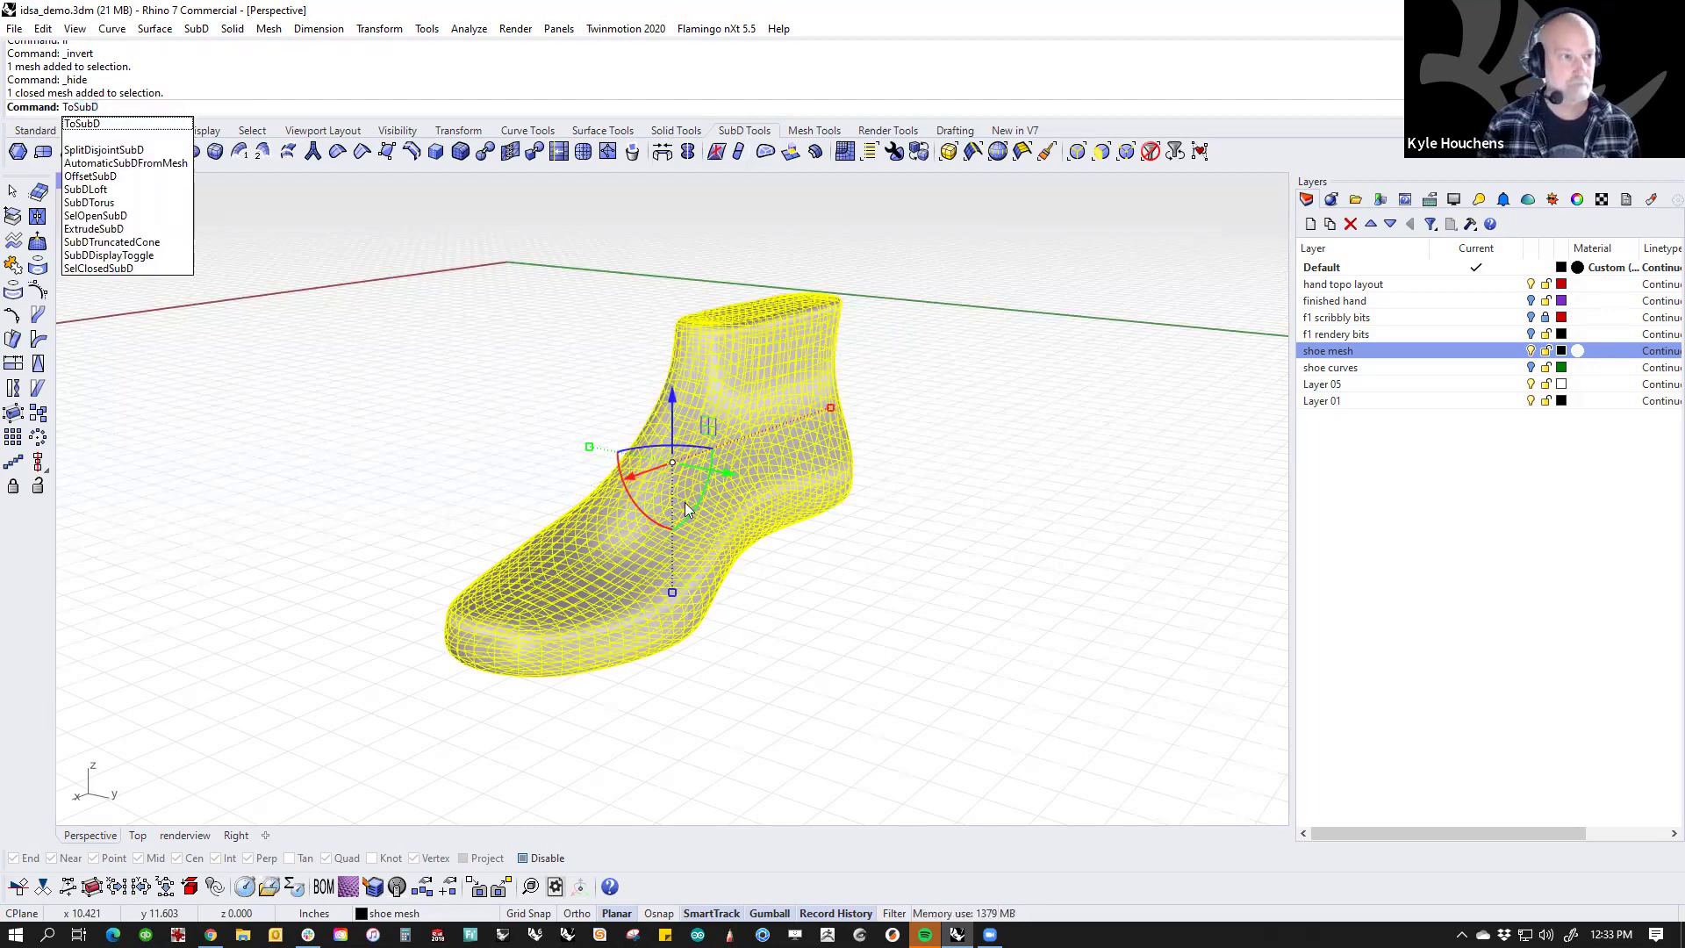
pyautogui.press('Return')
pyautogui.press('Return')
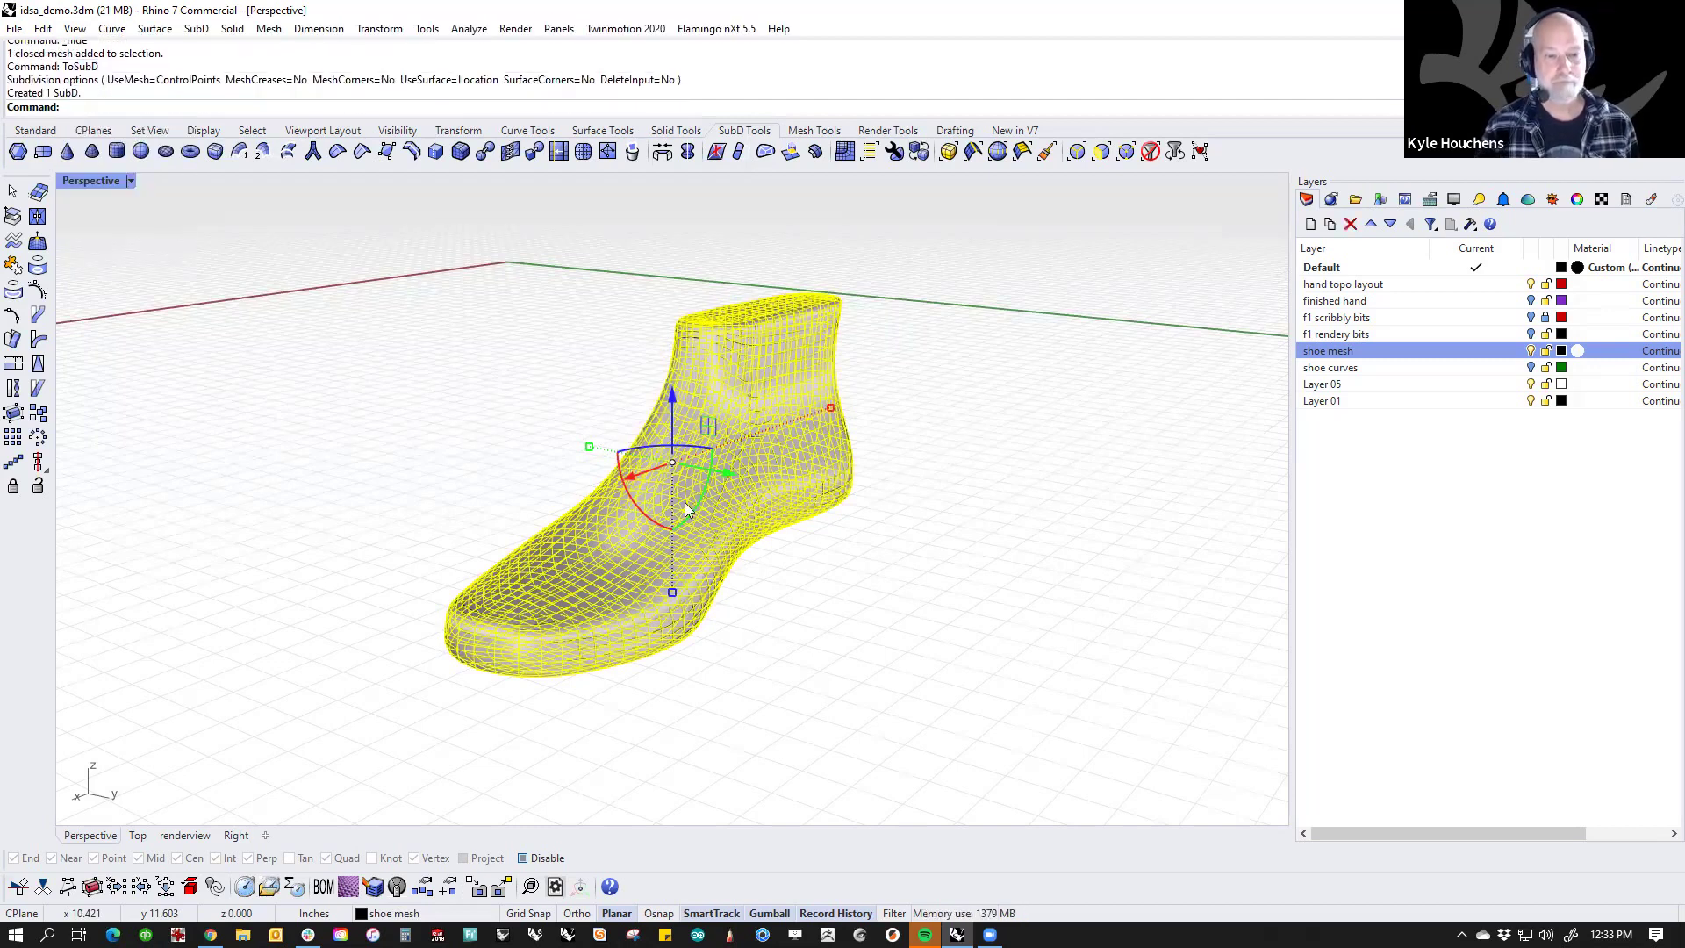
# Step: Try to isolate one of the overlapping shoe last objects, and undo the hide
pyautogui.write('h')
pyautogui.press('Return')
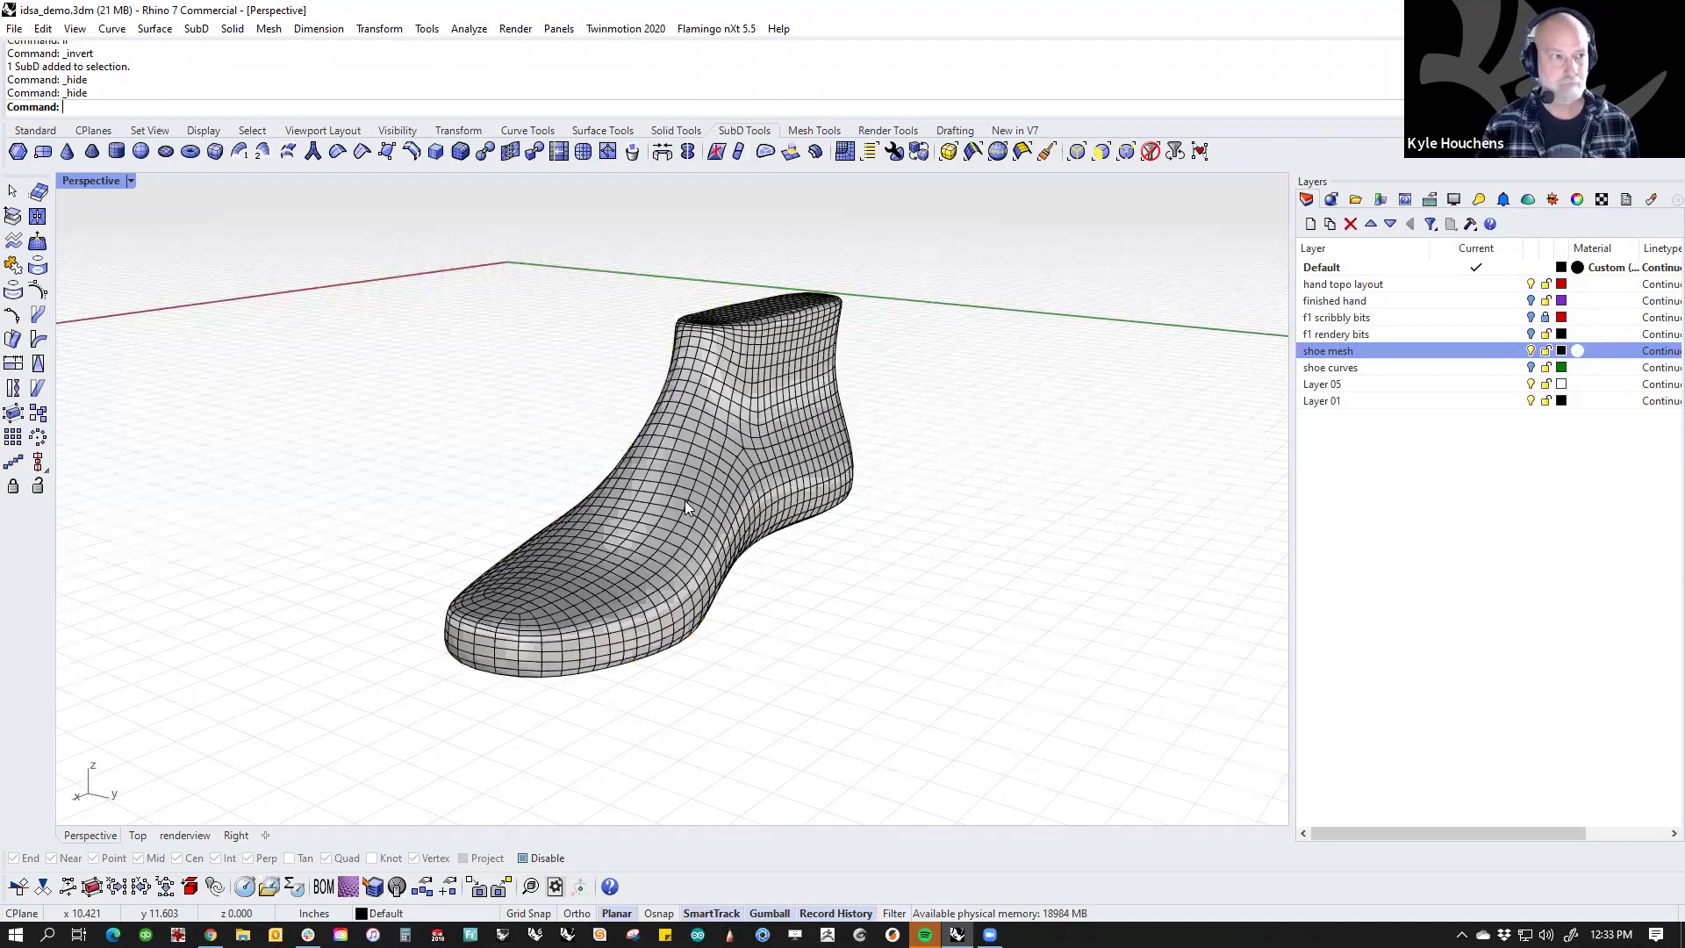
pyautogui.hotkey('ctrl', 'z')
pyautogui.click(835, 628)
pyautogui.click(715, 588)
pyautogui.click(938, 729)
# Step: Select the SubD with SelSubD and hide everything else, including the quad mesh
pyautogui.write('SelSubD')
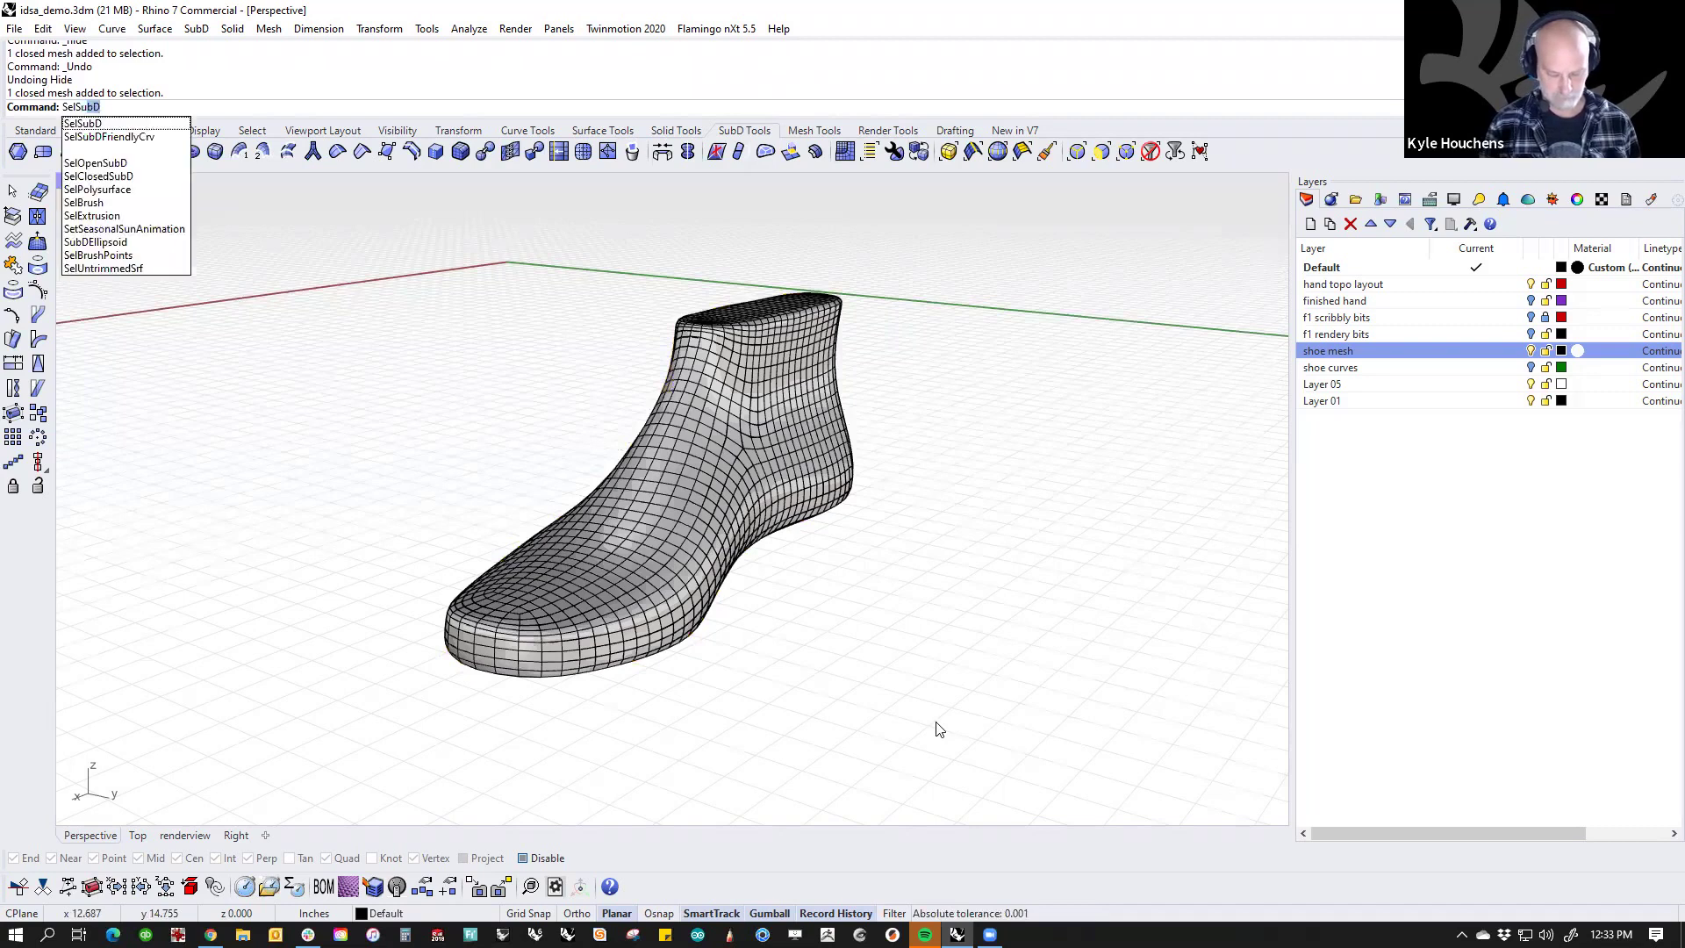
pyautogui.press('Return')
pyautogui.write('ii')
pyautogui.press('Return')
pyautogui.hotkey('ctrl', 'h')
# Step: Convert the SubD shoe last to NURBS without deleting the input object
pyautogui.click(673, 595)
pyautogui.write('ToNur')
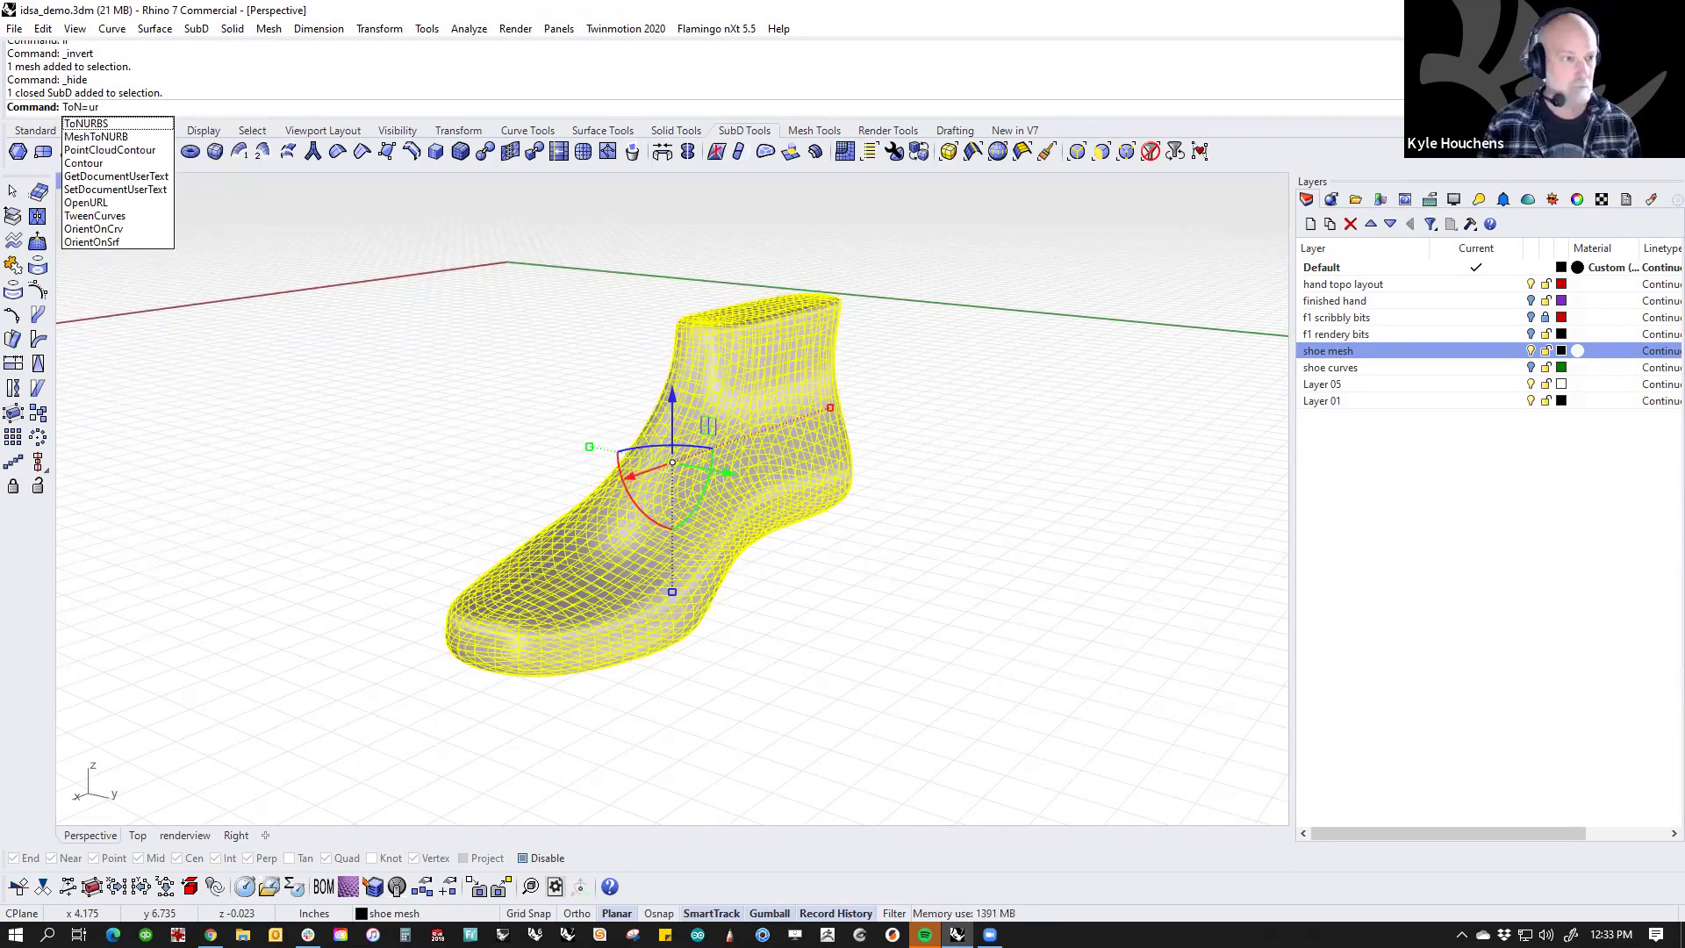
pyautogui.press('BackSpace')
pyautogui.press('BackSpace')
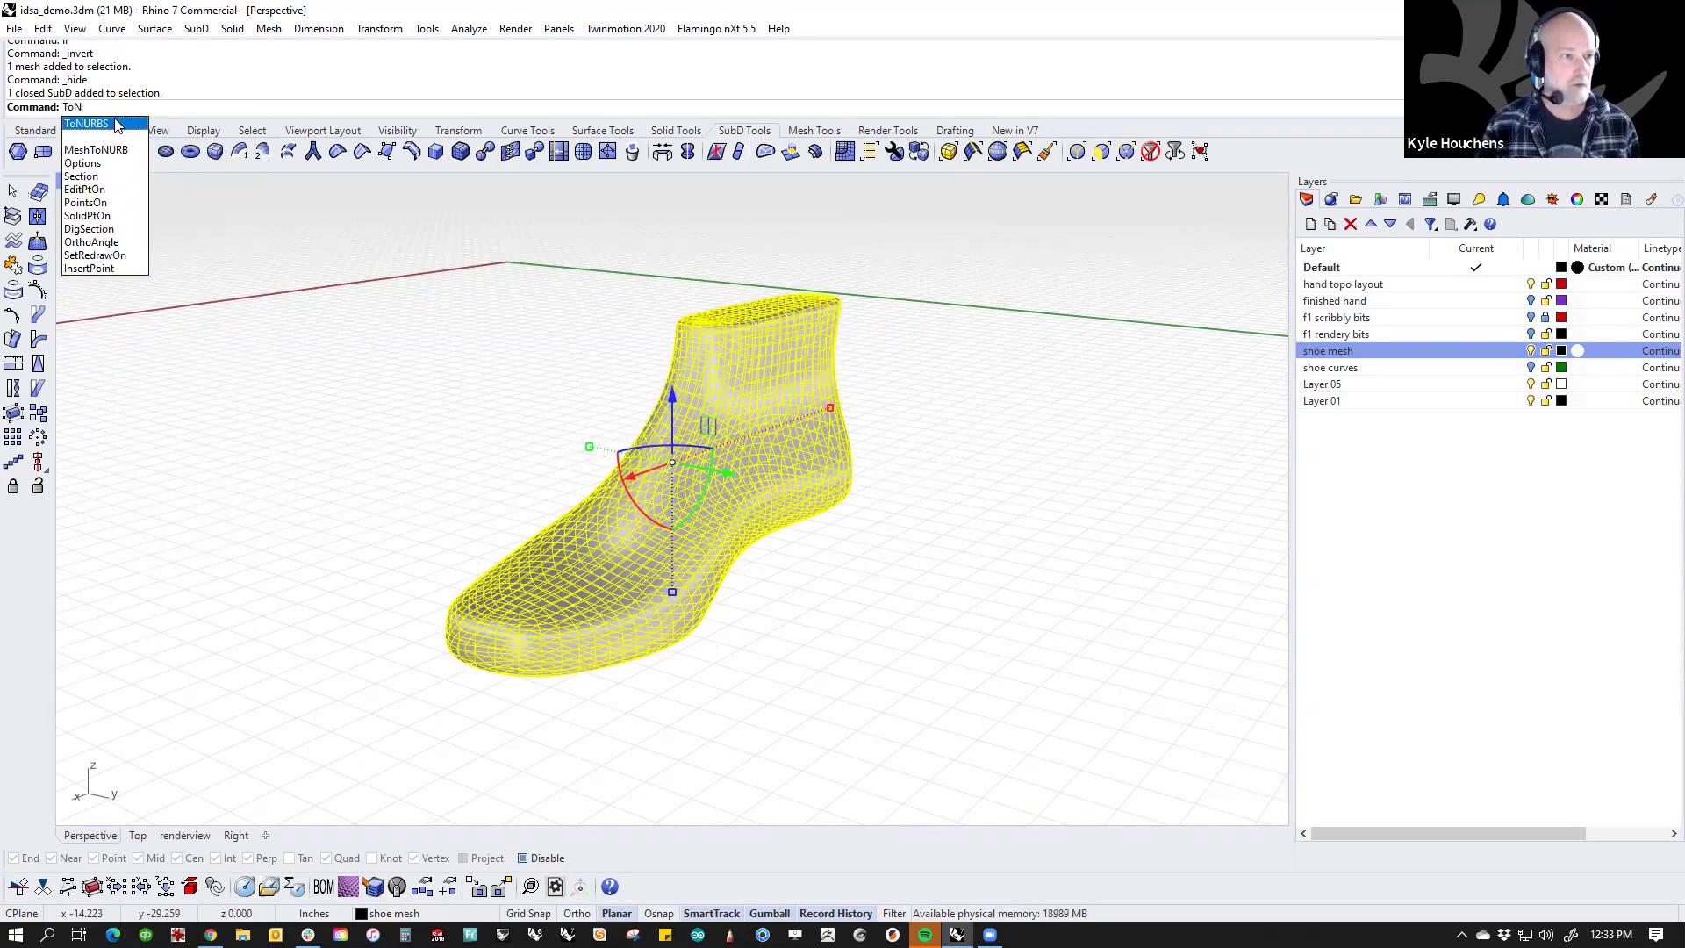
pyautogui.click(85, 123)
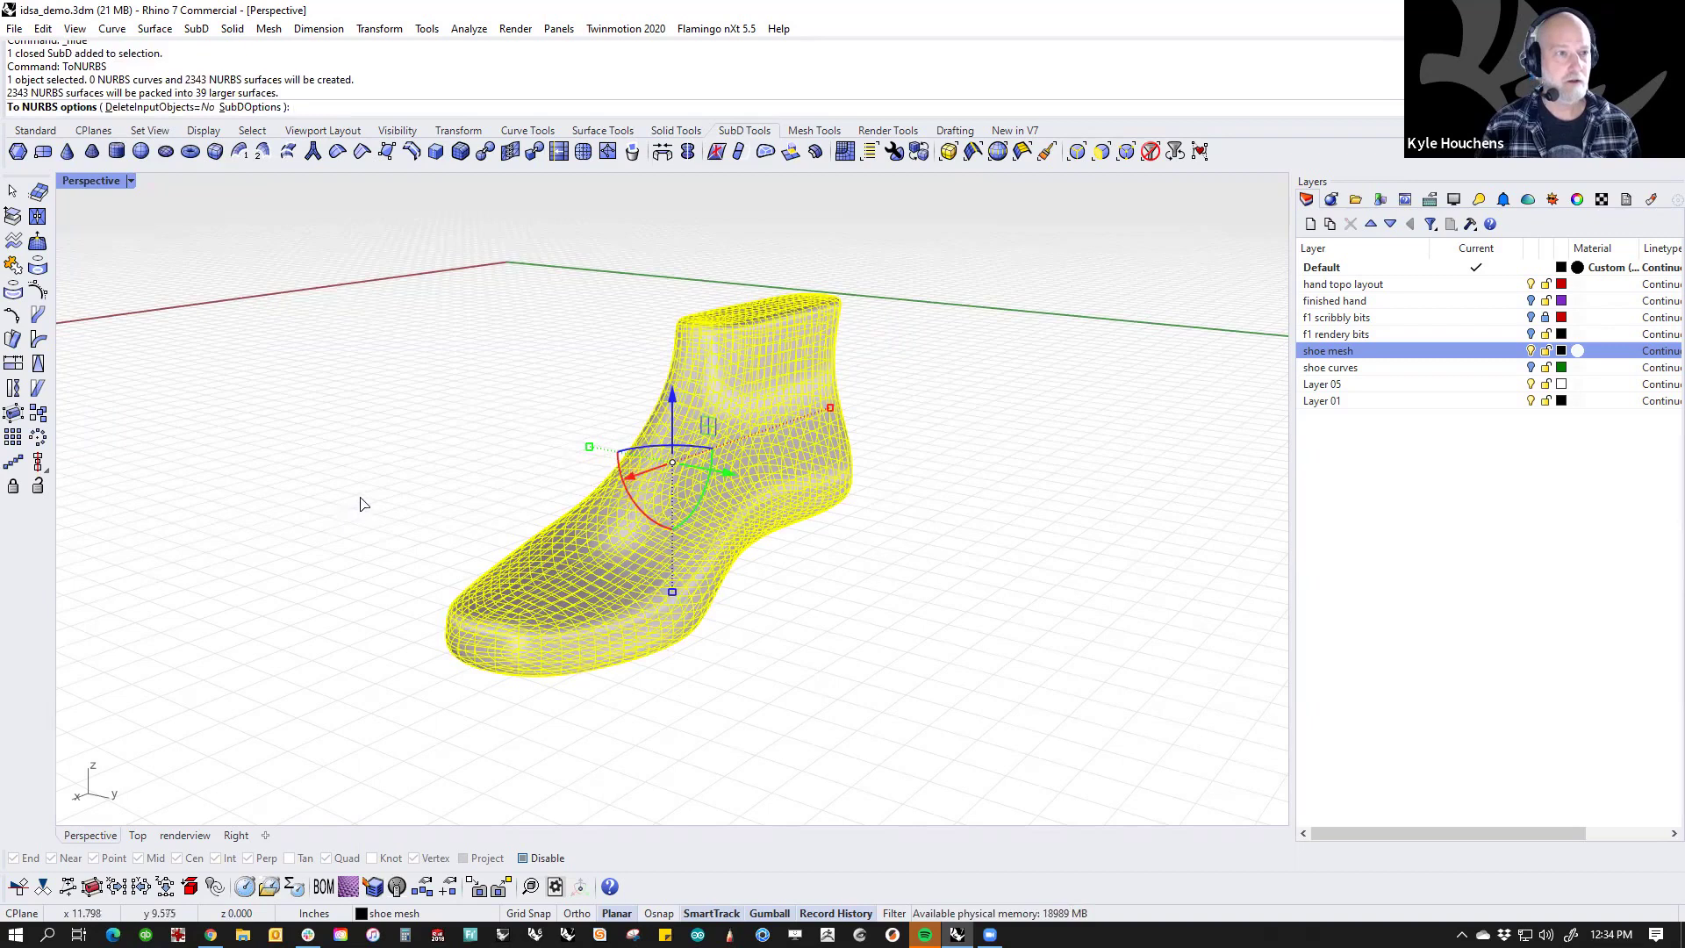
pyautogui.press('Return')
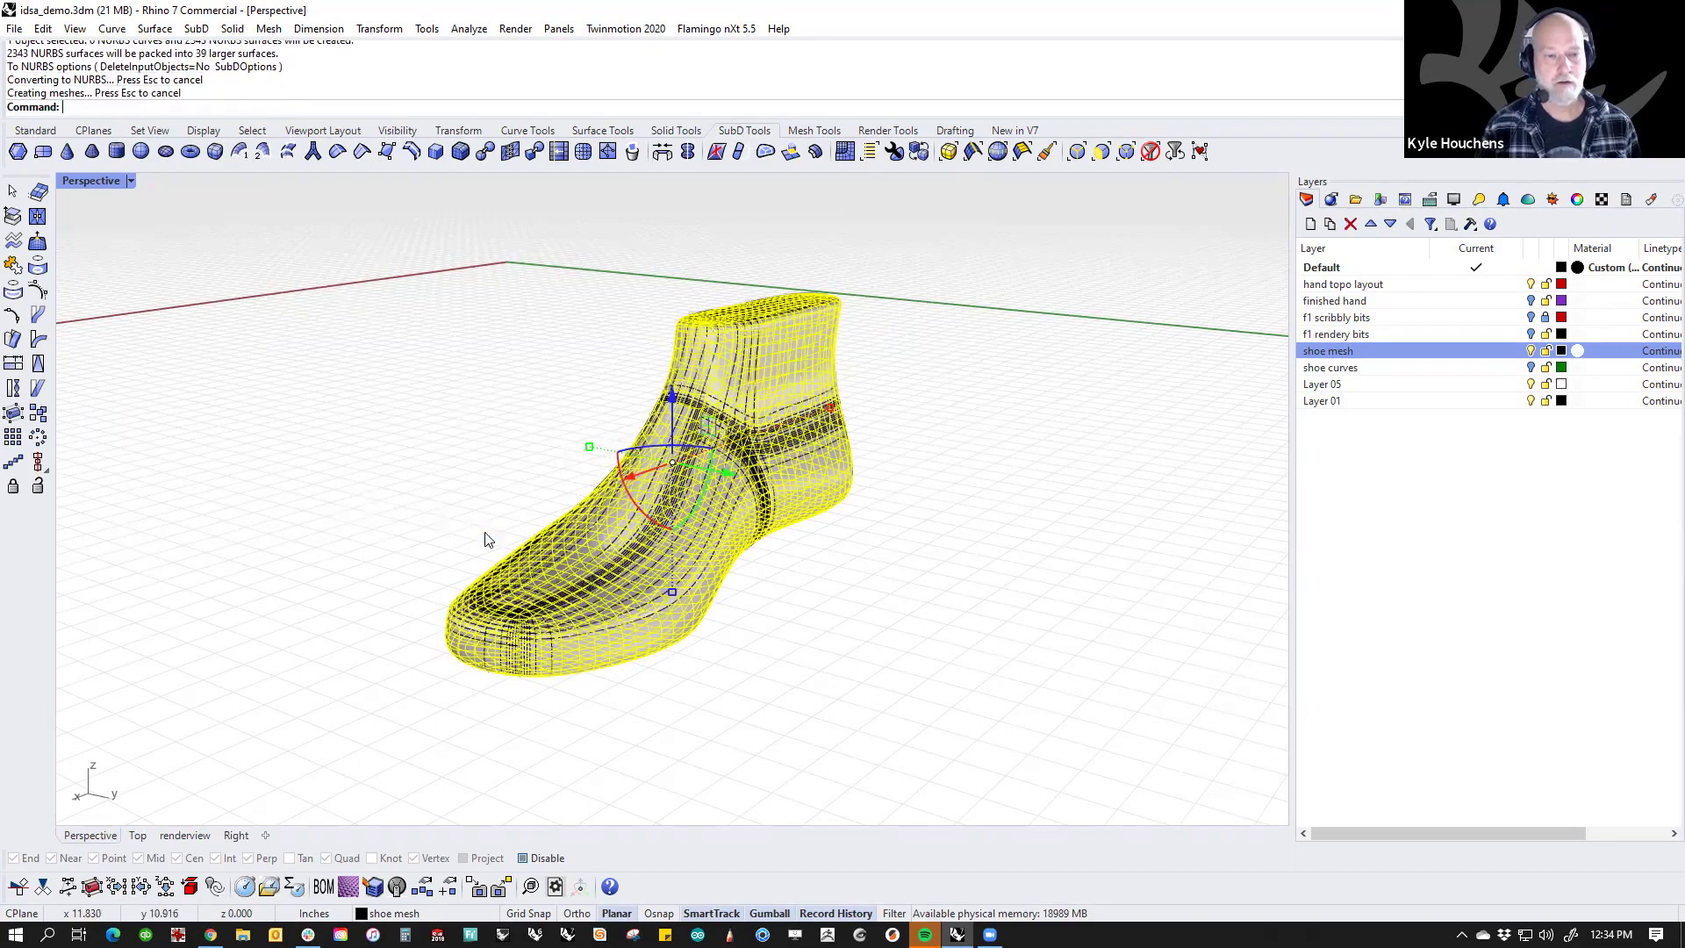
# Step: Move the SubD shoe last clear of the NURBS polysurface and show the object properties
pyautogui.keyDown('alt'); pyautogui.moveTo(734, 471); pyautogui.dragTo(369, 417); pyautogui.keyUp('alt')
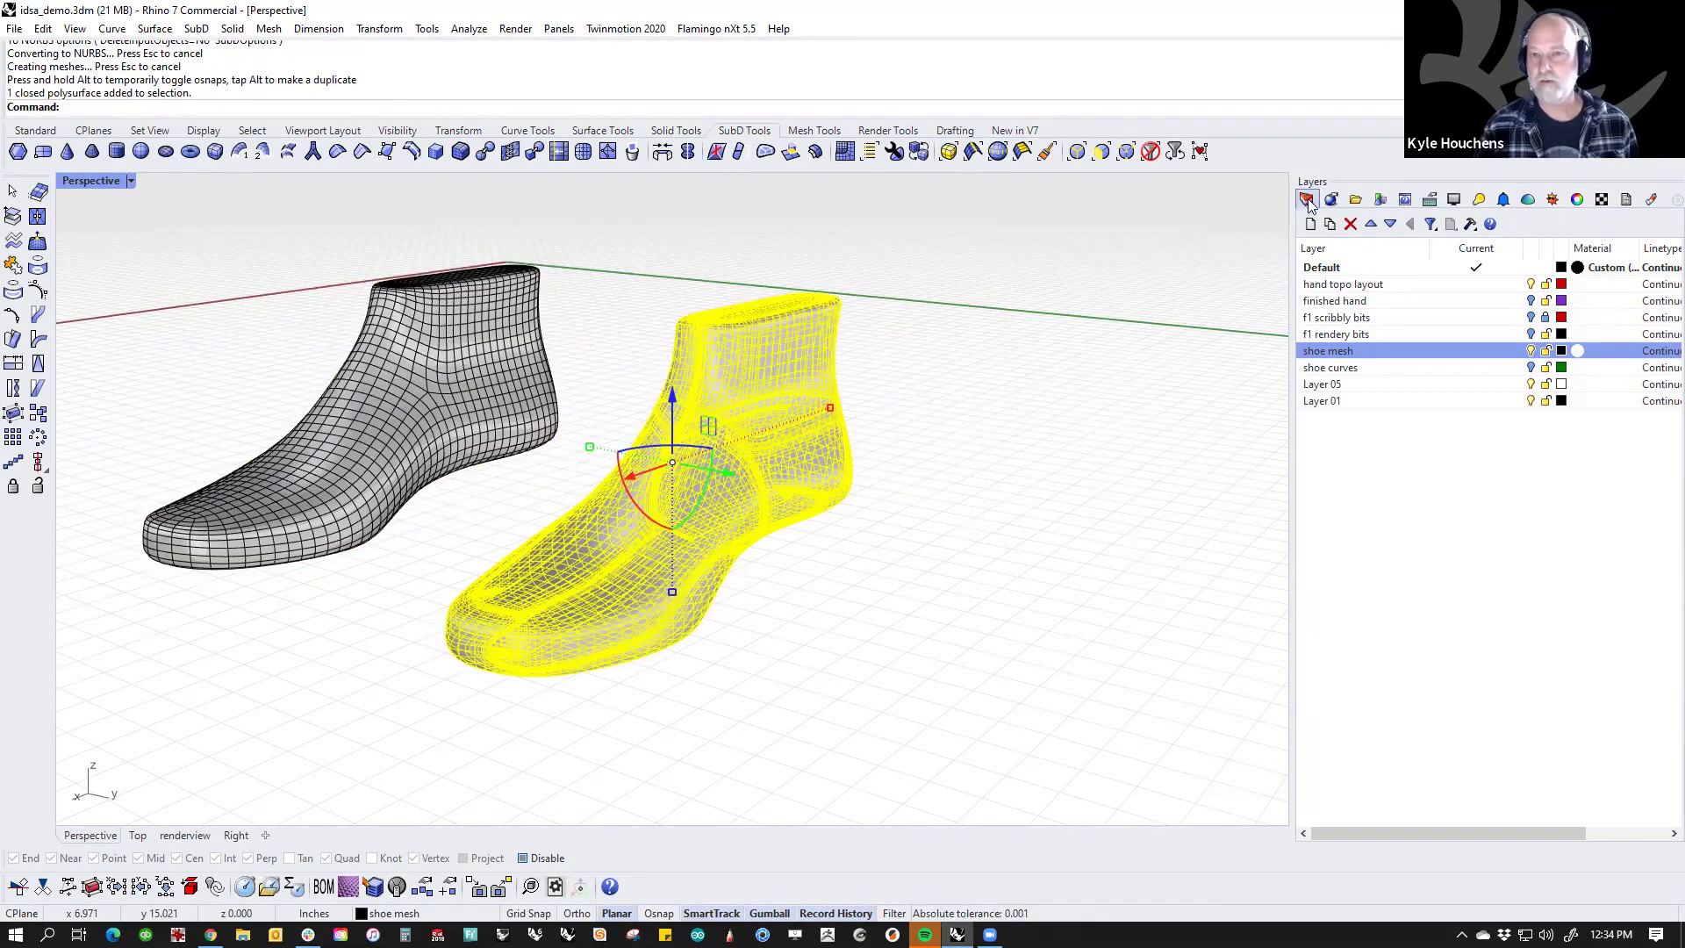
pyautogui.click(1577, 202)
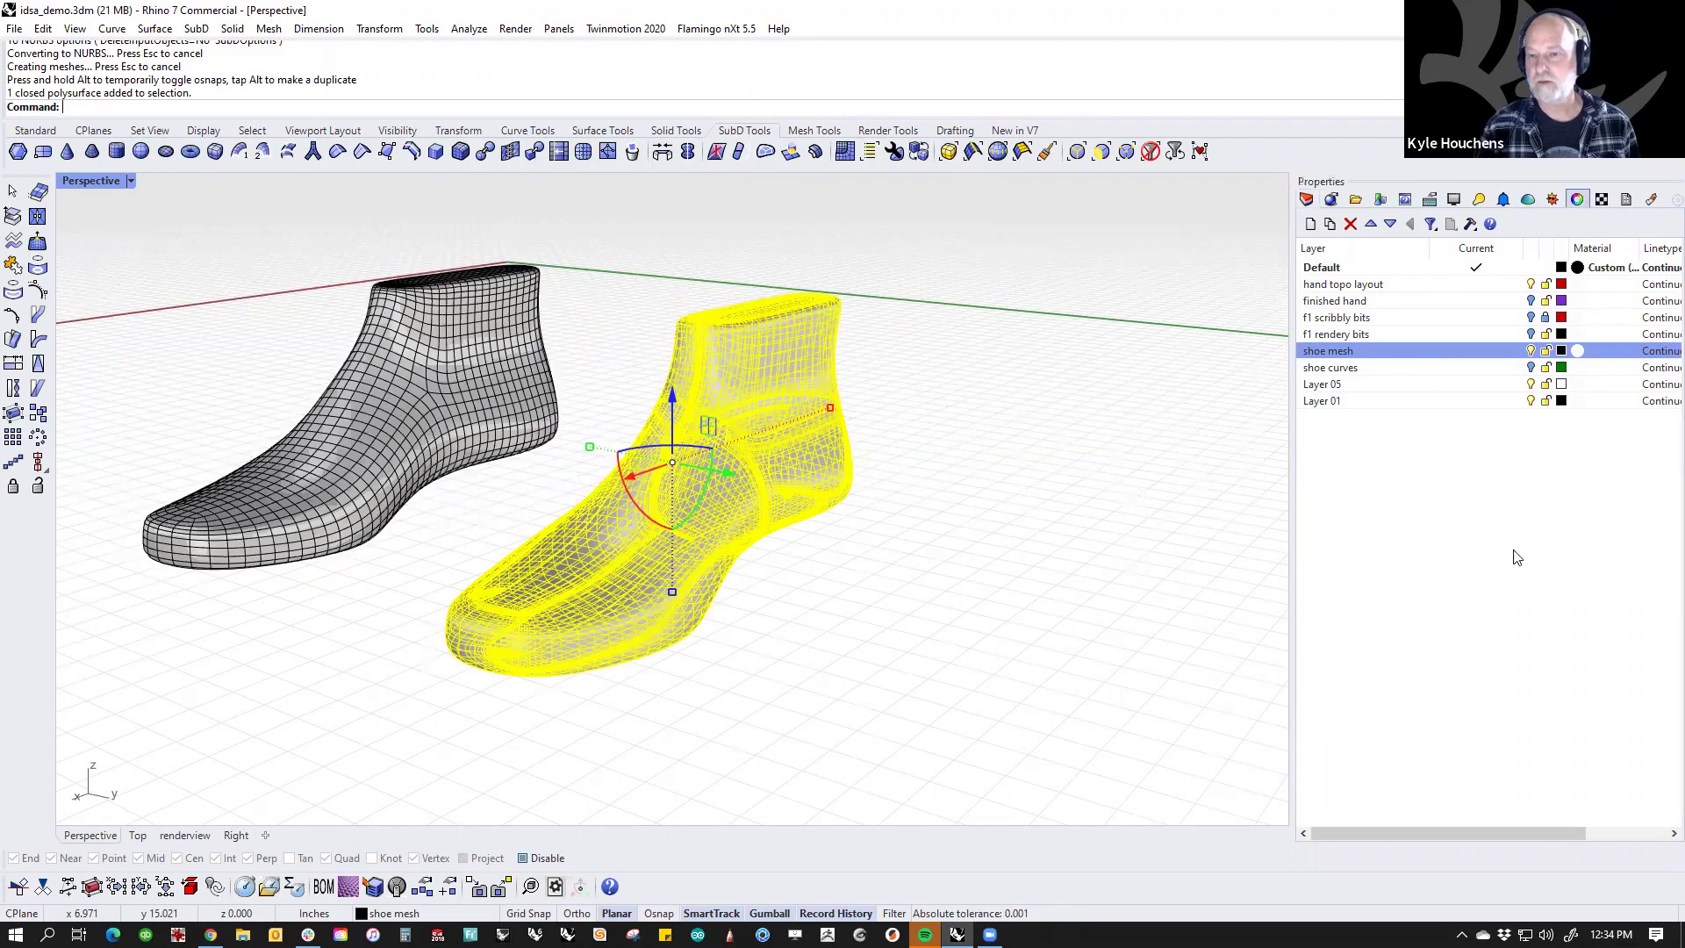
pyautogui.click(1503, 595)
pyautogui.click(903, 602)
pyautogui.moveTo(903, 601); pyautogui.dragTo(621, 571, button='right')
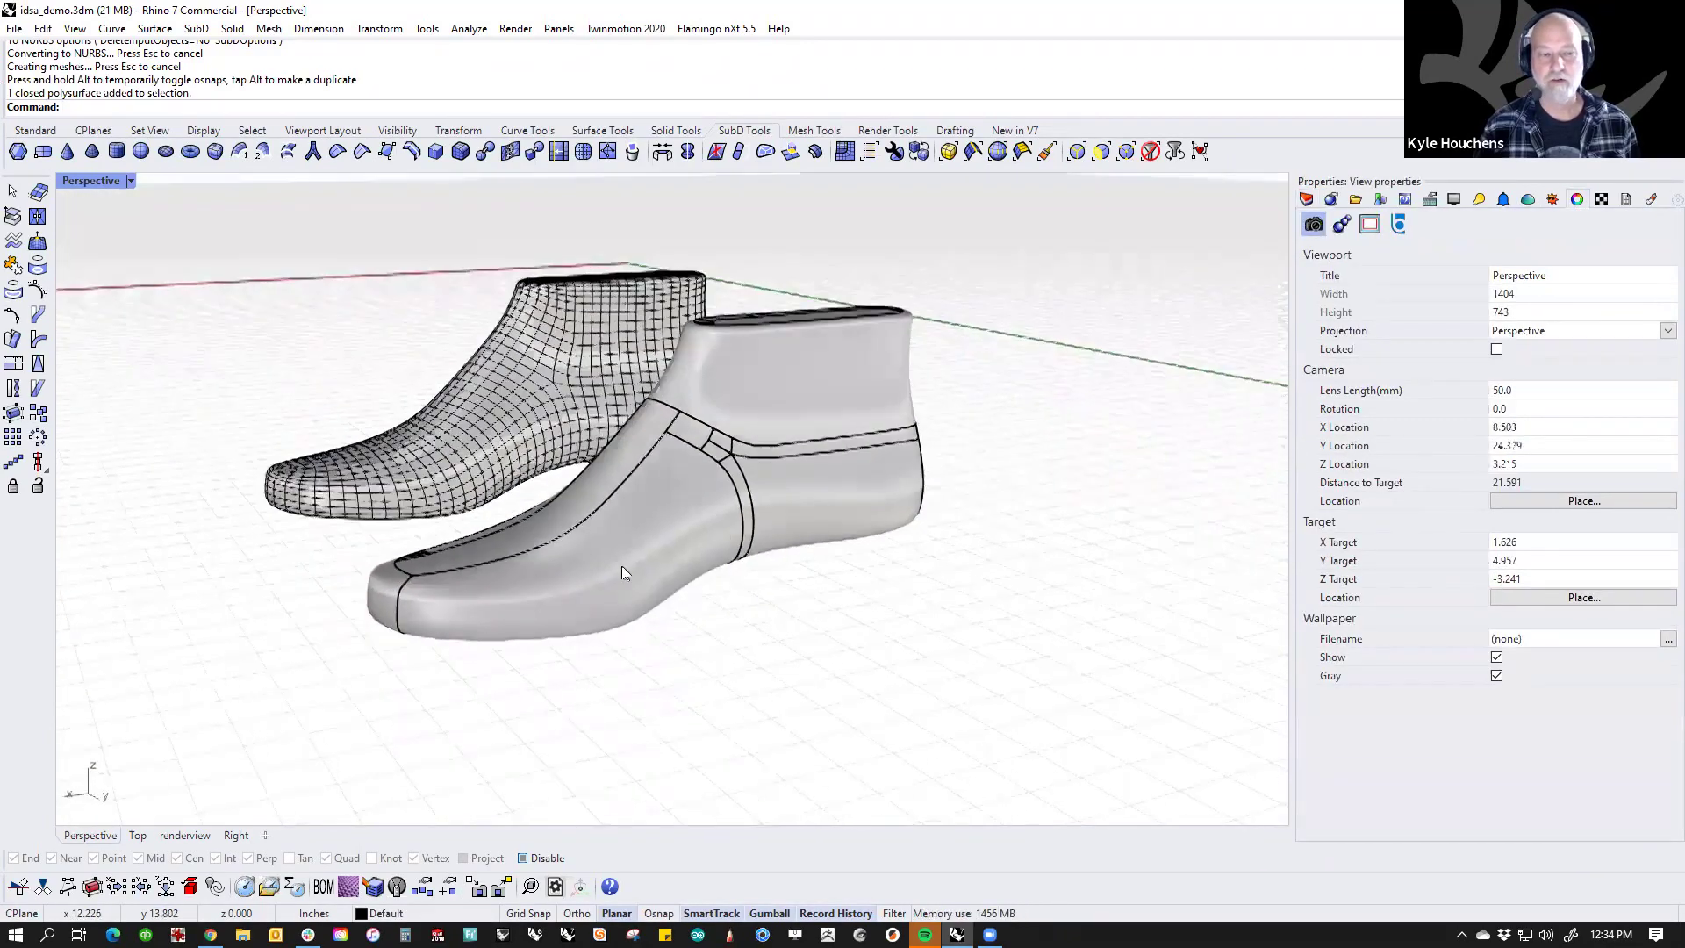
# Step: Examine the NURBS polysurface's patch layout by sub-selecting its large side, heel and ankle surfaces
pyautogui.keyDown('ctrl'); pyautogui.keyDown('shift'); pyautogui.click(621, 566); pyautogui.keyUp('shift'); pyautogui.keyUp('ctrl')
pyautogui.moveTo(725, 667); pyautogui.dragTo(765, 761, button='right')
pyautogui.keyDown('ctrl'); pyautogui.keyDown('shift'); pyautogui.click(809, 430); pyautogui.keyUp('shift'); pyautogui.keyUp('ctrl')
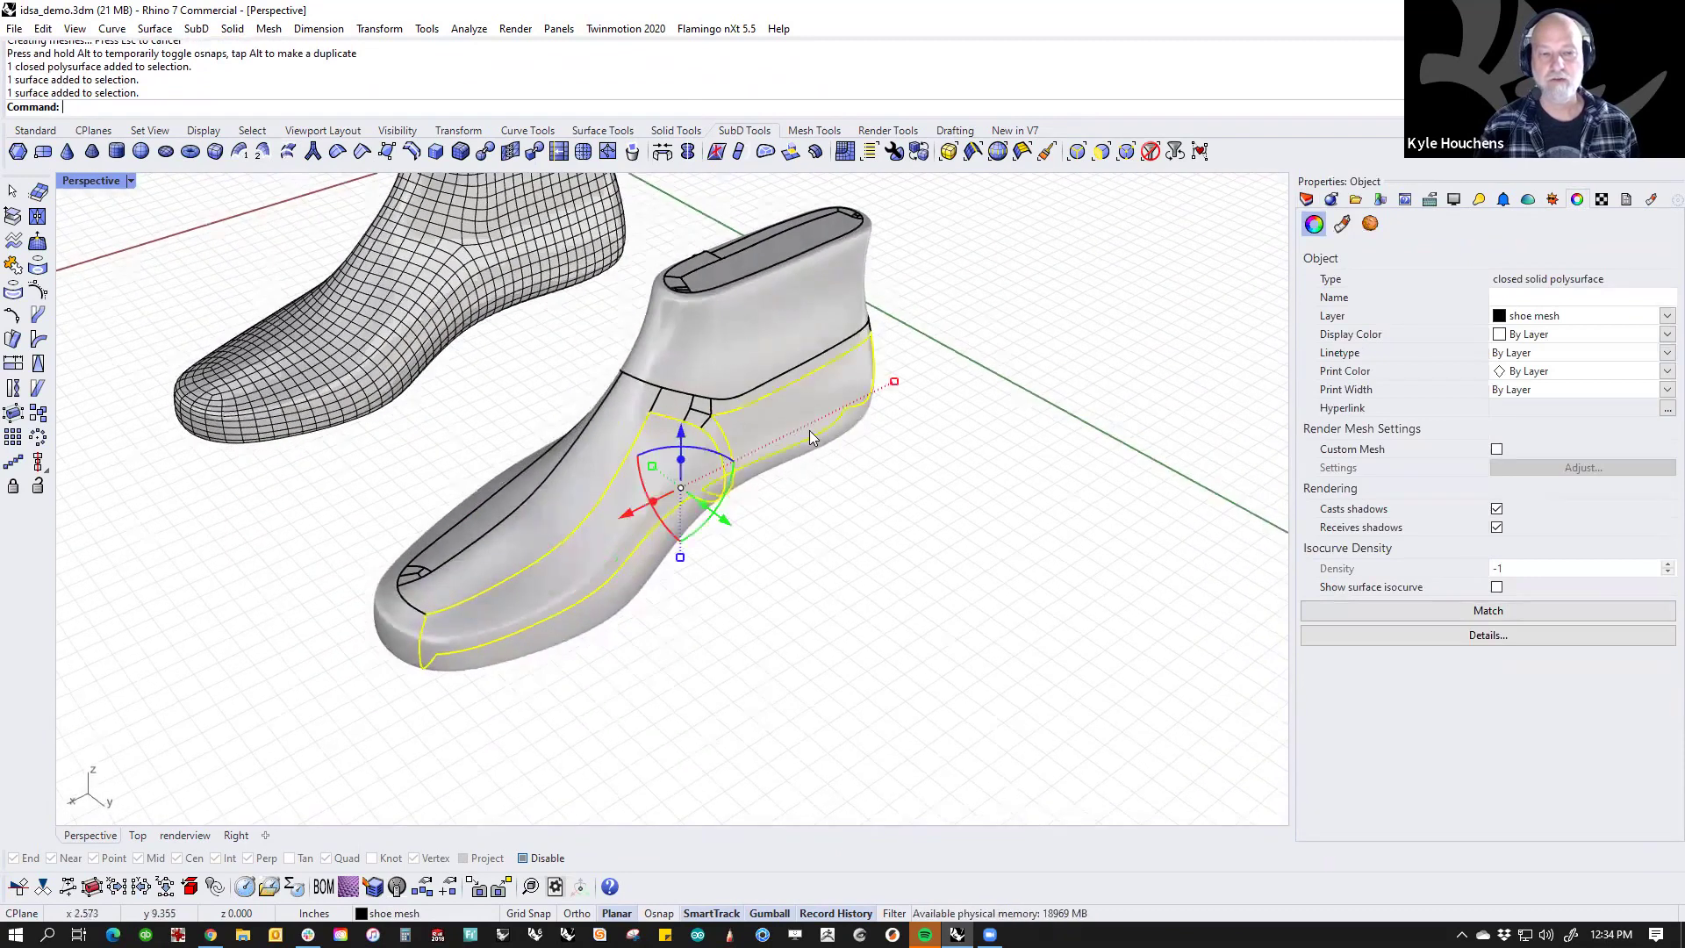
pyautogui.click(869, 606)
pyautogui.keyDown('ctrl'); pyautogui.keyDown('shift'); pyautogui.click(758, 365); pyautogui.keyUp('shift'); pyautogui.keyUp('ctrl')
pyautogui.click(859, 574)
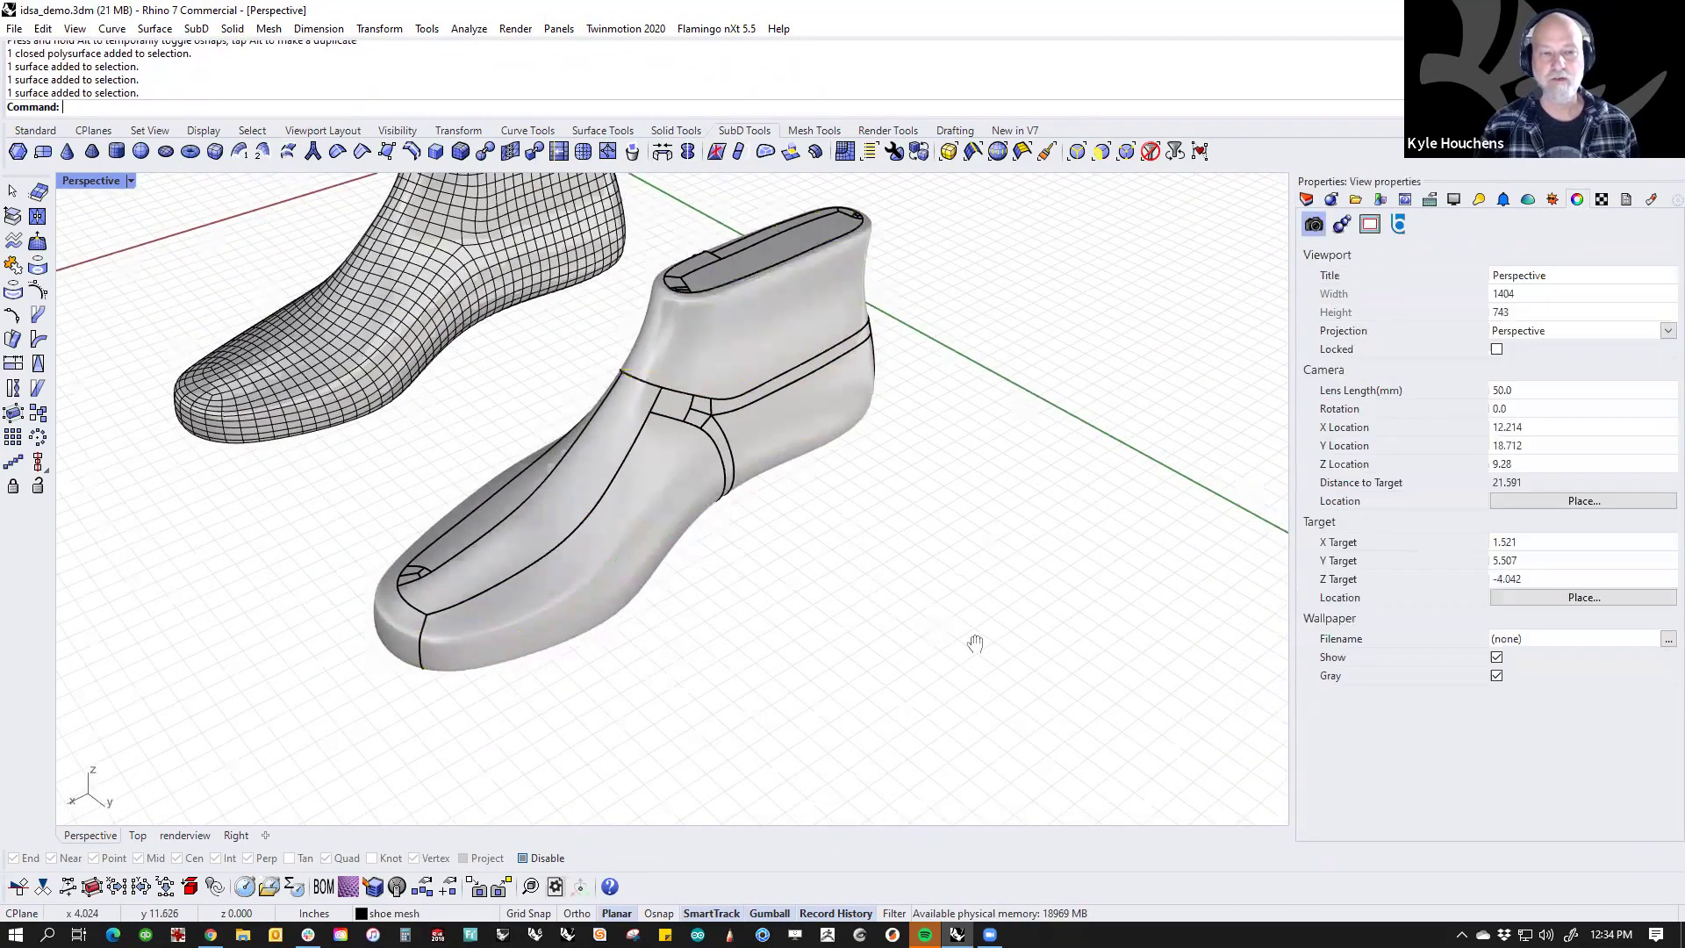
# Step: Run ShowEdges on the NURBS polysurface to check for naked edges, and highlight the report in the command history
pyautogui.keyDown('shift'); pyautogui.moveTo(974, 643); pyautogui.dragTo(975, 643, button='right'); pyautogui.keyUp('shift')
pyautogui.click(748, 592)
pyautogui.middleClick(748, 591)
pyautogui.click(792, 653)
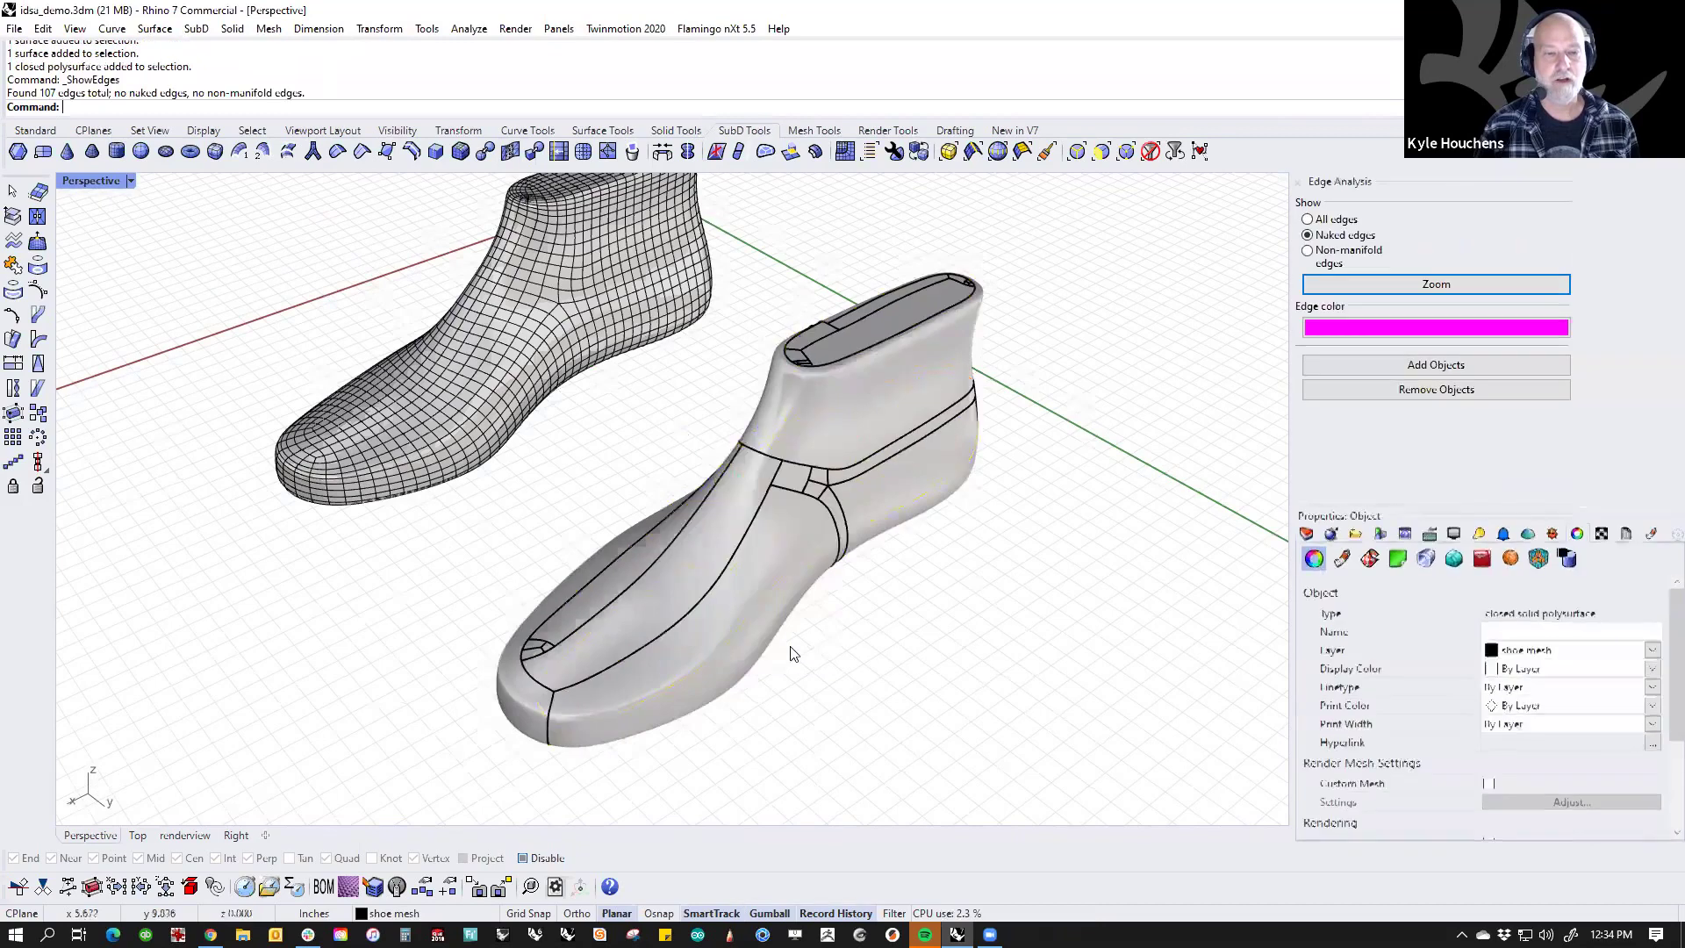
pyautogui.moveTo(104, 93); pyautogui.dragTo(306, 106)
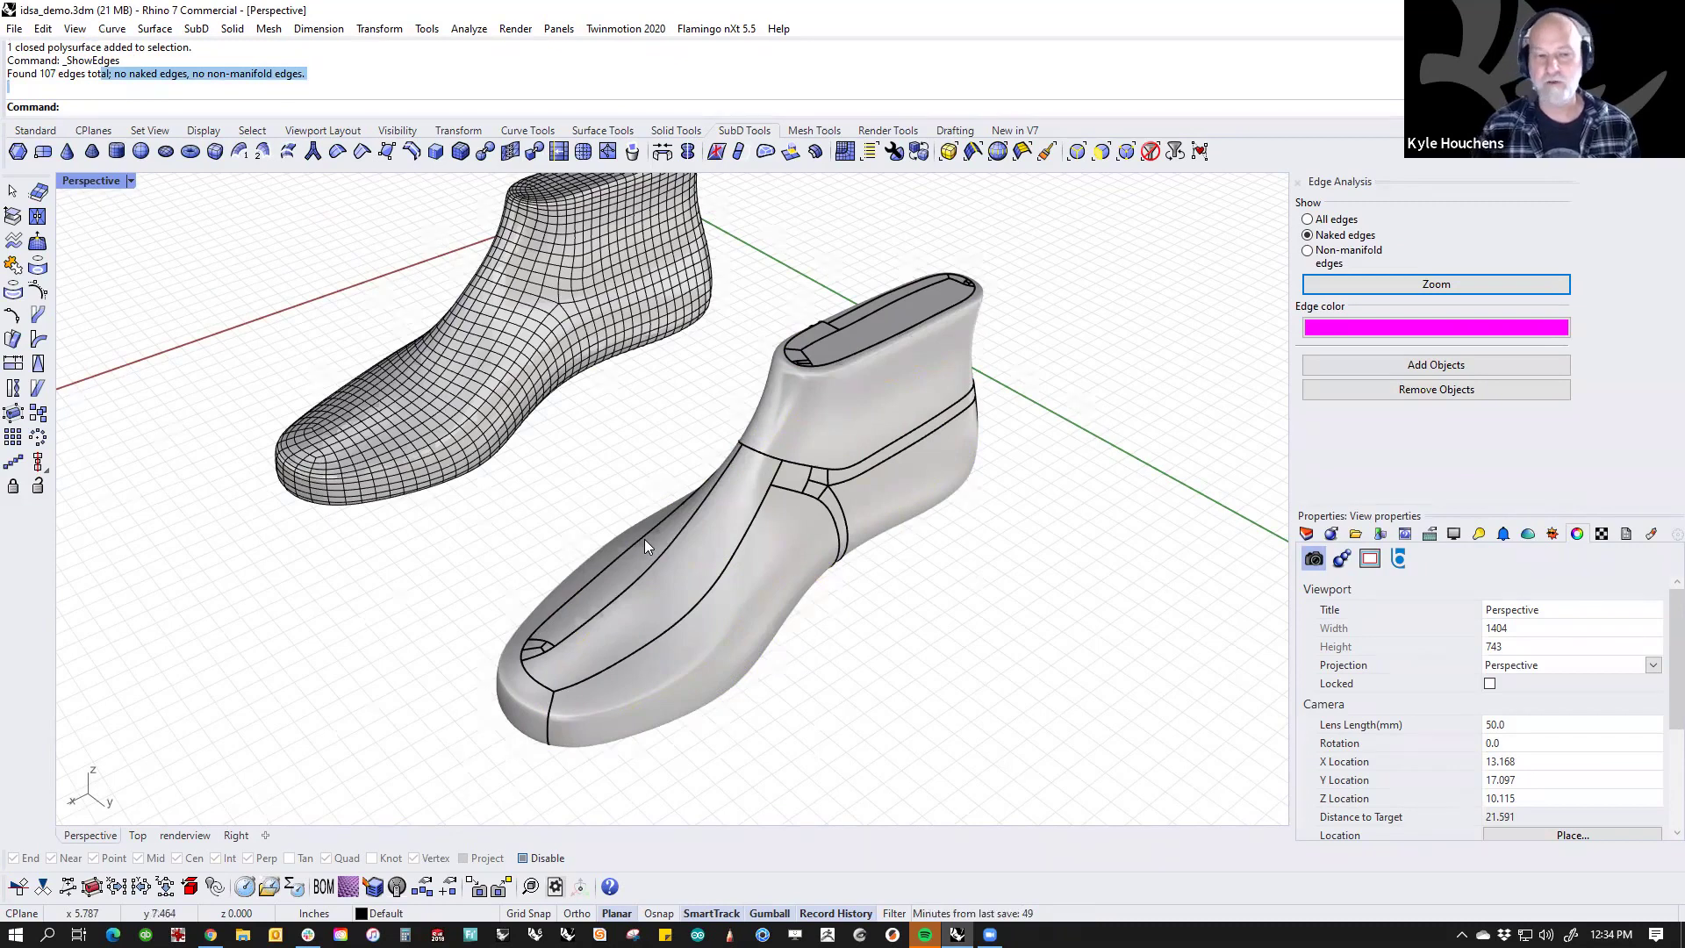
# Step: Examine the opposite side of the polysurface by sub-selecting its forefoot, heel and ankle patches
pyautogui.moveTo(625, 613); pyautogui.dragTo(866, 517, button='right')
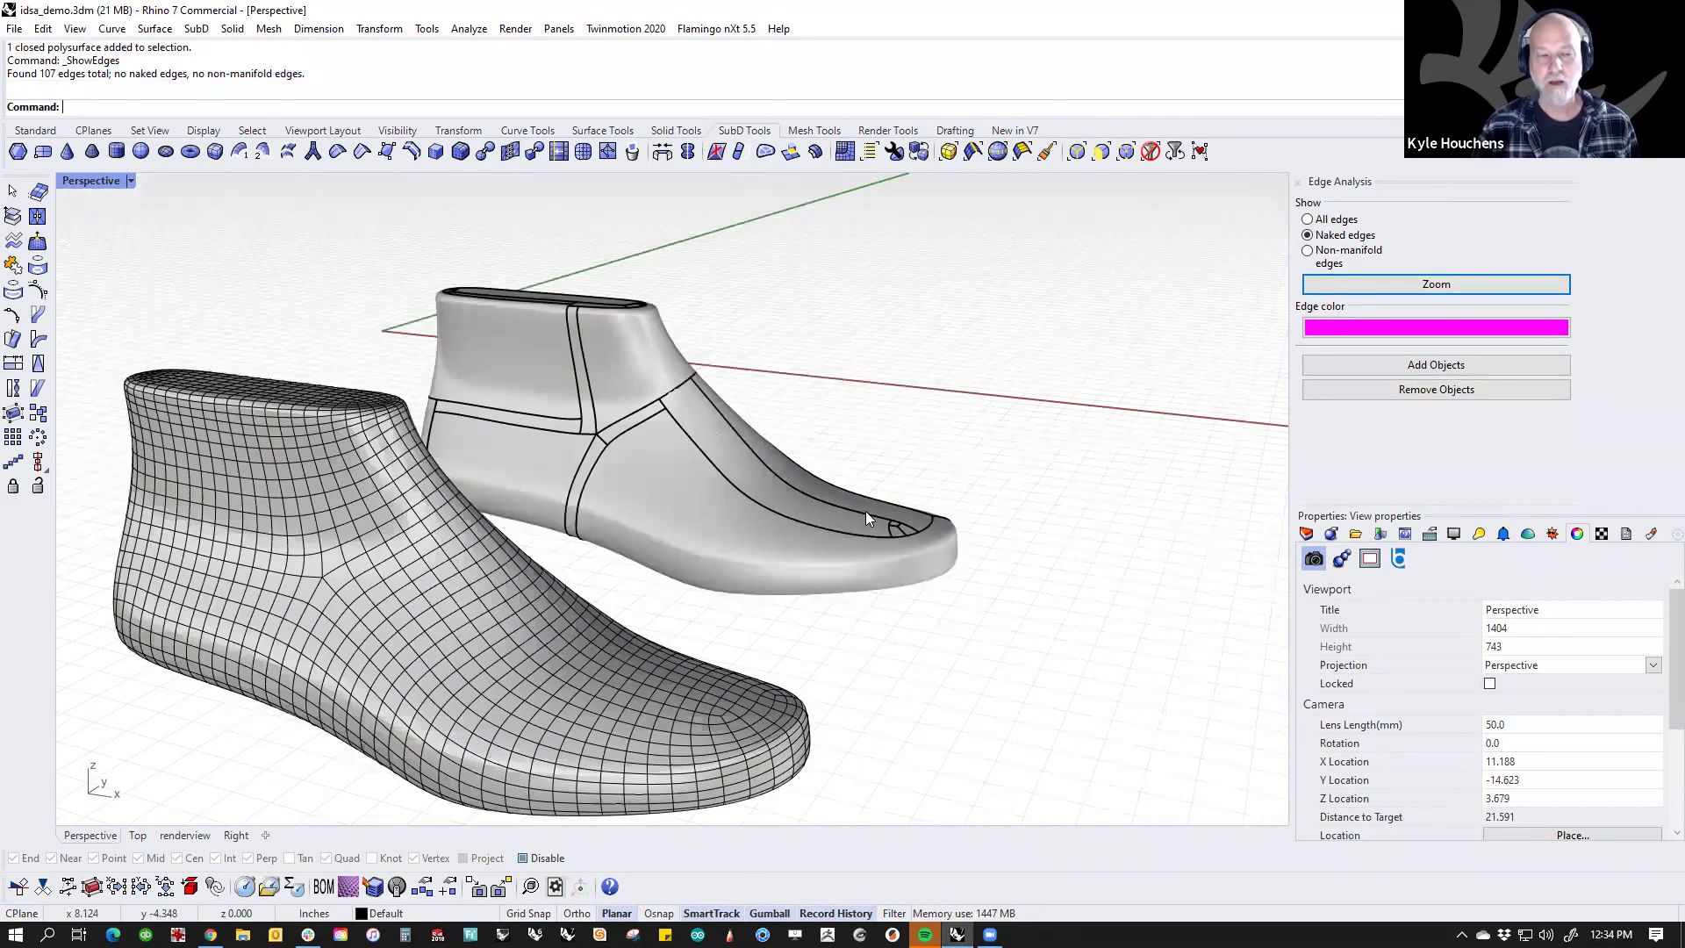
pyautogui.keyDown('ctrl'); pyautogui.keyDown('shift'); pyautogui.click(672, 512); pyautogui.keyUp('shift'); pyautogui.keyUp('ctrl')
pyautogui.keyDown('ctrl'); pyautogui.keyDown('shift'); pyautogui.click(533, 451); pyautogui.keyUp('shift'); pyautogui.keyUp('ctrl')
pyautogui.keyDown('ctrl'); pyautogui.keyDown('shift'); pyautogui.click(519, 360); pyautogui.keyUp('shift'); pyautogui.keyUp('ctrl')
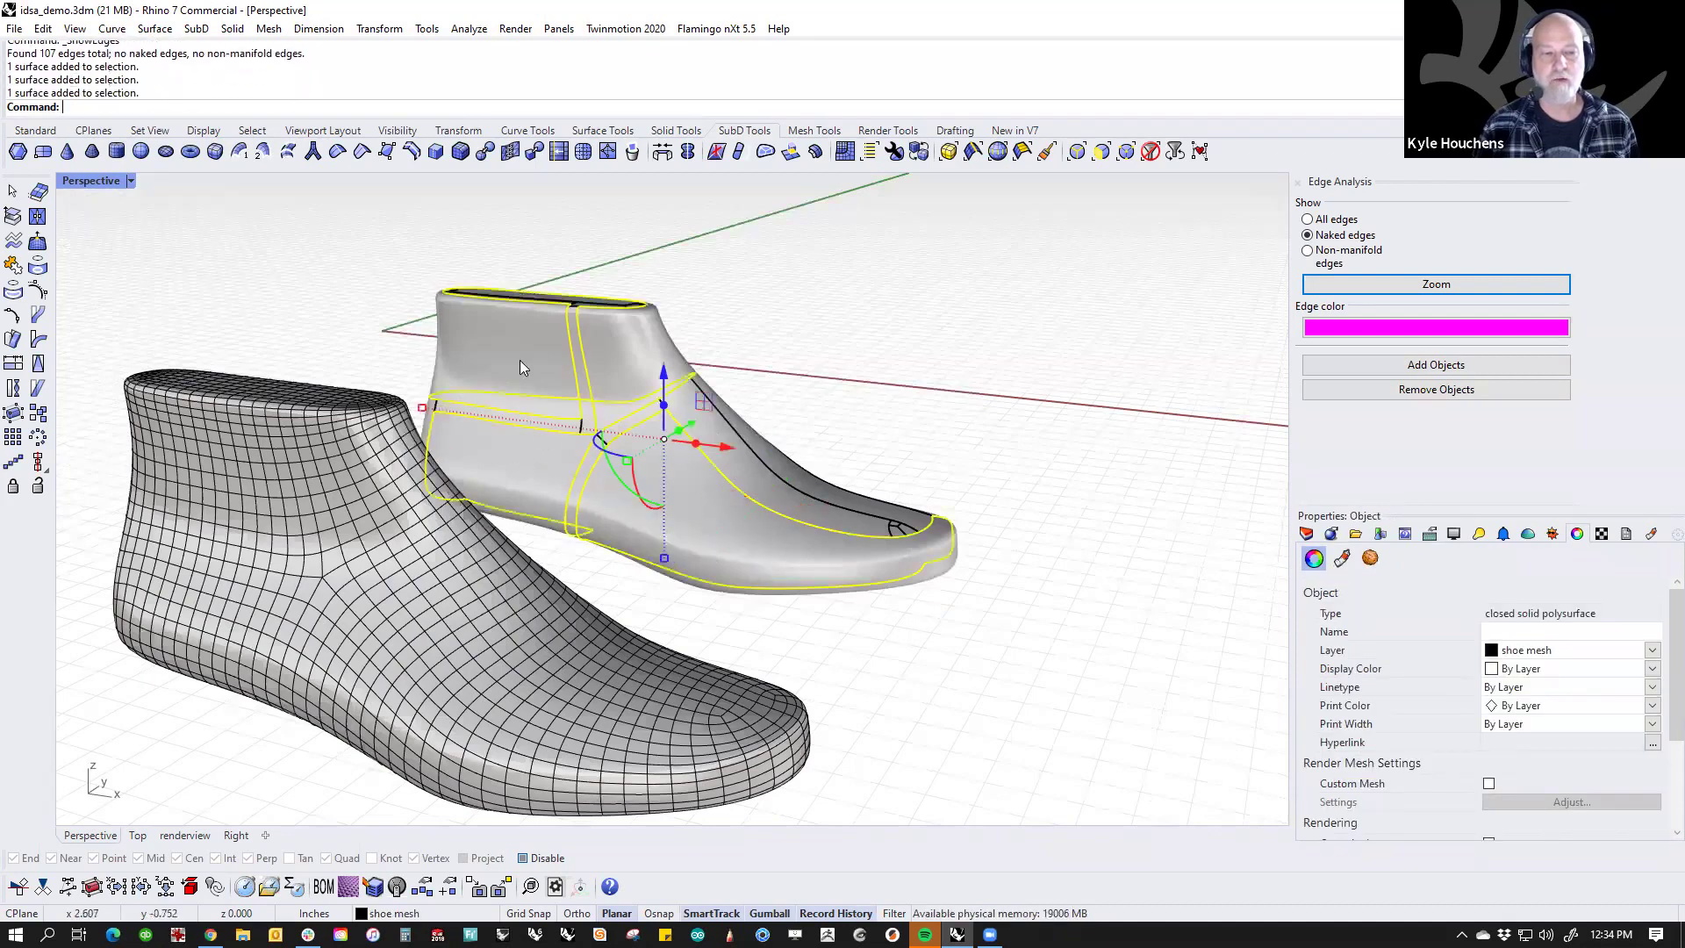
pyautogui.click(840, 402)
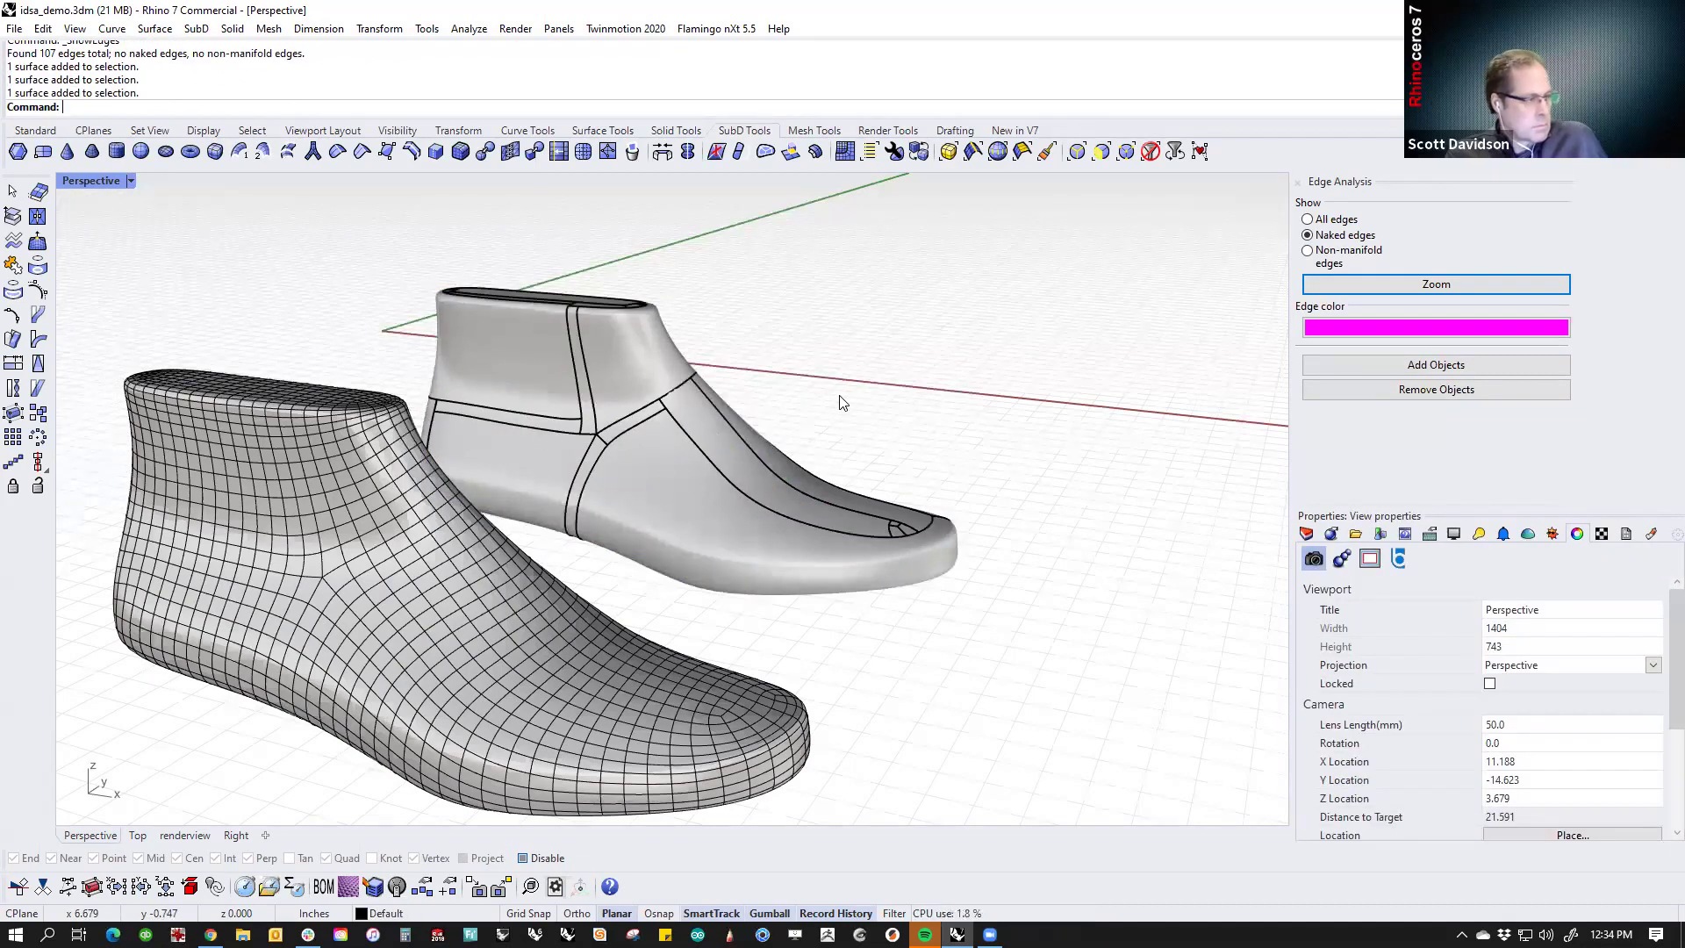
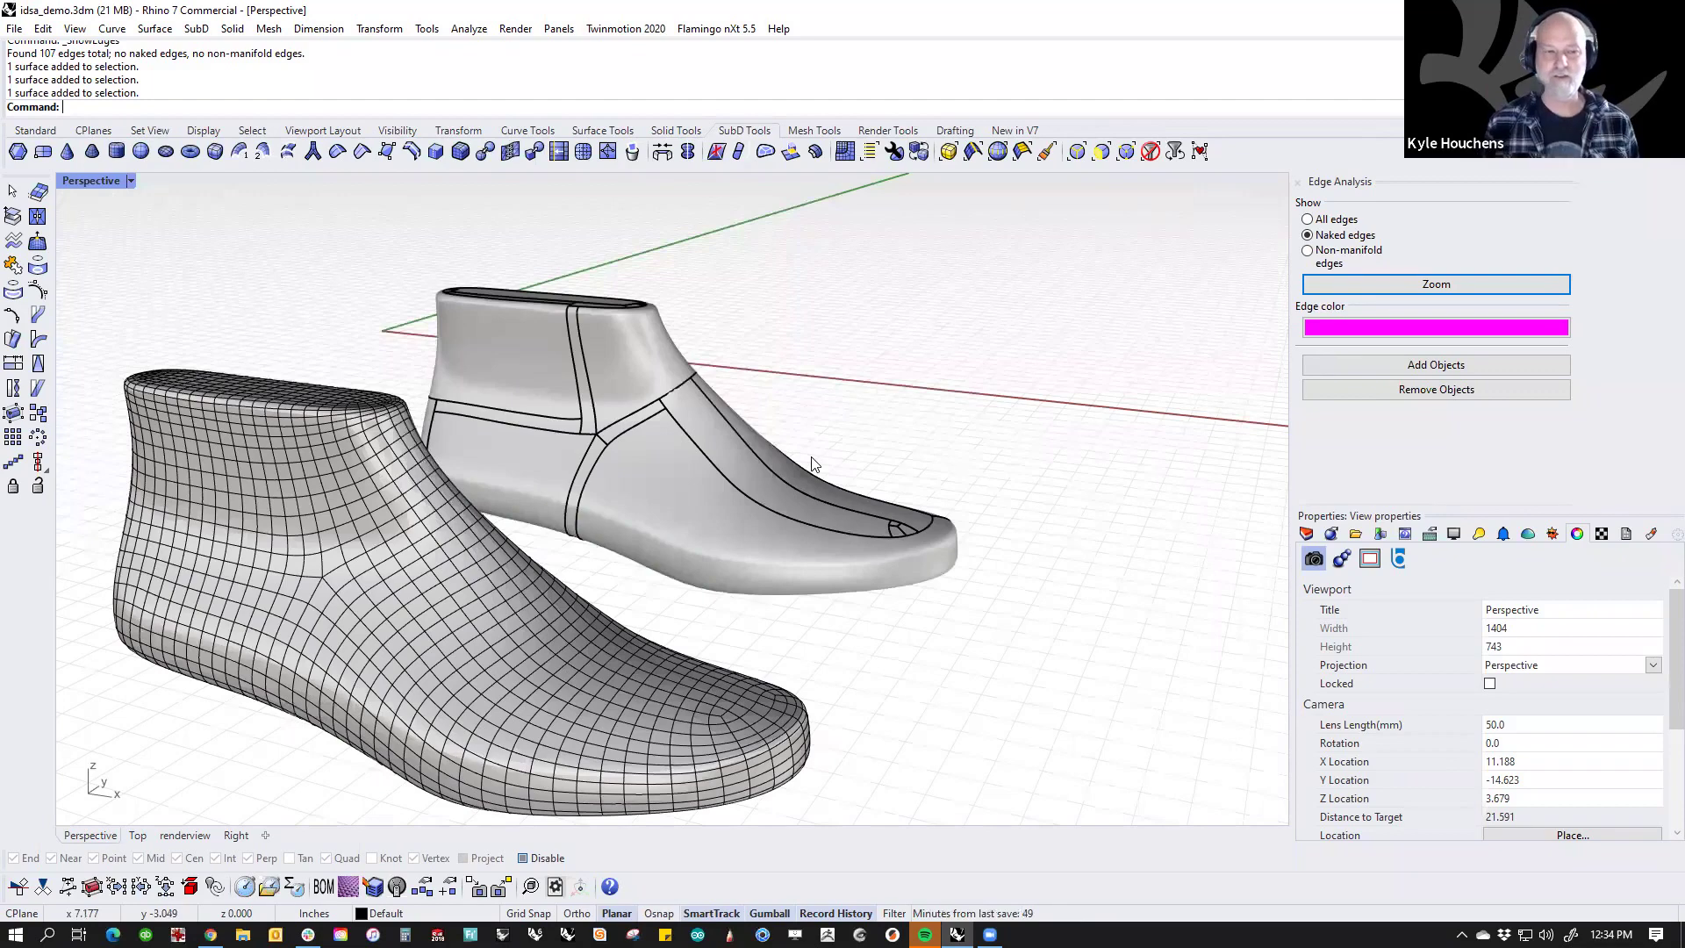
# Step: Isolate the NURBS polysurface by hiding the SubD shoe last
pyautogui.moveTo(851, 504); pyautogui.dragTo(514, 526, button='right')
pyautogui.click(526, 549)
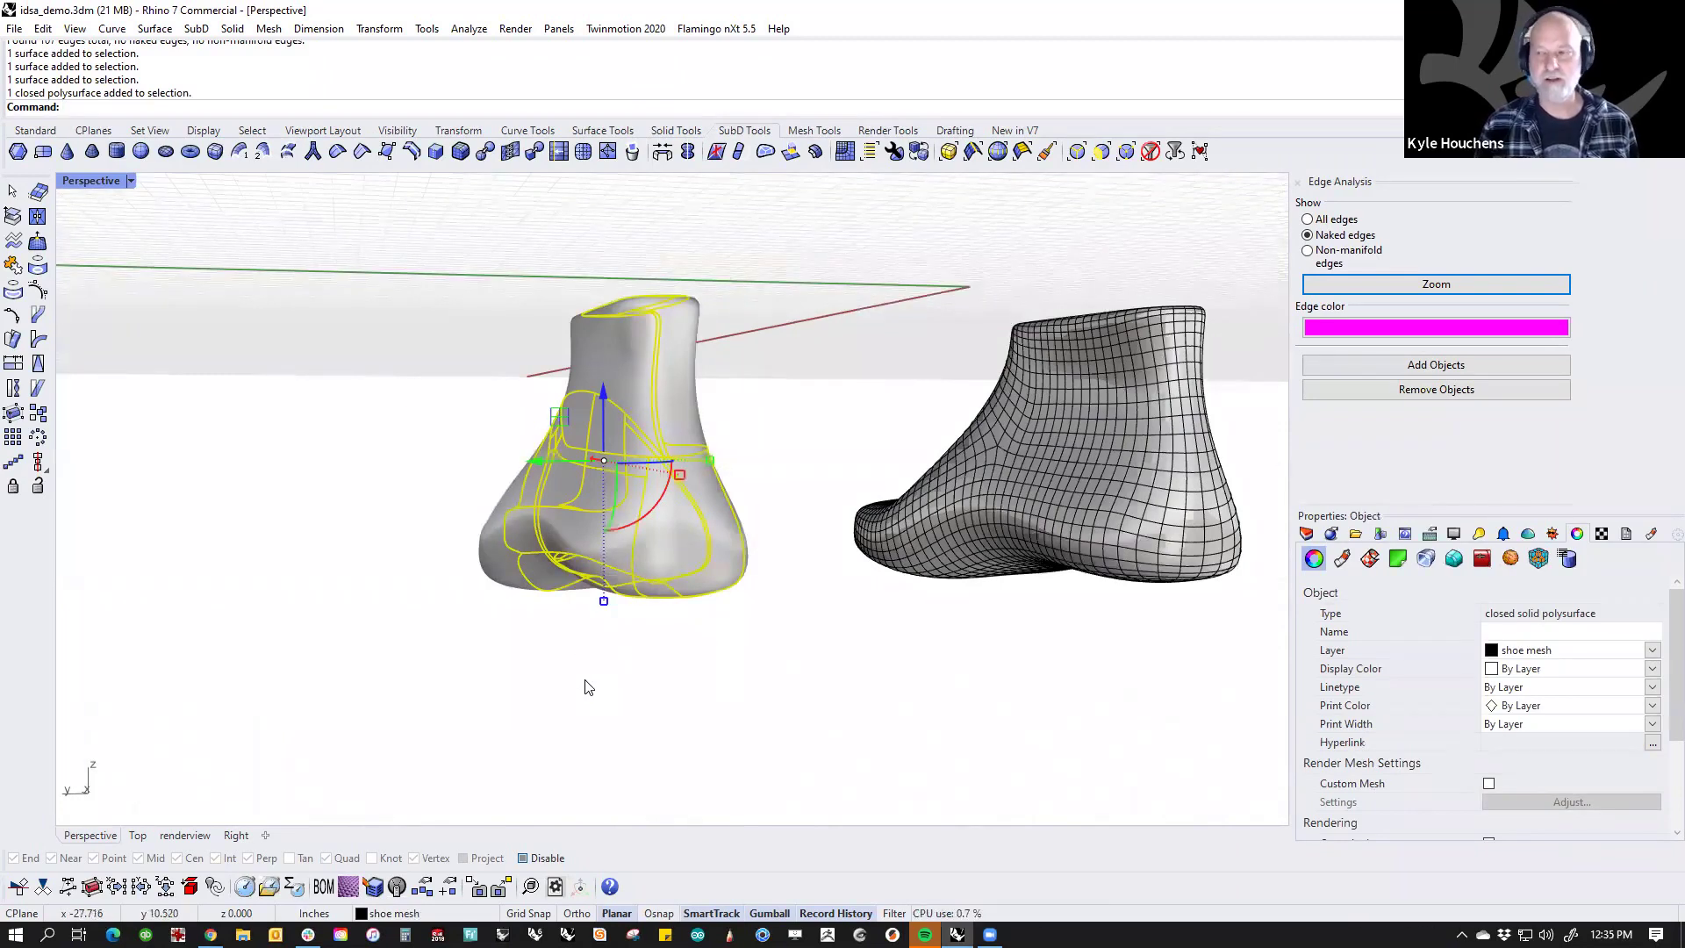
pyautogui.click(609, 696)
pyautogui.moveTo(609, 696); pyautogui.dragTo(670, 609, button='right')
pyautogui.click(651, 544)
pyautogui.write('i')
pyautogui.press('Return')
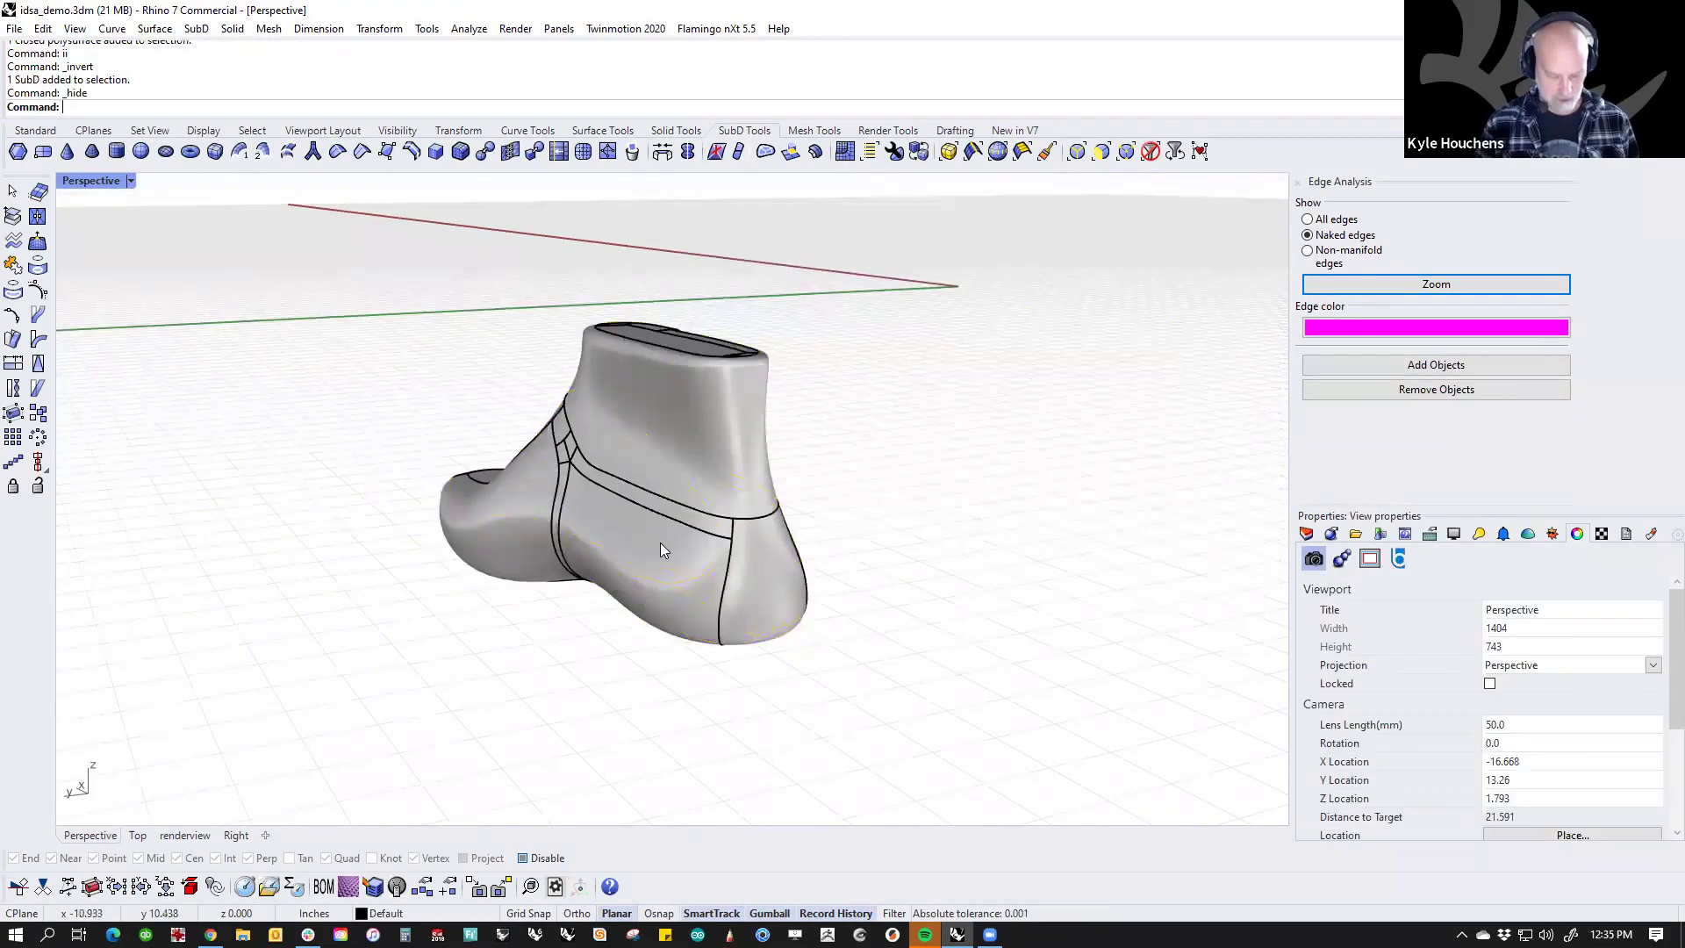
# Step: Draw a nearly horizontal polyline across the ankle just below the top rim in the Front view
pyautogui.write('f')
pyautogui.press('Return')
pyautogui.click(13, 192)
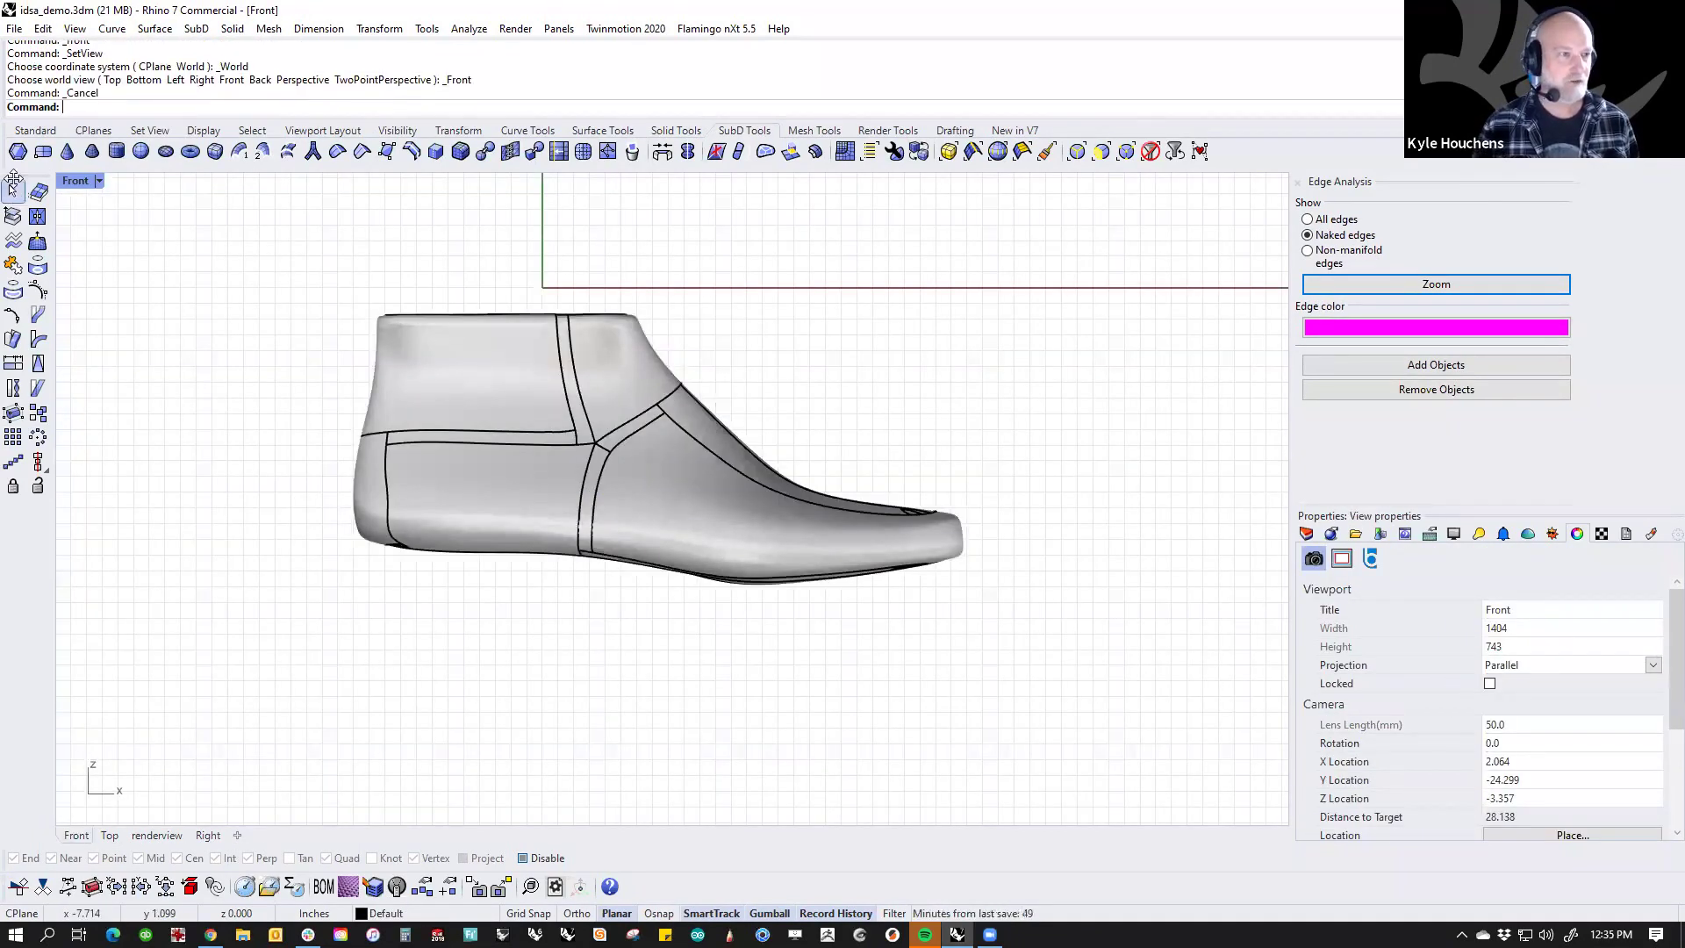
pyautogui.click(32, 131)
pyautogui.click(12, 218)
pyautogui.click(316, 342)
pyautogui.click(739, 346)
pyautogui.click(691, 373)
# Step: WireCut the NURBS polysurface completely through along the ankle line, keeping all pieces, and delete the upper slice
pyautogui.write('W')
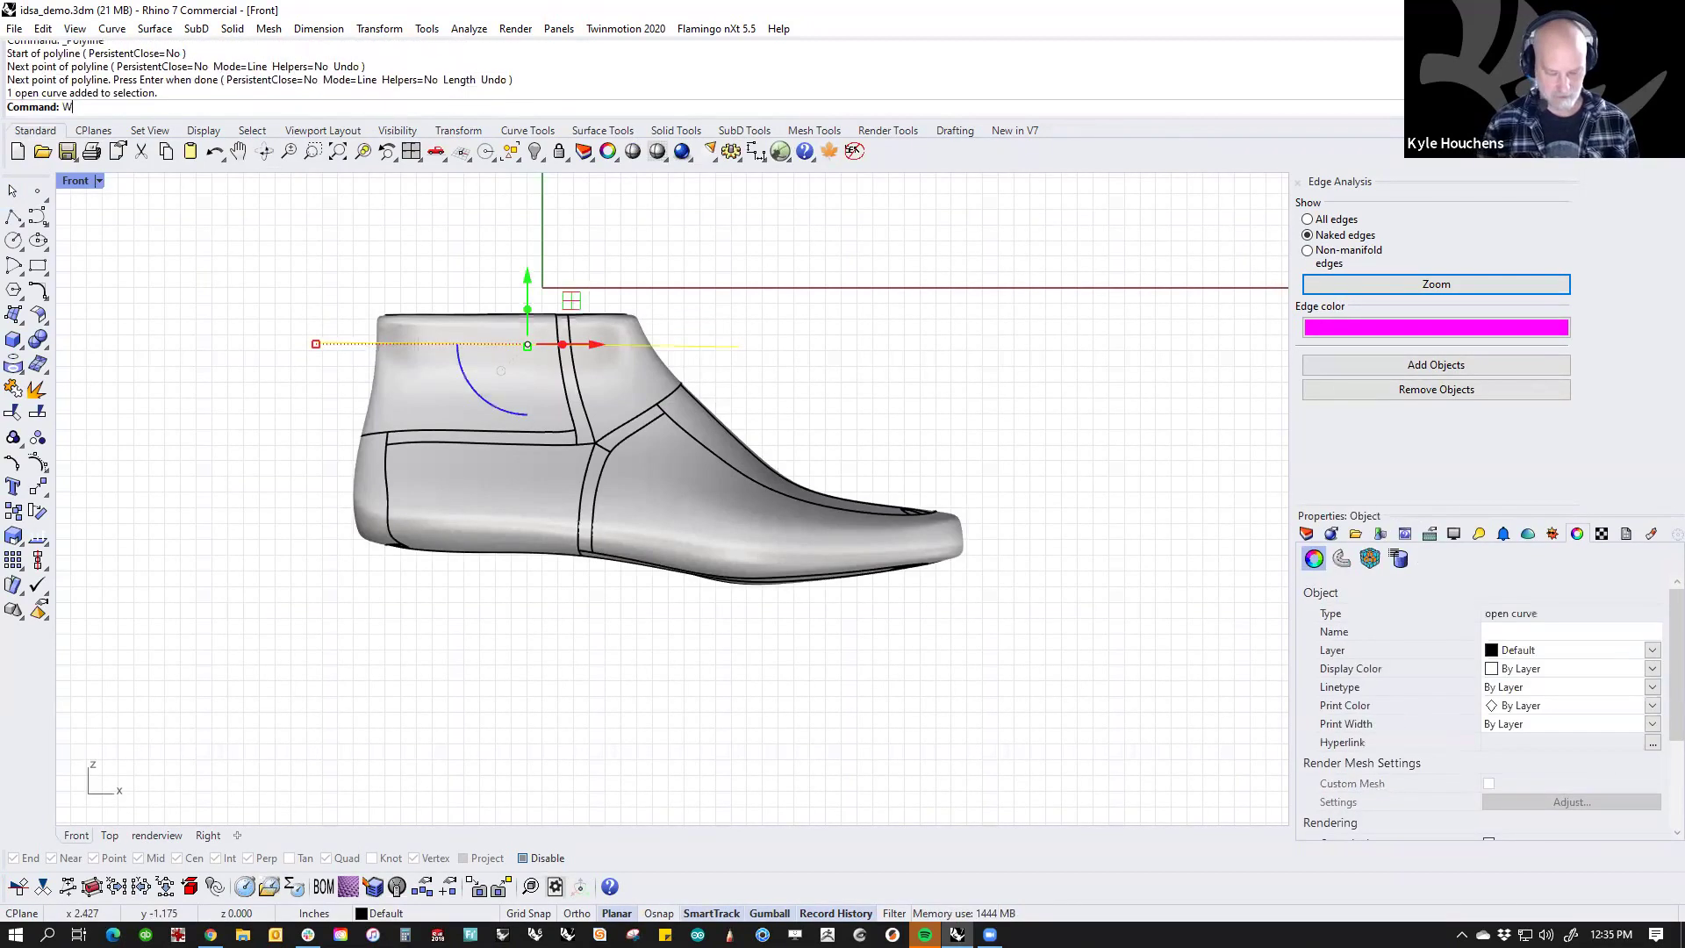
pyautogui.write('ireCut')
pyautogui.press('Return')
pyautogui.click(640, 381)
pyautogui.press('Return')
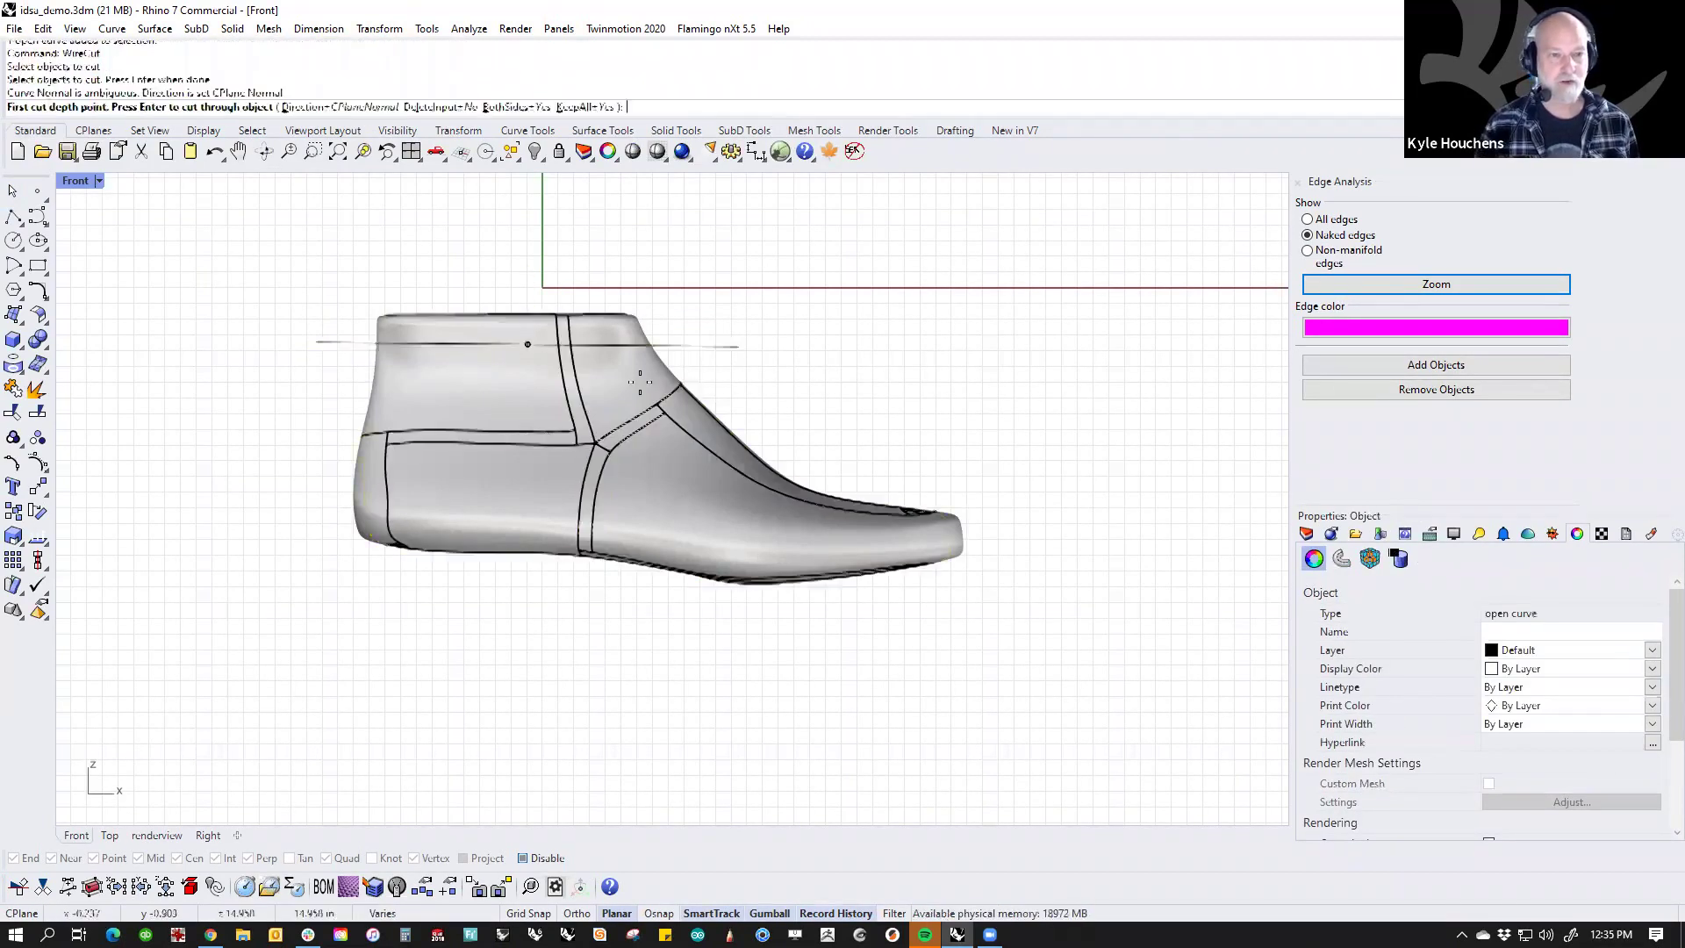
pyautogui.press('Return')
pyautogui.click(613, 332)
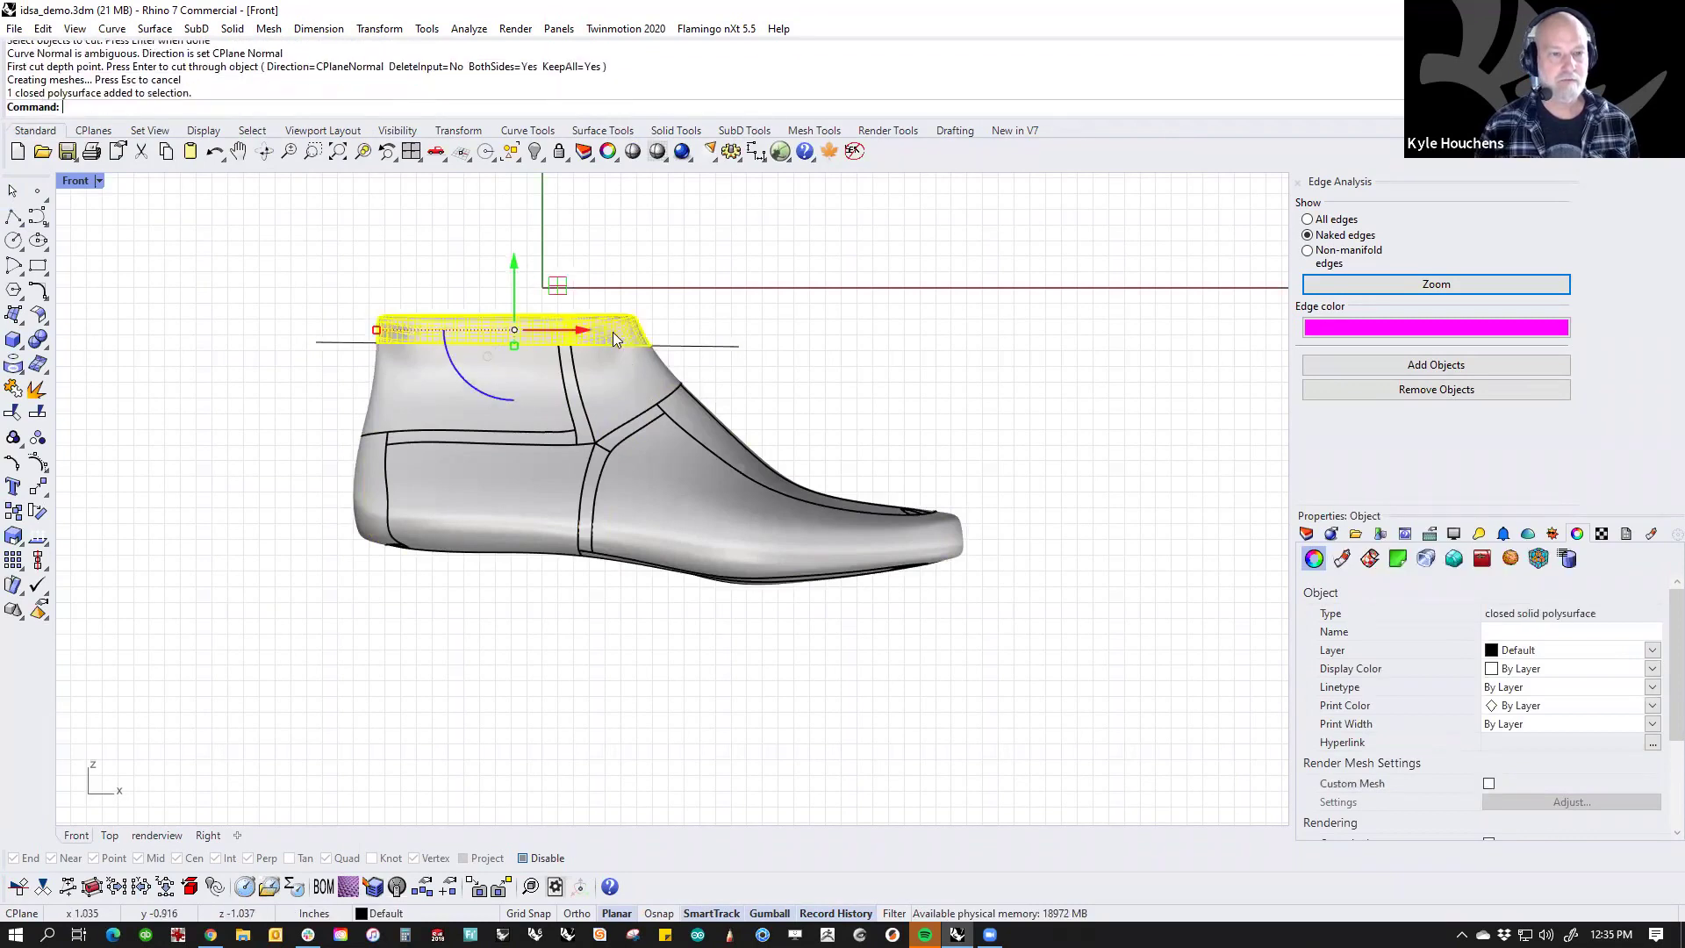
pyautogui.press('Delete')
pyautogui.press('Return')
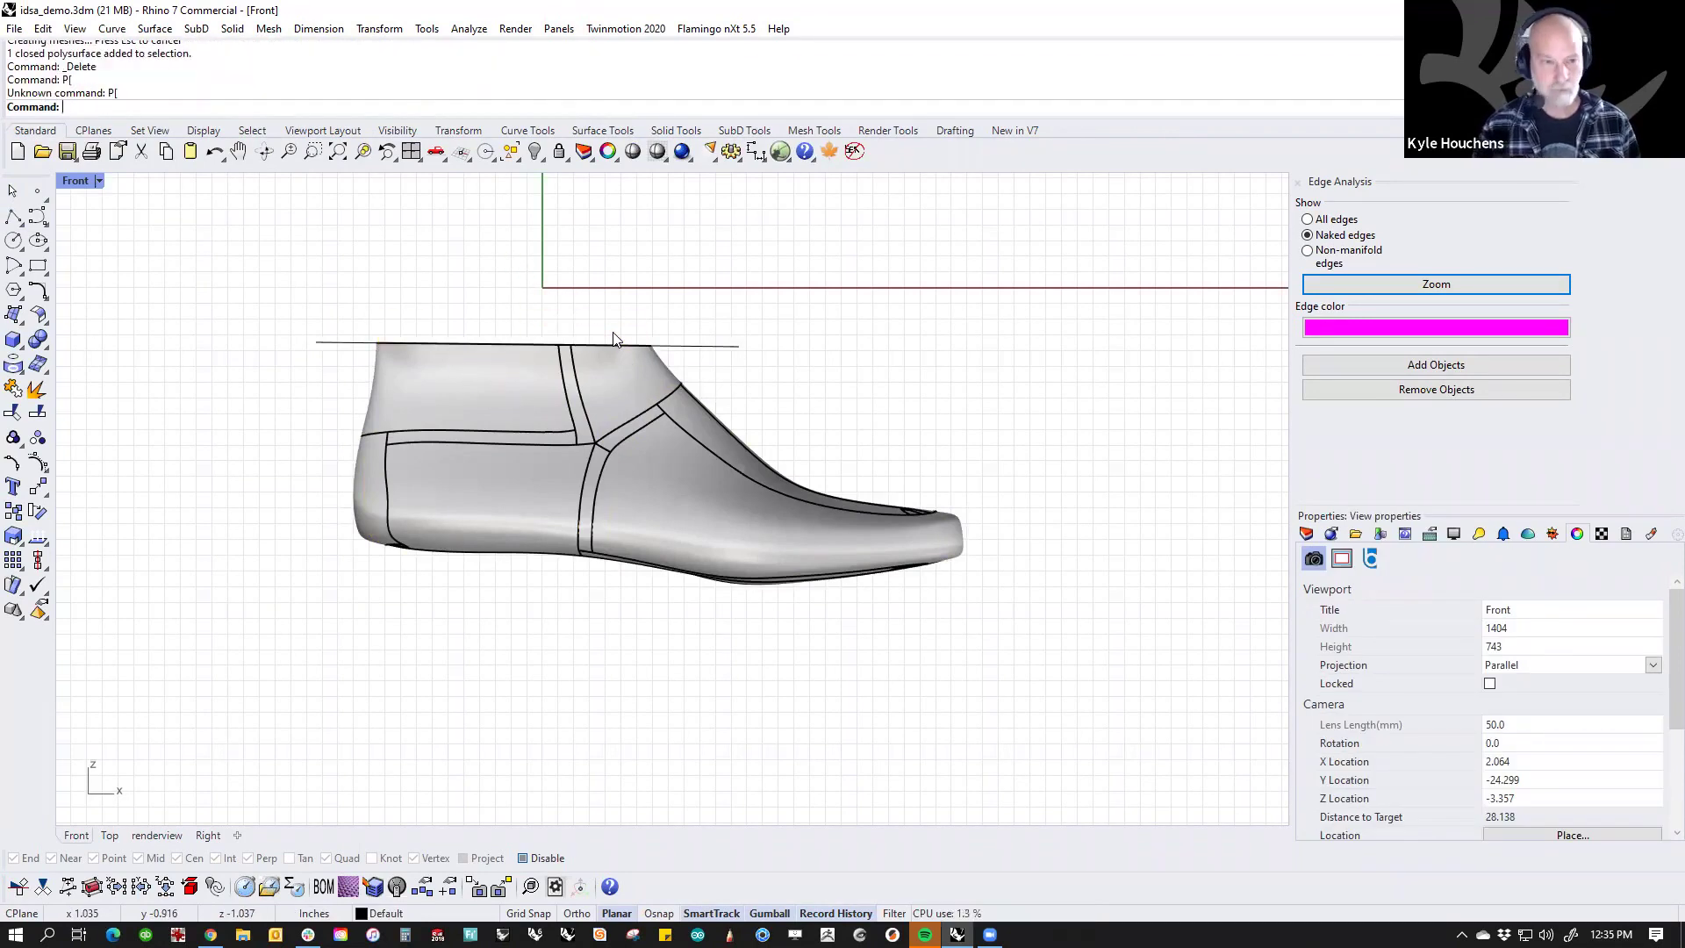
# Step: Blend the edges around the polysurface's cut ankle rim with a radius of about 0.11 inches, in the Perspective view
pyautogui.write('pp')
pyautogui.press('Return')
pyautogui.scroll(9, 614, 333)
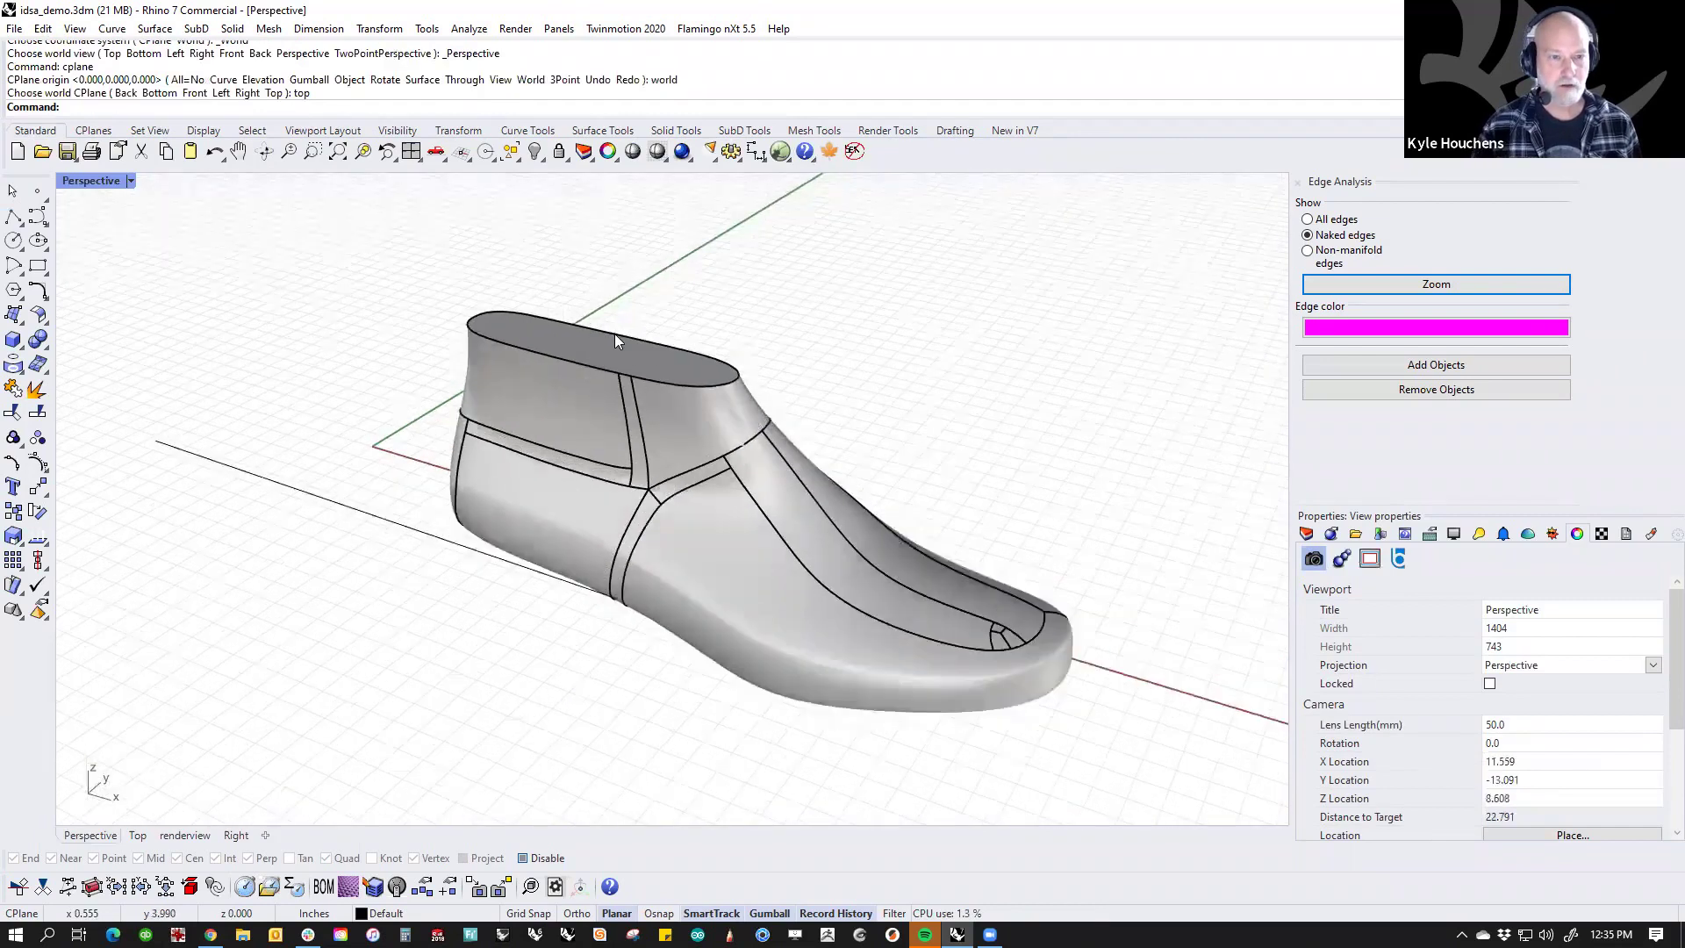
pyautogui.middleClick(614, 335)
pyautogui.click(614, 348)
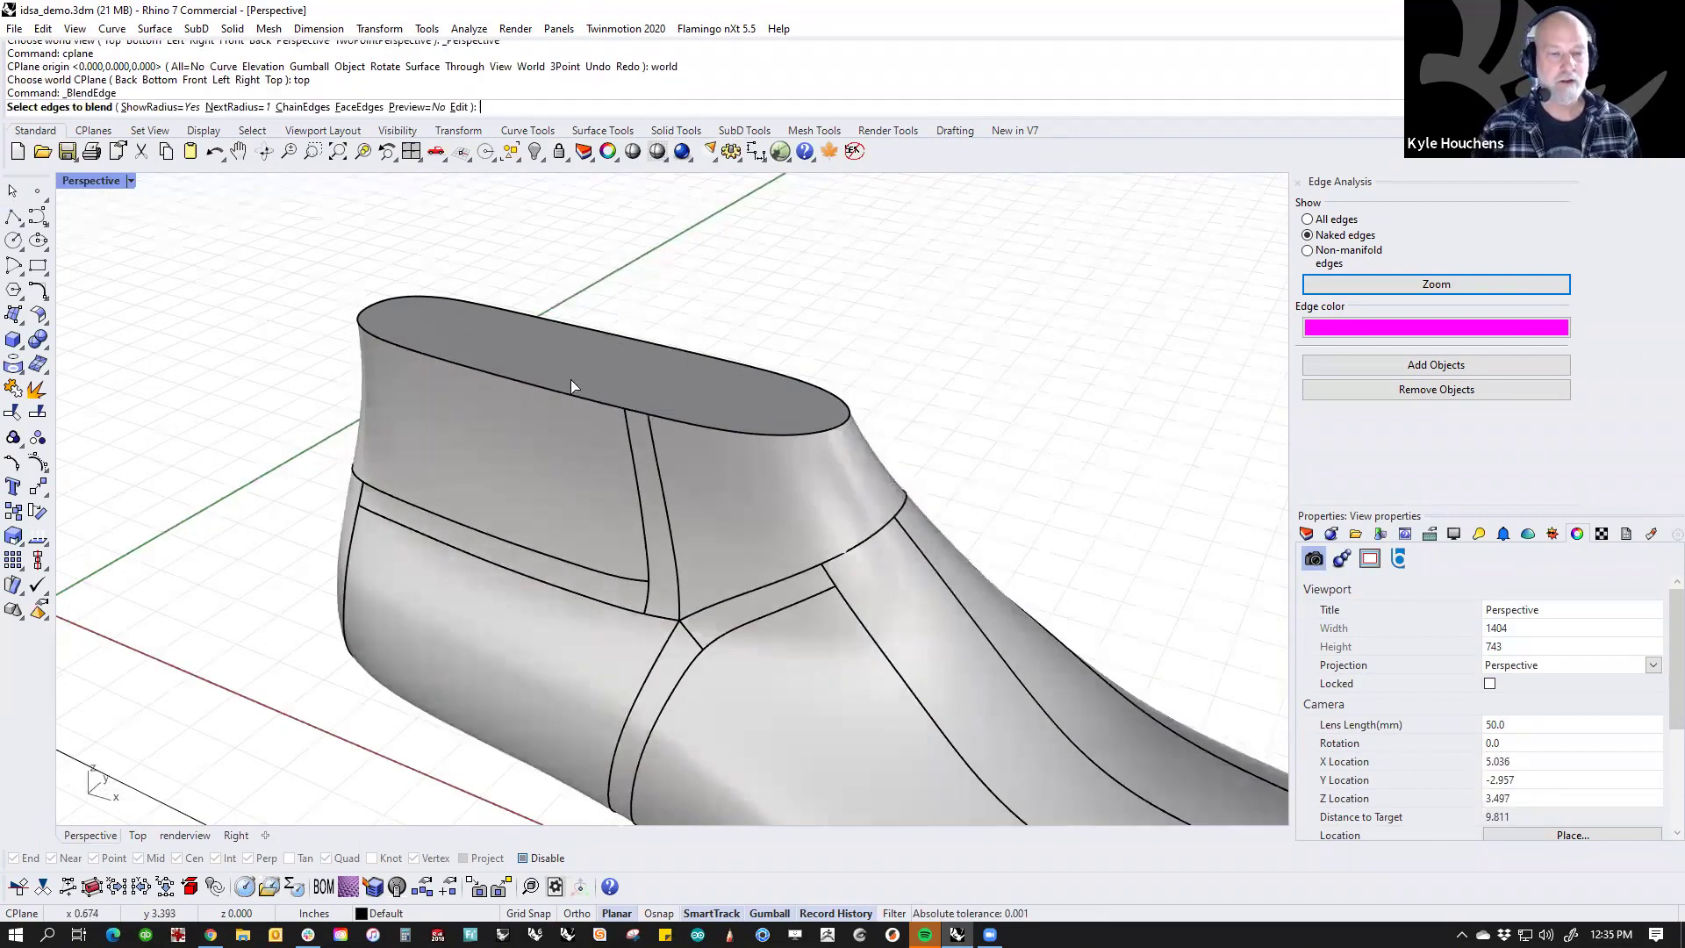
pyautogui.click(614, 405)
pyautogui.rightClick(635, 407)
pyautogui.click(630, 413)
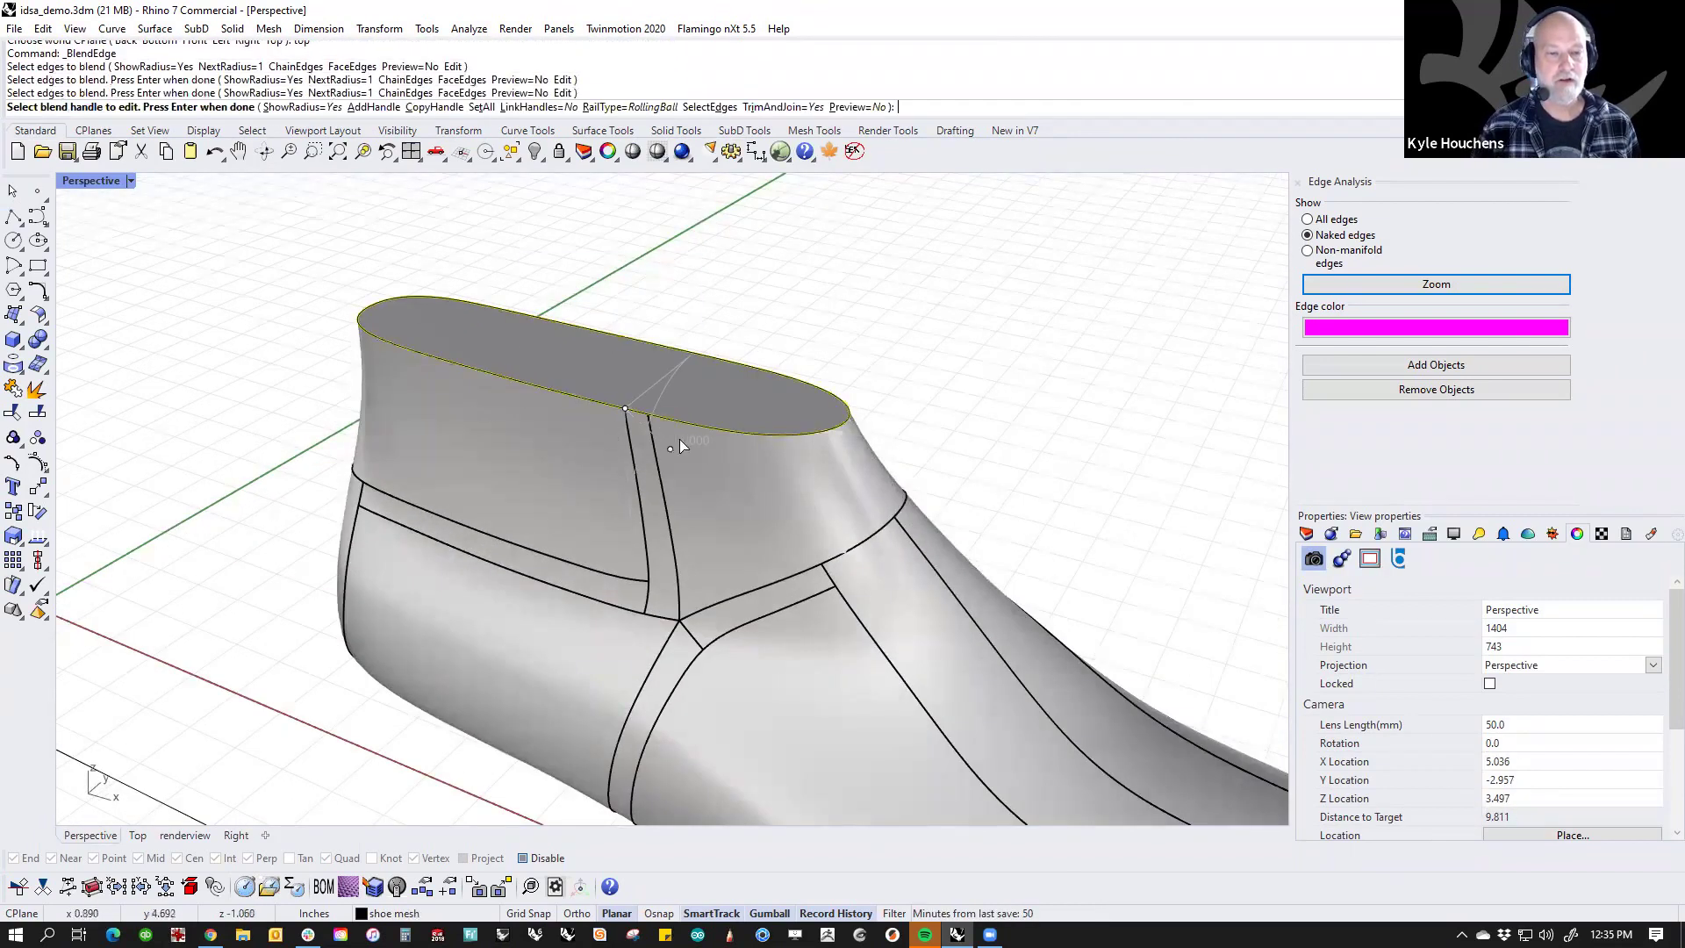
pyautogui.click(623, 420)
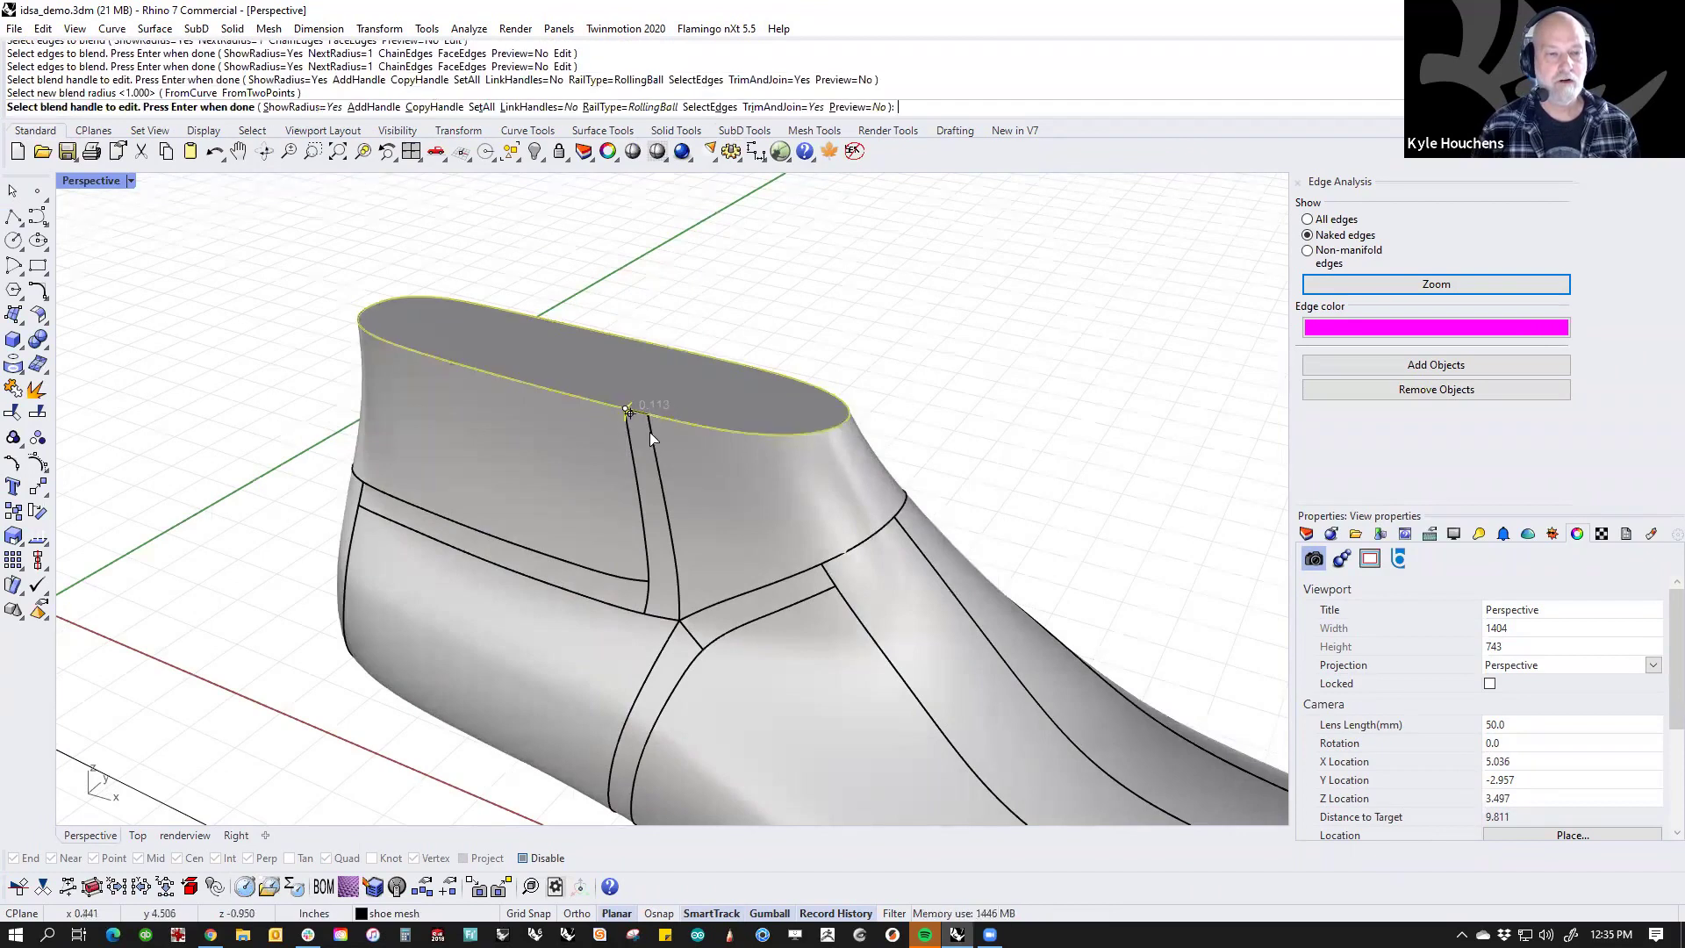
pyautogui.rightClick(794, 475)
# Step: Delete the closed NURBS polysurface and show all hidden objects
pyautogui.moveTo(837, 517); pyautogui.dragTo(881, 517, button='right')
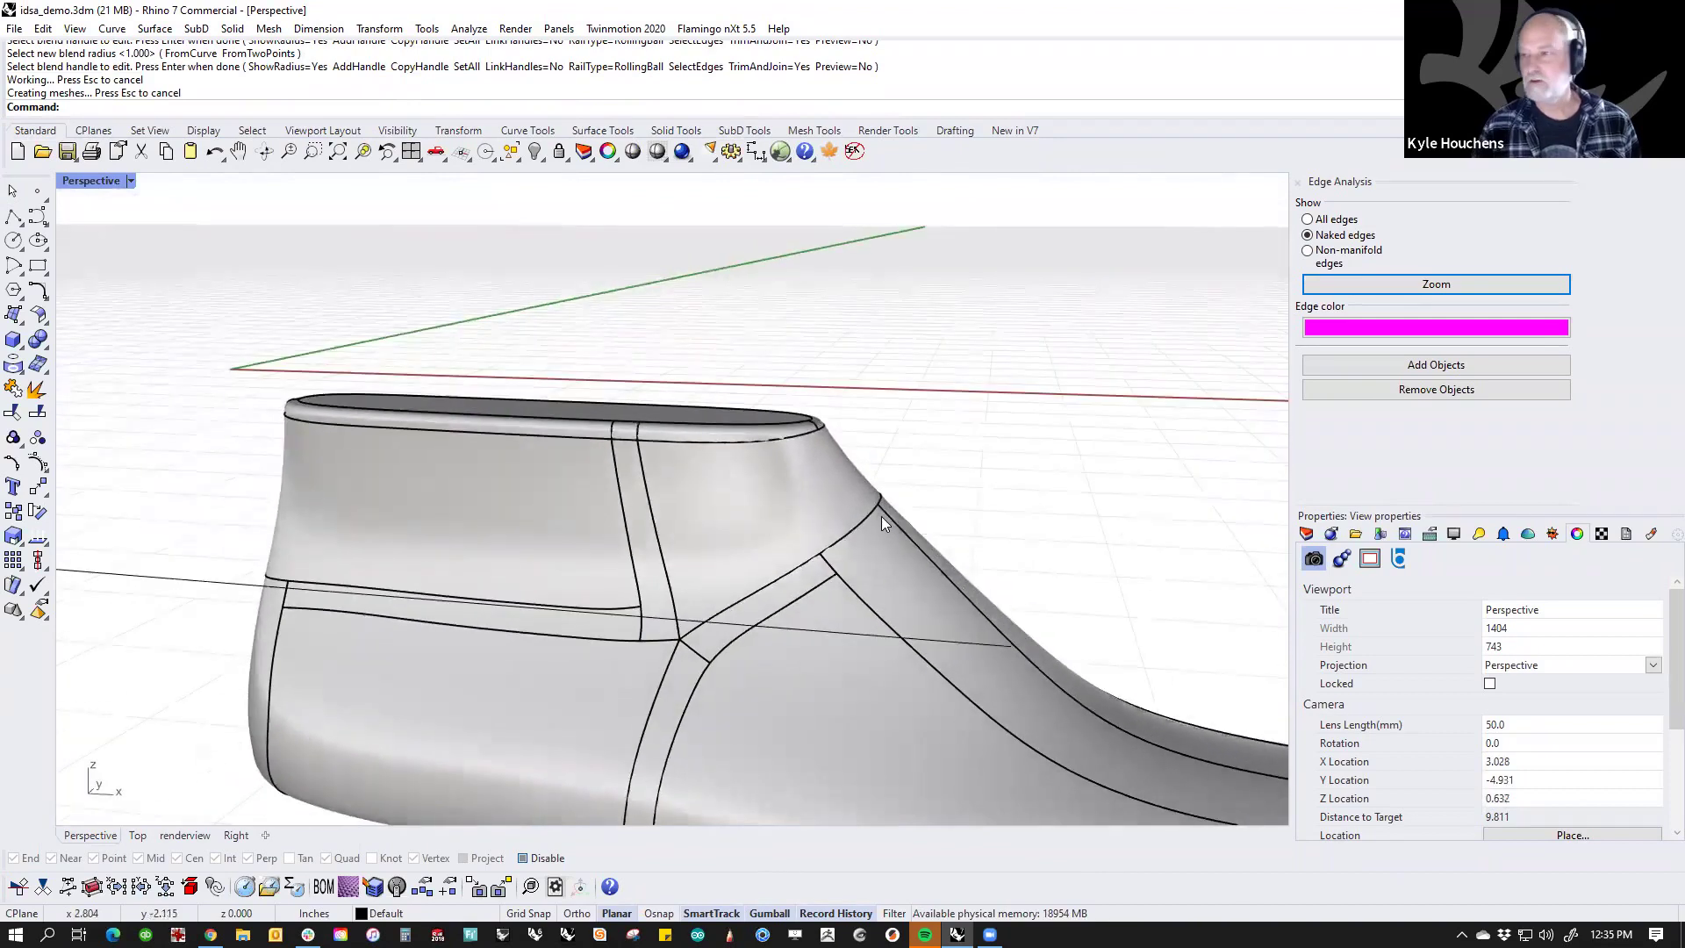
pyautogui.scroll(-4, 881, 518)
pyautogui.keyDown('shift'); pyautogui.moveTo(1007, 692); pyautogui.dragTo(875, 542, button='right'); pyautogui.keyUp('shift')
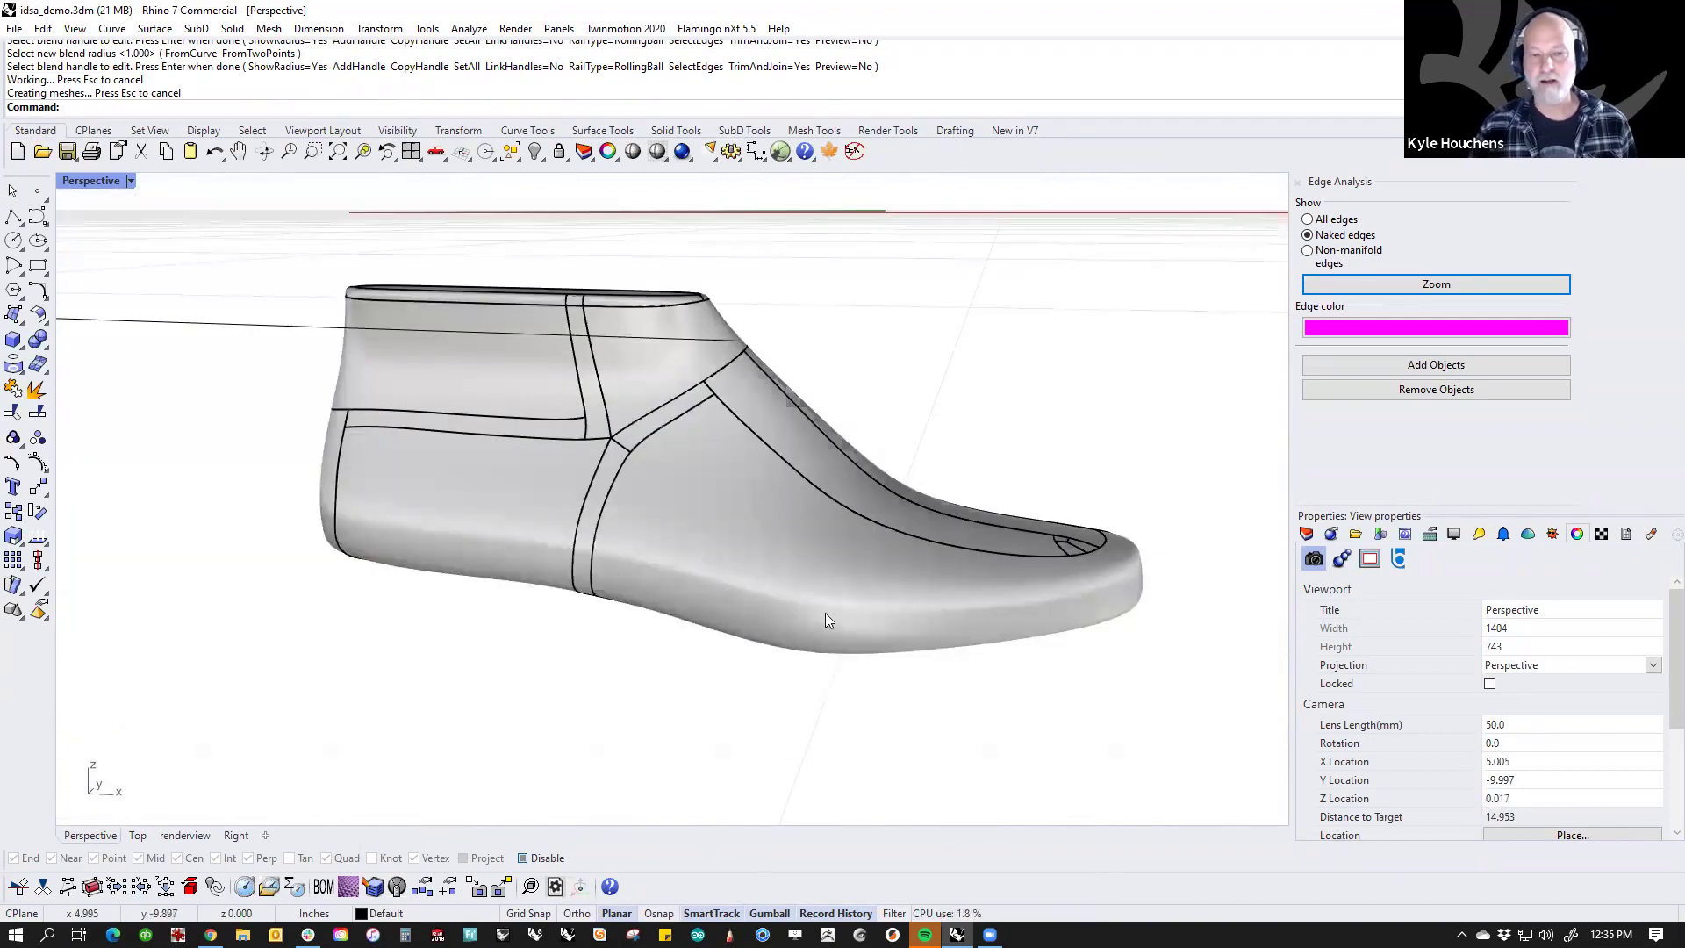
pyautogui.moveTo(779, 535); pyautogui.dragTo(697, 542, button='right')
pyautogui.click(721, 545)
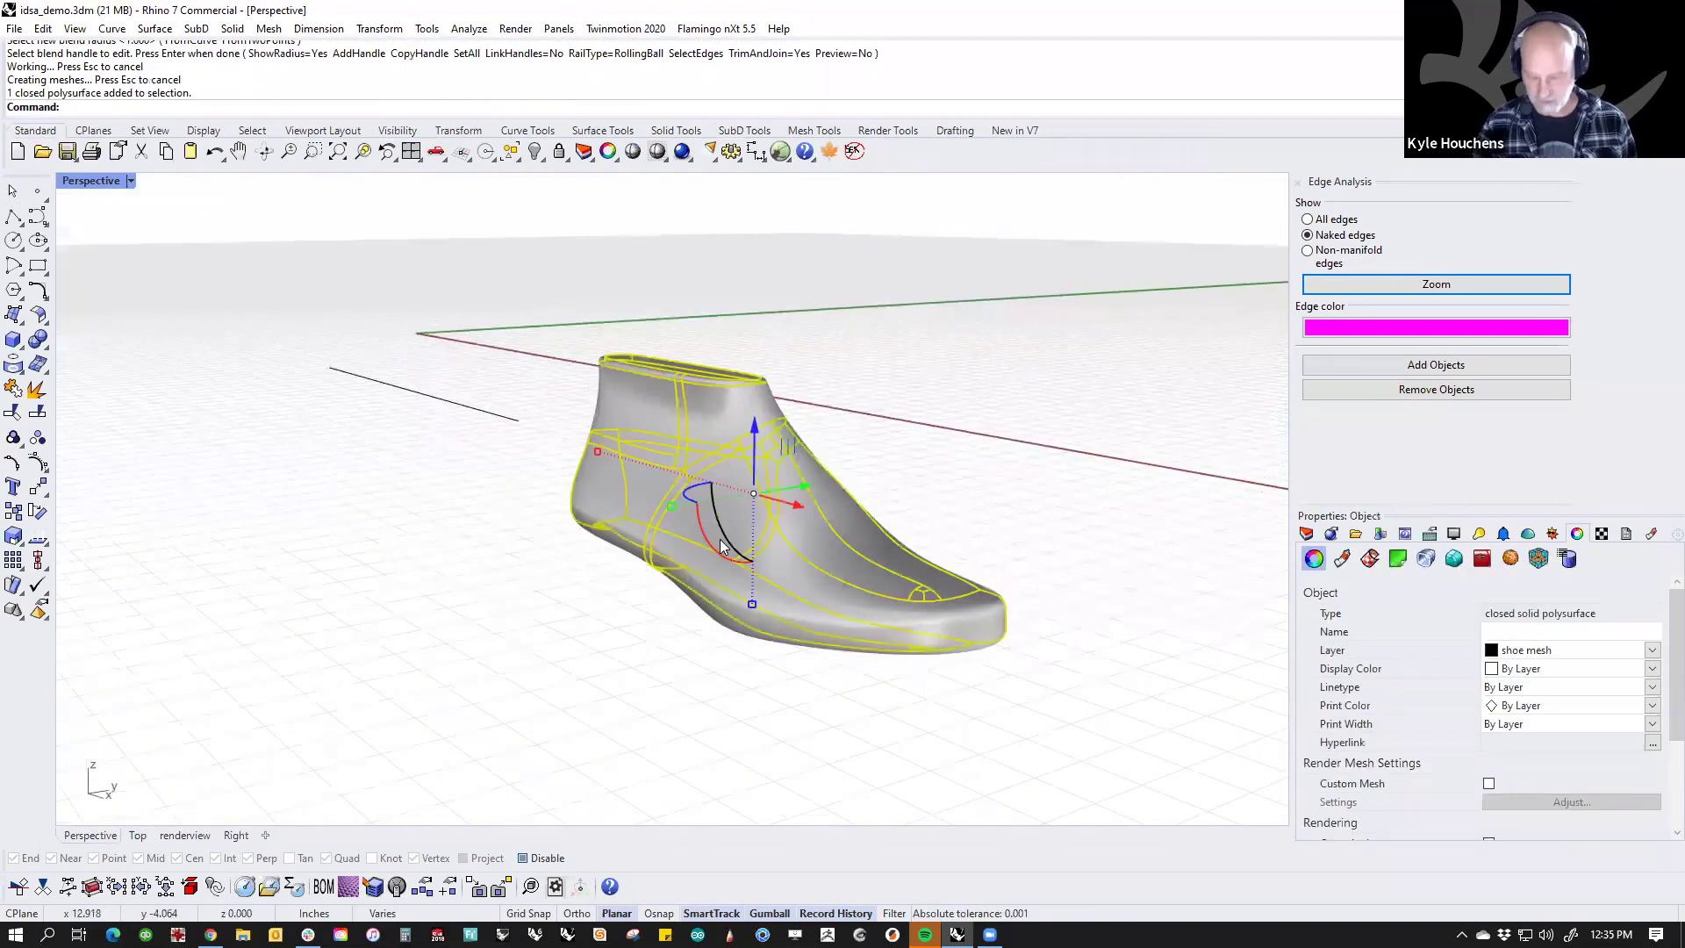
pyautogui.press('Delete')
pyautogui.write('v')
pyautogui.press('Return')
# Step: Delete the SubD shoe last and the remeshed quad mesh, keeping only the original dense mesh
pyautogui.click(725, 544)
pyautogui.click(479, 665)
pyautogui.press('Delete')
pyautogui.click(684, 605)
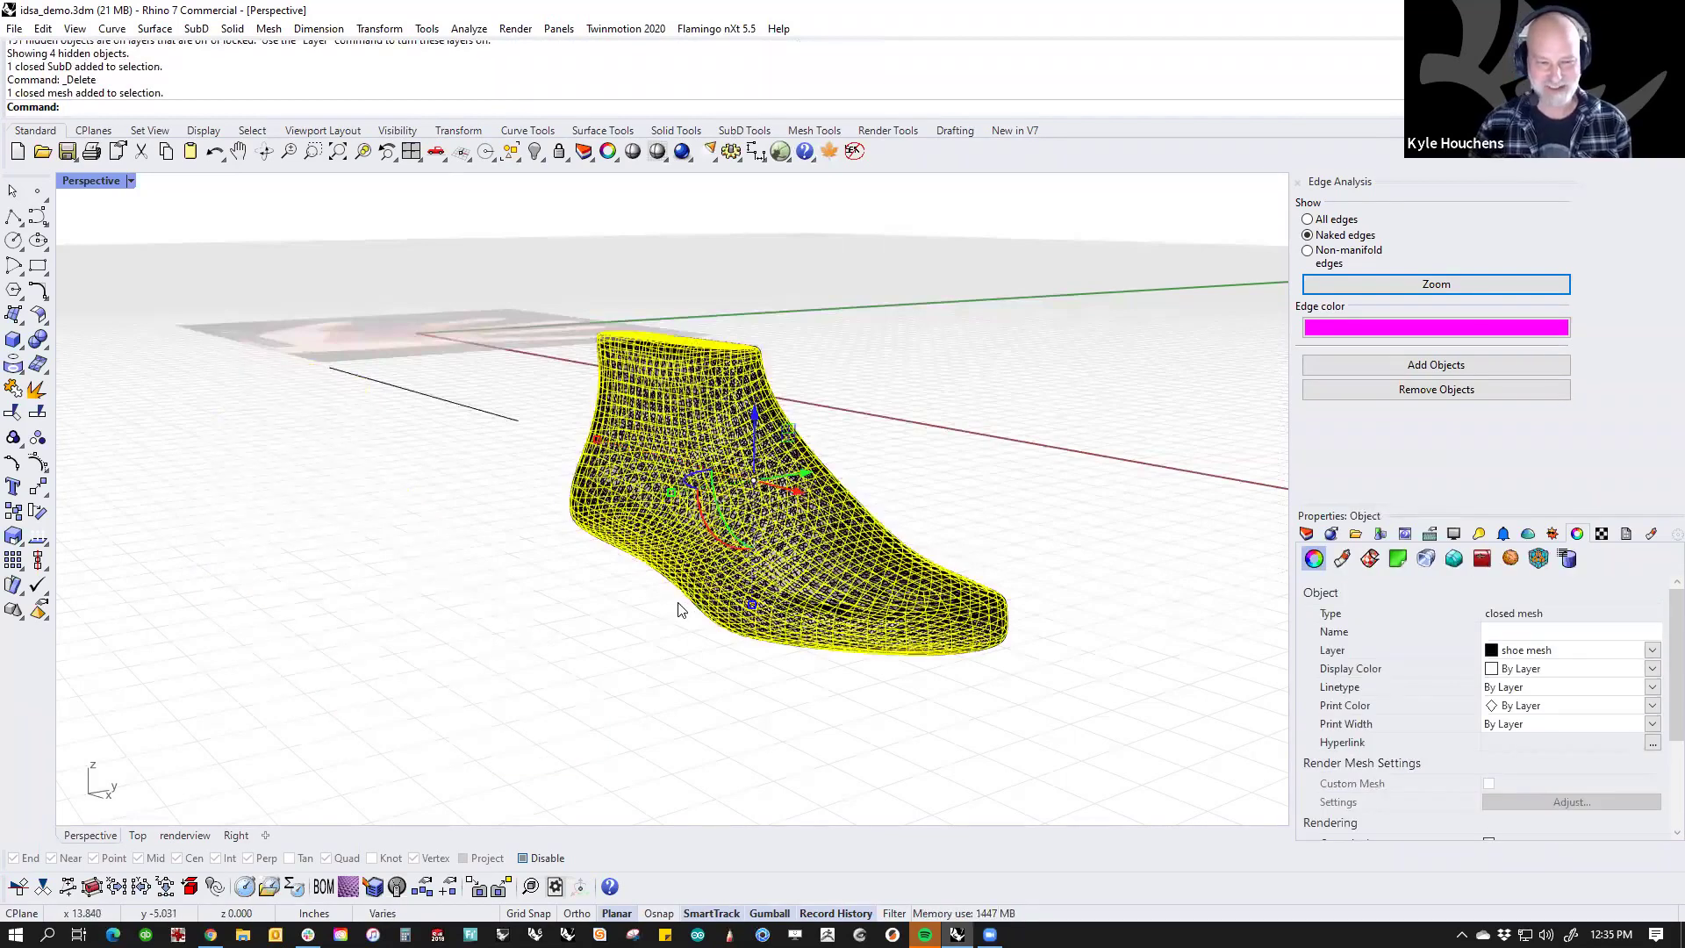
pyautogui.press('Delete')
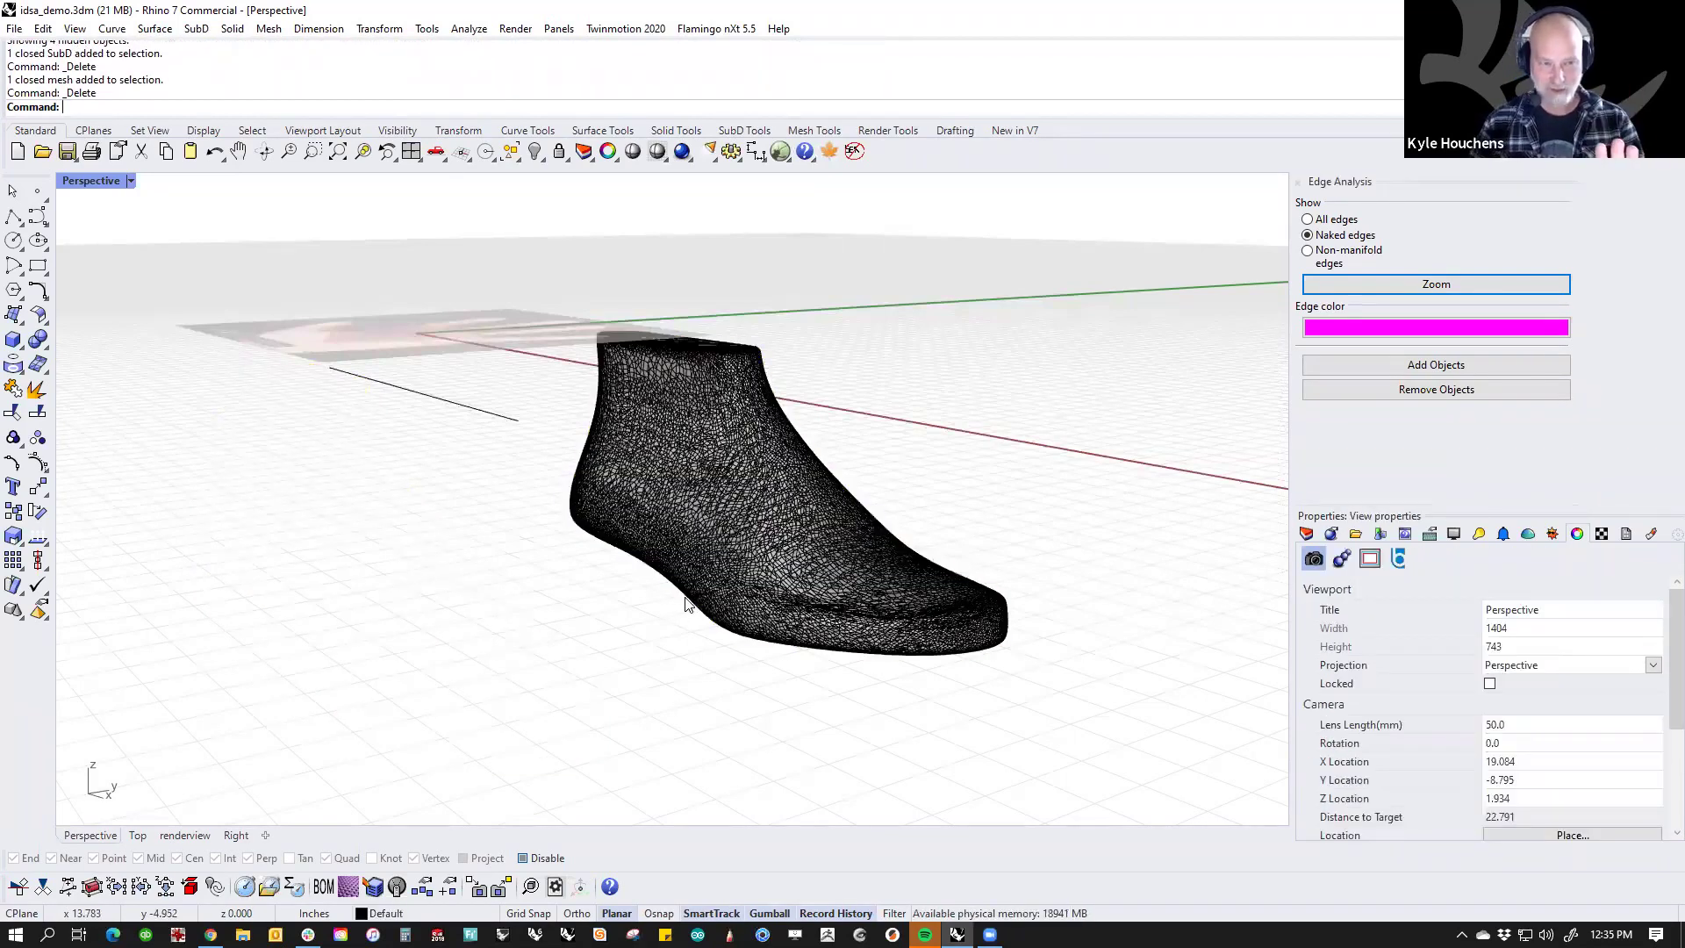
# Step: Examine the dense mesh's face layout around the ankle and heel, and review the available mesh repair commands
pyautogui.moveTo(808, 688); pyautogui.dragTo(804, 461, button='right')
pyautogui.scroll(5, 808, 458)
pyautogui.scroll(3, 807, 454)
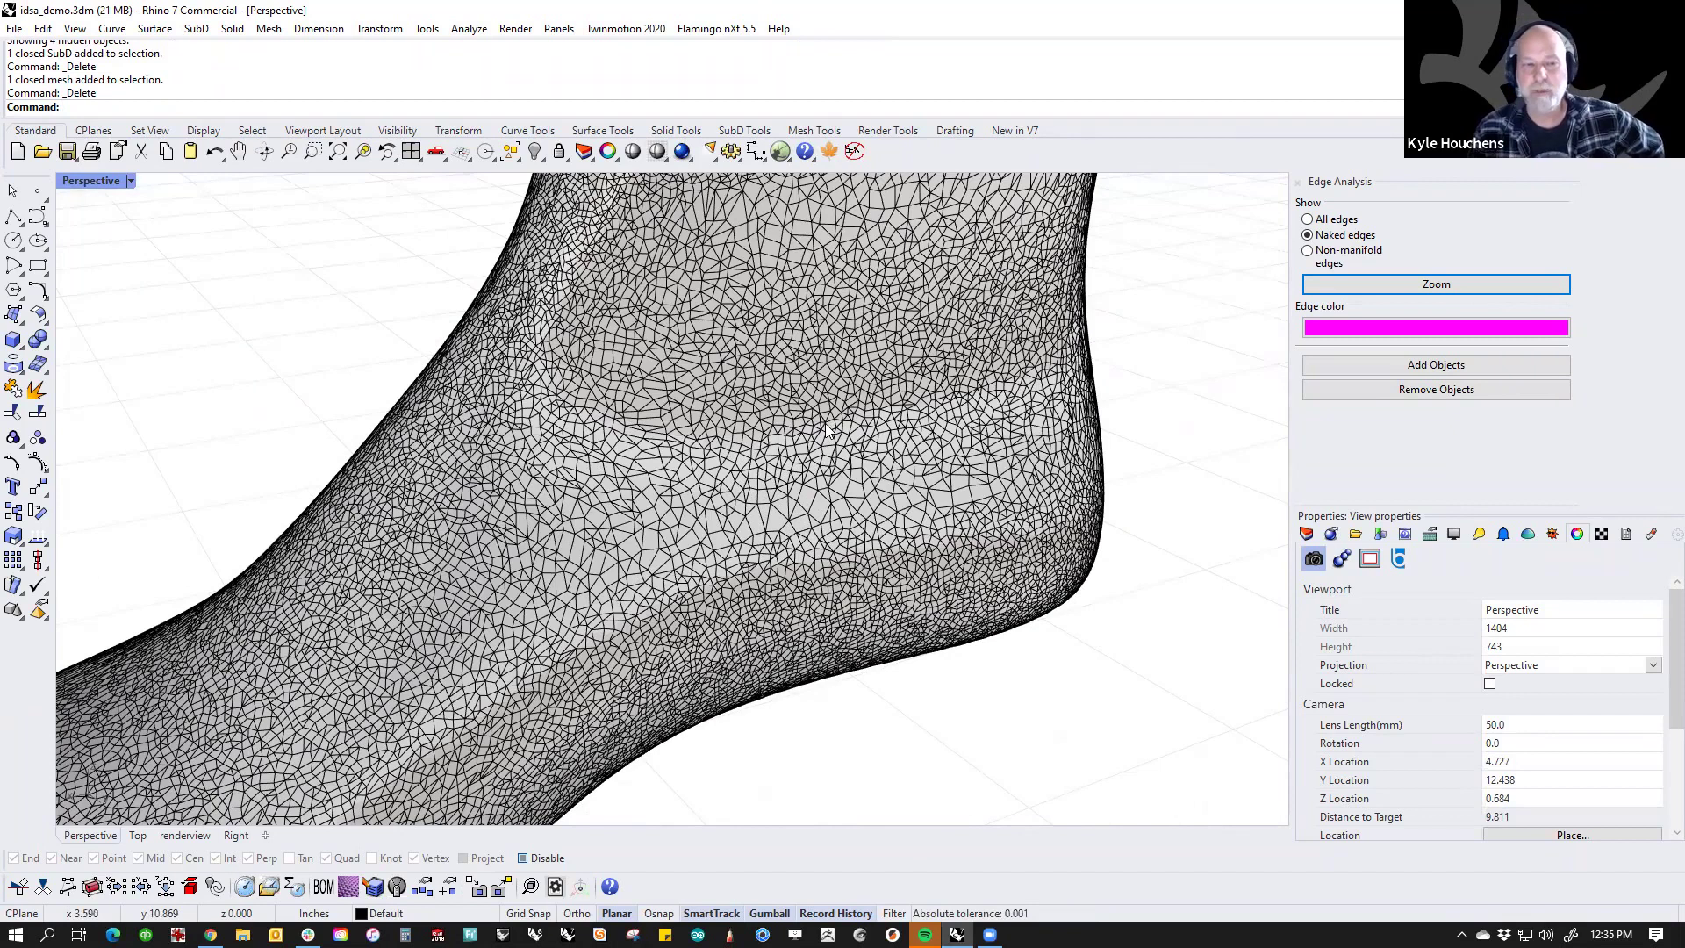
pyautogui.click(827, 427)
pyautogui.click(917, 720)
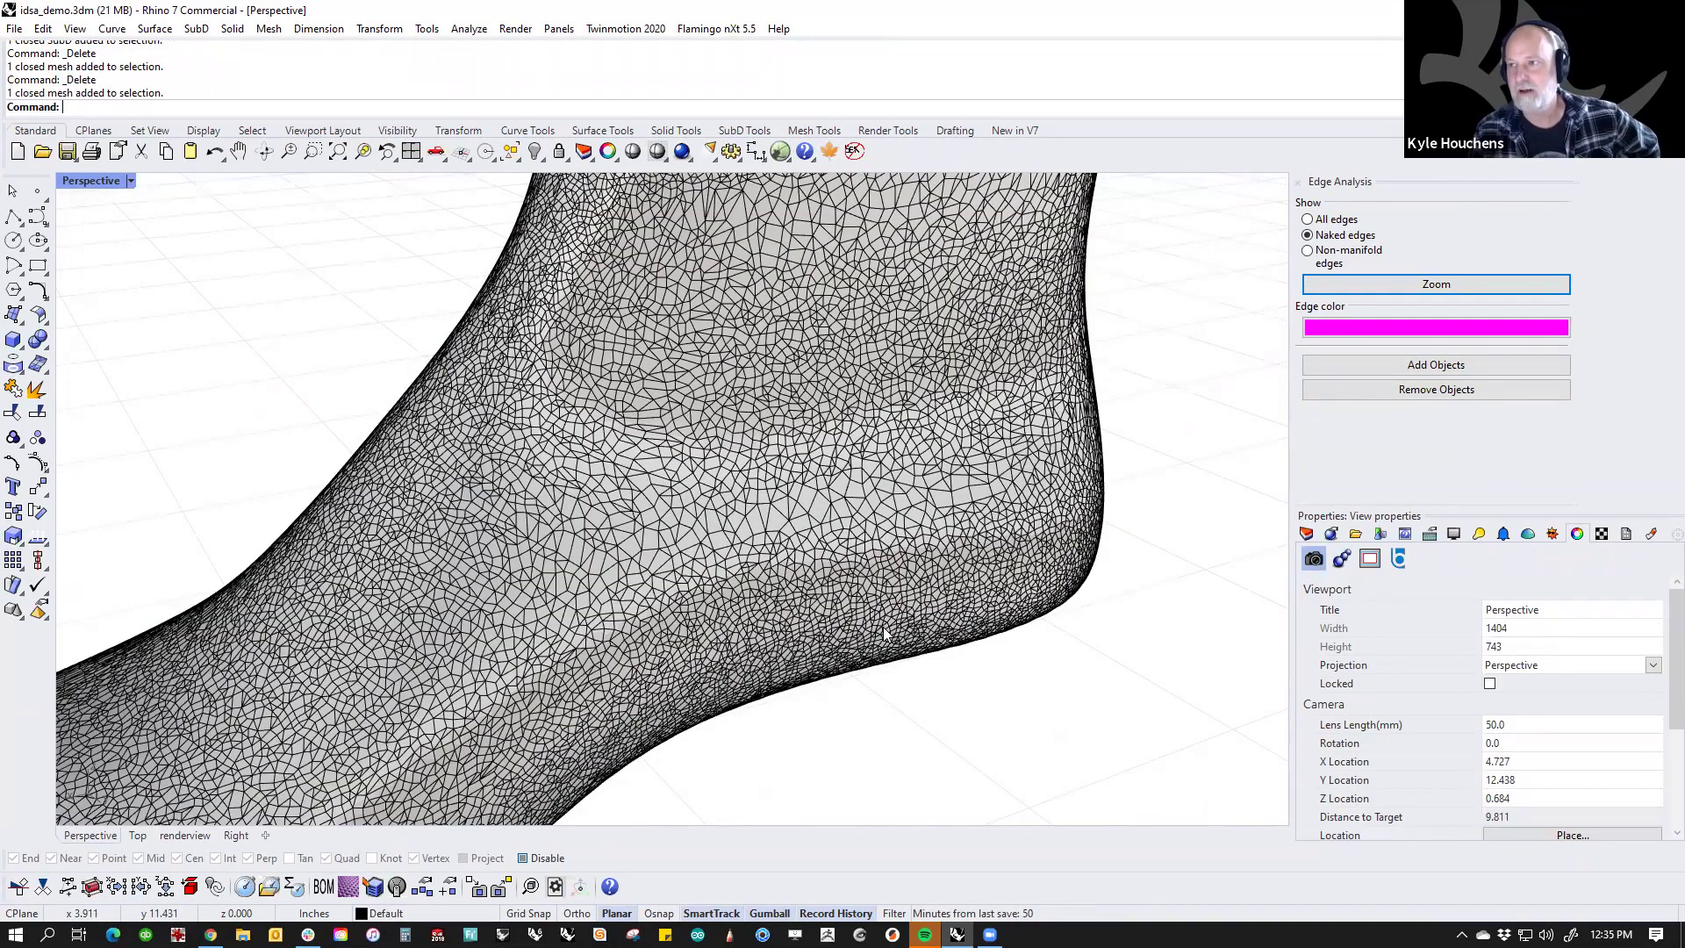
pyautogui.scroll(-4, 883, 626)
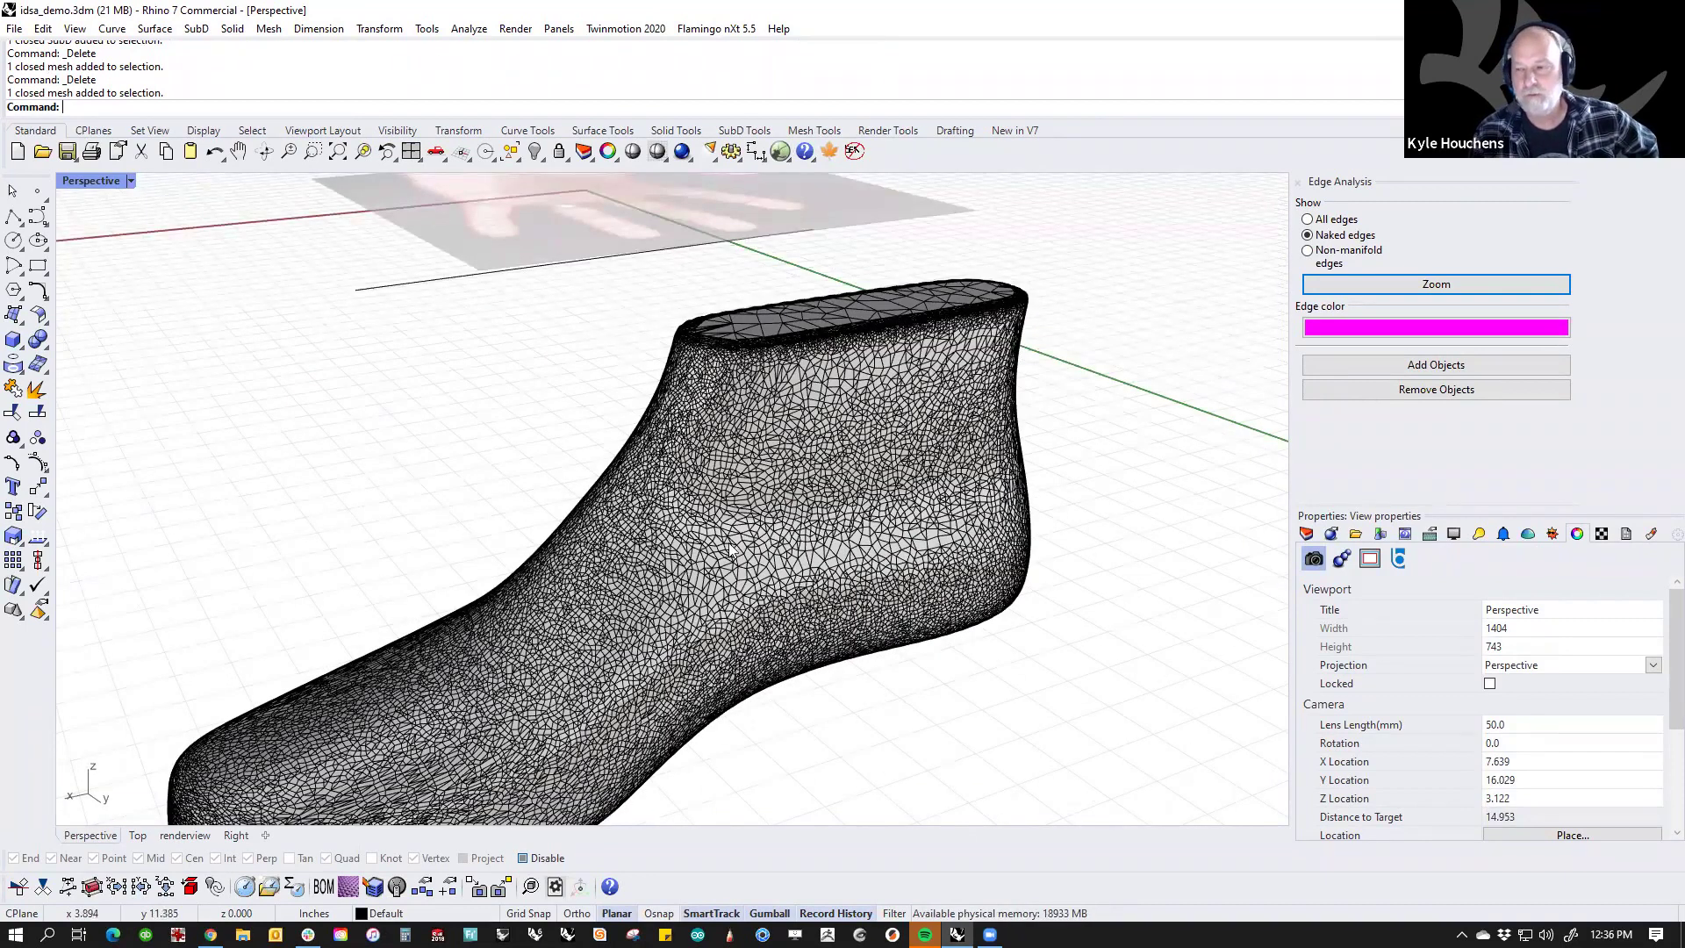
pyautogui.click(268, 28)
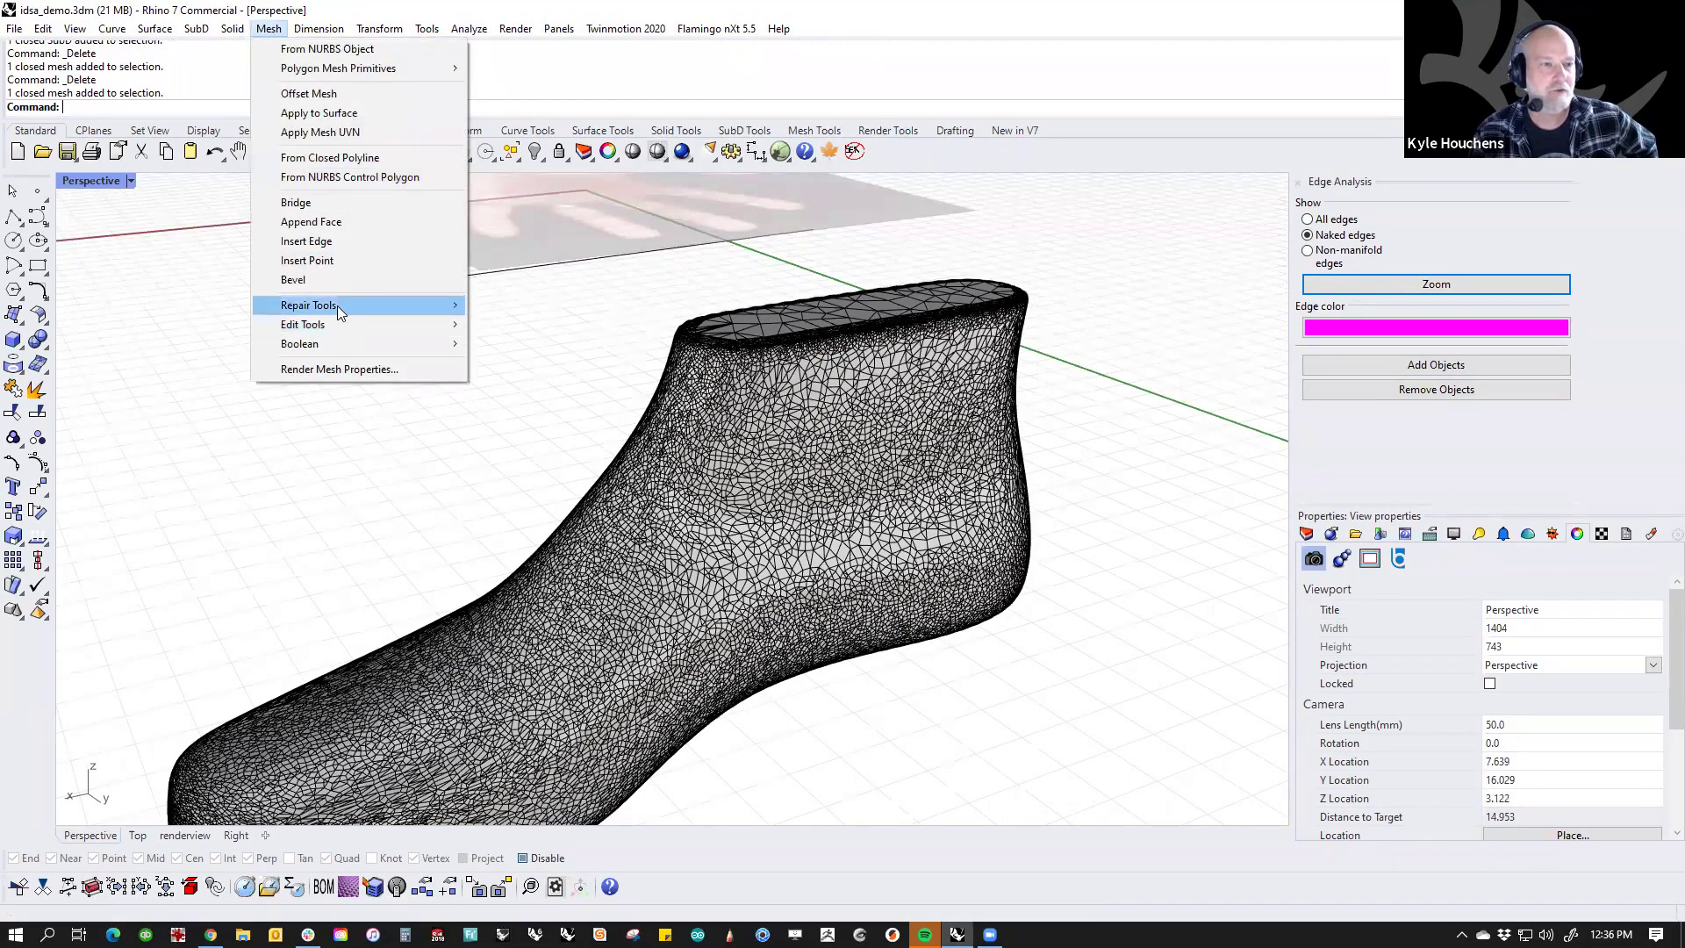
pyautogui.moveTo(337, 306)
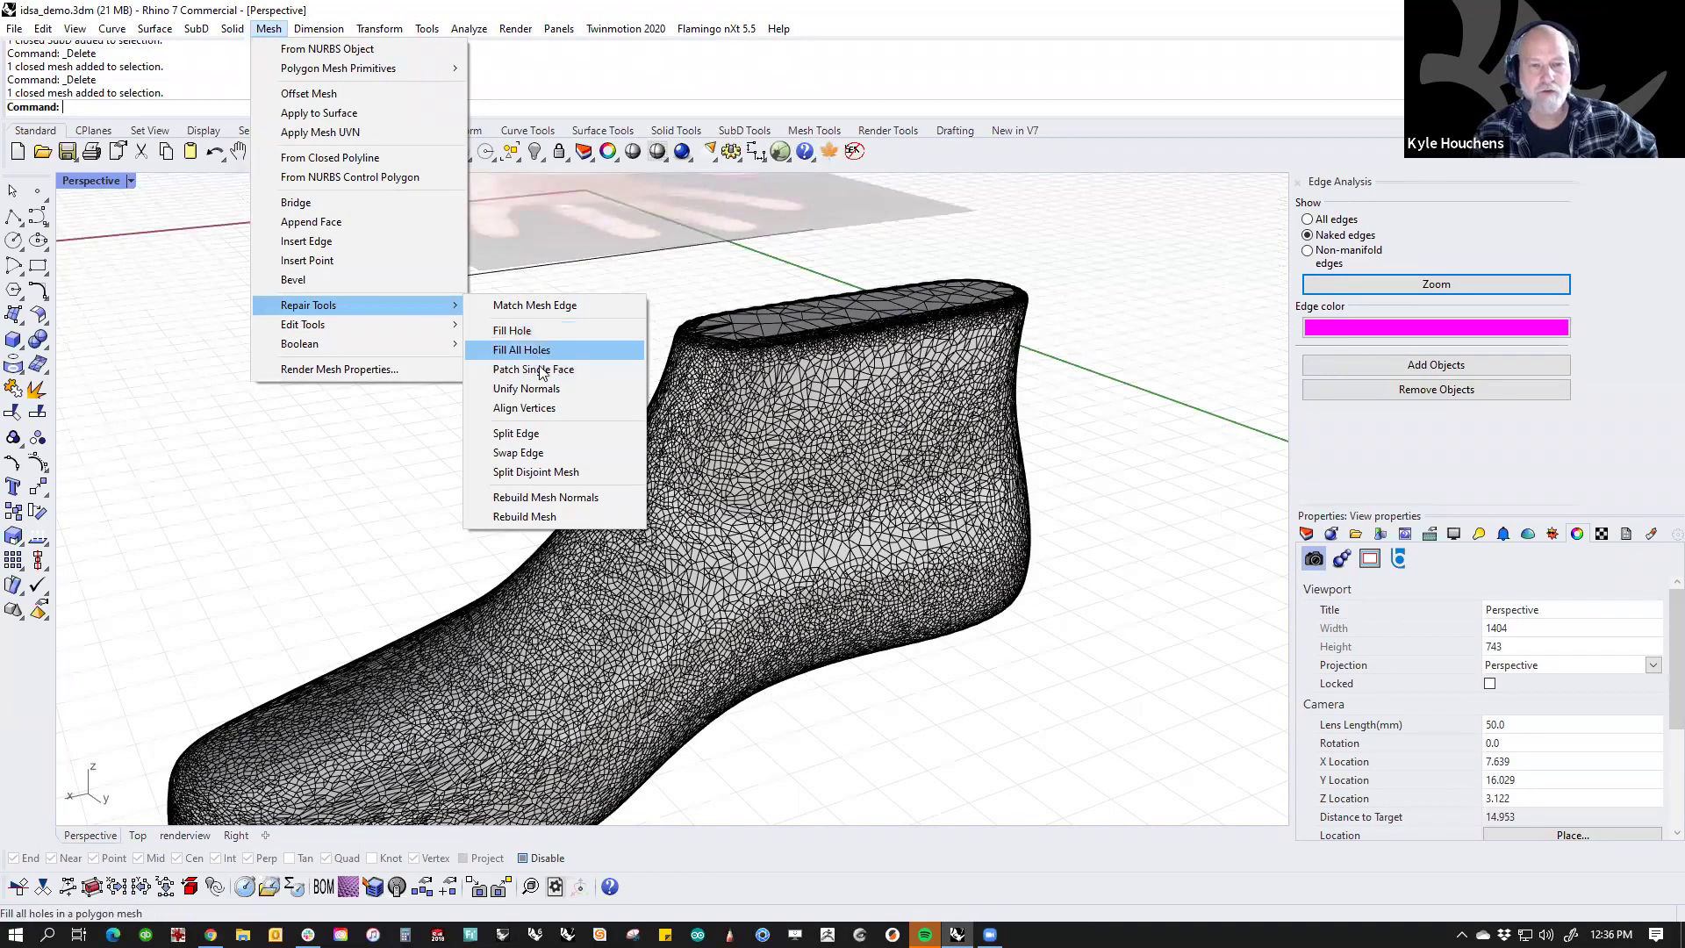
pyautogui.click(736, 294)
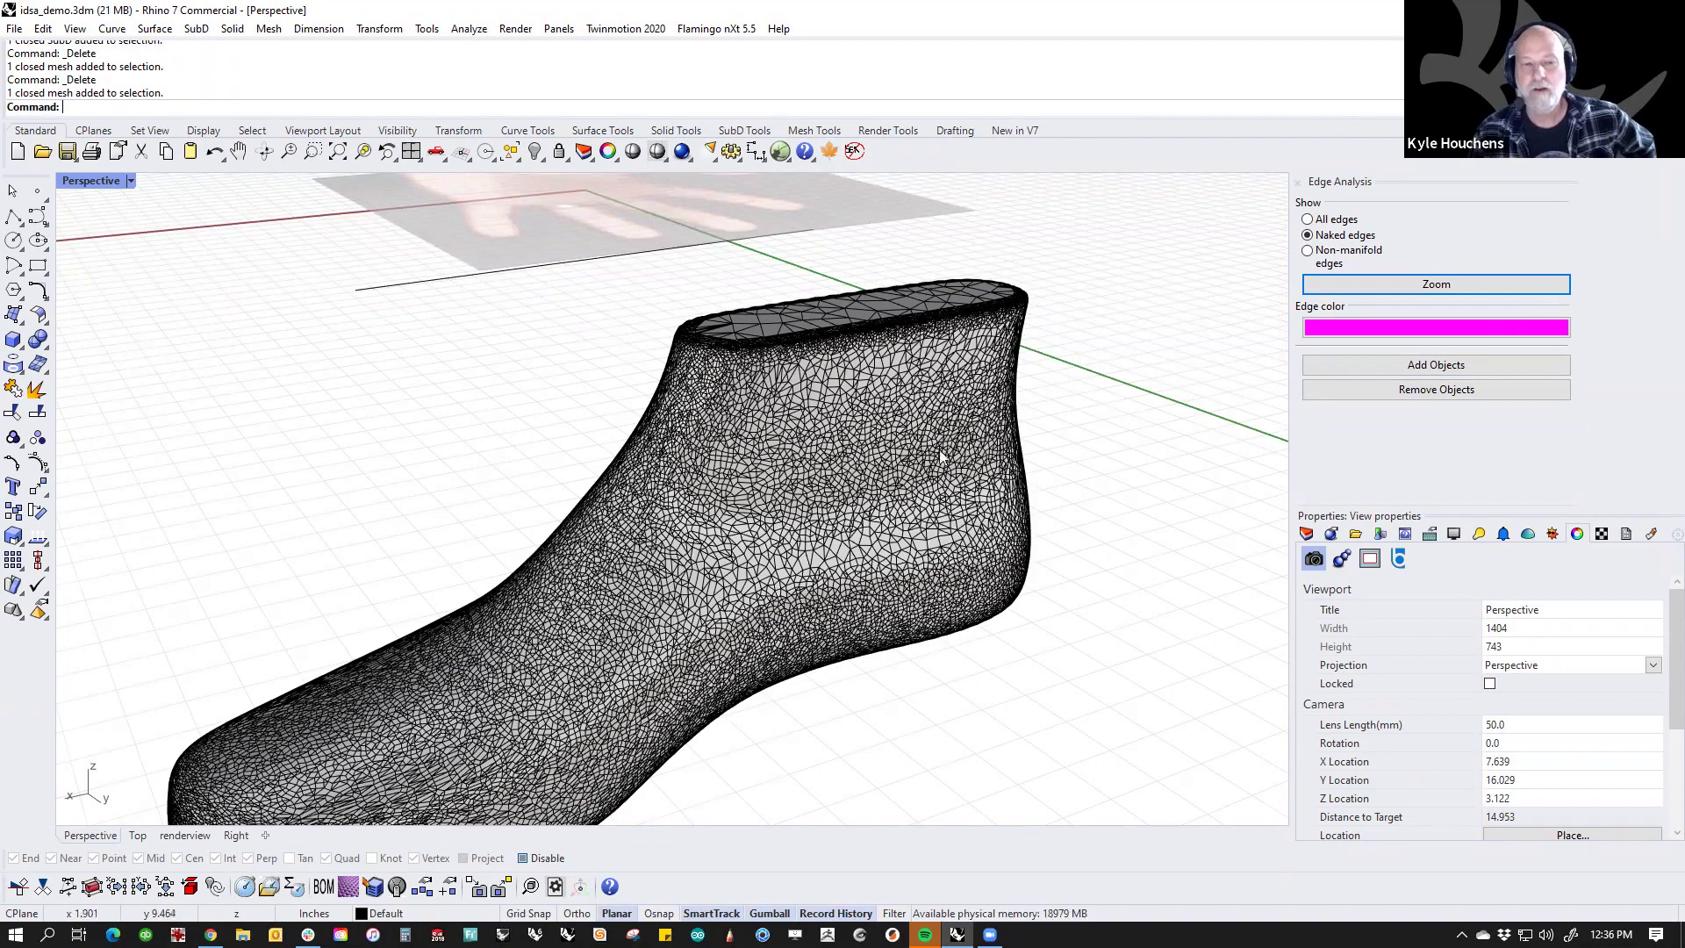
pyautogui.scroll(-2, 919, 555)
pyautogui.write('uadremesh')
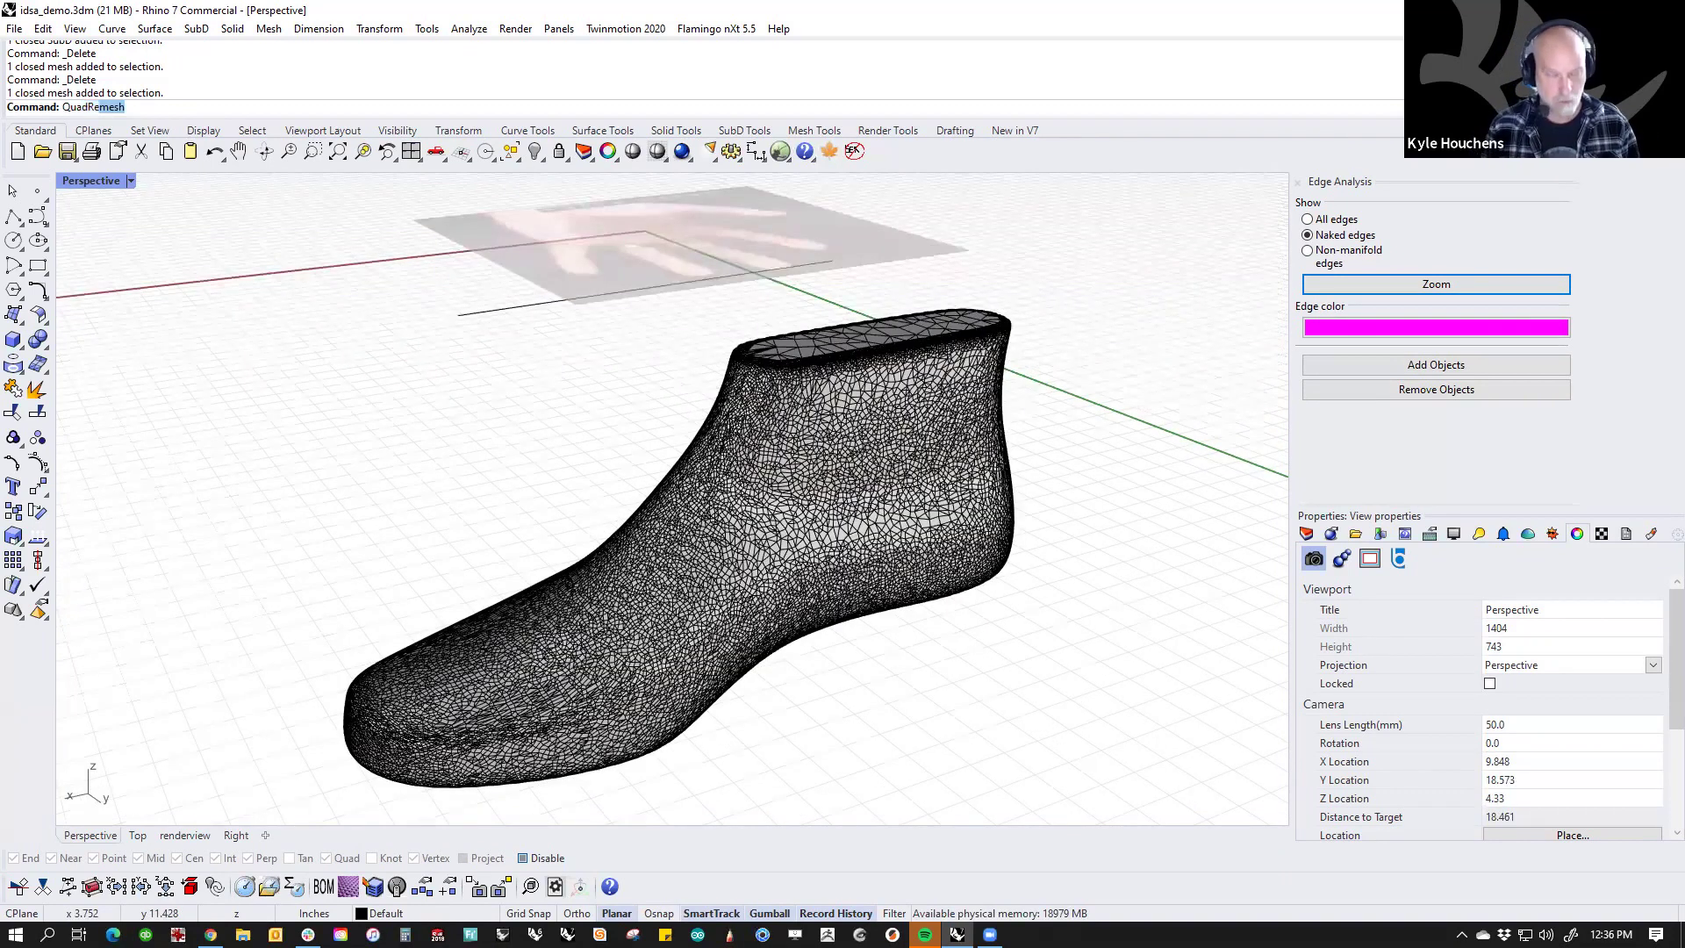
pyautogui.press('Return')
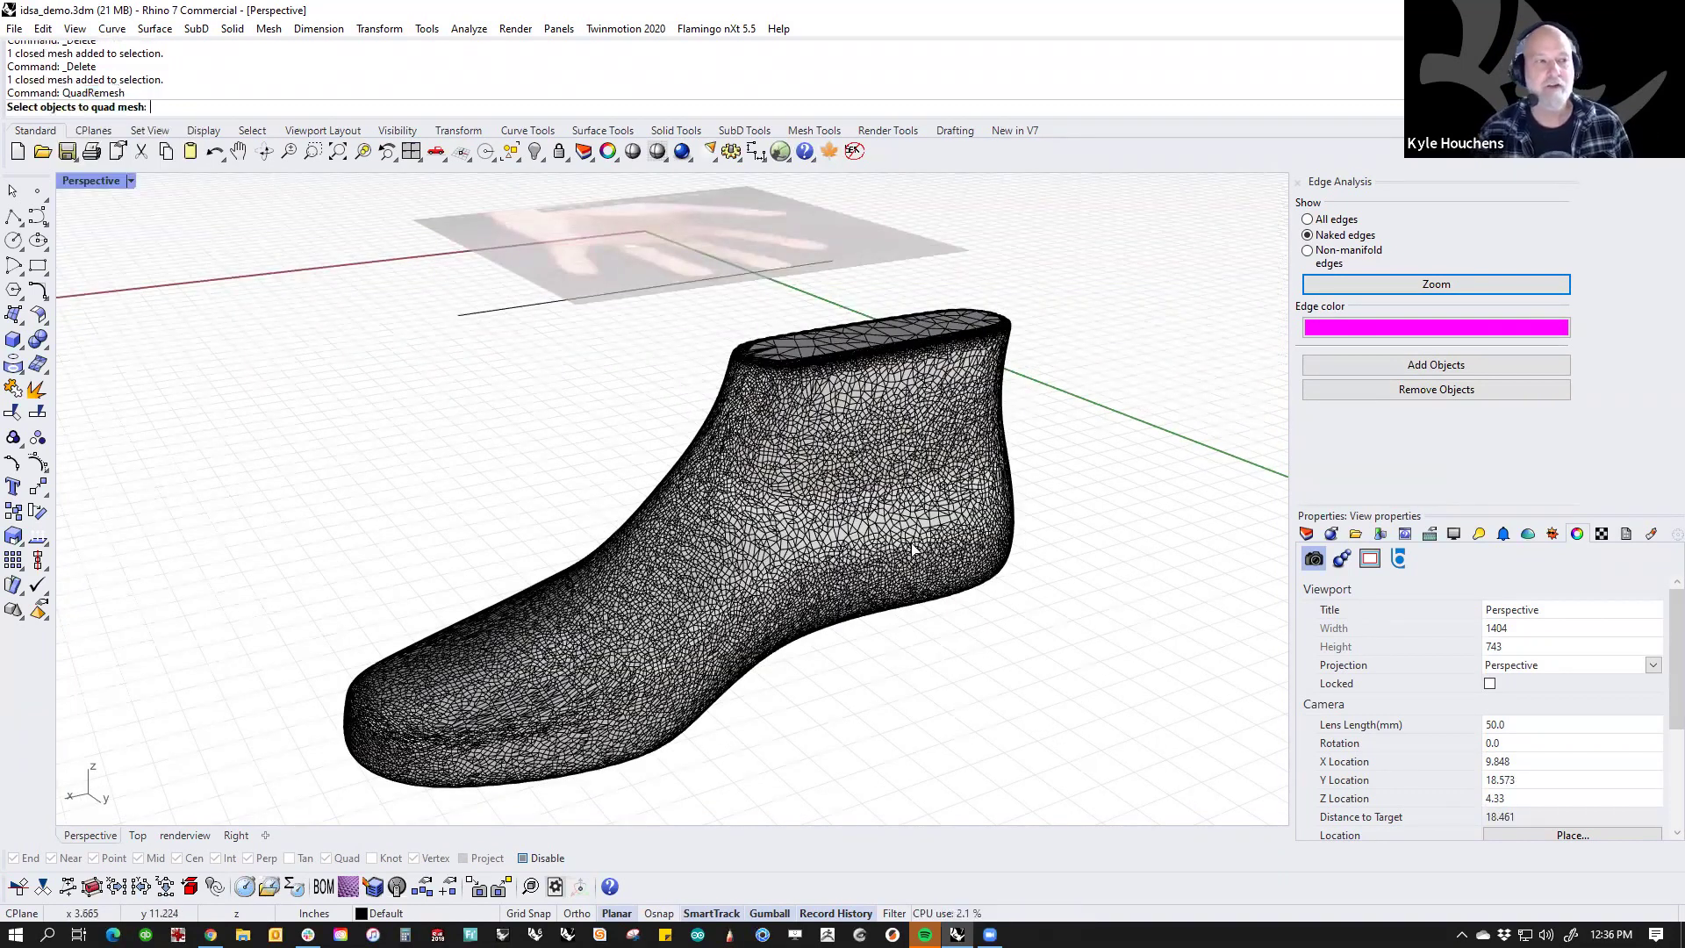
pyautogui.click(860, 500)
pyautogui.press('Return')
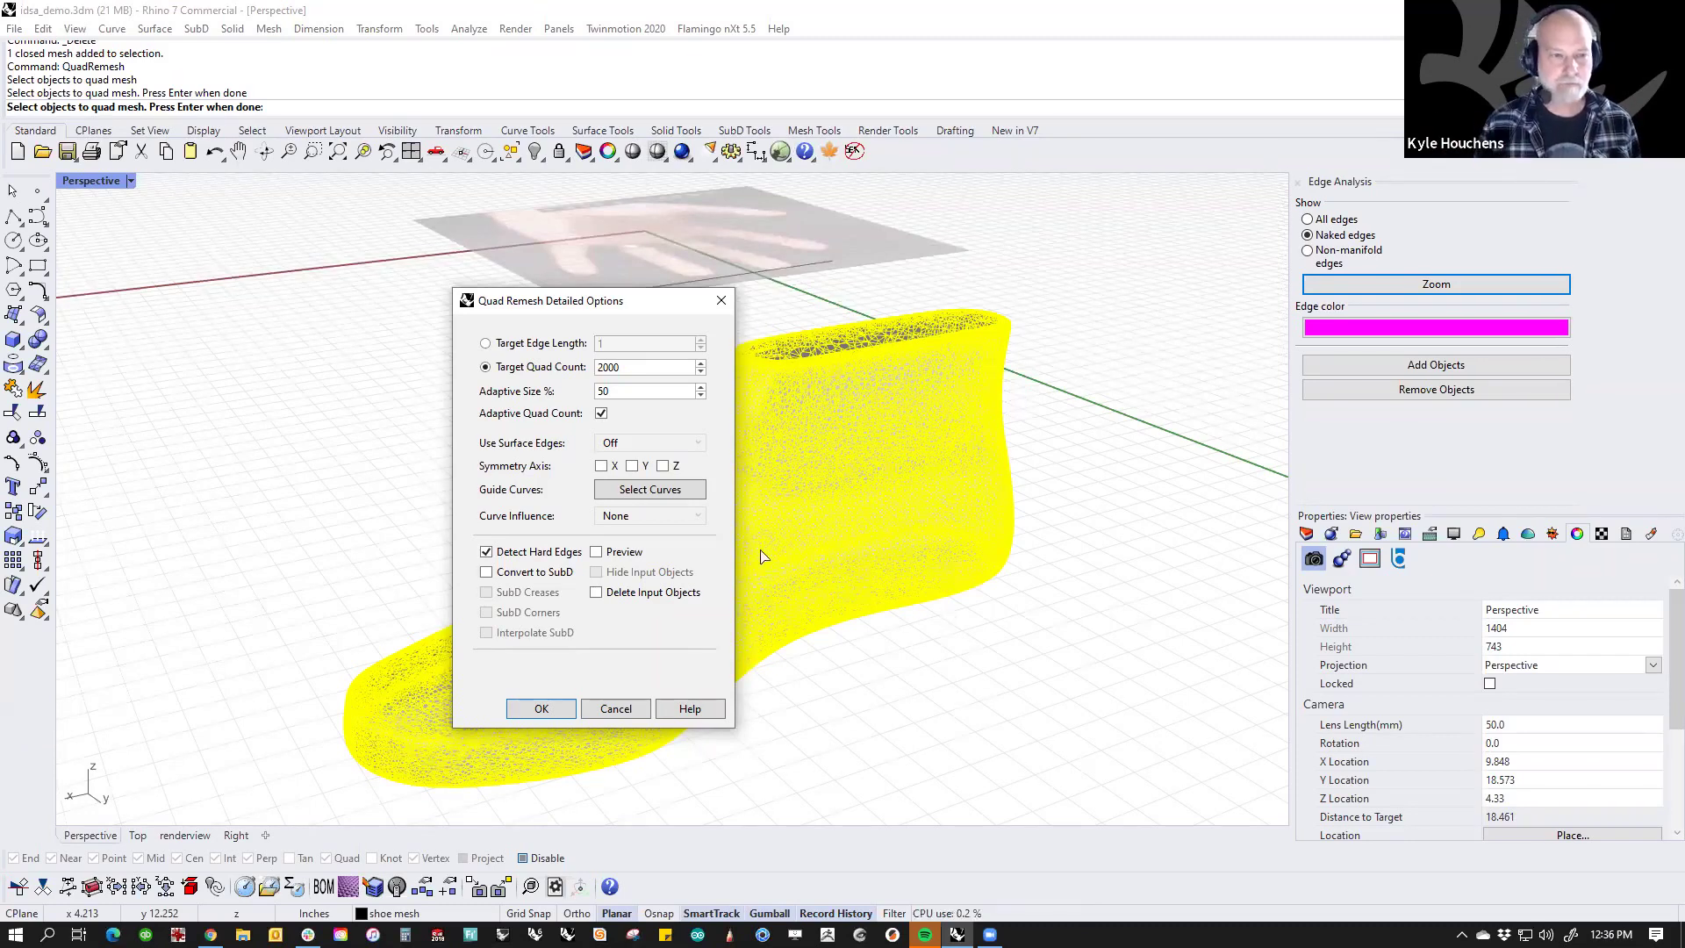
pyautogui.doubleClick(649, 372)
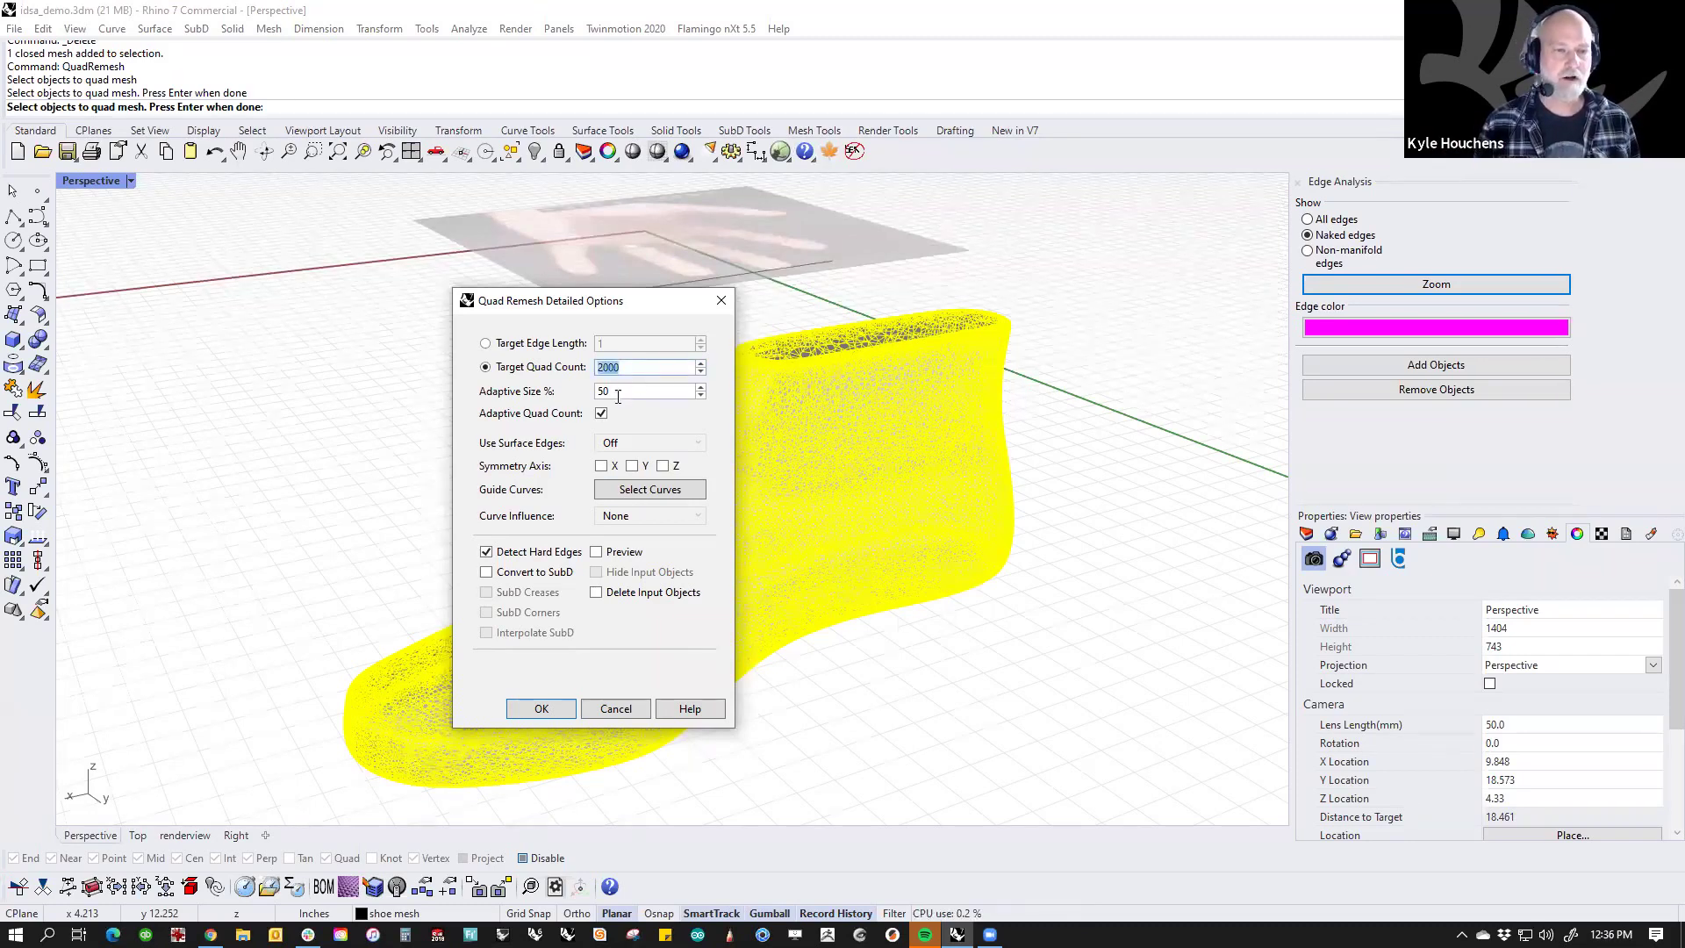
pyautogui.doubleClick(621, 392)
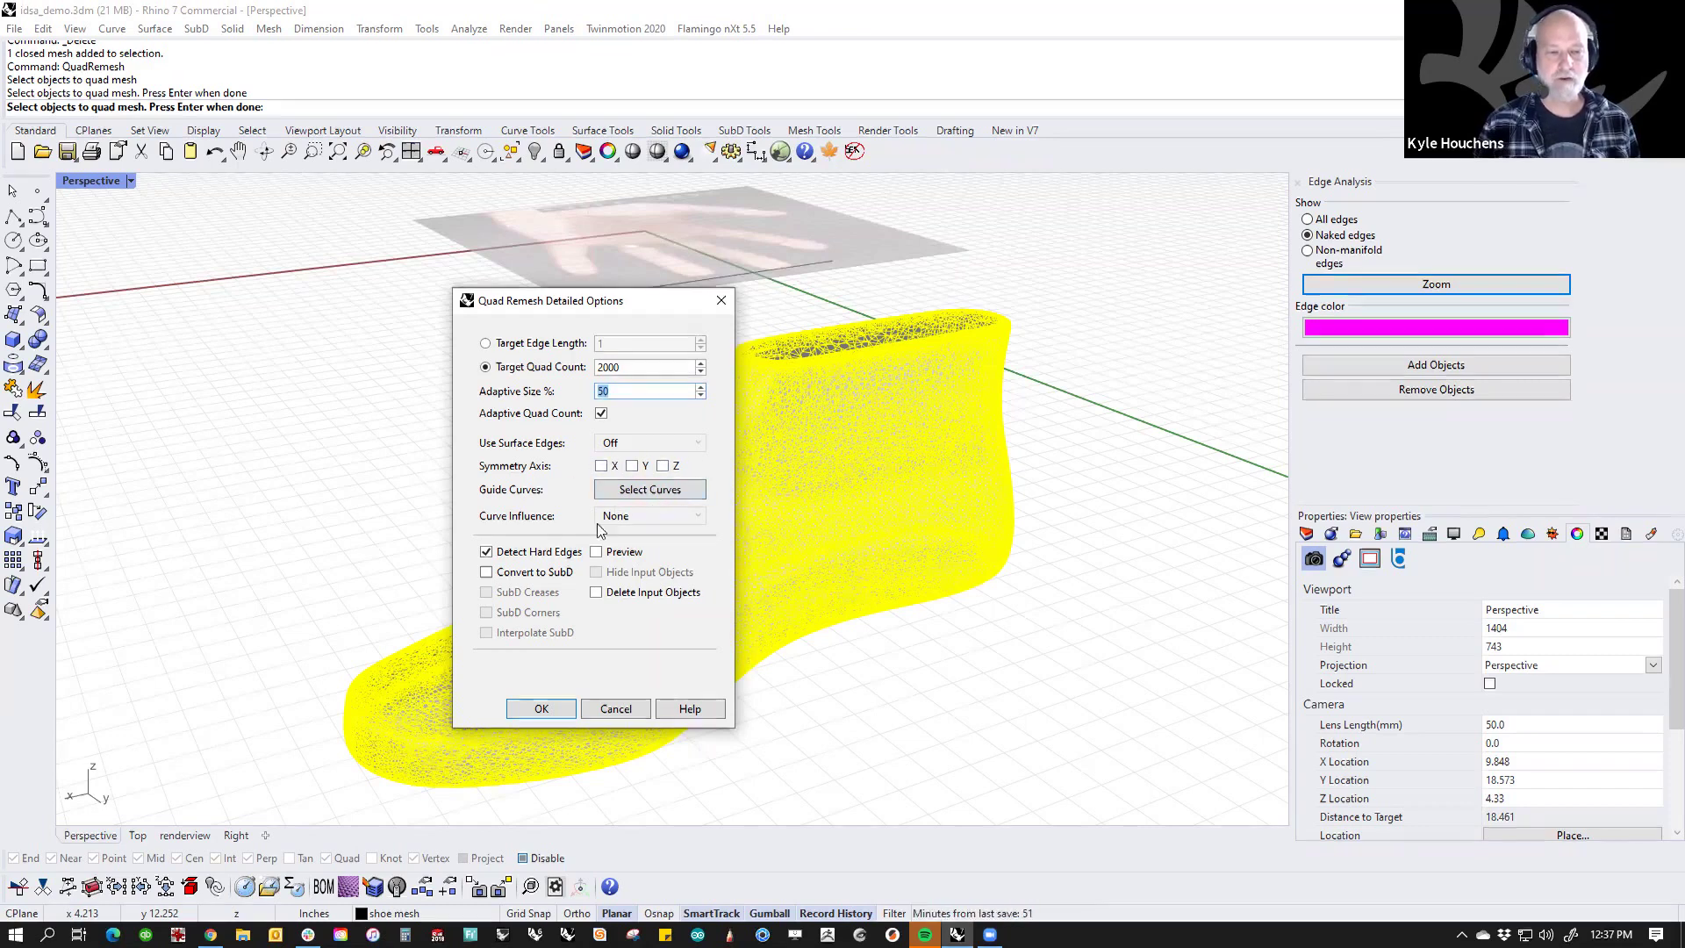
pyautogui.click(628, 716)
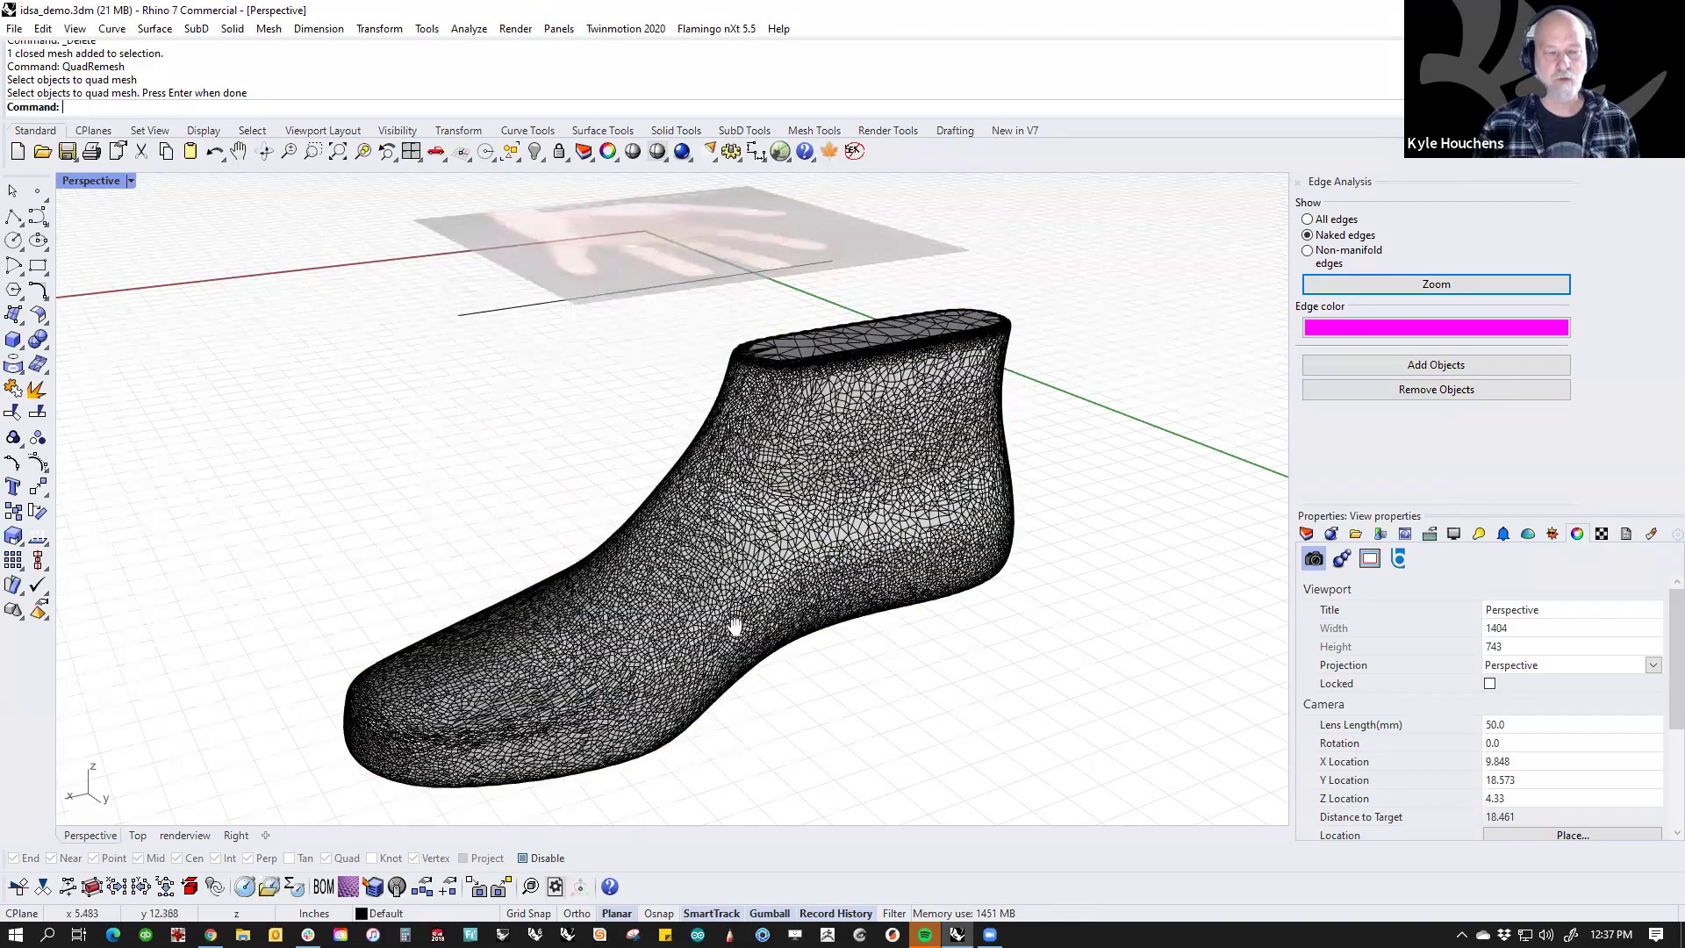
# Step: Delete the leftover cutting line across the ankle in the Front view
pyautogui.moveTo(729, 618); pyautogui.dragTo(722, 602, button='right')
pyautogui.write('f')
pyautogui.press('Return')
pyautogui.moveTo(687, 486); pyautogui.dragTo(632, 505, button='right')
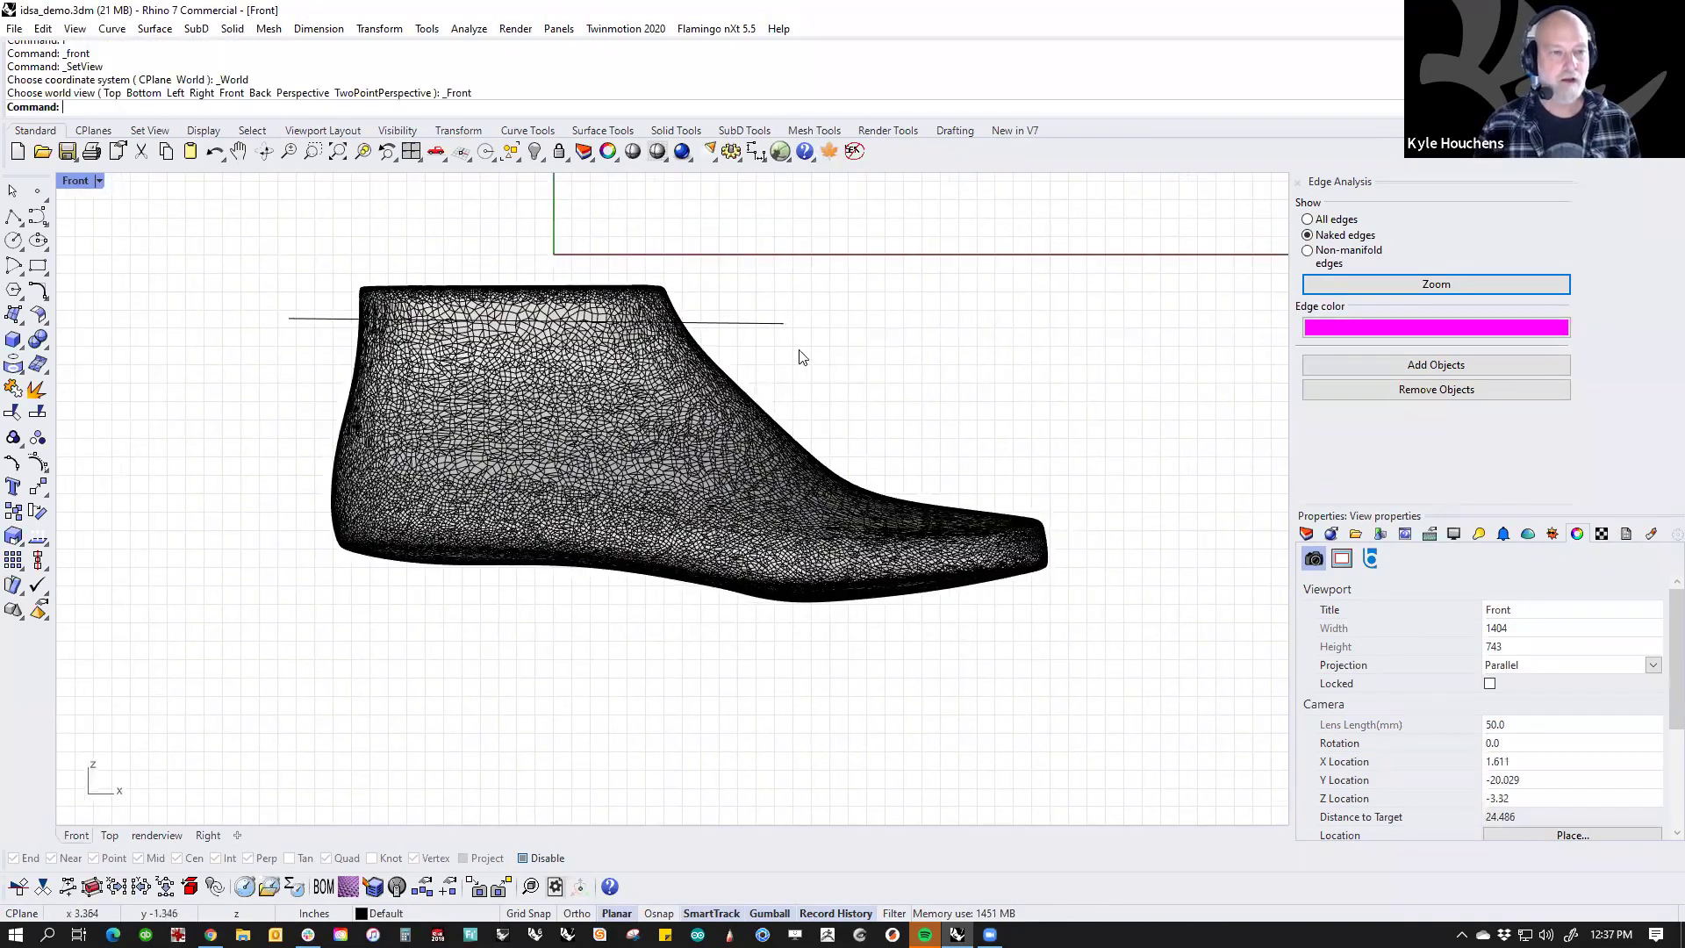
pyautogui.moveTo(791, 274); pyautogui.dragTo(736, 337)
pyautogui.press('Delete')
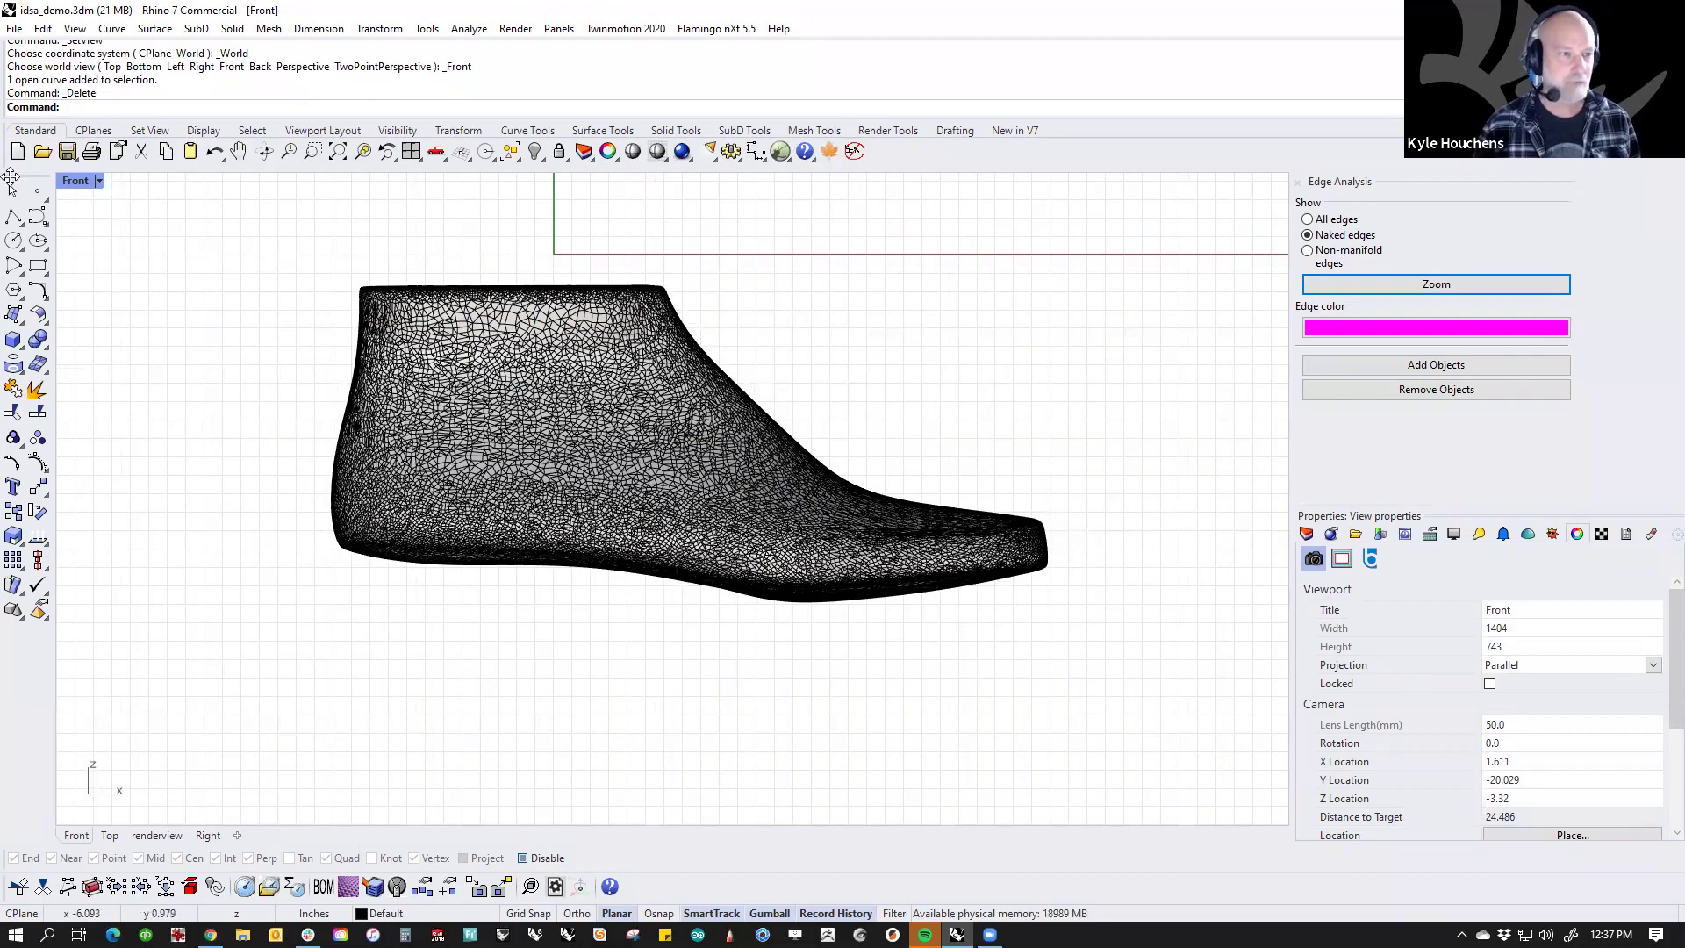
# Step: Draw a degree 3, SubD-friendly curve along the shoe last just above the sole, from behind the heel to beyond the toe
pyautogui.click(14, 216)
pyautogui.click(308, 518)
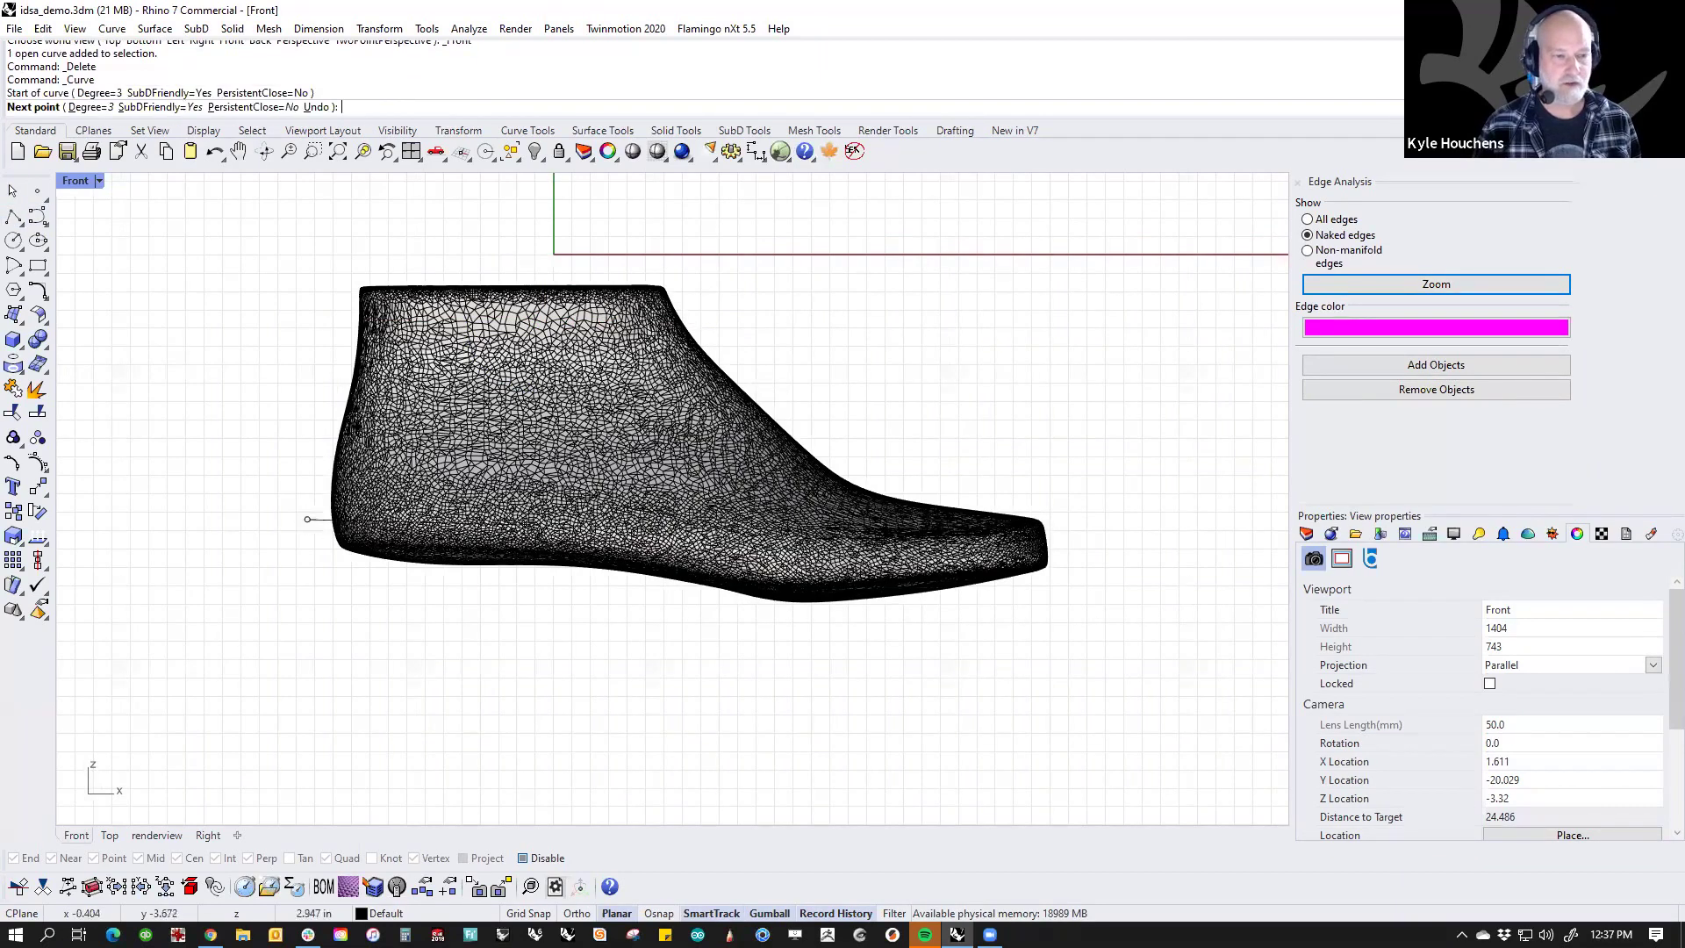
pyautogui.click(517, 524)
pyautogui.click(689, 542)
pyautogui.click(847, 557)
pyautogui.click(1001, 551)
pyautogui.click(1150, 529)
pyautogui.press('Return')
# Step: Draw a second degree 3 curve across the middle of the last, from behind the heel to beyond the instep
pyautogui.press('Return')
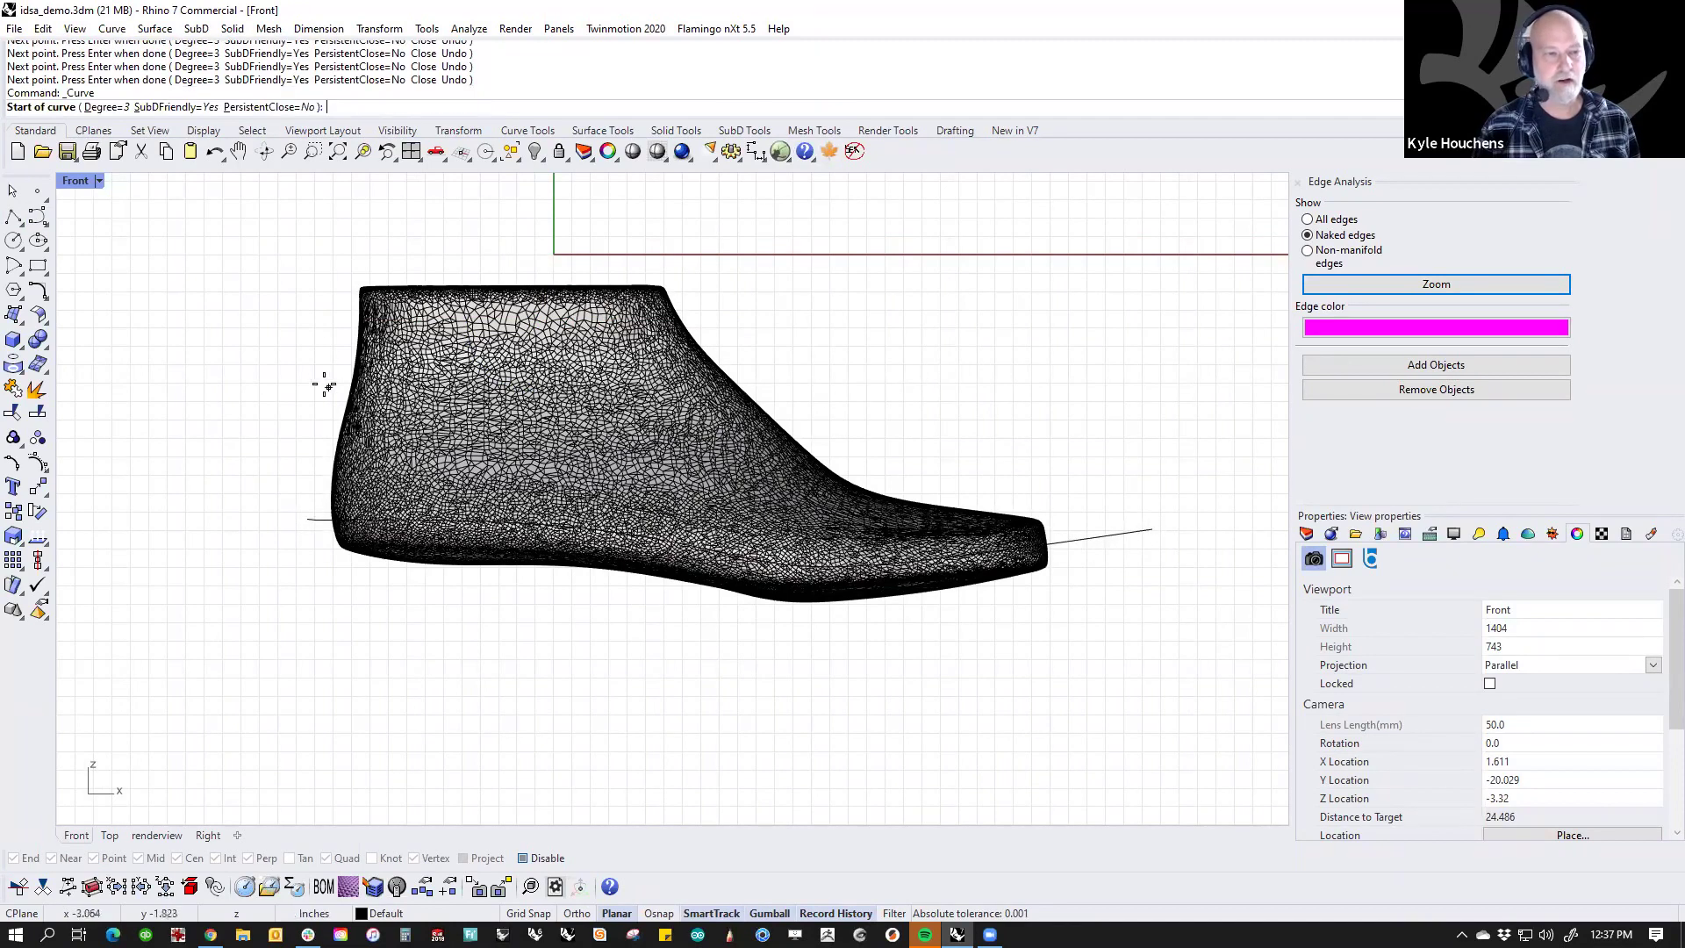
pyautogui.click(301, 443)
pyautogui.click(635, 459)
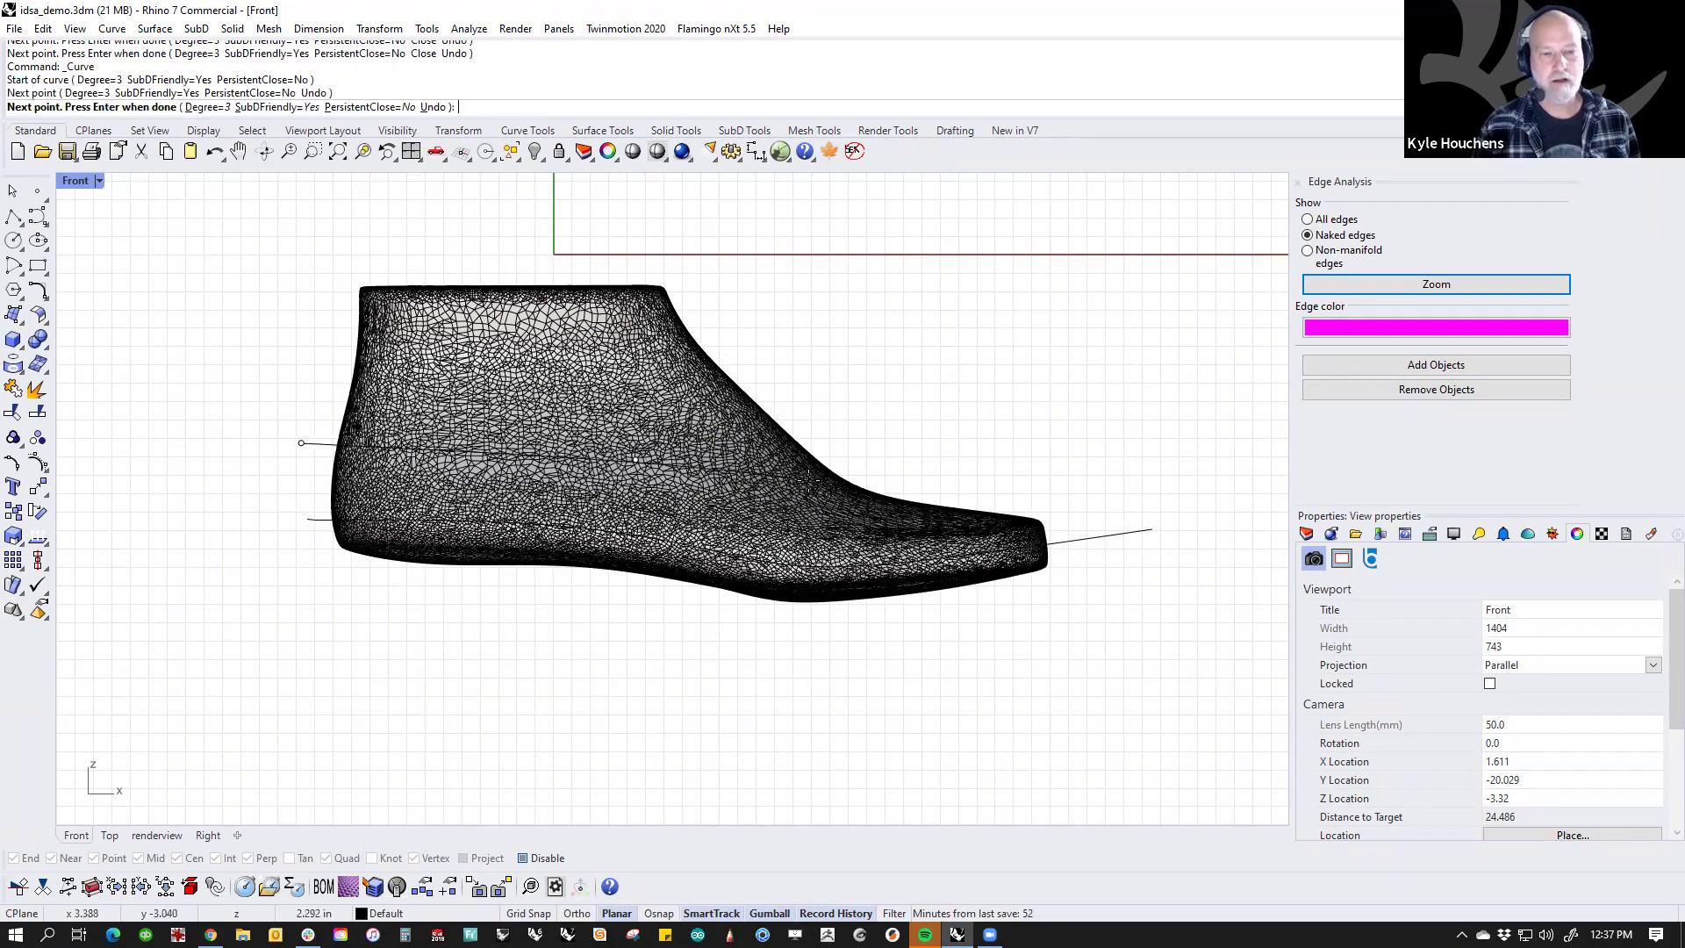
pyautogui.click(814, 482)
pyautogui.click(998, 447)
pyautogui.press('Return')
# Step: Draw a third degree 3 curve across the ankle just below the top rim, extending beyond both sides
pyautogui.press('Return')
pyautogui.click(323, 302)
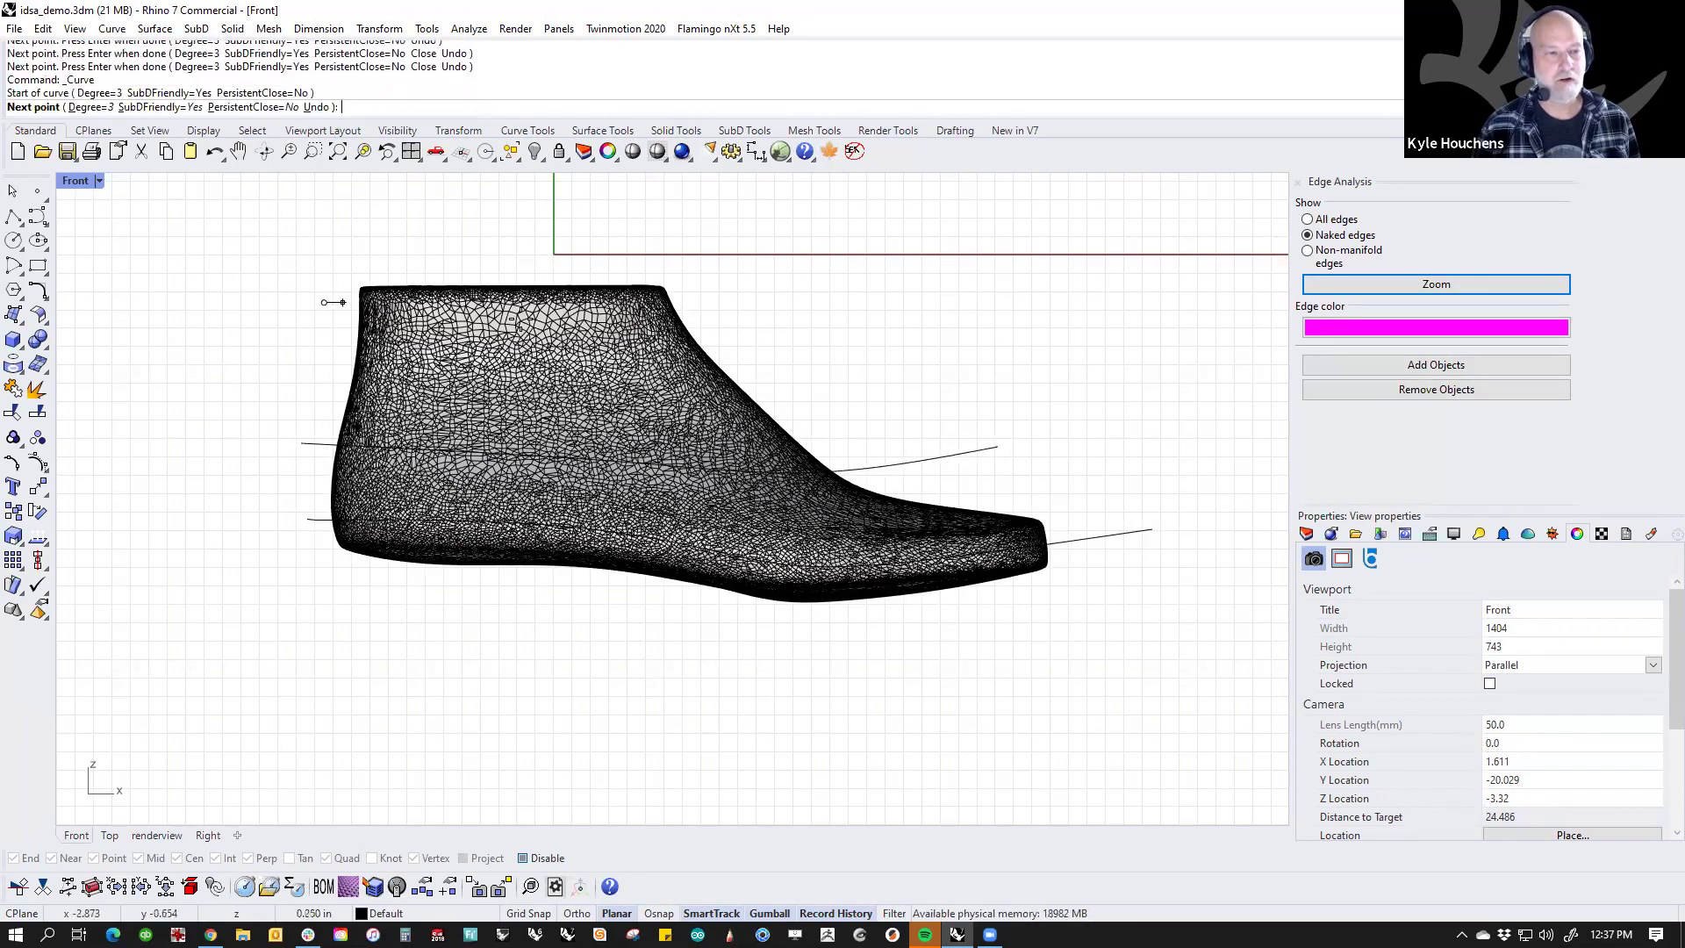
pyautogui.click(789, 300)
pyautogui.press('Return')
# Step: Project the three curves onto the dense shoe mesh along CPlaneZ, deleting the input curves
pyautogui.keyDown('shift'); pyautogui.click(988, 449); pyautogui.keyUp('shift')
pyautogui.keyDown('shift'); pyautogui.click(1137, 531); pyautogui.keyUp('shift')
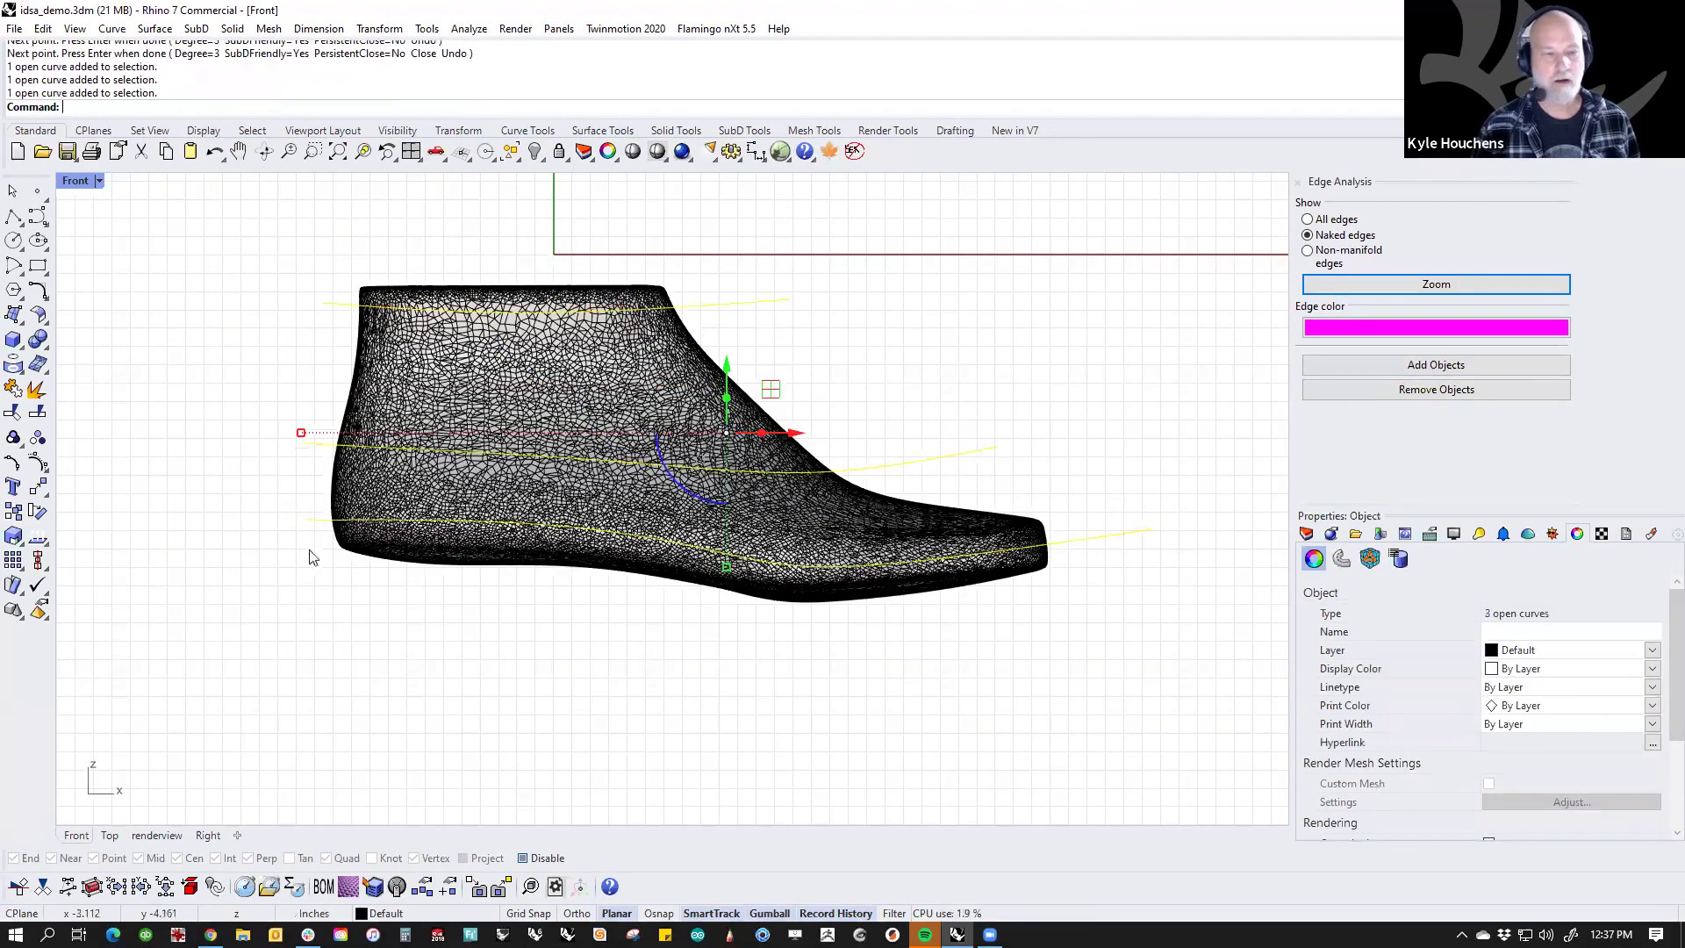
pyautogui.click(13, 366)
pyautogui.click(557, 422)
pyautogui.press('Return')
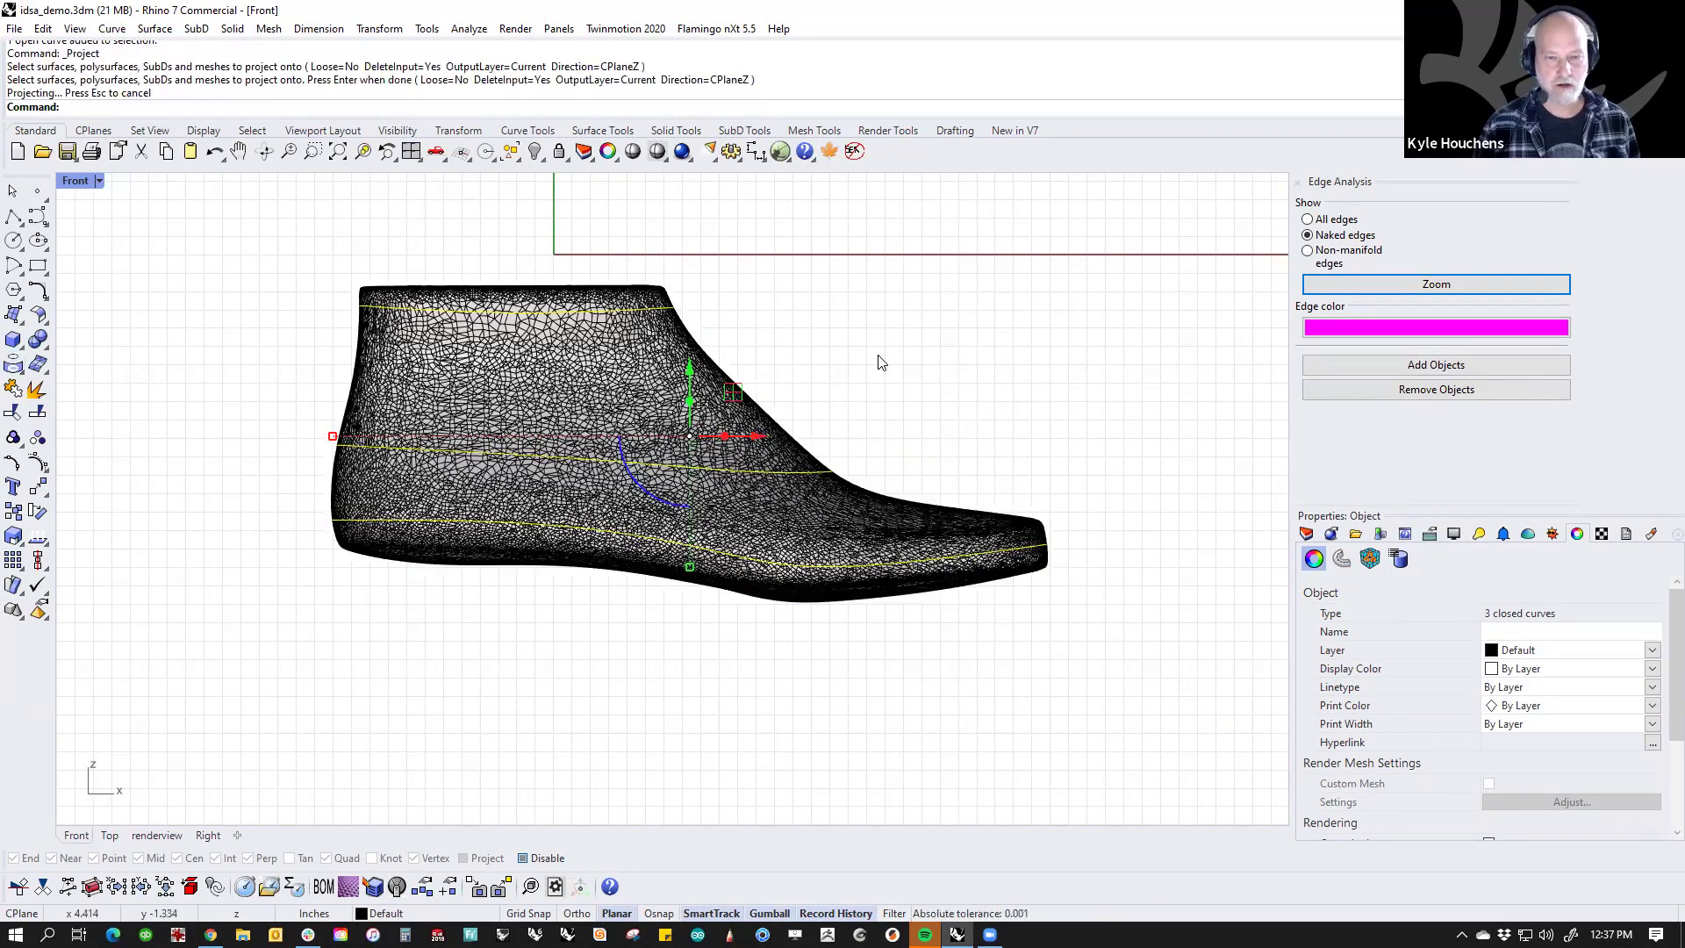
# Step: Isolate the dense mesh and its three projected curves by hiding everything else
pyautogui.keyDown('shift'); pyautogui.click(598, 368); pyautogui.keyUp('shift')
pyautogui.write('ii')
pyautogui.press('Return')
# Step: QuadRemesh the dense shoe mesh by target quad count, using the three projected curves as guides with Approximate curve influence
pyautogui.write('quadr')
pyautogui.press('Return')
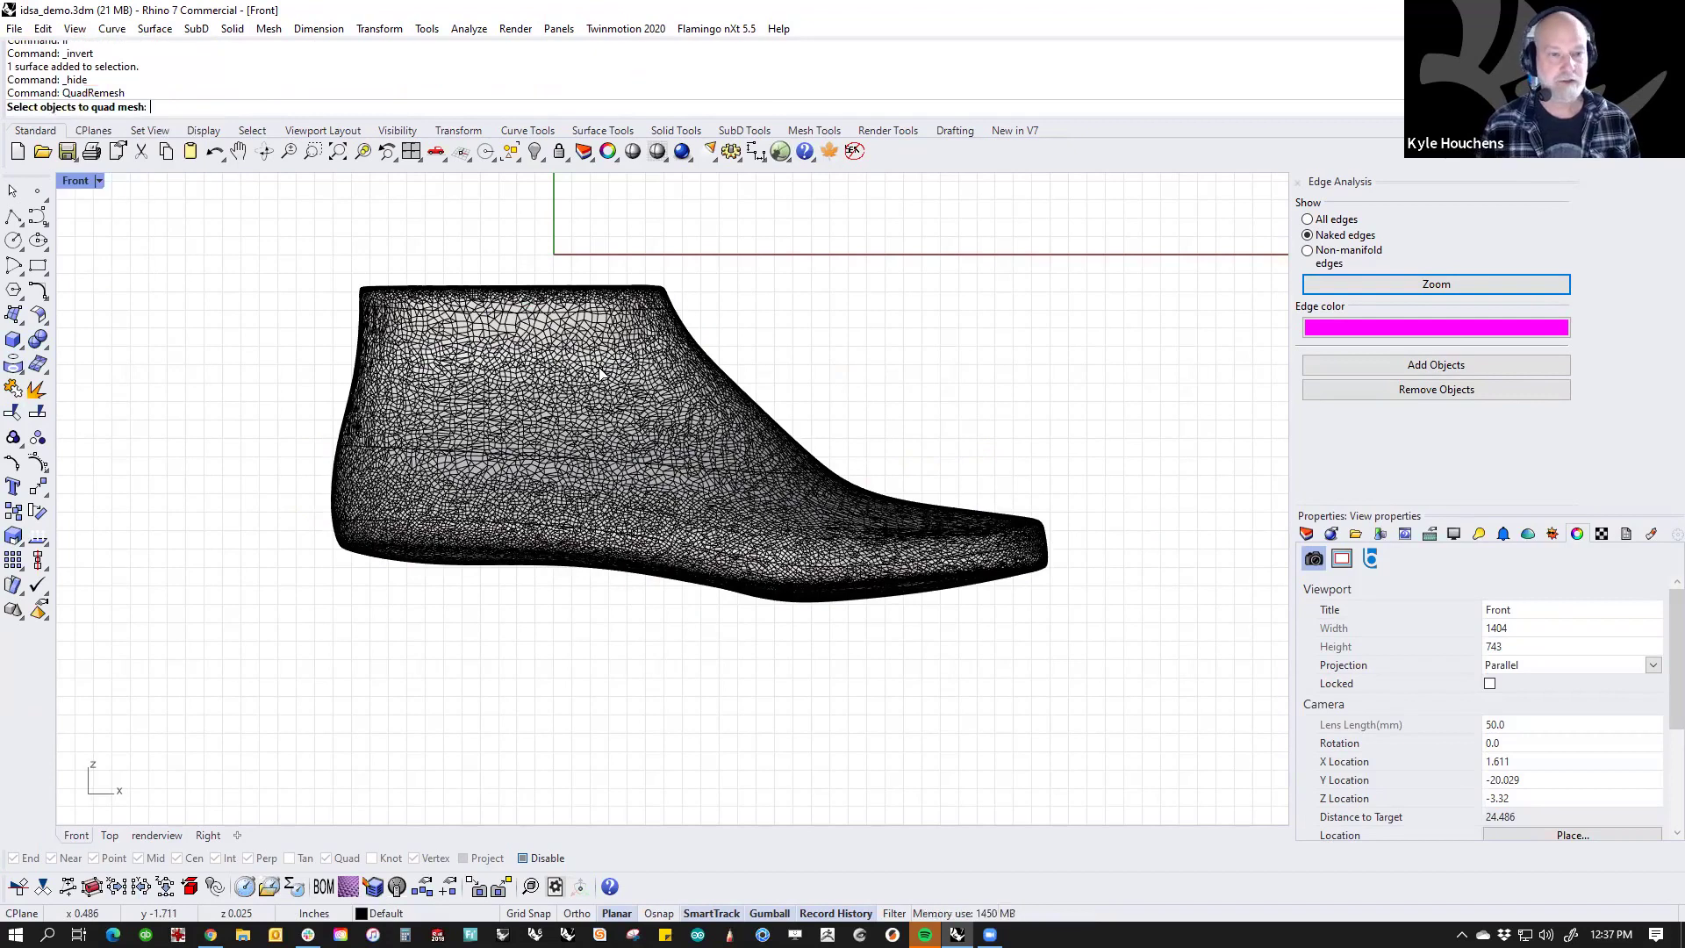
pyautogui.click(600, 375)
pyautogui.press('Return')
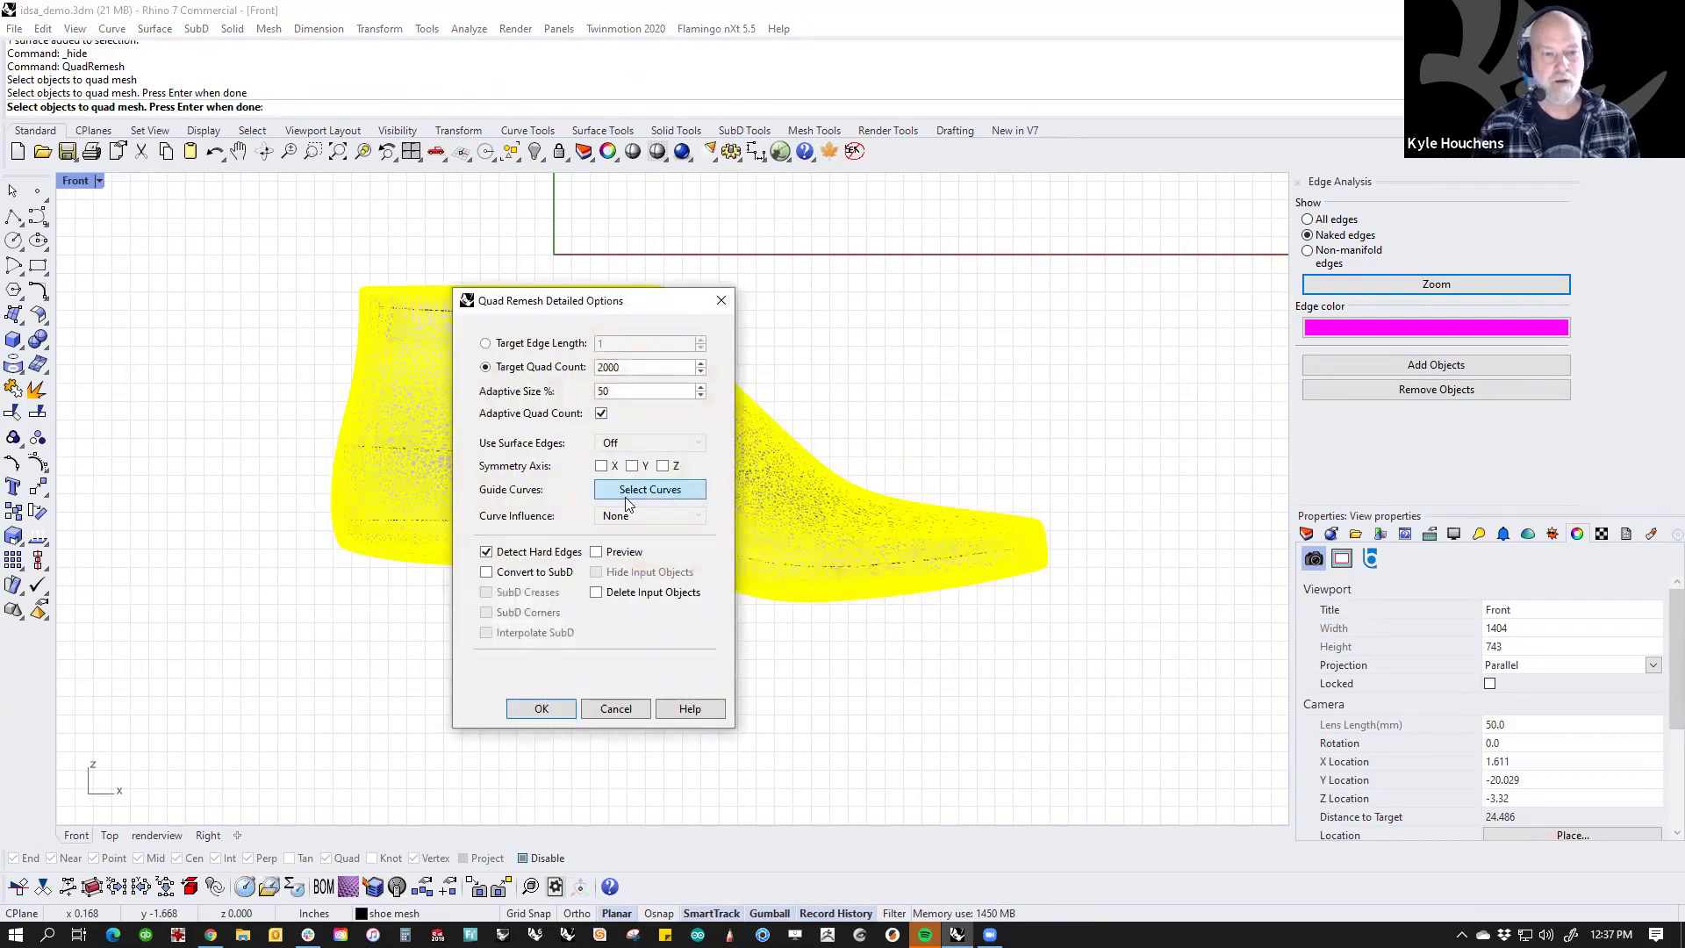
pyautogui.click(640, 493)
pyautogui.write('cc')
pyautogui.press('Return')
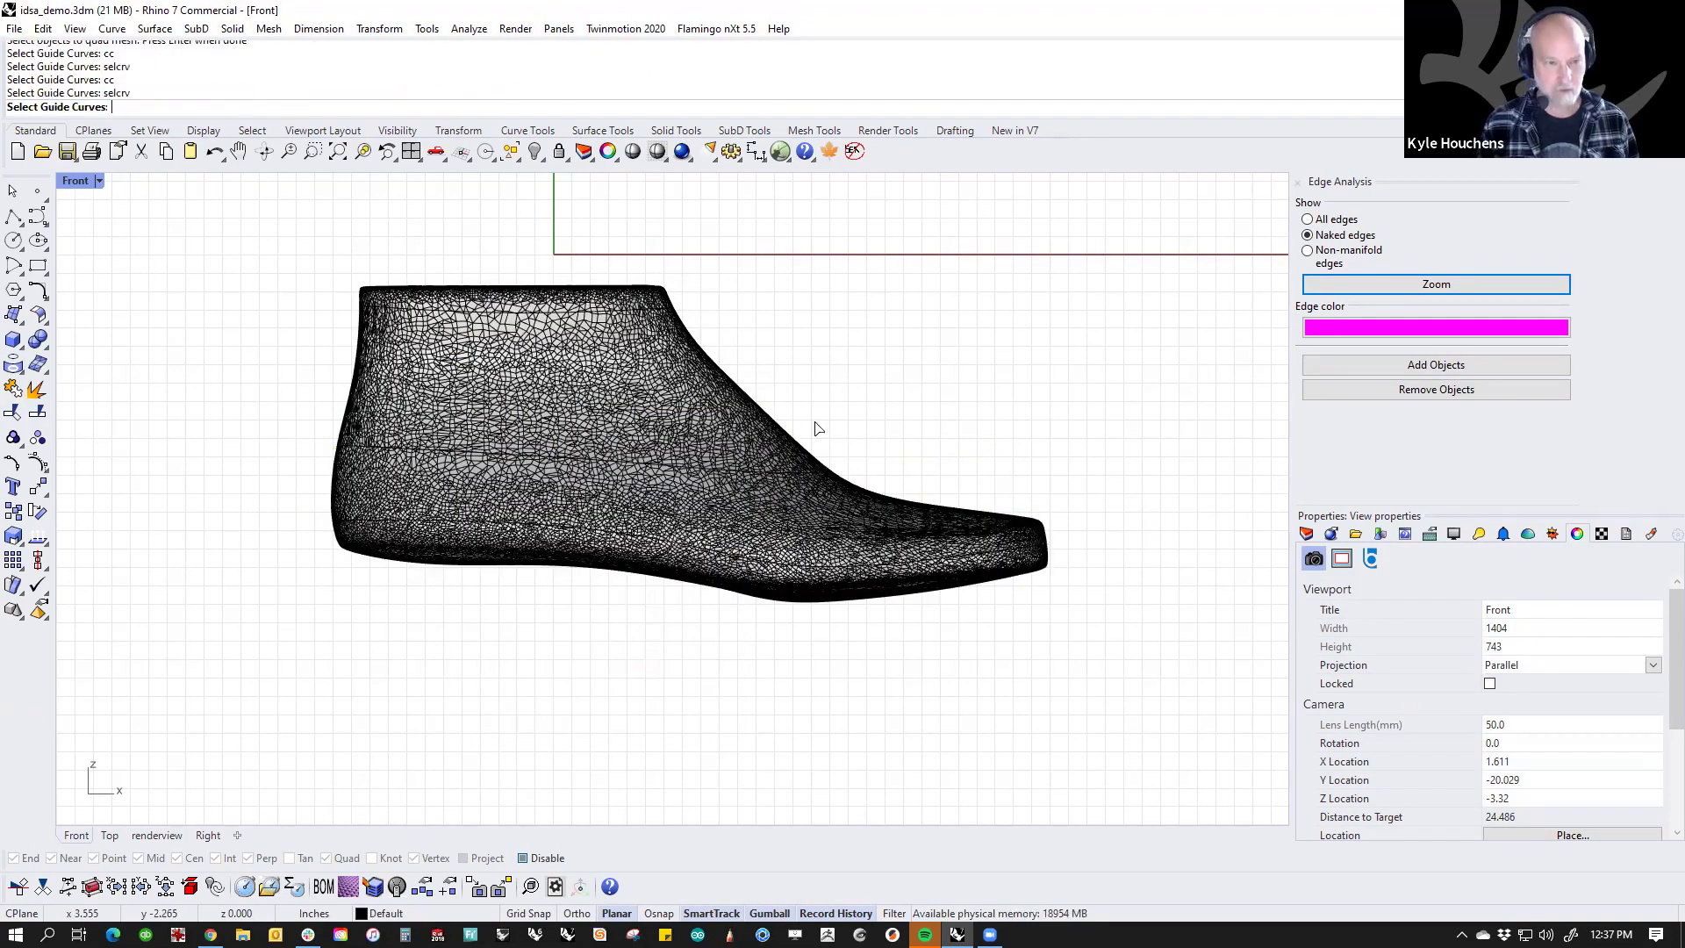
pyautogui.press('Return')
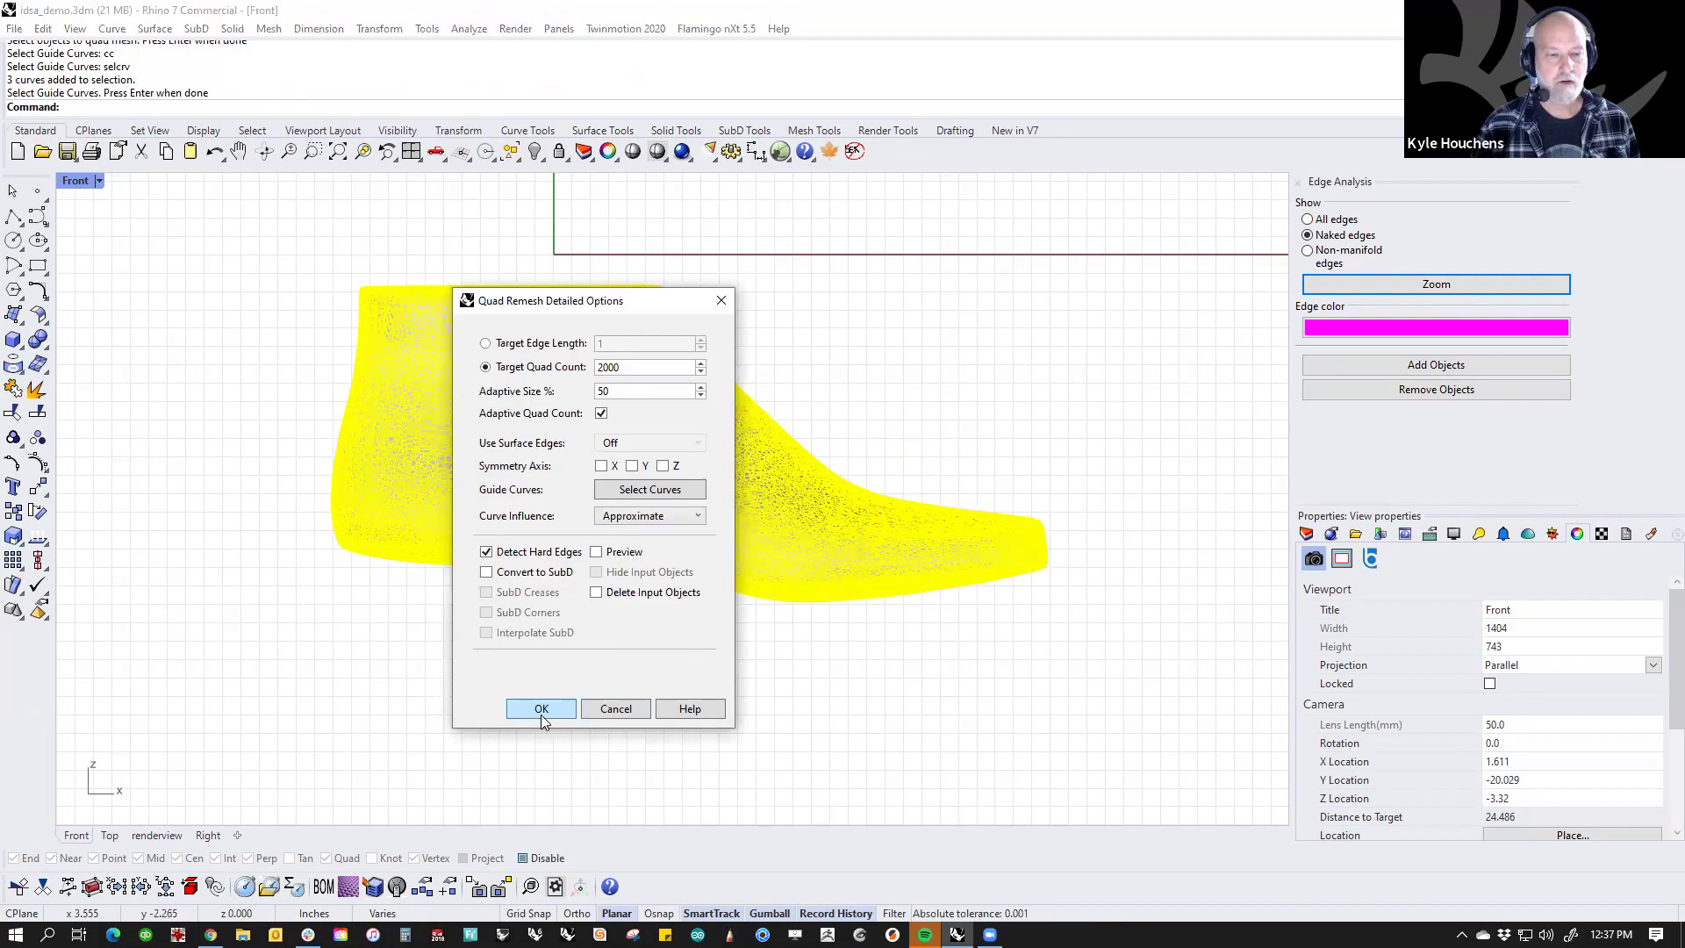
pyautogui.doubleClick(637, 367)
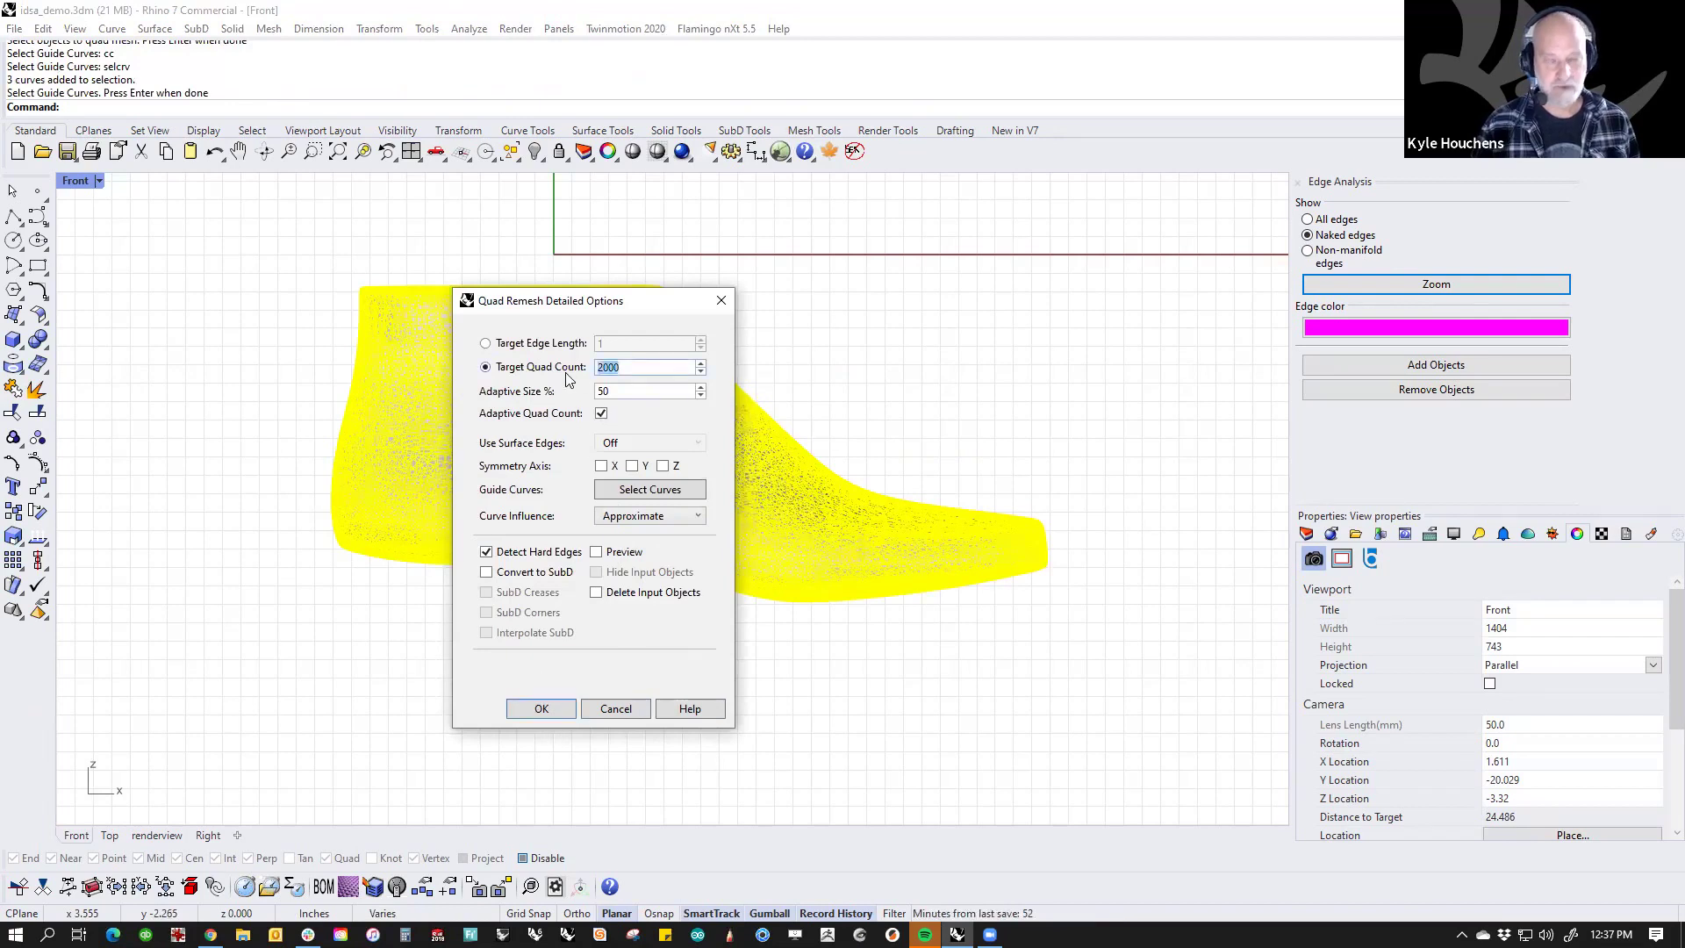
pyautogui.click(541, 709)
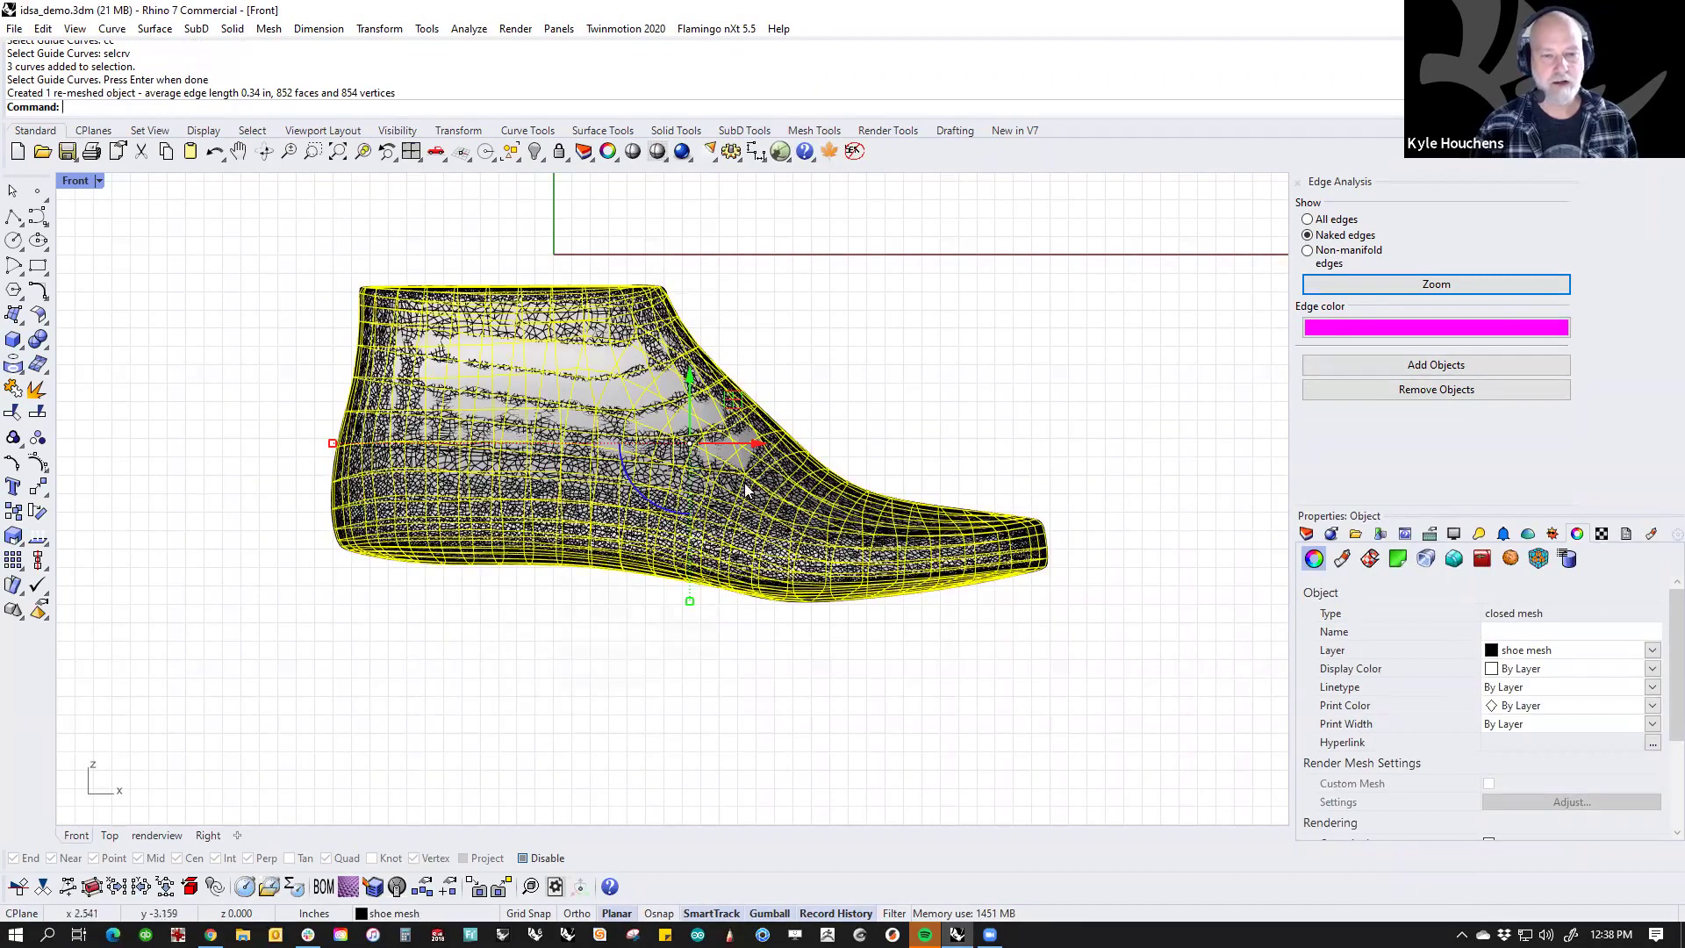
# Step: Isolate the new quad mesh and inspect its edge flow in the Perspective view
pyautogui.write('ii')
pyautogui.press('Return')
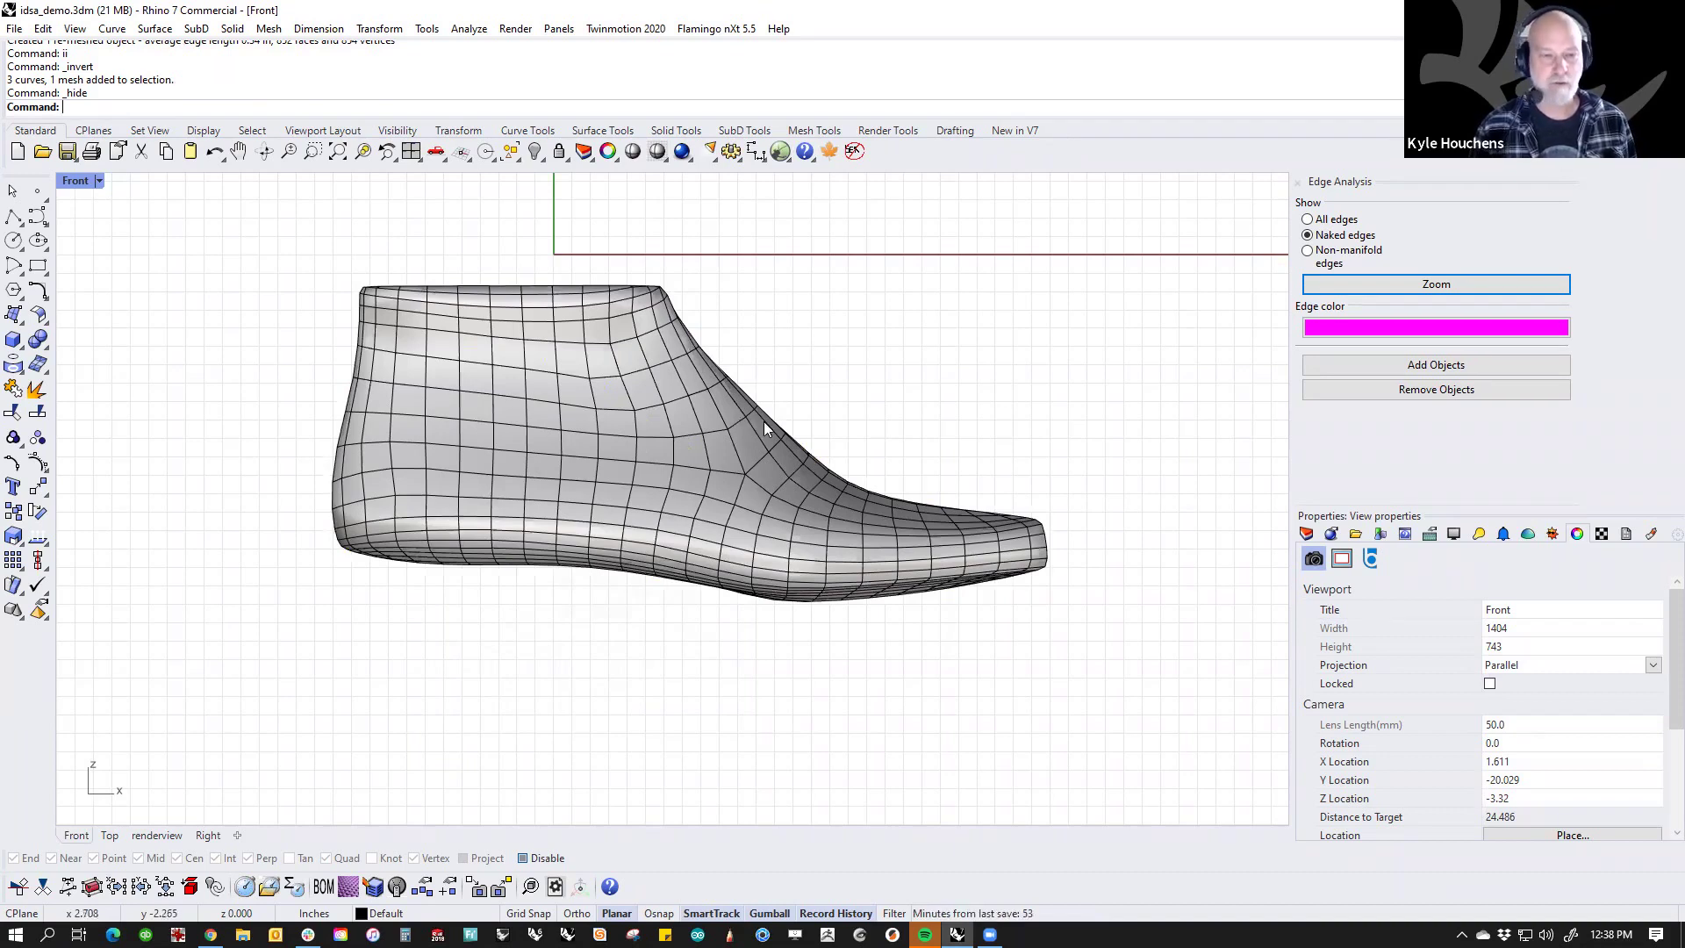
pyautogui.press('Return')
pyautogui.moveTo(788, 440); pyautogui.dragTo(772, 584, button='right')
pyautogui.click(769, 581)
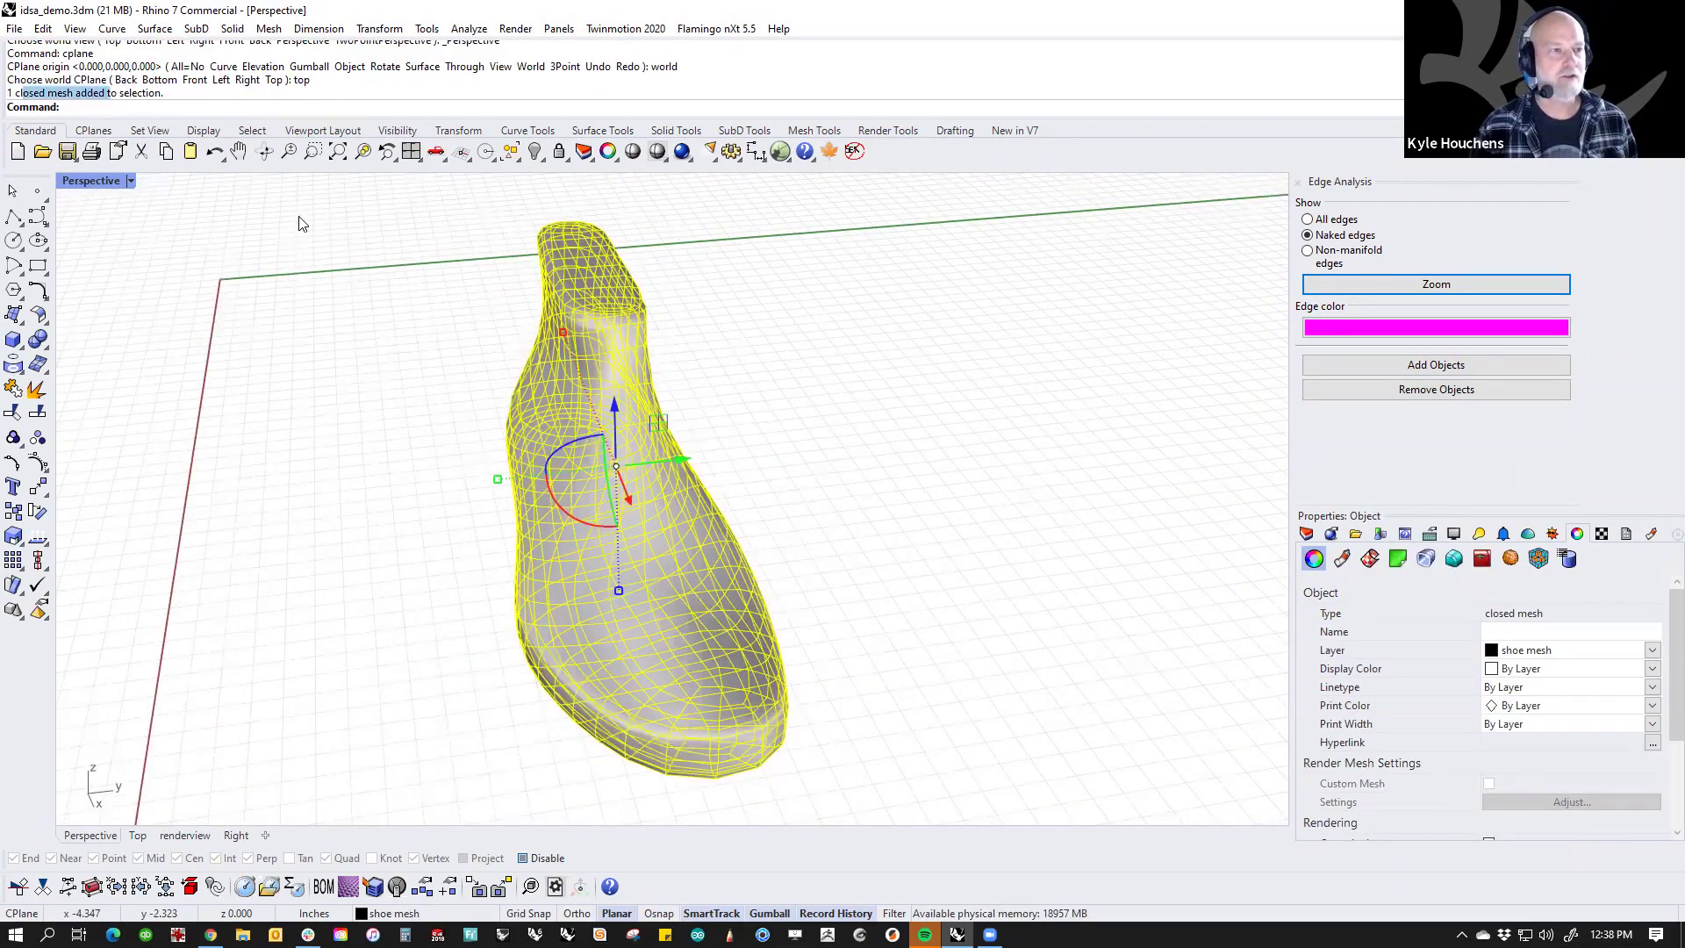
pyautogui.press('Escape')
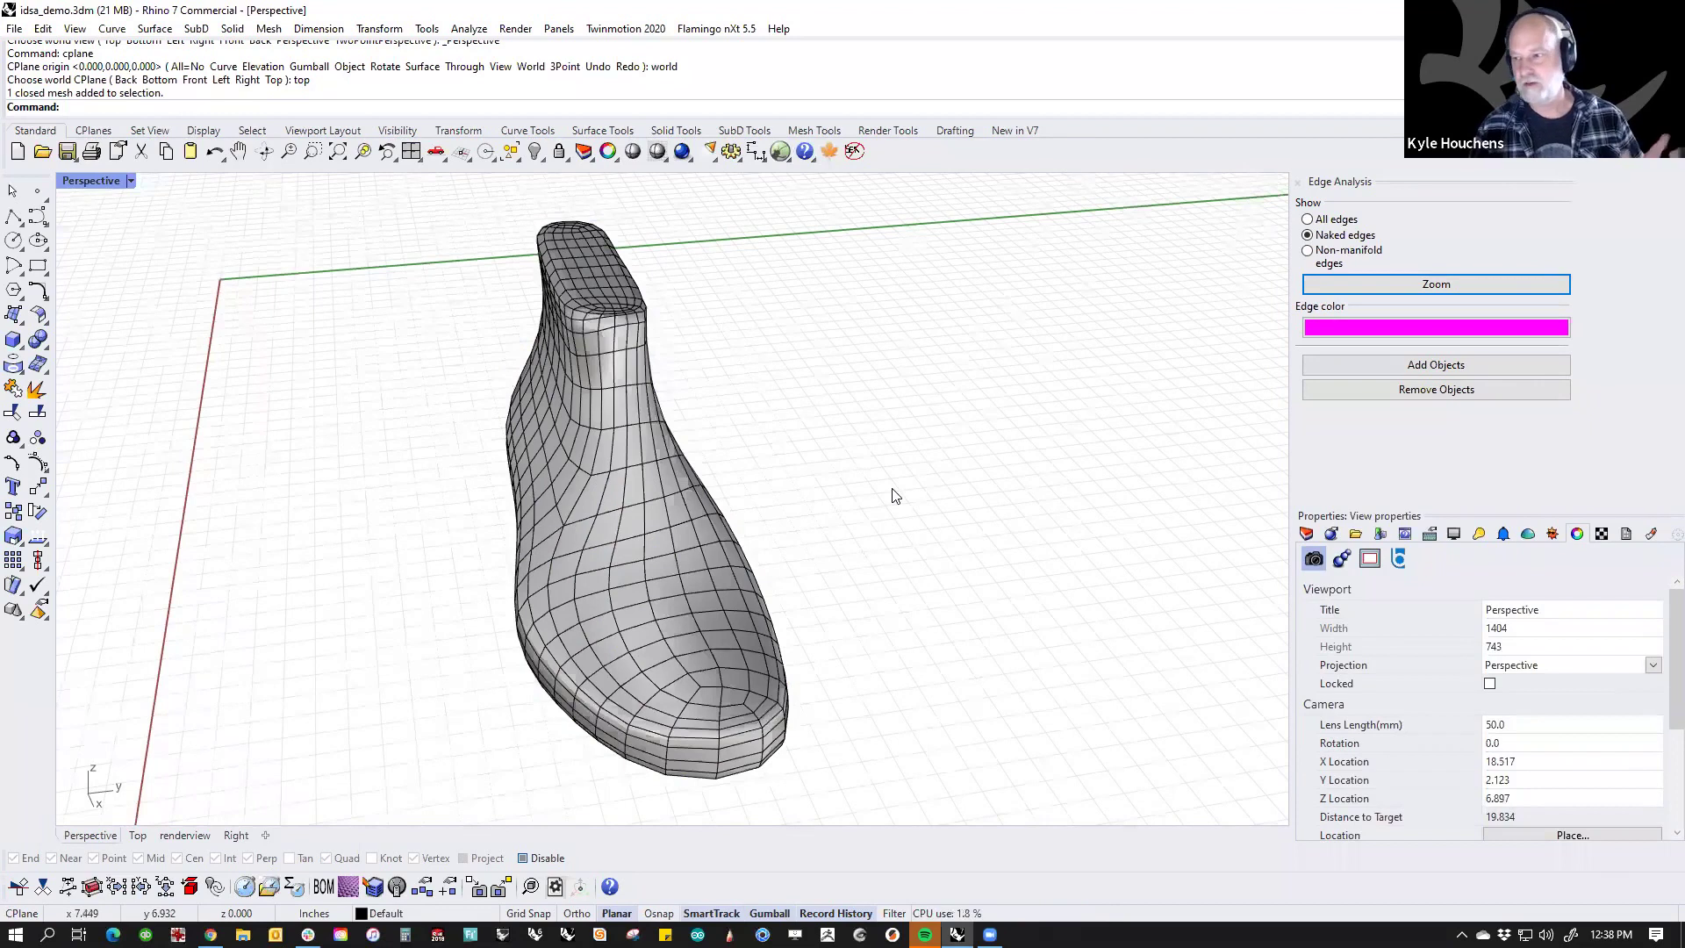
# Step: Convert the quad mesh to a SubD using its control points, with DeleteInput set to Yes
pyautogui.click(699, 682)
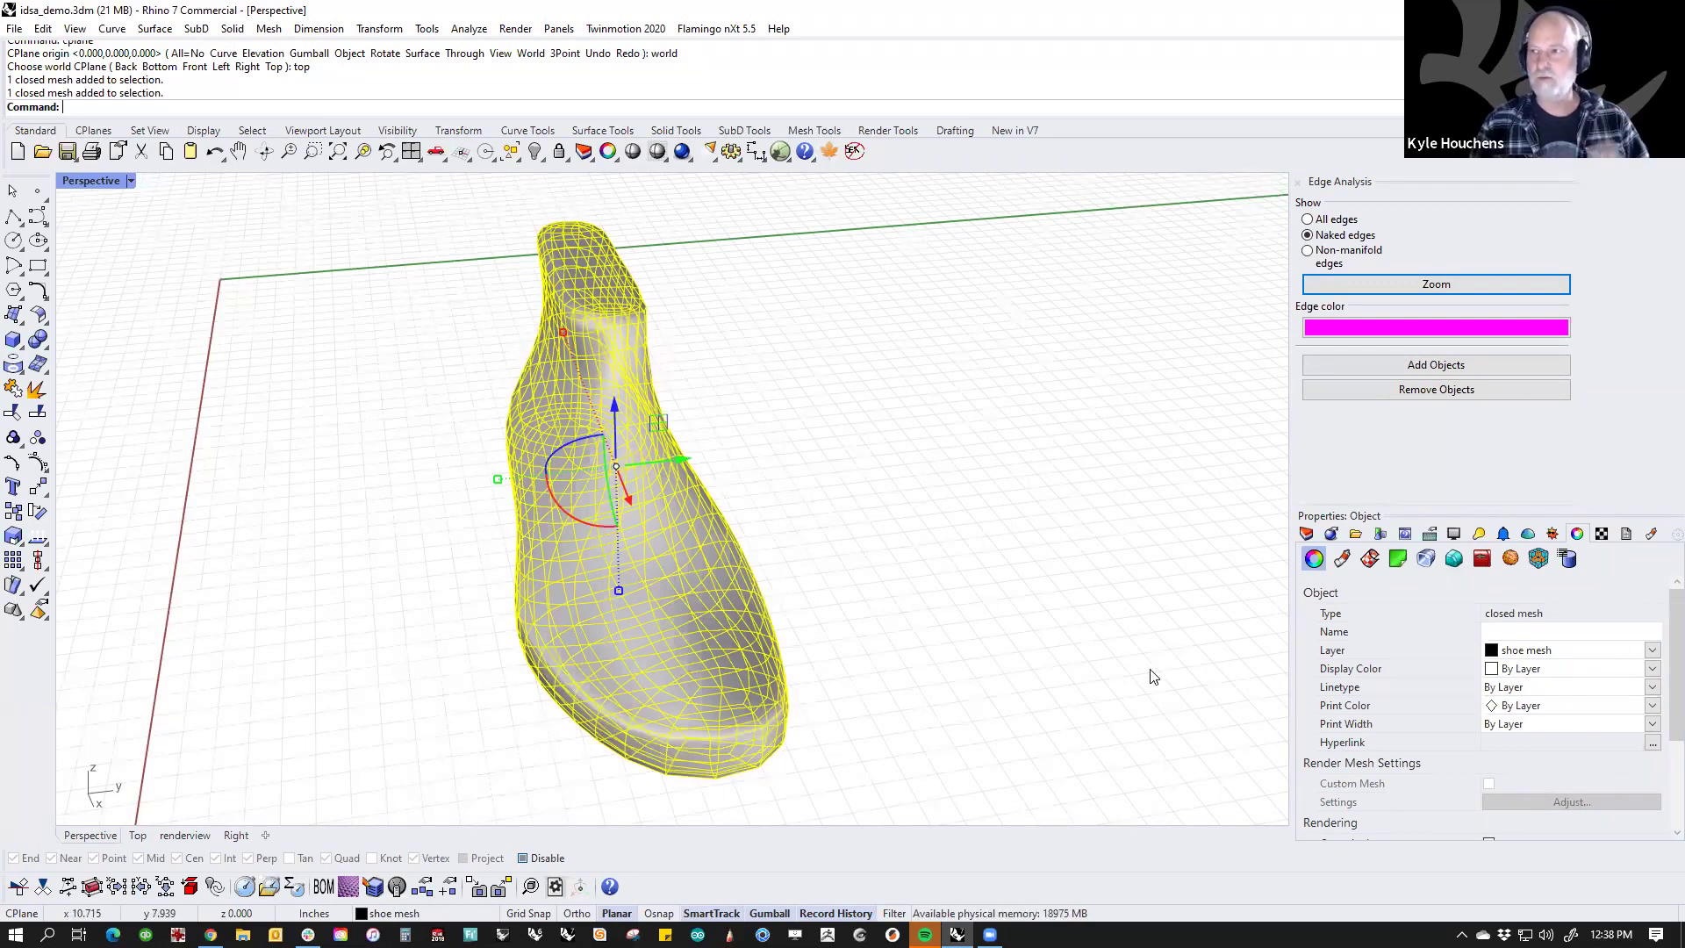
pyautogui.moveTo(1121, 707); pyautogui.dragTo(874, 673, button='right')
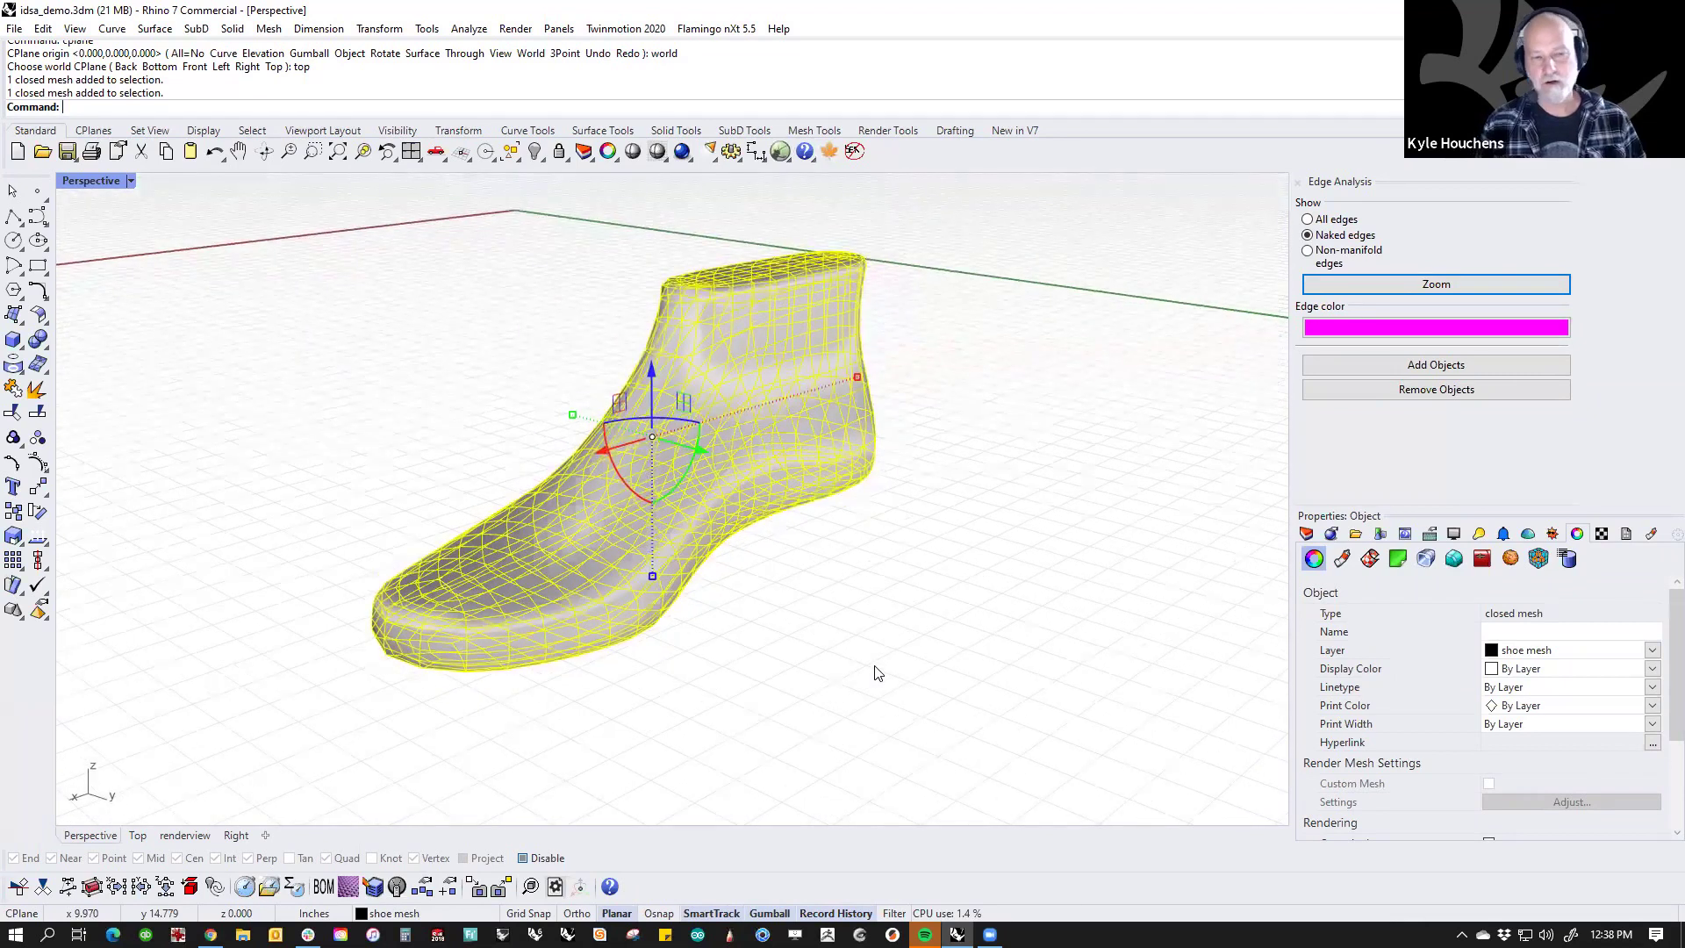
pyautogui.write('toSubD')
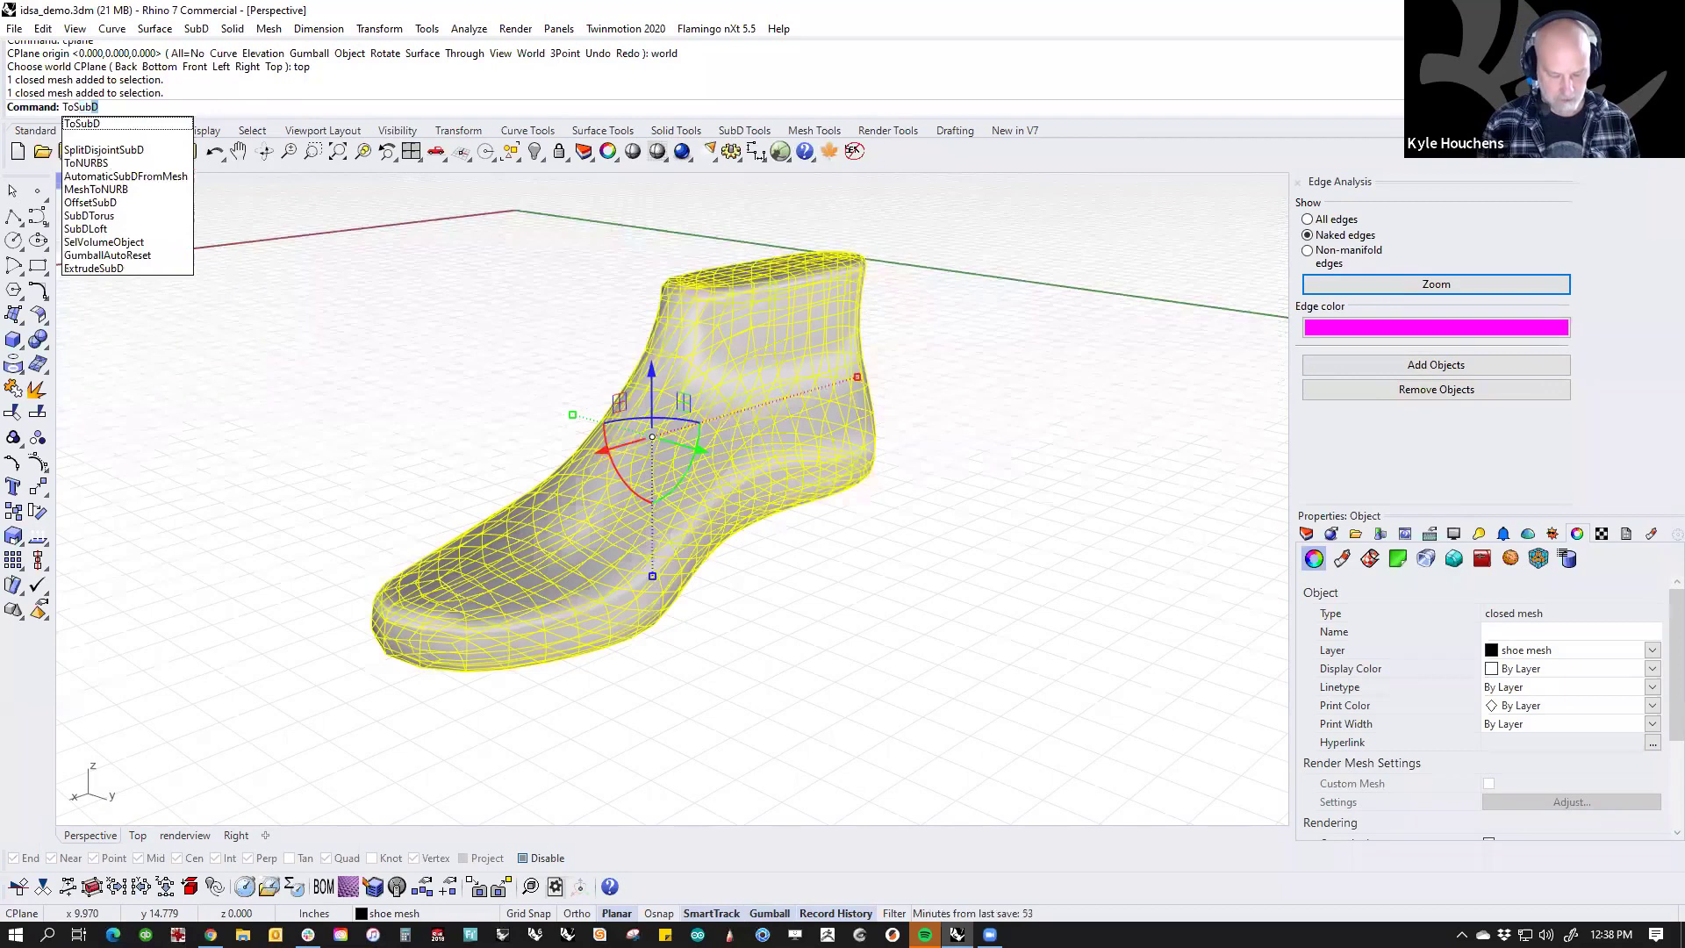
pyautogui.press('Return')
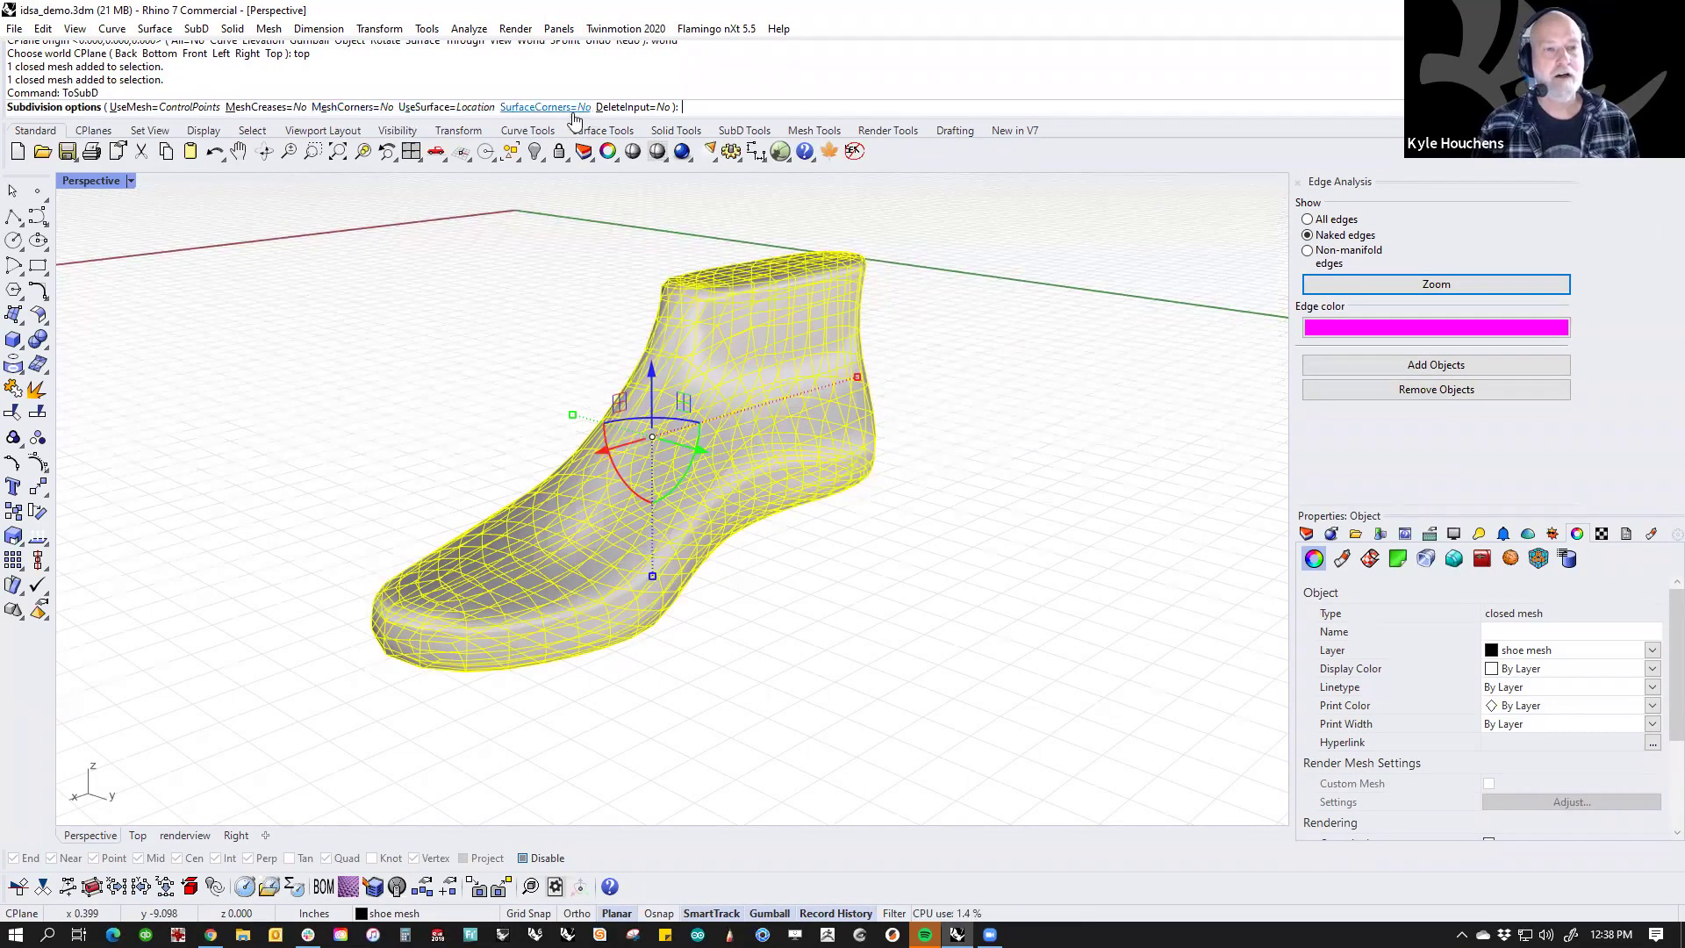
pyautogui.click(651, 108)
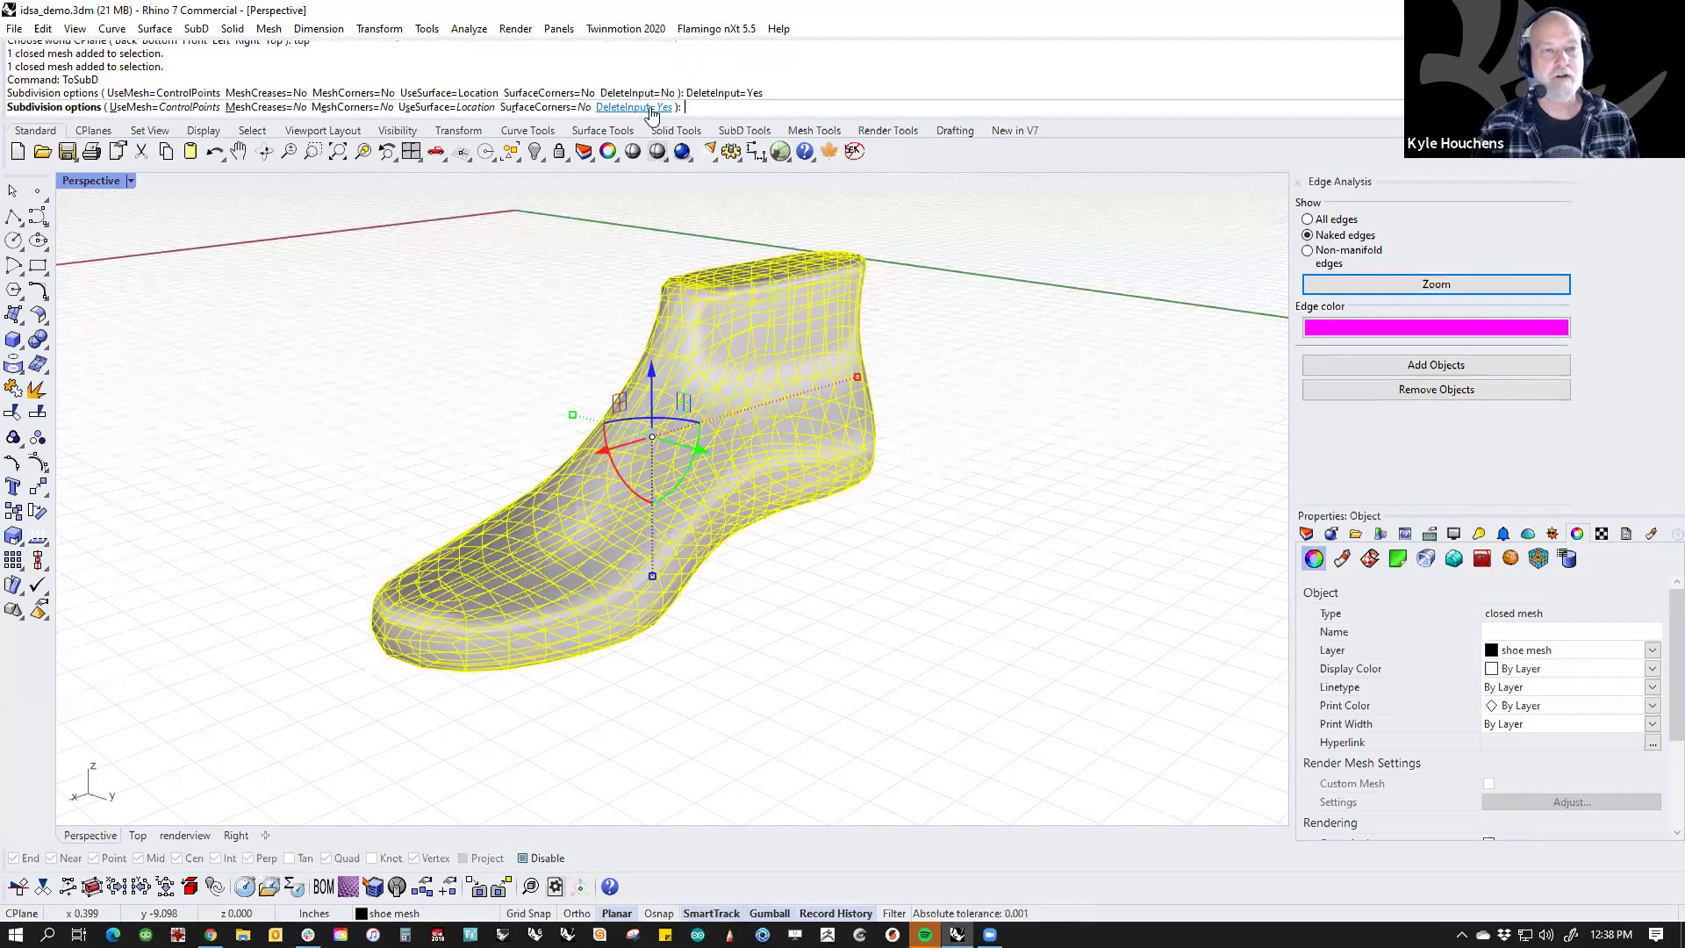
pyautogui.press('Return')
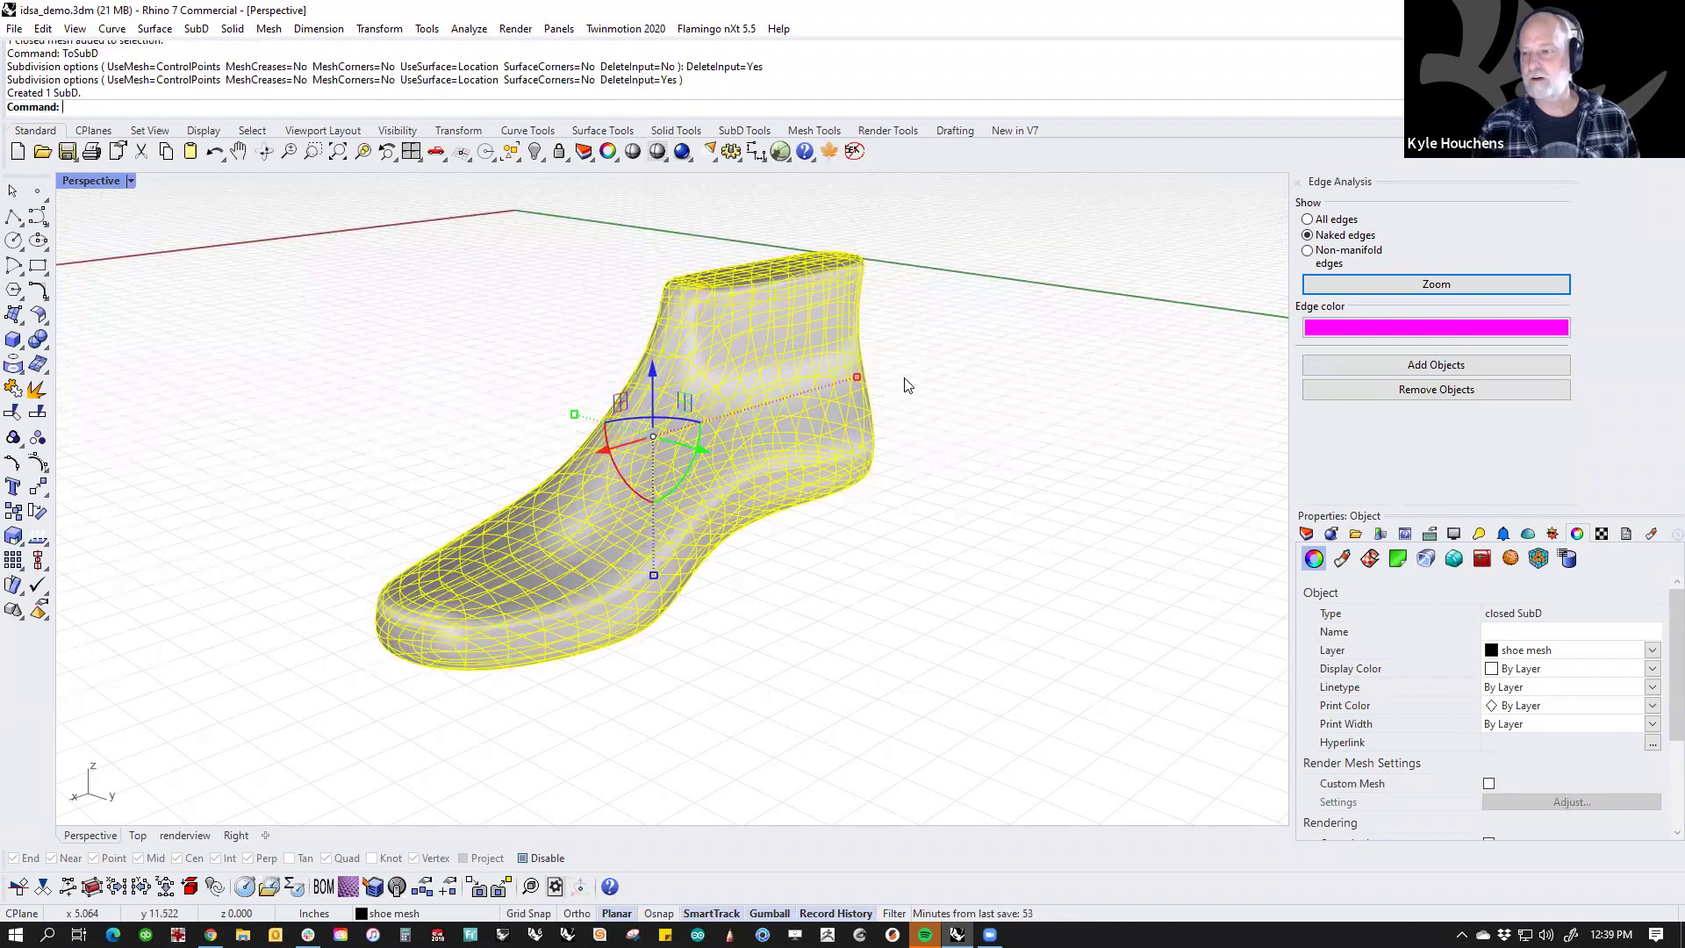
# Step: Compare the SubD last in flat and smooth display and examine it from the side
pyautogui.press('Tab')
pyautogui.press('Tab')
pyautogui.press('Tab')
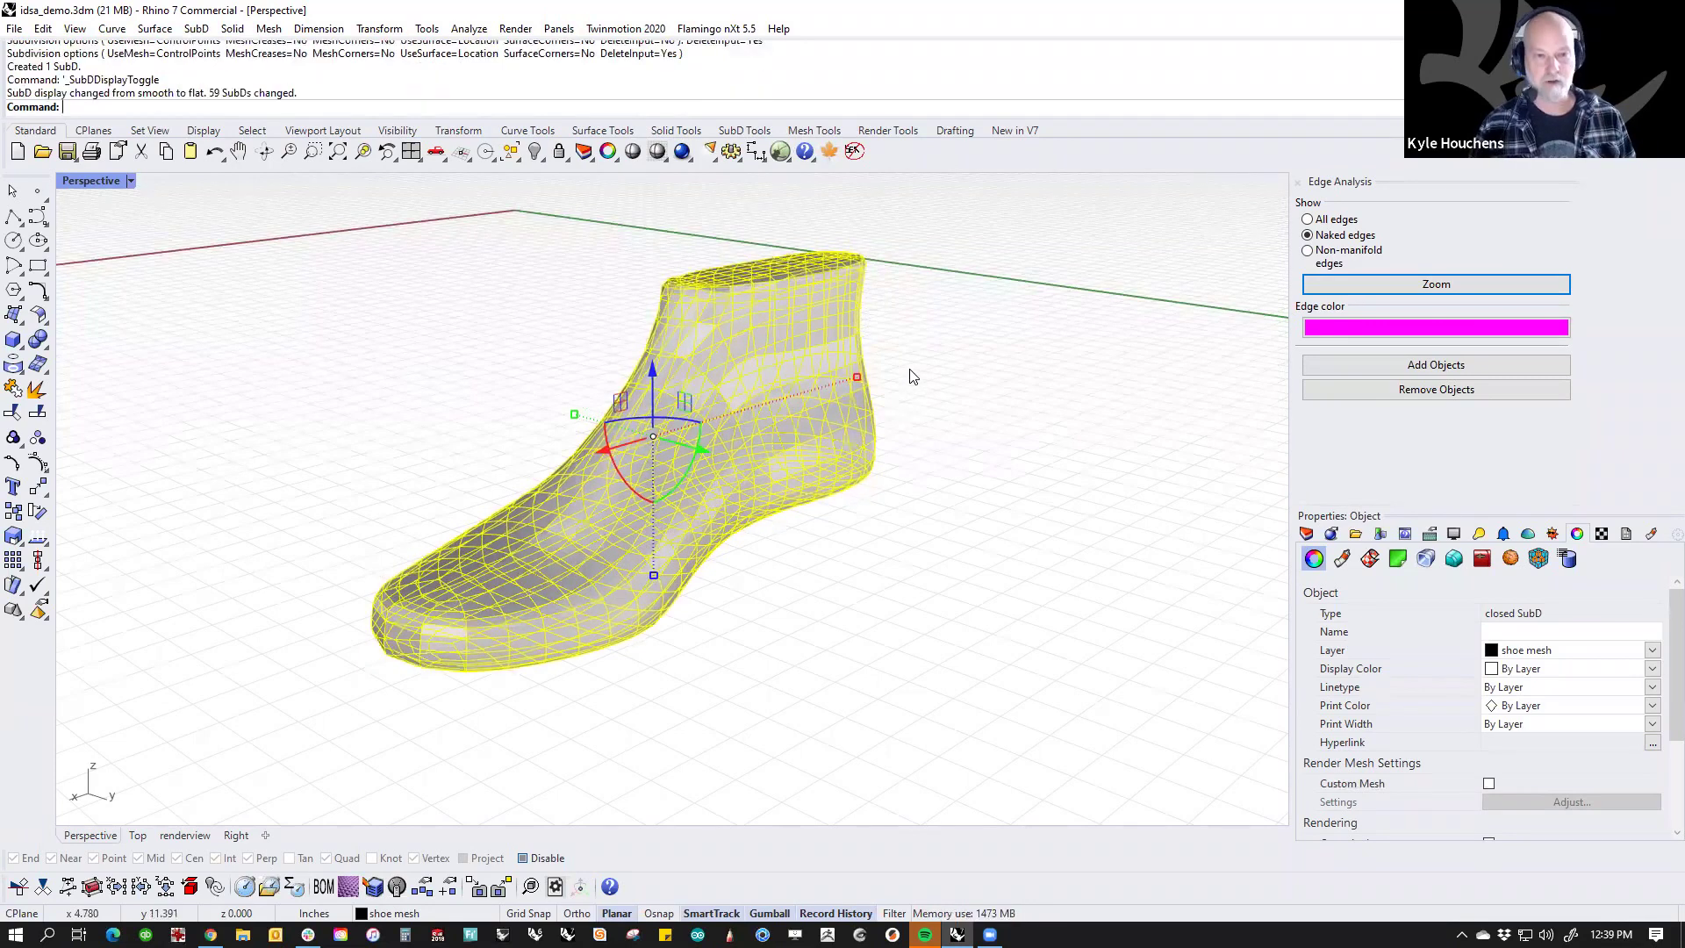
pyautogui.press('Tab')
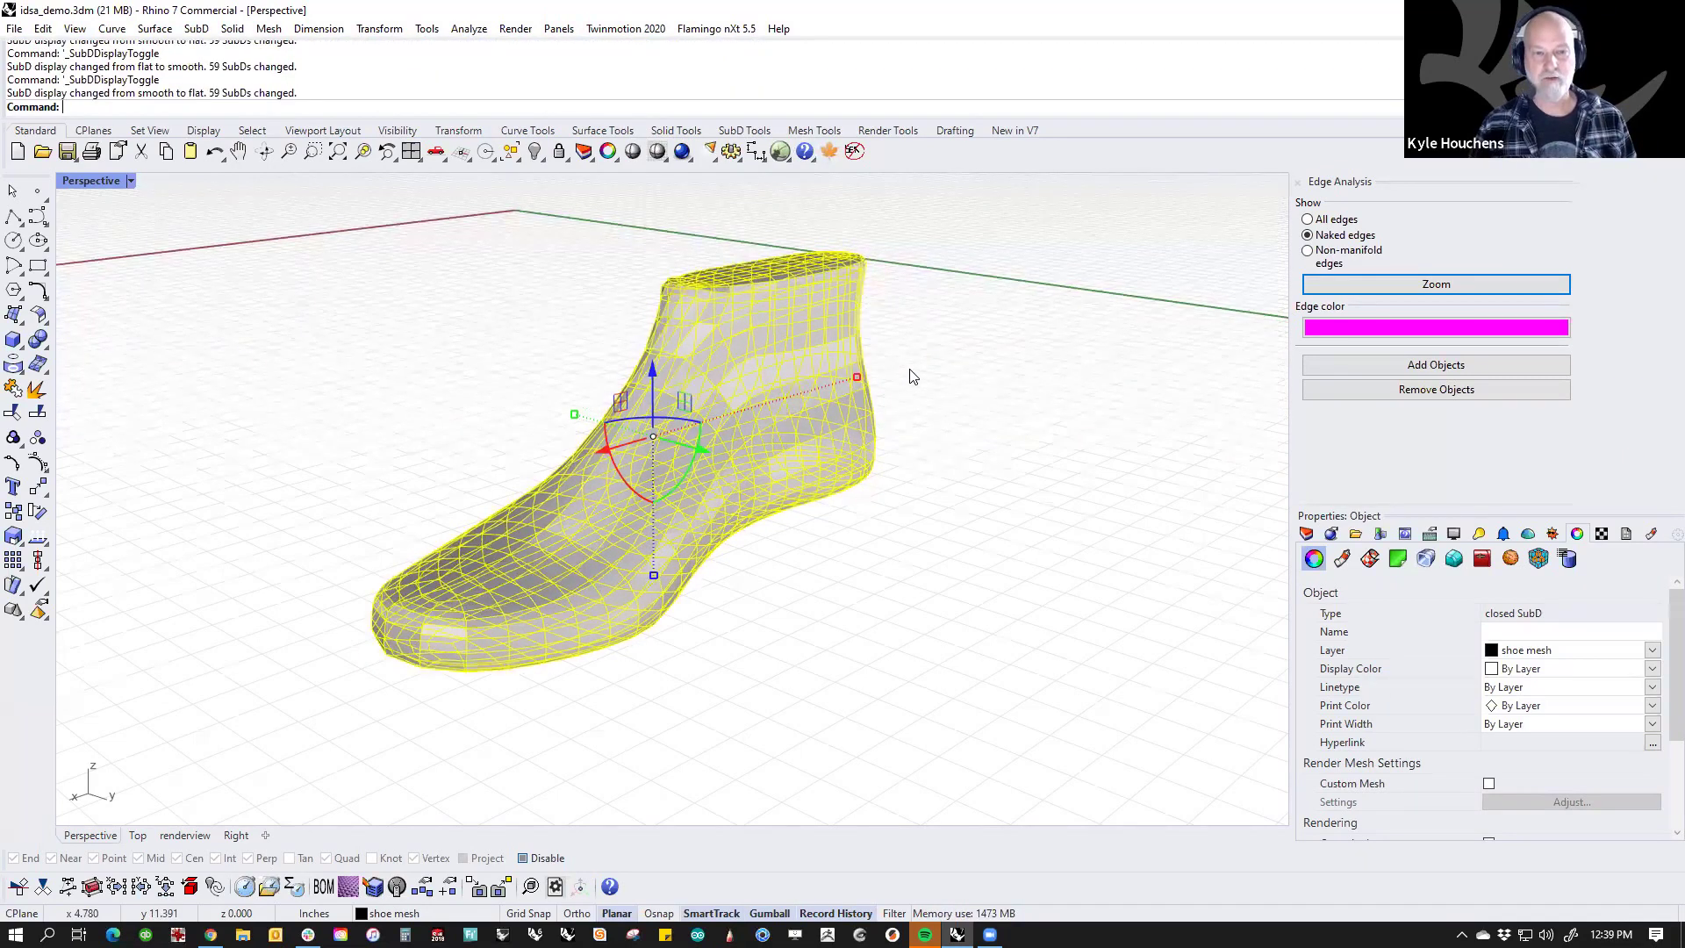
pyautogui.press('Tab')
pyautogui.click(895, 444)
pyautogui.moveTo(895, 444); pyautogui.dragTo(951, 541, button='right')
# Step: Try bending the toe section of the SubD upward in the Front view along a spine from forefoot to tip, and undo it
pyautogui.write('f')
pyautogui.press('Return')
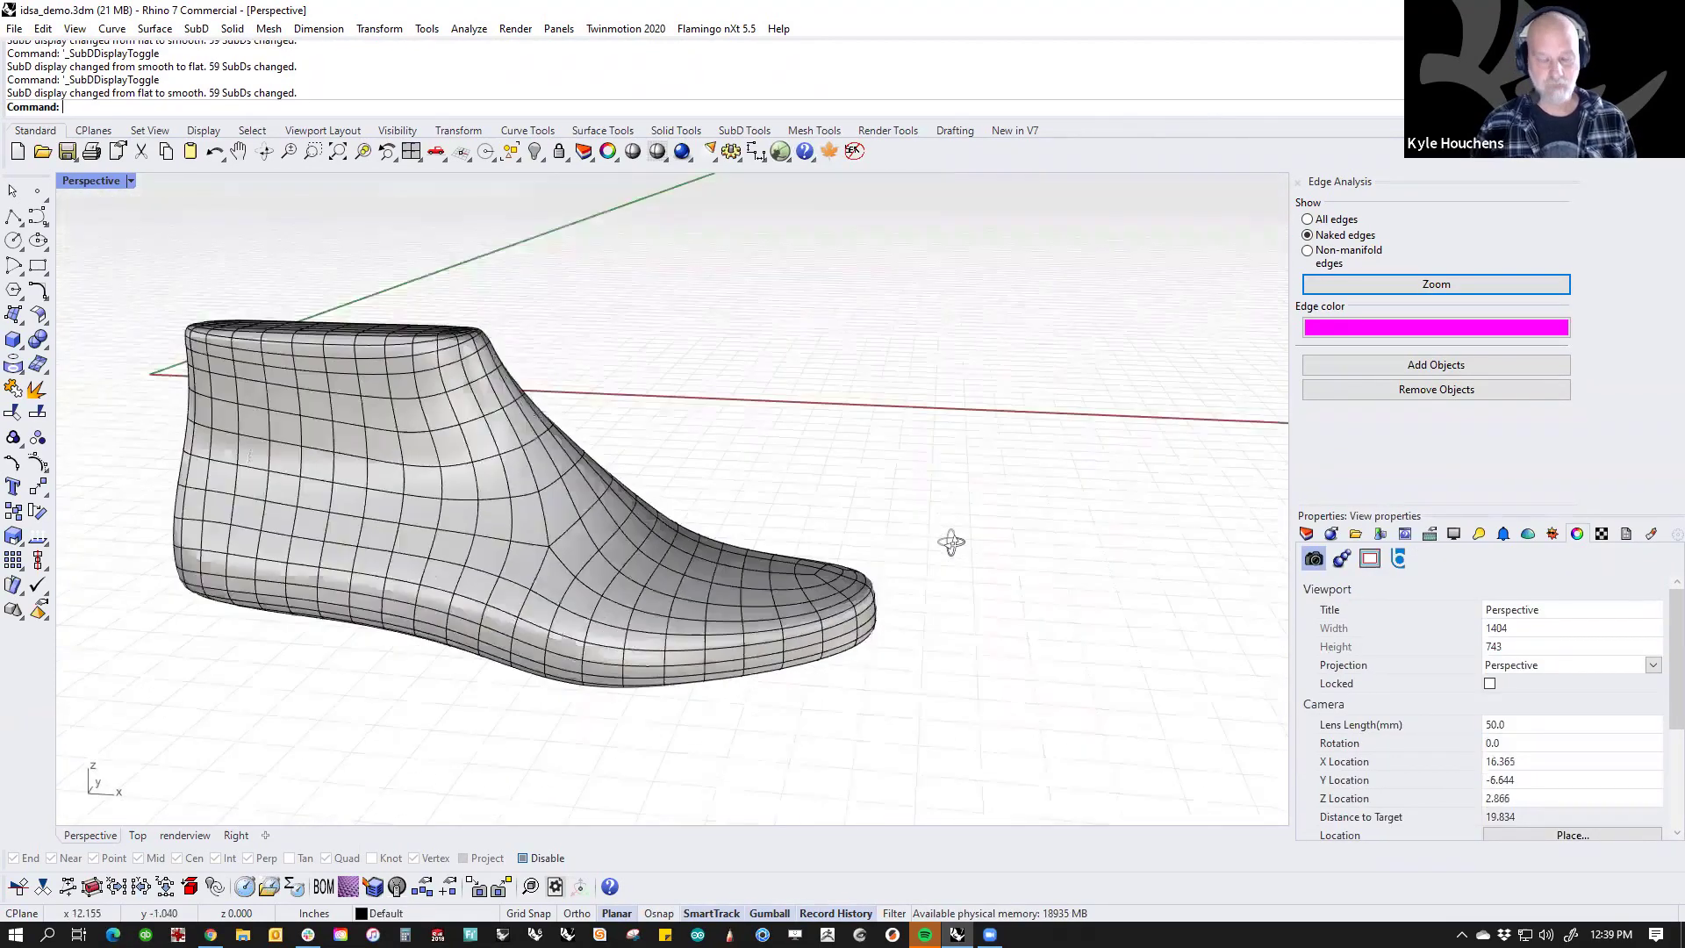
pyautogui.keyDown('ctrl'); pyautogui.keyDown('shift'); pyautogui.moveTo(649, 383); pyautogui.dragTo(1000, 702); pyautogui.keyUp('shift'); pyautogui.keyUp('ctrl')
pyautogui.press('Return')
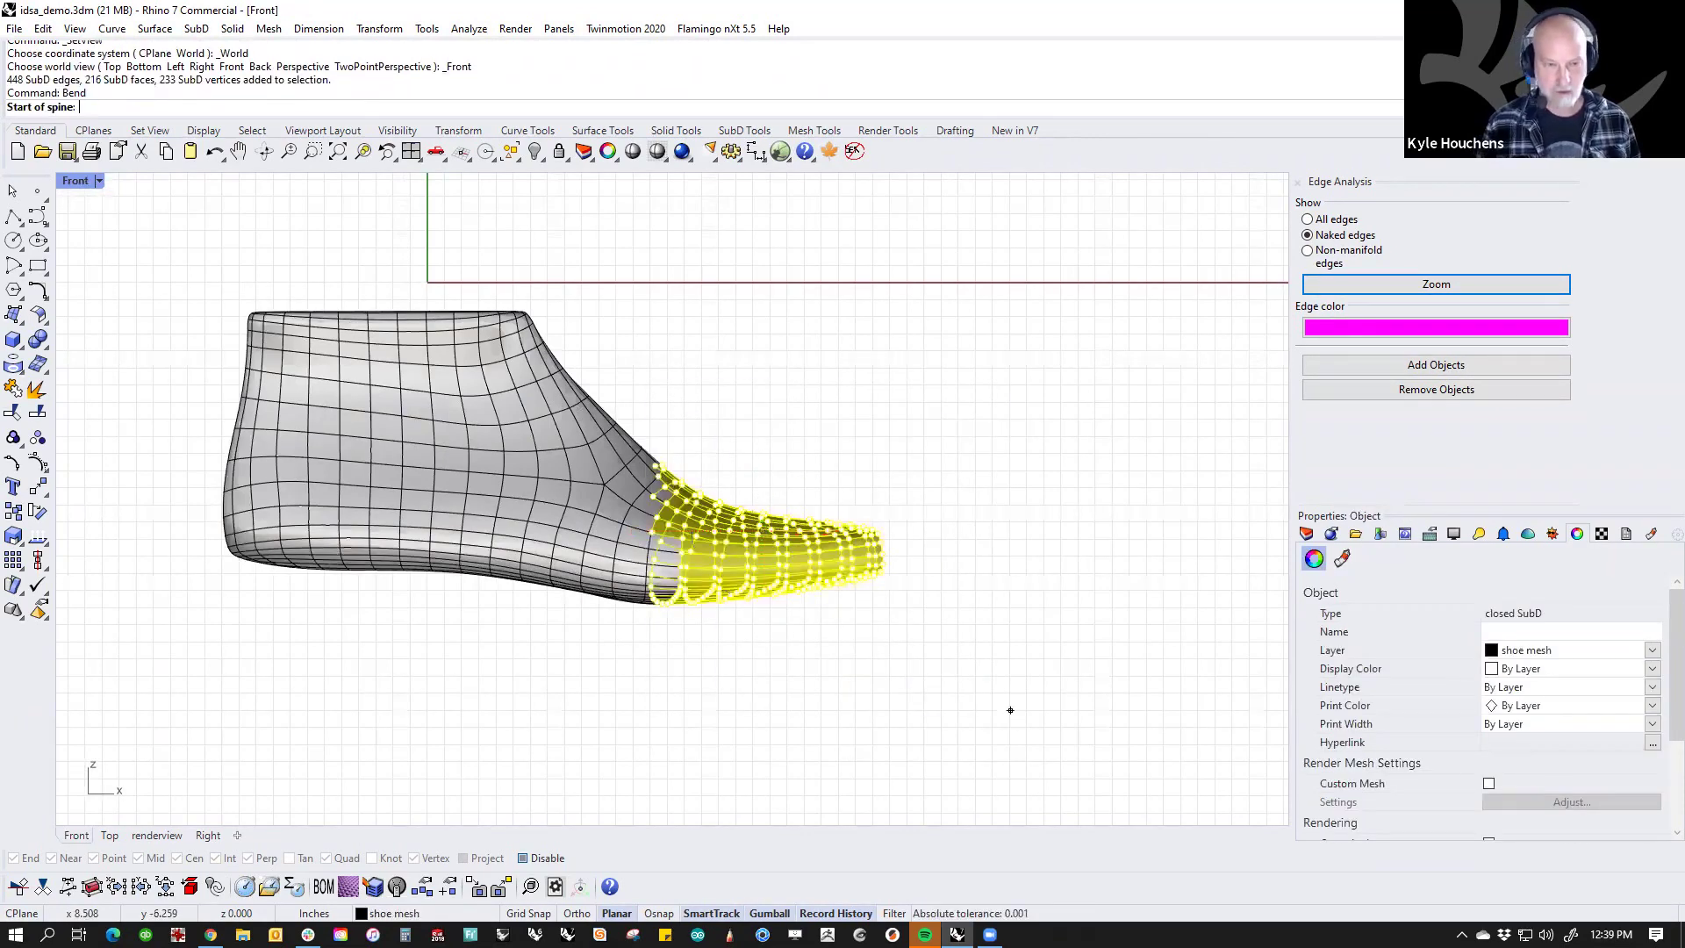
pyautogui.click(684, 542)
pyautogui.click(902, 538)
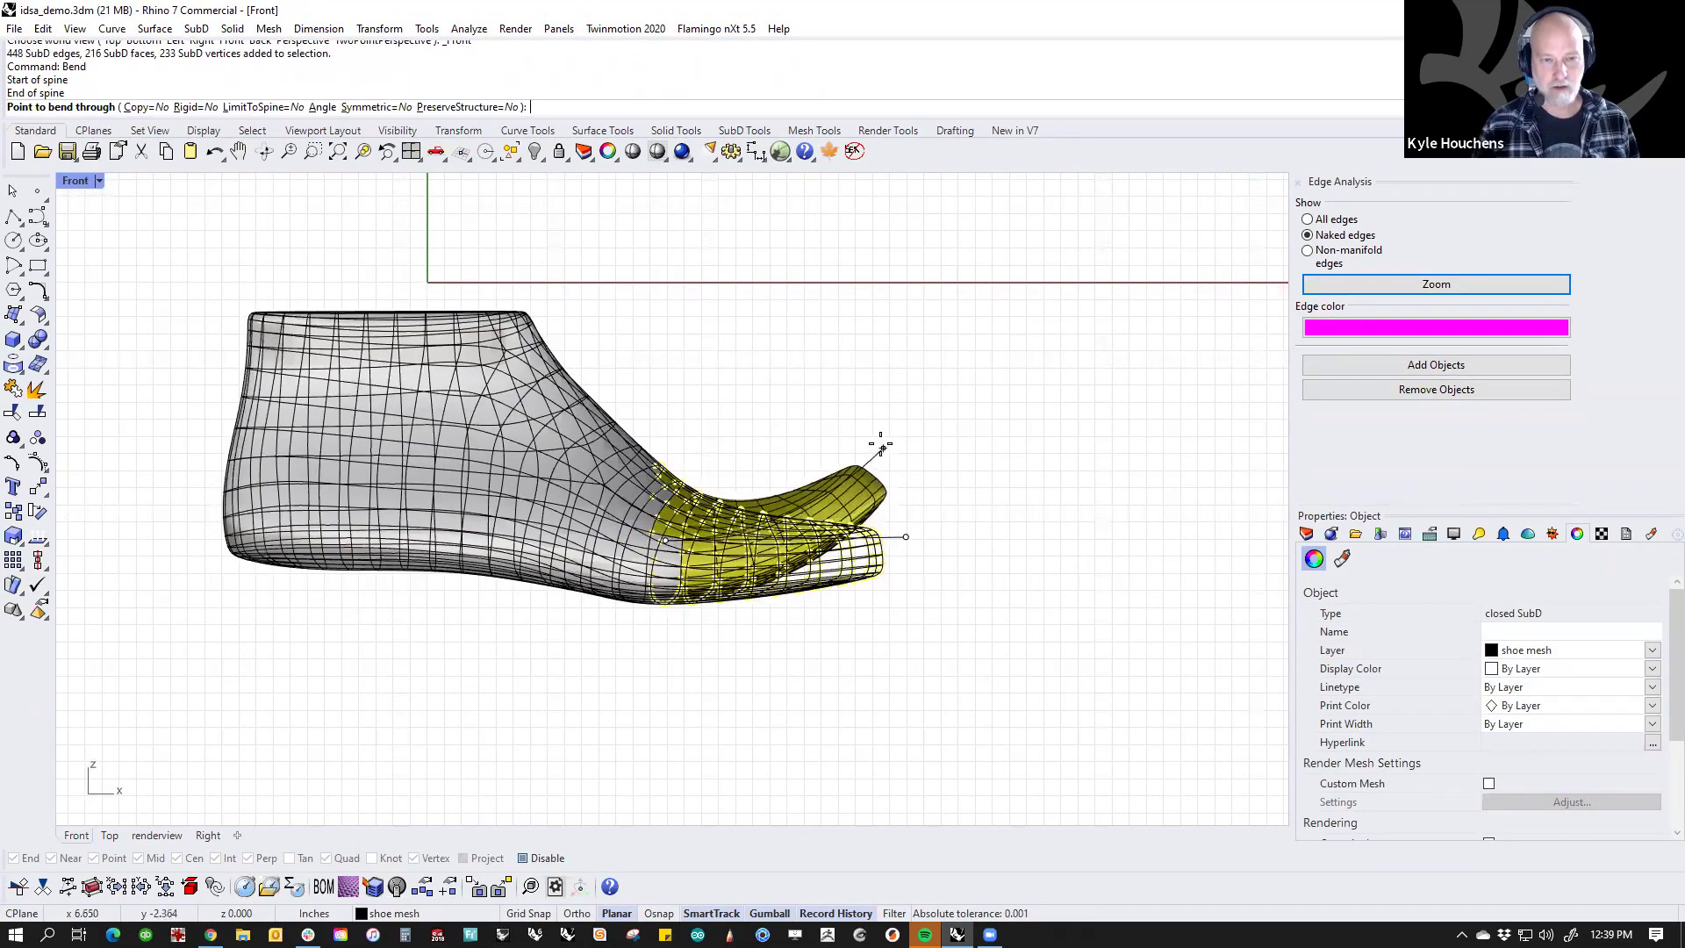
pyautogui.click(877, 441)
pyautogui.press('Escape')
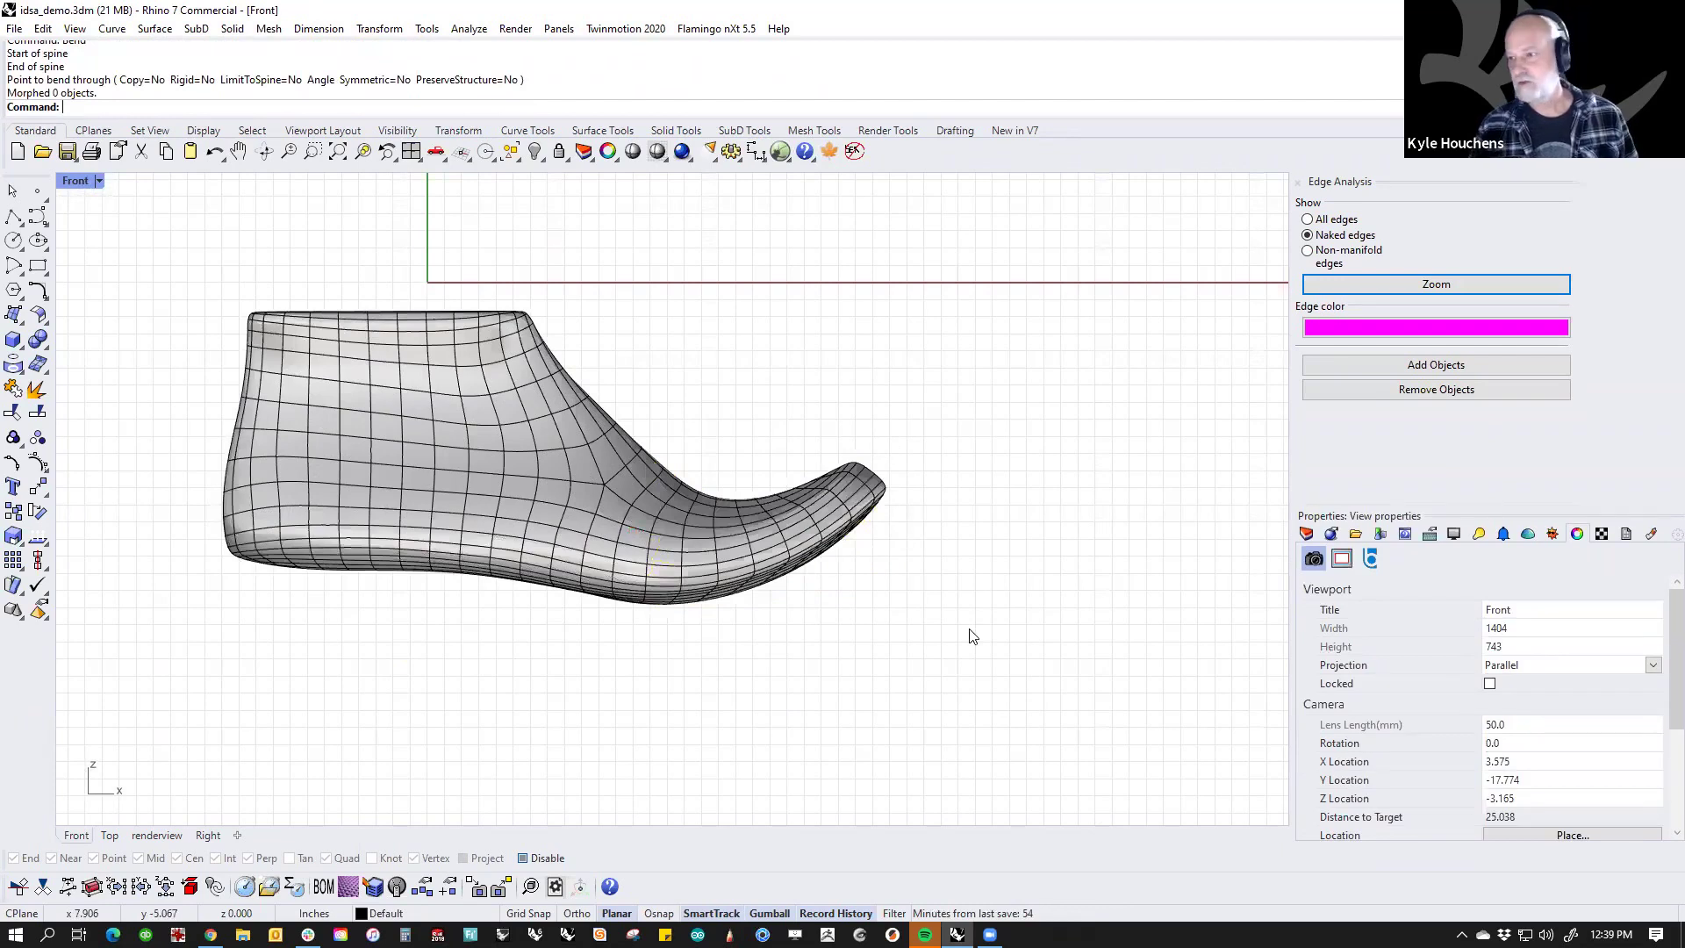
pyautogui.hotkey('ctrl', 'z')
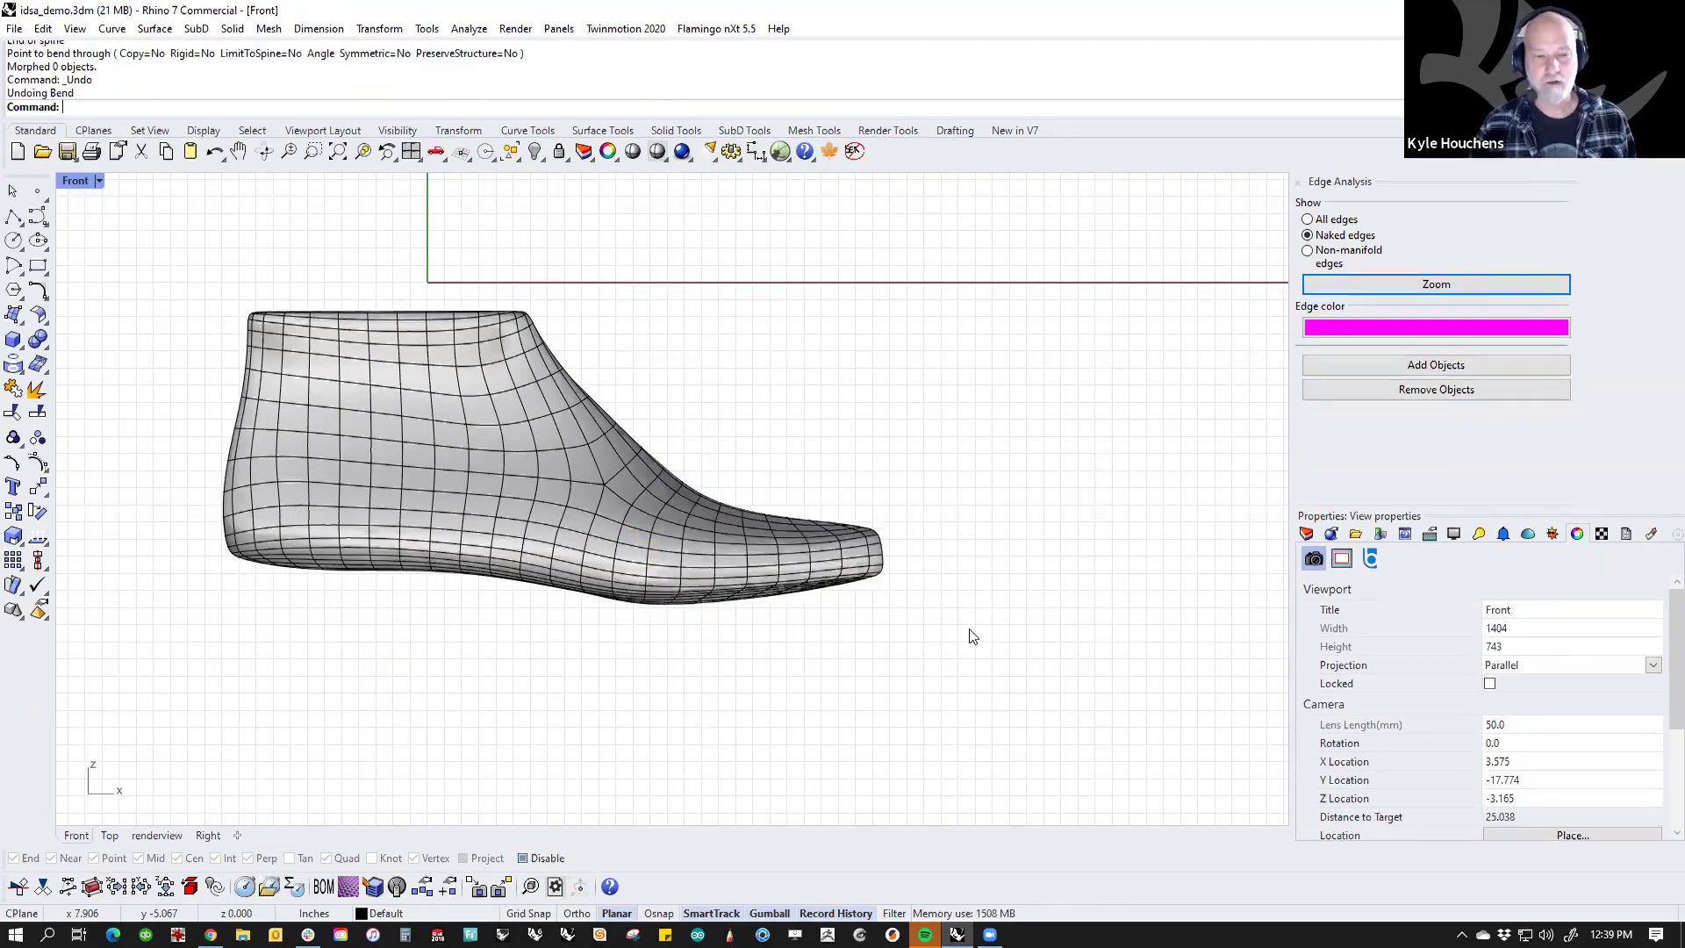
# Step: Extrude a horizontal strip of SubD faces outward from one side of the ankle
pyautogui.hotkey('ctrl', 'F4')
pyautogui.scroll(4, 472, 459)
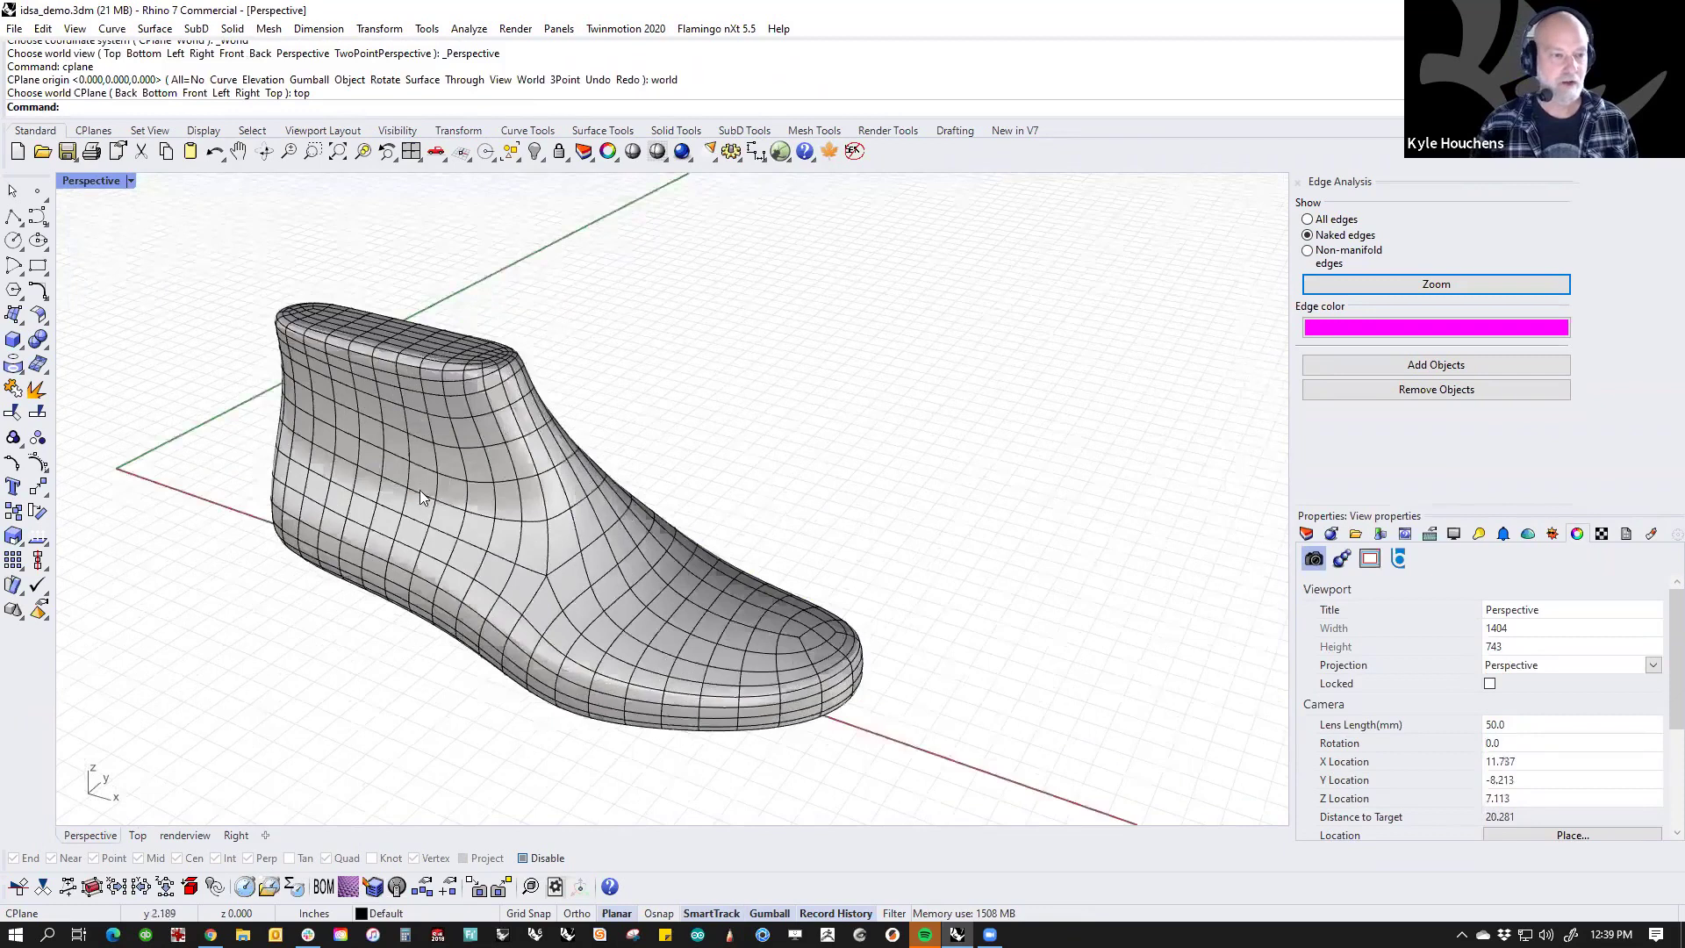
pyautogui.keyDown('ctrl'); pyautogui.keyDown('shift'); pyautogui.click(409, 487); pyautogui.keyUp('shift'); pyautogui.keyUp('ctrl')
pyautogui.keyDown('ctrl'); pyautogui.keyDown('shift'); pyautogui.click(377, 469); pyautogui.keyUp('shift'); pyautogui.keyUp('ctrl')
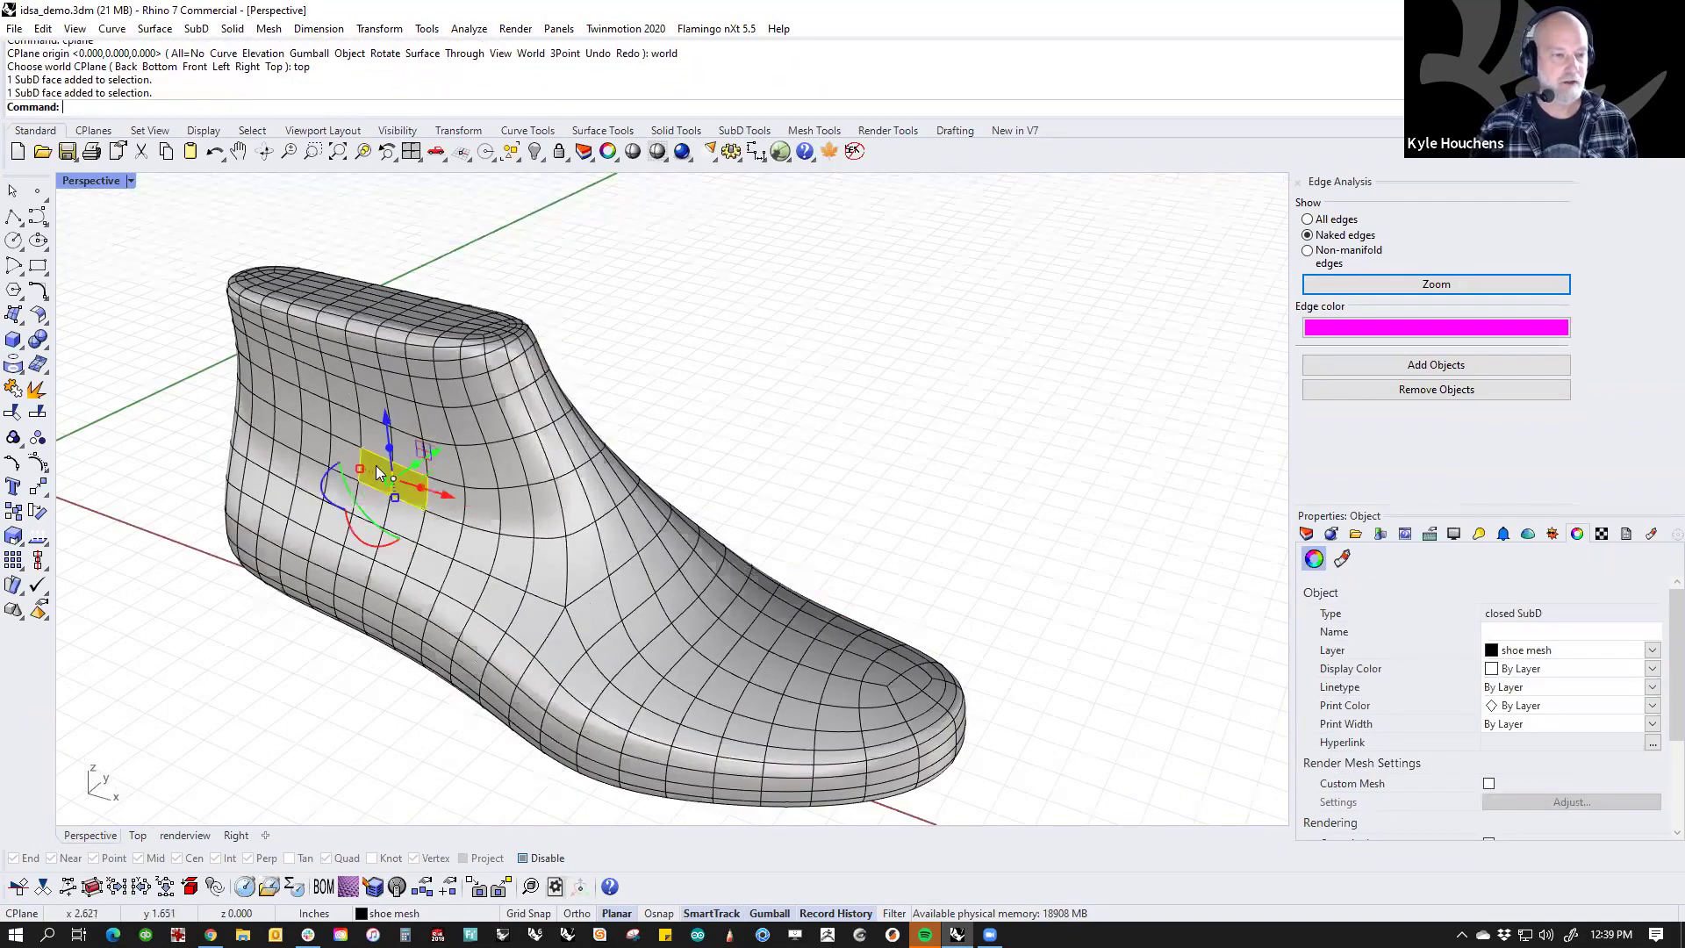
pyautogui.keyDown('ctrl'); pyautogui.keyDown('shift'); pyautogui.click(263, 420); pyautogui.keyUp('shift'); pyautogui.keyUp('ctrl')
pyautogui.keyDown('ctrl'); pyautogui.keyDown('shift'); pyautogui.click(288, 428); pyautogui.keyUp('shift'); pyautogui.keyUp('ctrl')
pyautogui.doubleClick(312, 430)
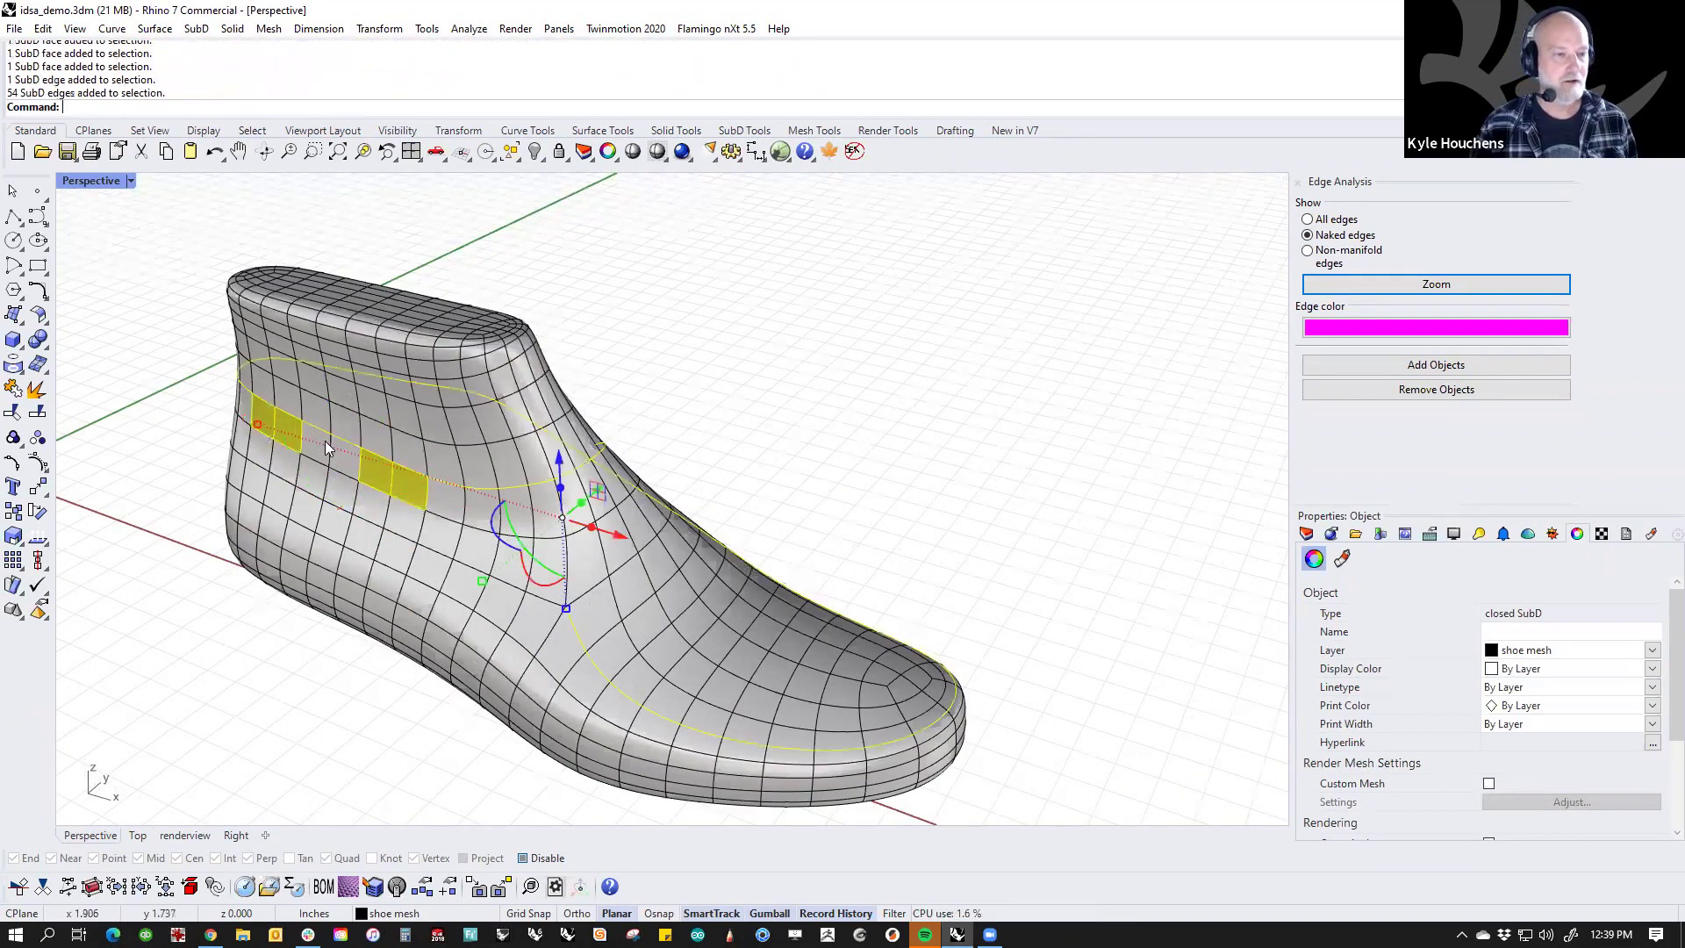
pyautogui.keyDown('ctrl'); pyautogui.keyDown('shift'); pyautogui.click(282, 436); pyautogui.keyUp('shift'); pyautogui.keyUp('ctrl')
pyautogui.keyDown('ctrl'); pyautogui.keyDown('shift'); pyautogui.click(441, 497); pyautogui.keyUp('shift'); pyautogui.keyUp('ctrl')
pyautogui.keyDown('ctrl'); pyautogui.keyDown('shift'); pyautogui.click(405, 488); pyautogui.keyUp('shift'); pyautogui.keyUp('ctrl')
pyautogui.keyDown('ctrl'); pyautogui.keyDown('shift'); pyautogui.doubleClick(405, 487); pyautogui.keyUp('shift'); pyautogui.keyUp('ctrl')
pyautogui.moveTo(388, 448); pyautogui.dragTo(292, 509)
pyautogui.click(822, 455)
# Step: Extrude a matching horizontal strip of SubD faces outward from the opposite side of the ankle
pyautogui.moveTo(746, 505); pyautogui.dragTo(564, 376, button='right')
pyautogui.scroll(8, 563, 377)
pyautogui.keyDown('ctrl'); pyautogui.keyDown('shift'); pyautogui.click(550, 382); pyautogui.keyUp('shift'); pyautogui.keyUp('ctrl')
pyautogui.moveTo(691, 417); pyautogui.dragTo(973, 408, button='right')
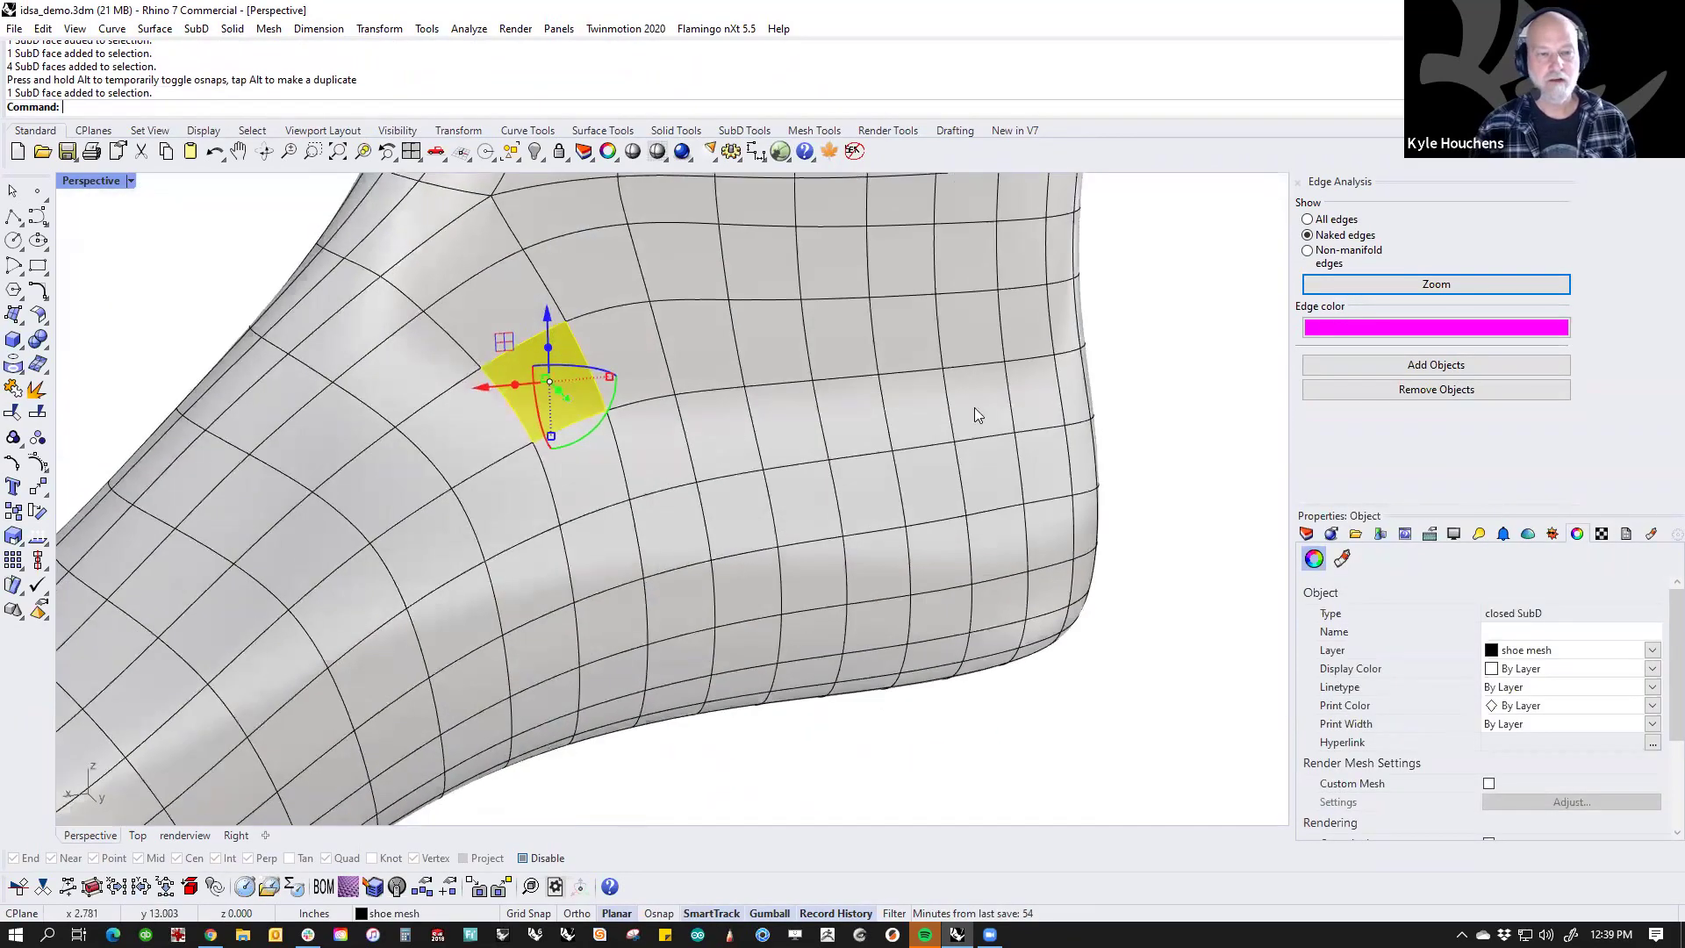
pyautogui.keyDown('ctrl'); pyautogui.keyDown('shift'); pyautogui.click(1018, 332); pyautogui.keyUp('shift'); pyautogui.keyUp('ctrl')
pyautogui.keyDown('ctrl'); pyautogui.keyDown('shift'); pyautogui.doubleClick(972, 332); pyautogui.keyUp('shift'); pyautogui.keyUp('ctrl')
pyautogui.moveTo(789, 450); pyautogui.dragTo(896, 455, button='right')
pyautogui.moveTo(832, 353); pyautogui.dragTo(1106, 546)
pyautogui.click(1105, 546)
# Step: Crease the closed SubD edge loop running just below the ankle's top rim
pyautogui.moveTo(1097, 537); pyautogui.dragTo(552, 495, button='right')
pyautogui.scroll(-4, 858, 495)
pyautogui.scroll(-3, 370, 496)
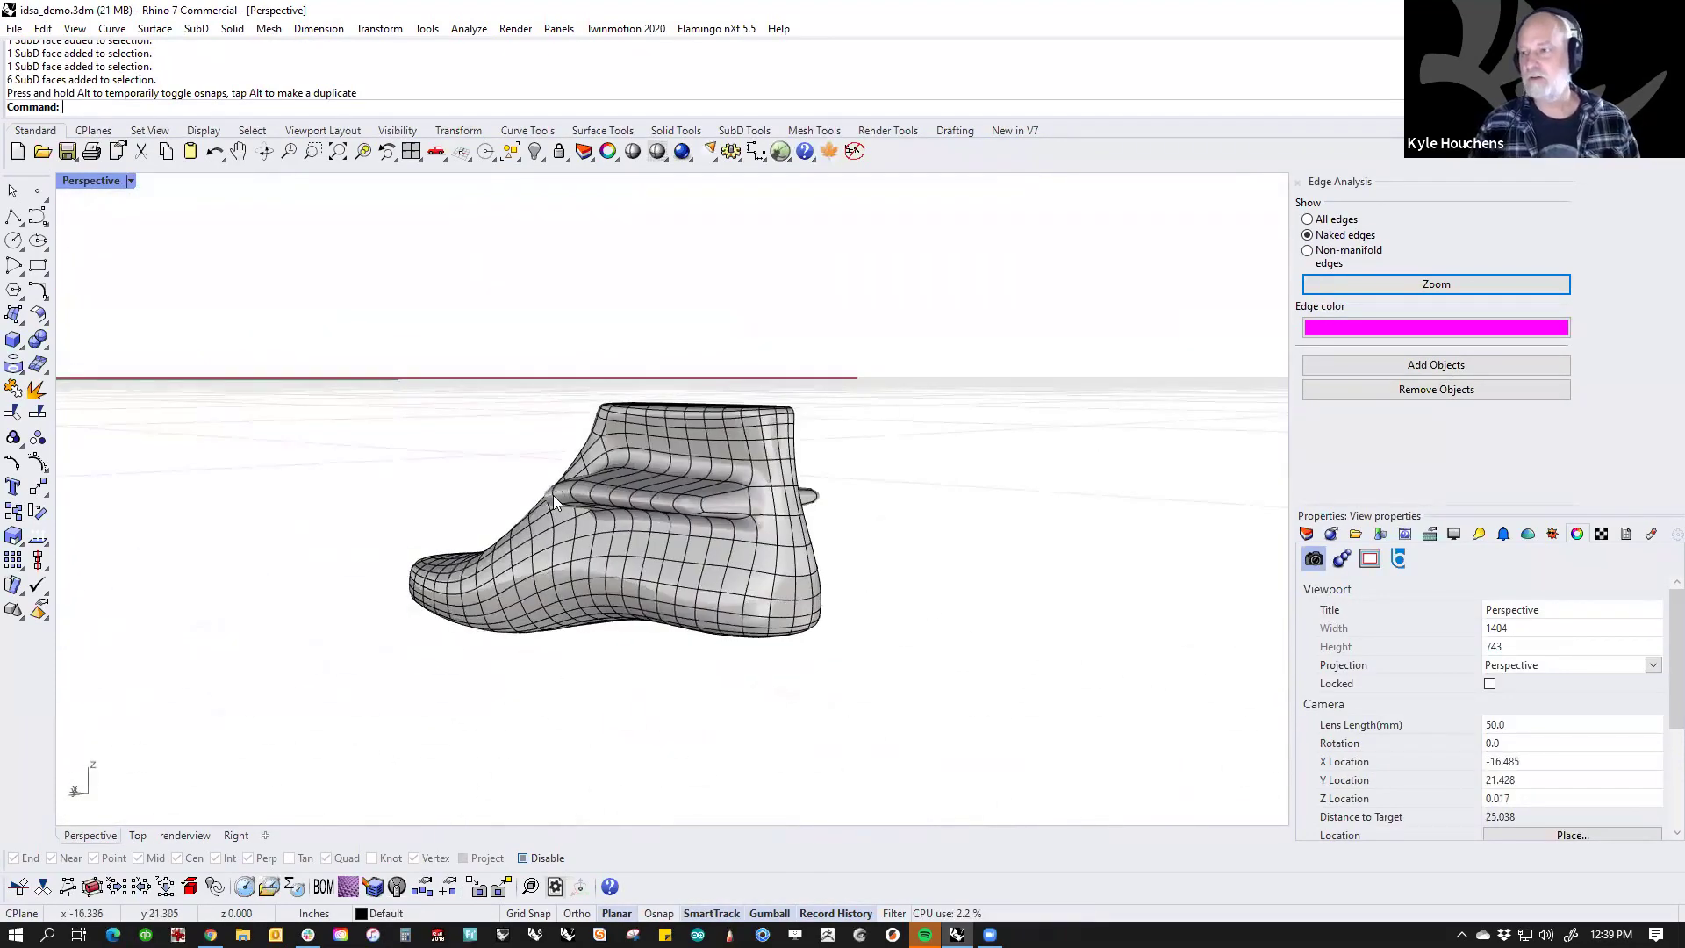
pyautogui.scroll(6, 558, 449)
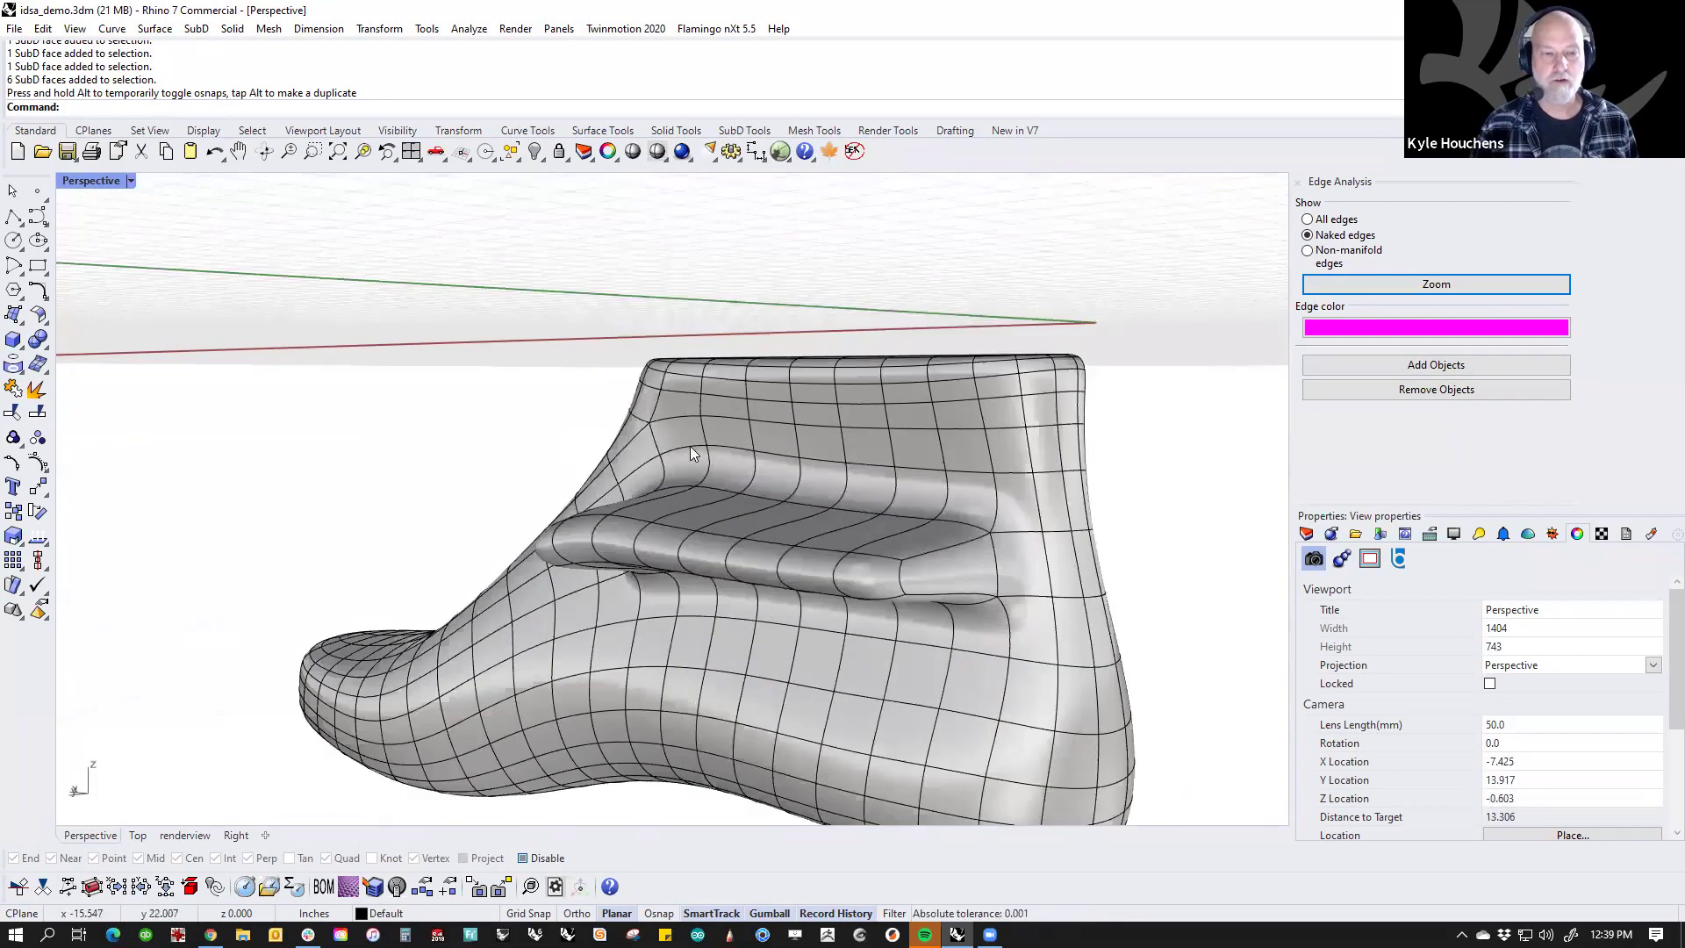
pyautogui.moveTo(715, 390); pyautogui.dragTo(790, 397, button='right')
pyautogui.keyDown('ctrl'); pyautogui.keyDown('shift'); pyautogui.doubleClick(788, 396); pyautogui.keyUp('shift'); pyautogui.keyUp('ctrl')
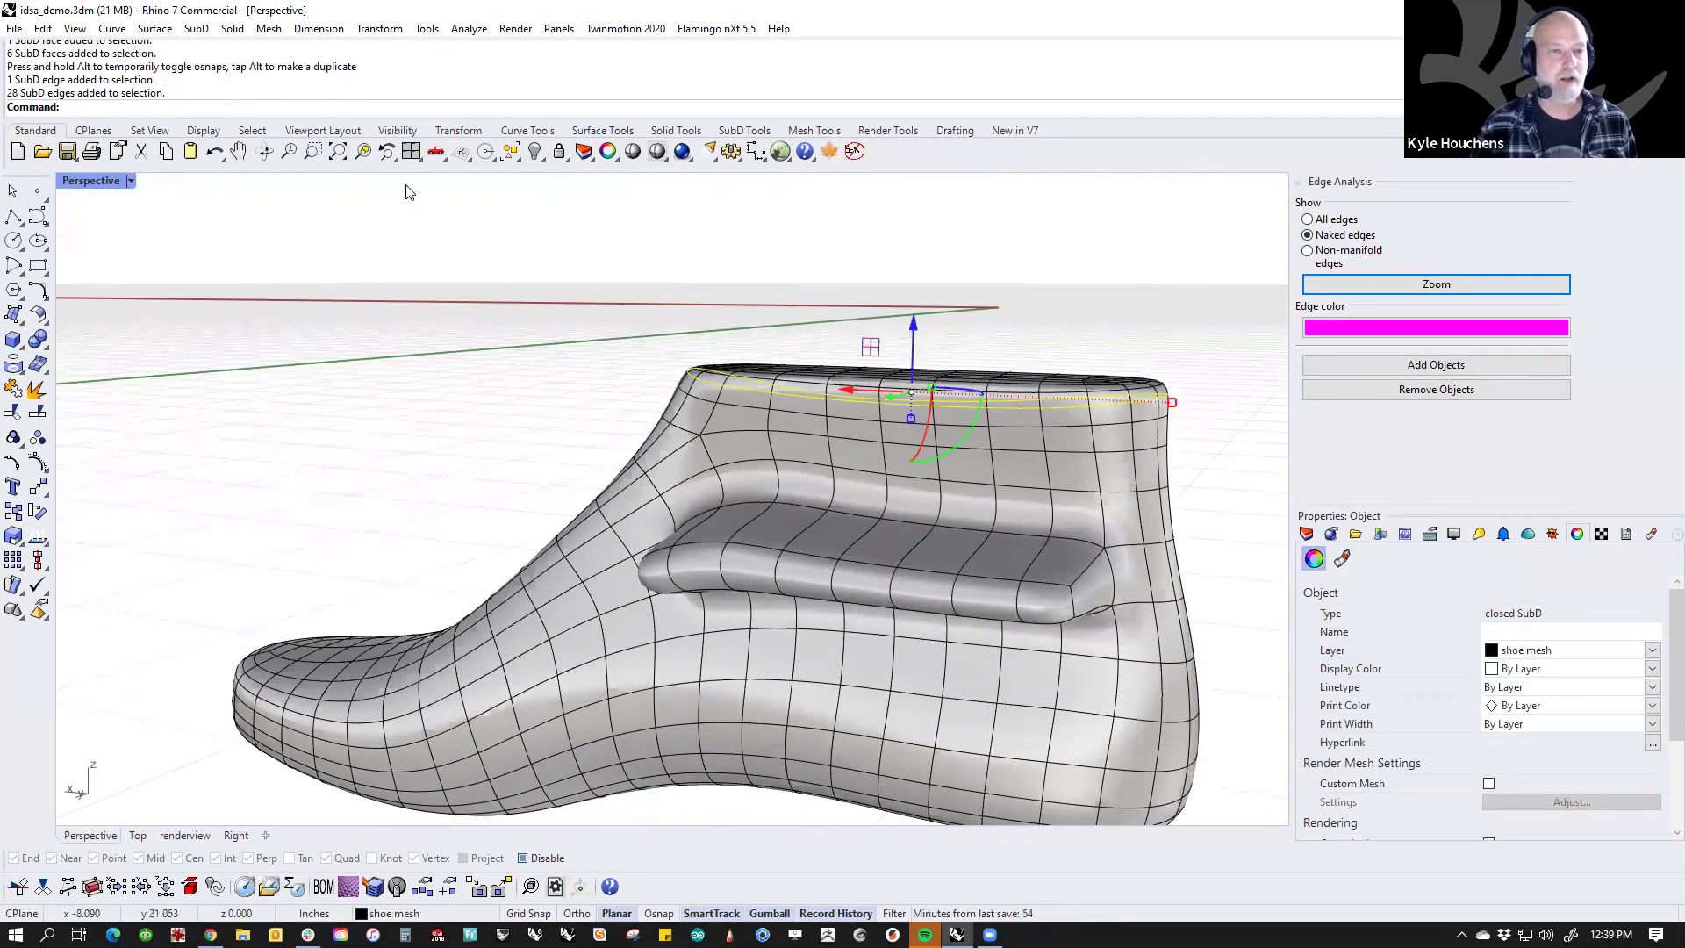
pyautogui.click(744, 130)
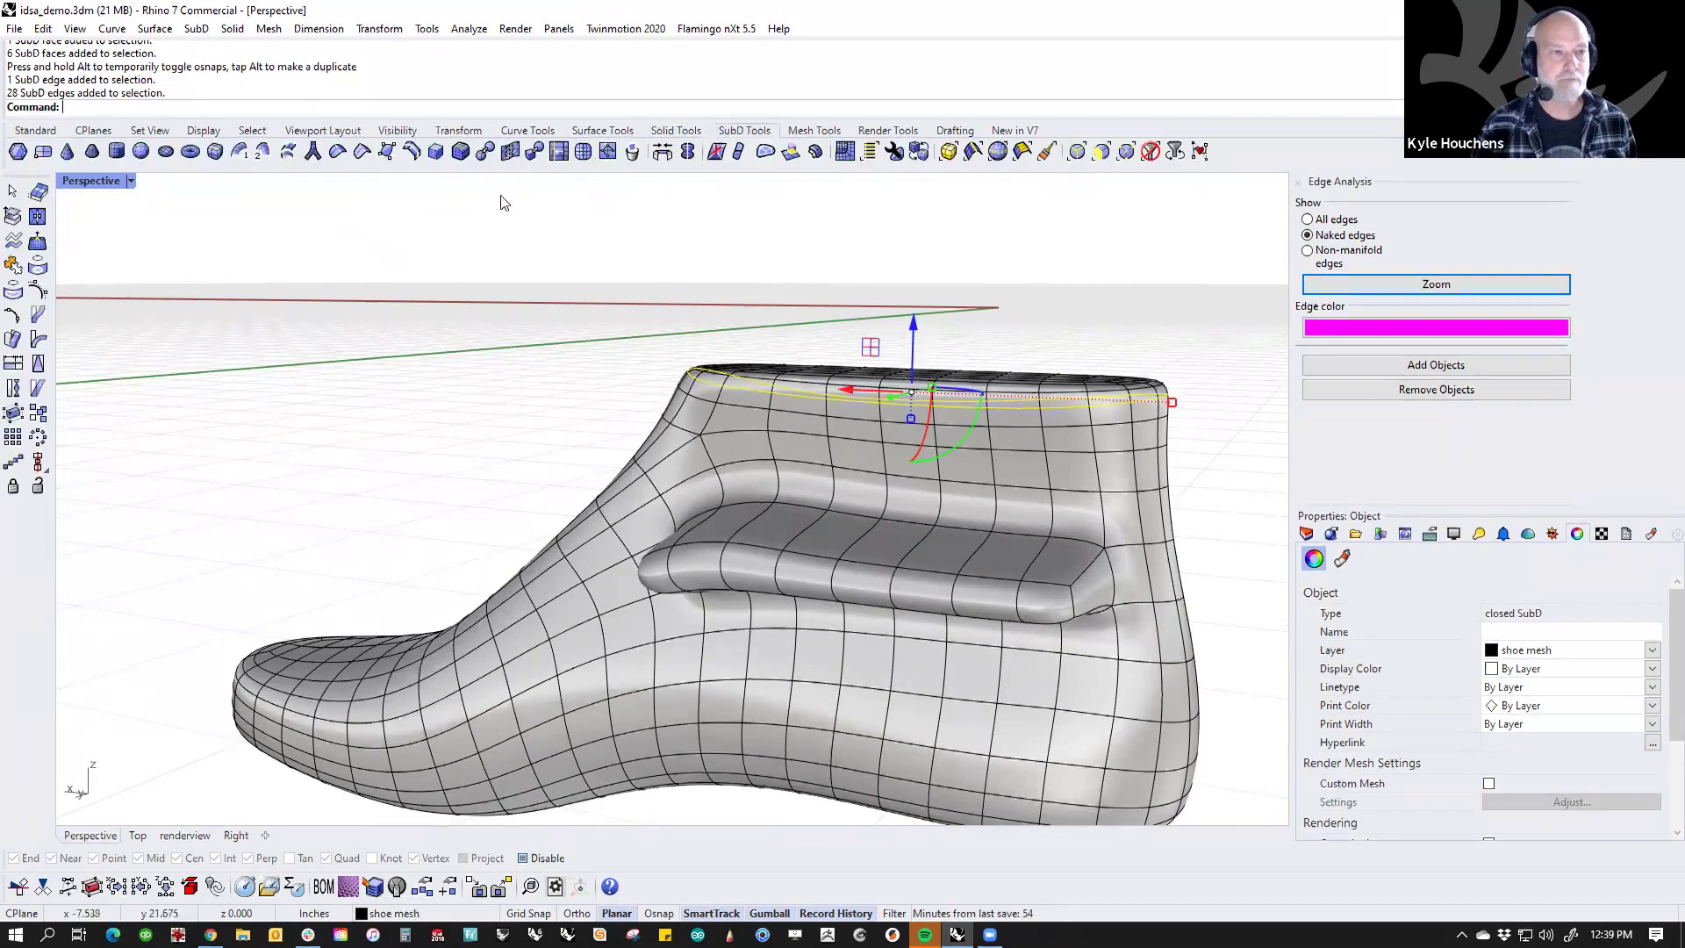
pyautogui.click(362, 153)
pyautogui.scroll(5, 481, 361)
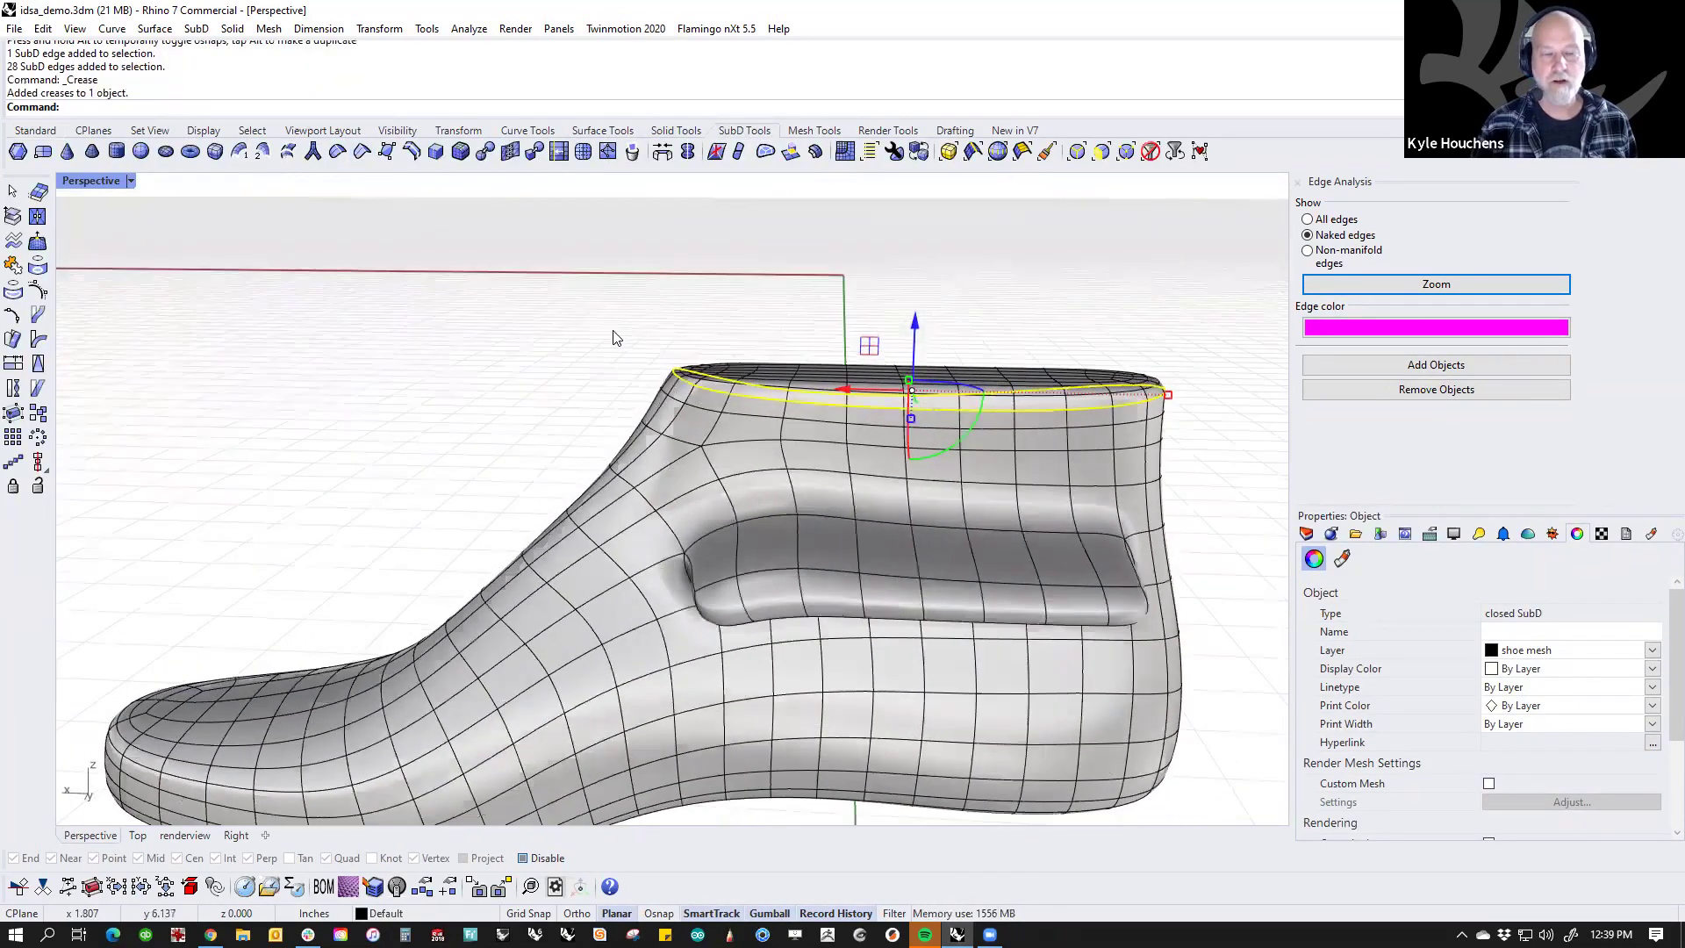
# Step: Pull an edge loop near the ankle's top rim upward and view the modified last
pyautogui.moveTo(1037, 393); pyautogui.dragTo(842, 428, button='right')
pyautogui.keyDown('ctrl'); pyautogui.keyDown('shift'); pyautogui.doubleClick(842, 429); pyautogui.keyUp('shift'); pyautogui.keyUp('ctrl')
pyautogui.moveTo(840, 428); pyautogui.dragTo(880, 334)
pyautogui.press('Escape')
pyautogui.moveTo(880, 335); pyautogui.dragTo(774, 497, button='right')
# Step: Undo the edge loop edit, the rim crease and both side extrusions
pyautogui.hotkey('ctrl', 'z')
pyautogui.hotkey('ctrl', 'z')
pyautogui.hotkey('ctrl', 'z')
pyautogui.hotkey('ctrl', 'z')
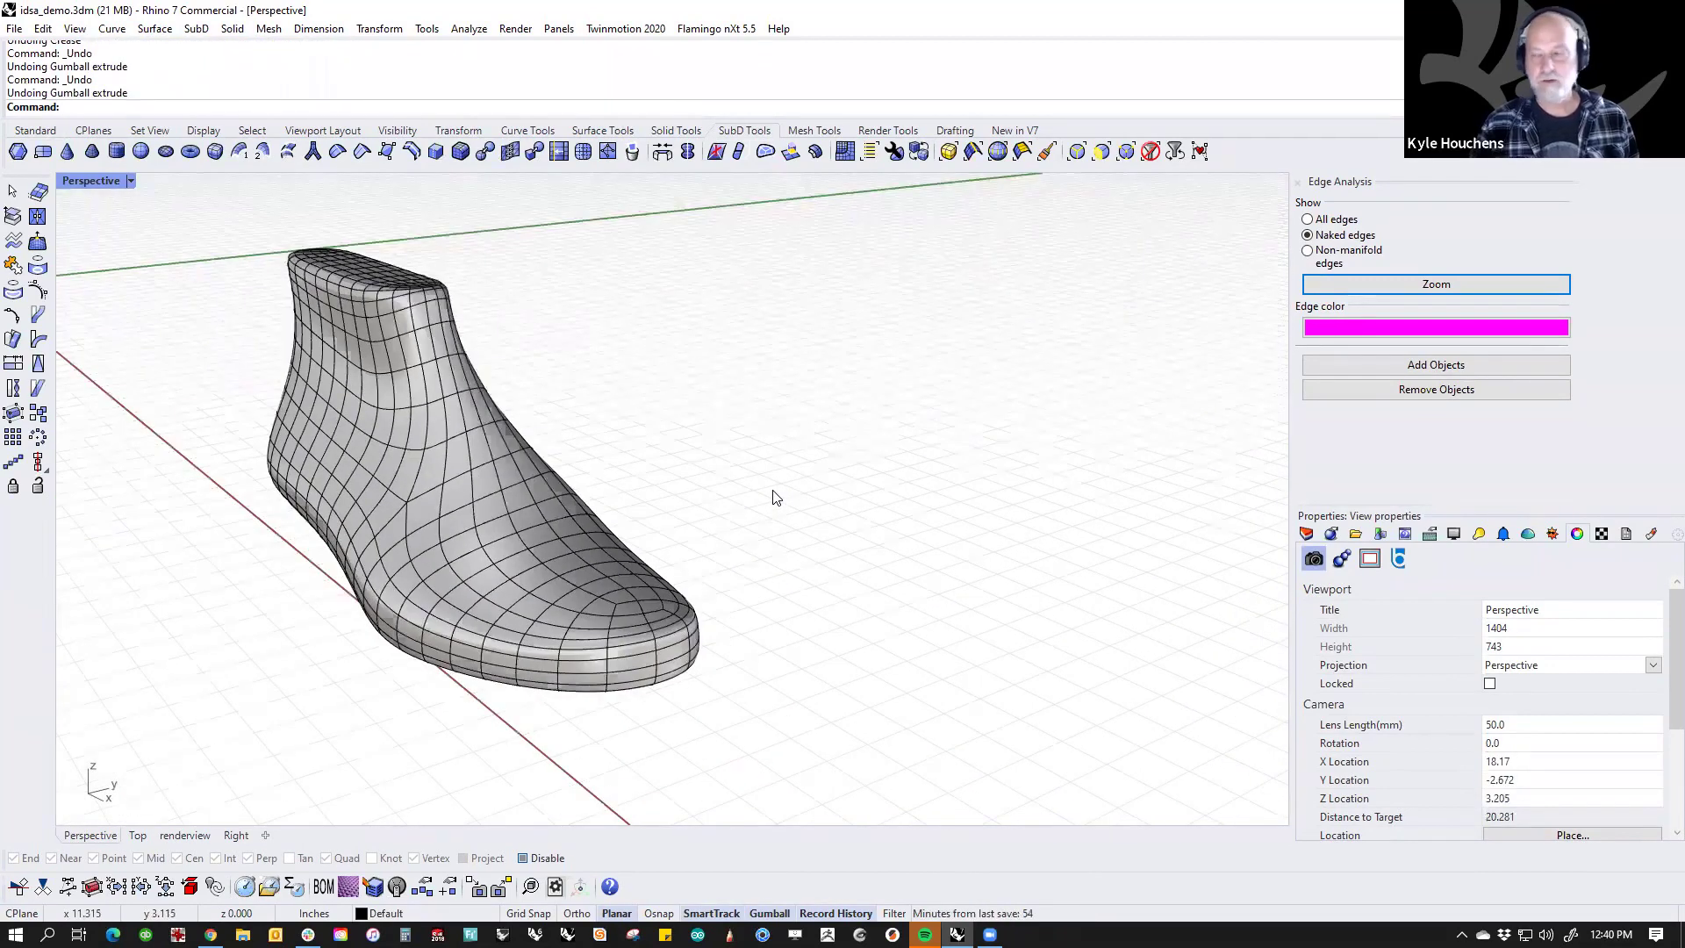
# Step: Convert the SubD shoe last to NURBS, keeping the input object, with packed faces and G1x extraordinary vertices
pyautogui.click(571, 520)
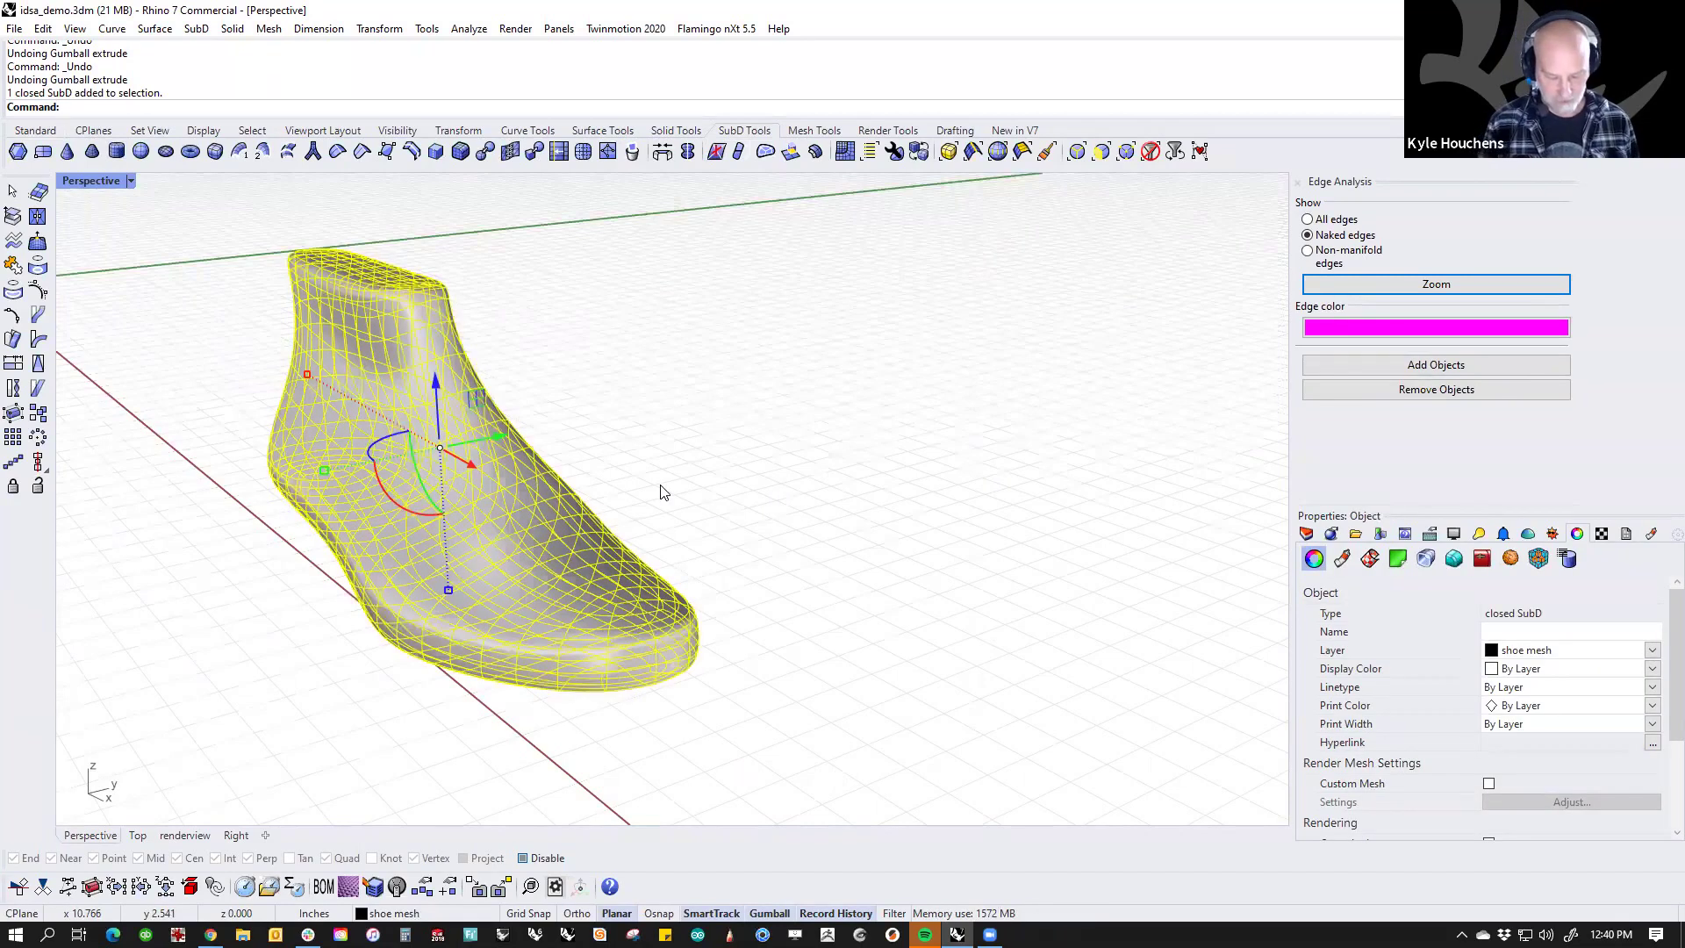
pyautogui.write('ToNURBS')
pyautogui.press('Return')
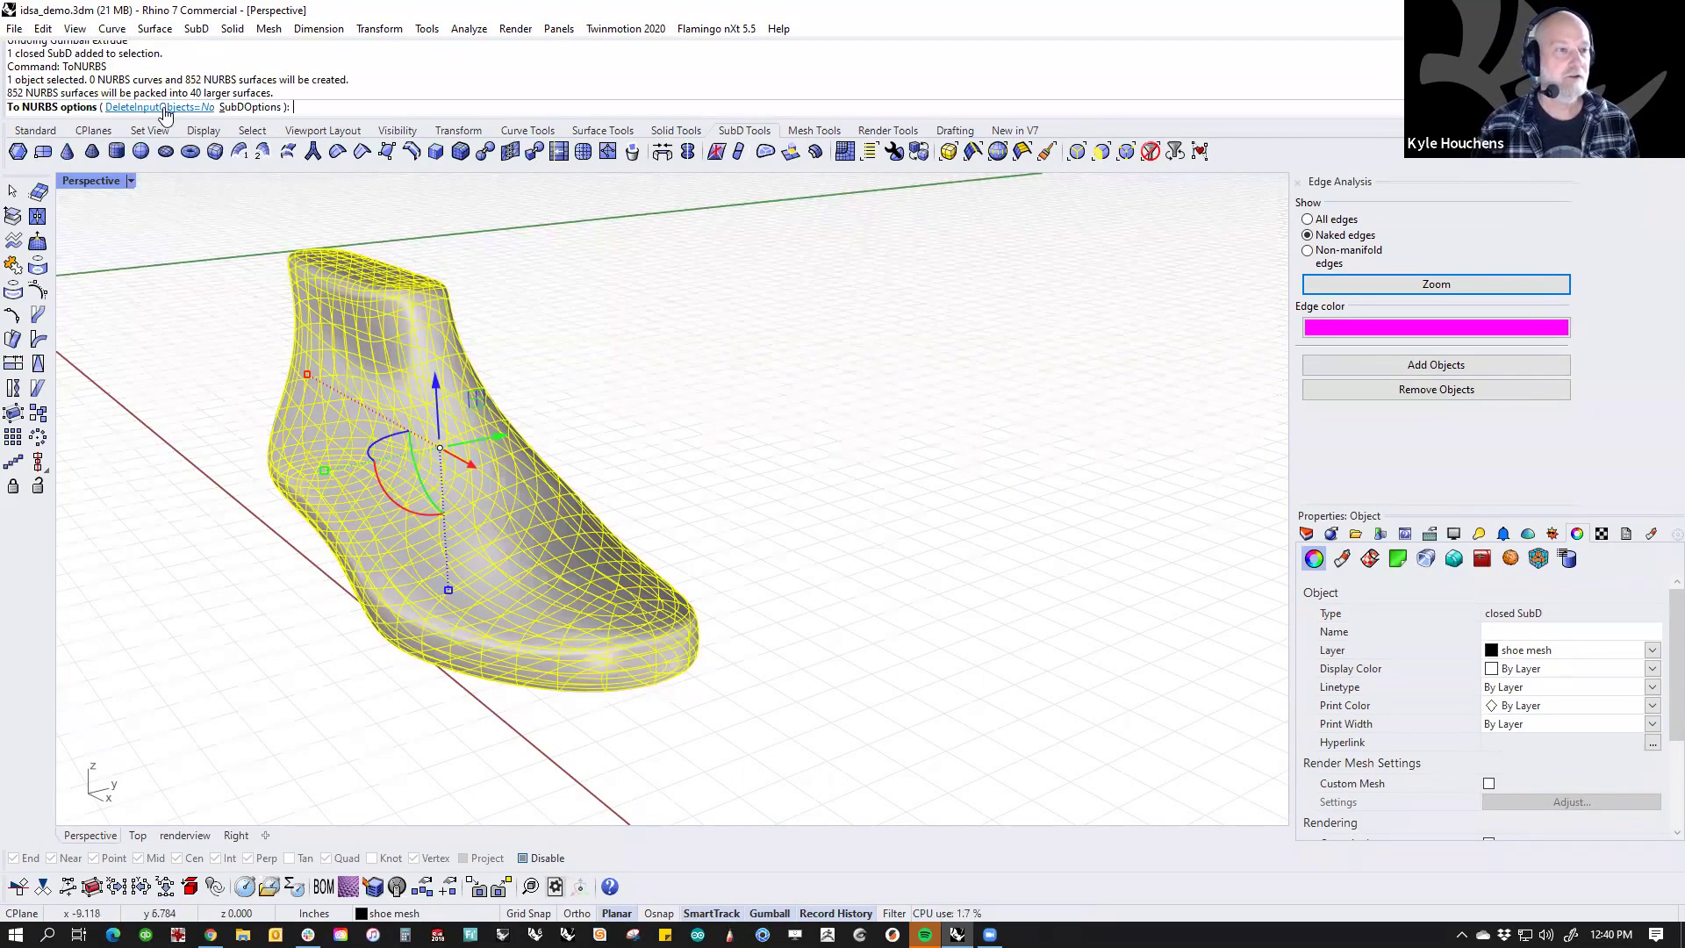
pyautogui.click(256, 107)
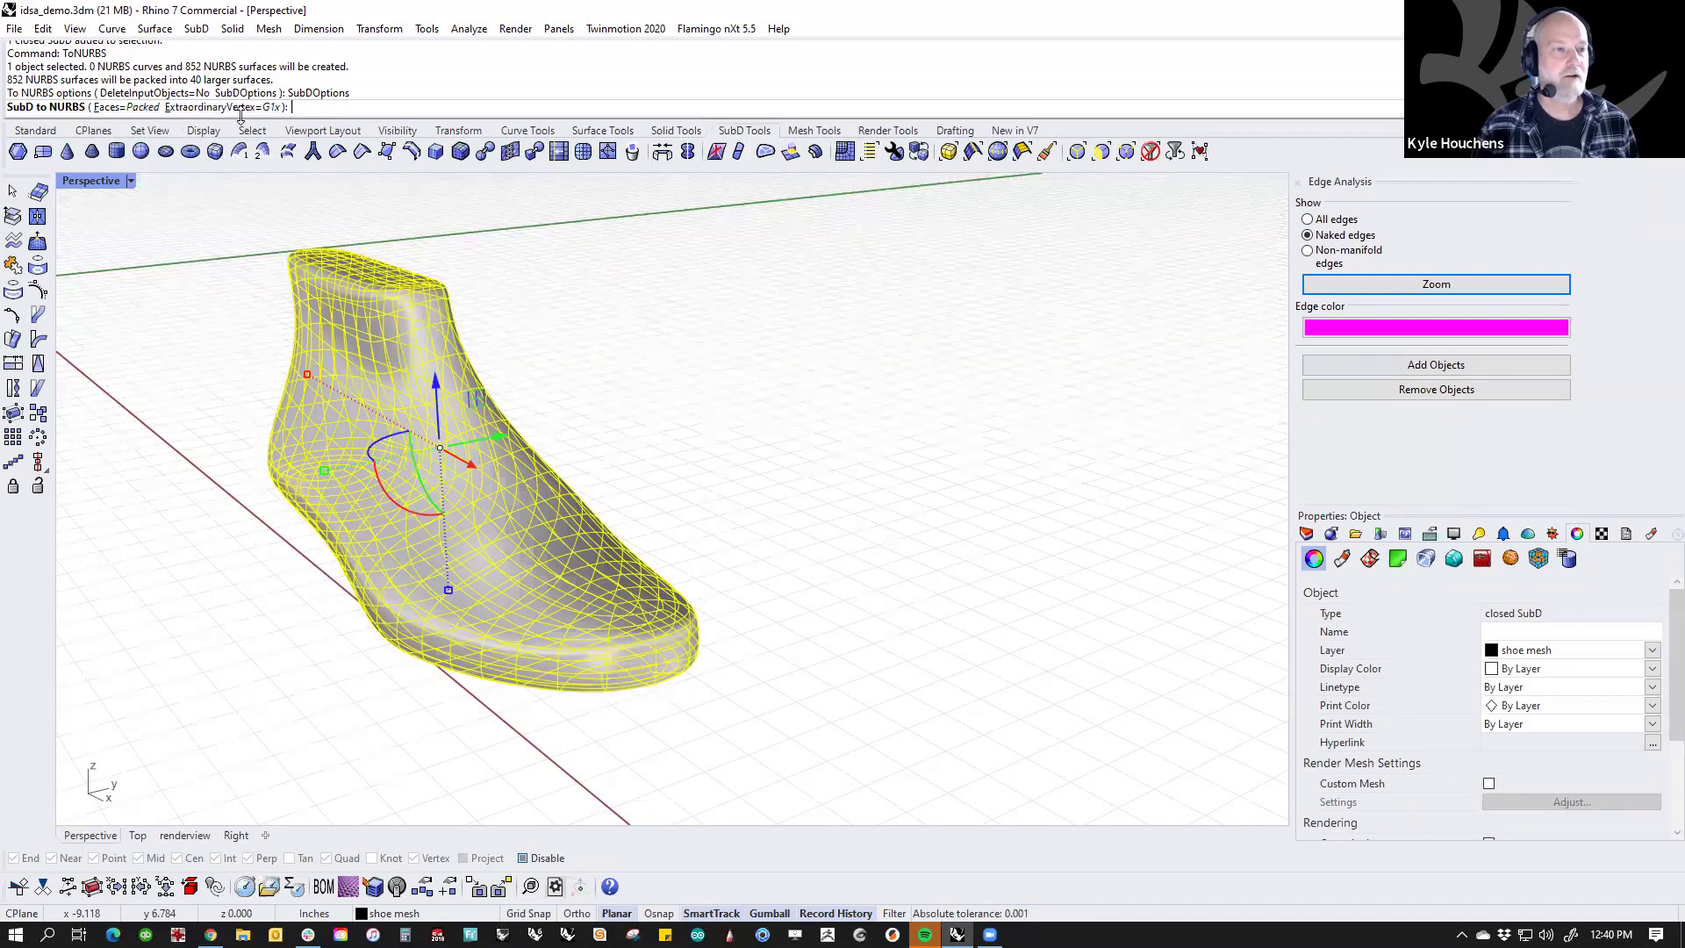
pyautogui.click(184, 107)
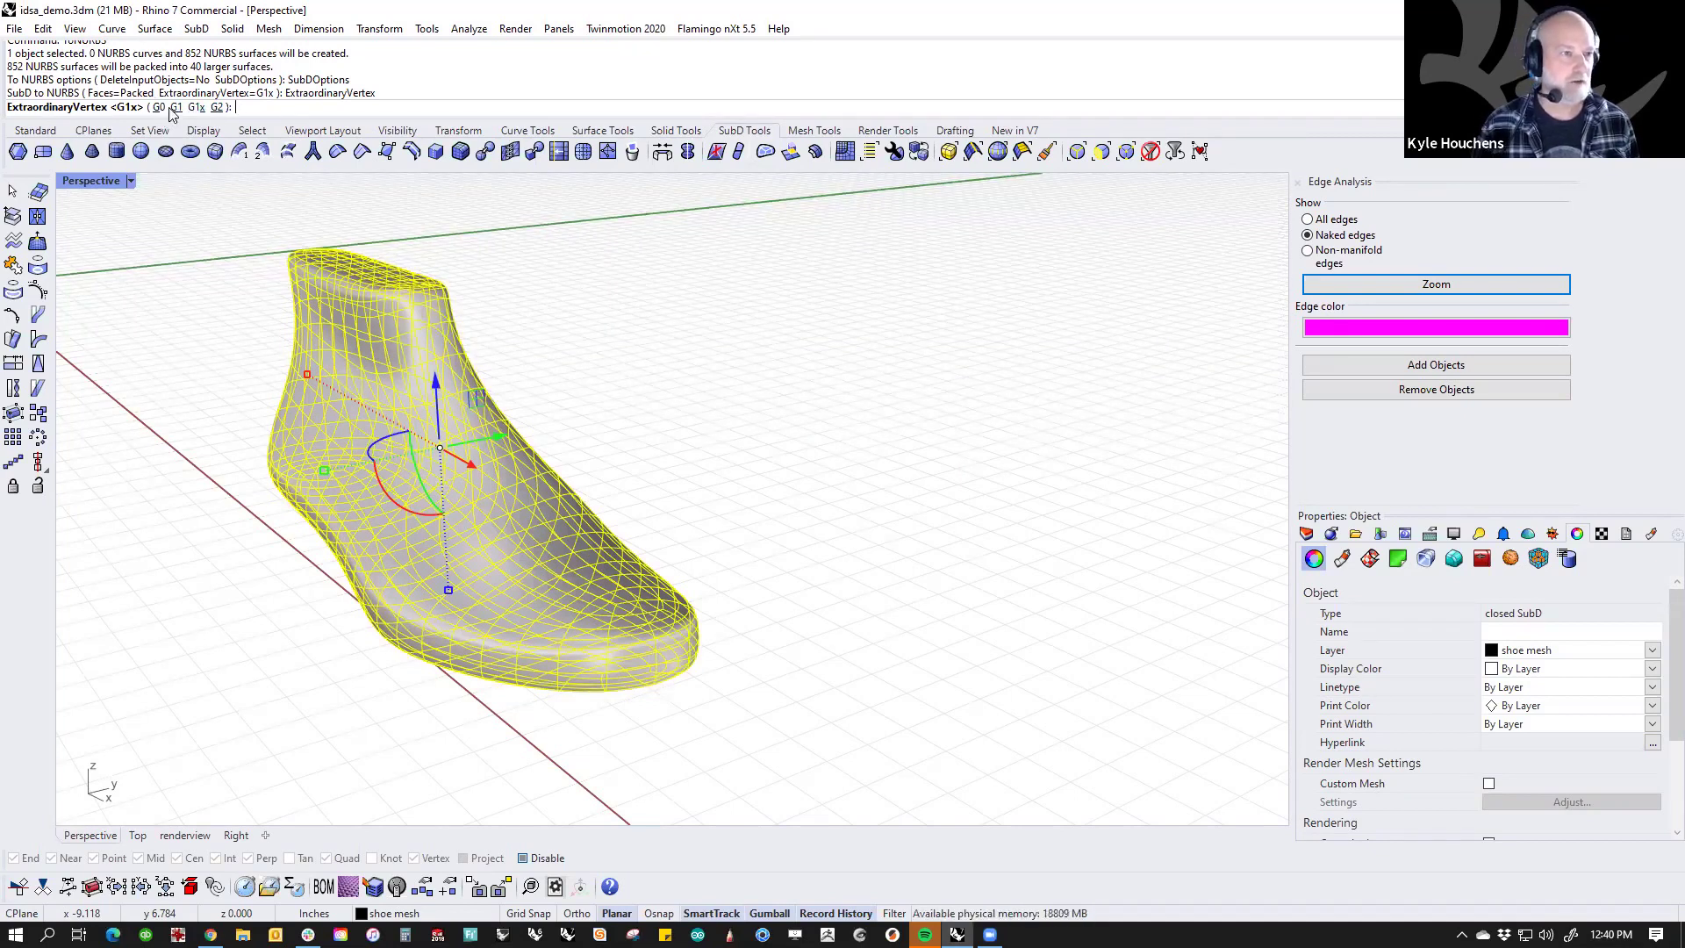
pyautogui.click(195, 109)
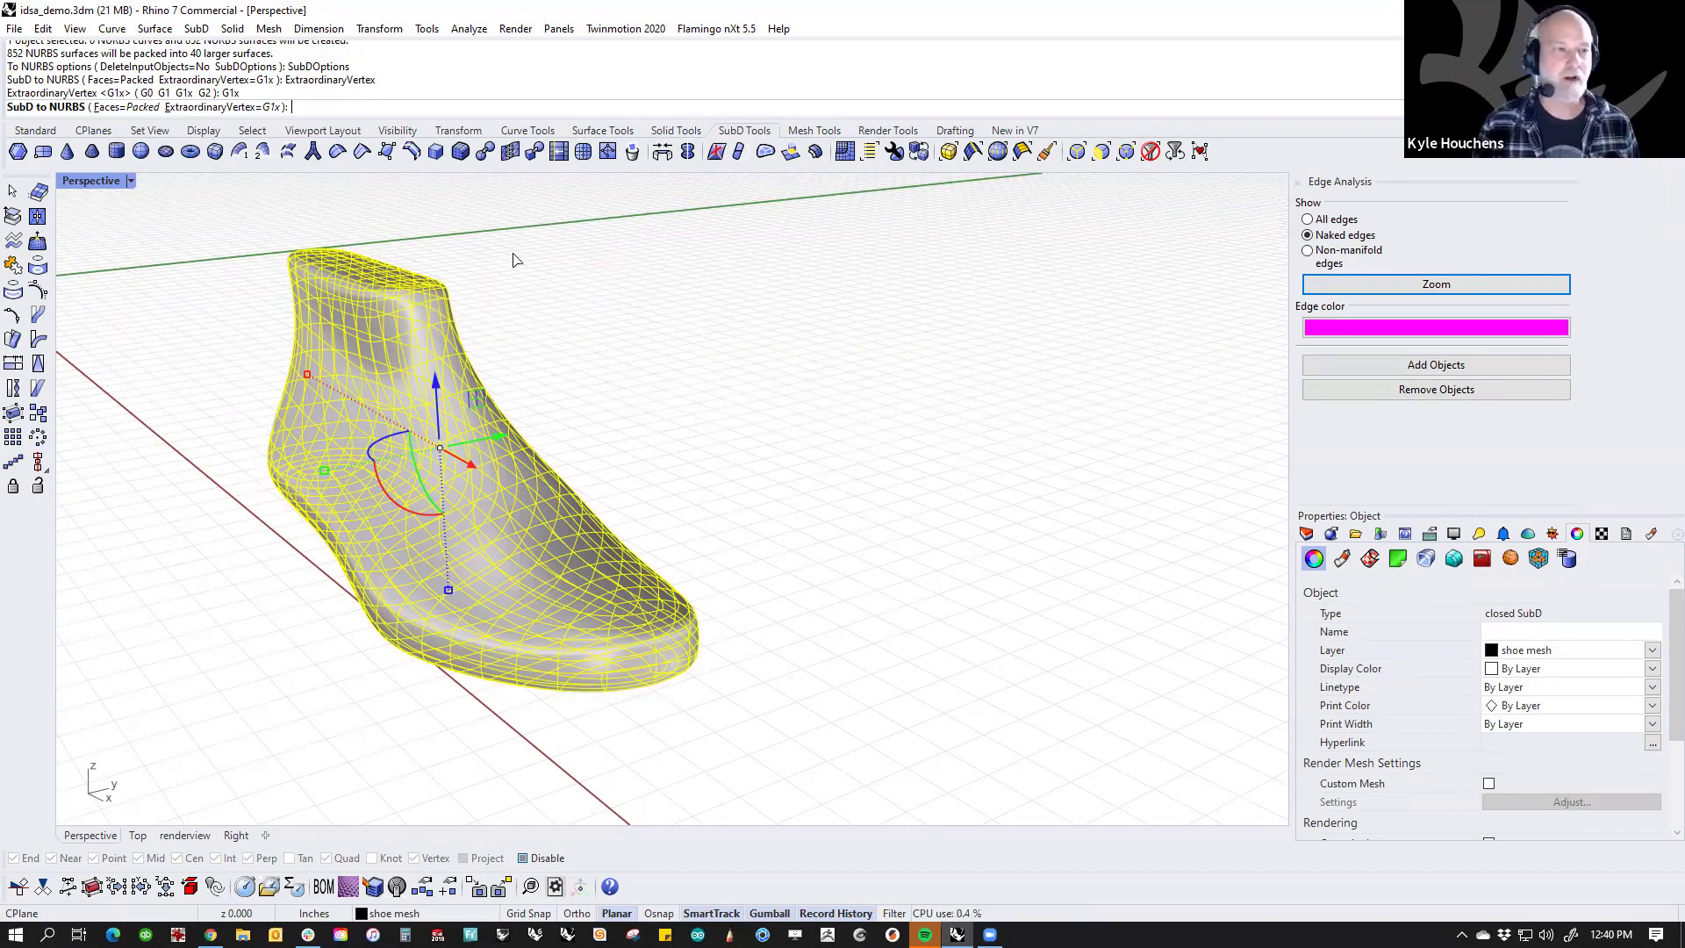
pyautogui.press('Return')
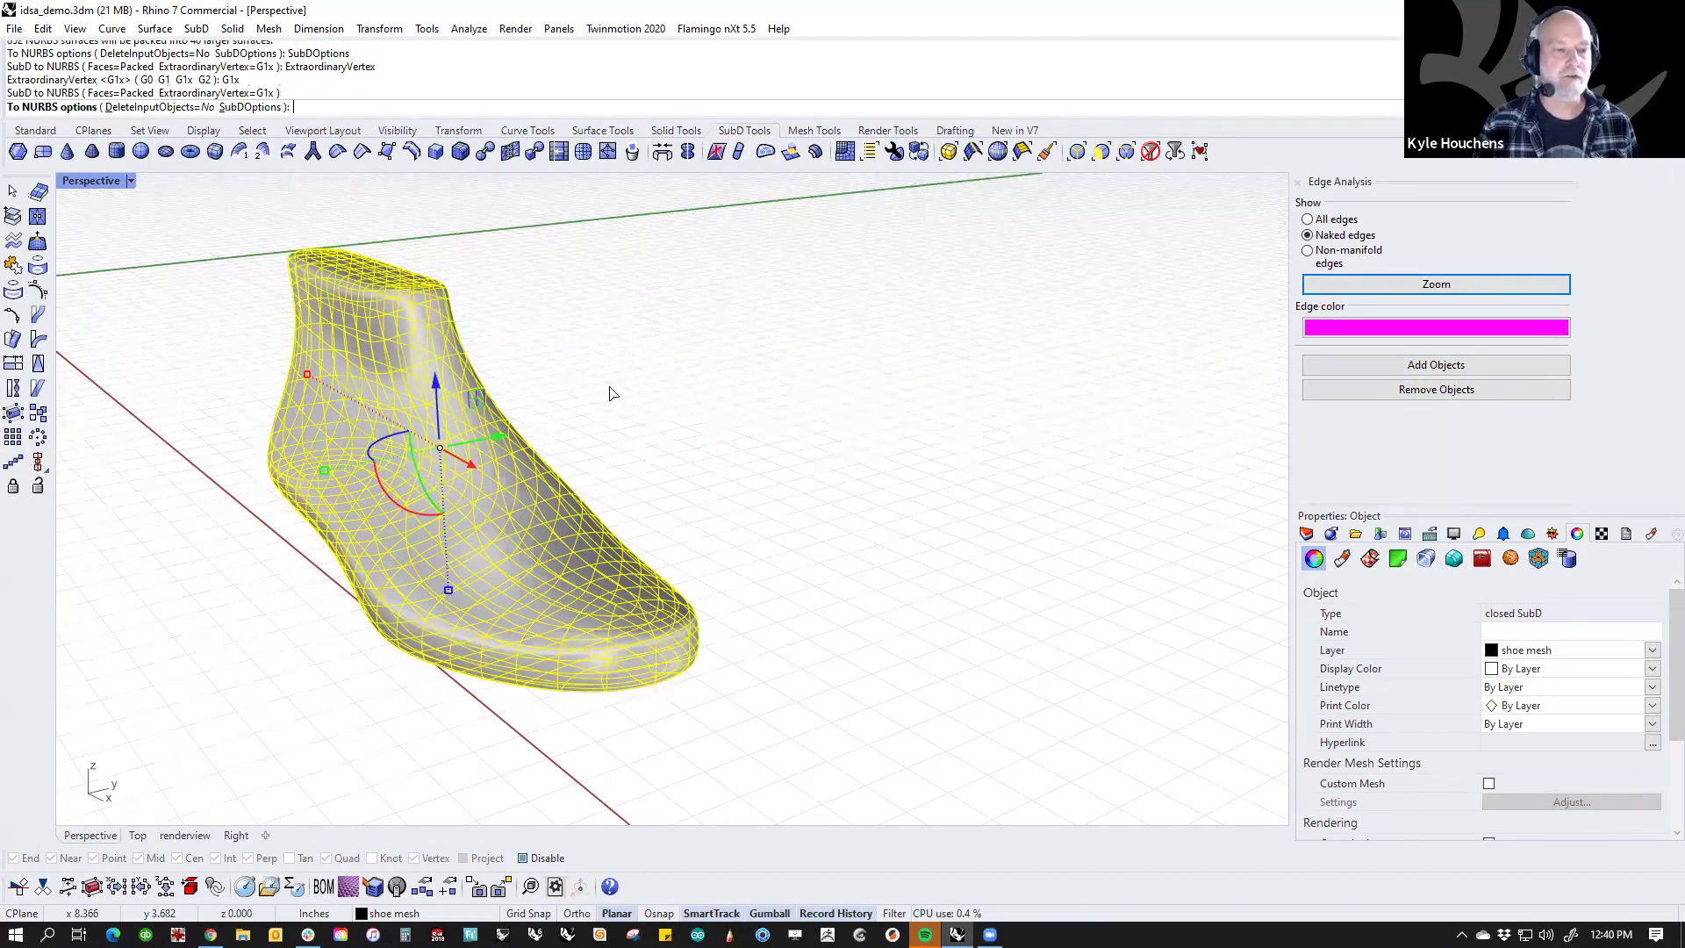
pyautogui.press('Return')
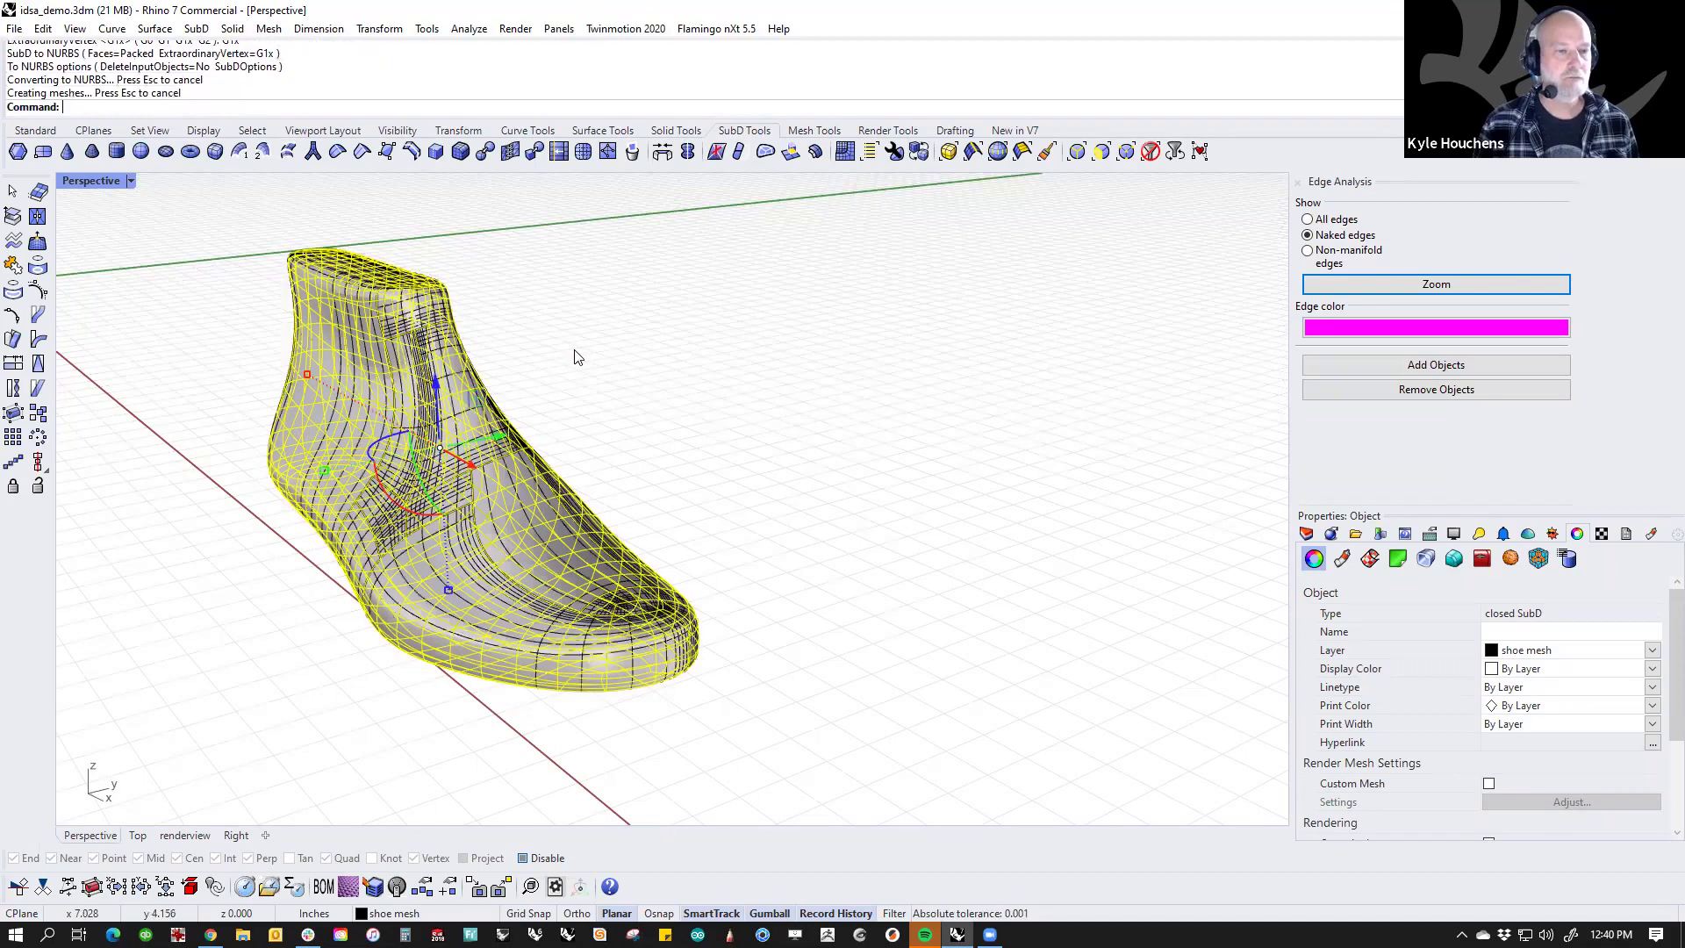
# Step: Move the original SubD last along the green axis so it stands apart from the NURBS copy
pyautogui.moveTo(606, 443); pyautogui.dragTo(519, 434, button='right')
pyautogui.moveTo(505, 440); pyautogui.dragTo(842, 347)
pyautogui.click(746, 657)
pyautogui.moveTo(748, 662); pyautogui.dragTo(86, 189, button='right')
pyautogui.hotkey('ctrl', 'z')
pyautogui.moveTo(526, 378); pyautogui.dragTo(827, 306)
pyautogui.click(120, 347)
pyautogui.keyDown('shift'); pyautogui.moveTo(121, 350); pyautogui.dragTo(124, 383, button='right'); pyautogui.keyUp('shift')
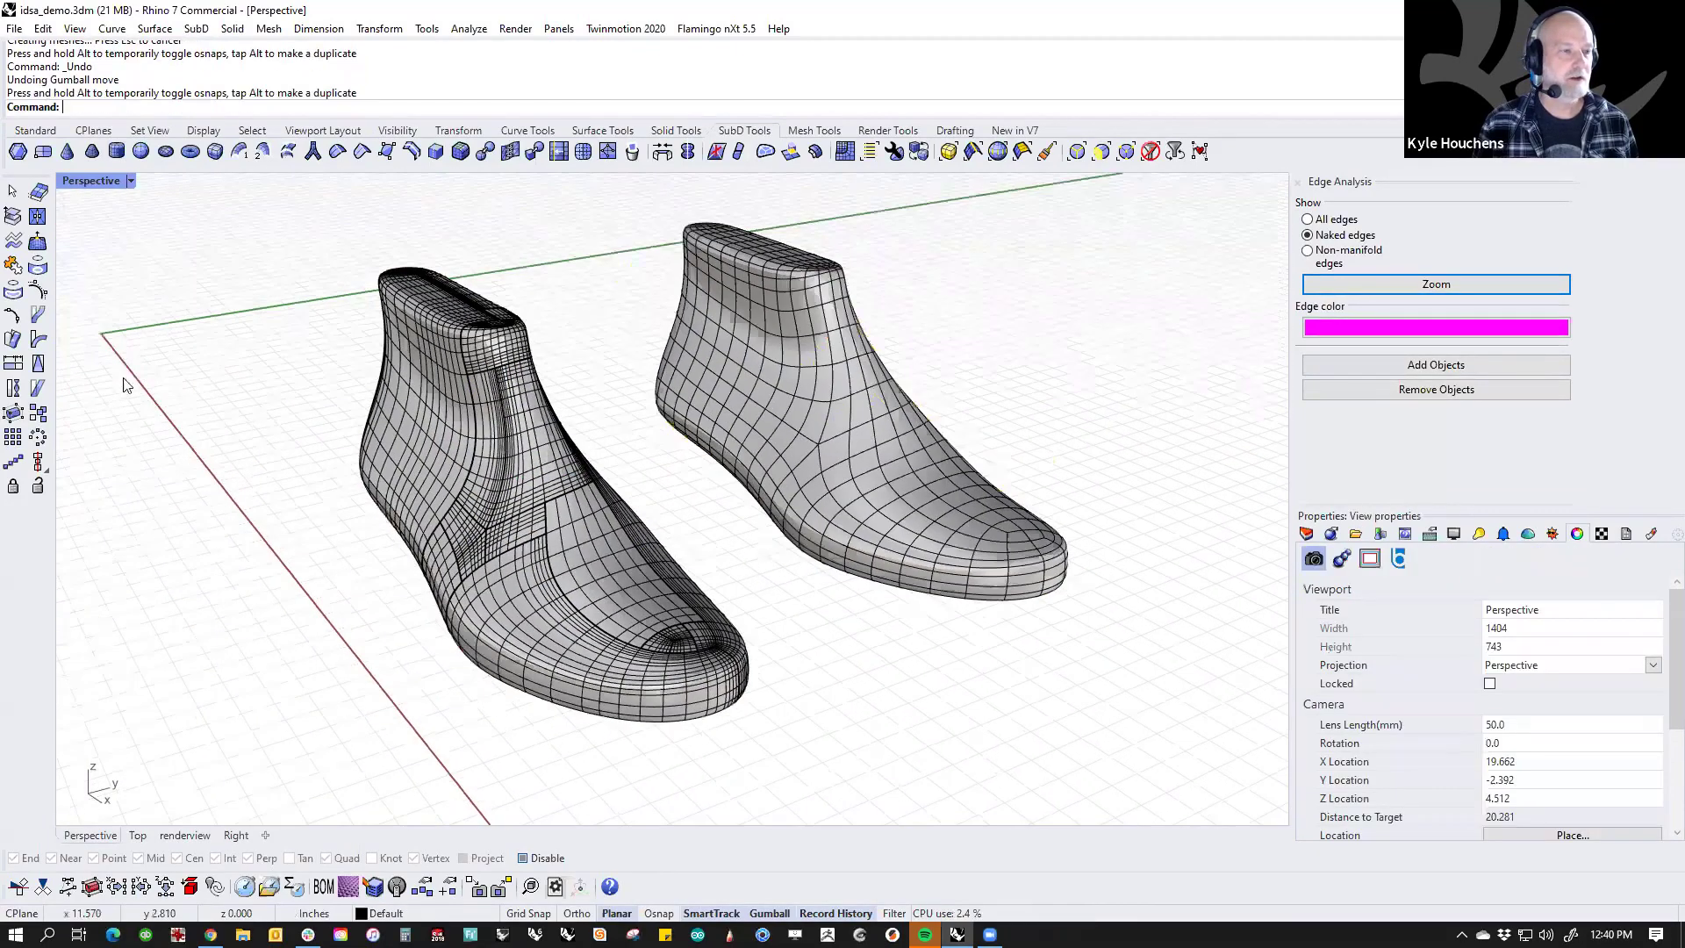
# Step: View the NURBS and SubD lasts together in Rendered display mode
pyautogui.click(544, 562)
pyautogui.click(129, 411)
pyautogui.click(130, 181)
pyautogui.click(120, 284)
pyautogui.moveTo(293, 481); pyautogui.dragTo(364, 546, button='right')
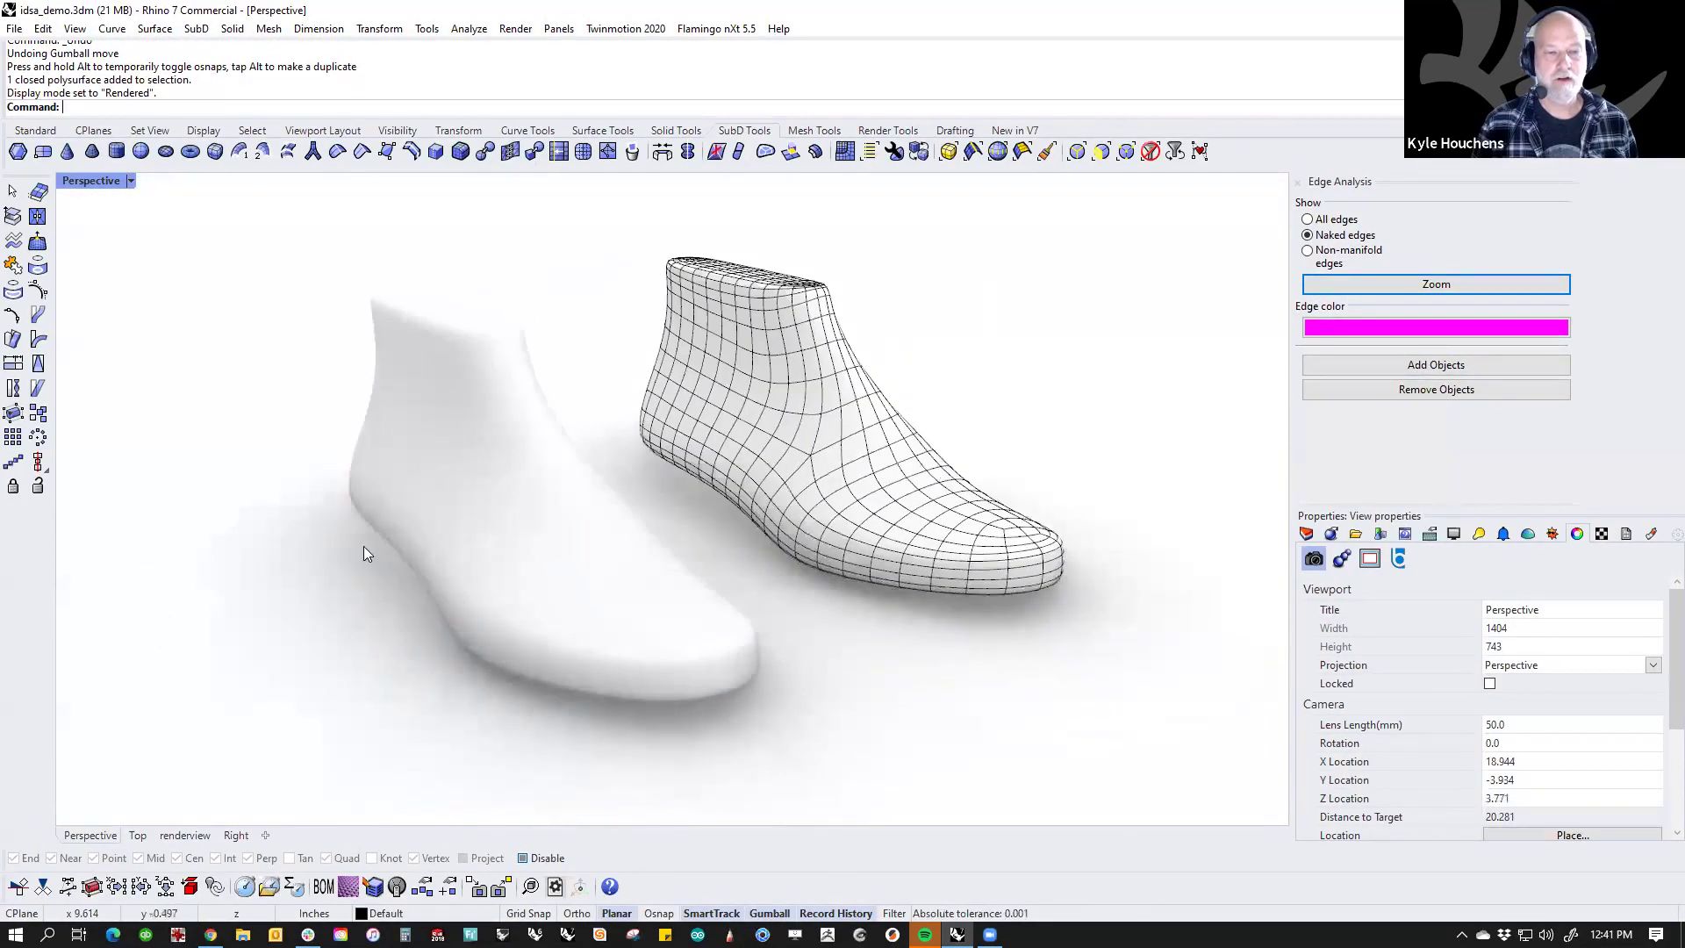
# Step: Inspect the surface reflections on both lasts with the EMap environment map analysis, and close the analysis
pyautogui.moveTo(930, 362); pyautogui.dragTo(453, 463)
pyautogui.write('EMap')
pyautogui.press('Return')
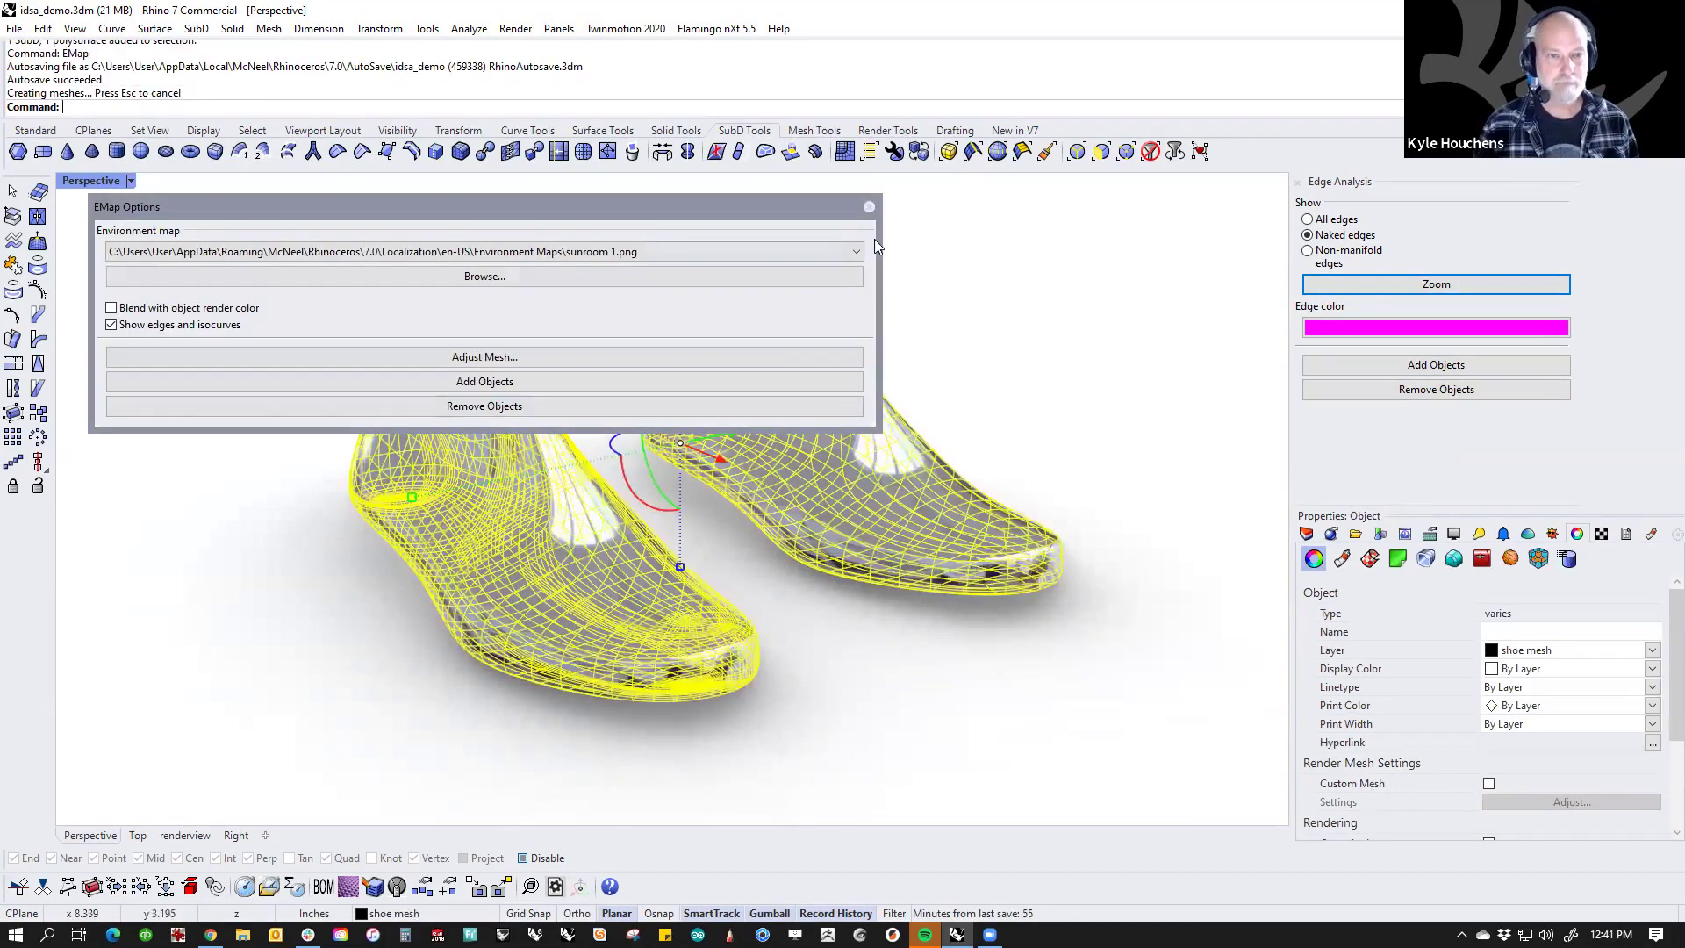
pyautogui.keyDown('shift'); pyautogui.moveTo(994, 435); pyautogui.dragTo(1053, 439, button='right'); pyautogui.keyUp('shift')
pyautogui.click(1053, 440)
pyautogui.keyDown('shift'); pyautogui.moveTo(870, 553); pyautogui.dragTo(922, 614, button='right'); pyautogui.keyUp('shift')
pyautogui.click(869, 207)
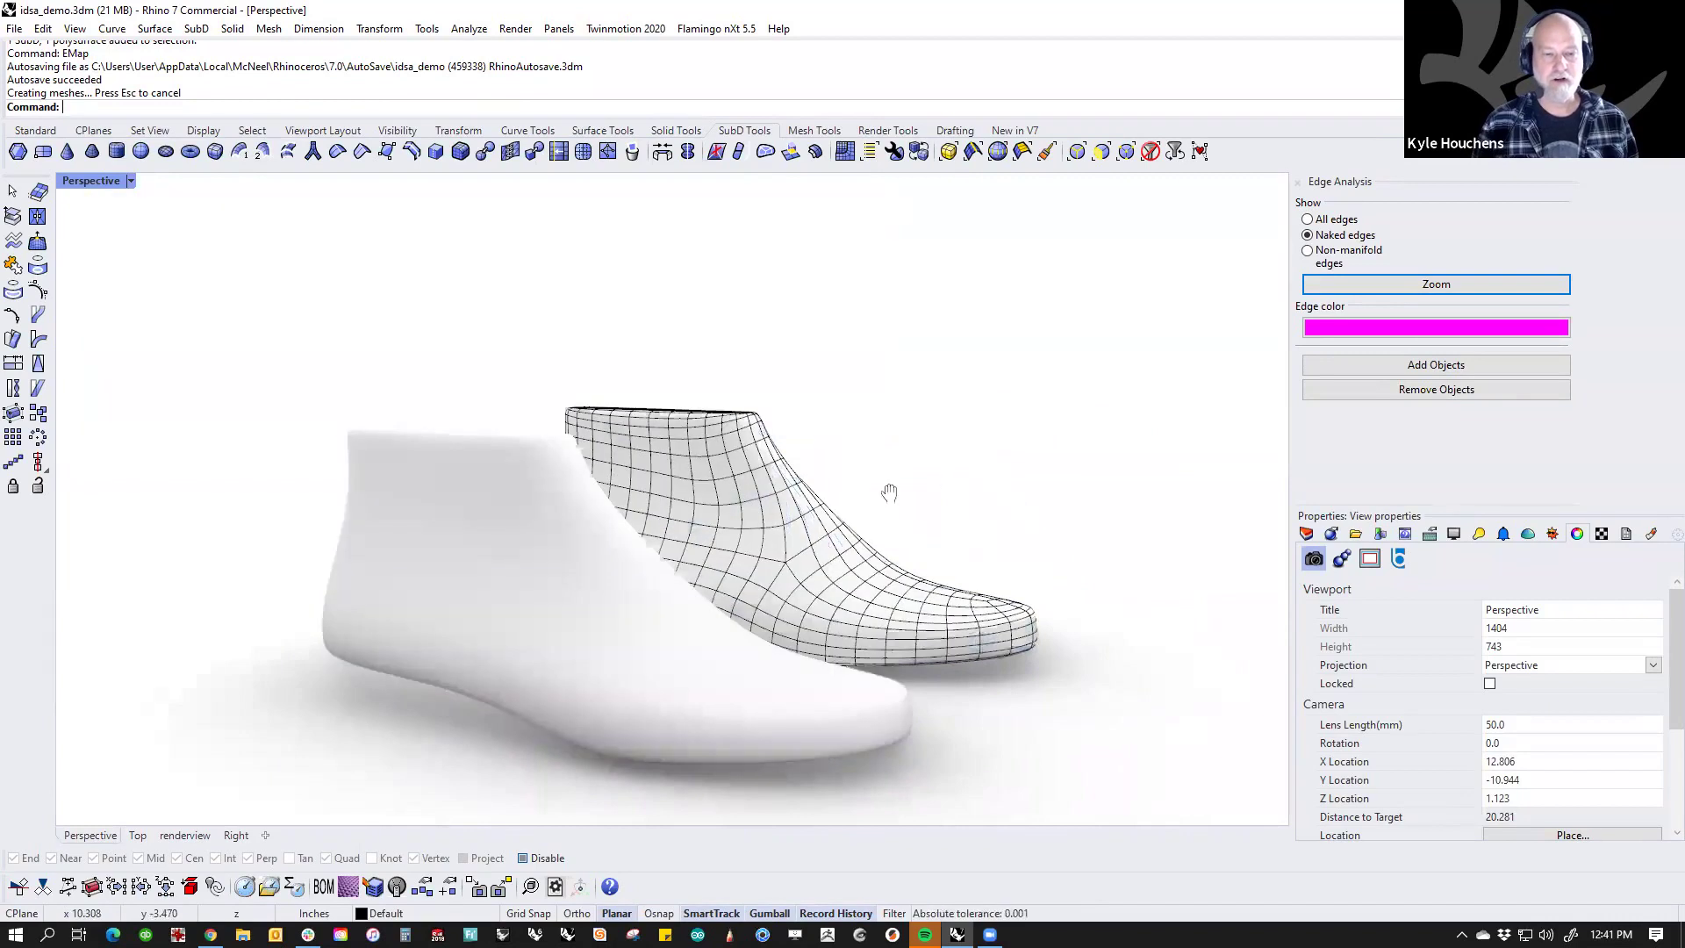
pyautogui.moveTo(890, 492); pyautogui.dragTo(867, 478, button='right')
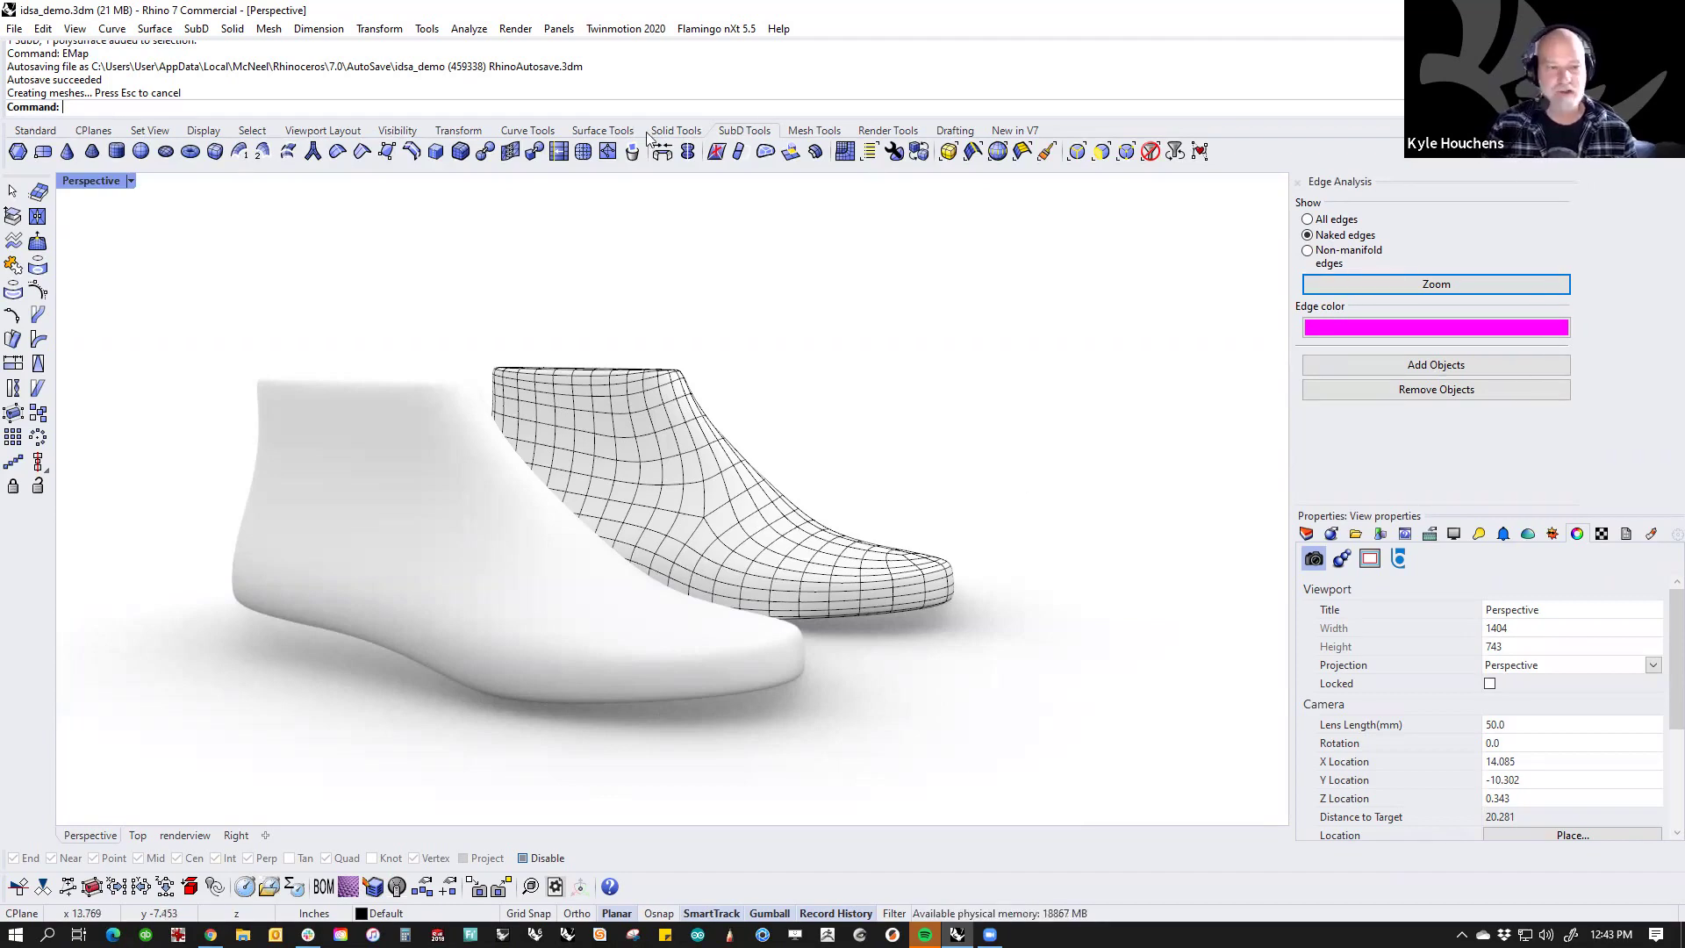
# Step: Switch to Chrome and browse the Rhinoceros Forums portfolio from the SubD skull to the SubD shoe model
pyautogui.hotkey('alt', 'Tab')
pyautogui.scroll(-5, 613, 537)
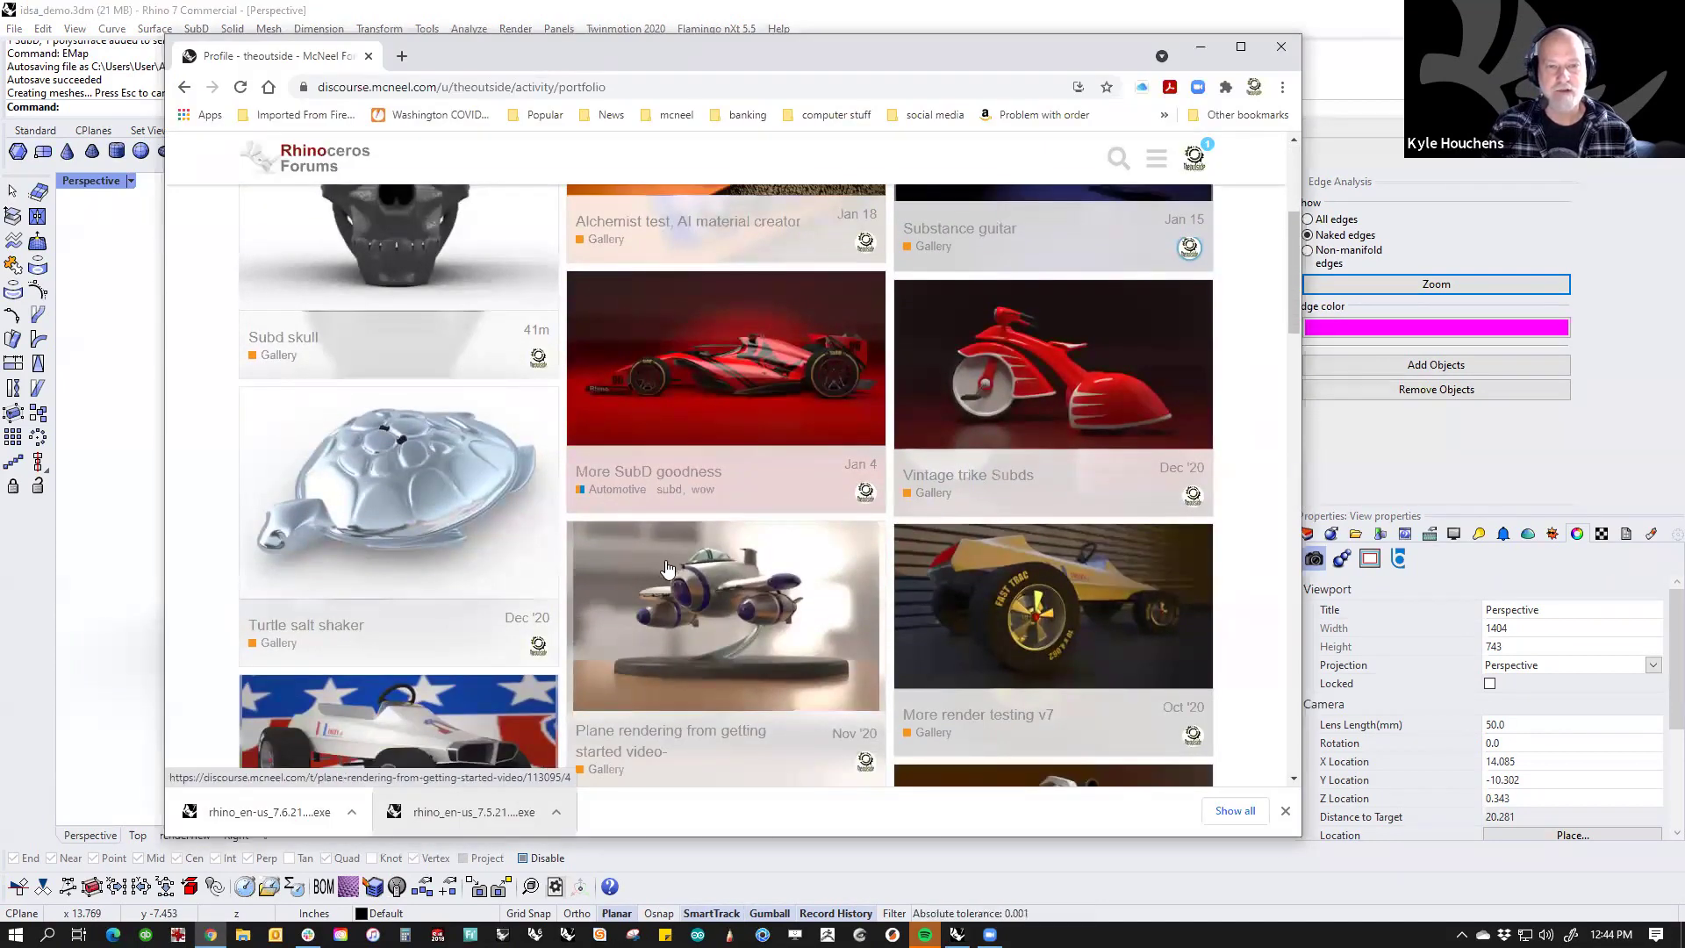
pyautogui.scroll(3, 684, 589)
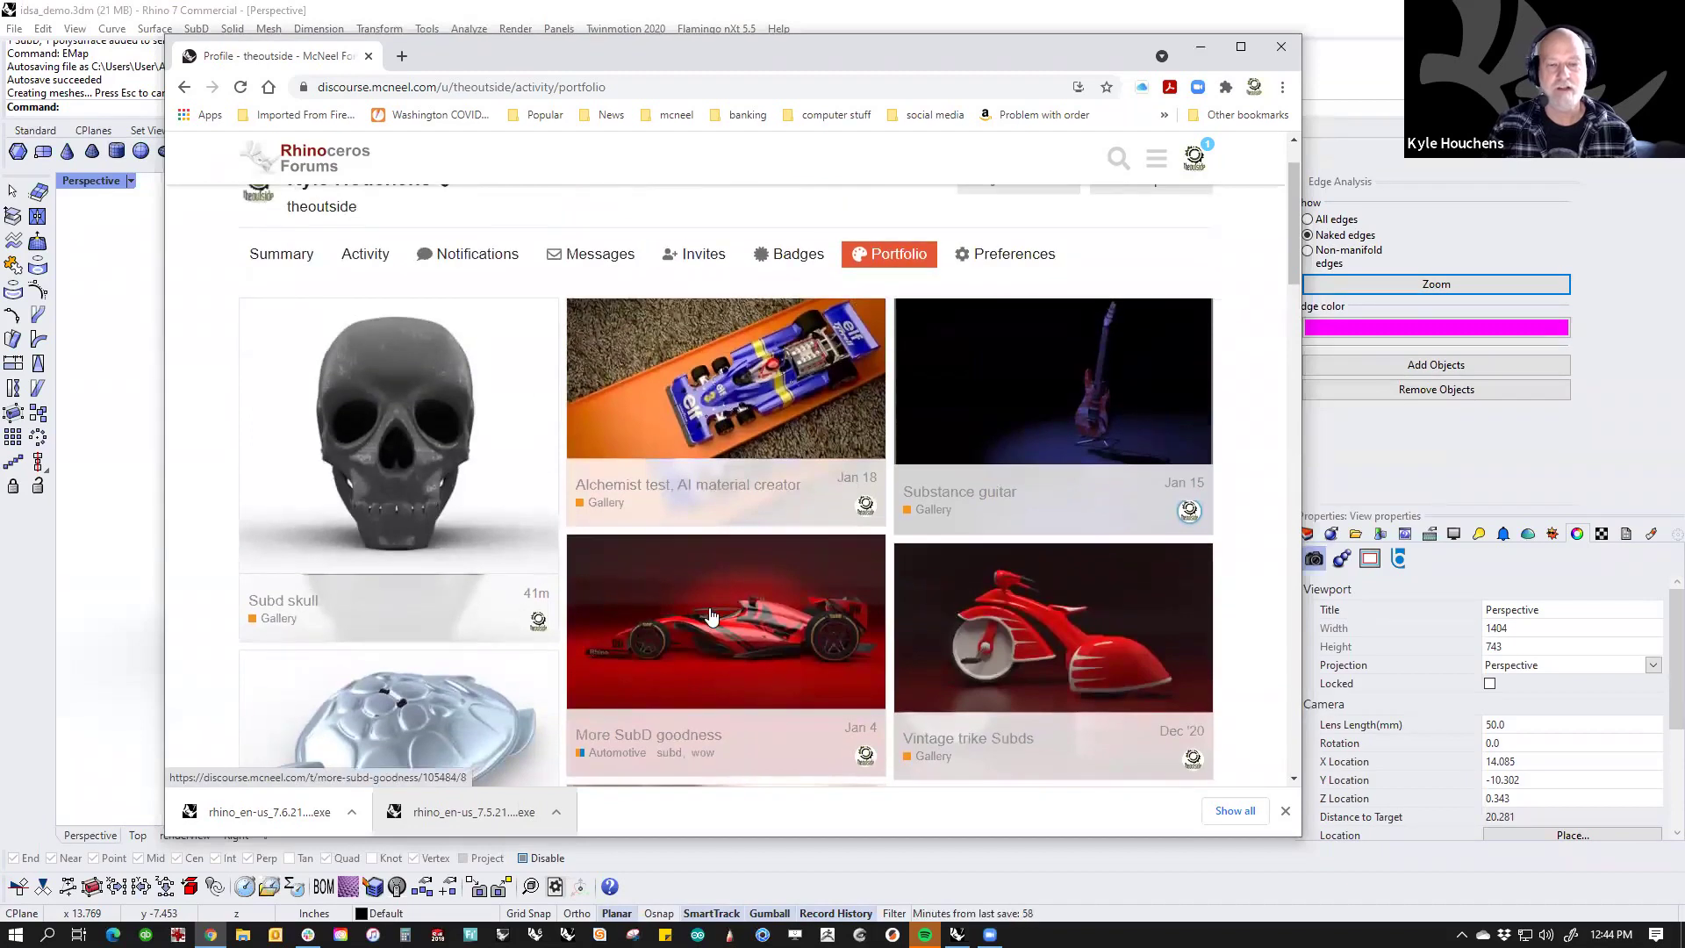
pyautogui.scroll(-2, 615, 623)
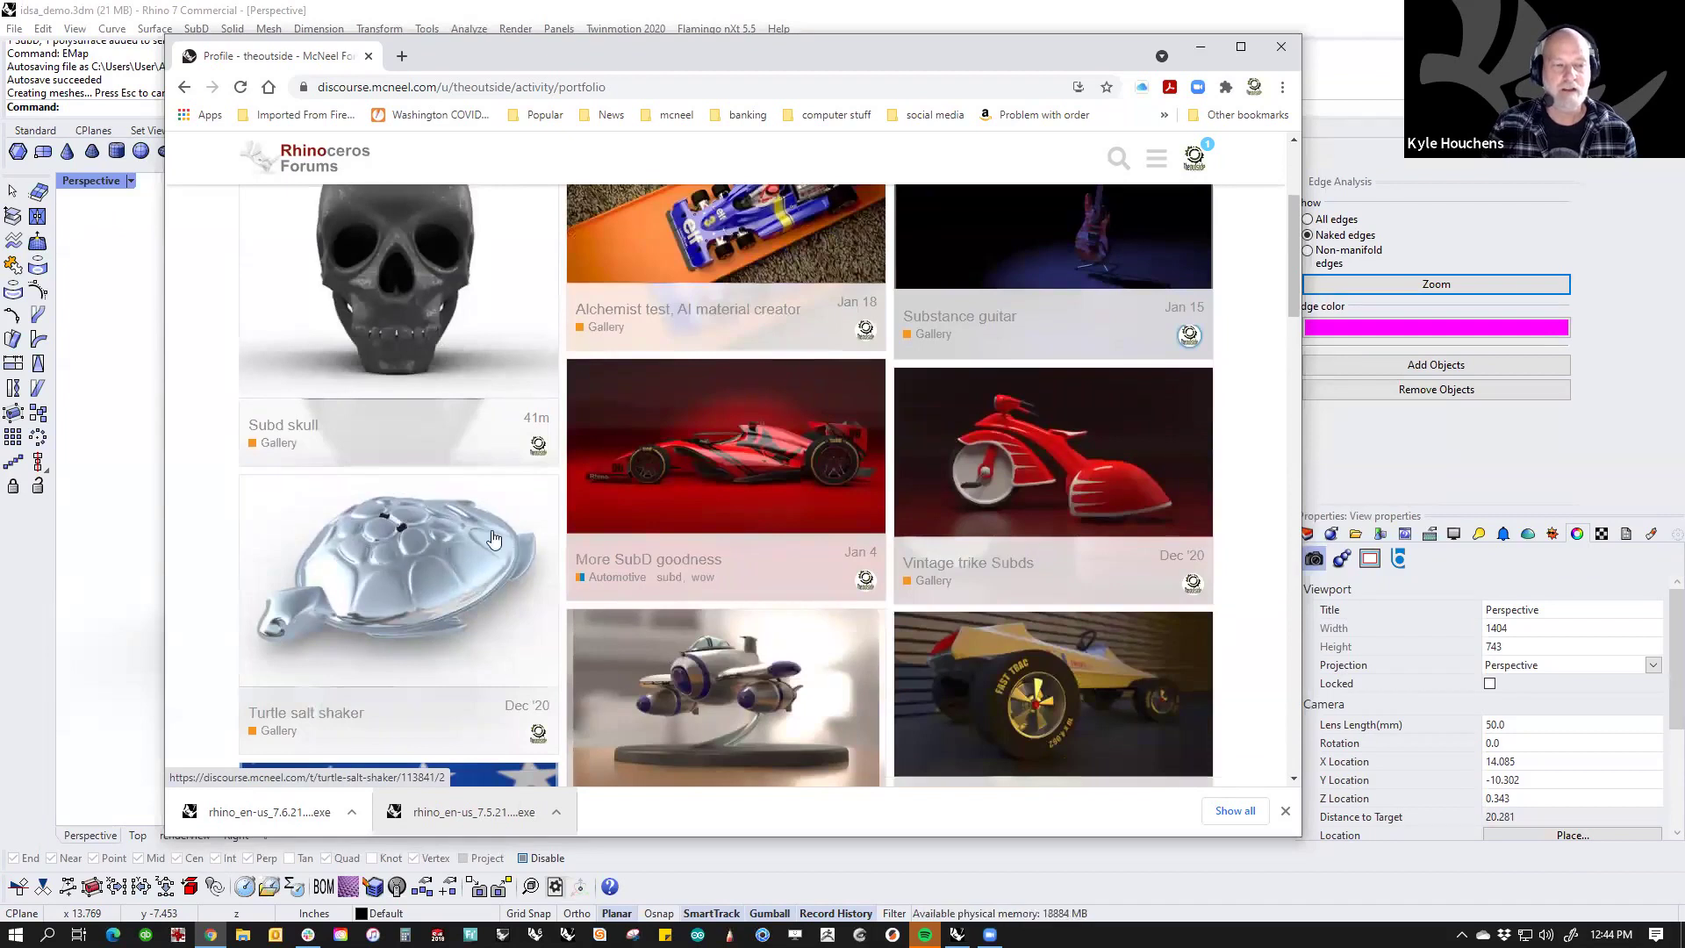
pyautogui.scroll(-2, 456, 563)
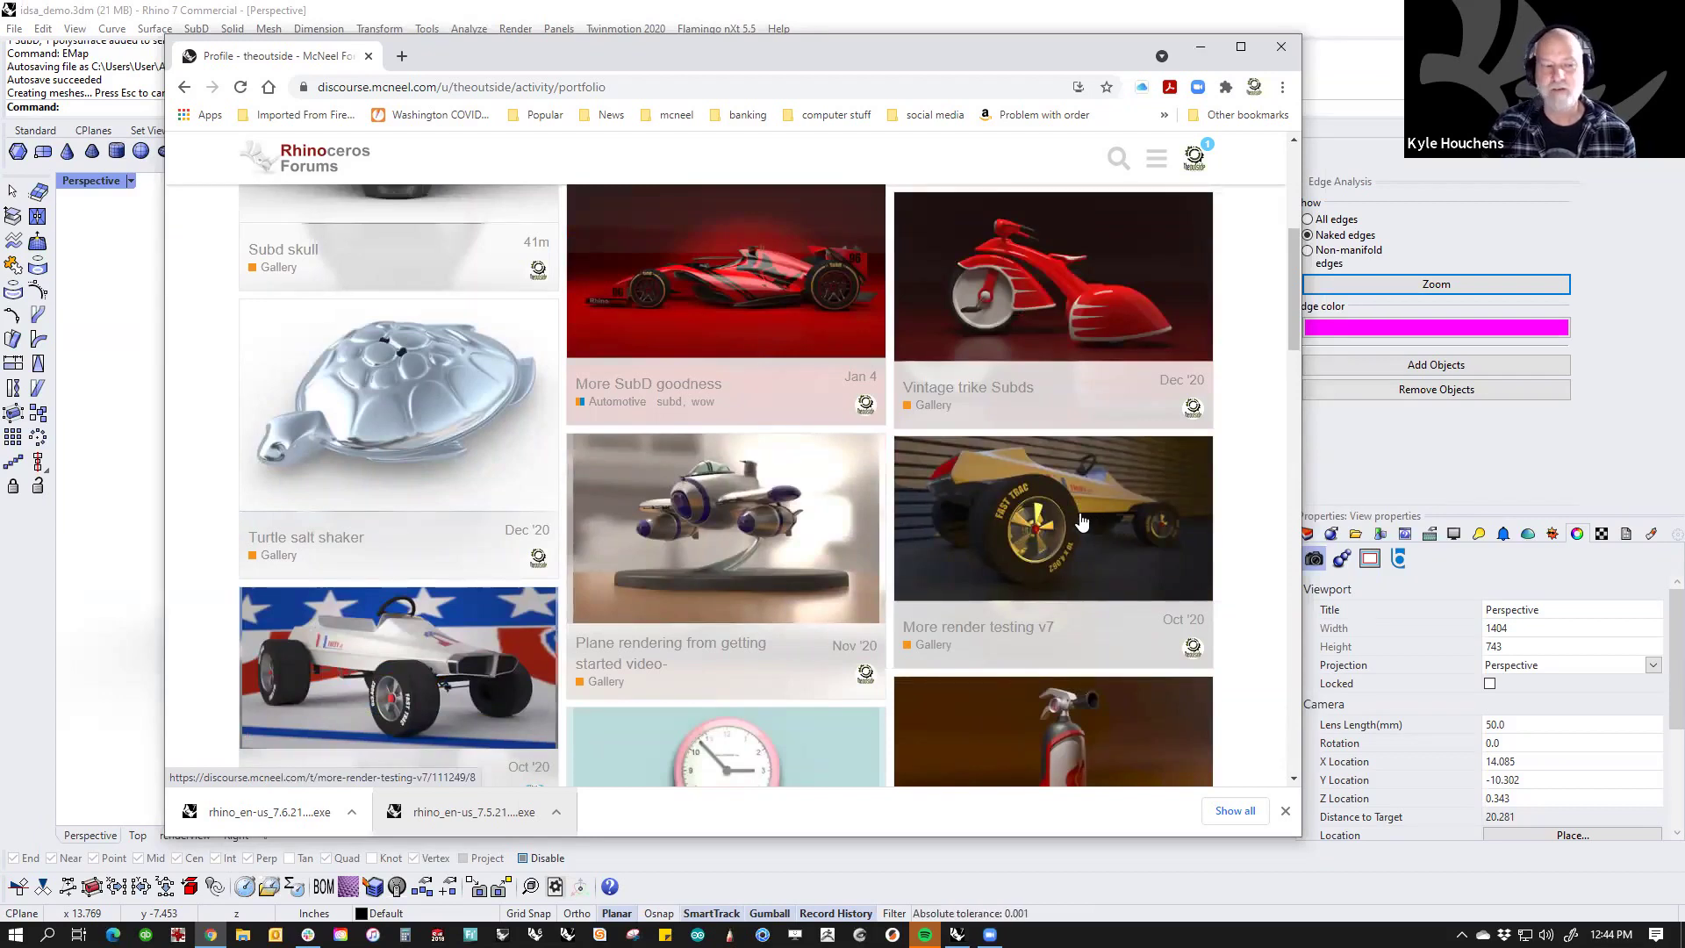
pyautogui.scroll(-5, 1095, 522)
pyautogui.scroll(-2, 1072, 527)
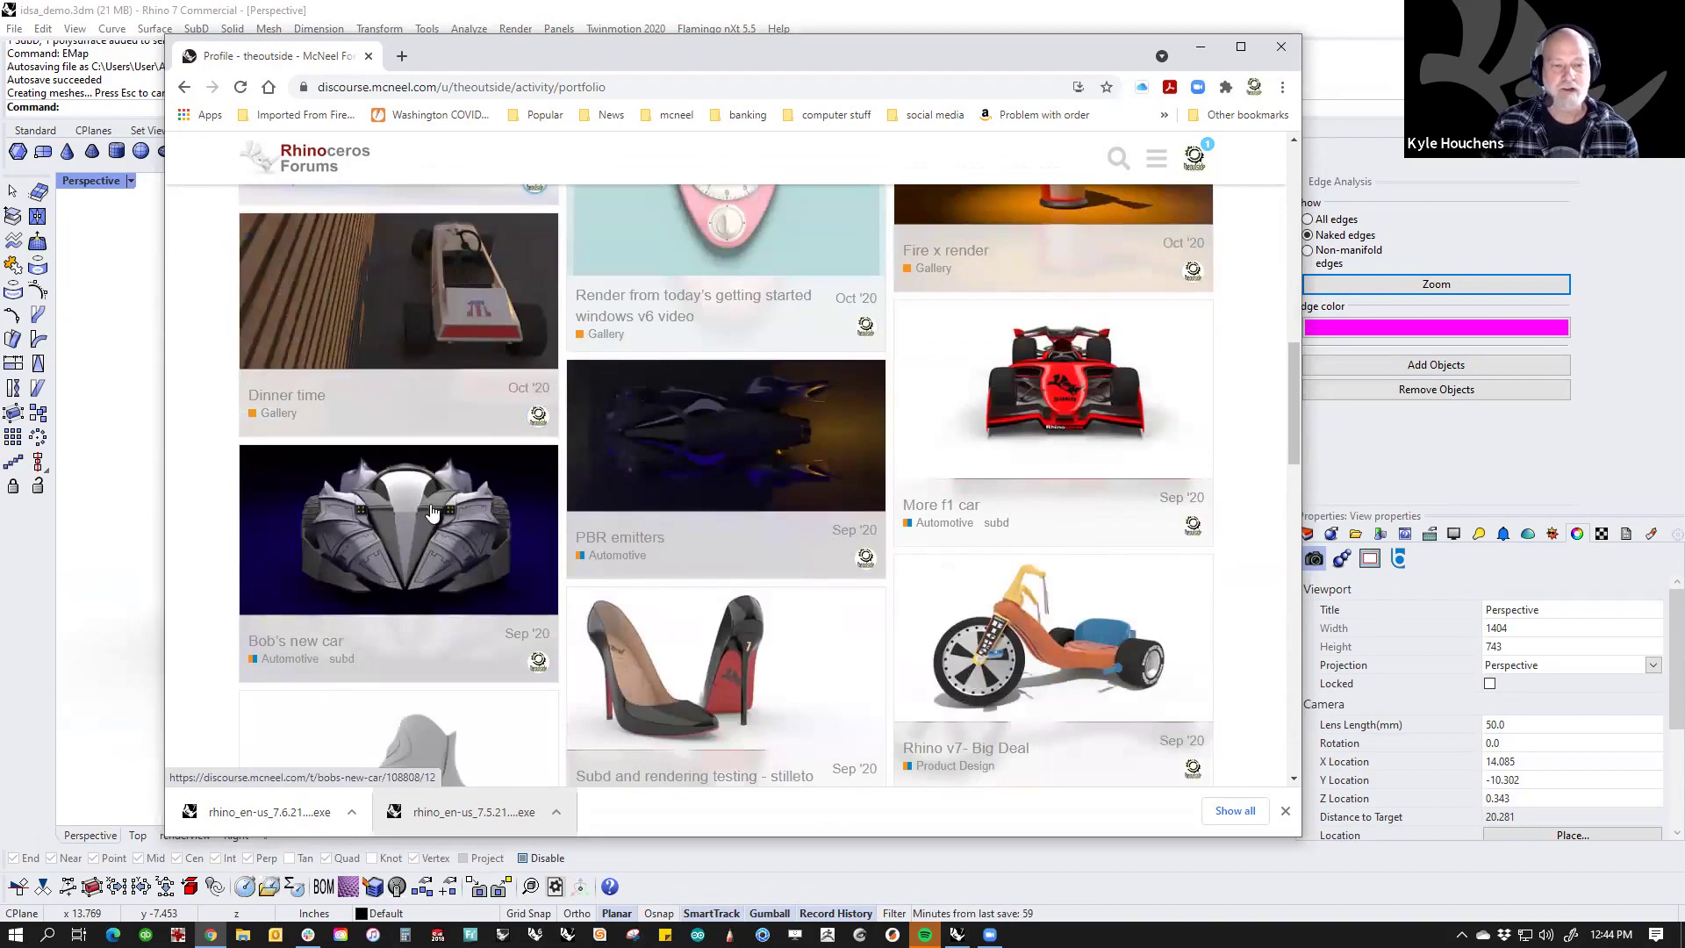
pyautogui.scroll(-1, 399, 522)
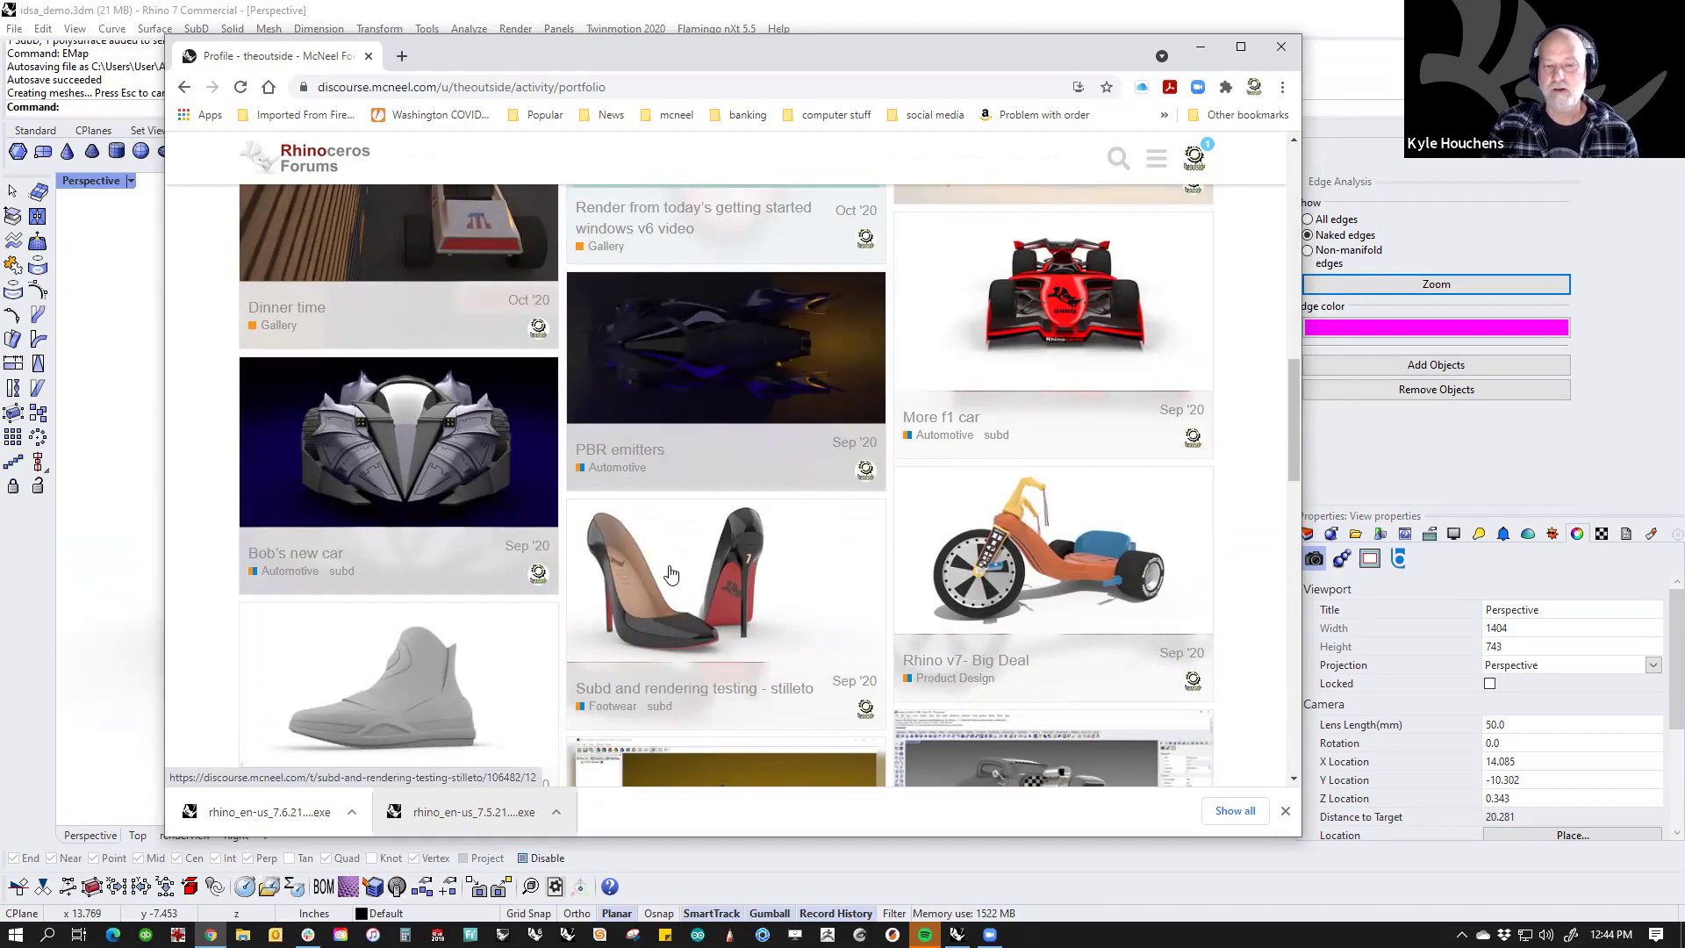
pyautogui.scroll(-3, 688, 583)
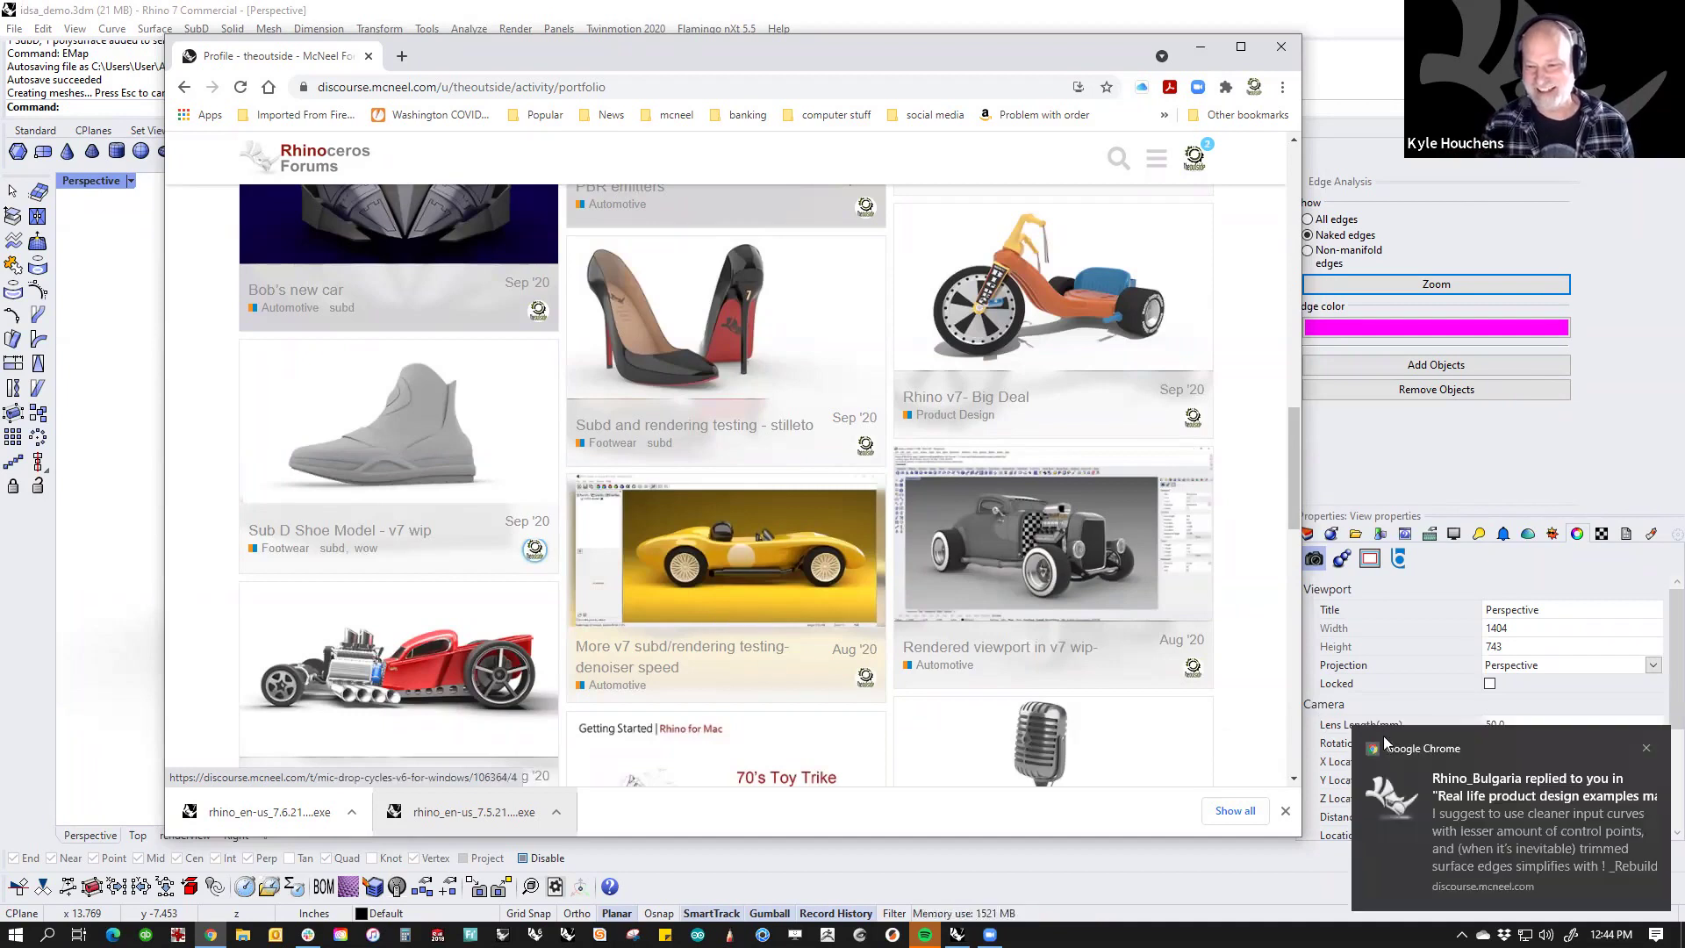
# Step: Dismiss the forum reply notification and browse the remaining portfolio projects down to the Bella render
pyautogui.click(1646, 751)
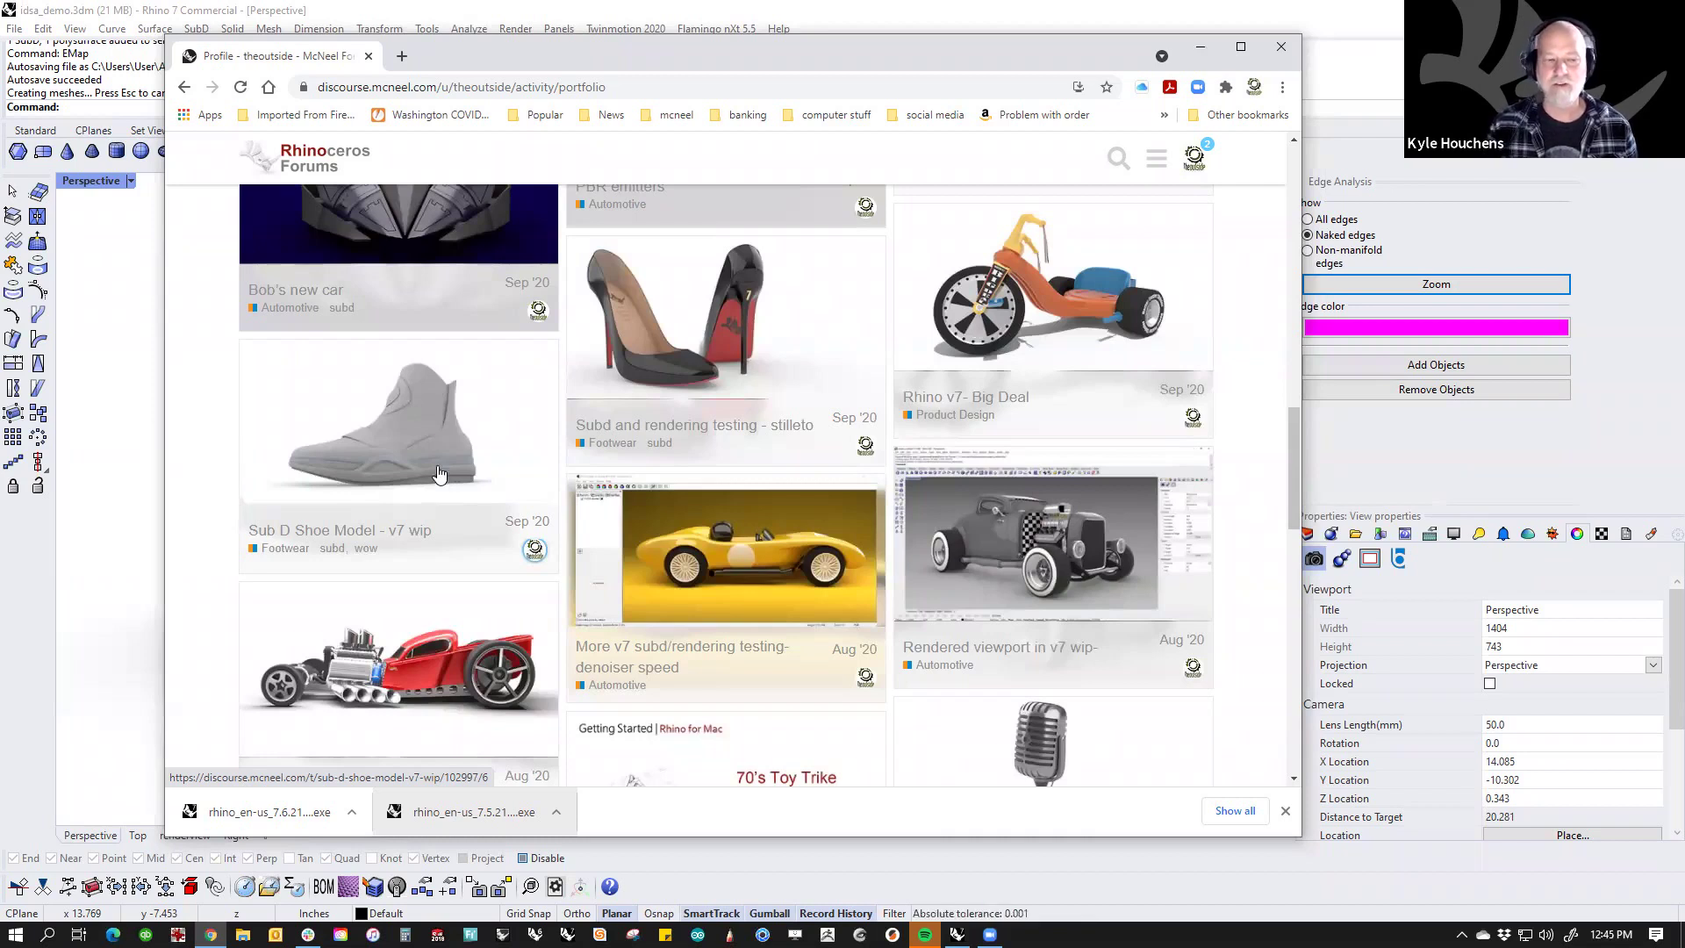
pyautogui.scroll(-5, 508, 489)
pyautogui.scroll(-2, 609, 524)
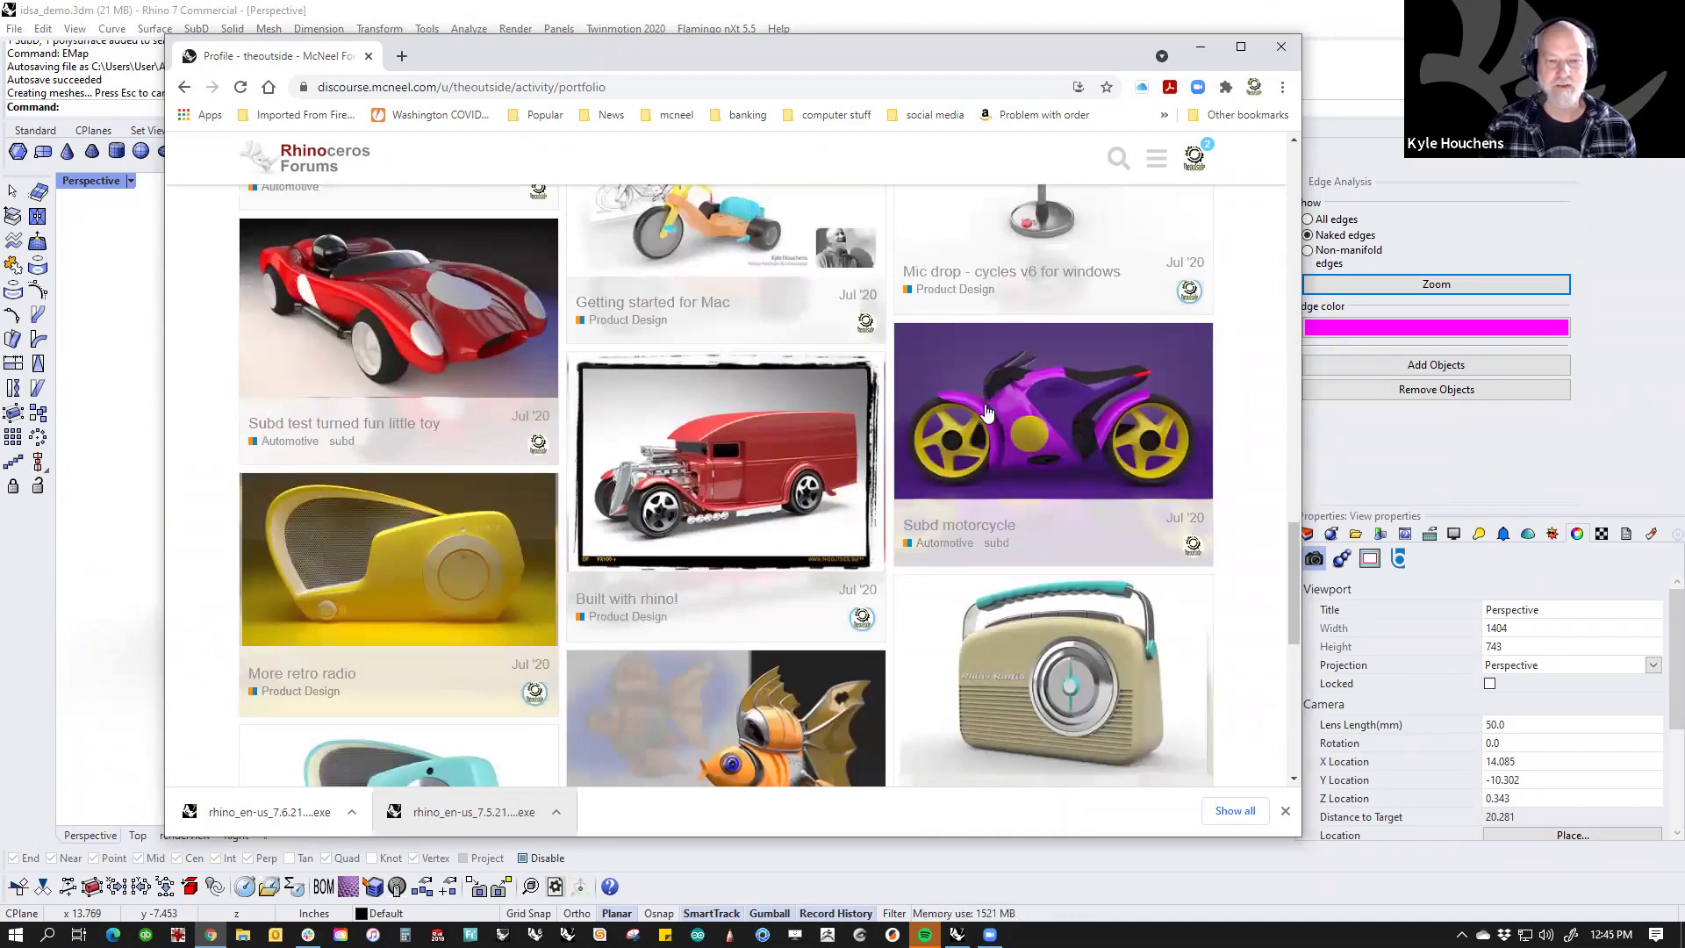
pyautogui.scroll(-3, 685, 527)
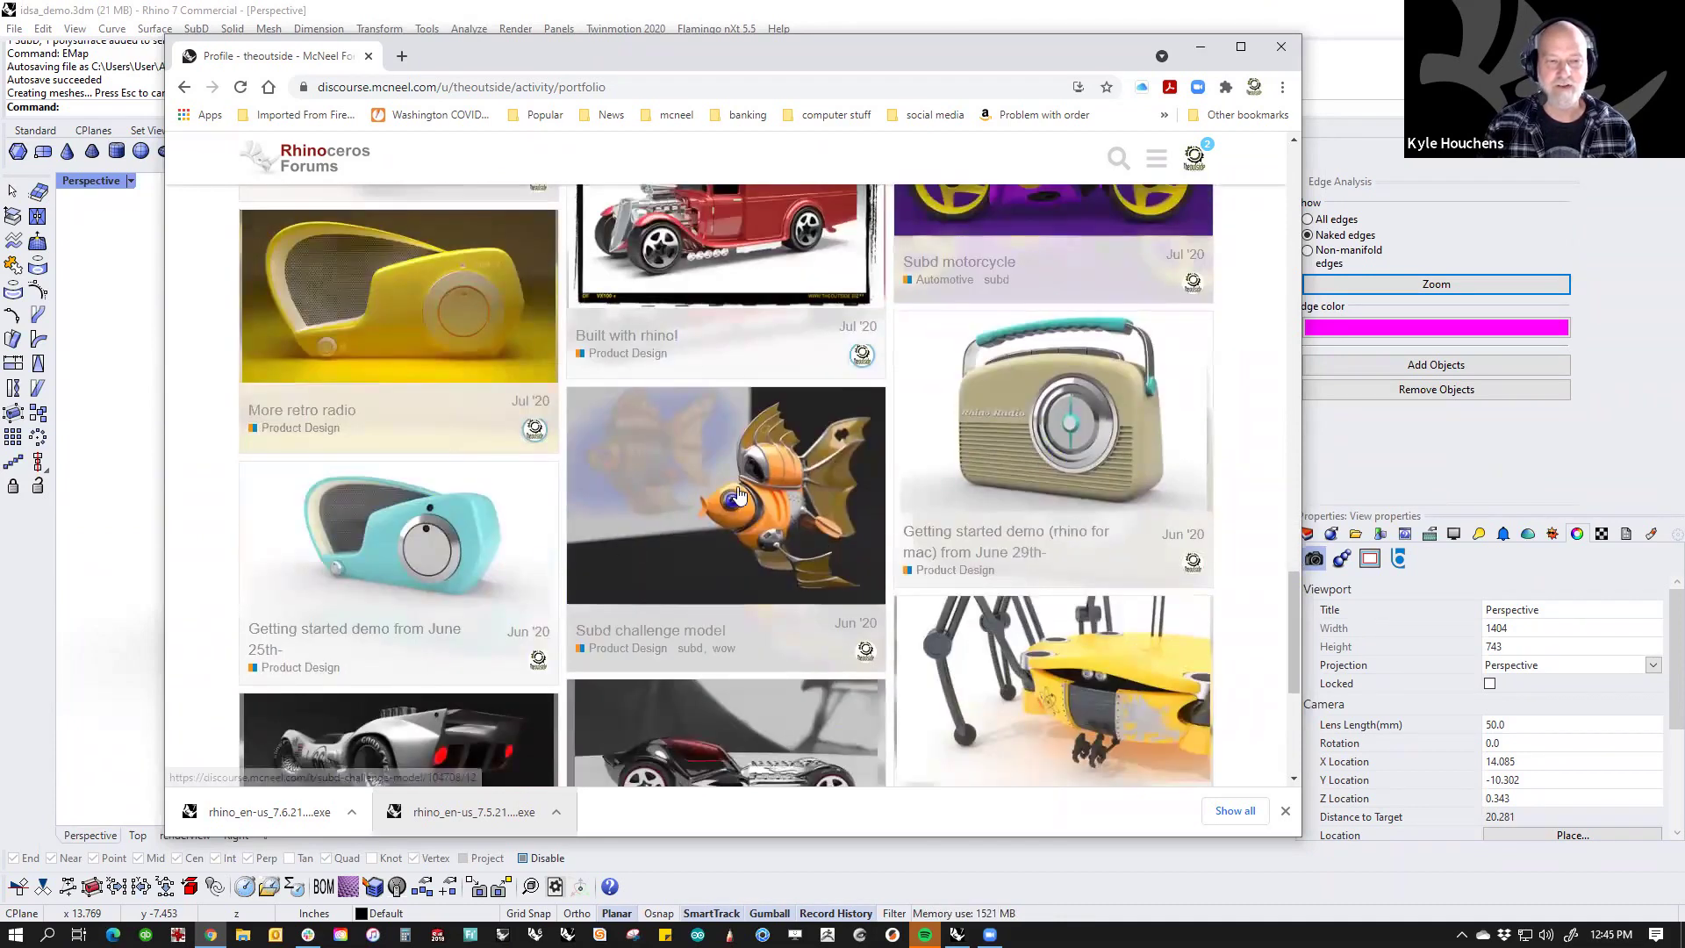
pyautogui.scroll(-5, 678, 527)
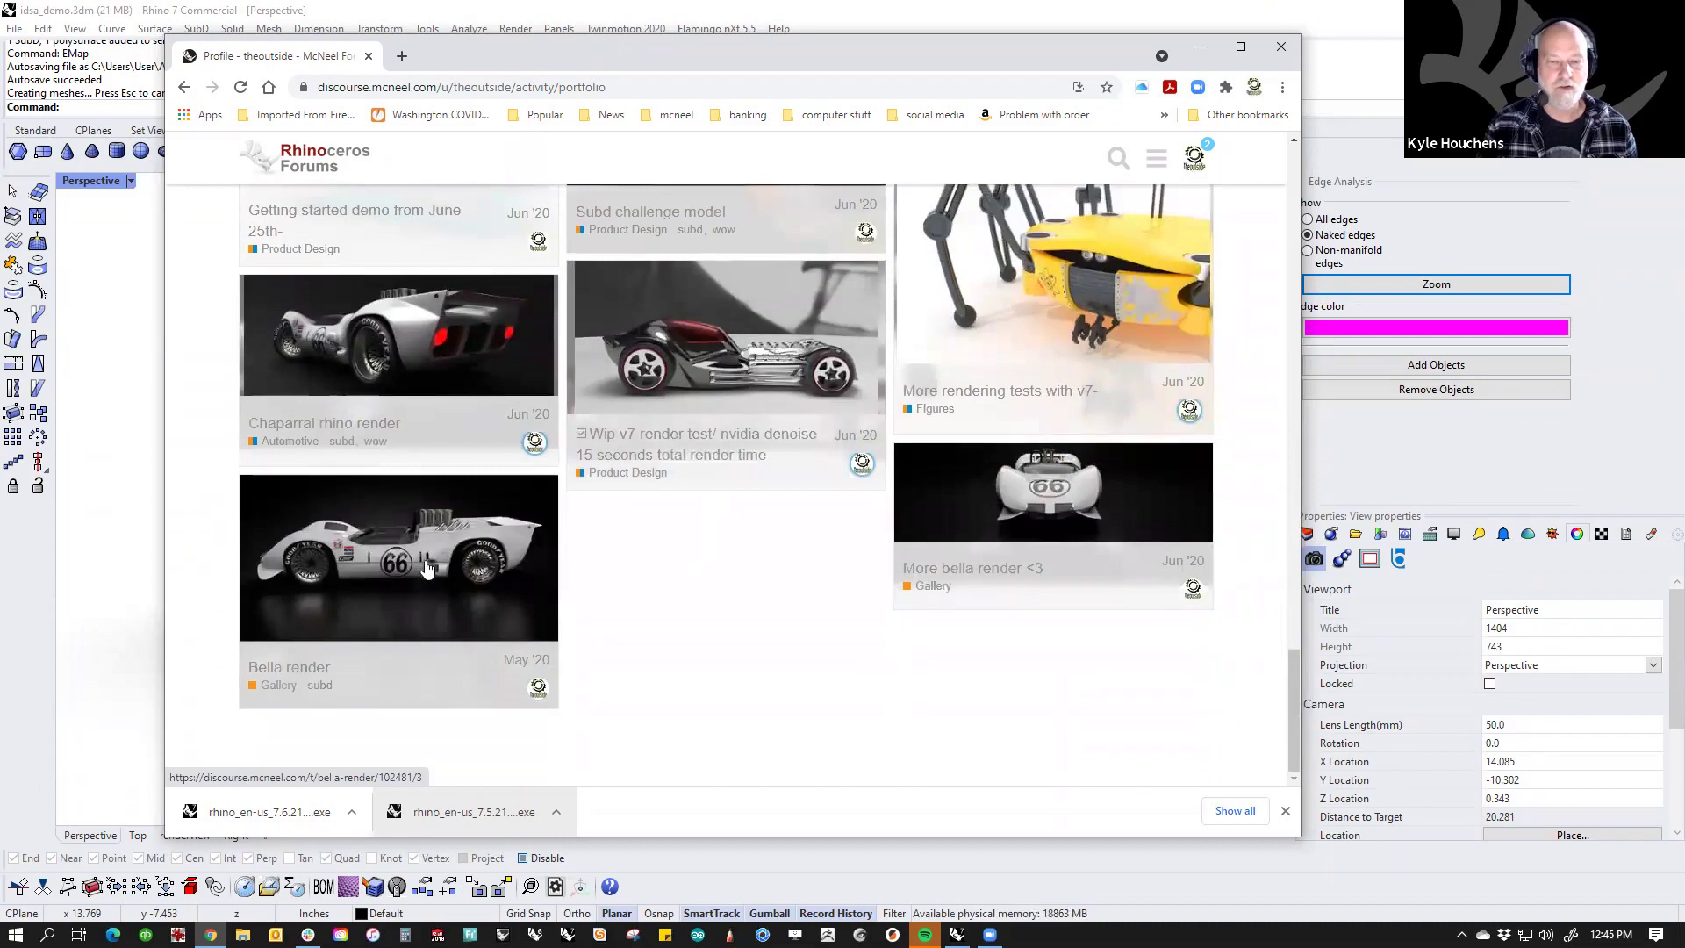
# Step: Examine the enlarged race car image in the Bella render topic, and return to Rhino
pyautogui.click(551, 570)
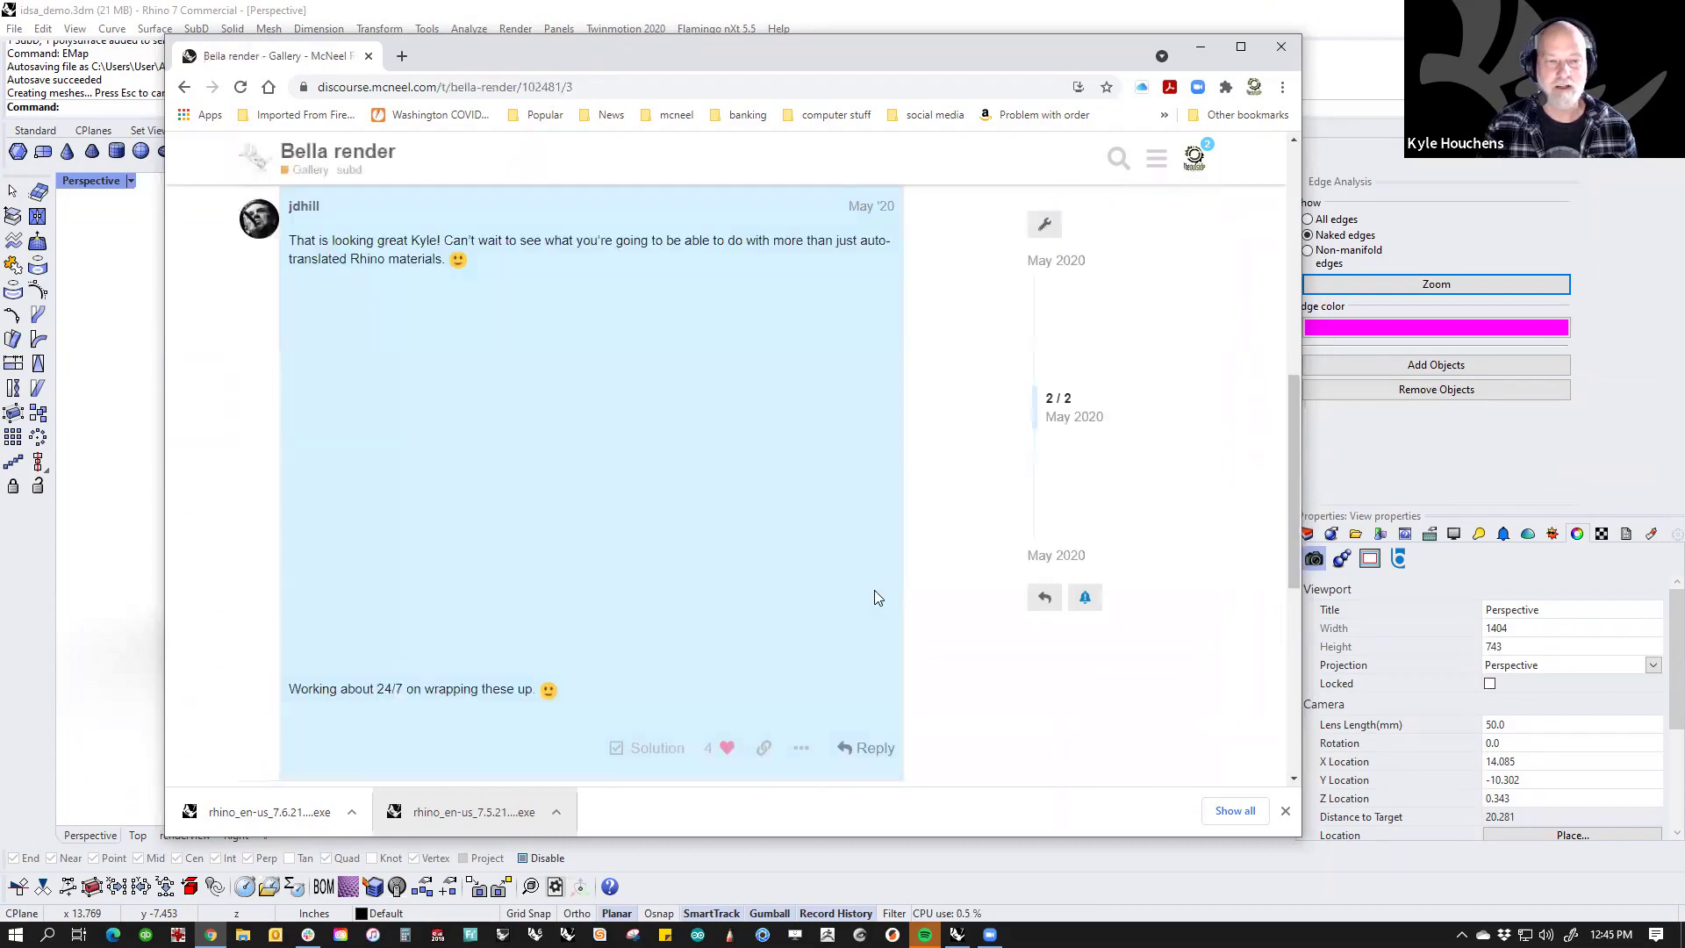
pyautogui.scroll(-5, 748, 561)
pyautogui.scroll(10, 729, 553)
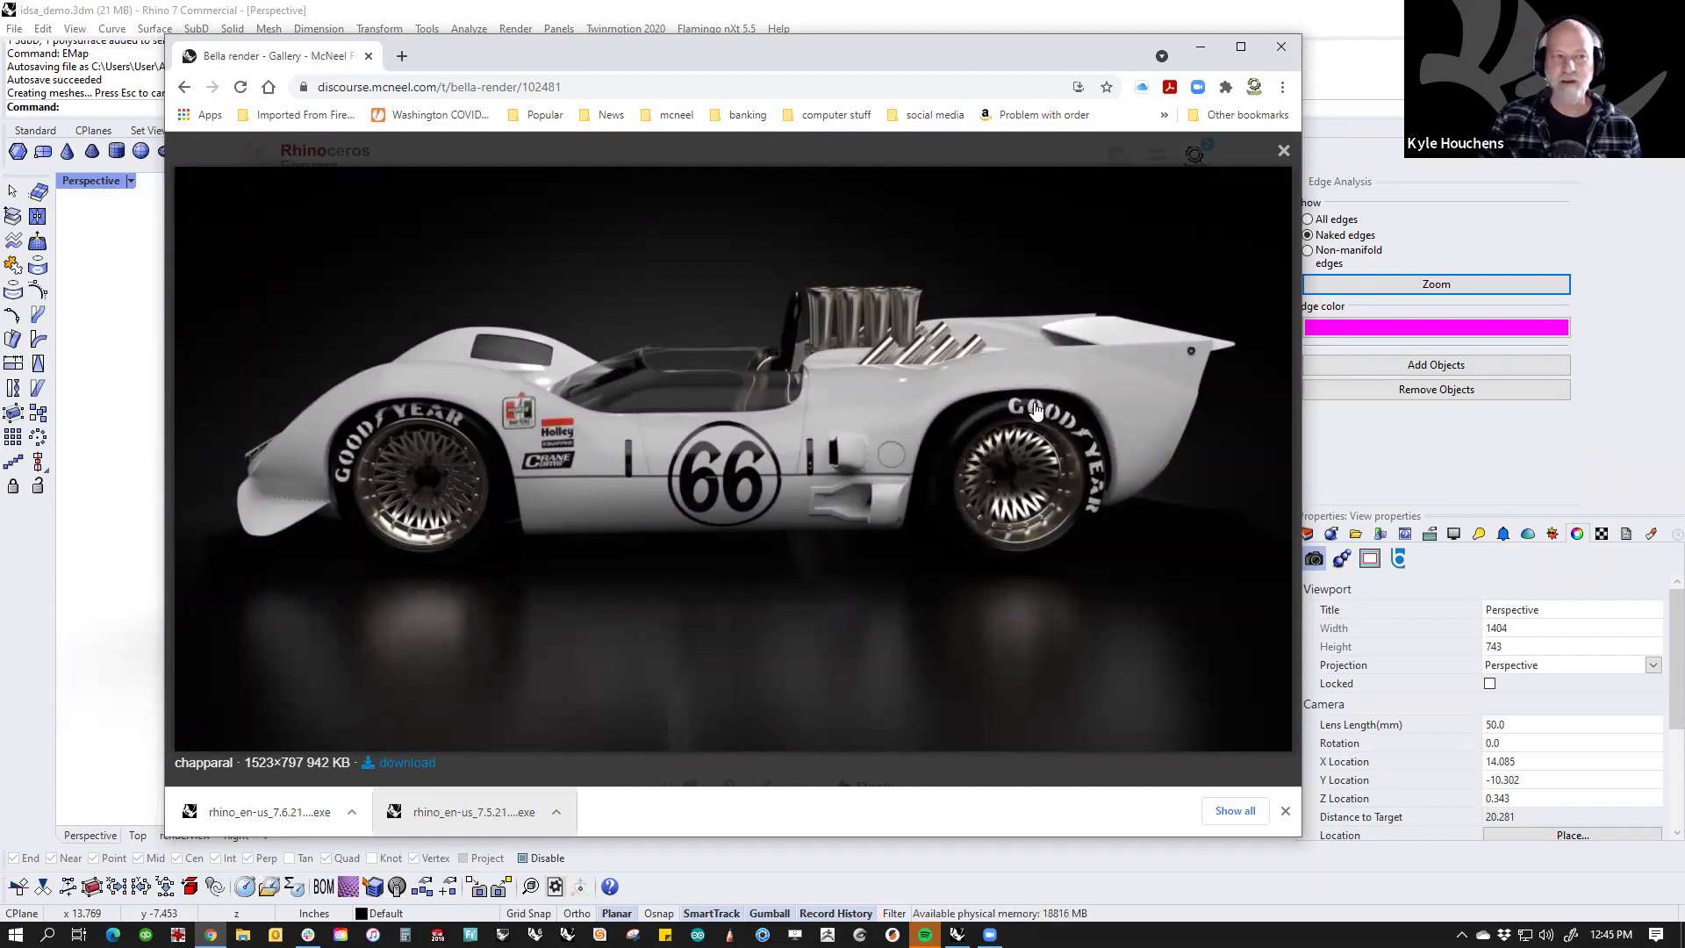
pyautogui.click(1281, 153)
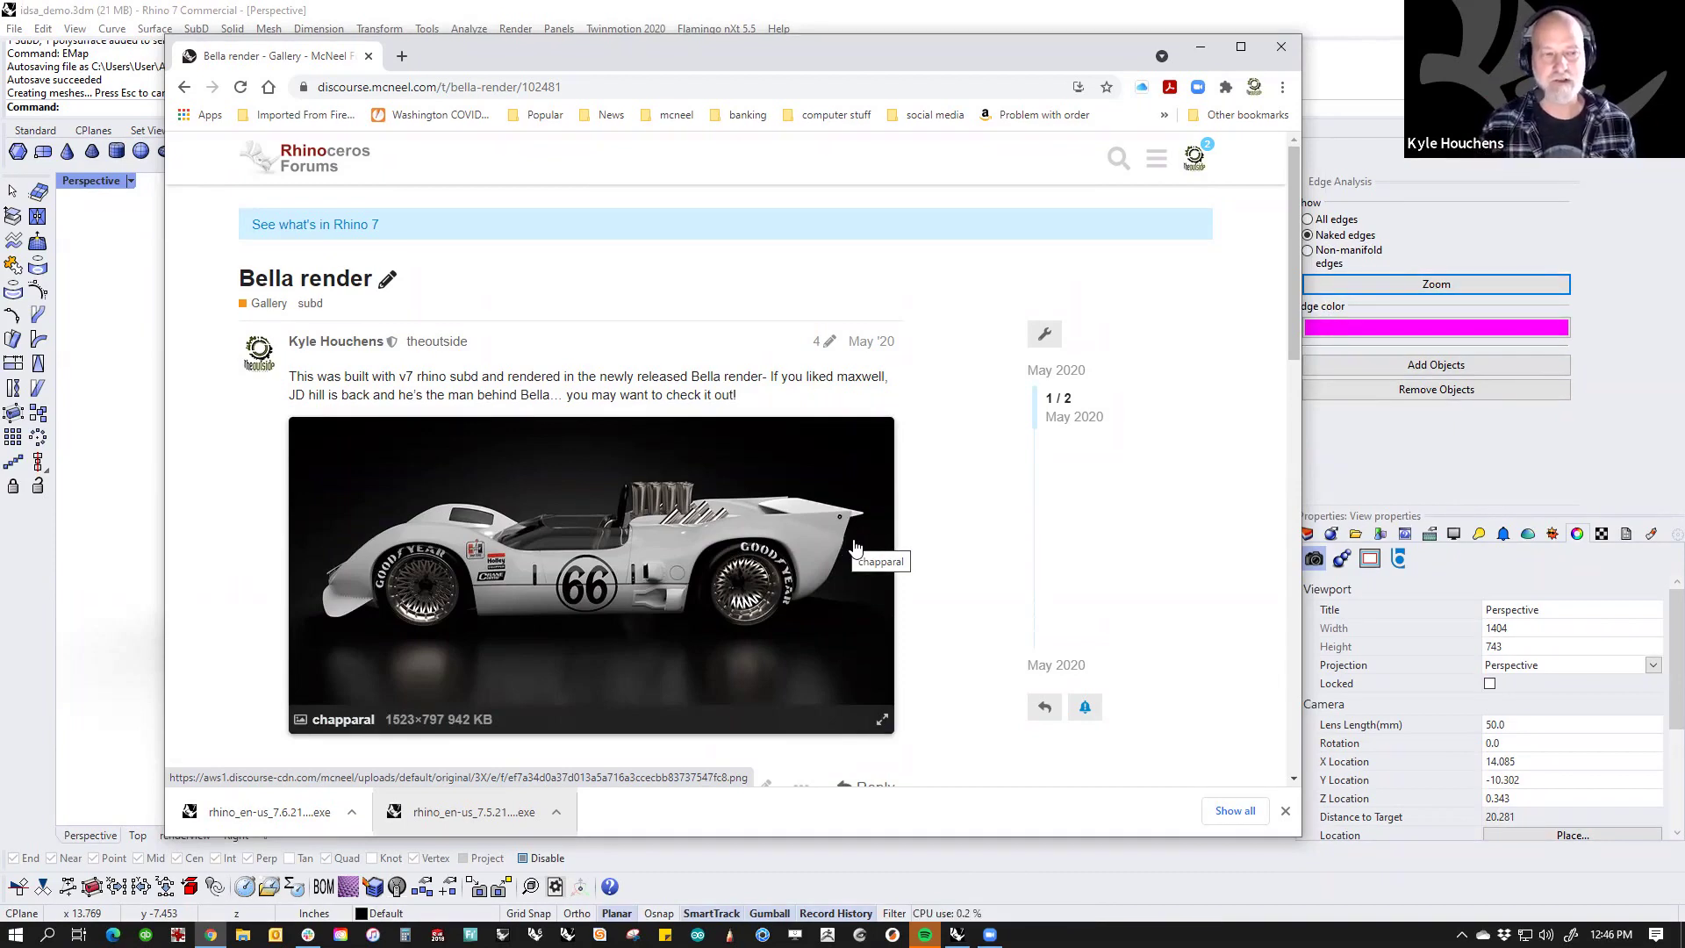
pyautogui.moveTo(904, 58); pyautogui.dragTo(909, 132)
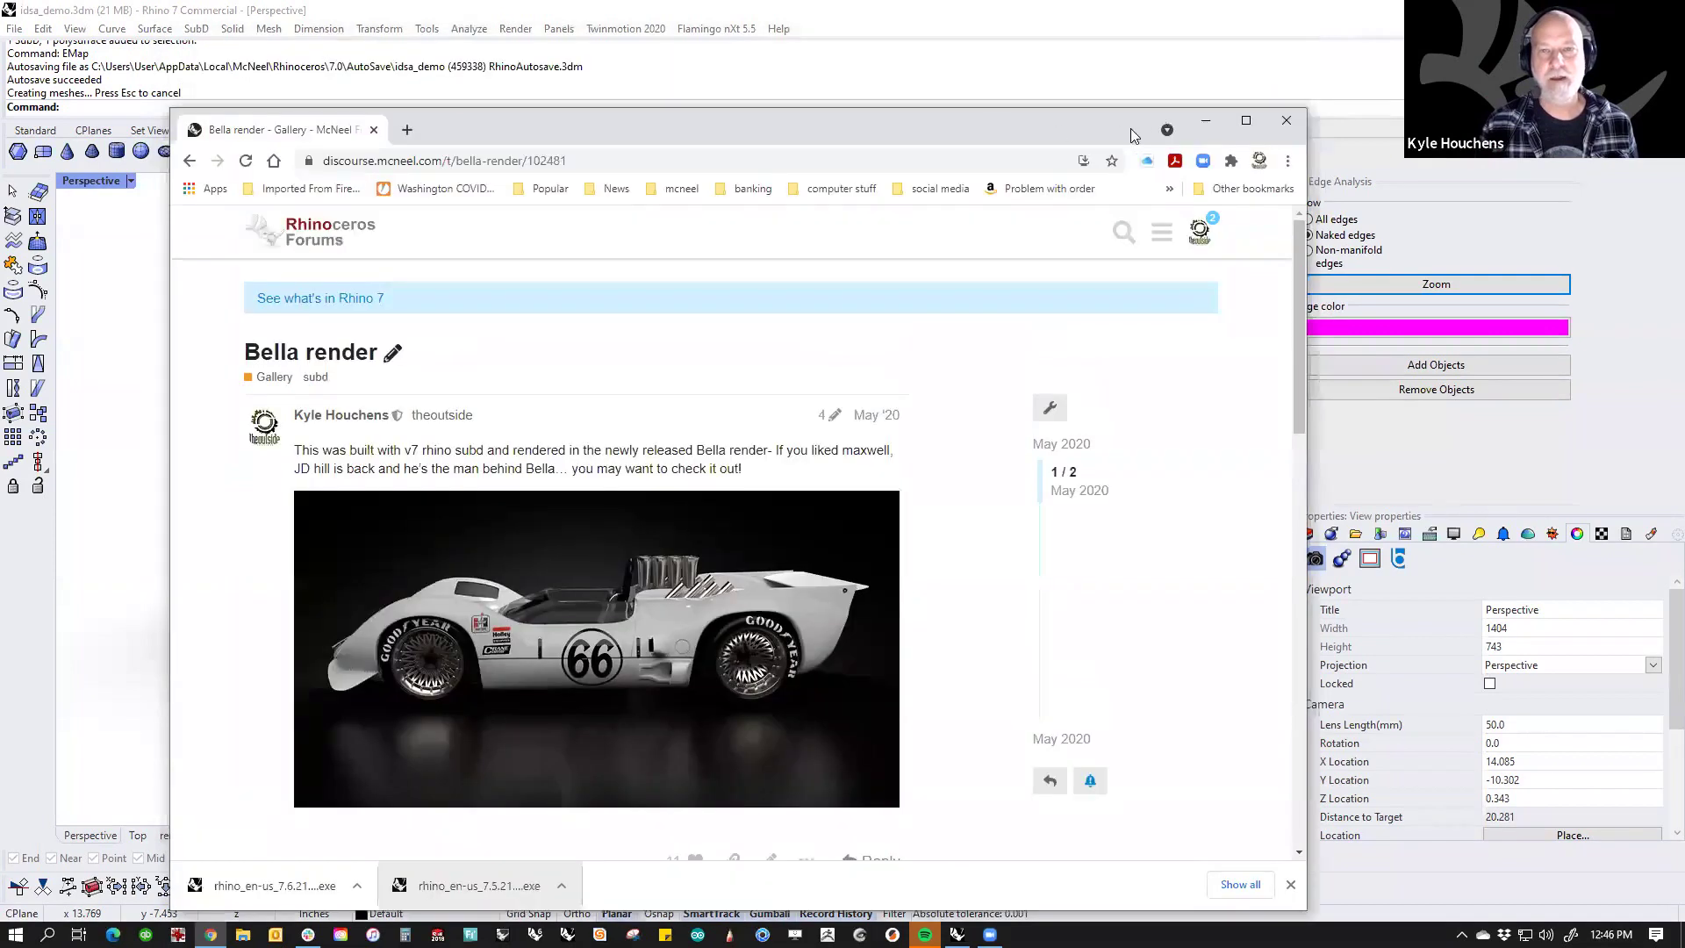
pyautogui.click(1204, 121)
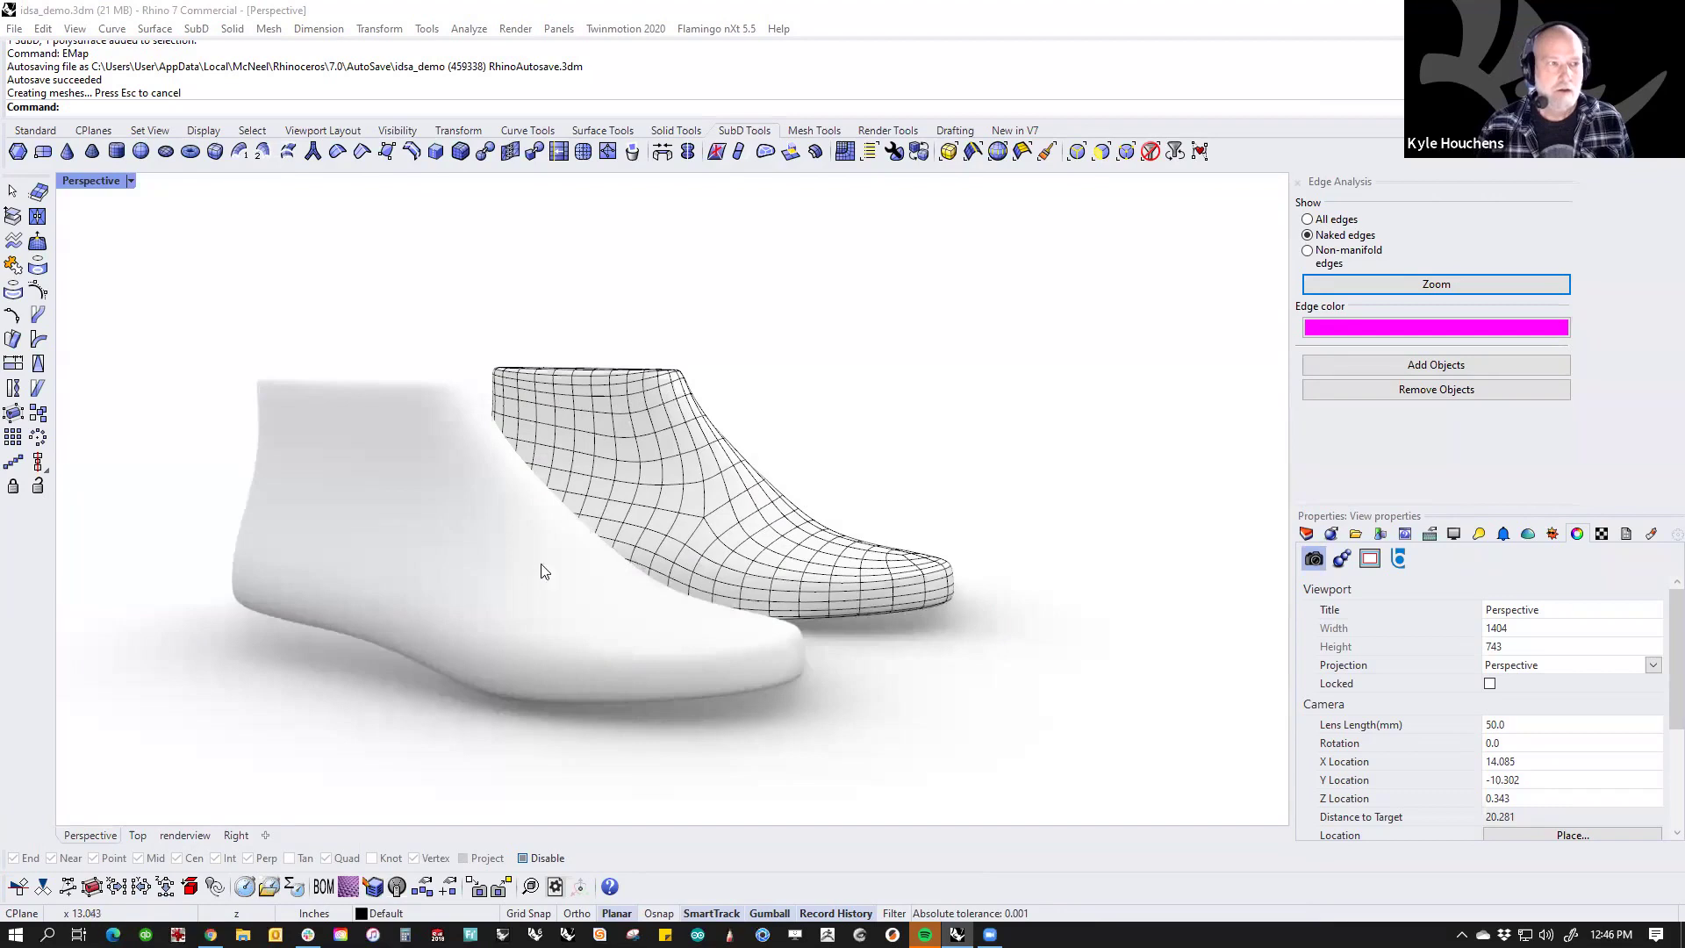
# Step: Set the viewport to the Front view with Wireframe display
pyautogui.write('front')
pyautogui.press('Return')
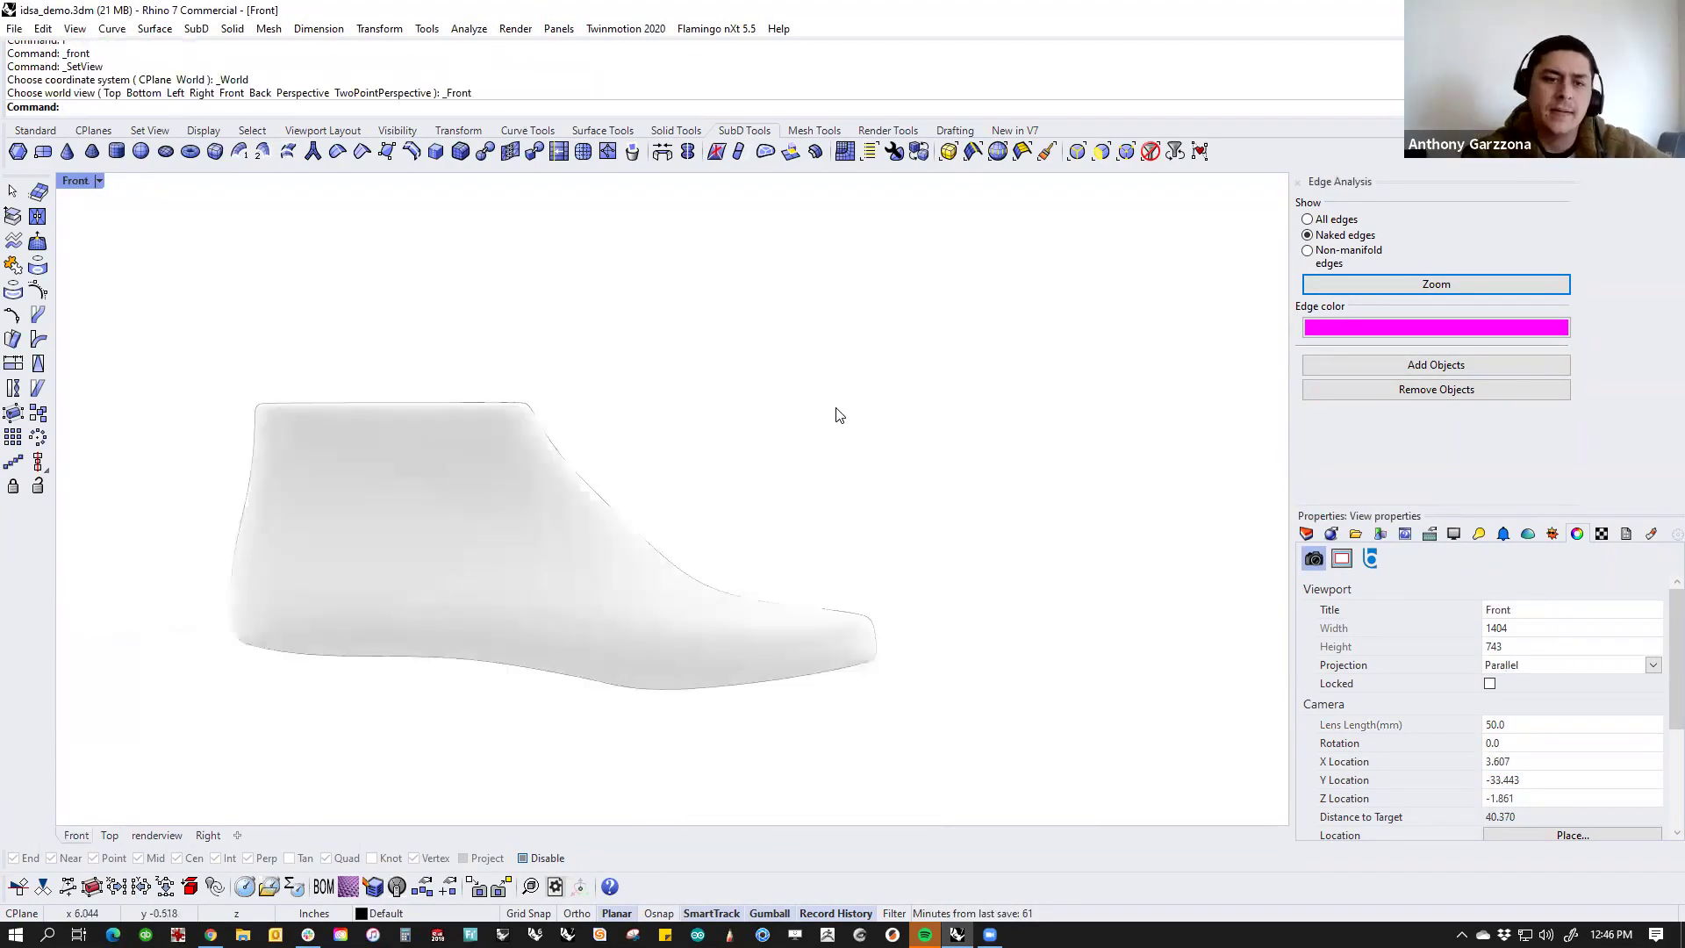
pyautogui.moveTo(834, 413); pyautogui.dragTo(405, 553)
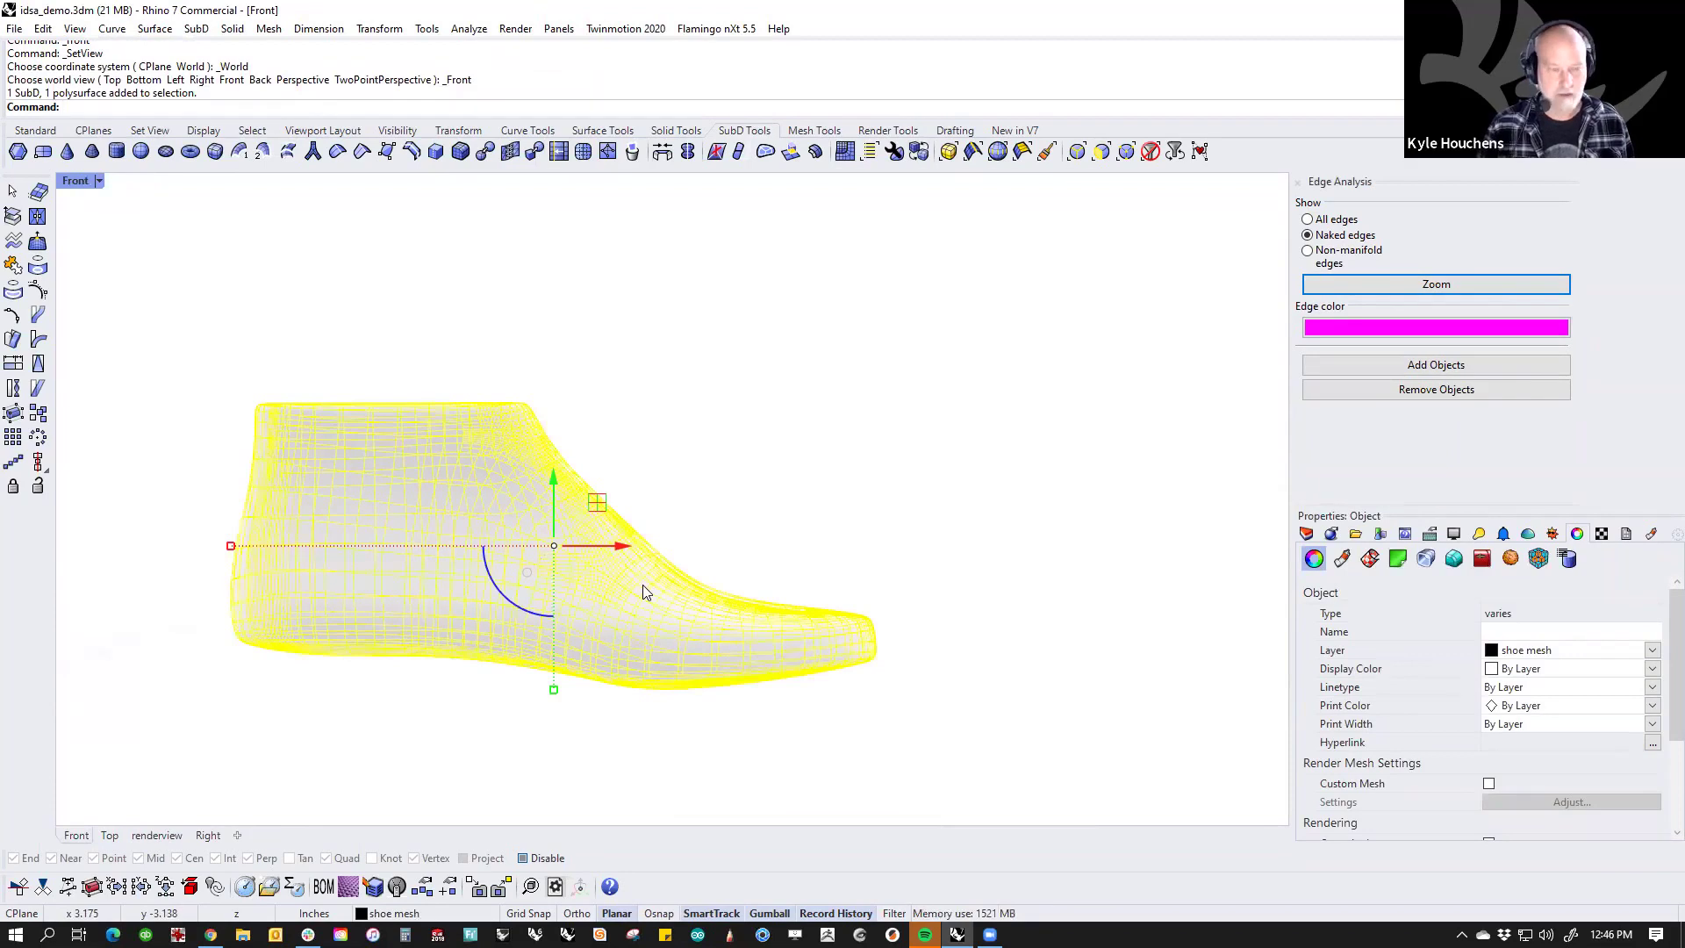
pyautogui.click(77, 181)
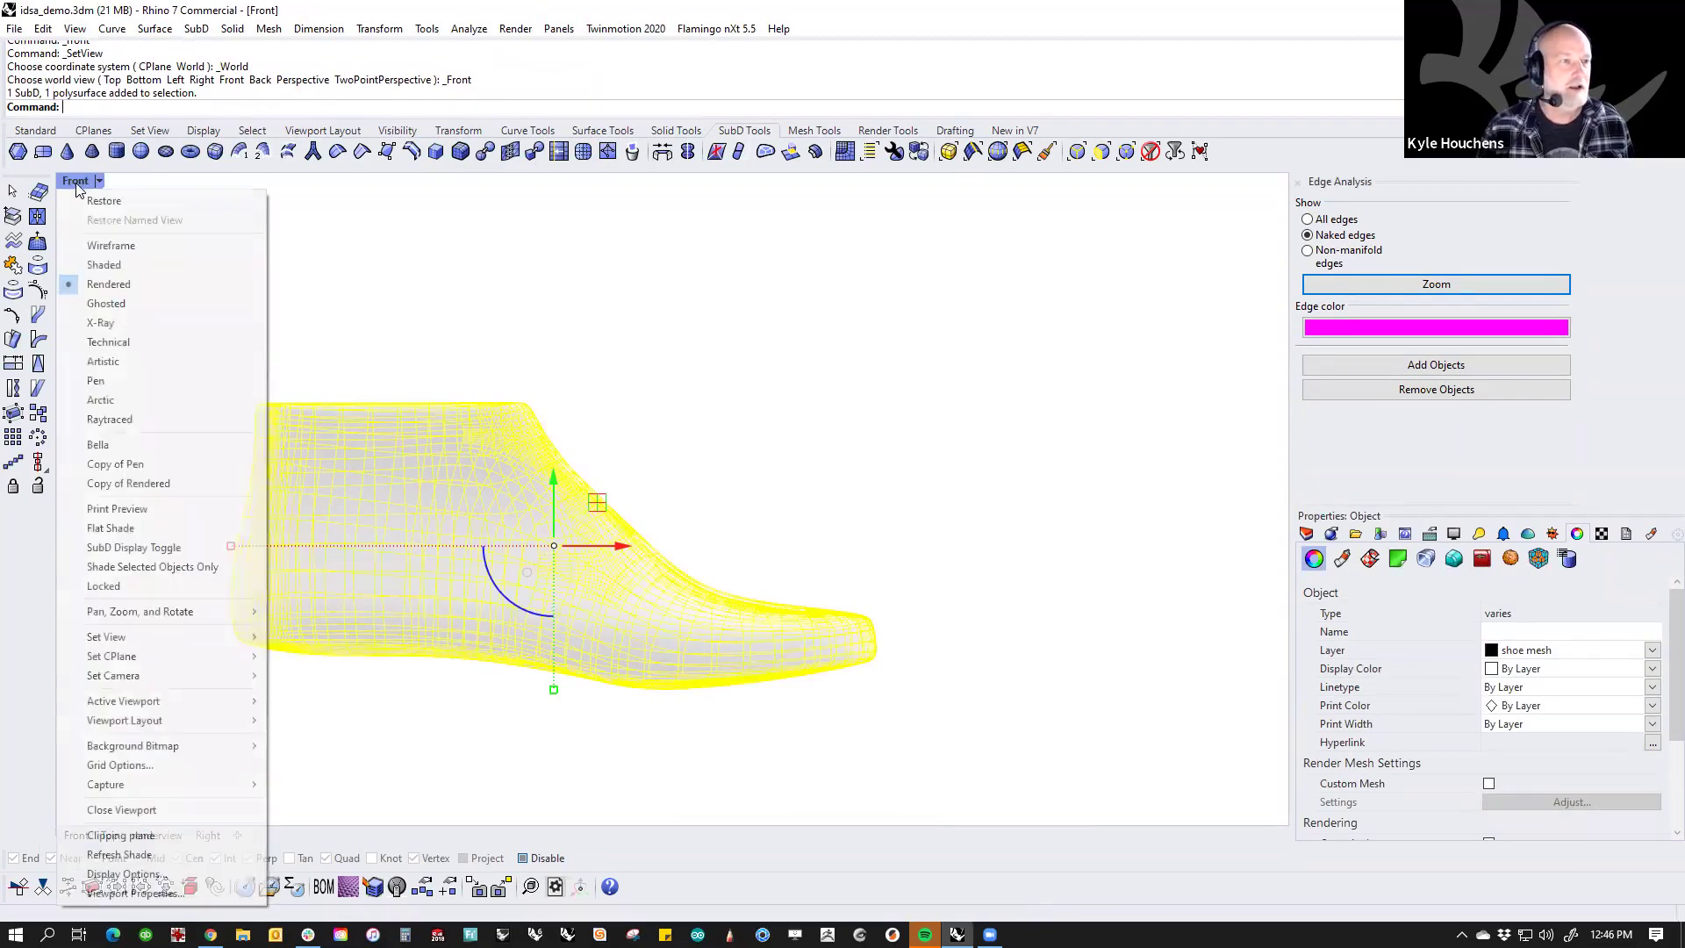
pyautogui.click(107, 249)
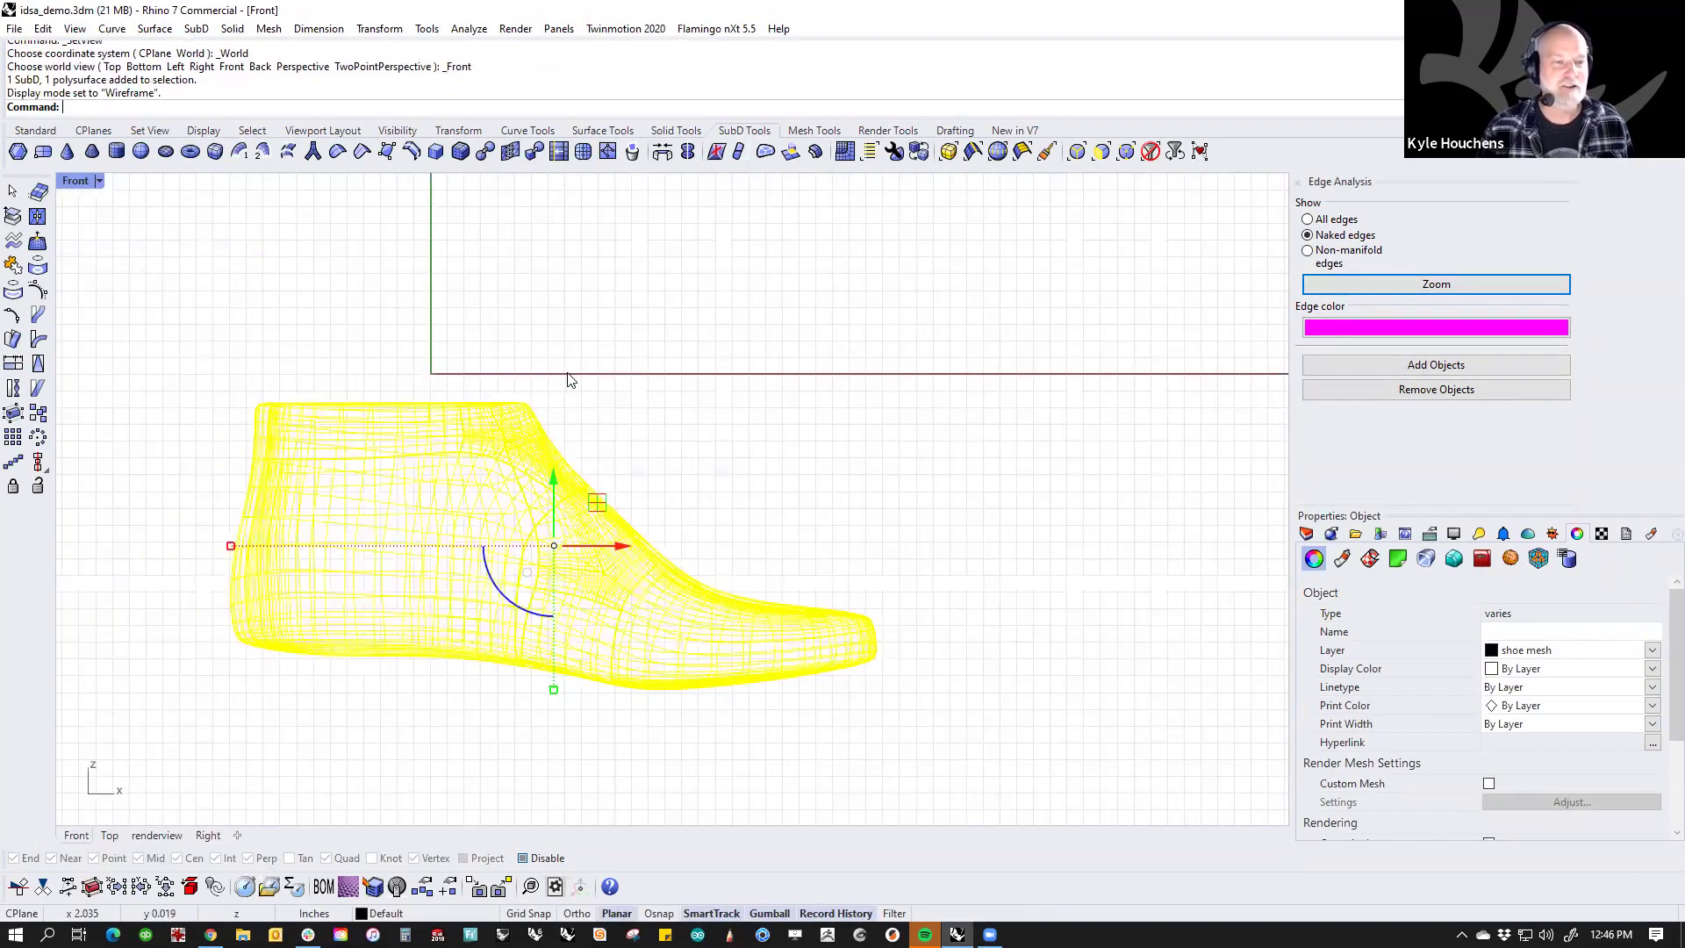
# Step: Draw a short vertical line in the empty area above the lasts with the Polyline command
pyautogui.scroll(-4, 728, 377)
pyautogui.moveTo(733, 377); pyautogui.dragTo(732, 517, button='right')
pyautogui.click(688, 290)
pyautogui.moveTo(689, 289); pyautogui.dragTo(687, 389, button='right')
pyautogui.click(35, 129)
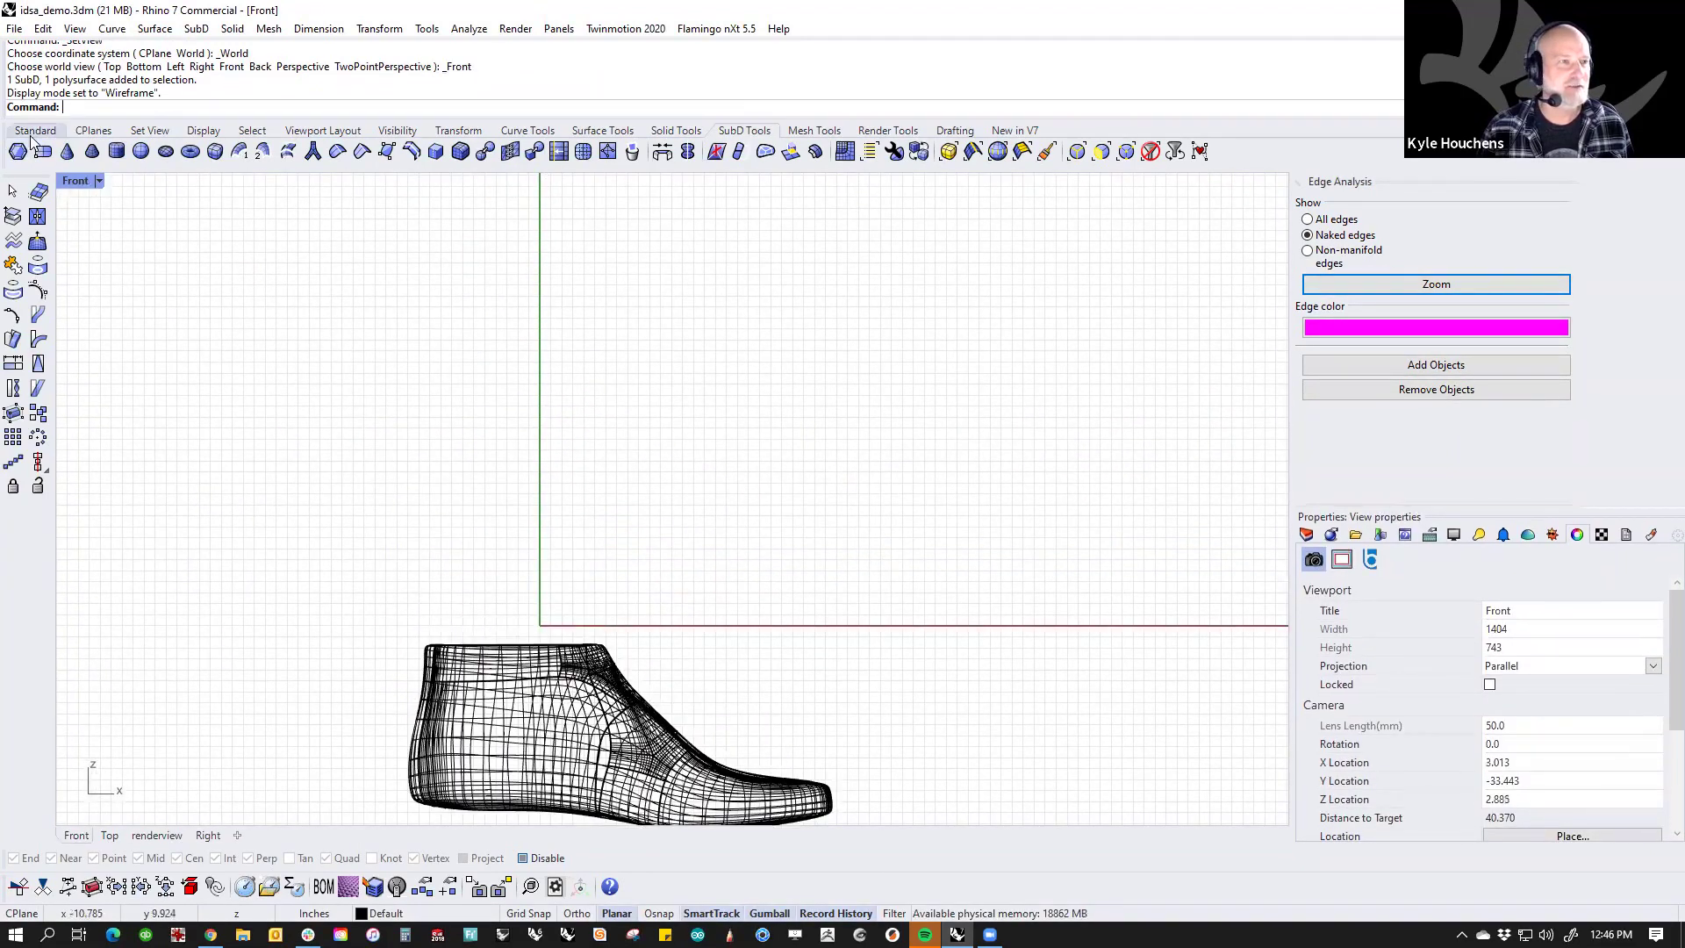
pyautogui.click(422, 305)
pyautogui.click(422, 410)
pyautogui.press('Return')
# Step: Draw a long horizontal line extending from the upper part of the vertical line toward the toe side
pyautogui.press('Return')
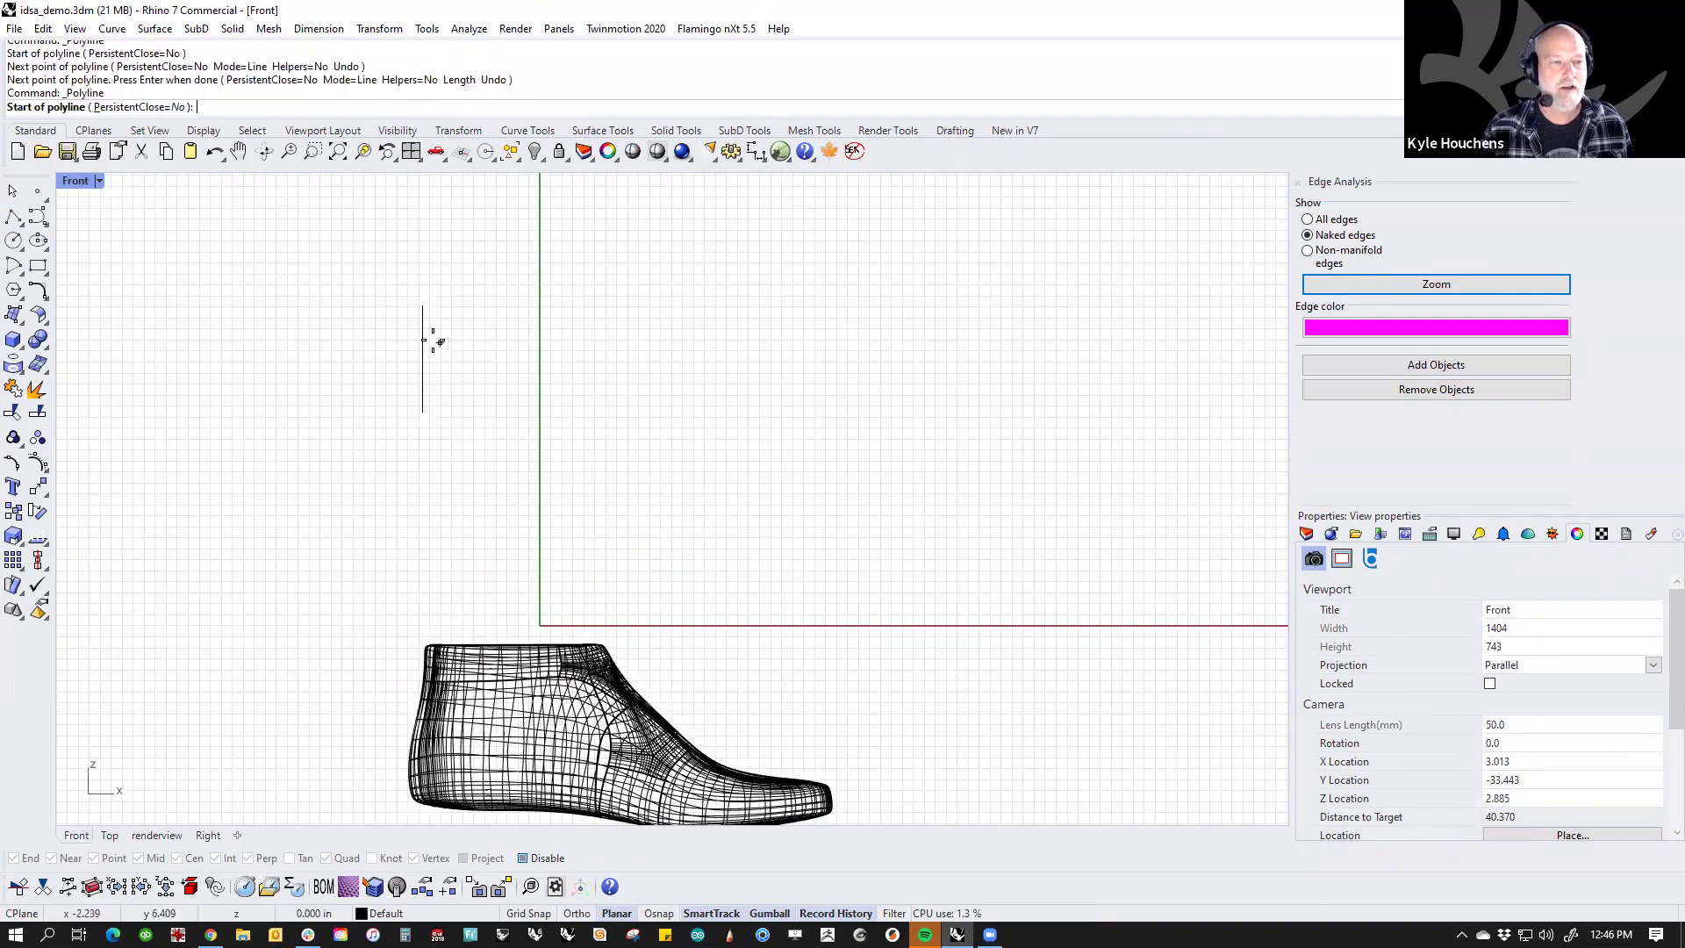
pyautogui.click(422, 334)
pyautogui.click(782, 334)
pyautogui.press('Return')
pyautogui.press('Return')
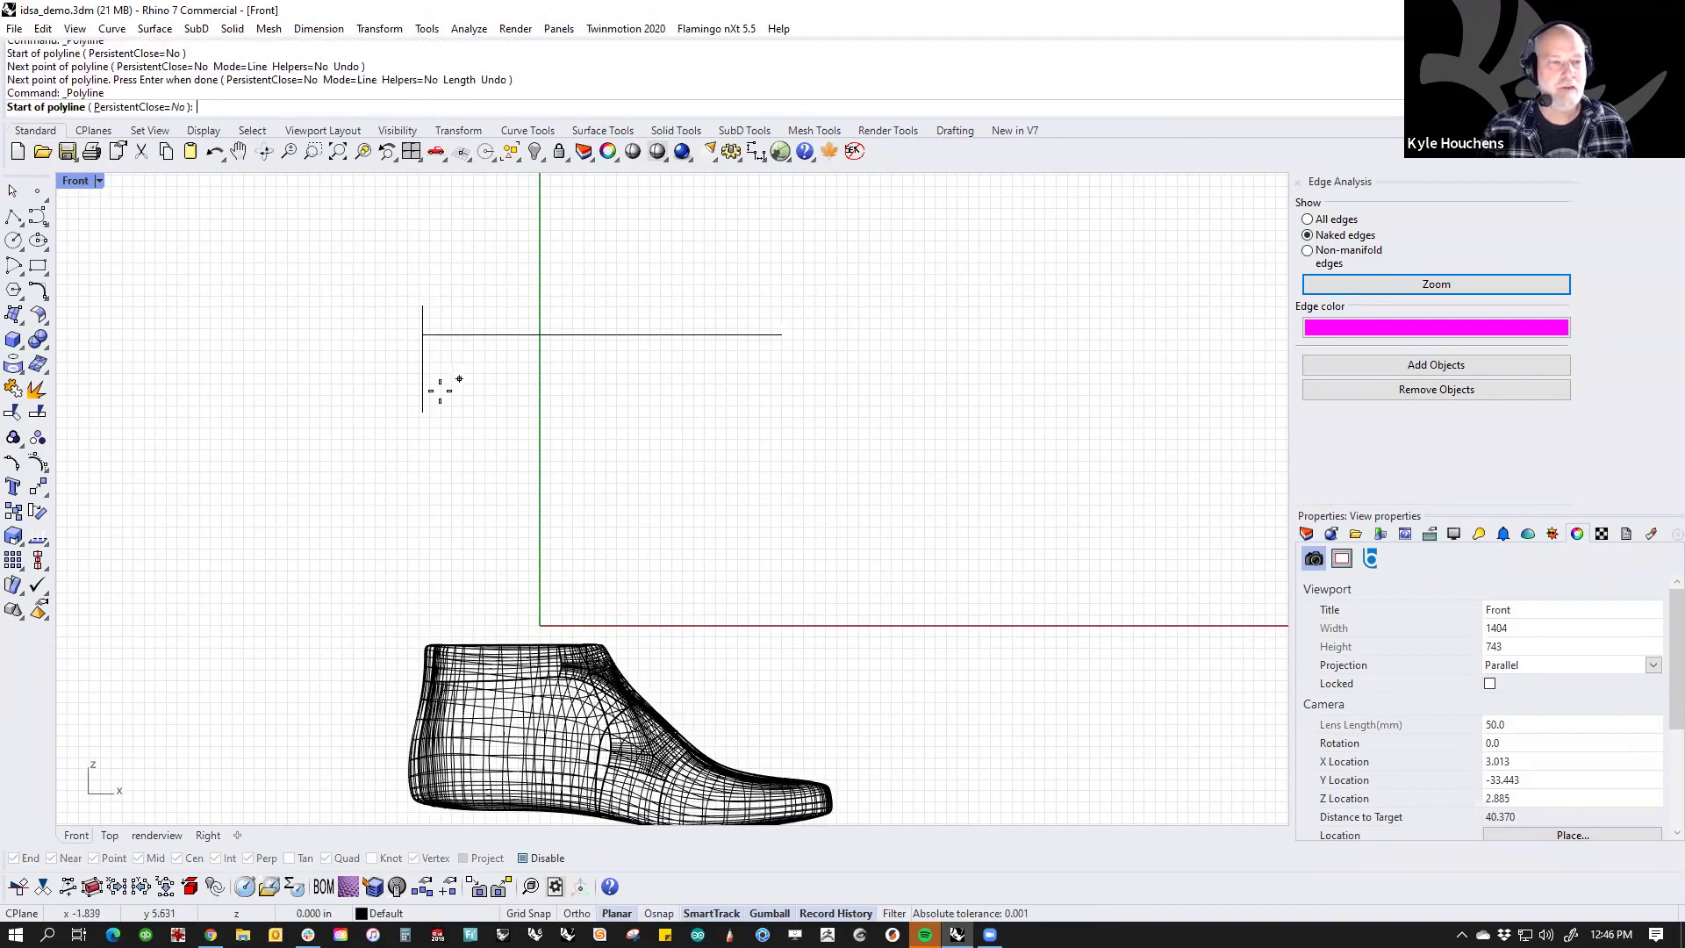
# Step: Draw a sloping line from the short vertical line's lower part, and a steep line from above the horizontal line's free end to the slope's end
pyautogui.click(422, 392)
pyautogui.click(794, 544)
pyautogui.press('Return')
pyautogui.press('Return')
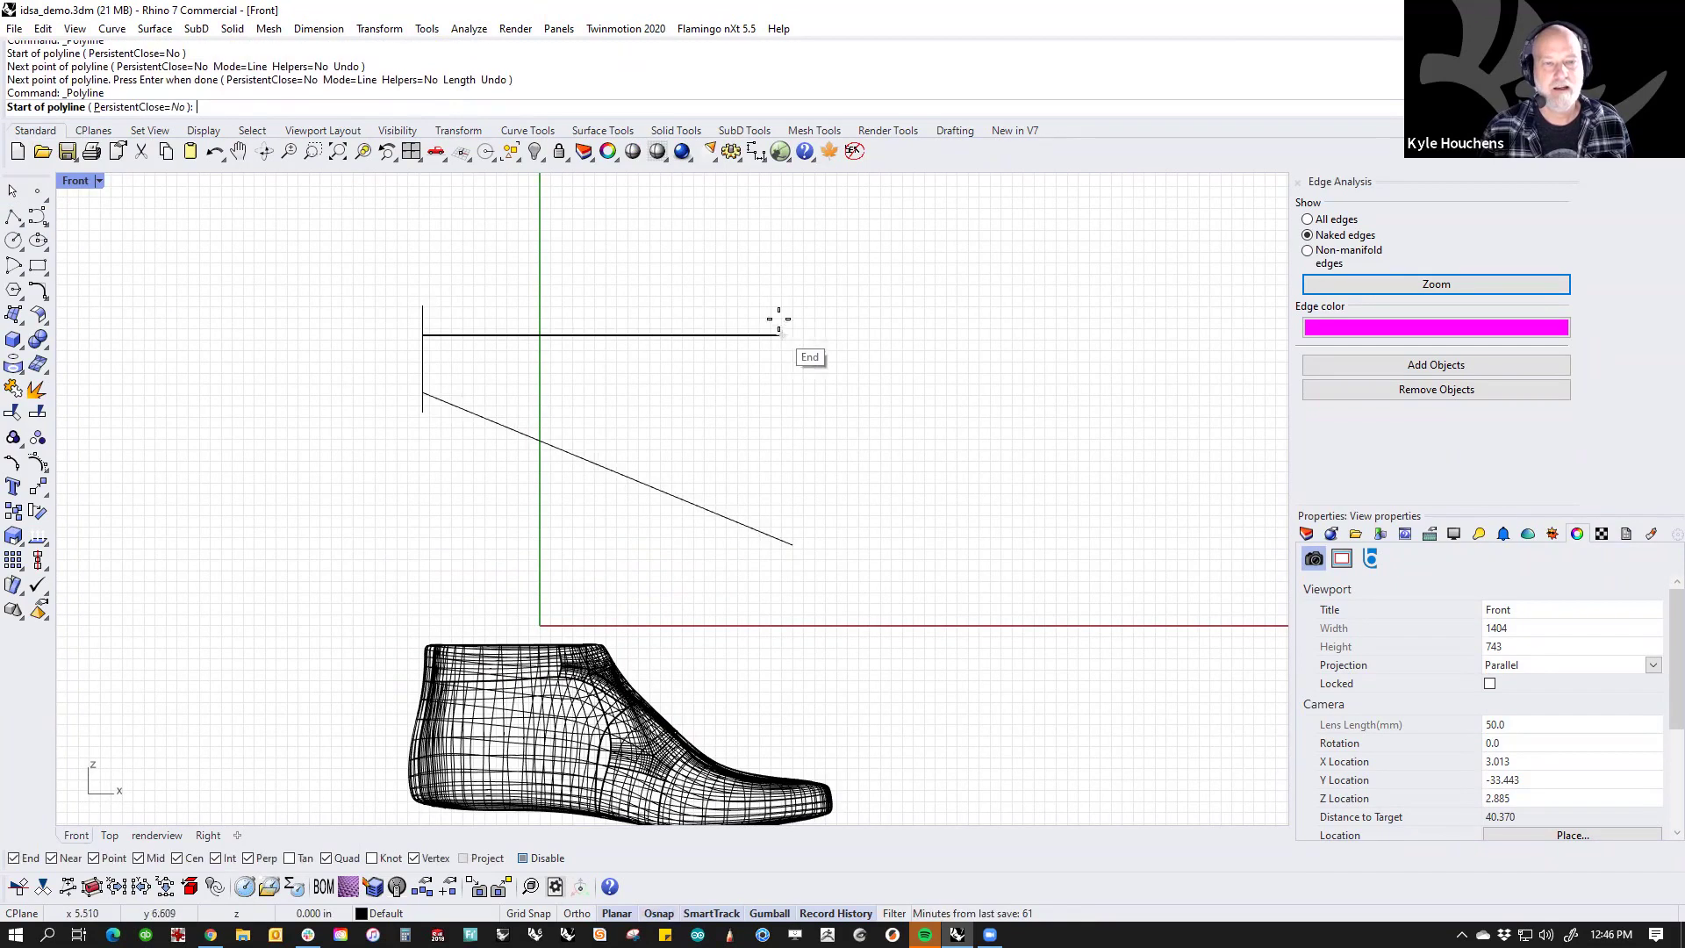
pyautogui.click(782, 301)
pyautogui.click(793, 541)
pyautogui.press('Return')
# Step: Draw a horizontal line about 6.6 inches long from the lower junction toward the toe side with Ortho on
pyautogui.press('Return')
pyautogui.click(793, 543)
pyautogui.press('F8')
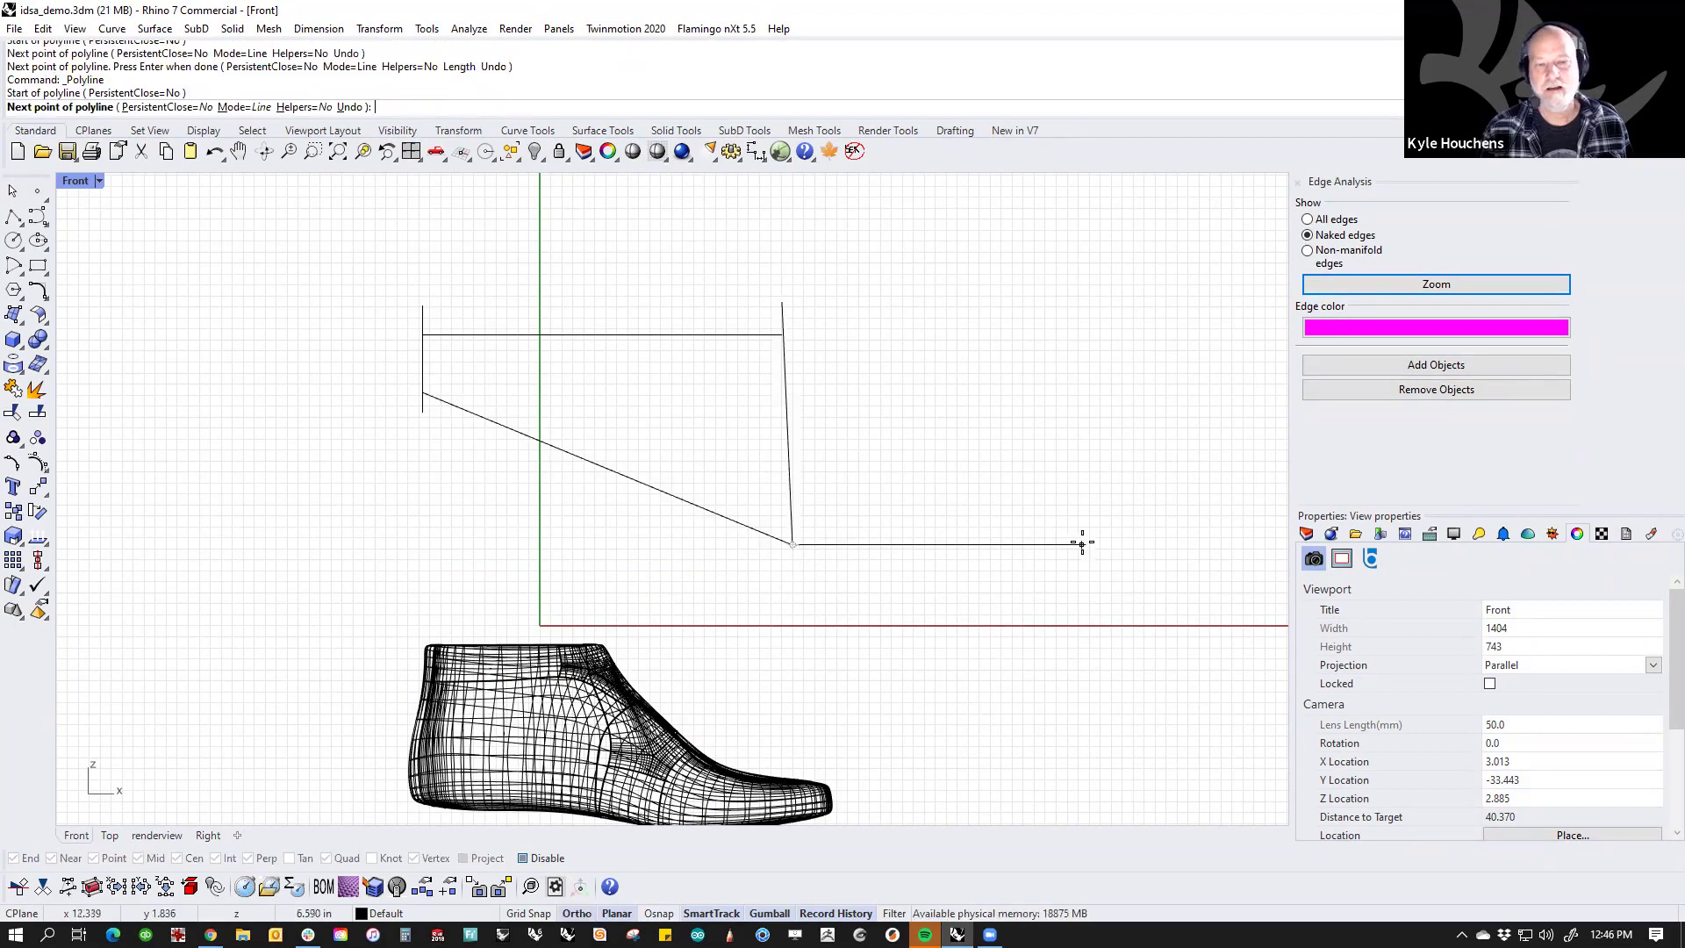
pyautogui.keyDown('shift'); pyautogui.click(1081, 543); pyautogui.keyUp('shift')
pyautogui.press('Return')
# Step: Switch the viewport to the Perspective view
pyautogui.write('p')
pyautogui.press('Return')
pyautogui.keyDown('shift'); pyautogui.moveTo(595, 439); pyautogui.dragTo(641, 292, button='right'); pyautogui.keyUp('shift')
# Step: Try to isolate the sketch lines by selecting them, inverting the selection and hiding the rest
pyautogui.moveTo(523, 236); pyautogui.dragTo(367, 354)
pyautogui.keyDown('shift'); pyautogui.moveTo(716, 285); pyautogui.dragTo(656, 328); pyautogui.keyUp('shift')
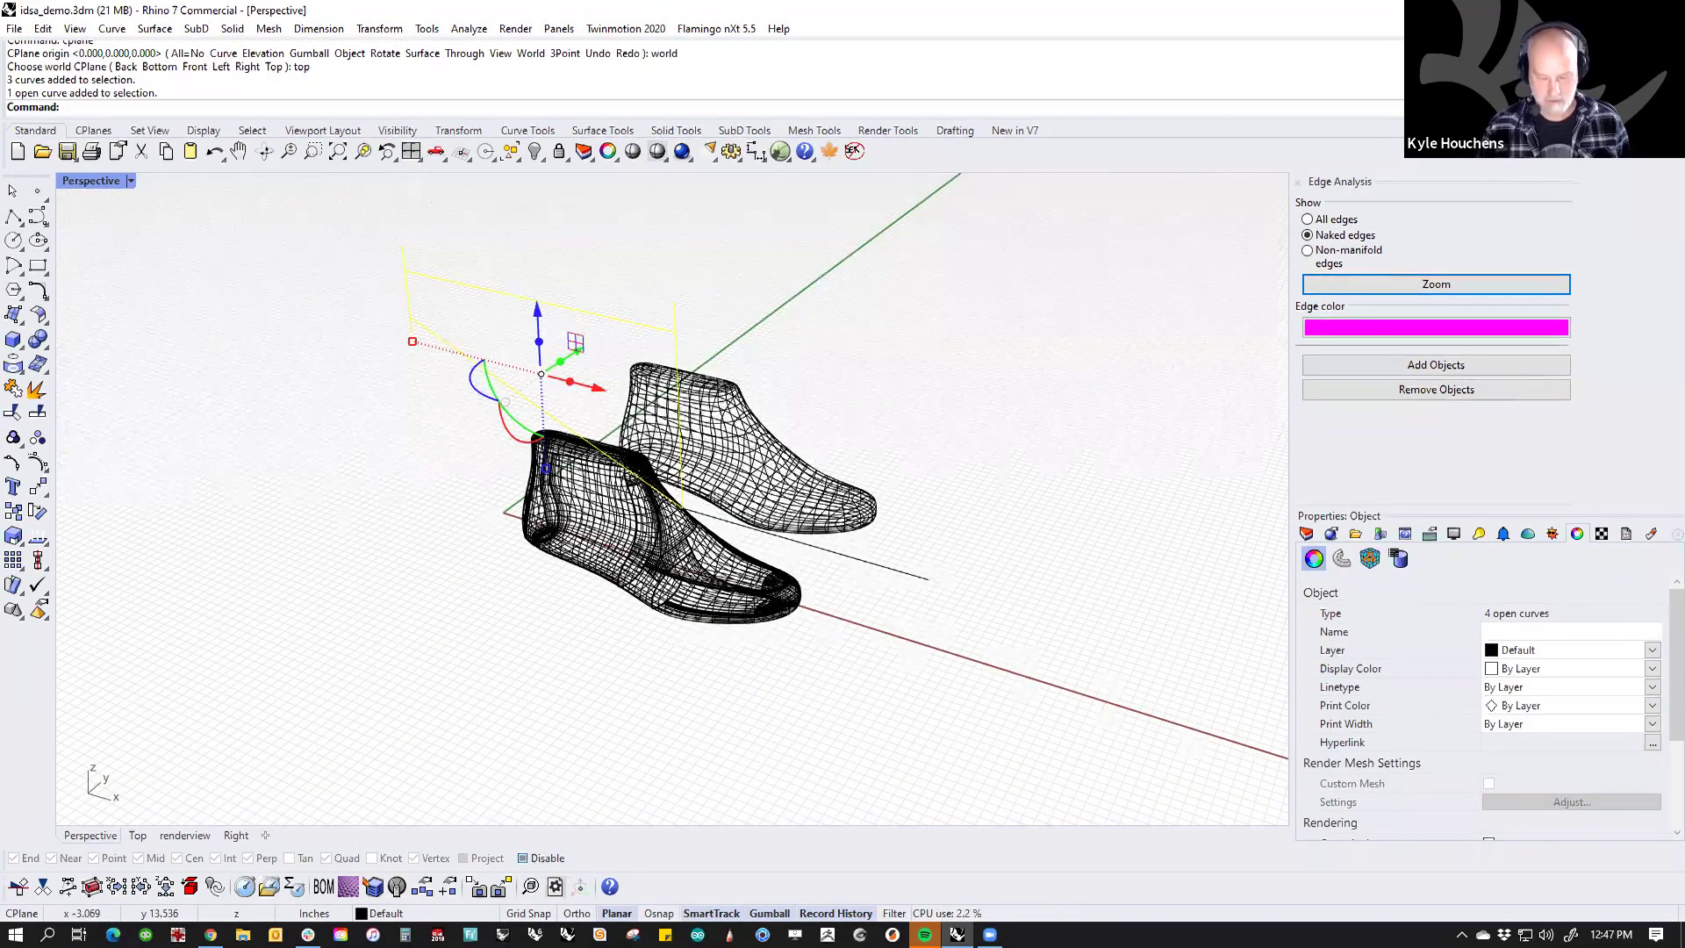
pyautogui.write('ii')
pyautogui.press('Return')
pyautogui.hotkey('ctrl', 'h')
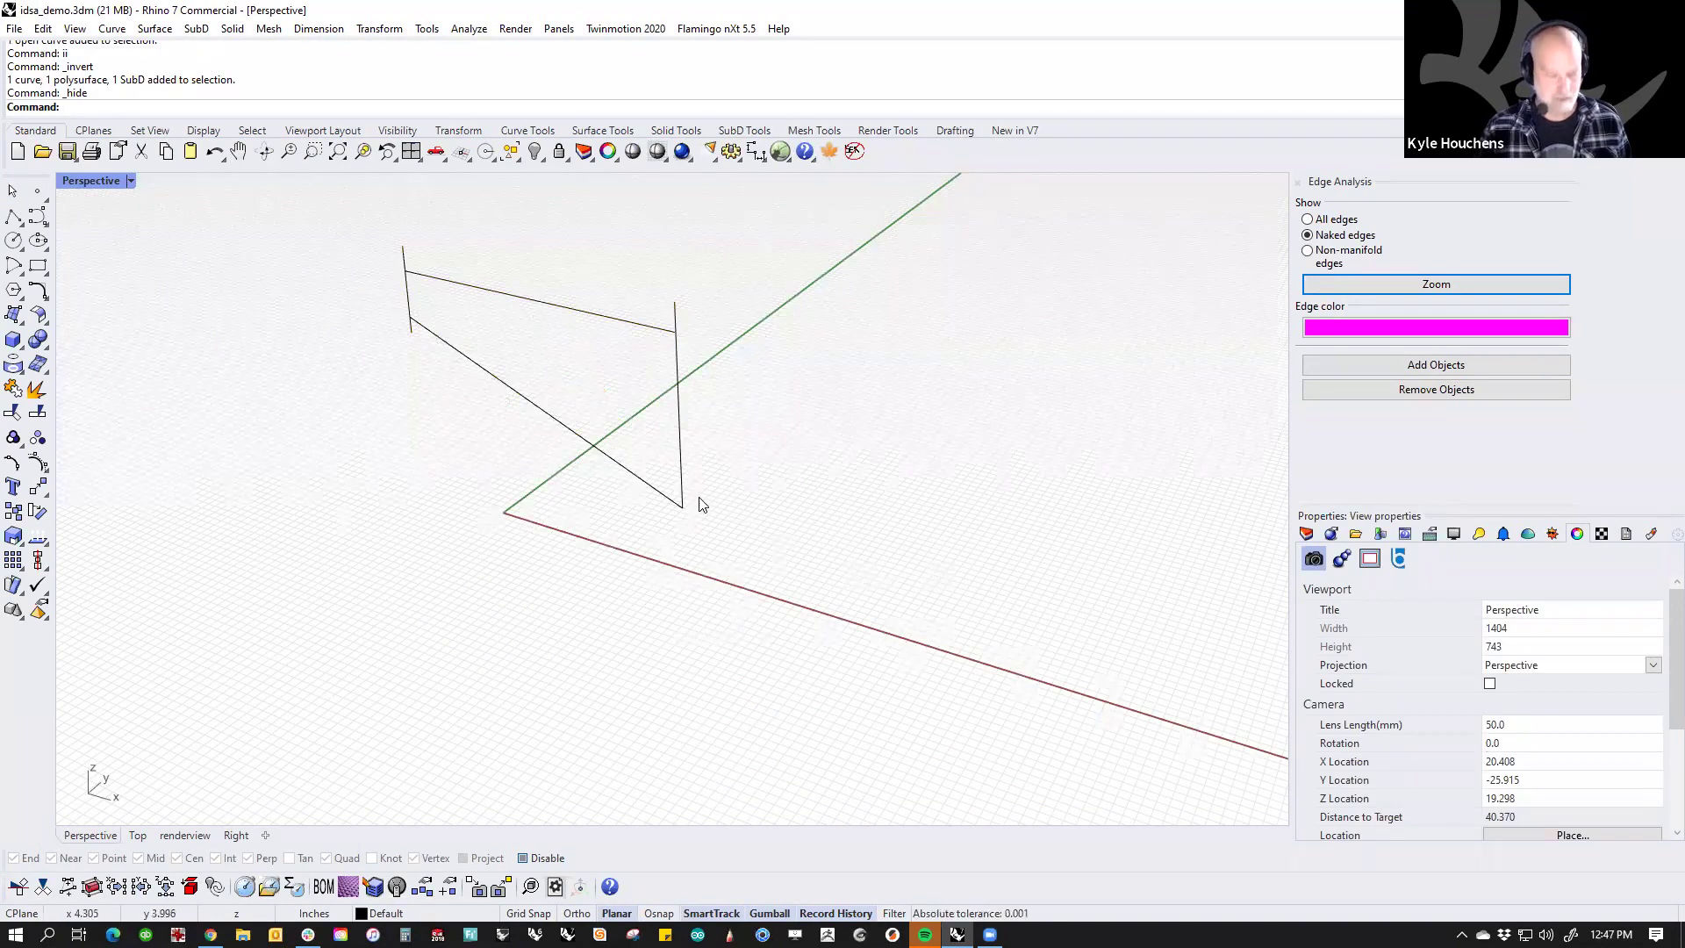
# Step: Show all hidden objects, and hide everything except the curves
pyautogui.hotkey('ctrl', 'alt', 'h')
pyautogui.write('cc')
pyautogui.press('Return')
pyautogui.write('ii')
pyautogui.press('Return')
pyautogui.hotkey('ctrl', 'h')
# Step: Delete the three closed shoe outline curves below the sketch lines
pyautogui.click(565, 462)
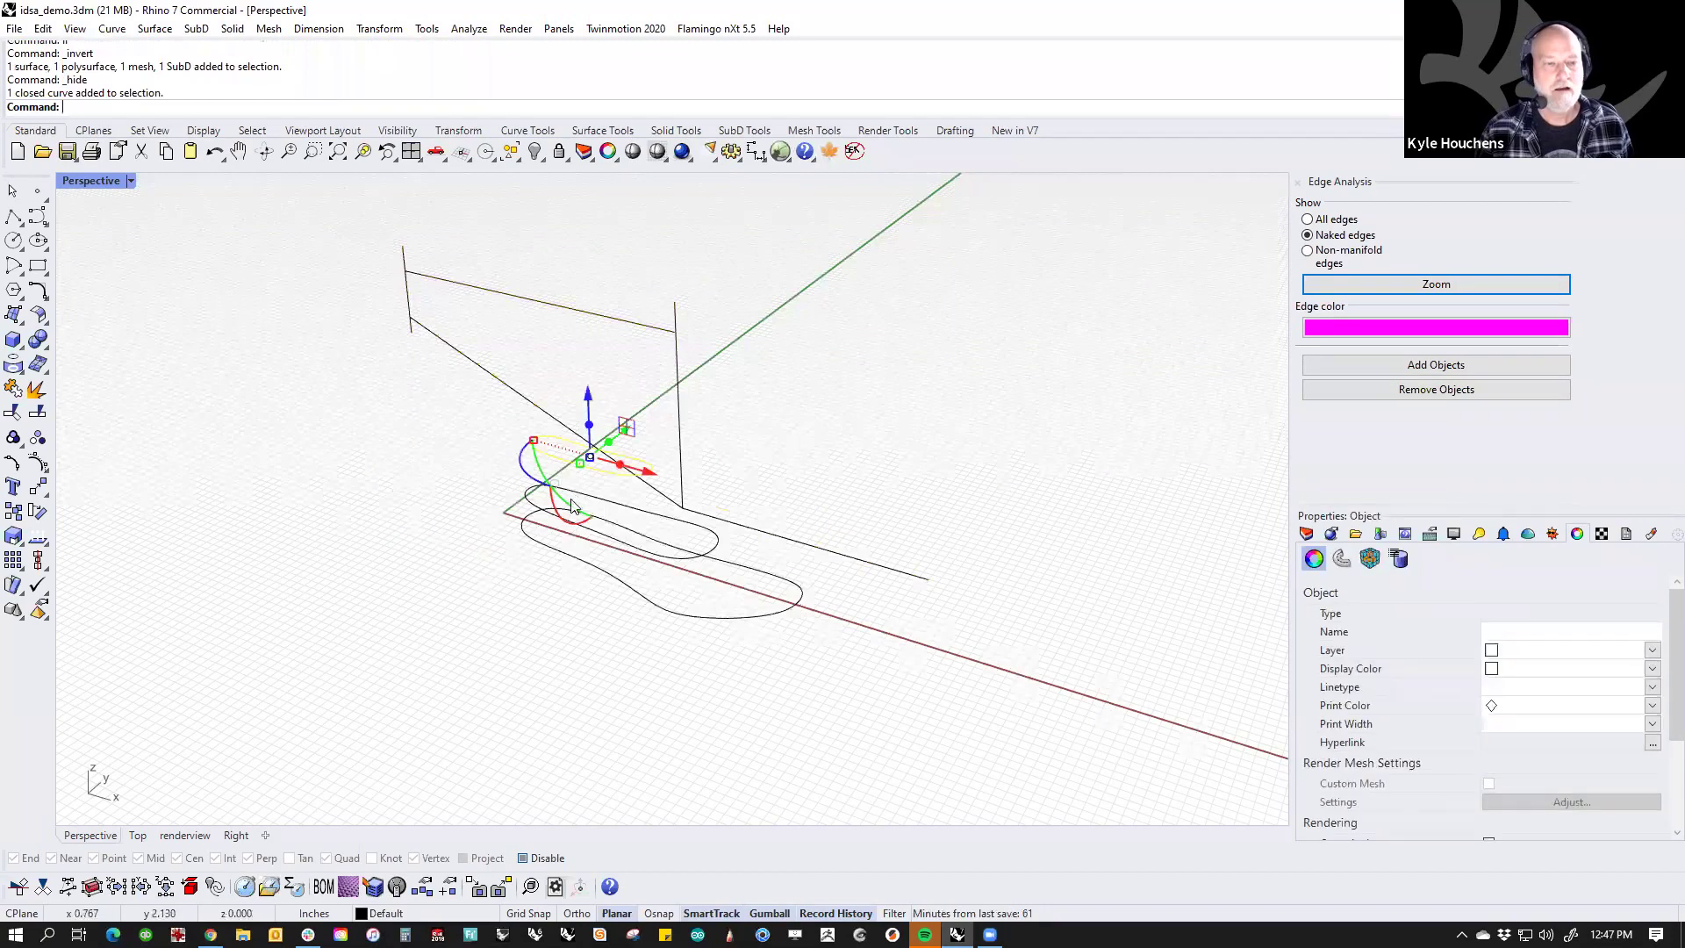
pyautogui.keyDown('shift'); pyautogui.moveTo(698, 645); pyautogui.dragTo(631, 542); pyautogui.keyUp('shift')
pyautogui.press('End')
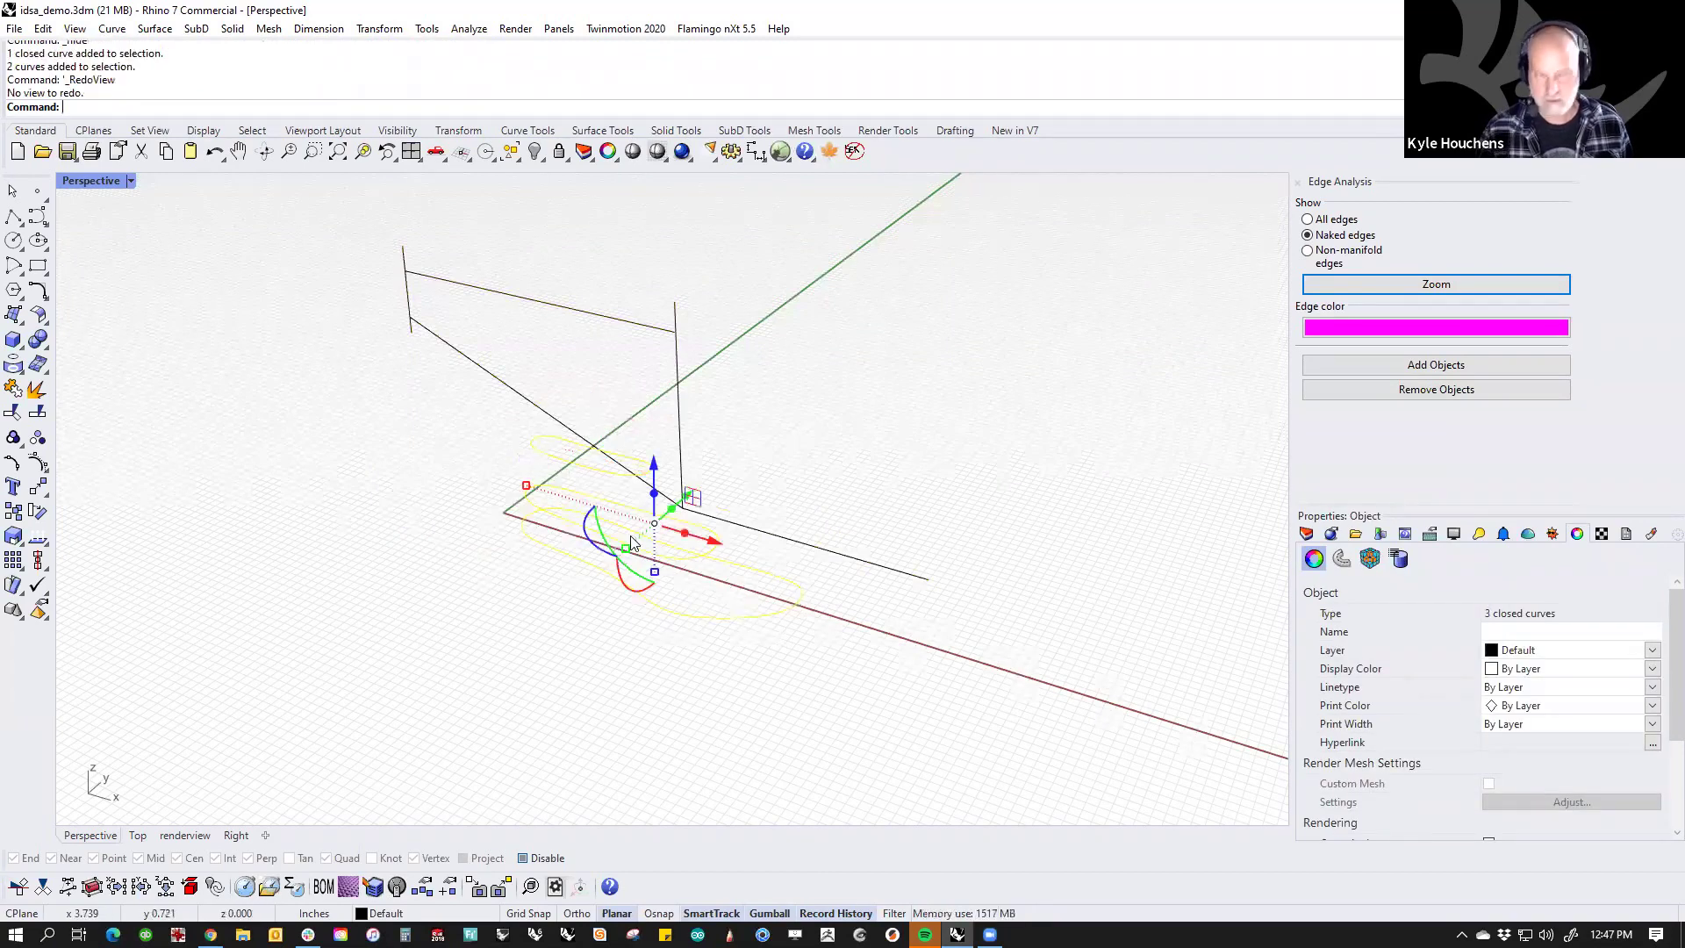
pyautogui.press('Delete')
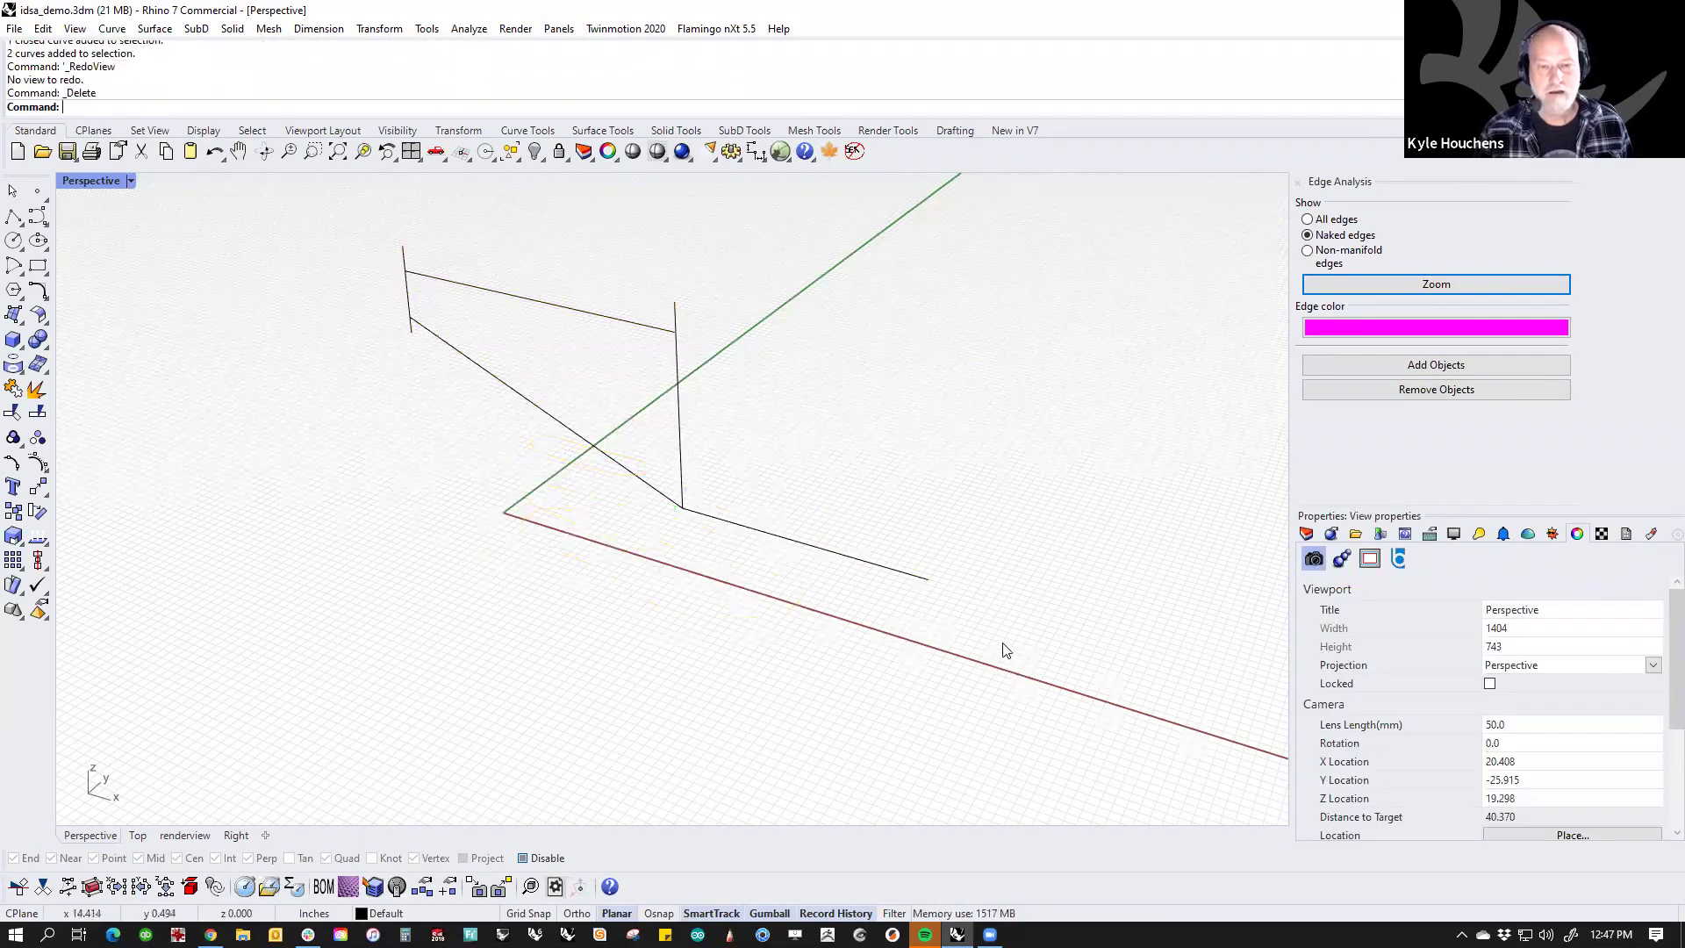
# Step: Turn on the control points of the lower horizontal line and shift its free end sideways along the Y axis
pyautogui.click(894, 572)
pyautogui.middleClick(932, 577)
pyautogui.click(974, 565)
pyautogui.moveTo(888, 511); pyautogui.dragTo(993, 653)
pyautogui.moveTo(949, 553); pyautogui.dragTo(818, 609)
pyautogui.click(884, 493)
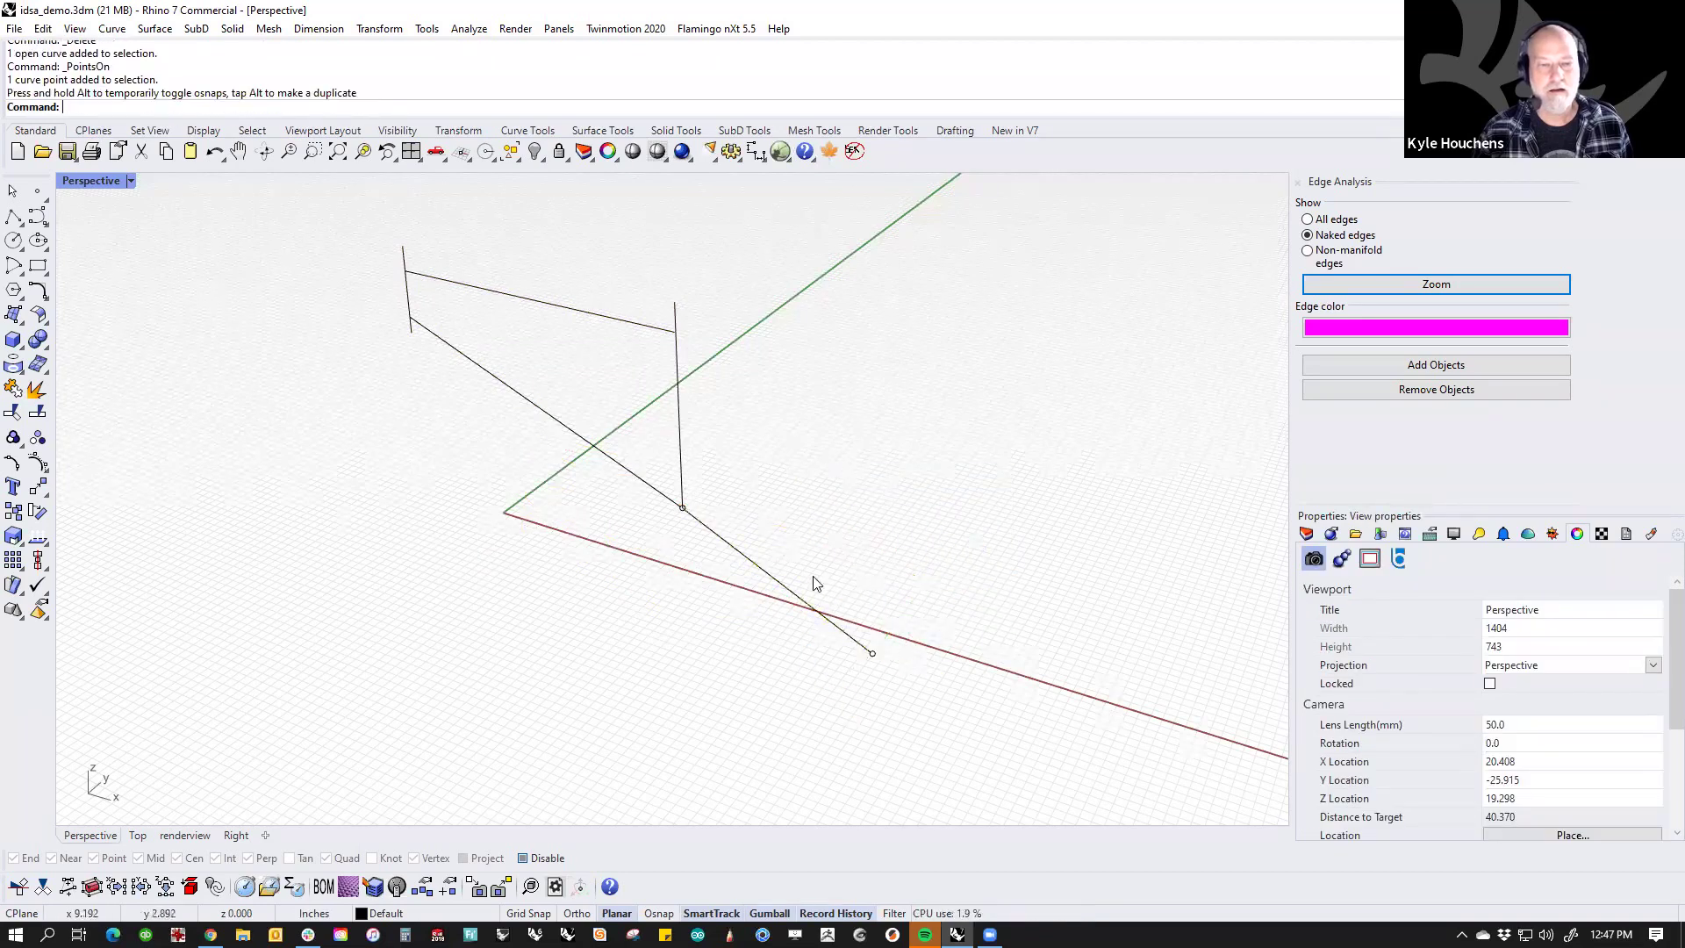
# Step: Mirror the angled lower line as a copy about a plane through the lower junction along the X direction
pyautogui.click(809, 604)
pyautogui.write('M')
pyautogui.press('Return')
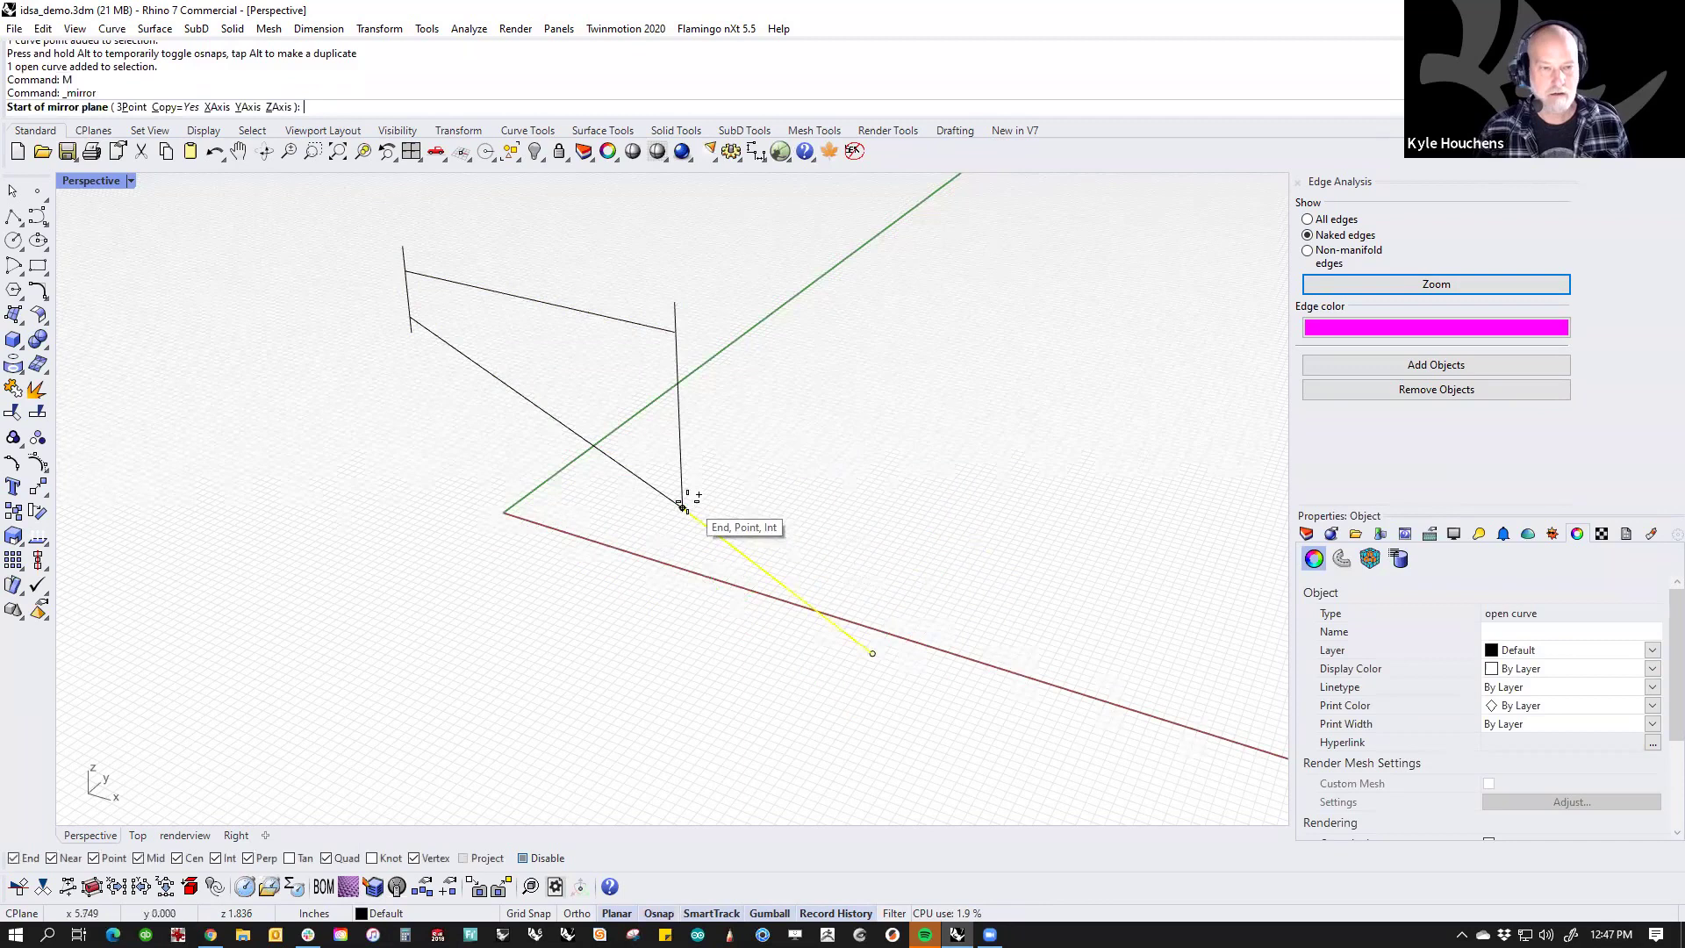
pyautogui.click(683, 507)
pyautogui.click(842, 556)
pyautogui.press('Escape')
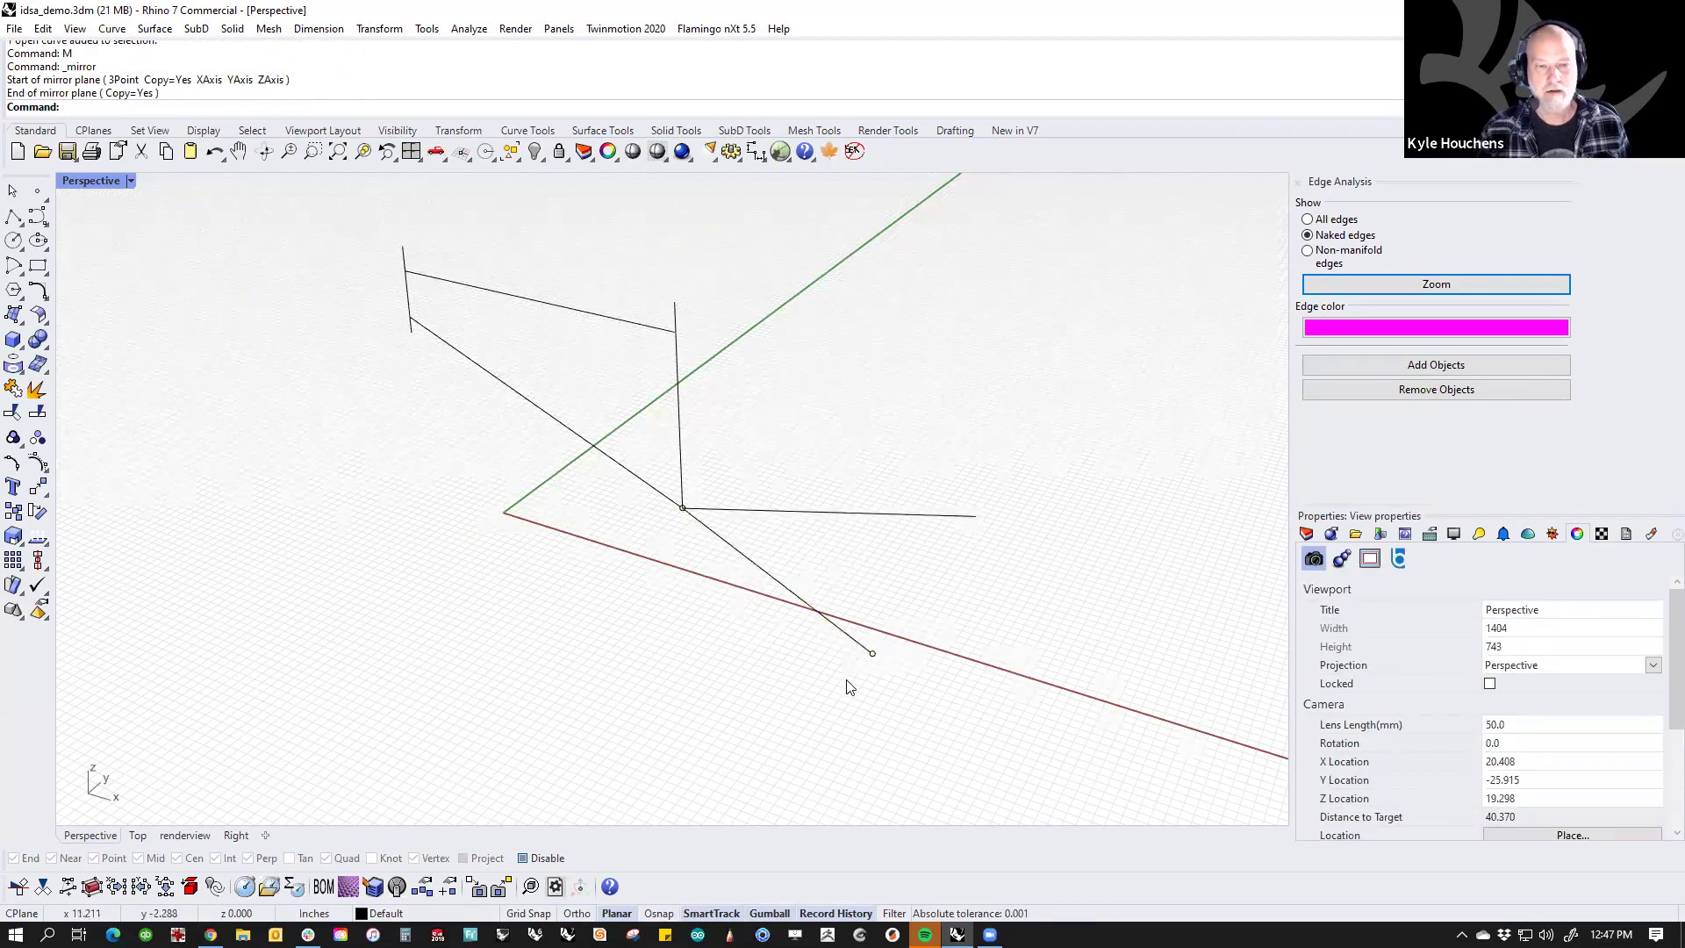
# Step: Move the free end of the original angled line inward to narrow the spread between it and its mirrored copy
pyautogui.click(872, 652)
pyautogui.moveTo(872, 653); pyautogui.dragTo(907, 605)
pyautogui.press('Escape')
# Step: Draw two lines with Polyline from the upper junction to the free ends of the two mirrored lower lines
pyautogui.click(13, 216)
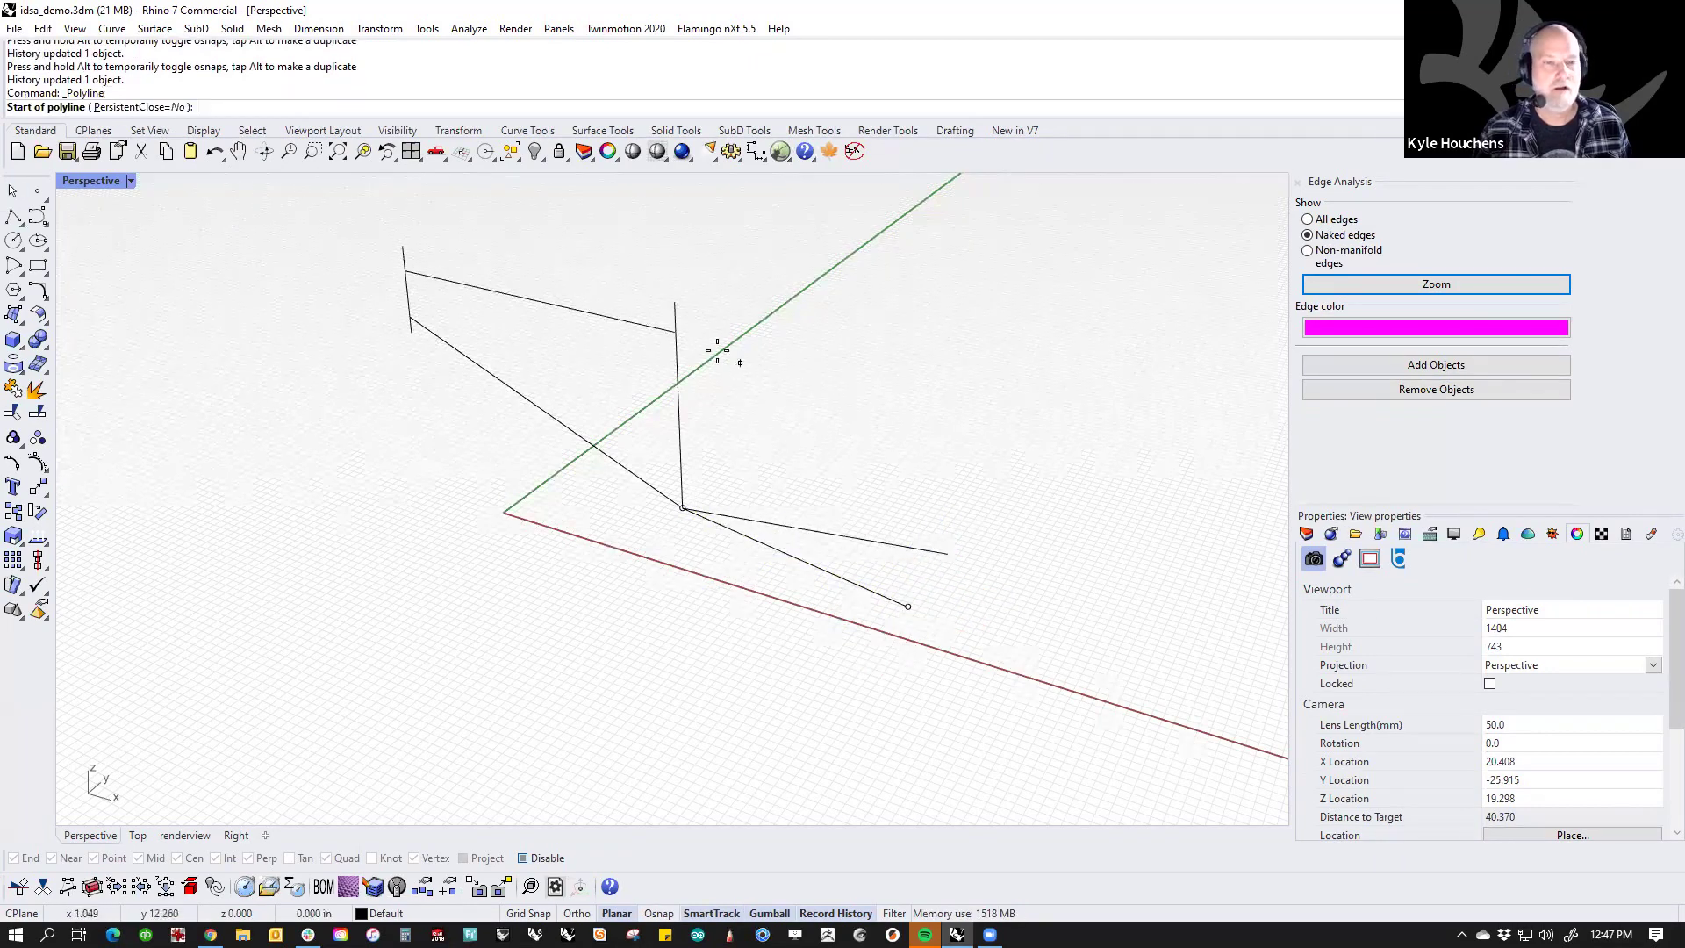
pyautogui.click(674, 331)
pyautogui.click(907, 606)
pyautogui.press('Return')
pyautogui.press('Return')
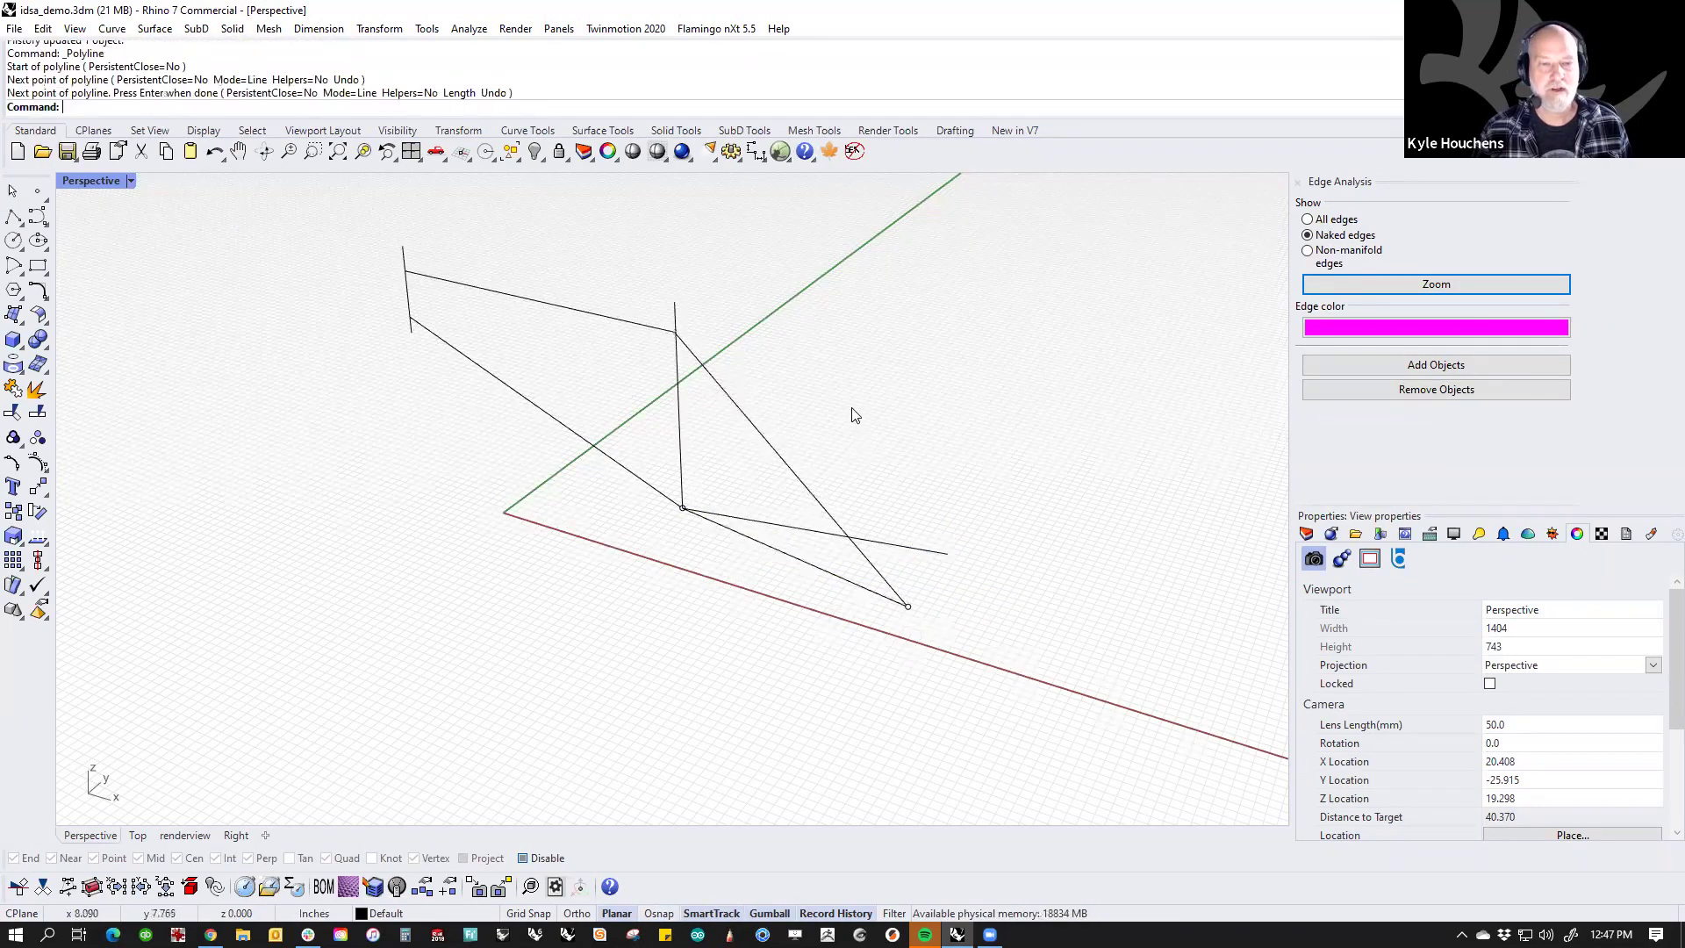
pyautogui.click(677, 333)
pyautogui.click(950, 552)
pyautogui.press('Return')
# Step: Draw a short cross line centred on the lower junction with the Line command's BothSides option and Ortho
pyautogui.moveTo(950, 553)
pyautogui.mouseDown(button='right')
pyautogui.moveTo(888, 529)
pyautogui.moveTo(771, 639)
pyautogui.moveTo(1008, 707)
pyautogui.moveTo(744, 681)
pyautogui.moveTo(752, 646)
pyautogui.moveTo(613, 413)
pyautogui.moveTo(594, 423)
pyautogui.mouseUp(button='right')
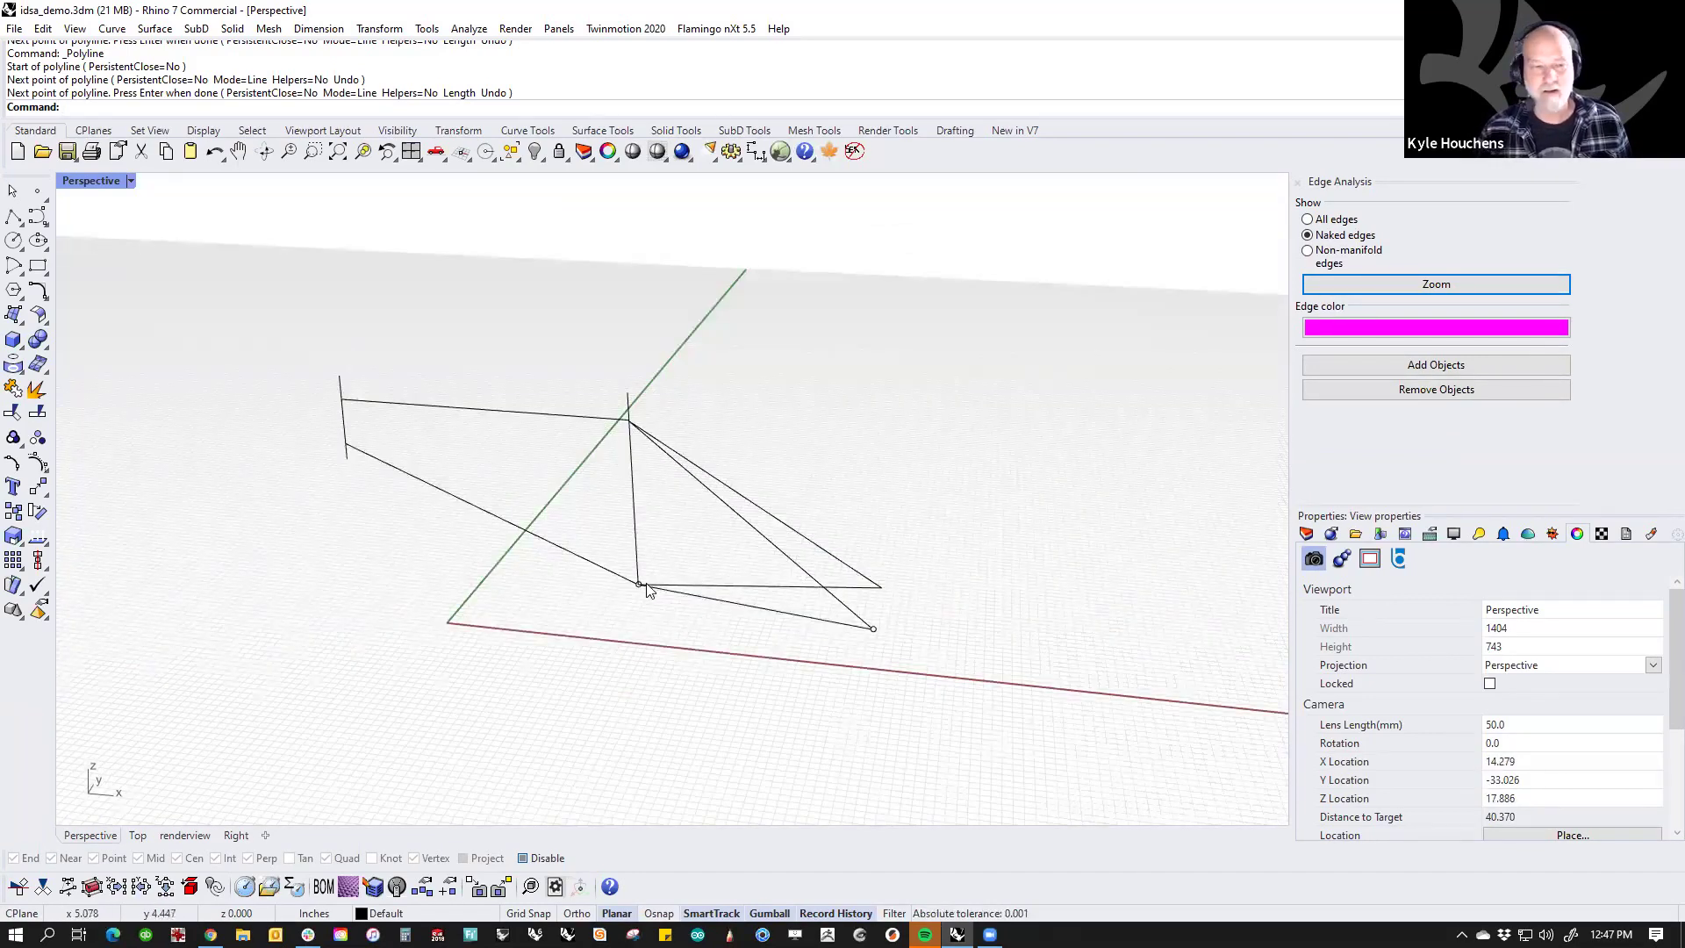
pyautogui.scroll(10, 647, 590)
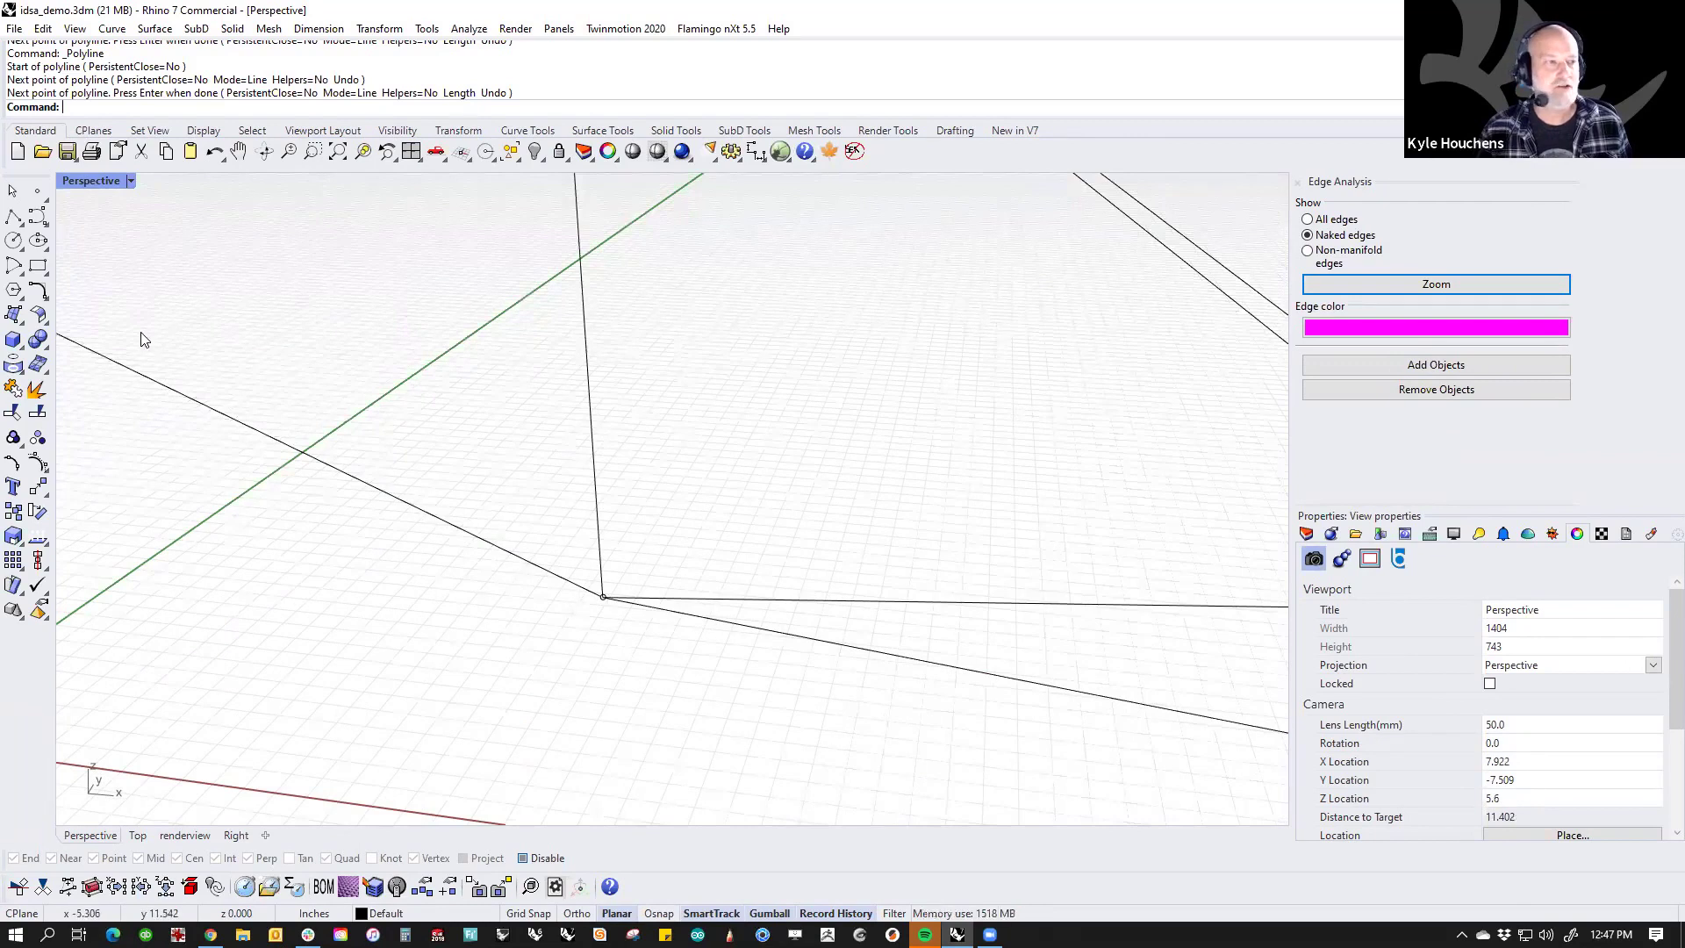
pyautogui.click(13, 216)
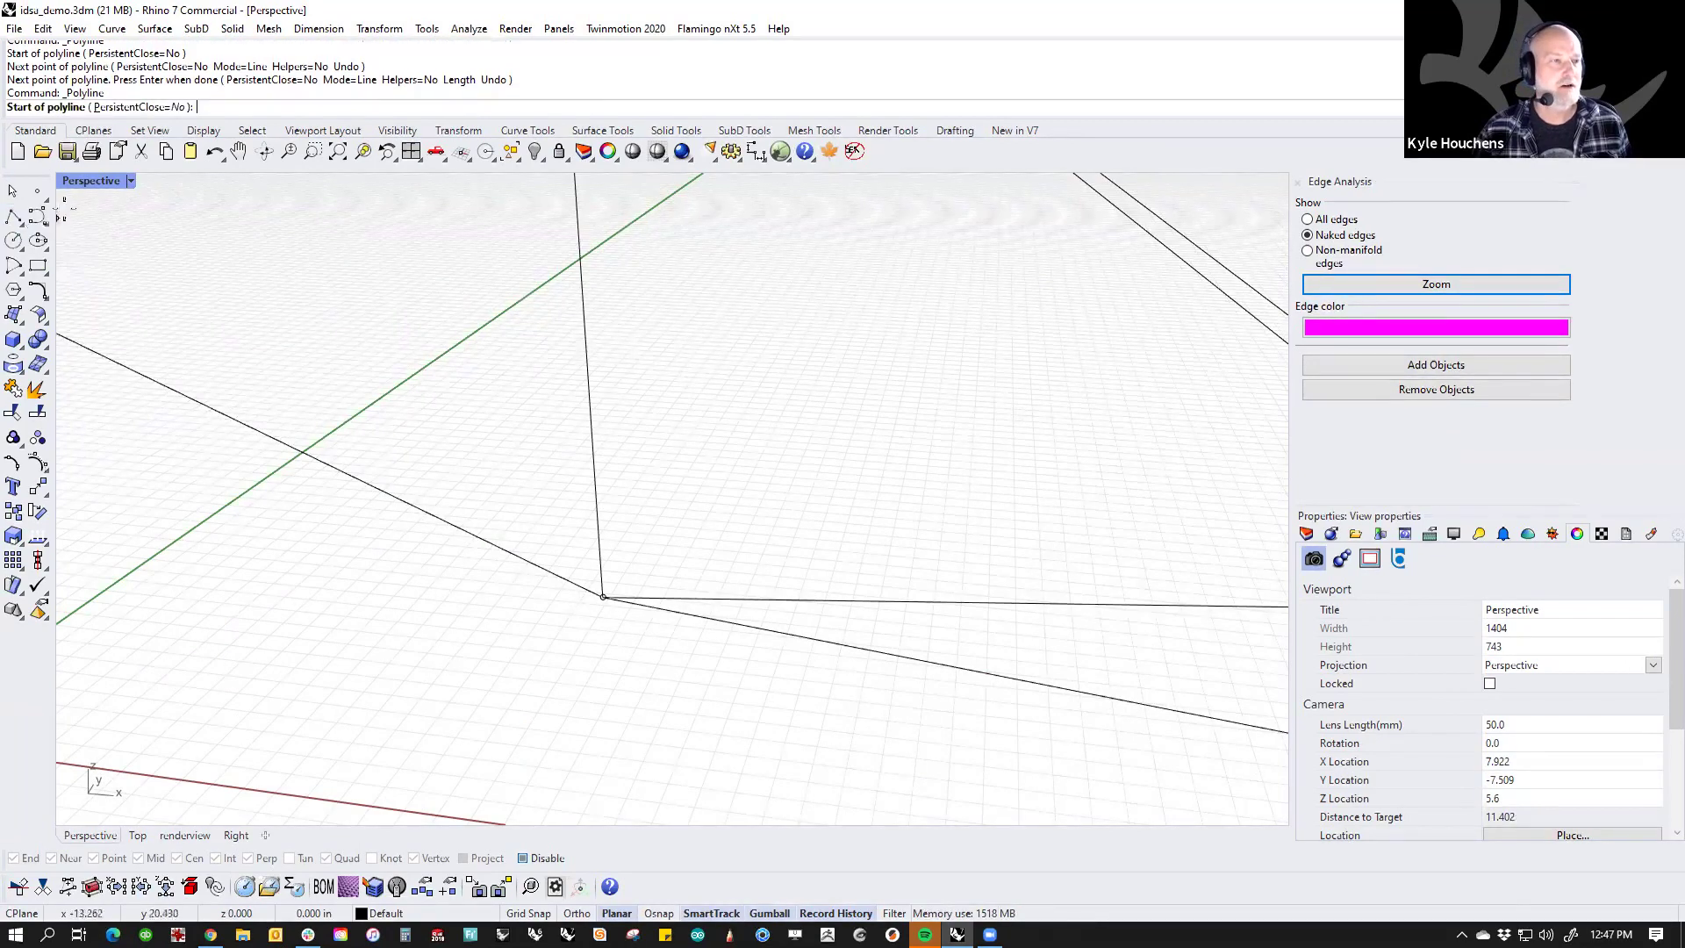
pyautogui.click(17, 224)
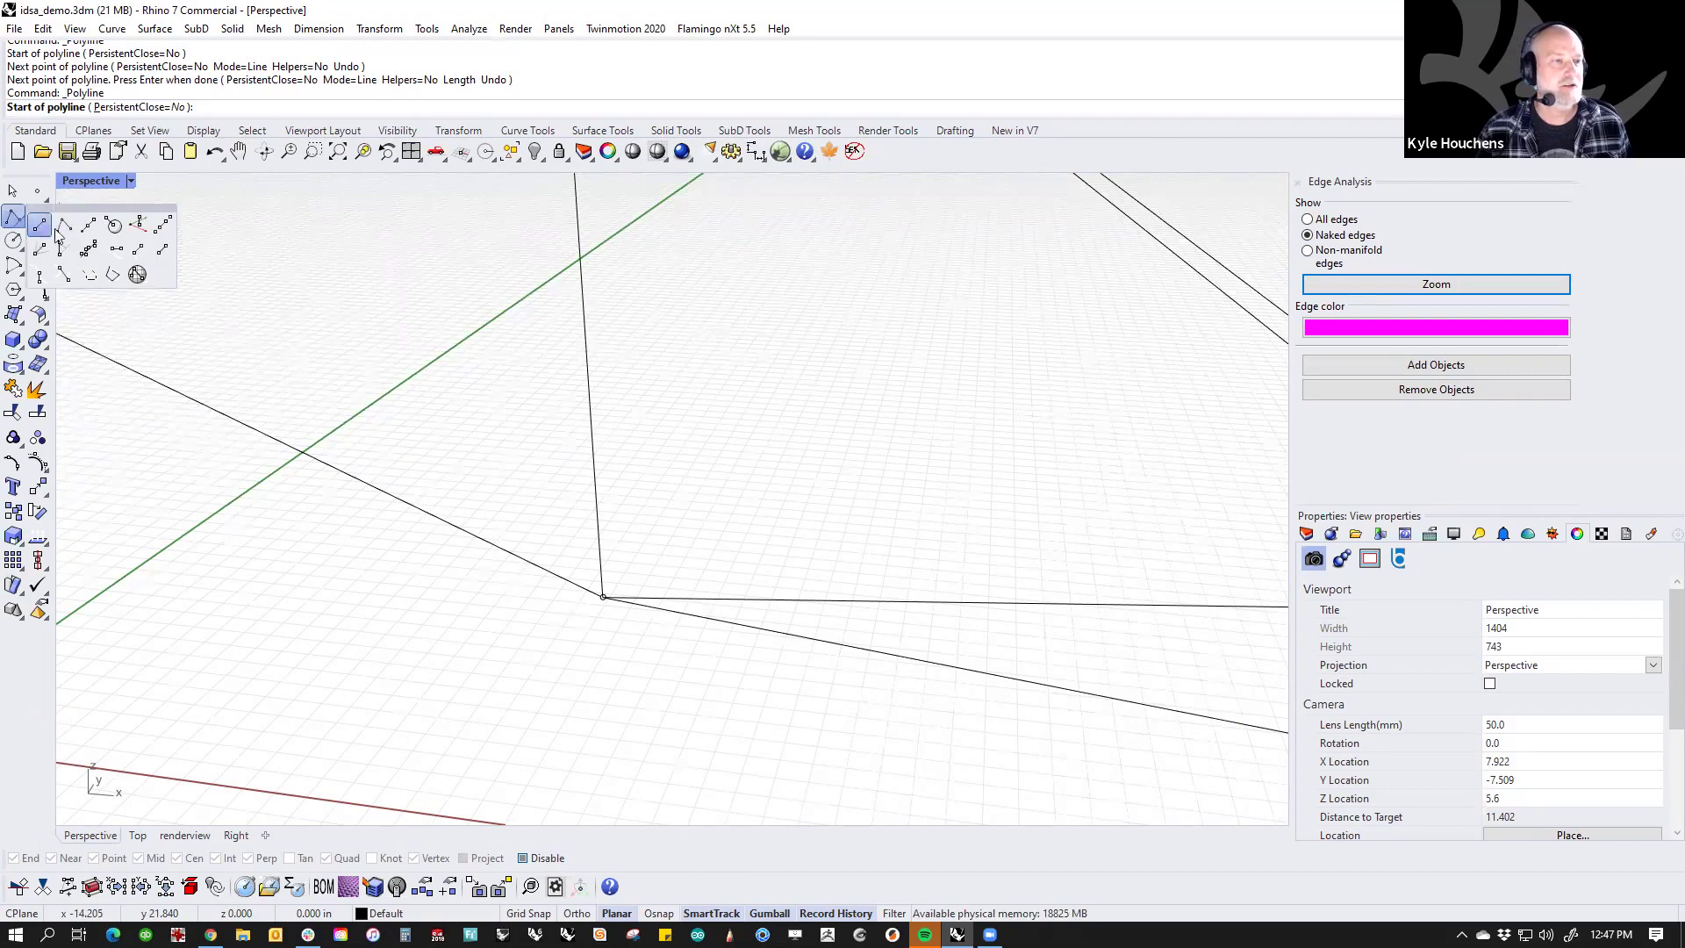
pyautogui.click(88, 224)
pyautogui.click(603, 596)
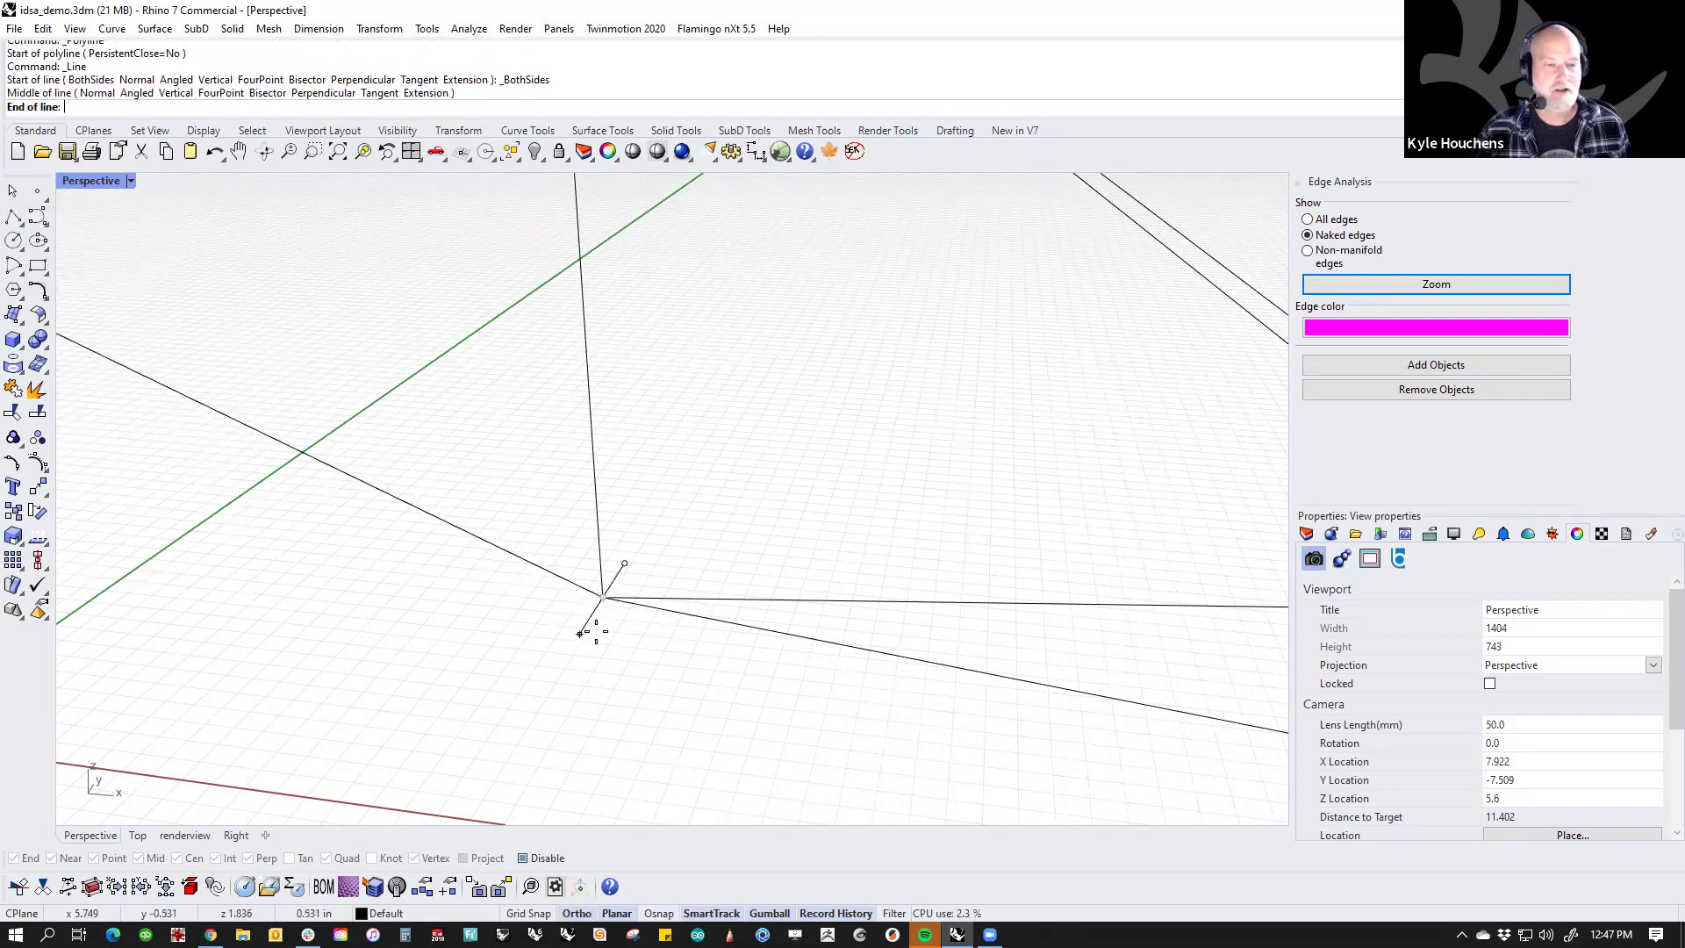
pyautogui.keyDown('shift'); pyautogui.click(605, 623); pyautogui.keyUp('shift')
pyautogui.rightClick(608, 619)
pyautogui.scroll(-10, 625, 606)
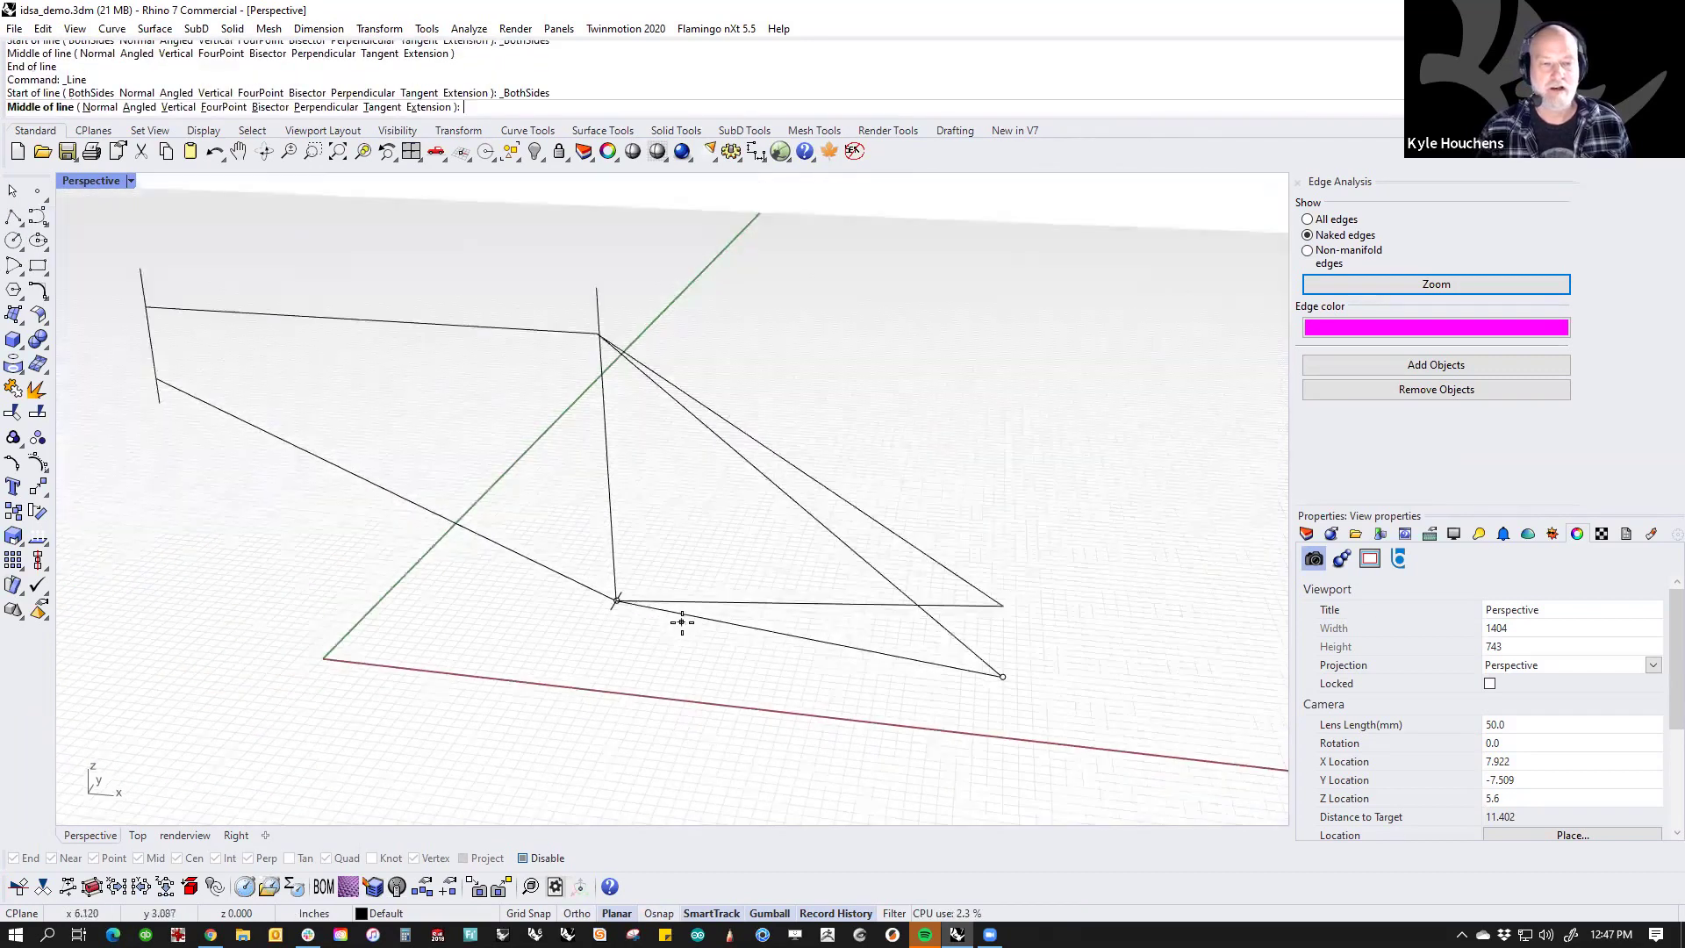
pyautogui.press('Escape')
# Step: Delete the short cross line at the lower junction
pyautogui.scroll(2, 656, 606)
pyautogui.scroll(5, 653, 607)
pyautogui.click(535, 623)
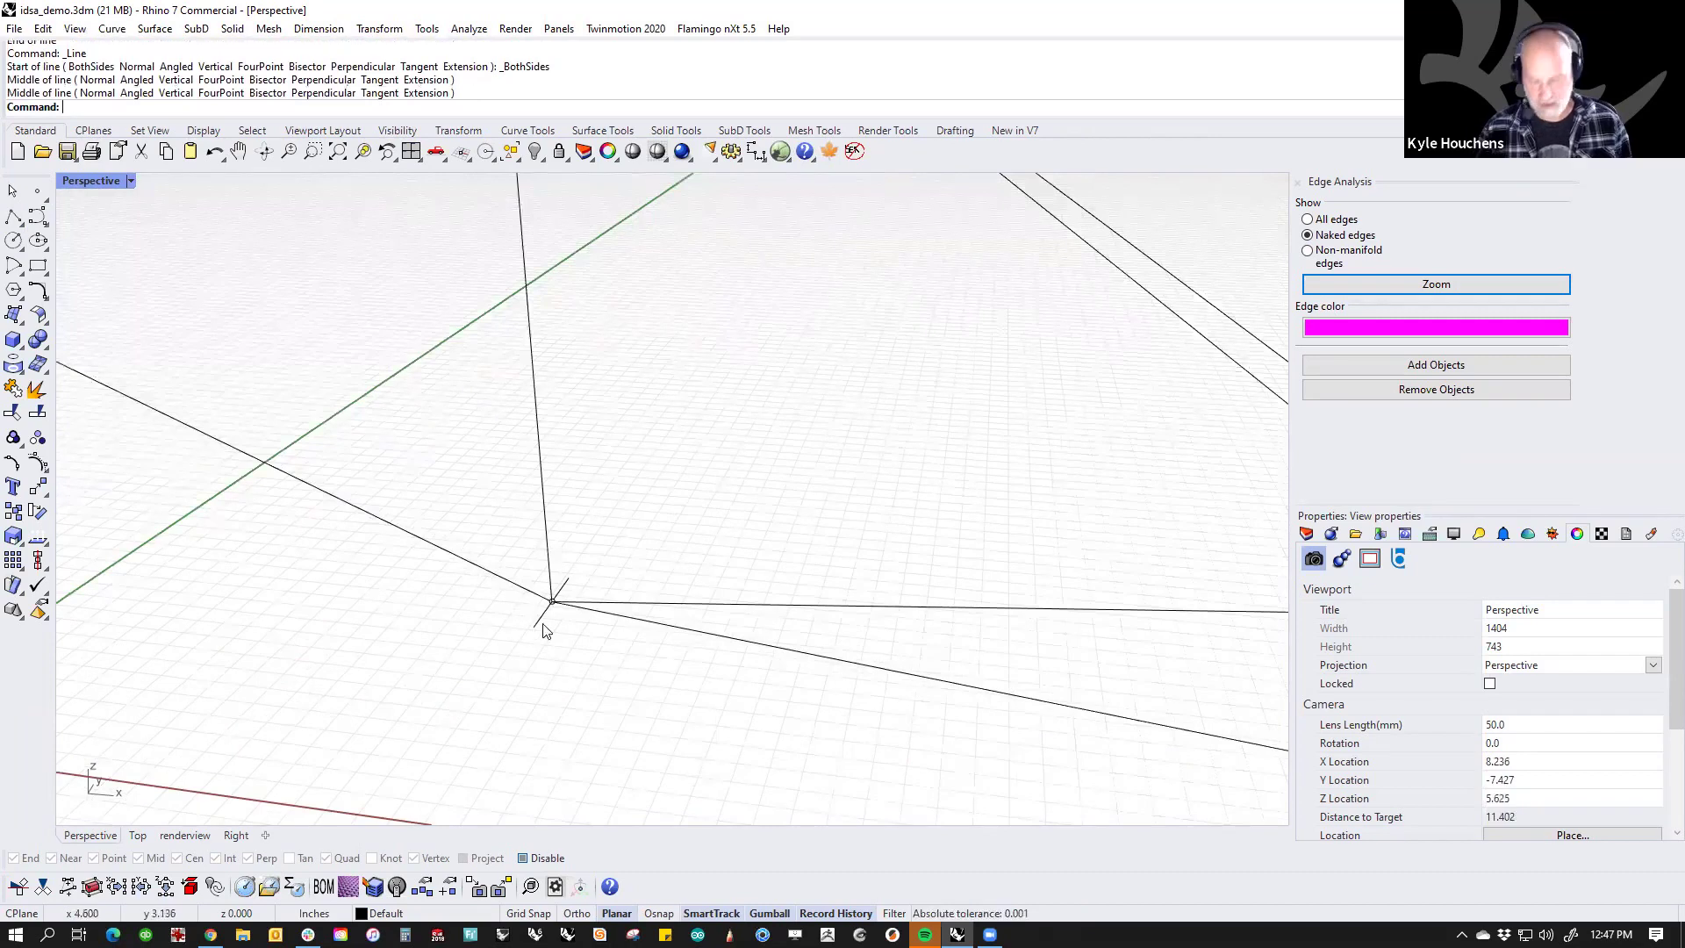
pyautogui.press('Delete')
pyautogui.scroll(-9, 582, 605)
# Step: Pipe all the sketch lines with MultiPipe using radius 1, Cap ends off and 1 strut division, and undo the result
pyautogui.keyDown('shift'); pyautogui.moveTo(584, 606); pyautogui.dragTo(596, 576, button='right'); pyautogui.keyUp('shift')
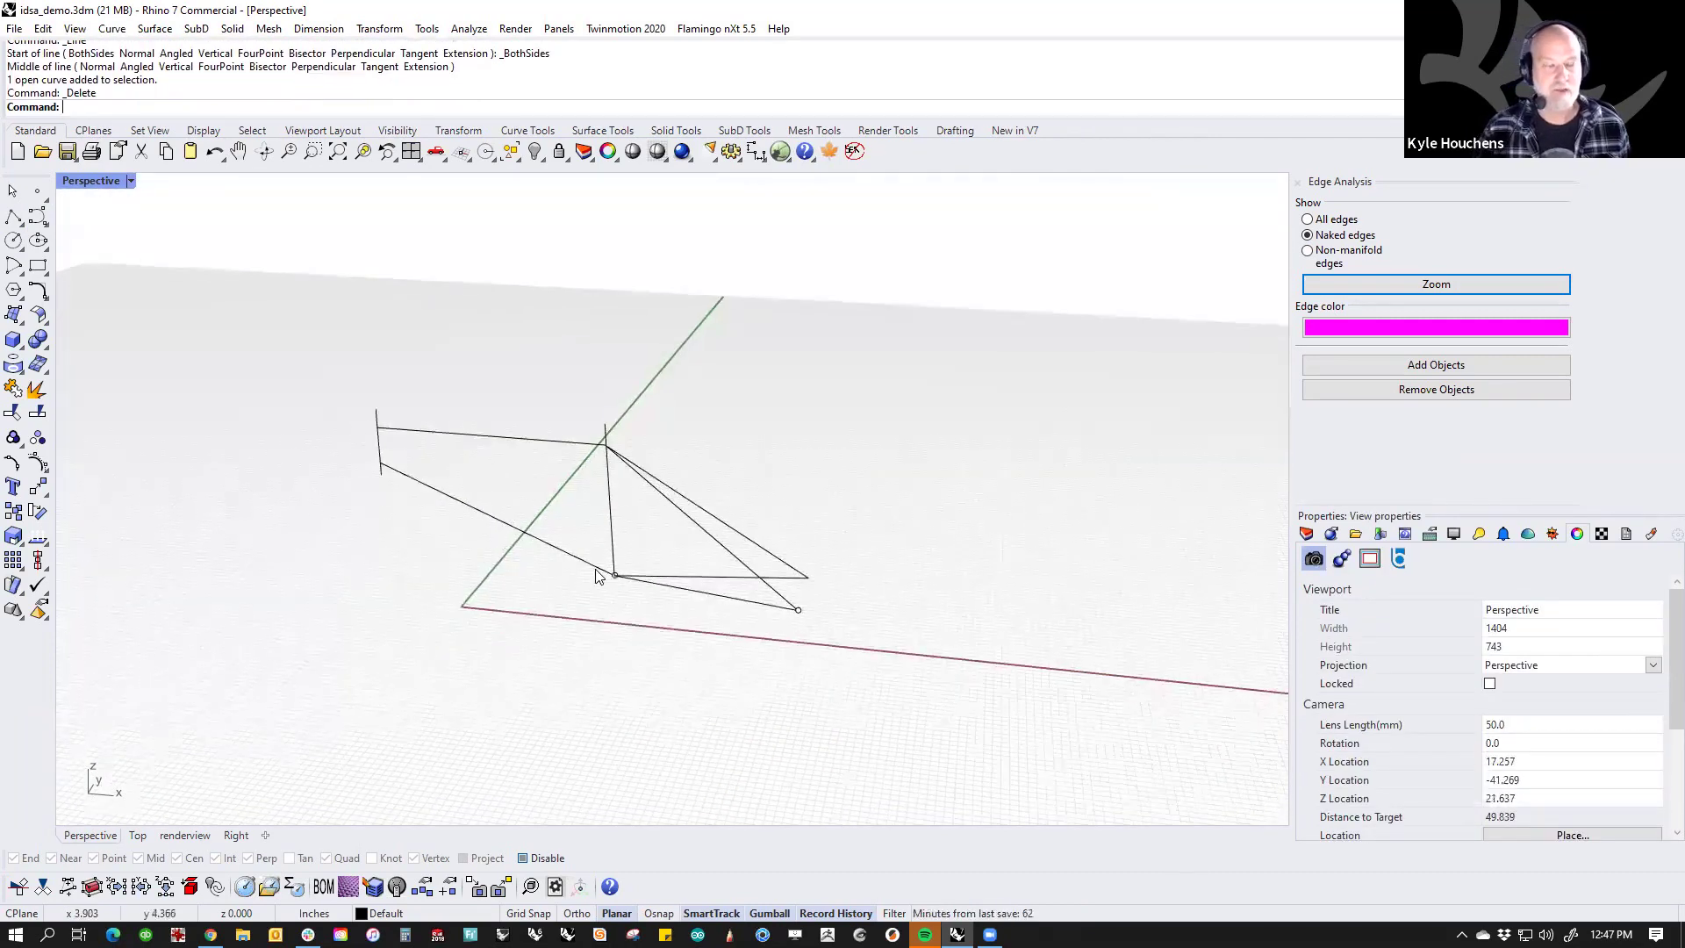
pyautogui.write('MultiPipe')
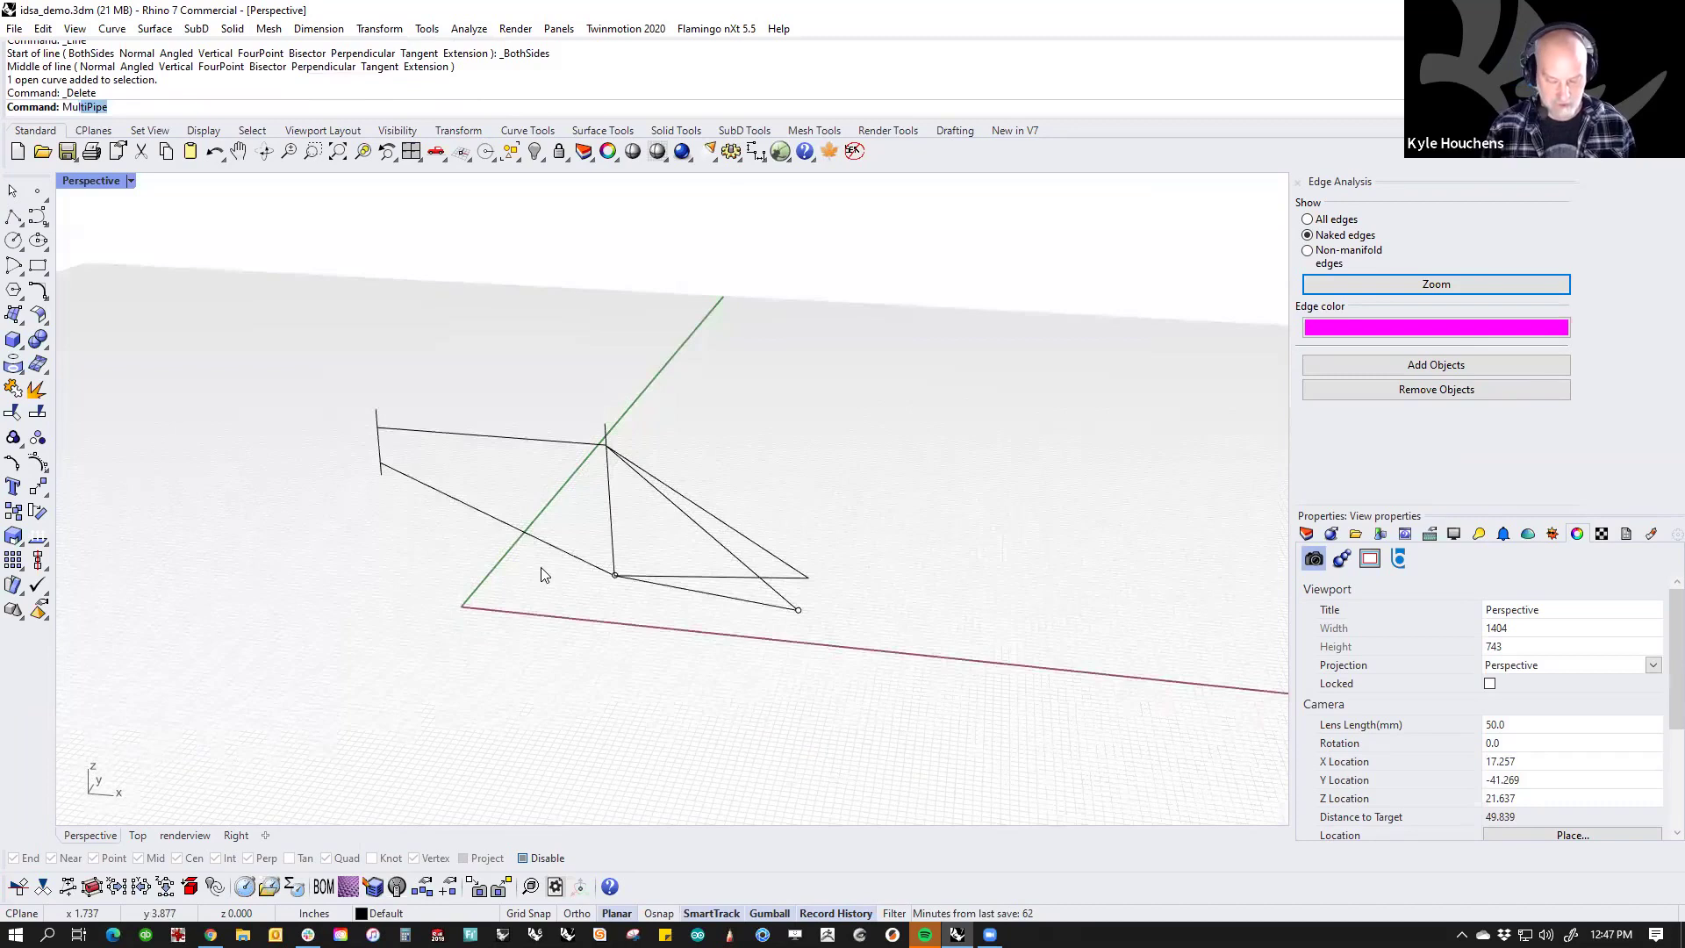
pyautogui.press('Return')
pyautogui.moveTo(350, 355); pyautogui.dragTo(996, 744)
pyautogui.press('Return')
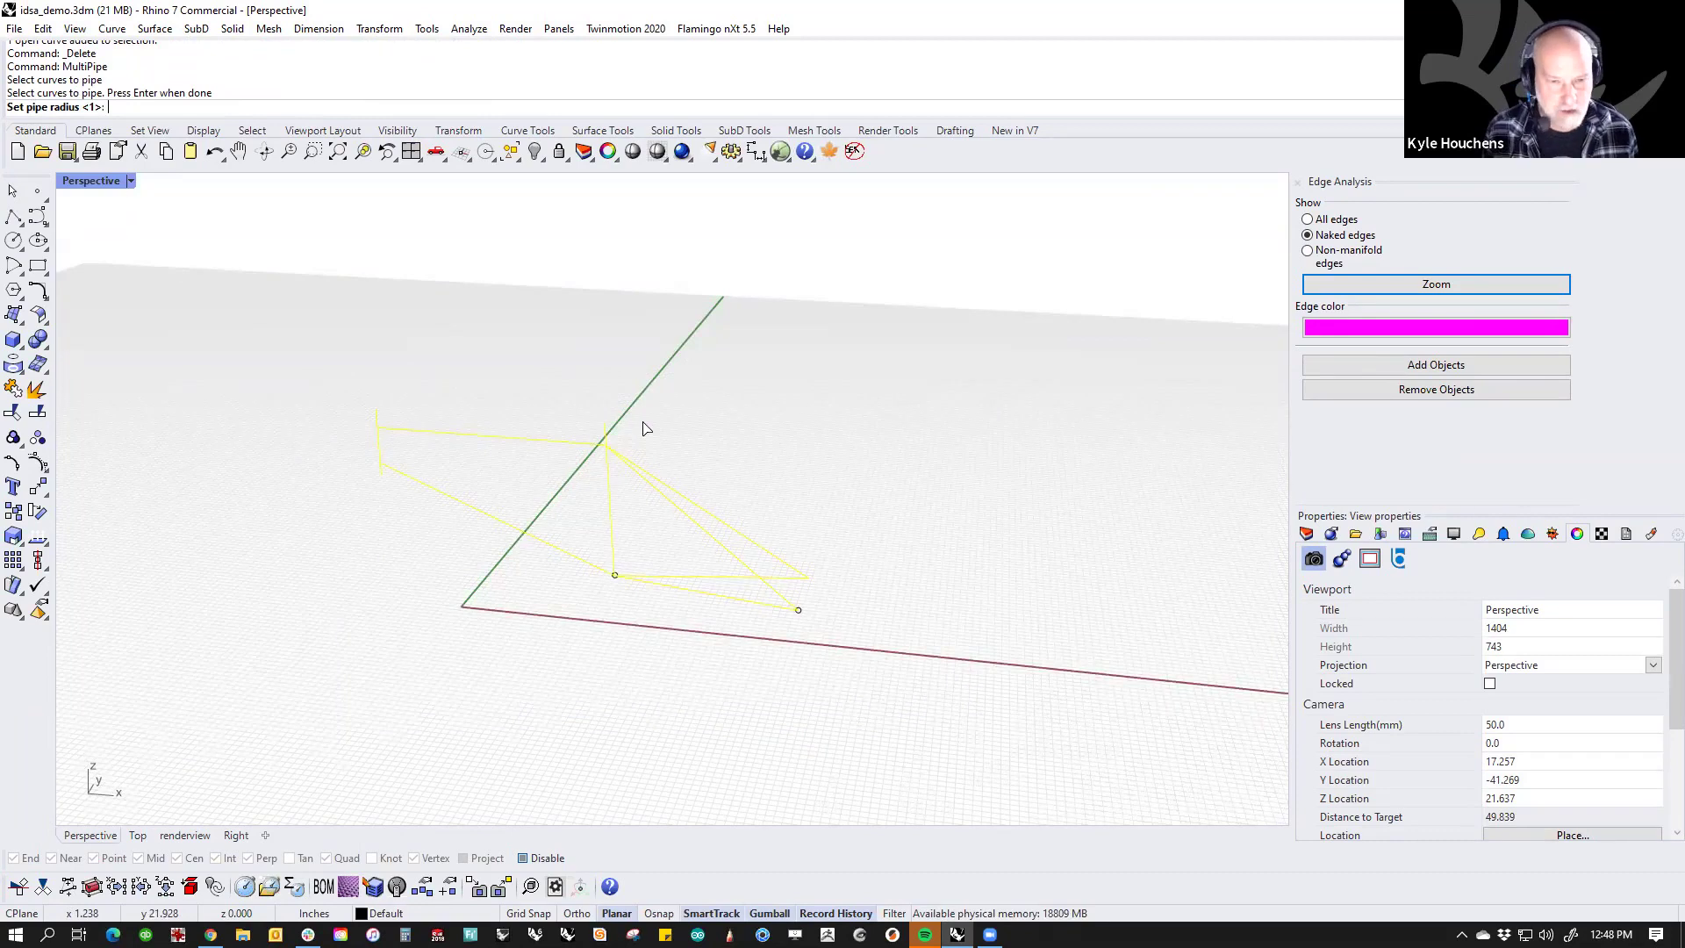
pyautogui.press('Return')
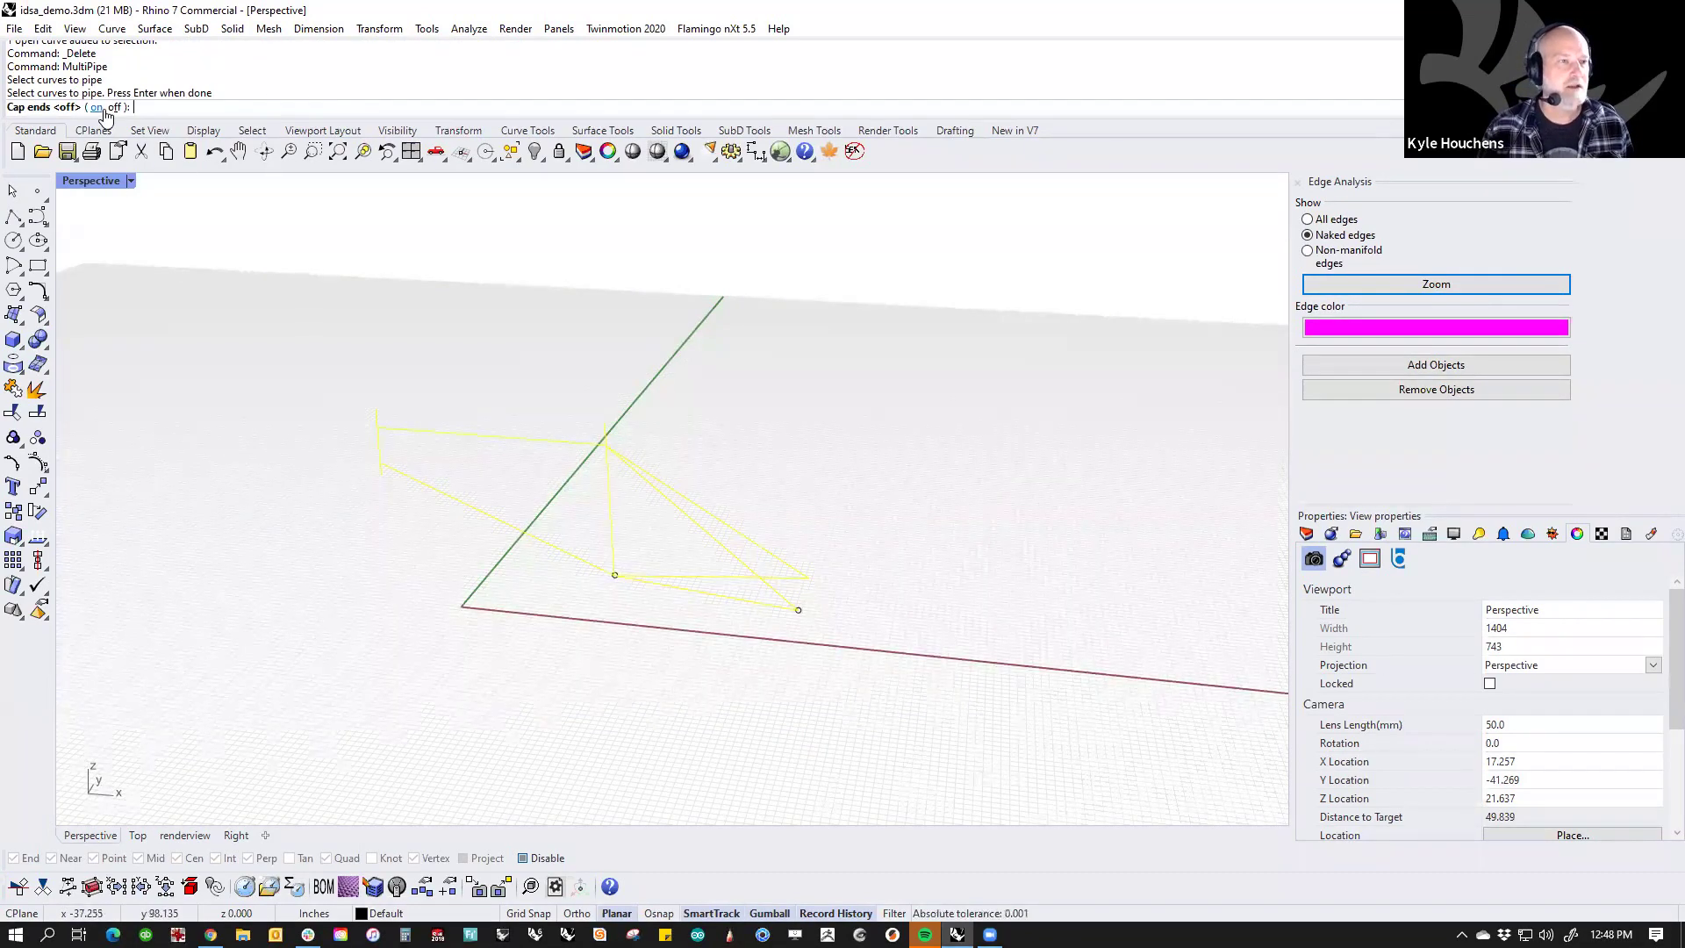
pyautogui.press('Return')
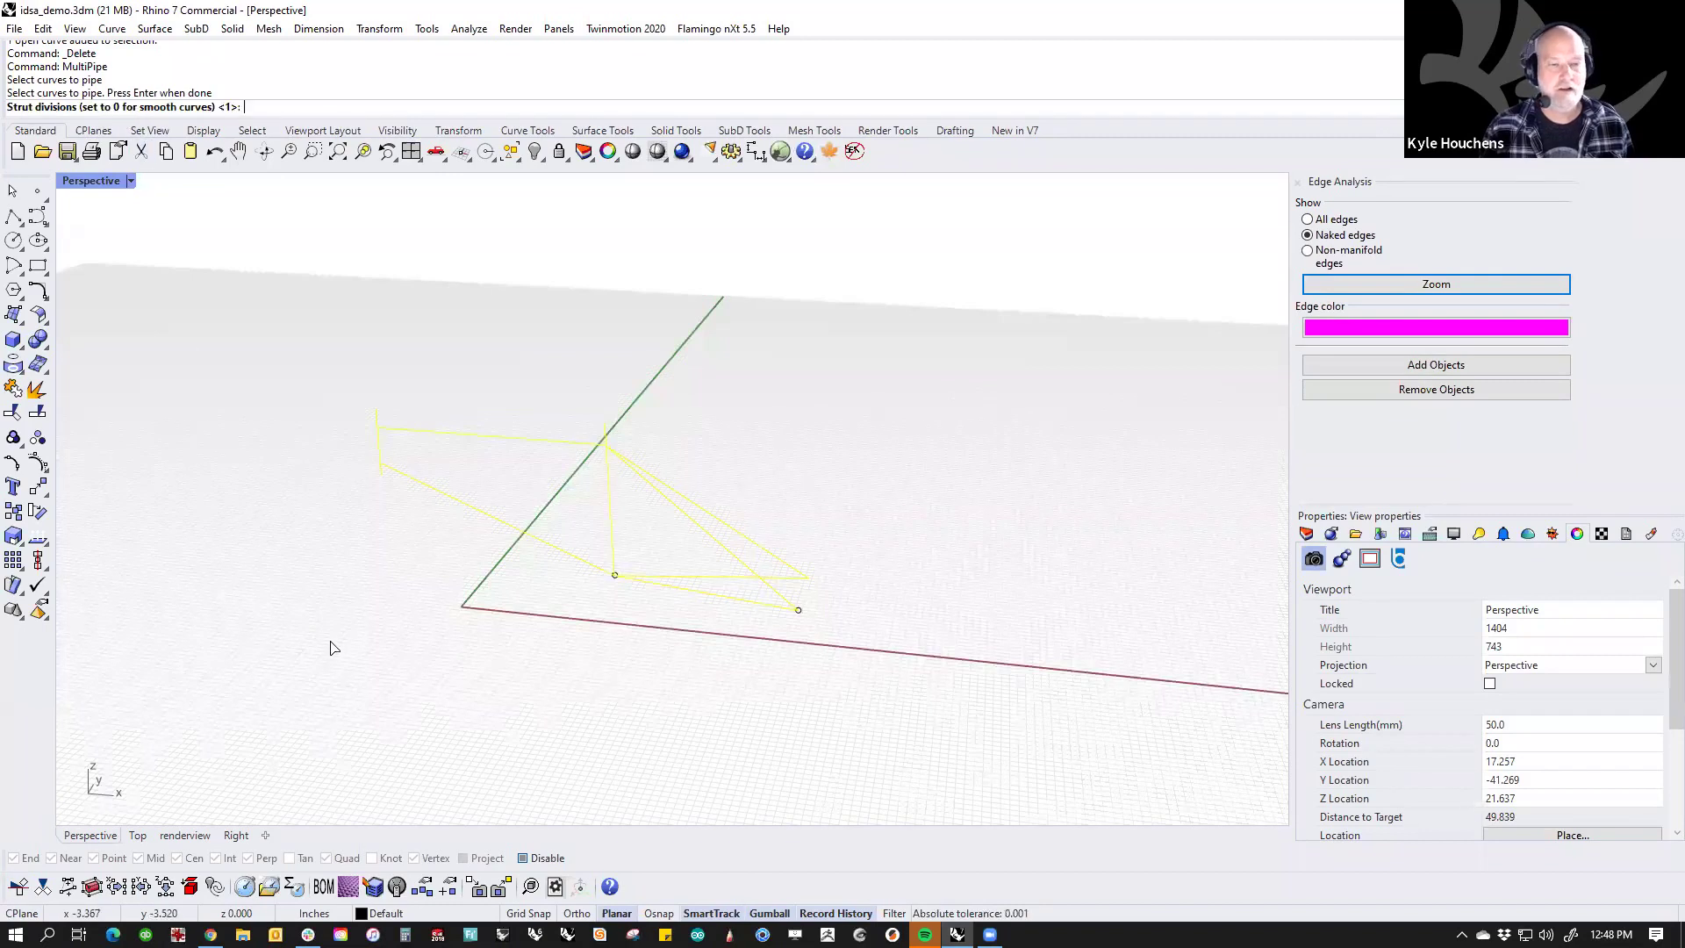
pyautogui.press('Return')
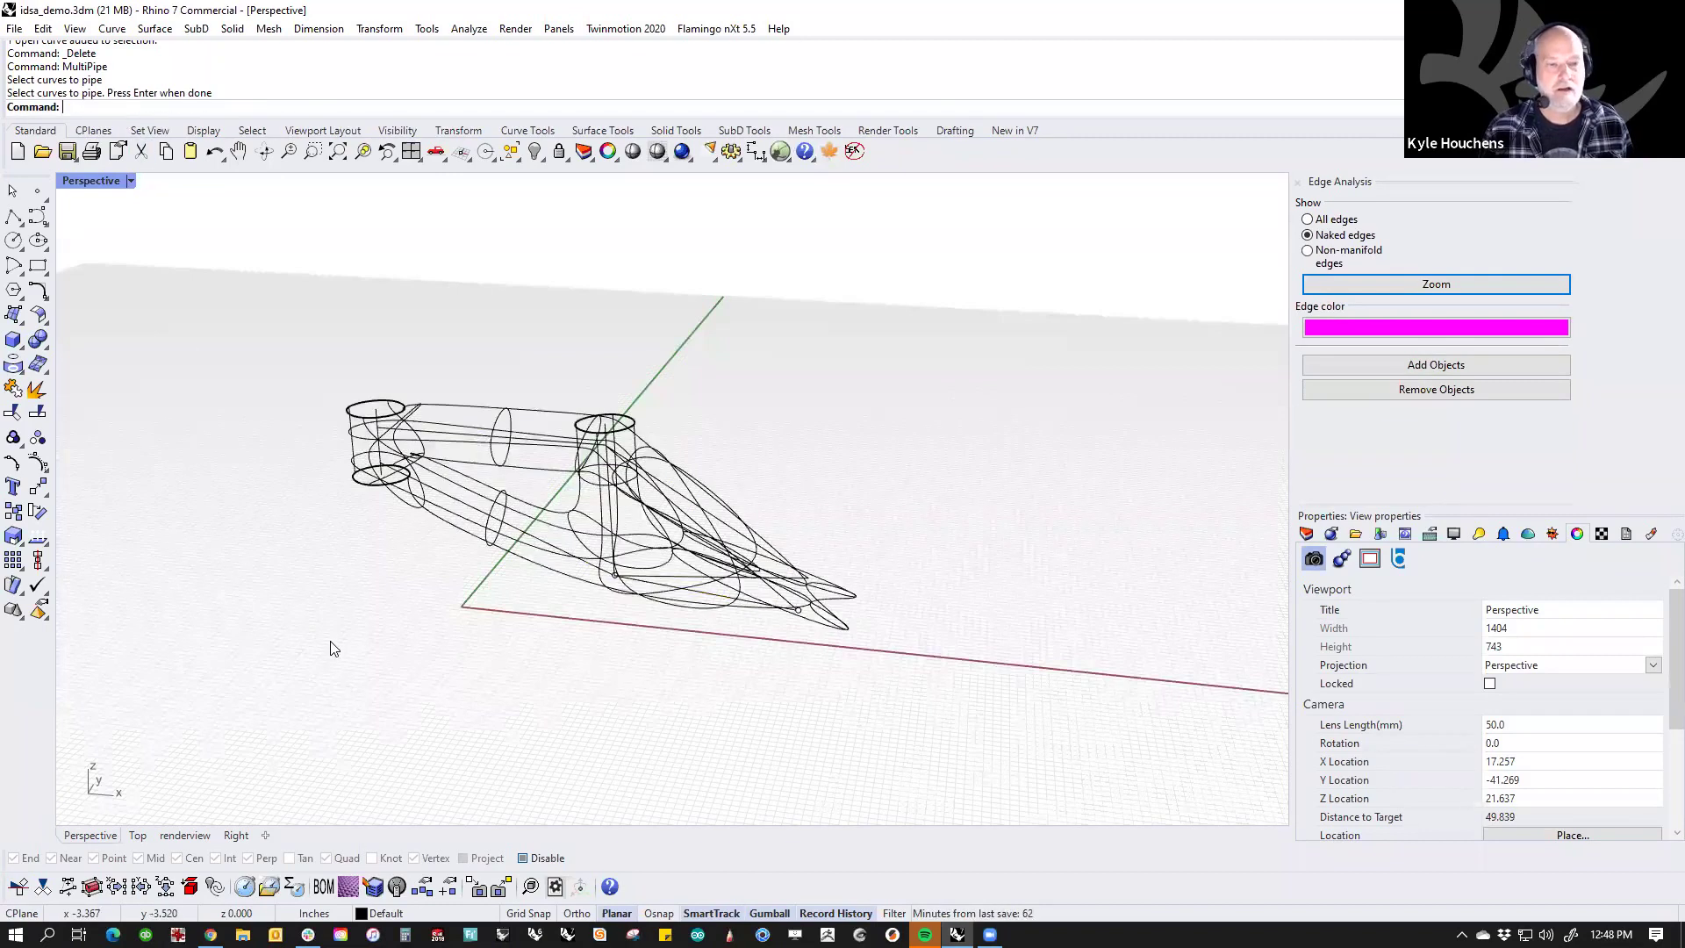
pyautogui.hotkey('ctrl', 'z')
# Step: Pipe all the sketch lines with MultiPipe using a radius of .15
pyautogui.press('Return')
pyautogui.moveTo(316, 360); pyautogui.dragTo(903, 706)
pyautogui.press('Return')
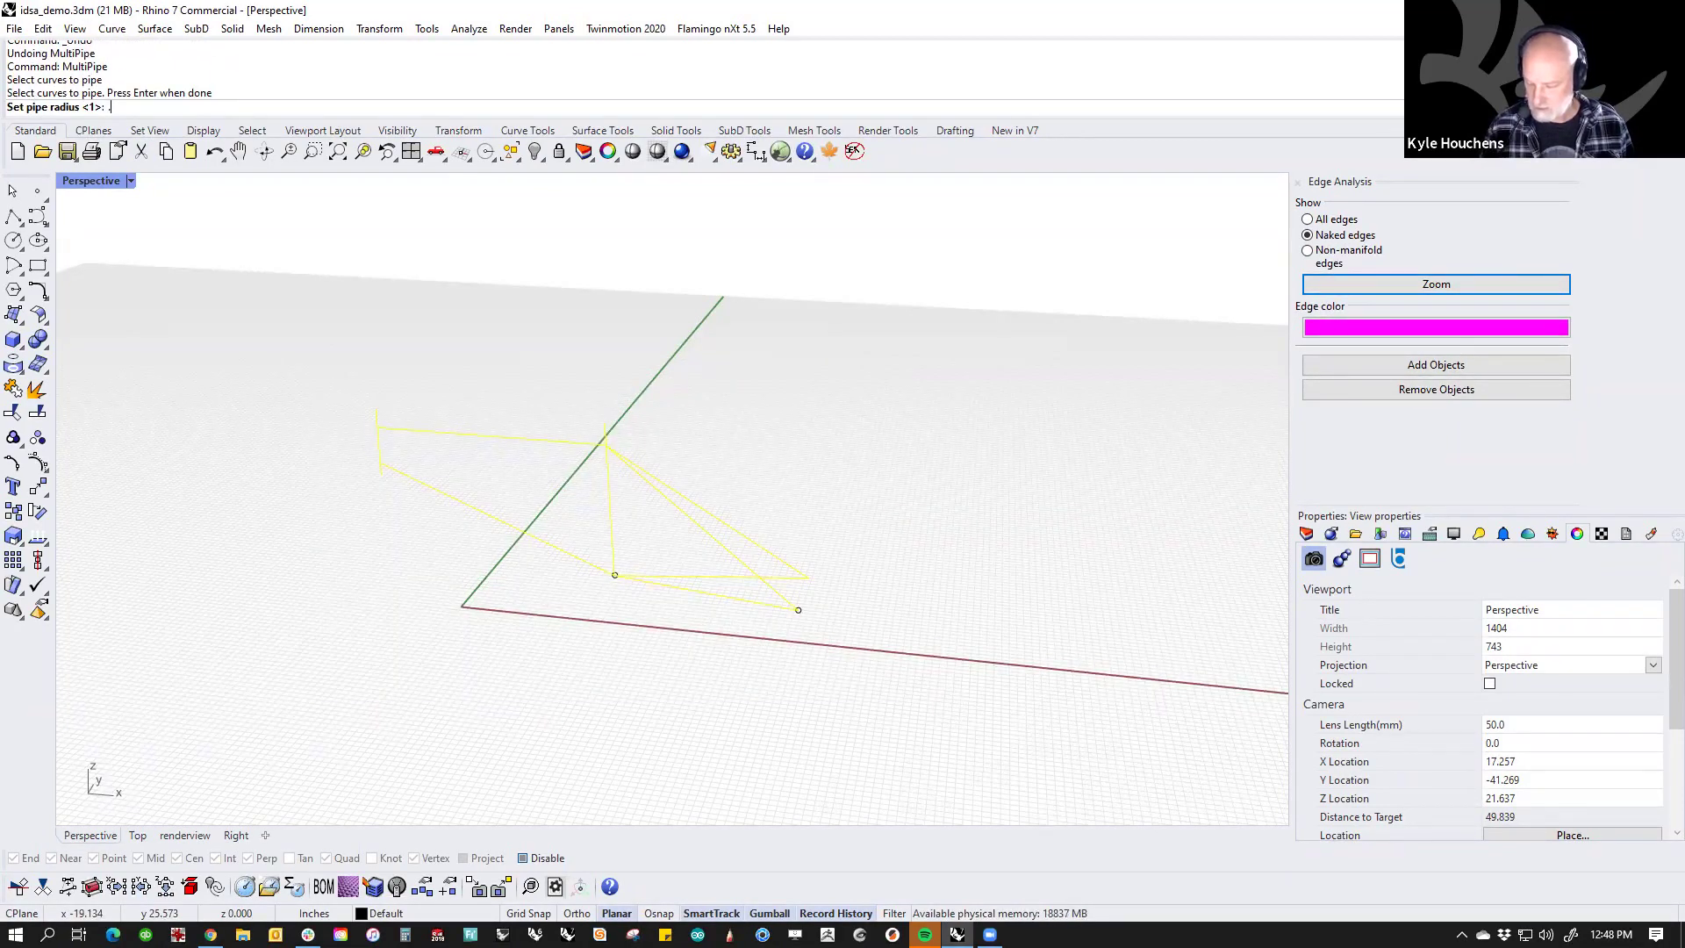
pyautogui.write('.15')
pyautogui.press('Return')
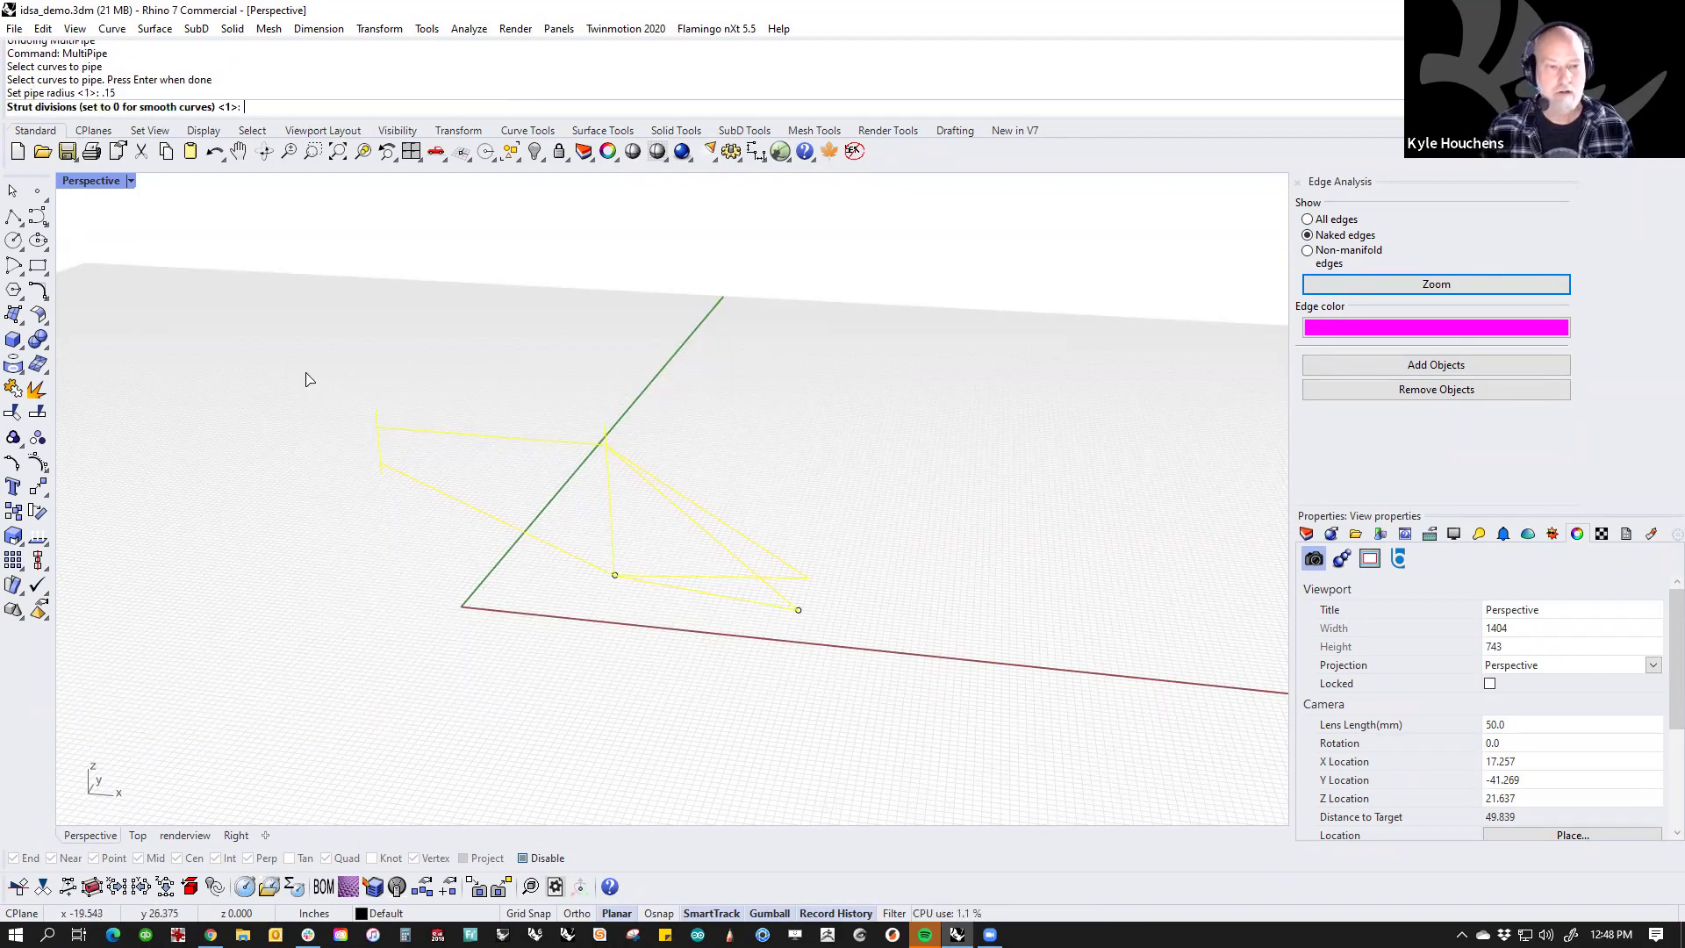
# Step: Set the viewport to Shaded display and examine the tubes and blended joints of the piped frame
pyautogui.middleClick(379, 375)
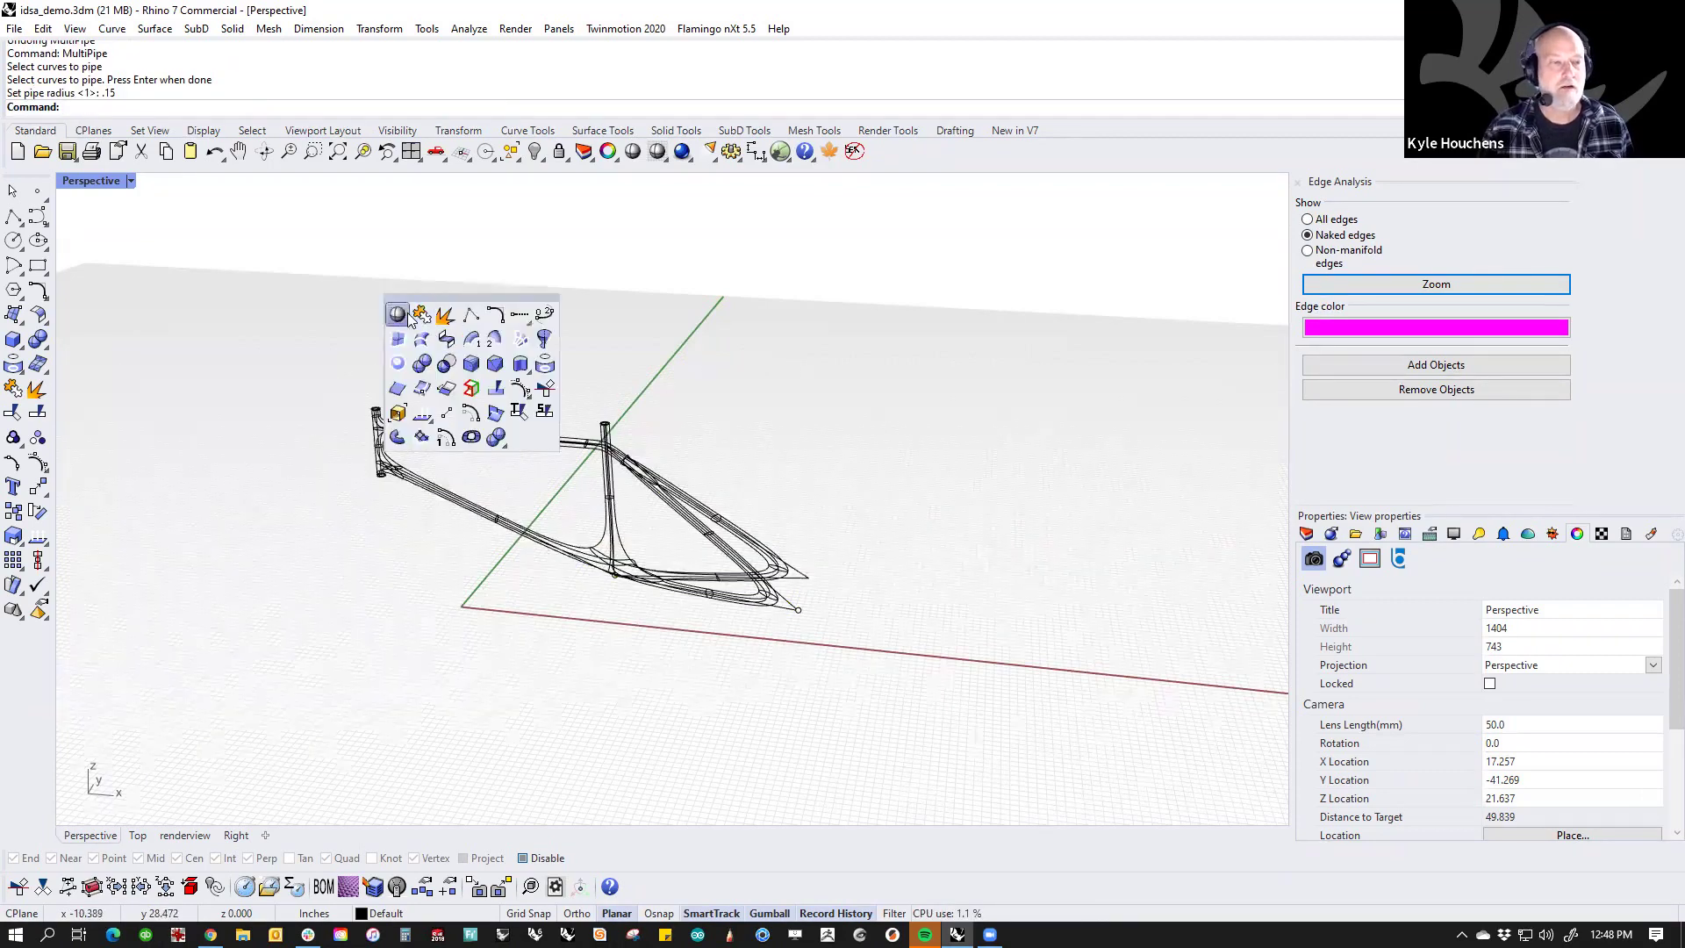
pyautogui.click(411, 320)
pyautogui.scroll(10, 621, 566)
pyautogui.scroll(-5, 620, 565)
pyautogui.moveTo(861, 522); pyautogui.dragTo(789, 571, button='right')
pyautogui.scroll(12, 457, 515)
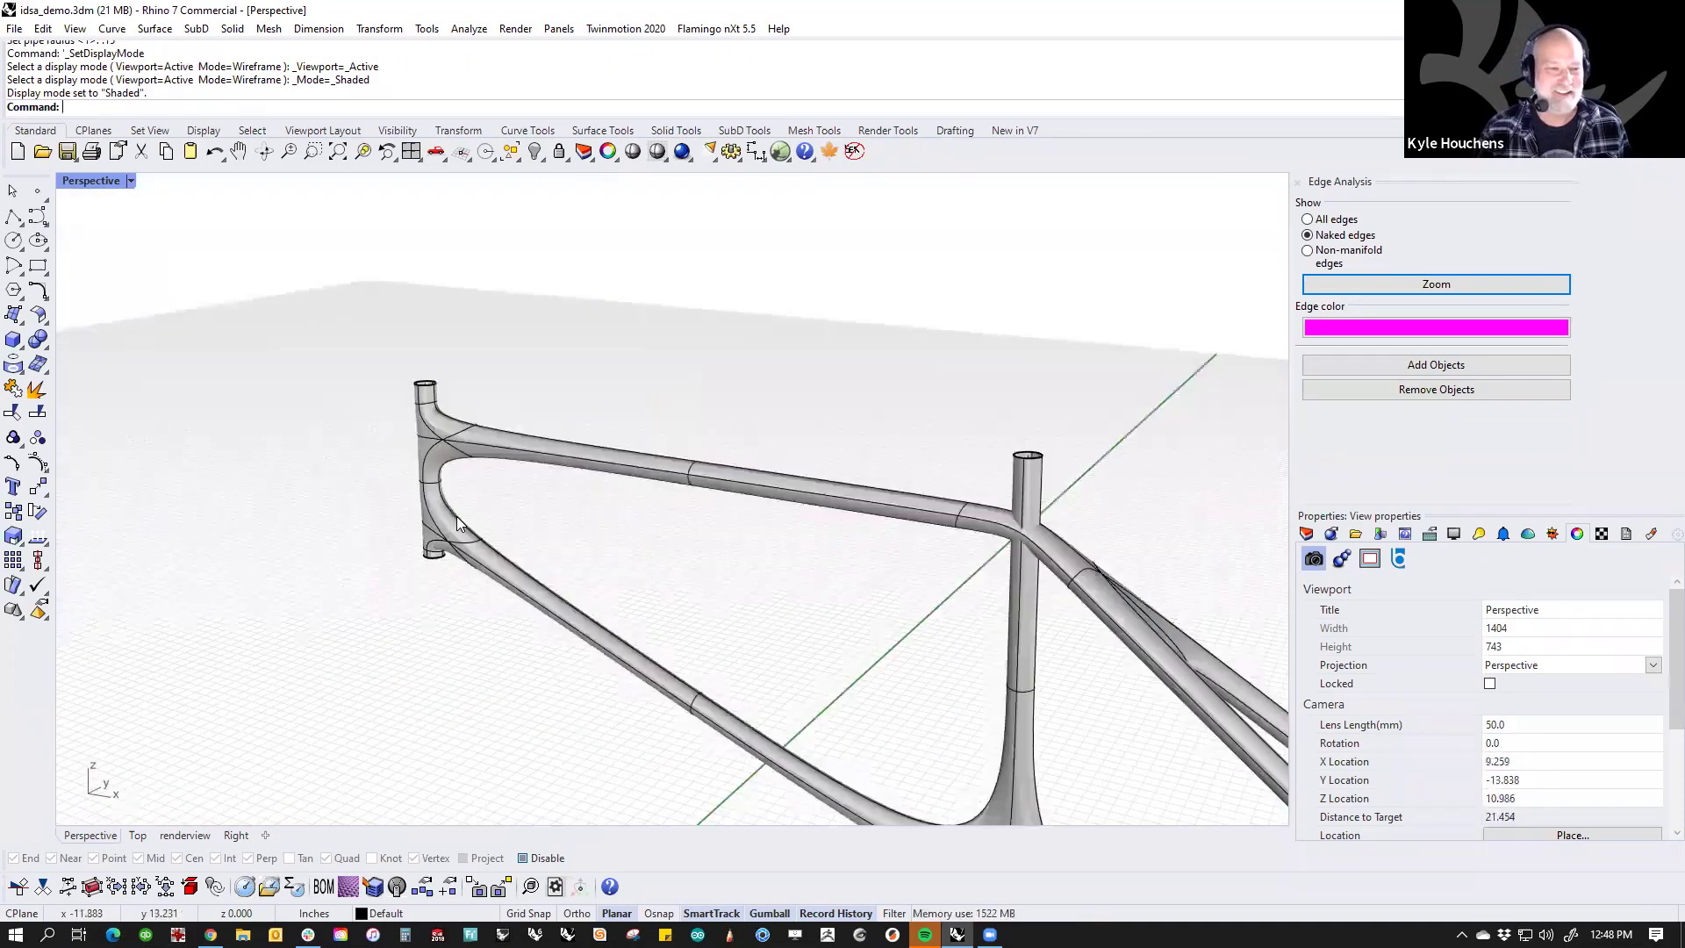
pyautogui.scroll(-10, 463, 511)
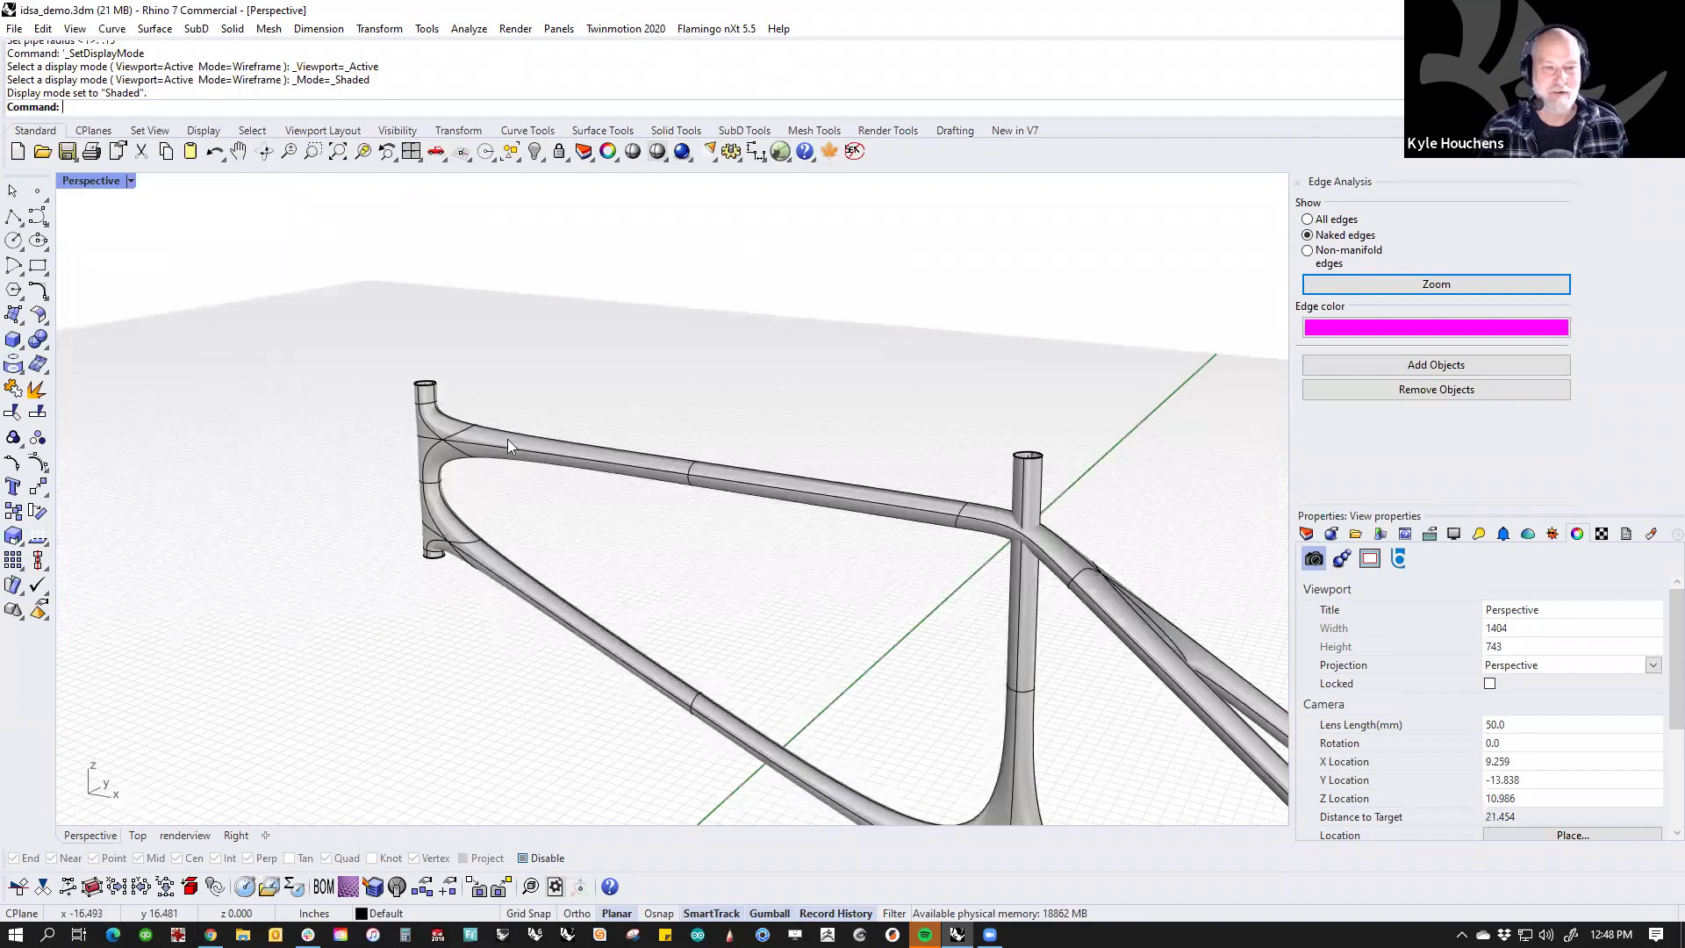
pyautogui.moveTo(802, 597); pyautogui.dragTo(717, 565, button='right')
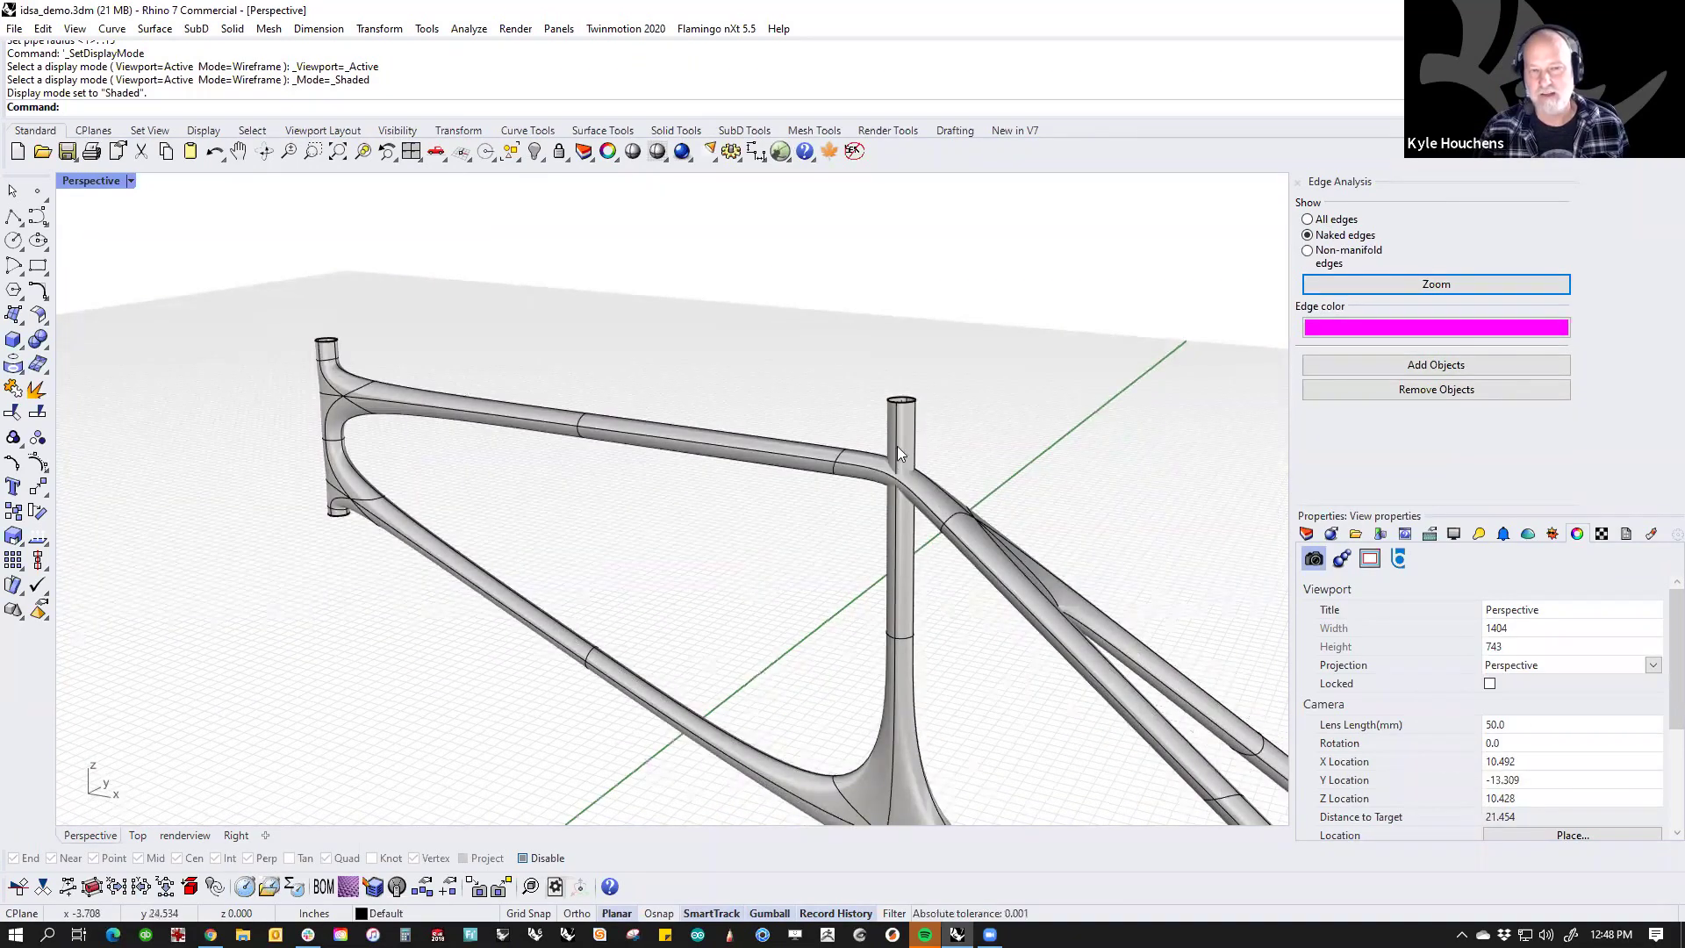
# Step: Undo the last MultiPipe and inspect the two sloping lines that meet at the upper junction
pyautogui.hotkey('ctrl', 'z')
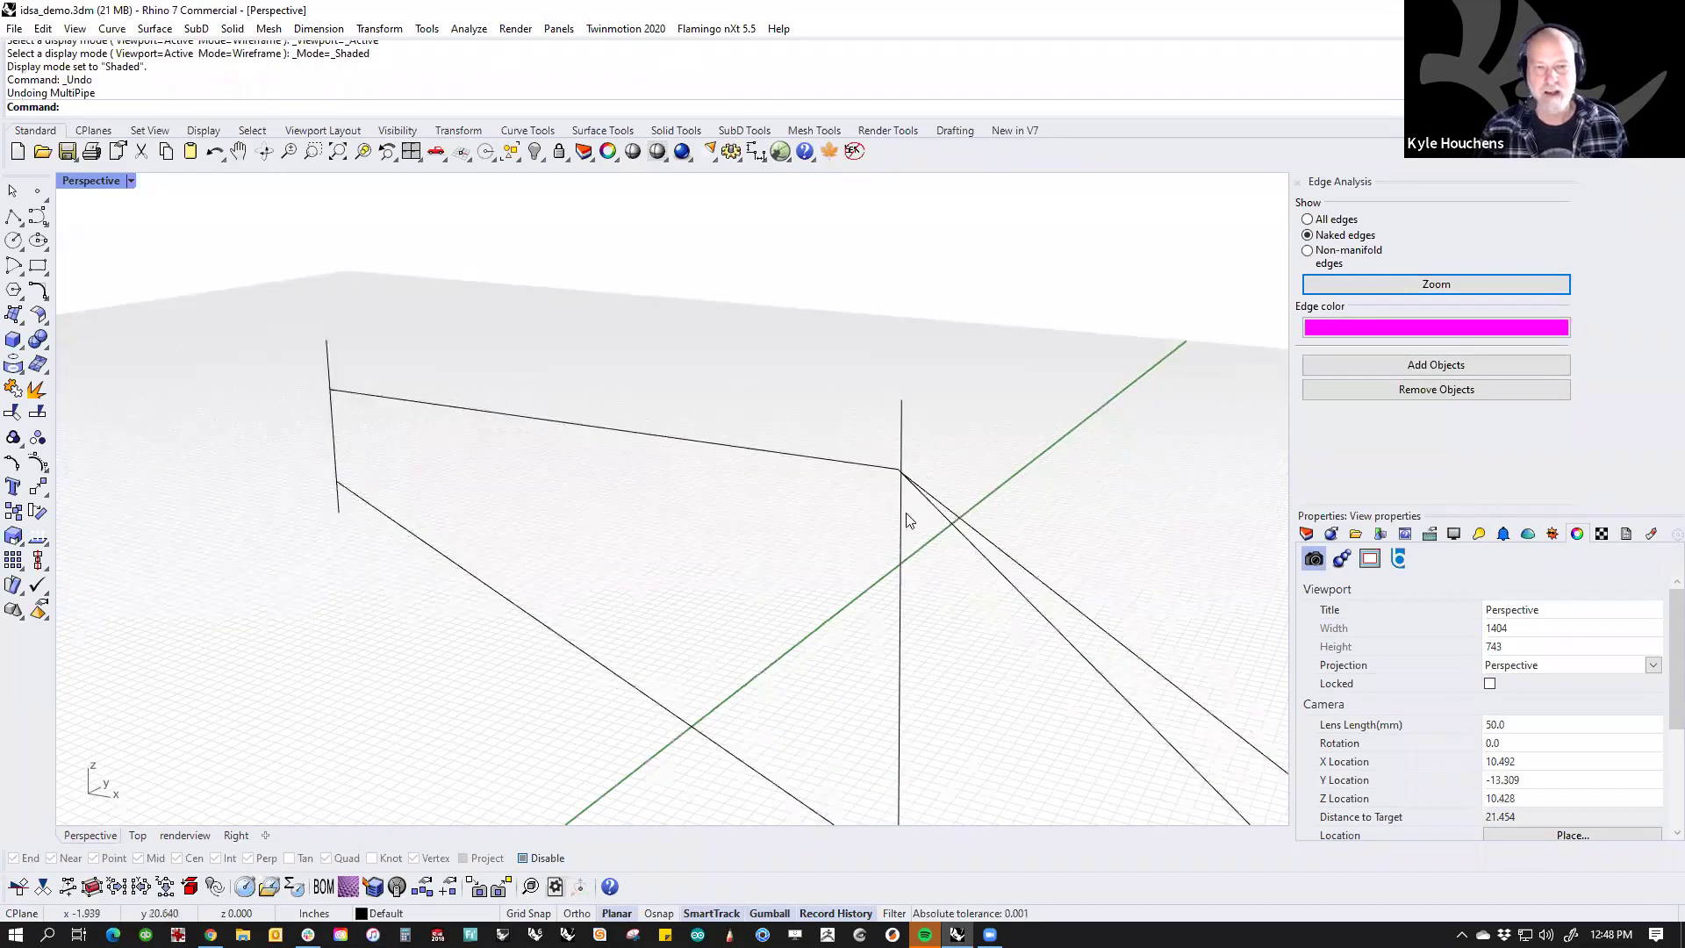
pyautogui.scroll(6, 1097, 489)
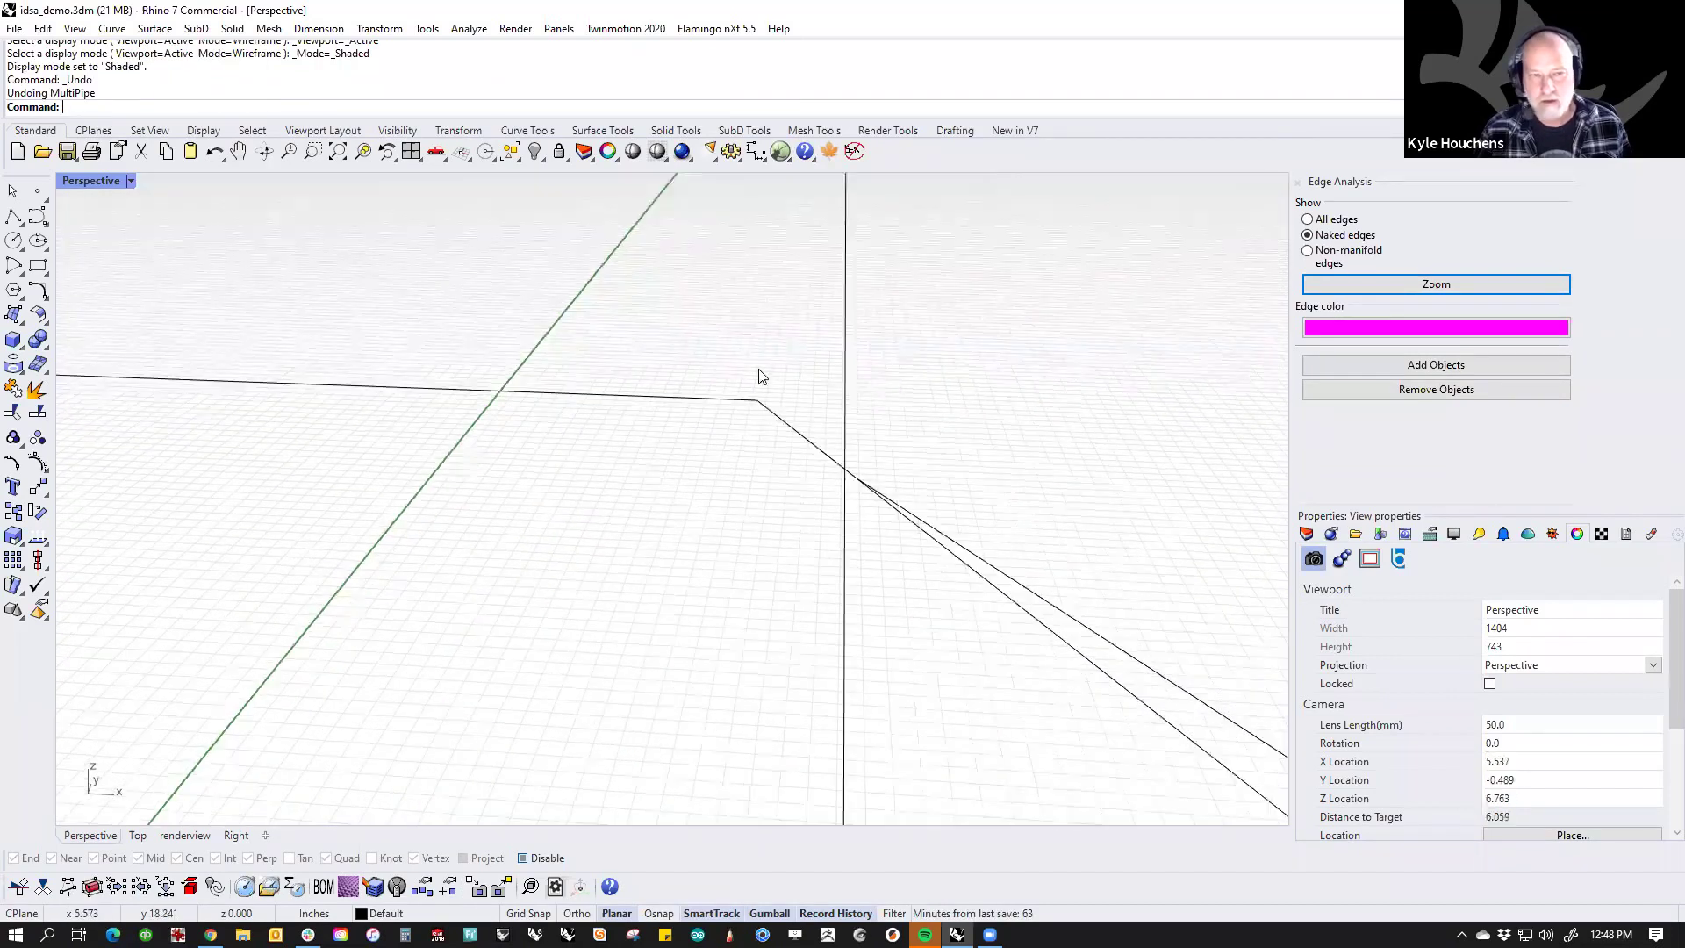
pyautogui.click(772, 426)
pyautogui.click(922, 516)
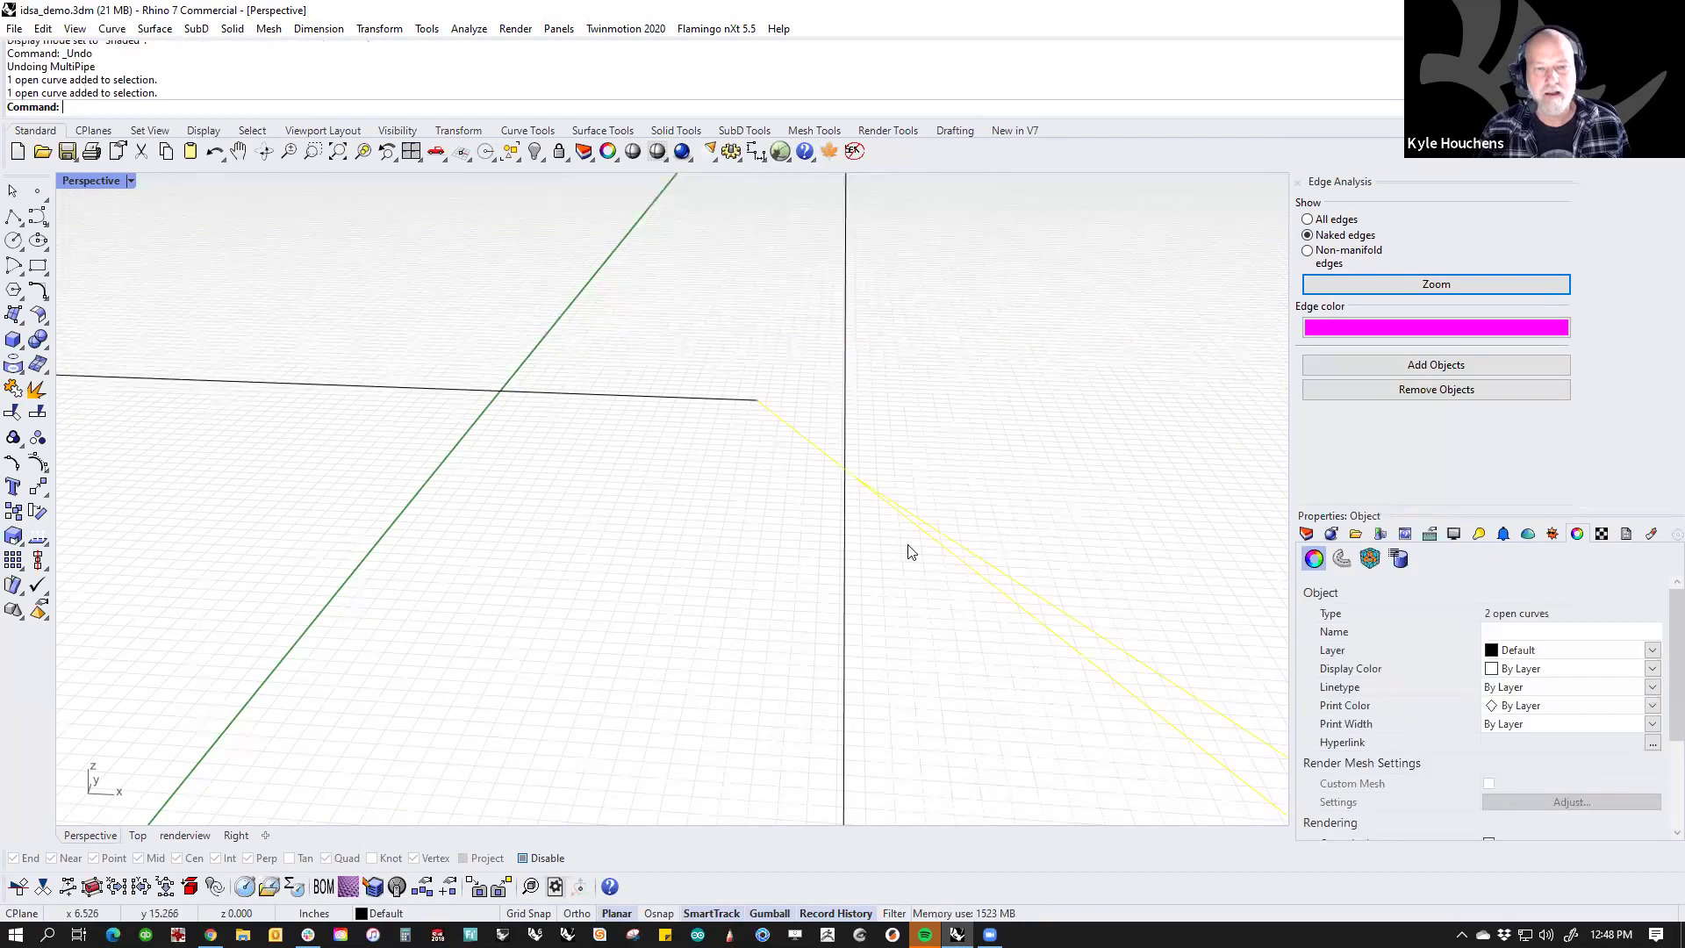
pyautogui.press('Escape')
# Step: Show the control points of the three lines meeting near the upper junction and select their neighbouring end points
pyautogui.click(732, 404)
pyautogui.click(792, 427)
pyautogui.click(979, 566)
pyautogui.middleClick(990, 500)
pyautogui.click(1017, 506)
pyautogui.moveTo(662, 326); pyautogui.dragTo(940, 509)
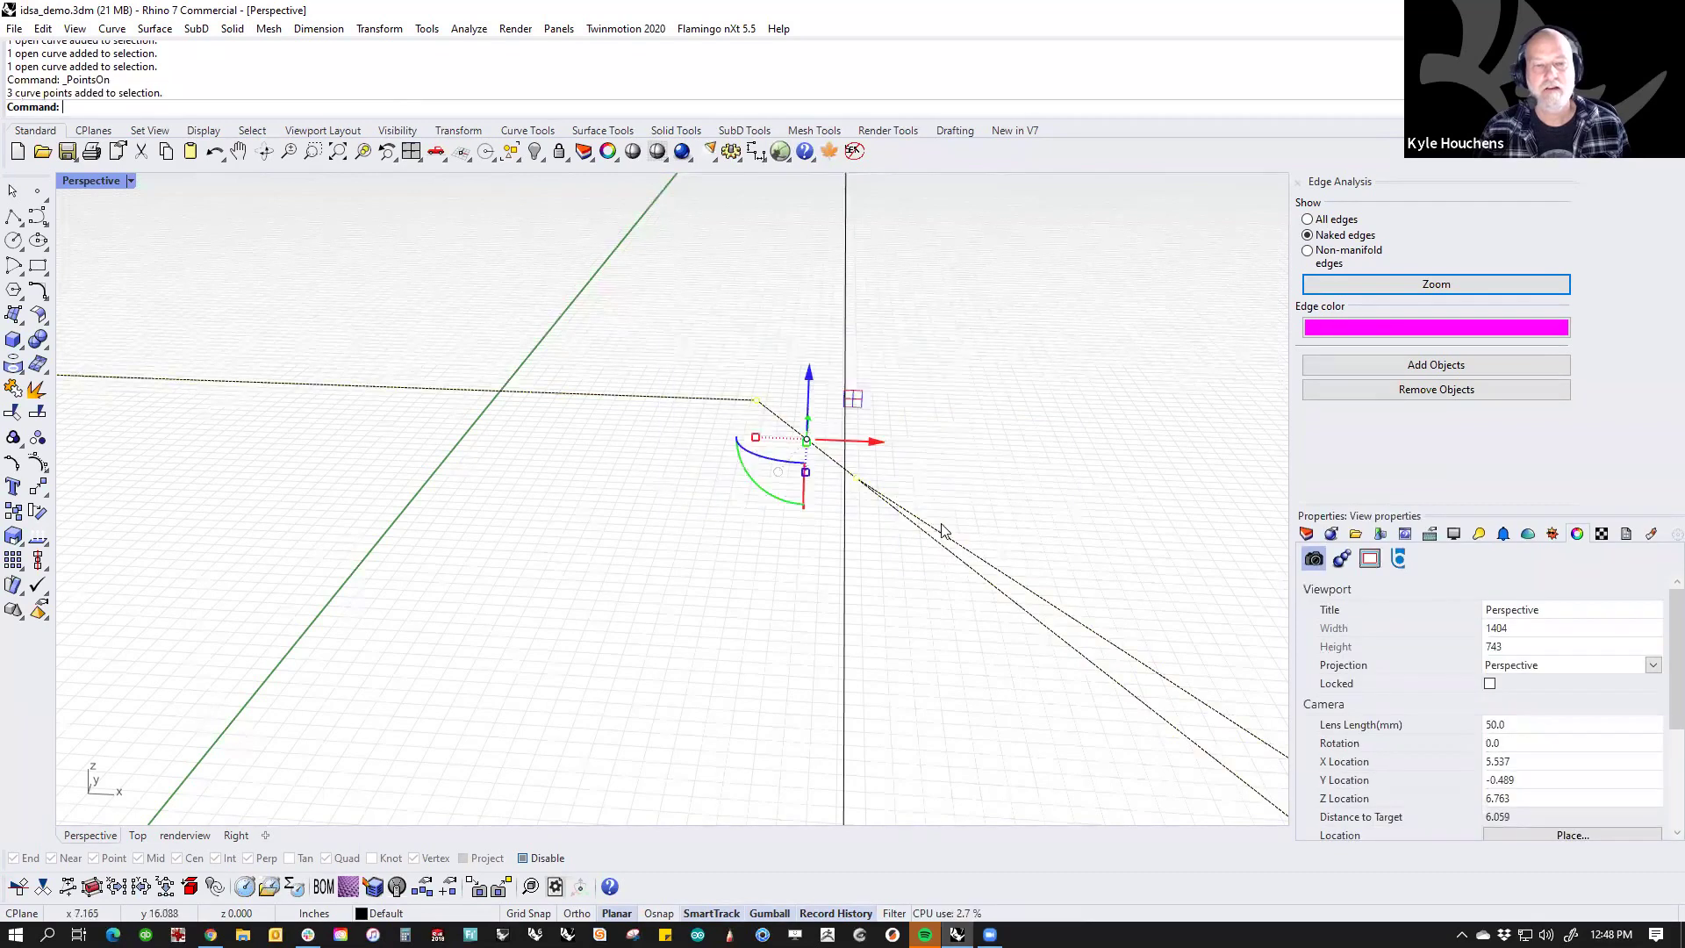
# Step: Scale the three selected end points to 0 along each axis so they merge into a single location
pyautogui.click(756, 438)
pyautogui.press('Return')
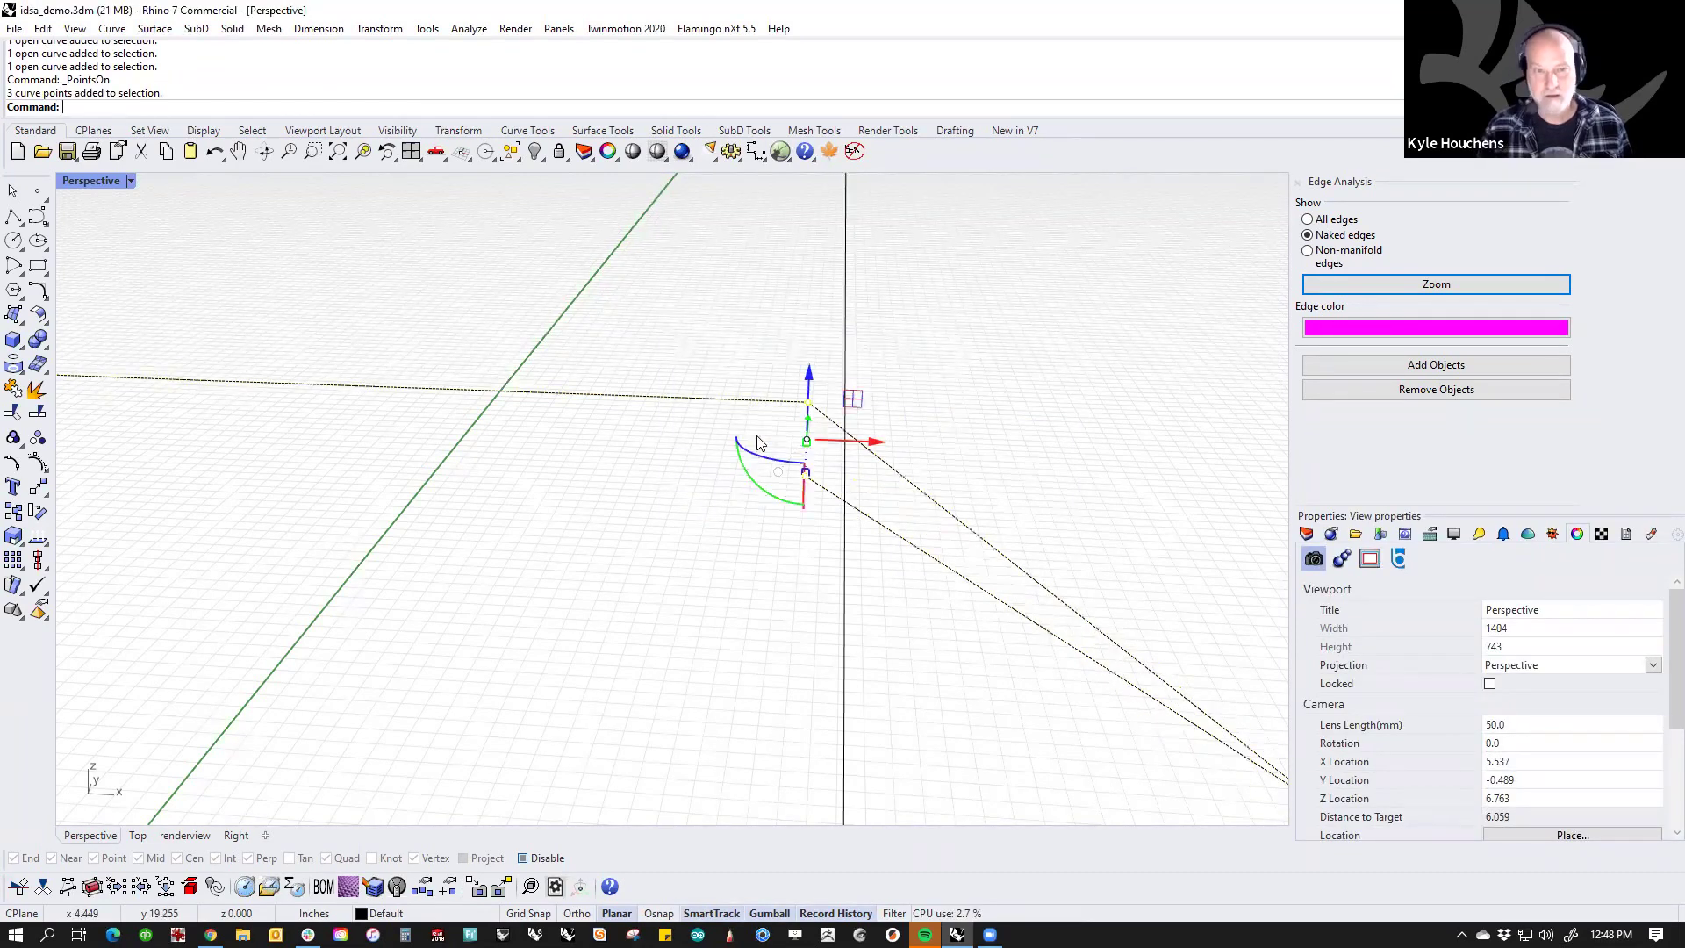
pyautogui.click(805, 471)
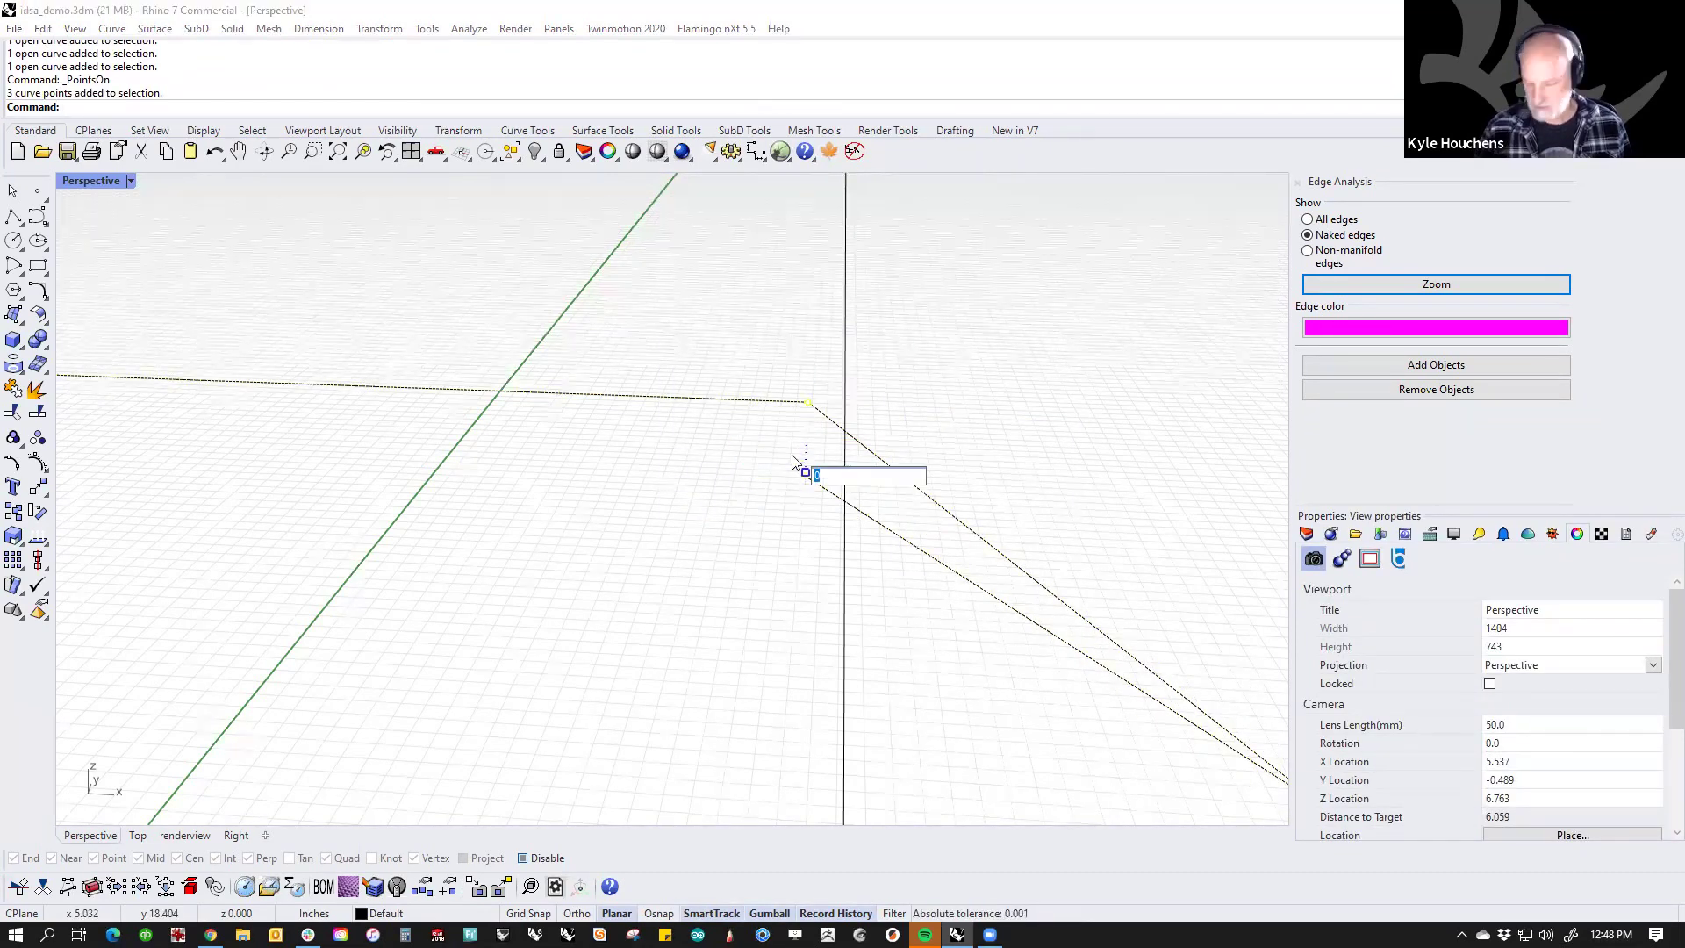
pyautogui.press('Return')
pyautogui.moveTo(848, 471); pyautogui.dragTo(790, 594, button='right')
pyautogui.click(801, 443)
pyautogui.write('0')
pyautogui.press('Return')
# Step: Move the merged end points onto the vertical seat tube line with object snaps enabled
pyautogui.moveTo(863, 460); pyautogui.dragTo(830, 400, button='right')
pyautogui.moveTo(396, 386); pyautogui.dragTo(829, 387, button='right')
pyautogui.keyDown('alt'); pyautogui.moveTo(806, 439); pyautogui.dragTo(832, 463); pyautogui.keyUp('alt')
pyautogui.keyDown('alt'); pyautogui.moveTo(862, 392); pyautogui.dragTo(863, 392); pyautogui.keyUp('alt')
pyautogui.scroll(-10, 799, 500)
pyautogui.moveTo(801, 551); pyautogui.dragTo(887, 416, button='right')
pyautogui.moveTo(327, 294); pyautogui.dragTo(475, 471, button='right')
# Step: Select all the frame lines and pipe them with MultiPipe, keeping the current settings
pyautogui.hotkey('ctrl', 'a')
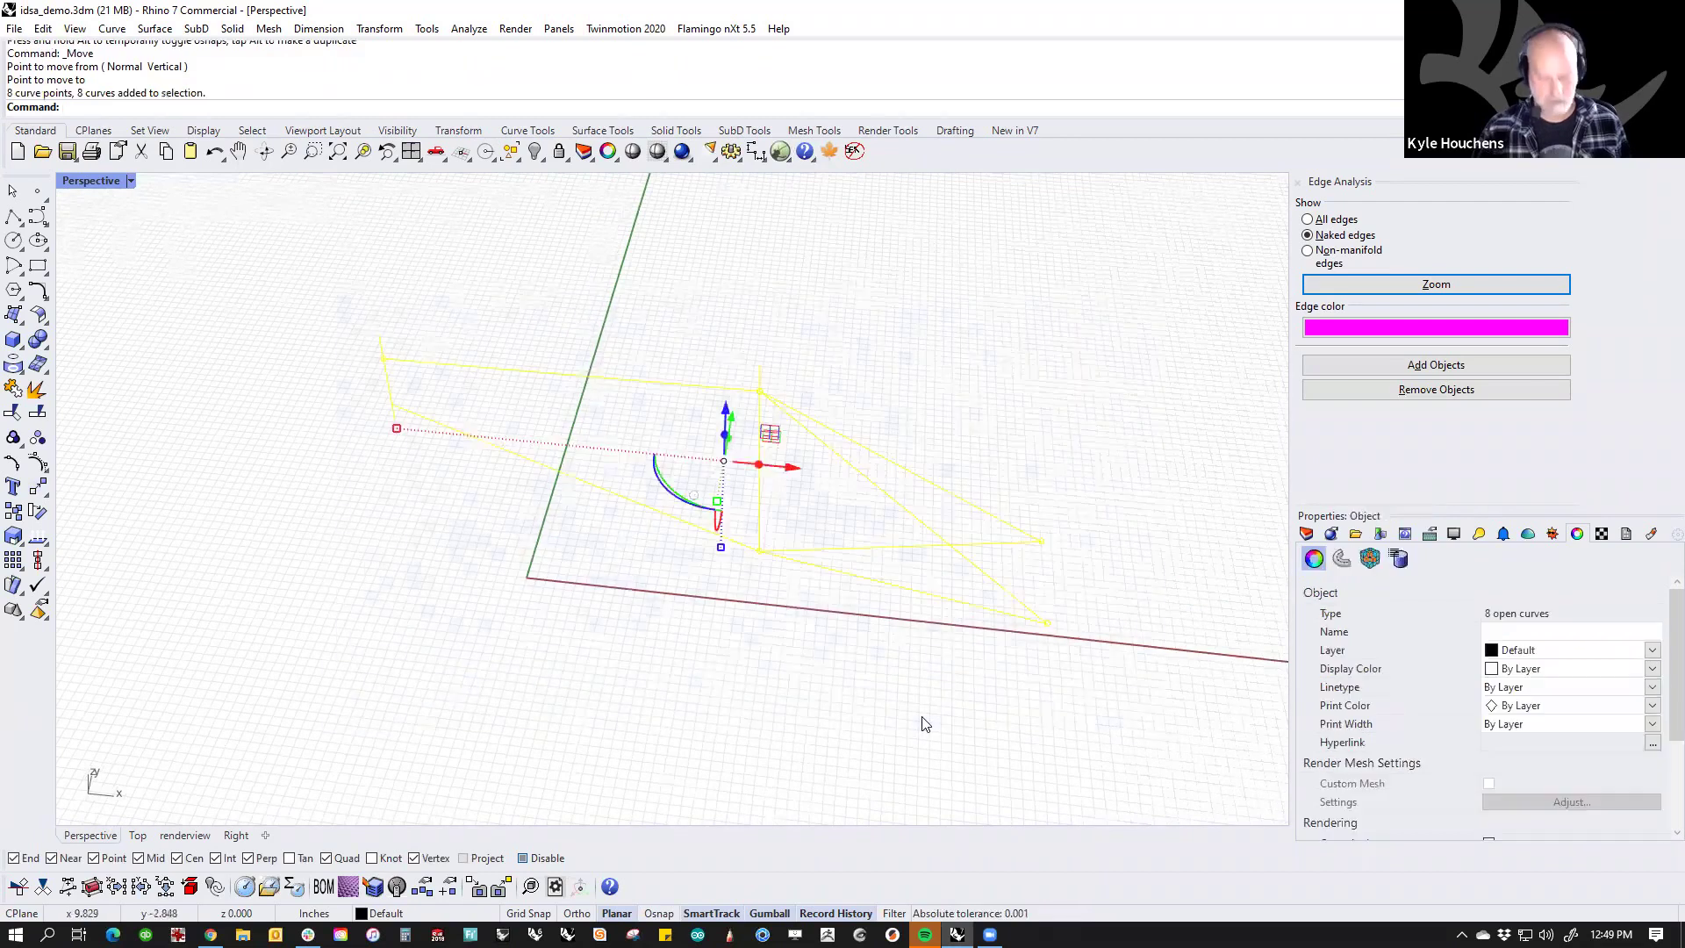
pyautogui.write('multipipe')
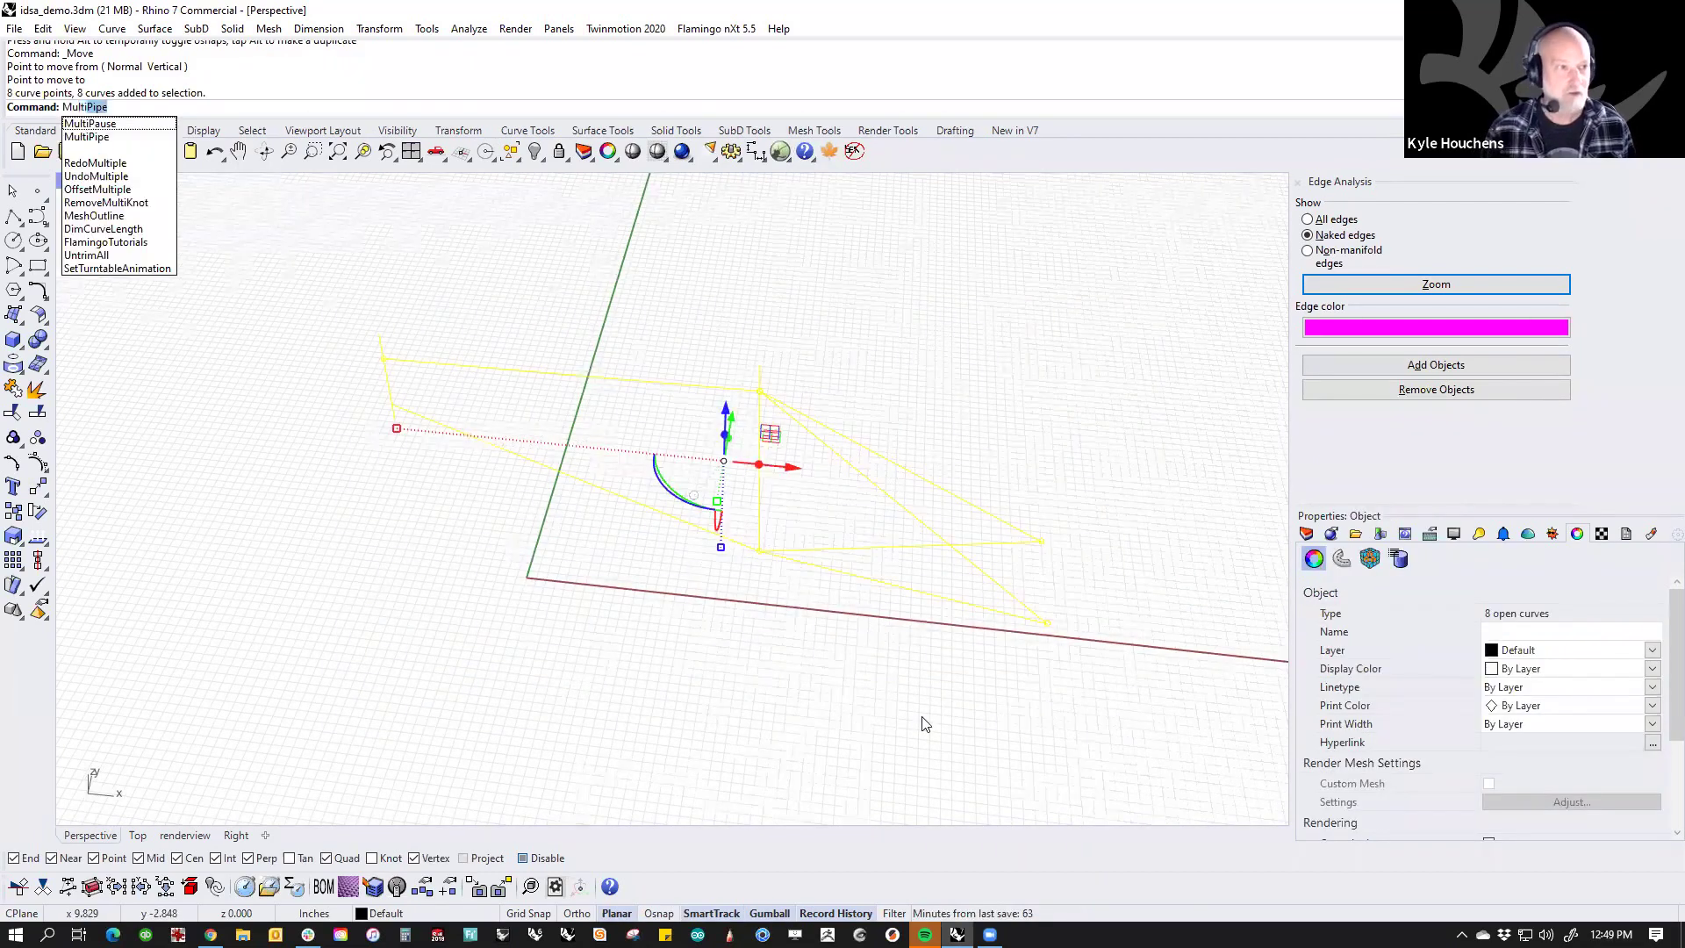
pyautogui.press('Return')
pyautogui.press('Return')
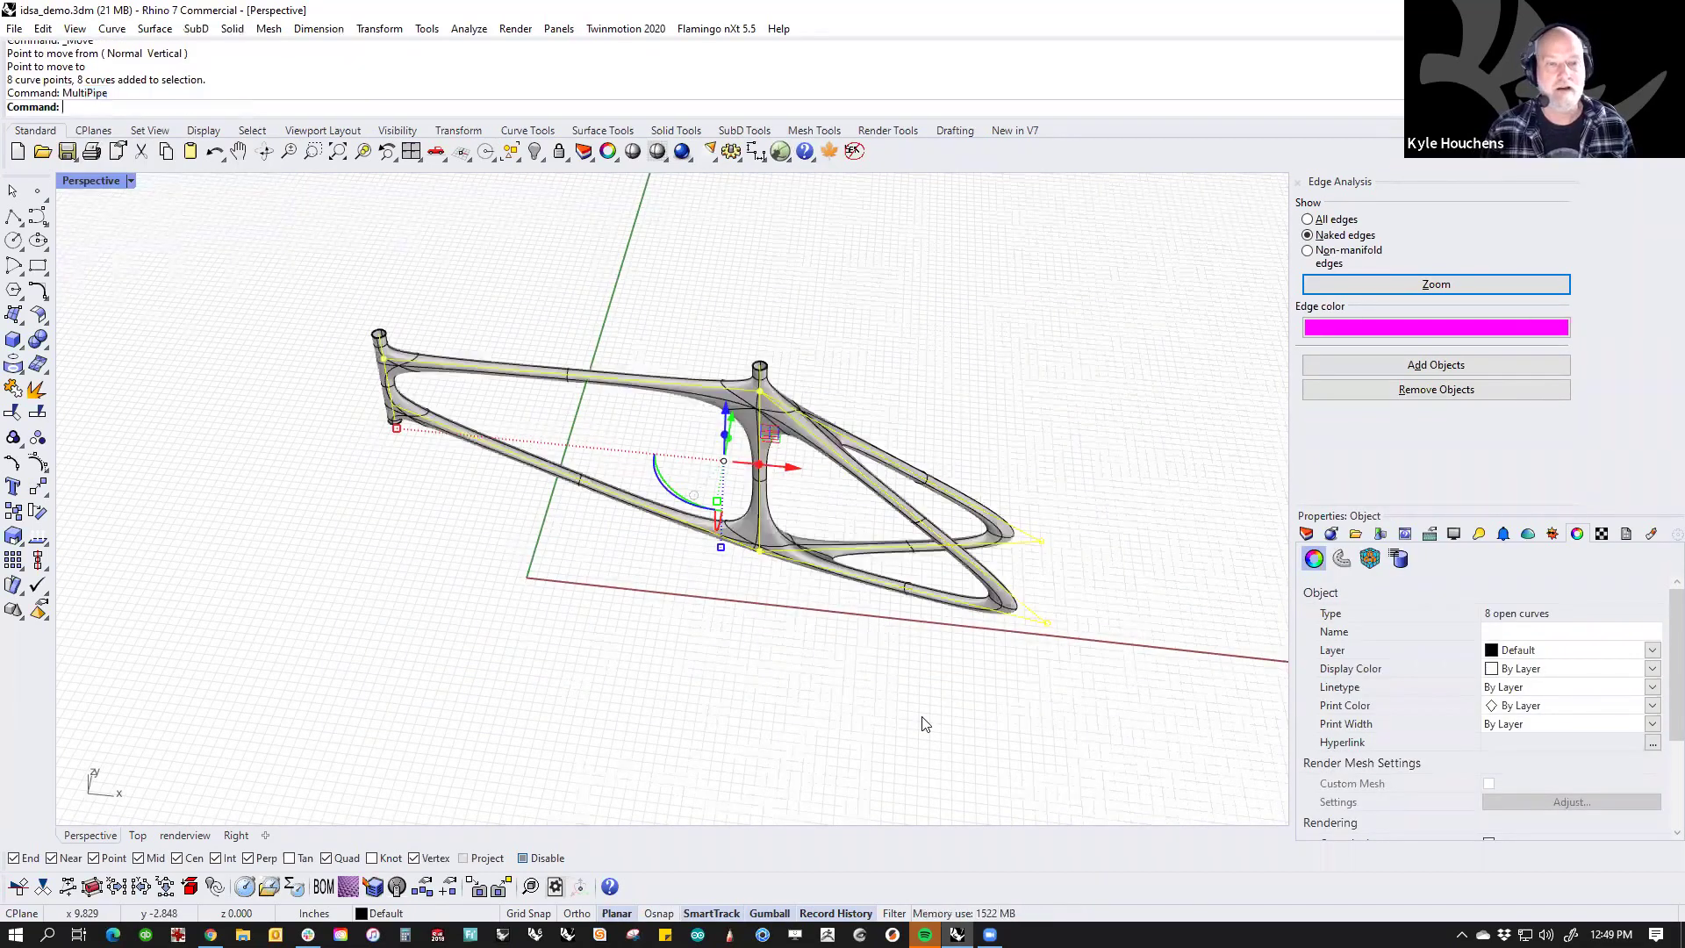
pyautogui.click(793, 687)
# Step: Examine the blended upper junction of the piped frame and switch the SubD display to flat
pyautogui.moveTo(793, 508); pyautogui.dragTo(788, 456, button='right')
pyautogui.scroll(6, 759, 338)
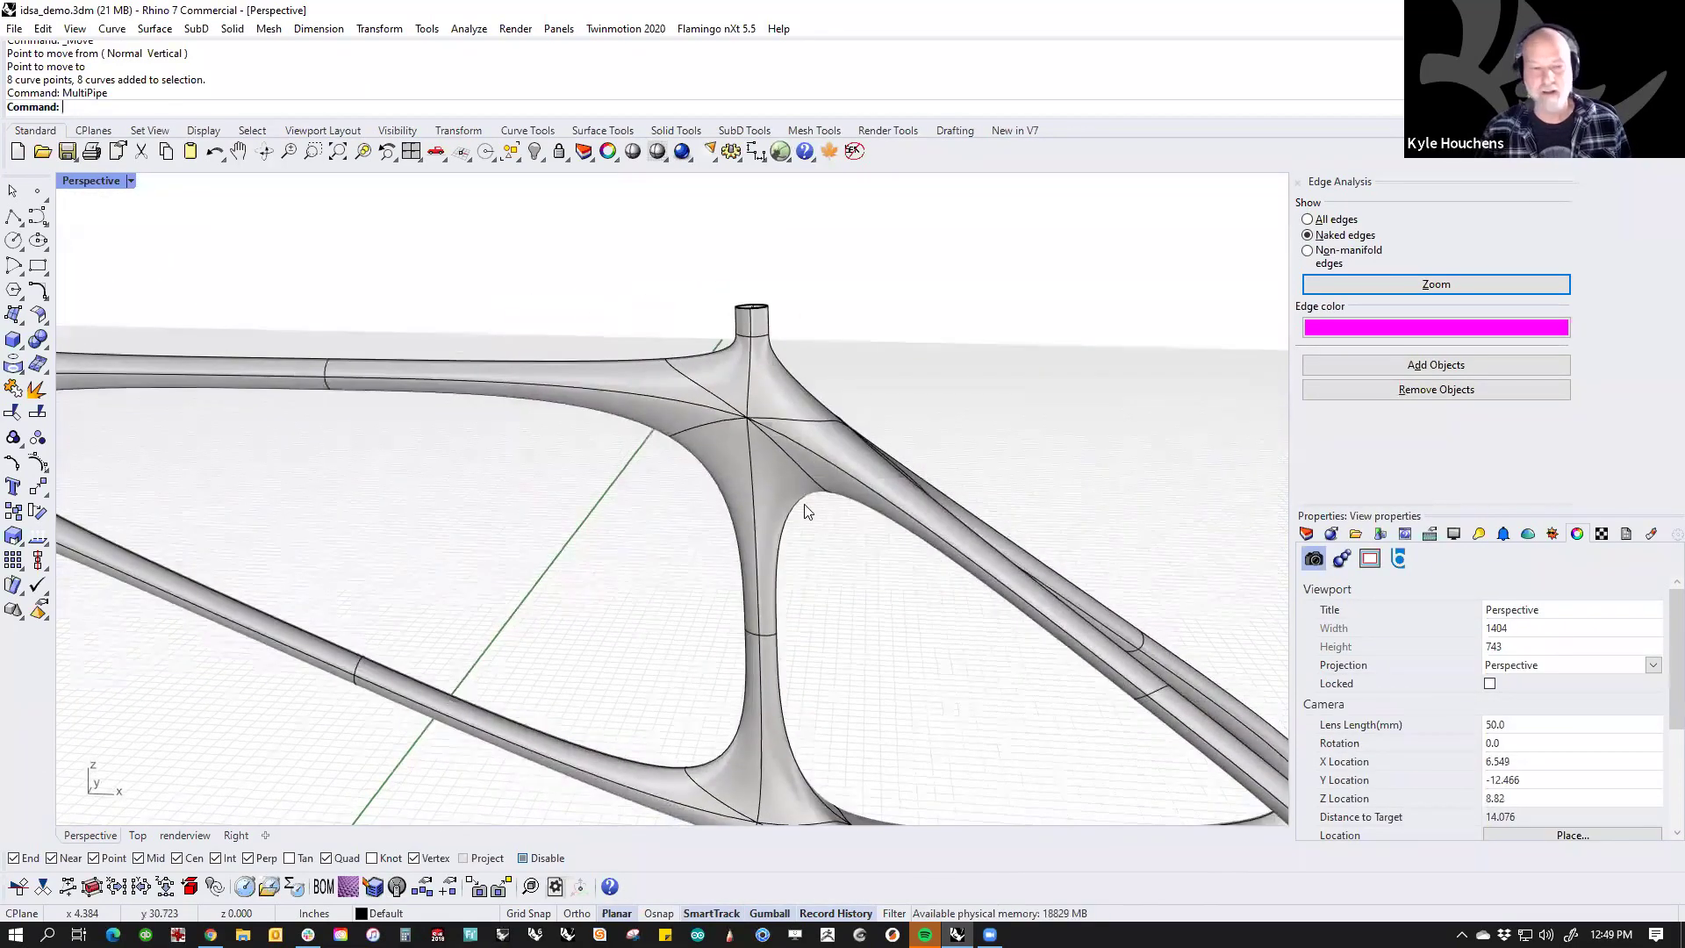
pyautogui.scroll(-4, 802, 511)
pyautogui.press('Tab')
pyautogui.scroll(4, 702, 562)
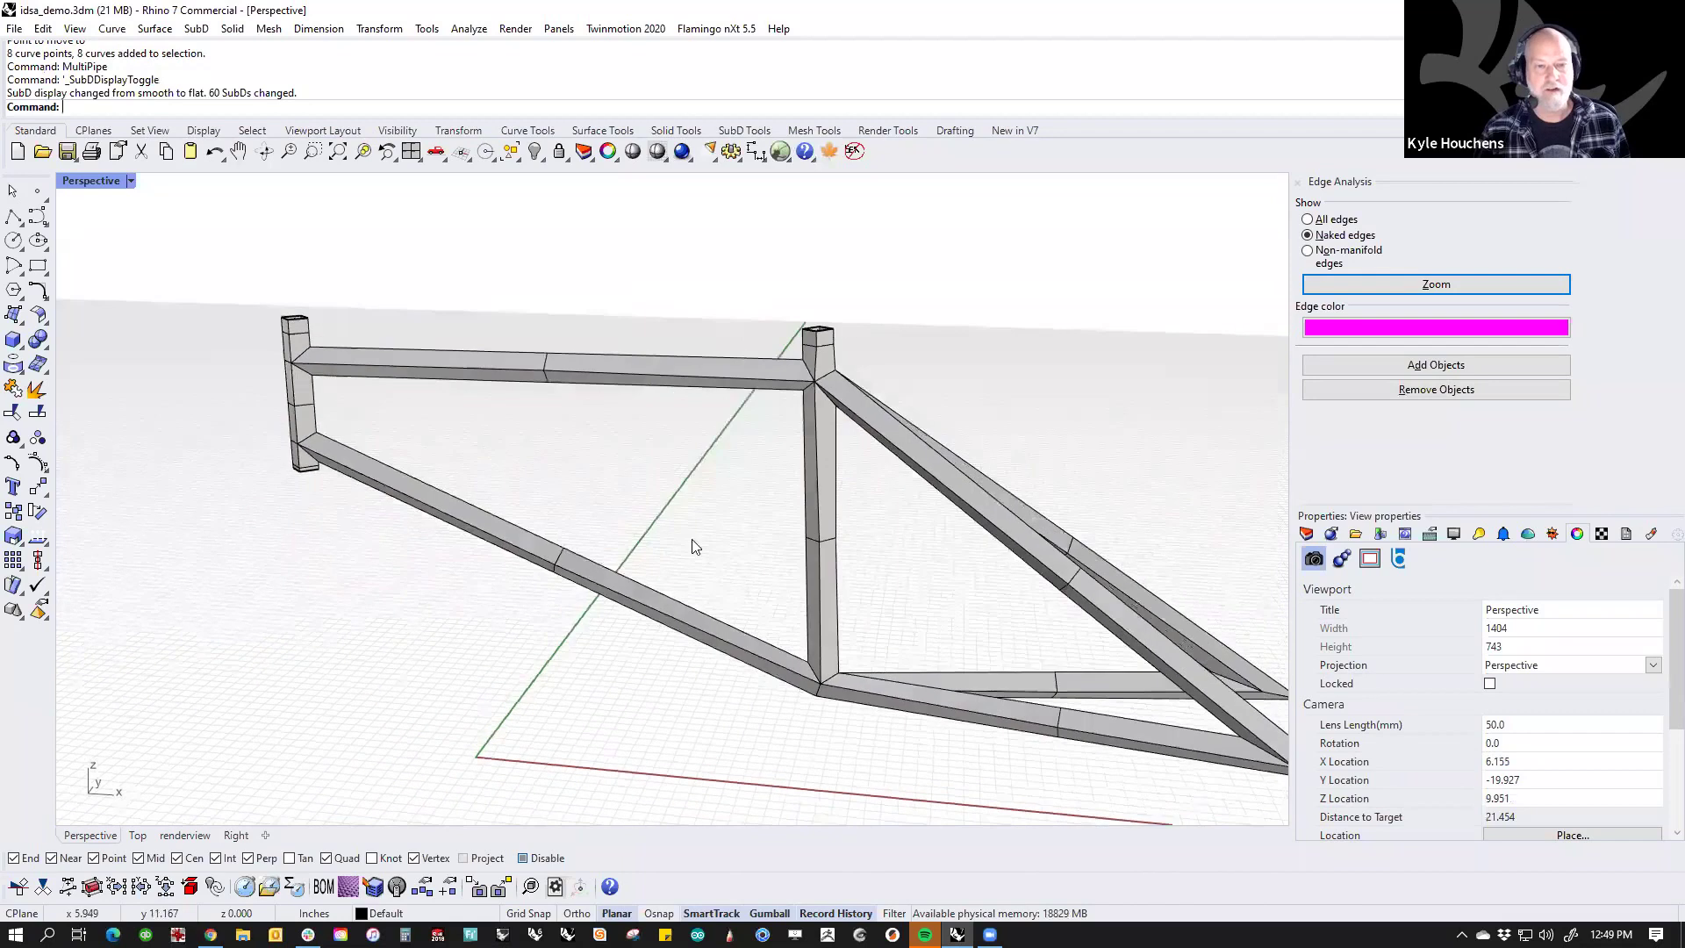
# Step: Try bending the top tube by moving its middle edge loop up and then down, and return to smooth SubD display
pyautogui.moveTo(714, 494); pyautogui.dragTo(734, 317, button='right')
pyautogui.scroll(-4, 755, 430)
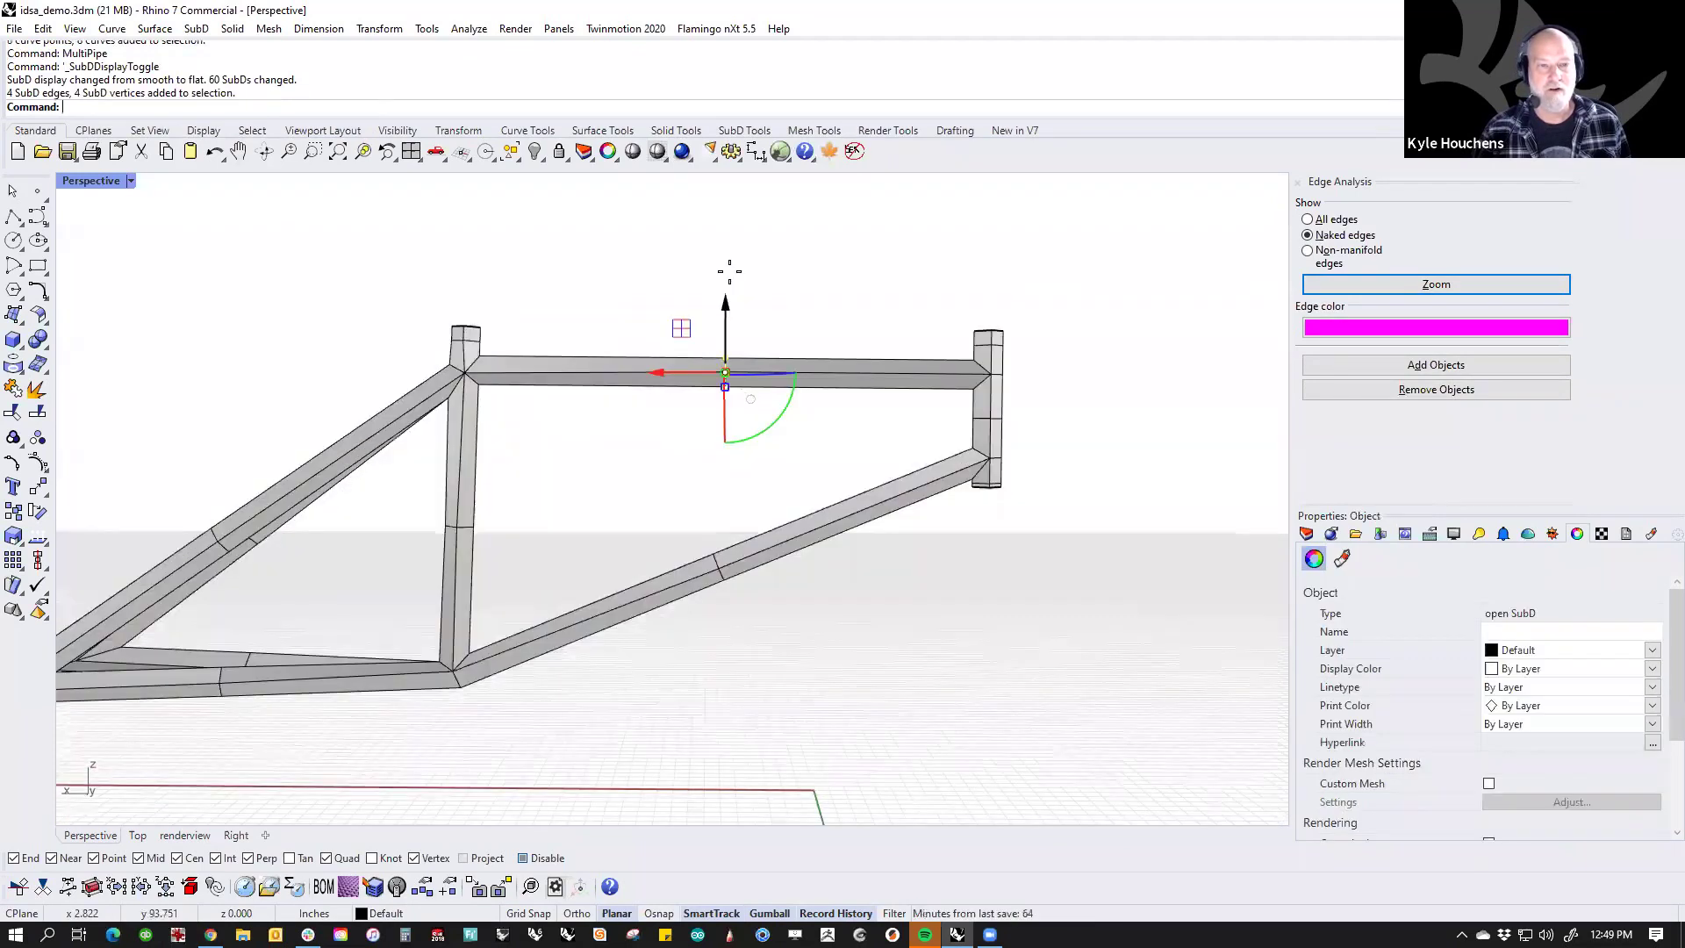
pyautogui.moveTo(726, 305); pyautogui.dragTo(729, 271)
pyautogui.moveTo(727, 209); pyautogui.dragTo(733, 481)
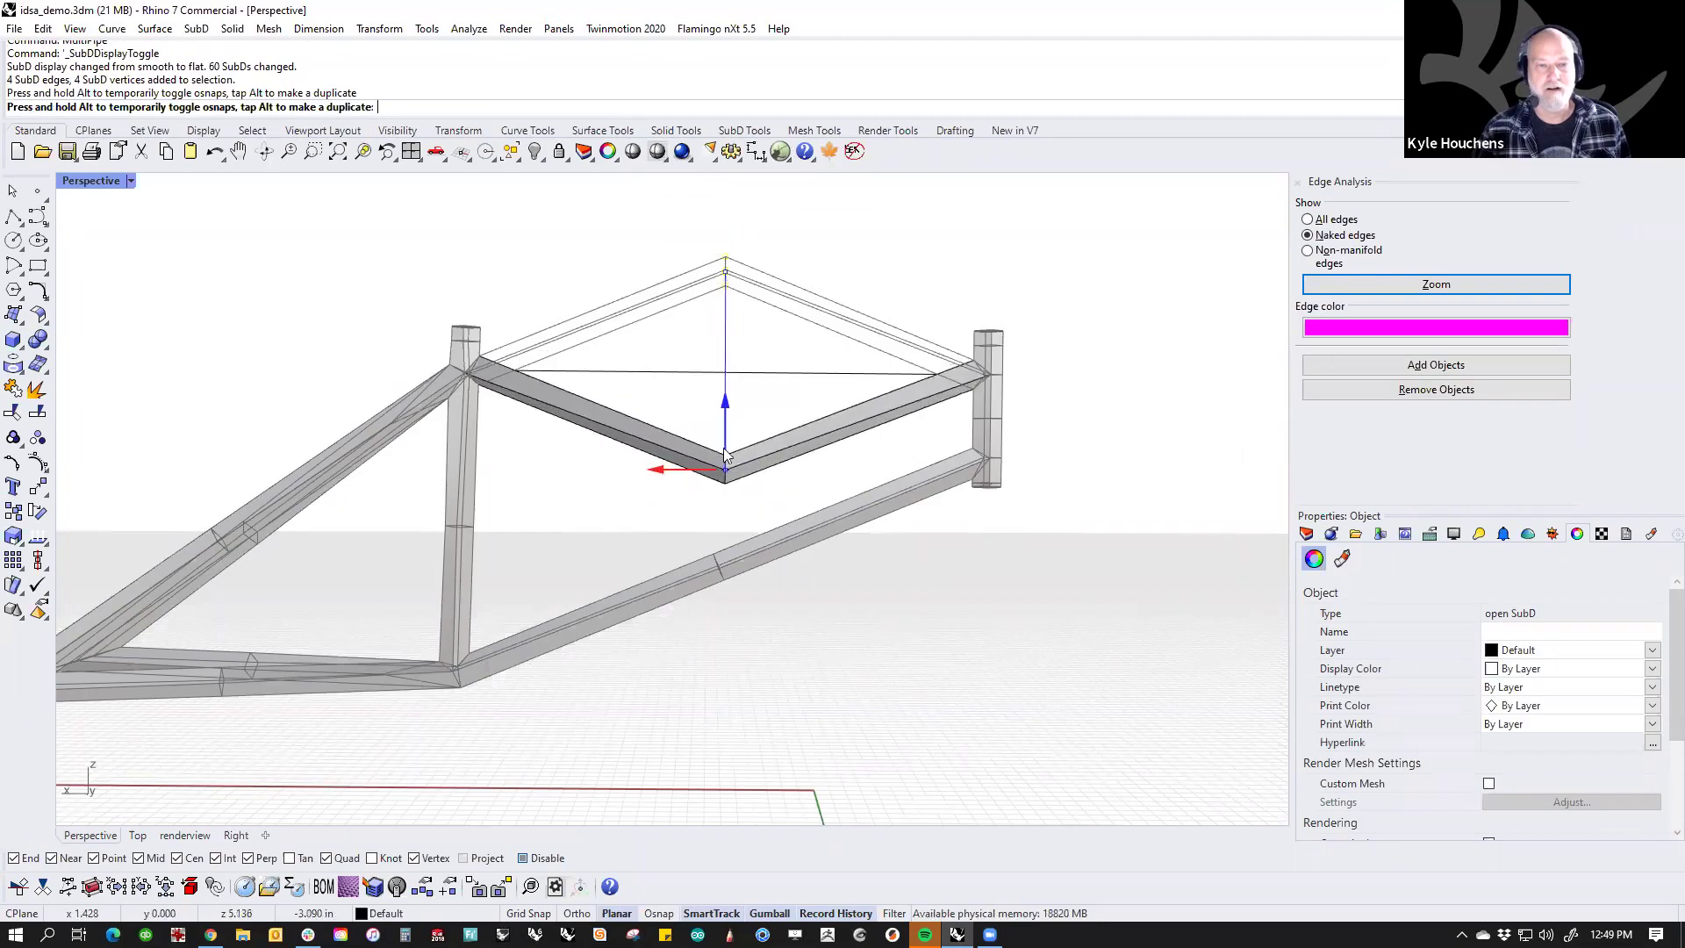
pyautogui.click(784, 318)
pyautogui.press('Tab')
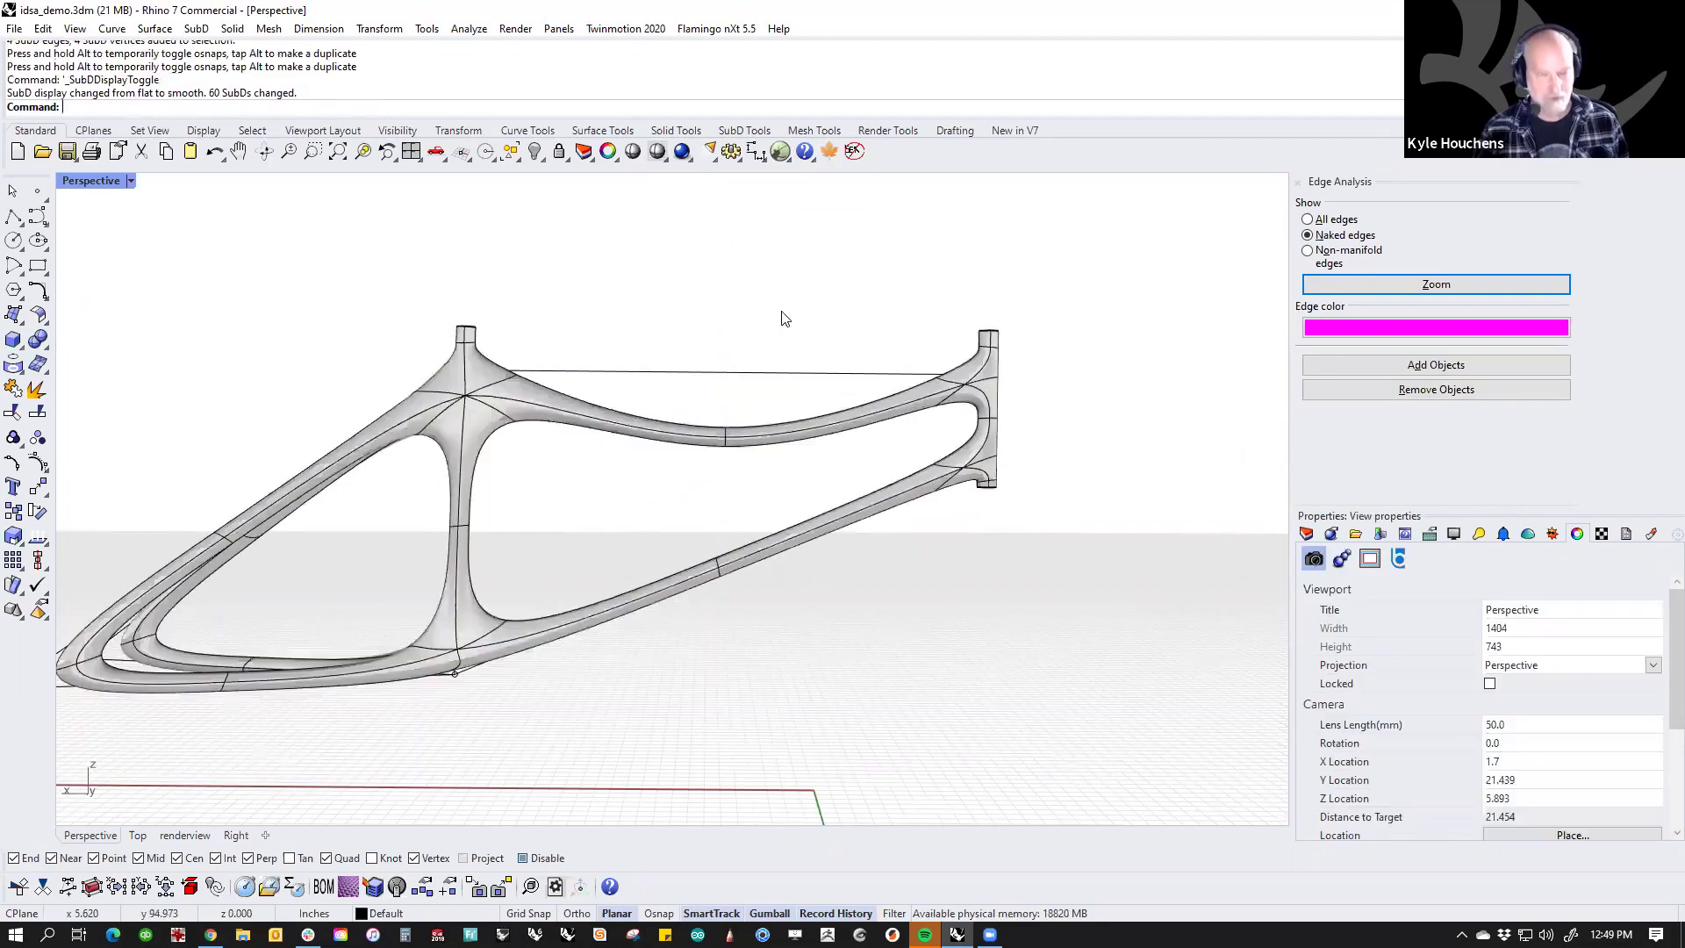
# Step: Try moving the middle edge loops of the top tube and down tube downward together
pyautogui.moveTo(734, 392); pyautogui.dragTo(696, 752)
pyautogui.moveTo(714, 478); pyautogui.dragTo(714, 555)
pyautogui.click(772, 334)
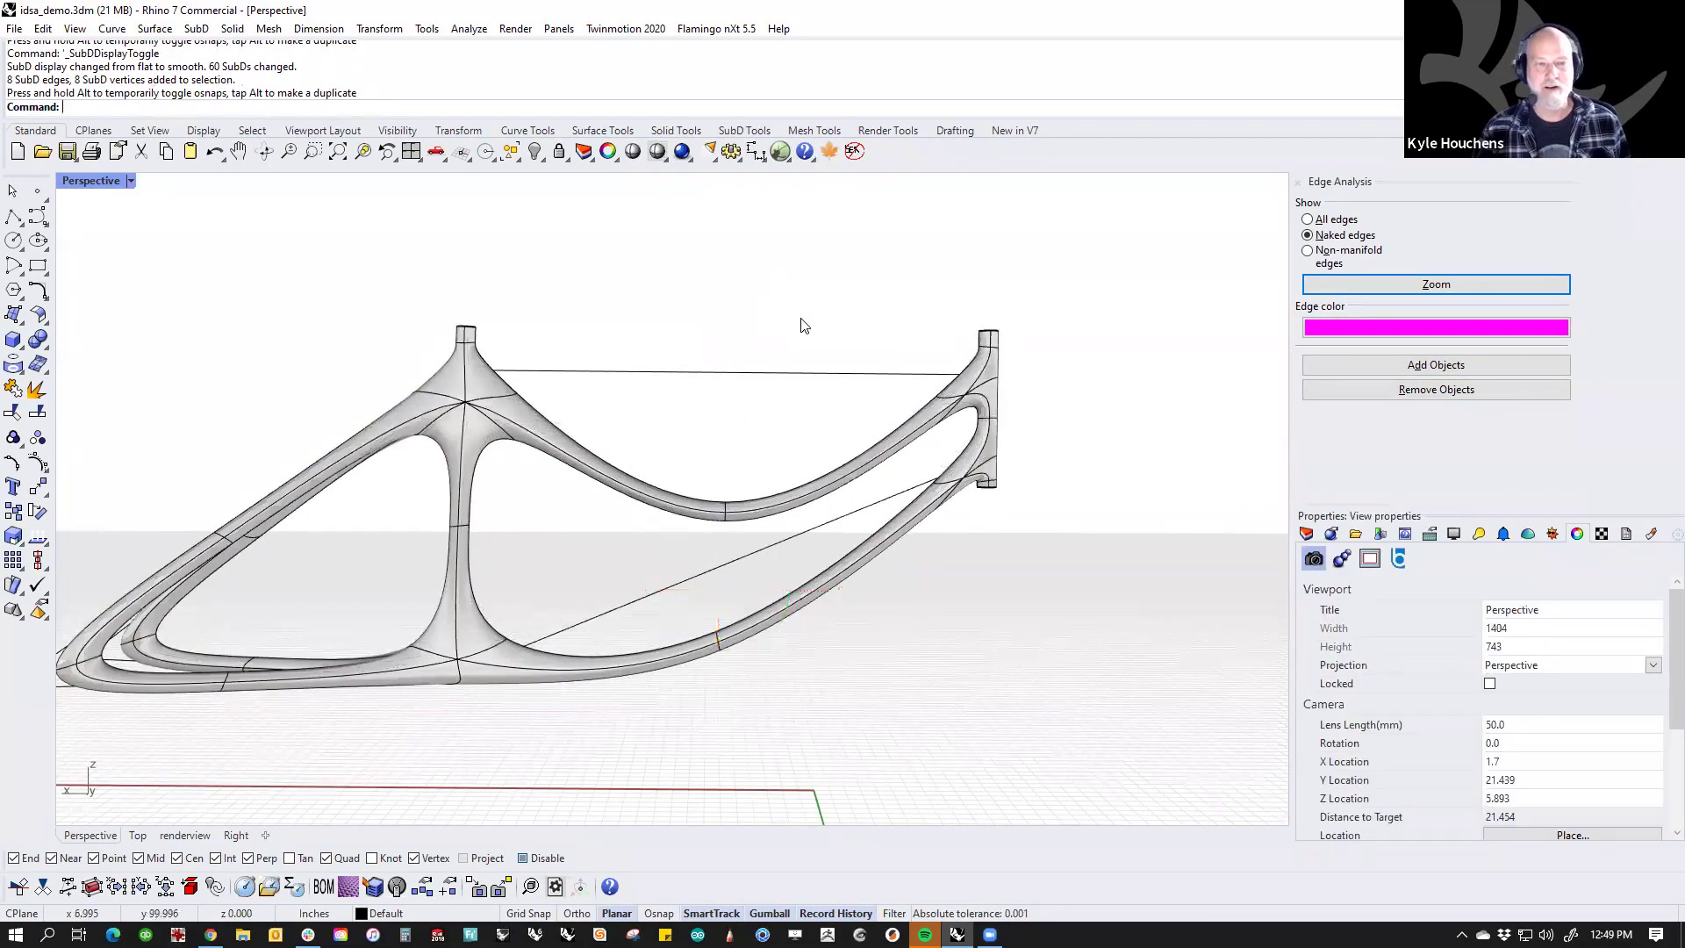
# Step: Undo the three edge loop moves on the top and down tubes
pyautogui.hotkey('ctrl', 'z')
pyautogui.hotkey('ctrl', 'z')
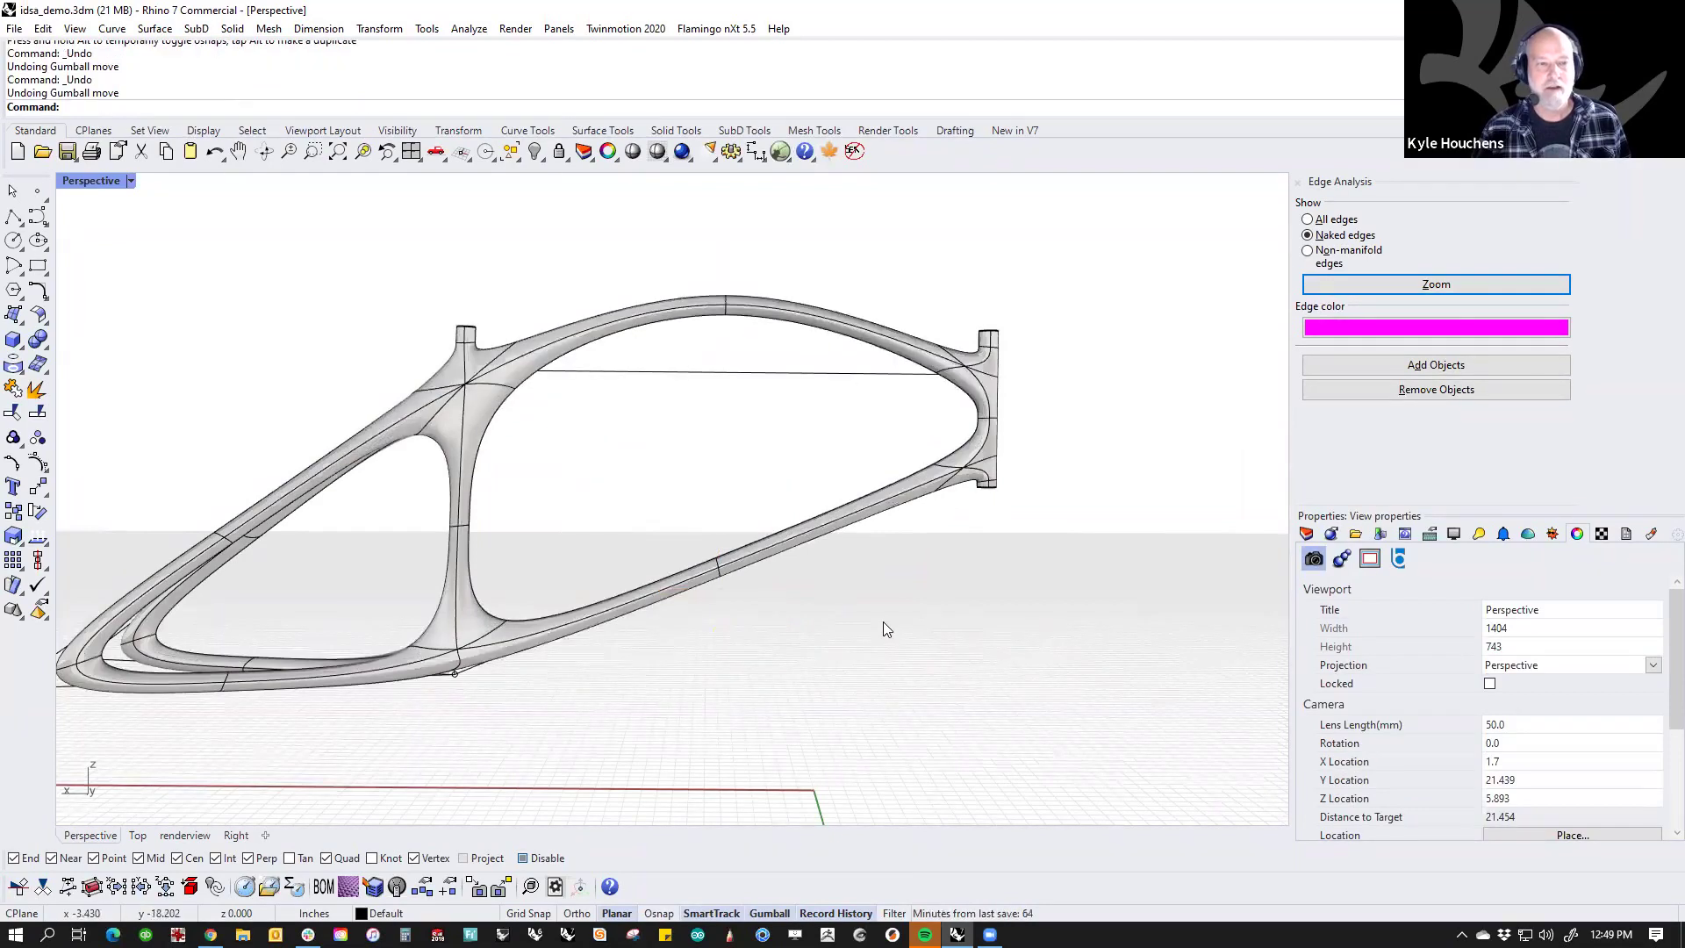
pyautogui.hotkey('ctrl', 'z')
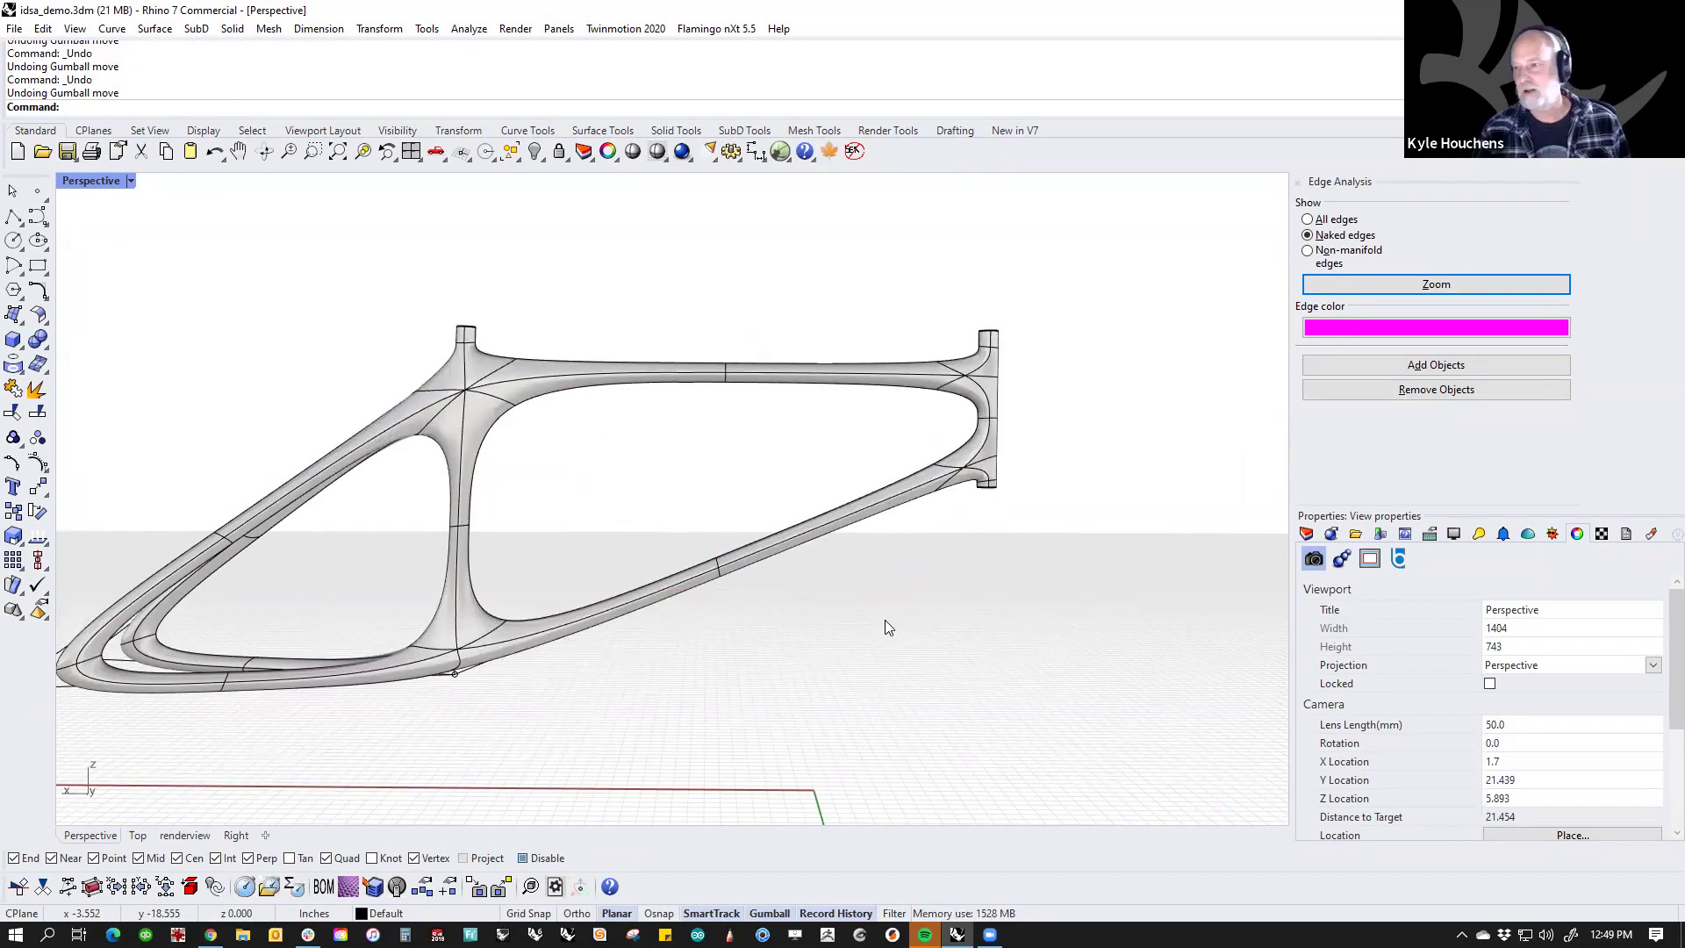
# Step: Switch the SubD display to flat and examine the top tube's middle edge loop and the vertices controlling the head tube joint
pyautogui.press('Tab')
pyautogui.scroll(8, 988, 375)
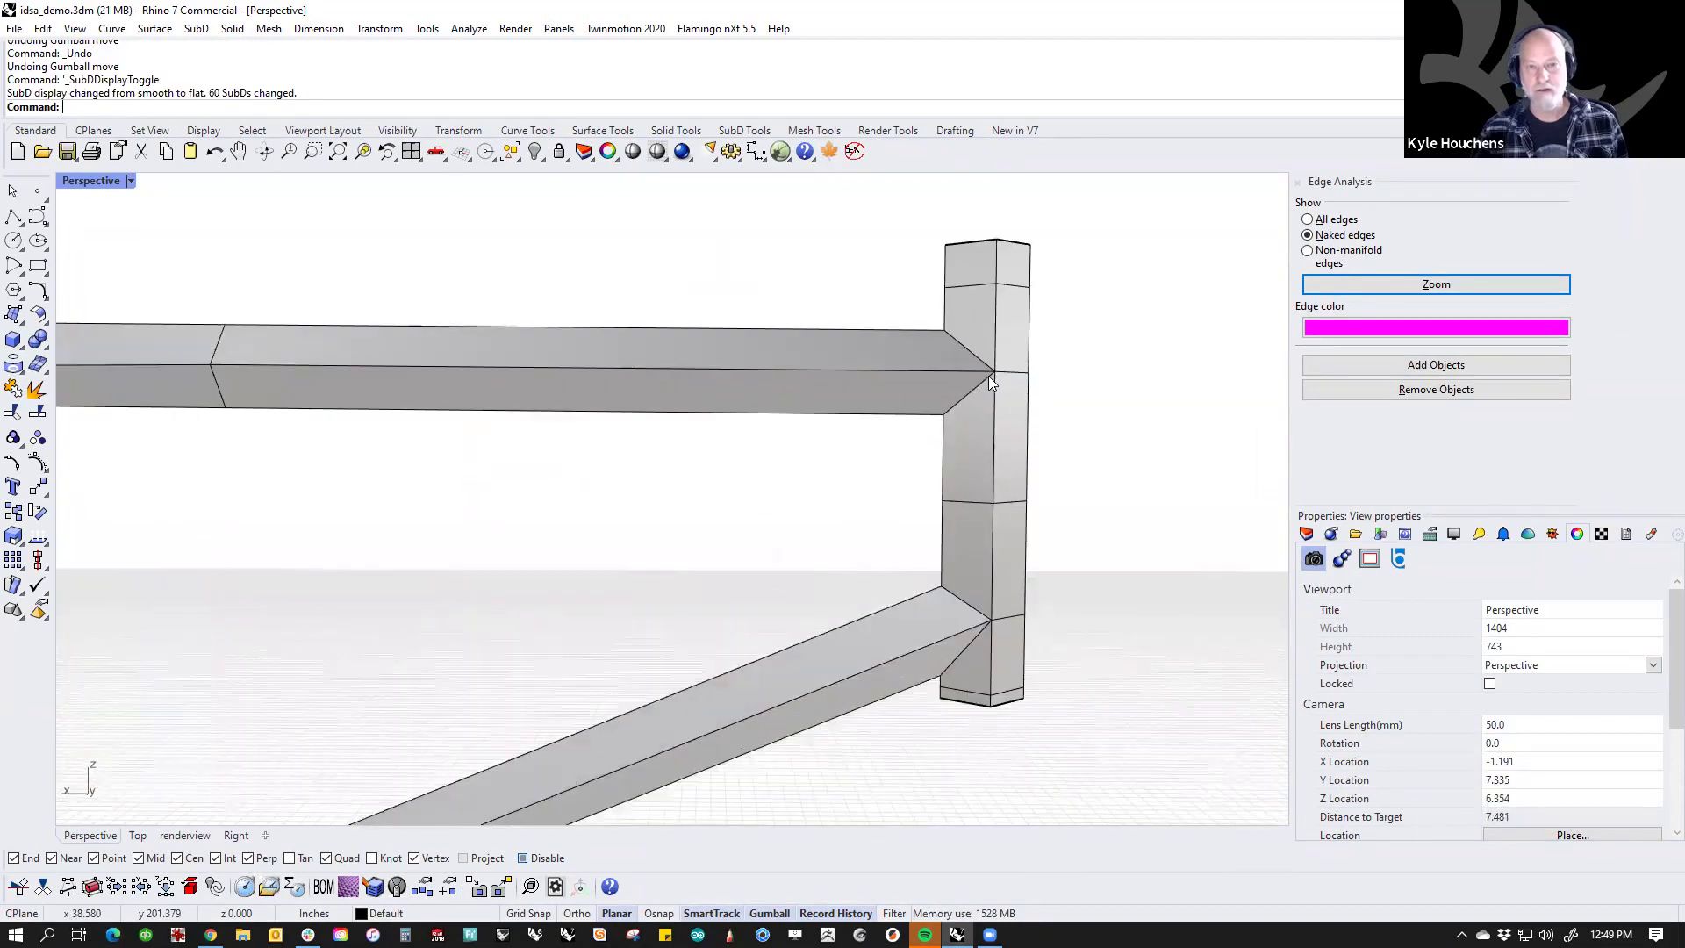
pyautogui.scroll(-2, 961, 398)
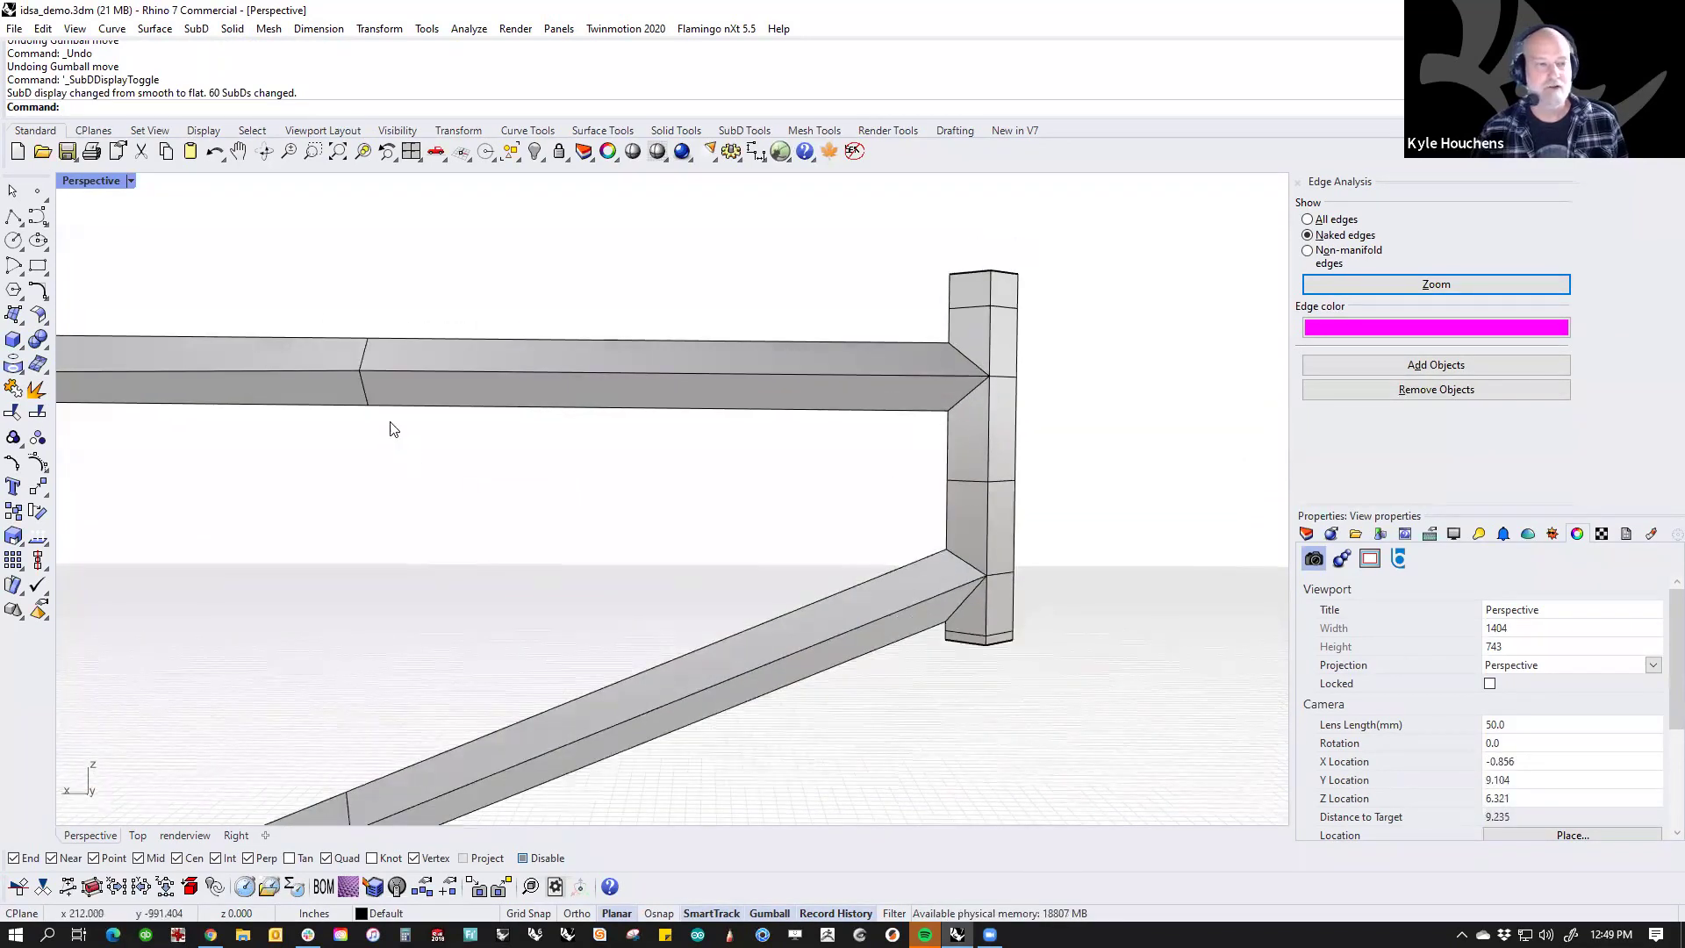
pyautogui.keyDown('ctrl'); pyautogui.keyDown('shift'); pyautogui.doubleClick(361, 392); pyautogui.keyUp('shift'); pyautogui.keyUp('ctrl')
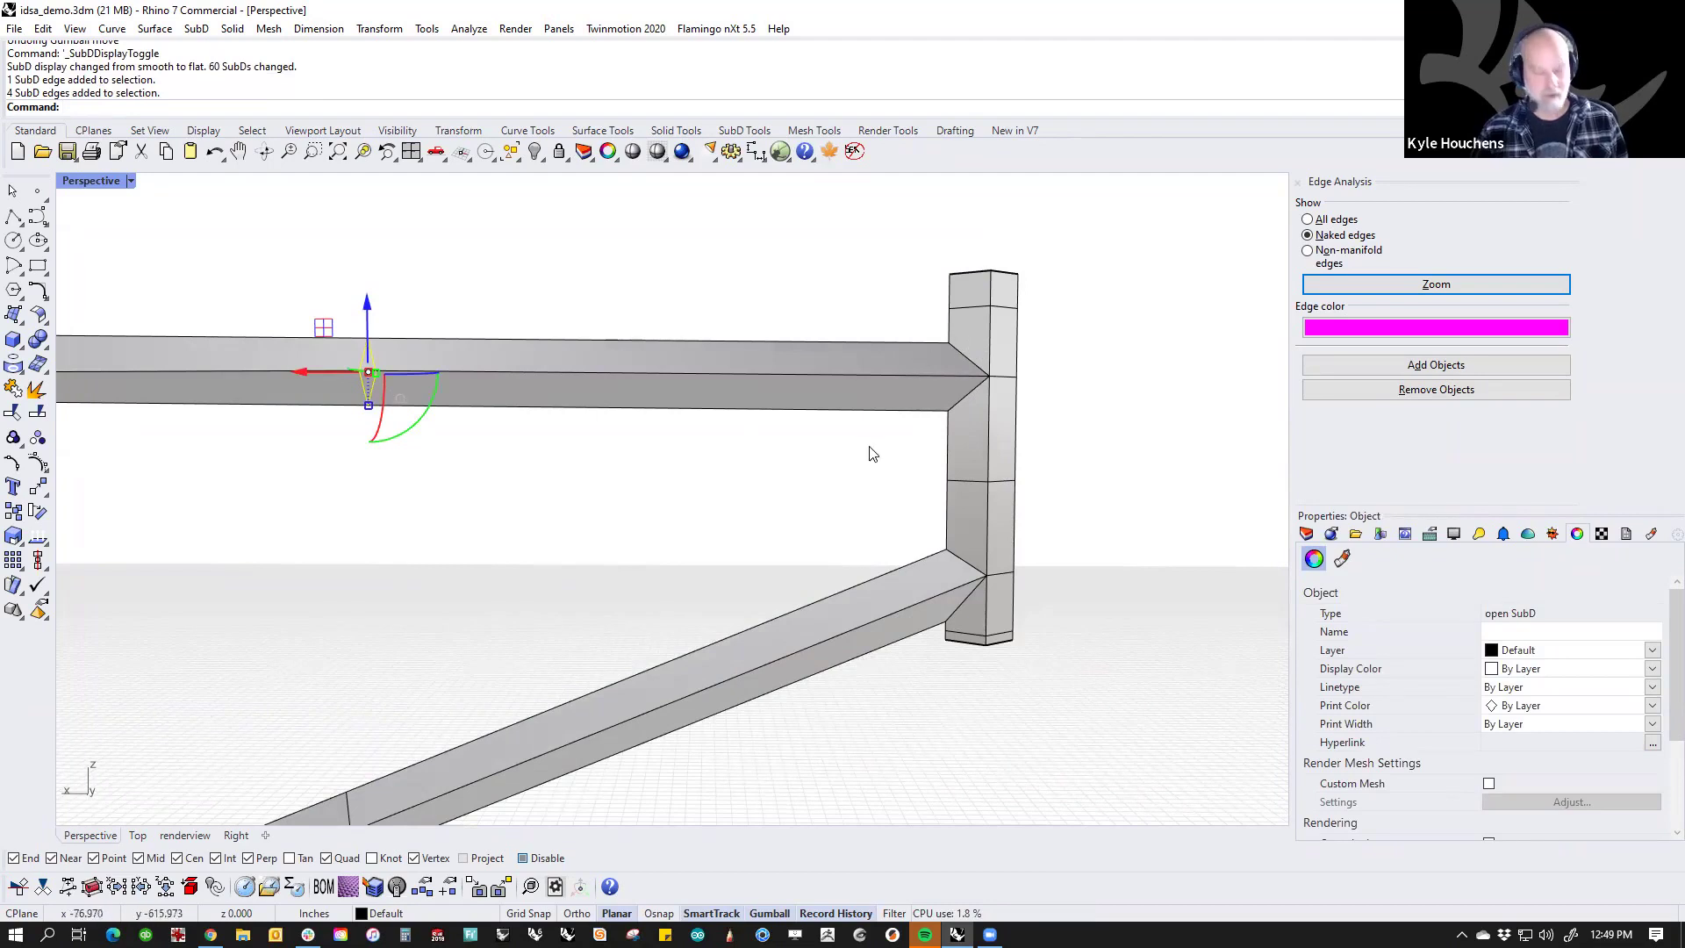
pyautogui.click(856, 302)
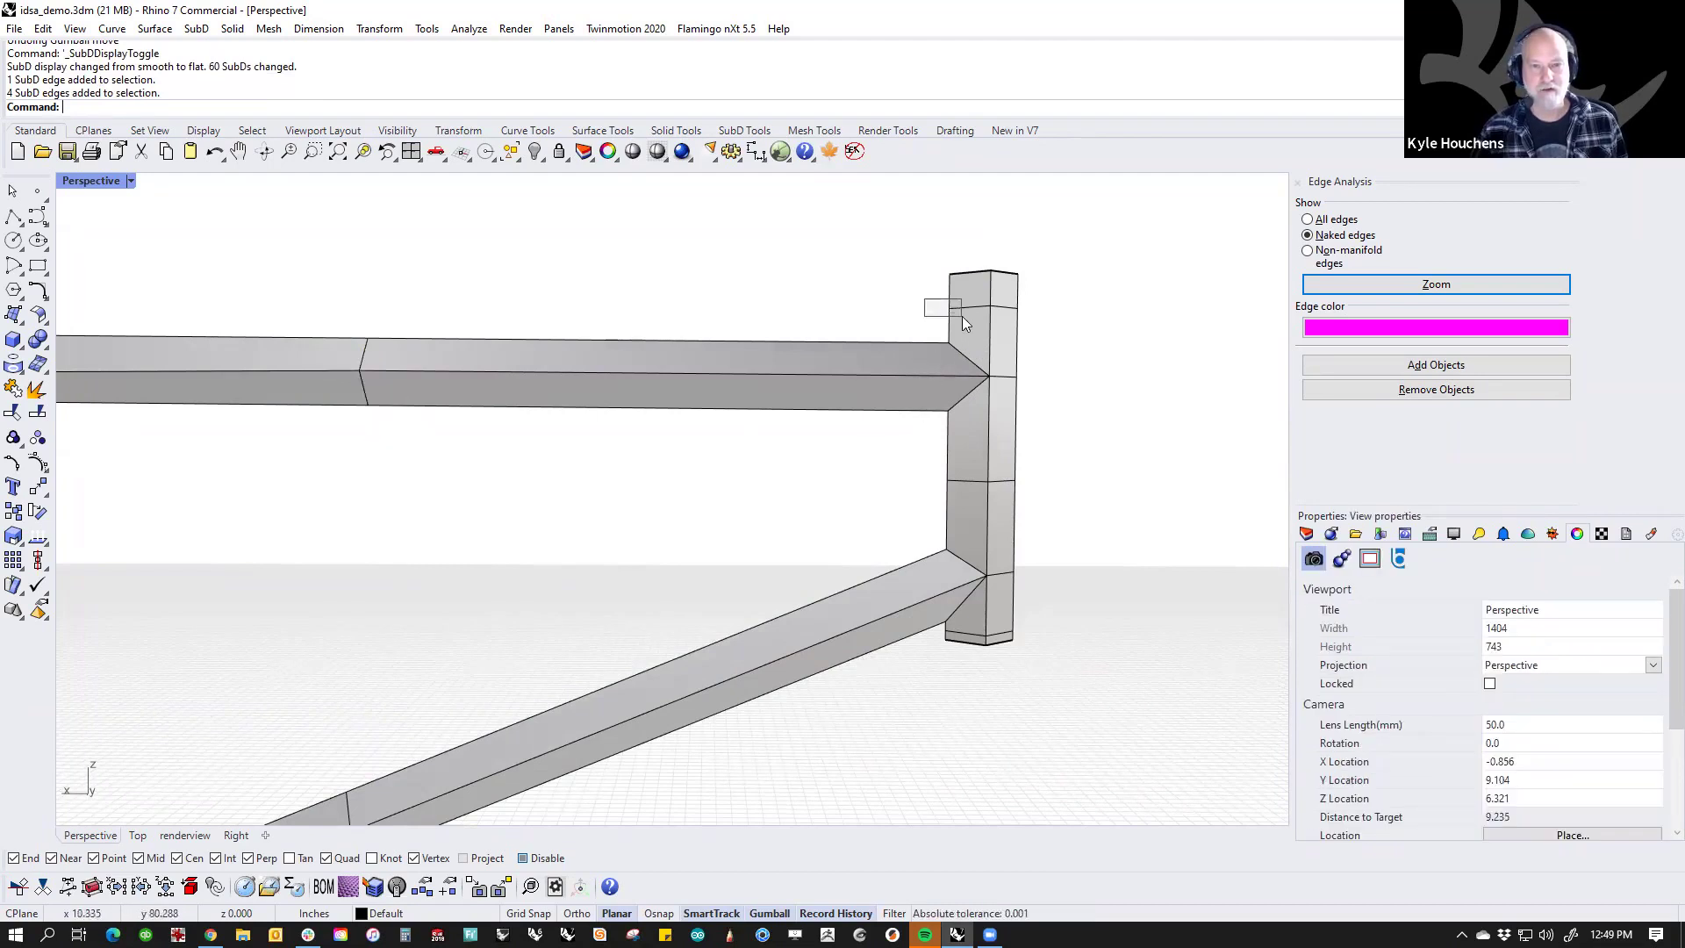
pyautogui.keyDown('ctrl'); pyautogui.keyDown('shift'); pyautogui.click(949, 344); pyautogui.keyUp('shift'); pyautogui.keyUp('ctrl')
pyautogui.keyDown('ctrl'); pyautogui.keyDown('shift'); pyautogui.click(368, 337); pyautogui.keyUp('shift'); pyautogui.keyUp('ctrl')
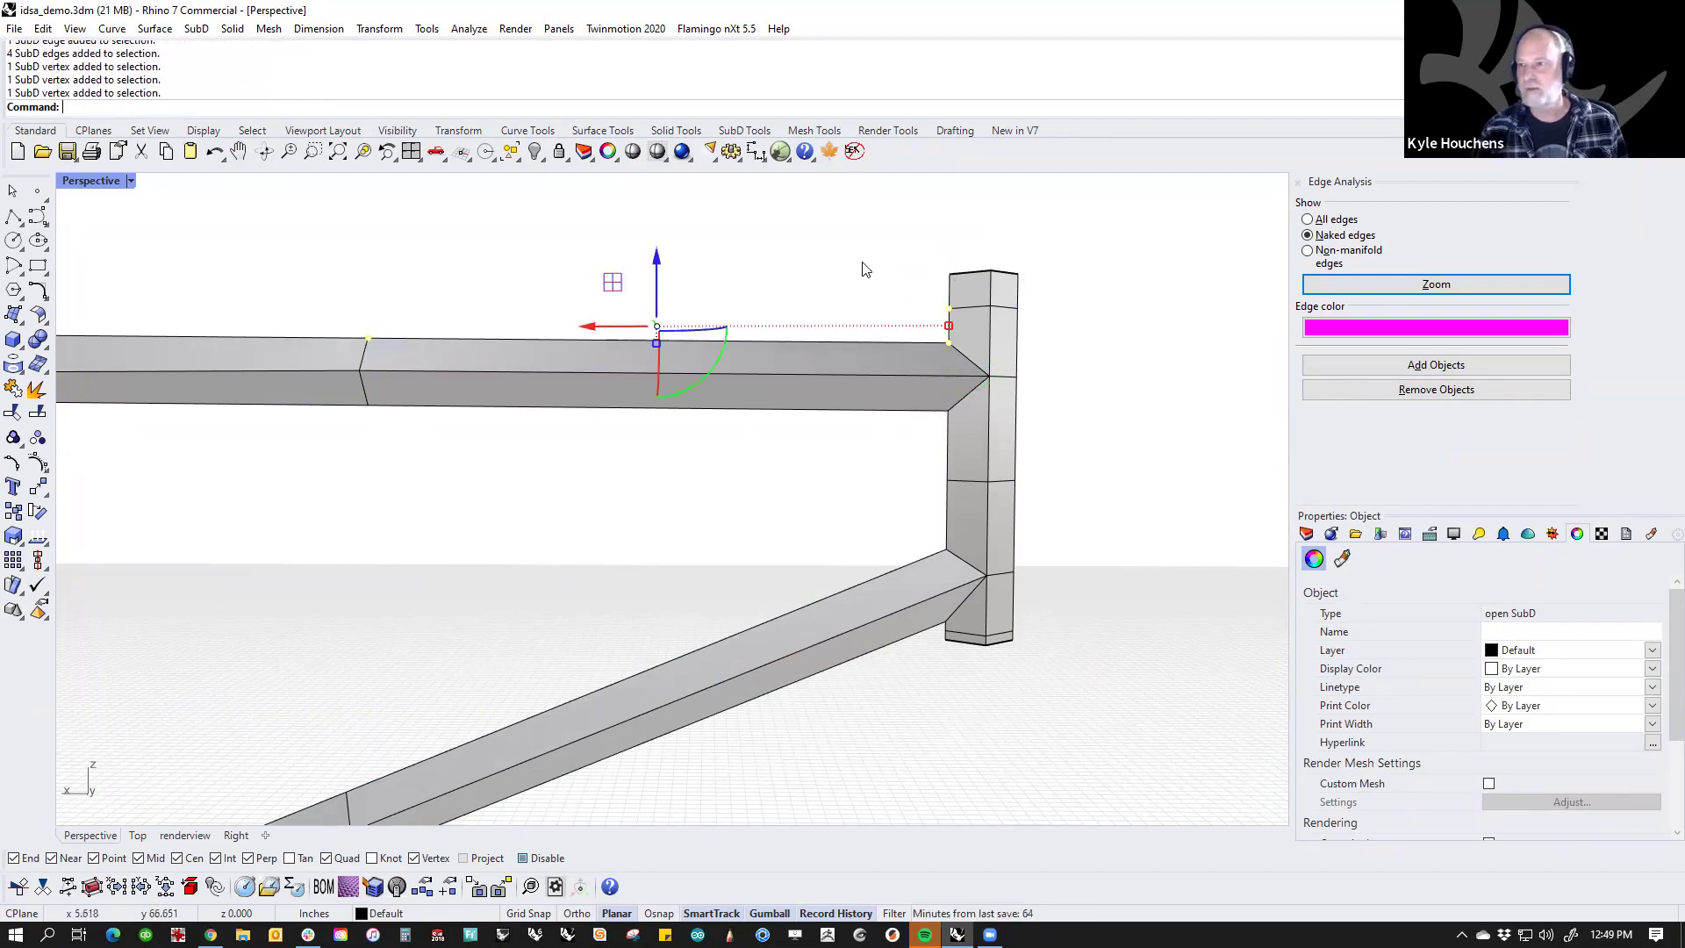
pyautogui.click(844, 266)
# Step: Insert an edge loop around the top tube close to the head tube, with BothSides=No and OffsetMode=Absolute
pyautogui.keyDown('ctrl'); pyautogui.keyDown('shift'); pyautogui.doubleClick(356, 355); pyautogui.keyUp('shift'); pyautogui.keyUp('ctrl')
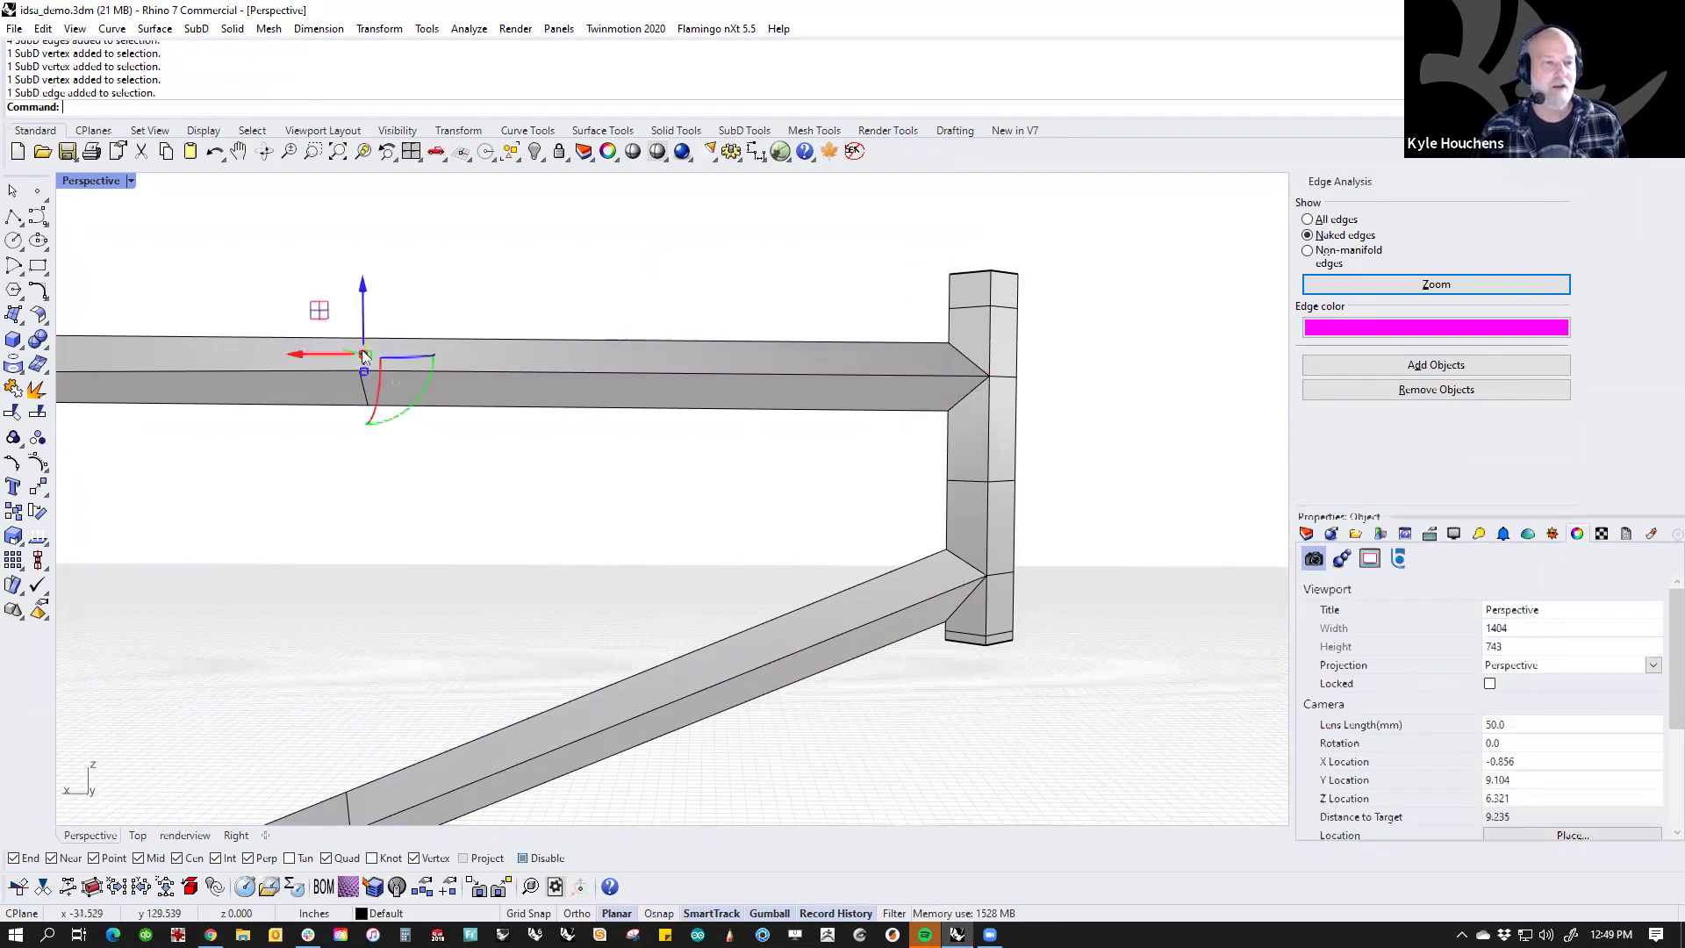
pyautogui.click(744, 130)
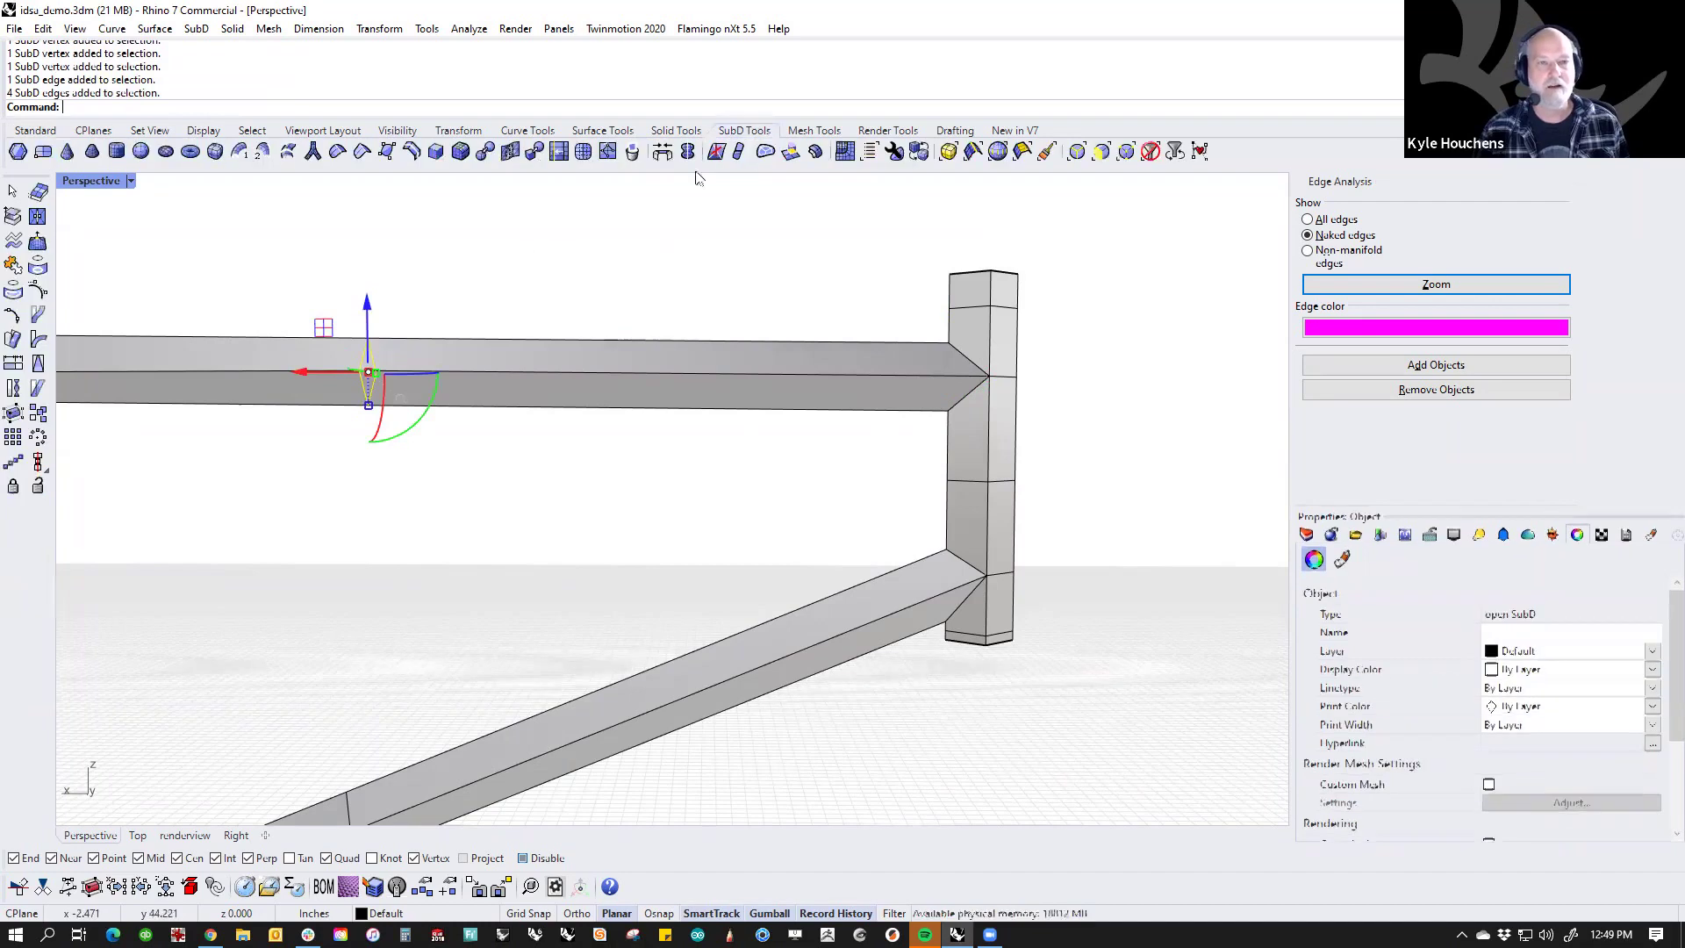
pyautogui.click(410, 151)
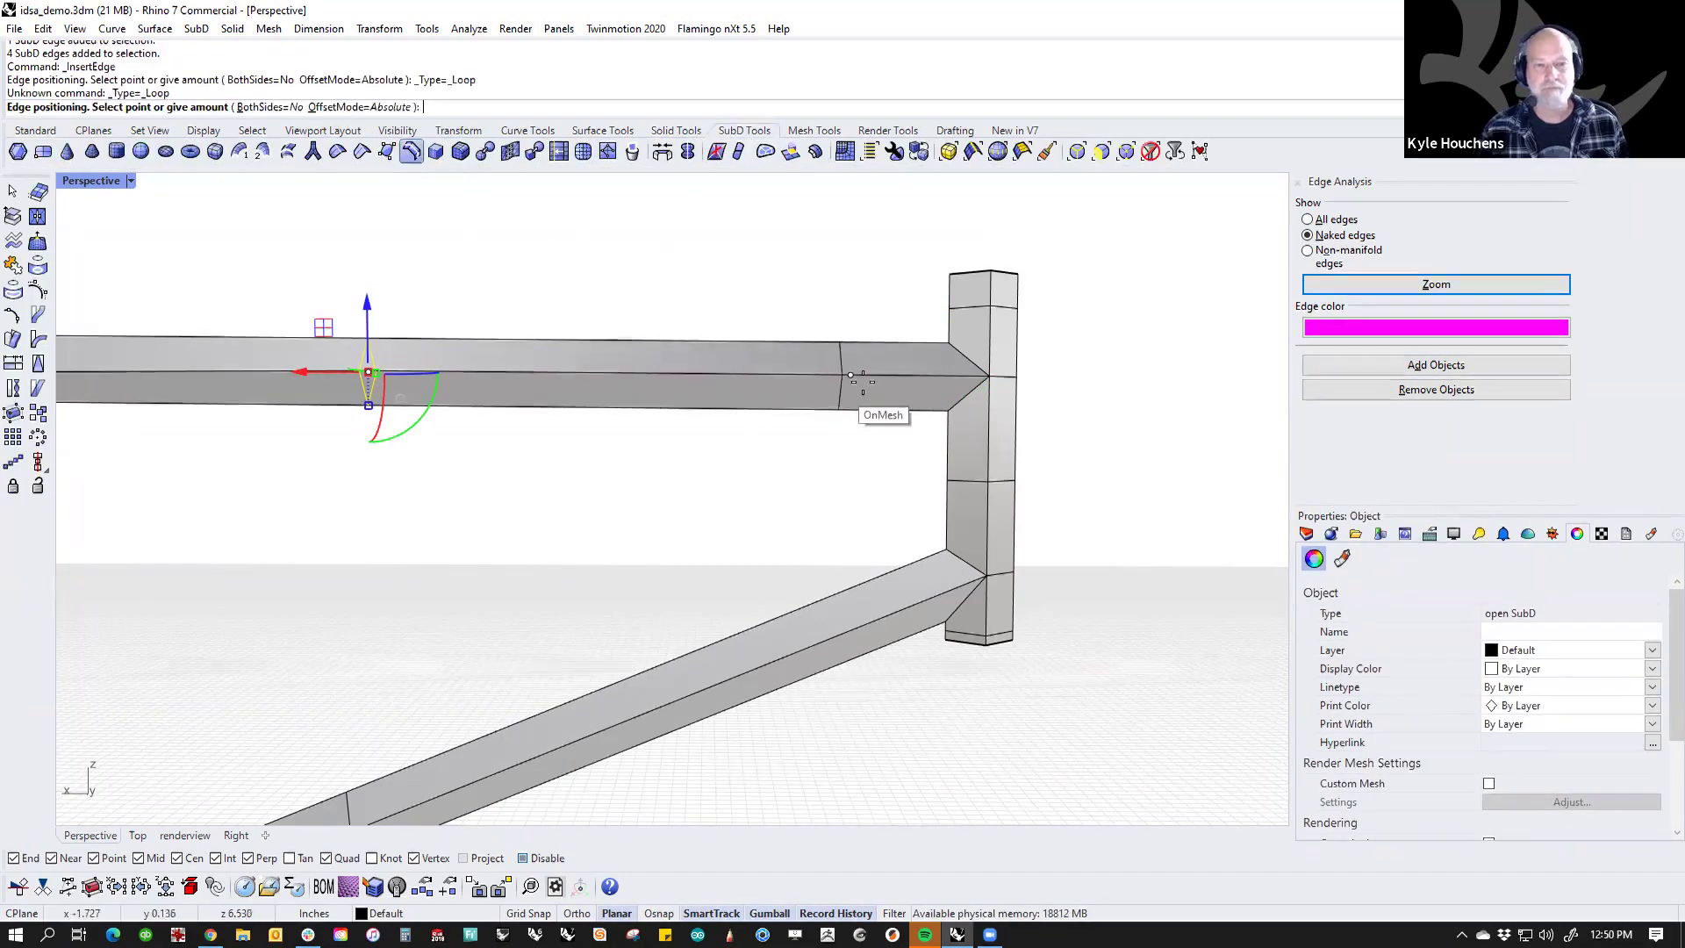
pyautogui.click(915, 372)
# Step: Inspect the closely spaced vertices controlling the joint beside the inserted edge loop, and switch the SubD display to smooth
pyautogui.keyDown('ctrl'); pyautogui.keyDown('shift'); pyautogui.moveTo(861, 307); pyautogui.dragTo(932, 372); pyautogui.keyUp('shift'); pyautogui.keyUp('ctrl')
pyautogui.keyDown('ctrl'); pyautogui.keyDown('shift'); pyautogui.moveTo(927, 289); pyautogui.dragTo(959, 355); pyautogui.keyUp('shift'); pyautogui.keyUp('ctrl')
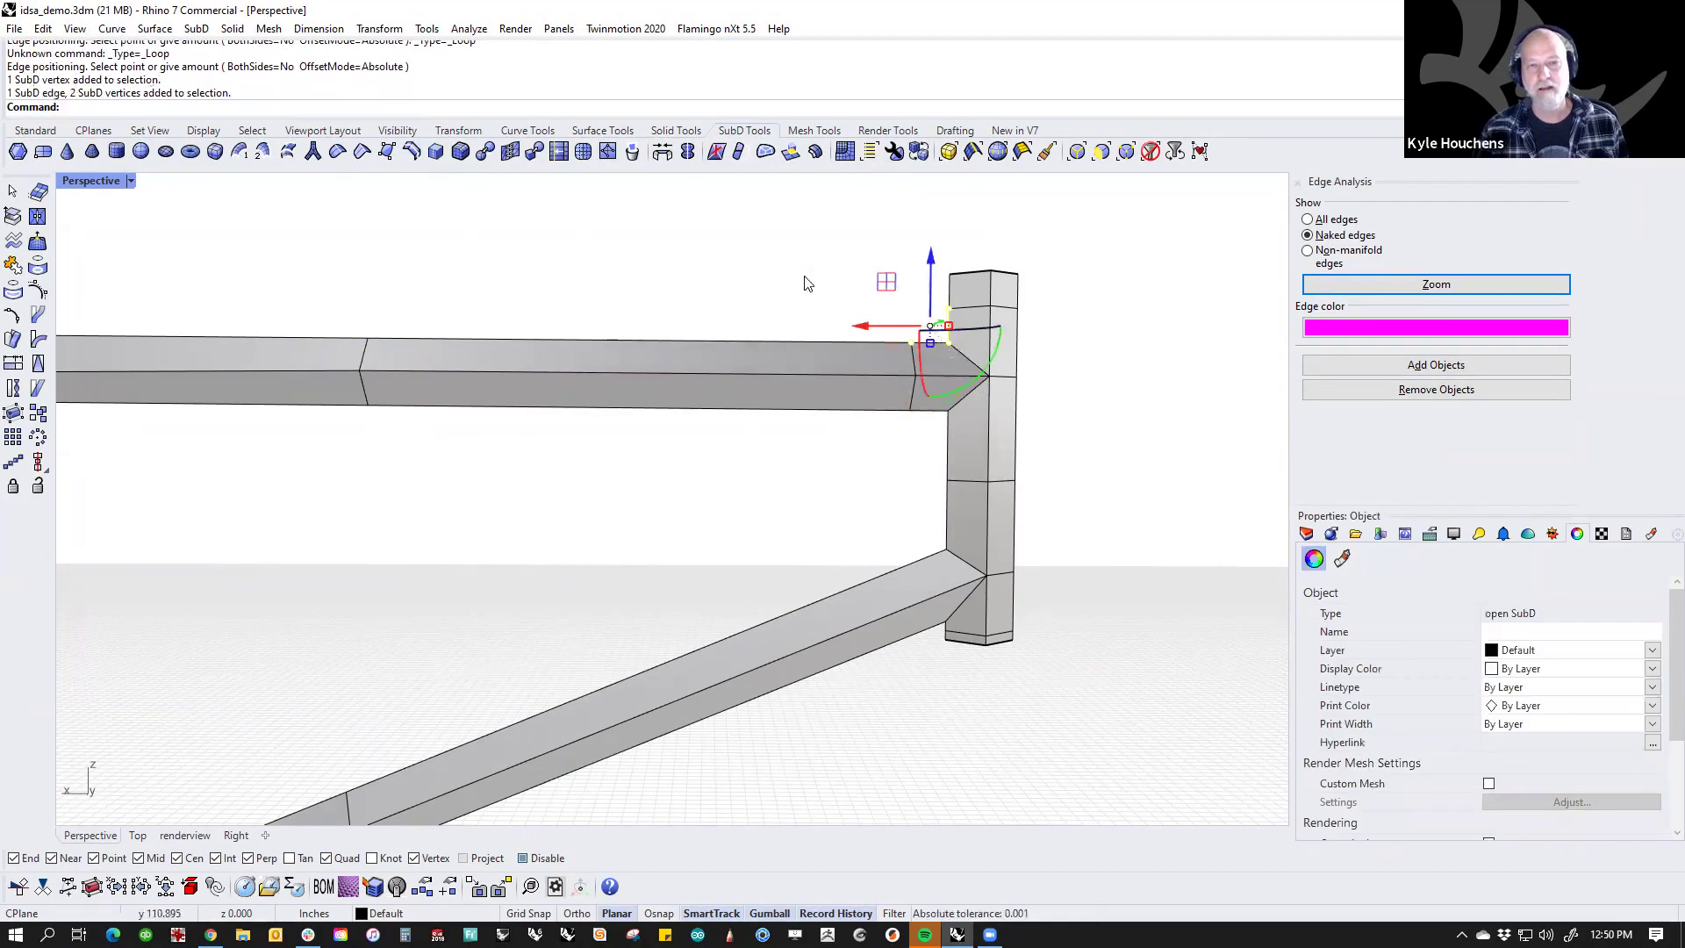
pyautogui.click(783, 294)
pyautogui.press('Tab')
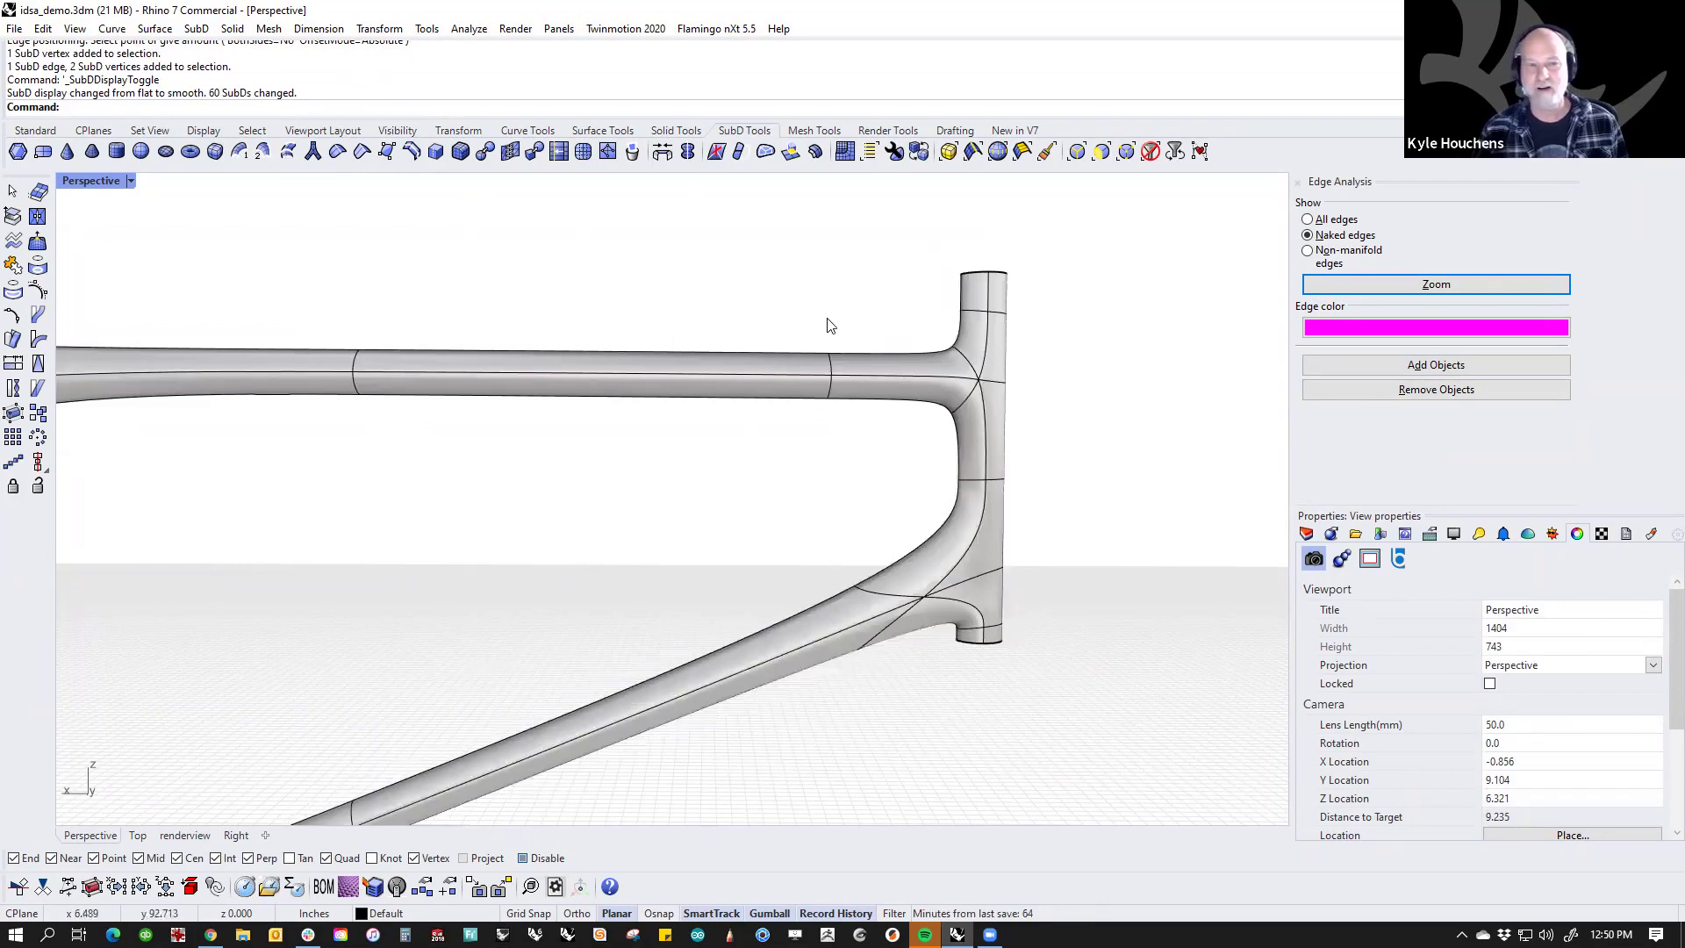
# Step: Slide the inserted edge loop along the top tube and leave it slightly closer to the head tube
pyautogui.keyDown('ctrl'); pyautogui.keyDown('shift'); pyautogui.click(829, 376); pyautogui.keyUp('shift'); pyautogui.keyUp('ctrl')
pyautogui.keyDown('ctrl'); pyautogui.keyDown('shift'); pyautogui.moveTo(714, 256); pyautogui.dragTo(884, 439); pyautogui.keyUp('shift'); pyautogui.keyUp('ctrl')
pyautogui.moveTo(814, 383); pyautogui.dragTo(575, 377)
pyautogui.moveTo(882, 399); pyautogui.dragTo(872, 407)
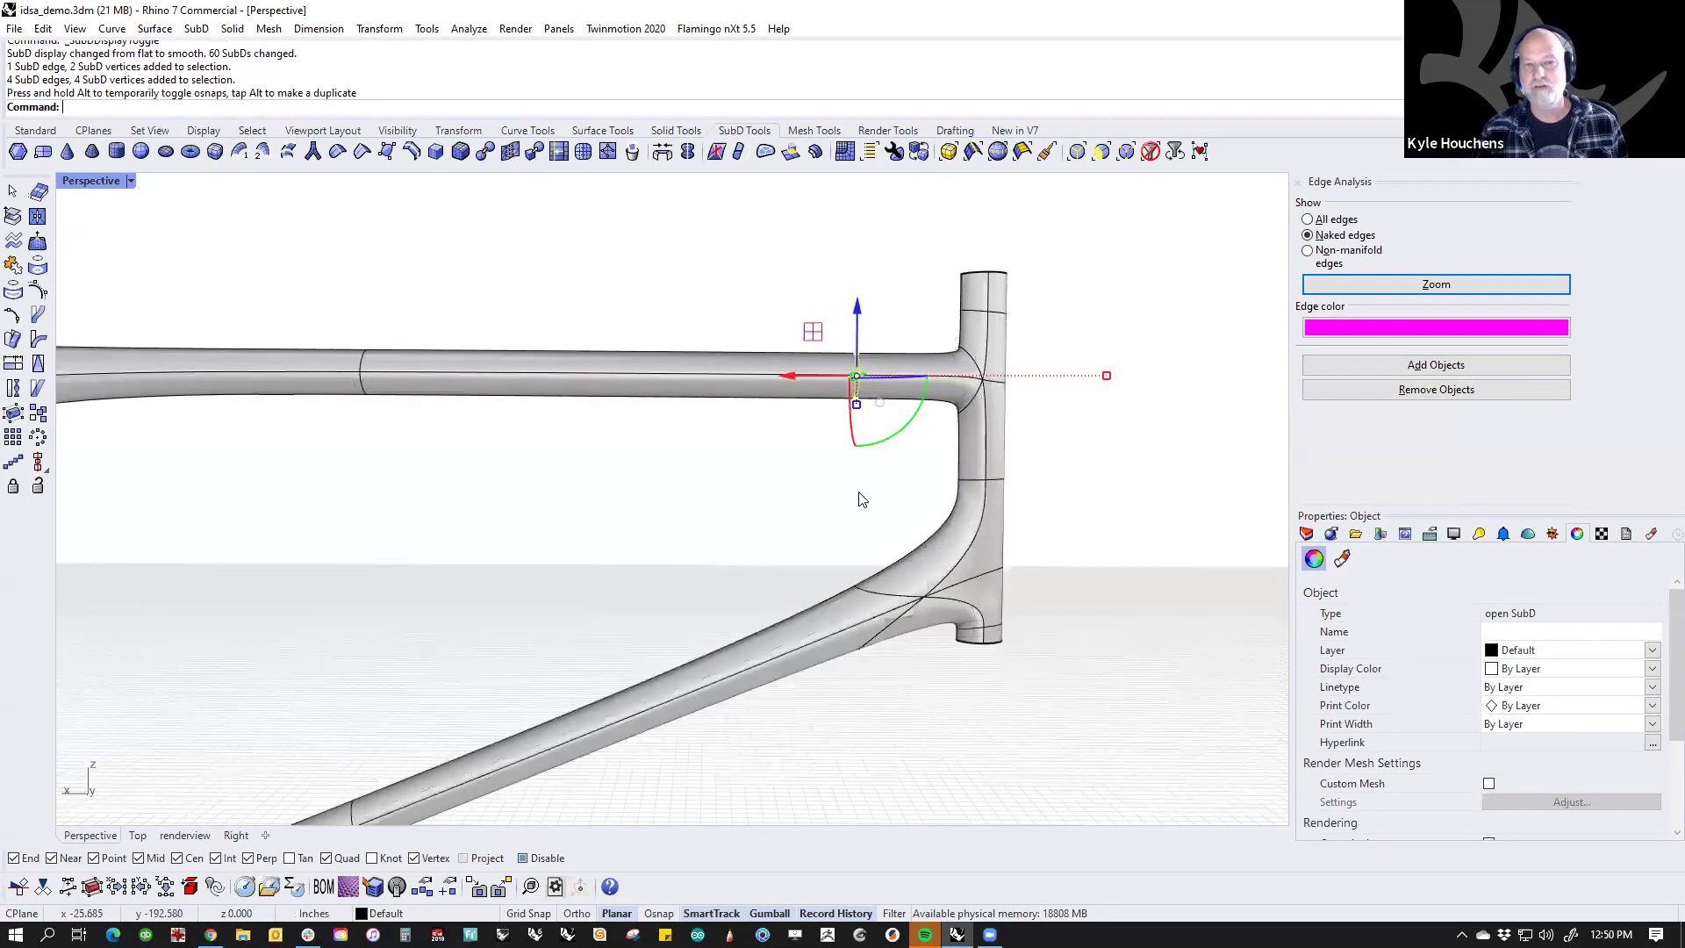
pyautogui.click(864, 505)
# Step: Move the open edge loop at the head tube's upper end vertically
pyautogui.doubleClick(981, 275)
pyautogui.moveTo(981, 261)
pyautogui.mouseDown()
pyautogui.moveTo(981, 301)
pyautogui.moveTo(982, 282)
pyautogui.mouseUp()
pyautogui.click(1060, 390)
pyautogui.moveTo(1053, 474); pyautogui.dragTo(1056, 518, button='right')
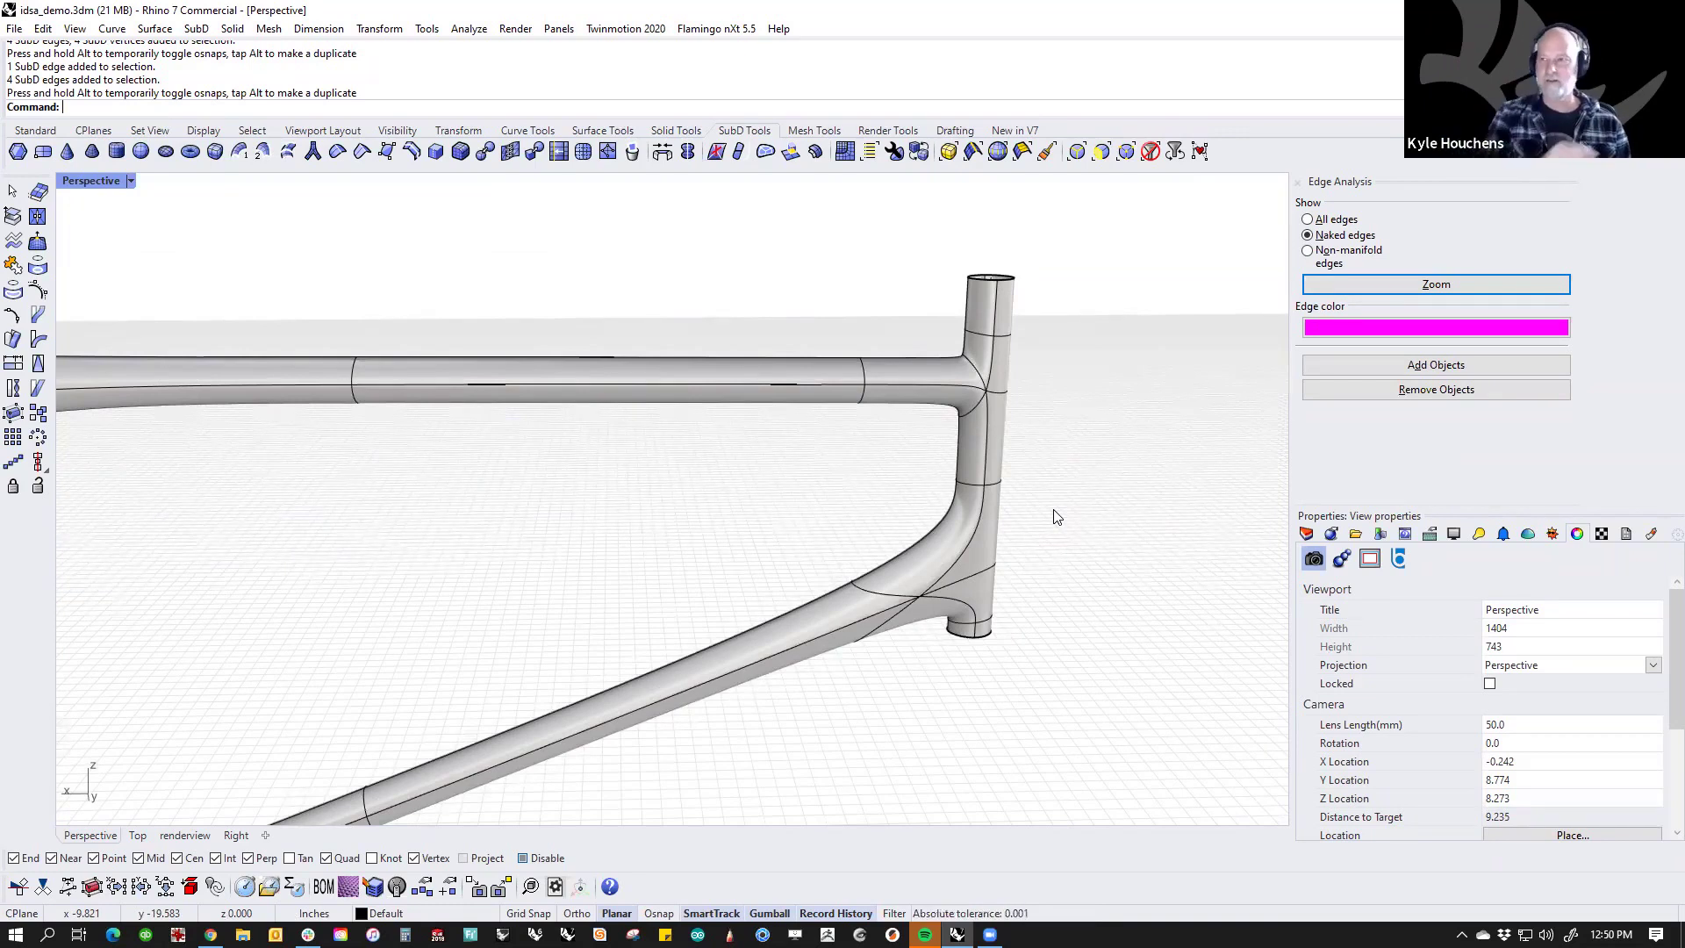
# Step: Show the hidden objects and isolate the shoe last SubD by inverting its selection and hiding everything else
pyautogui.scroll(-6, 1004, 520)
pyautogui.keyDown('shift'); pyautogui.moveTo(397, 625); pyautogui.dragTo(781, 603, button='right'); pyautogui.keyUp('shift')
pyautogui.scroll(-5, 793, 556)
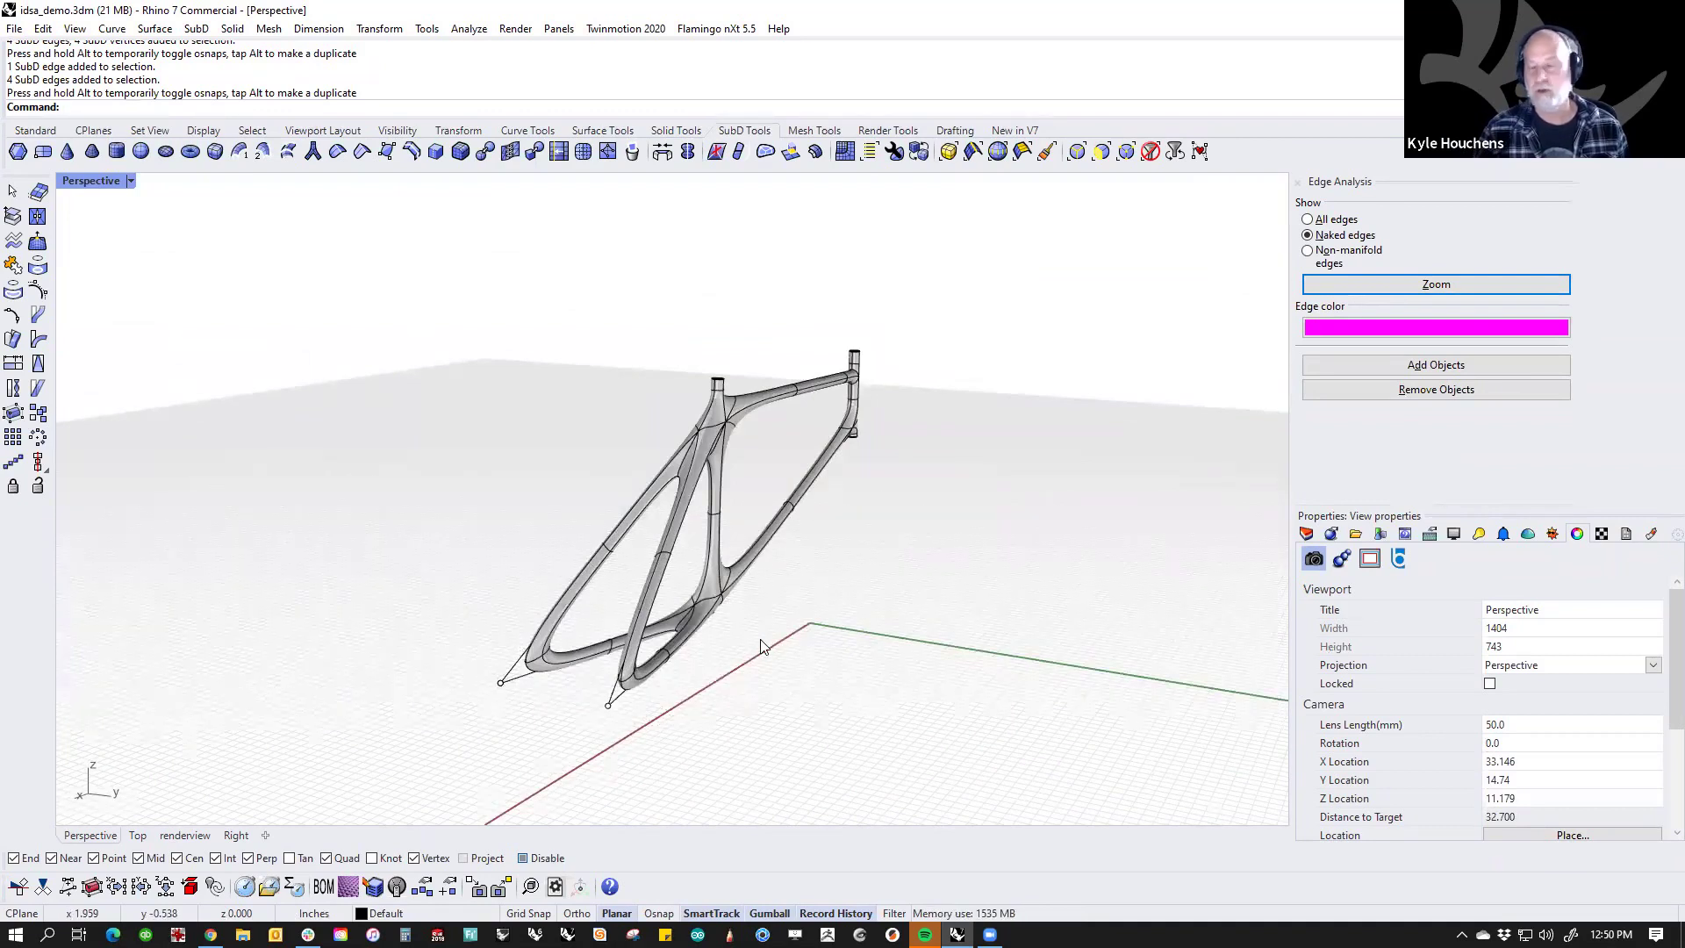
pyautogui.moveTo(761, 645); pyautogui.dragTo(698, 683, button='right')
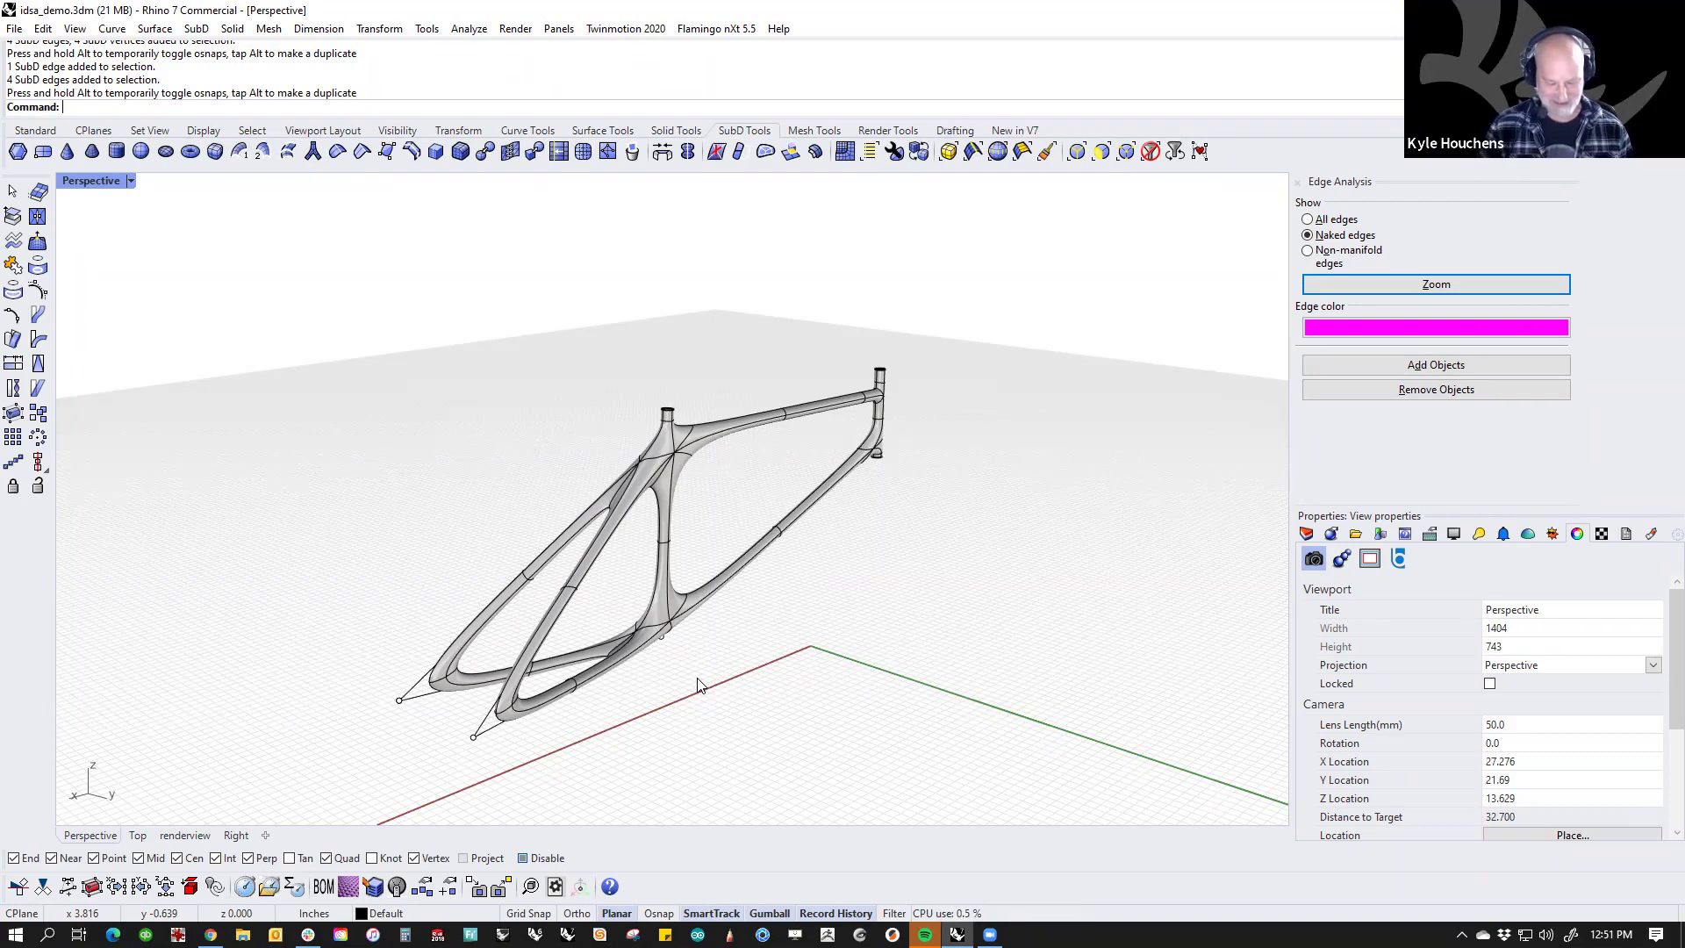
pyautogui.write('v')
pyautogui.press('Return')
pyautogui.keyDown('shift'); pyautogui.moveTo(732, 660); pyautogui.dragTo(584, 386, button='right'); pyautogui.keyUp('shift')
pyautogui.click(999, 611)
pyautogui.write('ii')
pyautogui.press('Return')
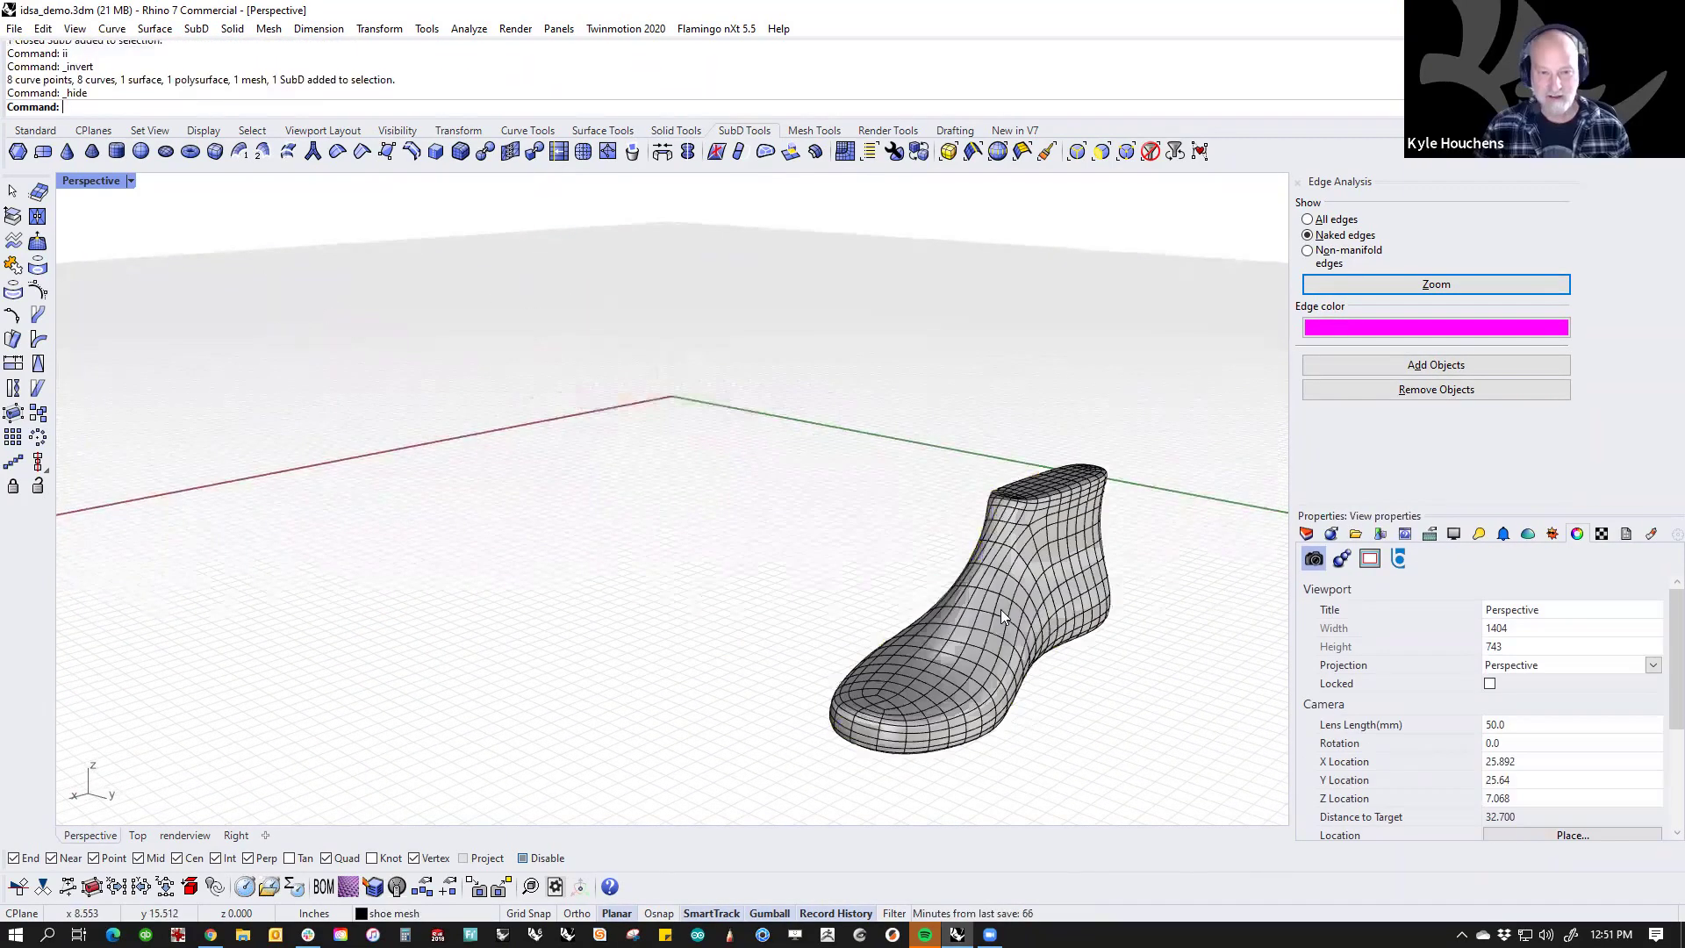
# Step: Examine the density of SubD vertices between the instep and the toe of the shoe last
pyautogui.moveTo(731, 632); pyautogui.dragTo(572, 567, button='right')
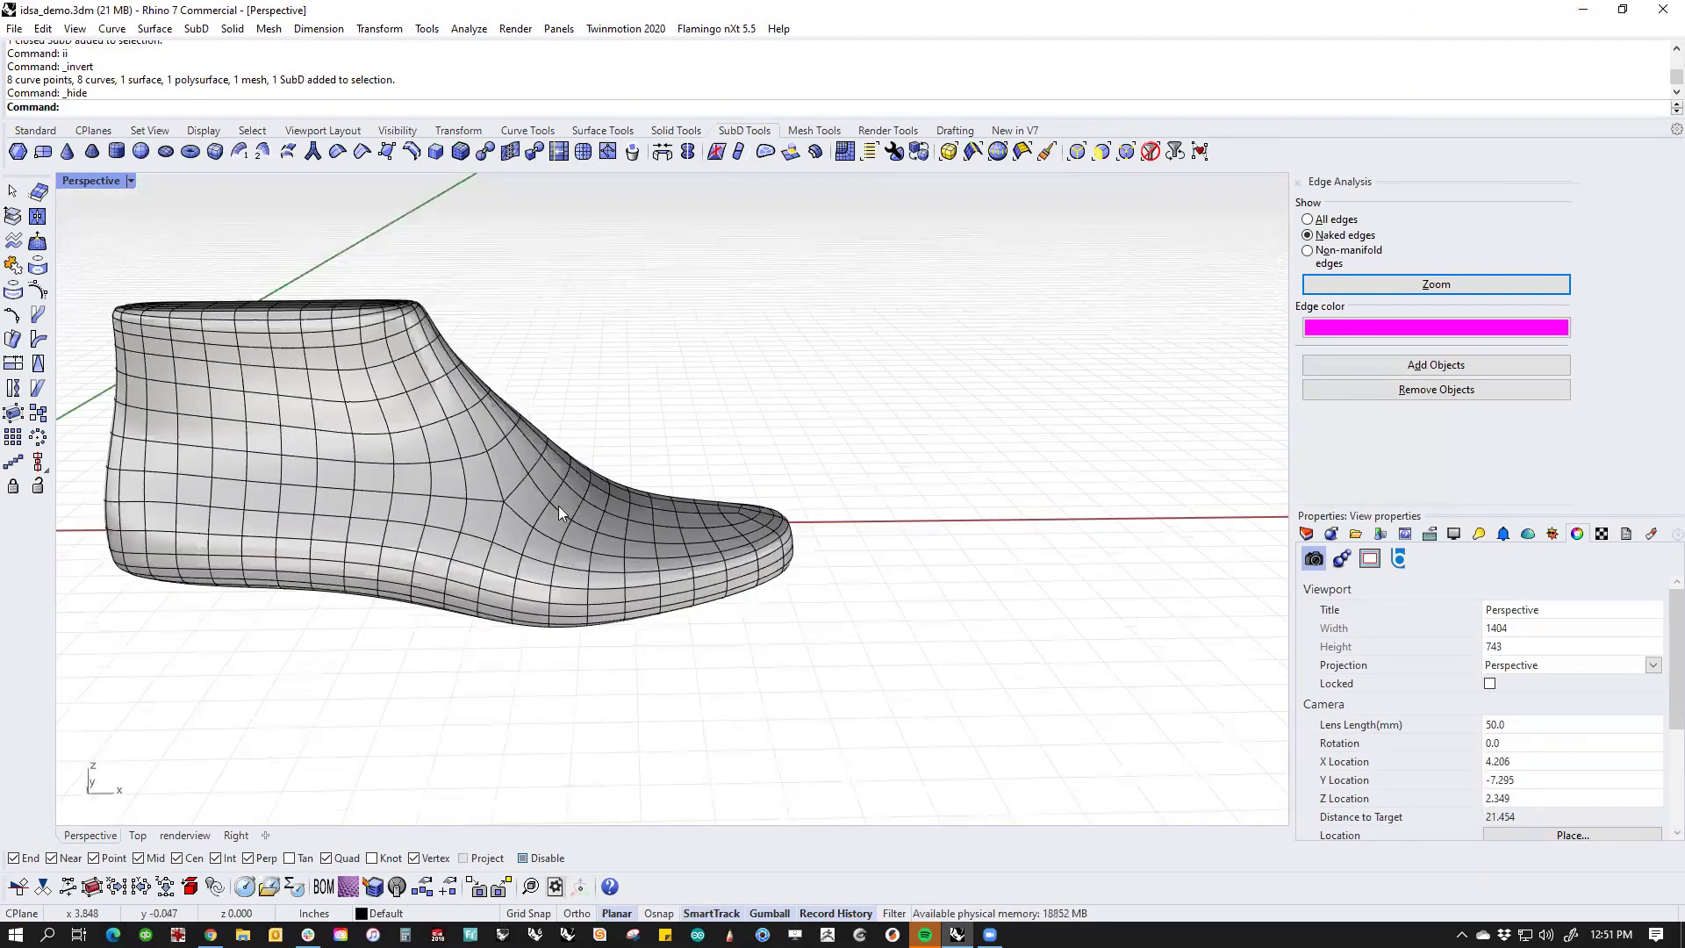
pyautogui.scroll(5, 555, 456)
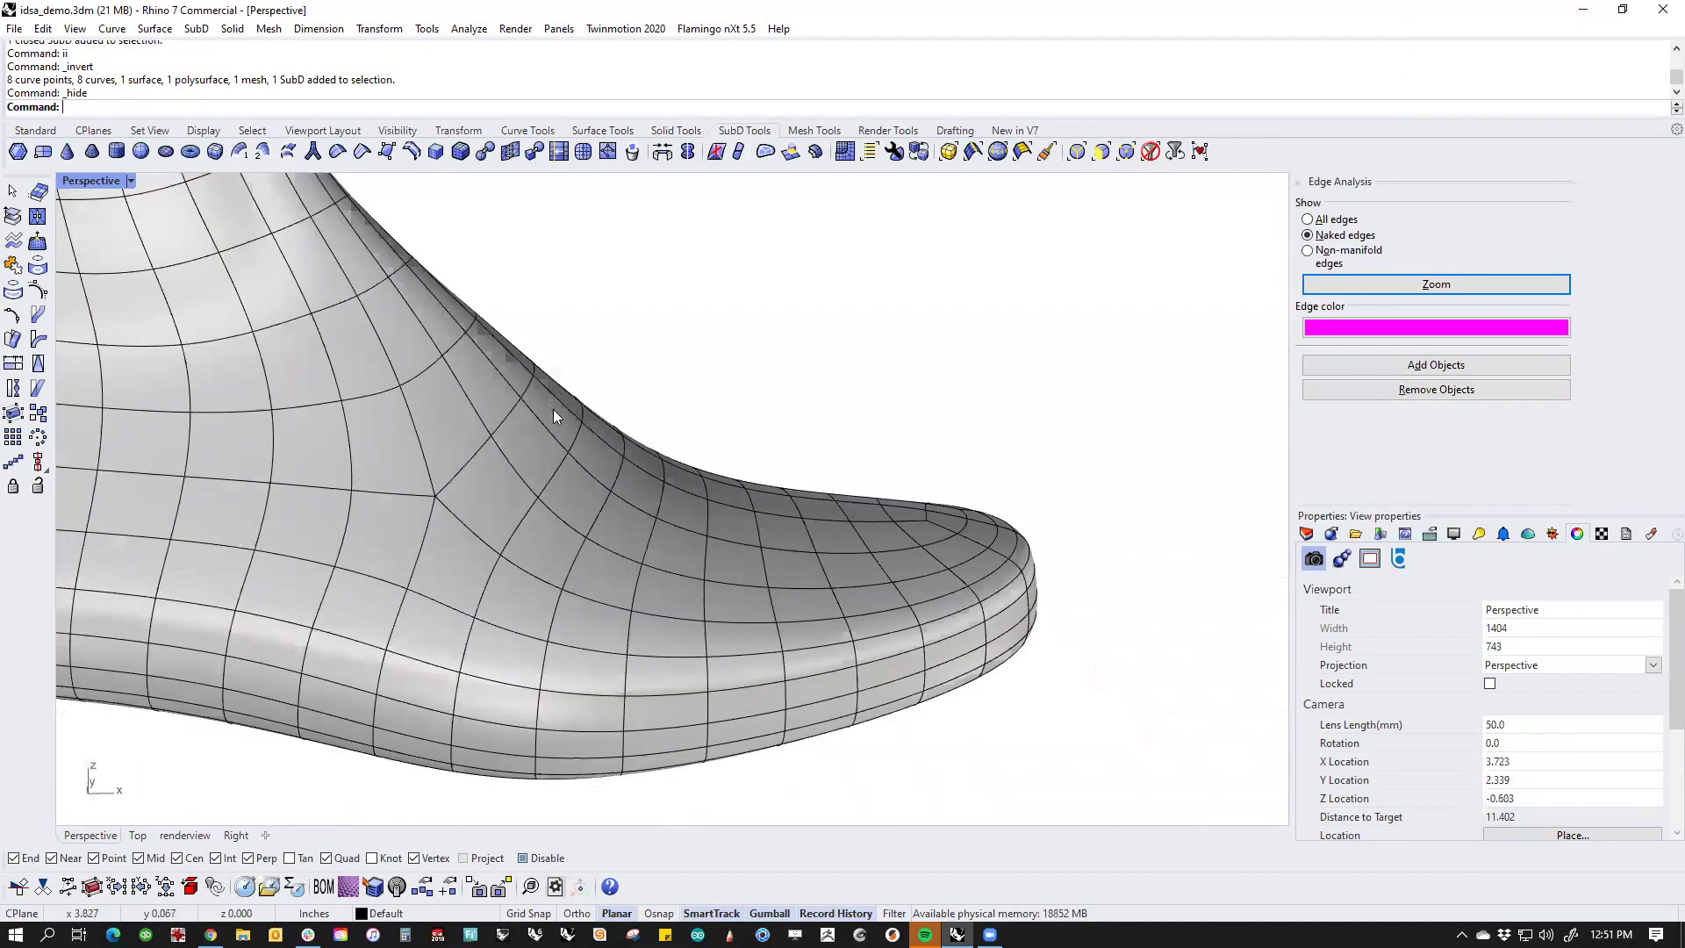
pyautogui.keyDown('ctrl'); pyautogui.keyDown('shift'); pyautogui.click(532, 363); pyautogui.keyUp('shift'); pyautogui.keyUp('ctrl')
pyautogui.keyDown('ctrl'); pyautogui.keyDown('shift'); pyautogui.click(883, 507); pyautogui.keyUp('shift'); pyautogui.keyUp('ctrl')
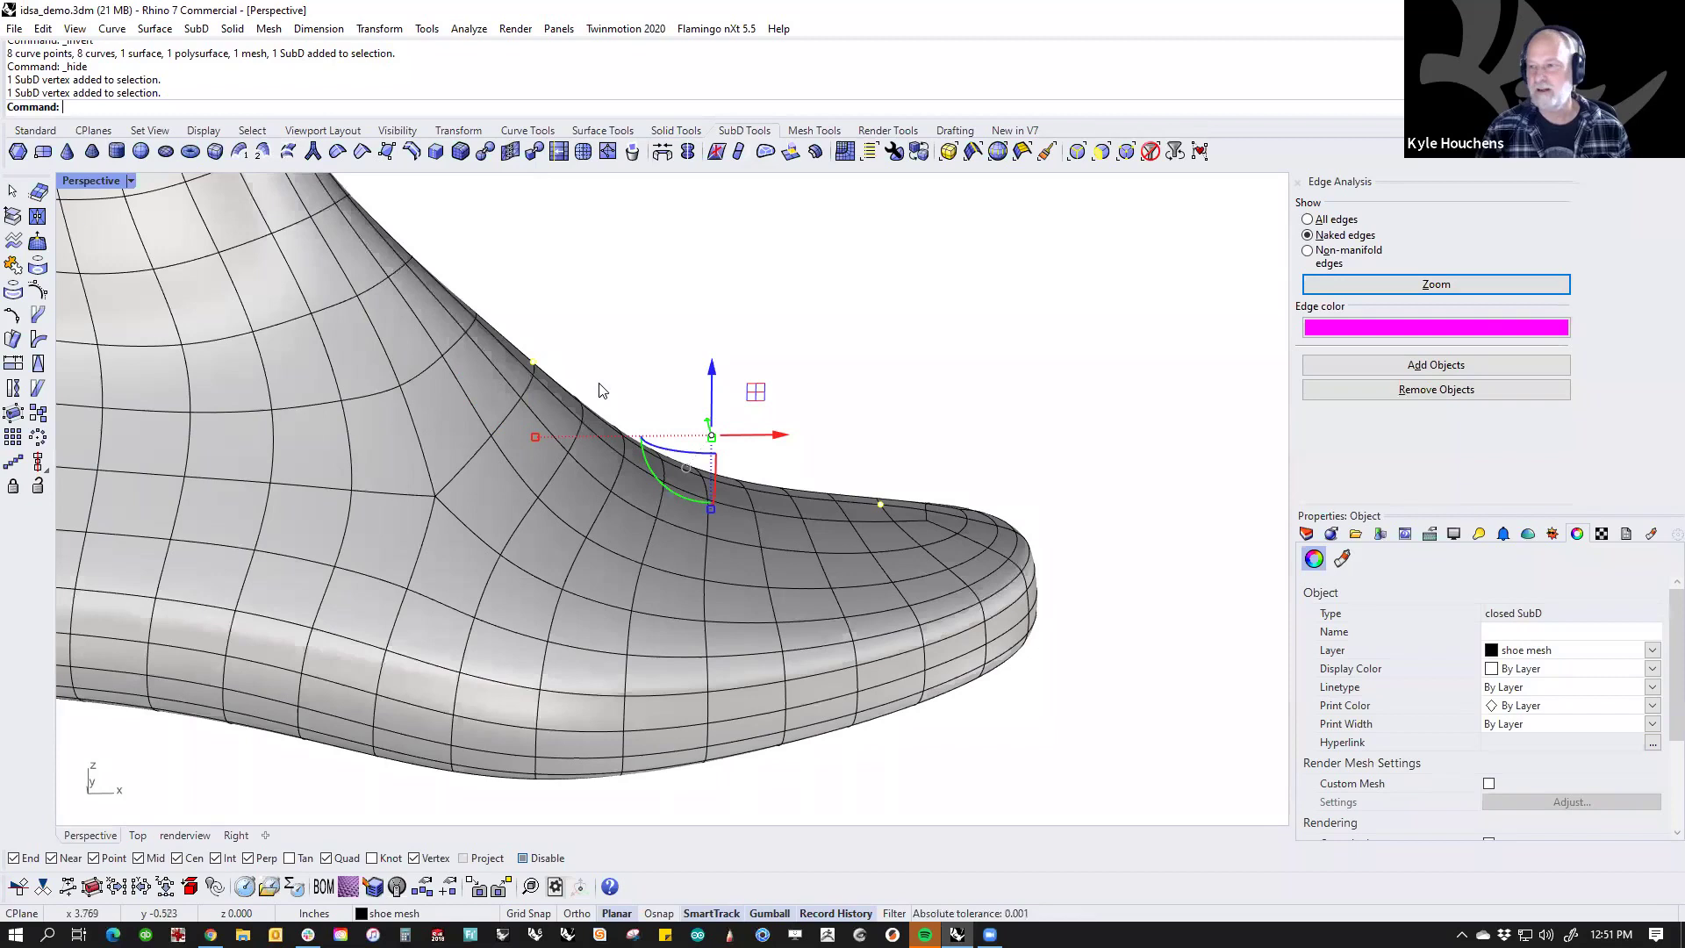
pyautogui.click(873, 387)
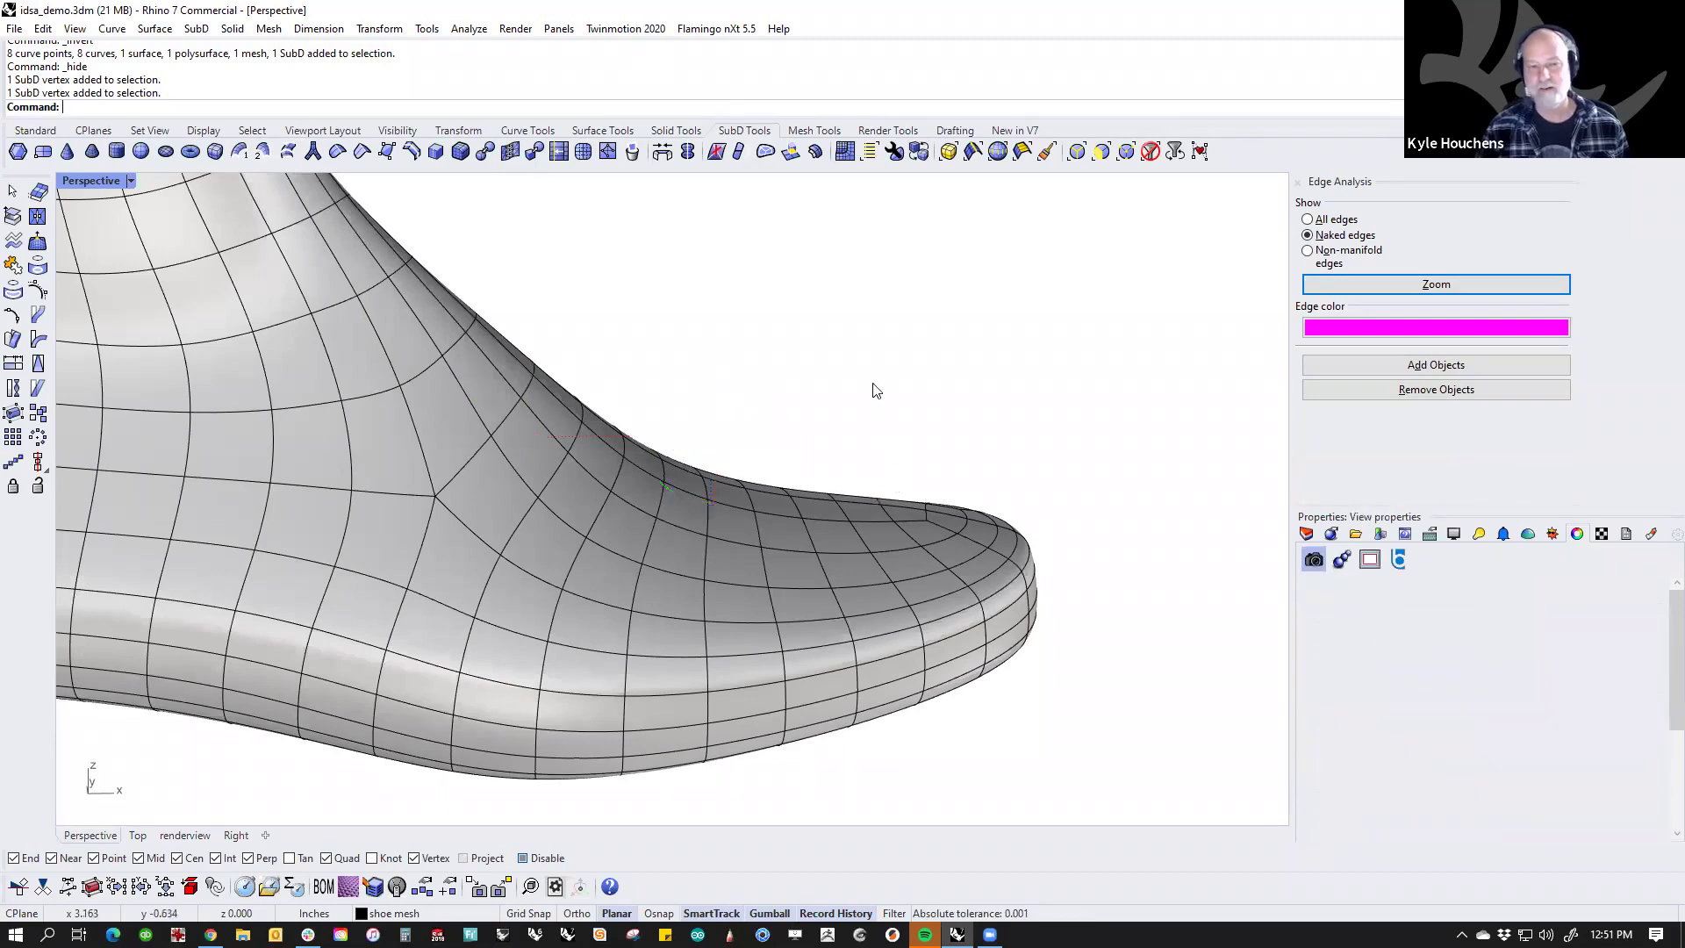
# Step: Delete five edge loops one by one around the forefoot of the shoe last, between the instep and the toe
pyautogui.keyDown('ctrl'); pyautogui.keyDown('shift'); pyautogui.doubleClick(862, 541); pyautogui.keyUp('shift'); pyautogui.keyUp('ctrl')
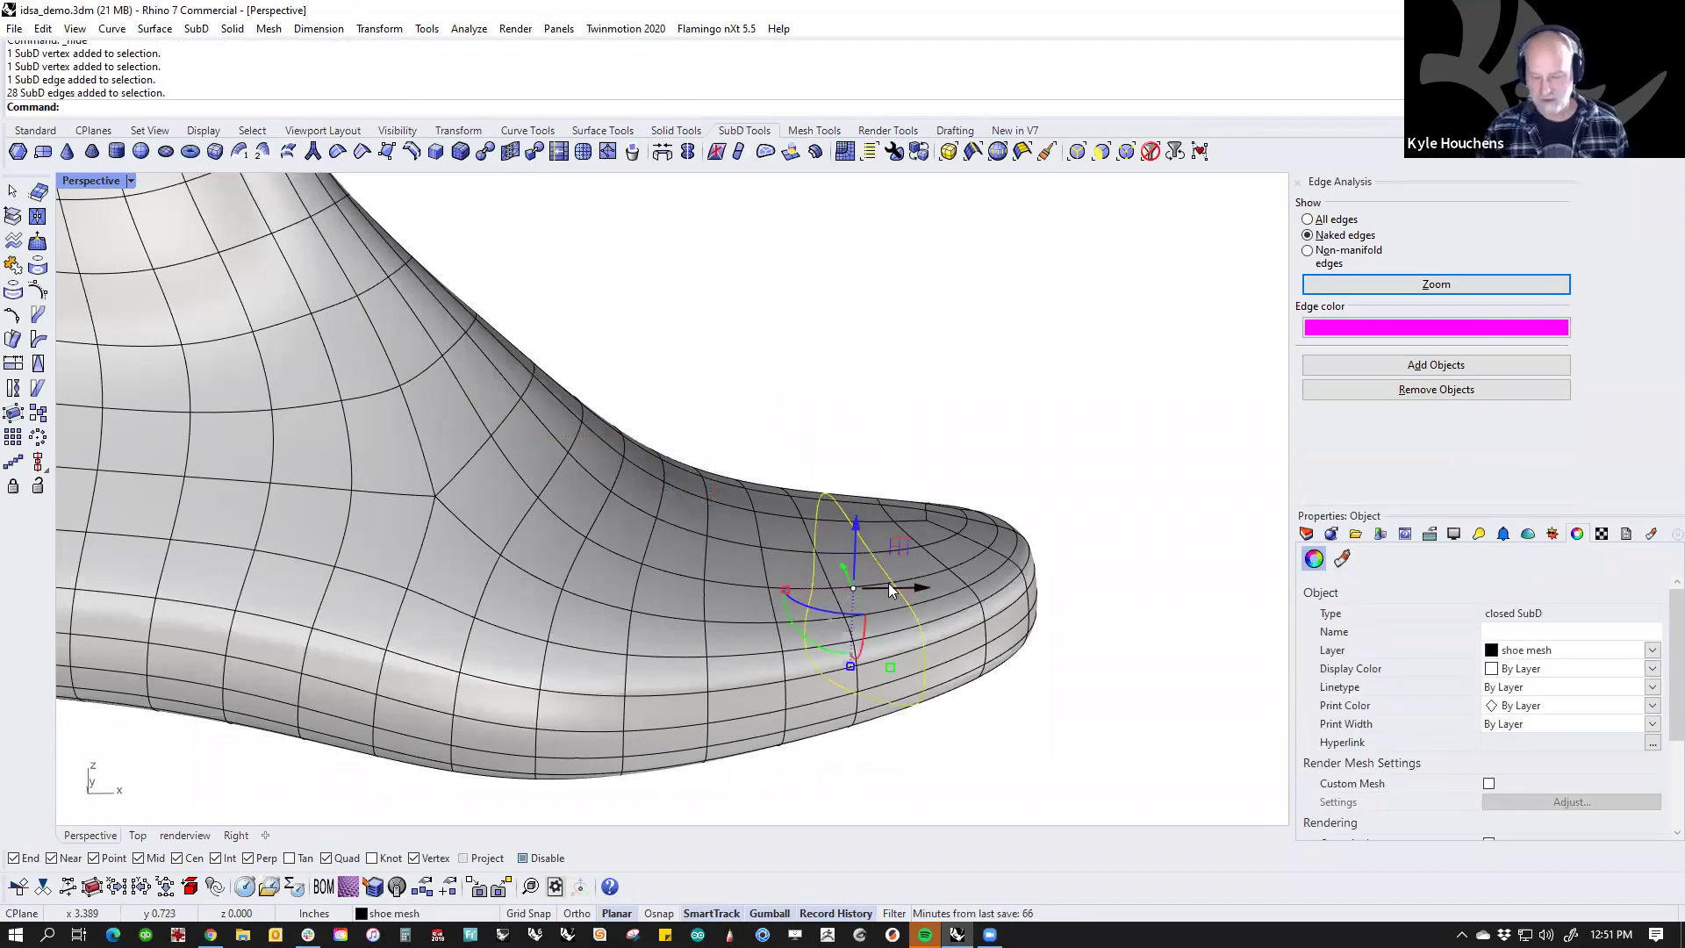
pyautogui.press('Delete')
pyautogui.keyDown('ctrl'); pyautogui.keyDown('shift'); pyautogui.doubleClick(770, 600); pyautogui.keyUp('shift'); pyautogui.keyUp('ctrl')
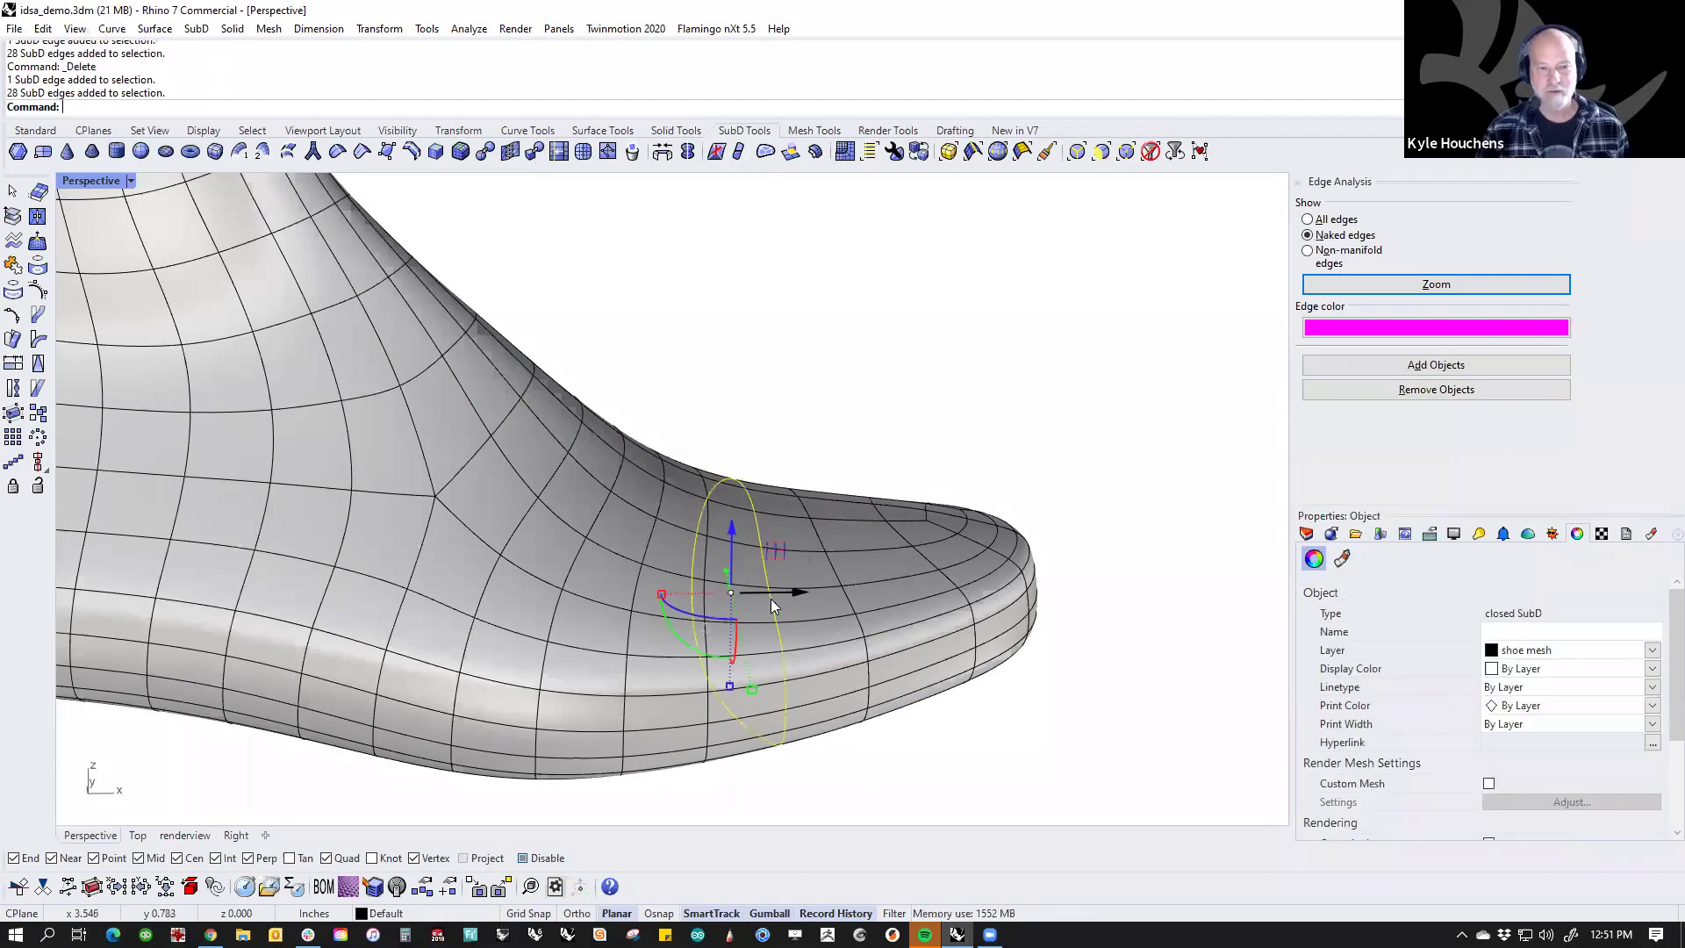
pyautogui.press('Delete')
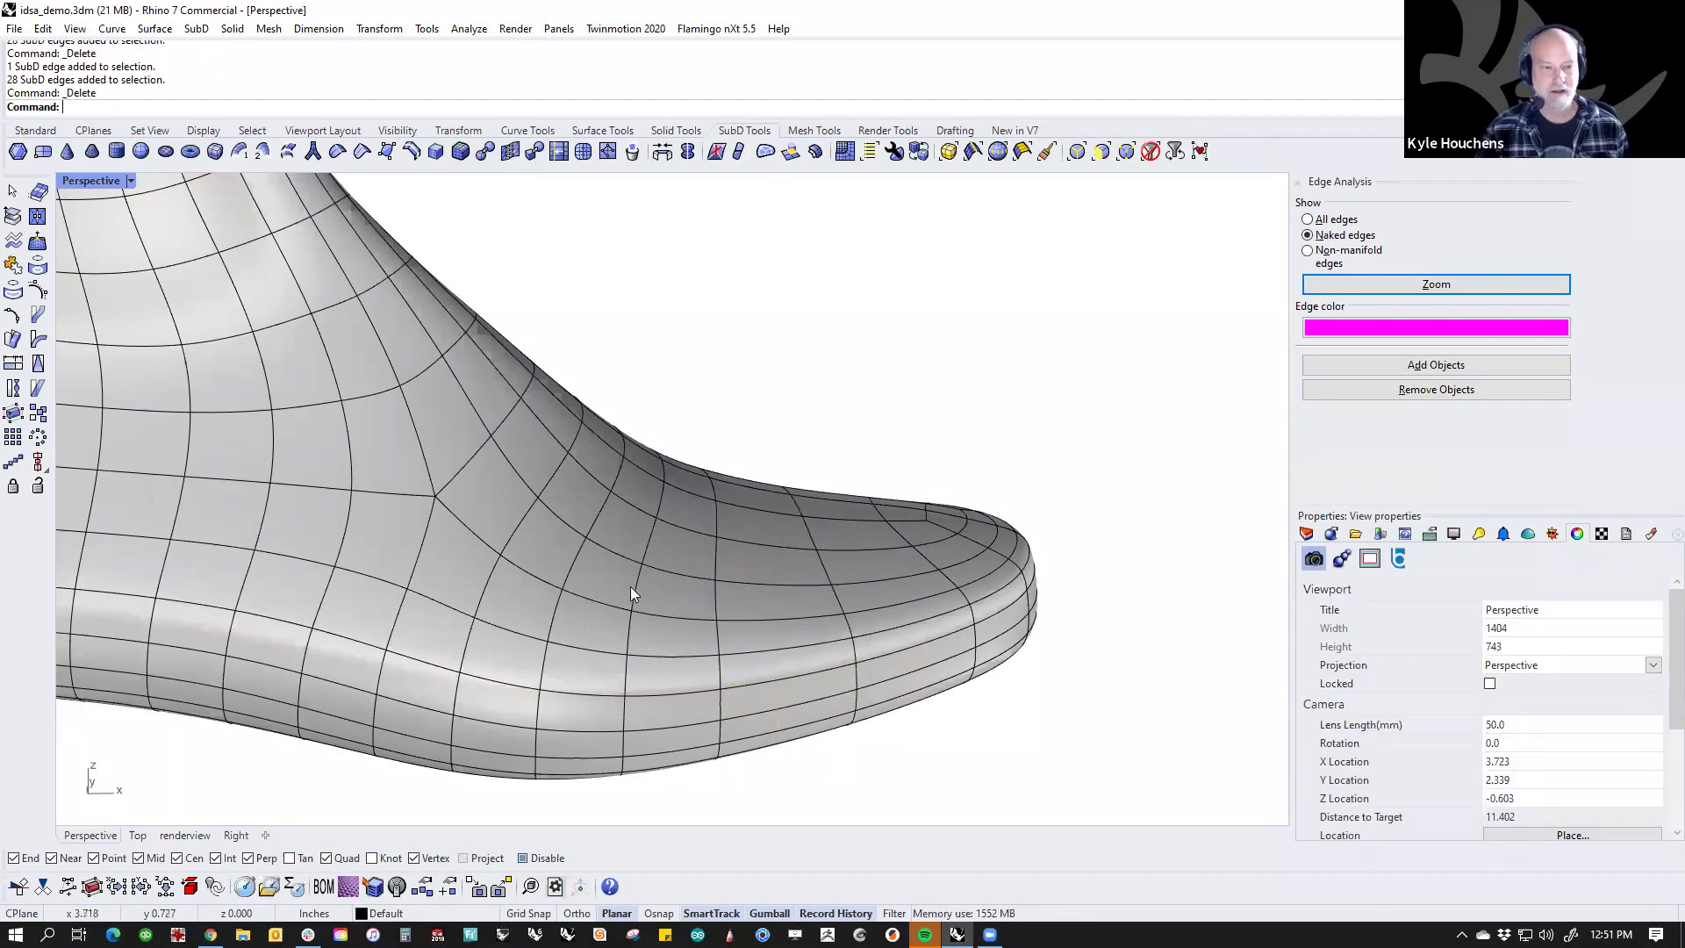
pyautogui.keyDown('ctrl'); pyautogui.keyDown('shift'); pyautogui.doubleClick(630, 586); pyautogui.keyUp('shift'); pyautogui.keyUp('ctrl')
pyautogui.press('Delete')
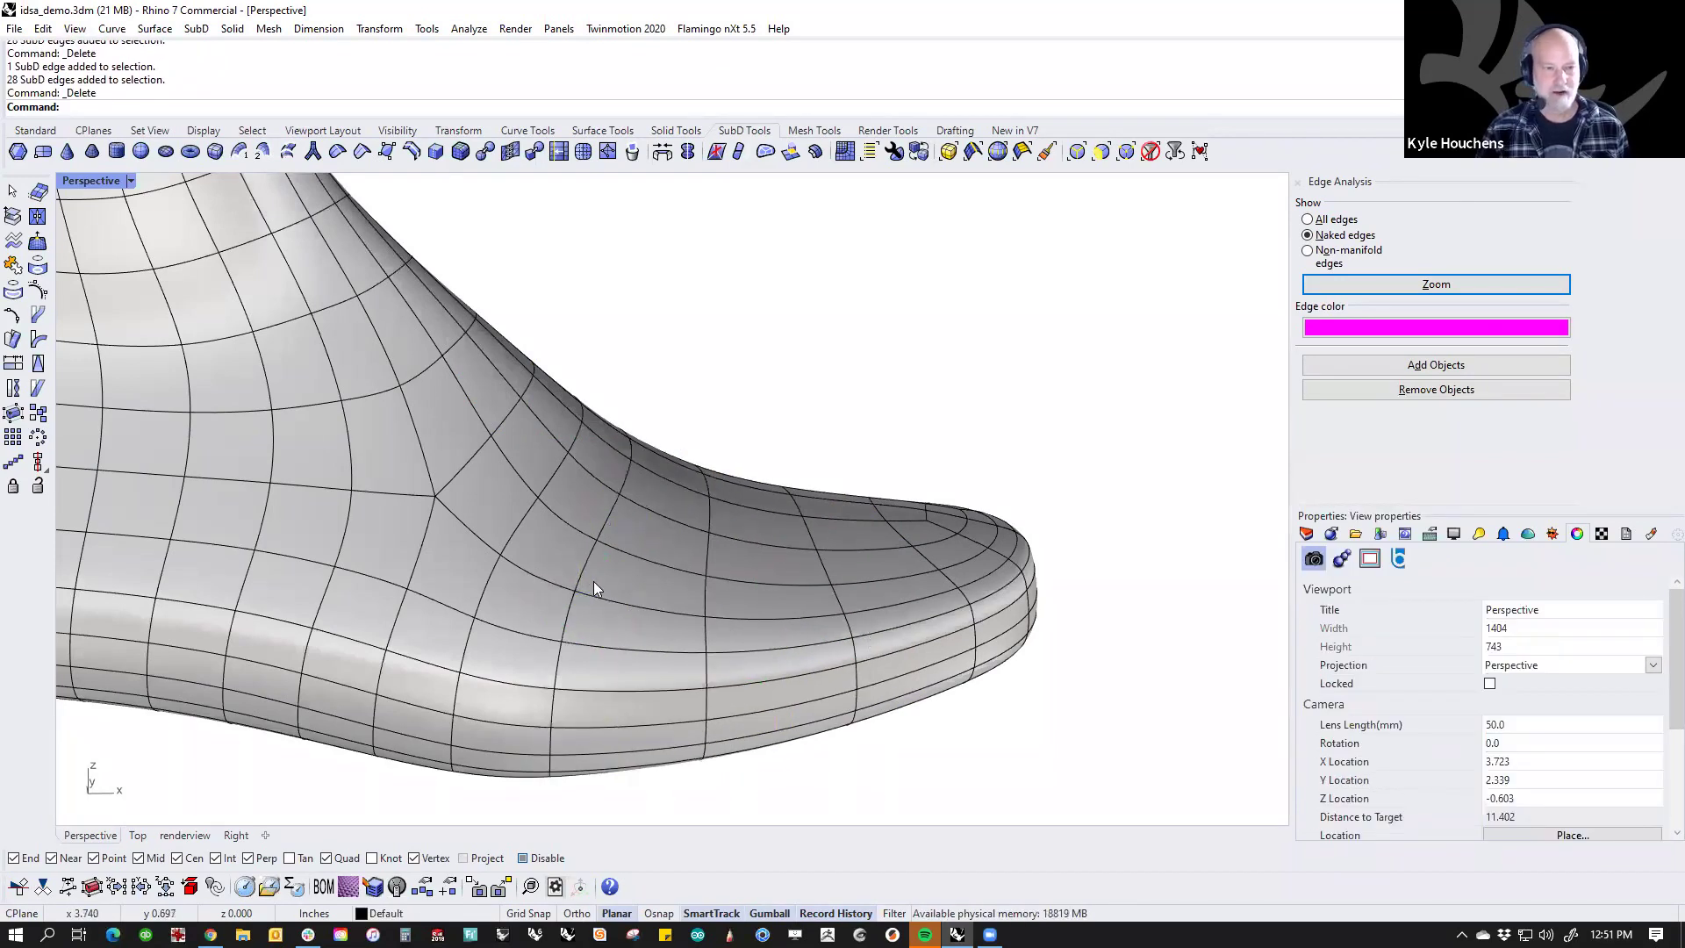
pyautogui.keyDown('ctrl'); pyautogui.keyDown('shift'); pyautogui.doubleClick(513, 531); pyautogui.keyUp('shift'); pyautogui.keyUp('ctrl')
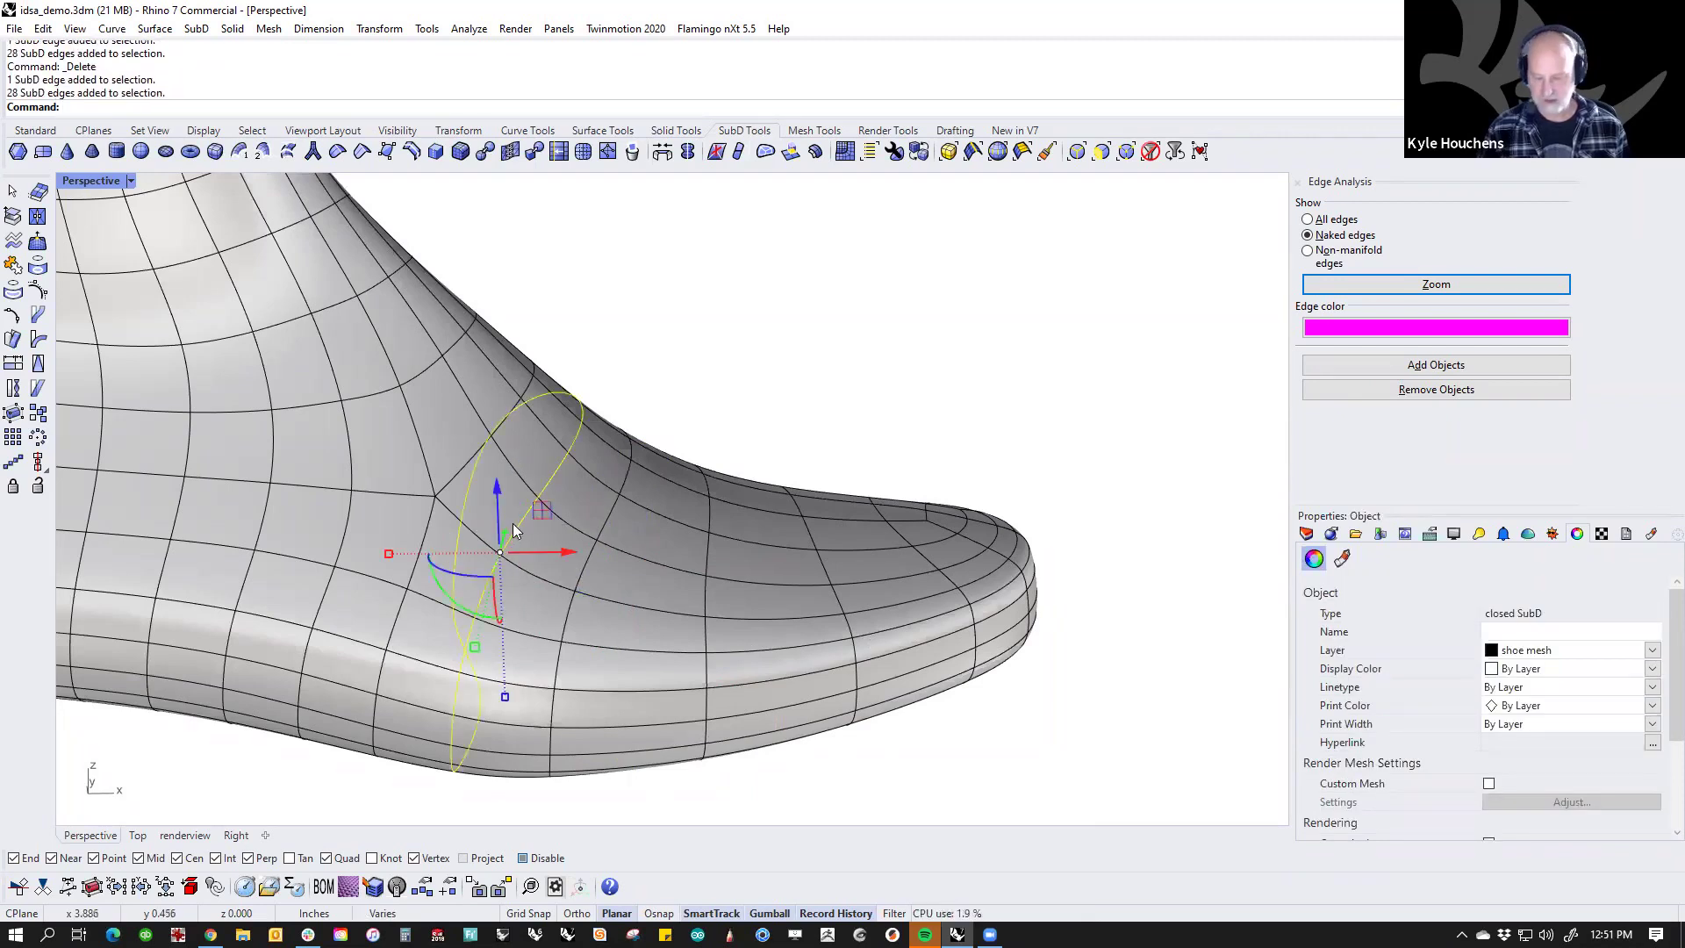
pyautogui.press('Delete')
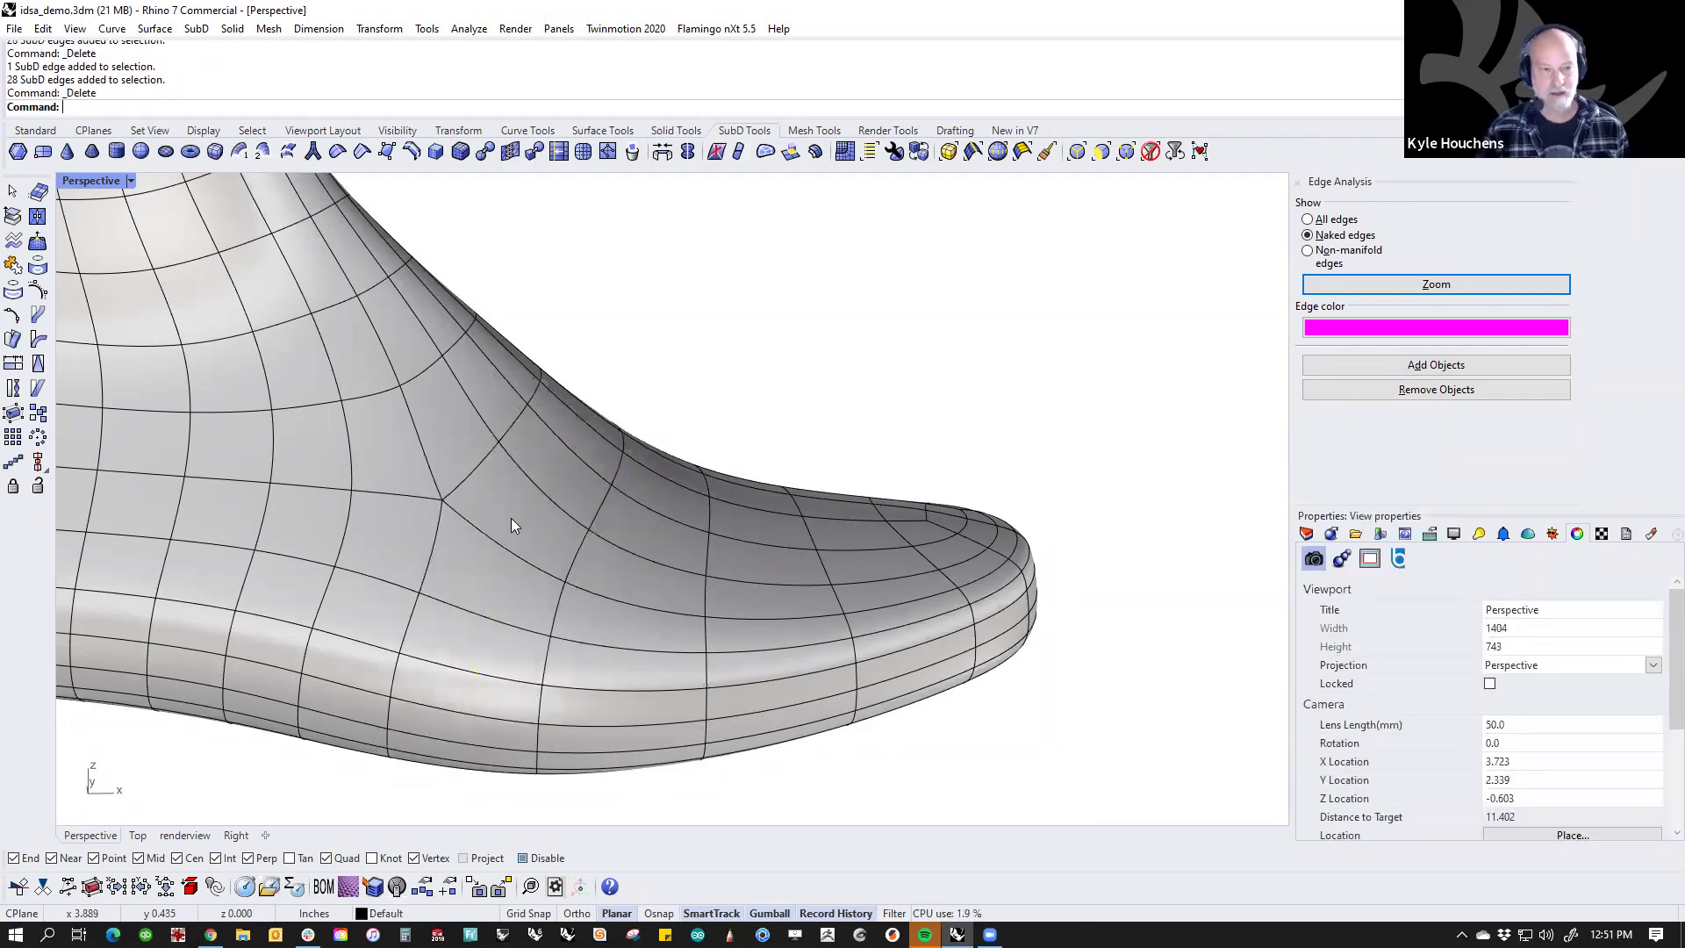
pyautogui.keyDown('ctrl'); pyautogui.keyDown('shift'); pyautogui.doubleClick(705, 633); pyautogui.keyUp('shift'); pyautogui.keyUp('ctrl')
pyautogui.press('Delete')
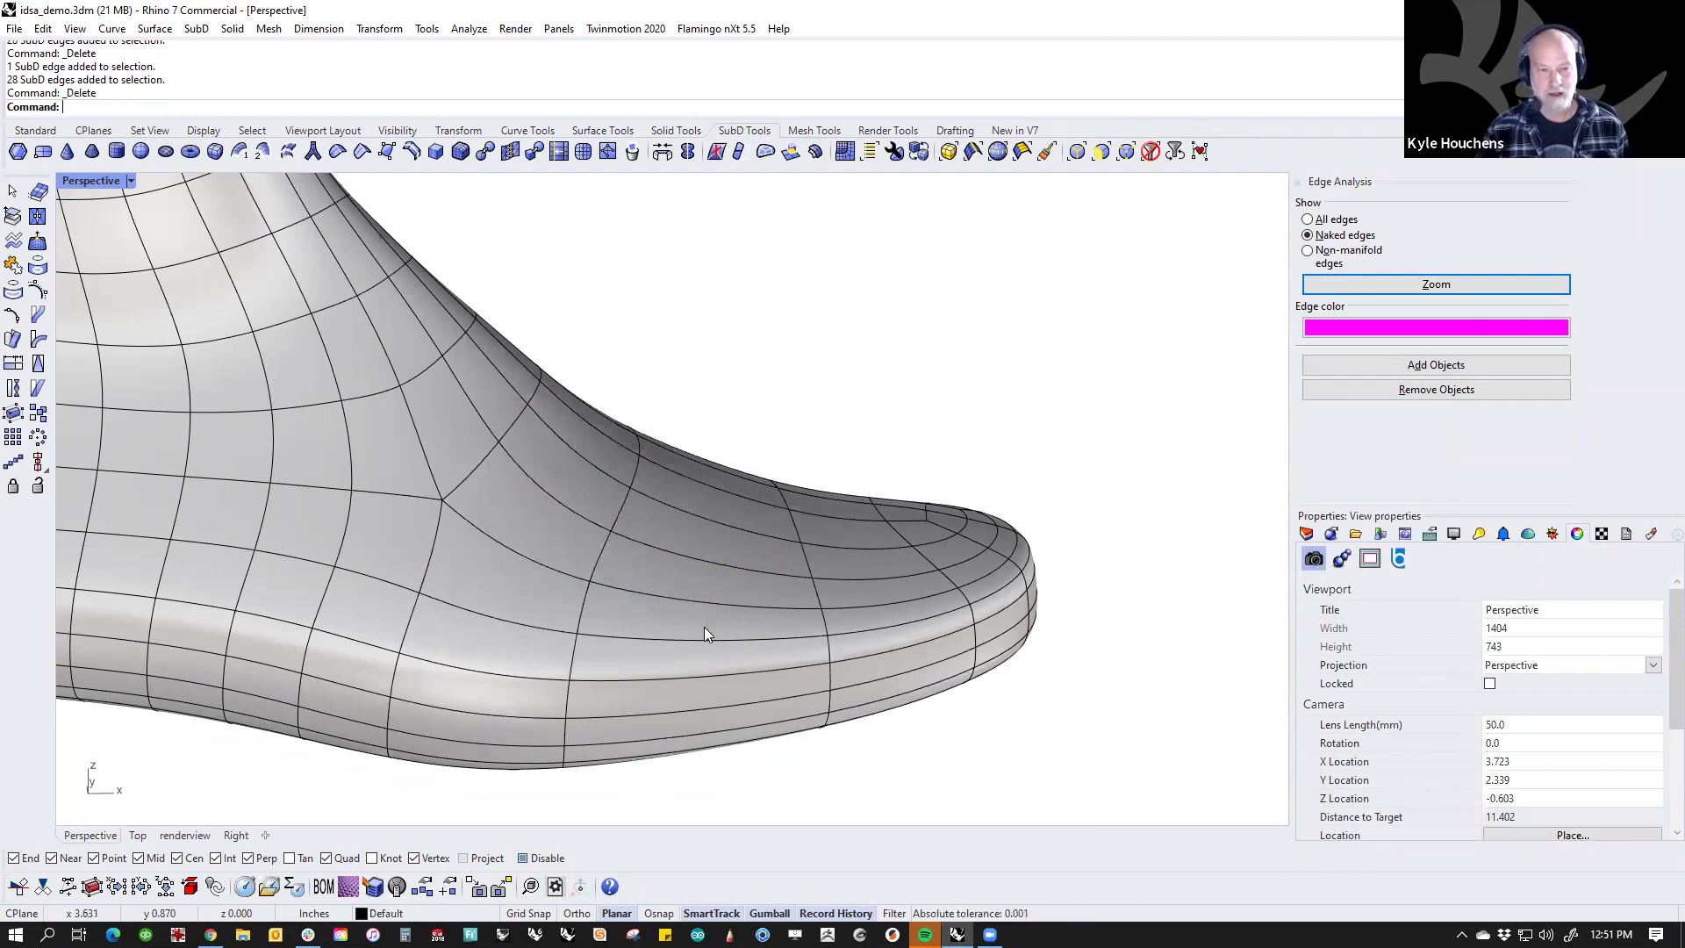
# Step: Delete one more edge loop just behind the toe and check the last's outline from above
pyautogui.keyDown('ctrl'); pyautogui.keyDown('shift'); pyautogui.doubleClick(823, 621); pyautogui.keyUp('shift'); pyautogui.keyUp('ctrl')
pyautogui.press('Delete')
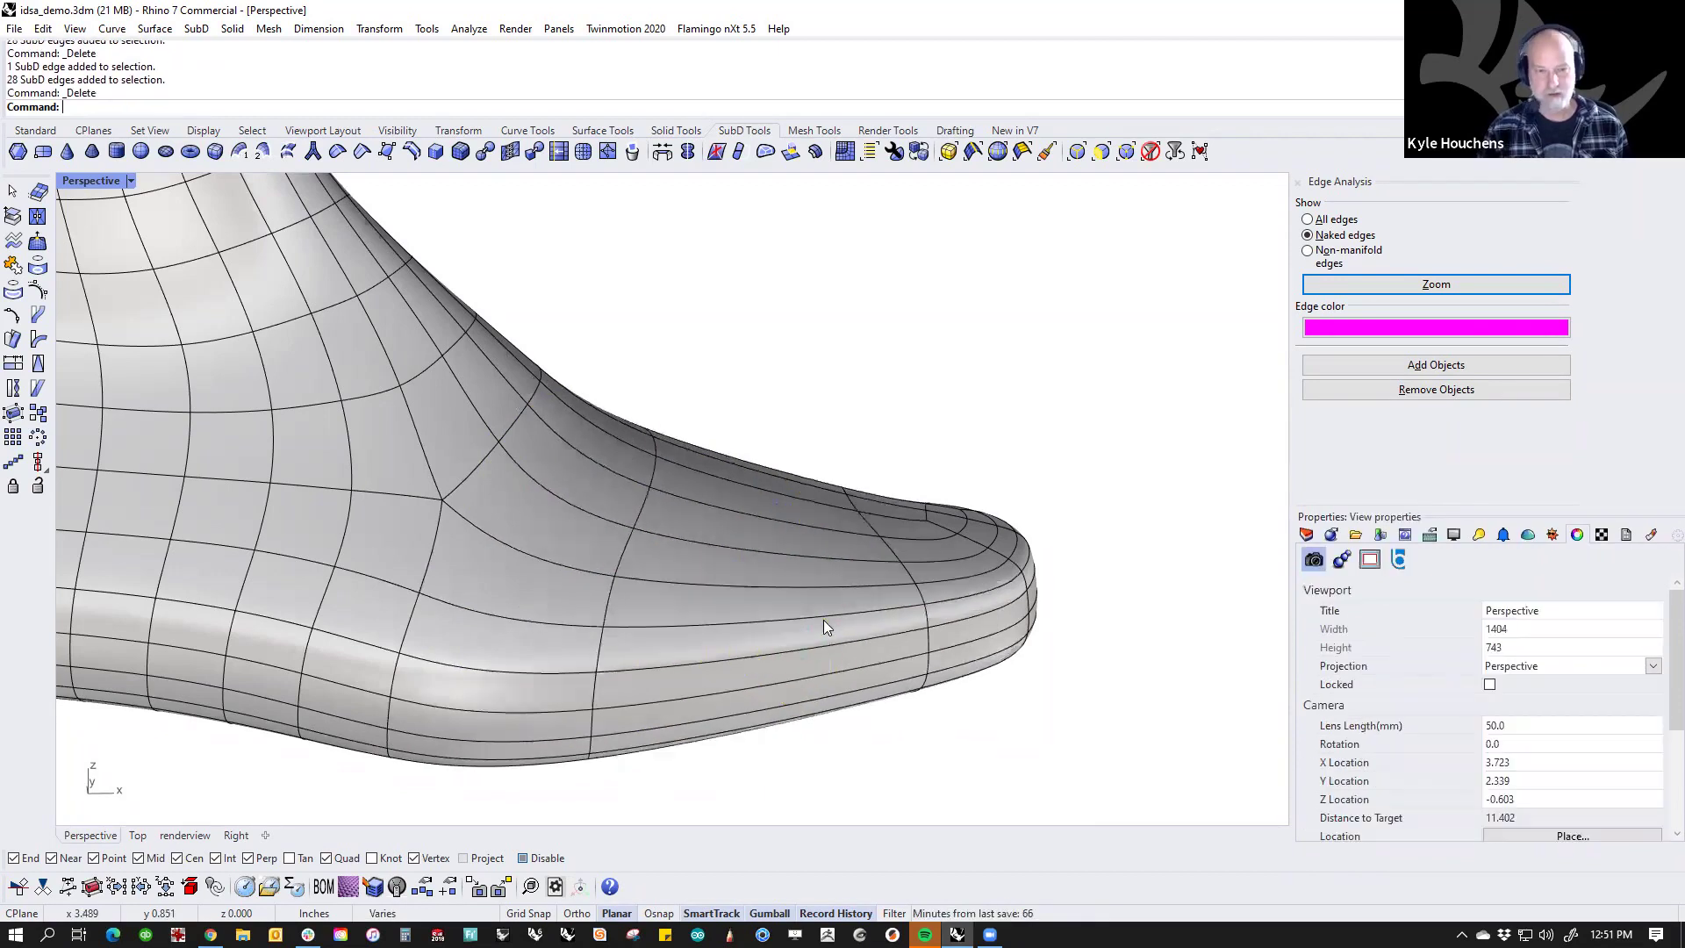
pyautogui.scroll(-4, 792, 563)
pyautogui.moveTo(792, 563); pyautogui.dragTo(833, 554, button='right')
pyautogui.moveTo(799, 679); pyautogui.dragTo(799, 739, button='right')
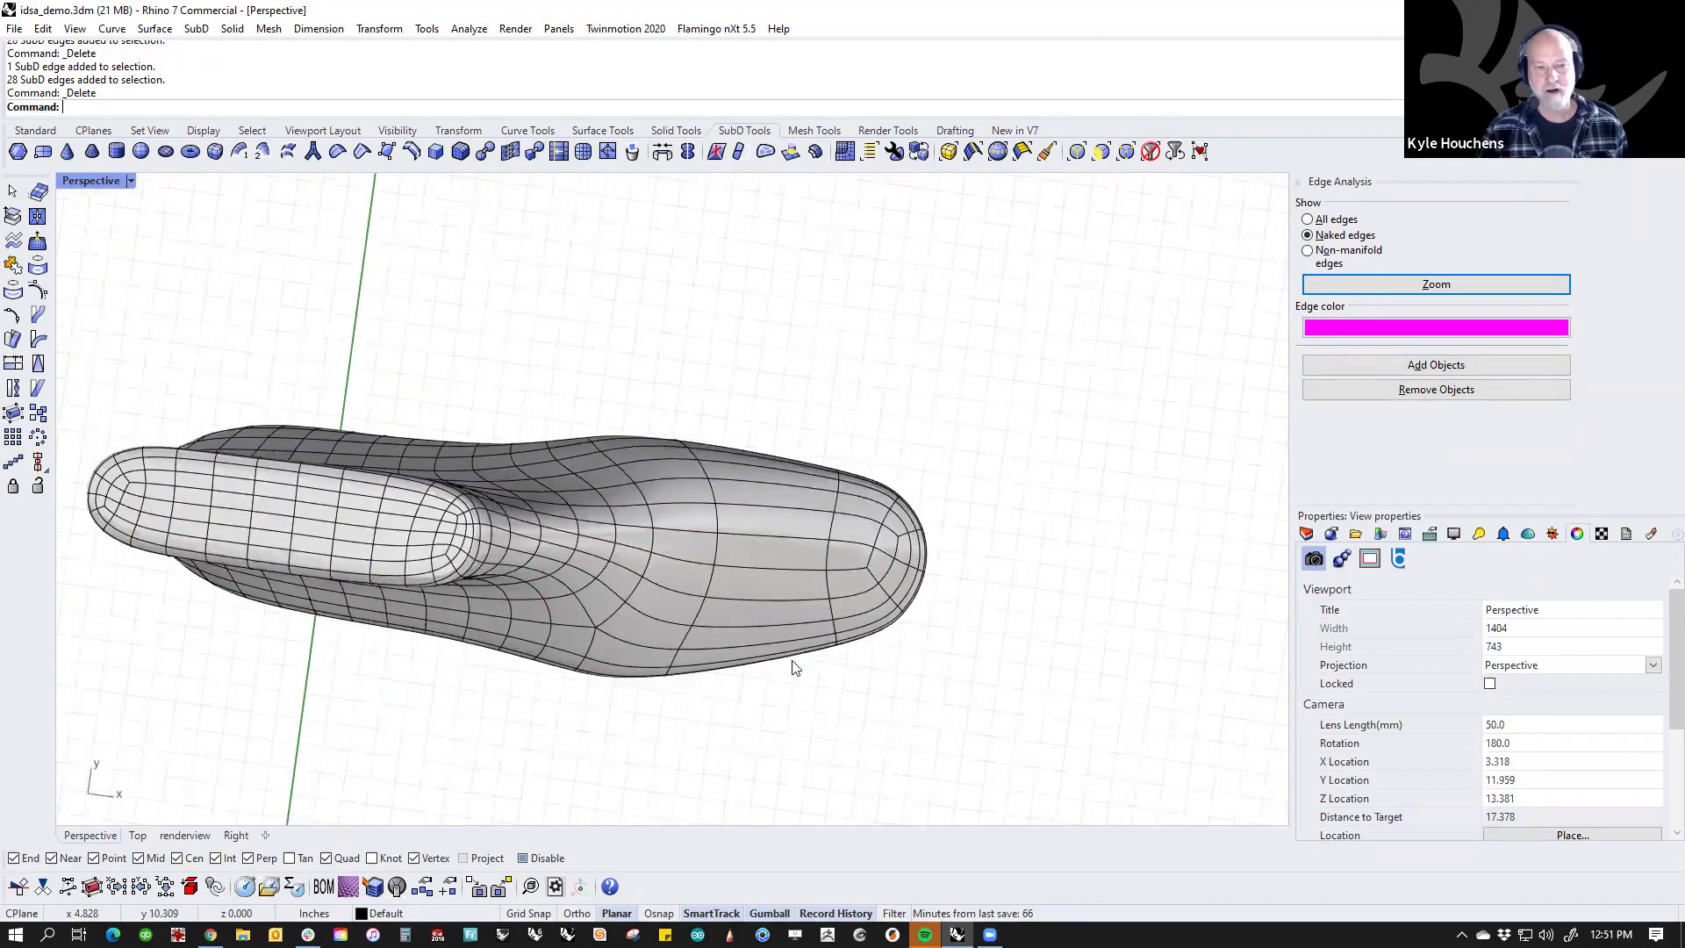
# Step: Compare the toe shape by undoing and redoing the last two loop deletions, and leave only the last one undone
pyautogui.hotkey('ctrl', 'z')
pyautogui.hotkey('ctrl', 'z')
pyautogui.hotkey('ctrl', 'y')
pyautogui.hotkey('ctrl', 'y')
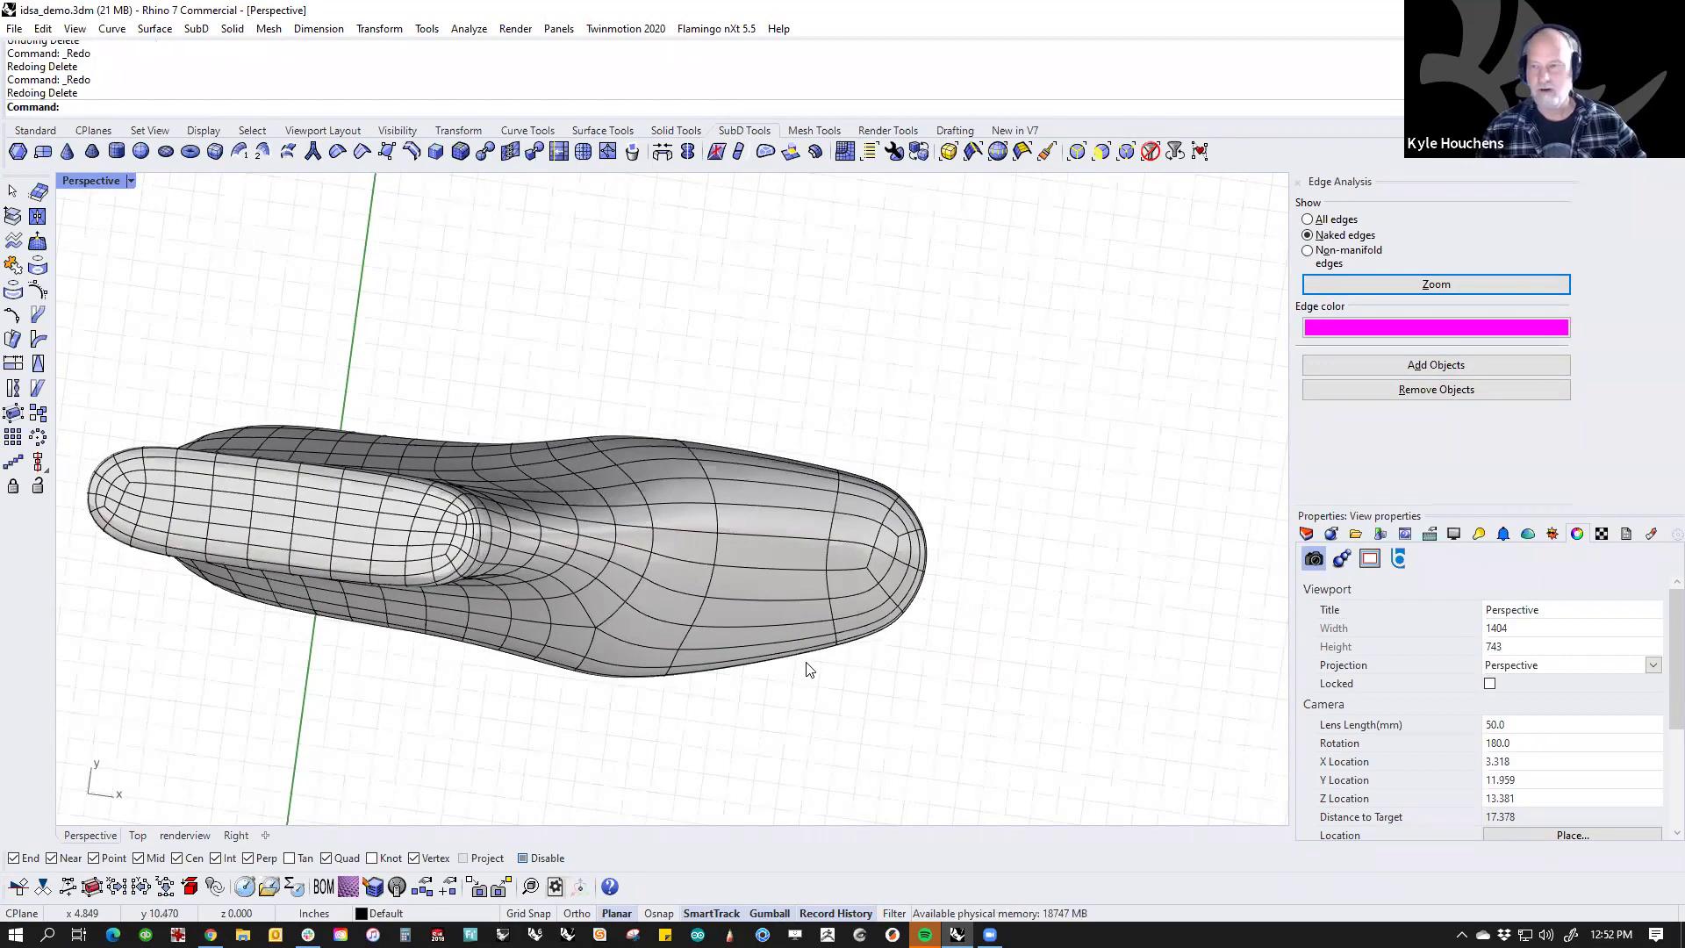
pyautogui.hotkey('ctrl', 'z')
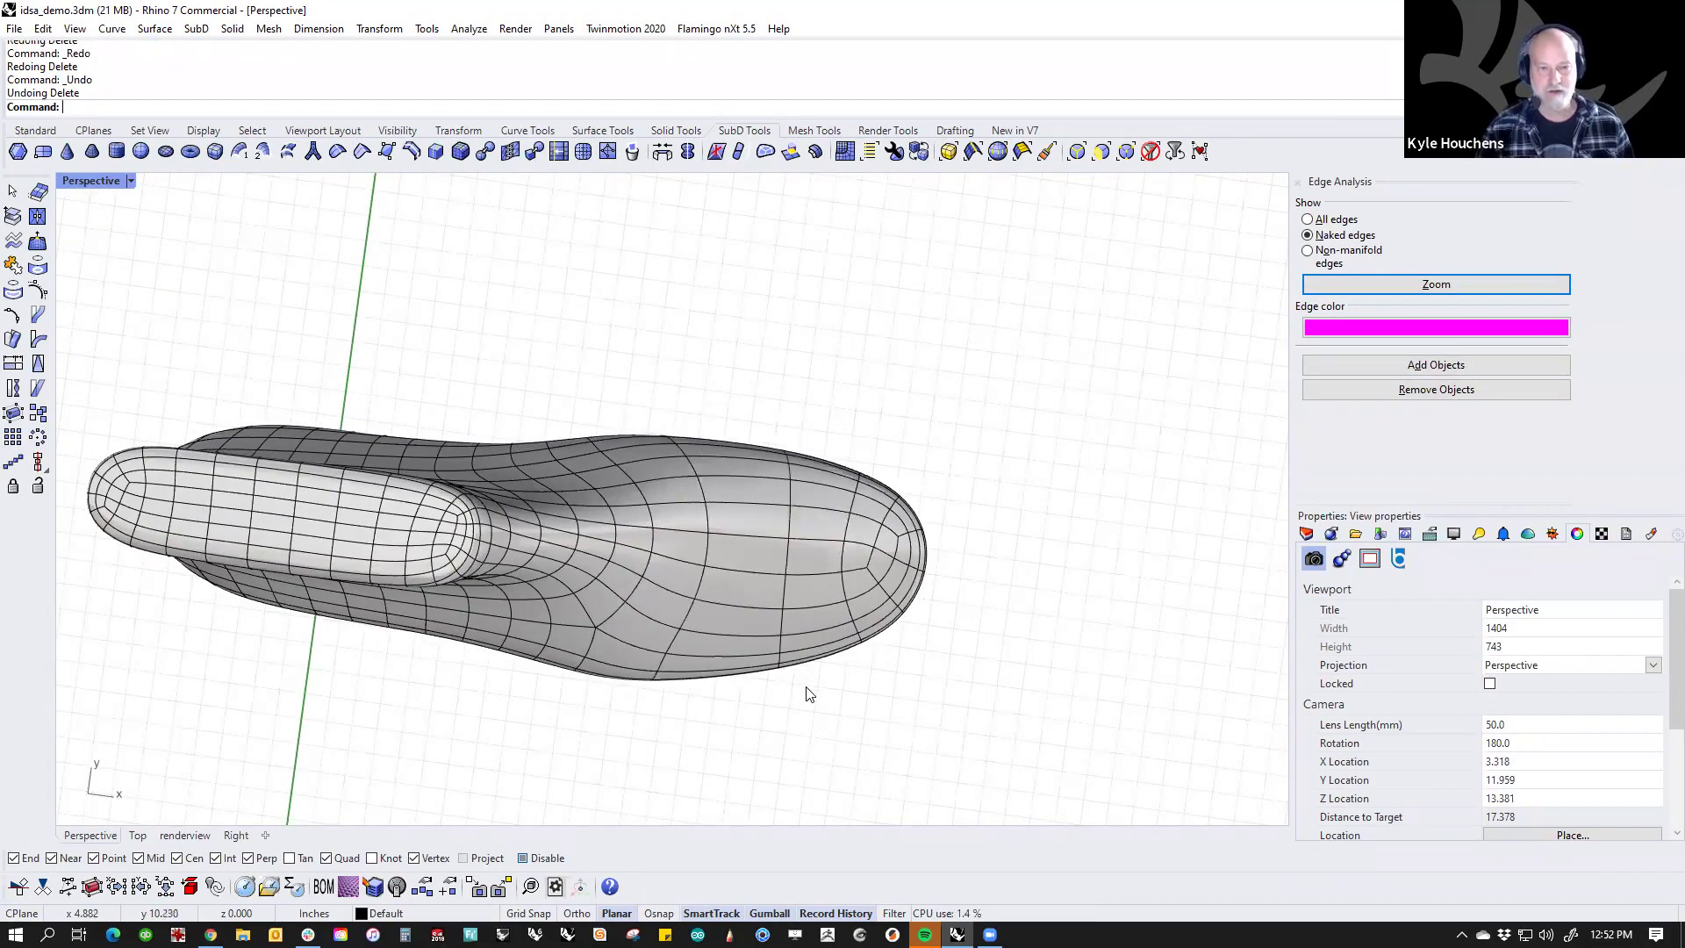
# Step: Toggle the SubD display from smooth to flat and bring the whole shoe last into view
pyautogui.moveTo(812, 715); pyautogui.dragTo(602, 563, button='right')
pyautogui.scroll(3, 808, 633)
pyautogui.press('Tab')
pyautogui.scroll(-1, 602, 564)
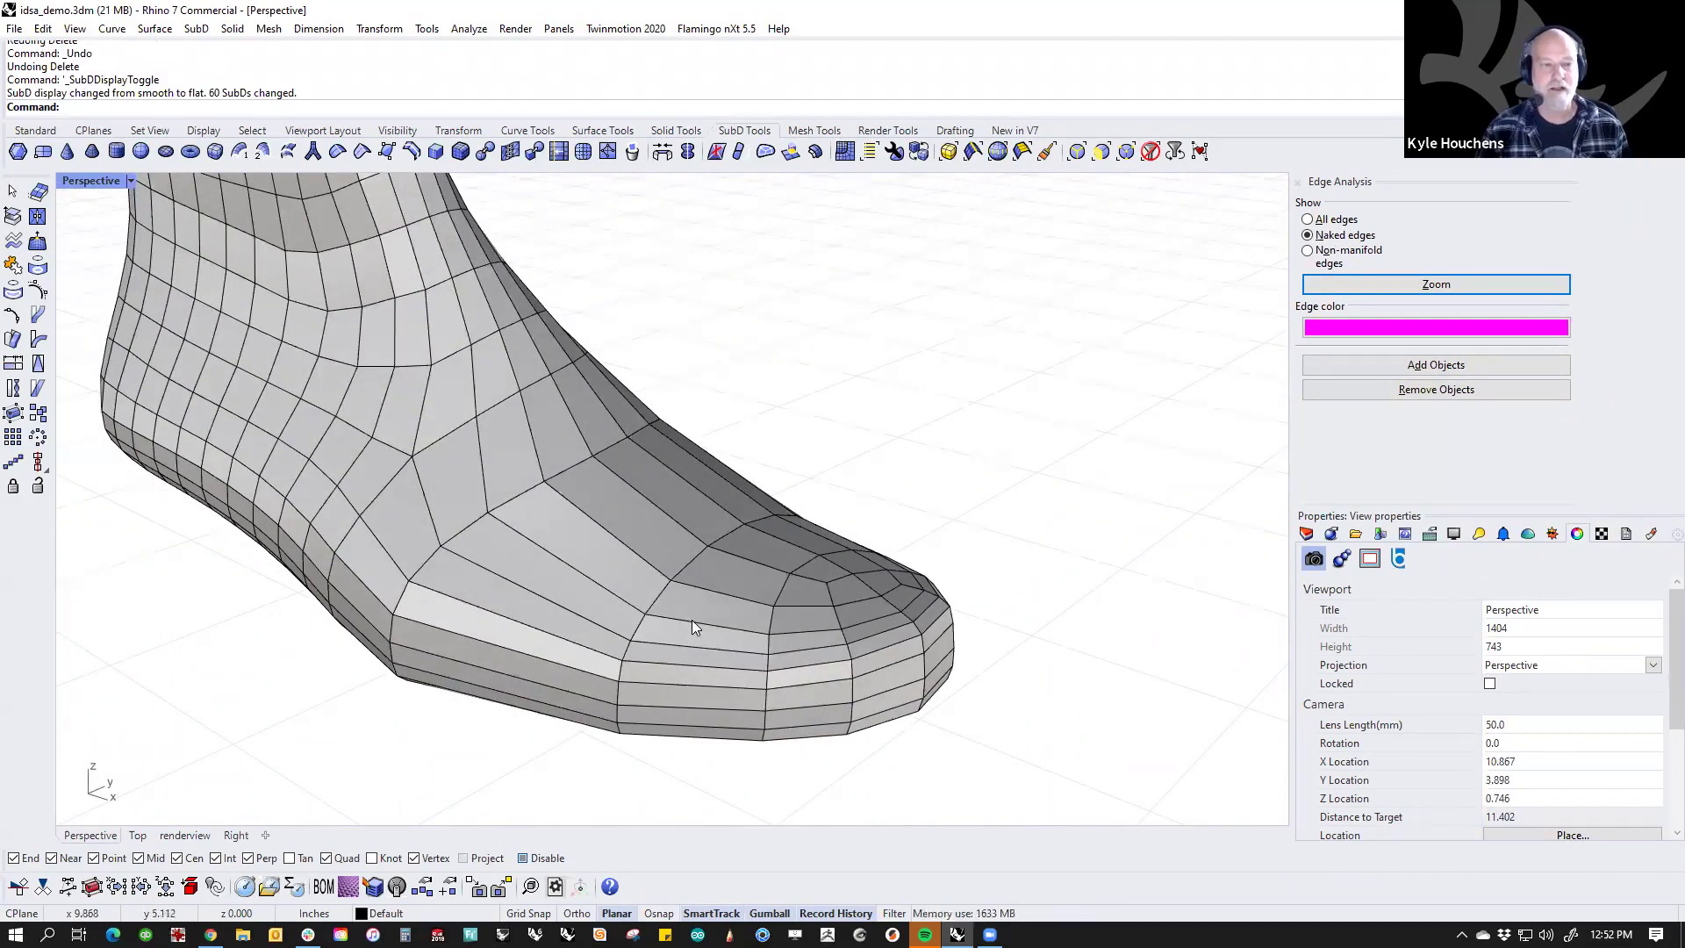
pyautogui.scroll(-3, 609, 560)
pyautogui.keyDown('shift'); pyautogui.moveTo(528, 508); pyautogui.dragTo(741, 365, button='right'); pyautogui.keyUp('shift')
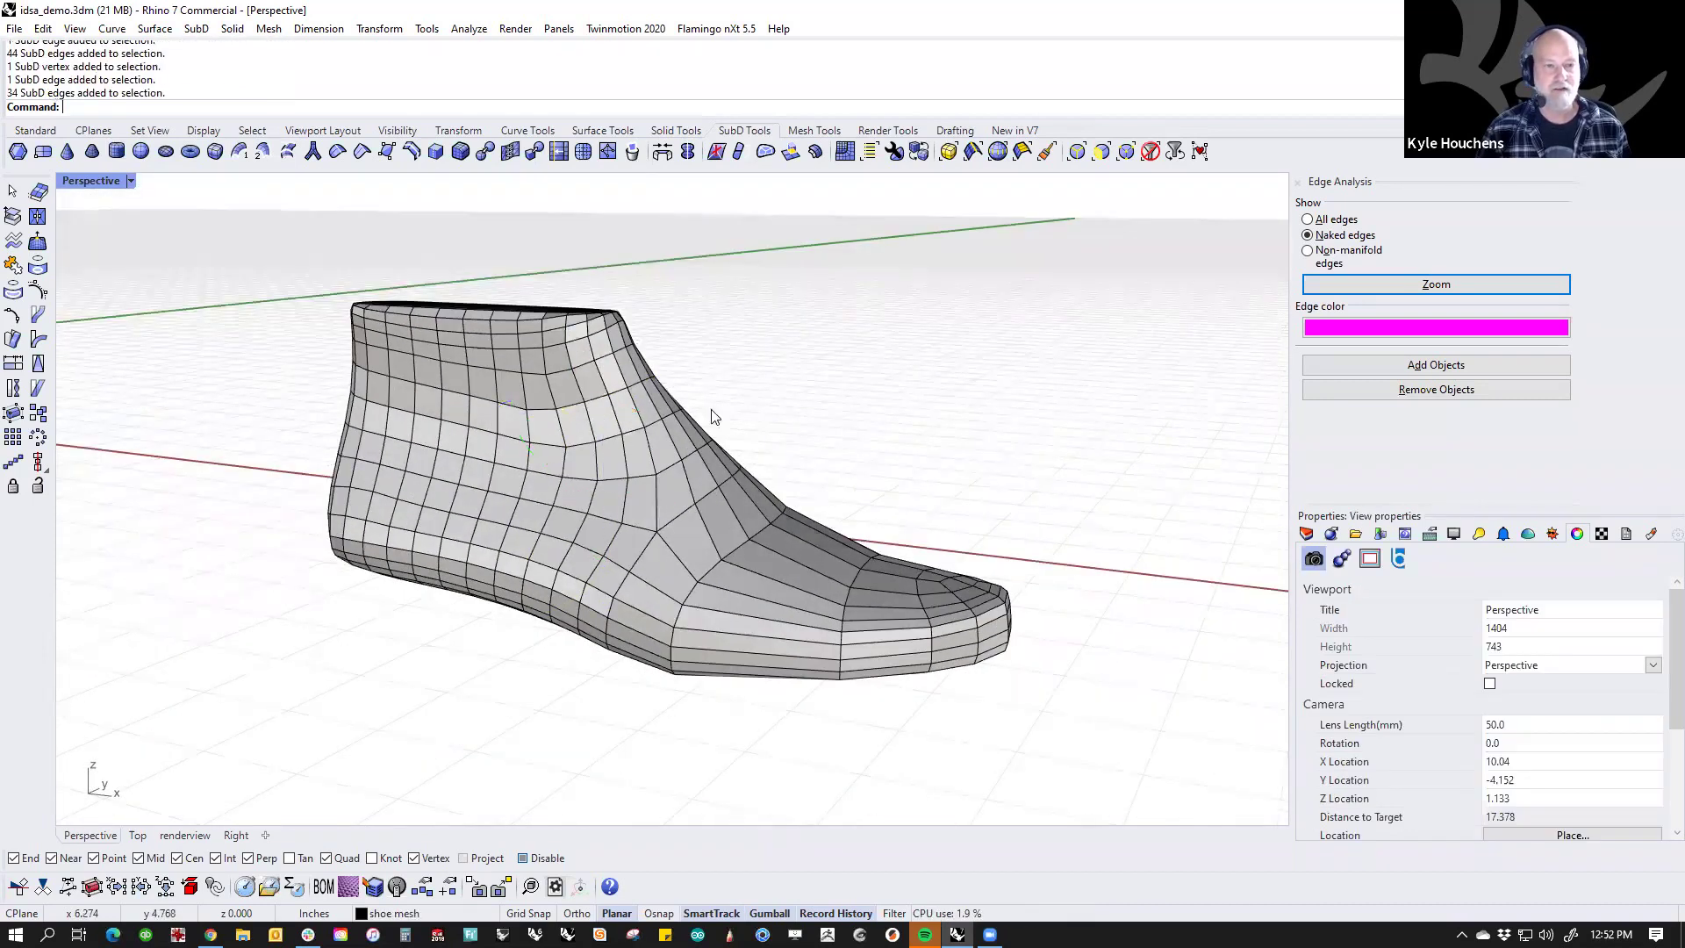
pyautogui.moveTo(614, 463); pyautogui.dragTo(522, 461, button='right')
pyautogui.doubleClick(522, 461)
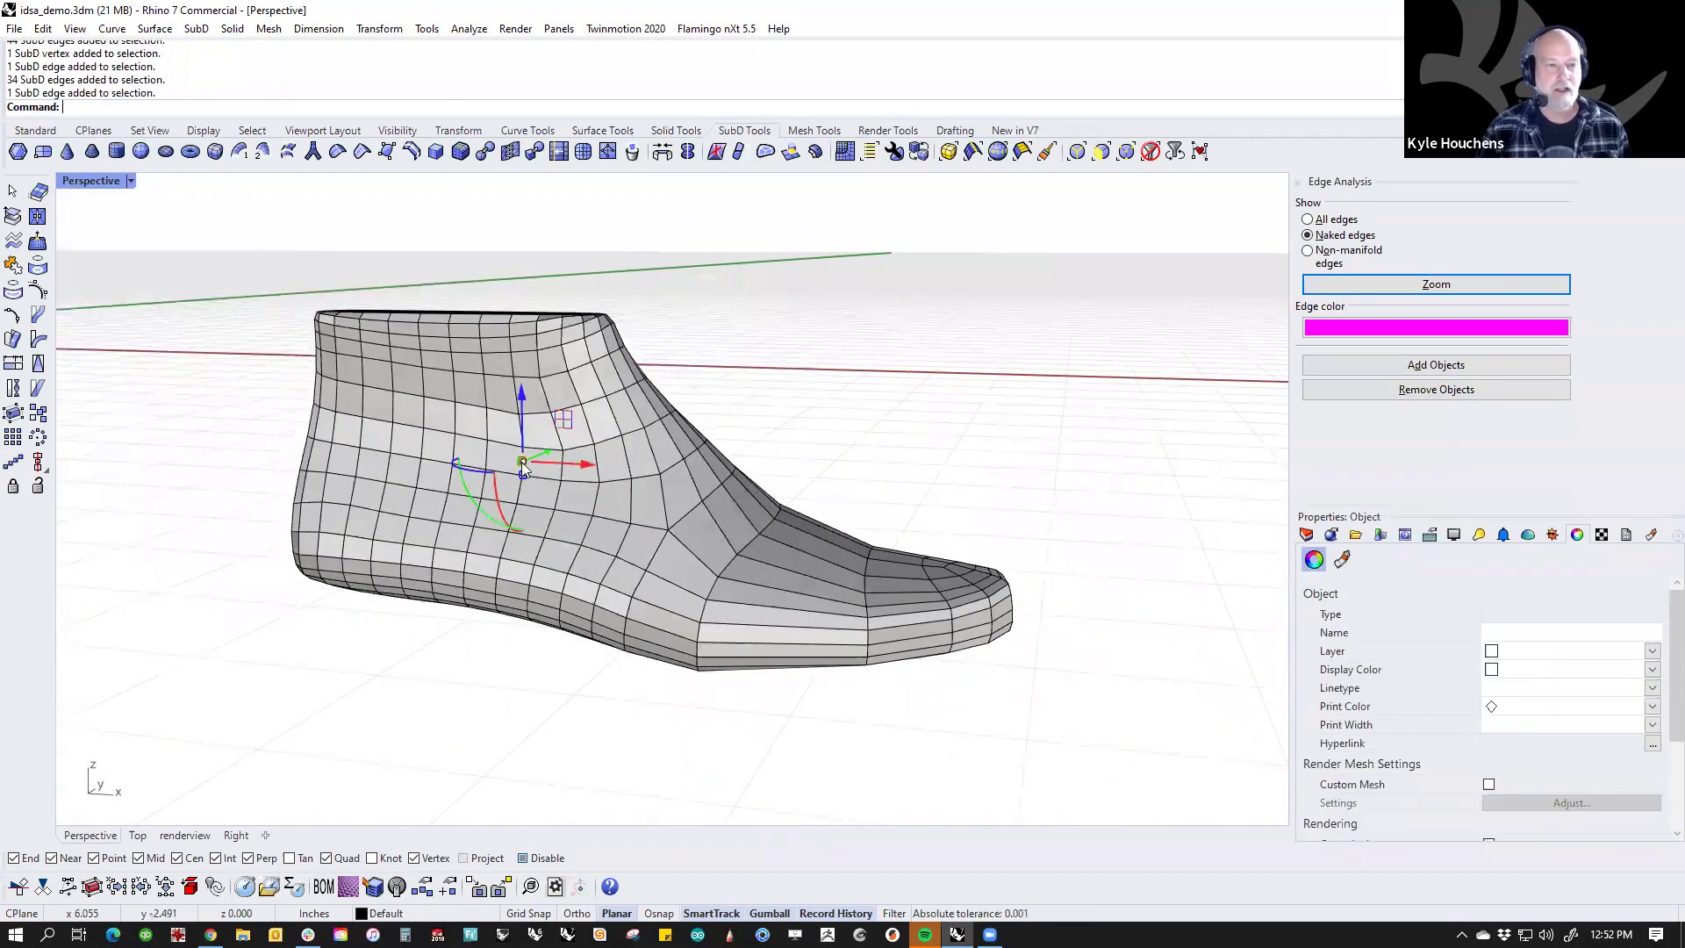
pyautogui.press('Escape')
pyautogui.moveTo(654, 365); pyautogui.dragTo(225, 574, button='right')
pyautogui.keyDown('ctrl'); pyautogui.keyDown('shift'); pyautogui.doubleClick(515, 478); pyautogui.keyUp('shift'); pyautogui.keyUp('ctrl')
pyautogui.moveTo(452, 583); pyautogui.dragTo(626, 659, button='right')
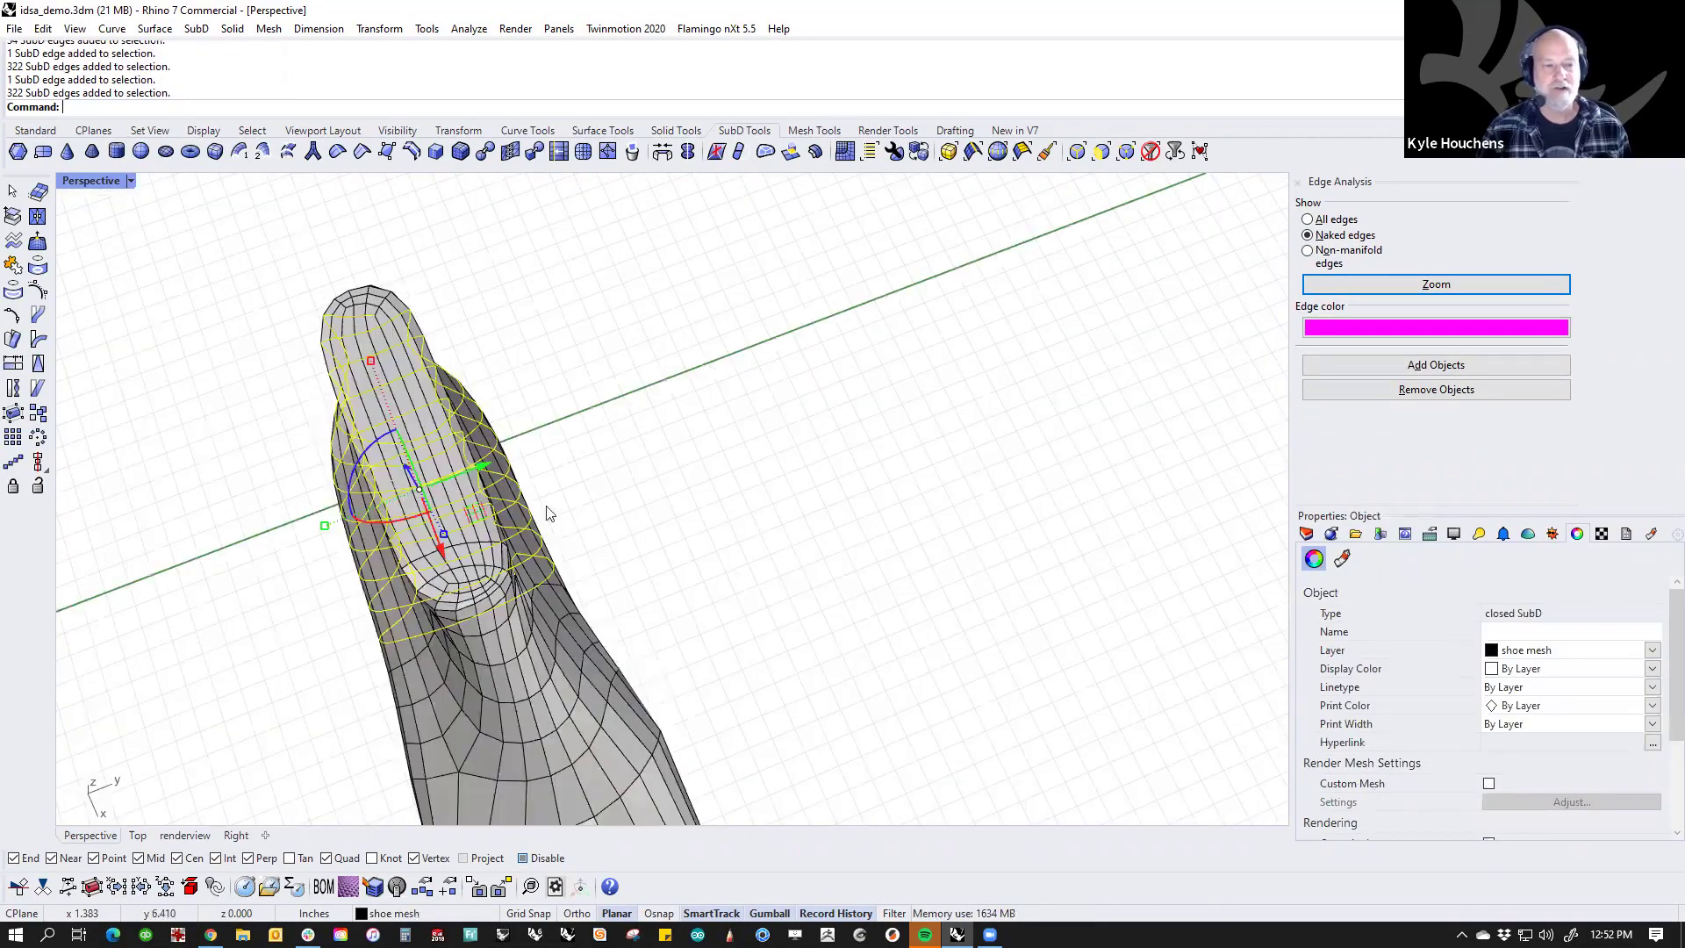
pyautogui.moveTo(546, 511); pyautogui.dragTo(514, 414, button='right')
pyautogui.moveTo(480, 342); pyautogui.dragTo(519, 288, button='right')
pyautogui.moveTo(605, 453); pyautogui.dragTo(513, 449, button='right')
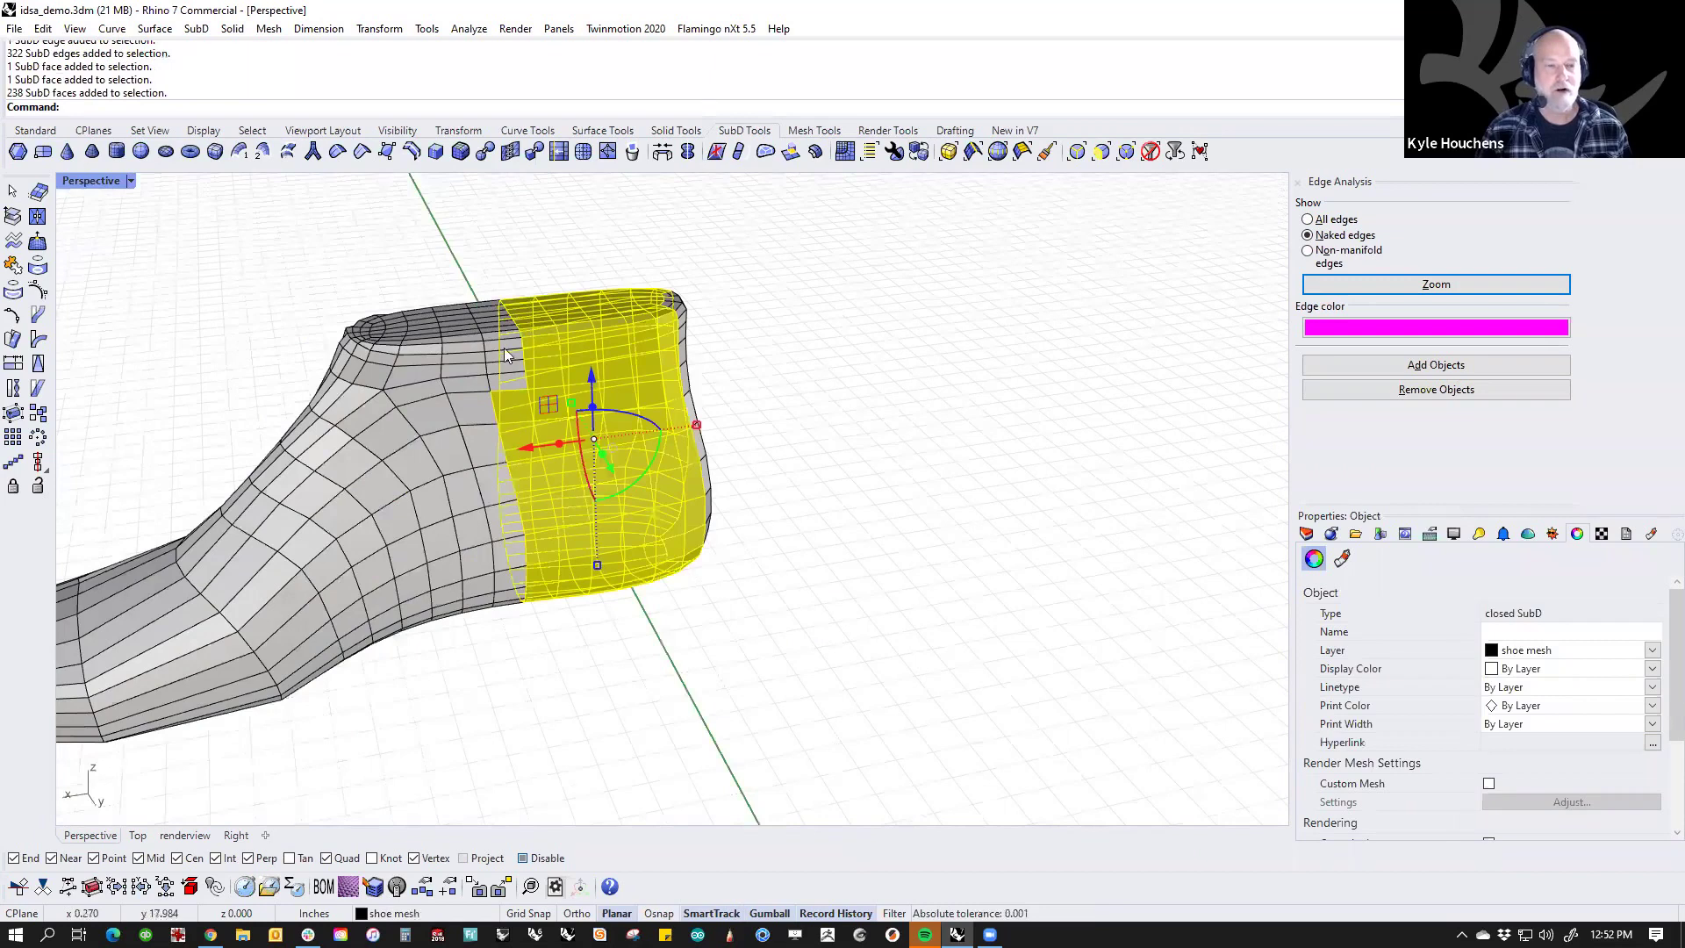
pyautogui.press('Escape')
pyautogui.moveTo(529, 454); pyautogui.dragTo(503, 541, button='right')
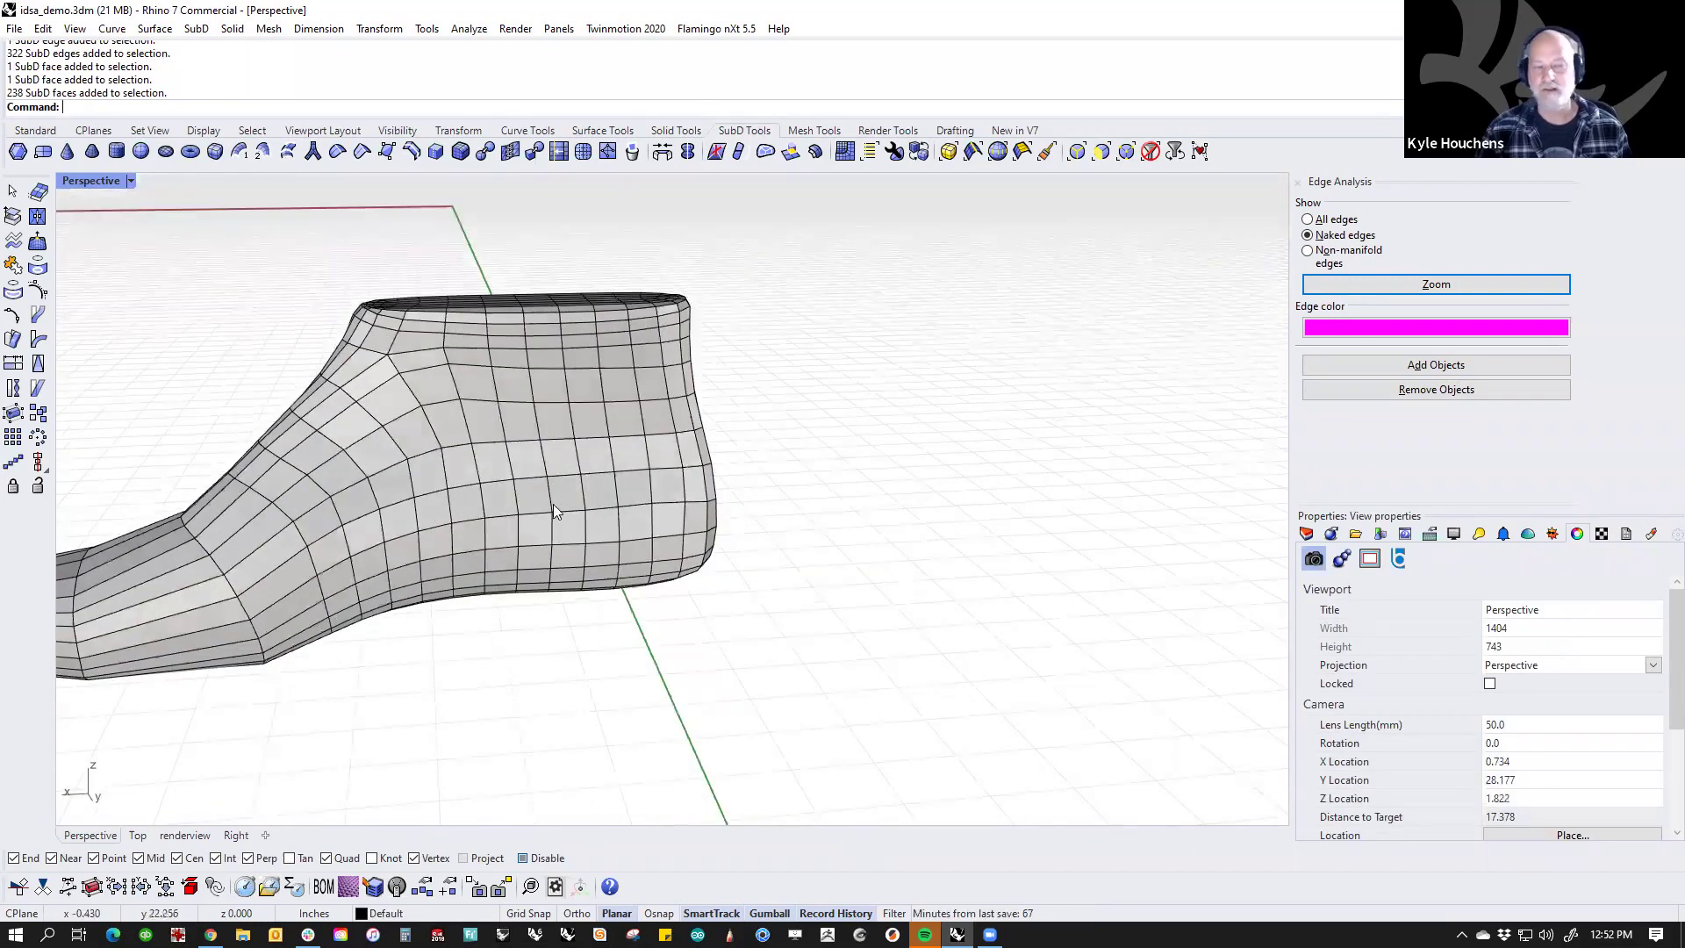
# Step: In the Front view, window-select a vertical band between the heel and the ankle of the shoe last and delete it
pyautogui.write('f')
pyautogui.press('Return')
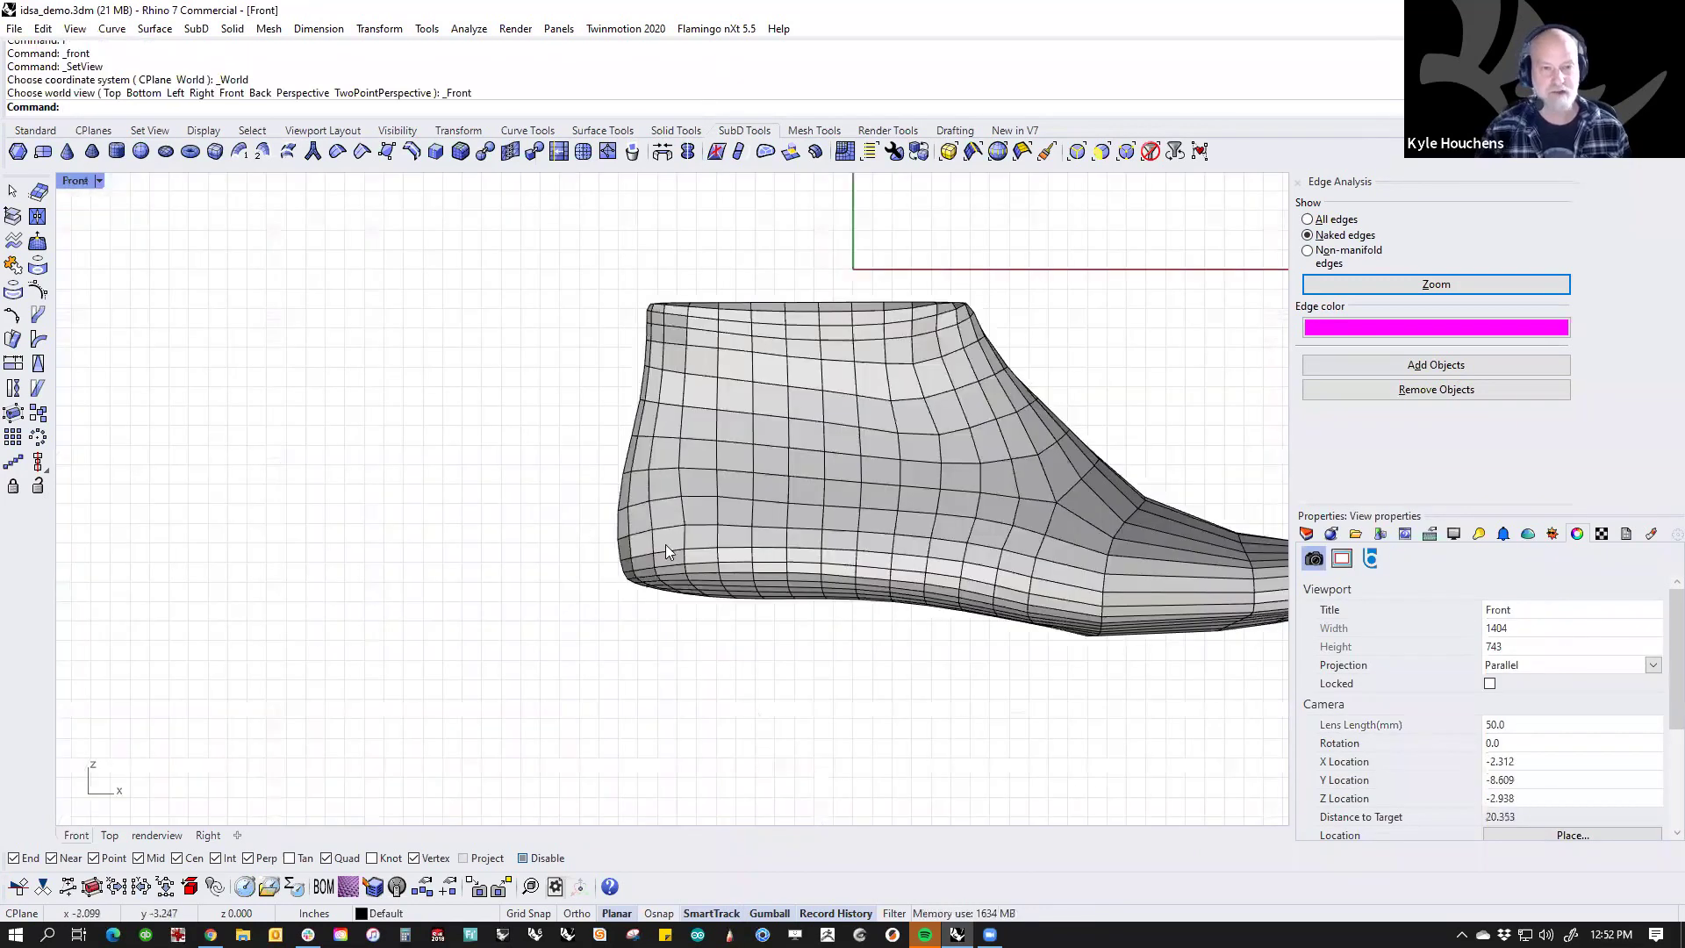
pyautogui.moveTo(665, 546); pyautogui.dragTo(601, 557, button='right')
pyautogui.moveTo(648, 258); pyautogui.dragTo(815, 644)
pyautogui.press('Delete')
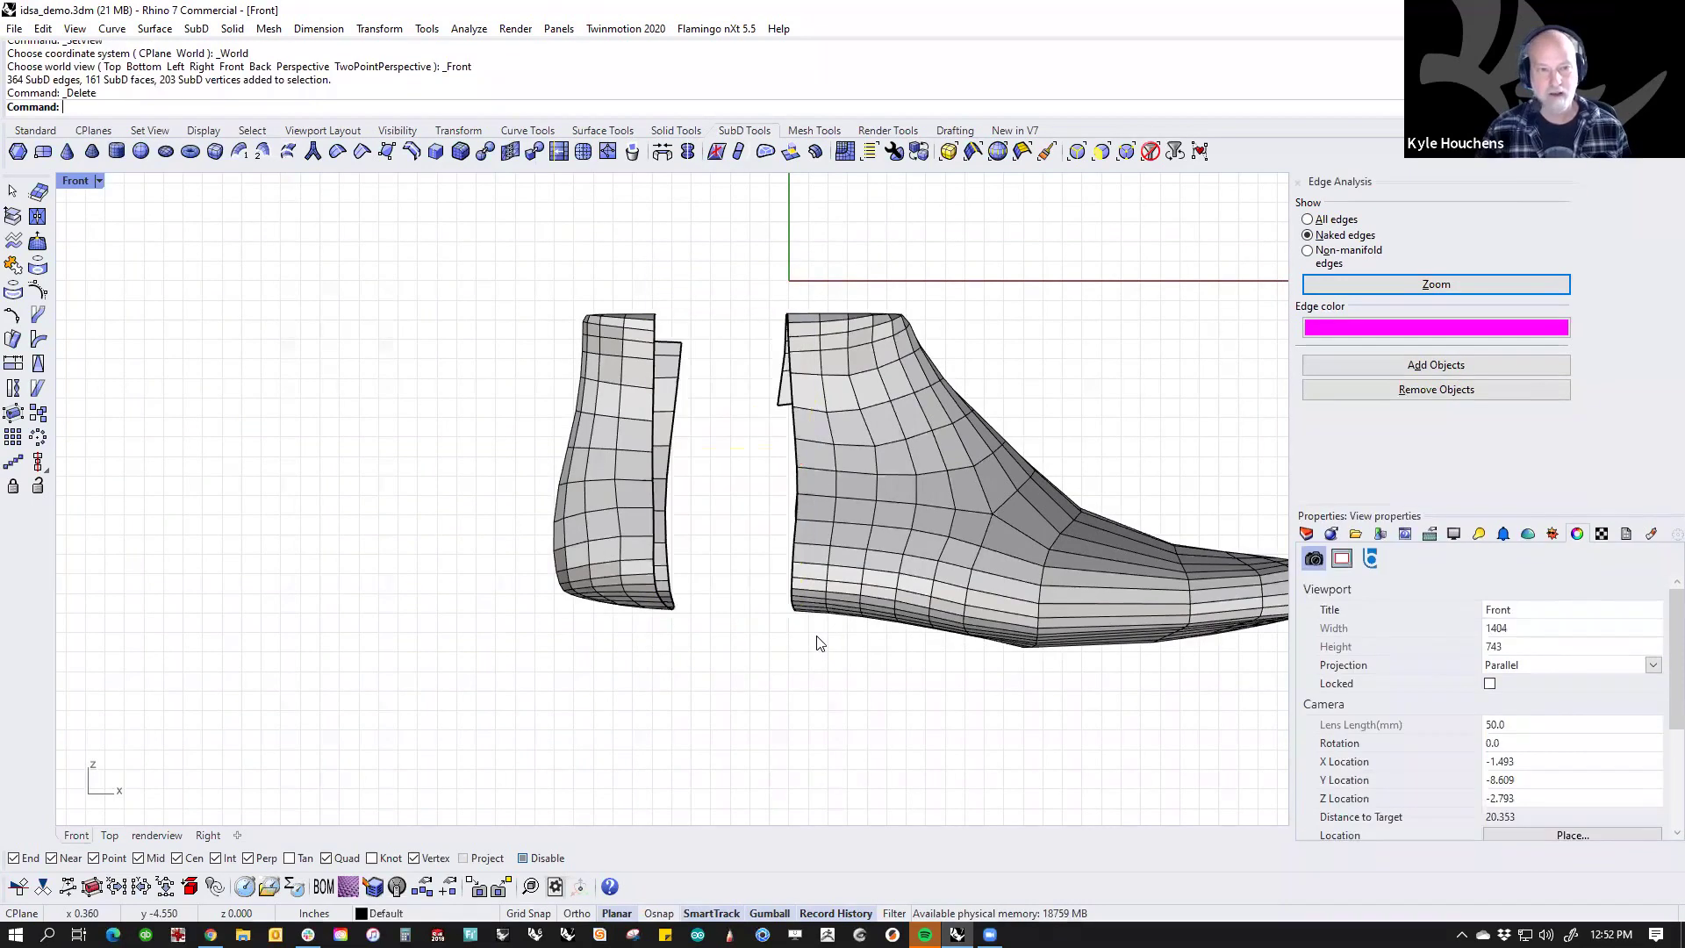
# Step: In the Perspective view, stitch two pairs of facing edges near the top of the gap's far side at the Average location
pyautogui.hotkey('ctrl', 'F4')
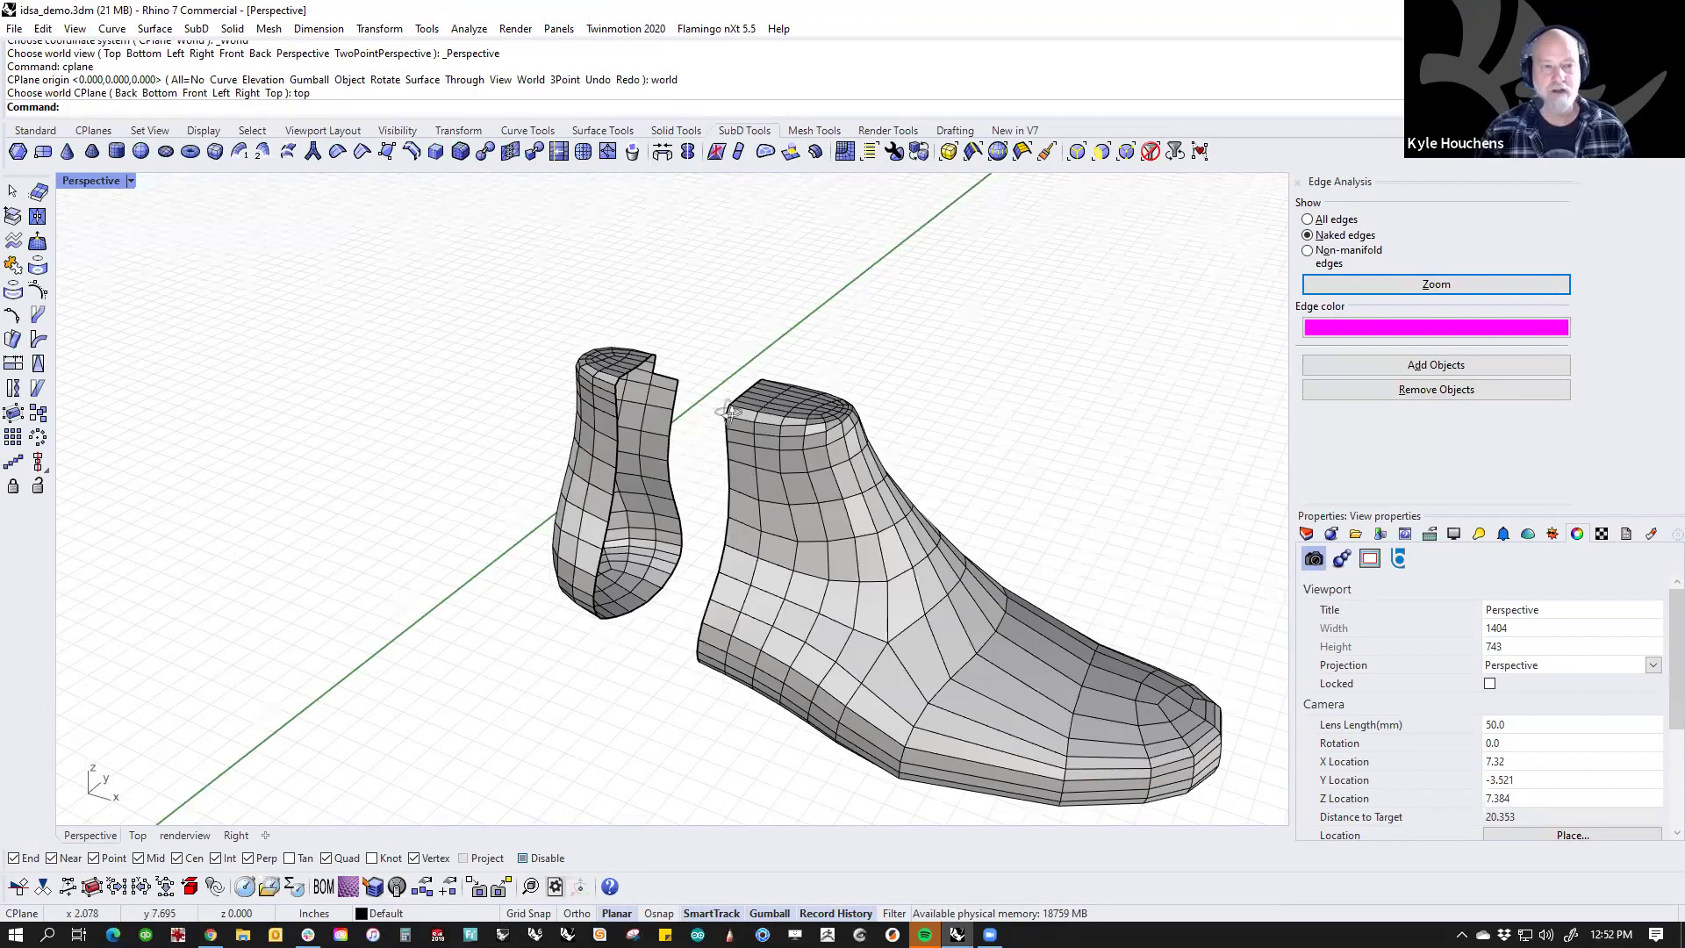
pyautogui.rightClick(740, 521)
pyautogui.moveTo(763, 403); pyautogui.dragTo(628, 527, button='right')
pyautogui.scroll(6, 555, 482)
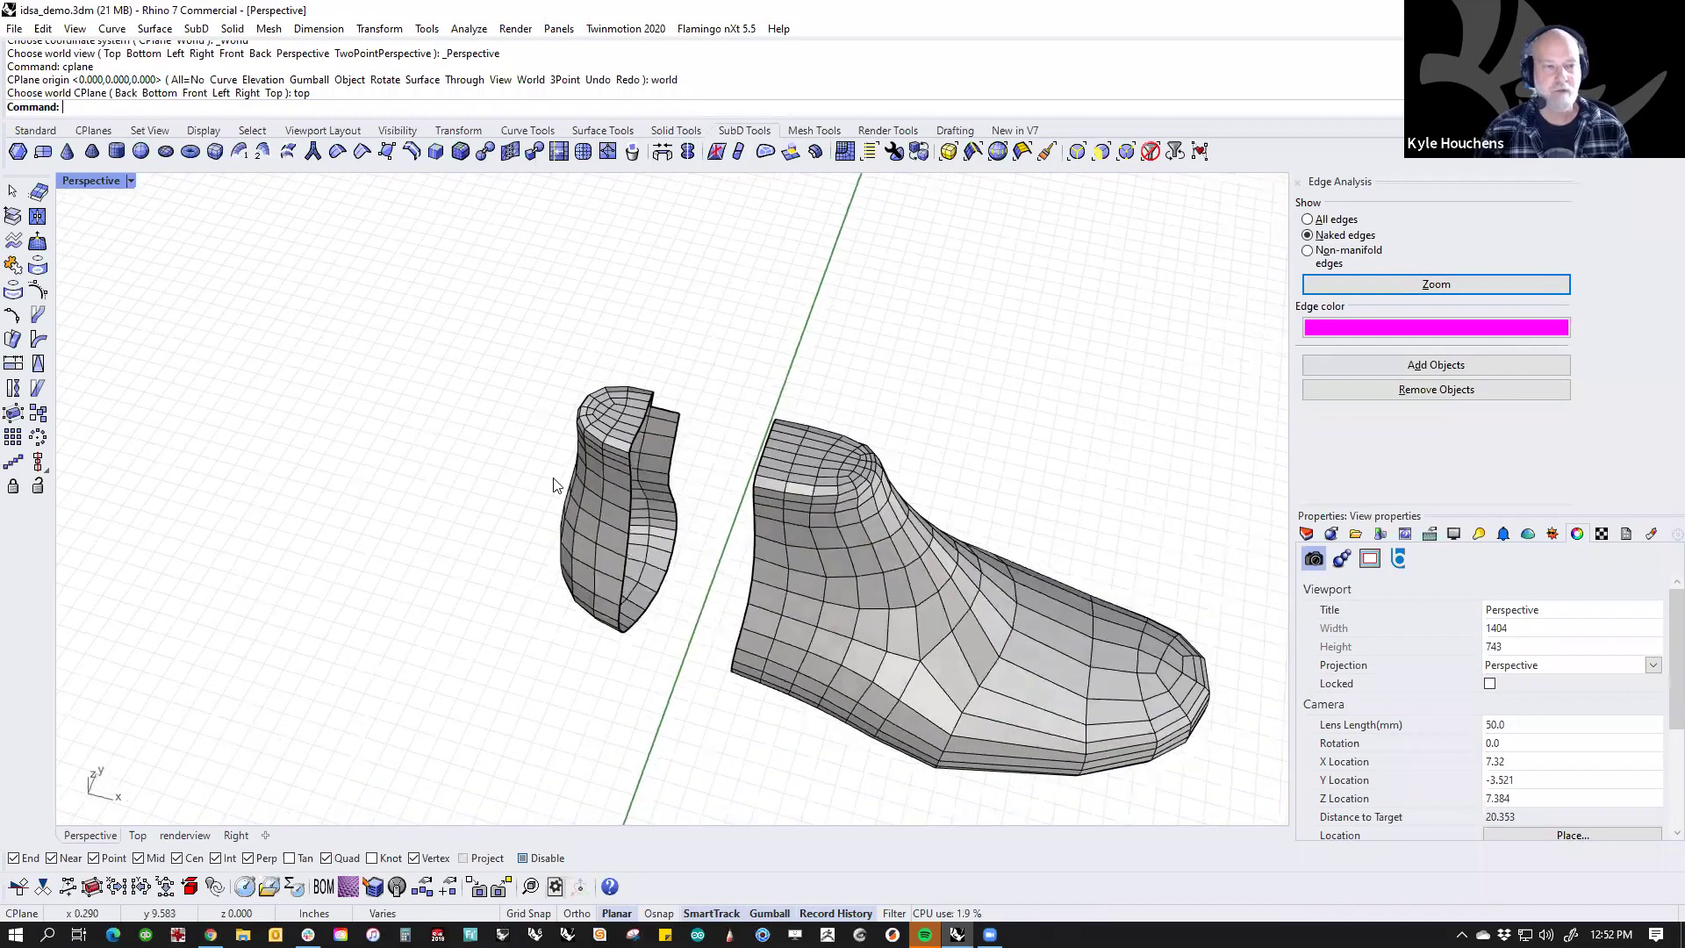
pyautogui.moveTo(482, 406); pyautogui.dragTo(518, 412, button='right')
pyautogui.keyDown('ctrl'); pyautogui.keyDown('shift'); pyautogui.click(474, 399); pyautogui.keyUp('shift'); pyautogui.keyUp('ctrl')
pyautogui.keyDown('ctrl'); pyautogui.keyDown('shift'); pyautogui.click(475, 361); pyautogui.keyUp('shift'); pyautogui.keyUp('ctrl')
pyautogui.moveTo(676, 398); pyautogui.dragTo(713, 337, button='right')
pyautogui.keyDown('ctrl'); pyautogui.keyDown('shift'); pyautogui.click(710, 370); pyautogui.keyUp('shift'); pyautogui.keyUp('ctrl')
pyautogui.keyDown('ctrl'); pyautogui.keyDown('shift'); pyautogui.click(714, 337); pyautogui.keyUp('shift'); pyautogui.keyUp('ctrl')
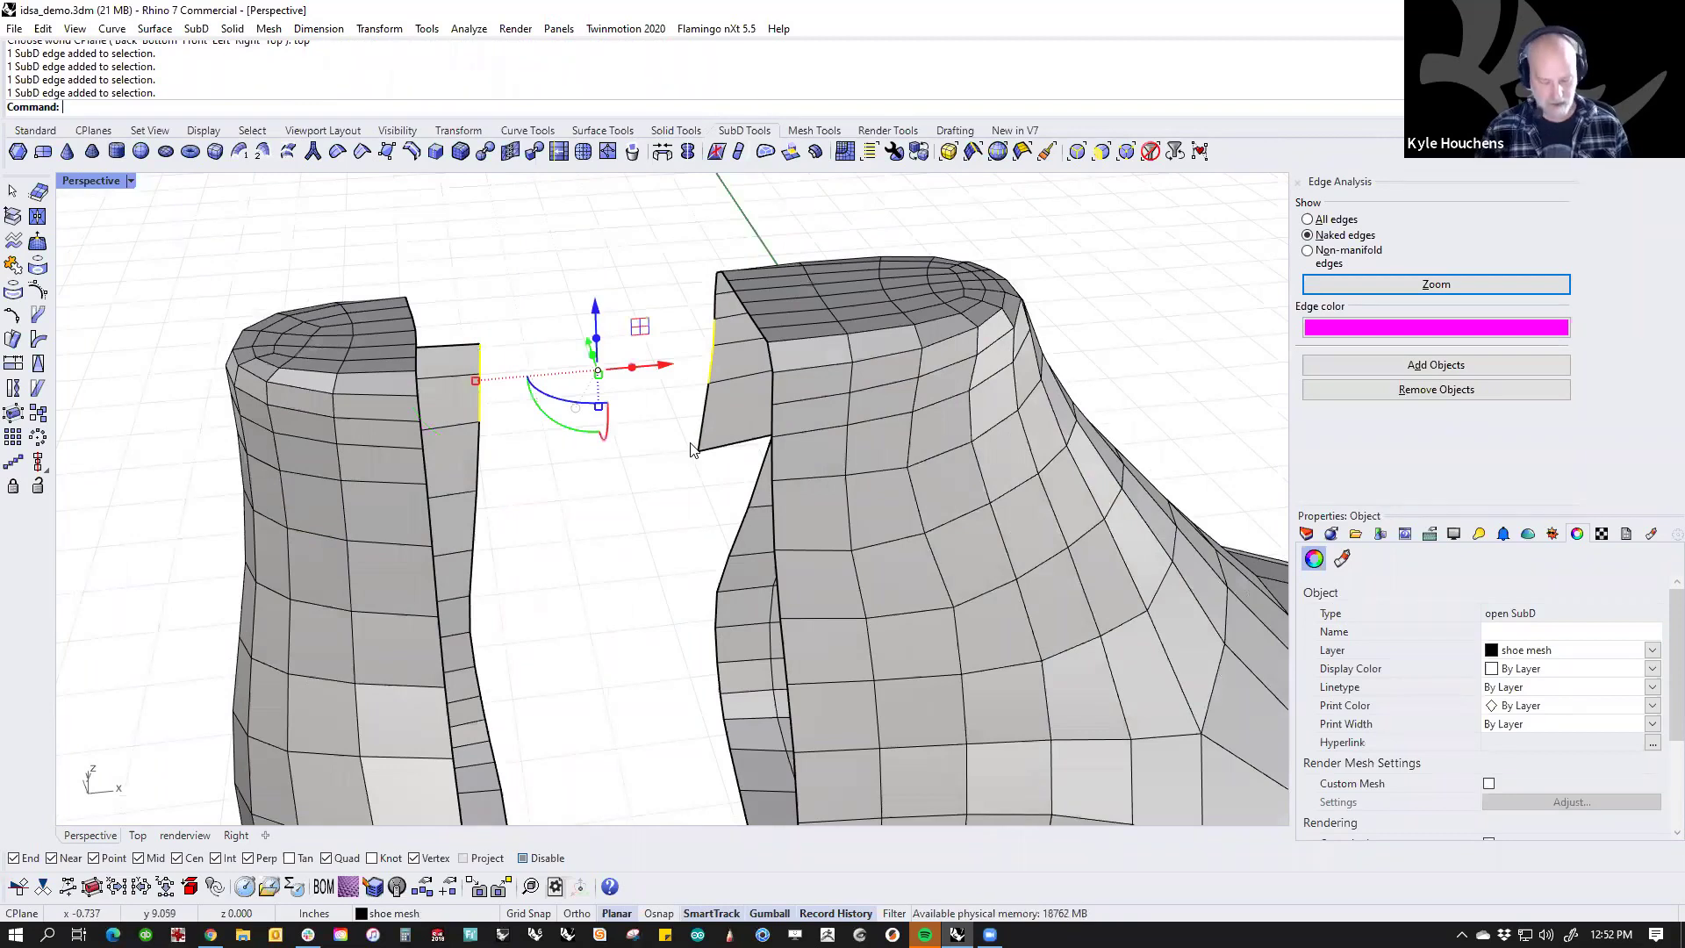
pyautogui.press('Return')
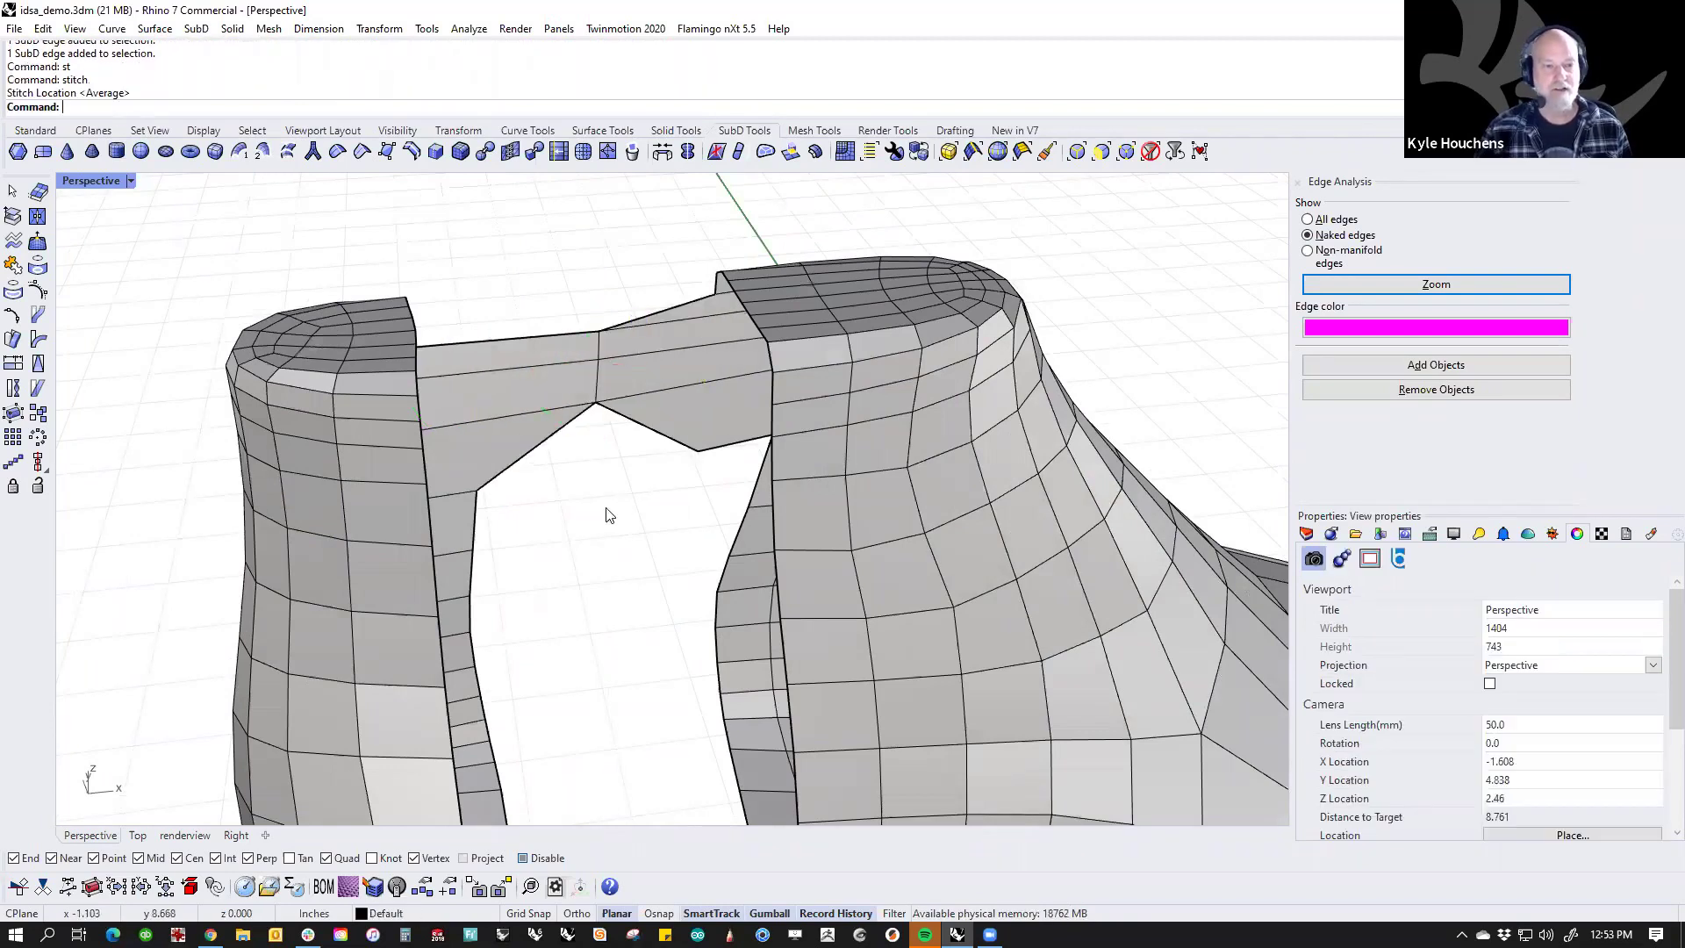
# Step: Stitch two pairs of facing edges on the near side of the gap, below the ankle rim, at the Average location
pyautogui.scroll(-3, 592, 447)
pyautogui.keyDown('ctrl'); pyautogui.keyDown('shift'); pyautogui.click(494, 421); pyautogui.keyUp('shift'); pyautogui.keyUp('ctrl')
pyautogui.keyDown('ctrl'); pyautogui.keyDown('shift'); pyautogui.click(493, 474); pyautogui.keyUp('shift'); pyautogui.keyUp('ctrl')
pyautogui.click(583, 563)
pyautogui.moveTo(583, 563); pyautogui.dragTo(764, 560, button='right')
pyautogui.keyDown('ctrl'); pyautogui.keyDown('shift'); pyautogui.click(545, 519); pyautogui.keyUp('shift'); pyautogui.keyUp('ctrl')
pyautogui.keyDown('ctrl'); pyautogui.keyDown('shift'); pyautogui.click(550, 558); pyautogui.keyUp('shift'); pyautogui.keyUp('ctrl')
pyautogui.keyDown('ctrl'); pyautogui.keyDown('shift'); pyautogui.click(763, 560); pyautogui.keyUp('shift'); pyautogui.keyUp('ctrl')
pyautogui.keyDown('ctrl'); pyautogui.keyDown('shift'); pyautogui.click(767, 606); pyautogui.keyUp('shift'); pyautogui.keyUp('ctrl')
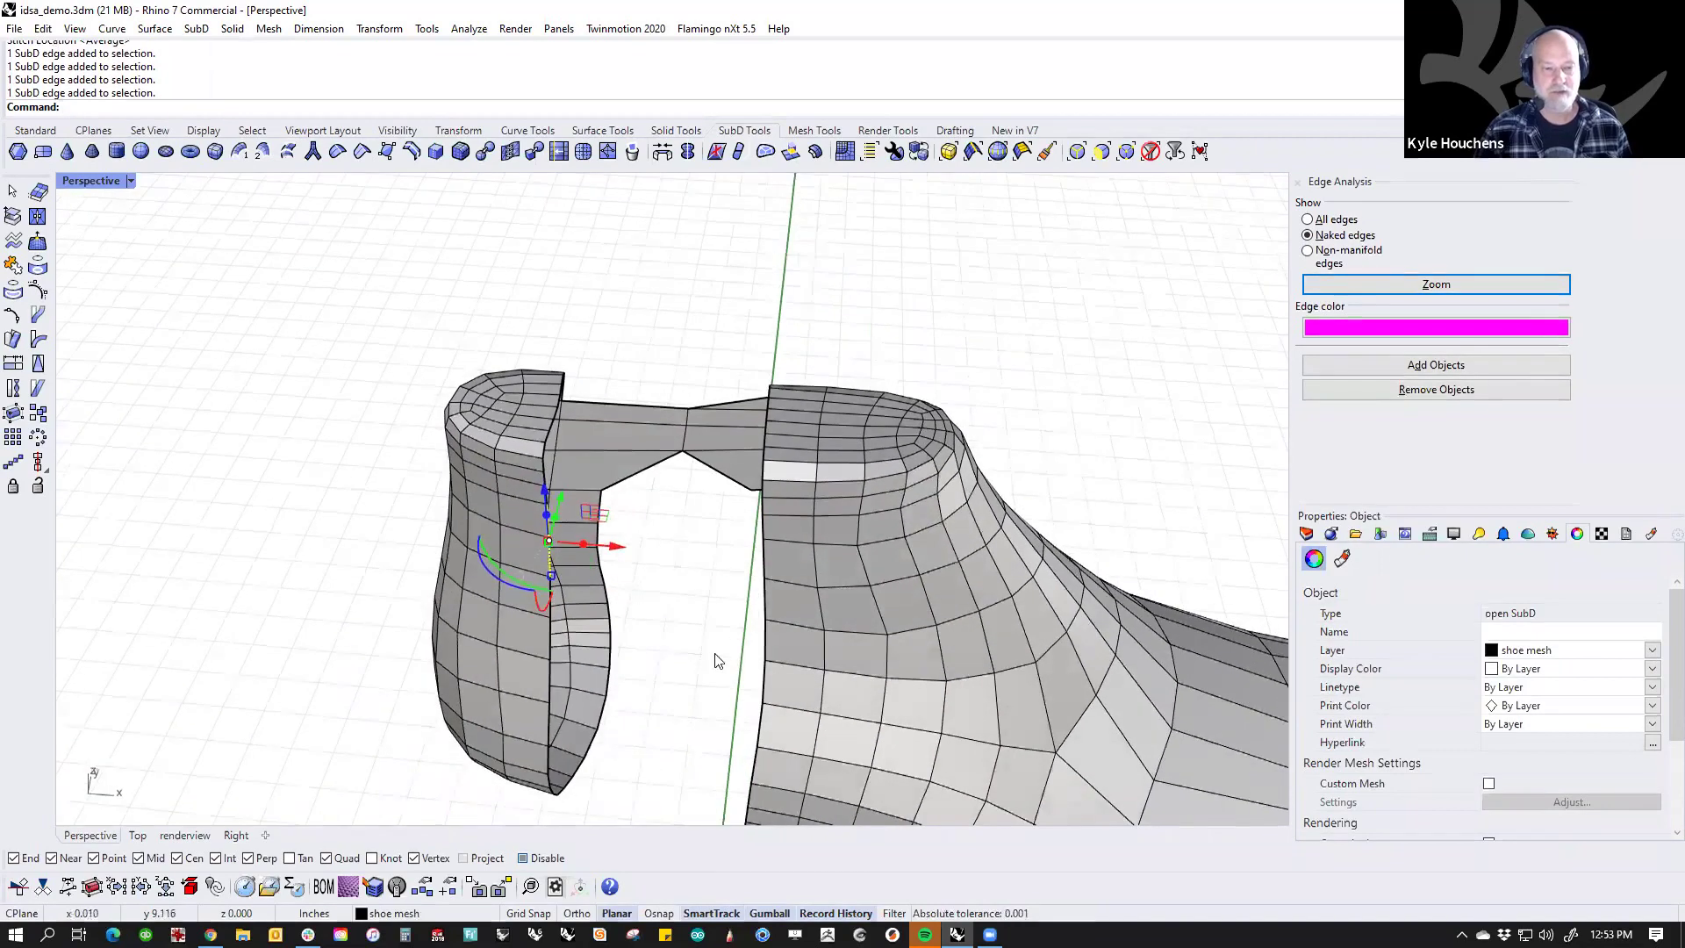
pyautogui.write('st')
pyautogui.press('Return')
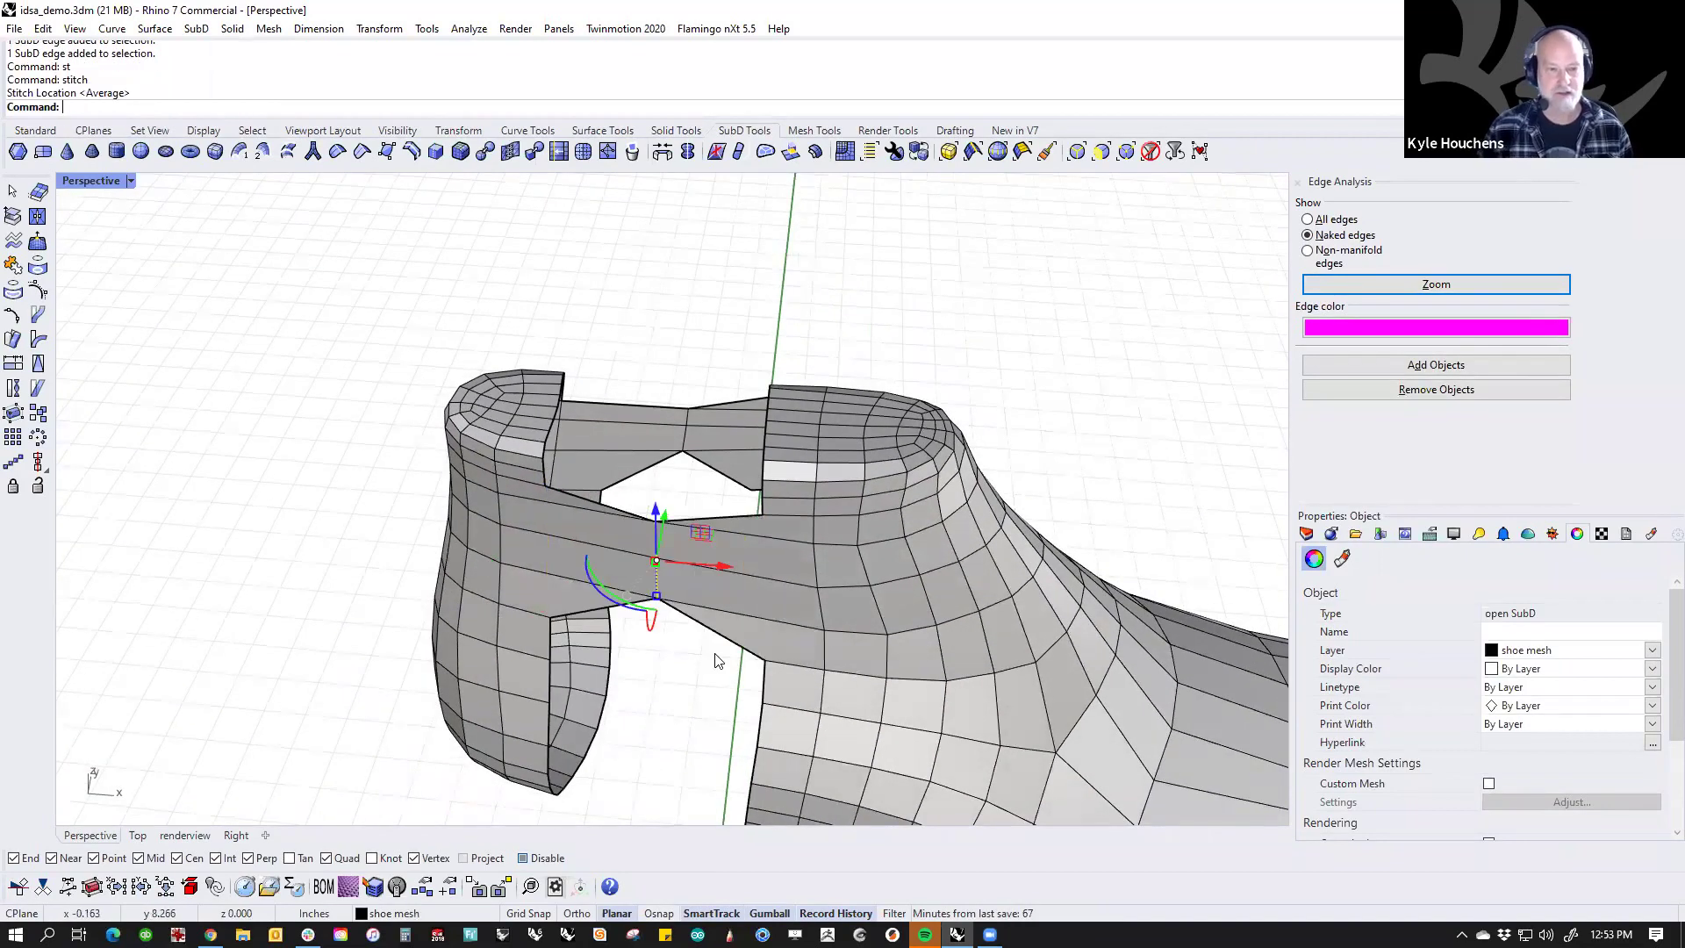
# Step: Try to stitch the remaining naked edge chain of the heel piece to the matching chain of the front piece
pyautogui.write('st')
pyautogui.press('Return')
pyautogui.moveTo(688, 655); pyautogui.dragTo(702, 583, button='right')
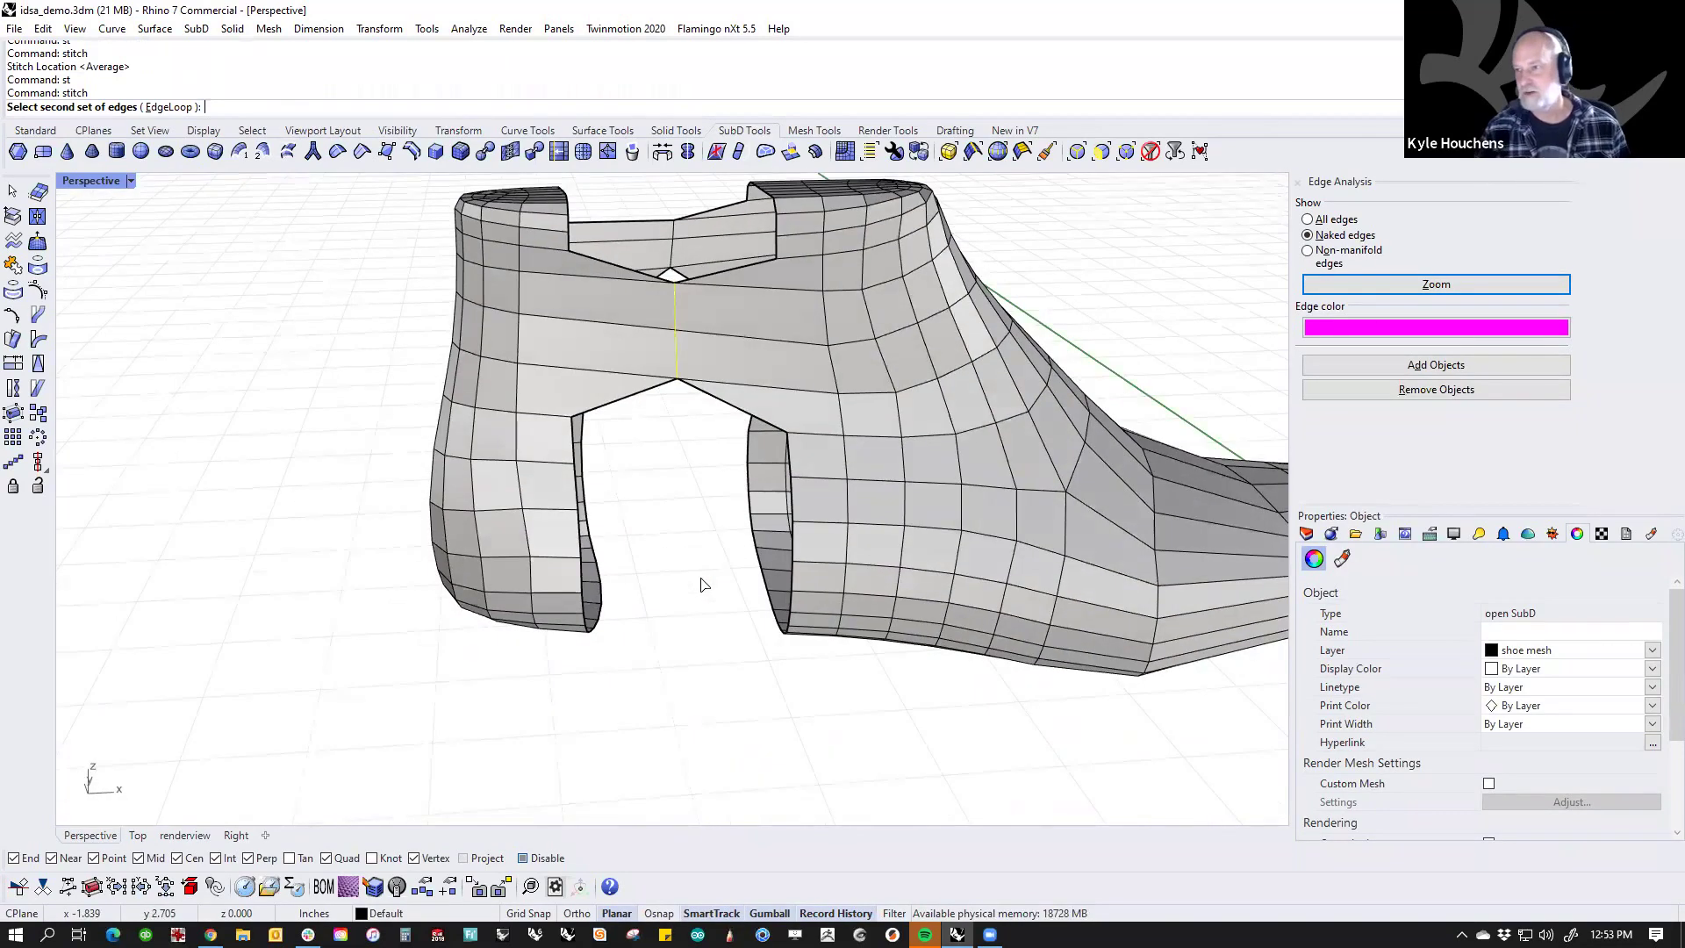
pyautogui.moveTo(626, 527); pyautogui.dragTo(534, 423, button='right')
pyautogui.click(530, 417)
pyautogui.doubleClick(586, 416)
pyautogui.moveTo(628, 505); pyautogui.dragTo(744, 439, button='right')
pyautogui.click(778, 435)
pyautogui.doubleClick(744, 439)
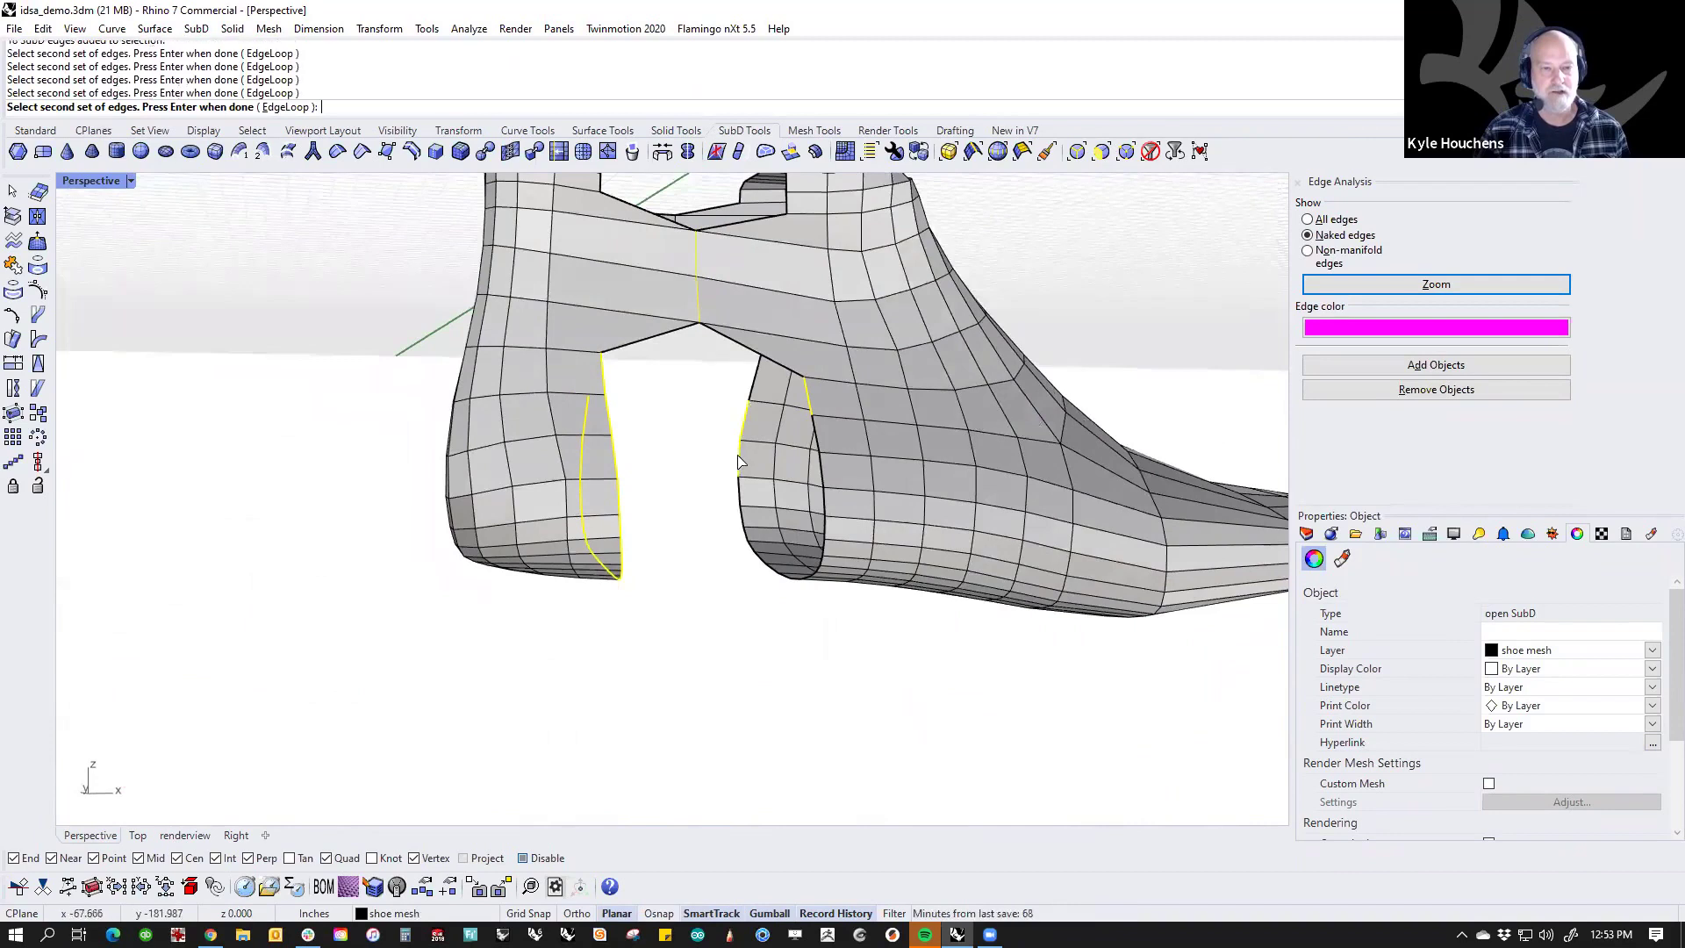
pyautogui.moveTo(707, 518); pyautogui.dragTo(645, 572, button='right')
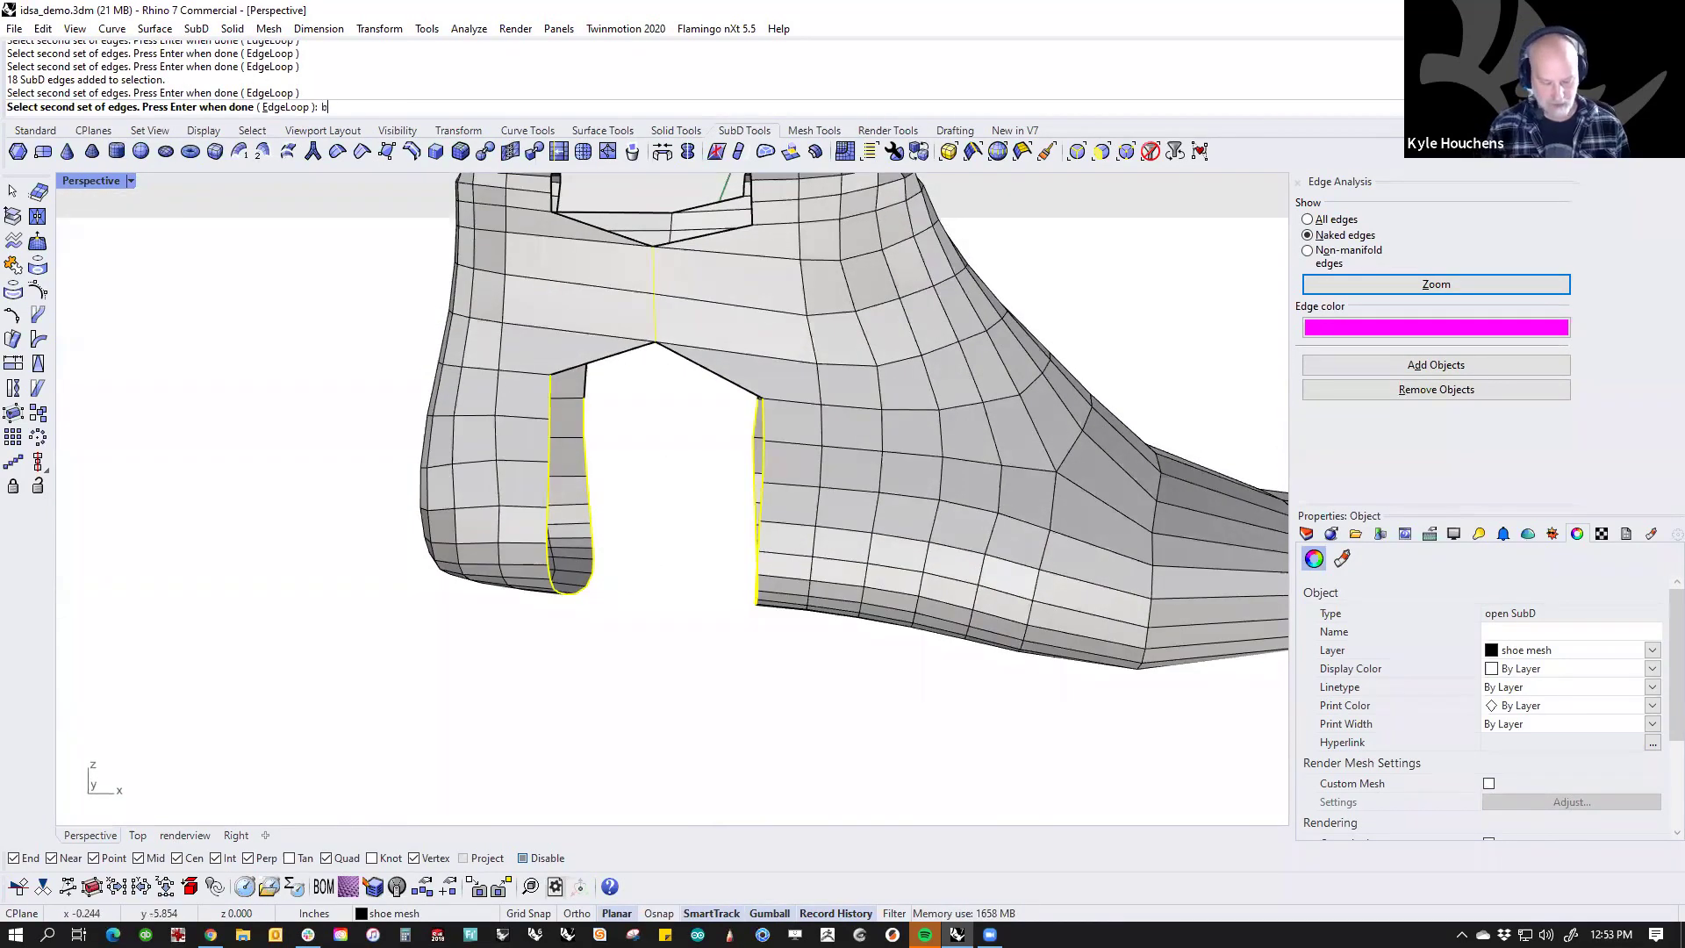
pyautogui.press('Return')
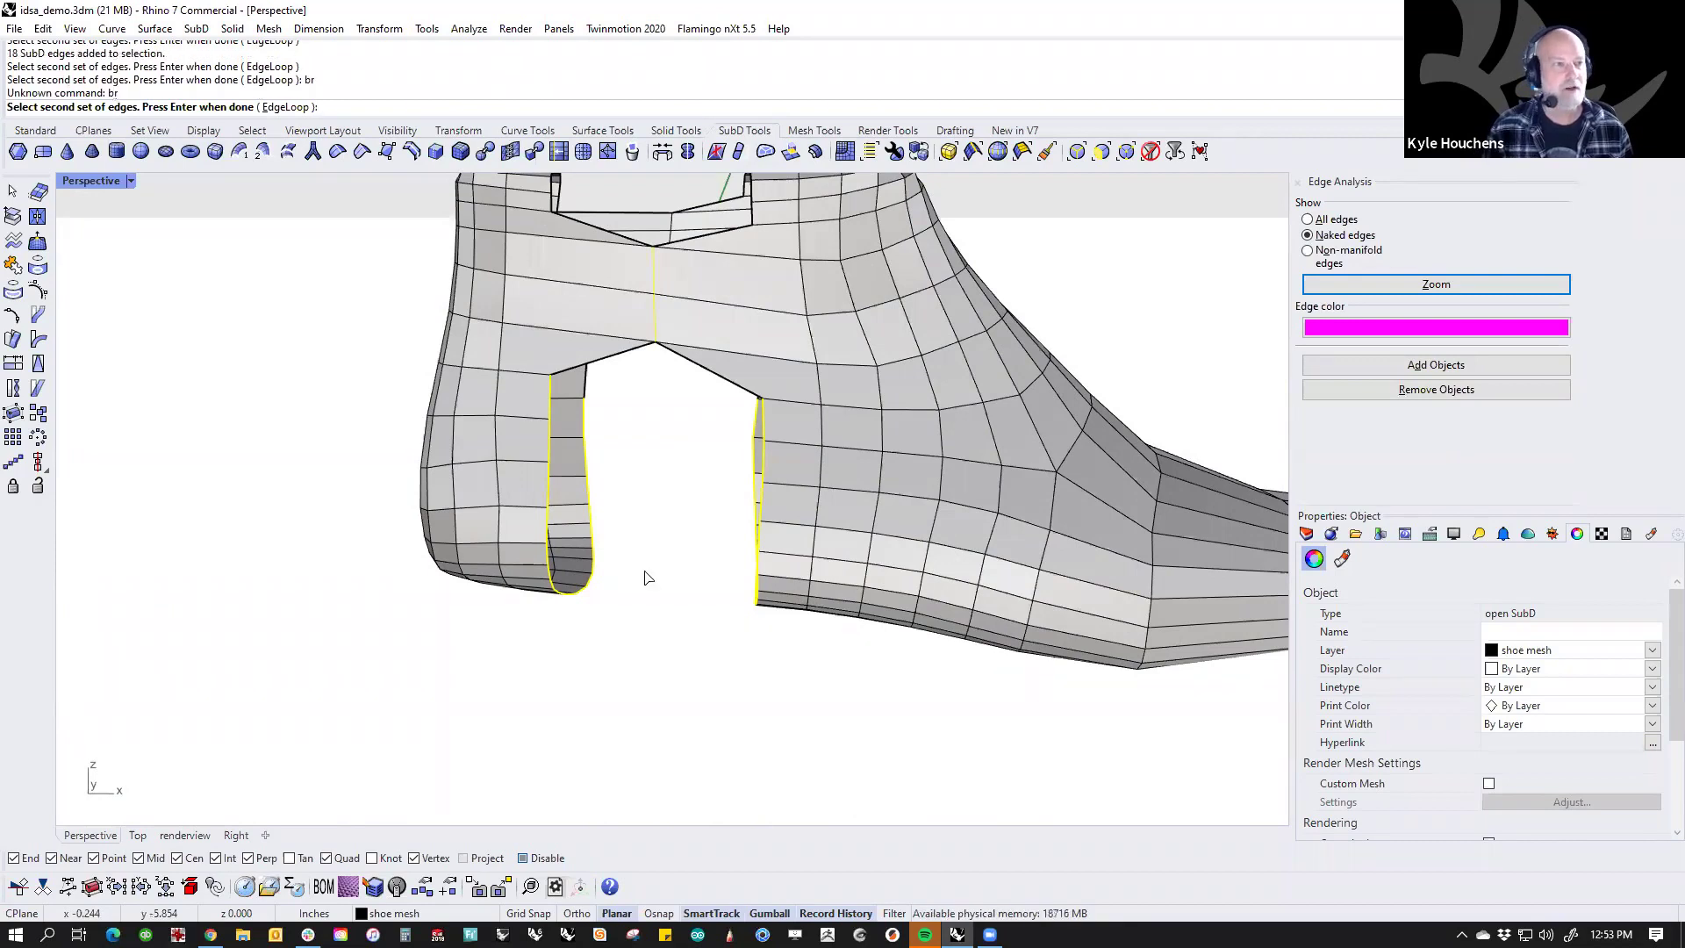
pyautogui.press('Return')
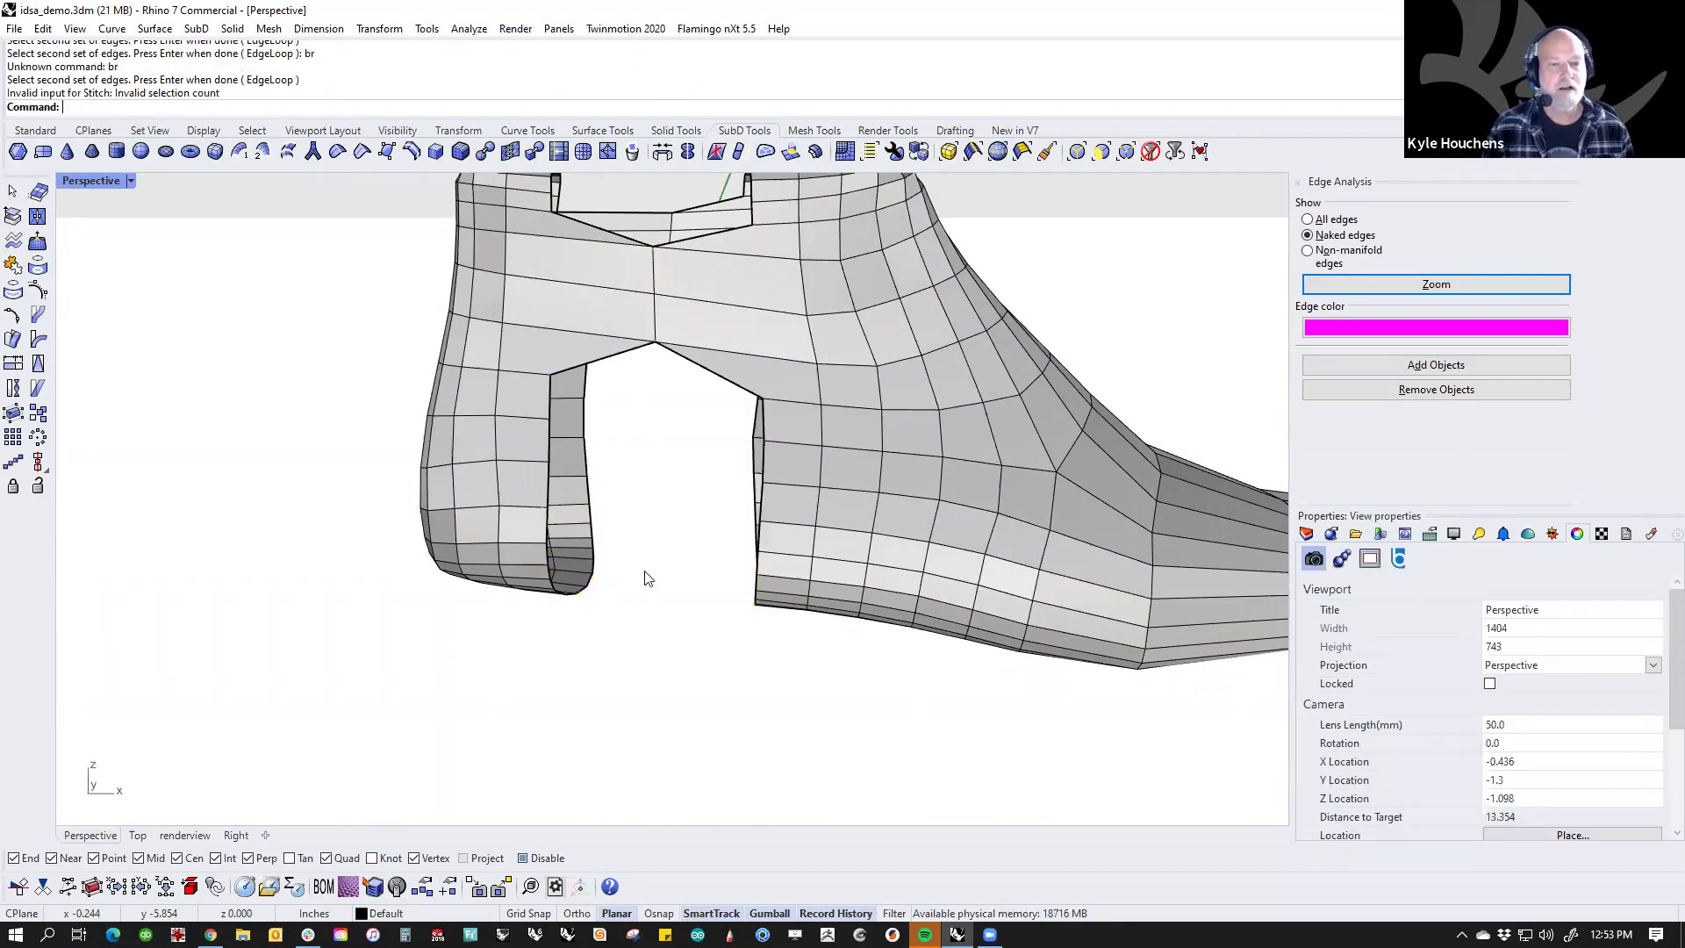
pyautogui.write('st')
pyautogui.press('Return')
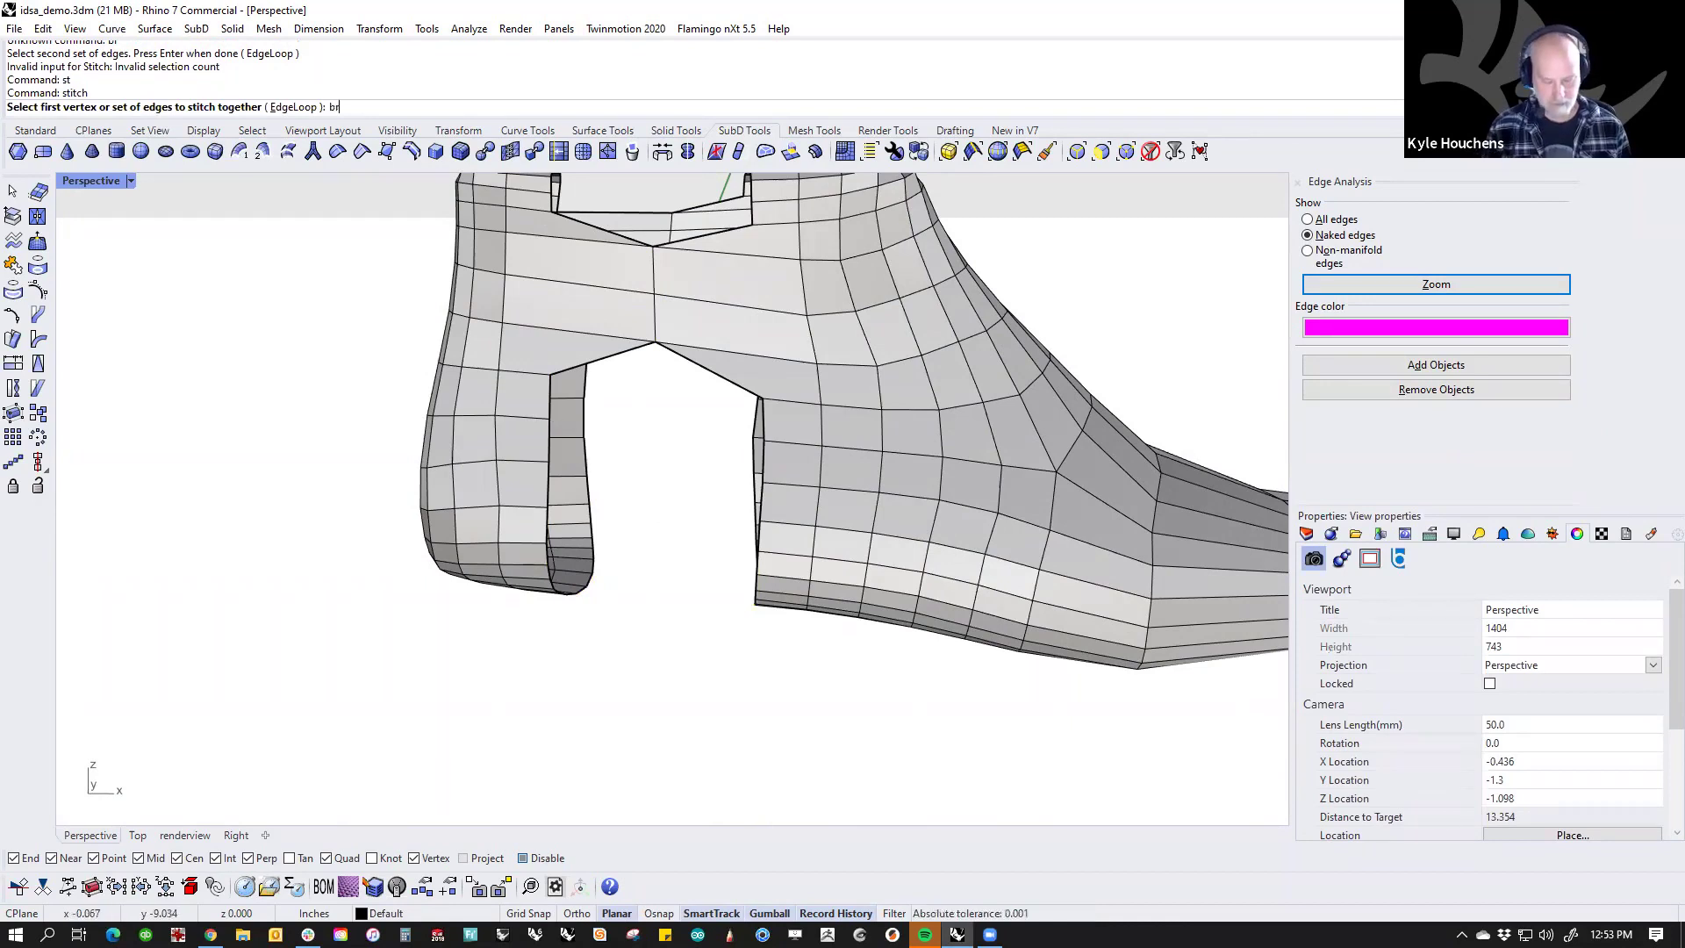
pyautogui.write('br')
pyautogui.press('Return')
pyautogui.click(553, 406)
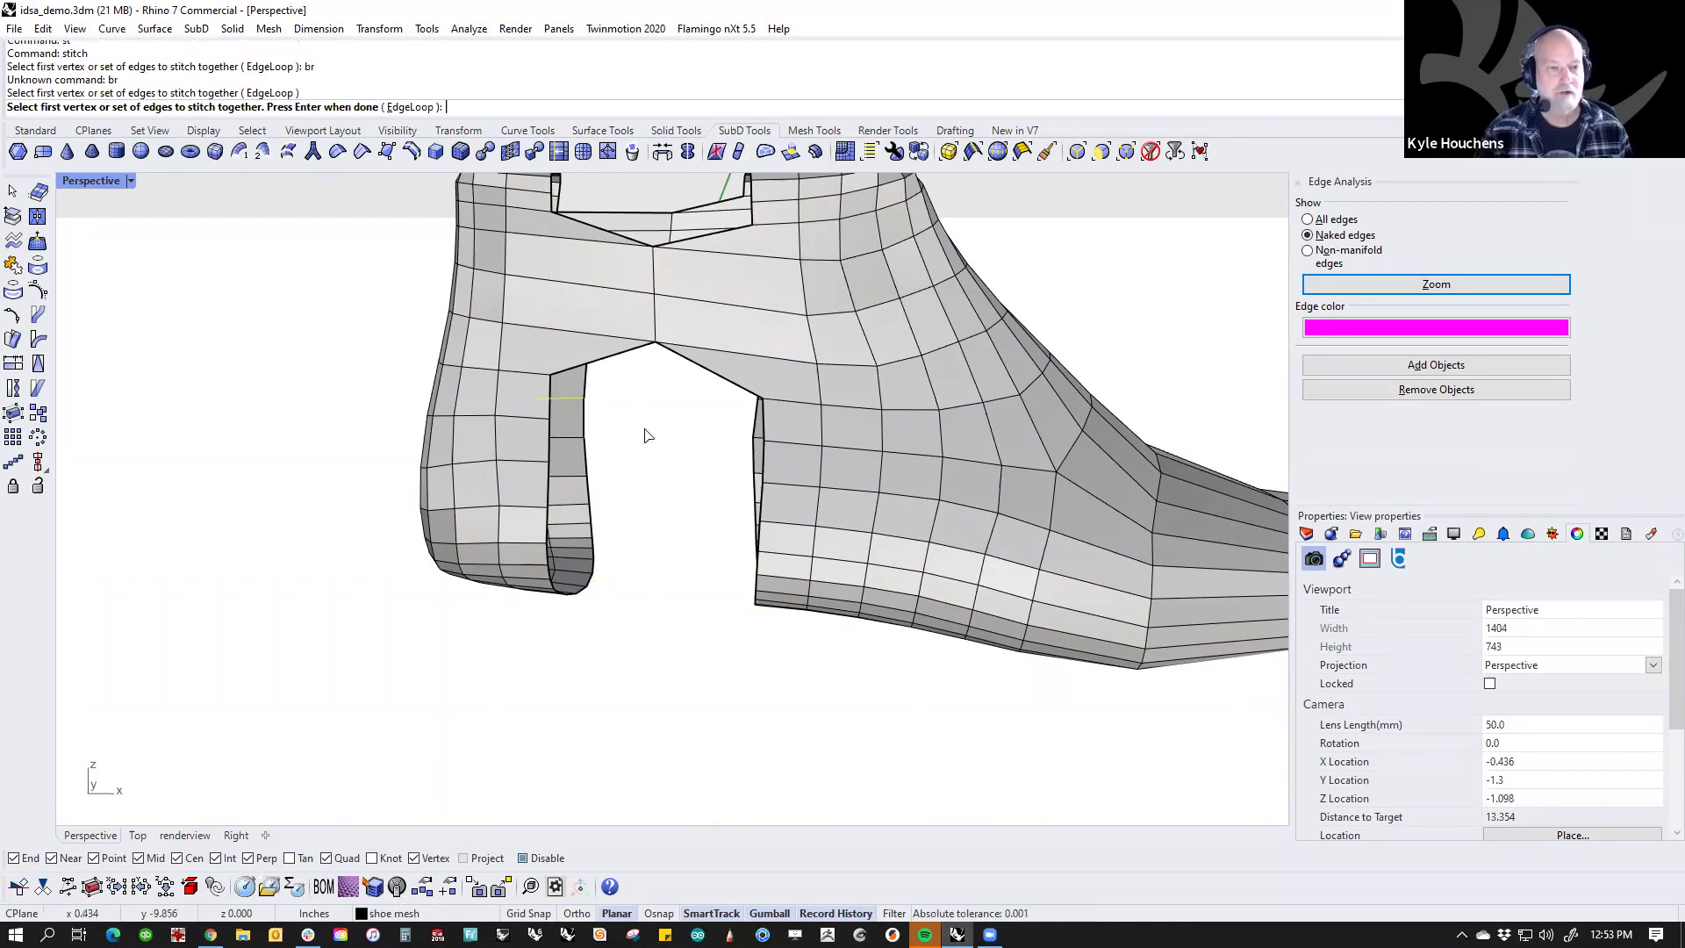
pyautogui.press('Return')
pyautogui.write('st')
pyautogui.press('Return')
pyautogui.press('Escape')
# Step: Bridge four naked edges of the heel piece to the four facing edges of the front piece on the gap's near side, using 2 segments
pyautogui.write('bridge')
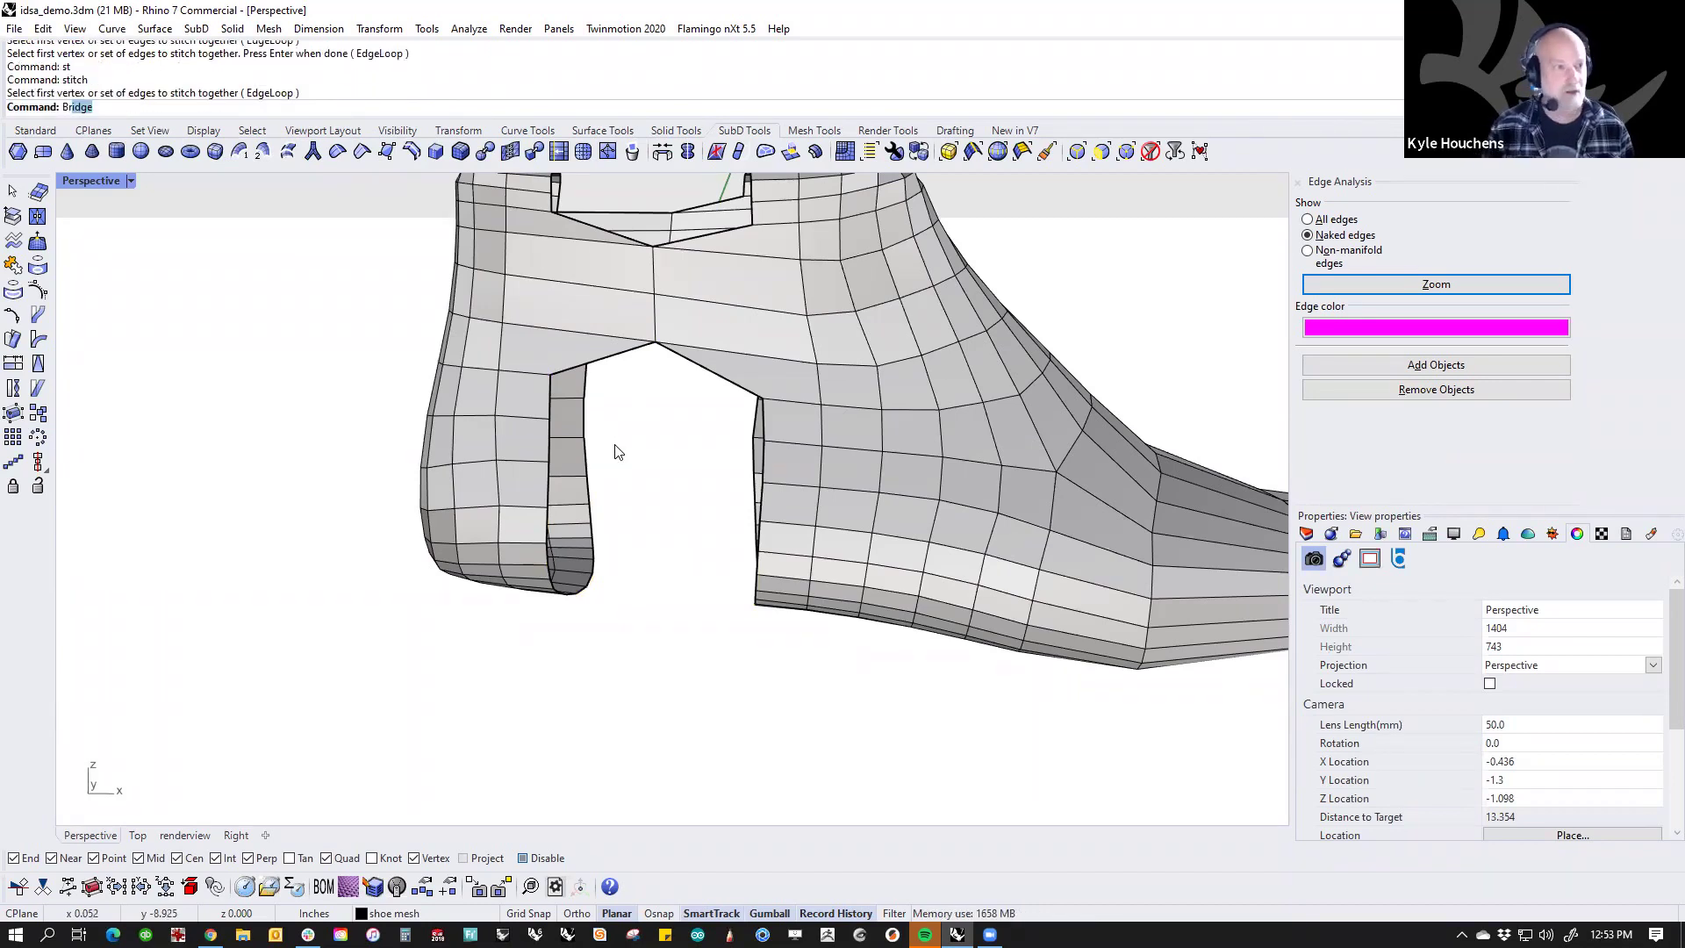
pyautogui.press('Return')
pyautogui.click(550, 395)
pyautogui.click(549, 428)
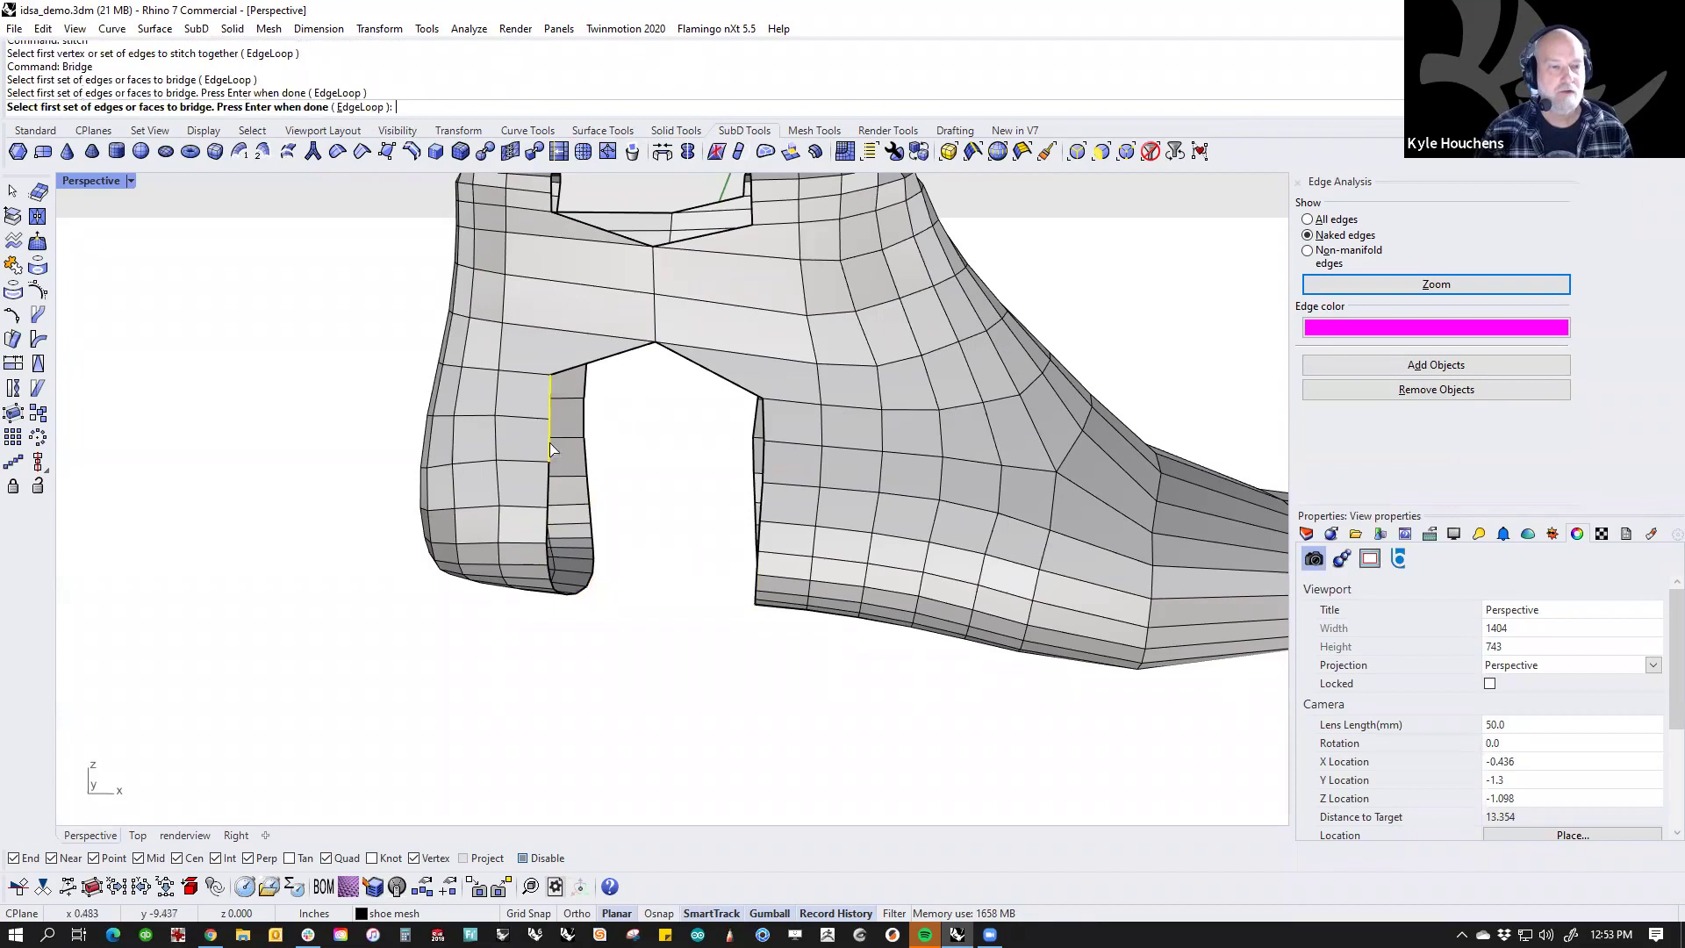
pyautogui.click(549, 470)
pyautogui.click(548, 518)
pyautogui.press('Return')
pyautogui.click(762, 423)
pyautogui.click(762, 461)
pyautogui.click(762, 507)
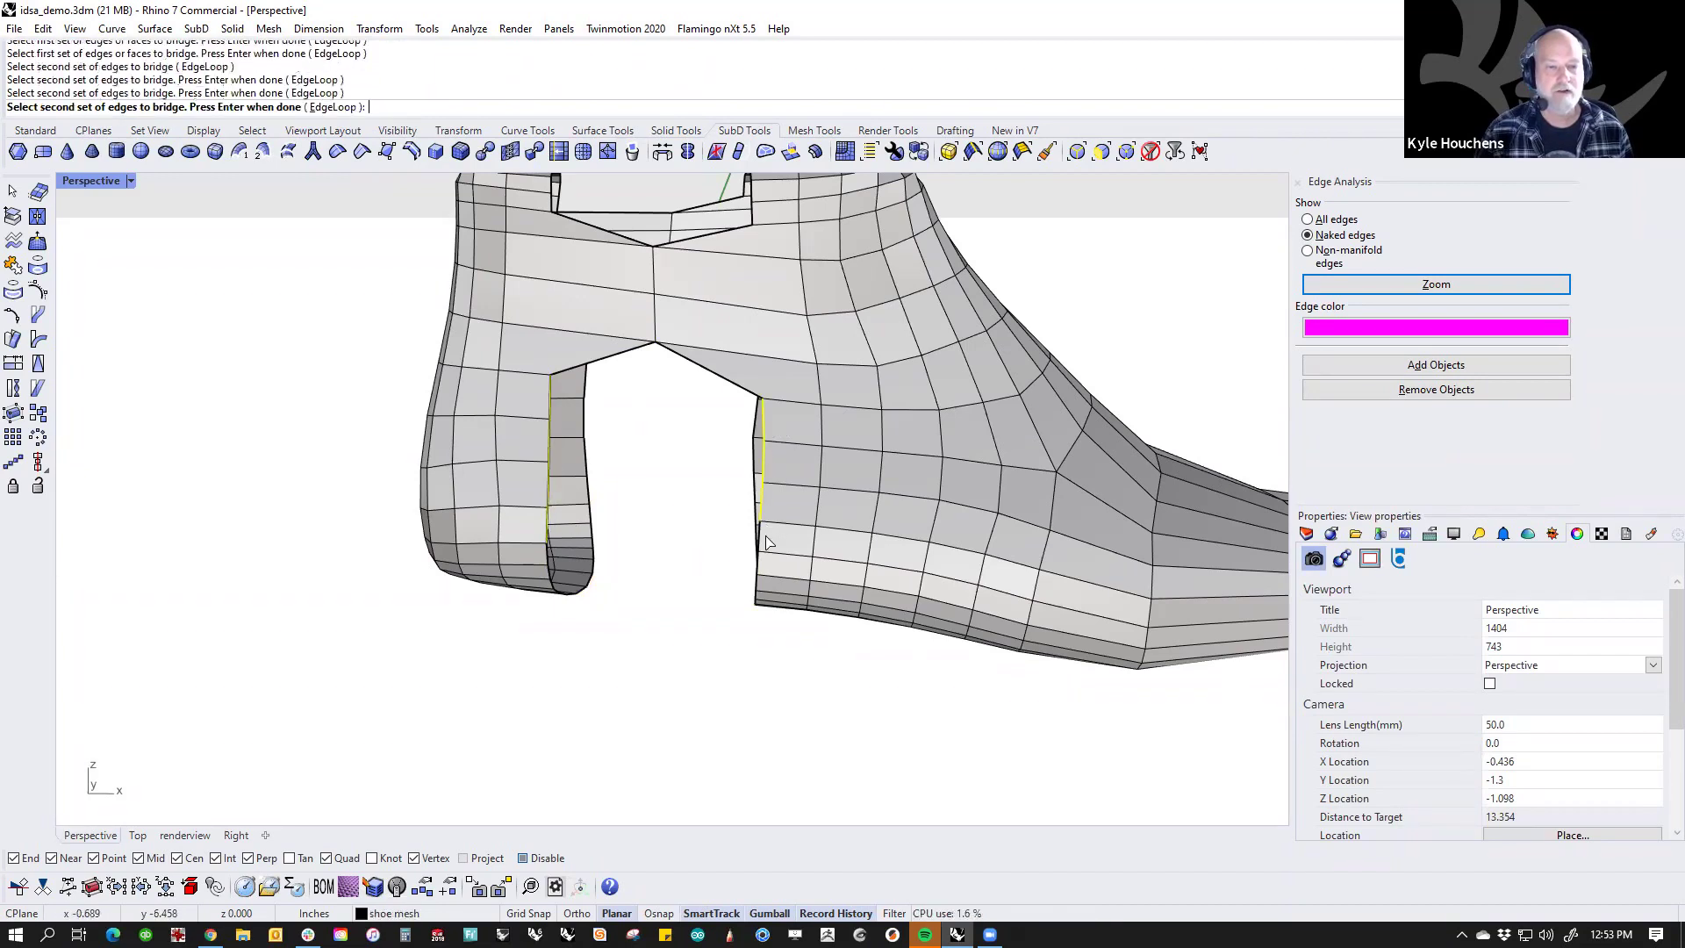
pyautogui.click(764, 539)
pyautogui.press('Return')
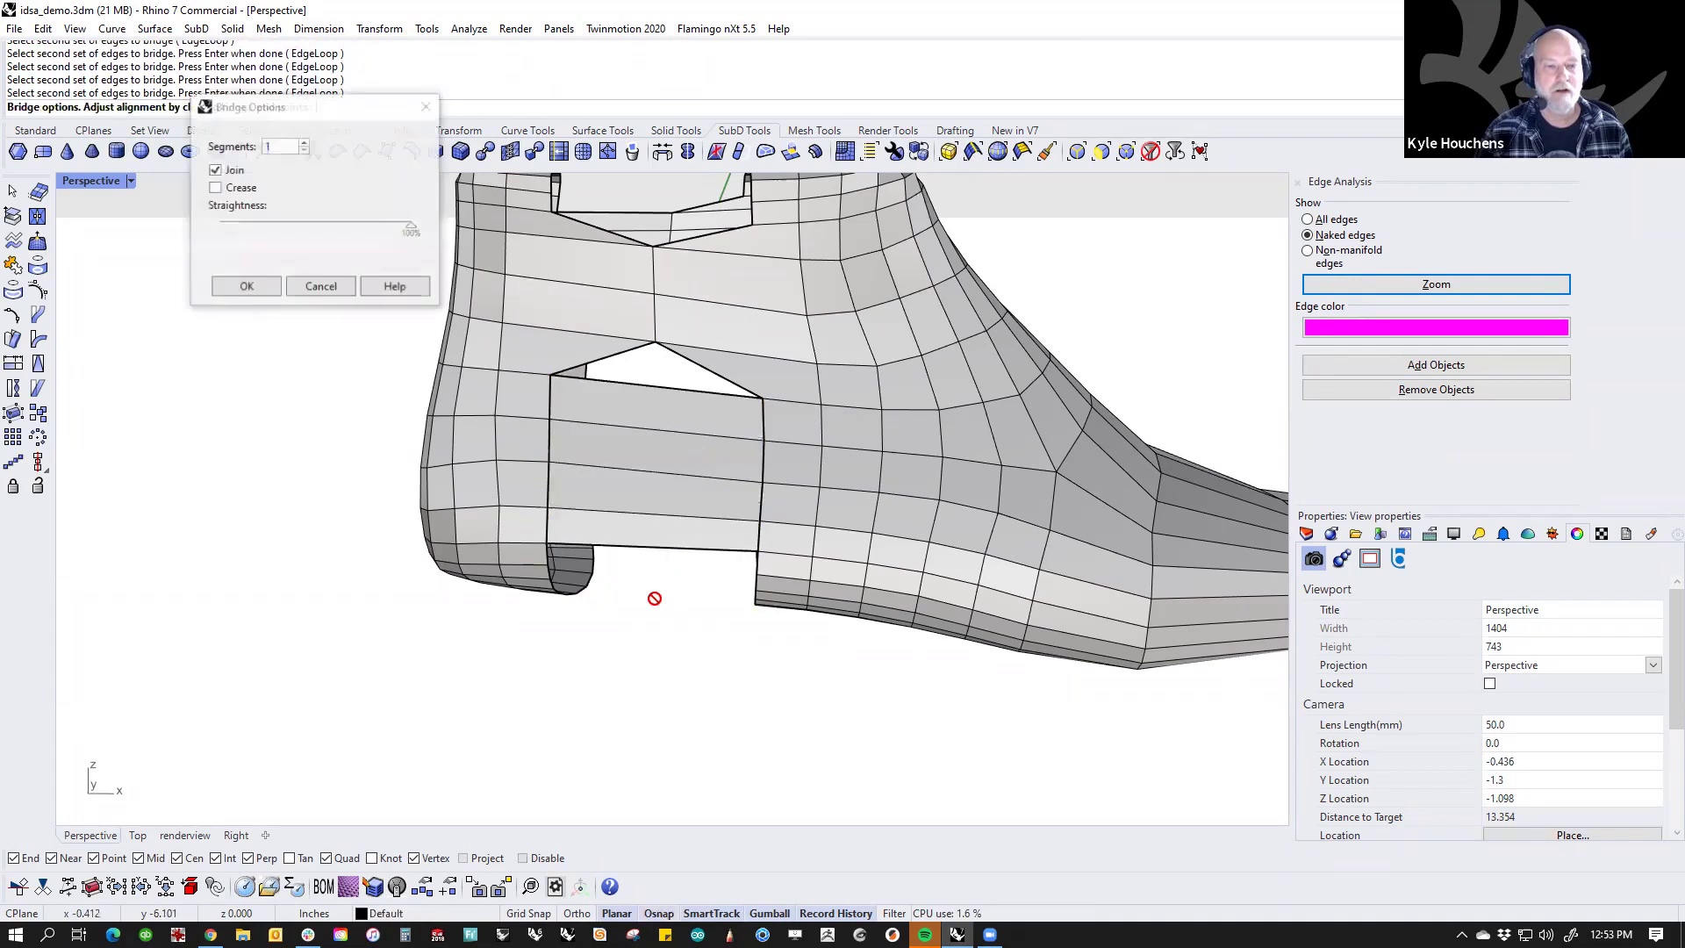
pyautogui.click(292, 146)
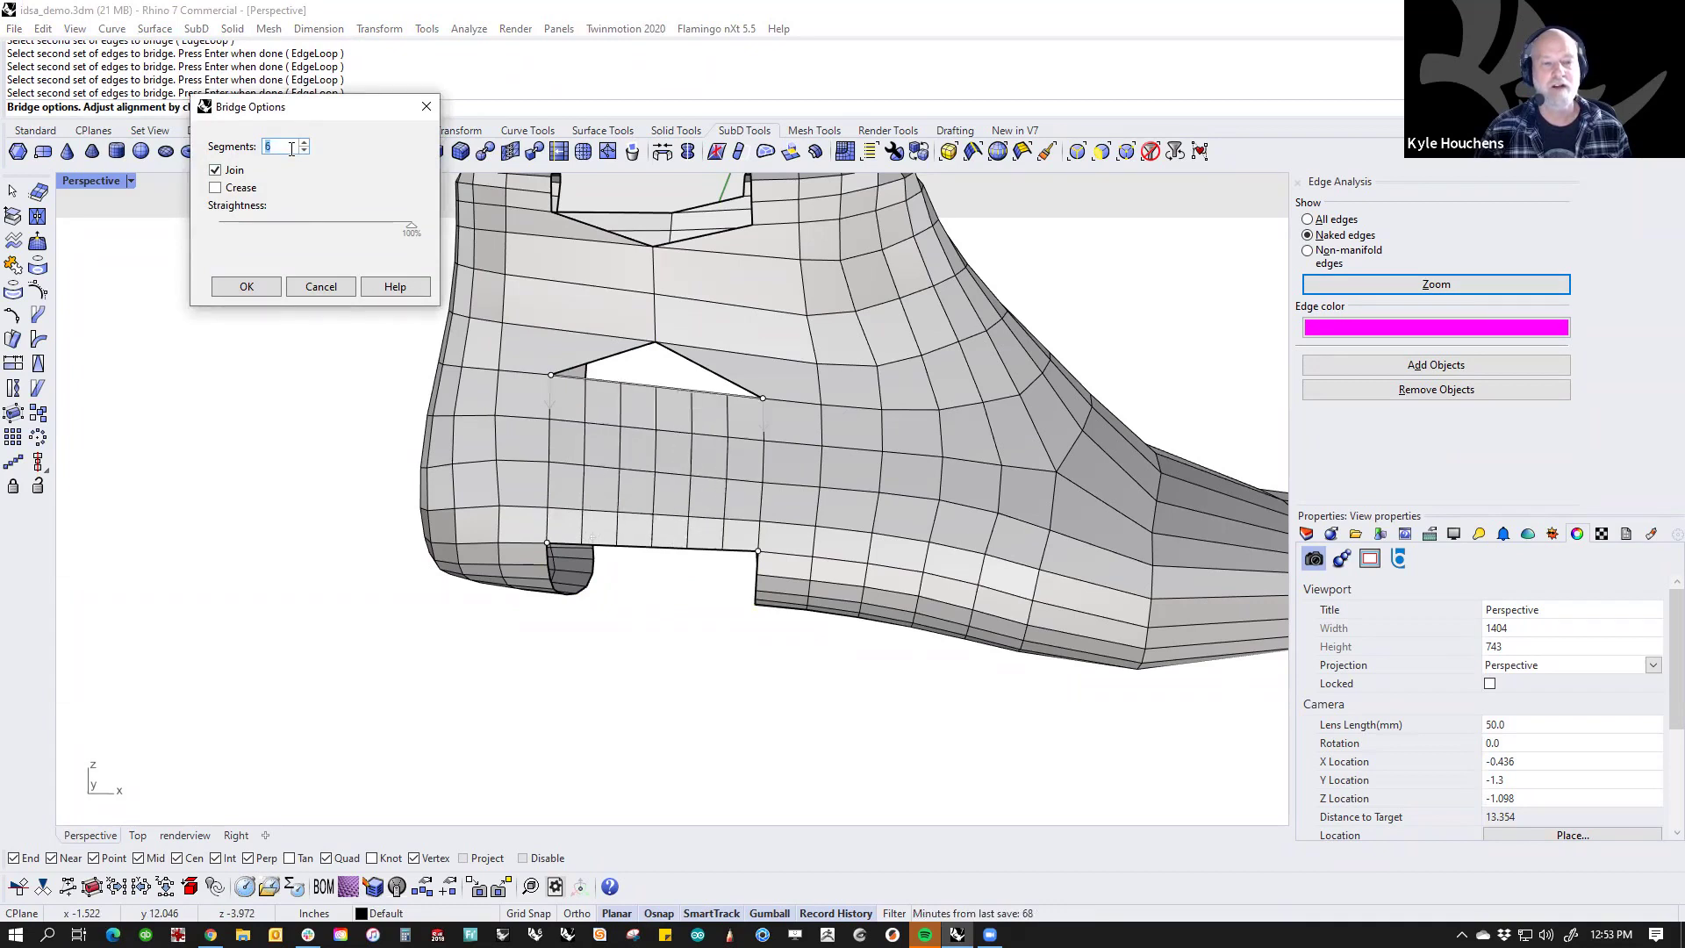
pyautogui.click(247, 286)
# Step: Try to stitch the upper apex vertex of the triangular opening to the middle vertex of the new bridge at the Average location
pyautogui.keyDown('ctrl'); pyautogui.keyDown('shift'); pyautogui.click(683, 357); pyautogui.keyUp('shift'); pyautogui.keyUp('ctrl')
pyautogui.click(658, 361)
pyautogui.keyDown('ctrl'); pyautogui.keyDown('shift'); pyautogui.click(655, 343); pyautogui.keyUp('shift'); pyautogui.keyUp('ctrl')
pyautogui.keyDown('ctrl'); pyautogui.keyDown('shift'); pyautogui.click(654, 386); pyautogui.keyUp('shift'); pyautogui.keyUp('ctrl')
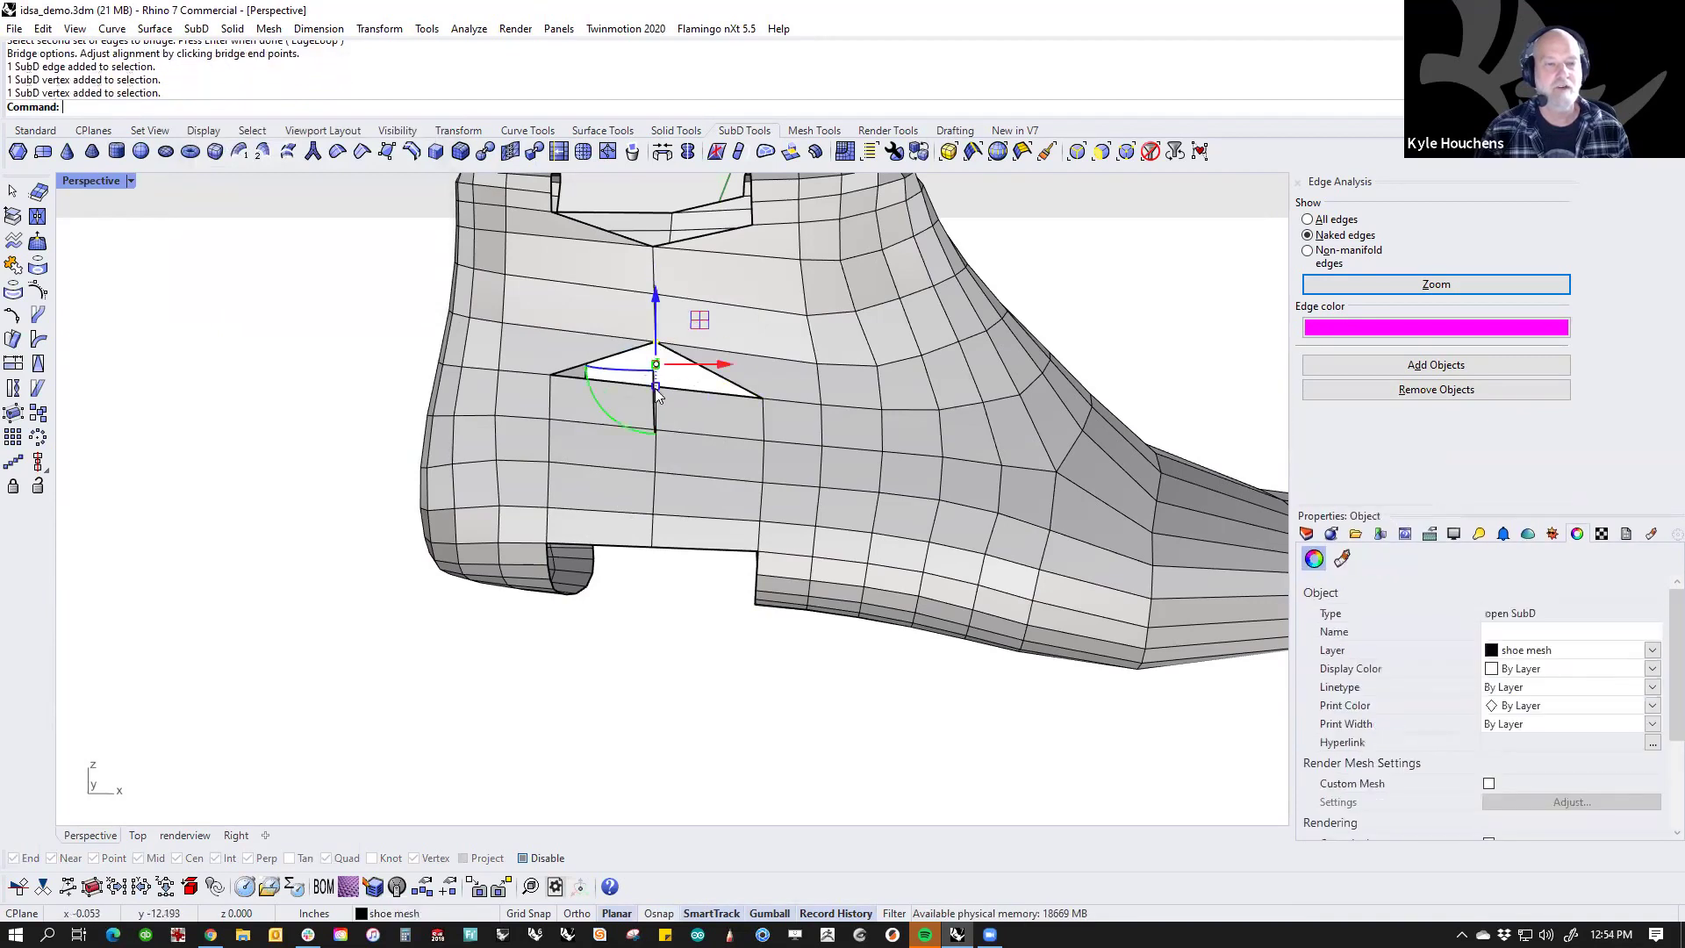
pyautogui.write('st3')
pyautogui.press('Return')
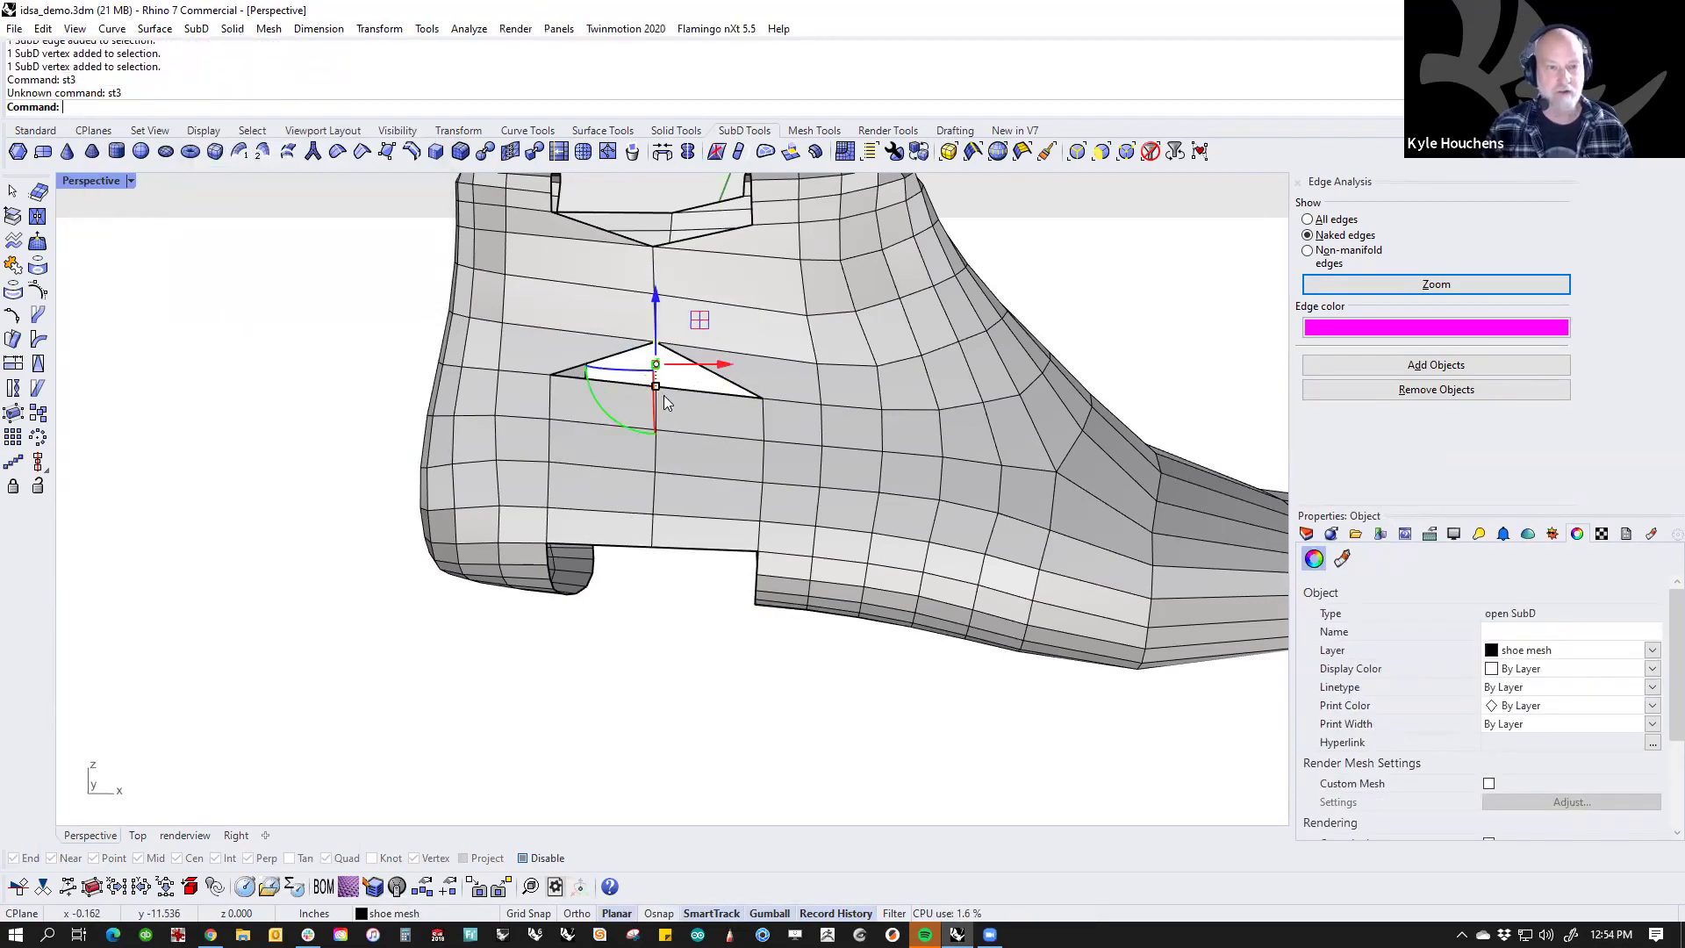
pyautogui.write('st')
pyautogui.press('Return')
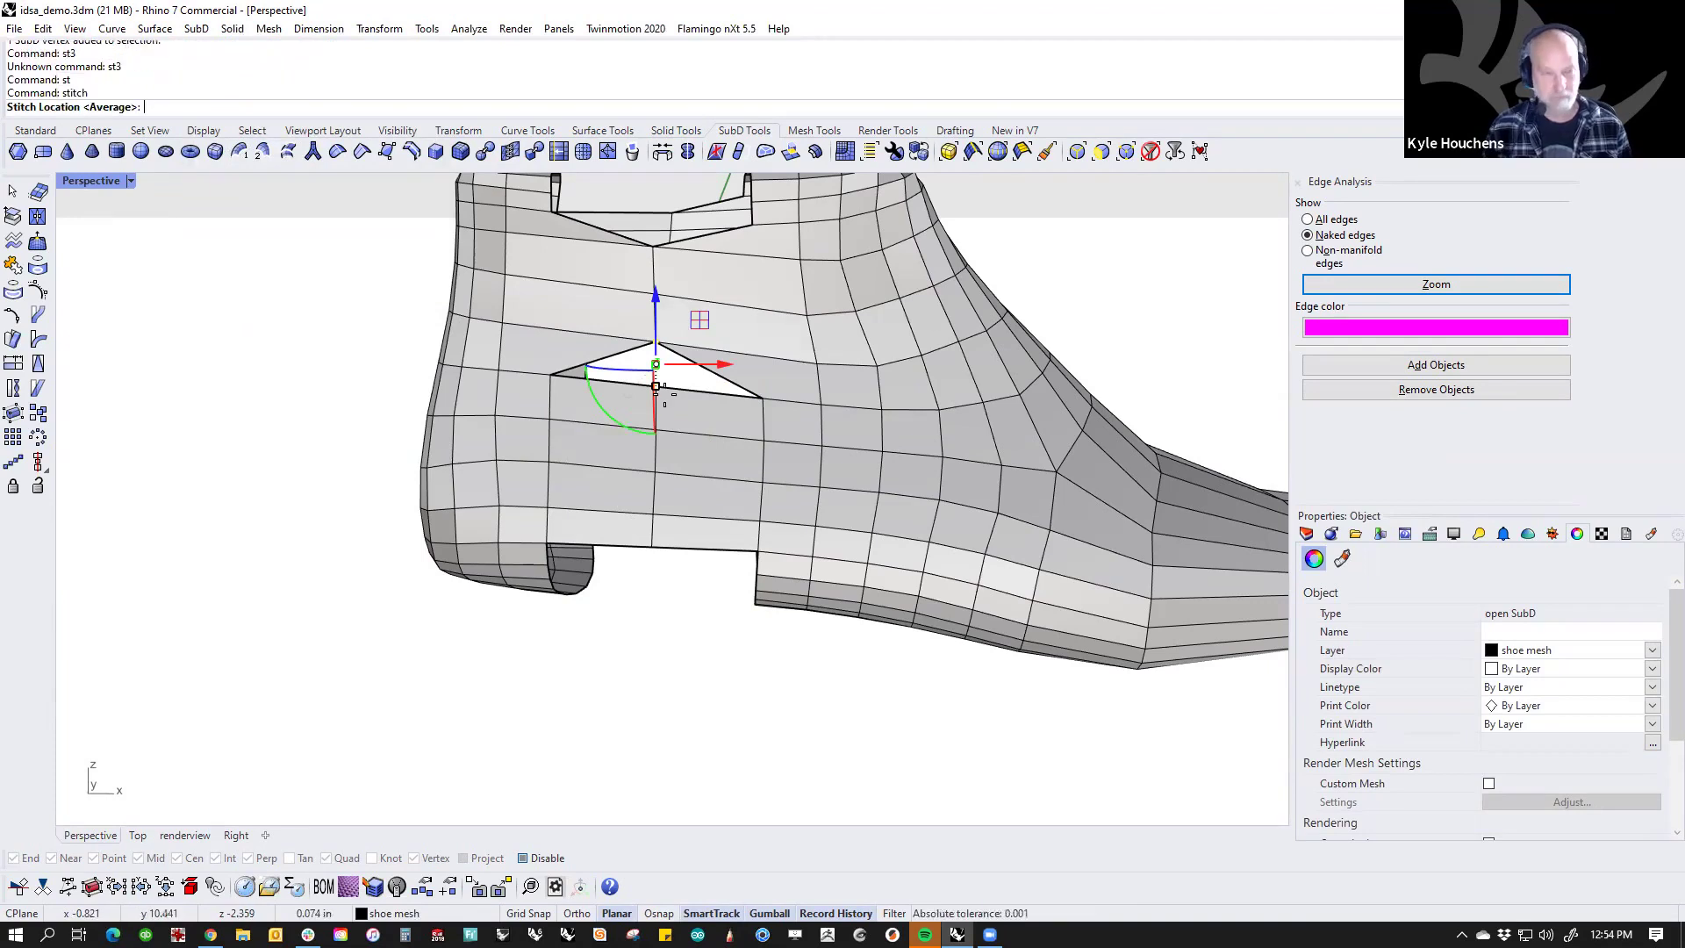
pyautogui.press('Return')
pyautogui.write('st')
pyautogui.press('Return')
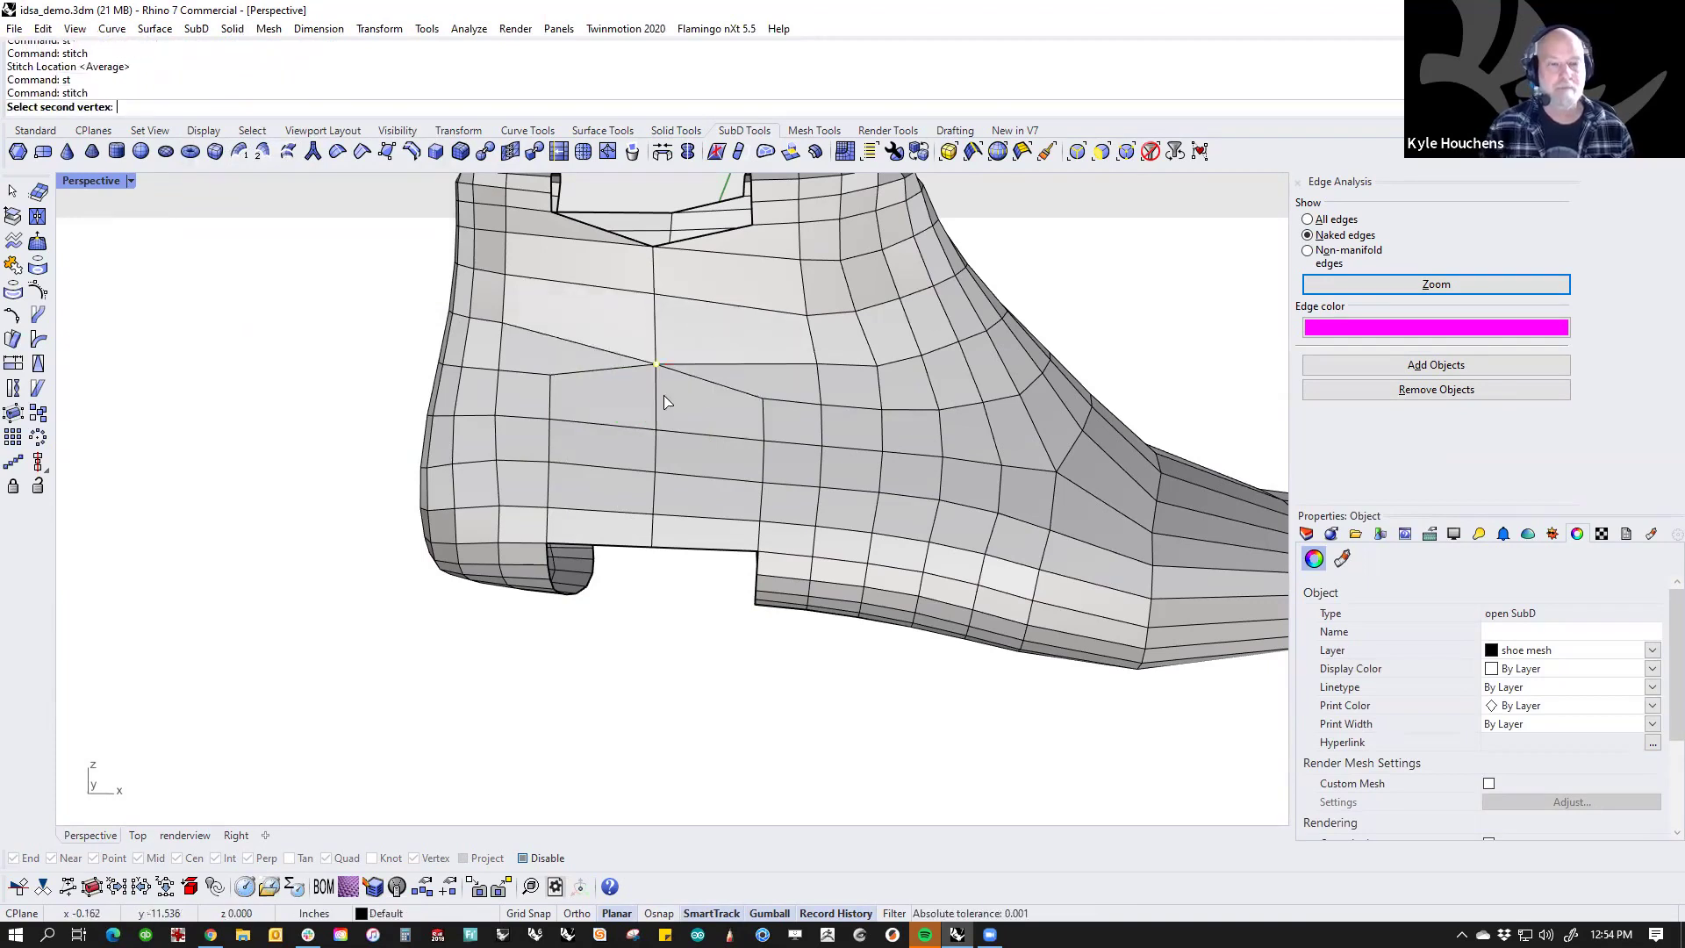
# Step: Exit the repeated Stitch command and undo the vertex stitch at the triangular opening
pyautogui.moveTo(688, 576); pyautogui.dragTo(686, 643, button='right')
pyautogui.hotkey('ctrl', 'z')
pyautogui.press('Escape')
pyautogui.hotkey('ctrl', 'z')
# Step: Insert a vertical edge line on the heel side, from the triangular opening's corner up to the notch corner at the ankle rim
pyautogui.scroll(3, 677, 677)
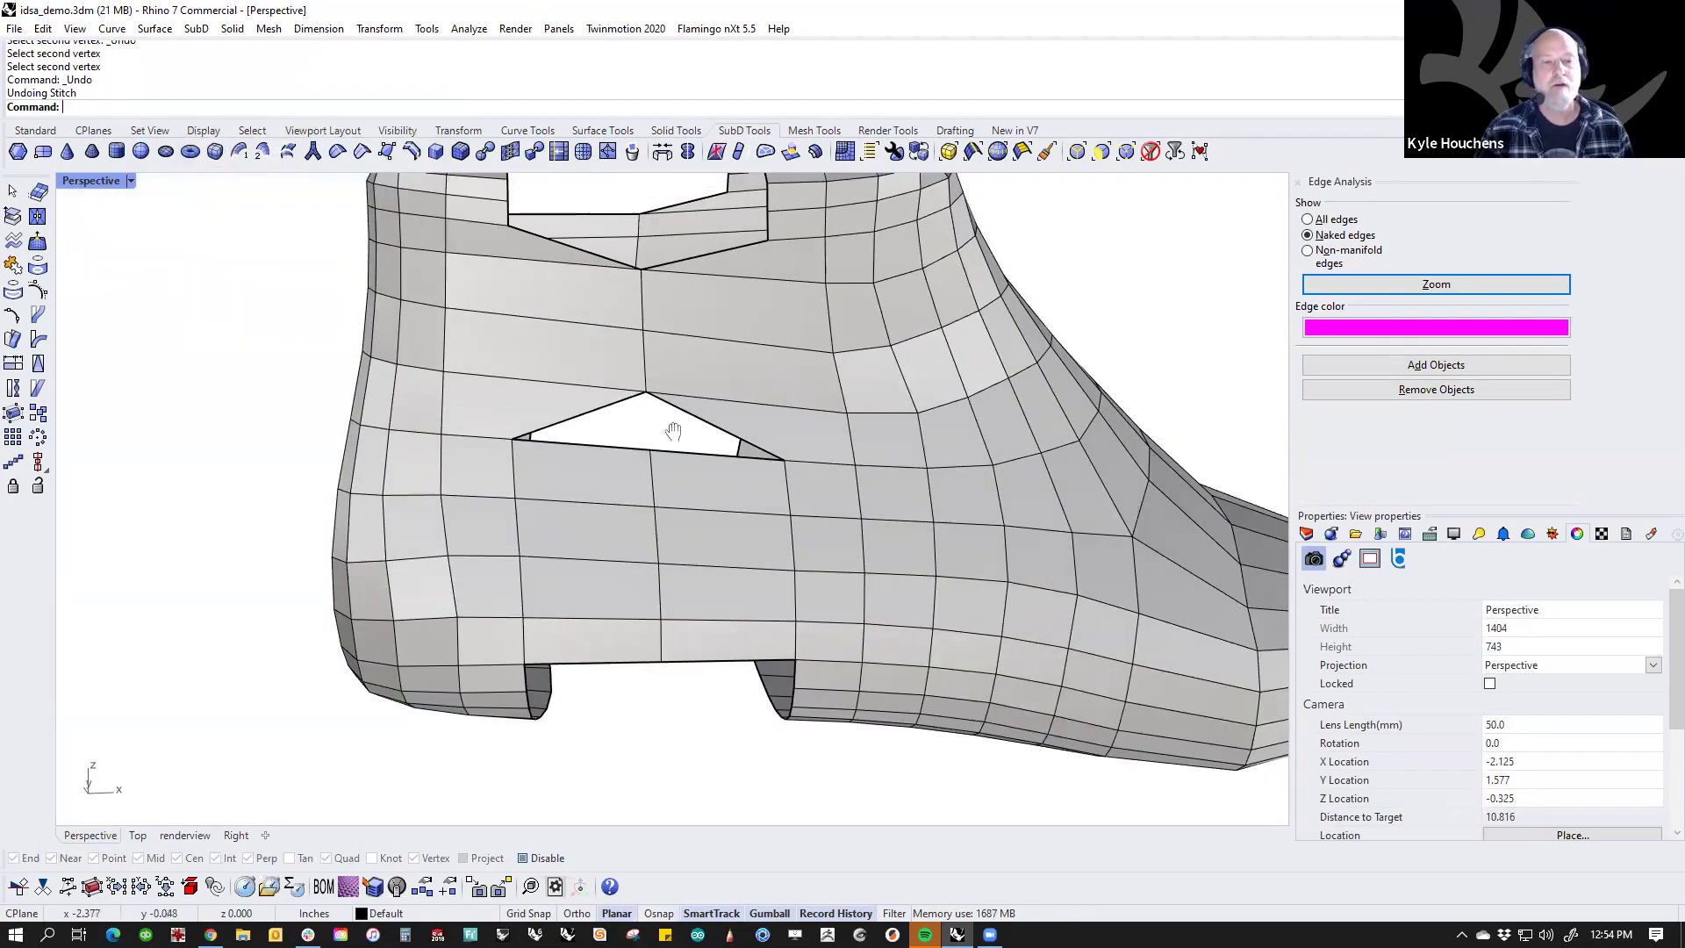
pyautogui.moveTo(672, 430); pyautogui.dragTo(629, 492, button='right')
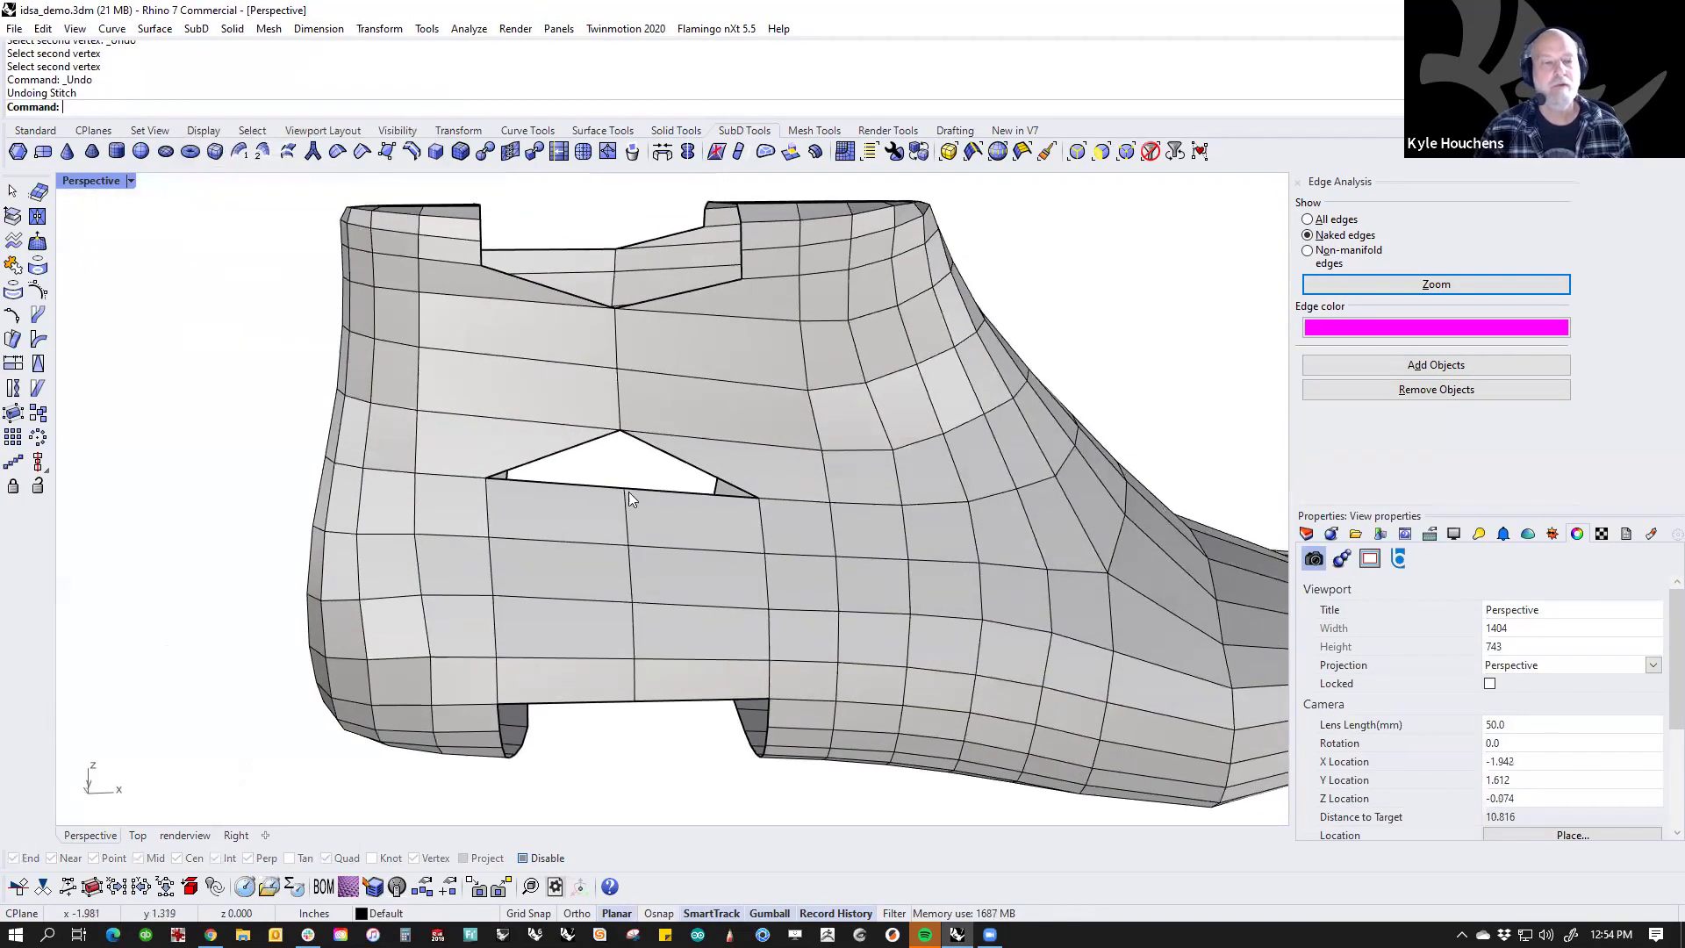
pyautogui.click(607, 150)
pyautogui.click(517, 447)
pyautogui.click(486, 478)
pyautogui.click(482, 270)
pyautogui.rightClick(492, 319)
# Step: Insert a matching vertical edge line on the front side, from the opening's other corner up to the rim notch corner
pyautogui.rightClick(719, 488)
pyautogui.click(757, 466)
pyautogui.click(759, 500)
pyautogui.click(744, 279)
pyautogui.rightClick(740, 328)
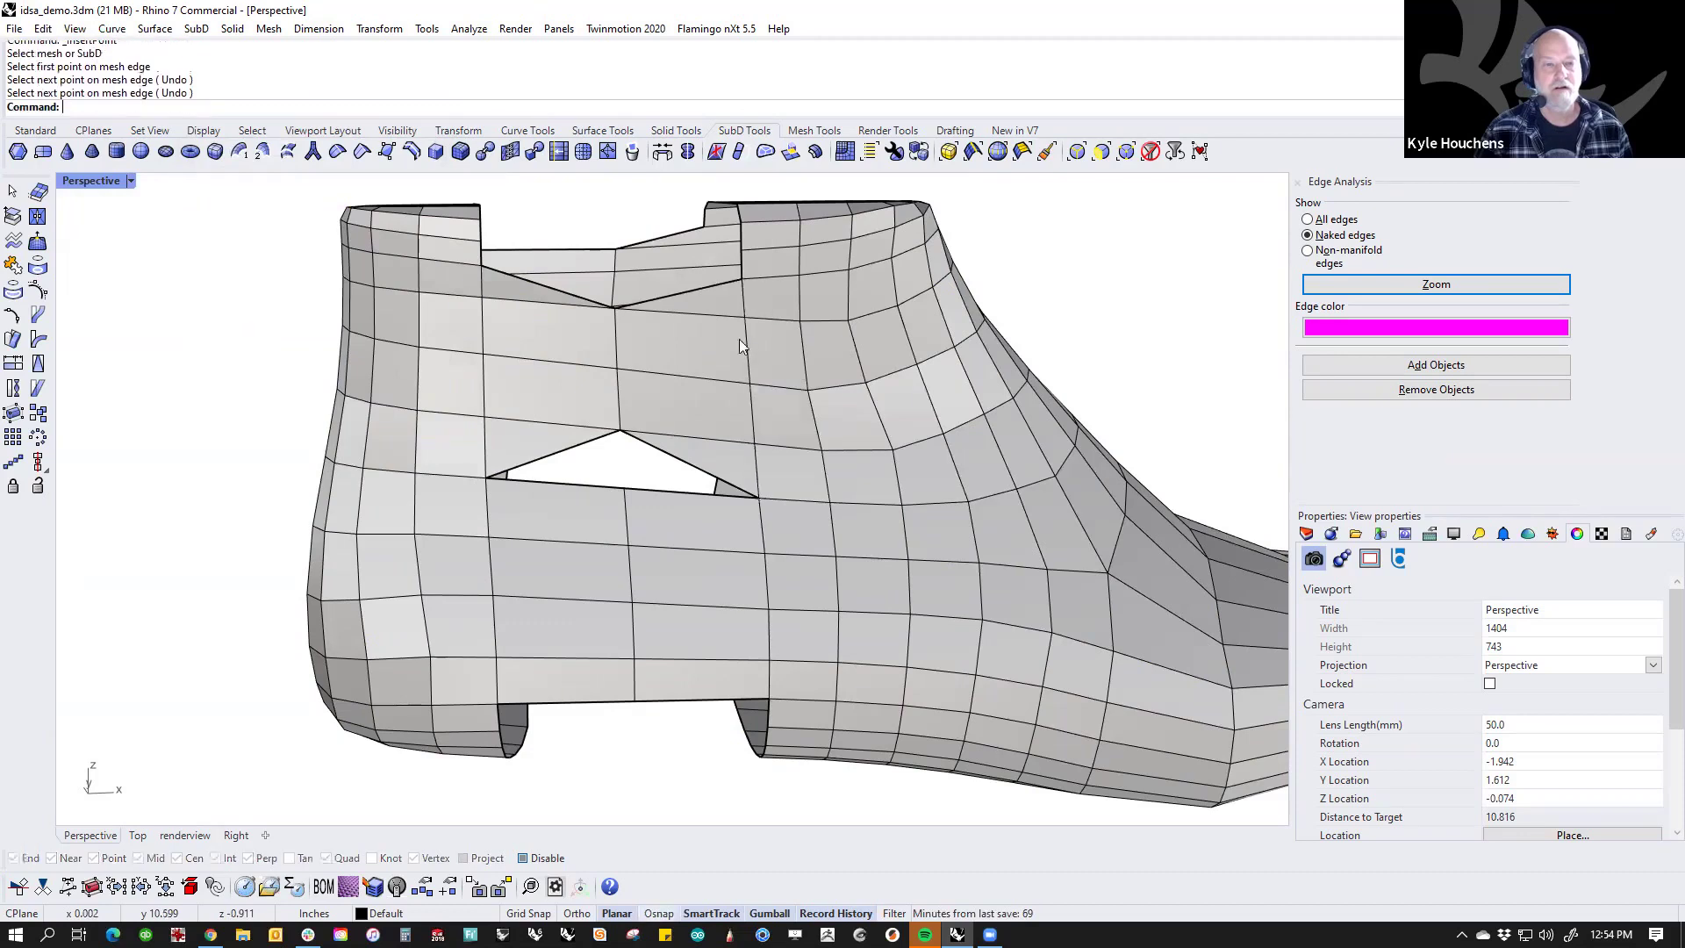
# Step: Delete the two triangular faces on either side of the opening's apex to make the hole four-sided
pyautogui.keyDown('shift'); pyautogui.moveTo(665, 478); pyautogui.dragTo(662, 502, button='right'); pyautogui.keyUp('shift')
pyautogui.keyDown('ctrl'); pyautogui.keyDown('shift'); pyautogui.click(561, 478); pyautogui.keyUp('shift'); pyautogui.keyUp('ctrl')
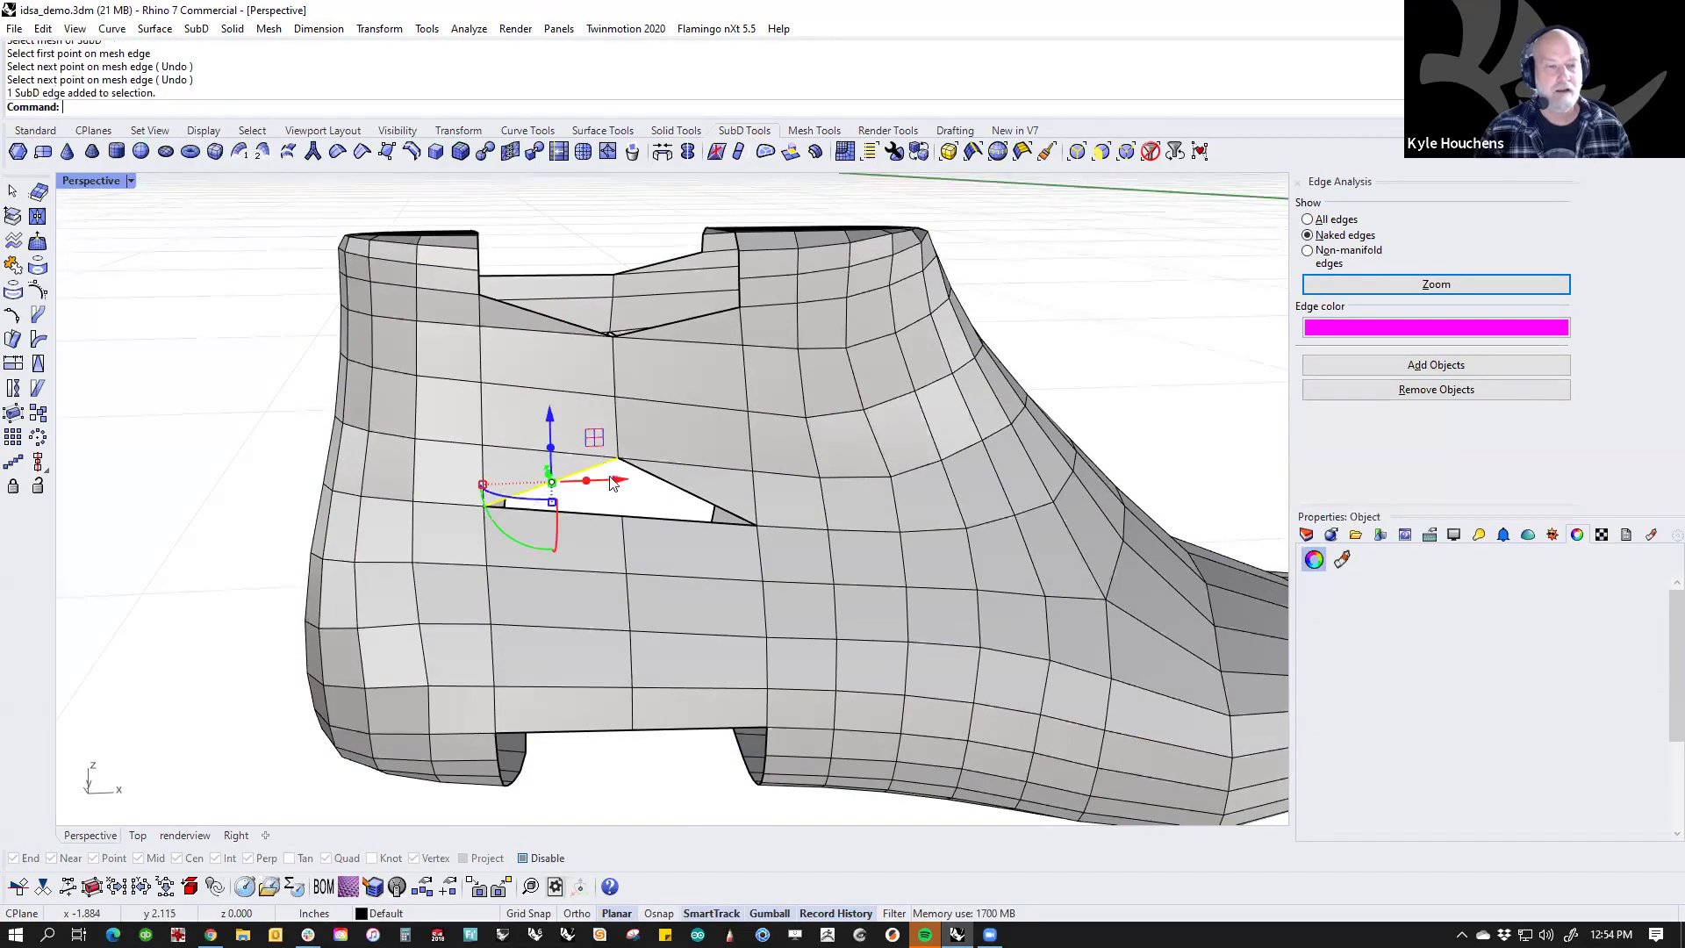
pyautogui.keyDown('ctrl'); pyautogui.keyDown('shift'); pyautogui.click(707, 481); pyautogui.keyUp('shift'); pyautogui.keyUp('ctrl')
pyautogui.press('Escape')
pyautogui.keyDown('ctrl'); pyautogui.keyDown('shift'); pyautogui.click(702, 484); pyautogui.keyUp('shift'); pyautogui.keyUp('ctrl')
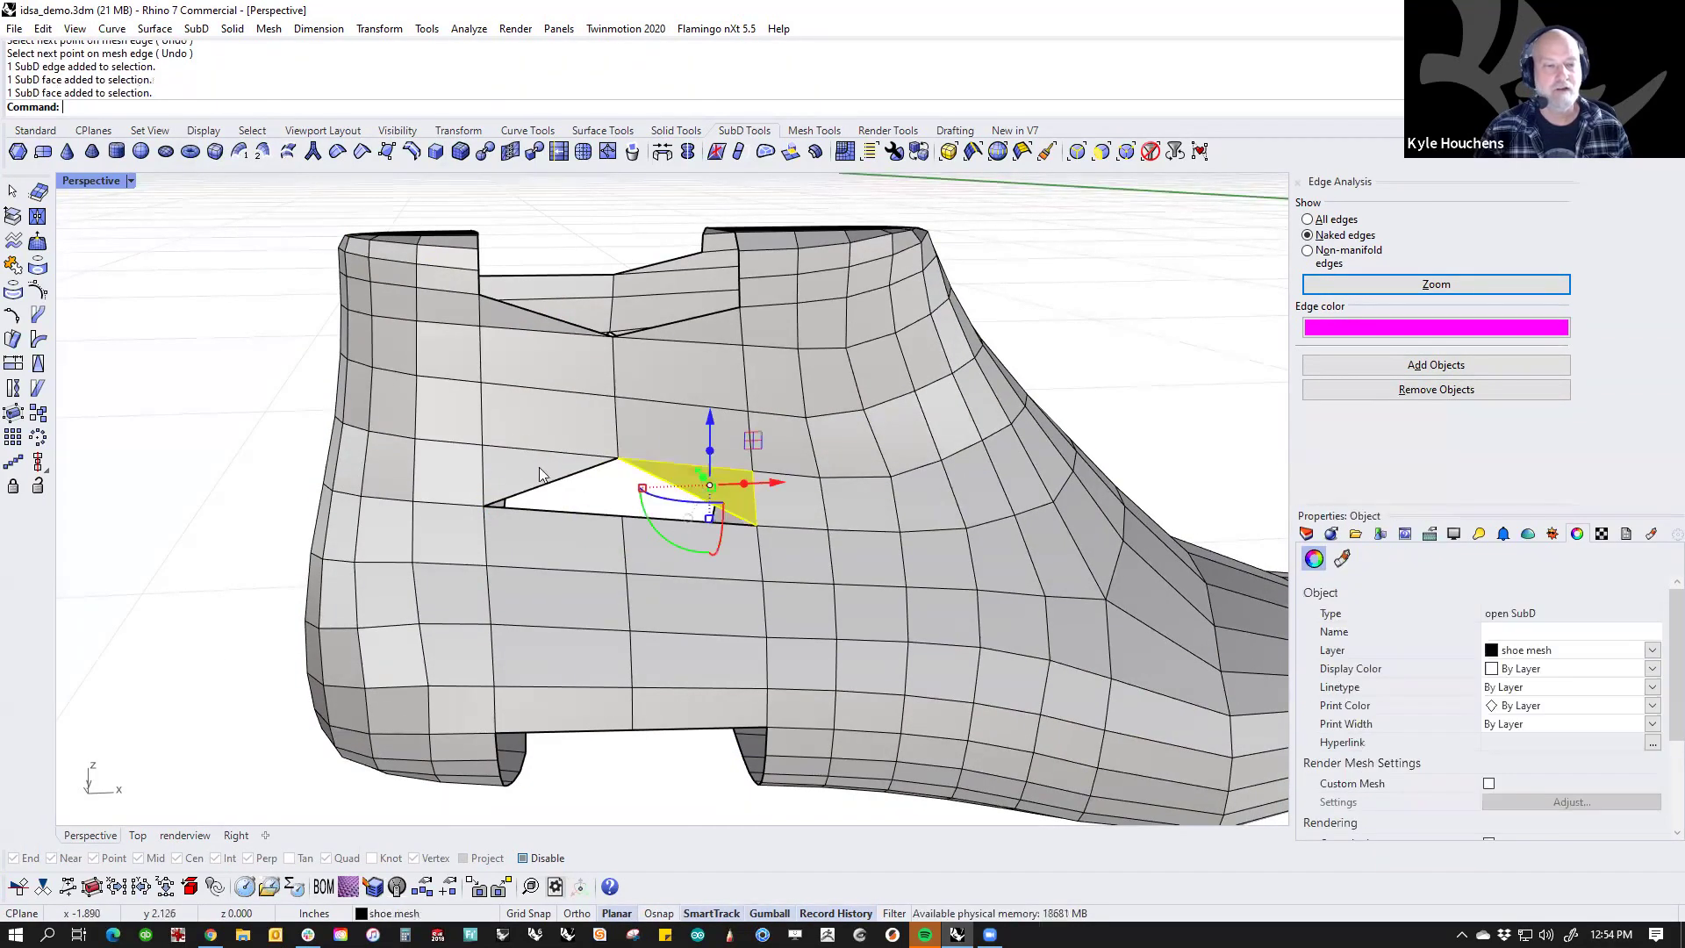
pyautogui.keyDown('ctrl'); pyautogui.keyDown('shift'); pyautogui.click(533, 469); pyautogui.keyUp('shift'); pyautogui.keyUp('ctrl')
pyautogui.press('Delete')
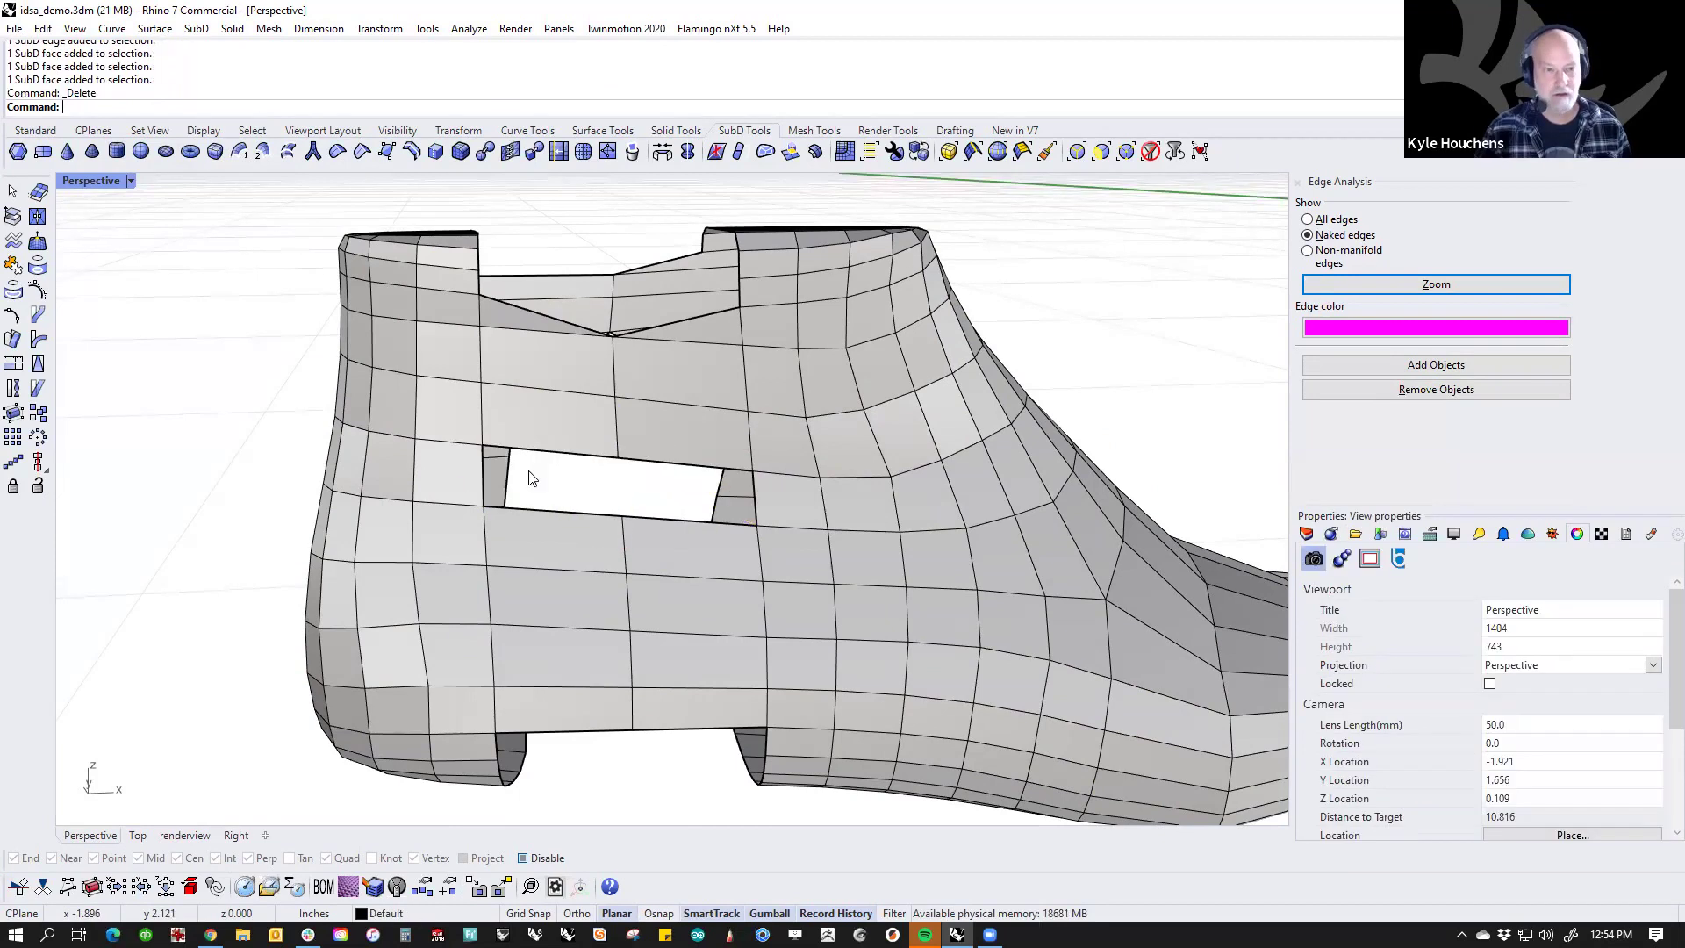
# Step: Bridge the opening's two upper edges to its two lower edges with 1 segment and Join on
pyautogui.keyDown('ctrl'); pyautogui.keyDown('shift'); pyautogui.click(575, 454); pyautogui.keyUp('shift'); pyautogui.keyUp('ctrl')
pyautogui.keyDown('ctrl'); pyautogui.keyDown('shift'); pyautogui.click(656, 463); pyautogui.keyUp('shift'); pyautogui.keyUp('ctrl')
pyautogui.keyDown('ctrl'); pyautogui.keyDown('shift'); pyautogui.click(593, 514); pyautogui.keyUp('shift'); pyautogui.keyUp('ctrl')
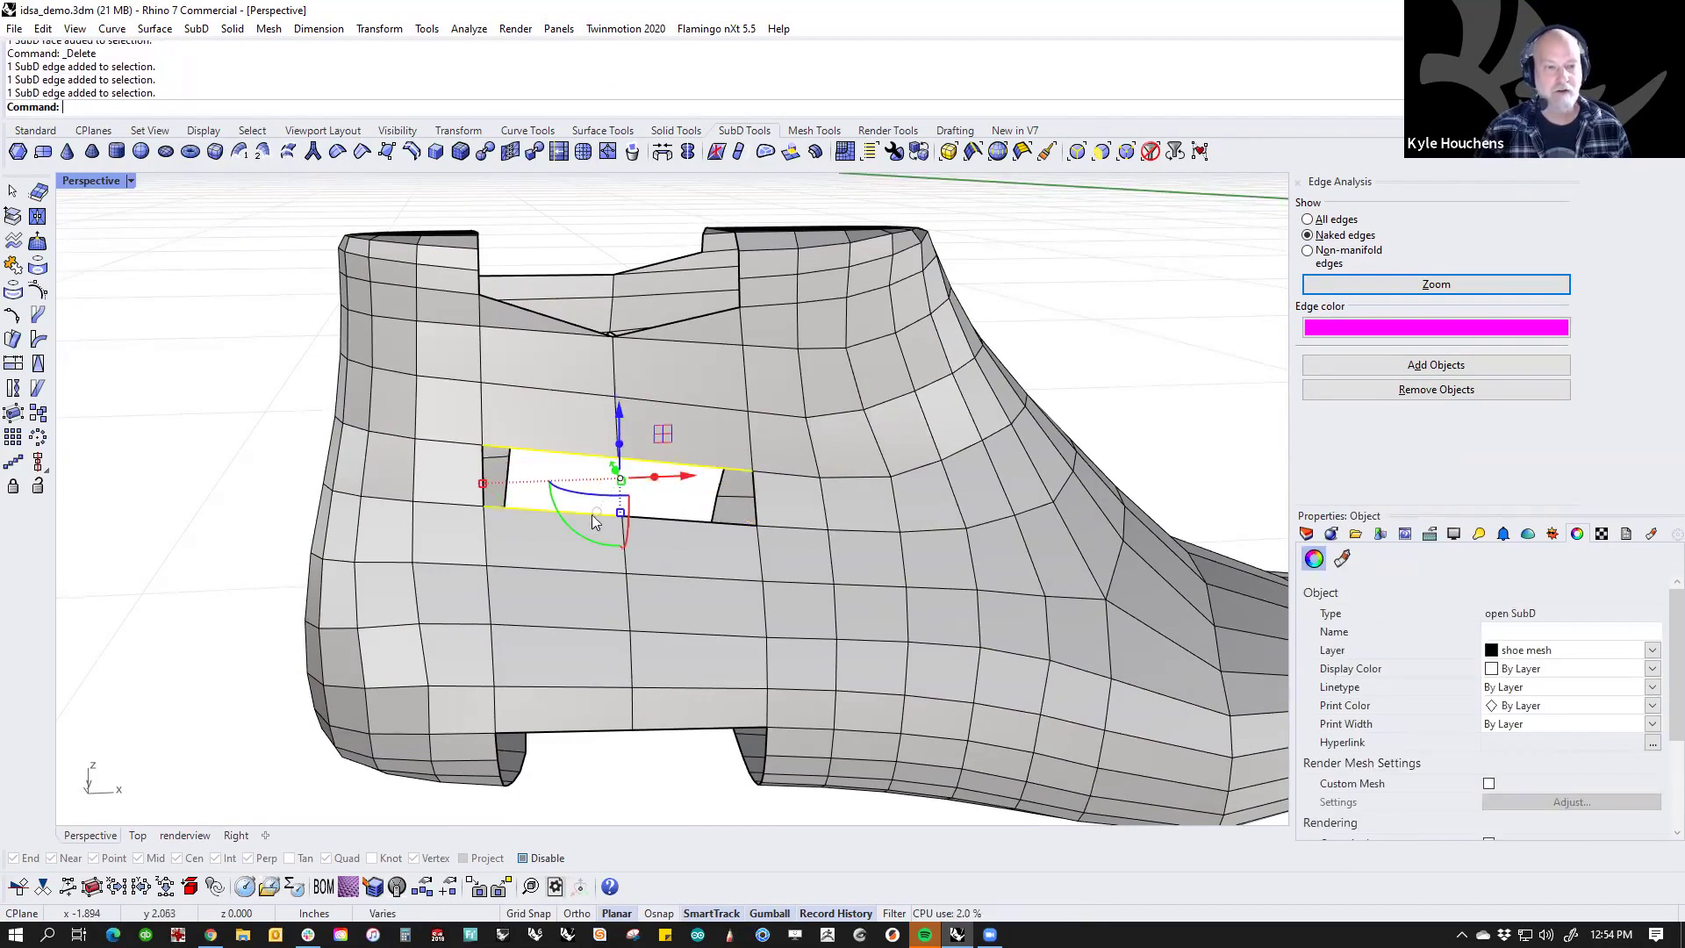
pyautogui.keyDown('ctrl'); pyautogui.keyDown('shift'); pyautogui.click(665, 522); pyautogui.keyUp('shift'); pyautogui.keyUp('ctrl')
pyautogui.write('bridge')
pyautogui.press('Return')
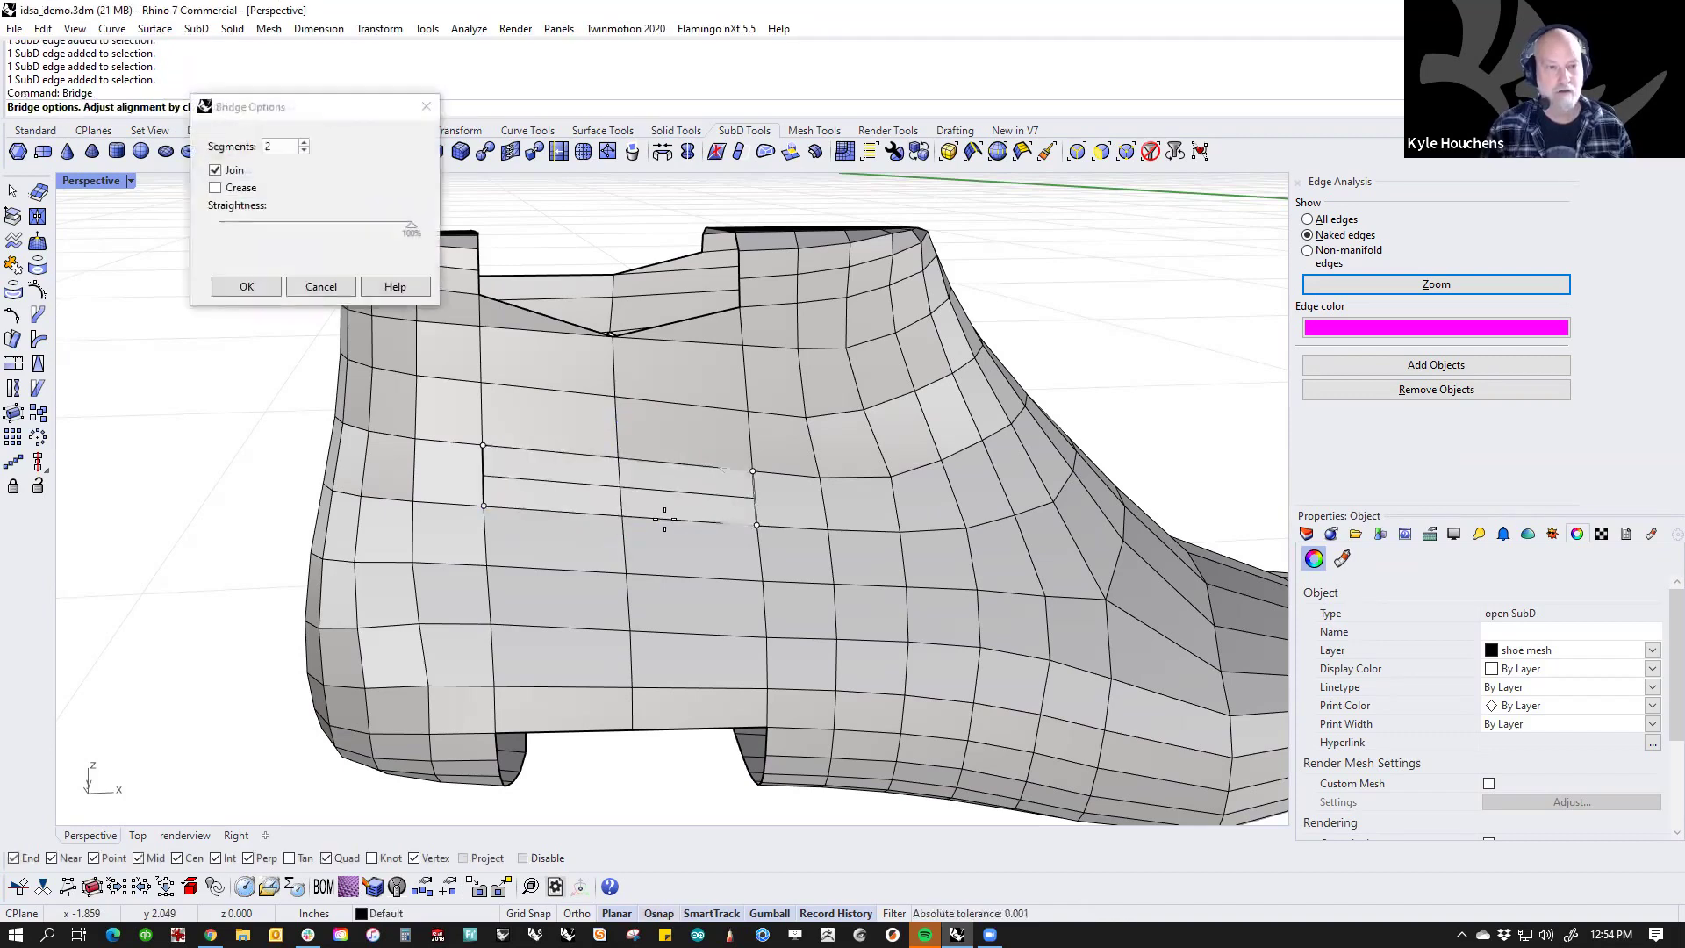
pyautogui.click(304, 150)
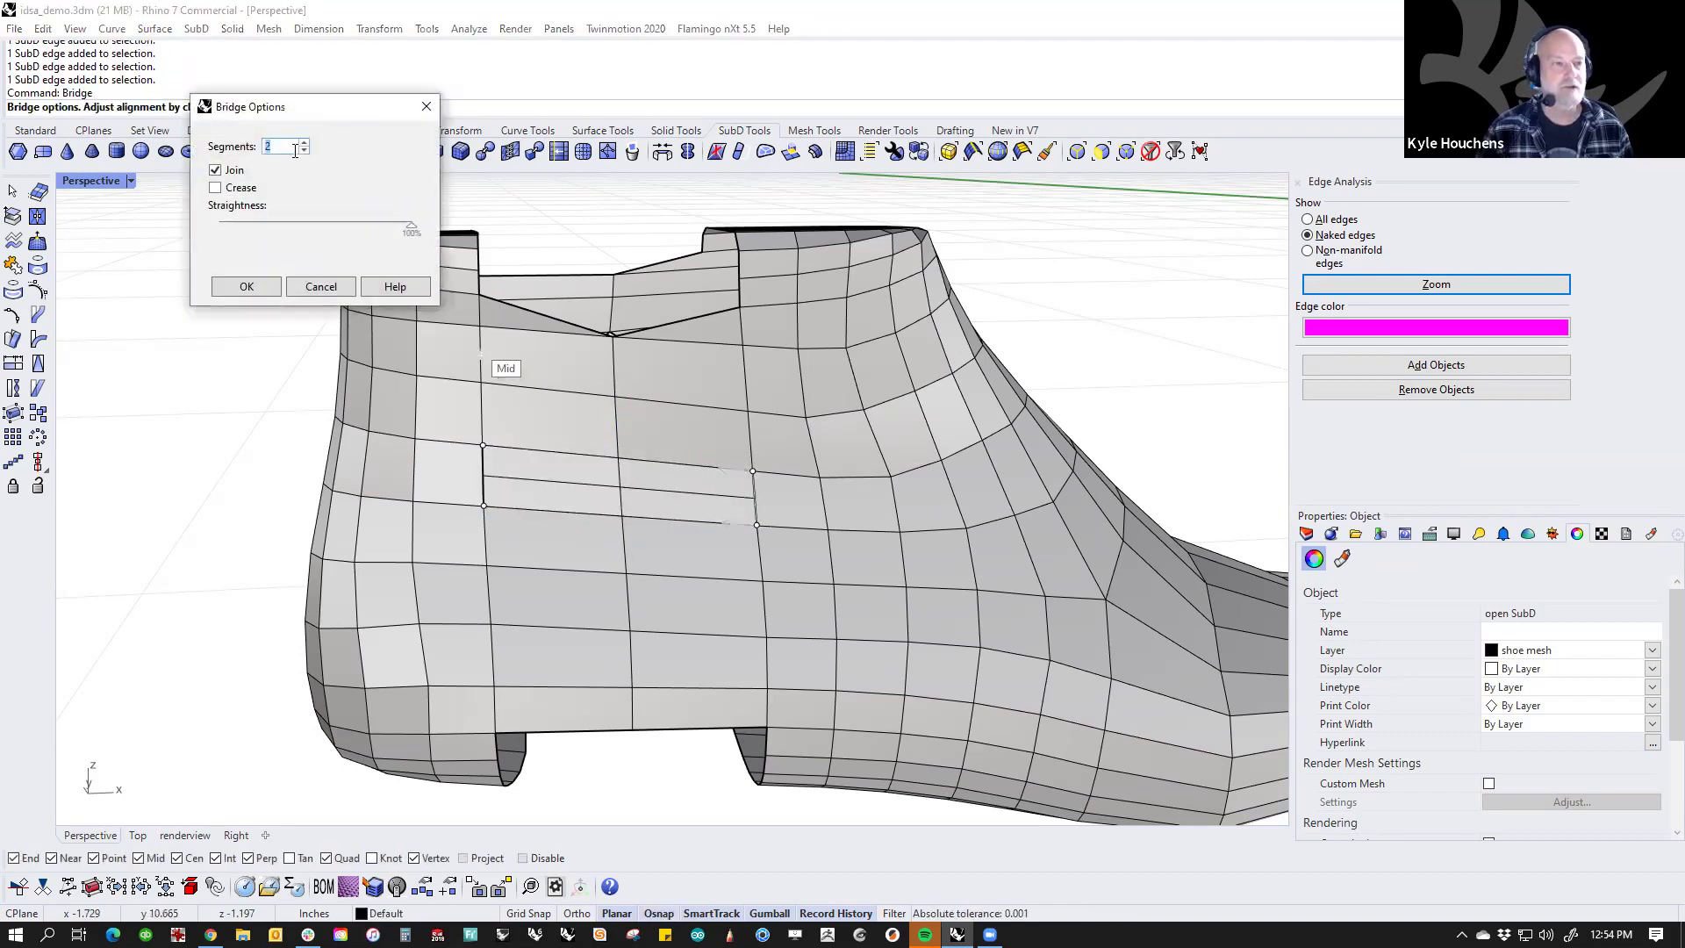
pyautogui.click(247, 286)
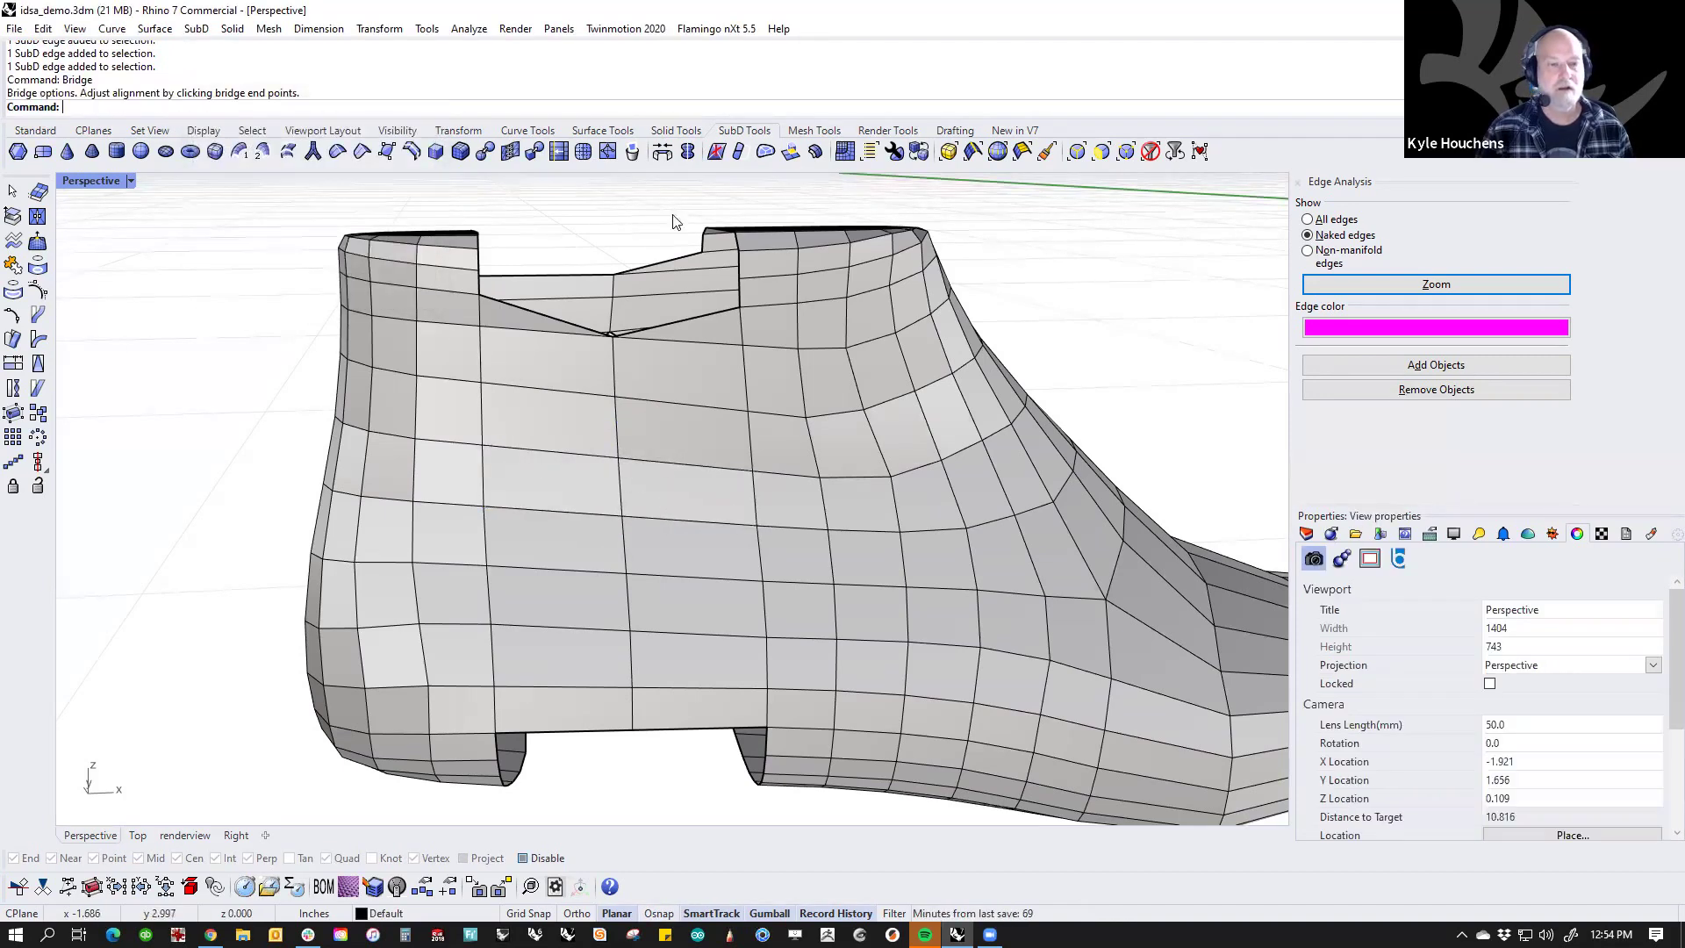
pyautogui.scroll(-5, 651, 435)
pyautogui.moveTo(651, 435); pyautogui.dragTo(651, 547, button='right')
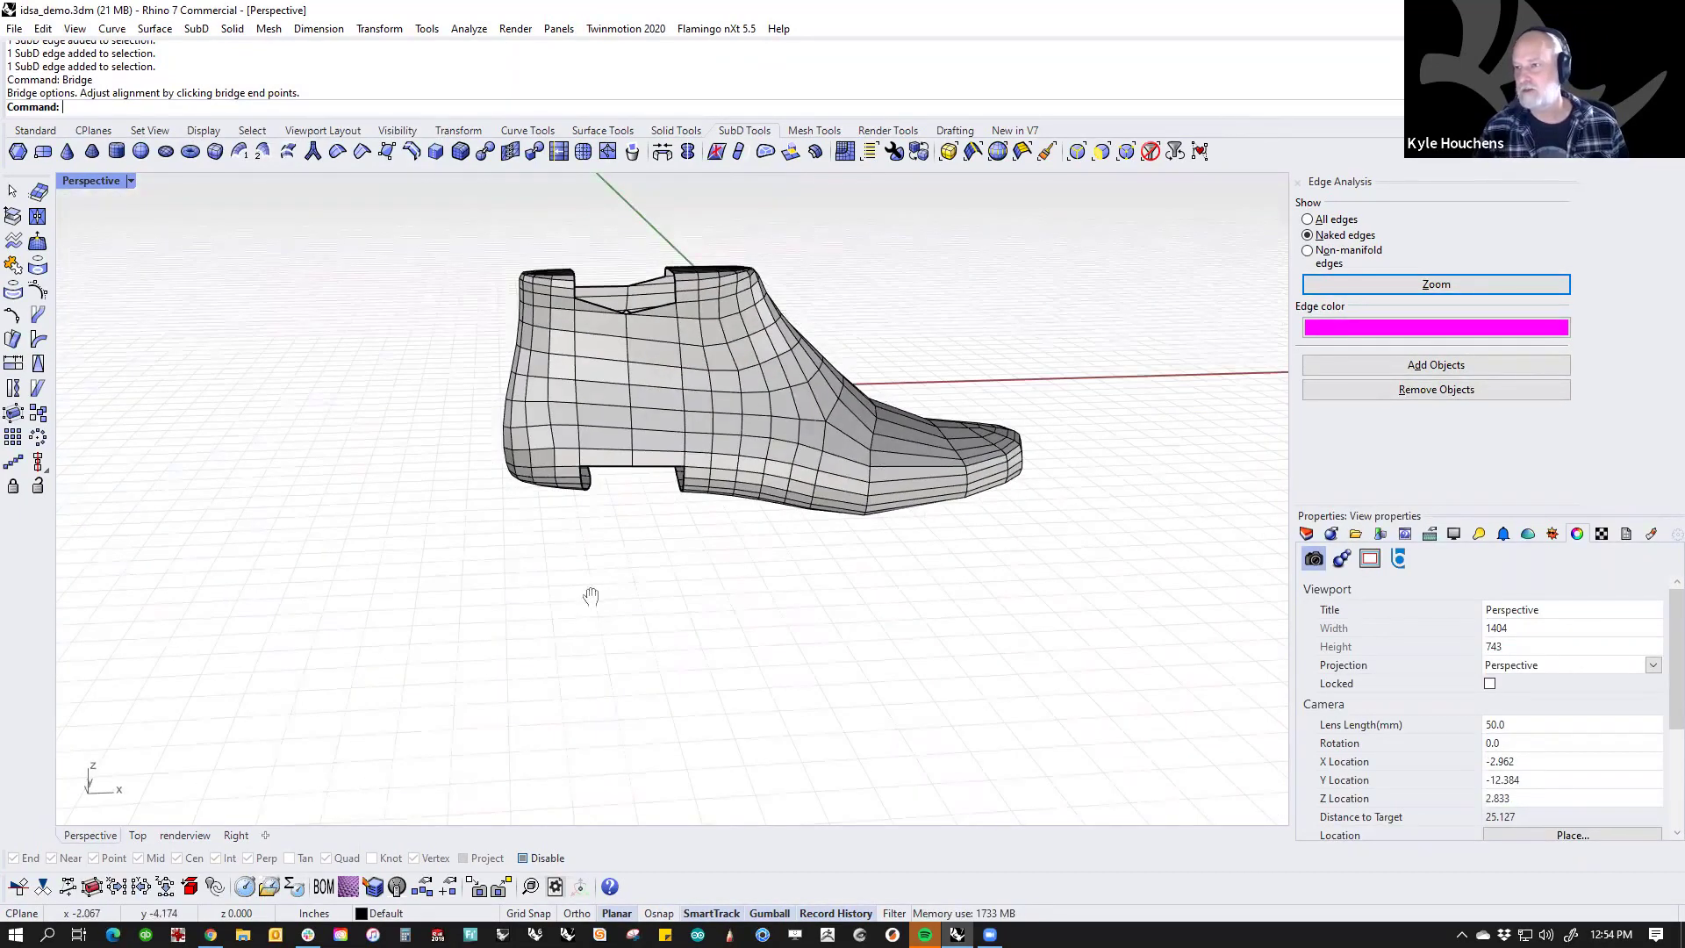
pyautogui.moveTo(590, 596); pyautogui.dragTo(568, 606, button='right')
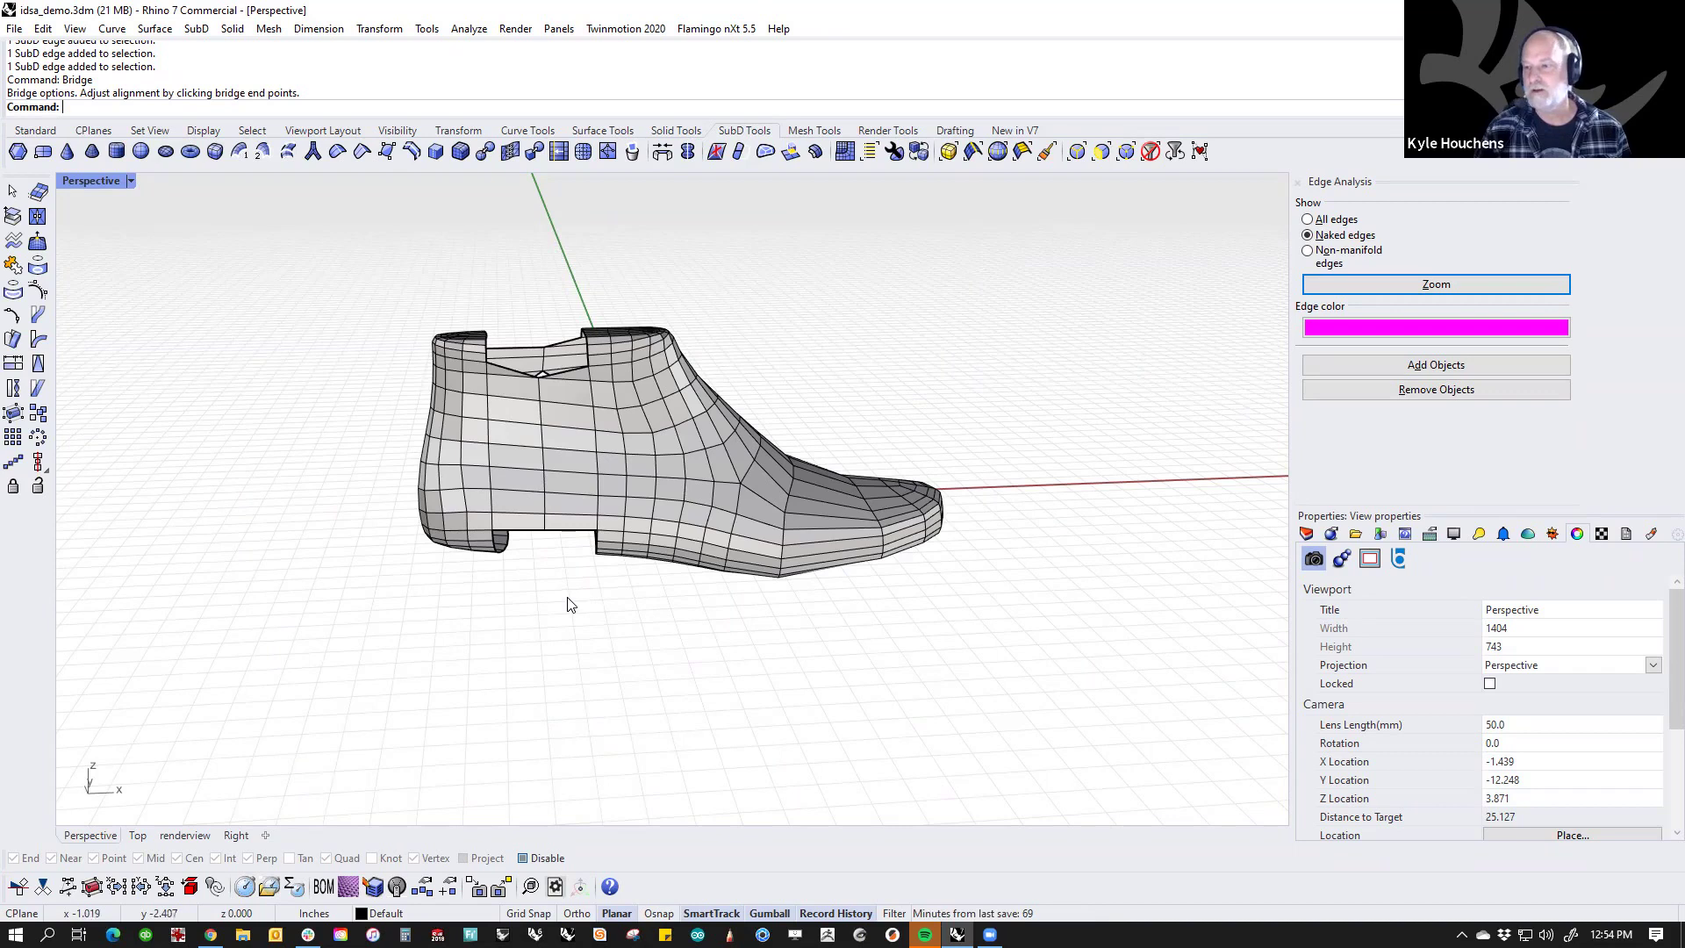
pyautogui.keyDown('shift'); pyautogui.moveTo(529, 619); pyautogui.dragTo(492, 643, button='right'); pyautogui.keyUp('shift')
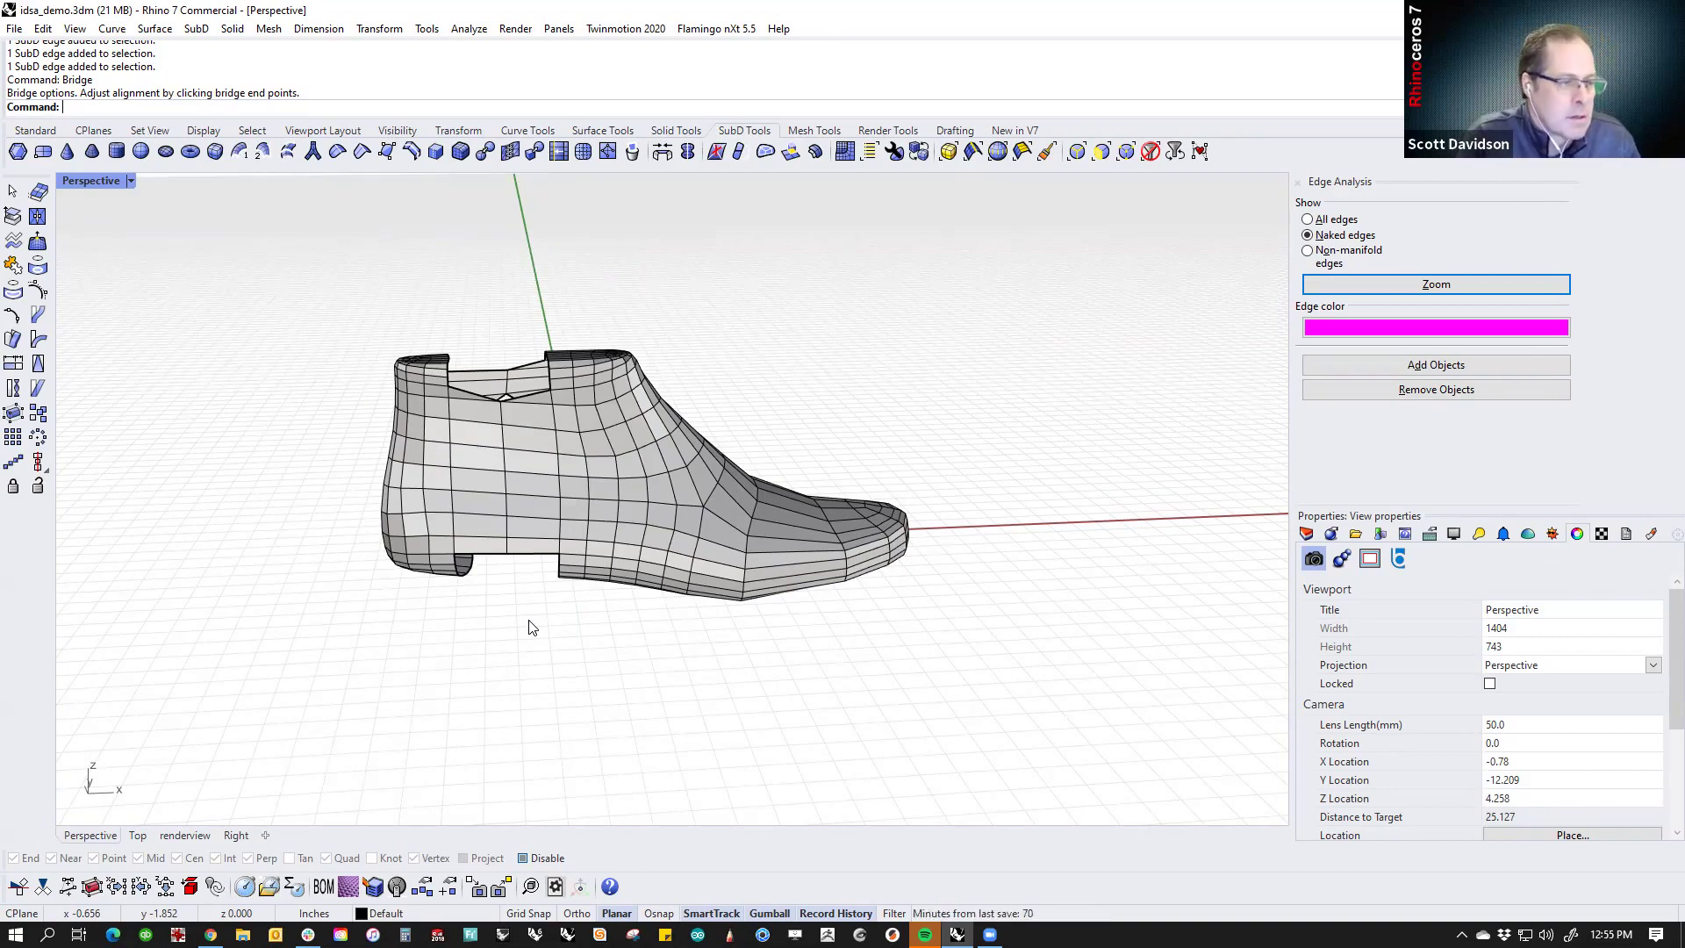
# Step: Switch to Chrome, open the Rhinoceros3d YouTube channel from the mcneel bookmarks, and select the channel's web address
pyautogui.click(211, 934)
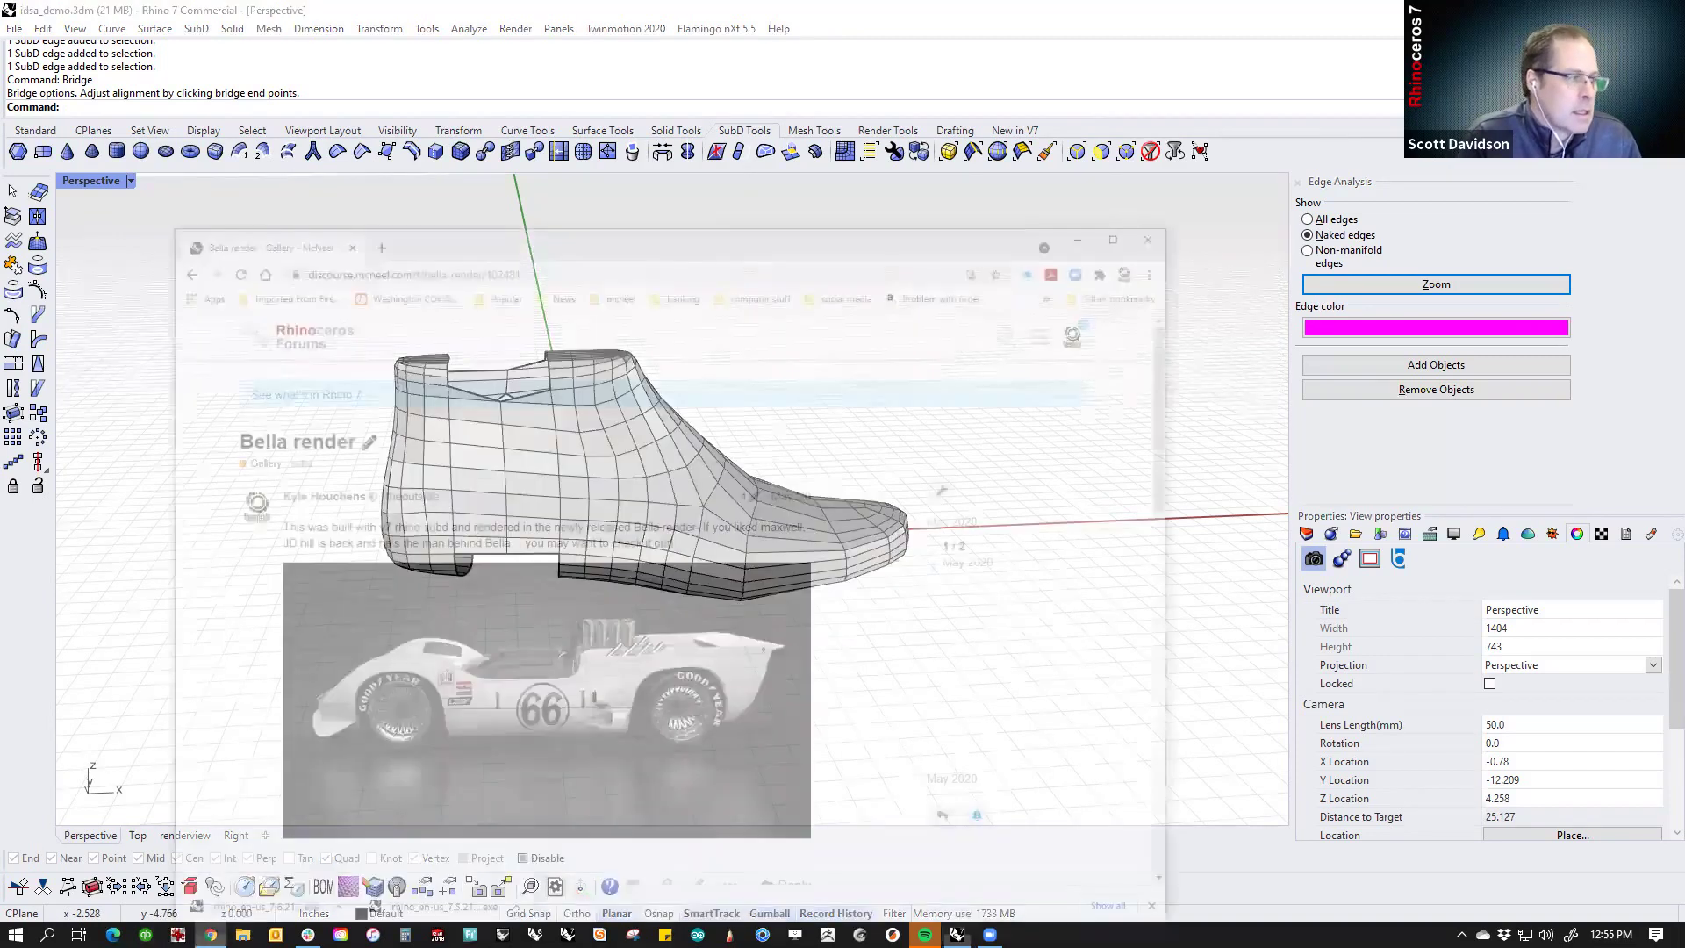
pyautogui.click(683, 189)
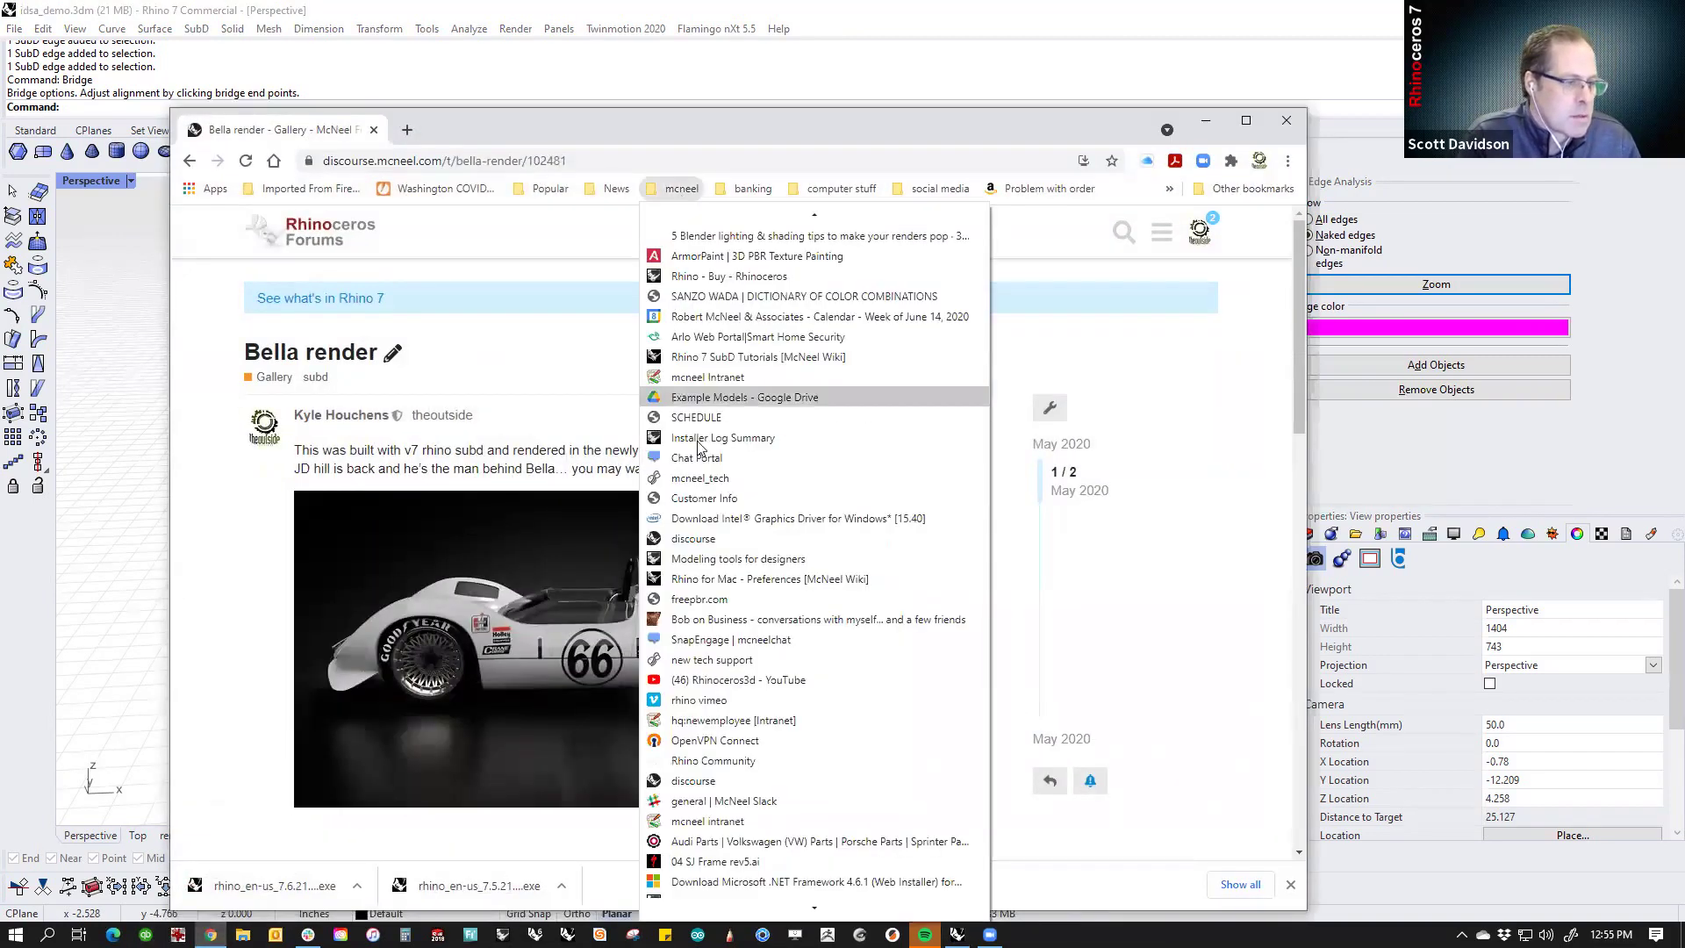
pyautogui.click(706, 667)
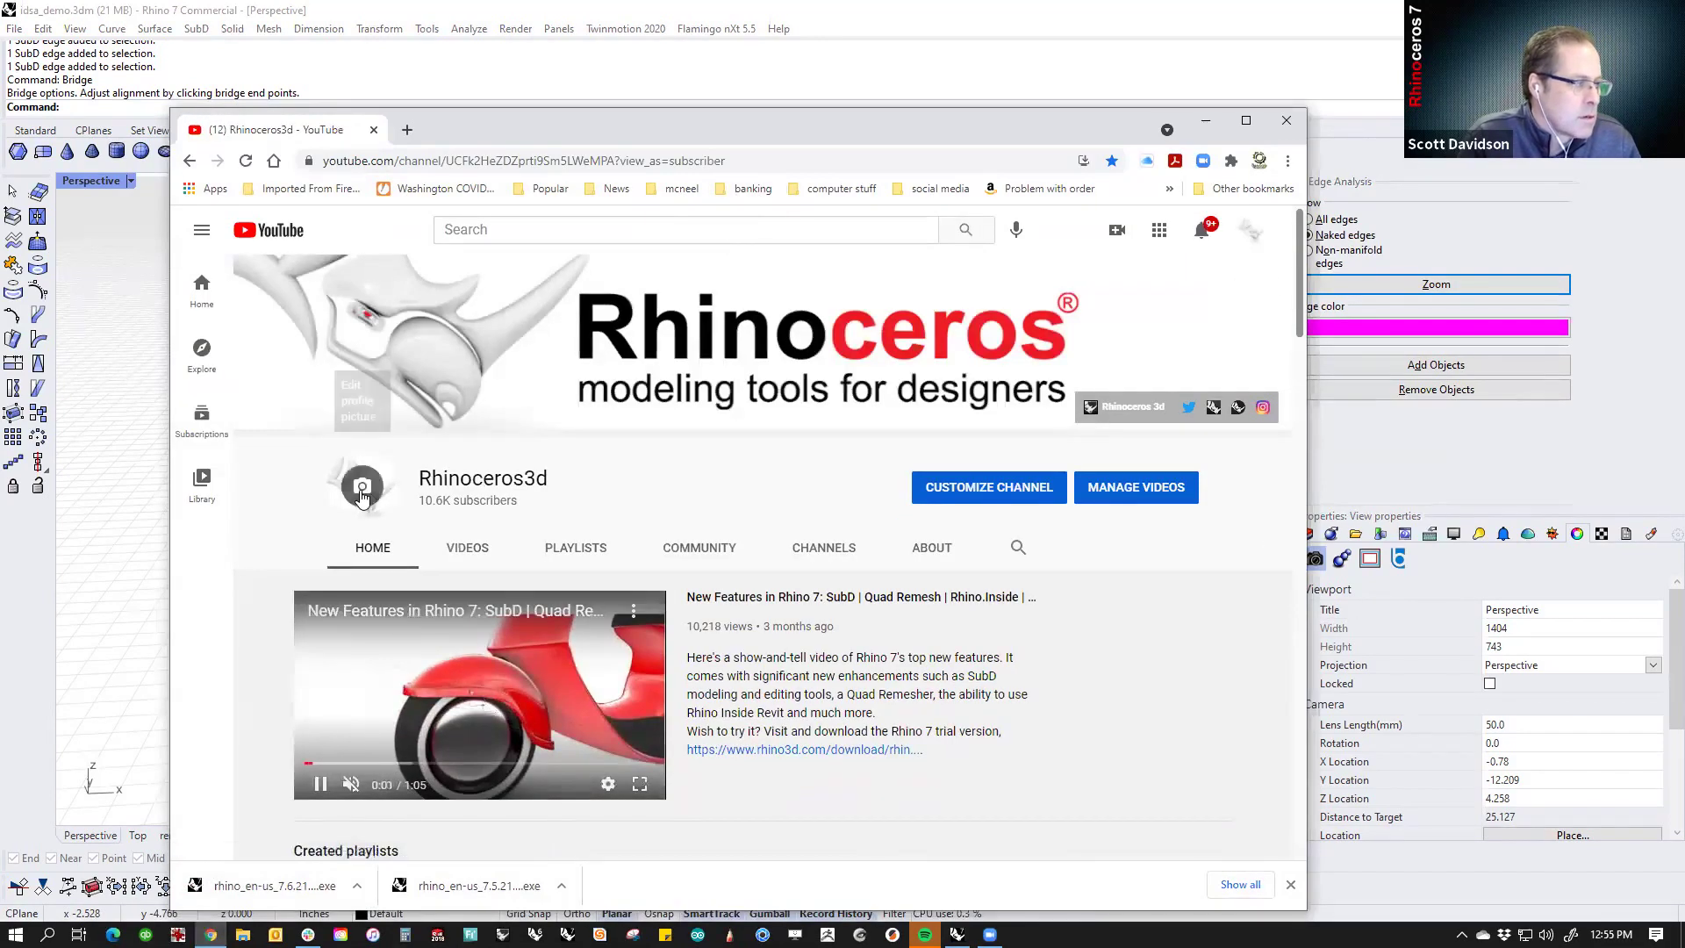
pyautogui.click(456, 483)
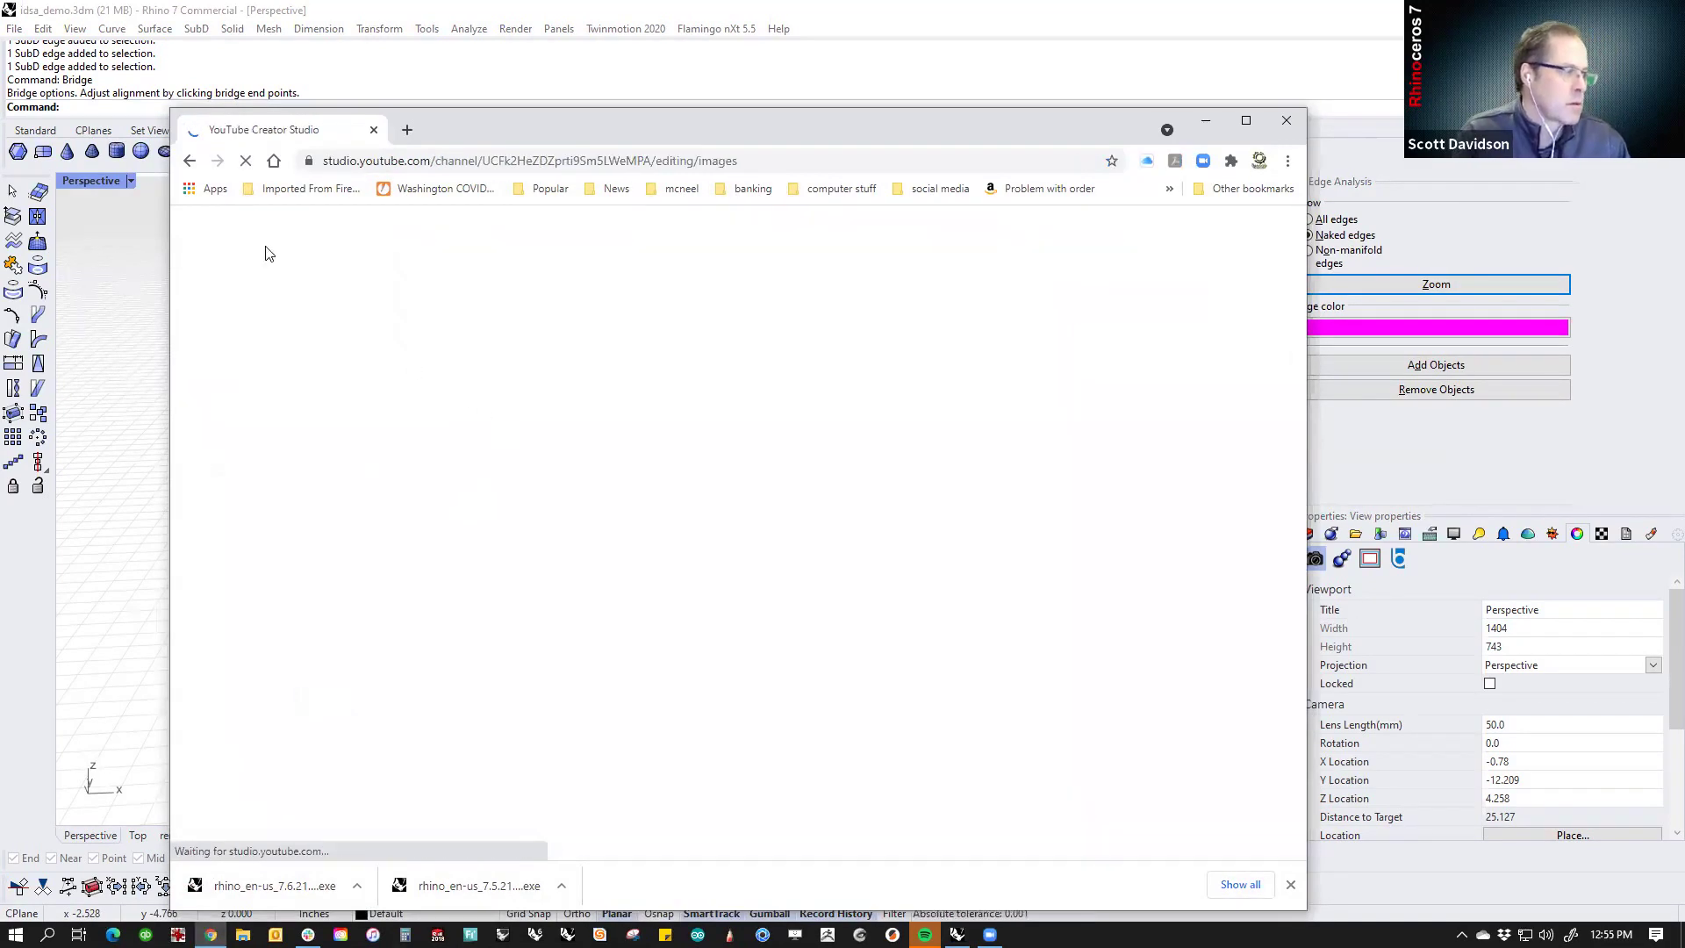
pyautogui.click(189, 161)
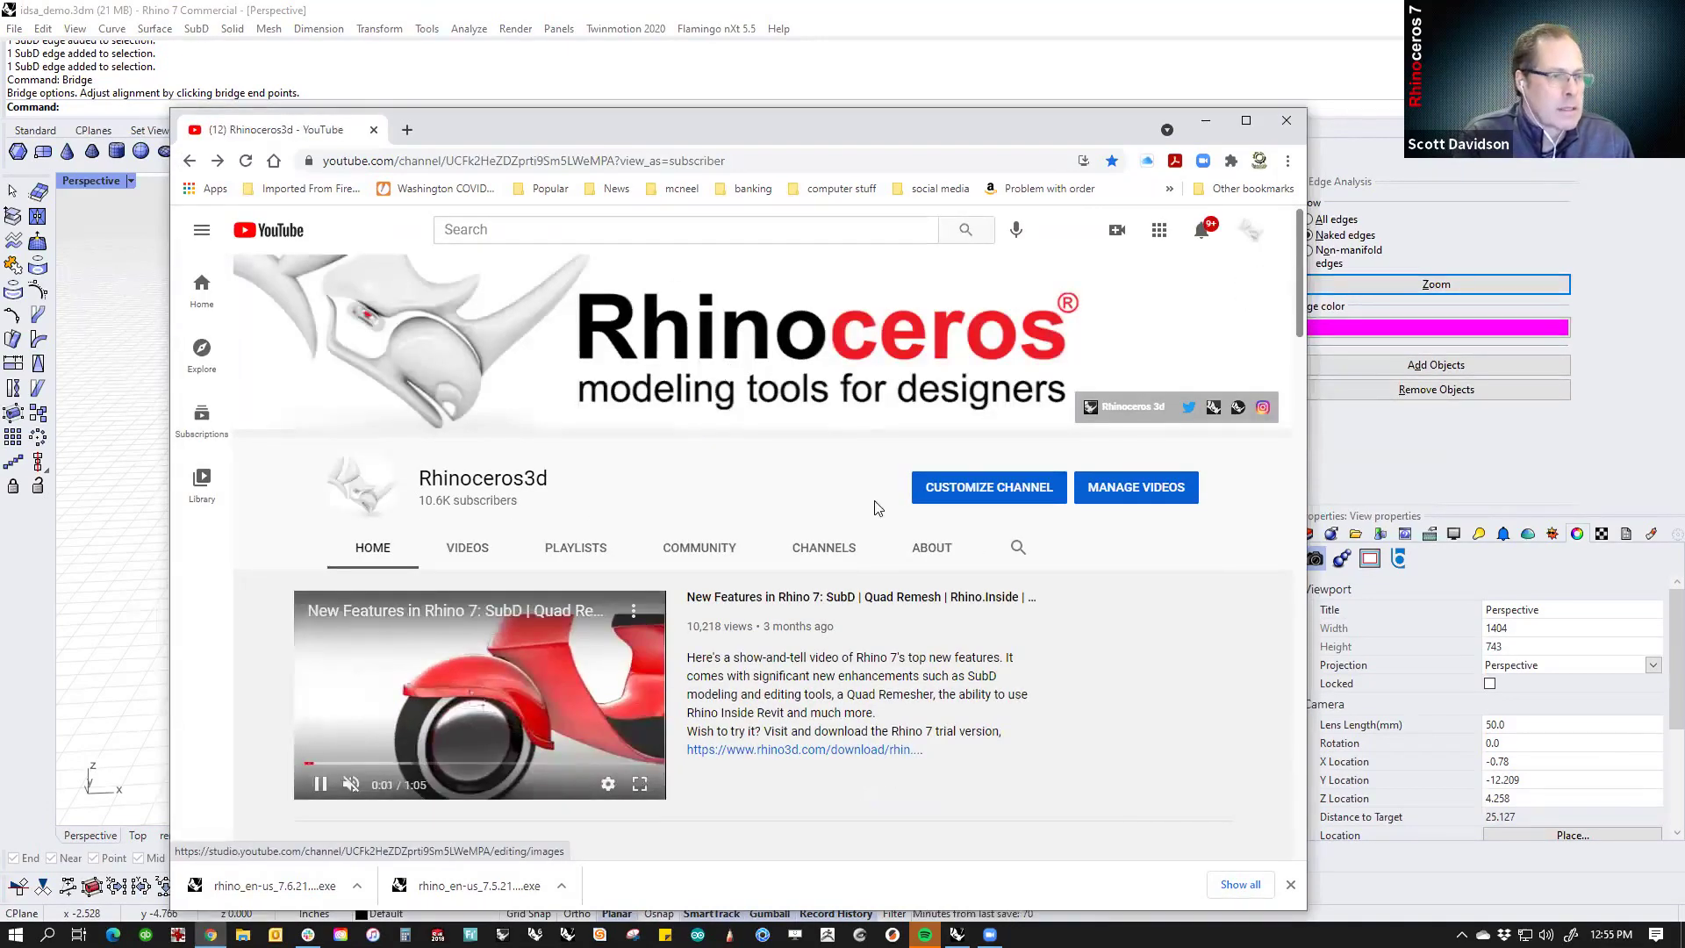
pyautogui.click(662, 158)
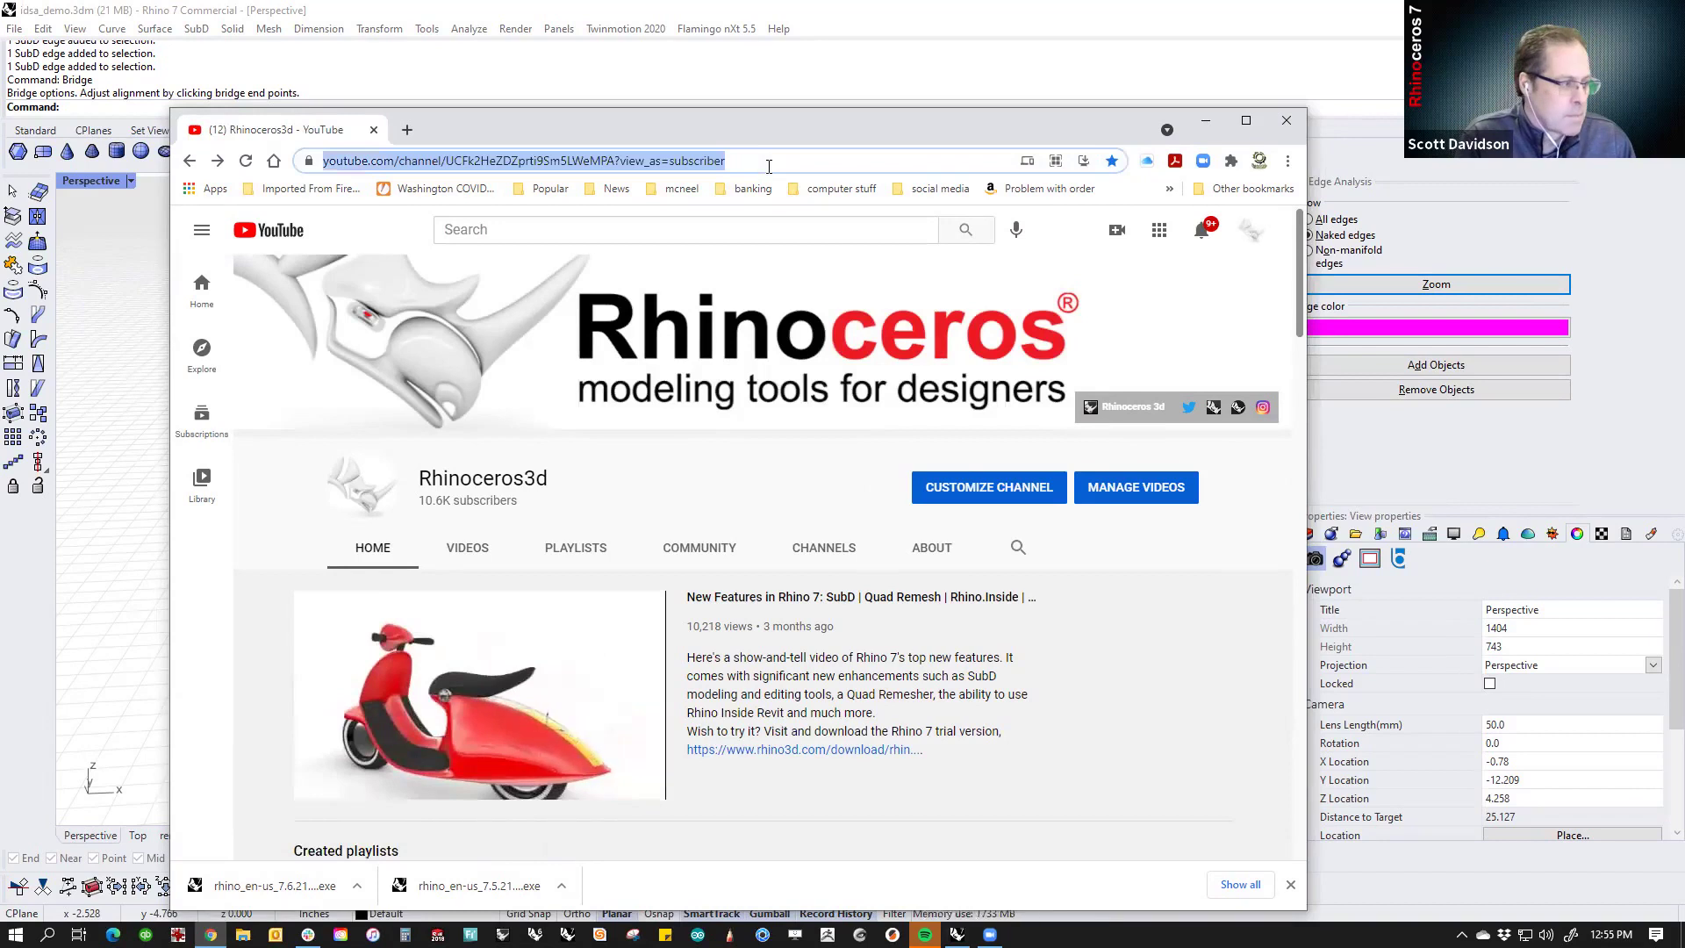